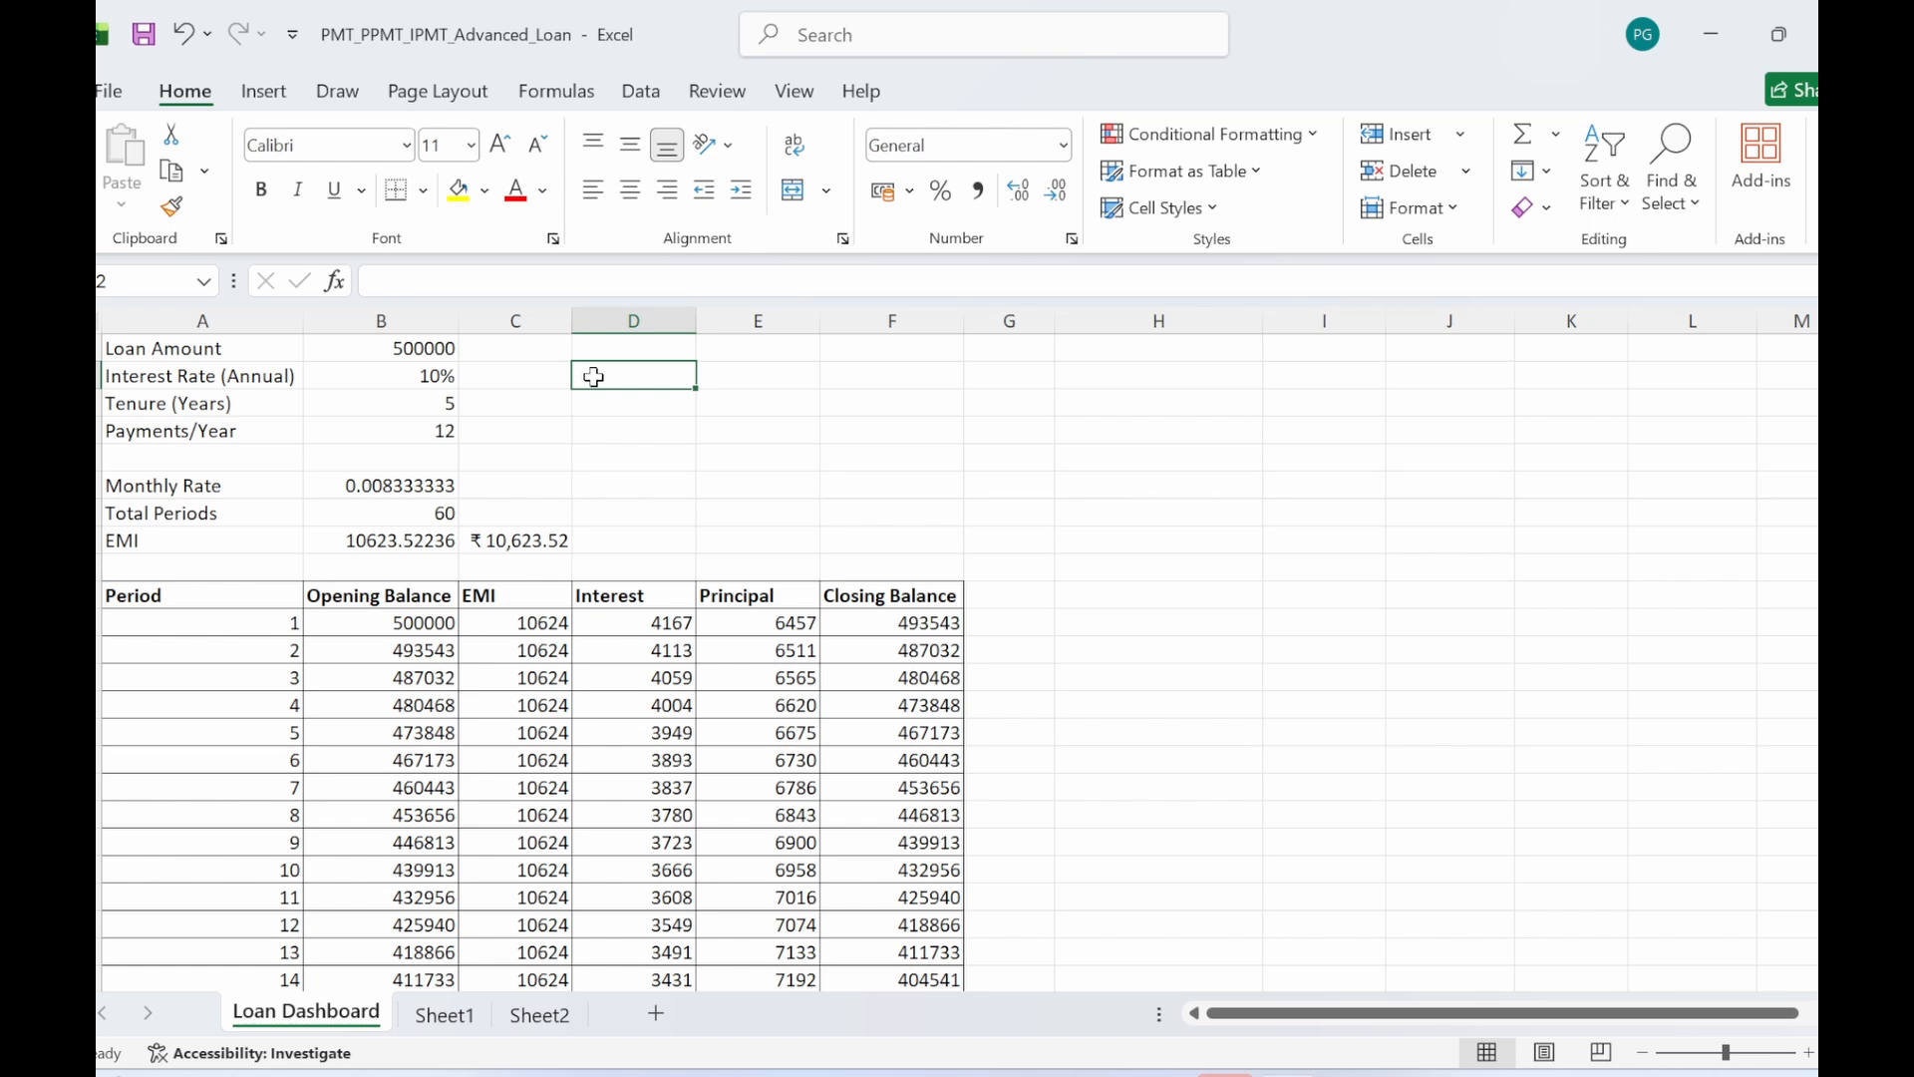
- Review the loan amount, annual interest rate, tenure and payments-per-year inputs in B1:B4
{"action": "left_click", "coordinate": [619, 491]}
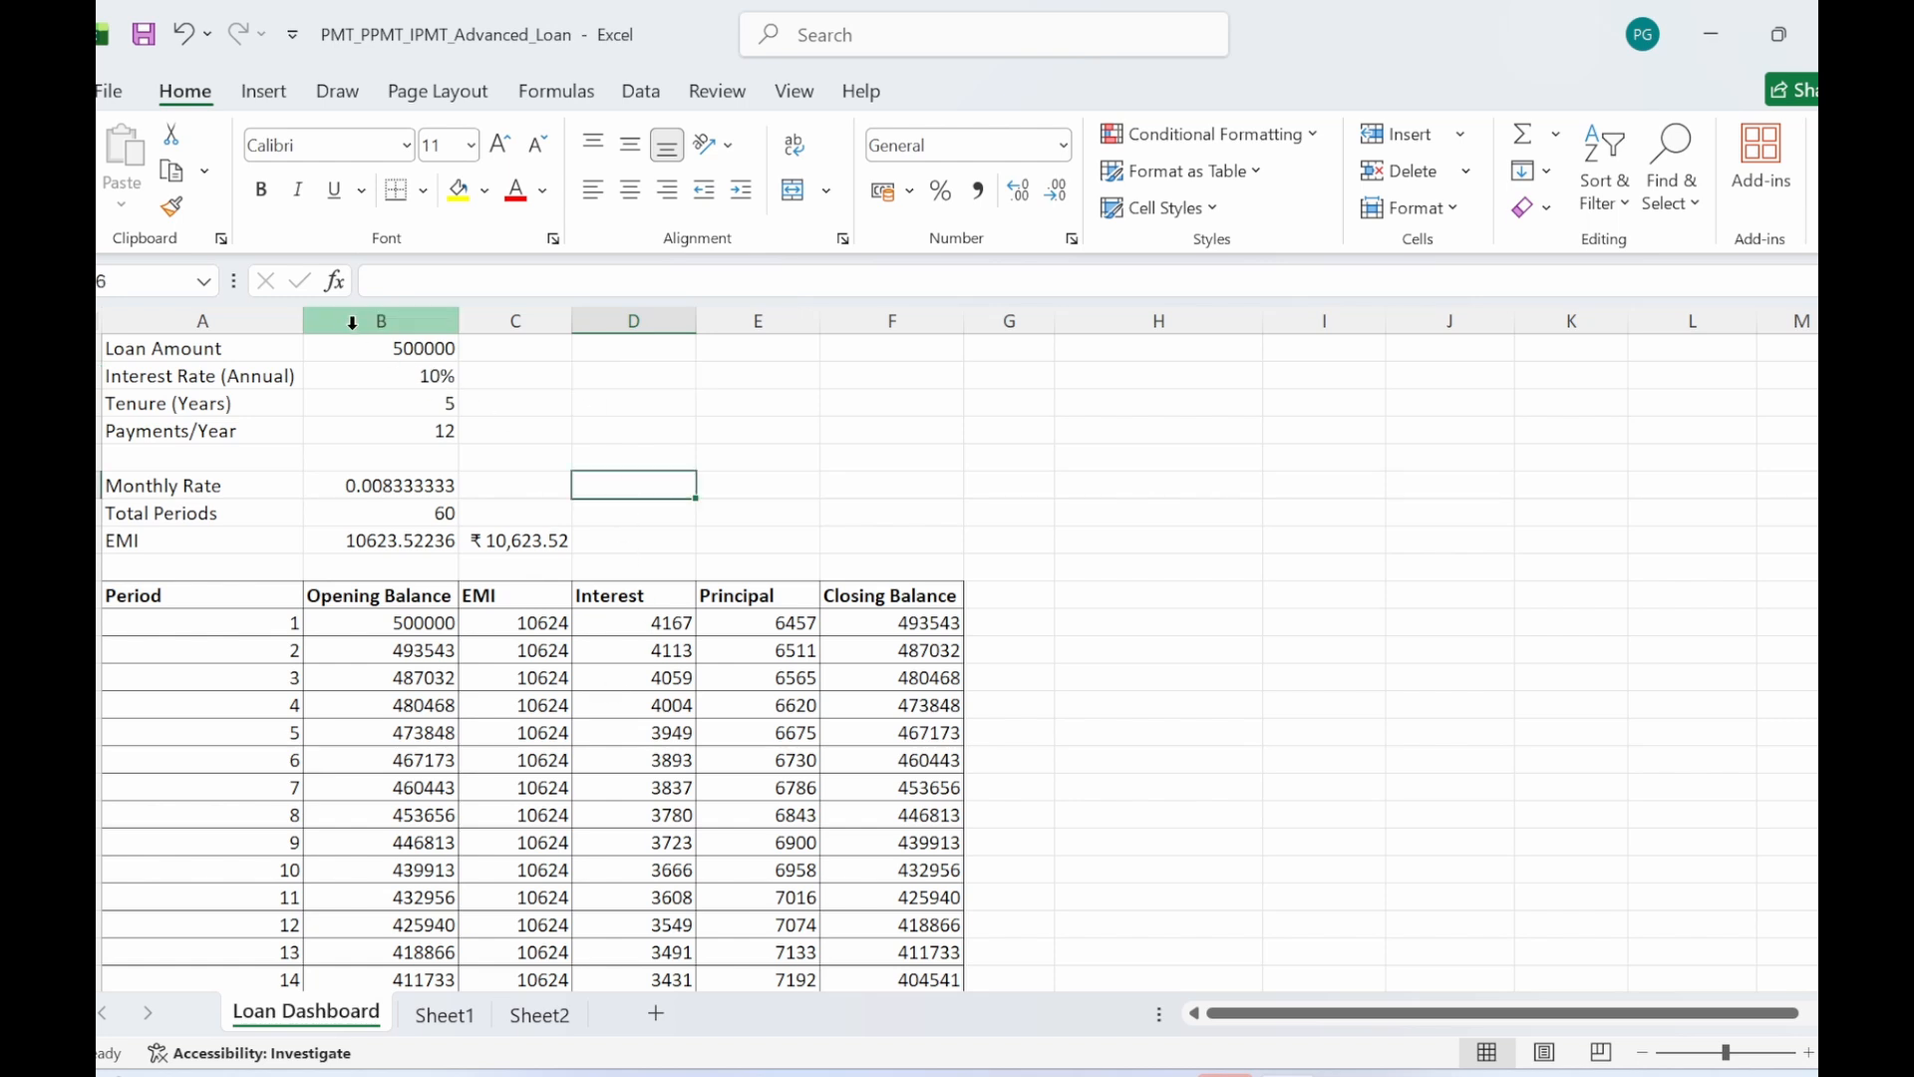
{"action": "left_click", "coordinate": [386, 345]}
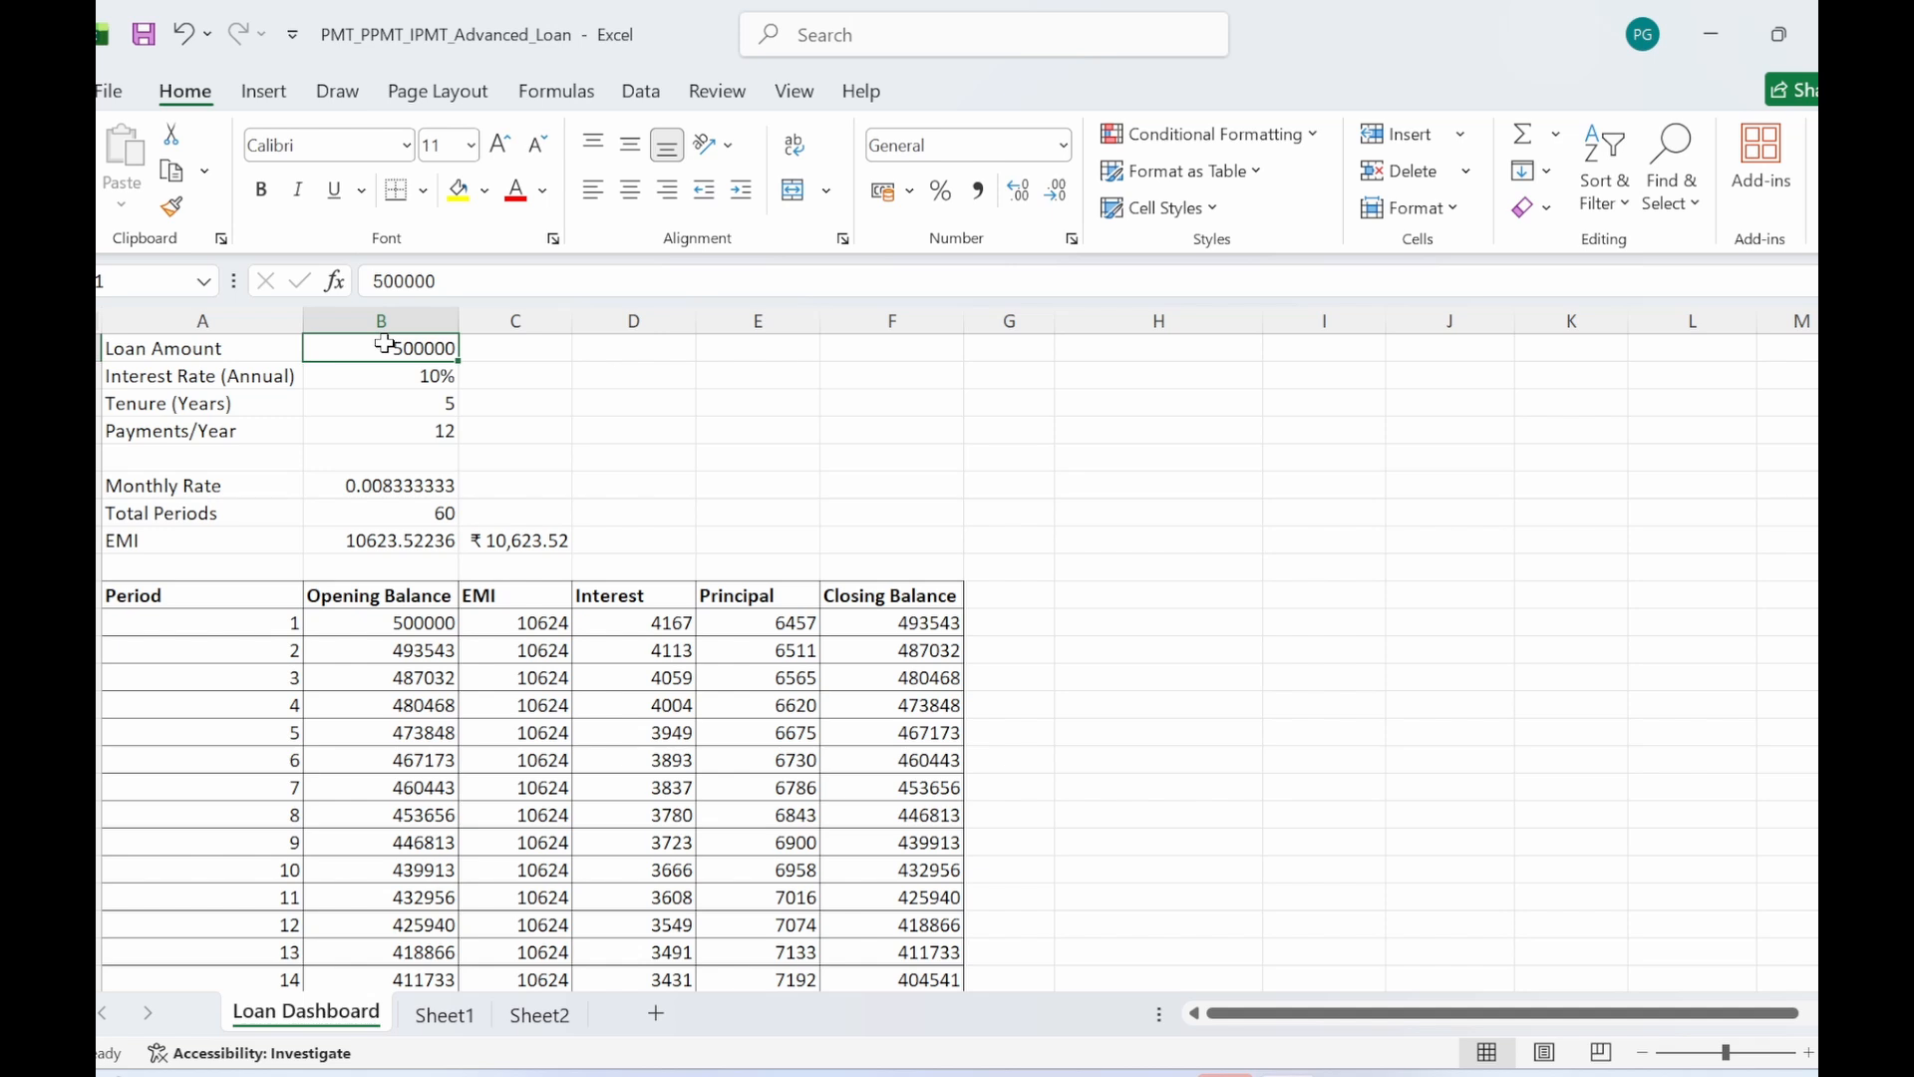
{"action": "left_click", "coordinate": [482, 399]}
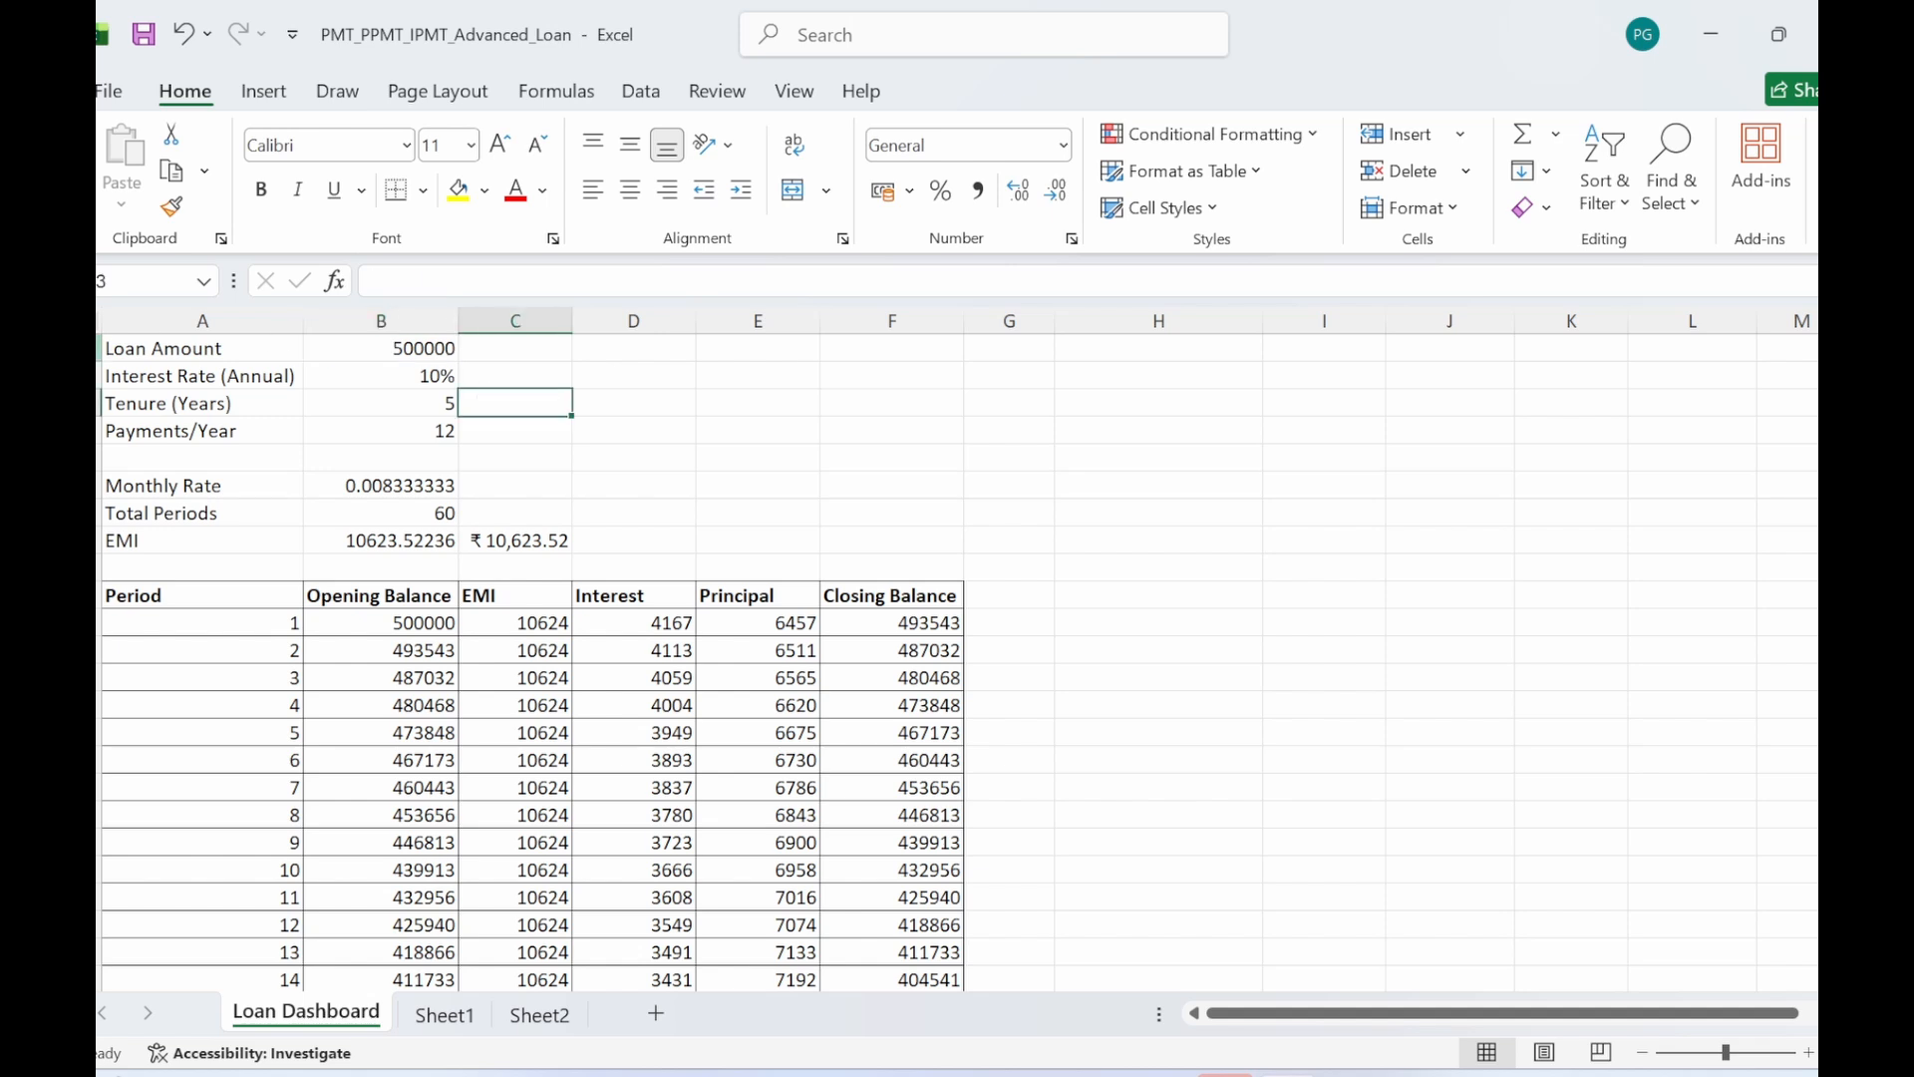
{"action": "left_click", "coordinate": [448, 378]}
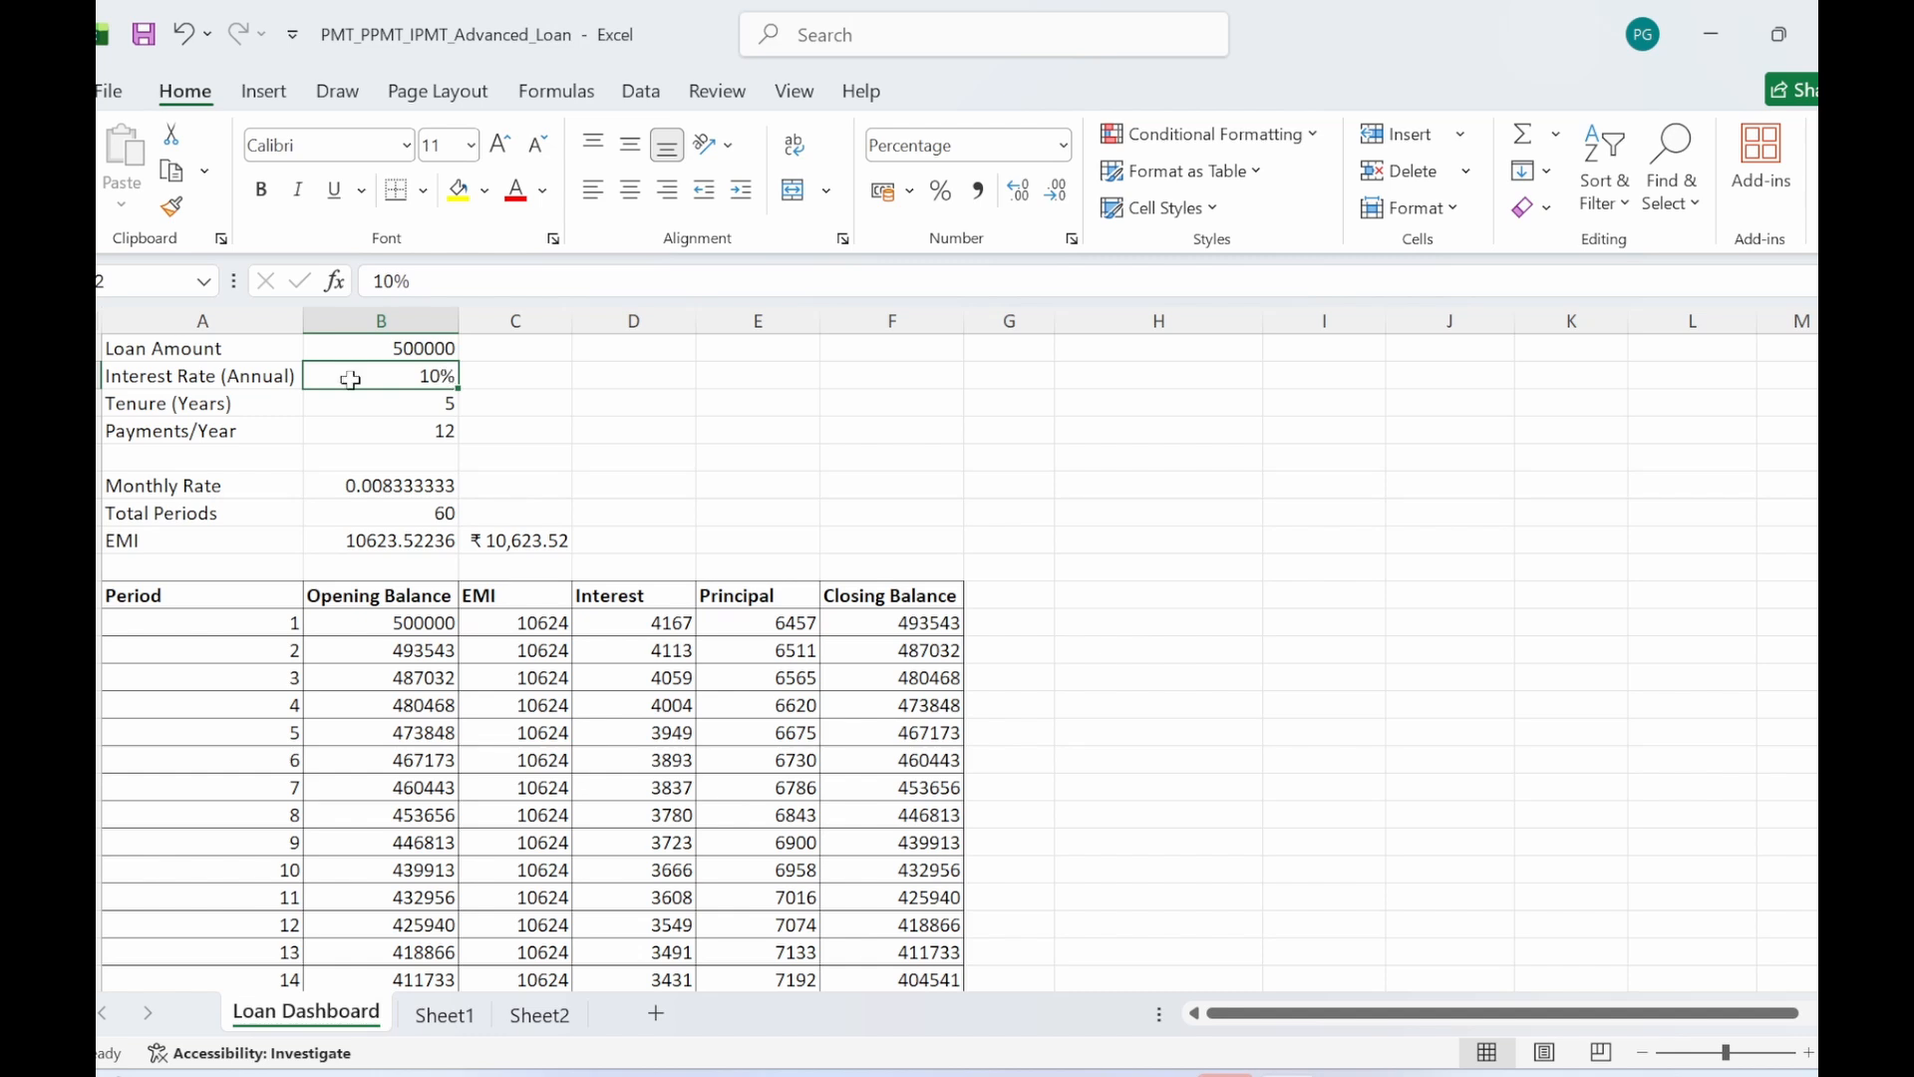
{"action": "left_click", "coordinate": [603, 461]}
{"action": "left_click", "coordinate": [383, 401]}
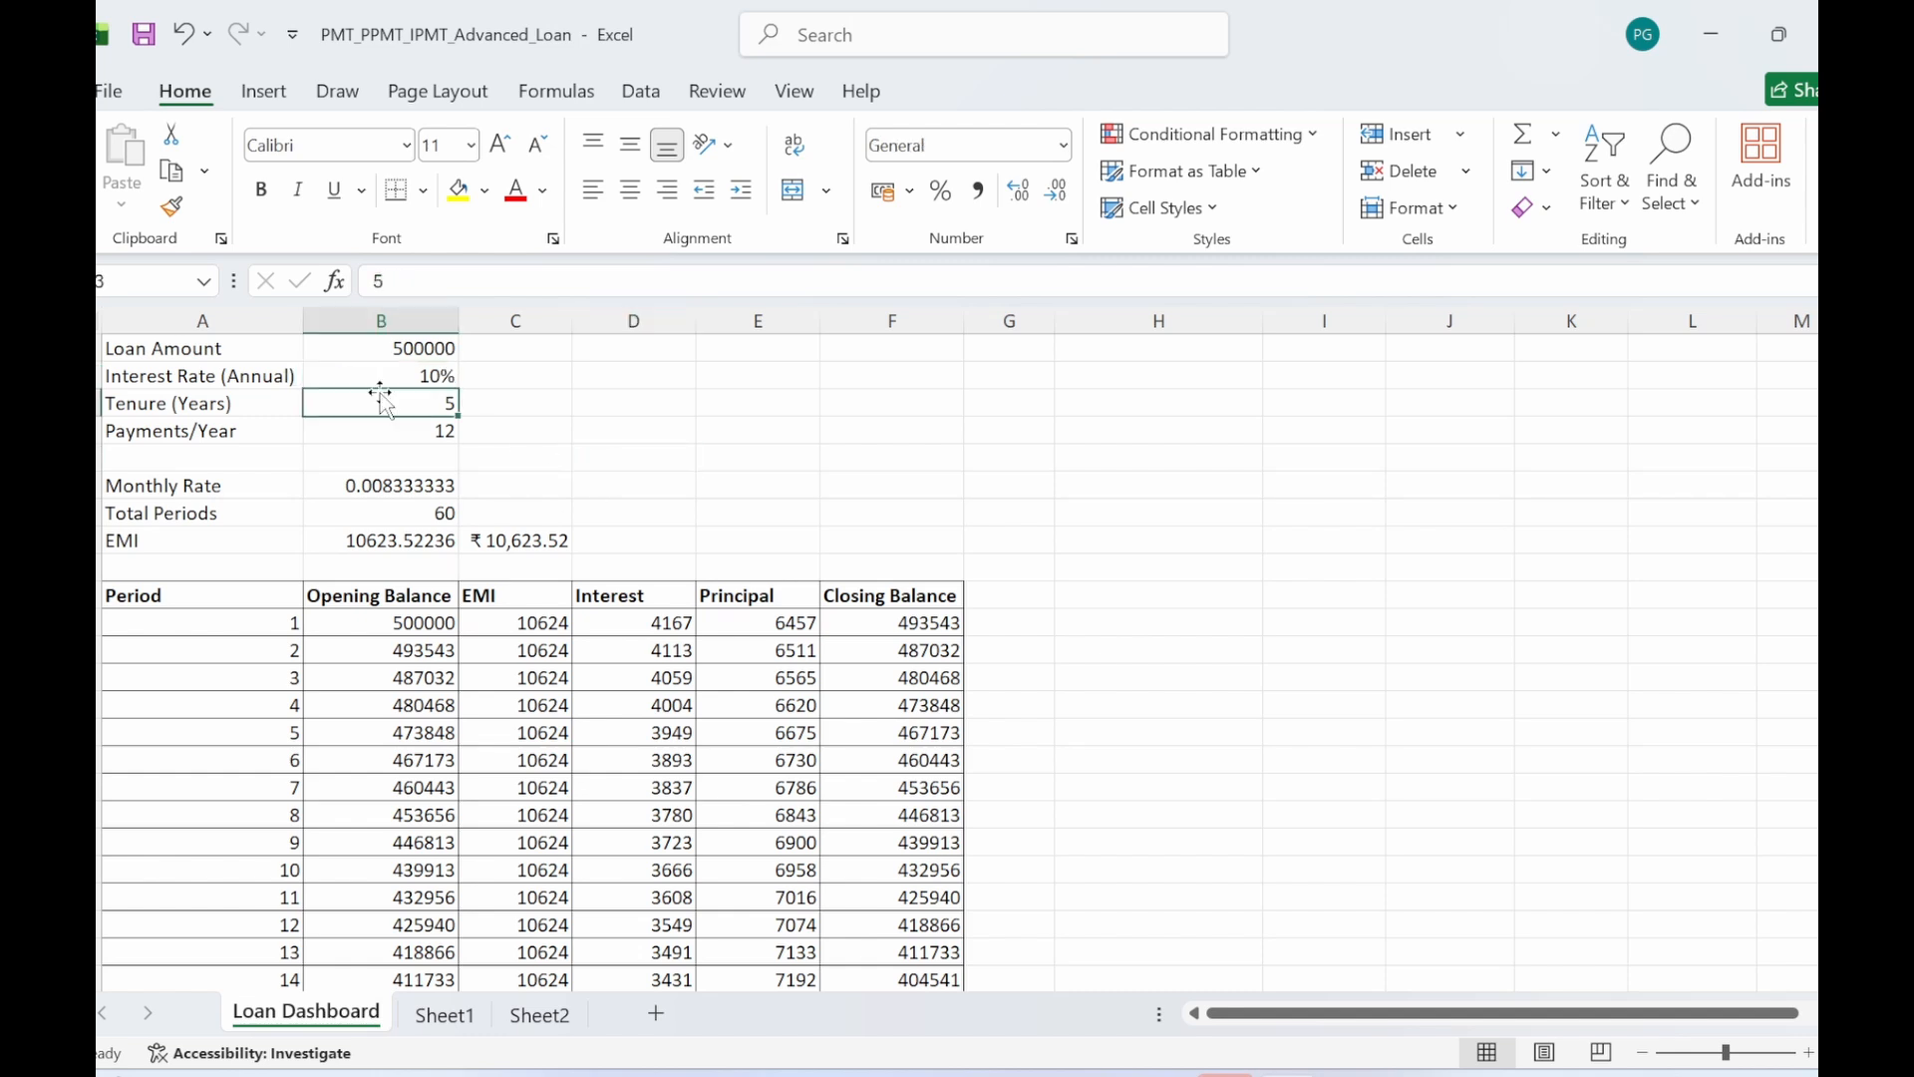
{"action": "left_click", "coordinate": [581, 447]}
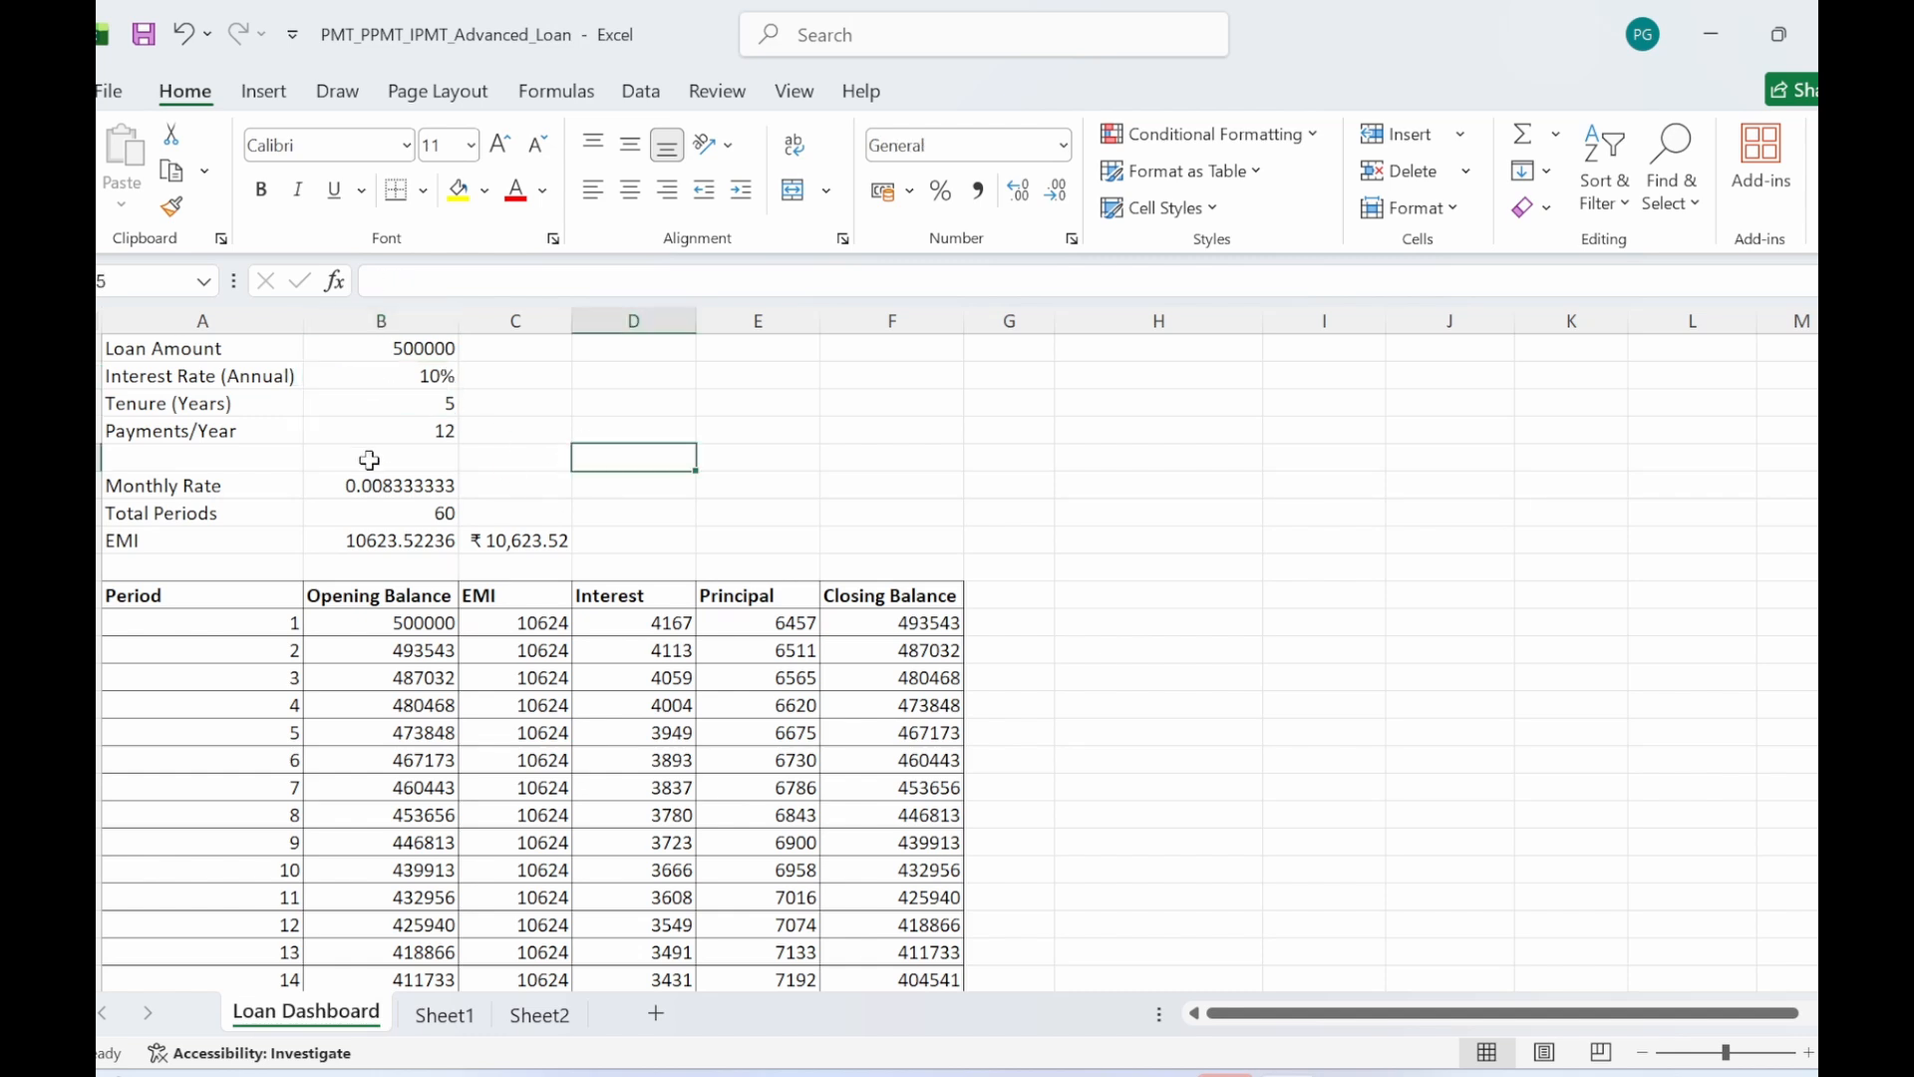
{"action": "left_click", "coordinate": [373, 427]}
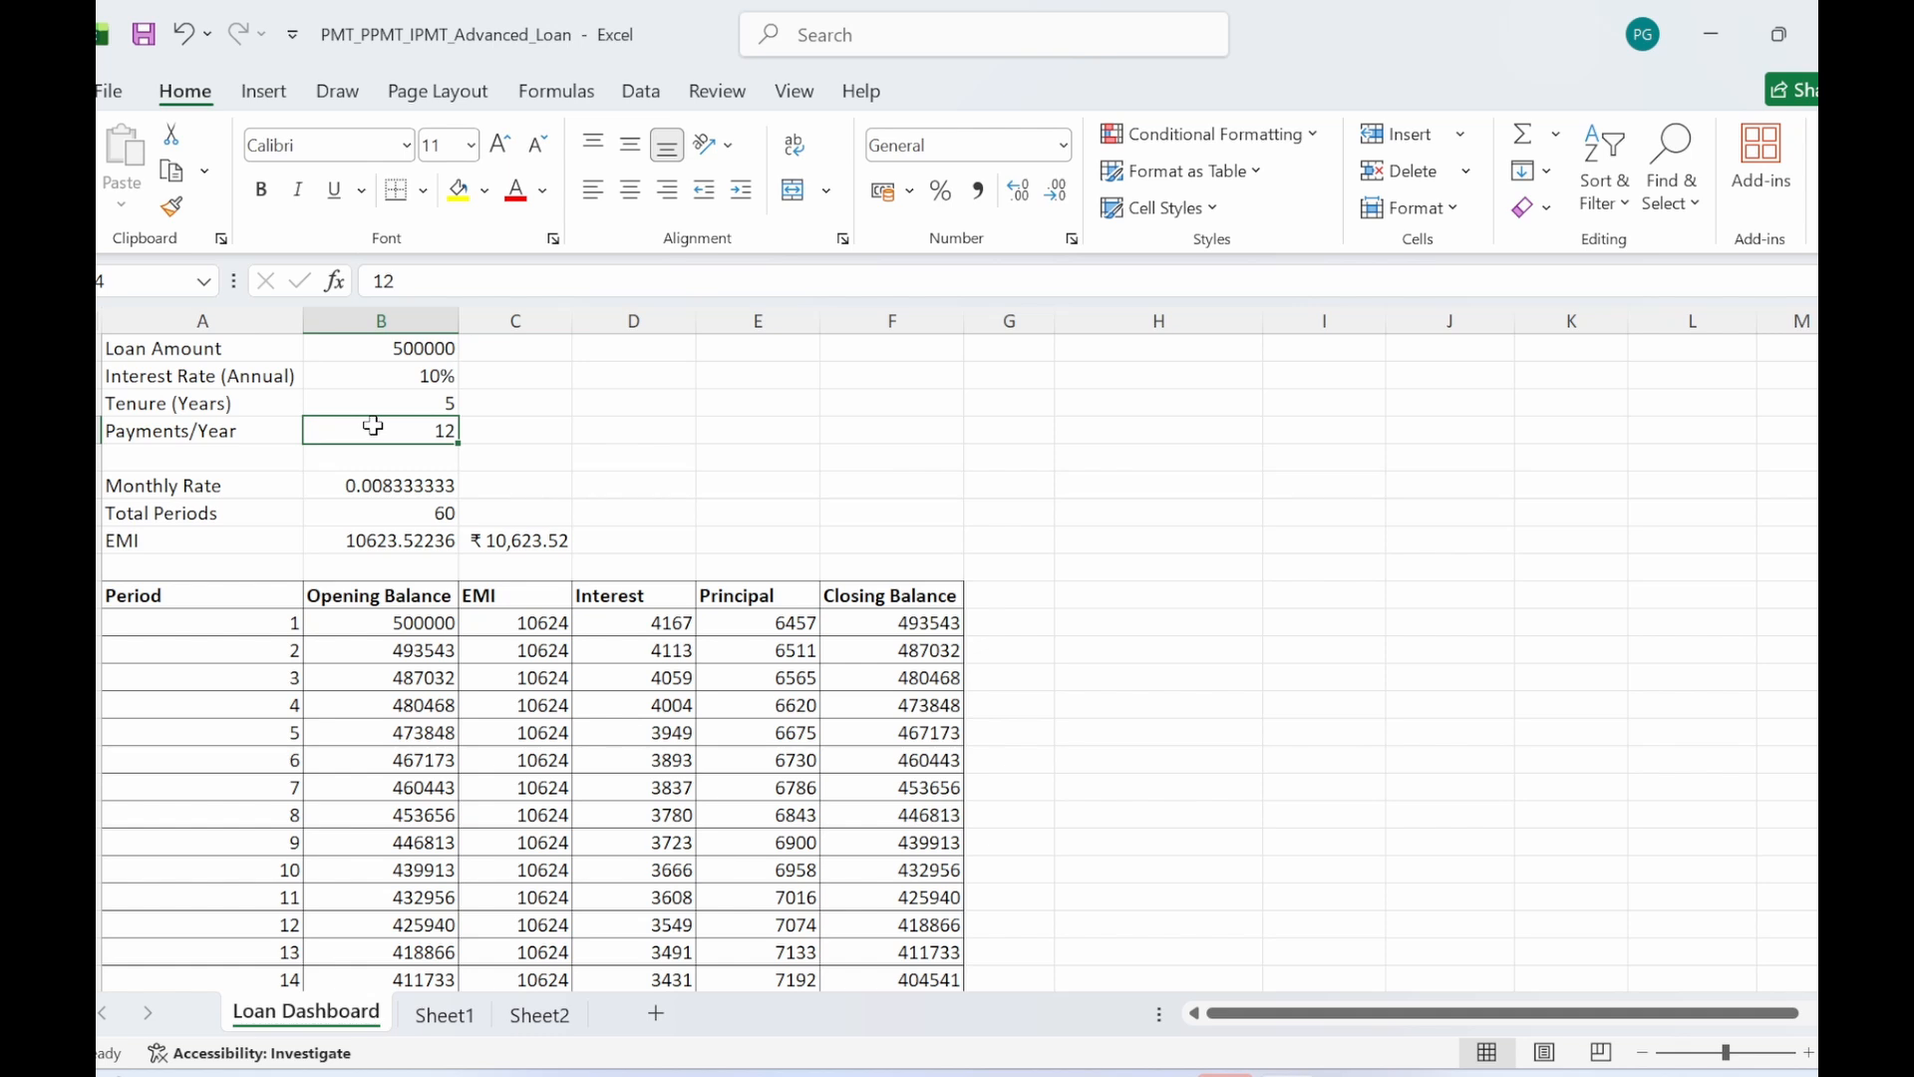
{"action": "left_click", "coordinate": [485, 454]}
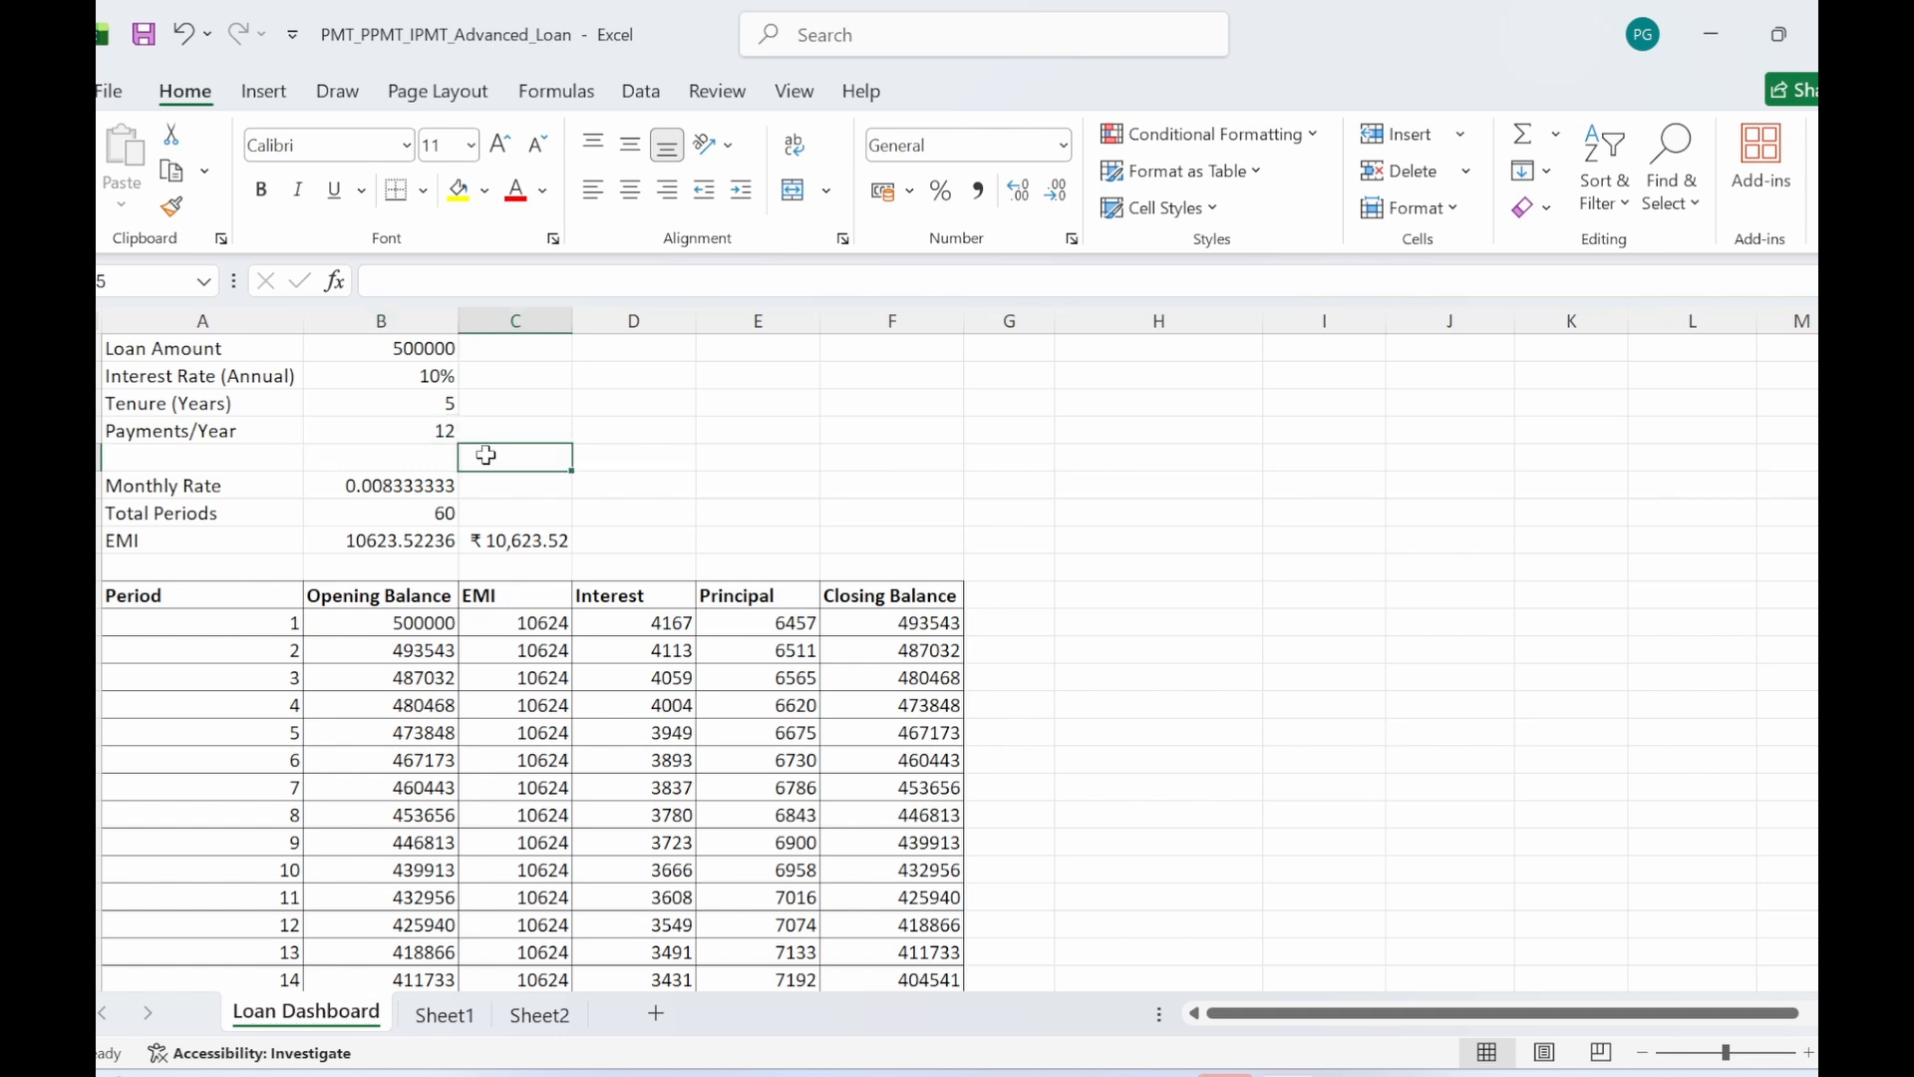
{"action": "left_click", "coordinate": [415, 377]}
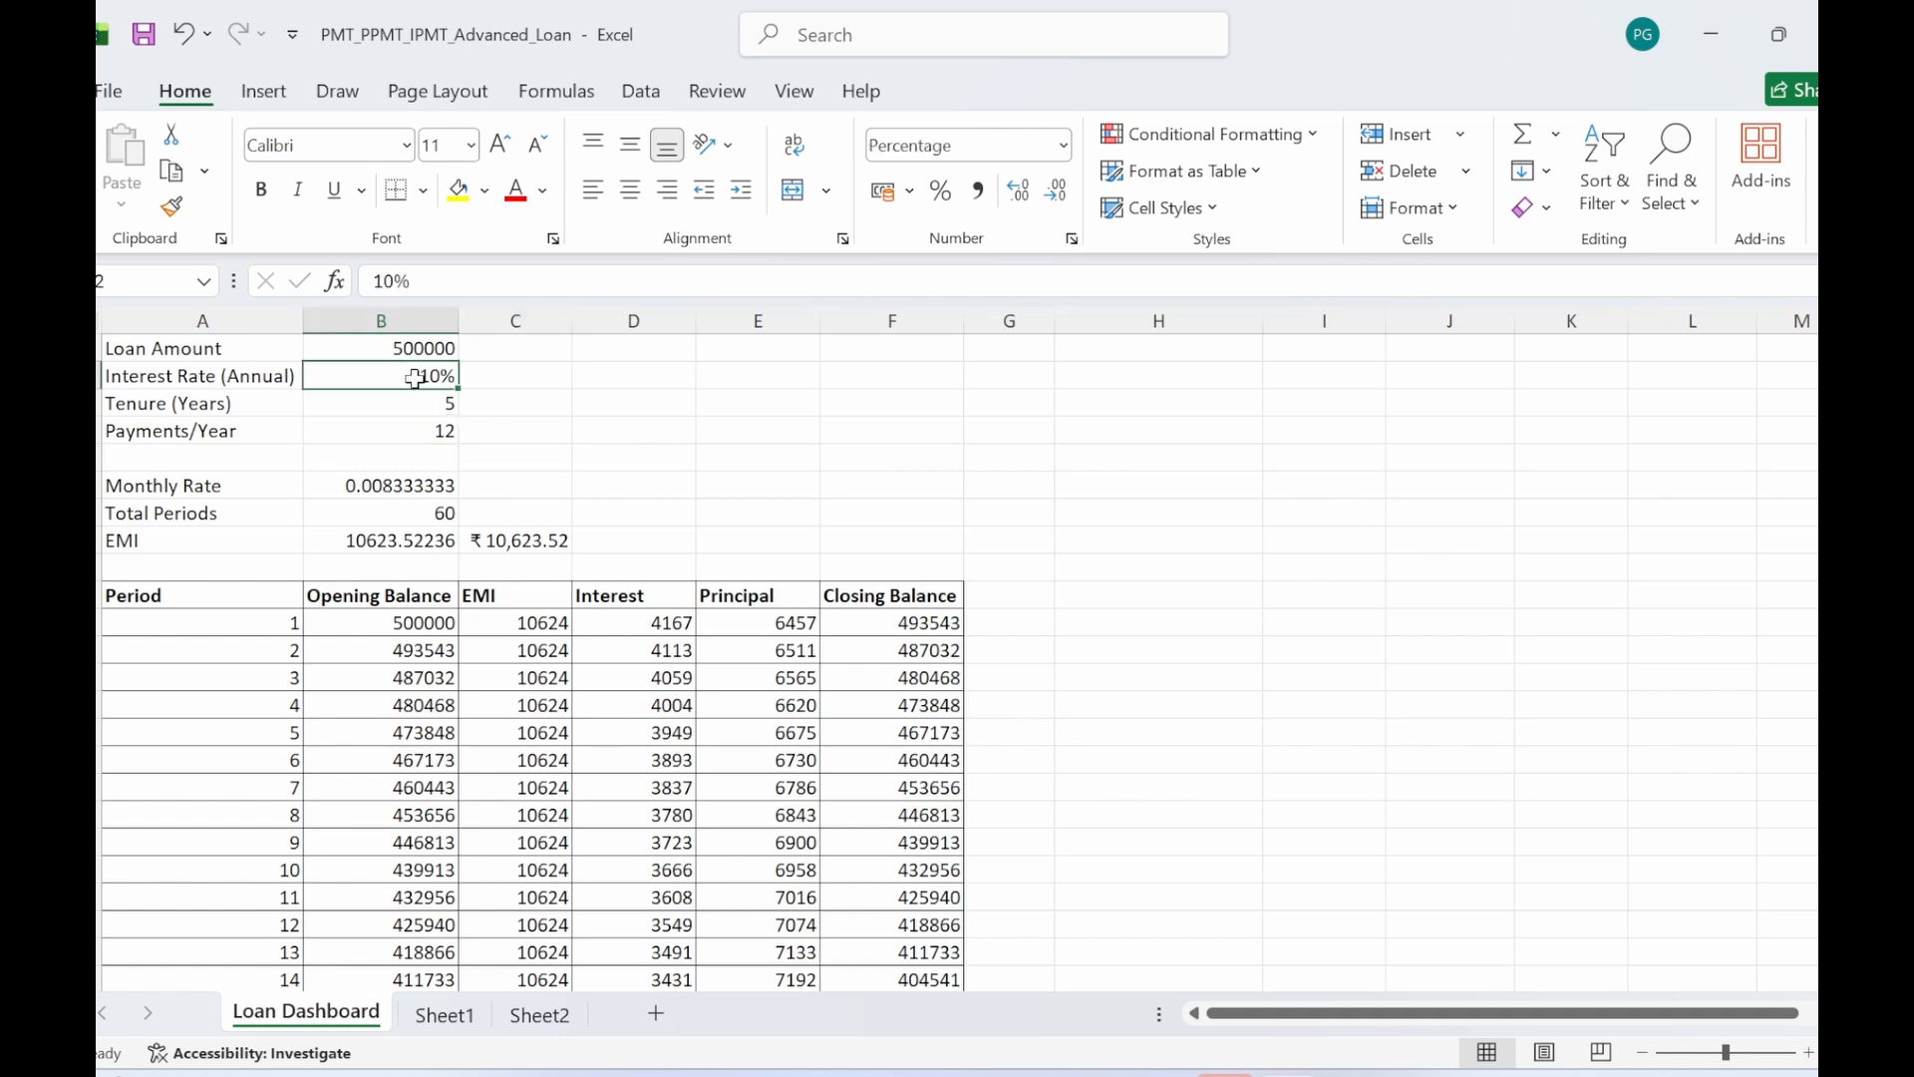
{"action": "left_click", "coordinate": [605, 457]}
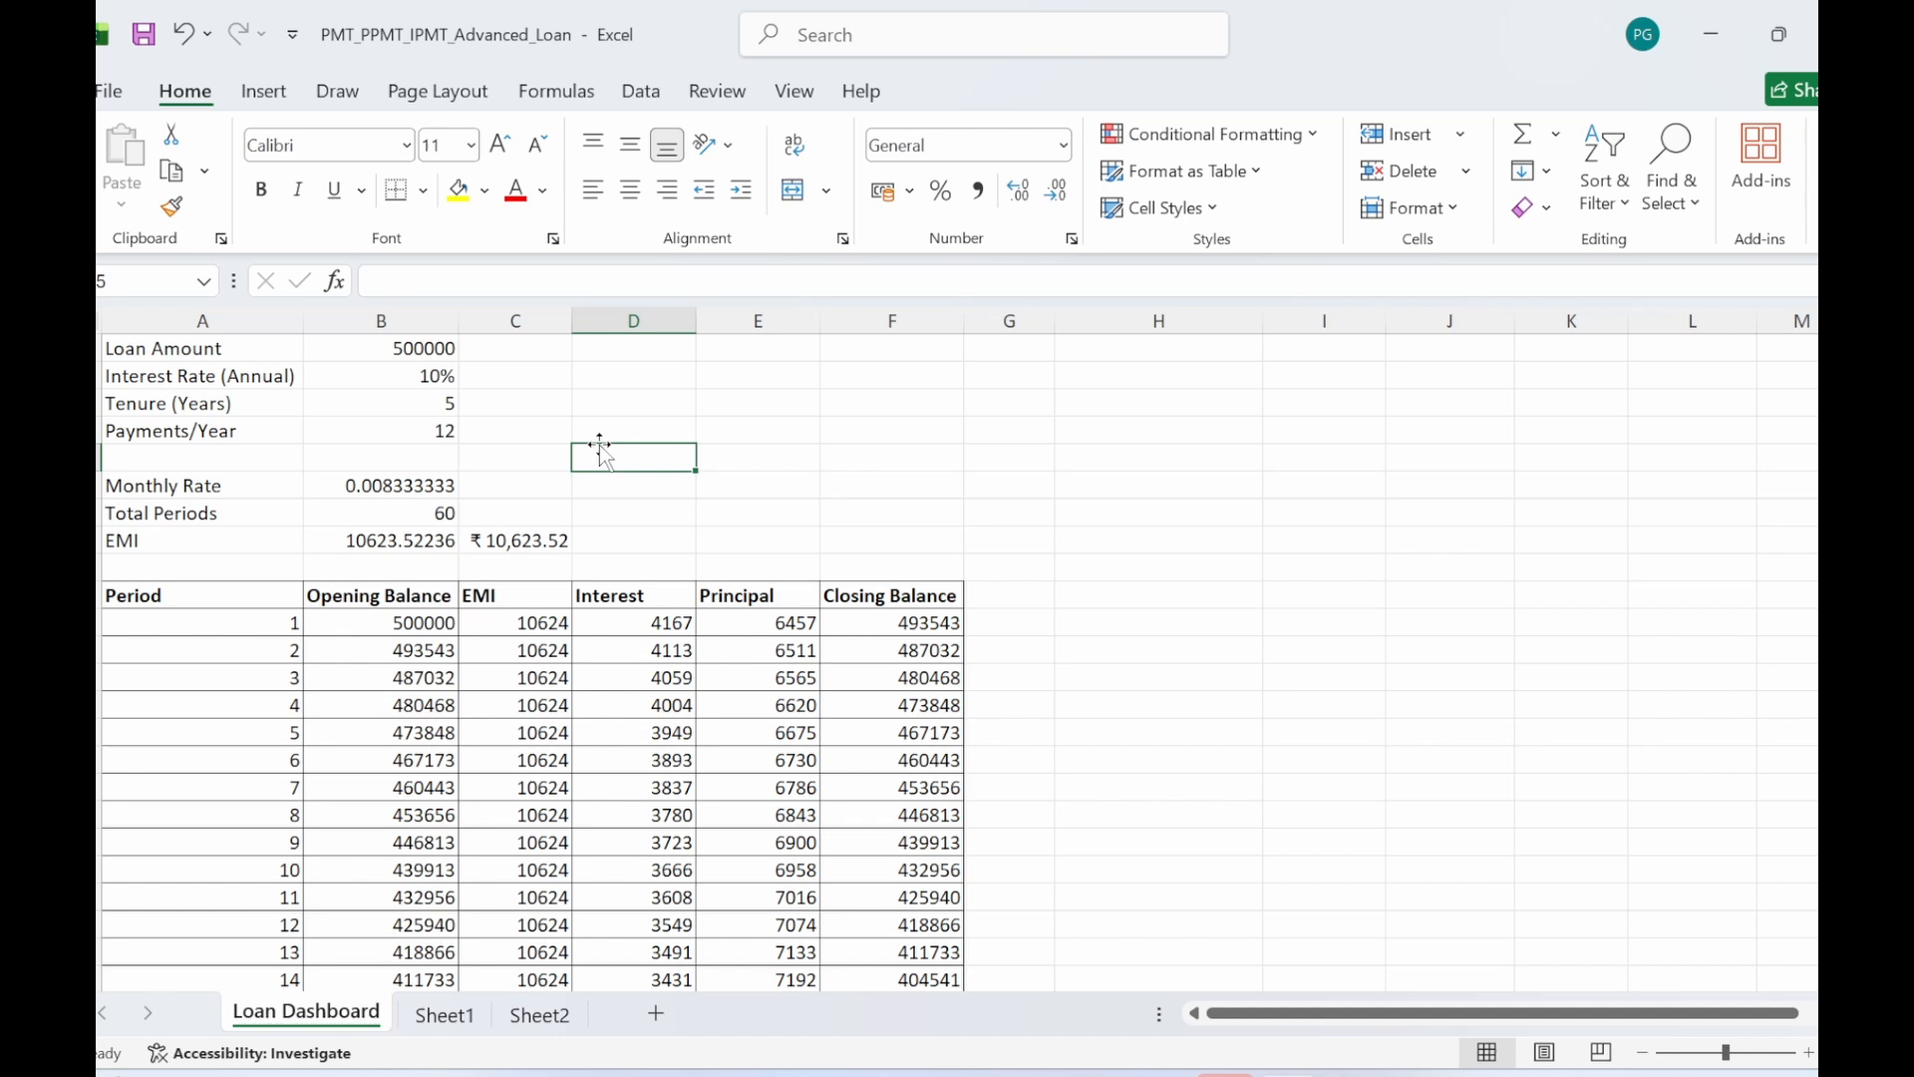
{"action": "left_click", "coordinate": [440, 430]}
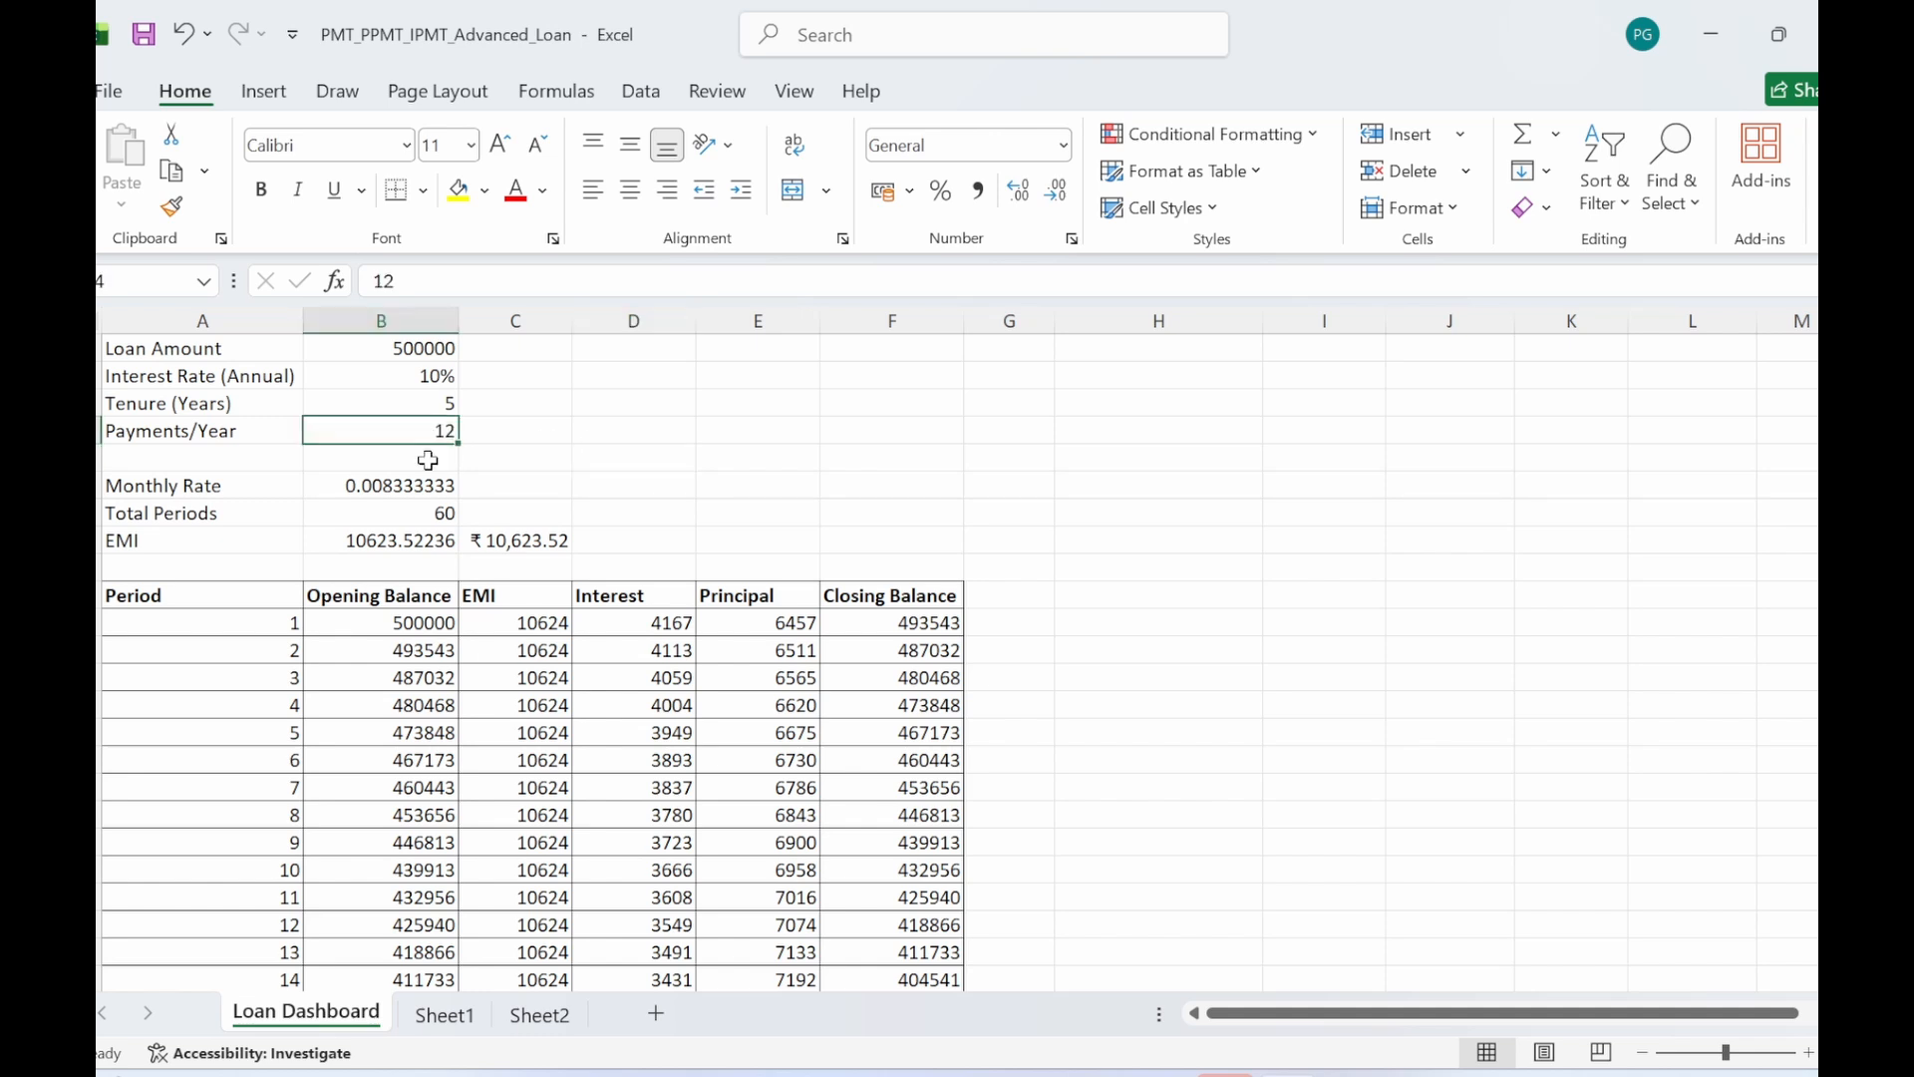
{"action": "left_click", "coordinate": [551, 506]}
- Examine the formulas behind the monthly rate, total periods and EMI in B6:B8
{"action": "left_click", "coordinate": [389, 483]}
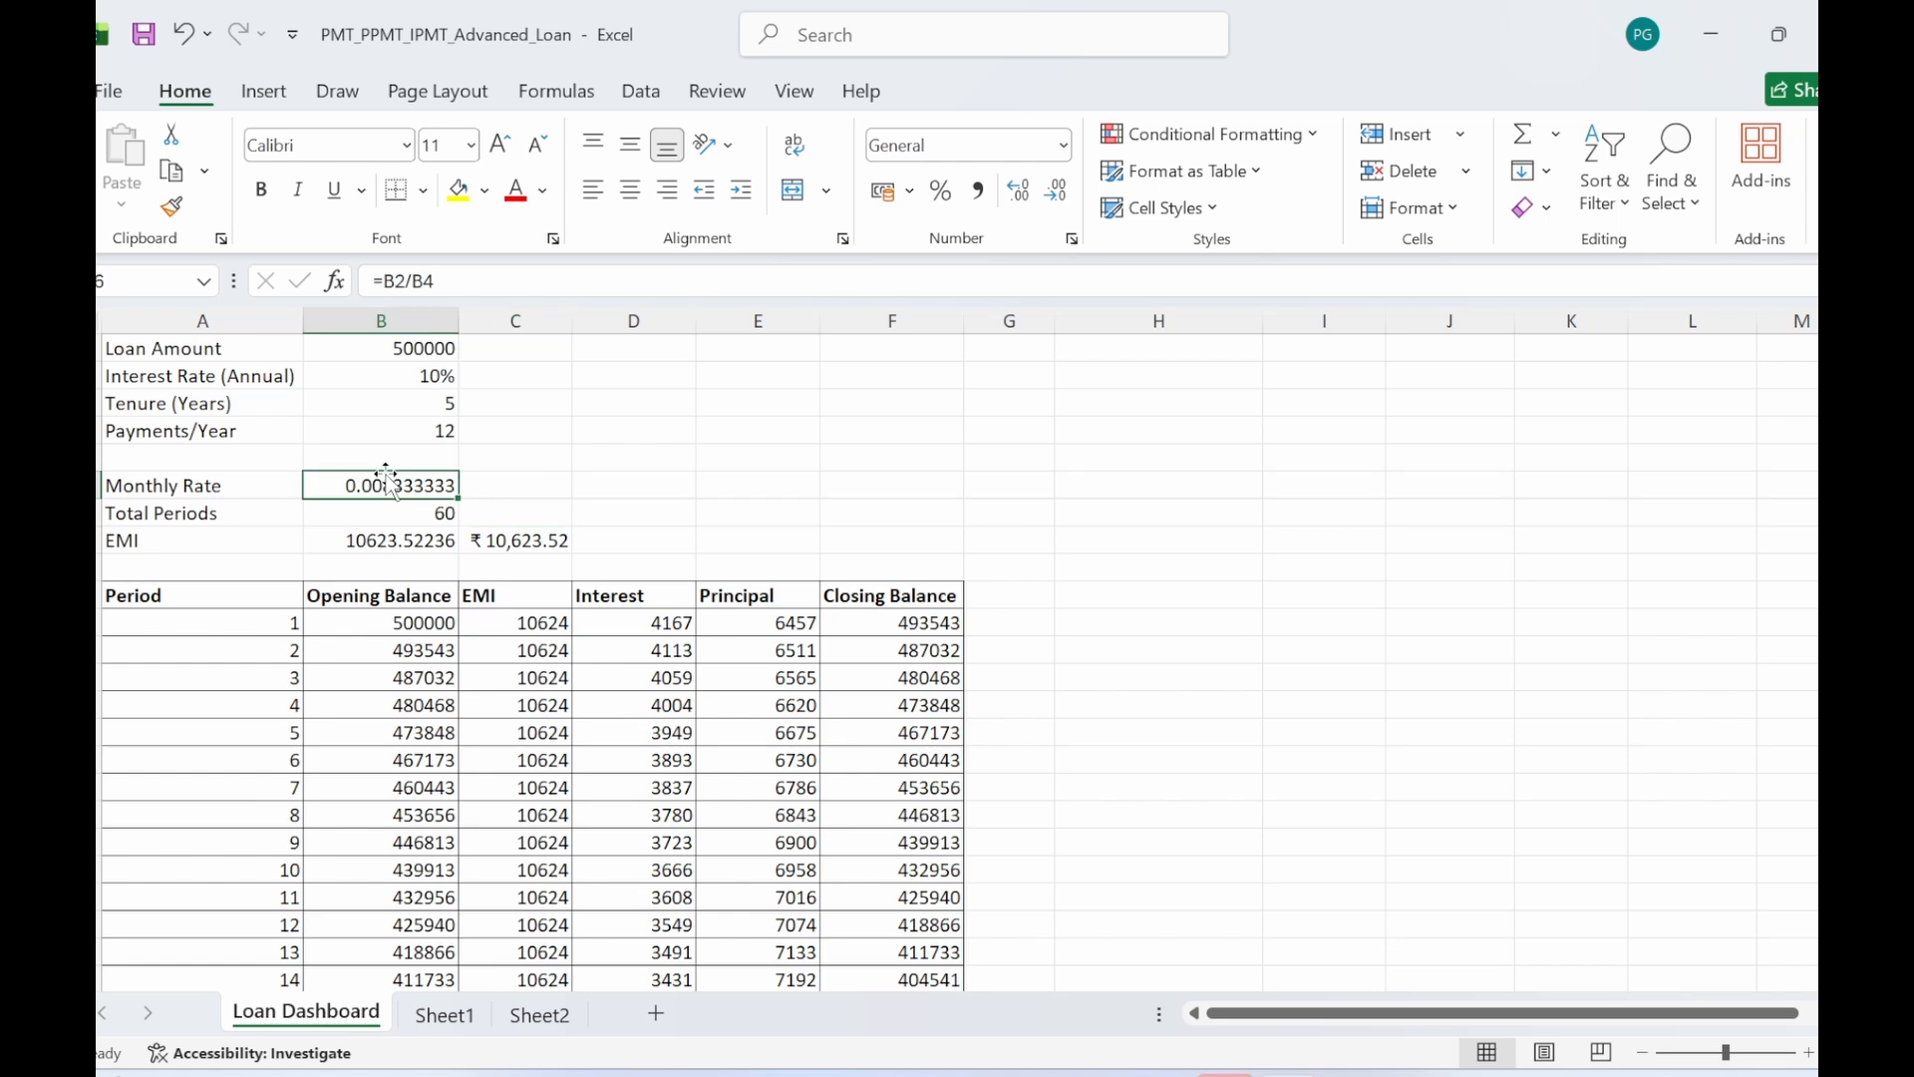
{"action": "left_click", "coordinate": [648, 485]}
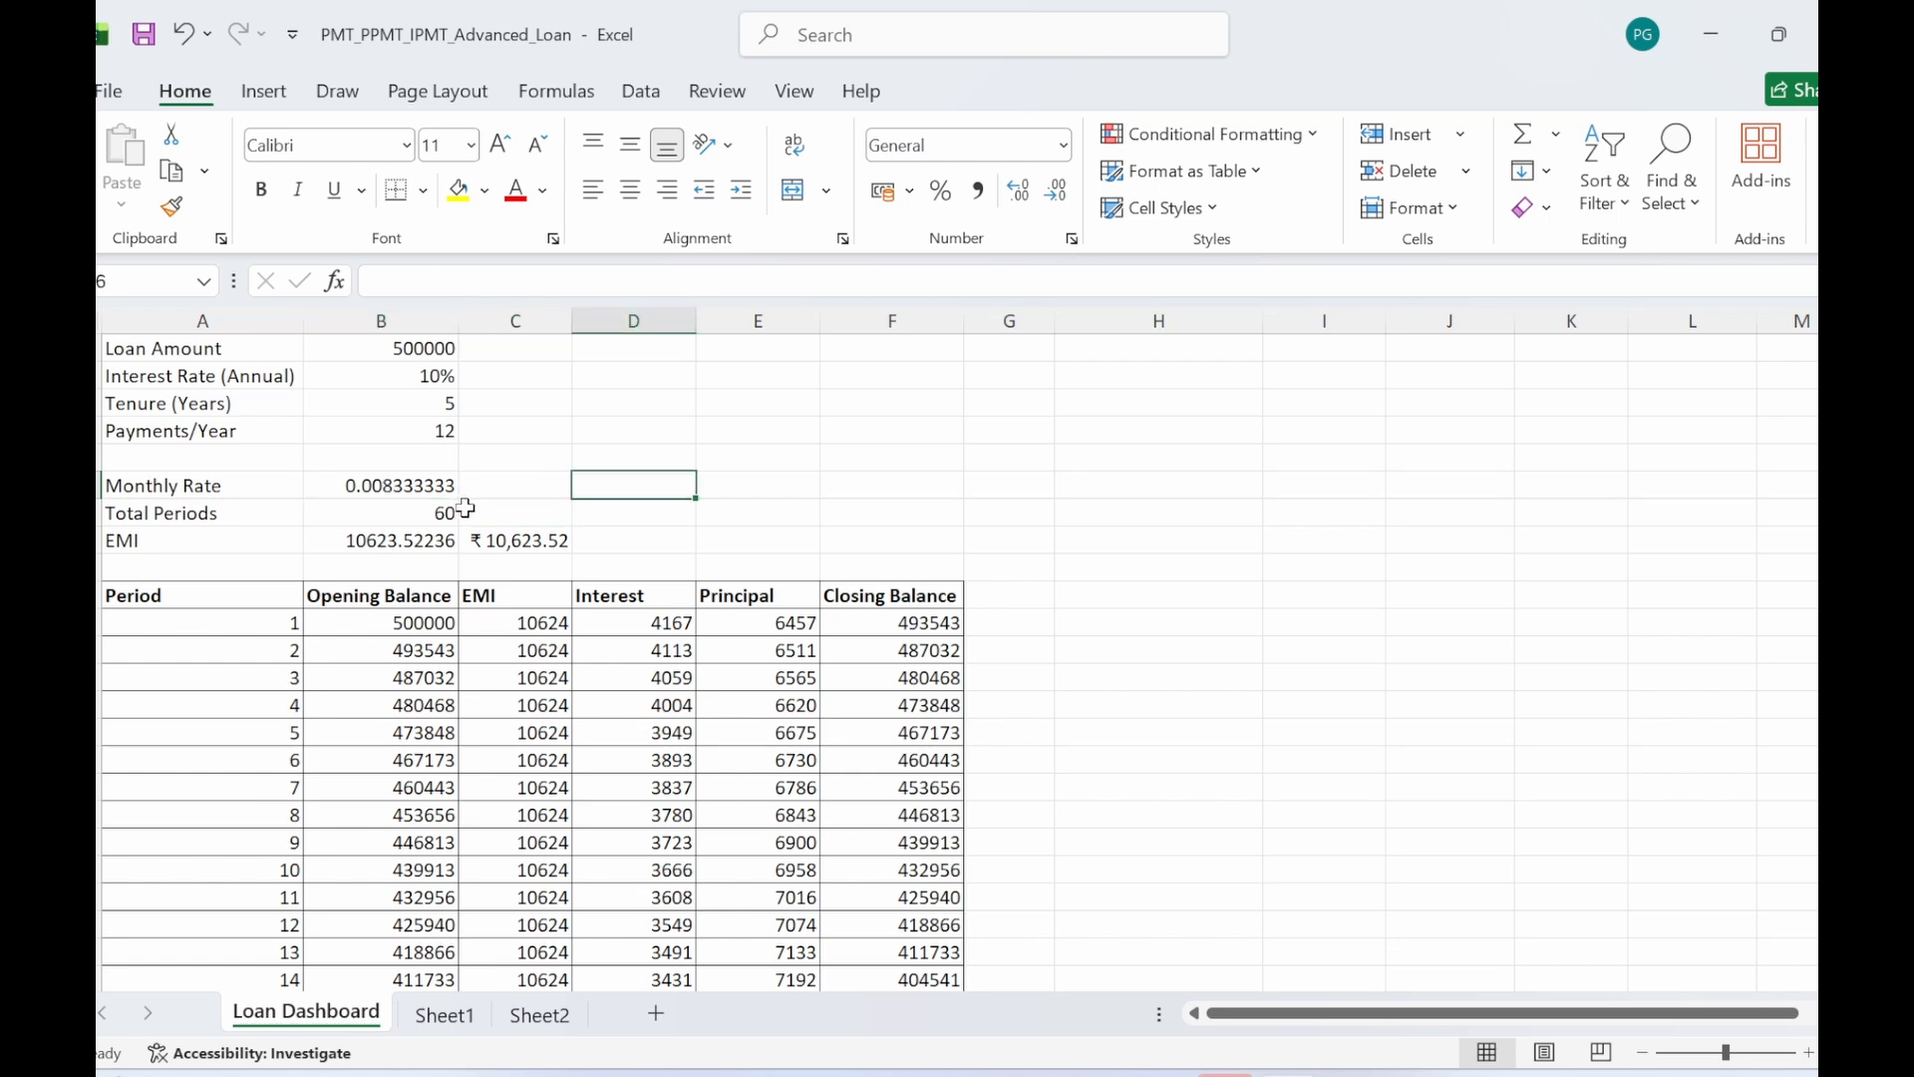
{"action": "left_click", "coordinate": [670, 437]}
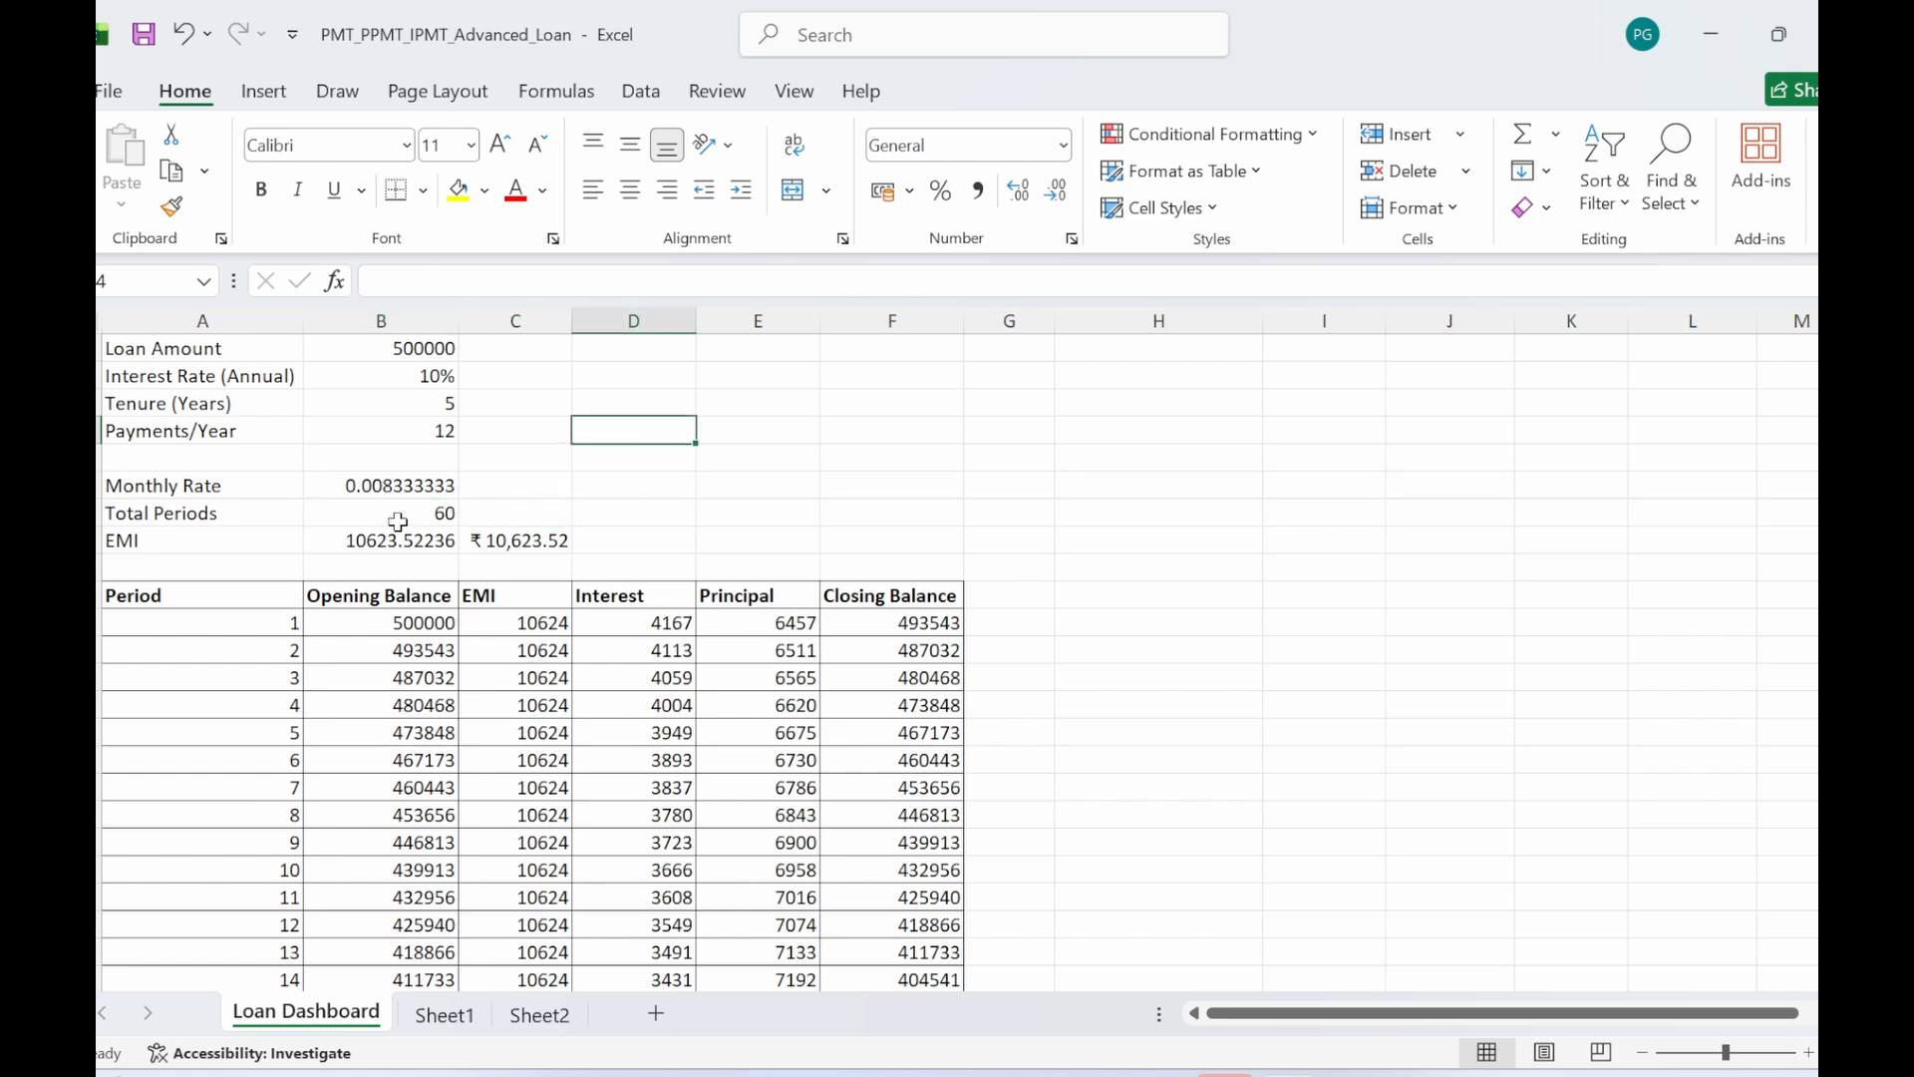
{"action": "left_click", "coordinate": [403, 516]}
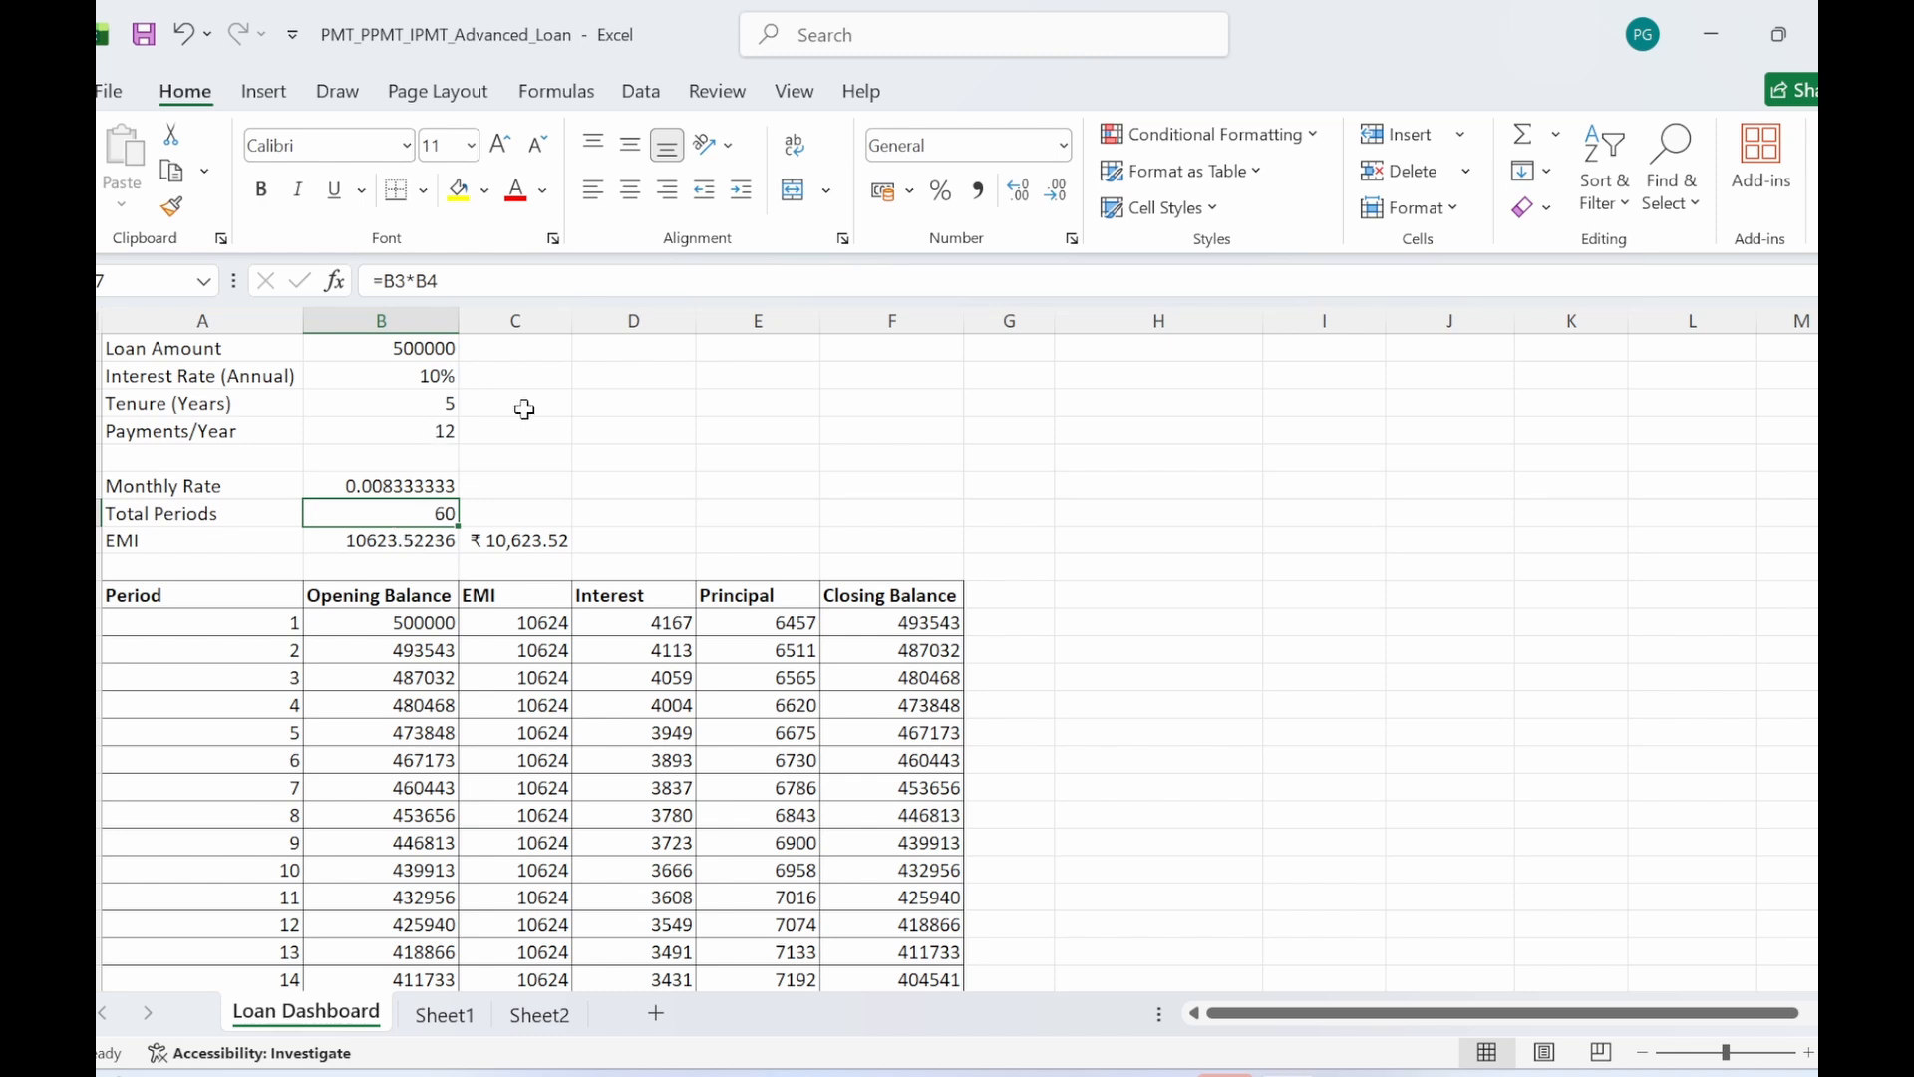
{"action": "left_click", "coordinate": [586, 427]}
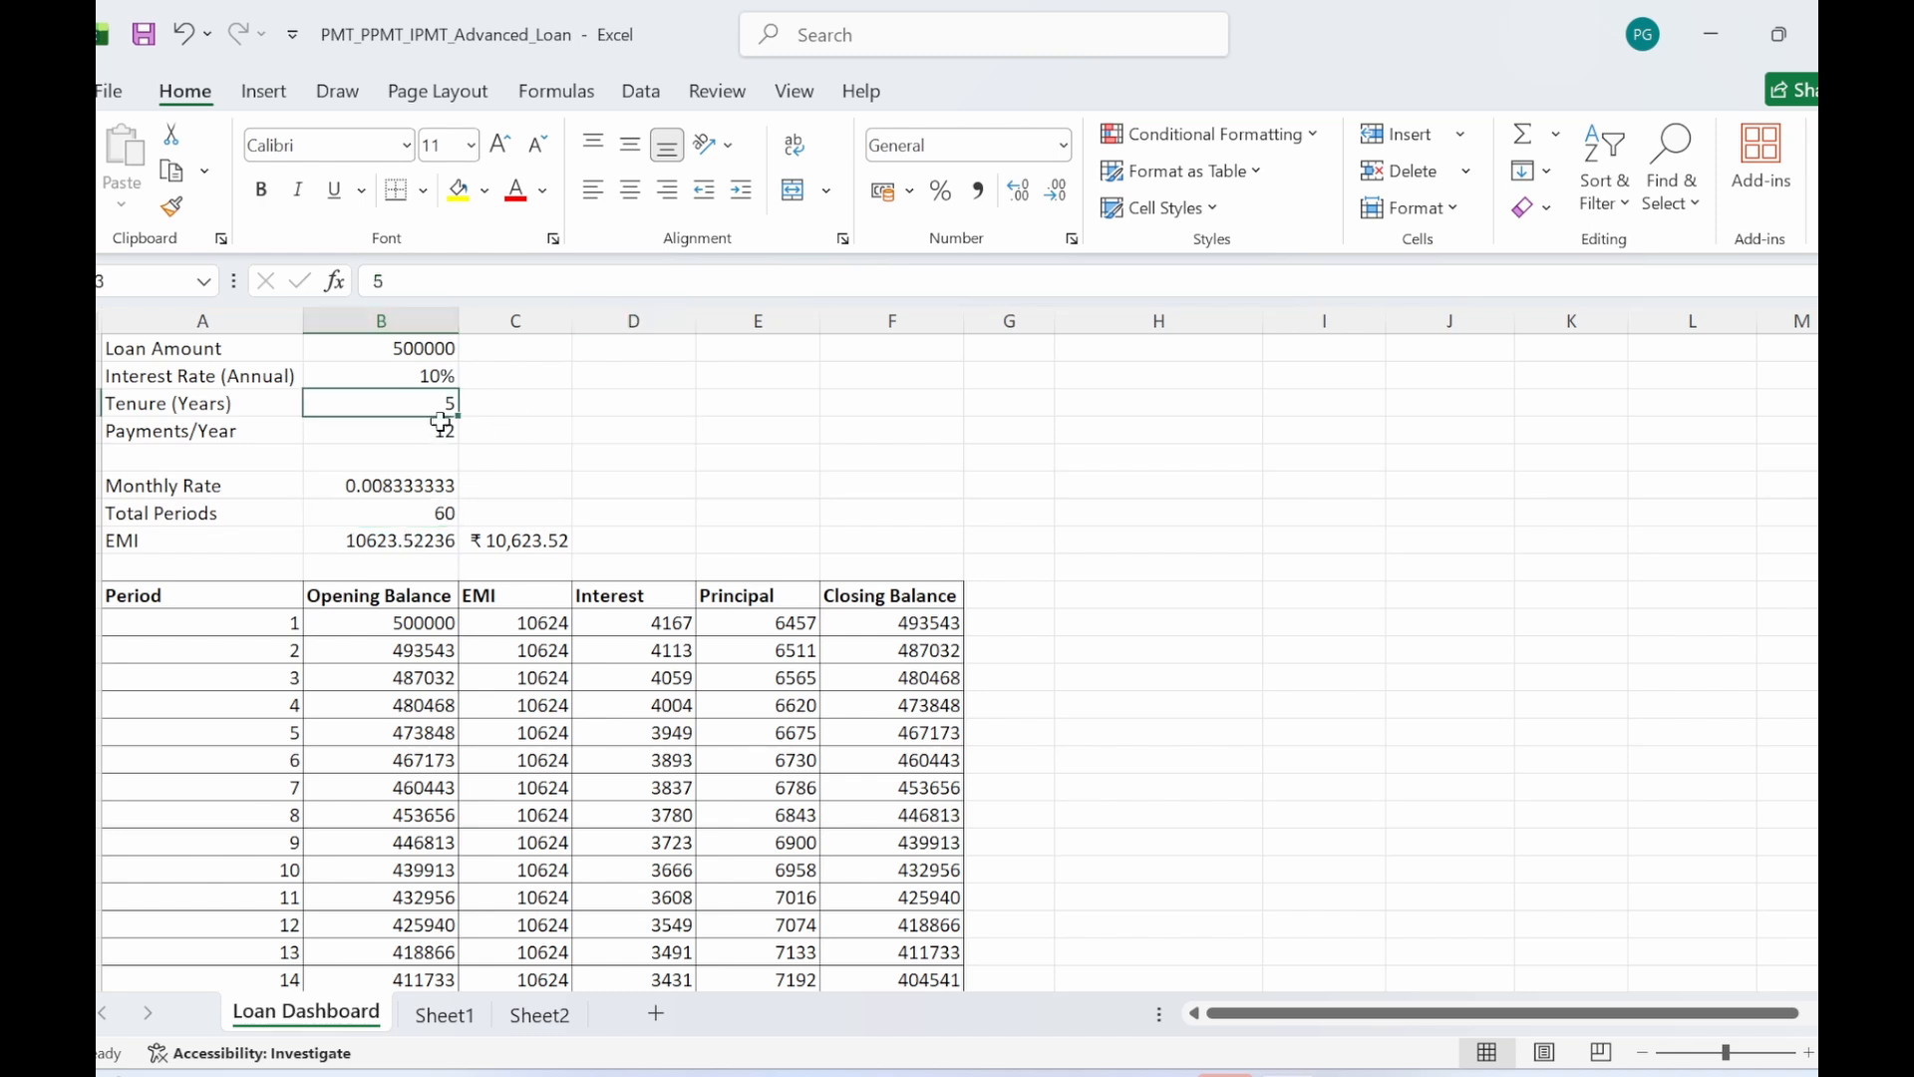
{"action": "left_click", "coordinate": [523, 455]}
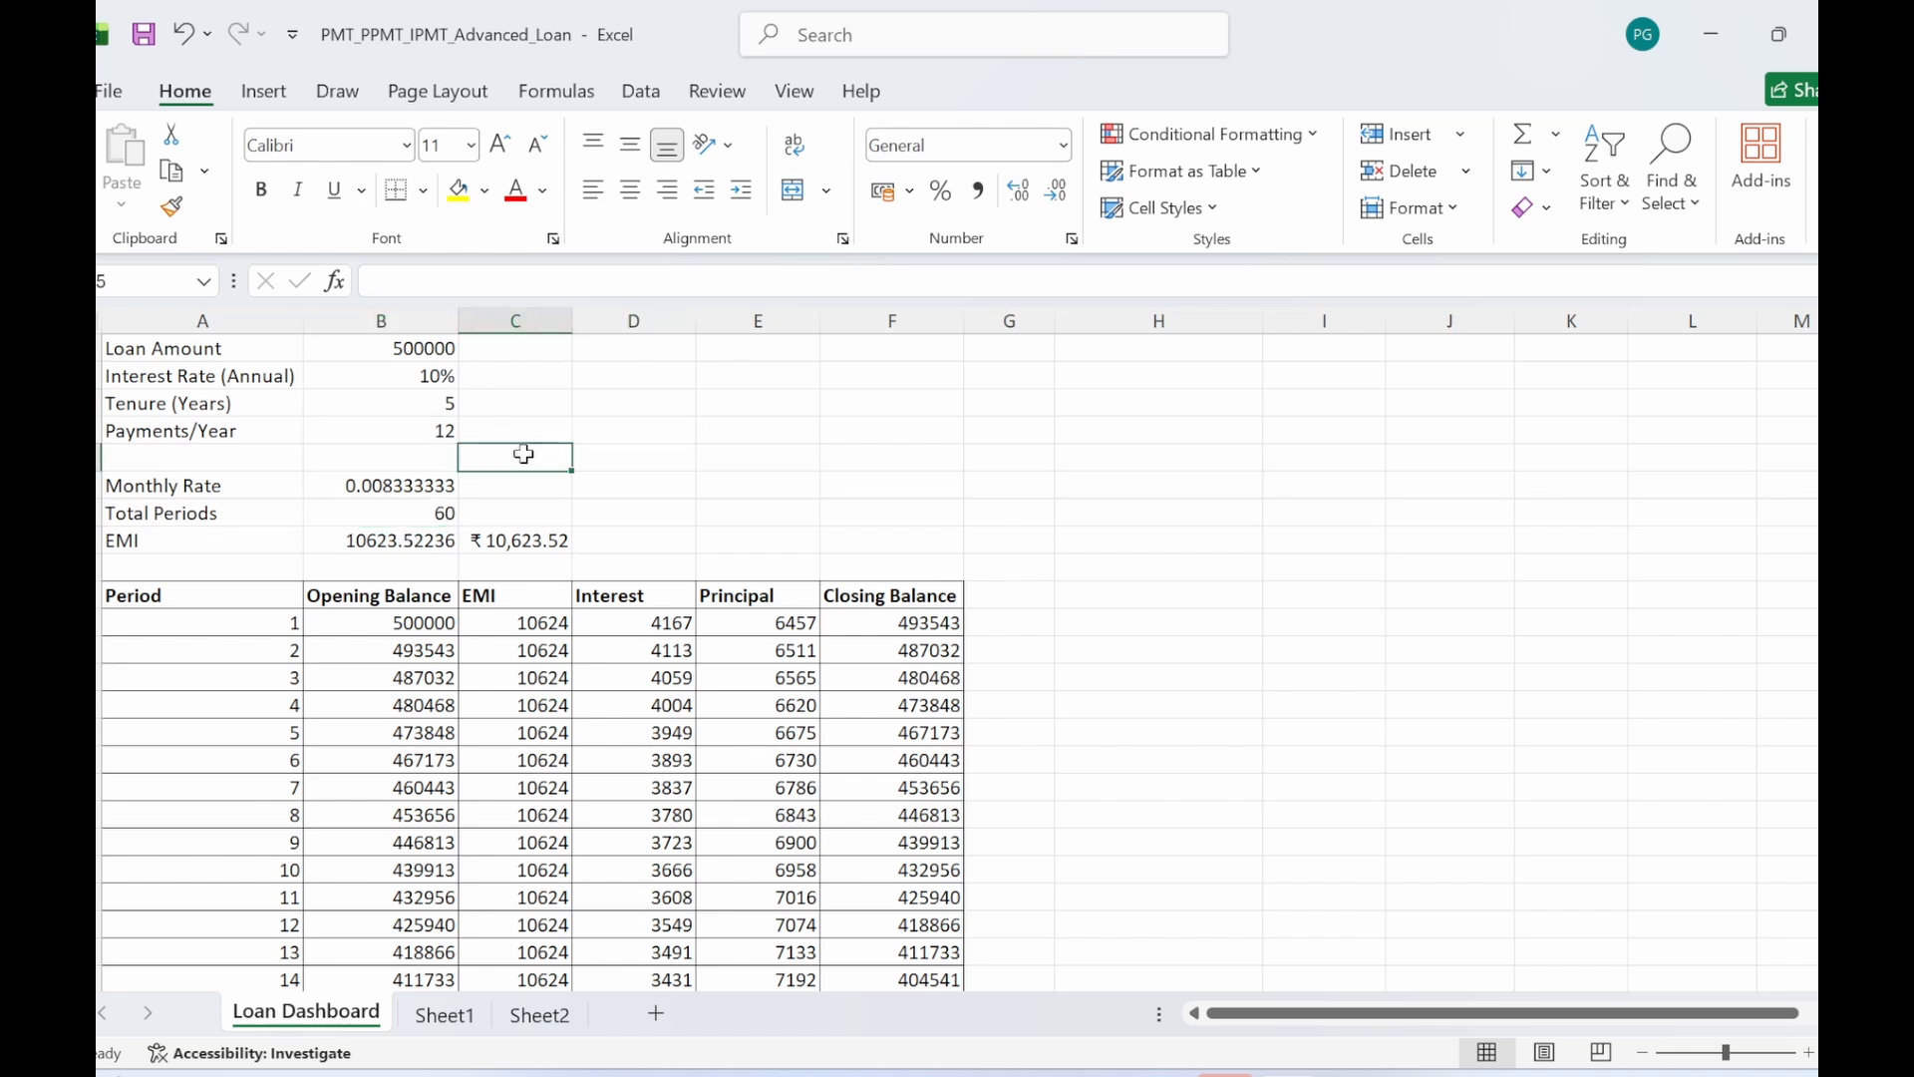
{"action": "left_click", "coordinate": [423, 516]}
{"action": "left_click", "coordinate": [543, 513]}
{"action": "left_click", "coordinate": [394, 539]}
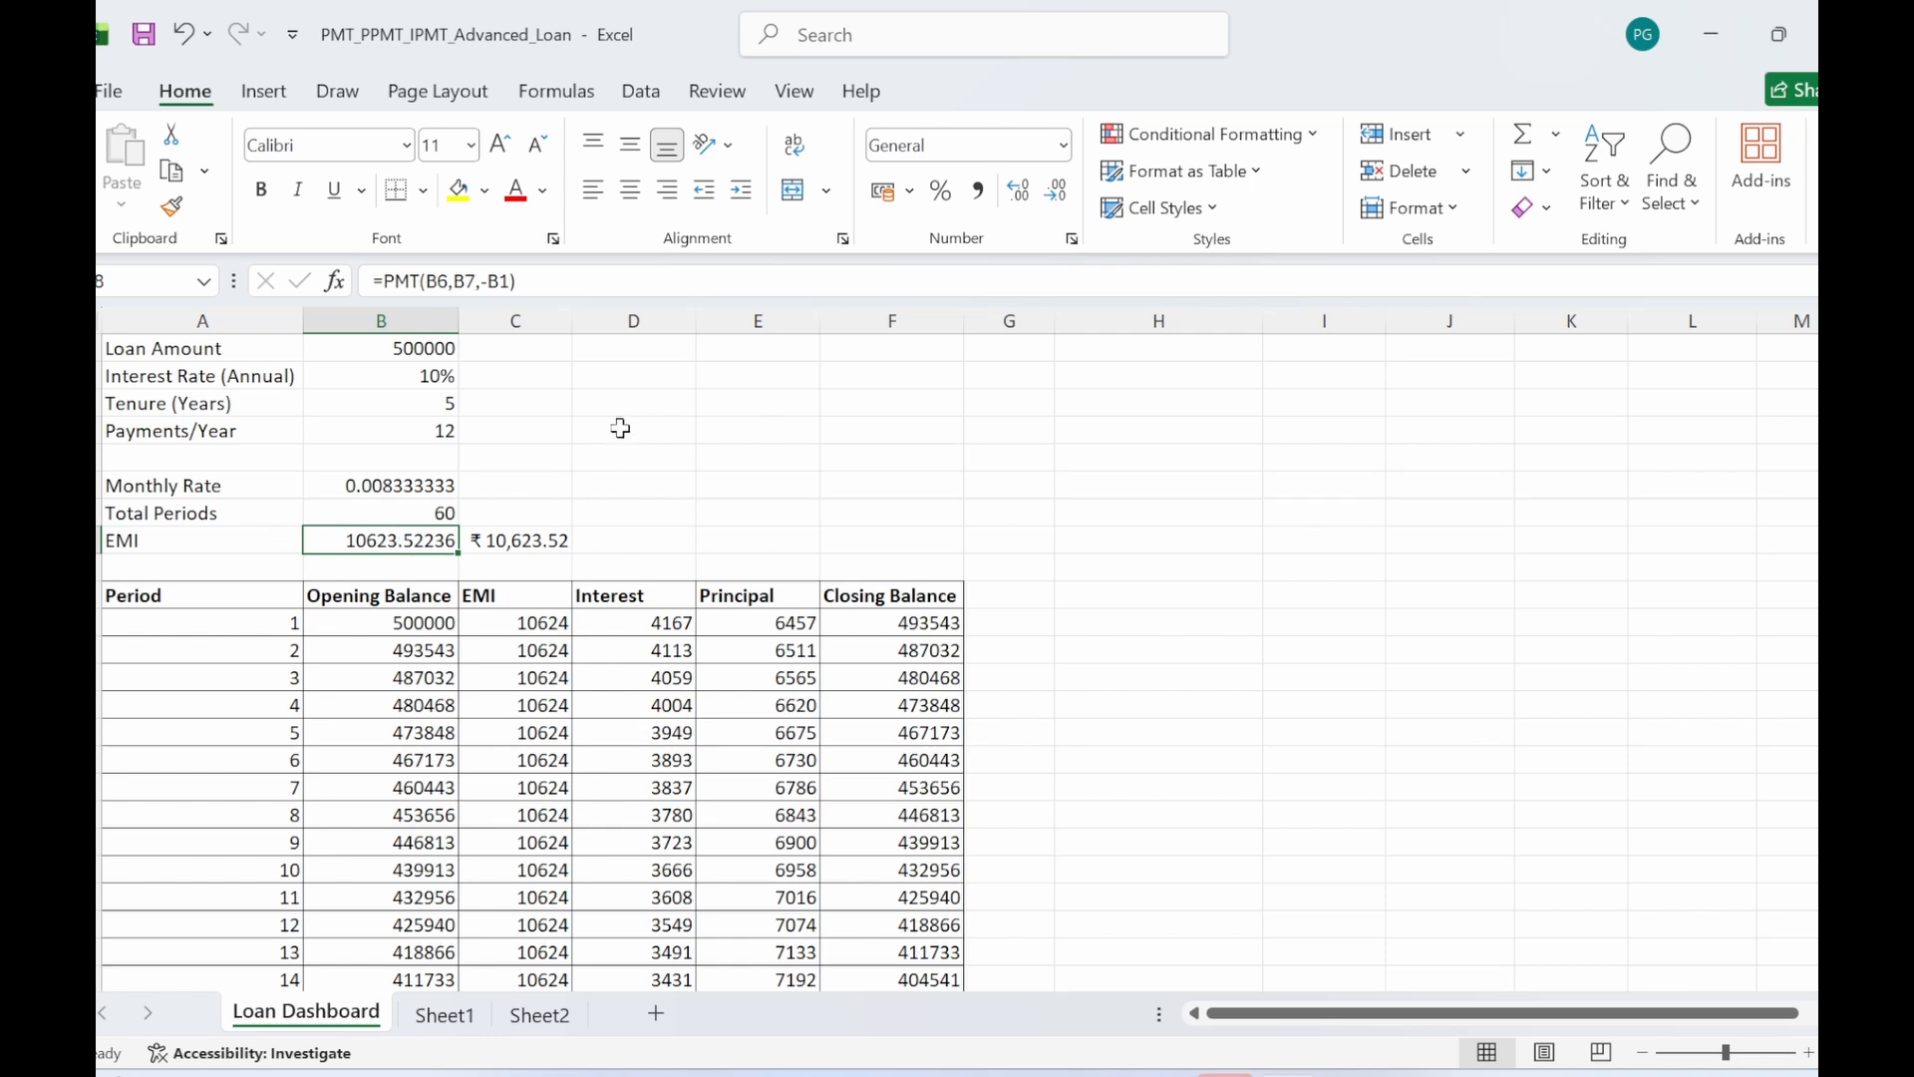
{"action": "left_click", "coordinate": [599, 451]}
{"action": "left_click", "coordinate": [335, 544]}
{"action": "mouse_move", "coordinate": [1850, 405]}
{"action": "left_mouse_down"}
{"action": "mouse_move", "coordinate": [1850, 674]}
{"action": "mouse_move", "coordinate": [1850, 405]}
{"action": "left_mouse_up"}
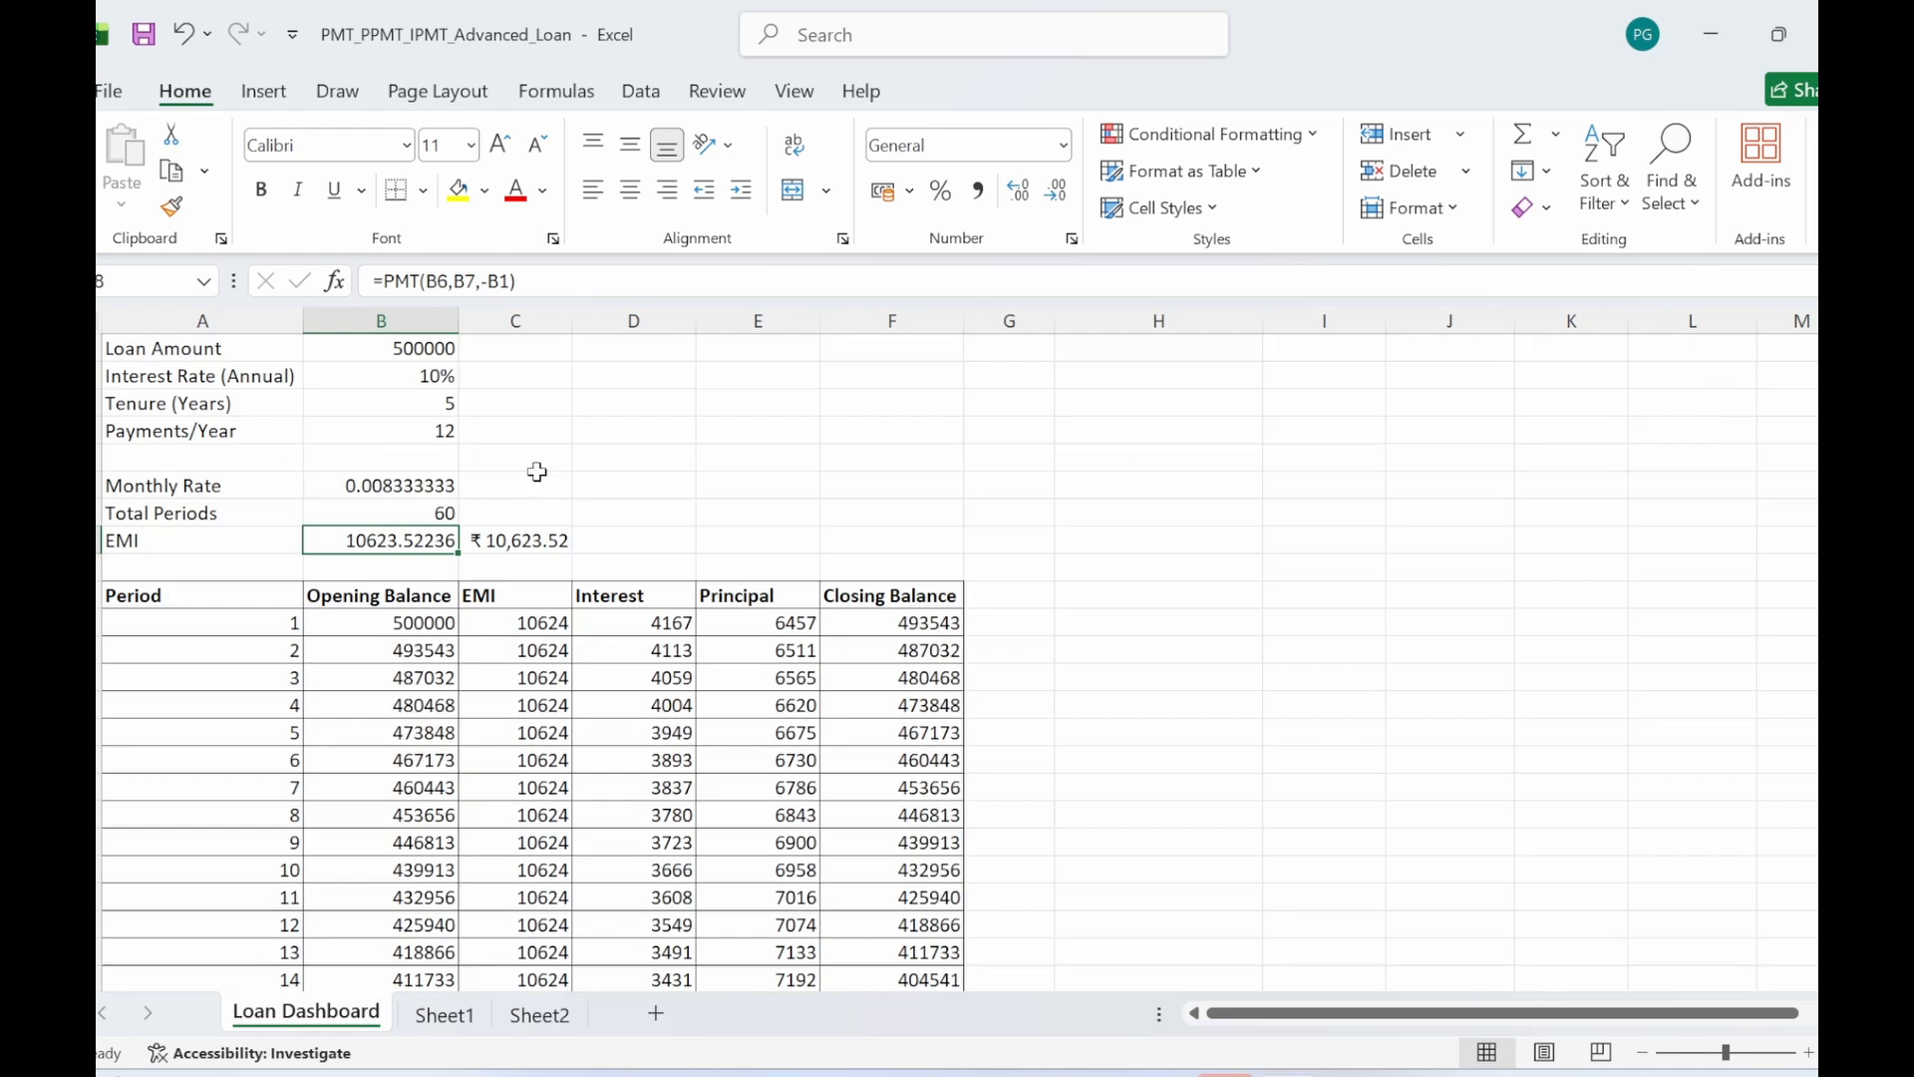
- Set the loan amount in B1 to 600000 and check the recalculated EMI in B8
{"action": "left_click", "coordinate": [395, 346]}
{"action": "type", "text": "600"}
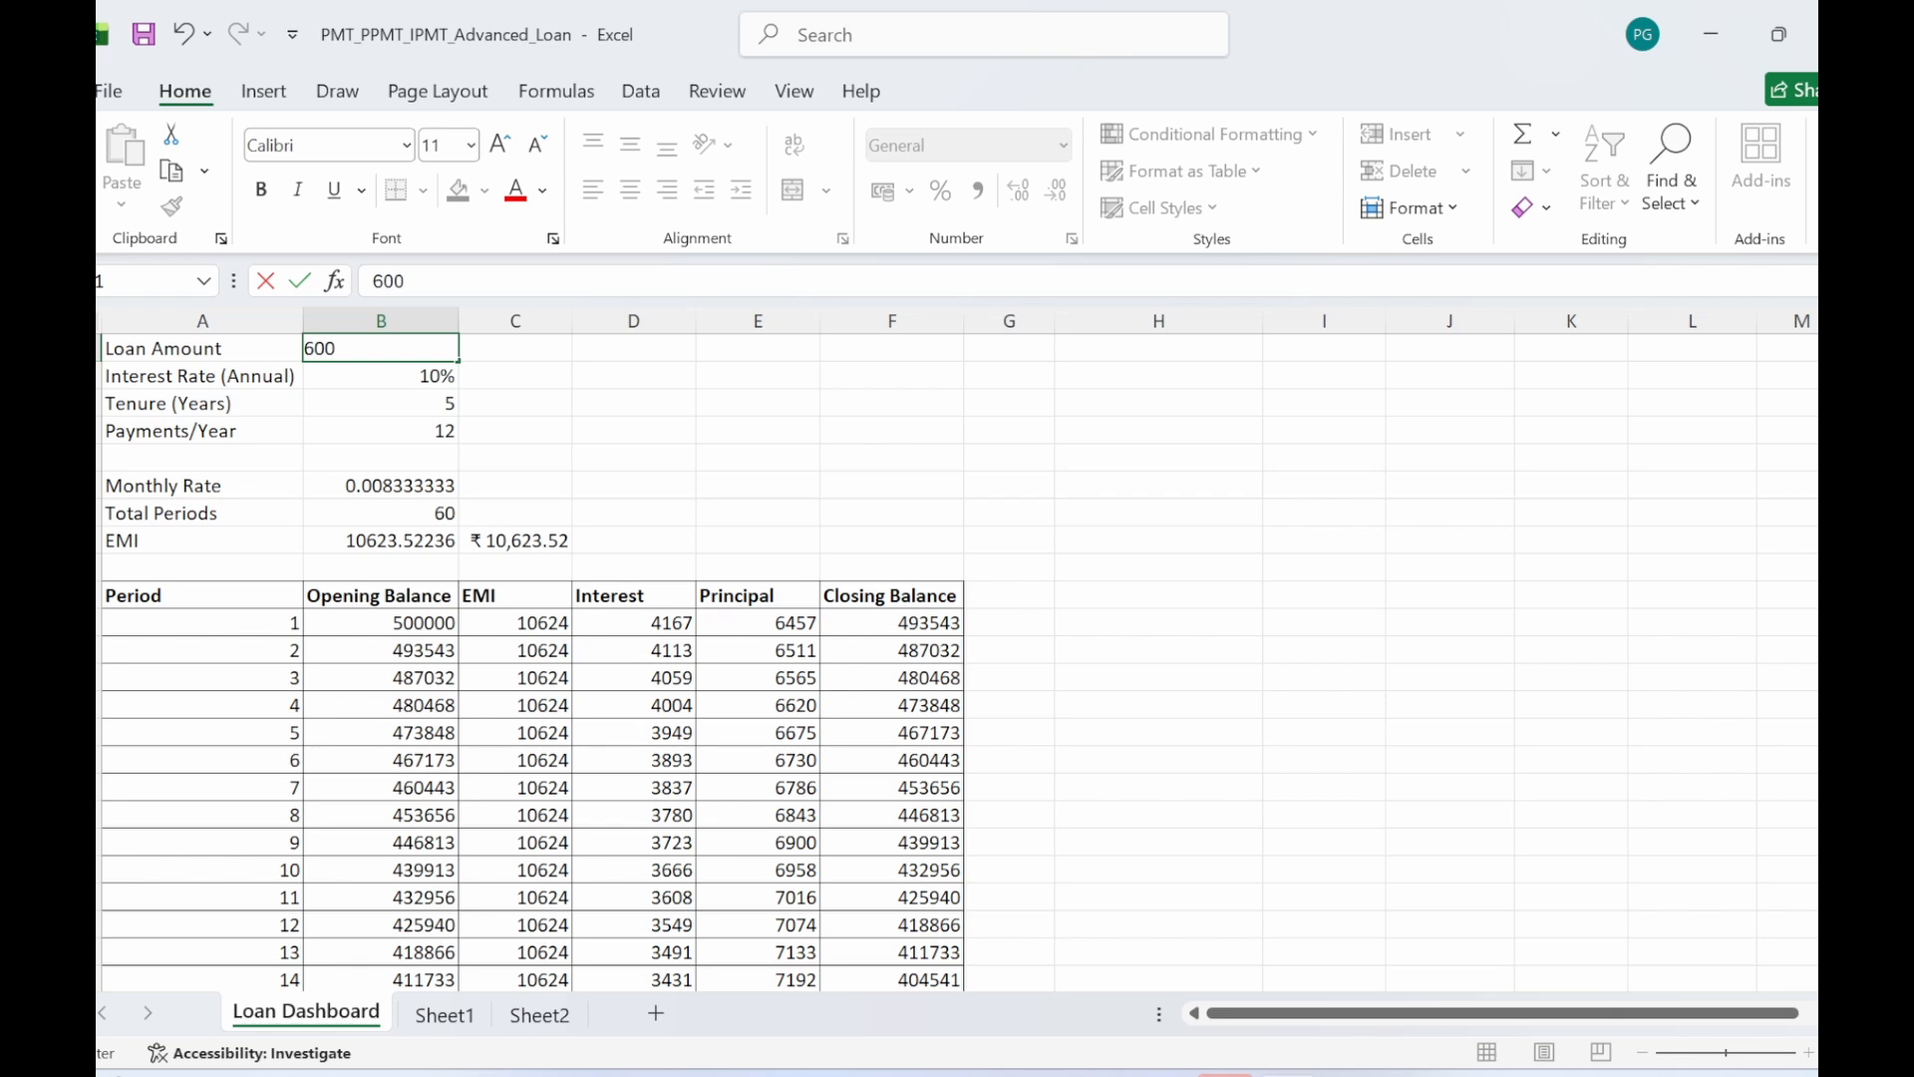
{"action": "type", "text": "000"}
{"action": "key", "text": "Return"}
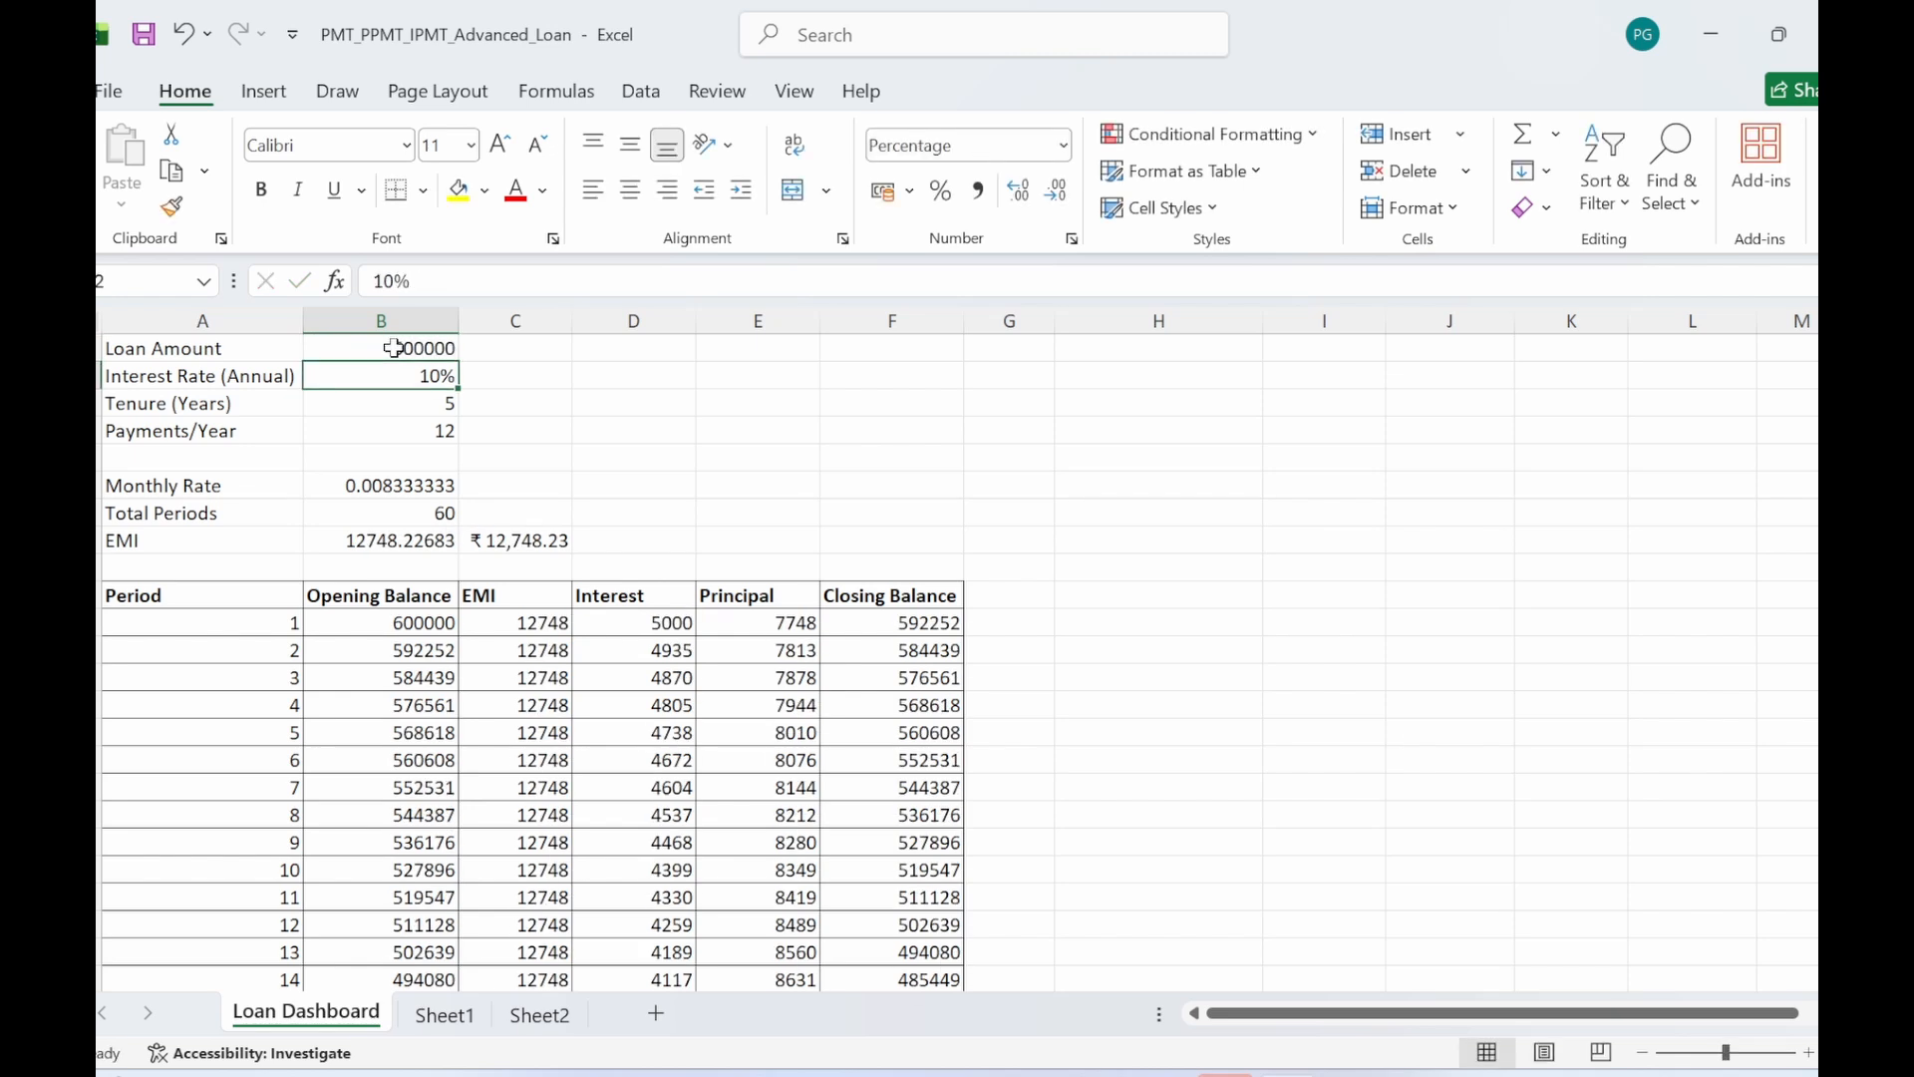
{"action": "left_click", "coordinate": [388, 541]}
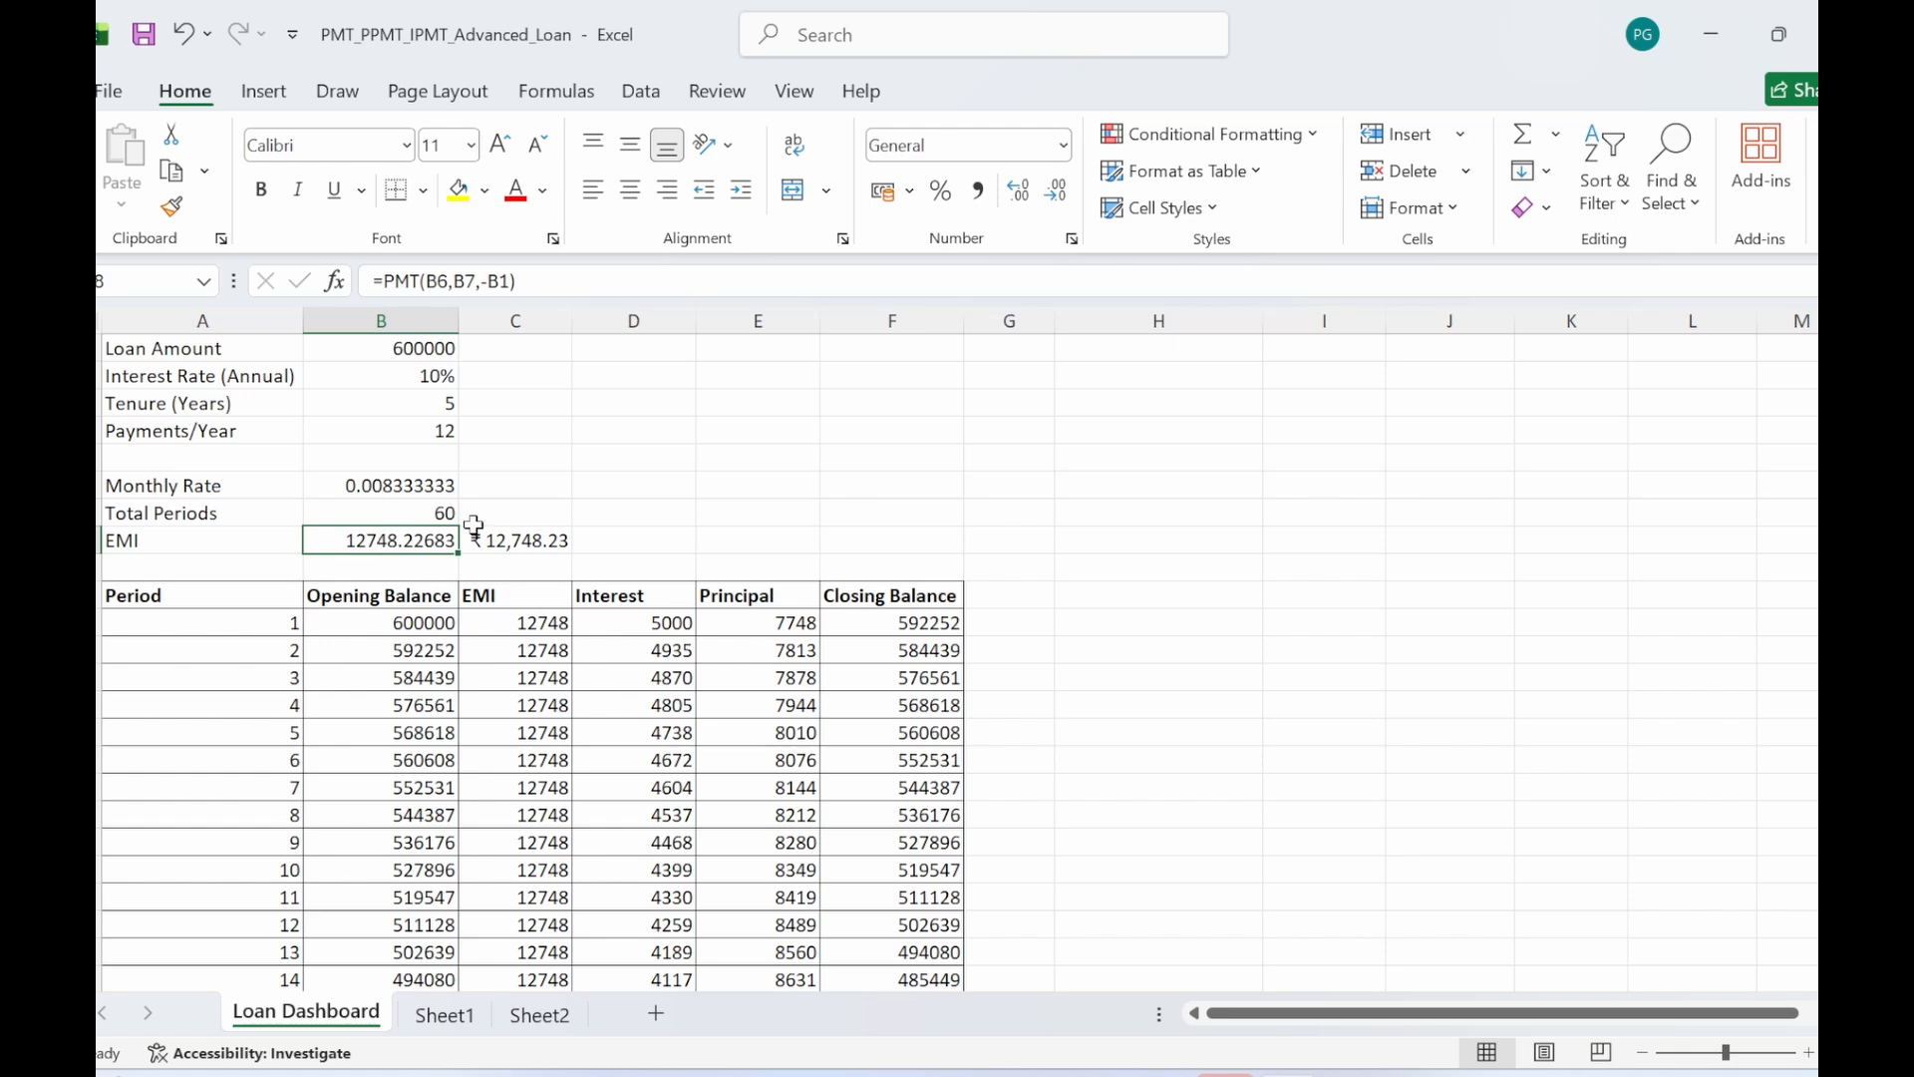
{"action": "left_click", "coordinate": [628, 485]}
{"action": "left_click", "coordinate": [388, 548]}
- Set the loan amount in B1 to 1000000
{"action": "left_click", "coordinate": [414, 347]}
{"action": "type", "text": "1"}
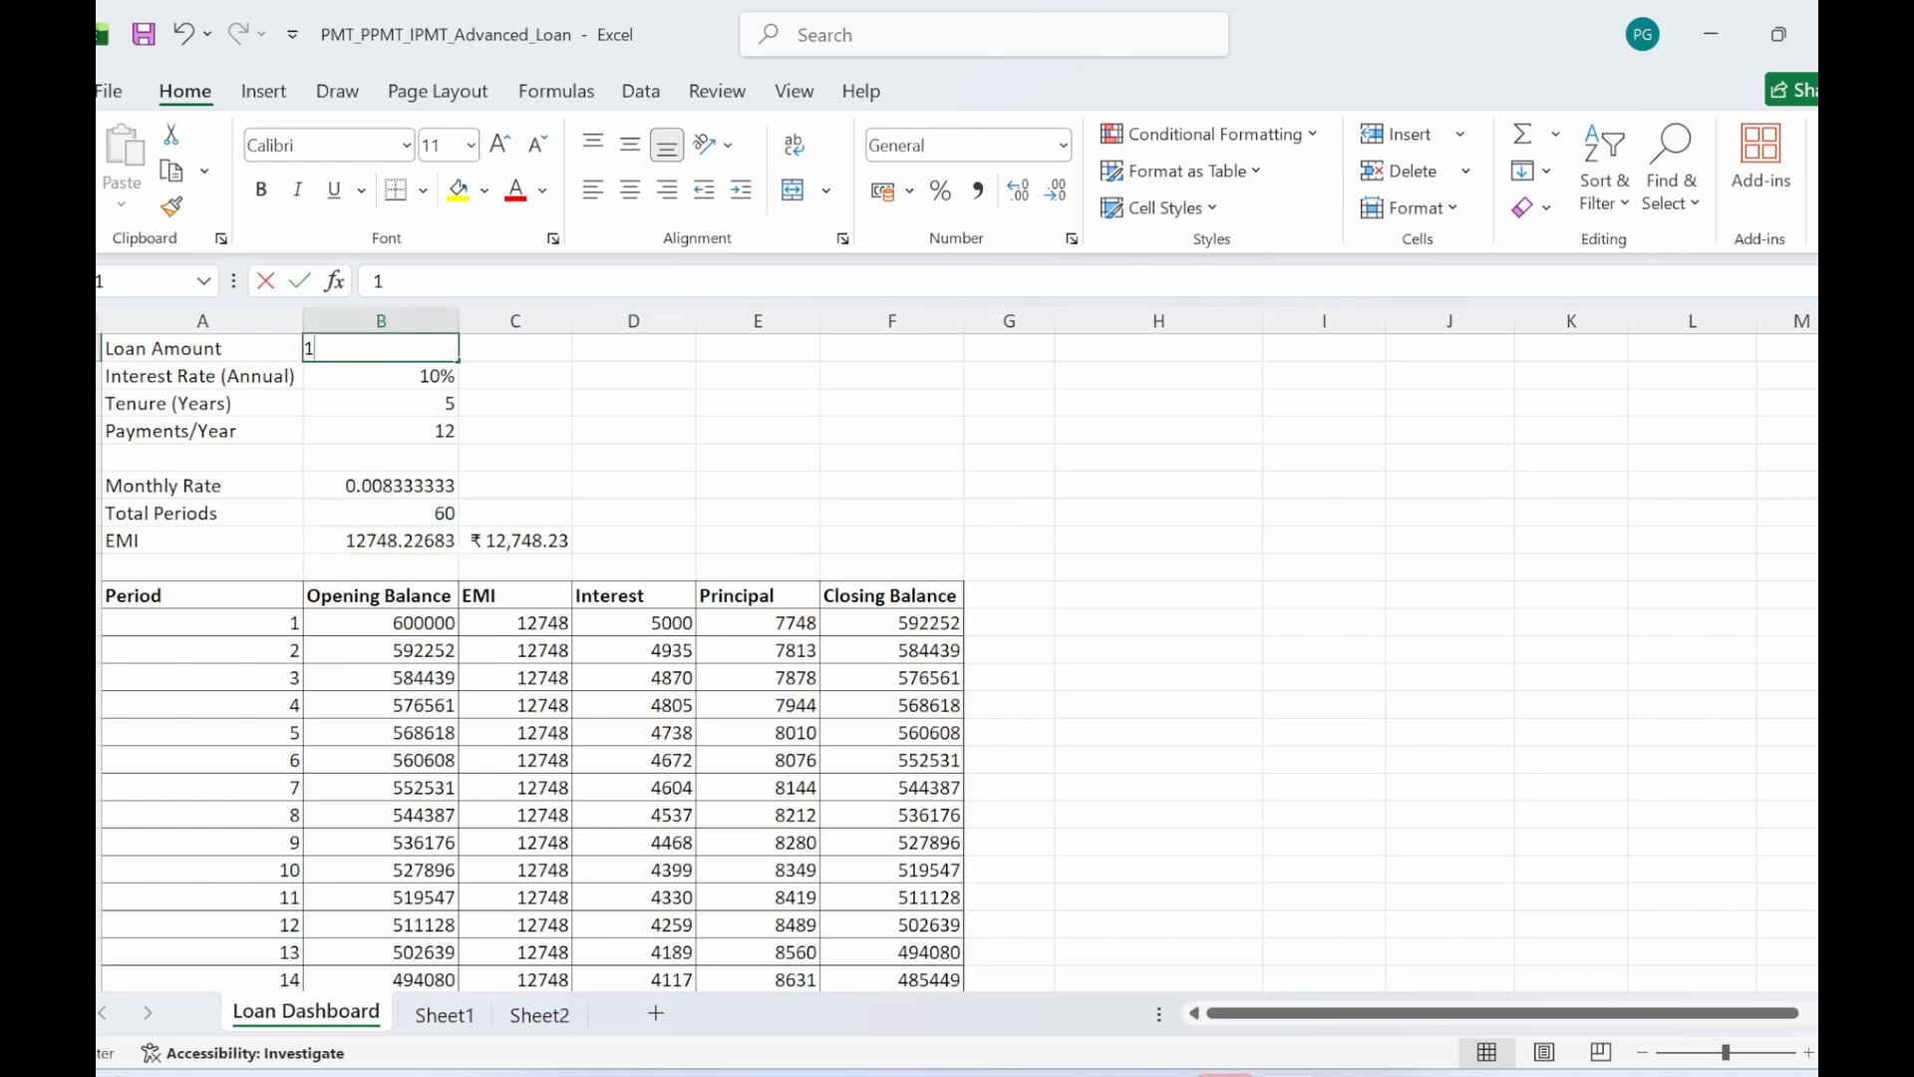
{"action": "type", "text": "000000"}
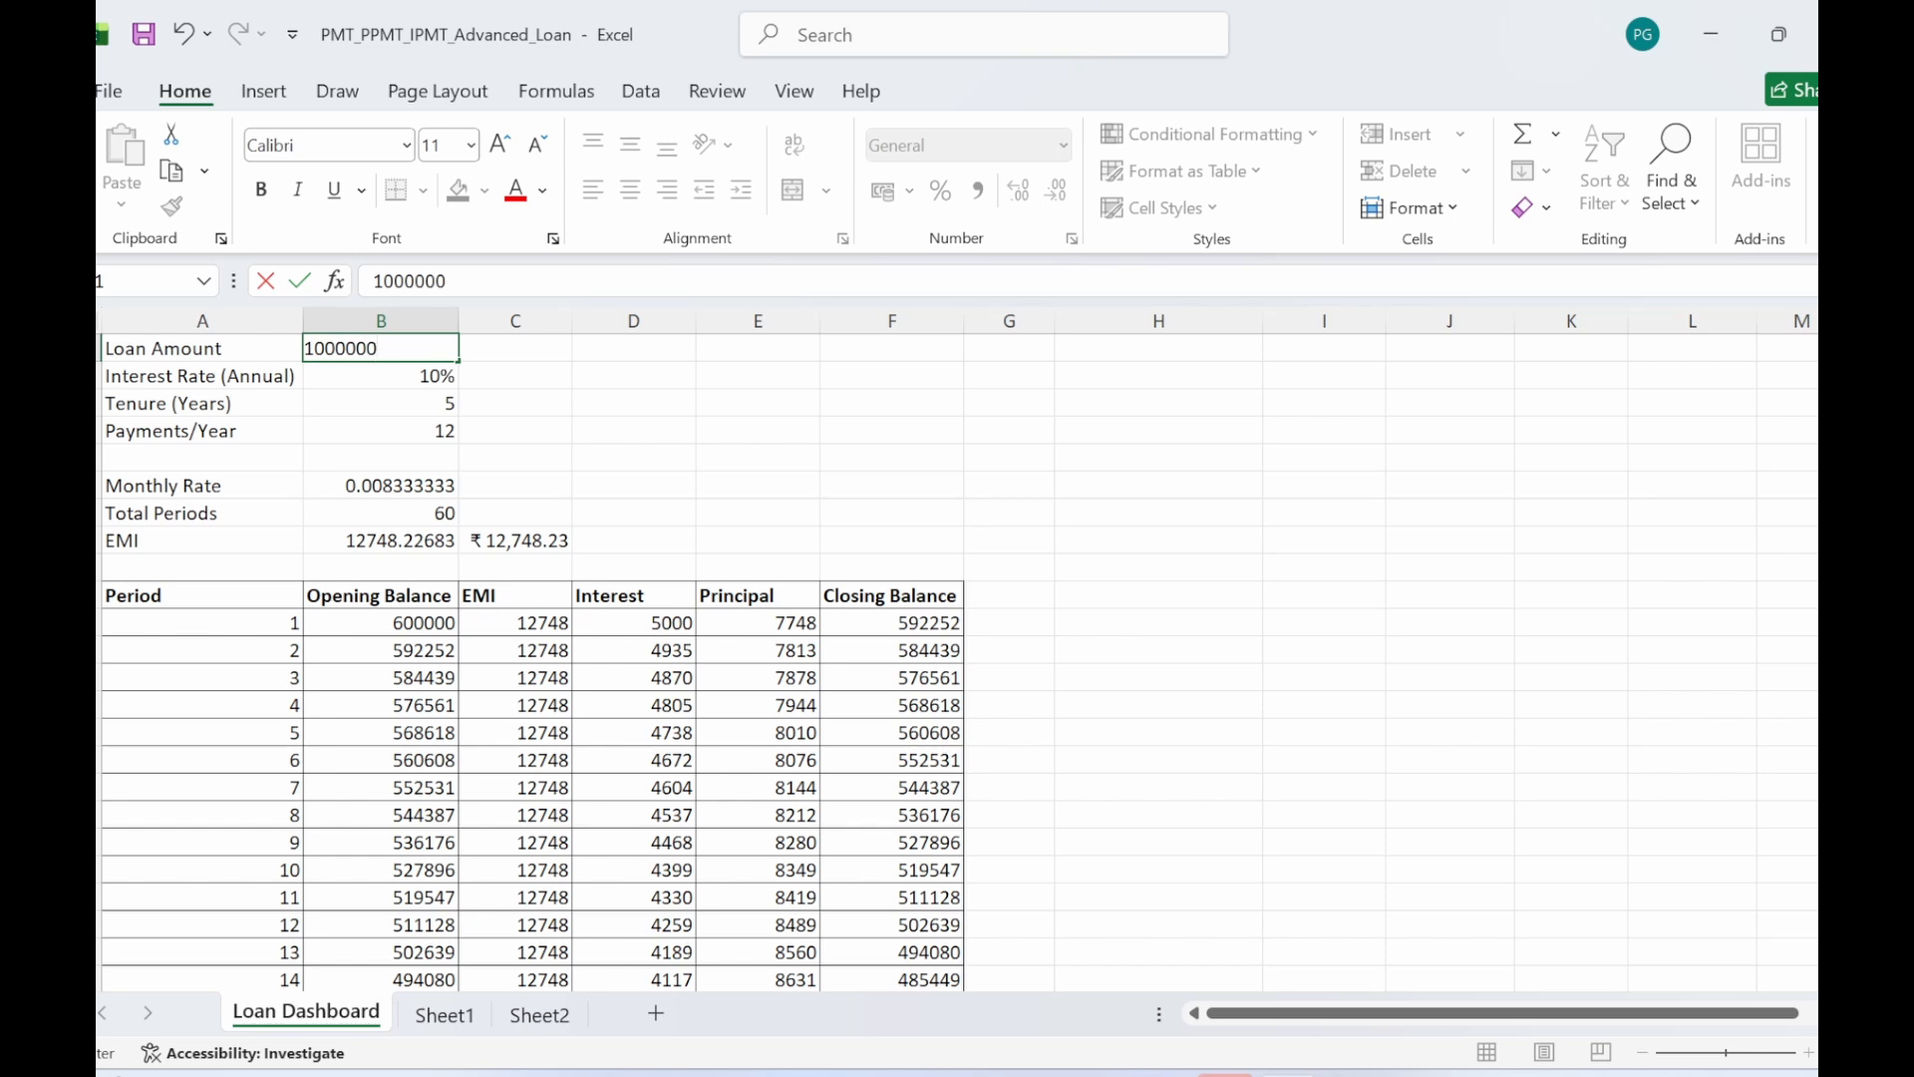
{"action": "key", "text": "Return"}
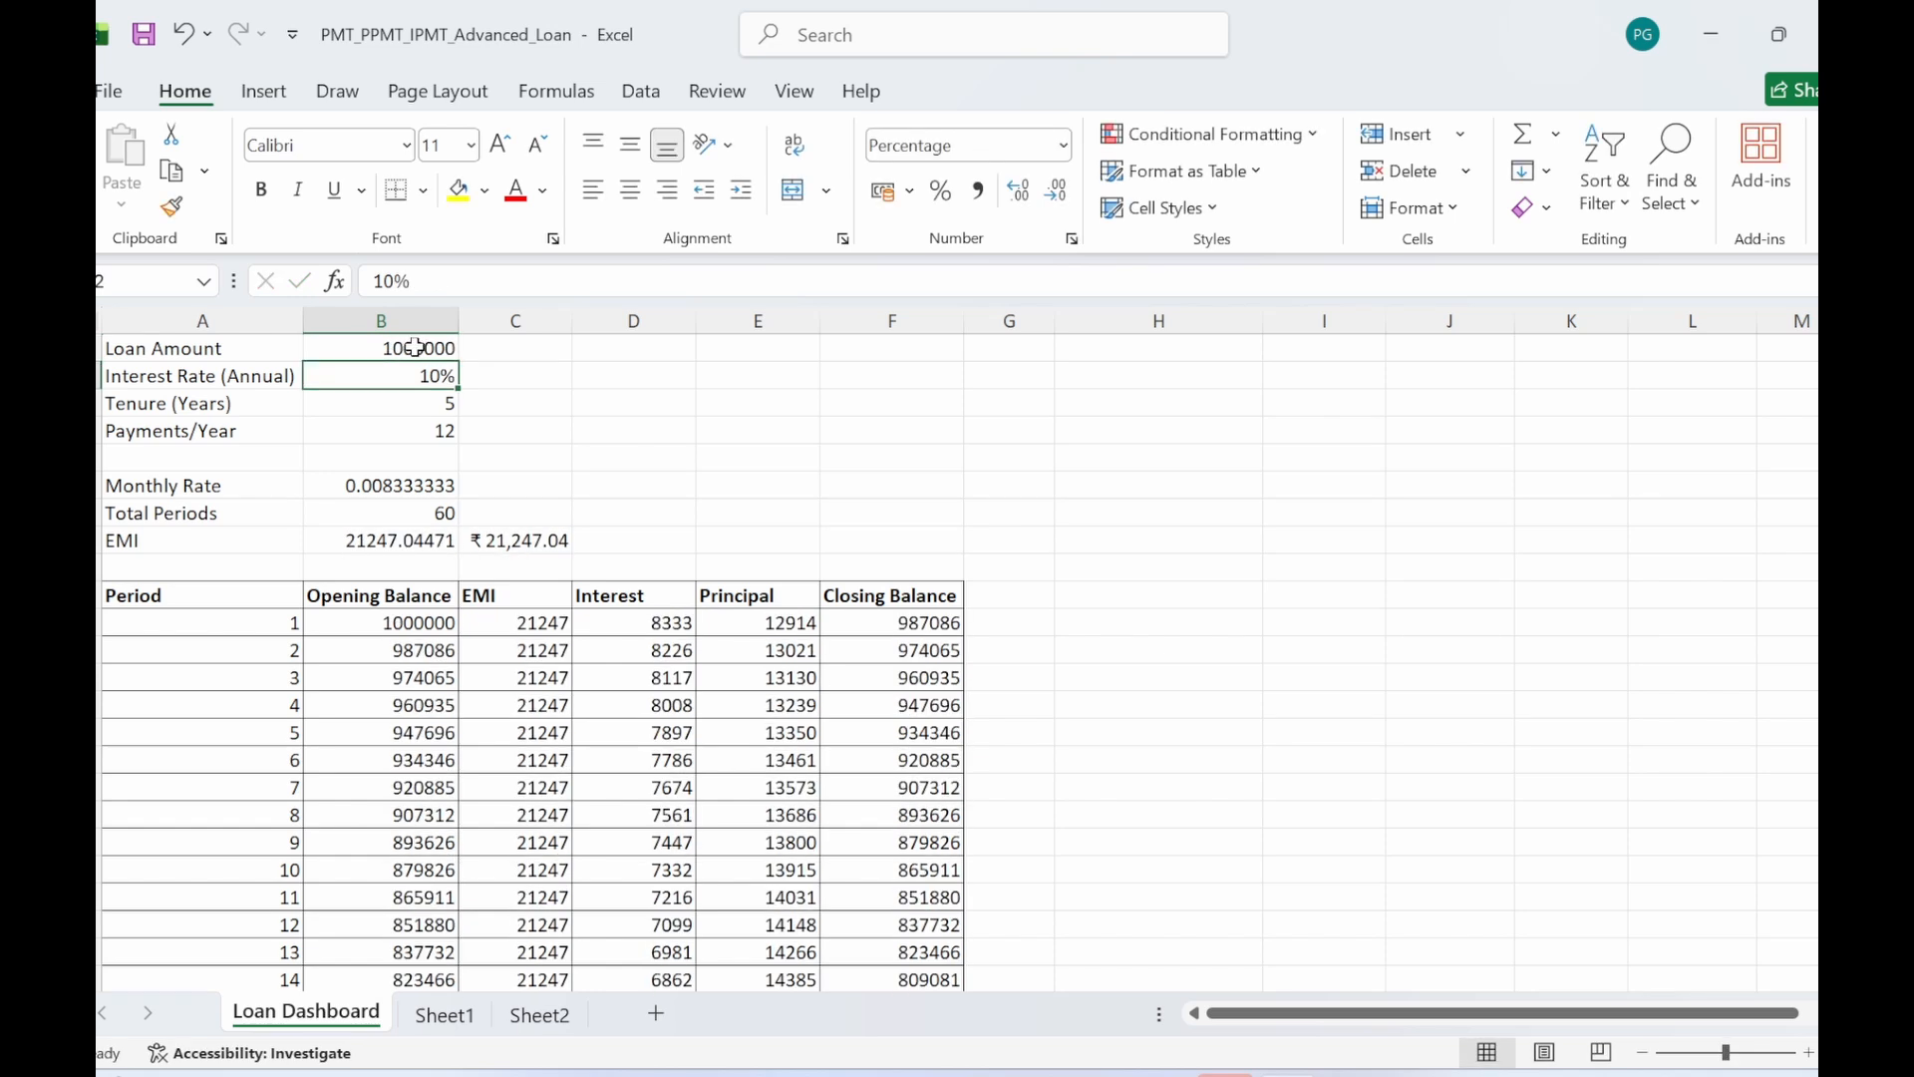
{"action": "left_click", "coordinate": [1397, 408]}
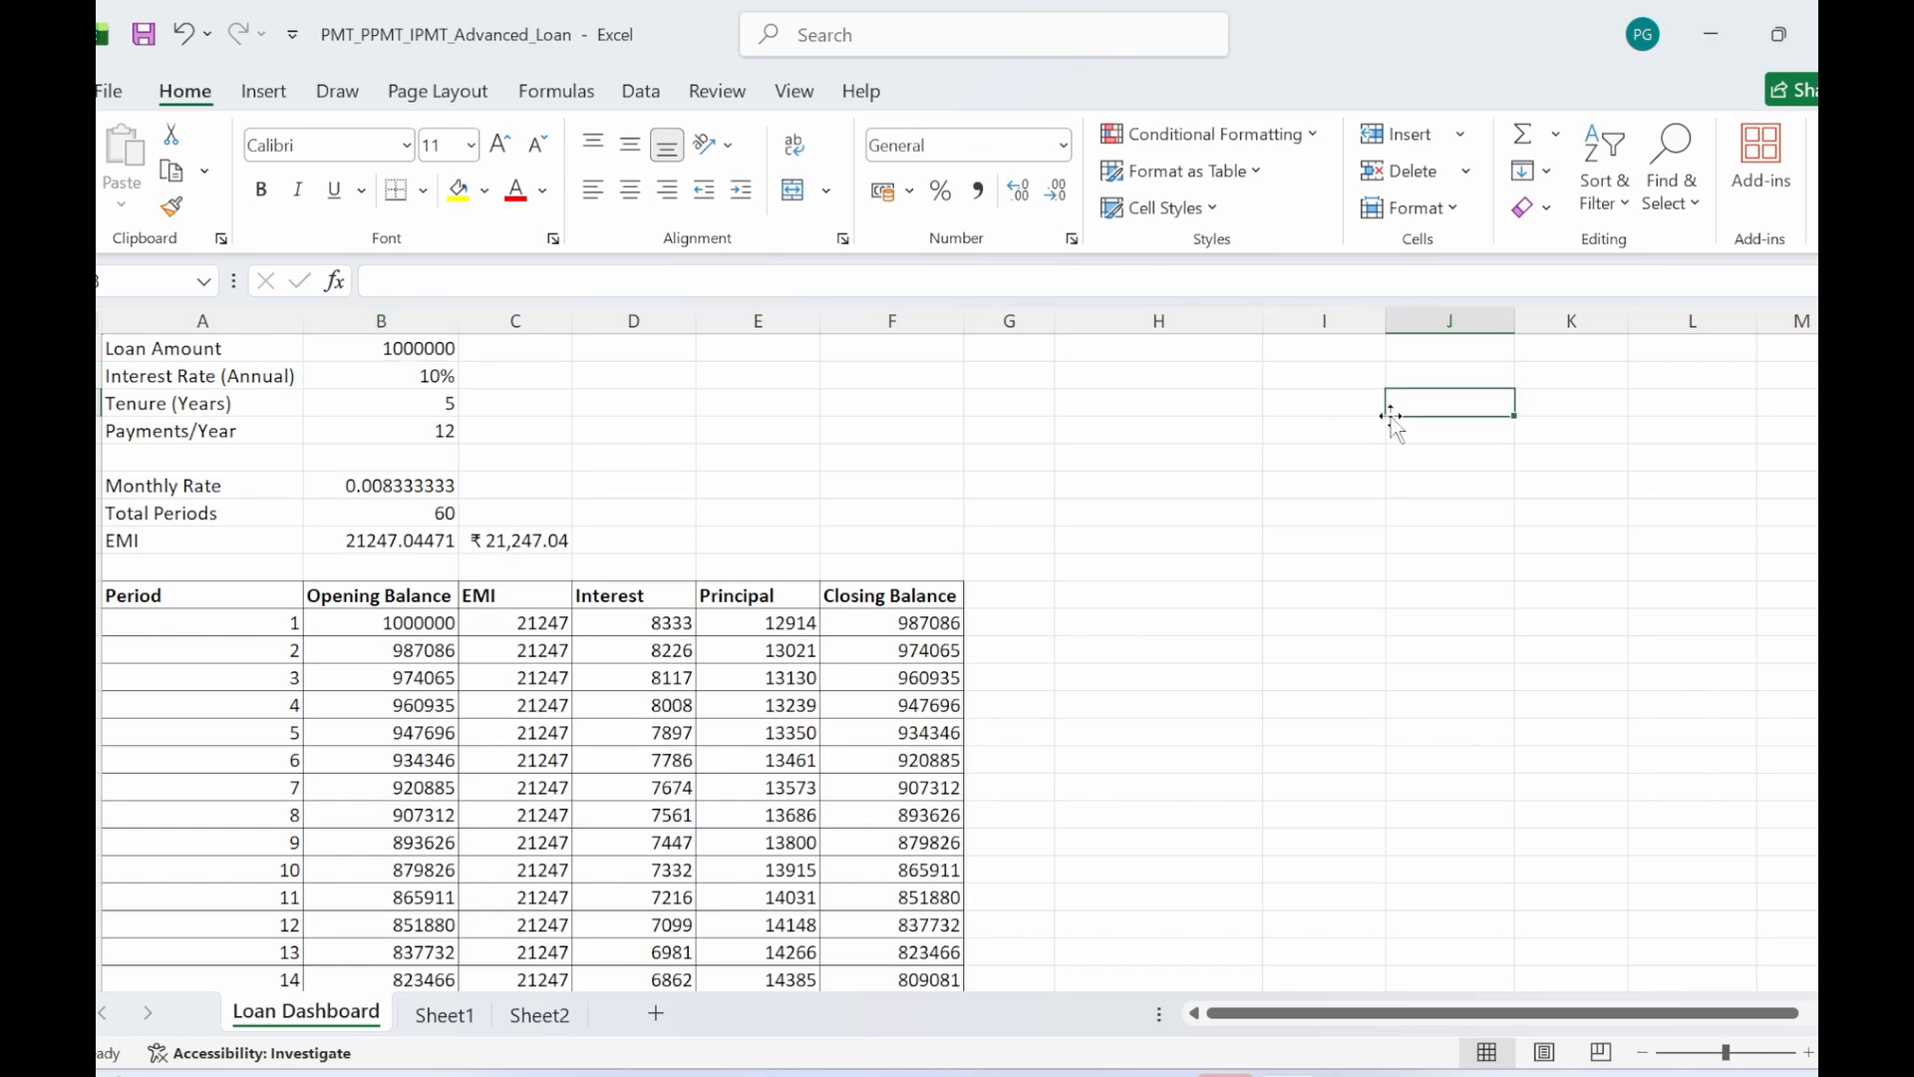
{"action": "left_click_drag", "start_coordinate": [1328, 481], "coordinate": [1306, 462]}
{"action": "left_click", "coordinate": [182, 348]}
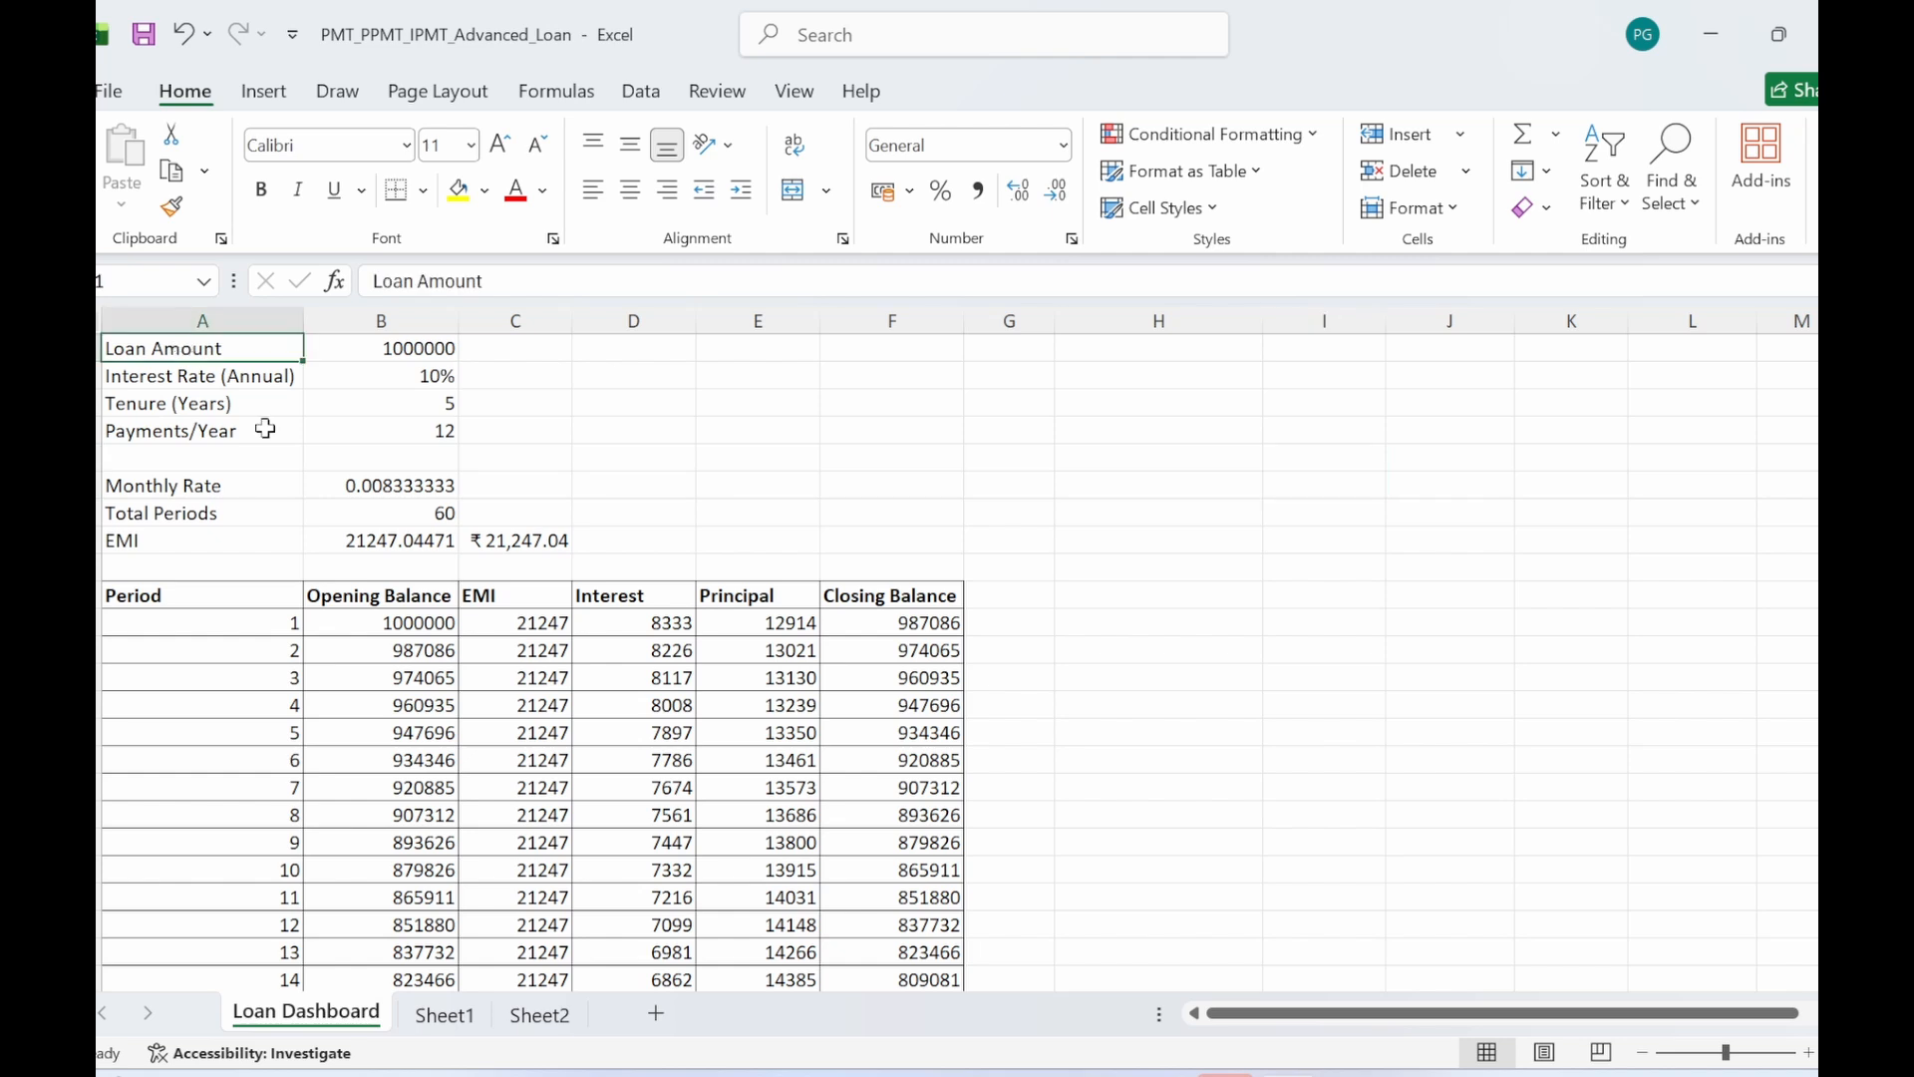
{"action": "left_click", "coordinate": [990, 456]}
{"action": "left_click", "coordinate": [1159, 340]}
{"action": "type", "text": "loan"}
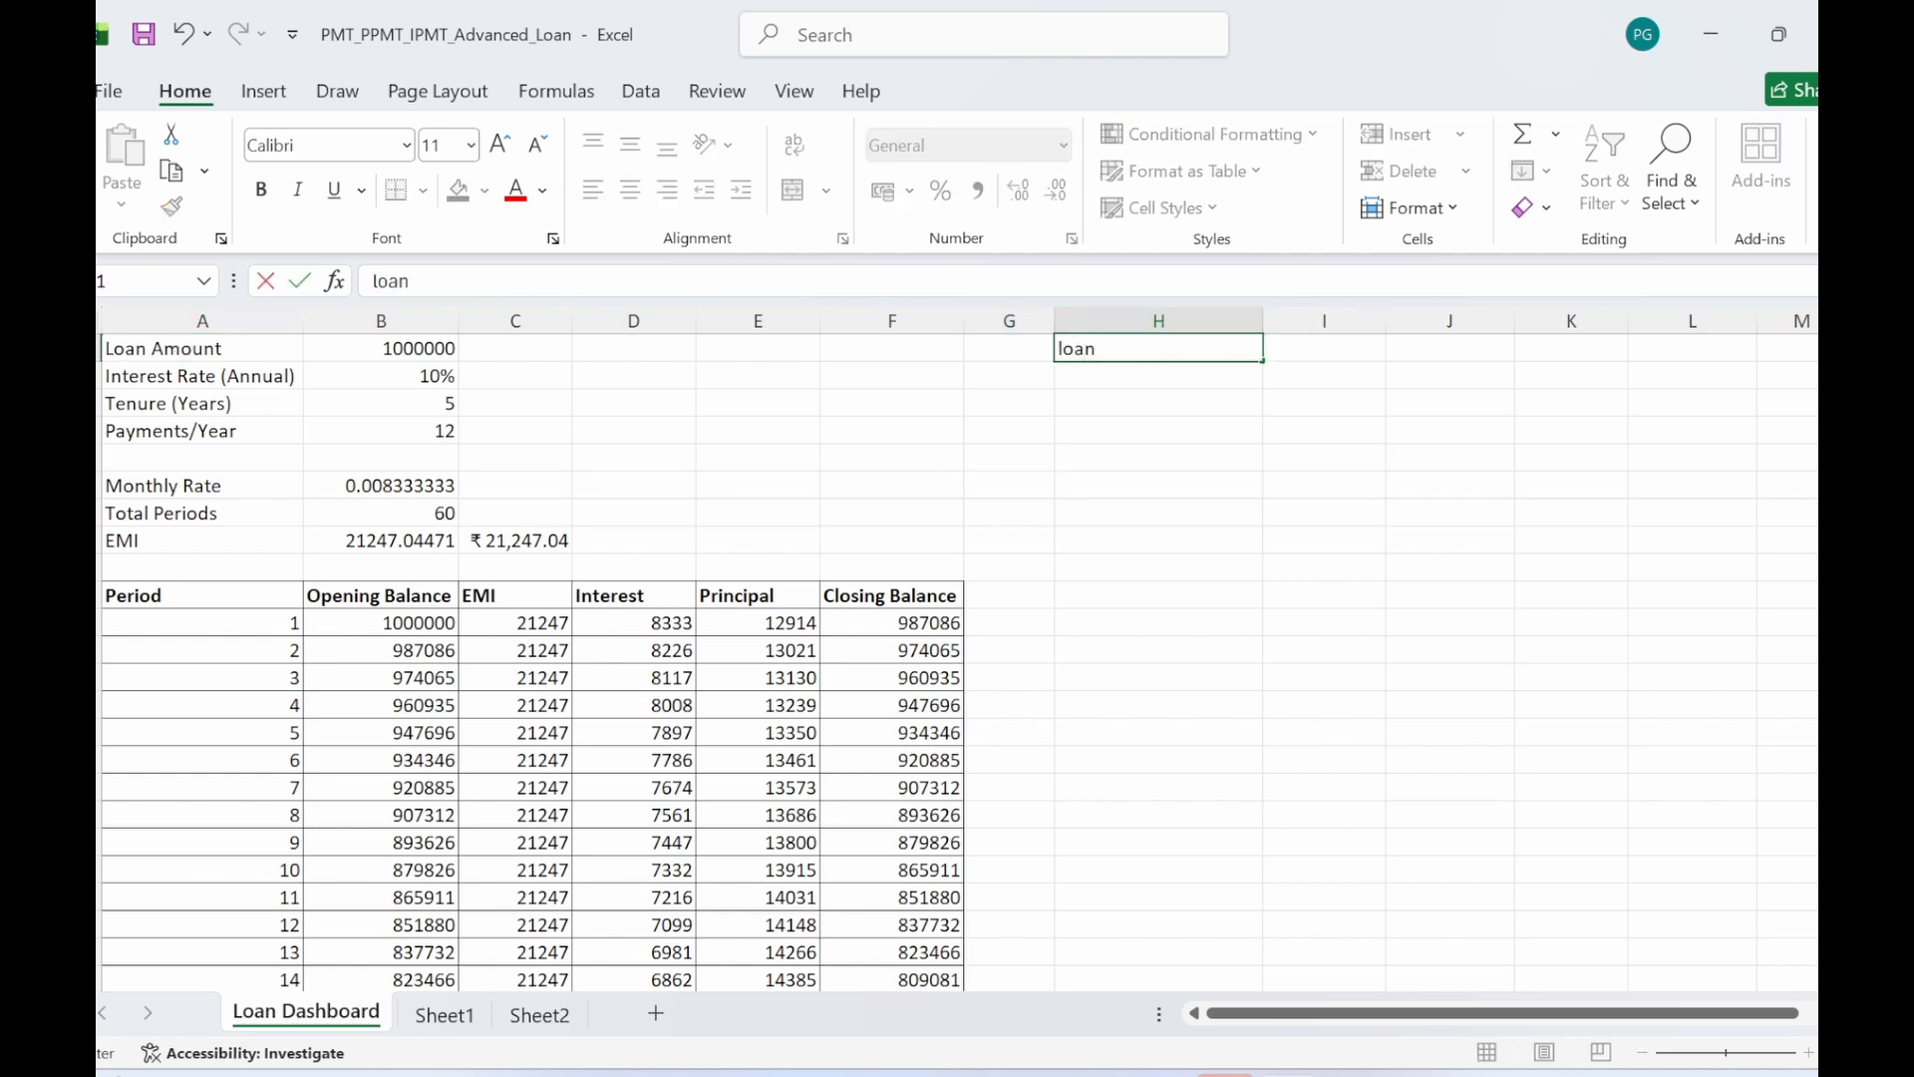
{"action": "key", "text": "BackSpace"}
{"action": "key", "text": "BackSpace"}
{"action": "key", "text": "BackSpace"}
{"action": "key", "text": "BackSpace"}
{"action": "left_click", "coordinate": [885, 404]}
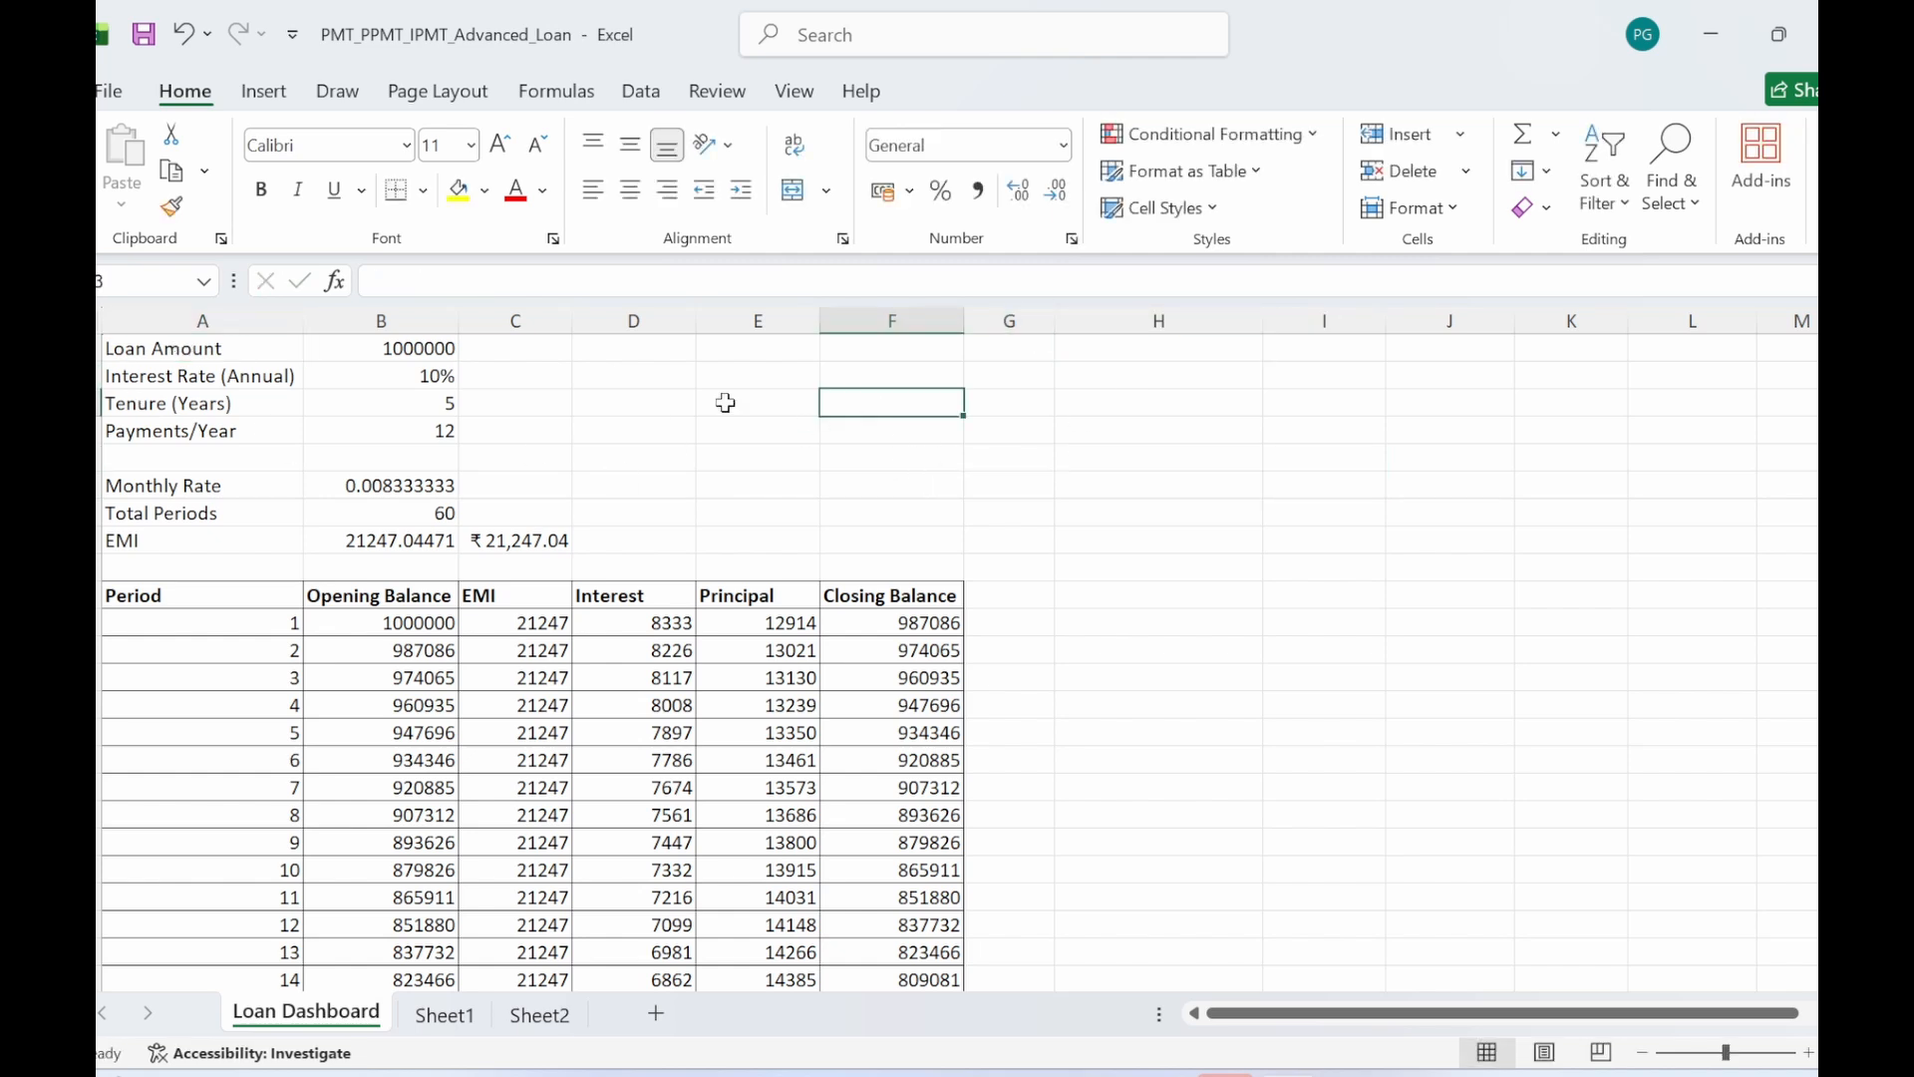
{"action": "left_click", "coordinate": [762, 406]}
- Copy the loan labels from A1:A8 into column H, starting at H1
{"action": "left_click_drag", "start_coordinate": [175, 348], "coordinate": [207, 530]}
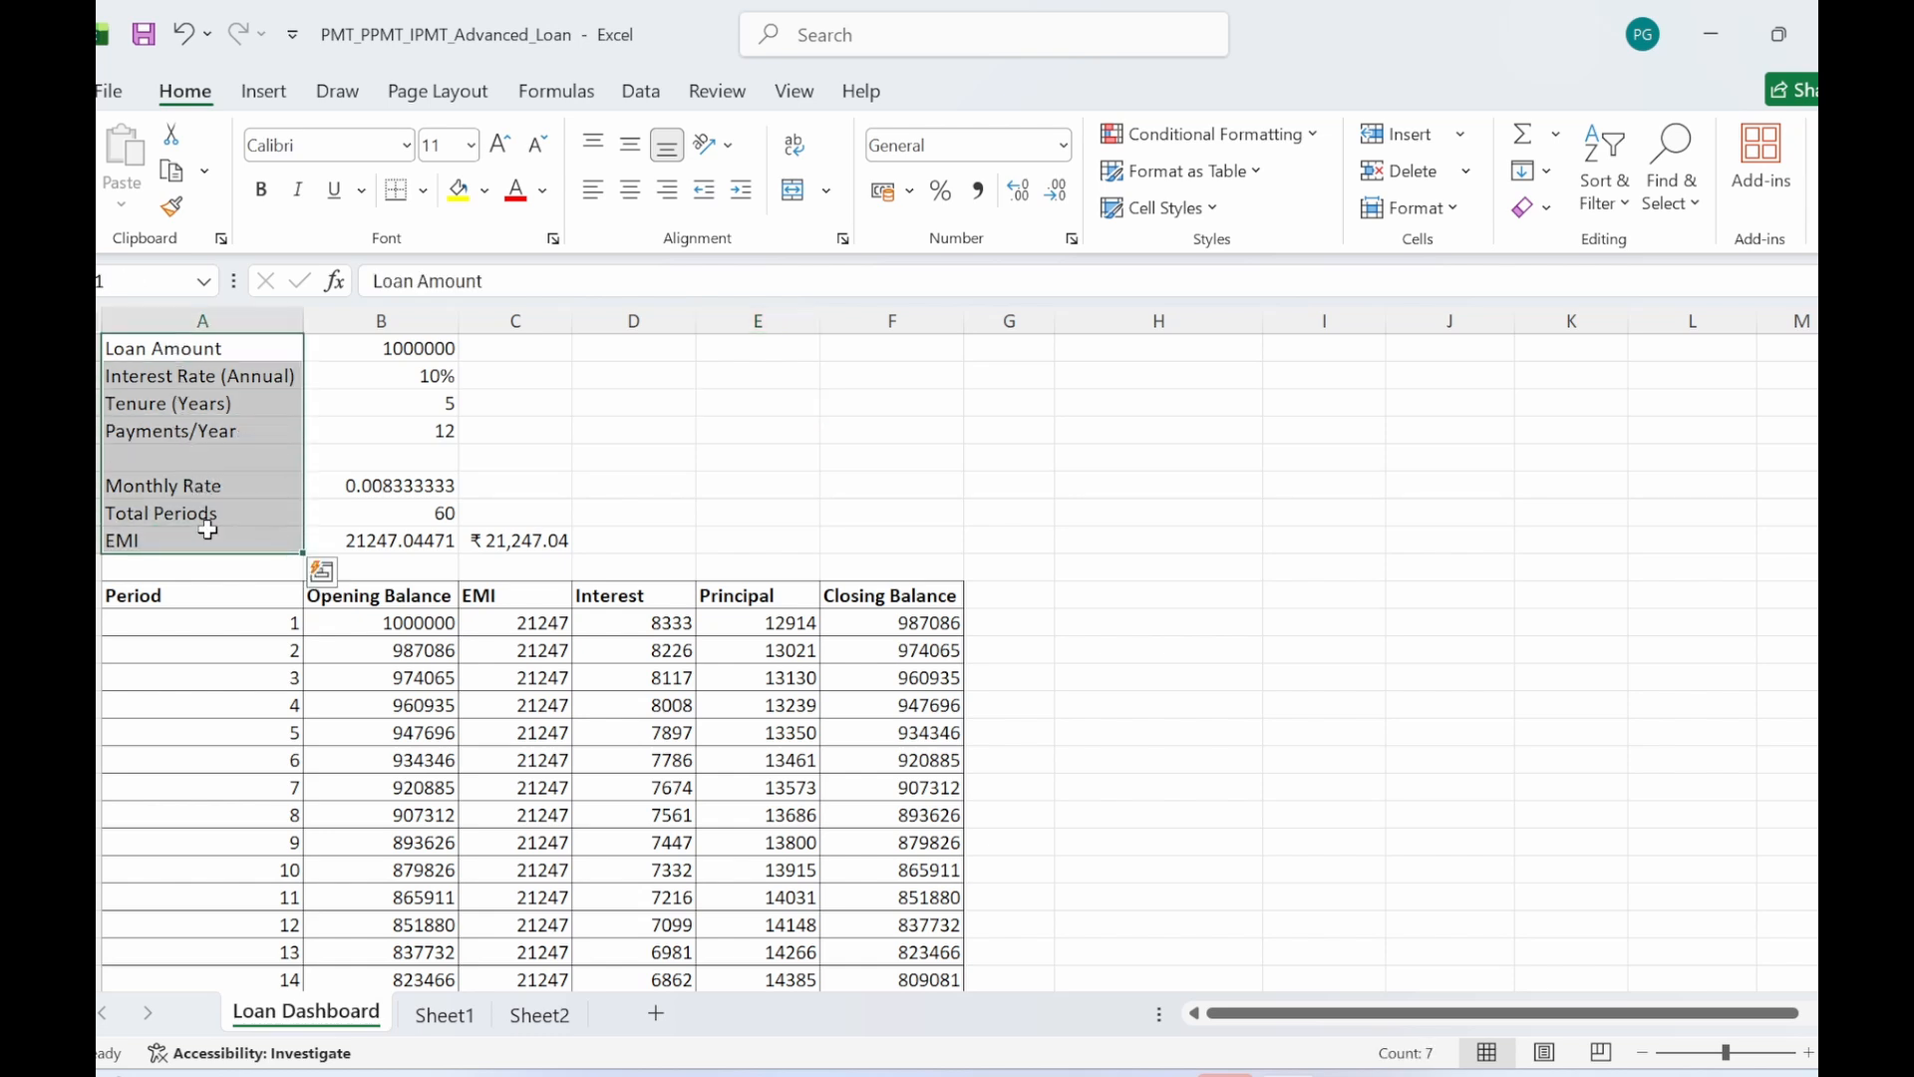
{"action": "key", "text": "ctrl+c"}
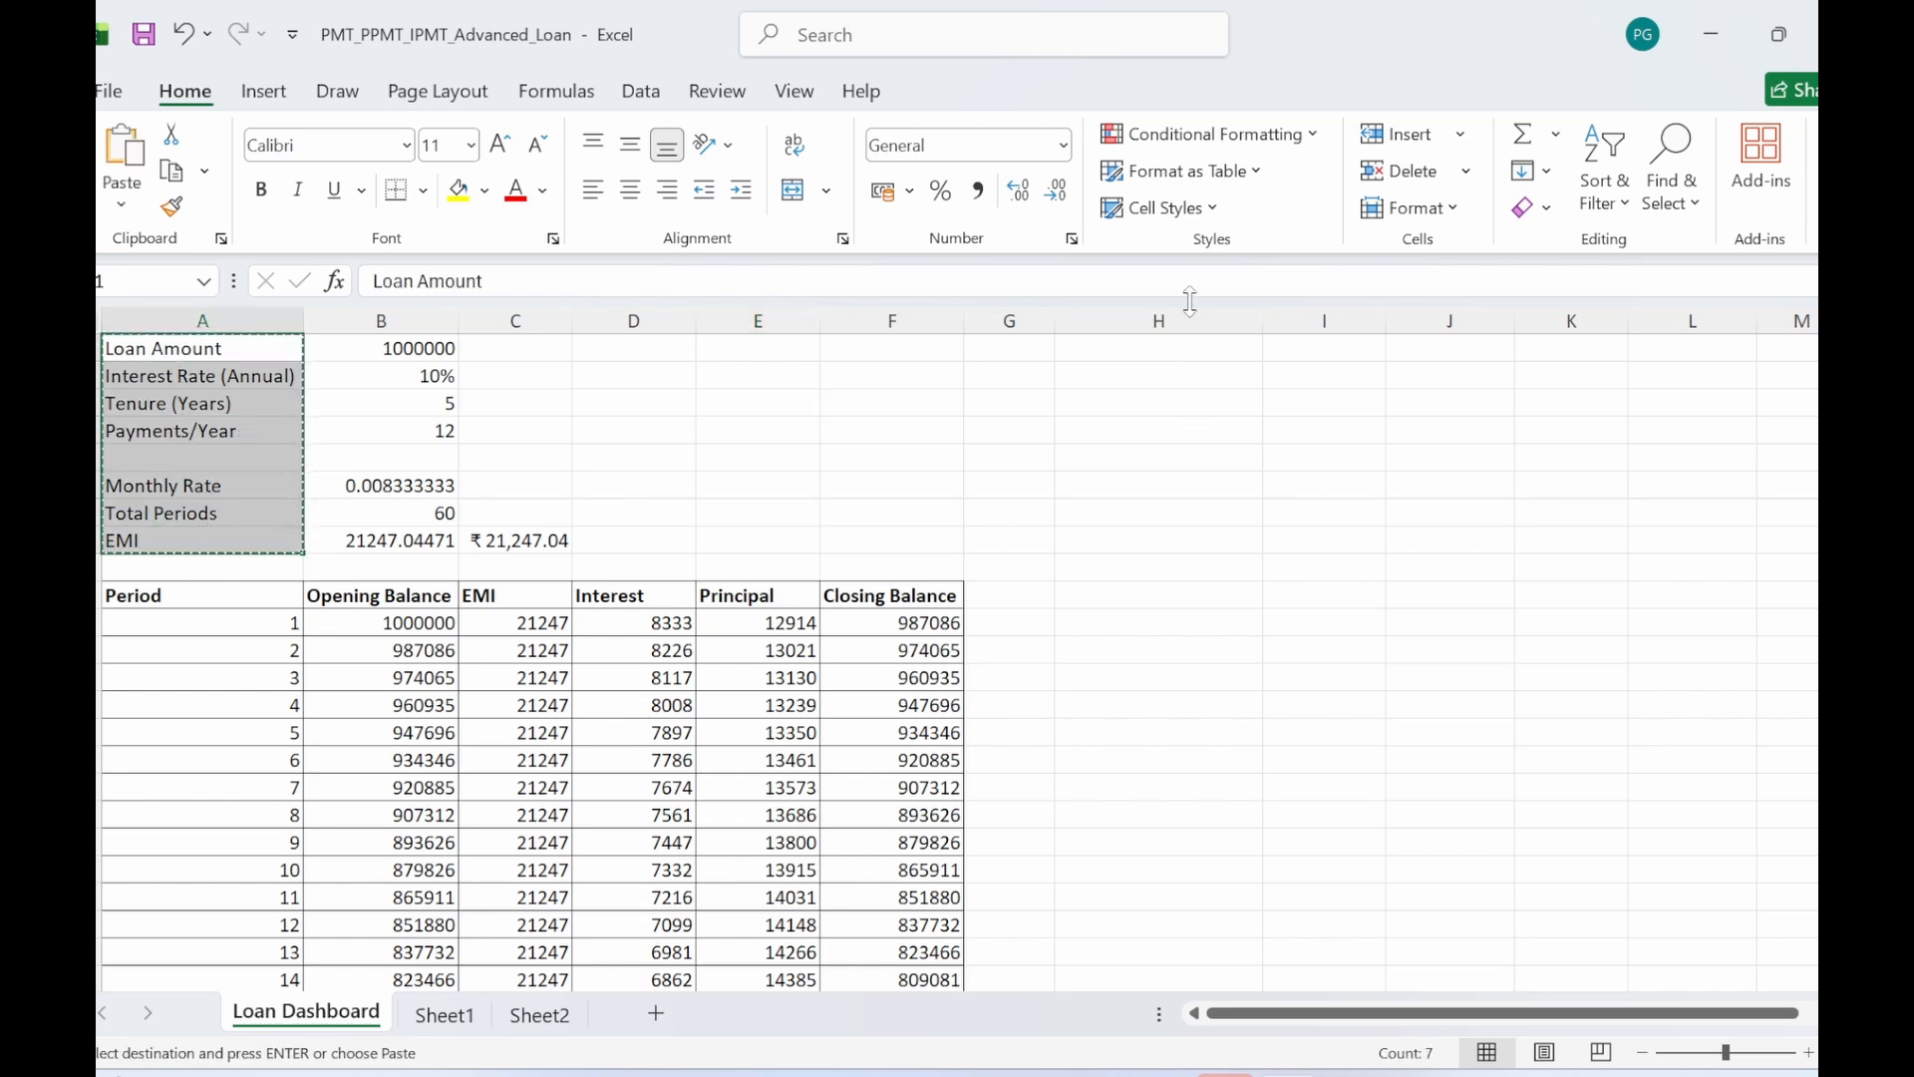
{"action": "left_click", "coordinate": [1183, 350]}
{"action": "key", "text": "ctrl+v"}
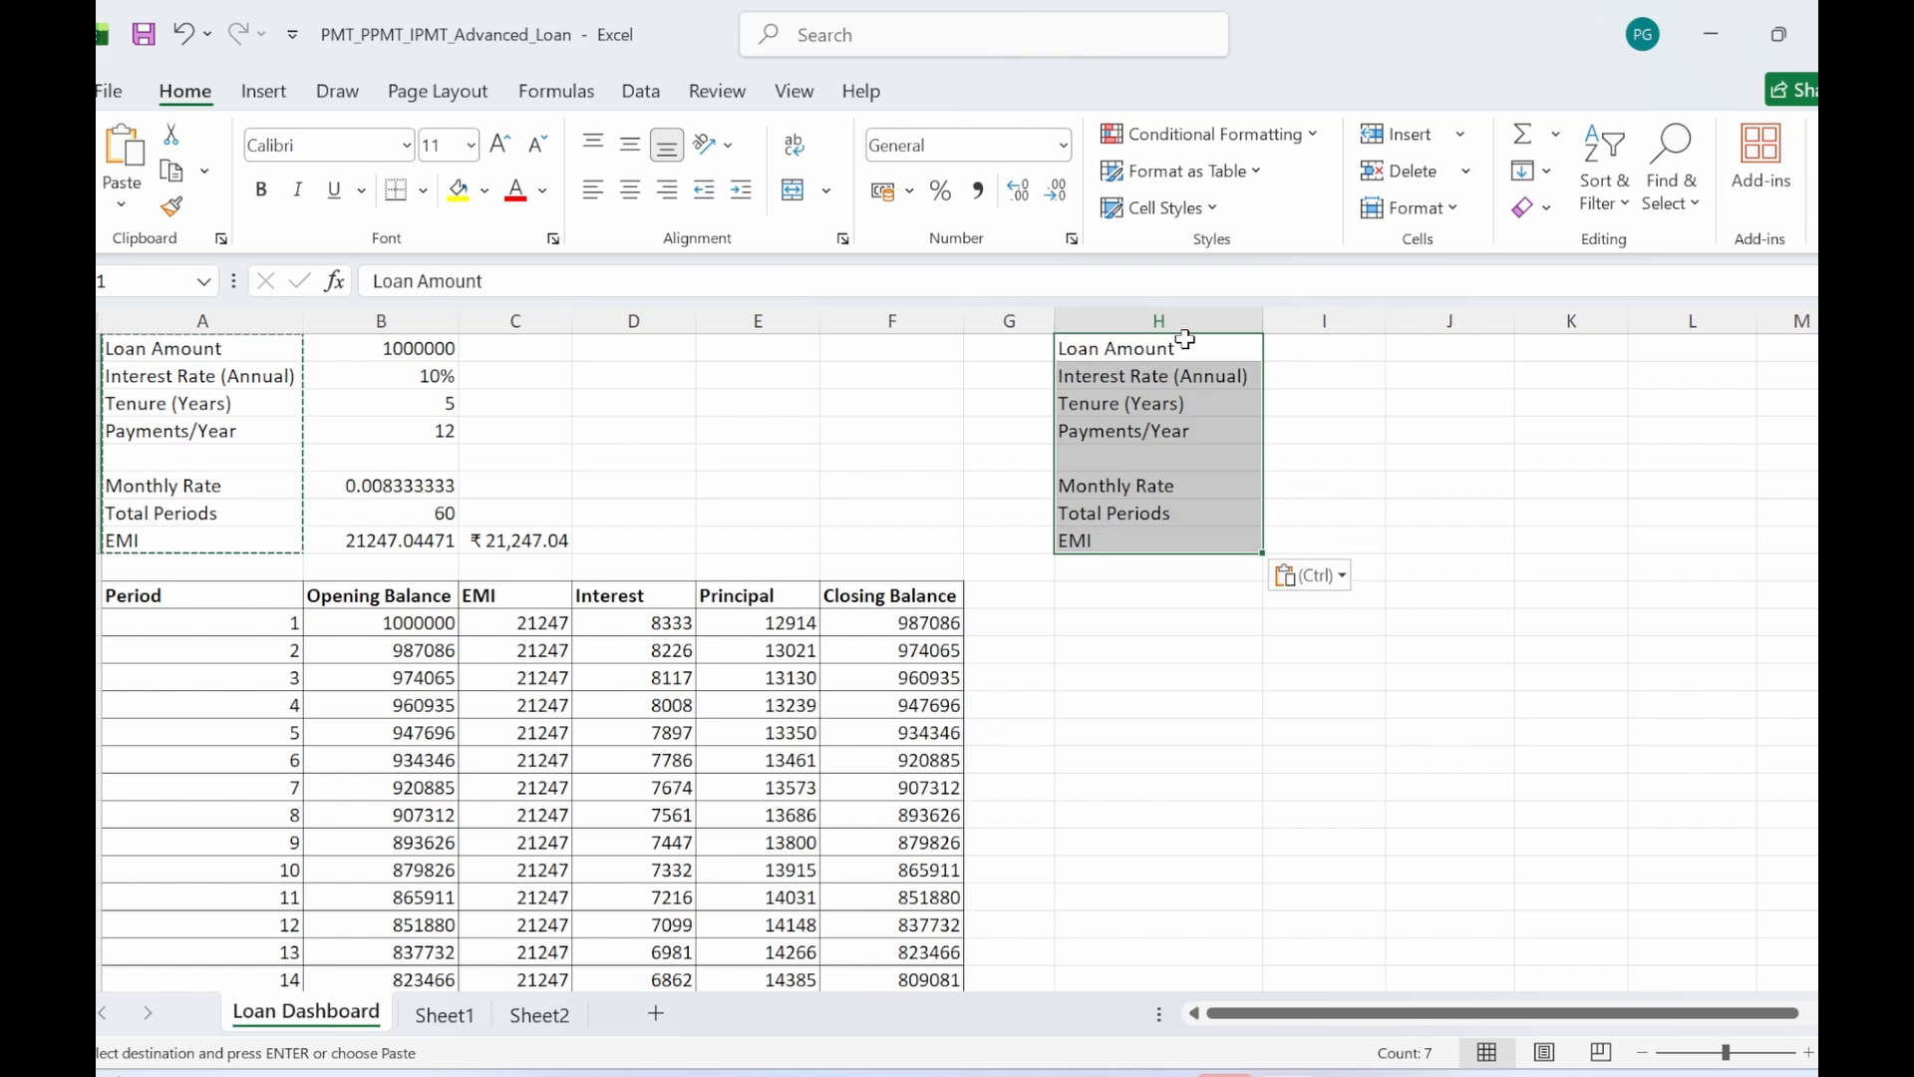
{"action": "left_click", "coordinate": [1306, 460]}
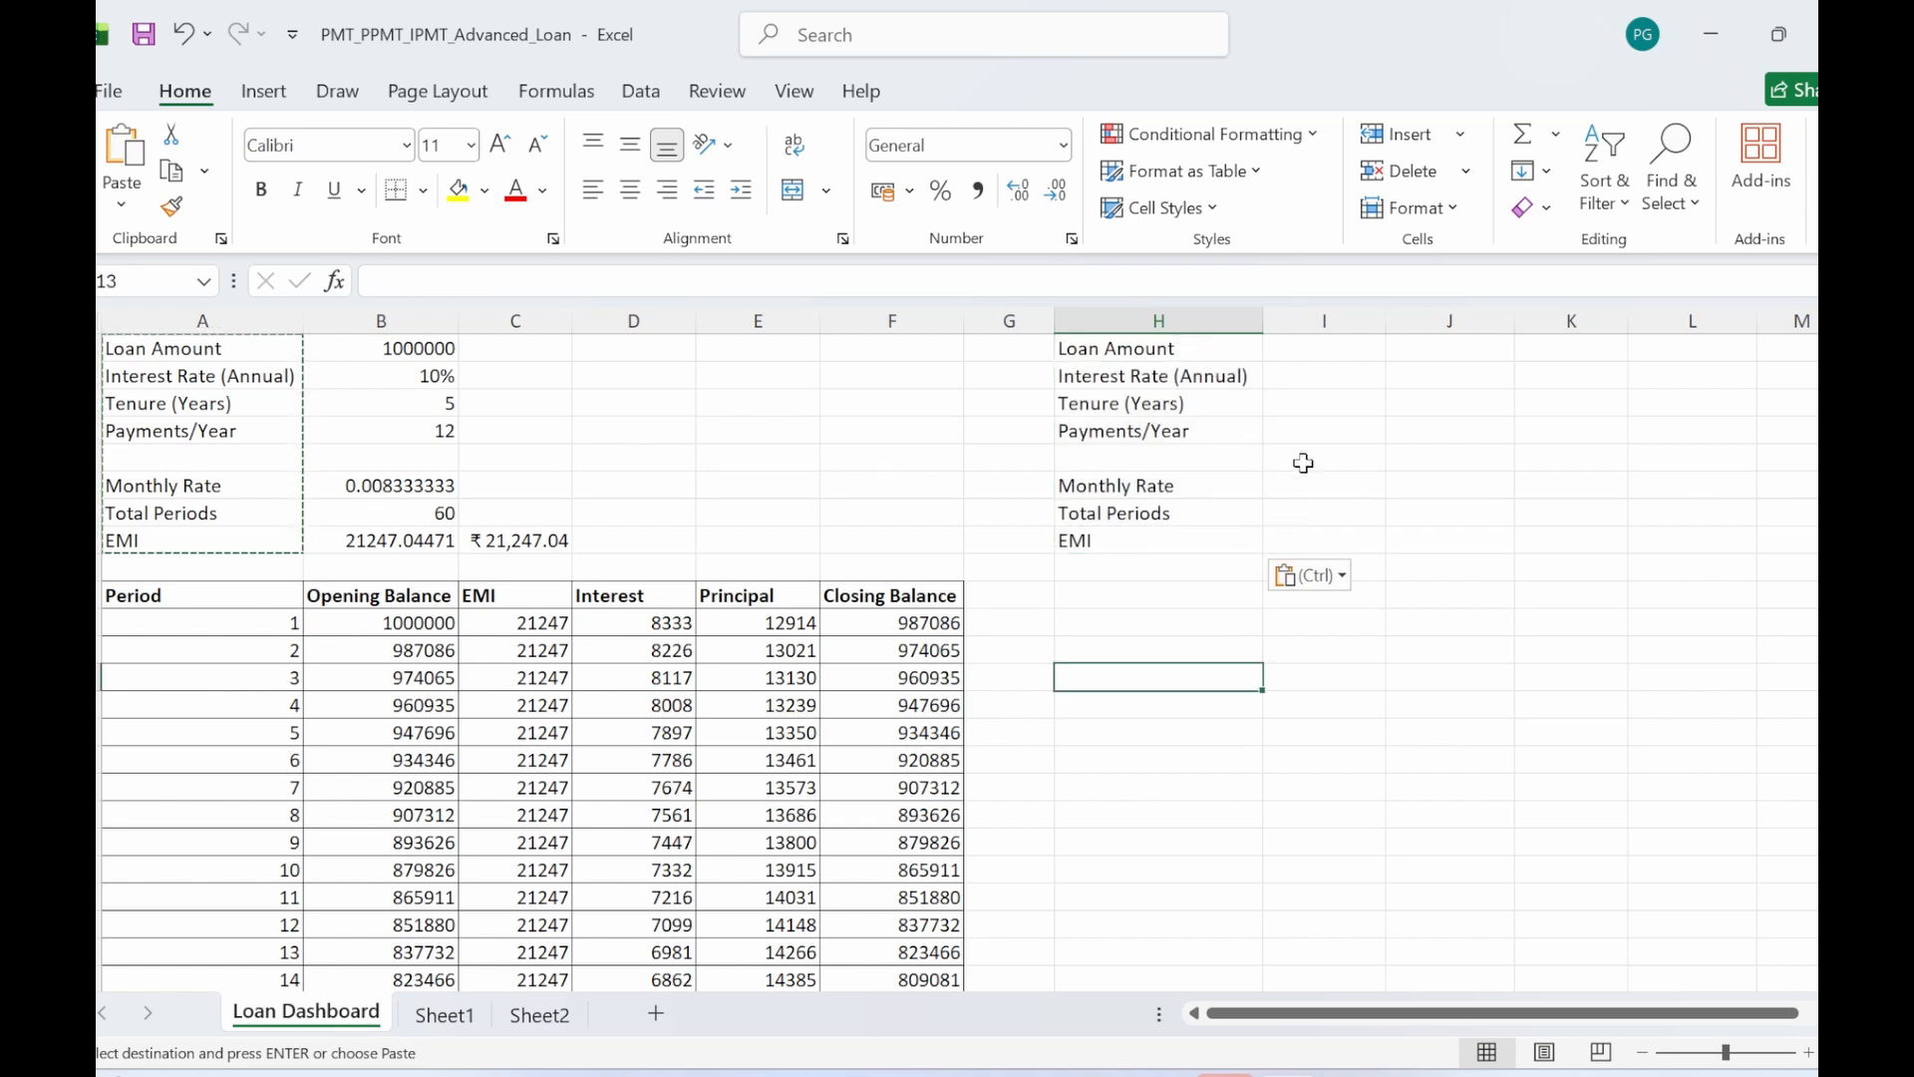
- Enter 1000000 in I1 as the loan amount beside the copied labels
{"action": "left_click", "coordinate": [1334, 351]}
{"action": "type", "text": "1"}
{"action": "key", "text": "BackSpace"}
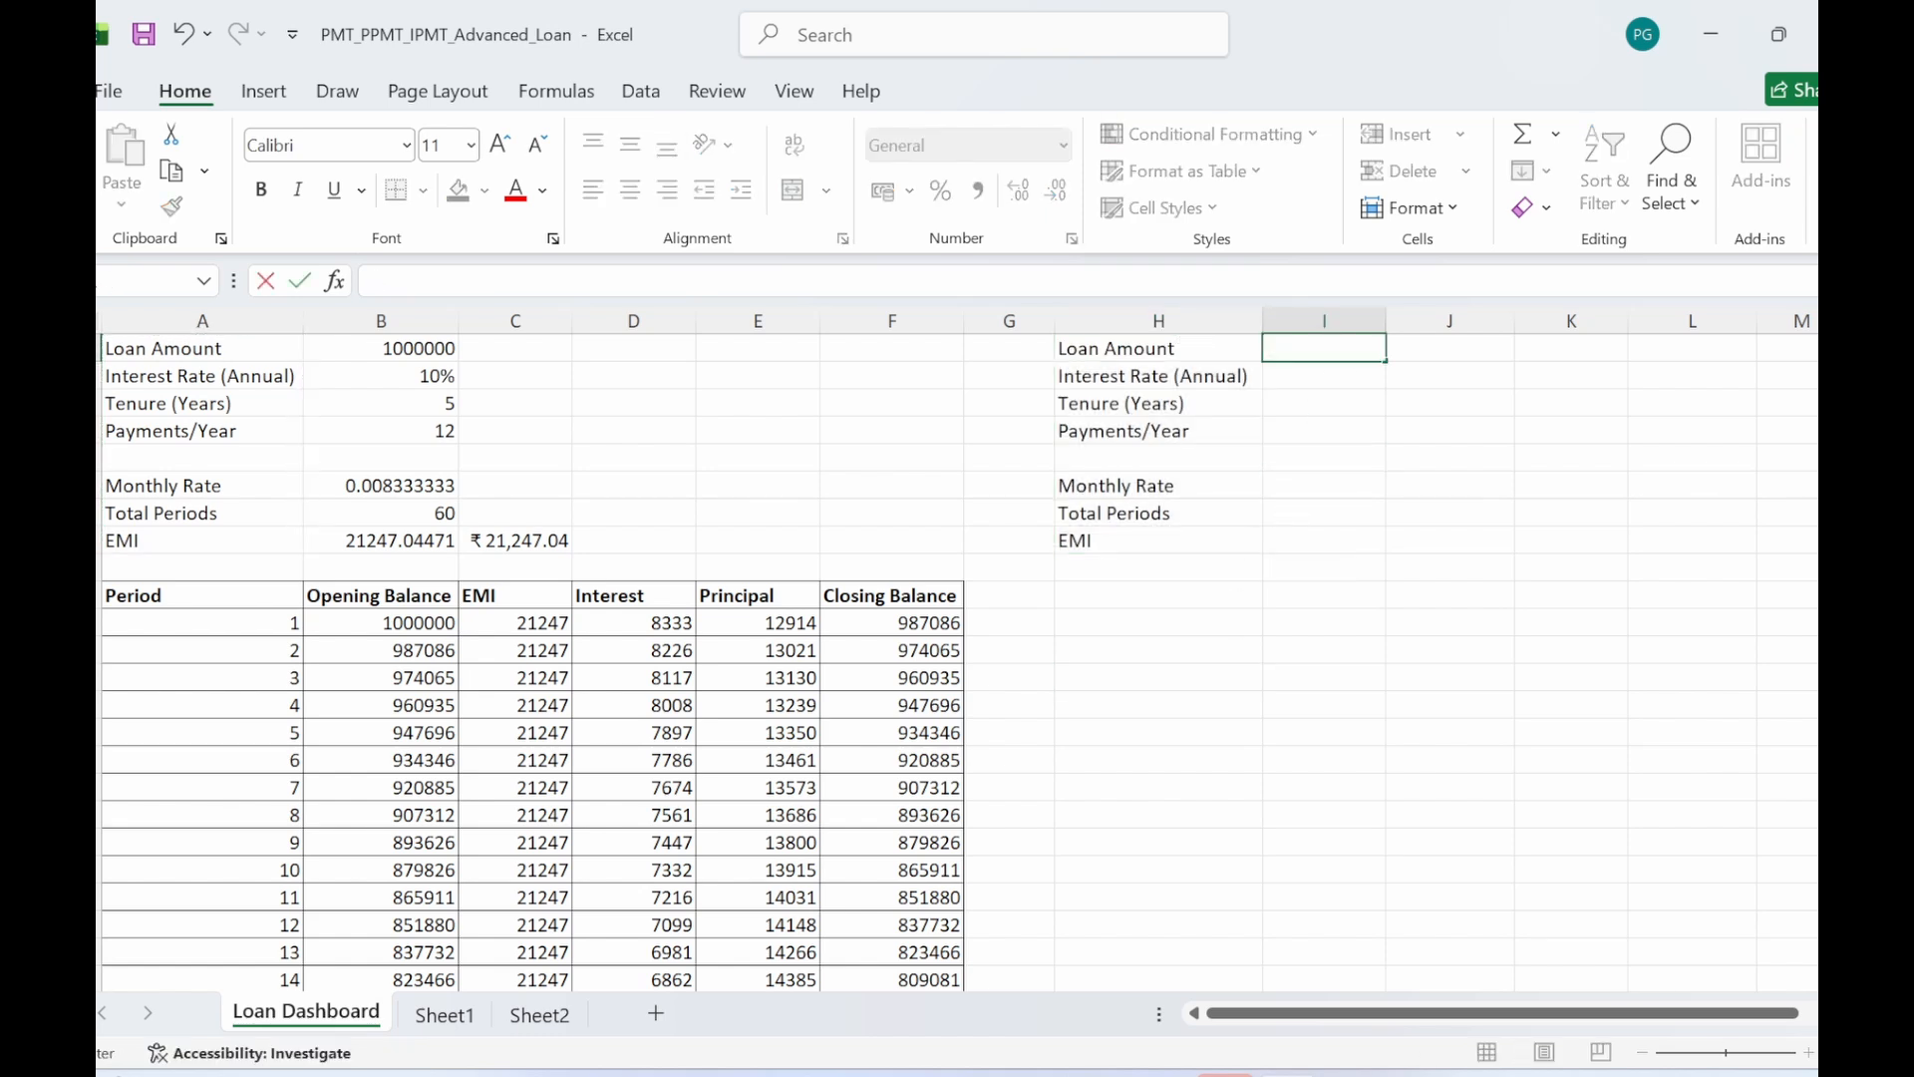
{"action": "type", "text": "1"}
{"action": "key", "text": "BackSpace"}
{"action": "type", "text": "1000000"}
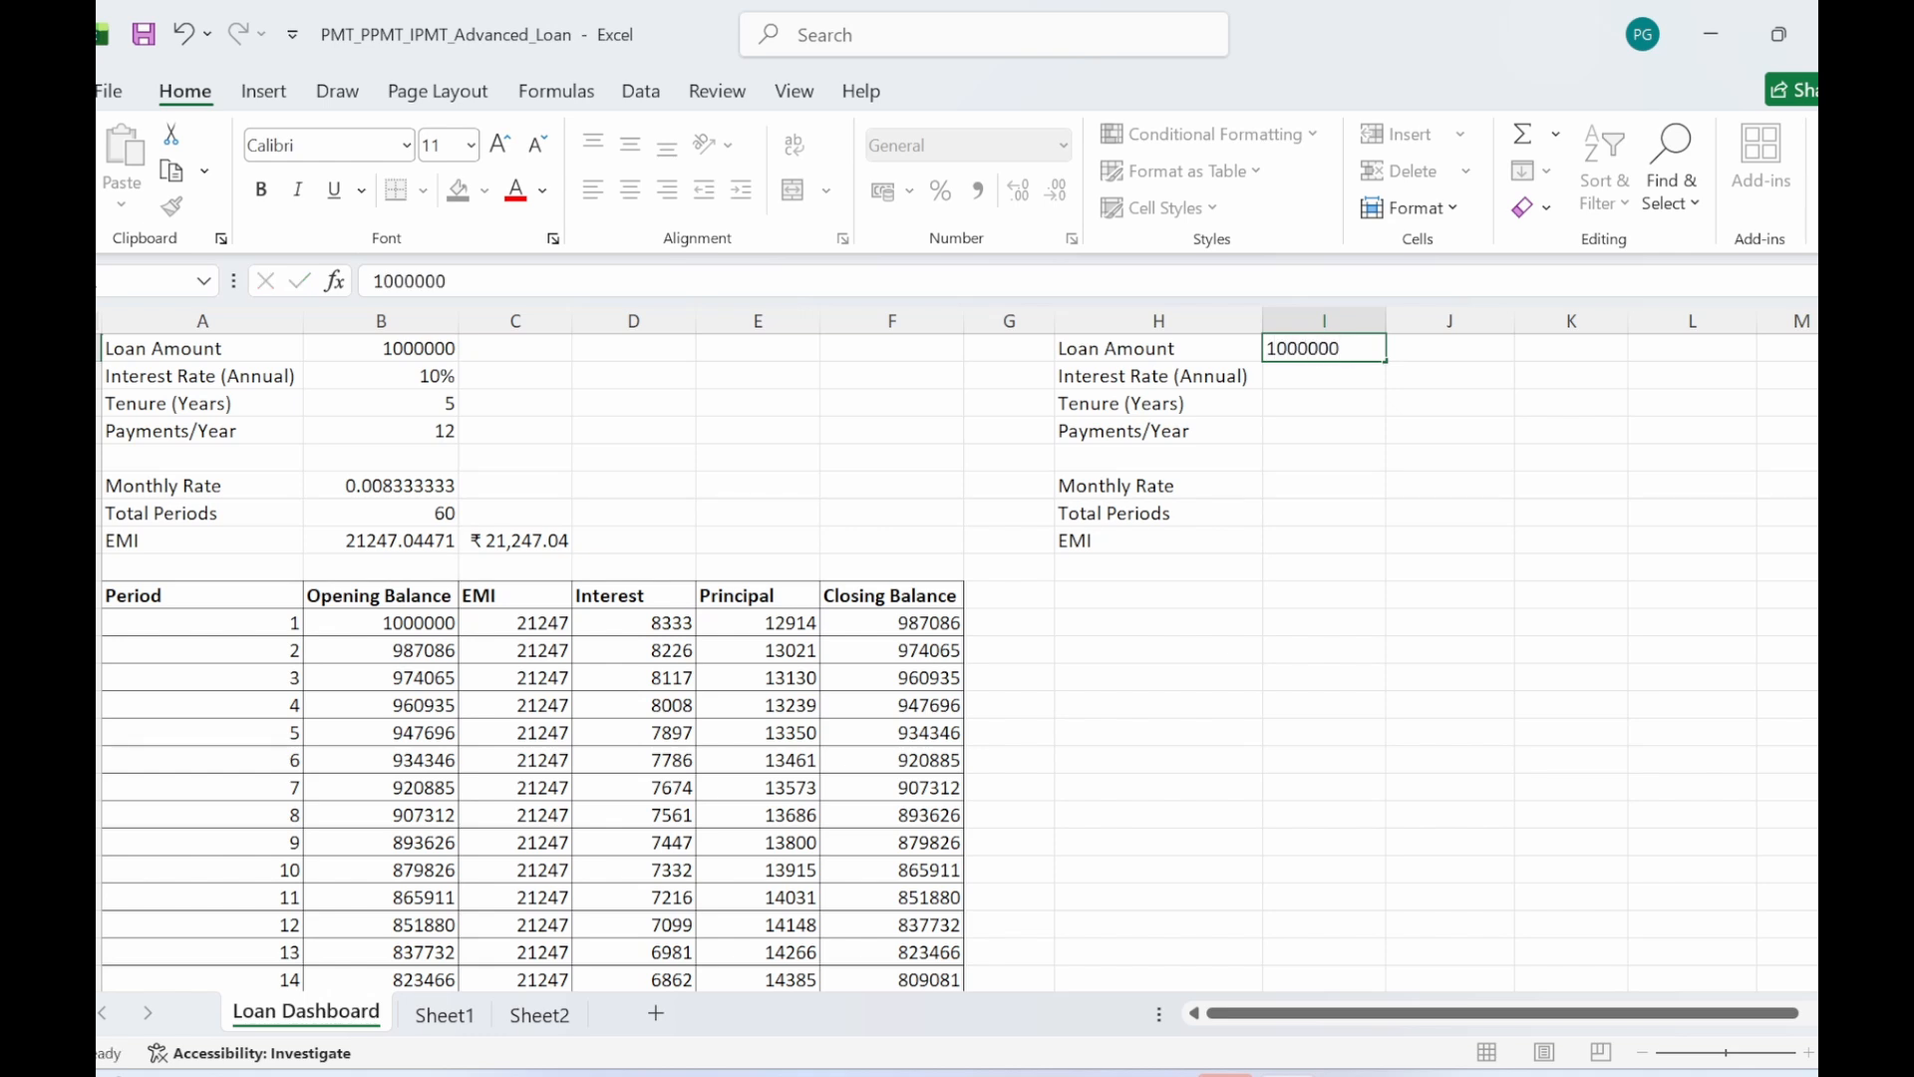
- Enter 12% in I2 as the annual interest rate
{"action": "key", "text": "Return"}
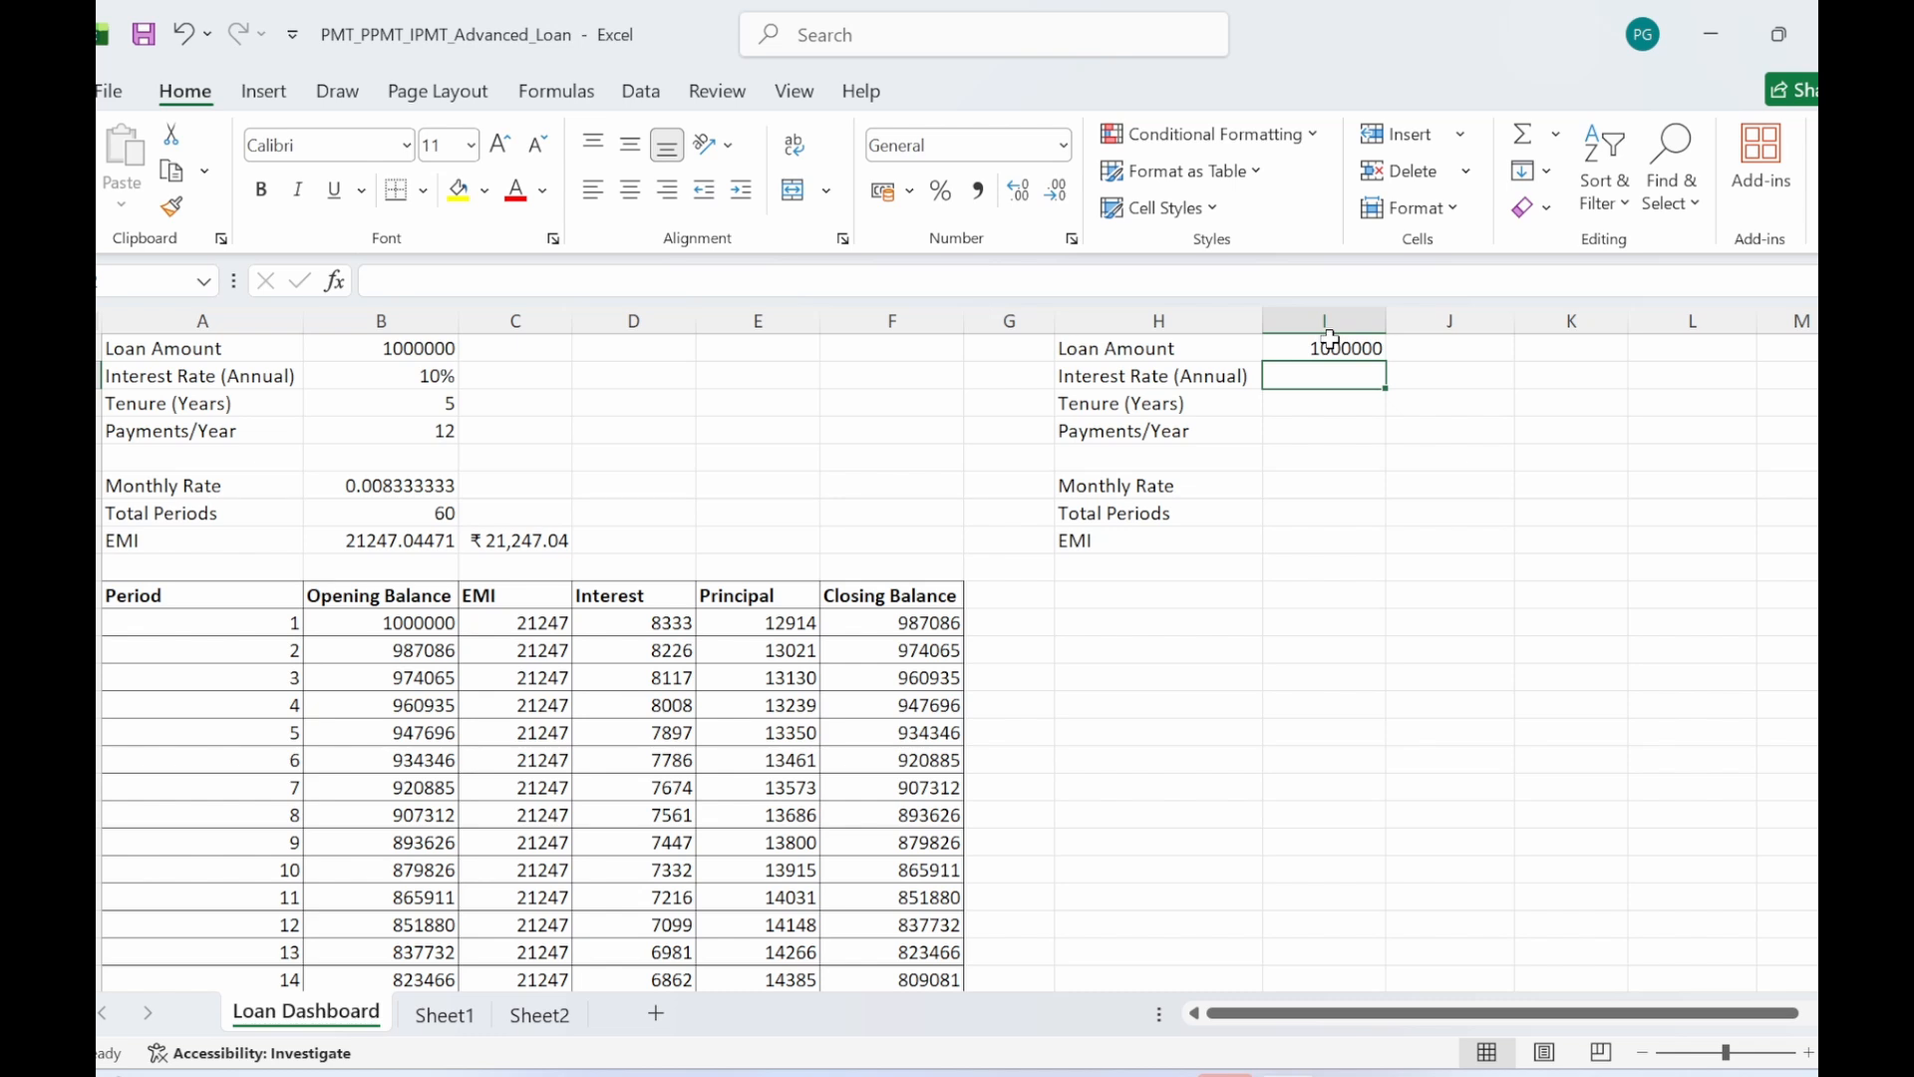
{"action": "type", "text": "9%"}
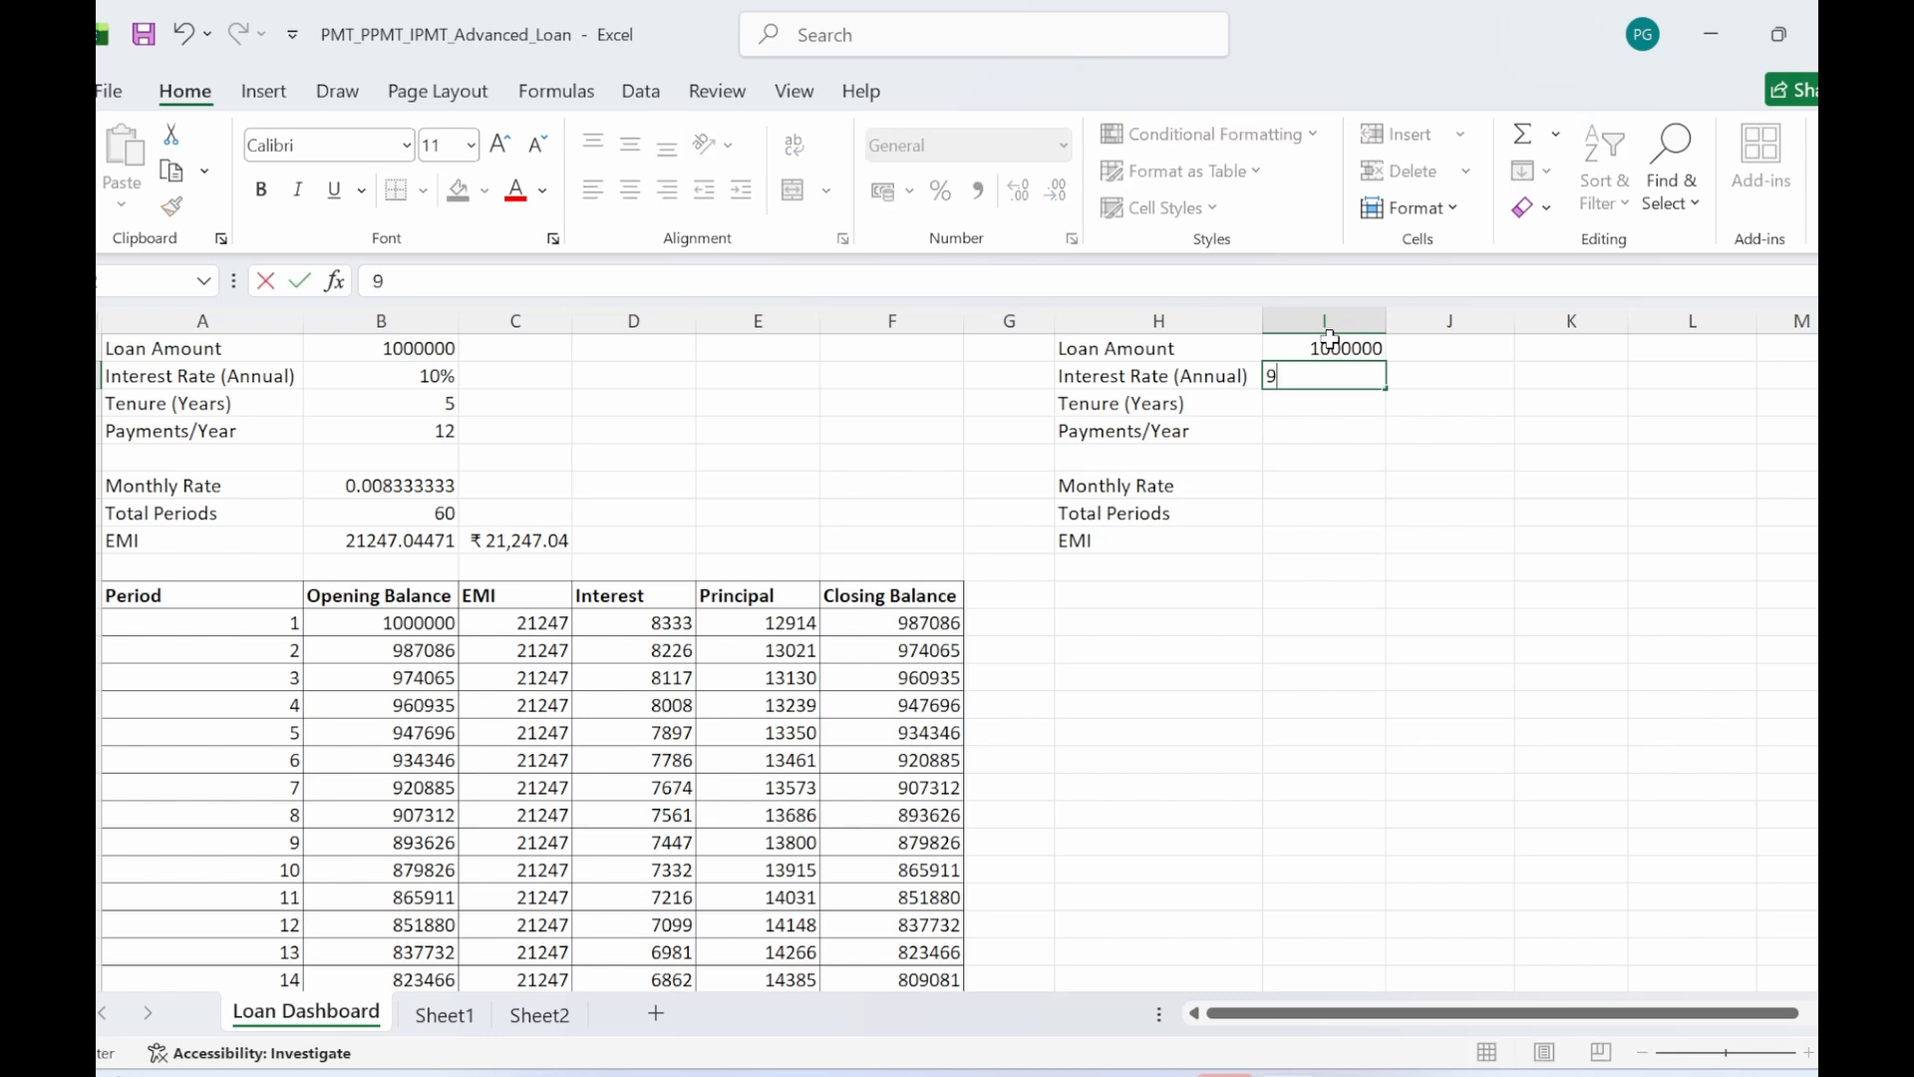
{"action": "key", "text": "BackSpace"}
{"action": "key", "text": "BackSpace"}
{"action": "type", "text": "12%"}
{"action": "key", "text": "Return"}
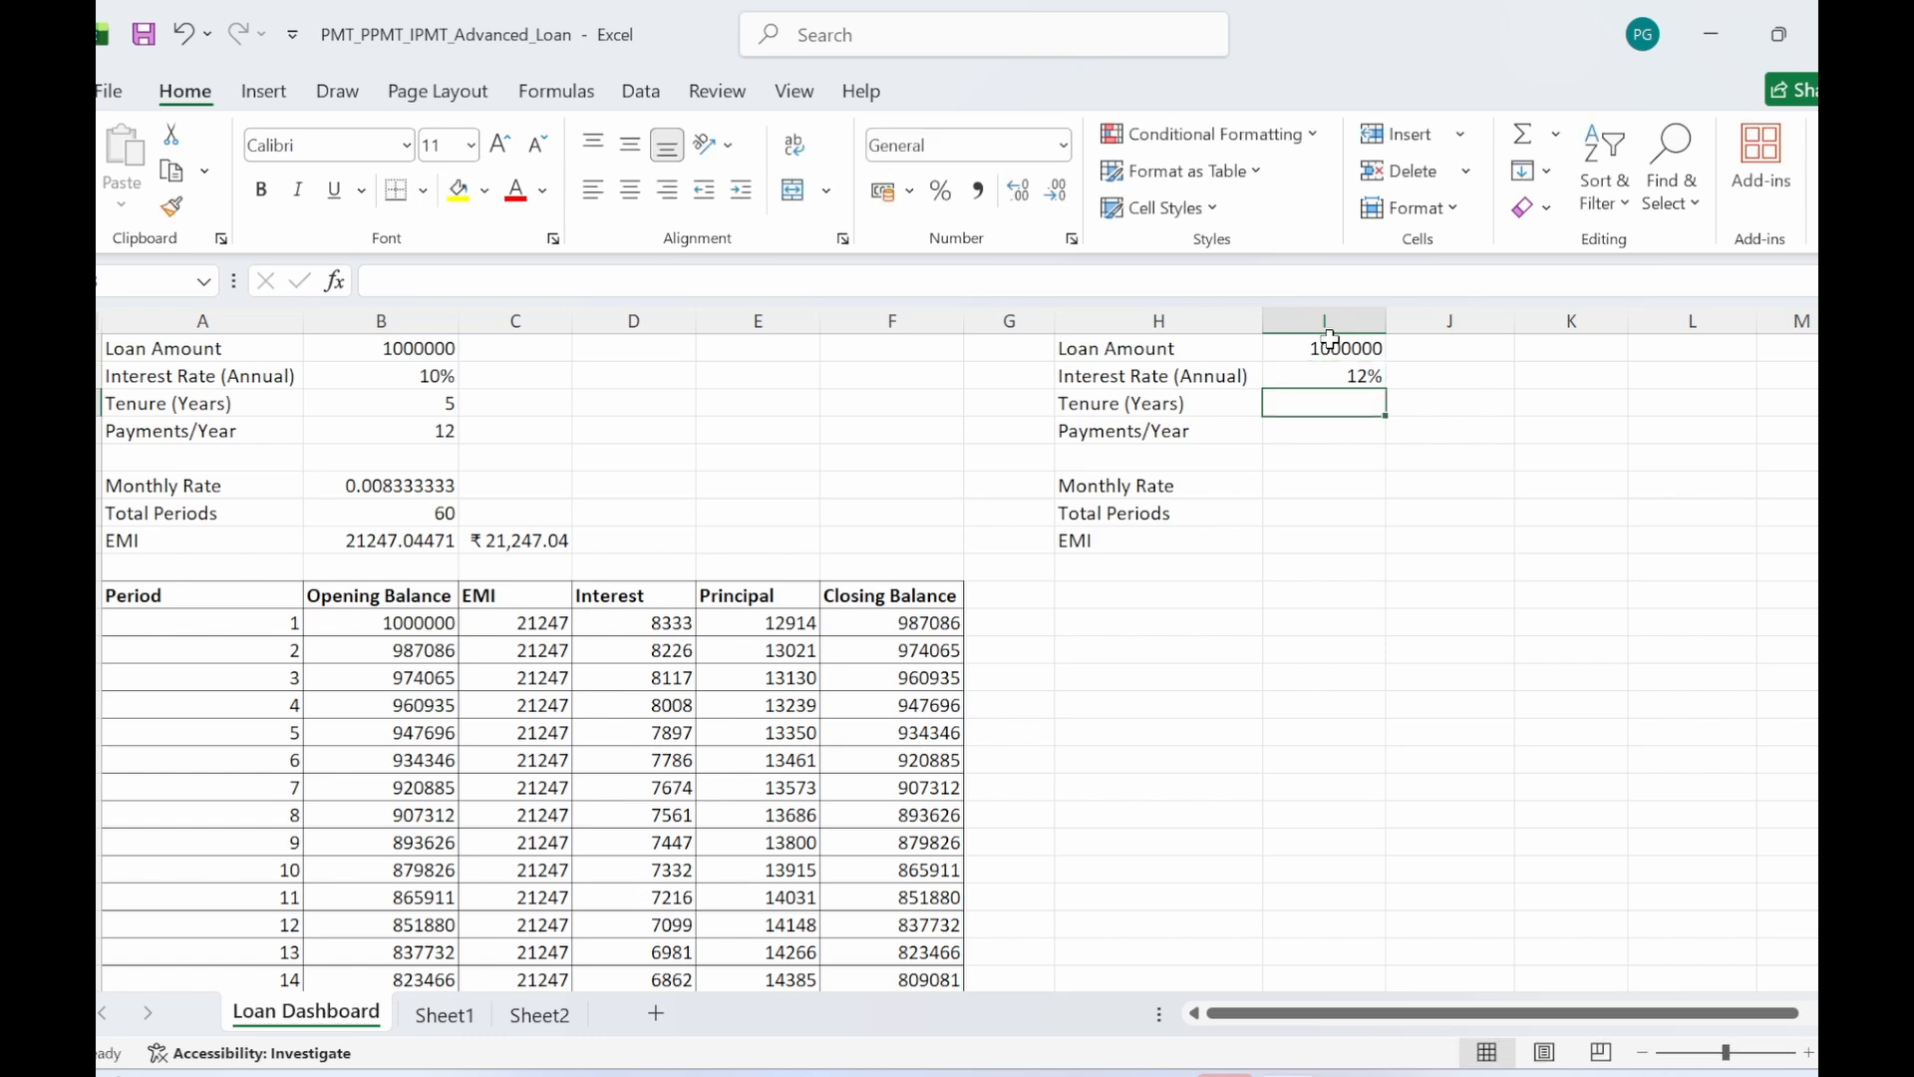
- Enter a tenure of 5 years in I3 and 12 payments per year in I4
{"action": "type", "text": "5"}
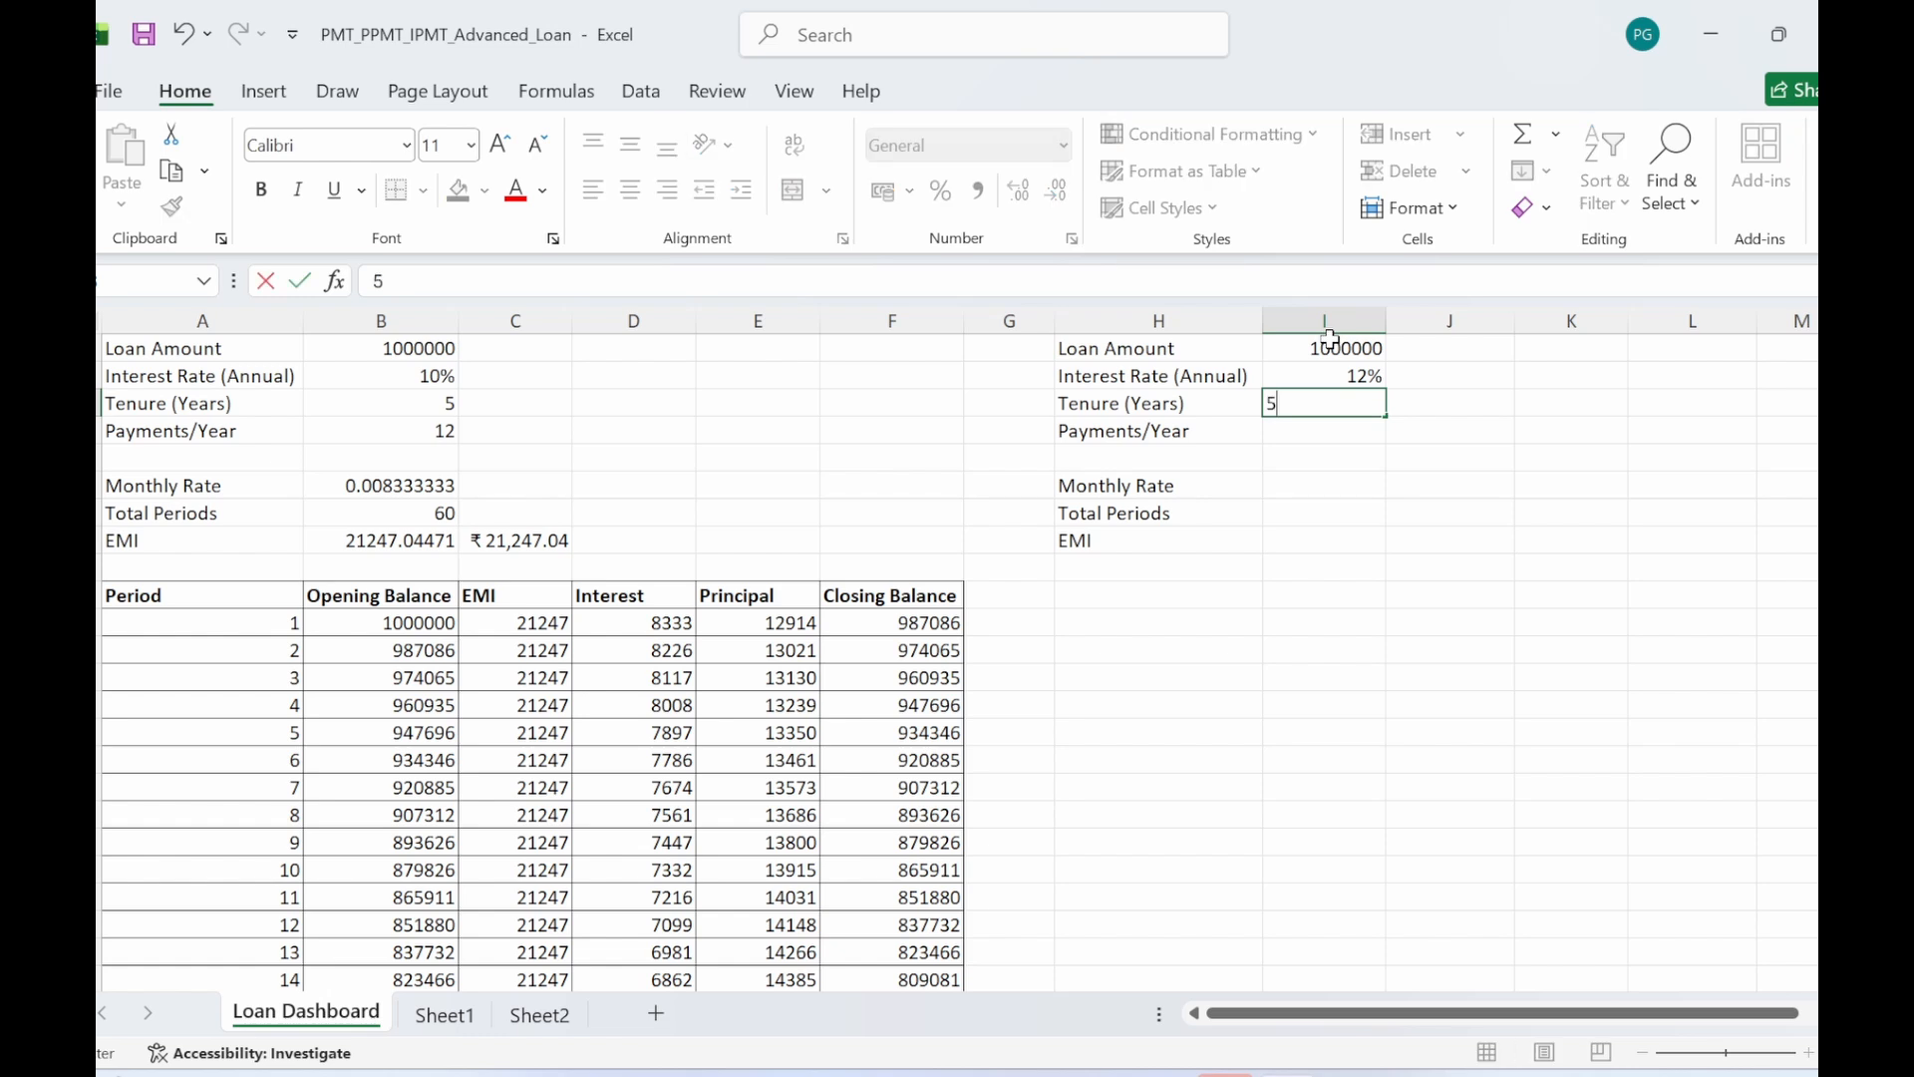
{"action": "key", "text": "Return"}
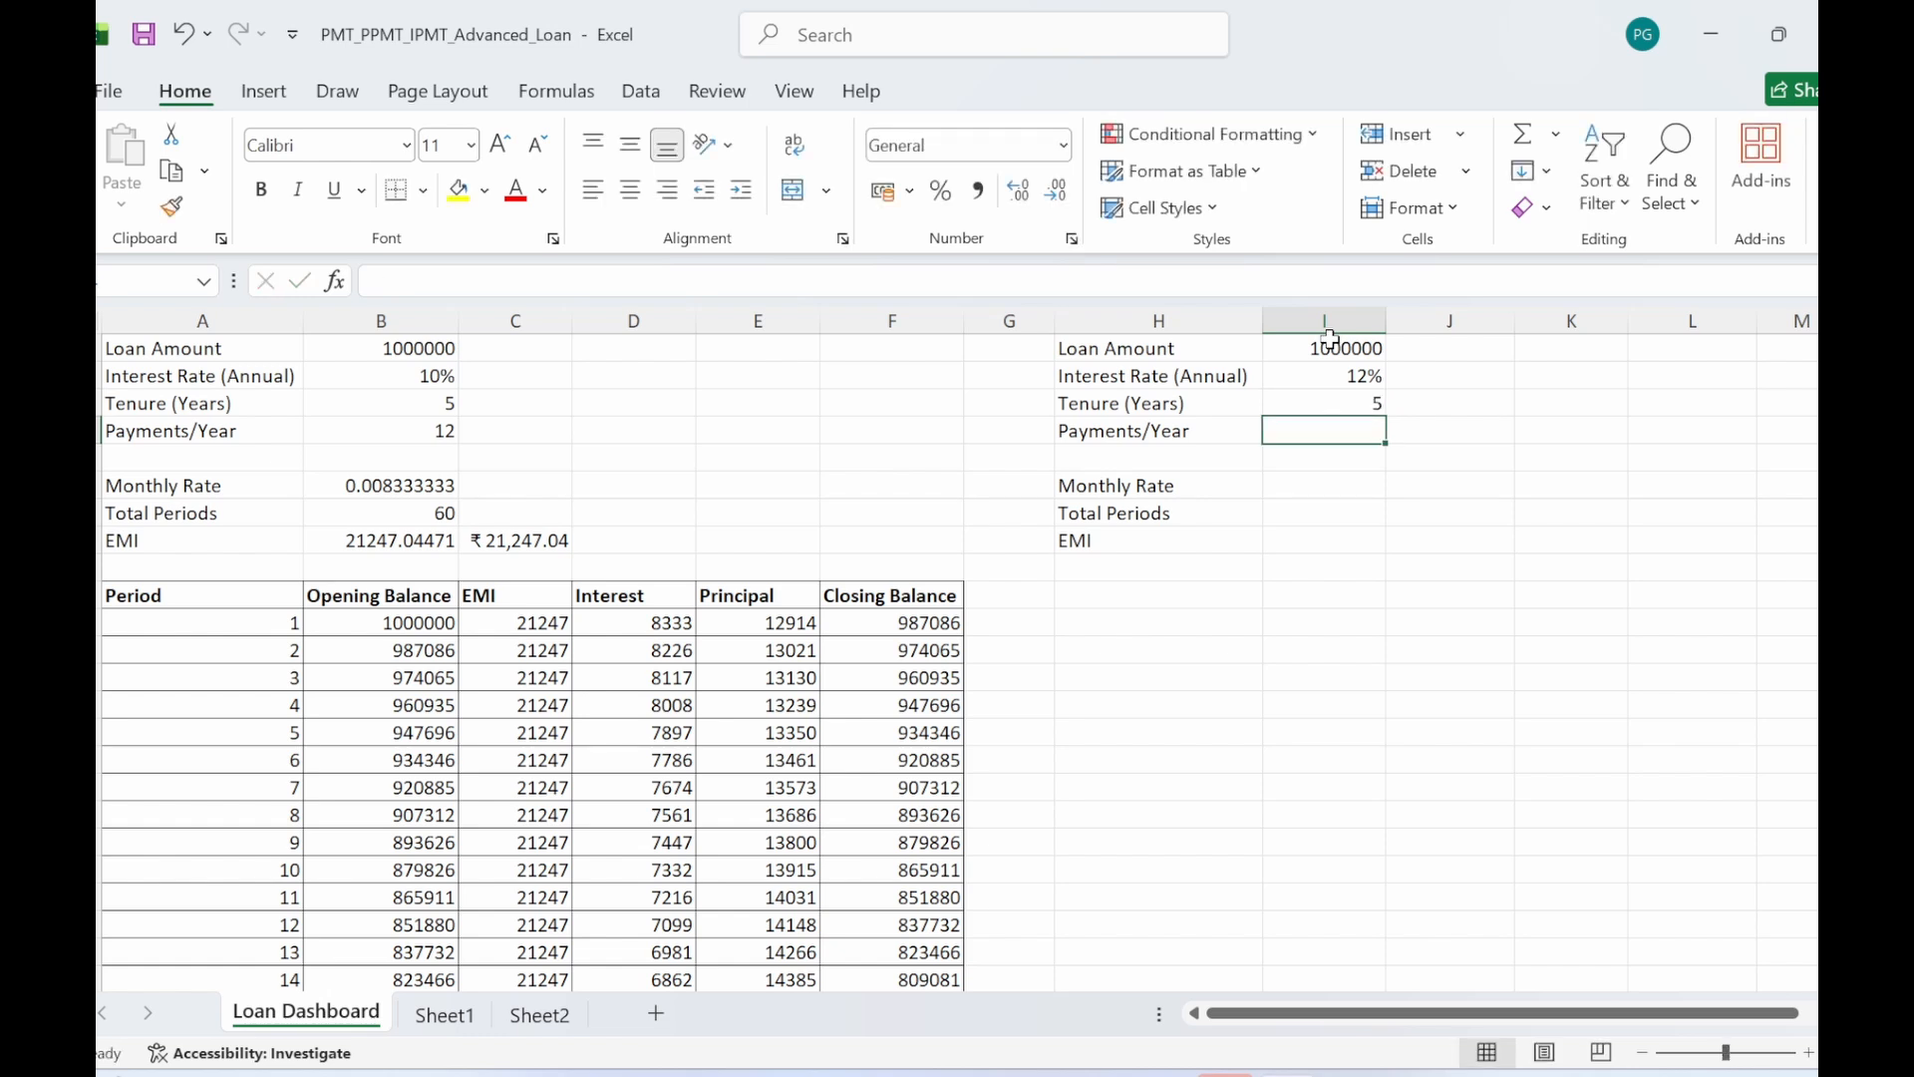
{"action": "type", "text": "12"}
{"action": "key", "text": "Return"}
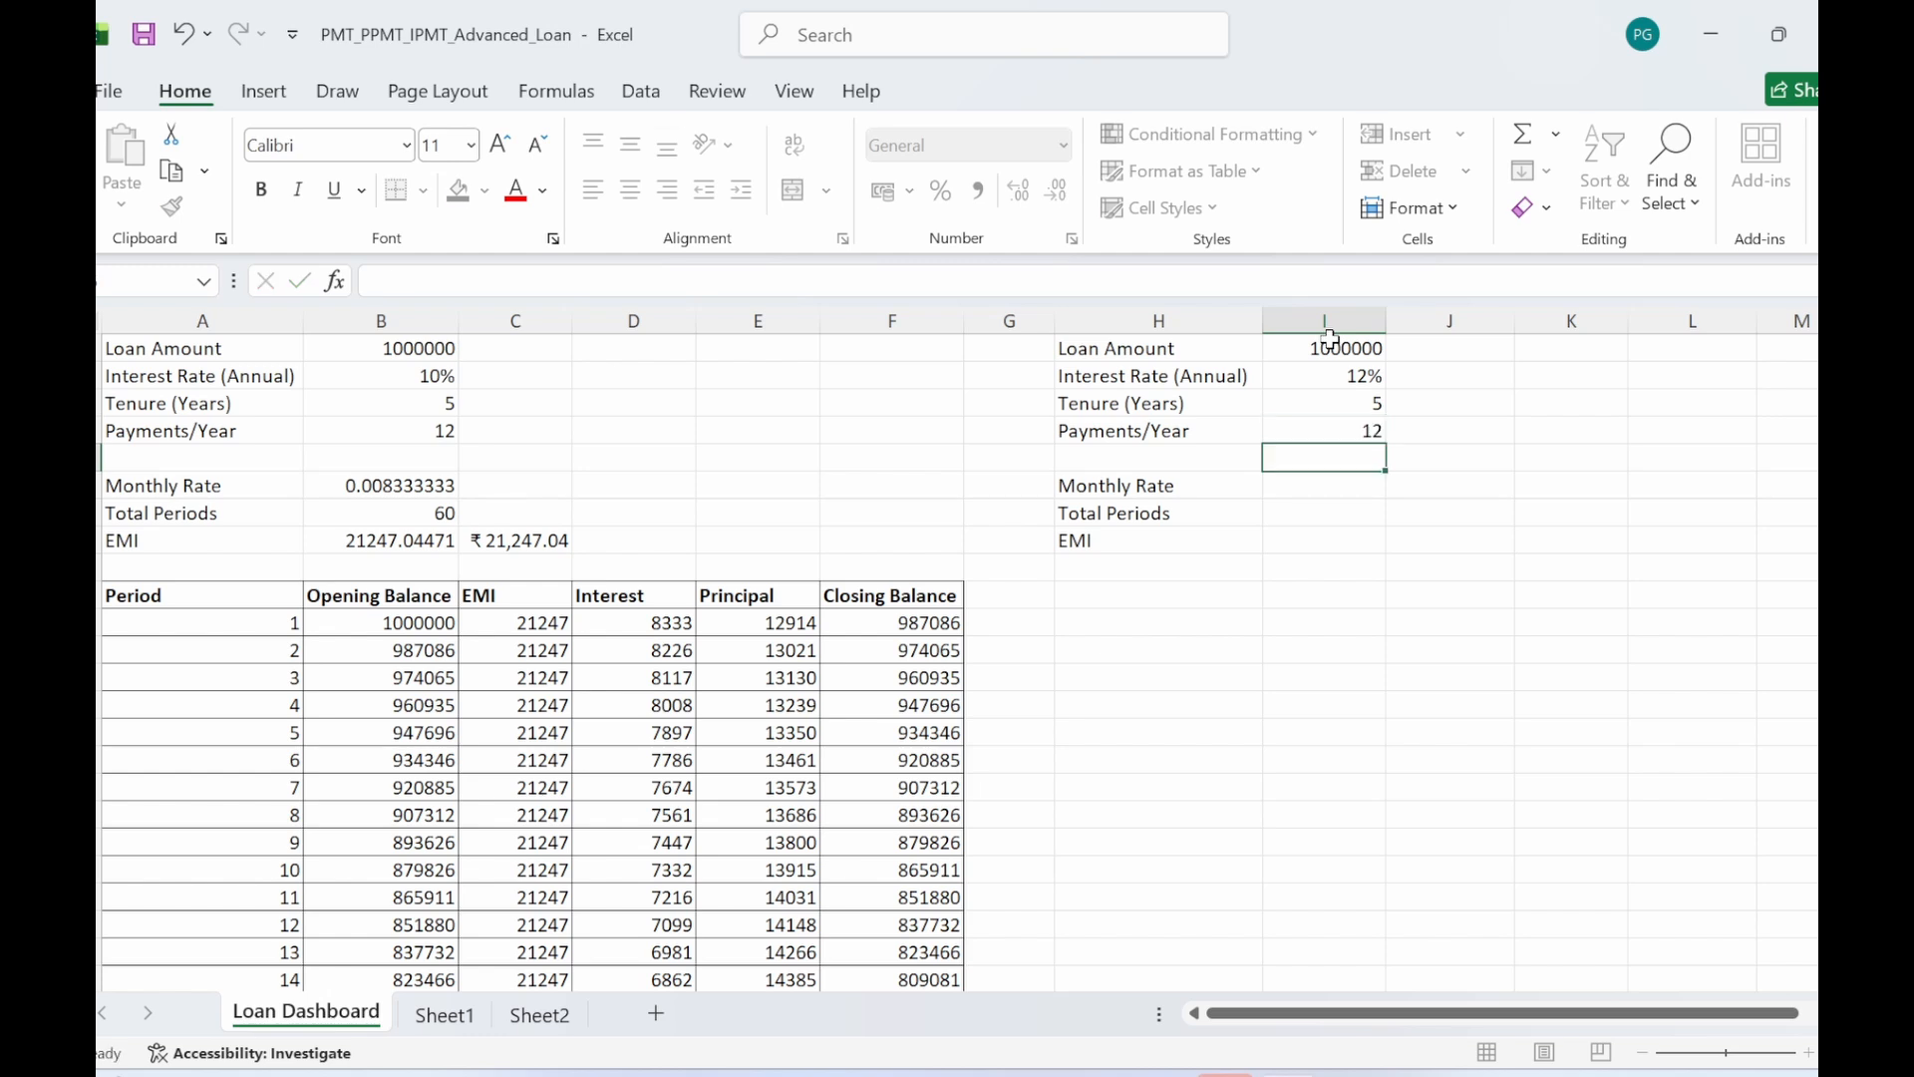
- Calculate the monthly rate in I6 by dividing the annual rate by the payments per year, using =I2/I4
{"action": "key", "text": "Down"}
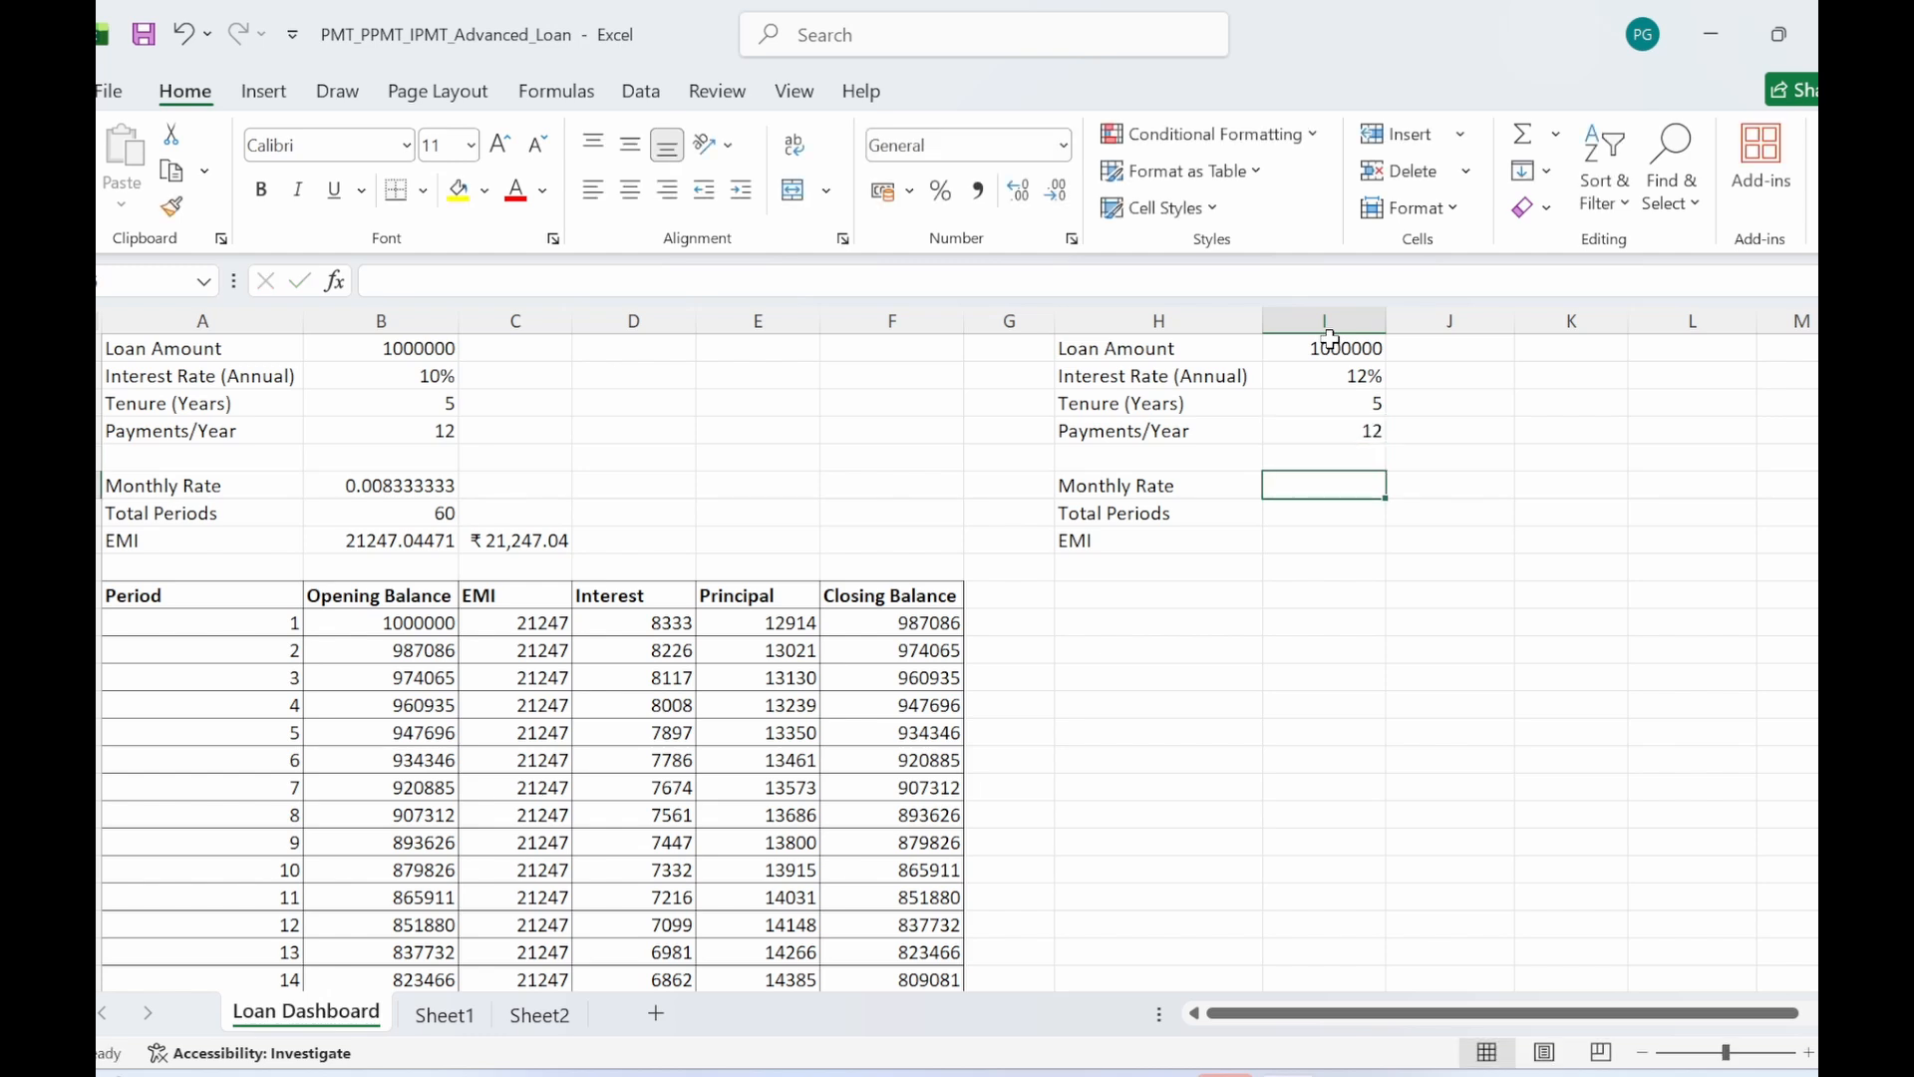
{"action": "type", "text": "="}
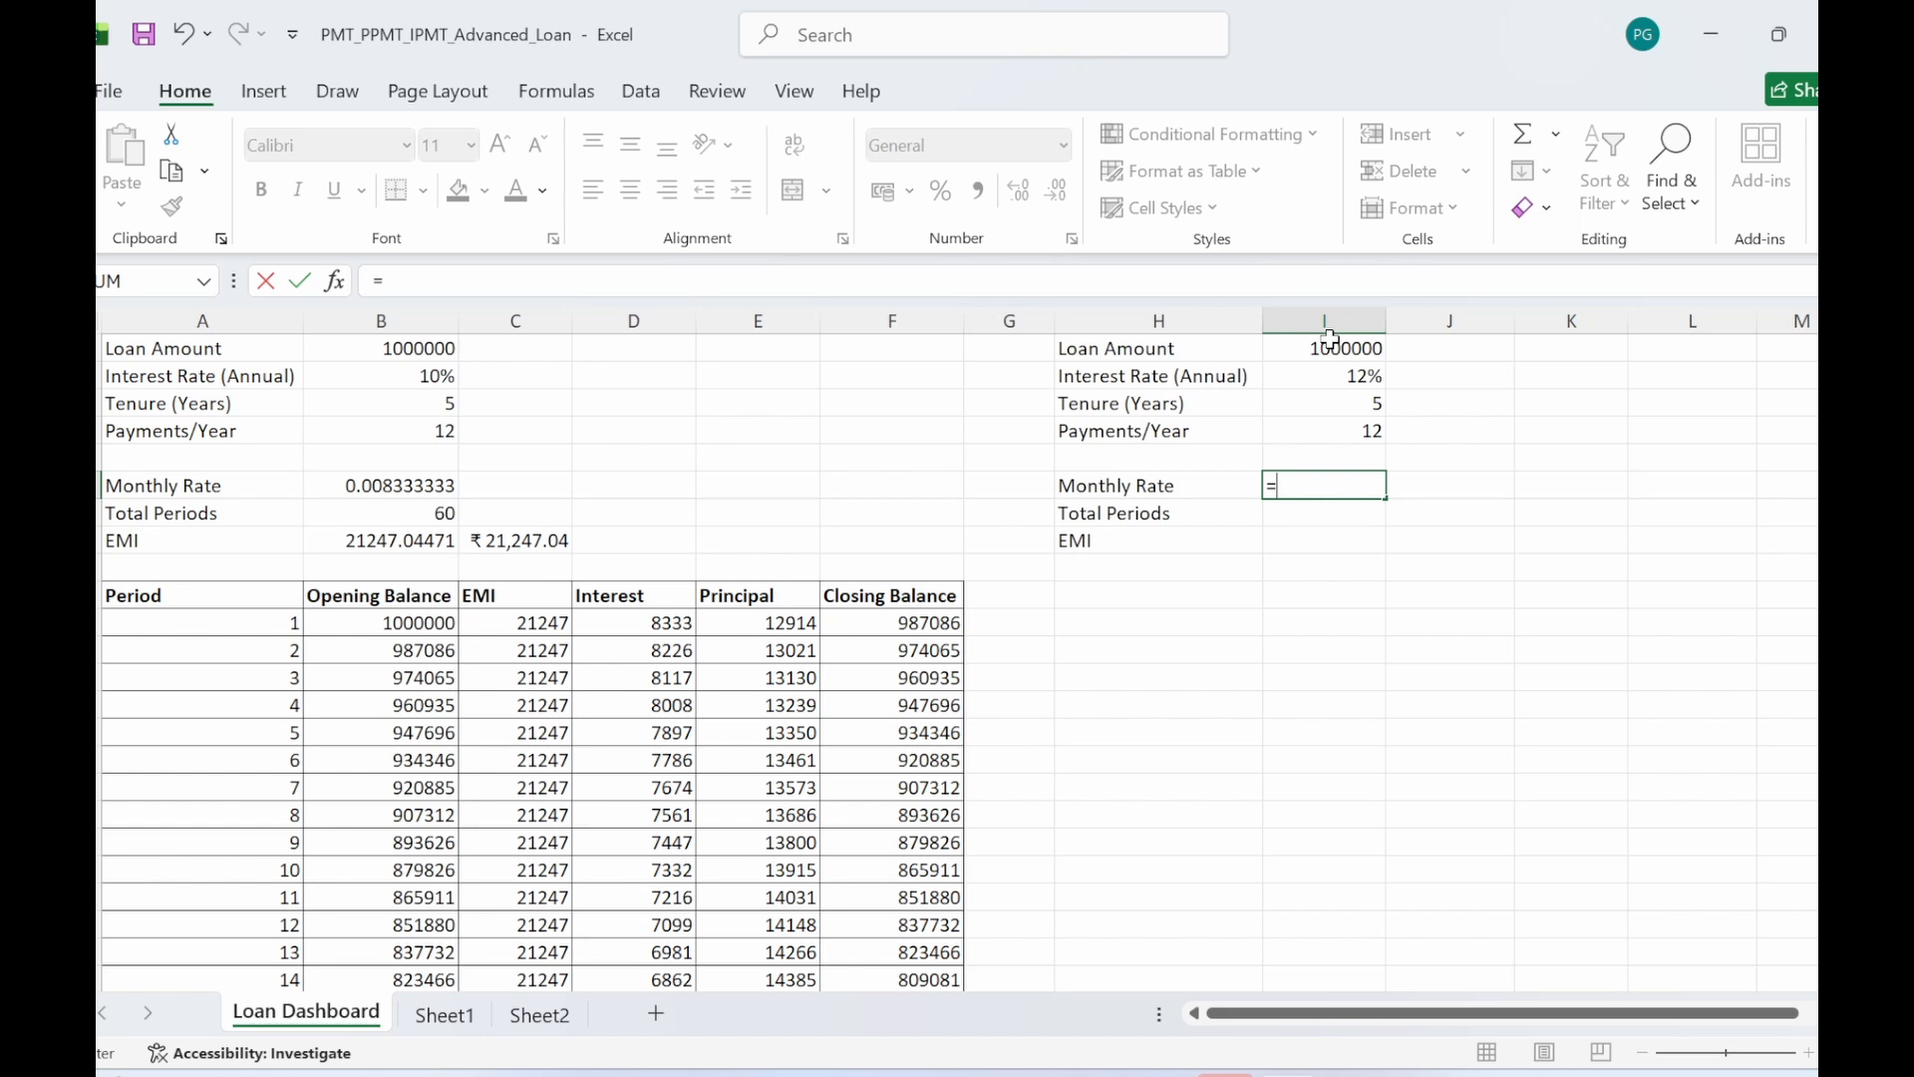
{"action": "left_click", "coordinate": [1347, 355]}
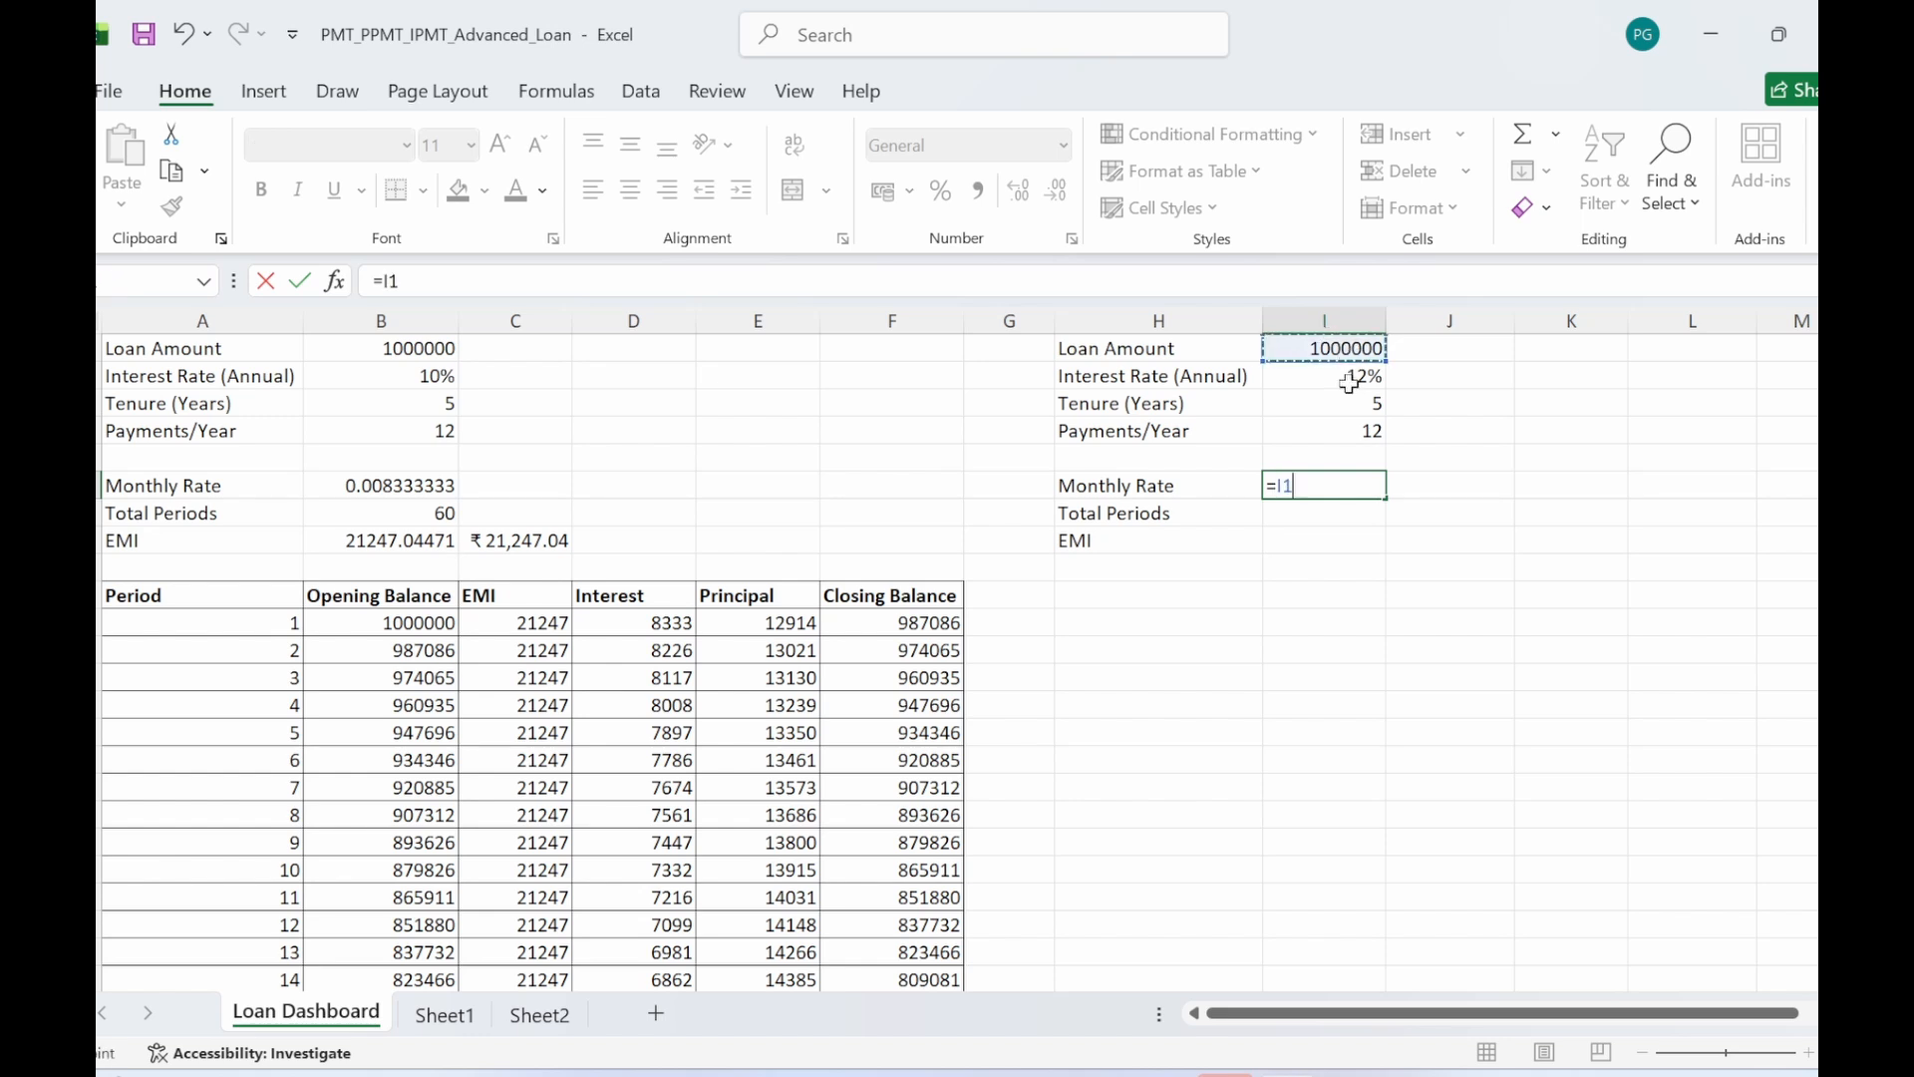
{"action": "left_click", "coordinate": [1353, 379]}
{"action": "type", "text": "/"}
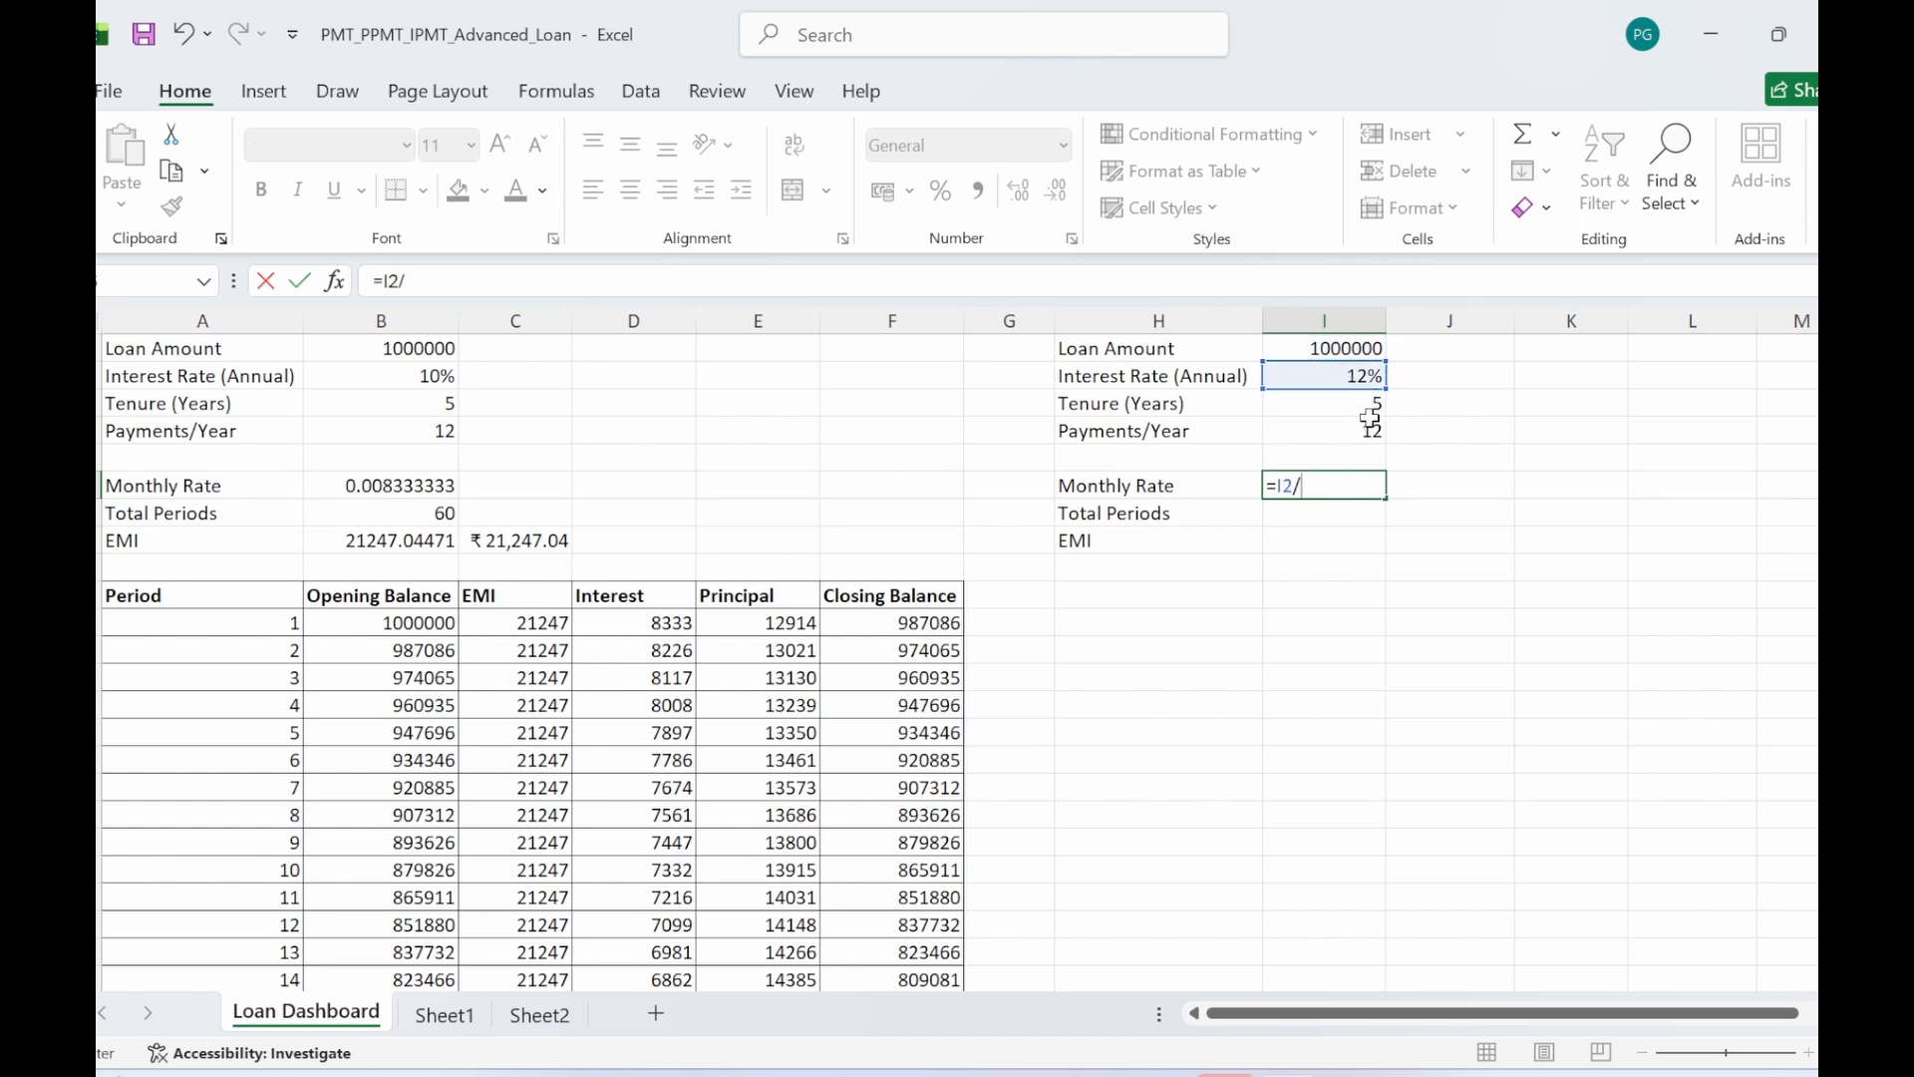
{"action": "left_click", "coordinate": [1367, 431]}
{"action": "key", "text": "Return"}
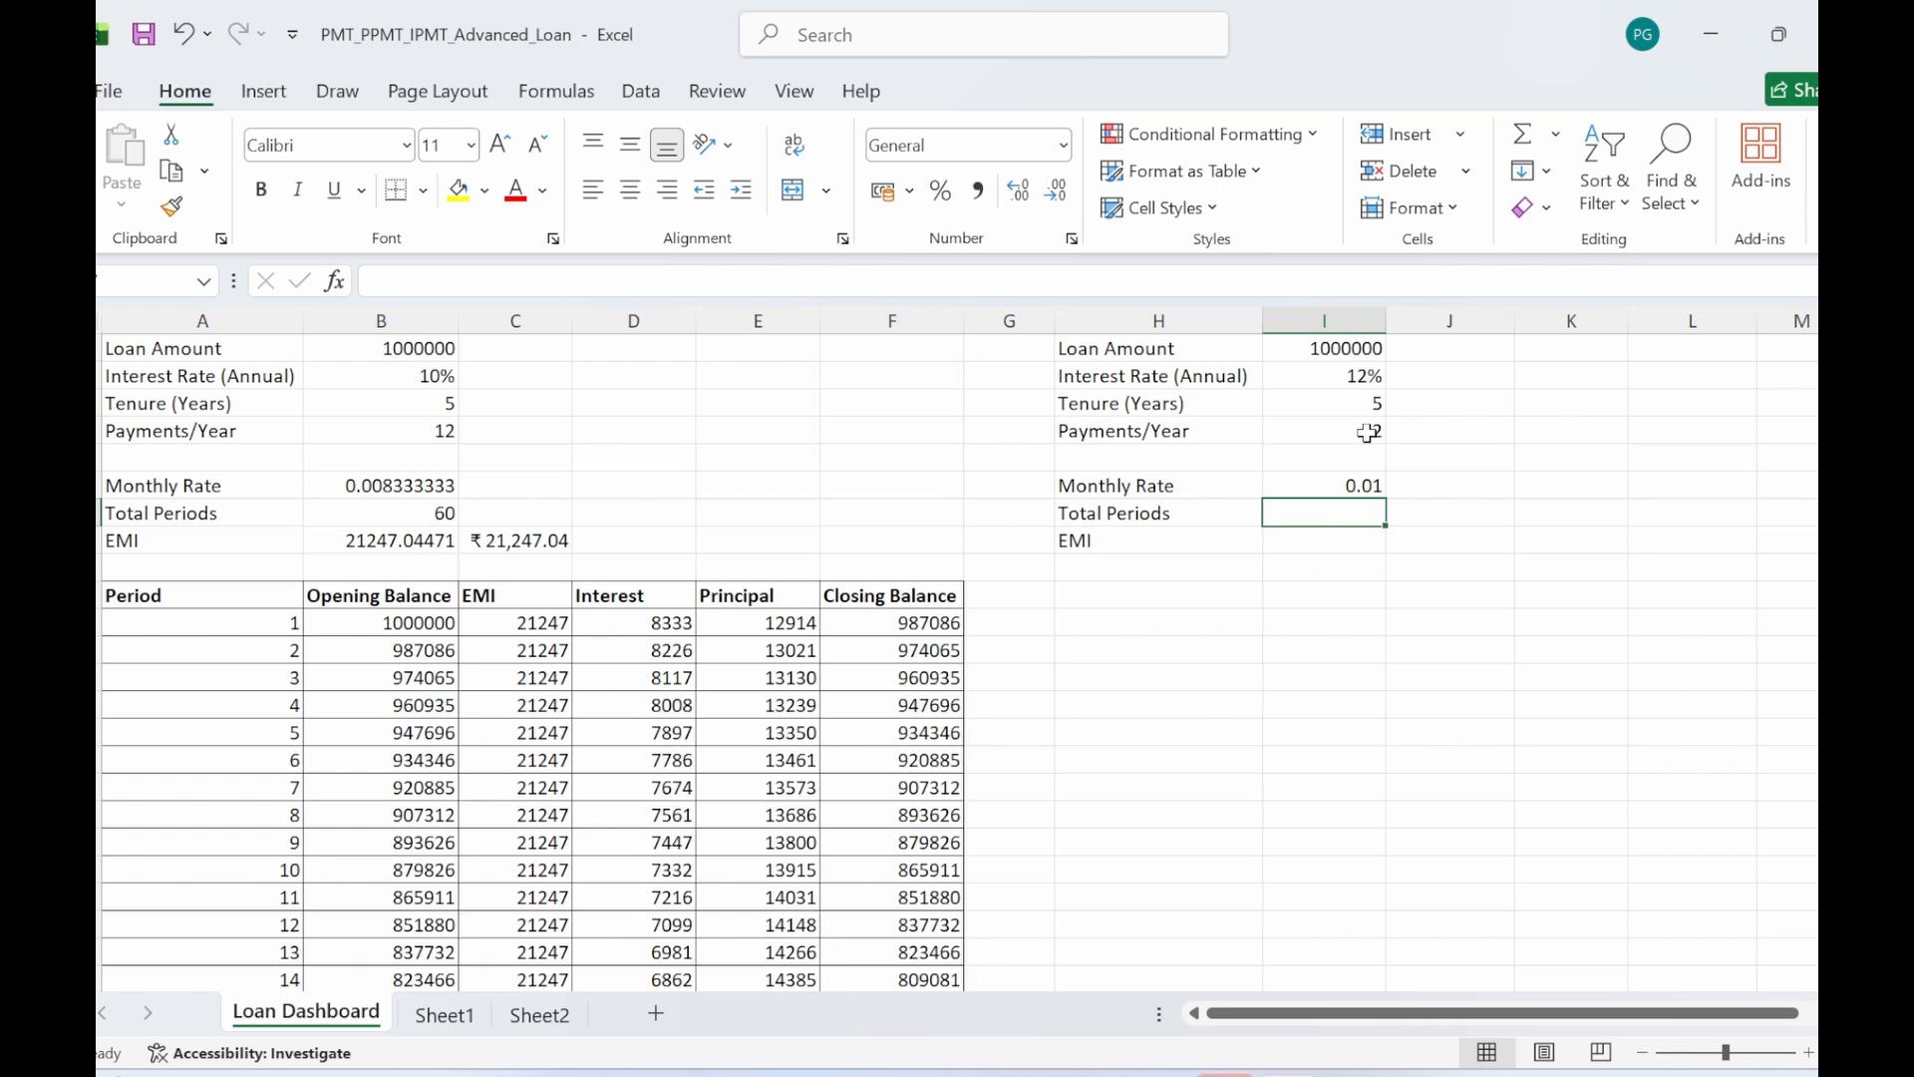
{"action": "left_click", "coordinate": [1356, 596]}
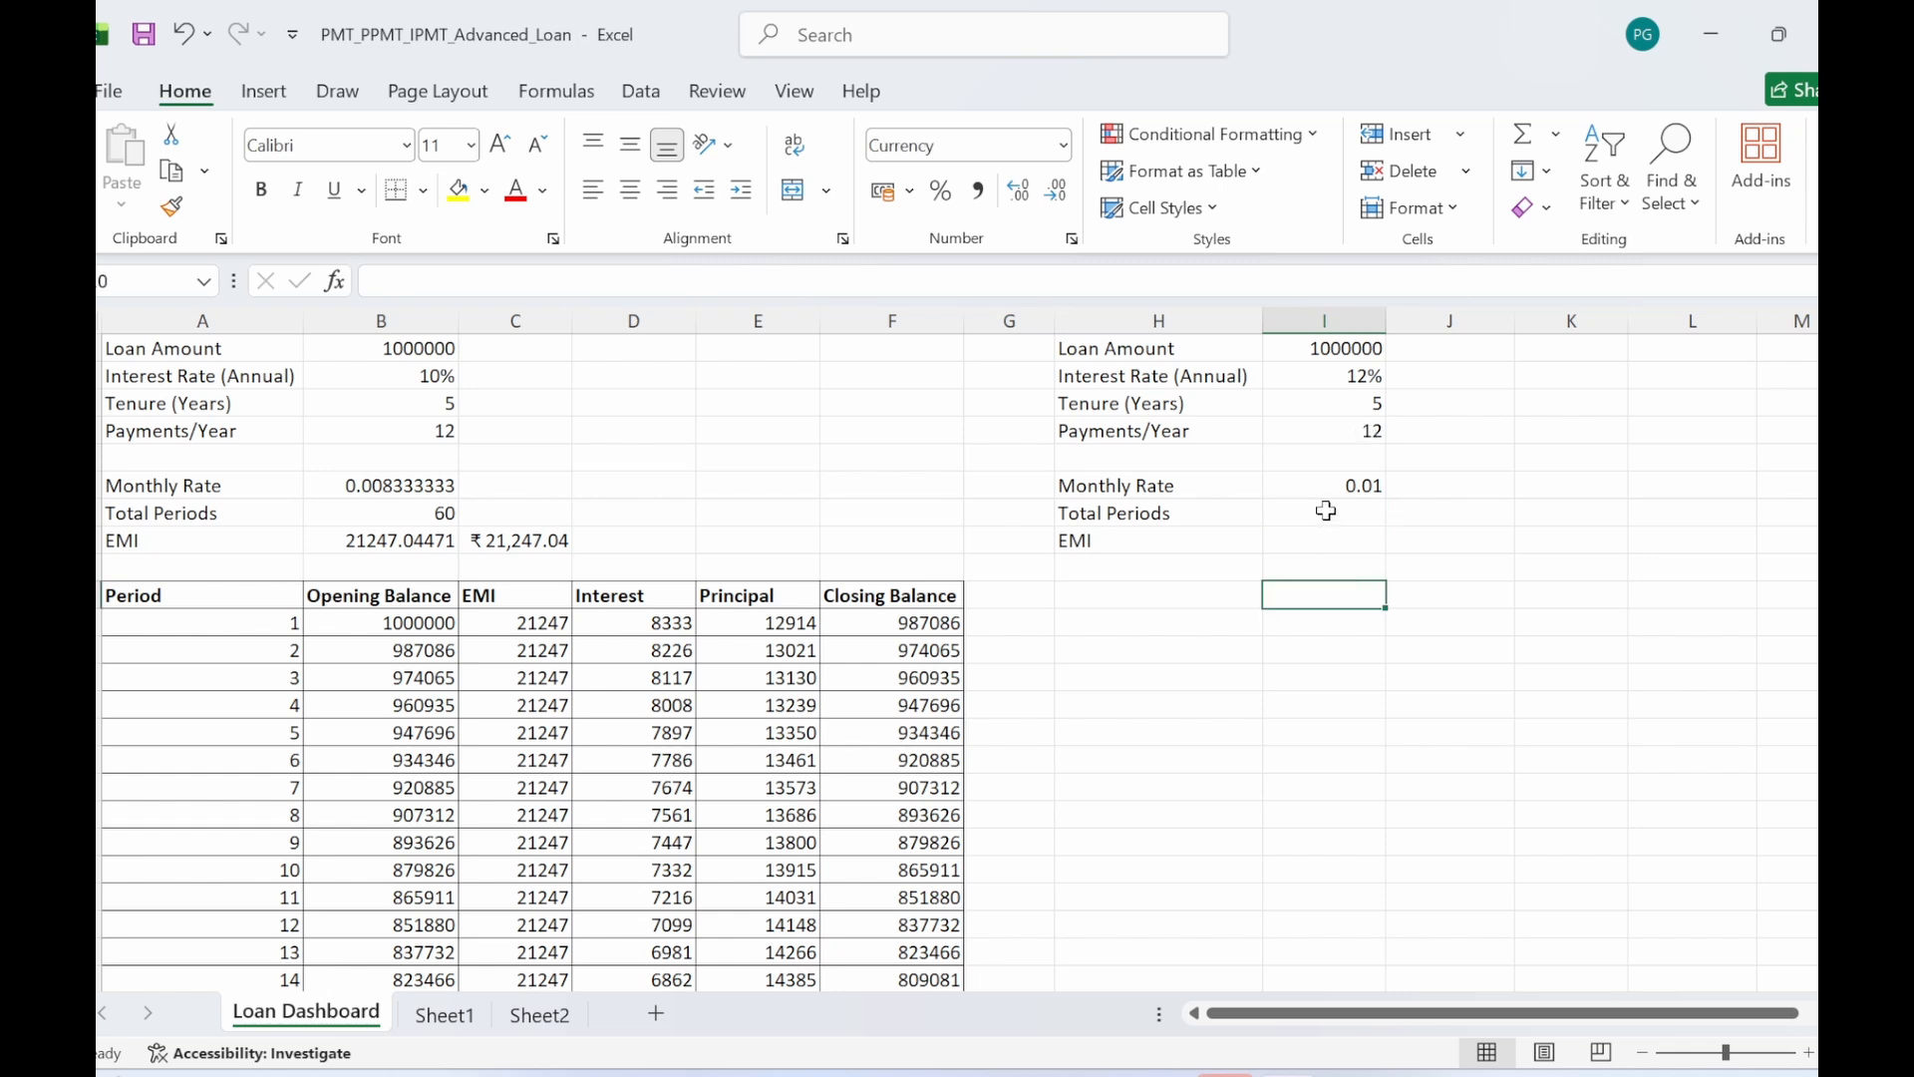
- Calculate the total periods in I7 by multiplying tenure by payments per year, using =I3*I4
{"action": "left_click", "coordinate": [1326, 511]}
{"action": "type", "text": "="}
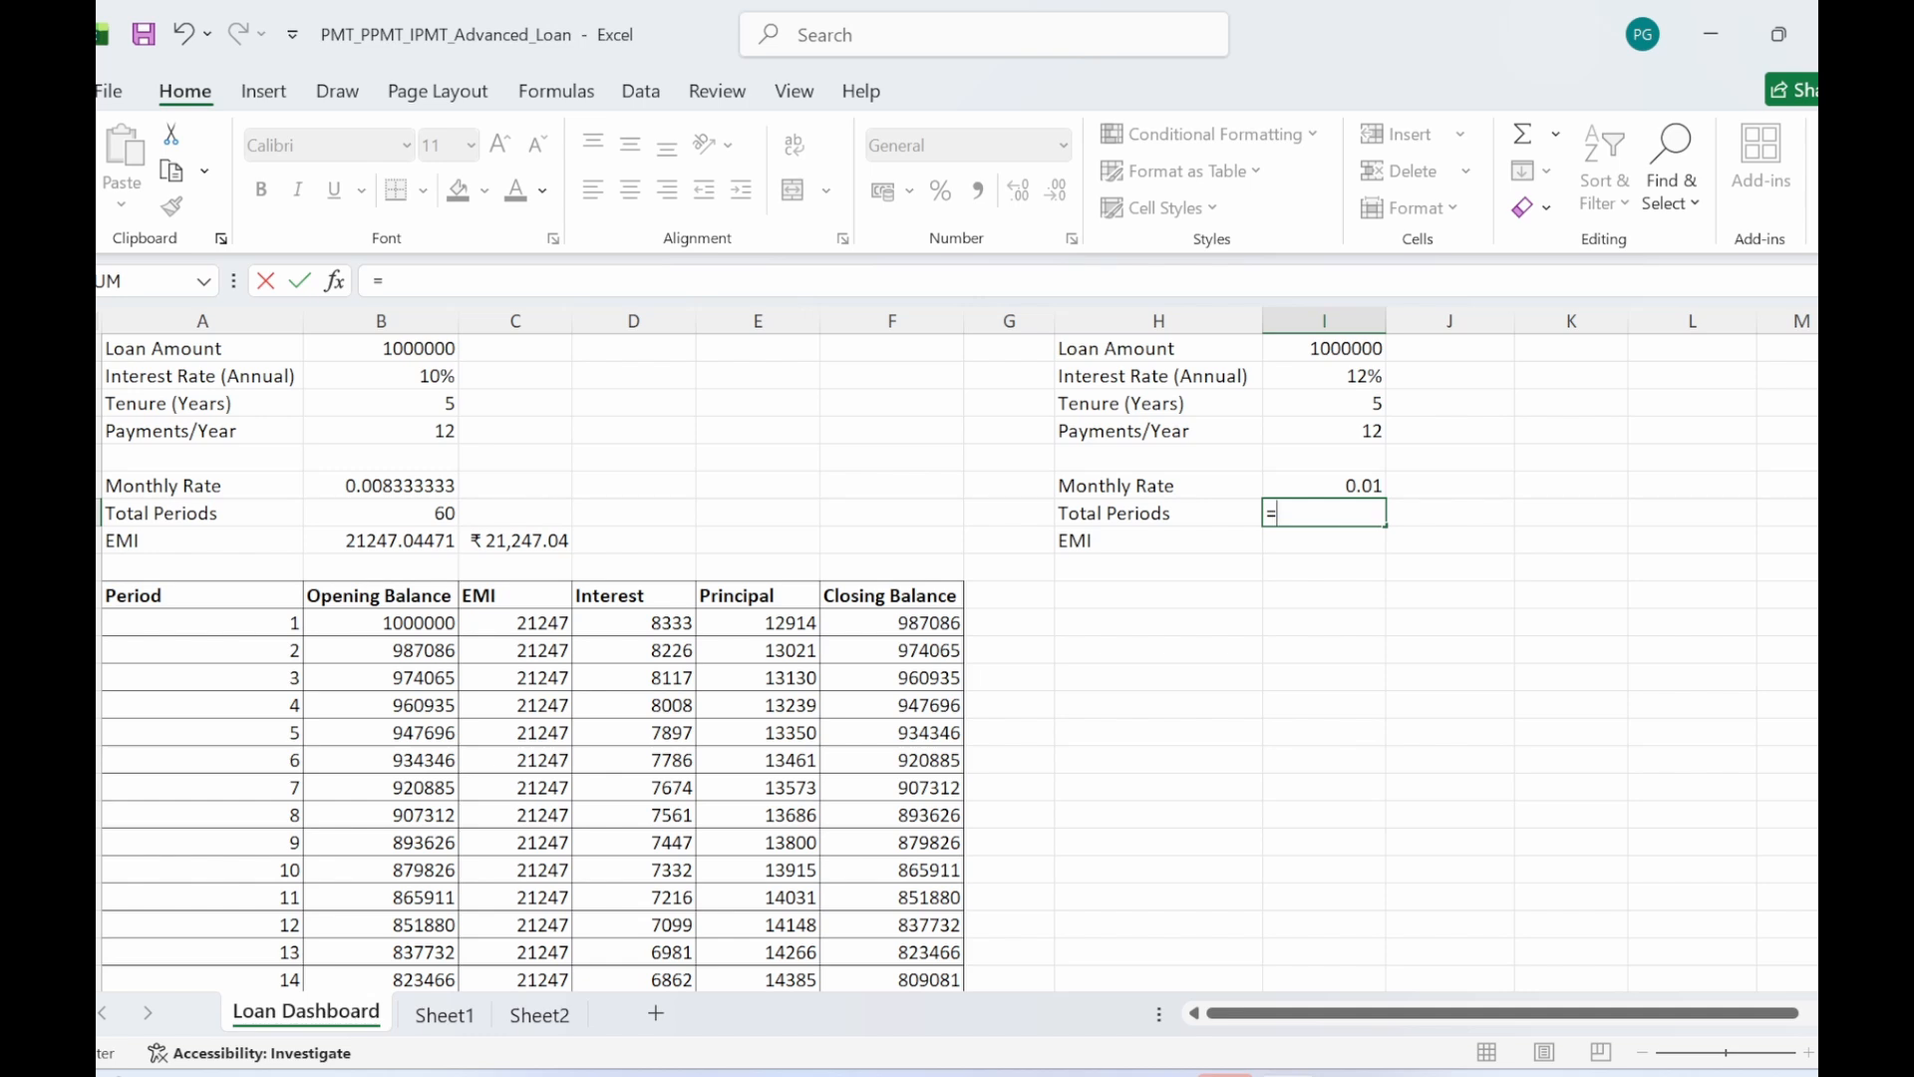
{"action": "left_click", "coordinate": [1347, 403]}
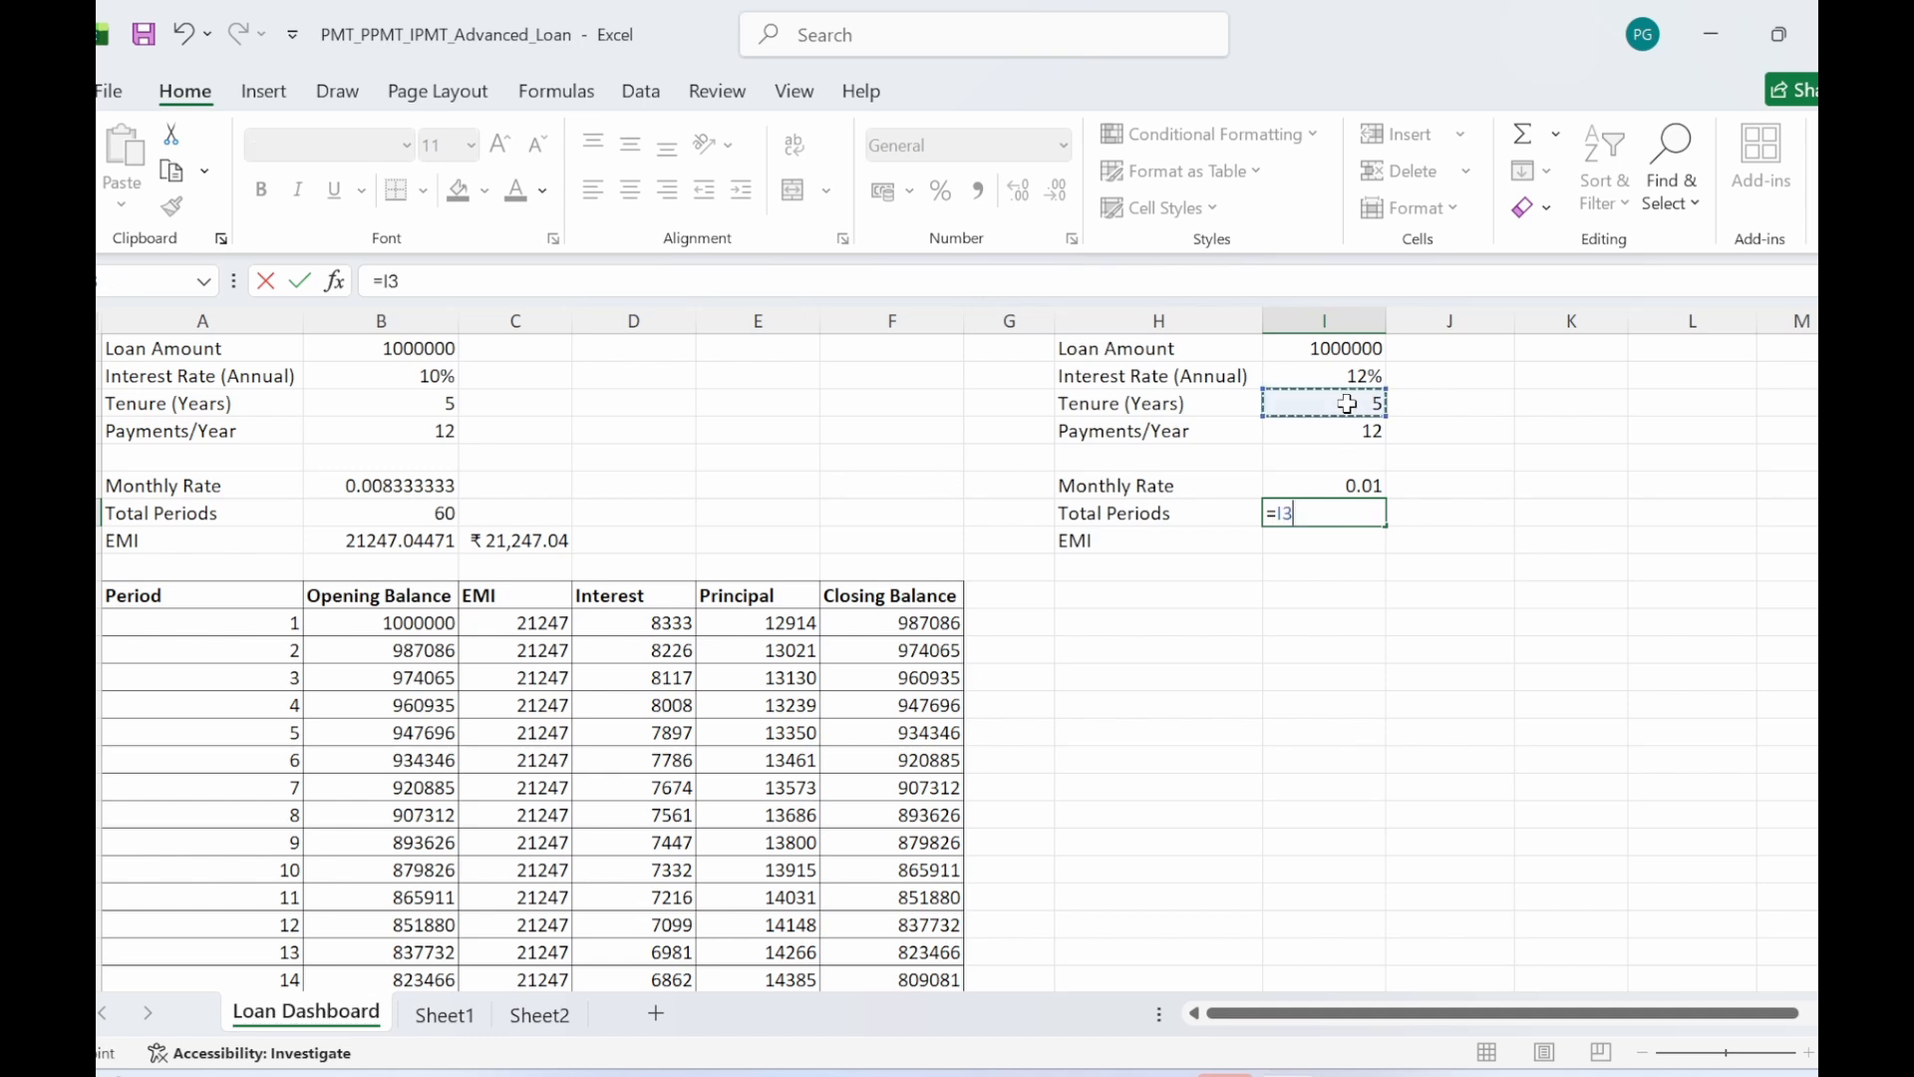
{"action": "type", "text": "*"}
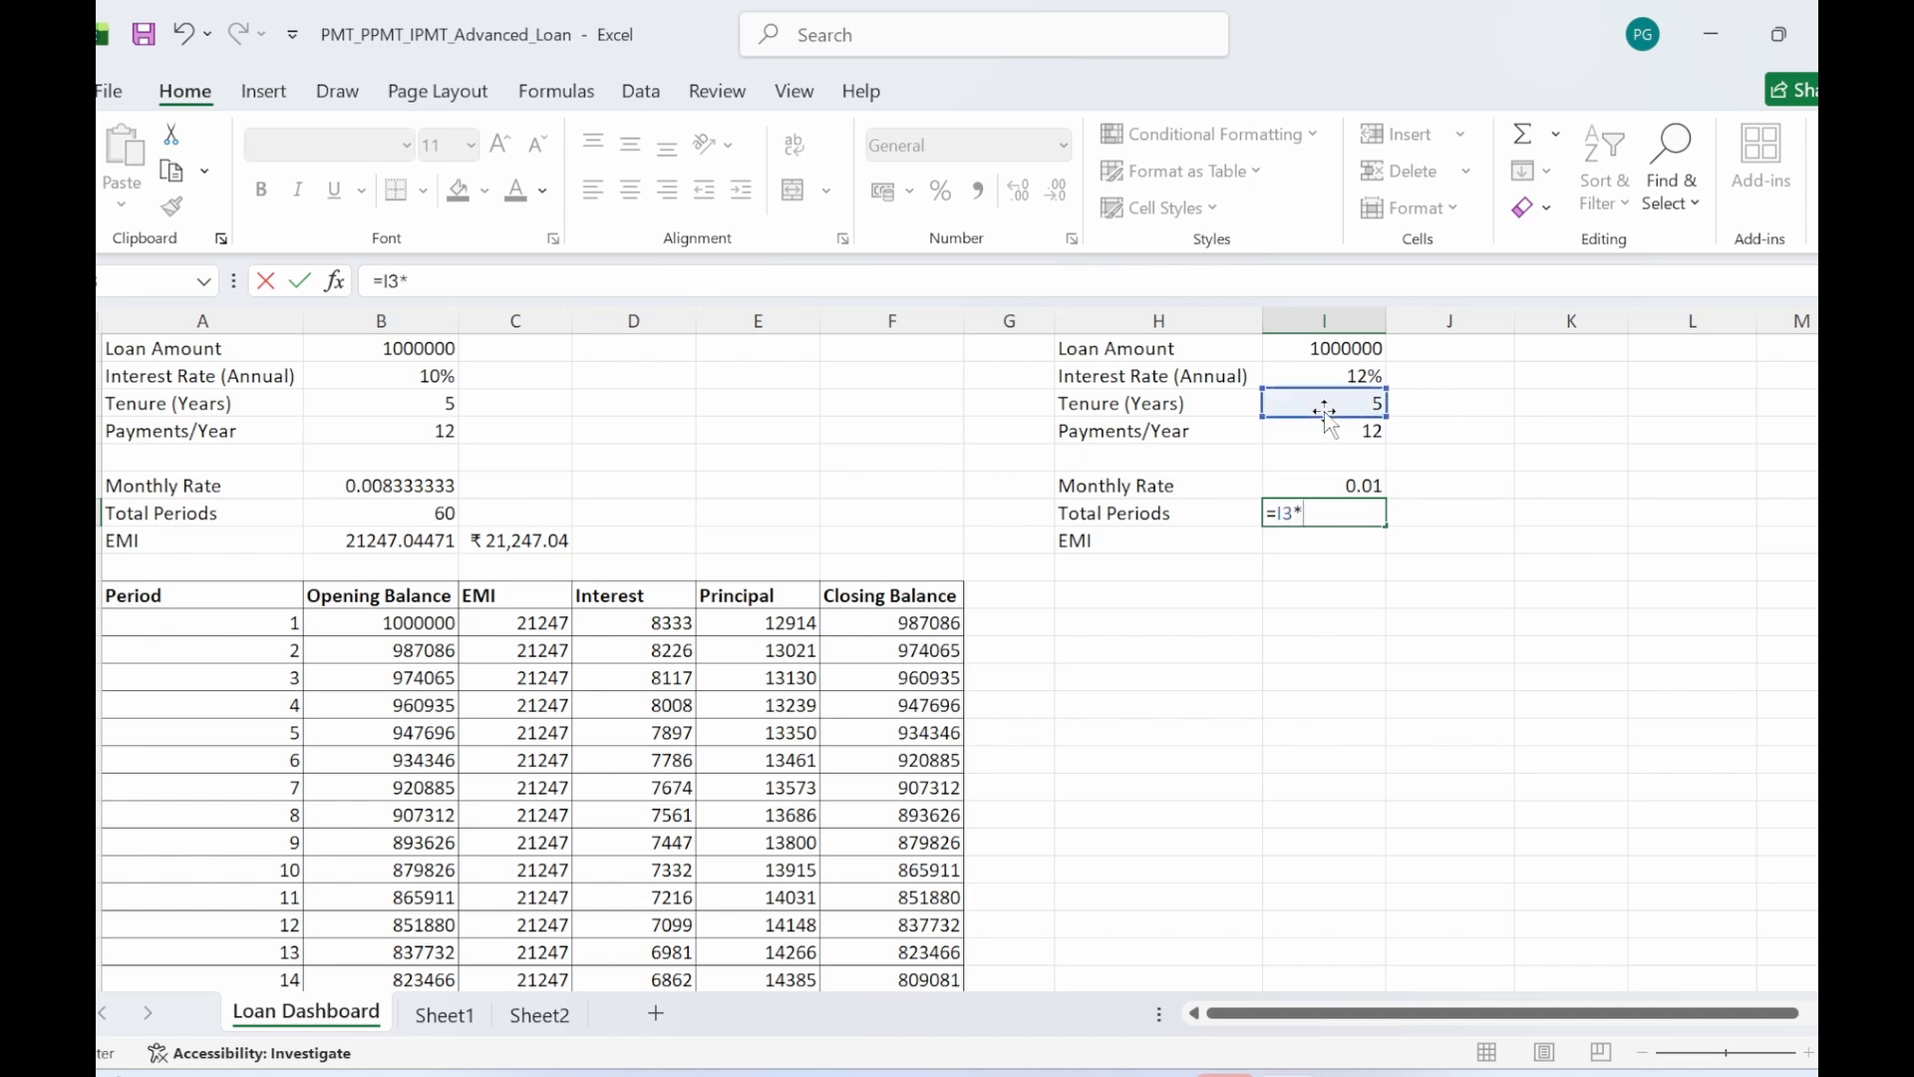
{"action": "left_click", "coordinate": [1358, 427]}
{"action": "key", "text": "Return"}
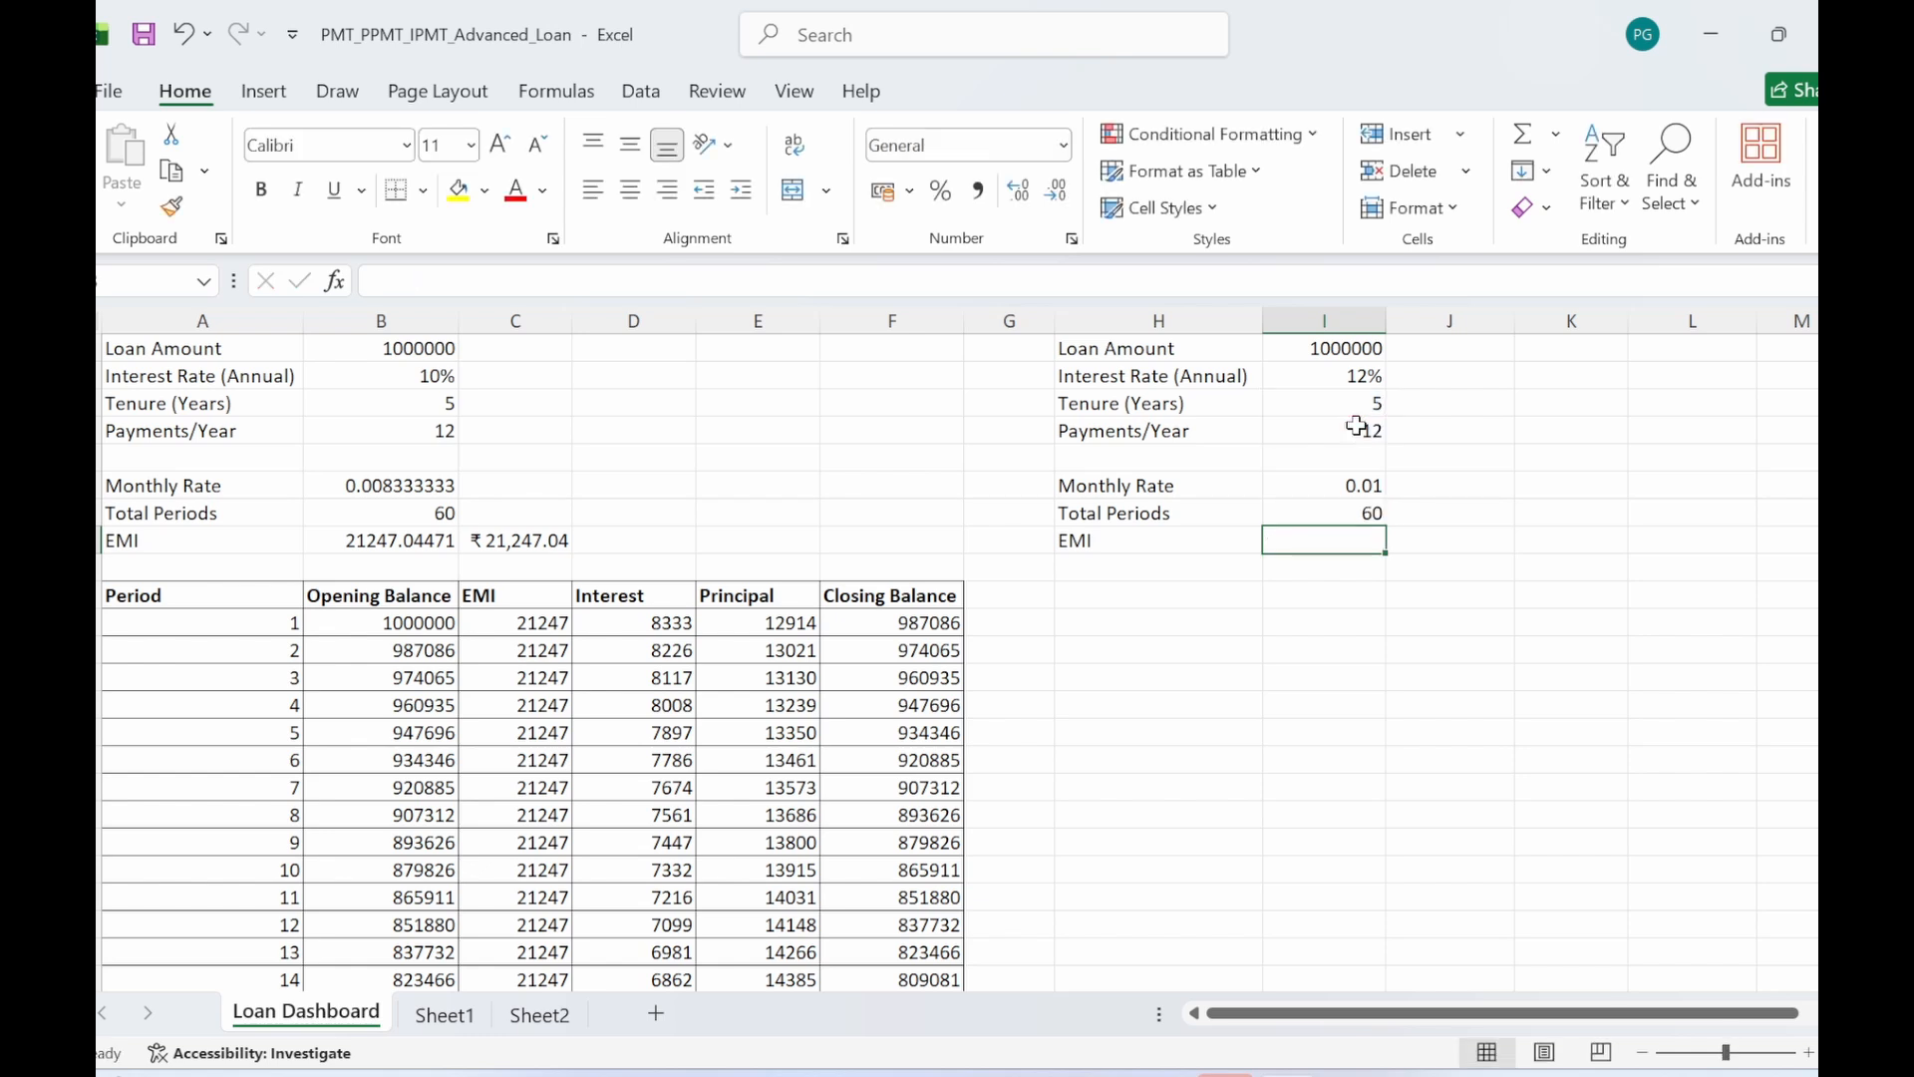
{"action": "left_click", "coordinate": [1355, 678]}
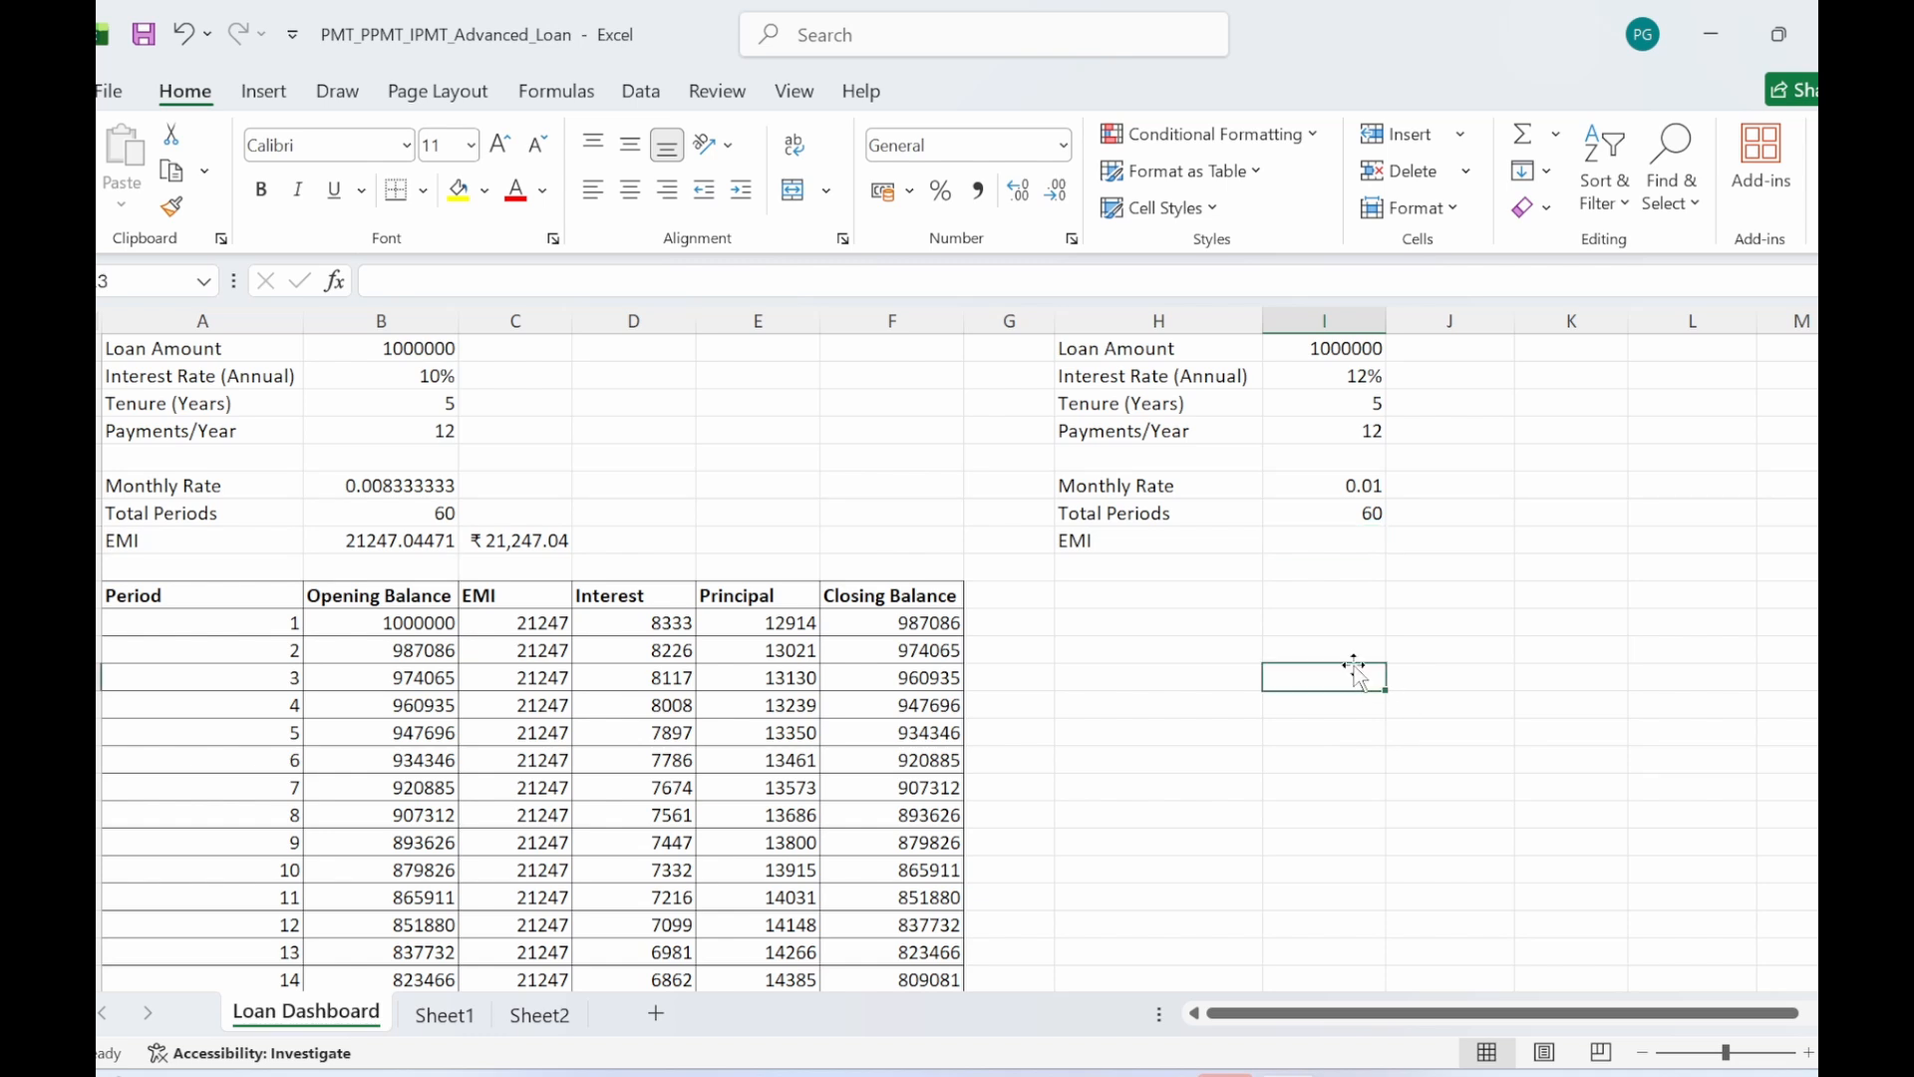
- Calculate the EMI in I8 from the monthly rate, total periods and loan amount with =PMT(I6,I7,I1)
{"action": "left_click", "coordinate": [1334, 541]}
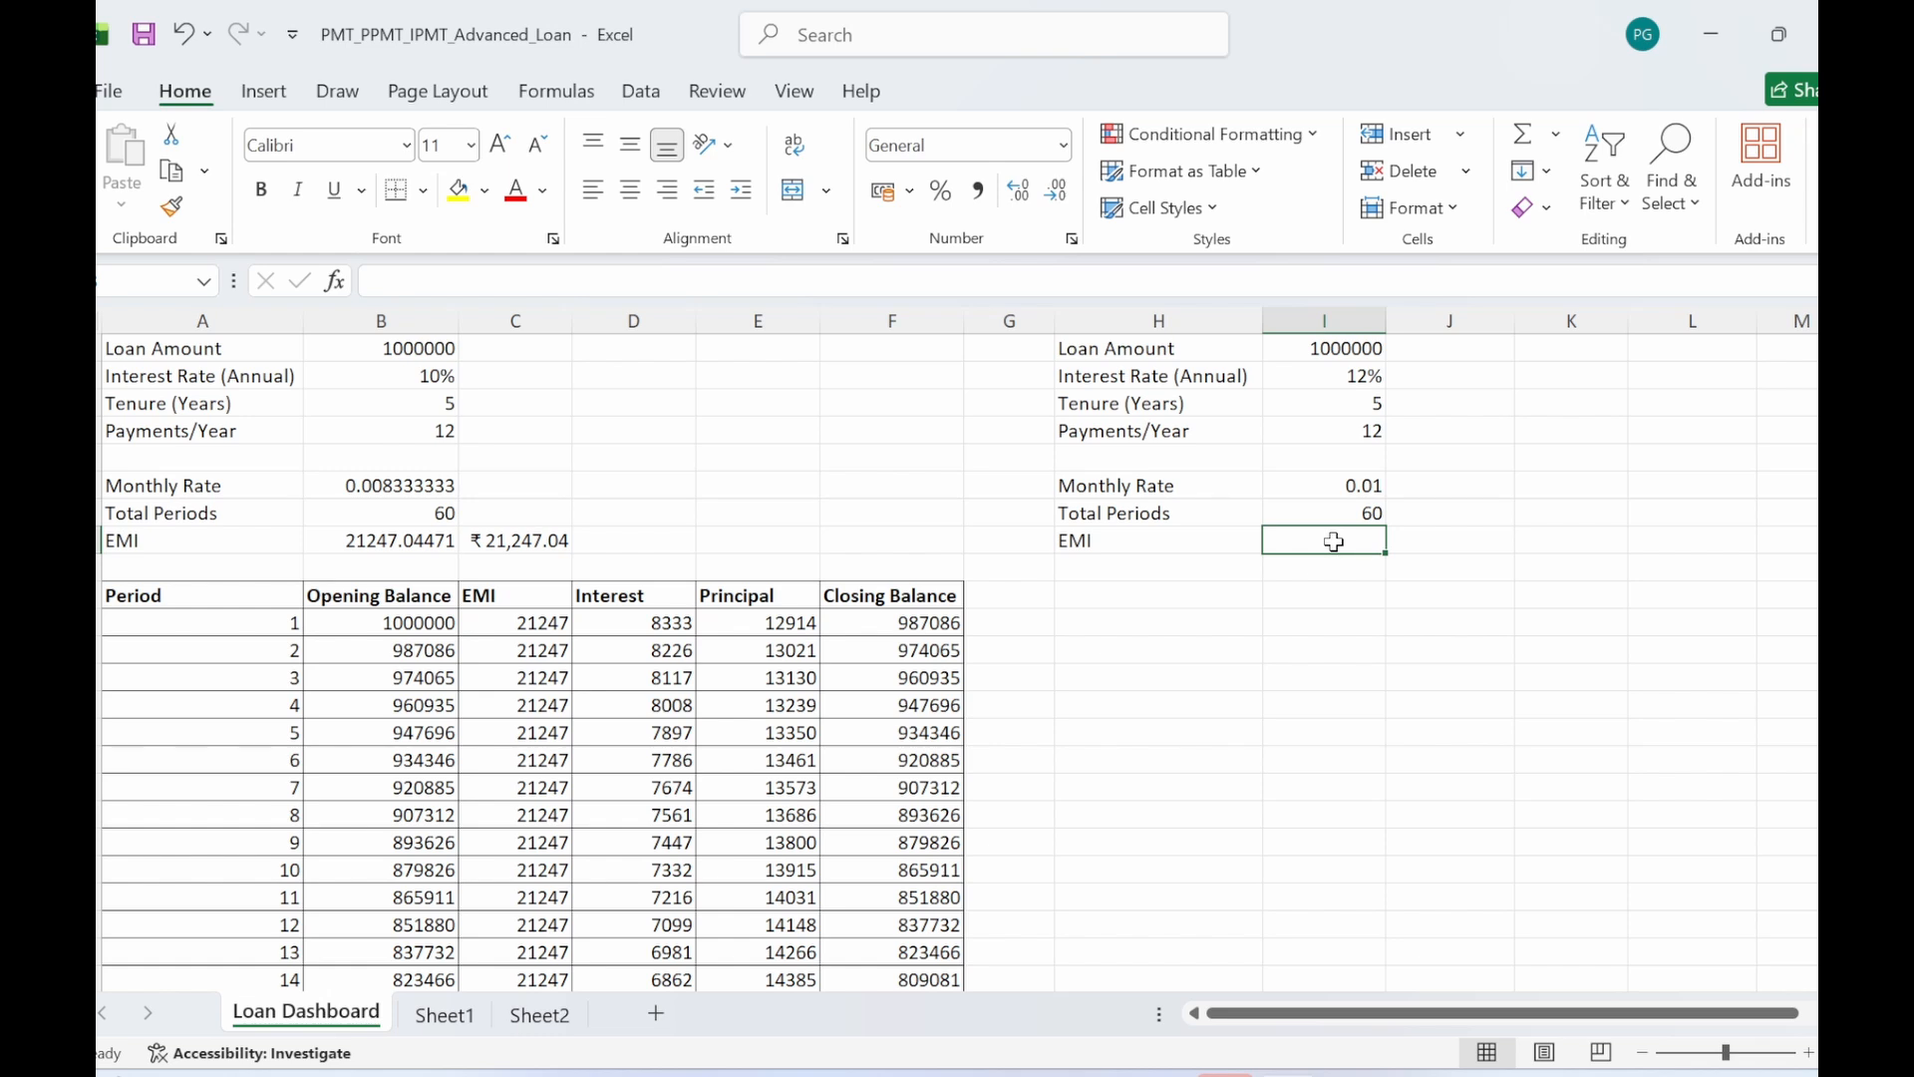
{"action": "type", "text": "=pmt"}
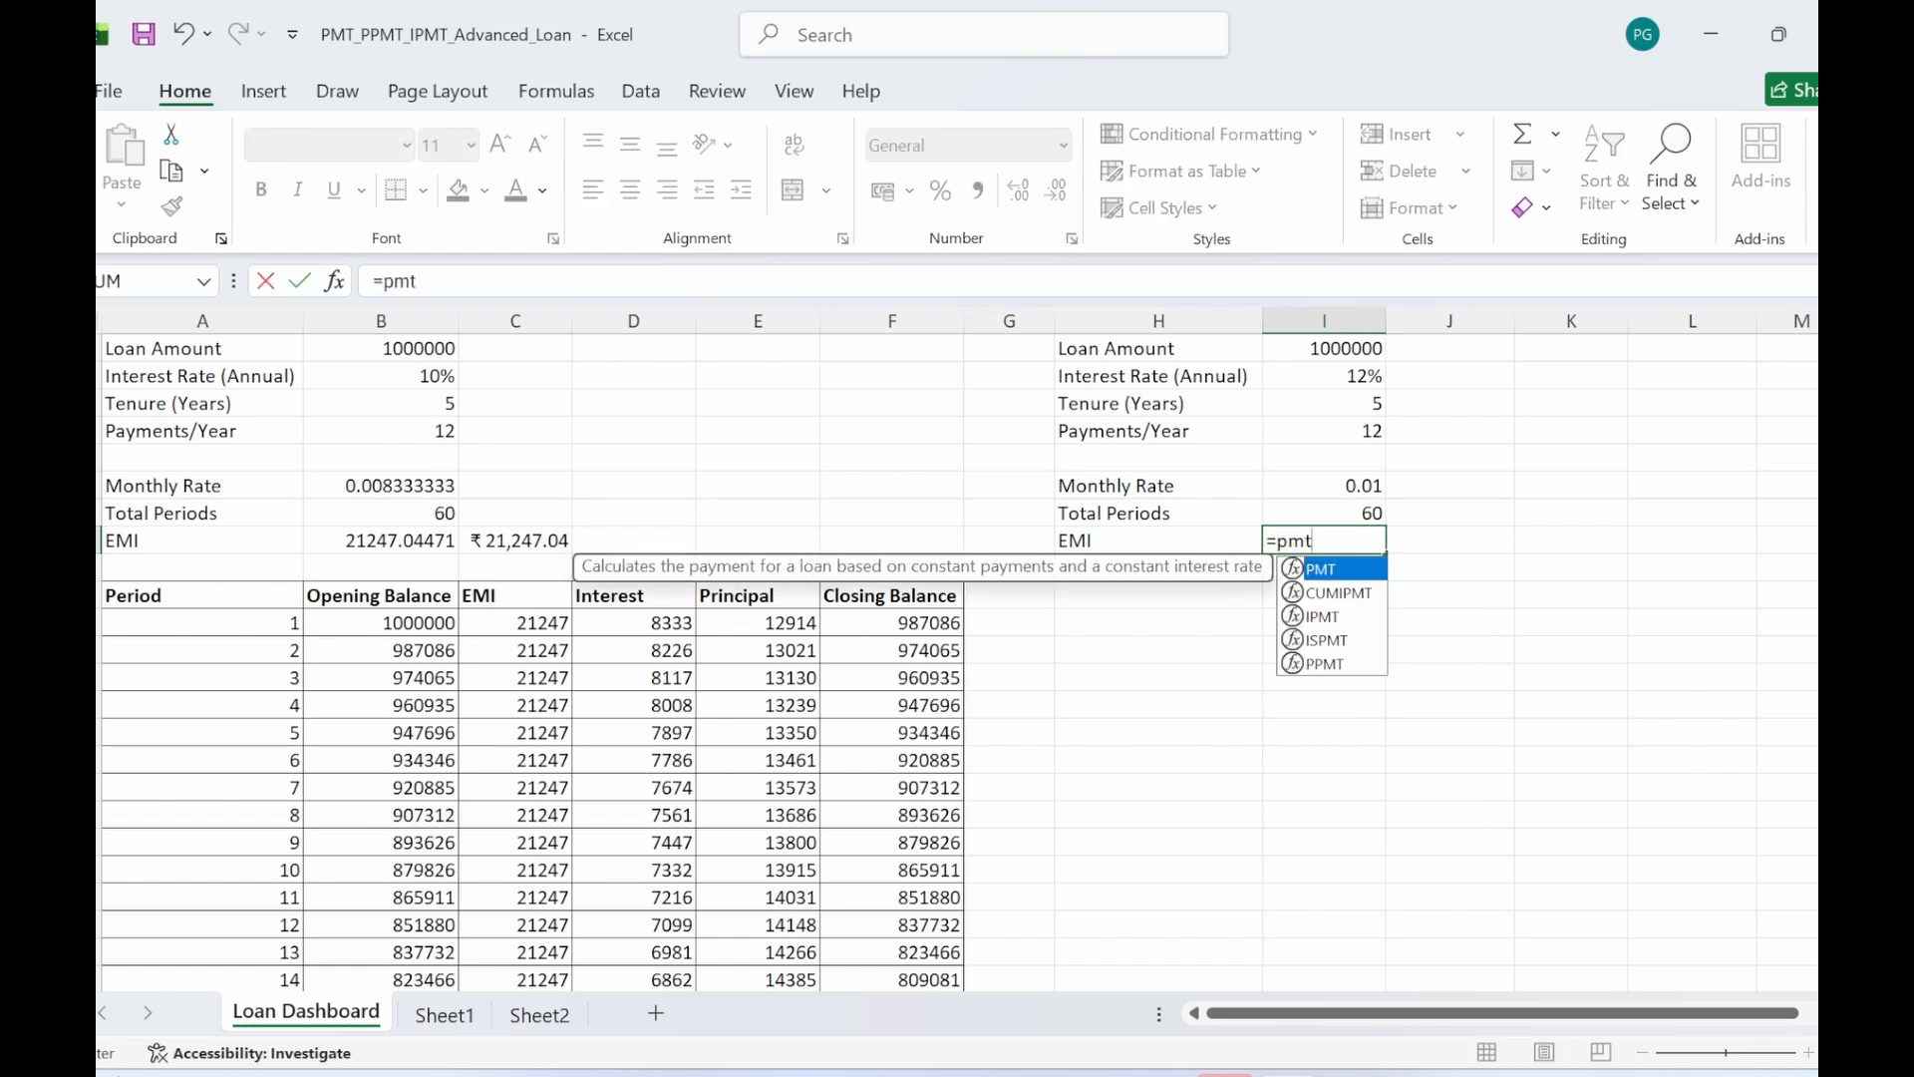
{"action": "key", "text": "Tab"}
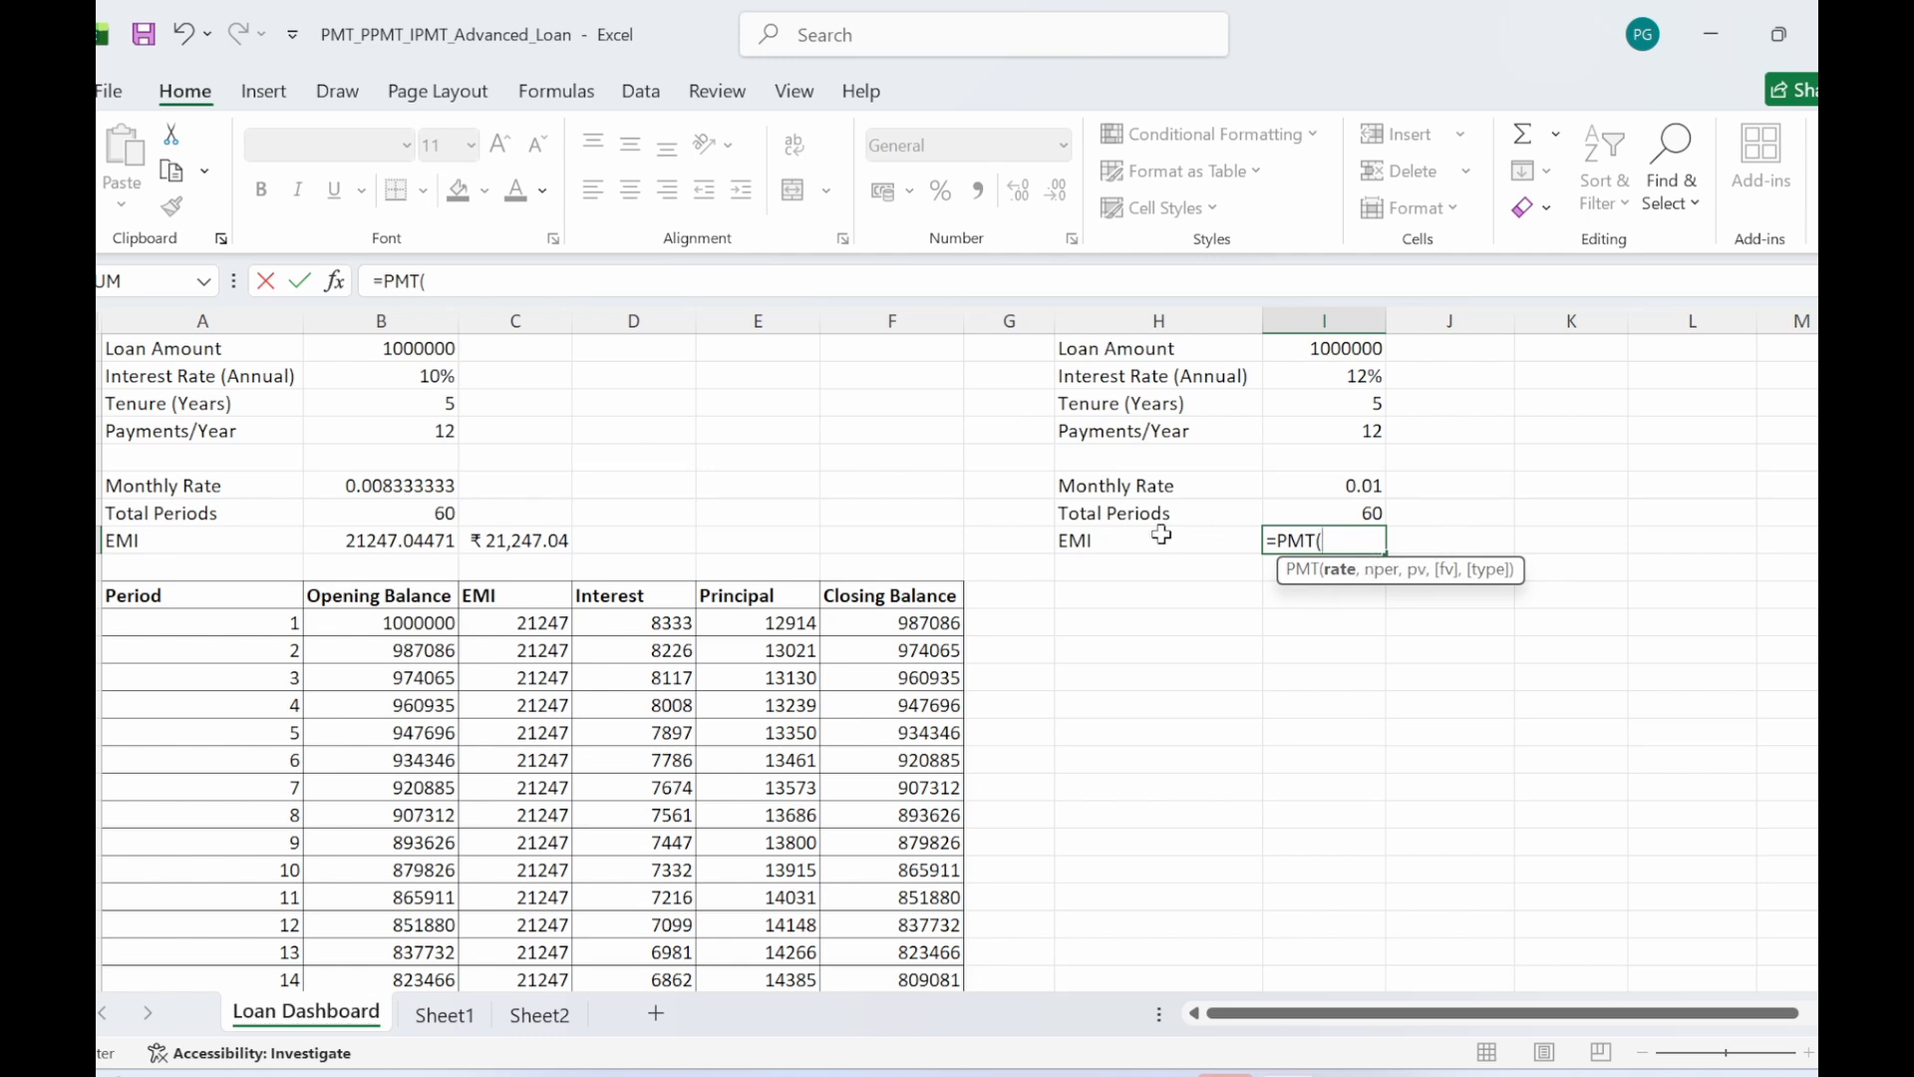
{"action": "left_click", "coordinate": [1340, 486]}
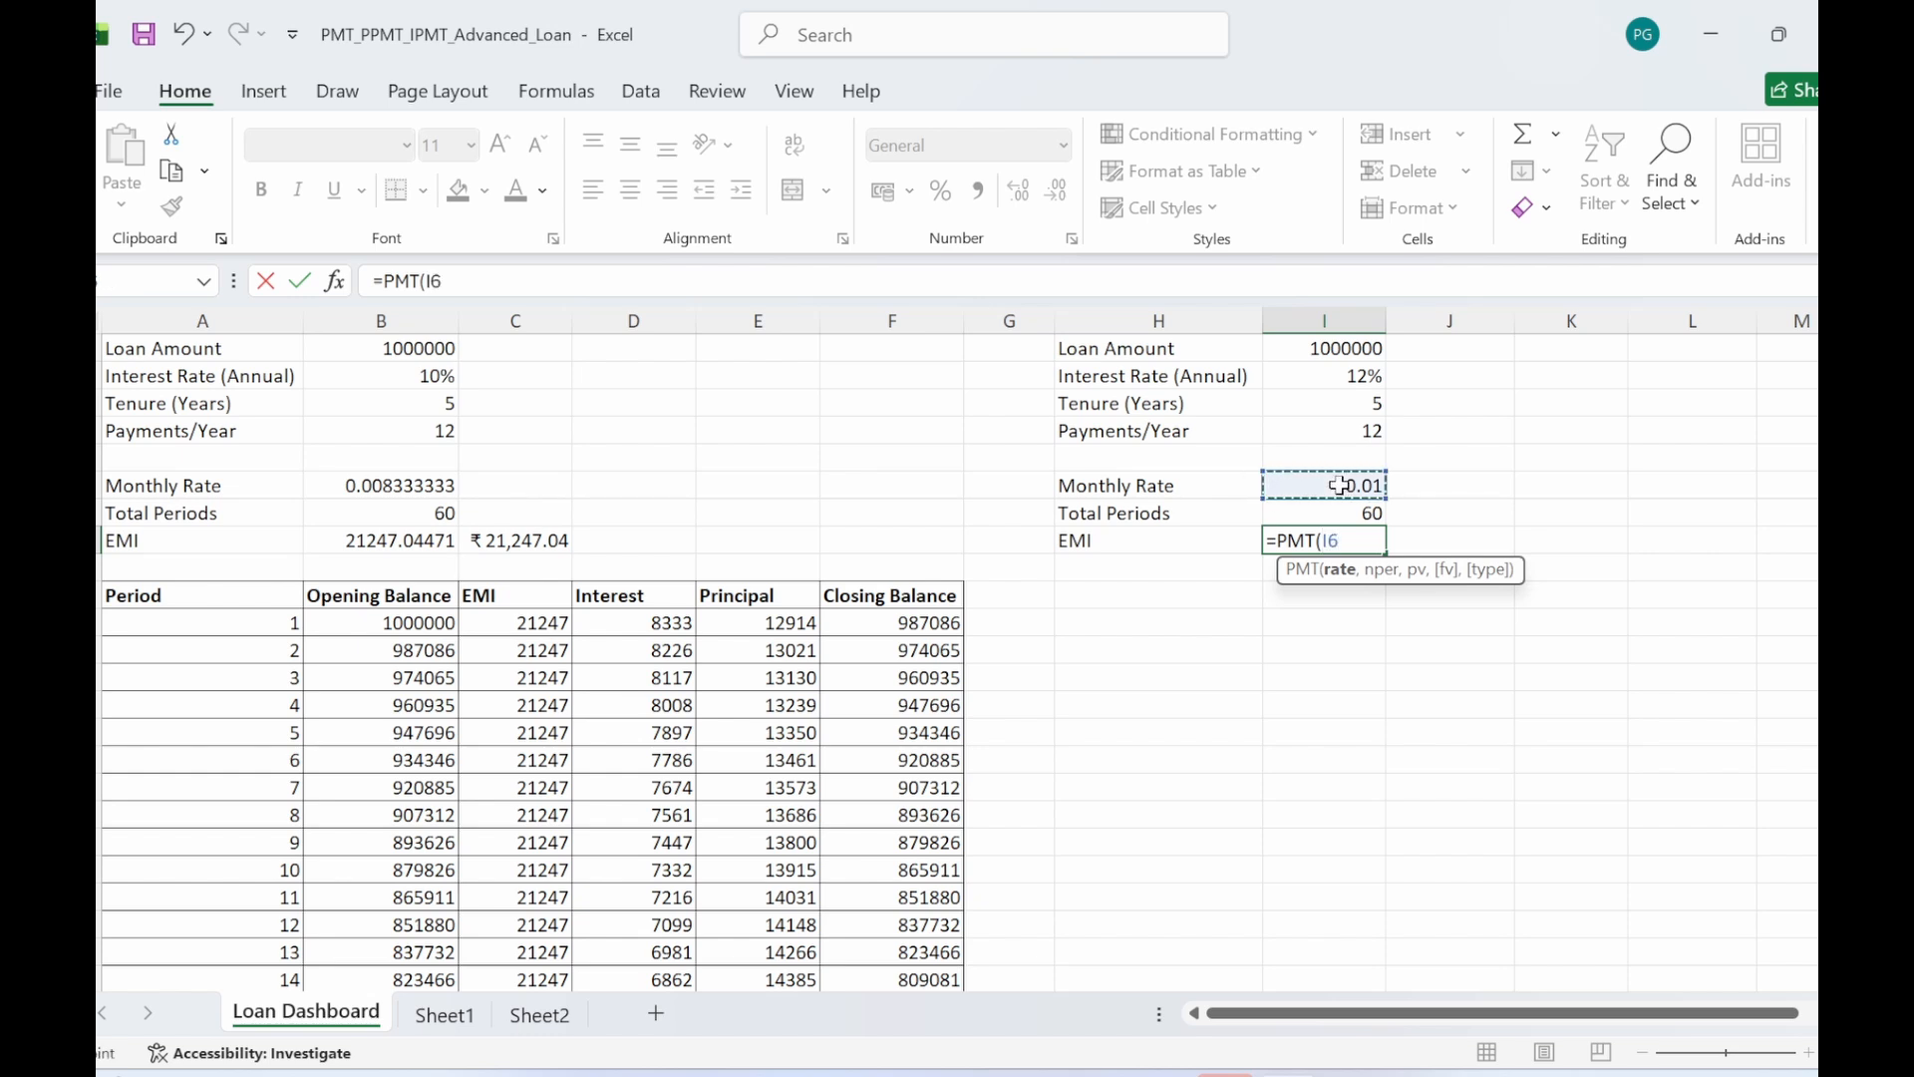
{"action": "type", "text": ","}
{"action": "left_click", "coordinate": [1344, 515]}
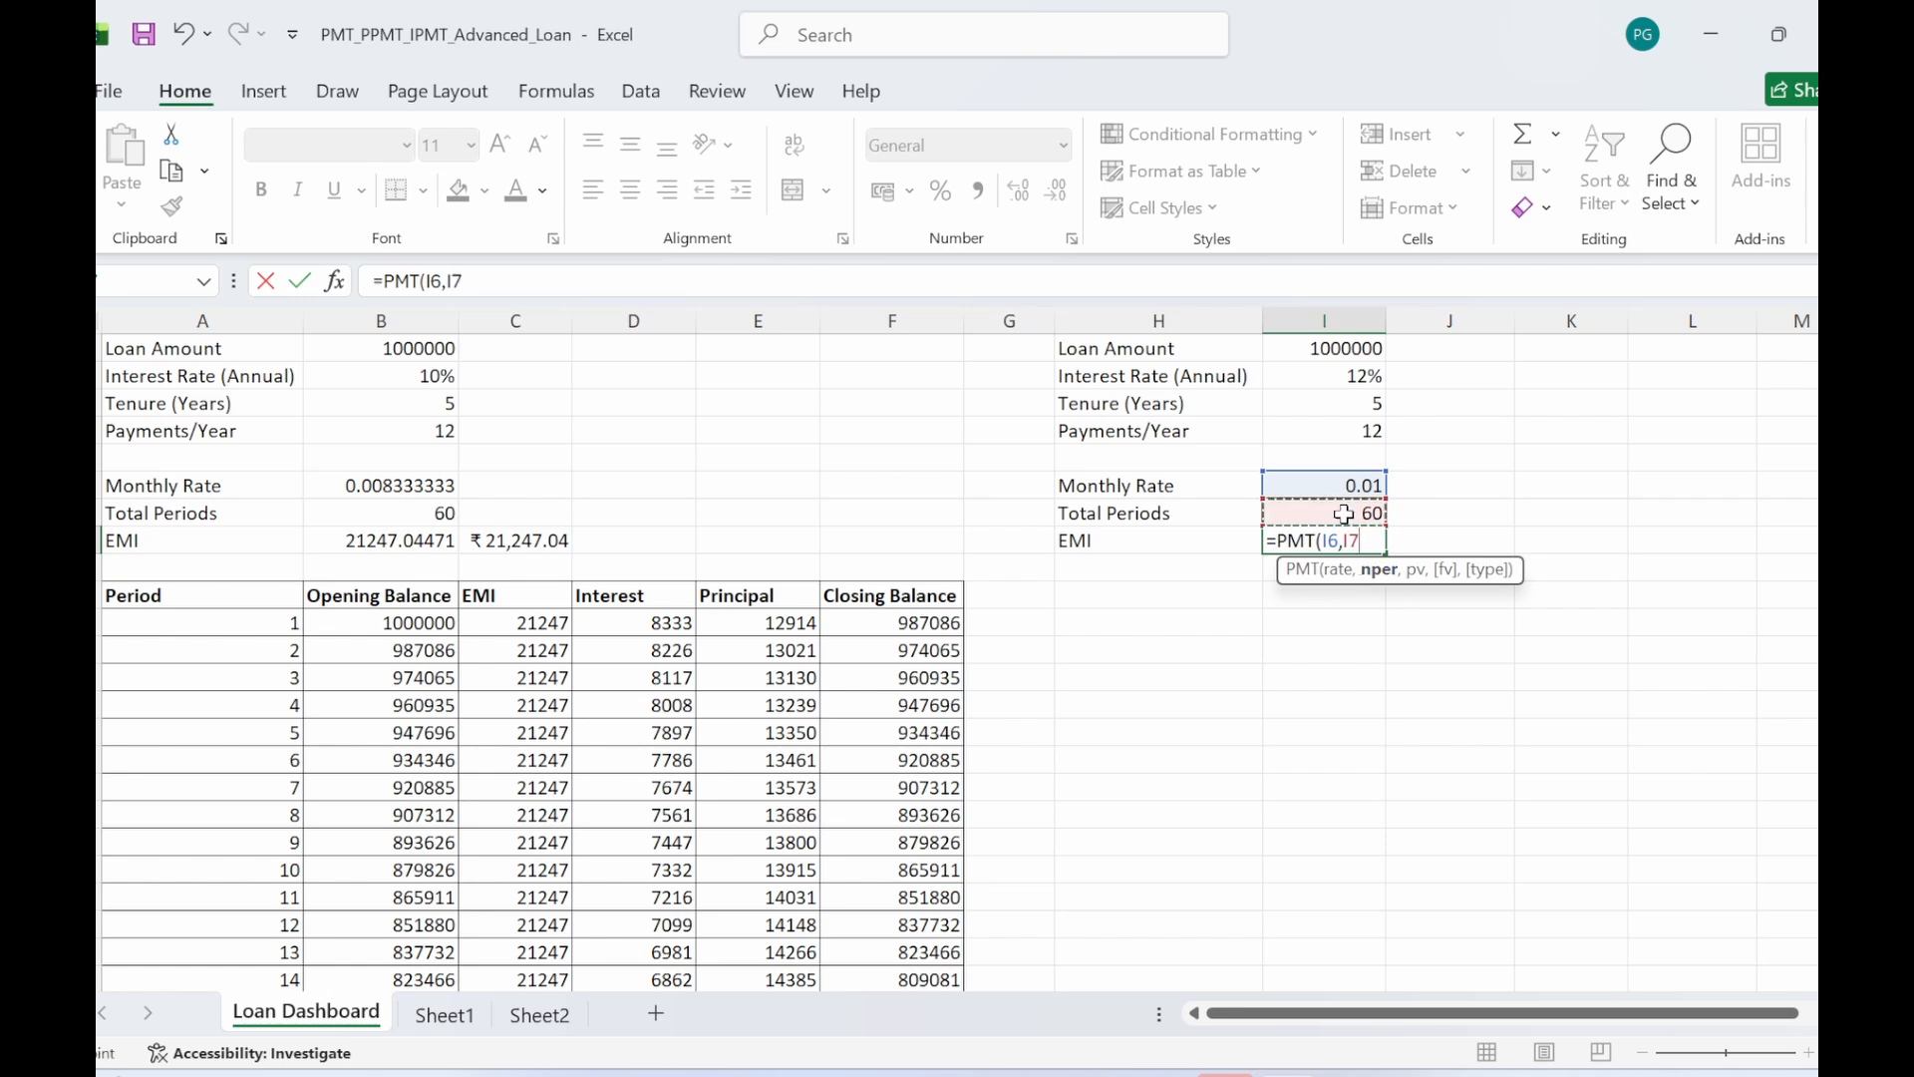
{"action": "type", "text": ","}
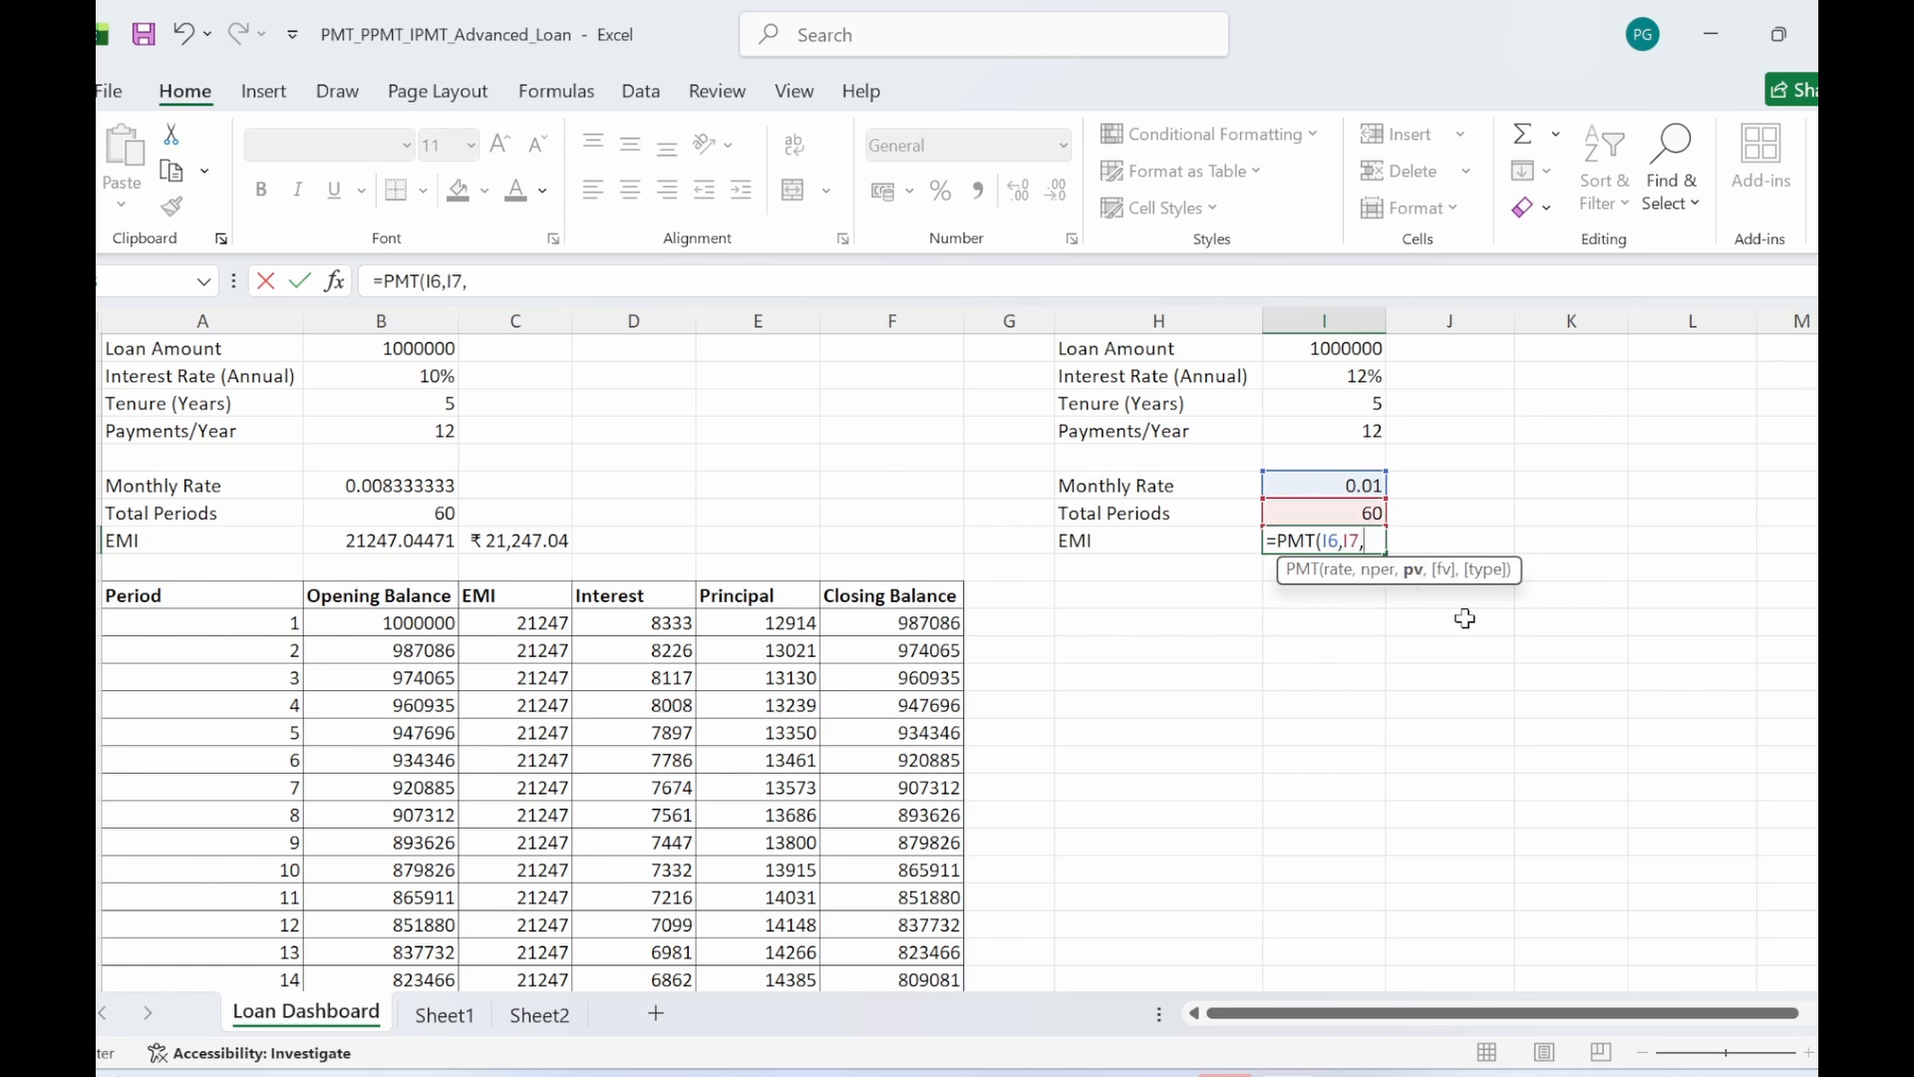
{"action": "left_click", "coordinate": [1324, 349]}
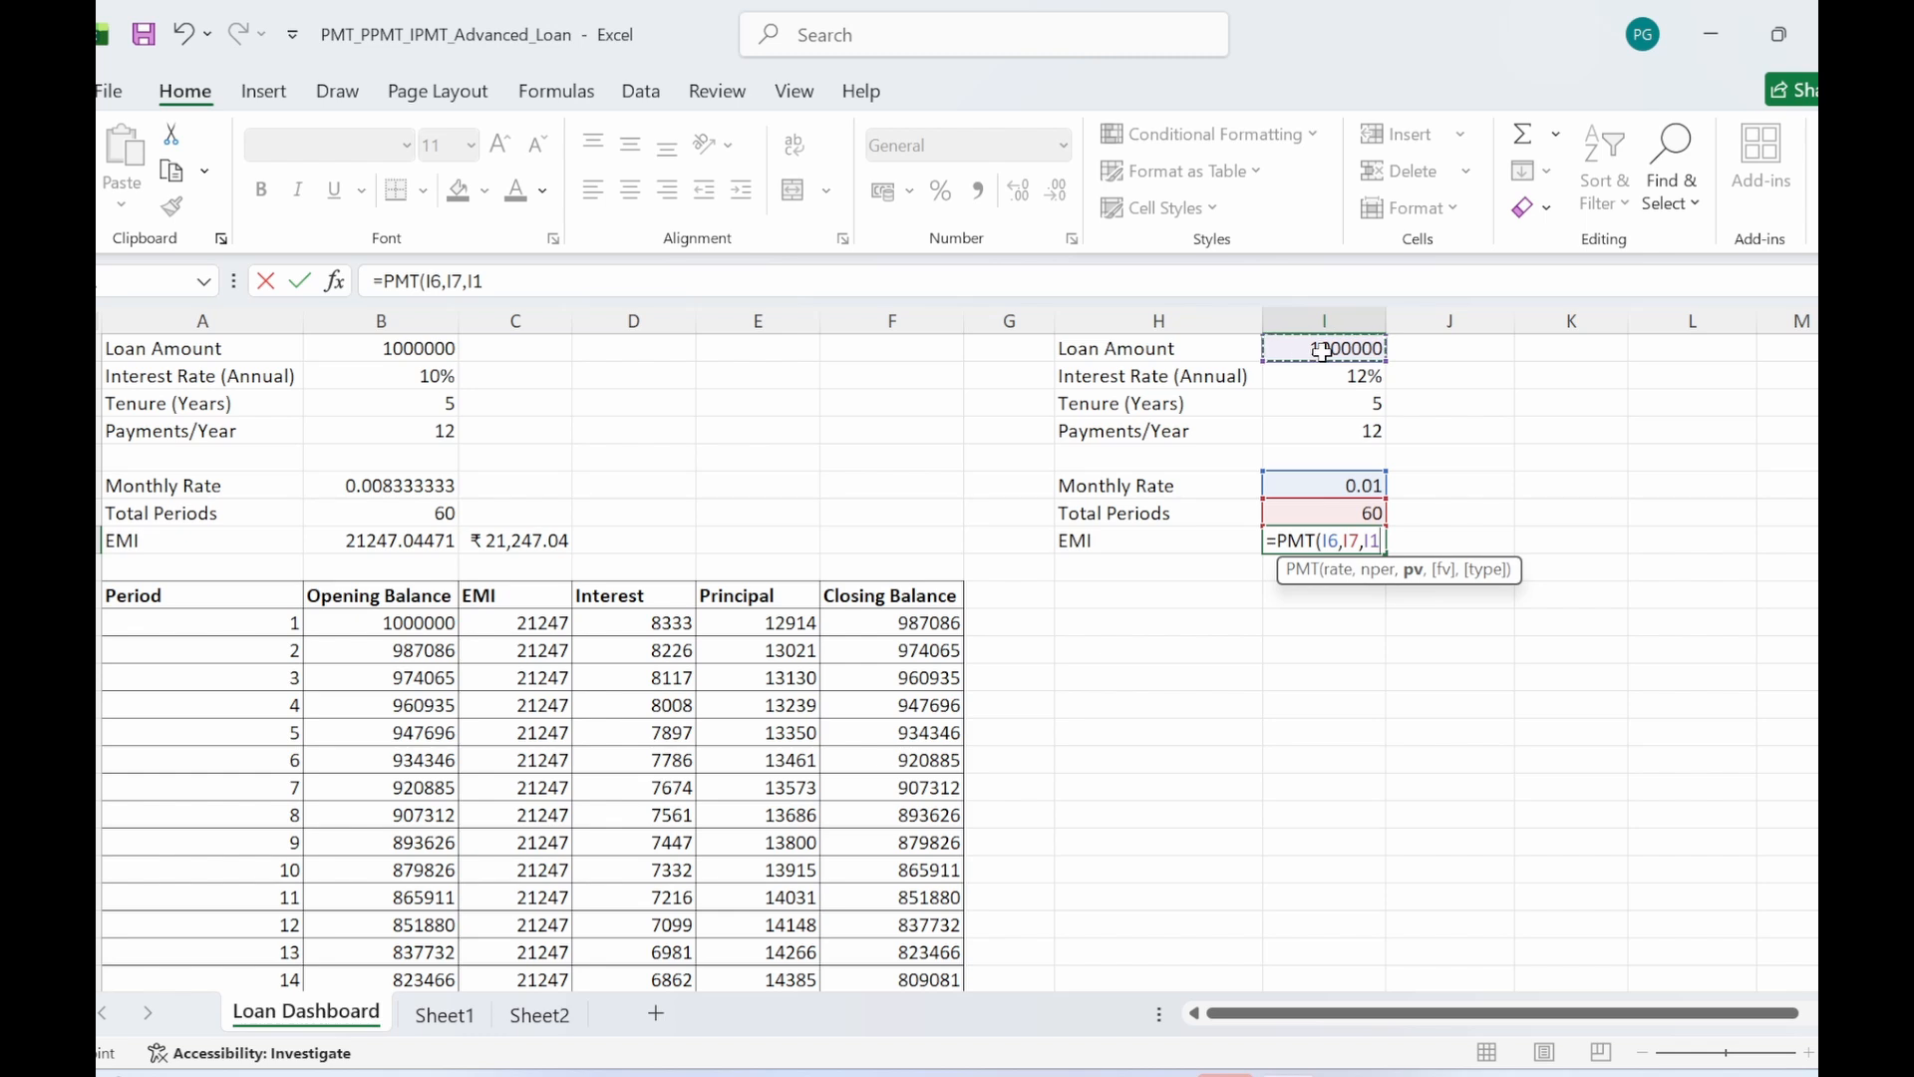
{"action": "key", "text": "Return"}
{"action": "left_click", "coordinate": [1346, 643]}
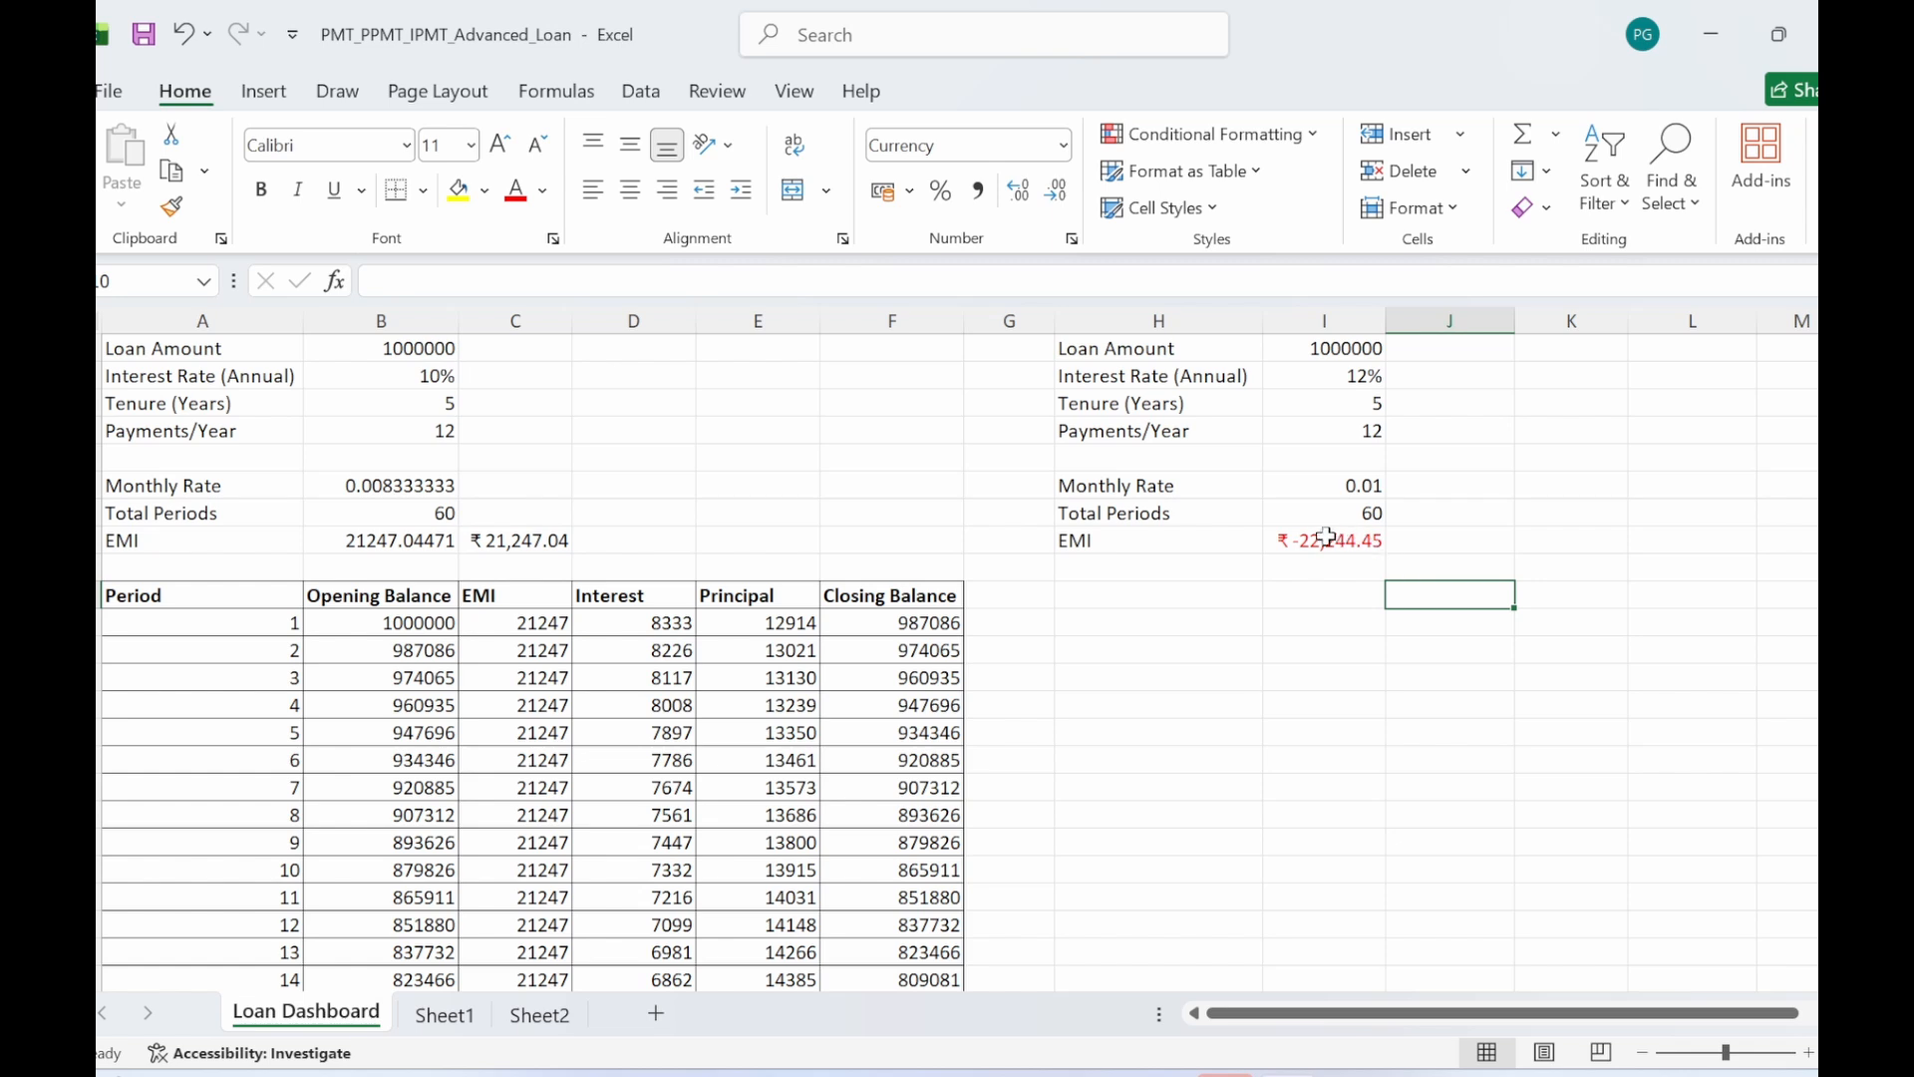
- Put a minus sign before PMT in the I8 formula so it reads =-PMT(I6,I7,I1)
{"action": "left_click", "coordinate": [1318, 544]}
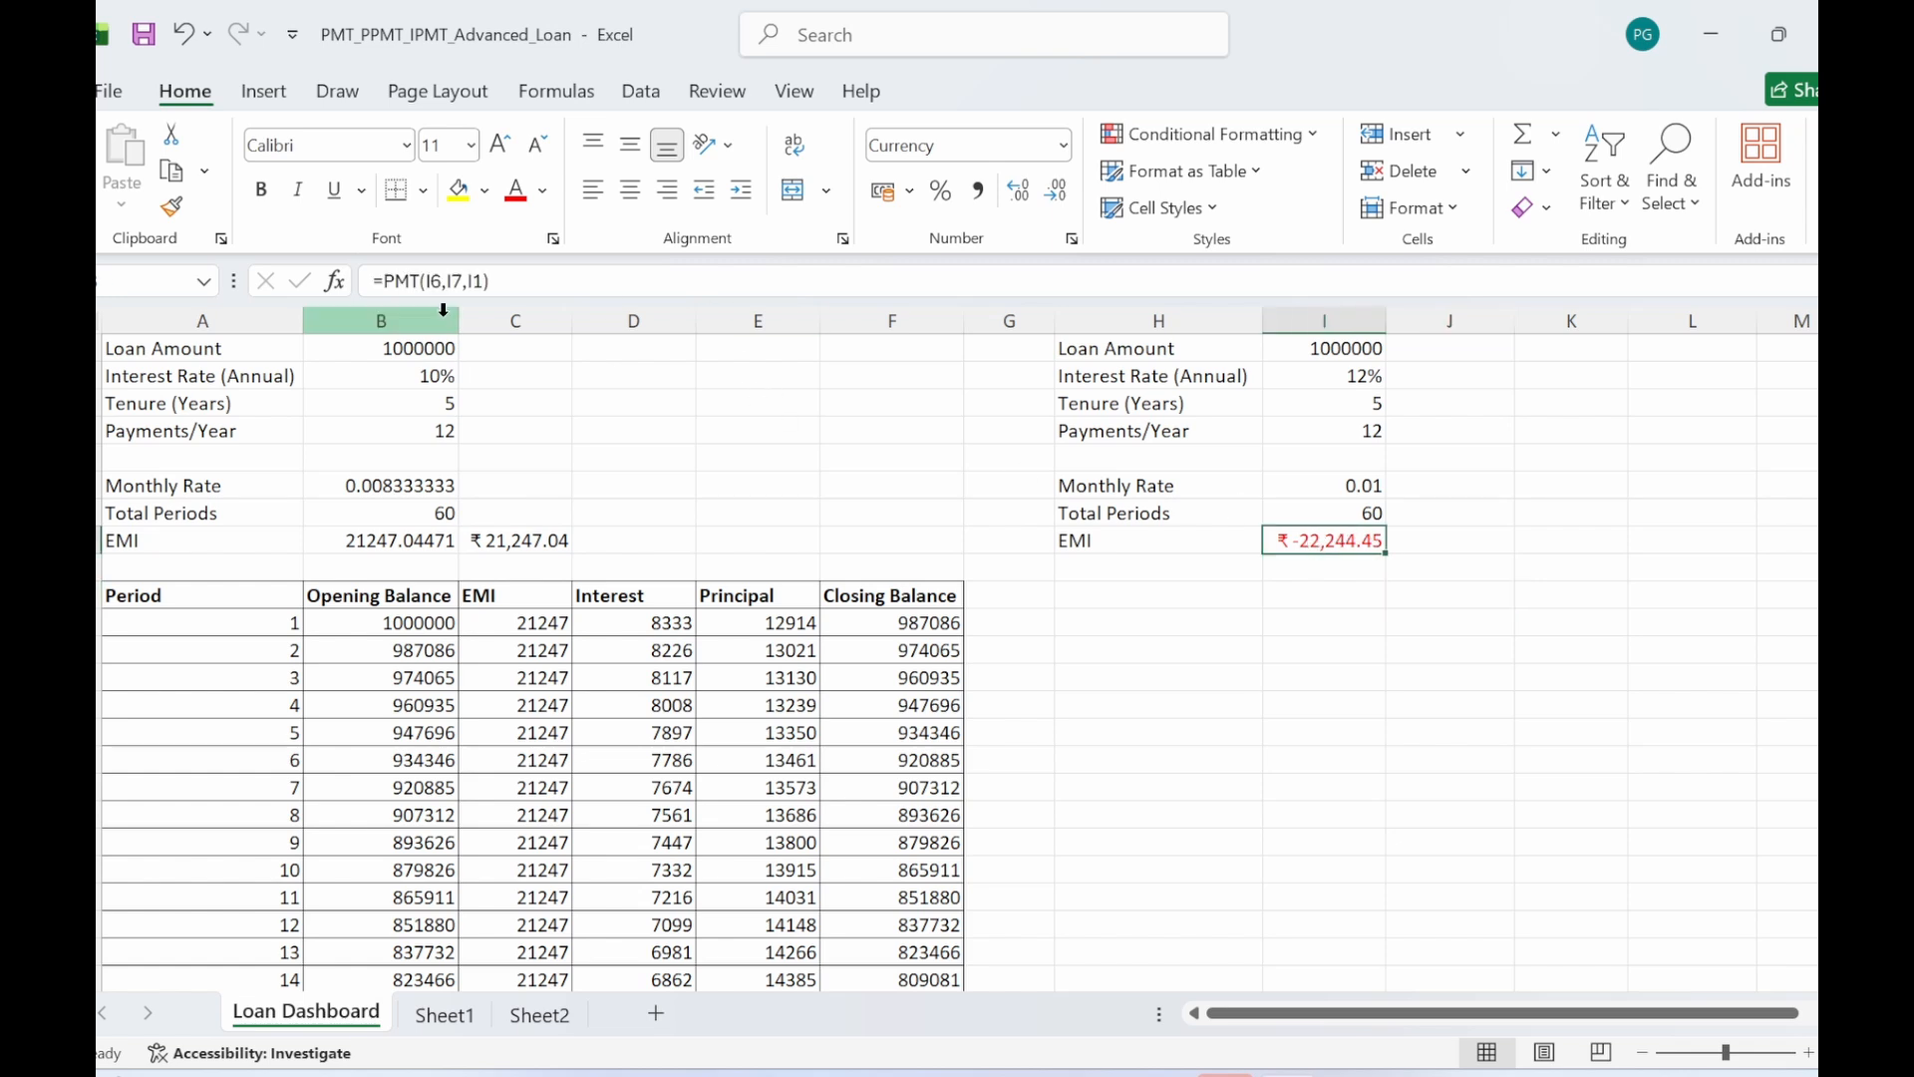
{"action": "left_click", "coordinate": [382, 281]}
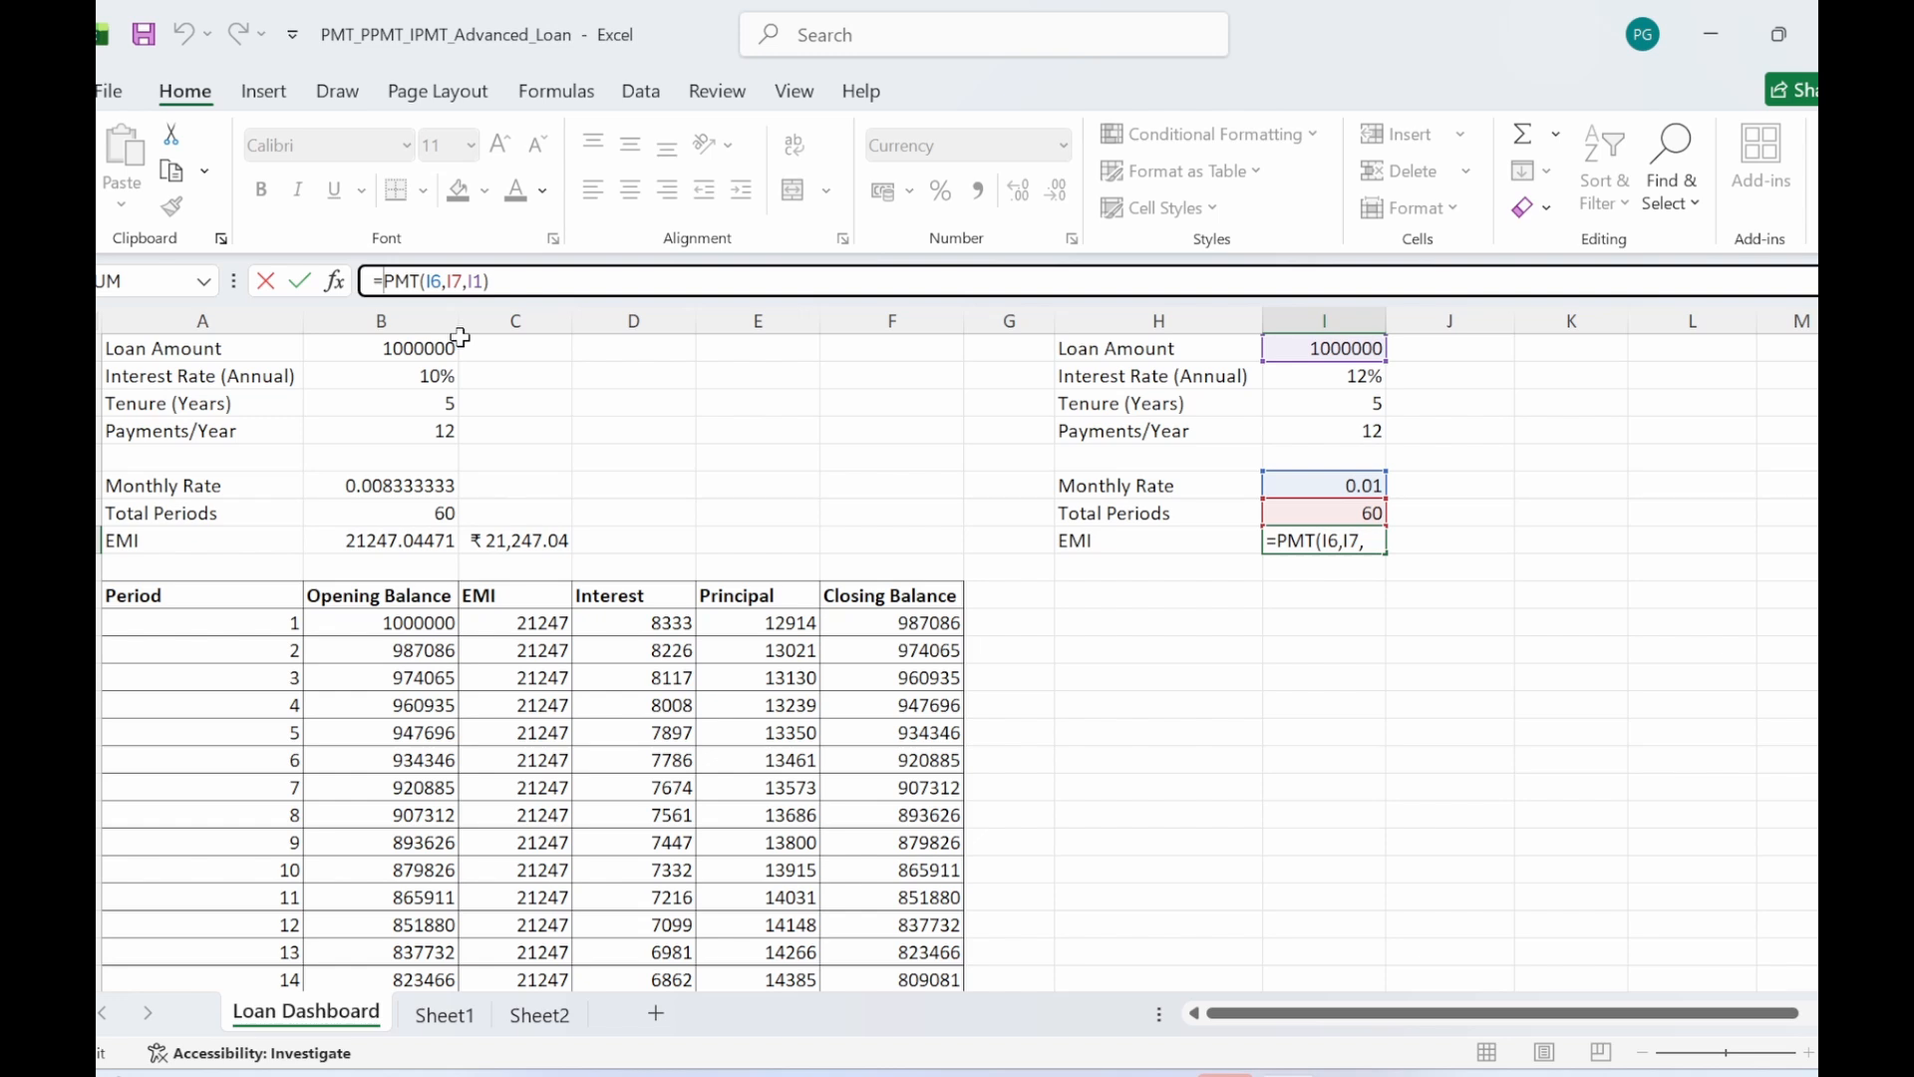
{"action": "key", "text": "Return"}
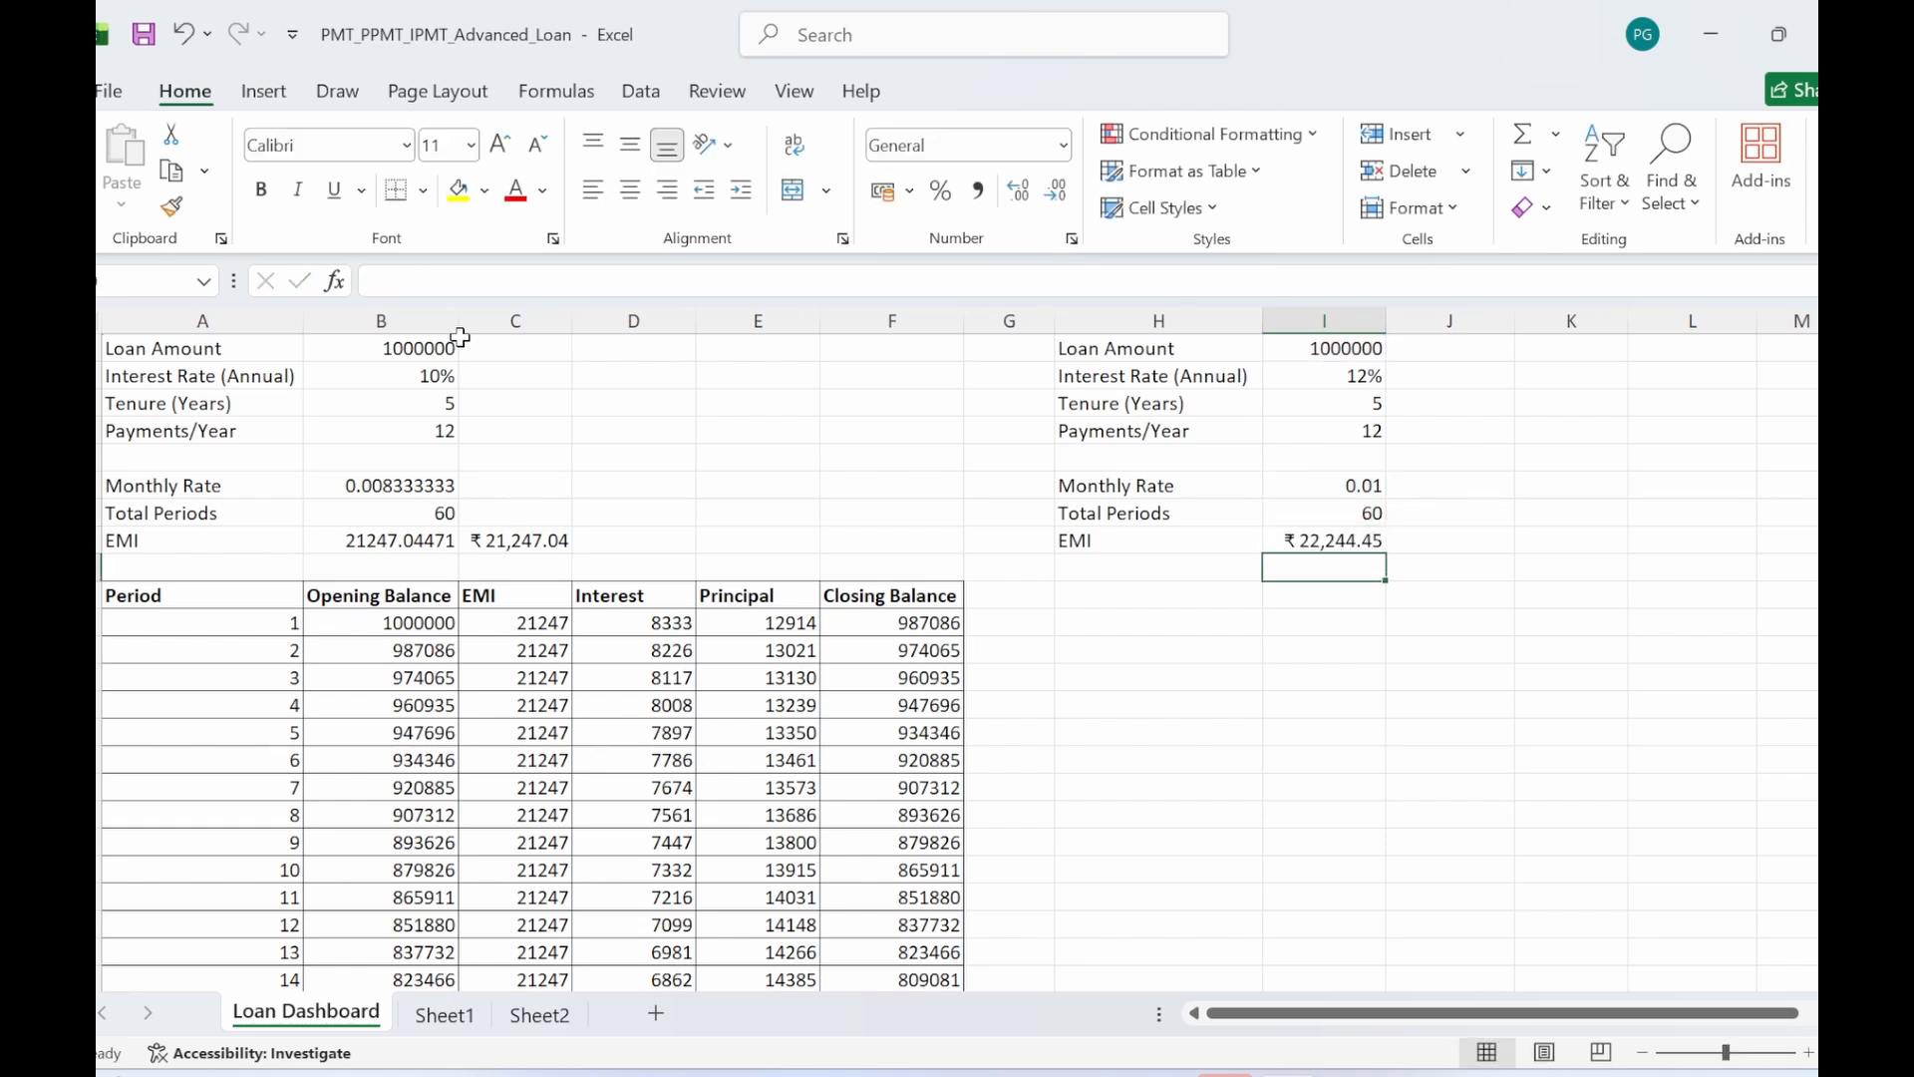
{"action": "left_click", "coordinate": [1348, 604]}
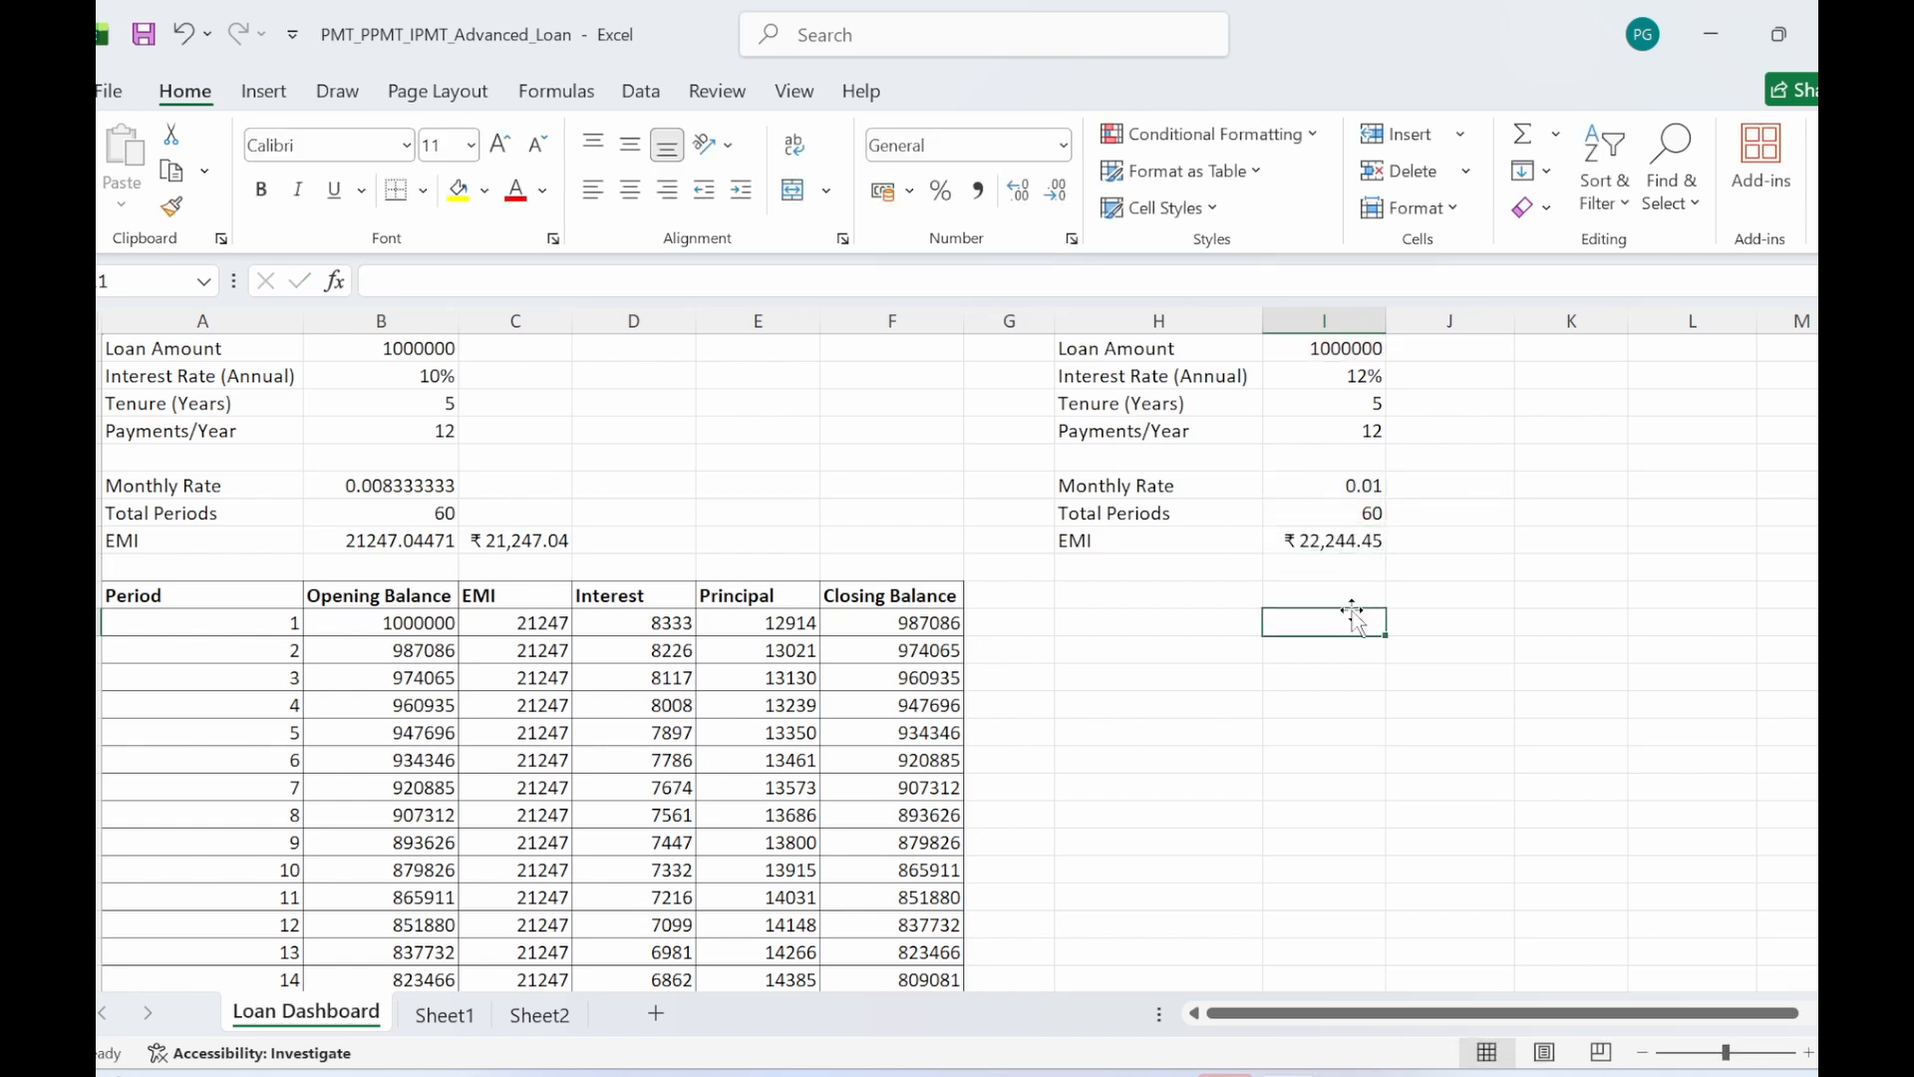
{"action": "left_click", "coordinate": [1318, 538]}
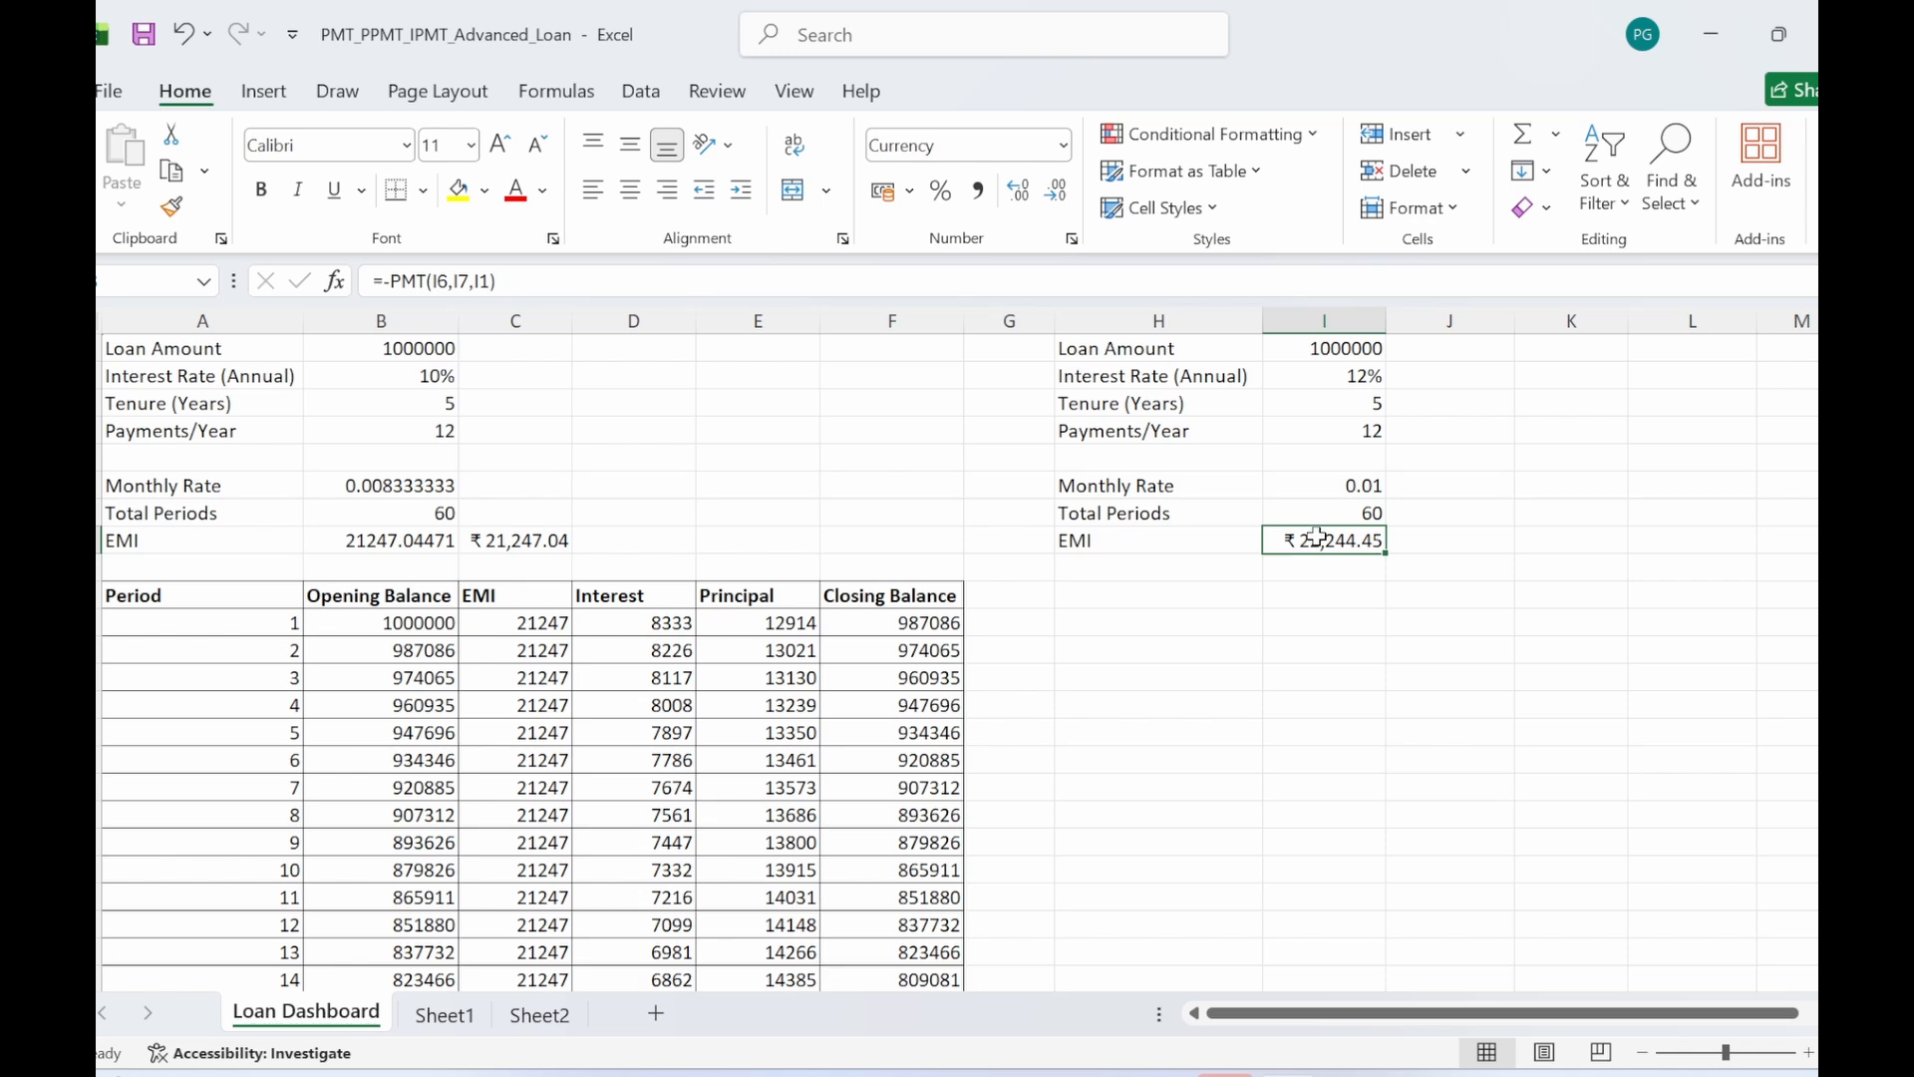
{"action": "left_click", "coordinate": [1337, 660]}
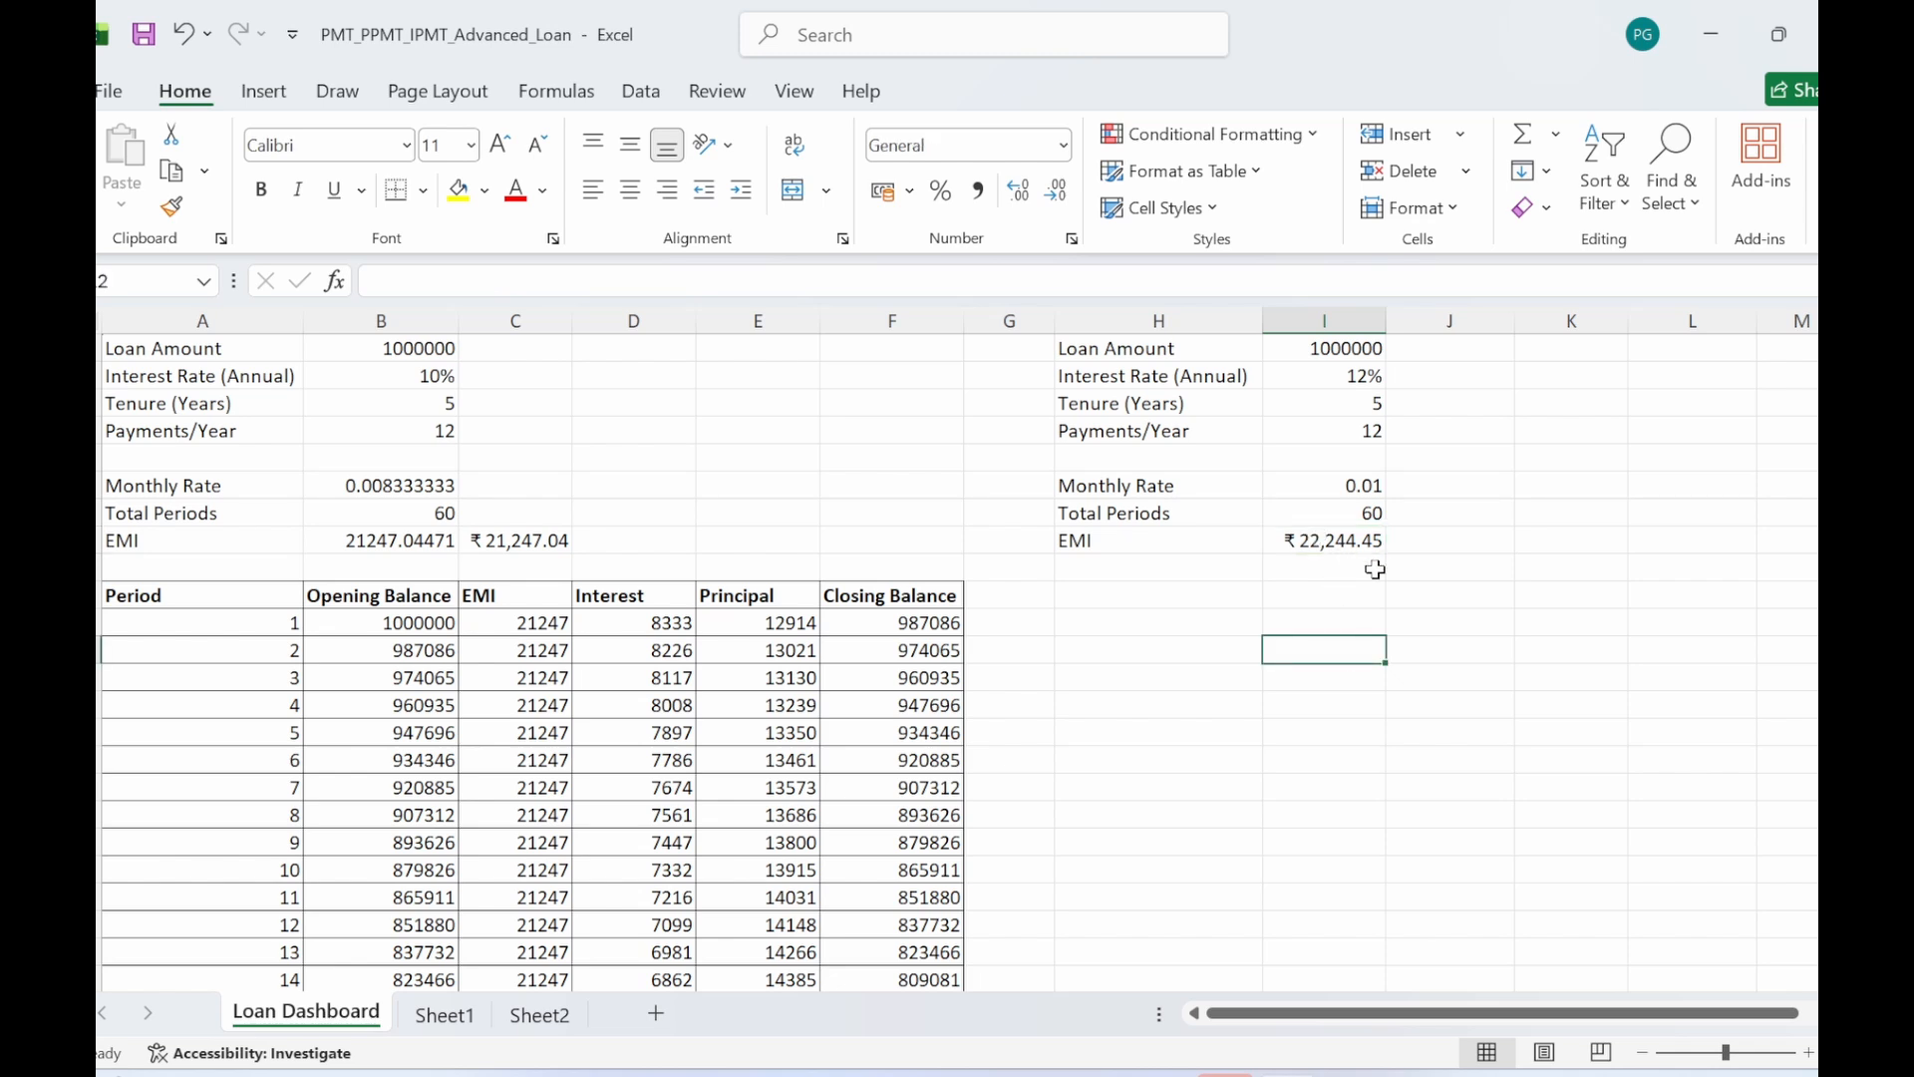
{"action": "left_click", "coordinate": [1358, 590]}
{"action": "left_click", "coordinate": [1228, 615]}
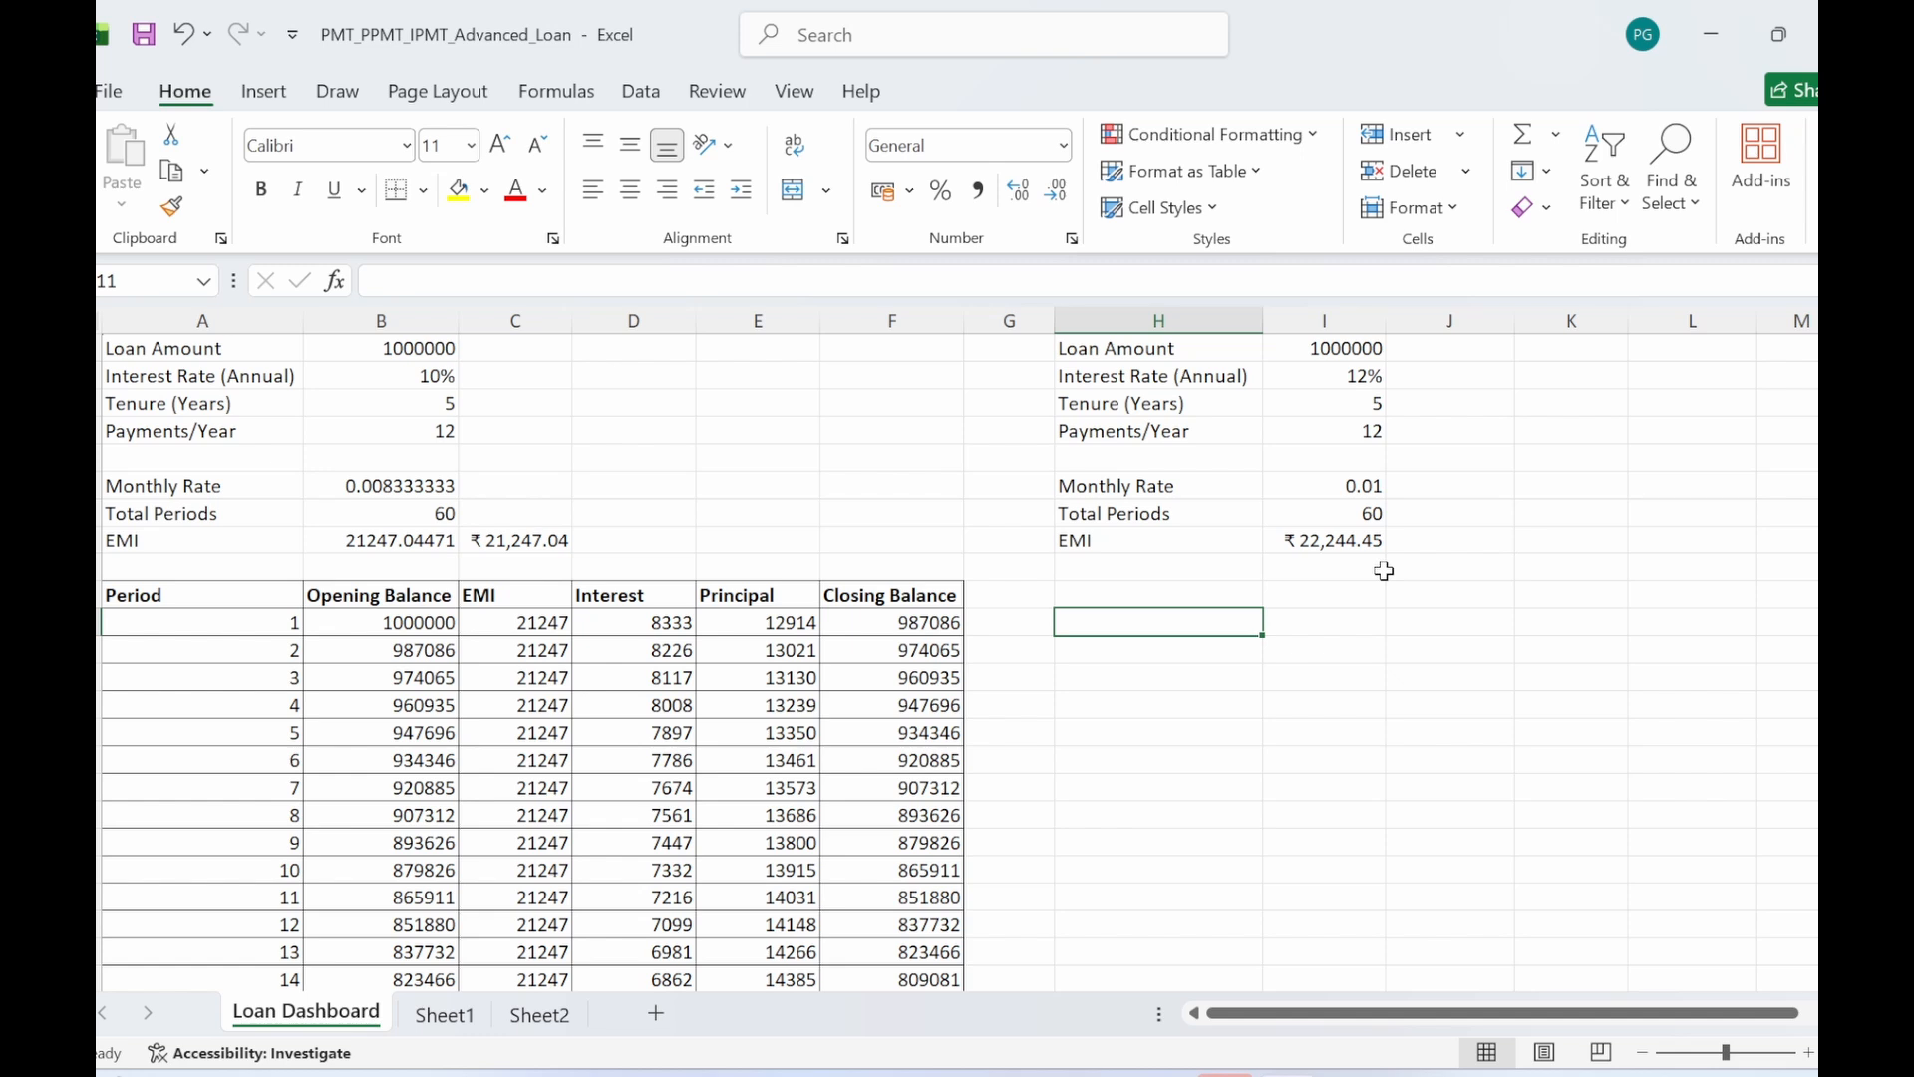
{"action": "left_click", "coordinate": [1331, 731]}
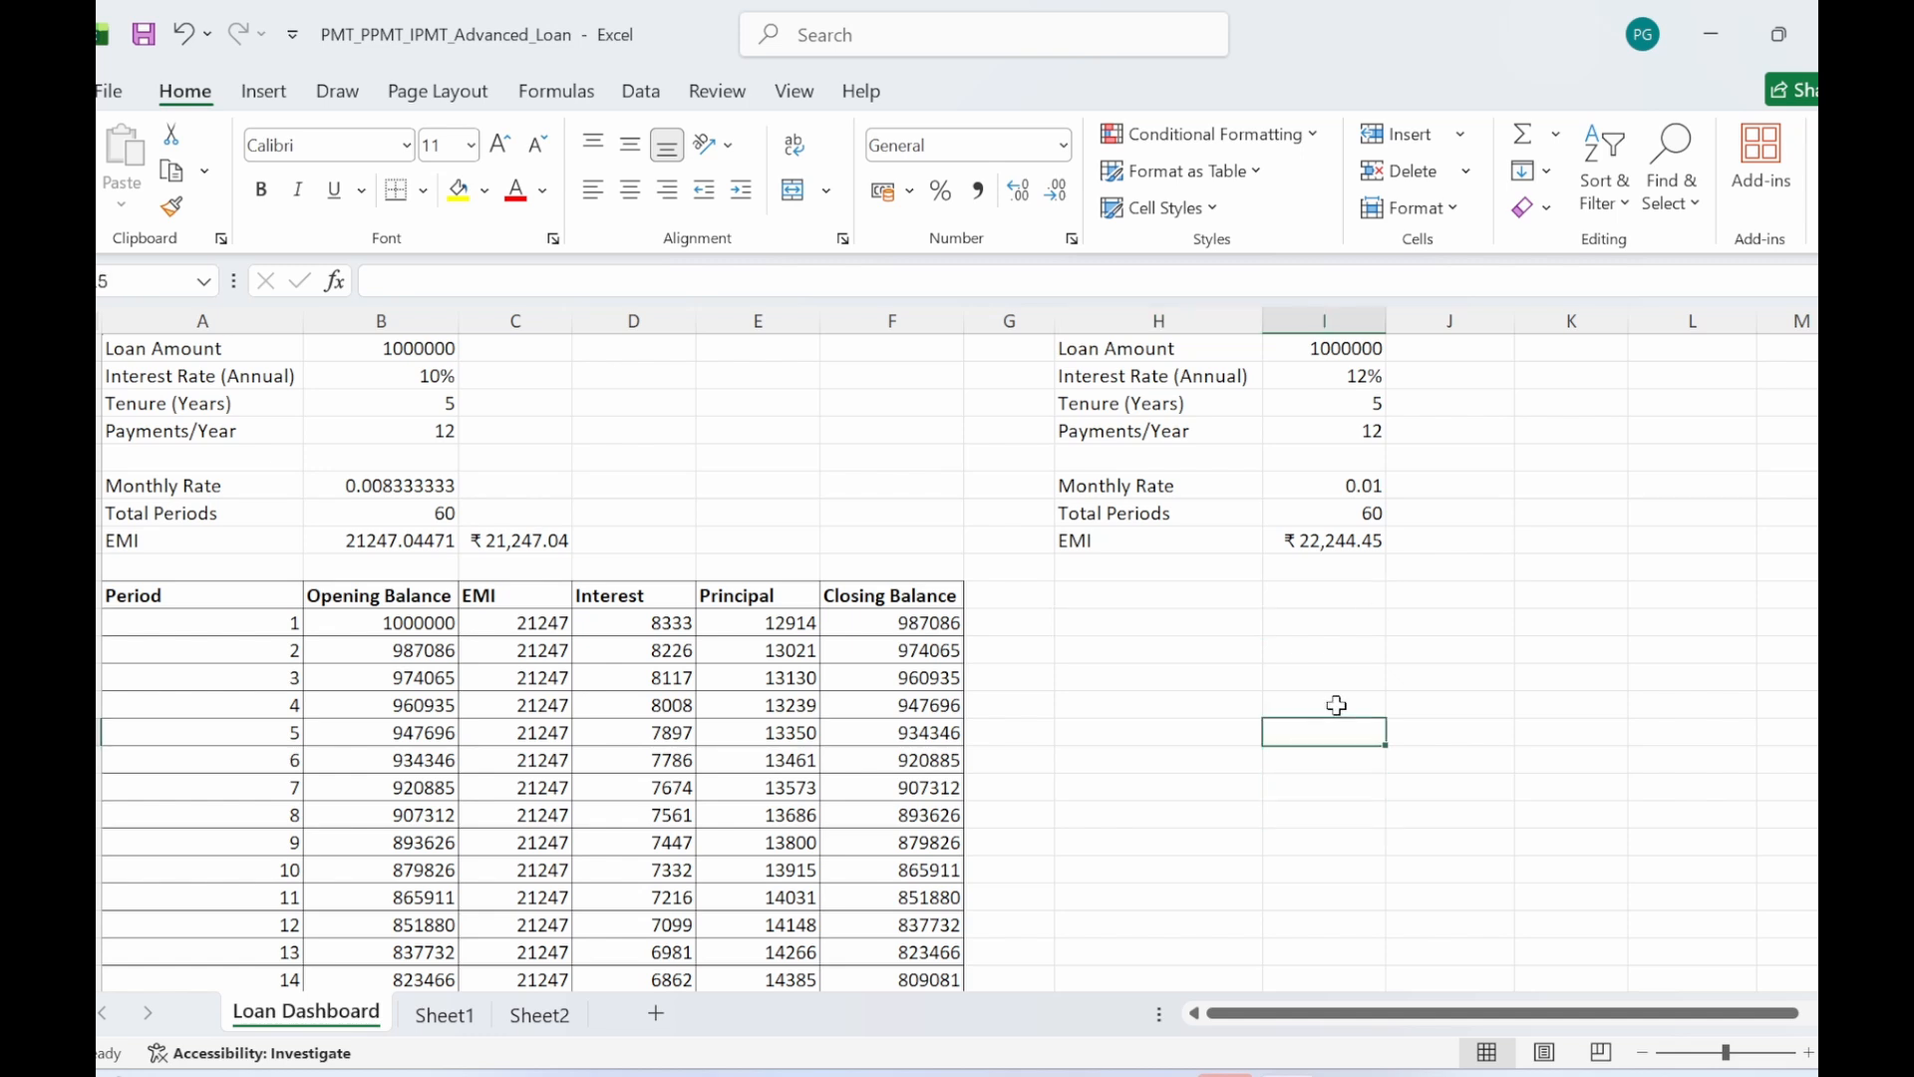
{"action": "scroll", "coordinate": [1751, 439], "scroll_direction": "down", "scroll_amount": 10}
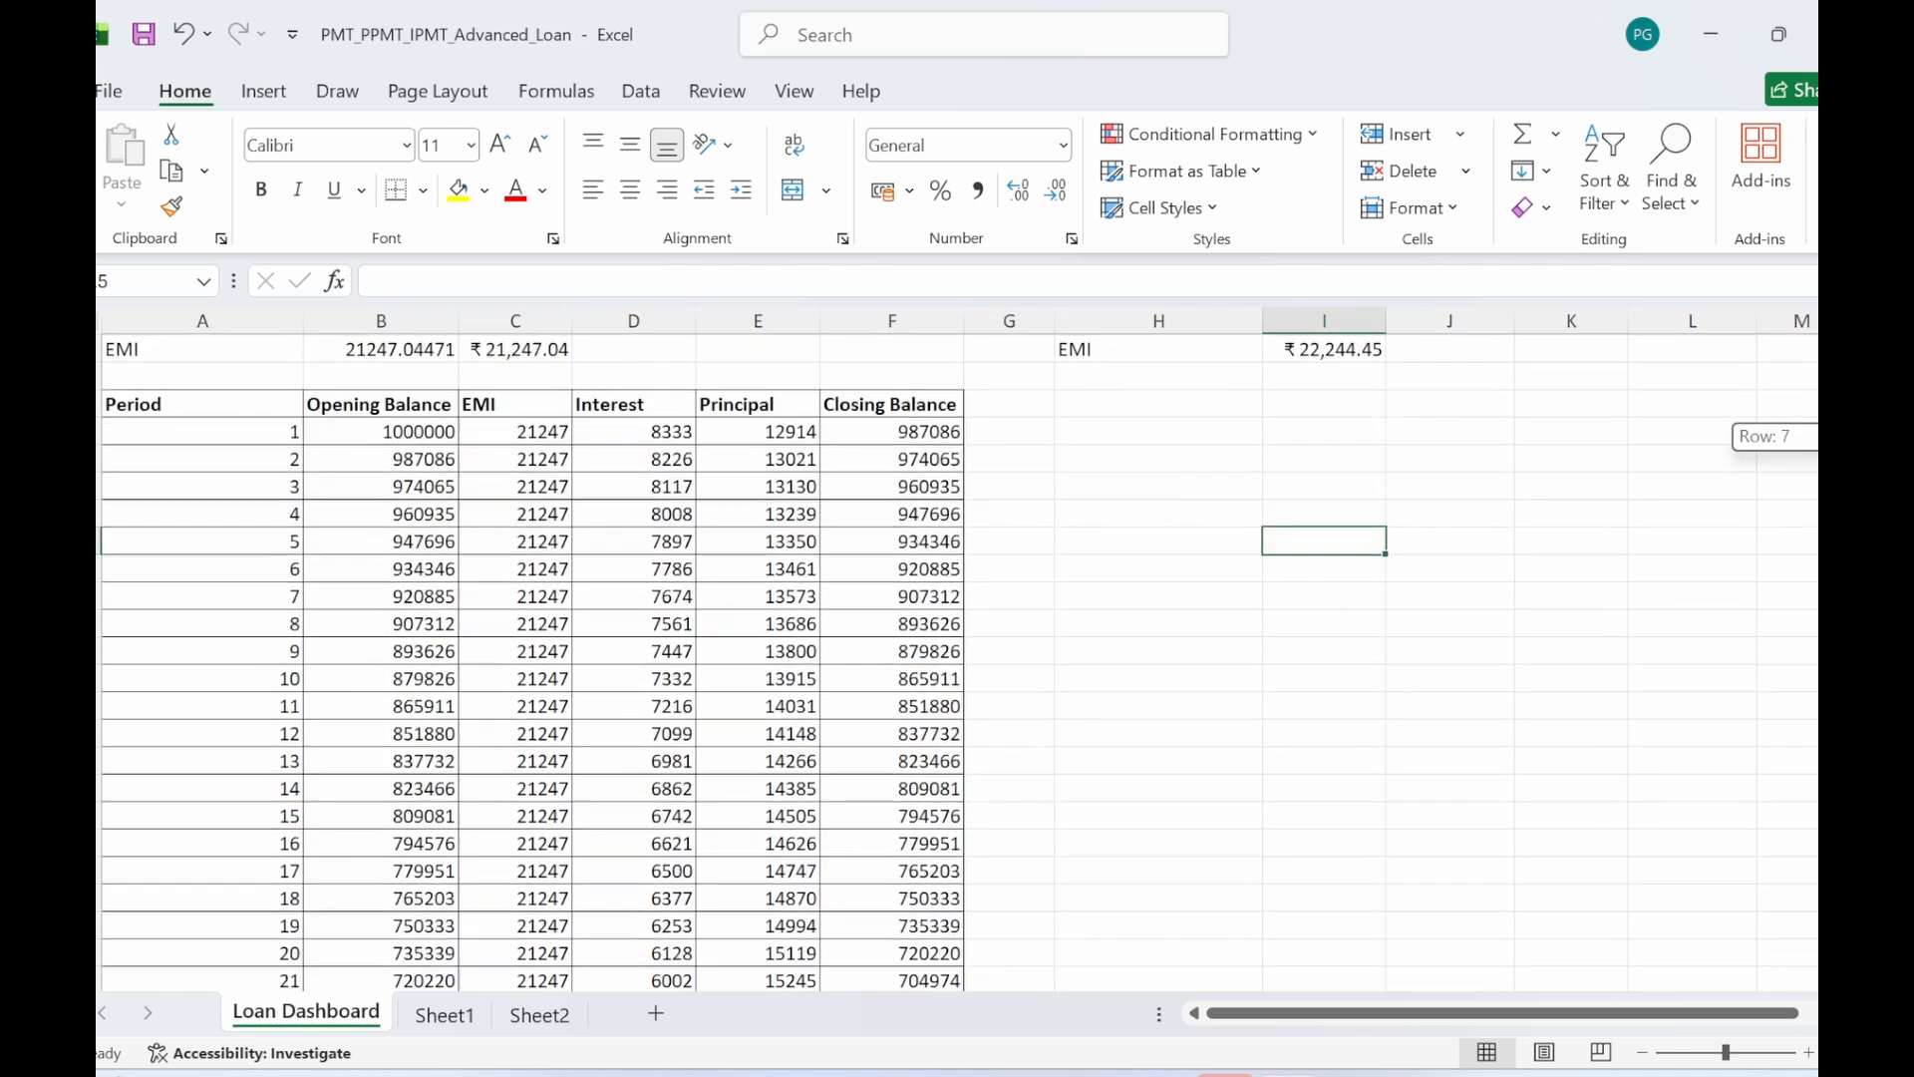
{"action": "scroll", "coordinate": [1752, 439], "scroll_direction": "up", "scroll_amount": 10}
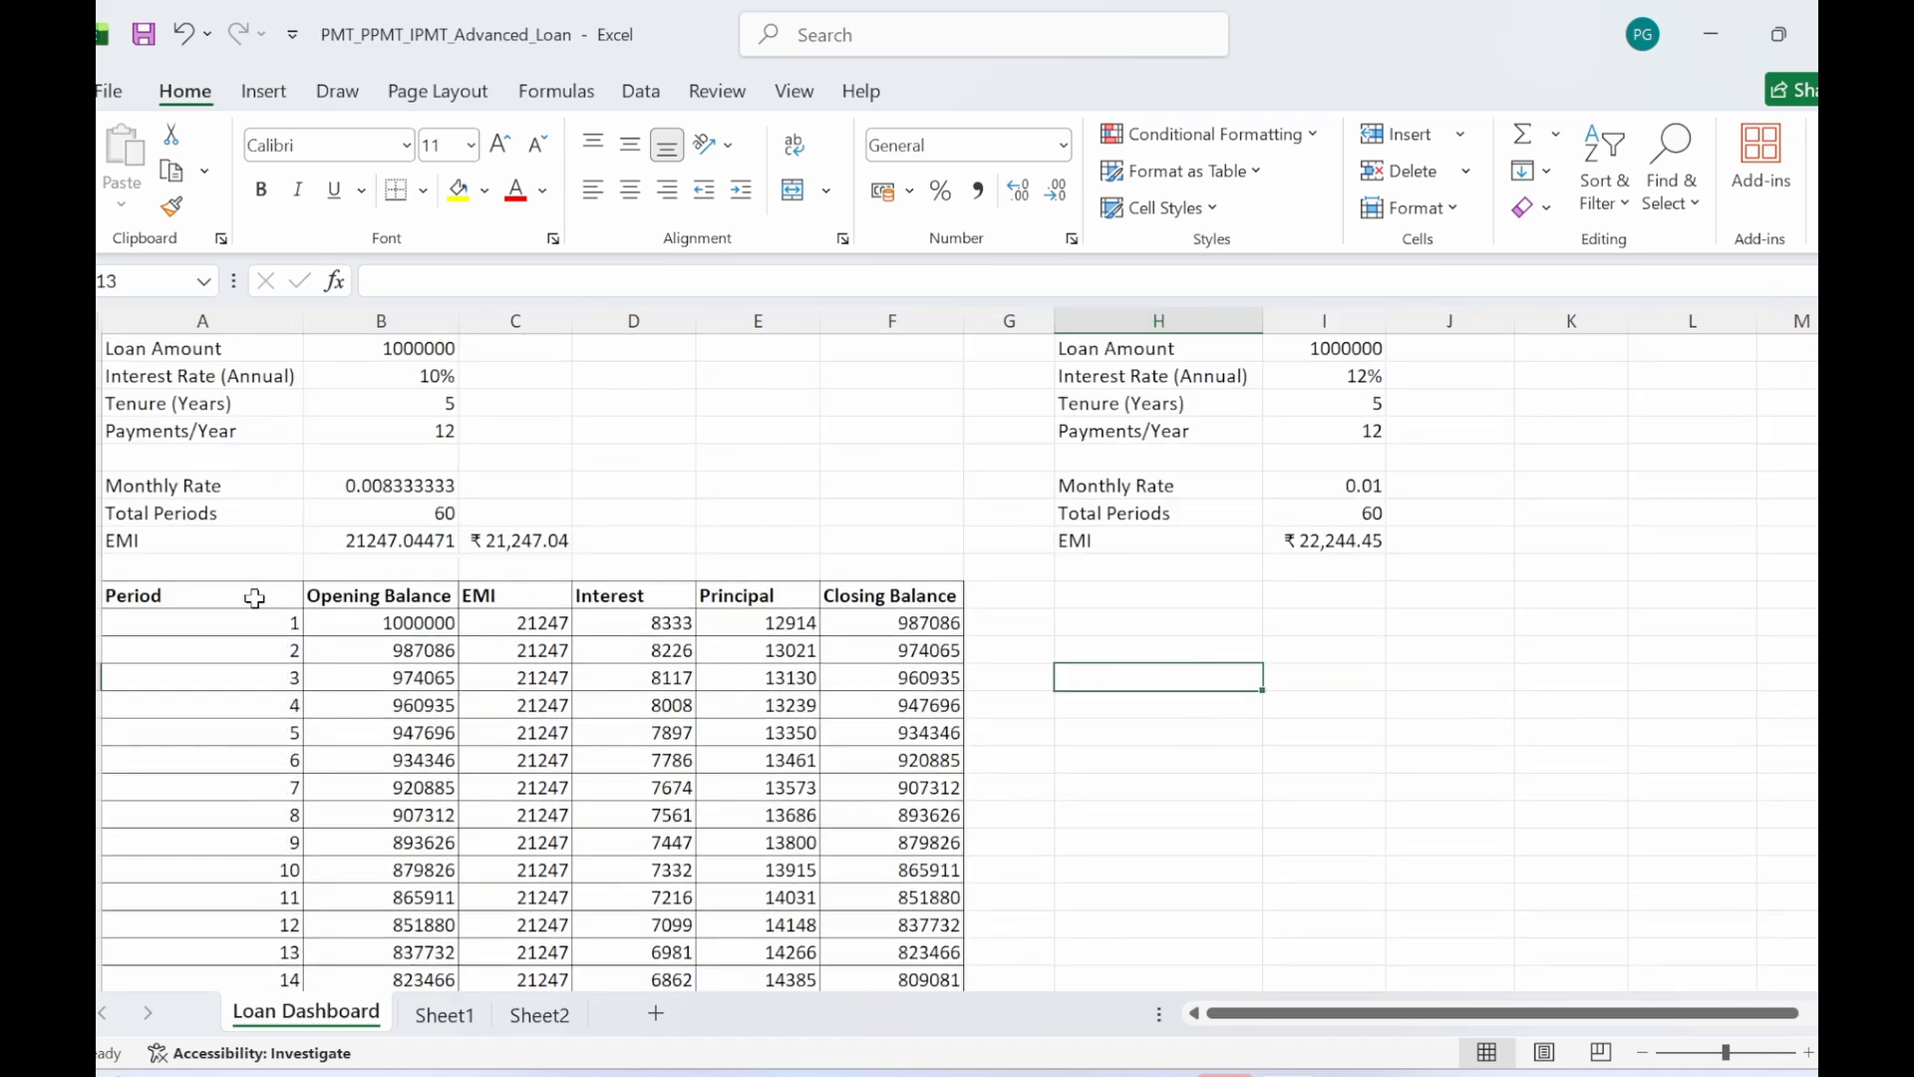
- Copy the schedule headers from Period to Closing Balance in A10:F10 and paste them starting at H10
{"action": "left_click_drag", "start_coordinate": [165, 598], "coordinate": [934, 591]}
{"action": "key", "text": "ctrl+c"}
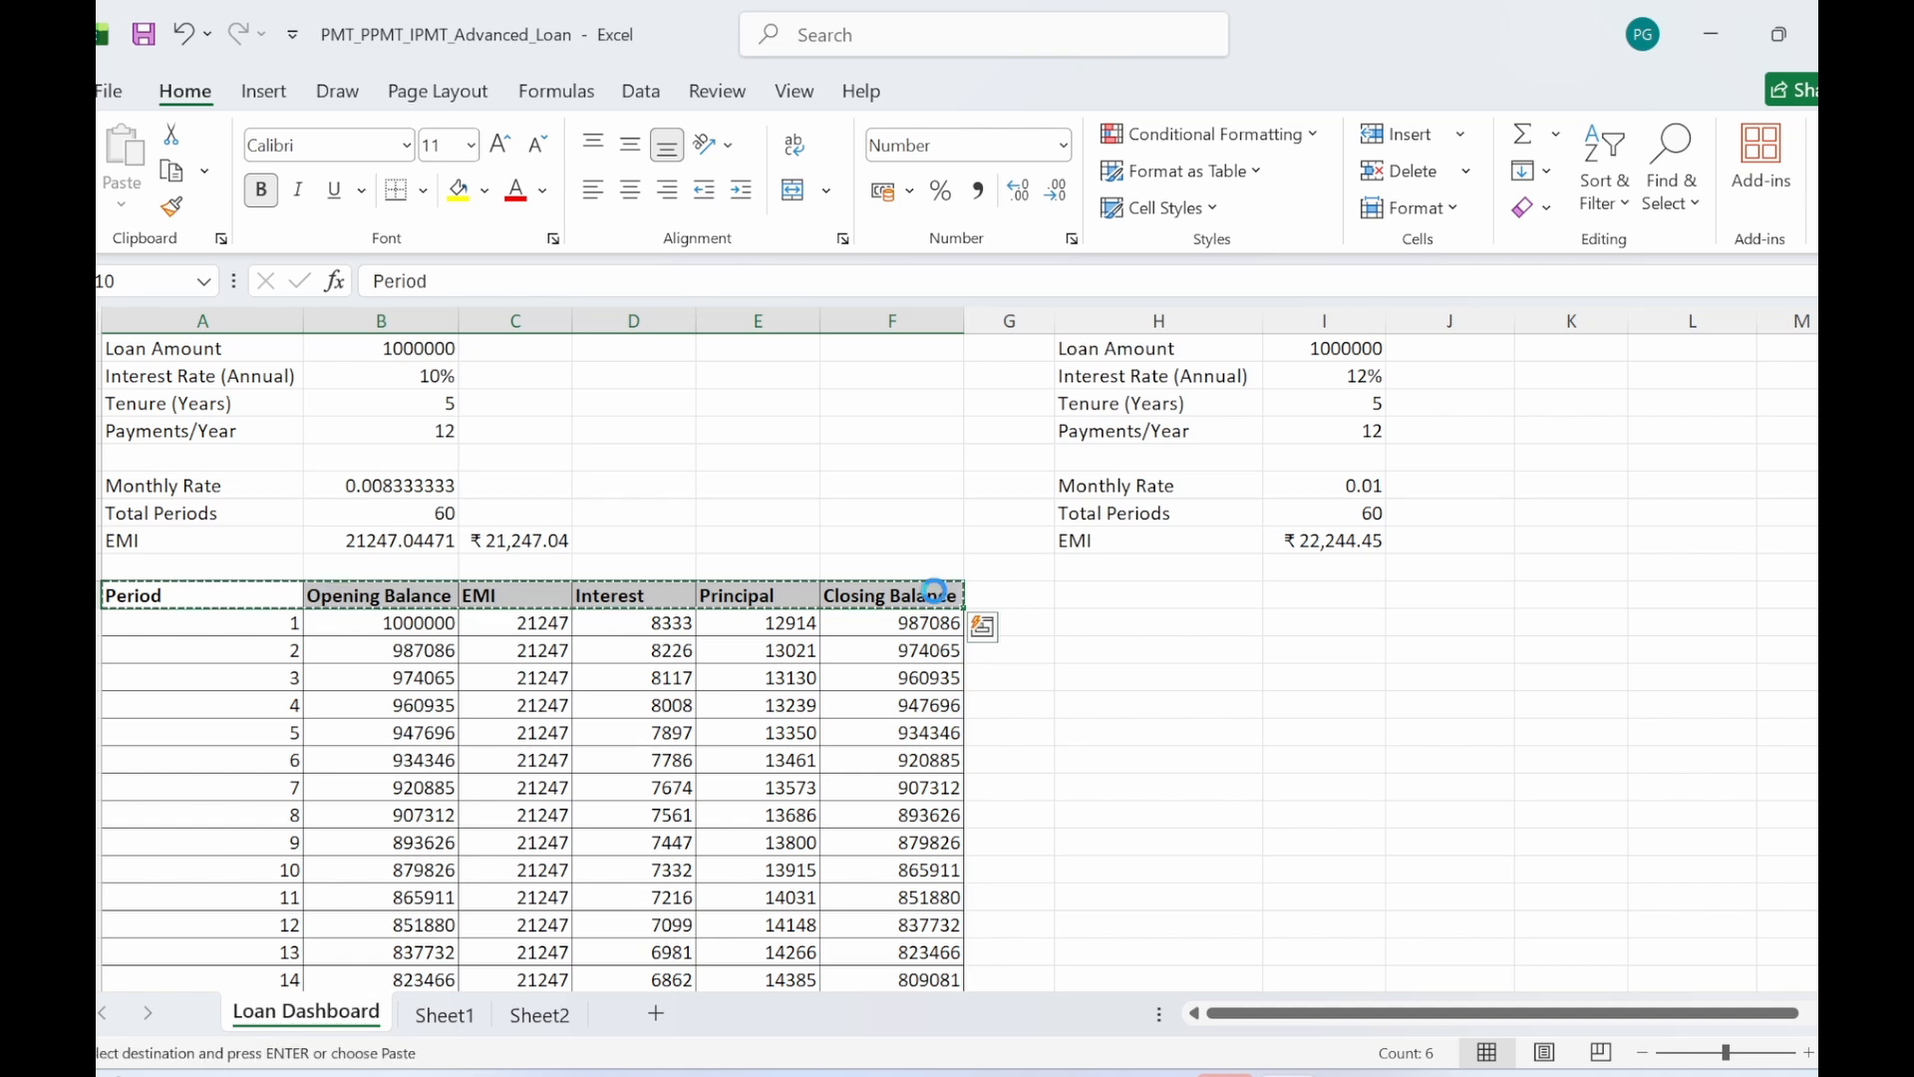
{"action": "left_click", "coordinate": [1105, 598]}
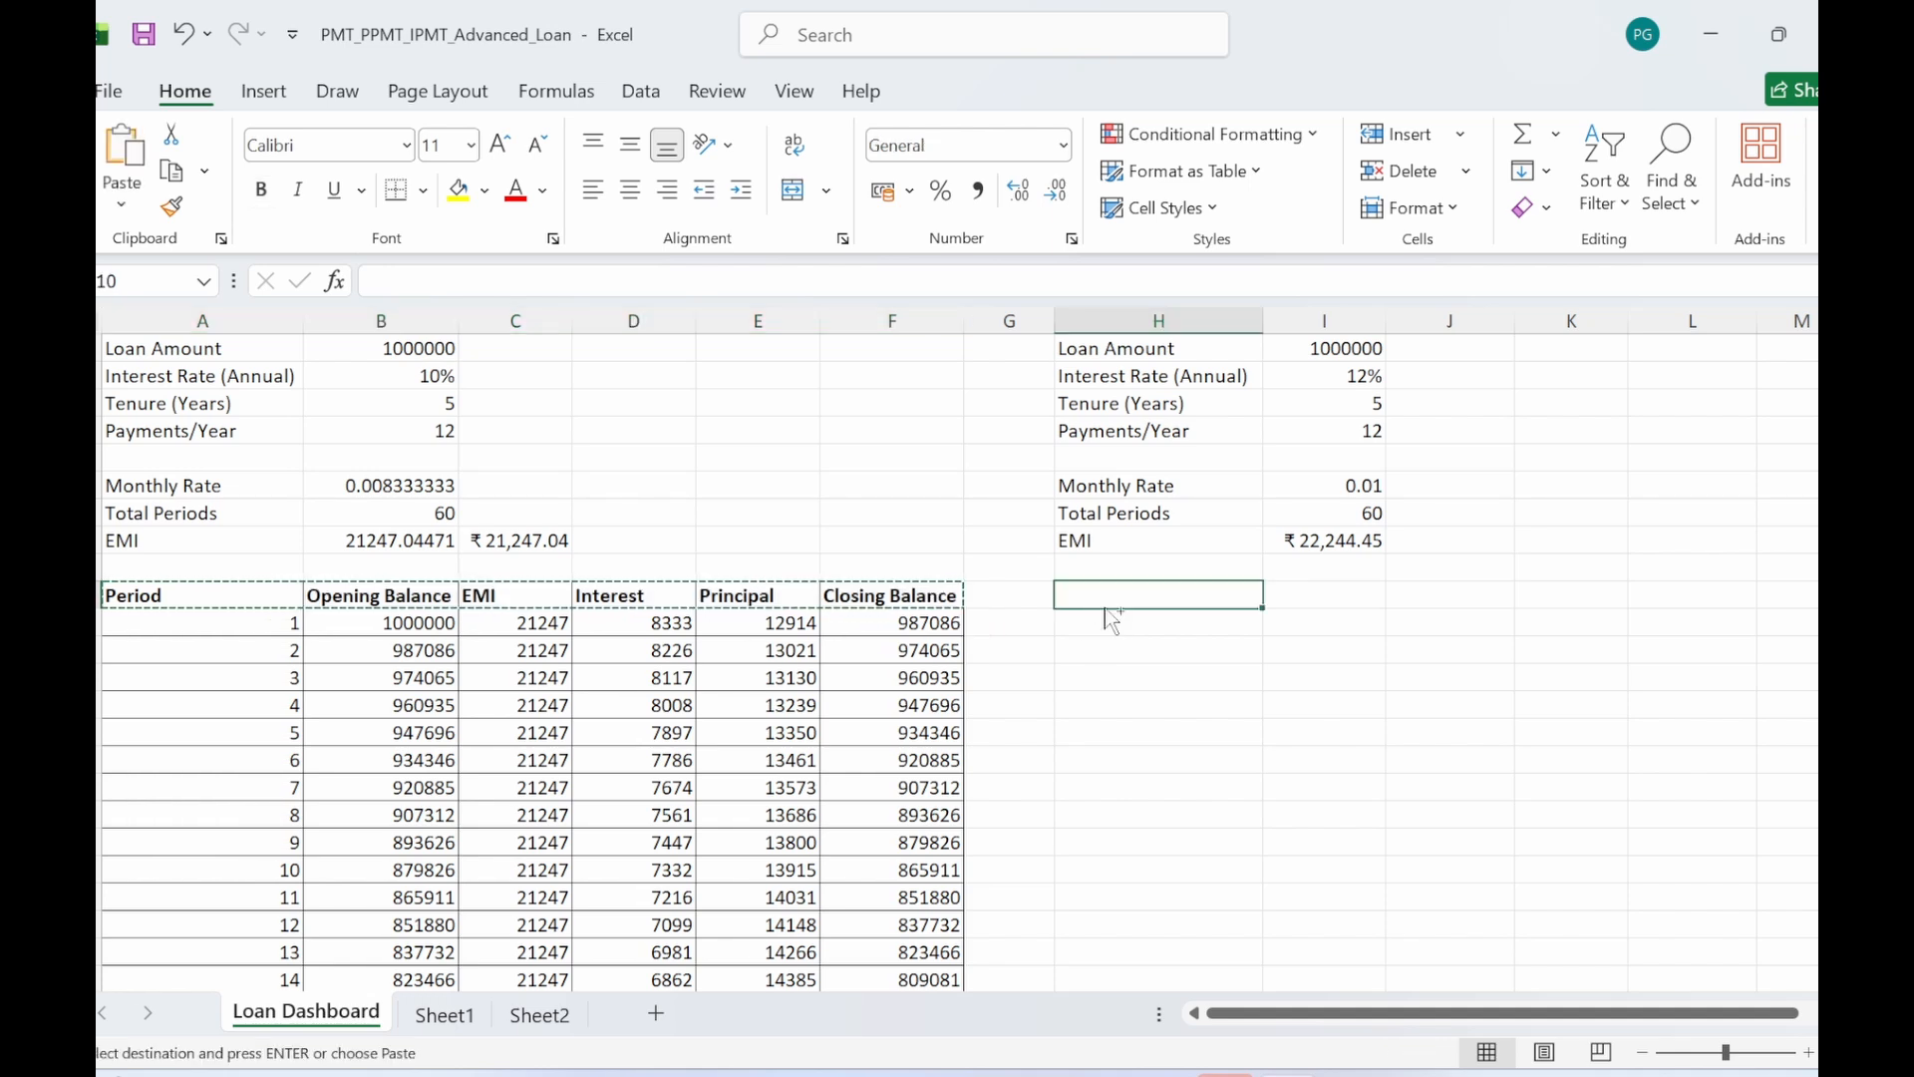
{"action": "key", "text": "Return"}
{"action": "left_click", "coordinate": [1314, 703]}
{"action": "left_click", "coordinate": [1238, 643]}
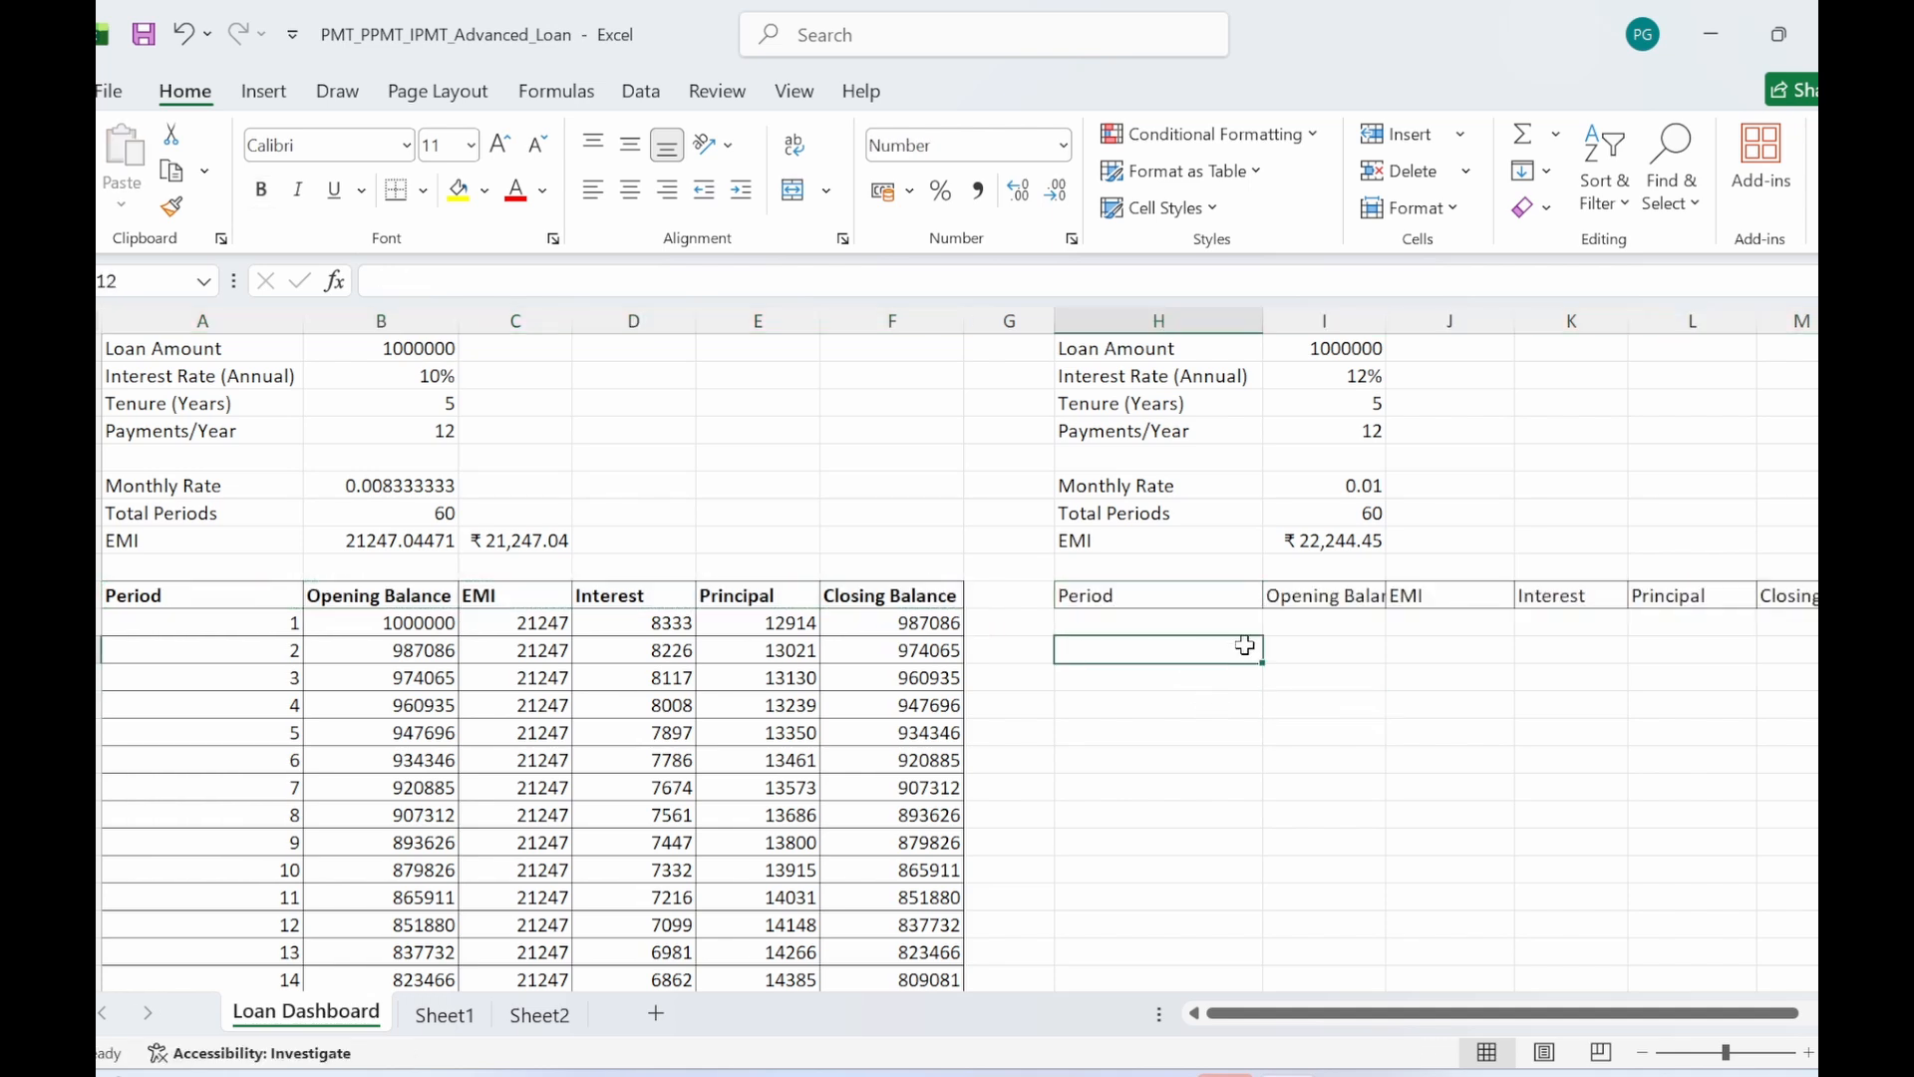
- Set the loan amount in I1 to 500000
{"action": "left_click", "coordinate": [1331, 346]}
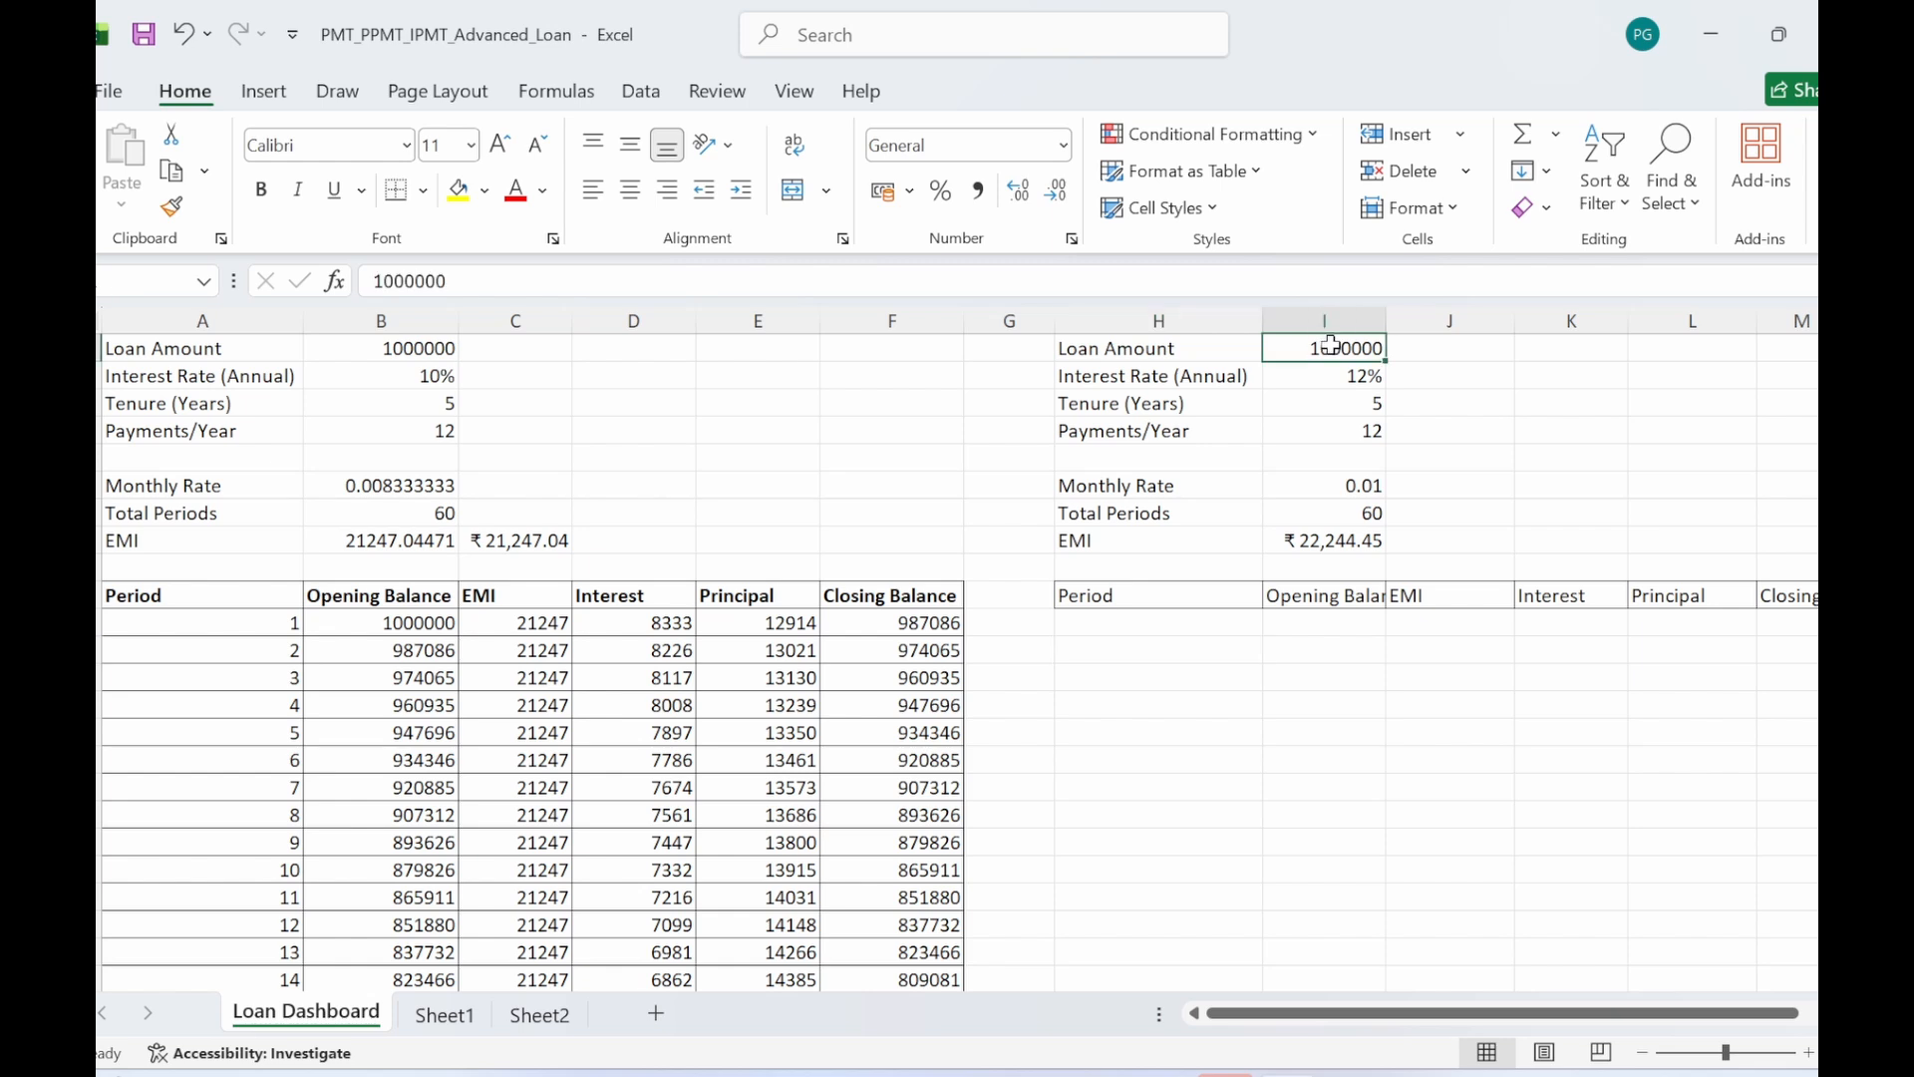
{"action": "type", "text": "5000"}
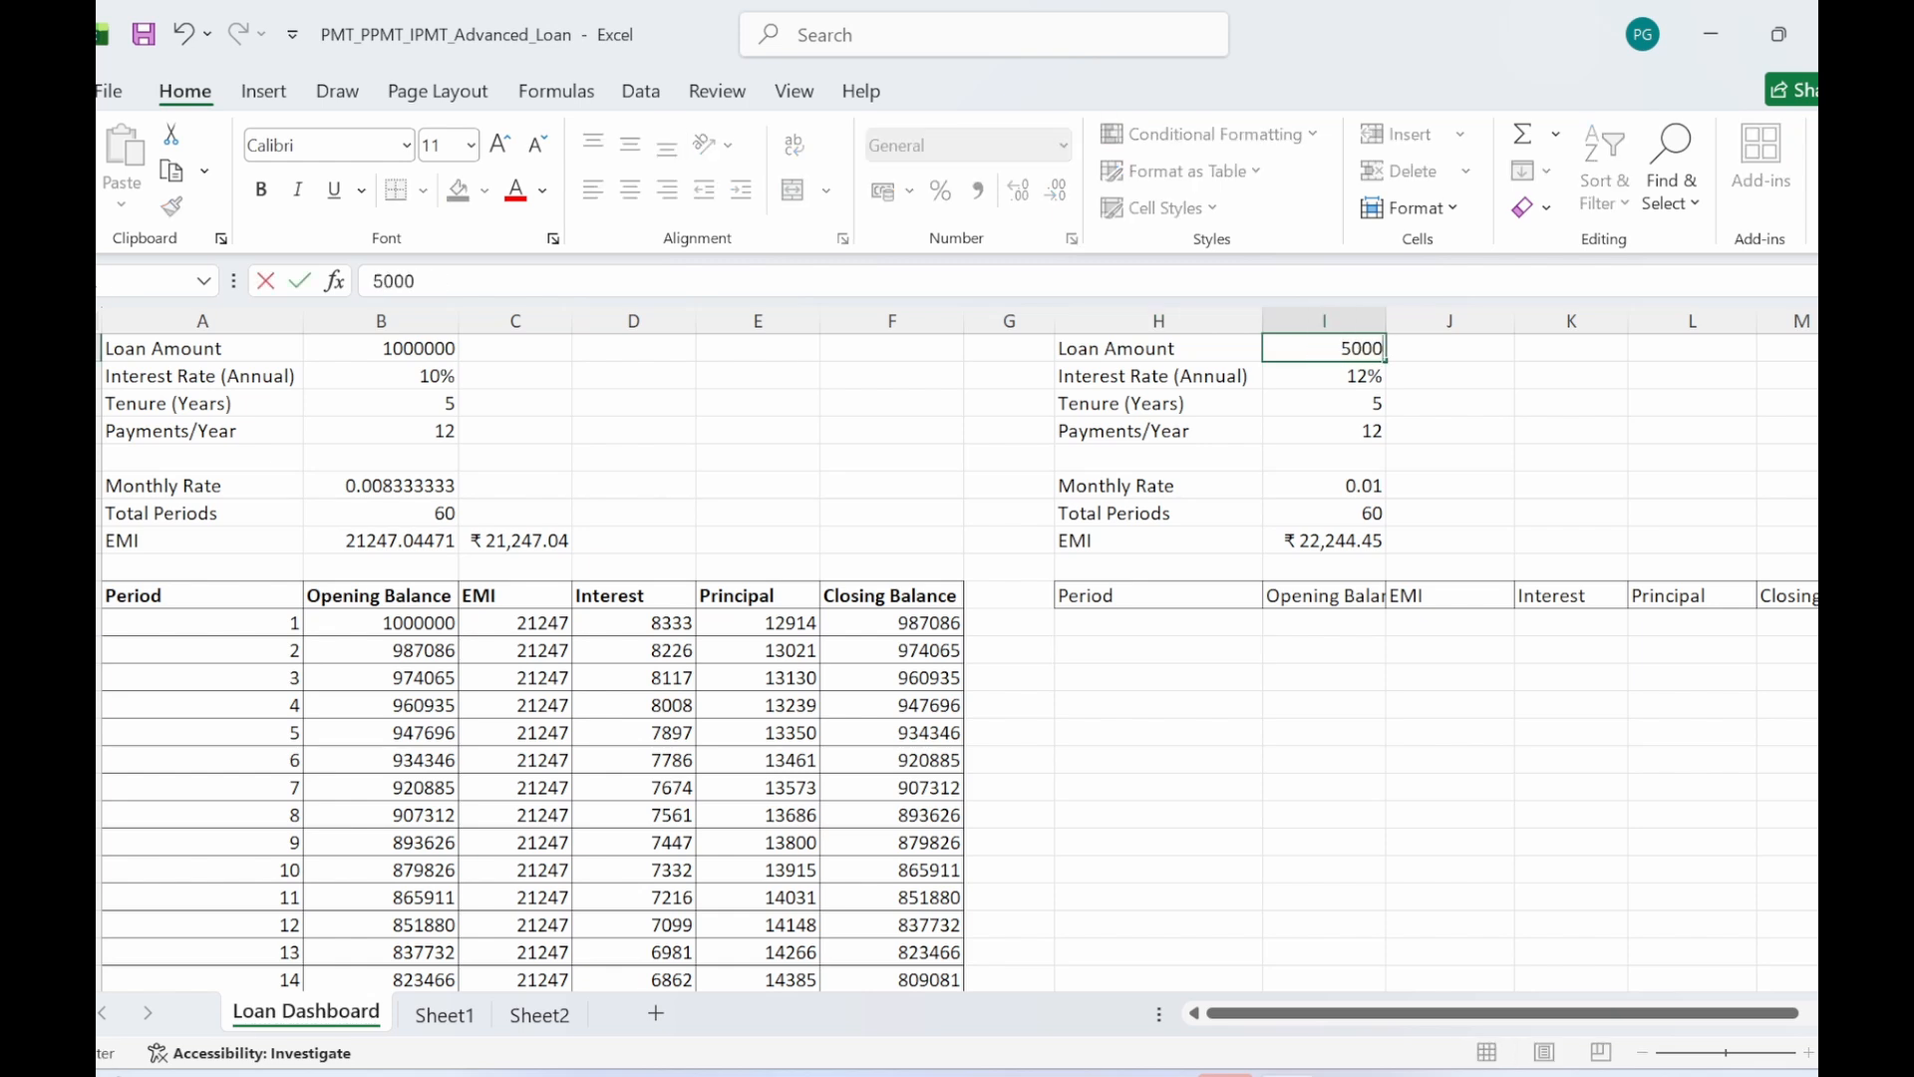
{"action": "type", "text": "00"}
{"action": "key", "text": "Return"}
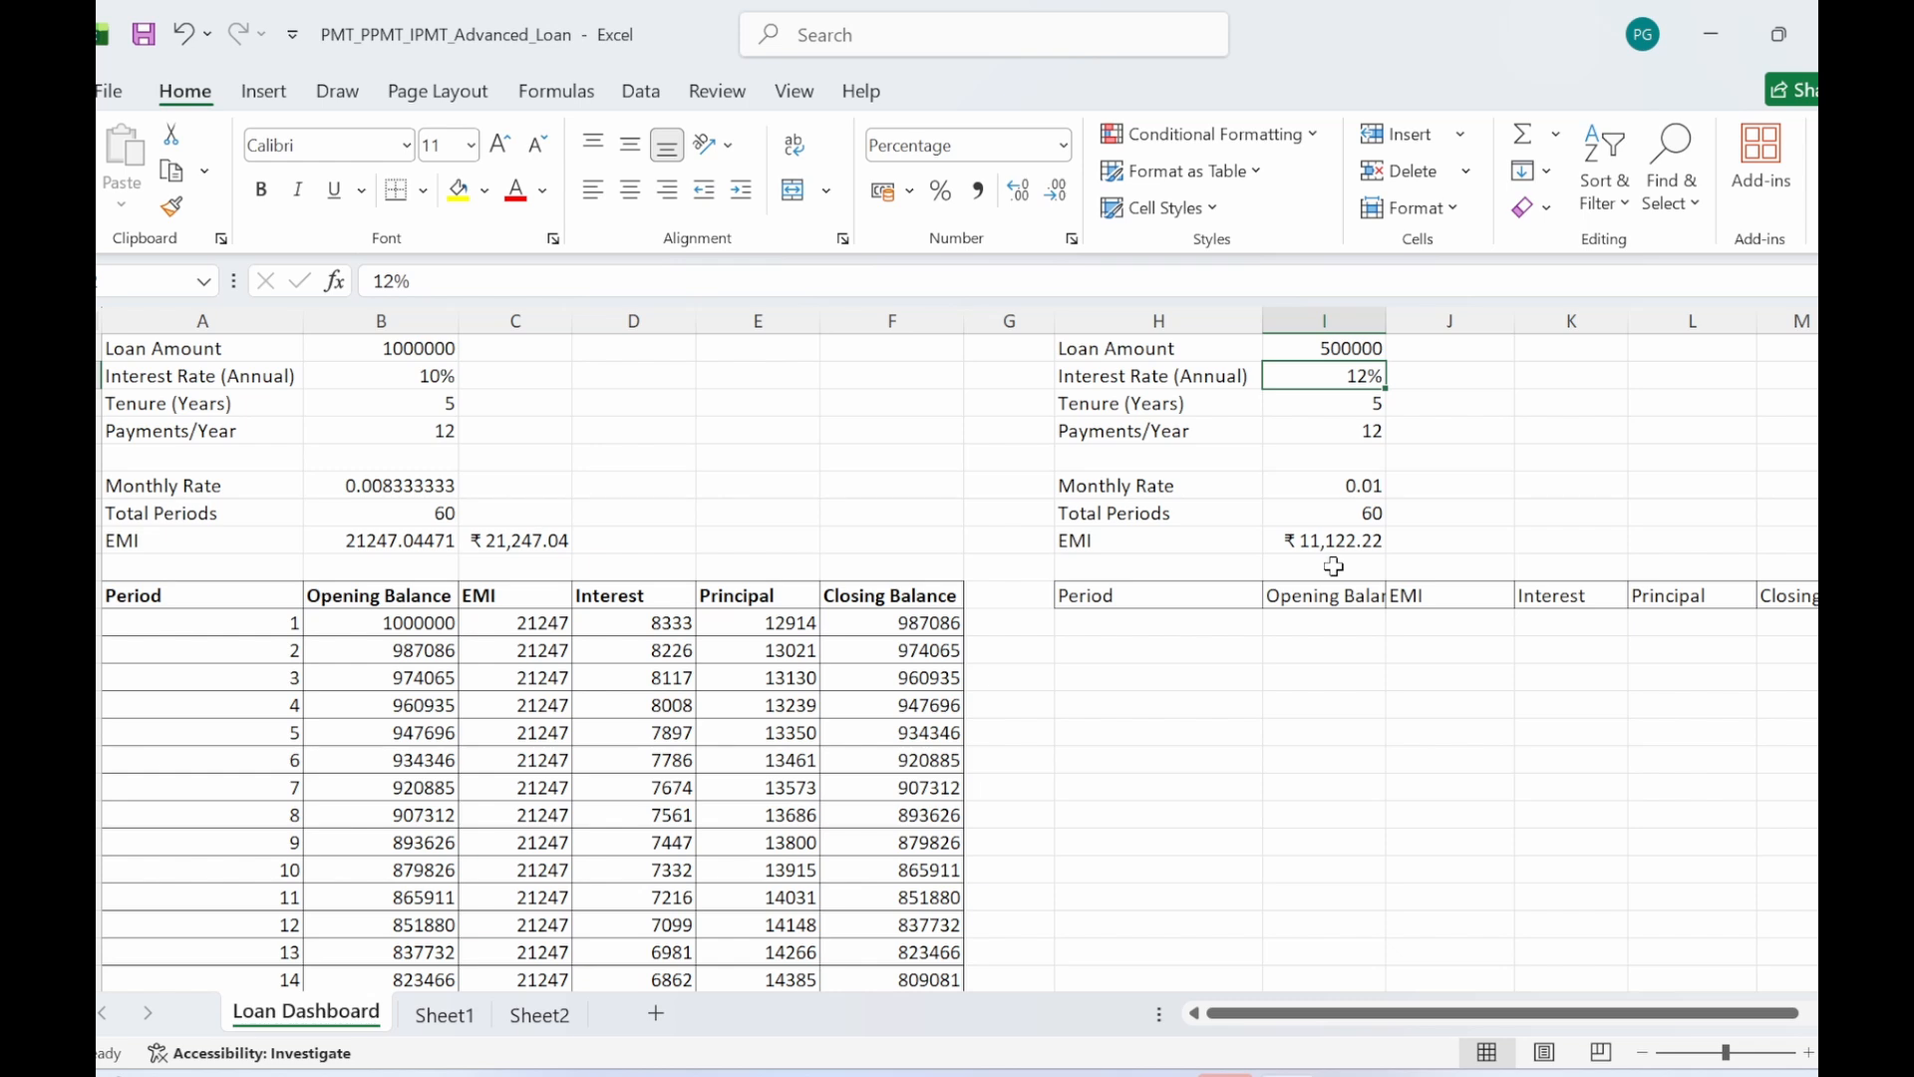
{"action": "left_click", "coordinate": [1395, 716]}
{"action": "left_click", "coordinate": [1143, 628]}
{"action": "left_click", "coordinate": [1206, 729]}
{"action": "left_click", "coordinate": [1187, 632]}
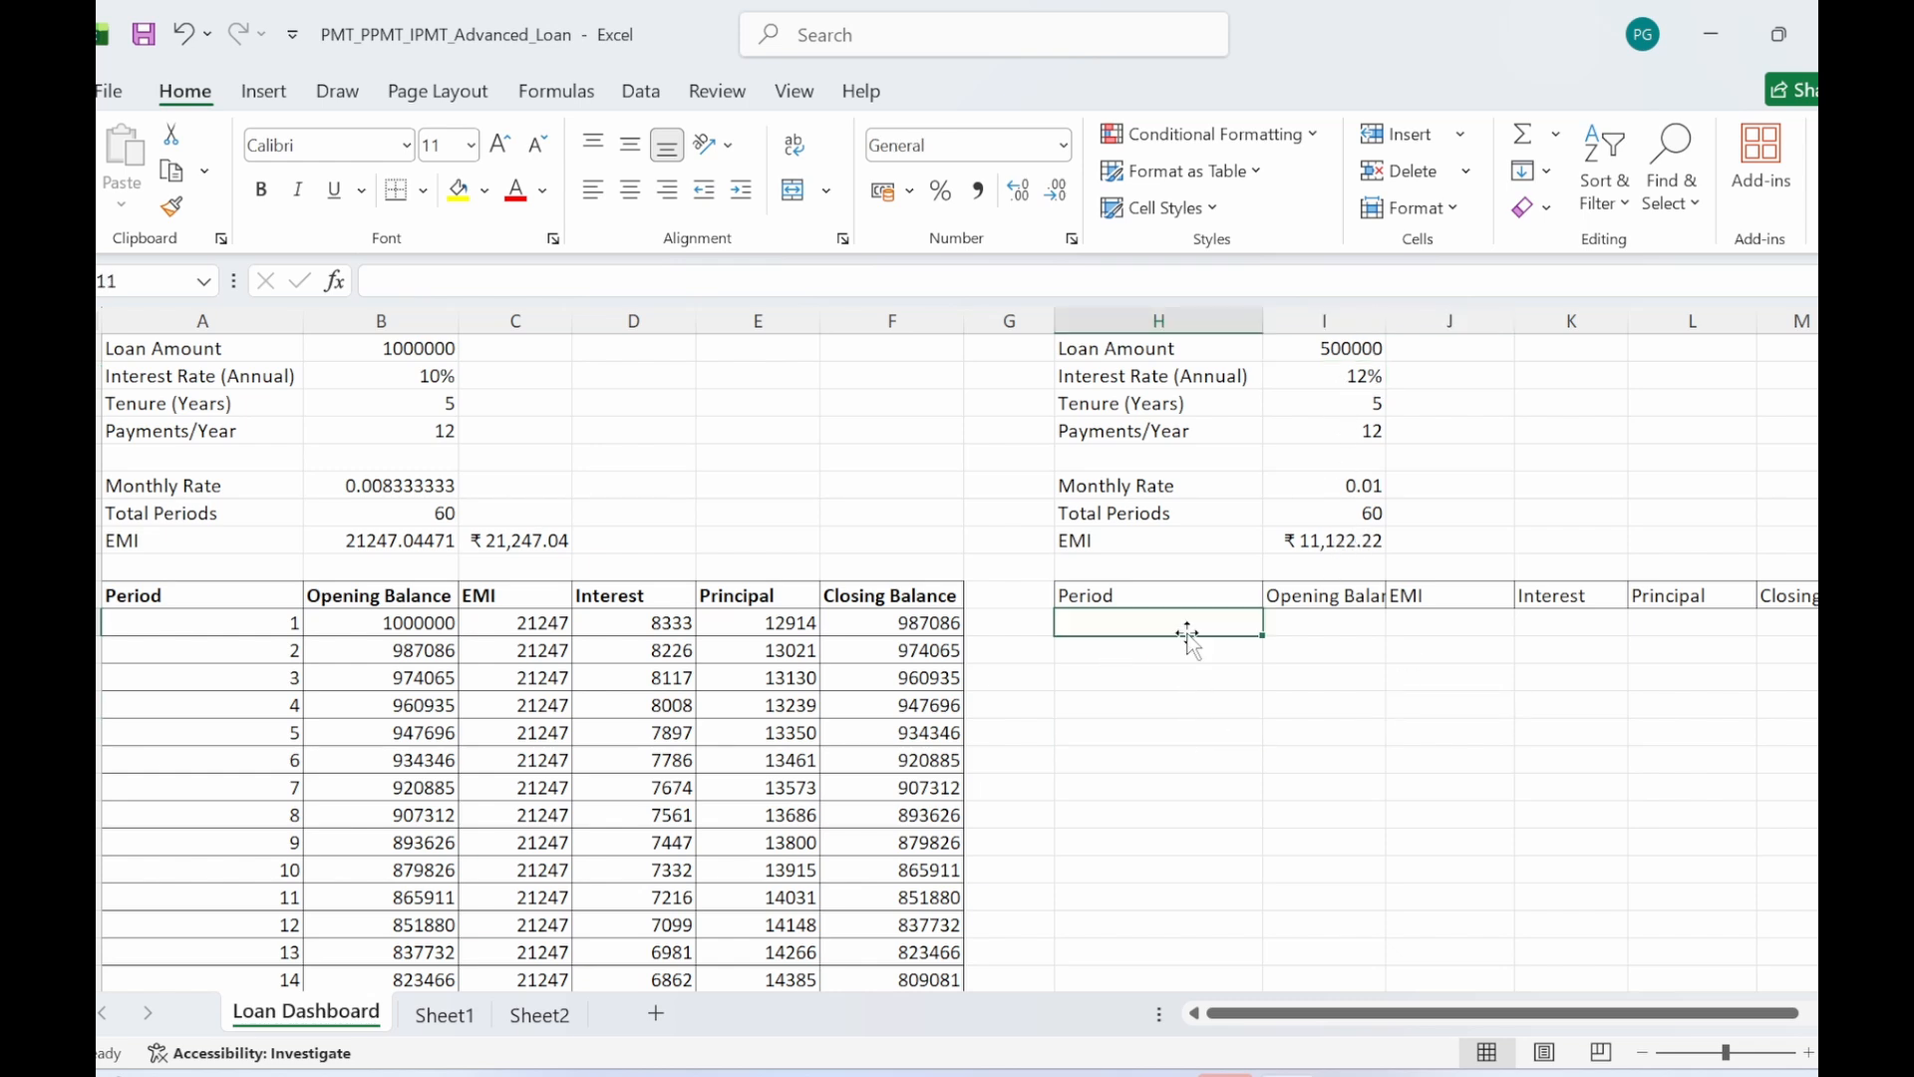
{"action": "left_click_drag", "start_coordinate": [1807, 462], "coordinate": [1807, 454]}
{"action": "left_click", "coordinate": [1201, 698]}
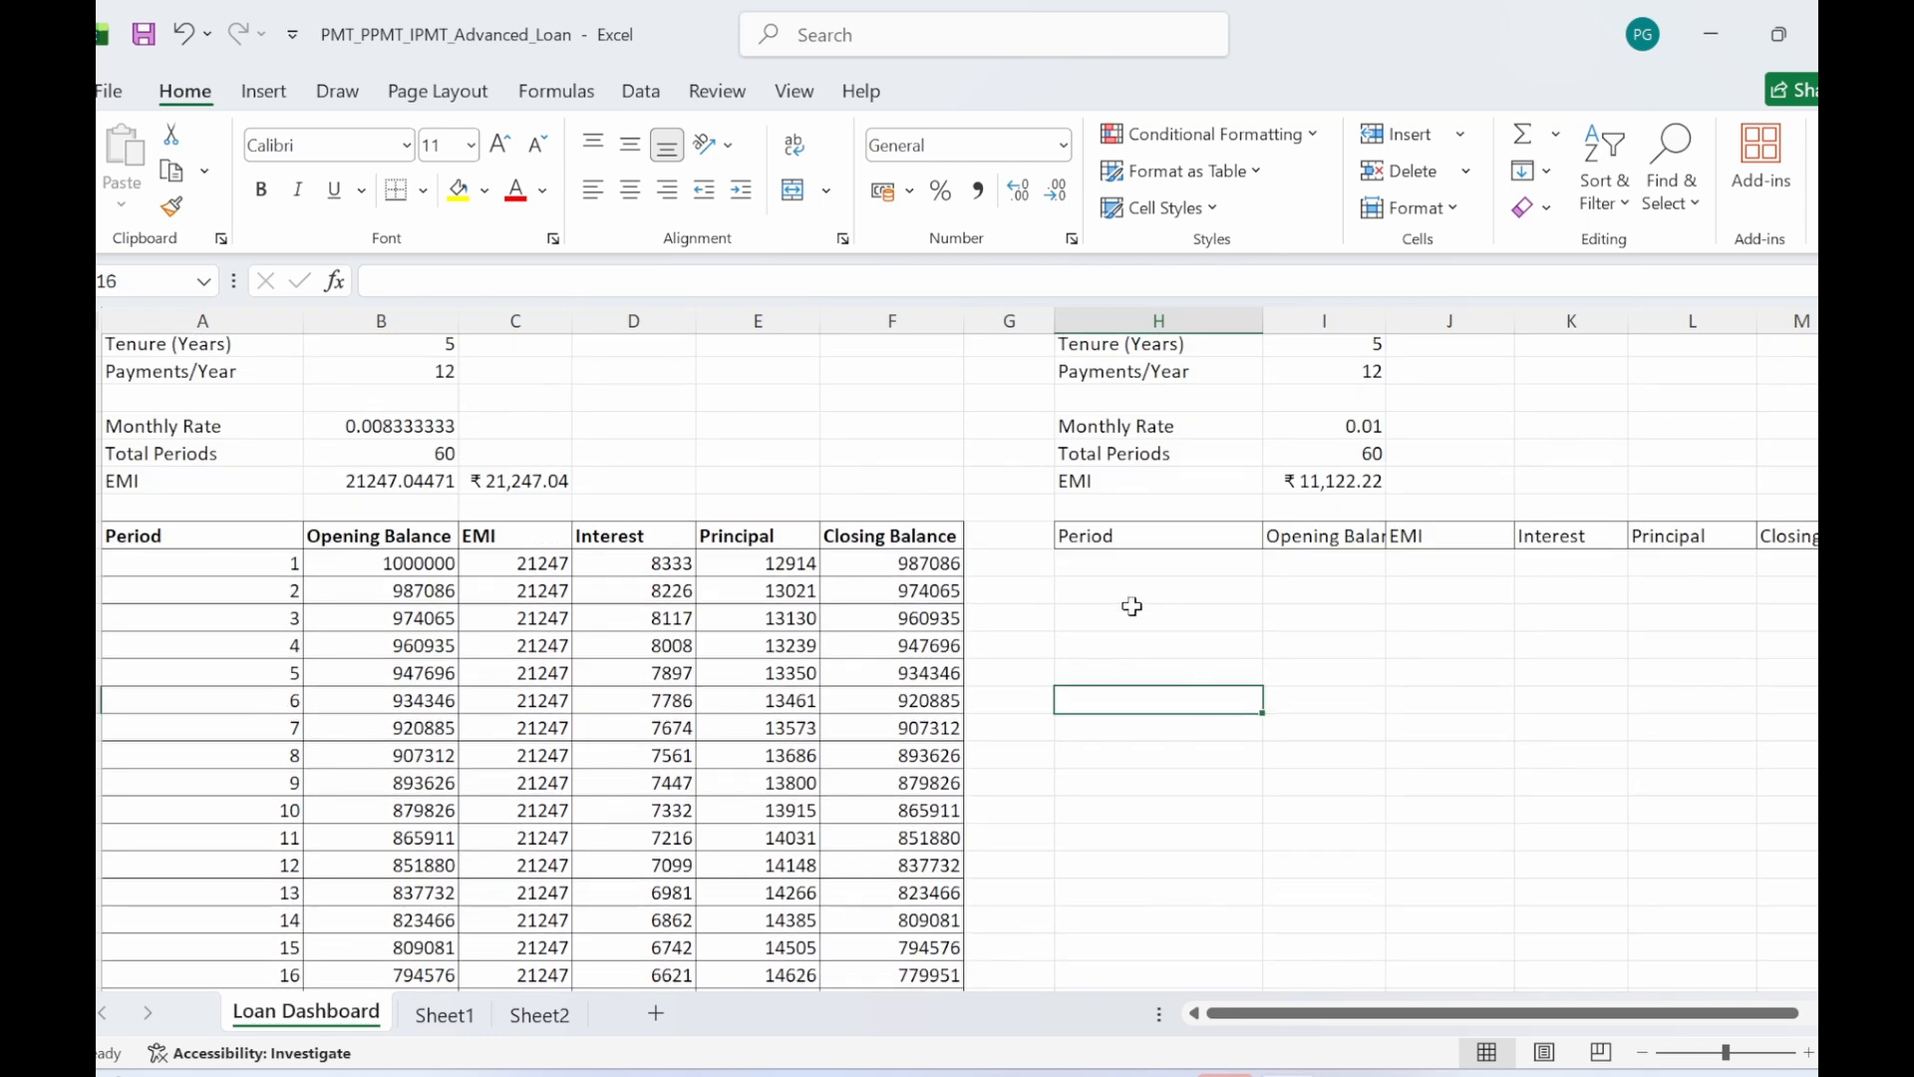
{"action": "left_click", "coordinate": [1132, 566]}
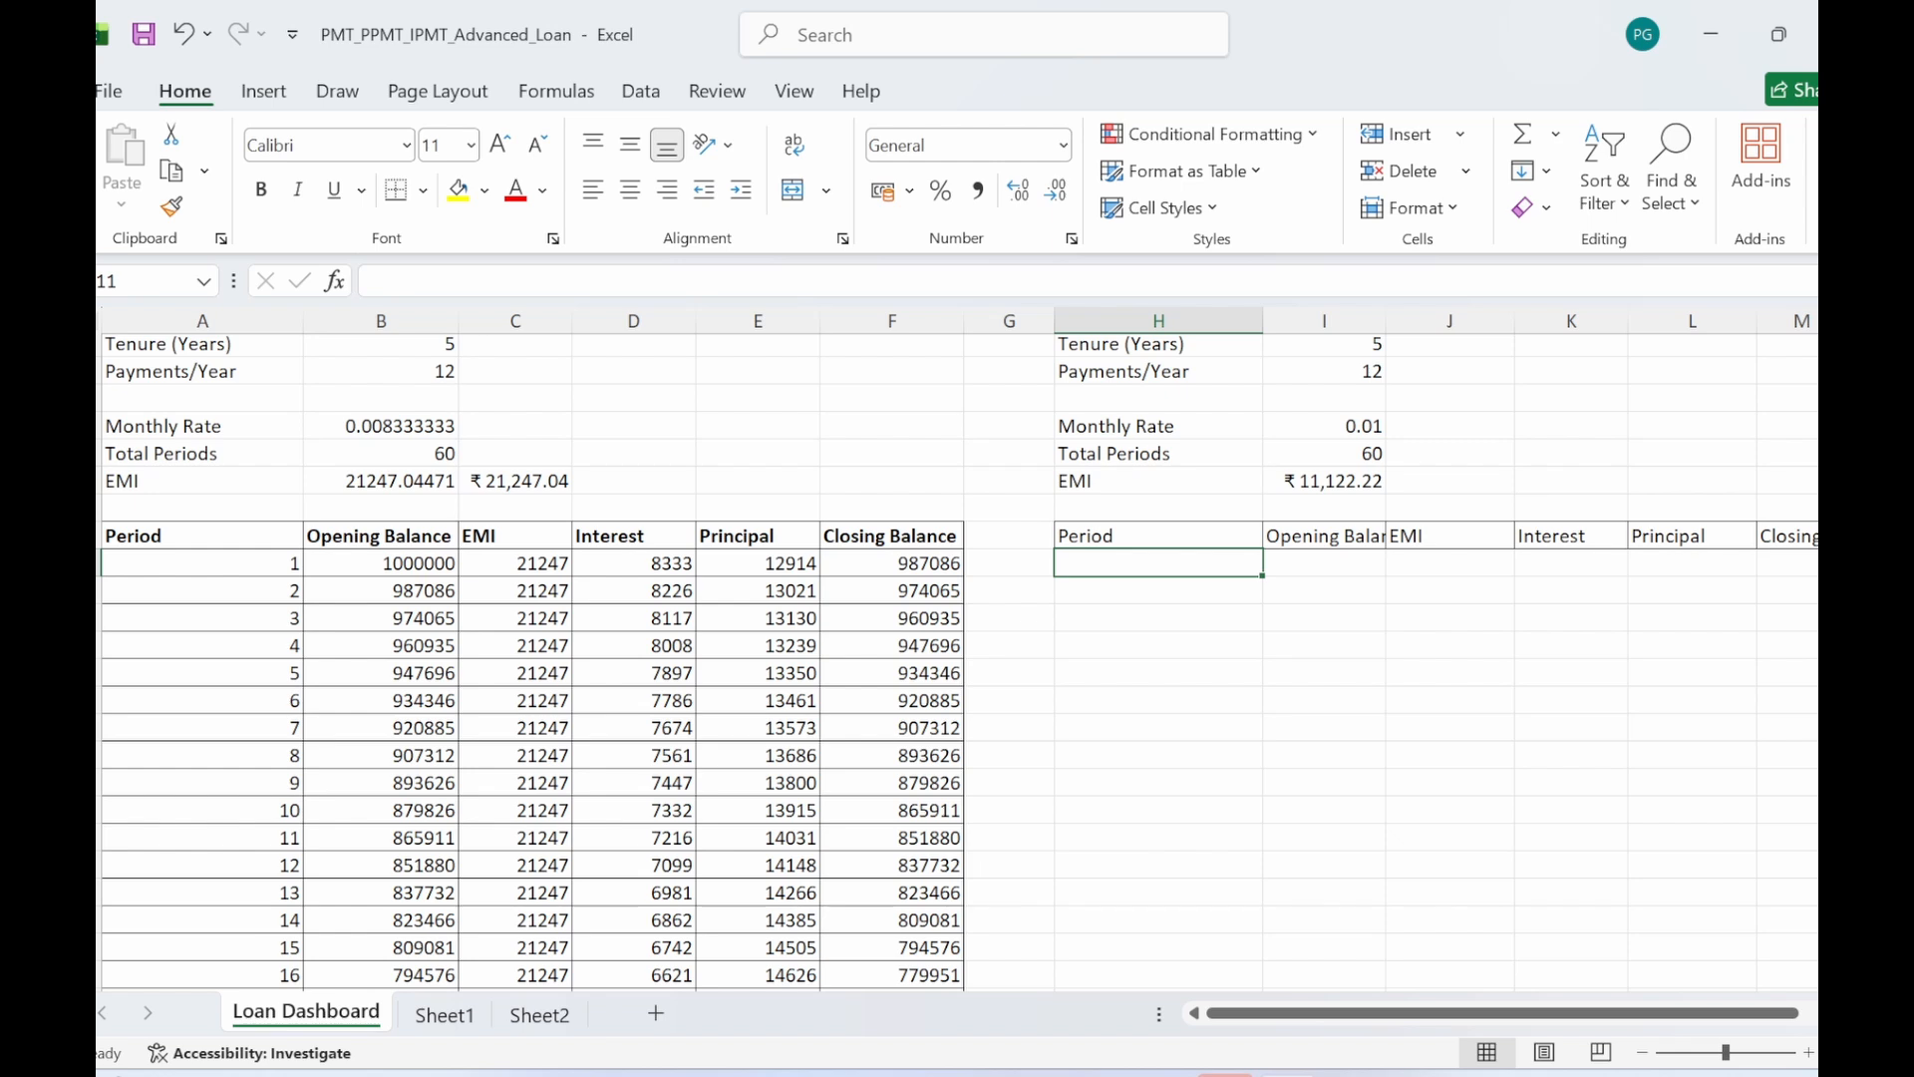
{"action": "left_click_drag", "start_coordinate": [1812, 439], "coordinate": [1791, 313]}
{"action": "left_click", "coordinate": [1396, 788]}
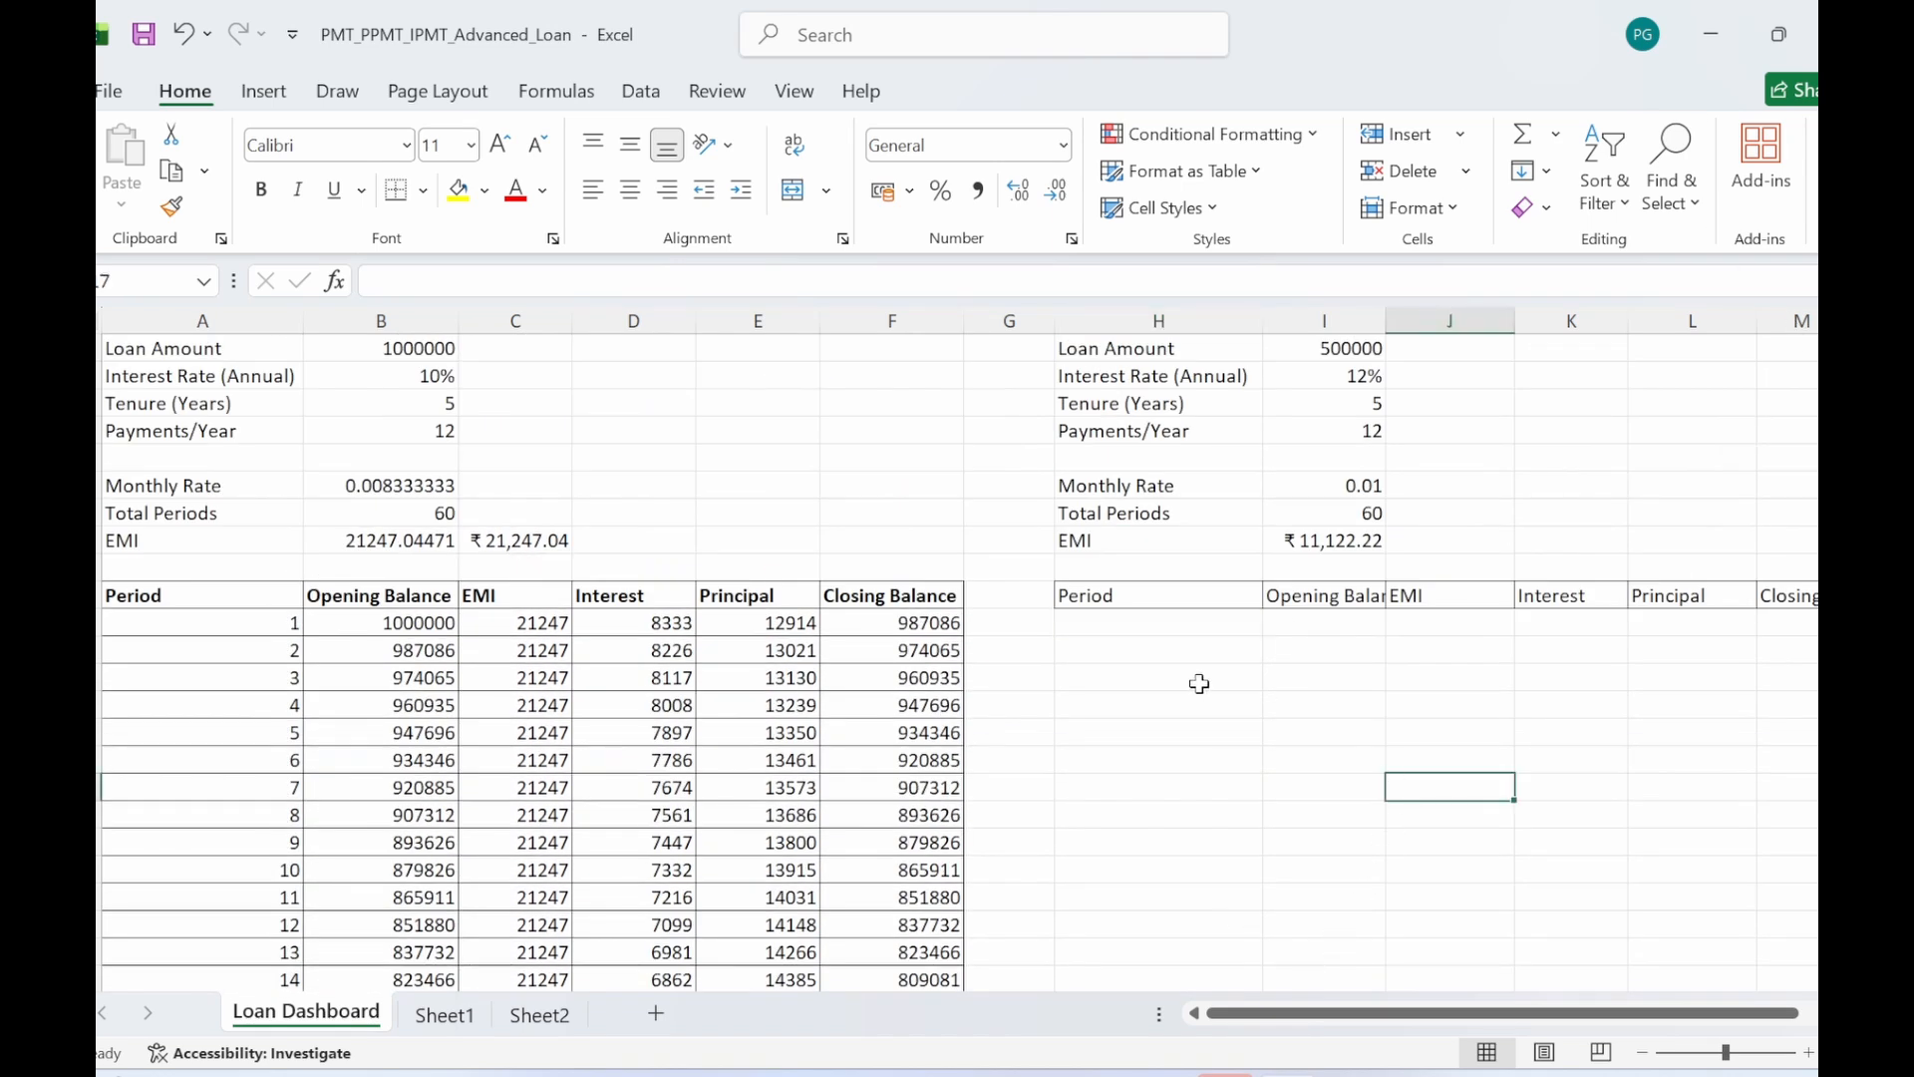
- Enter 1 as the first period in H11, under the new Period header
{"action": "left_click", "coordinate": [1193, 629]}
{"action": "type", "text": "1"}
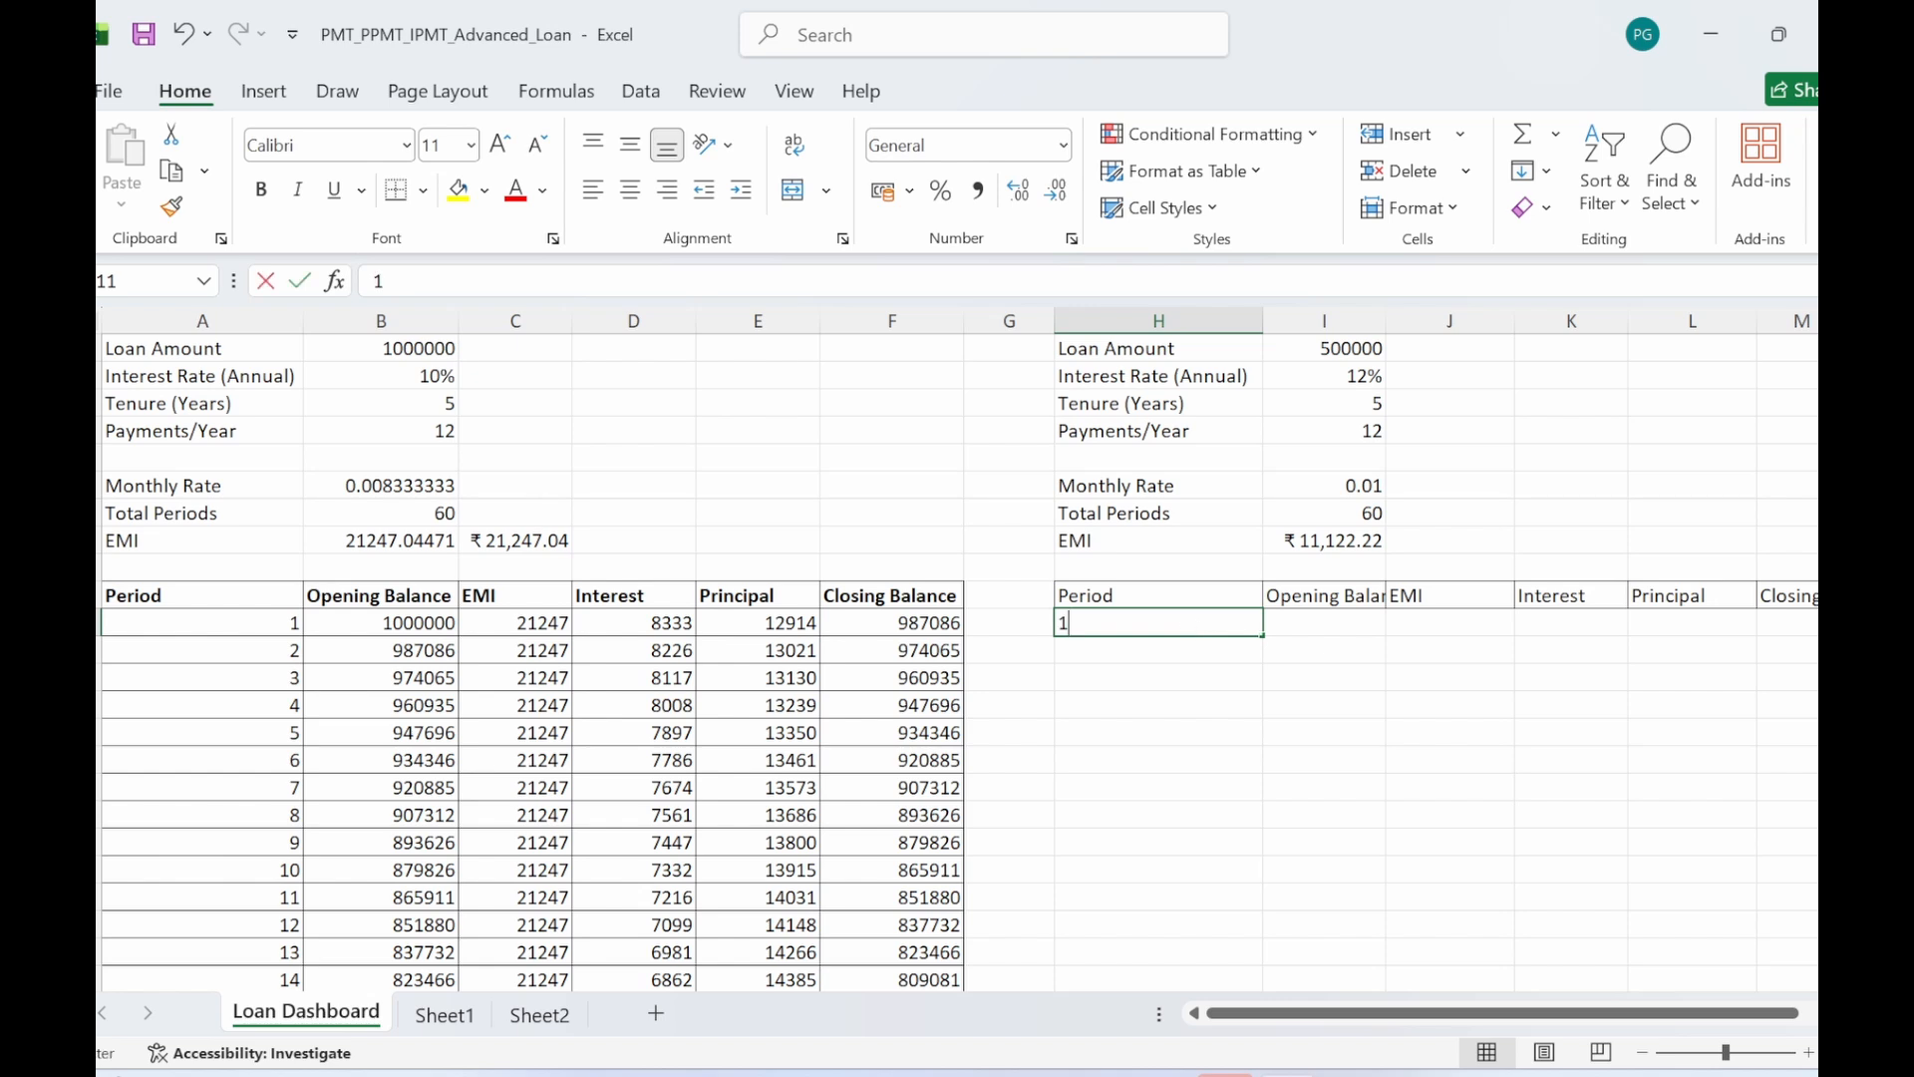
{"action": "left_click", "coordinate": [1357, 707]}
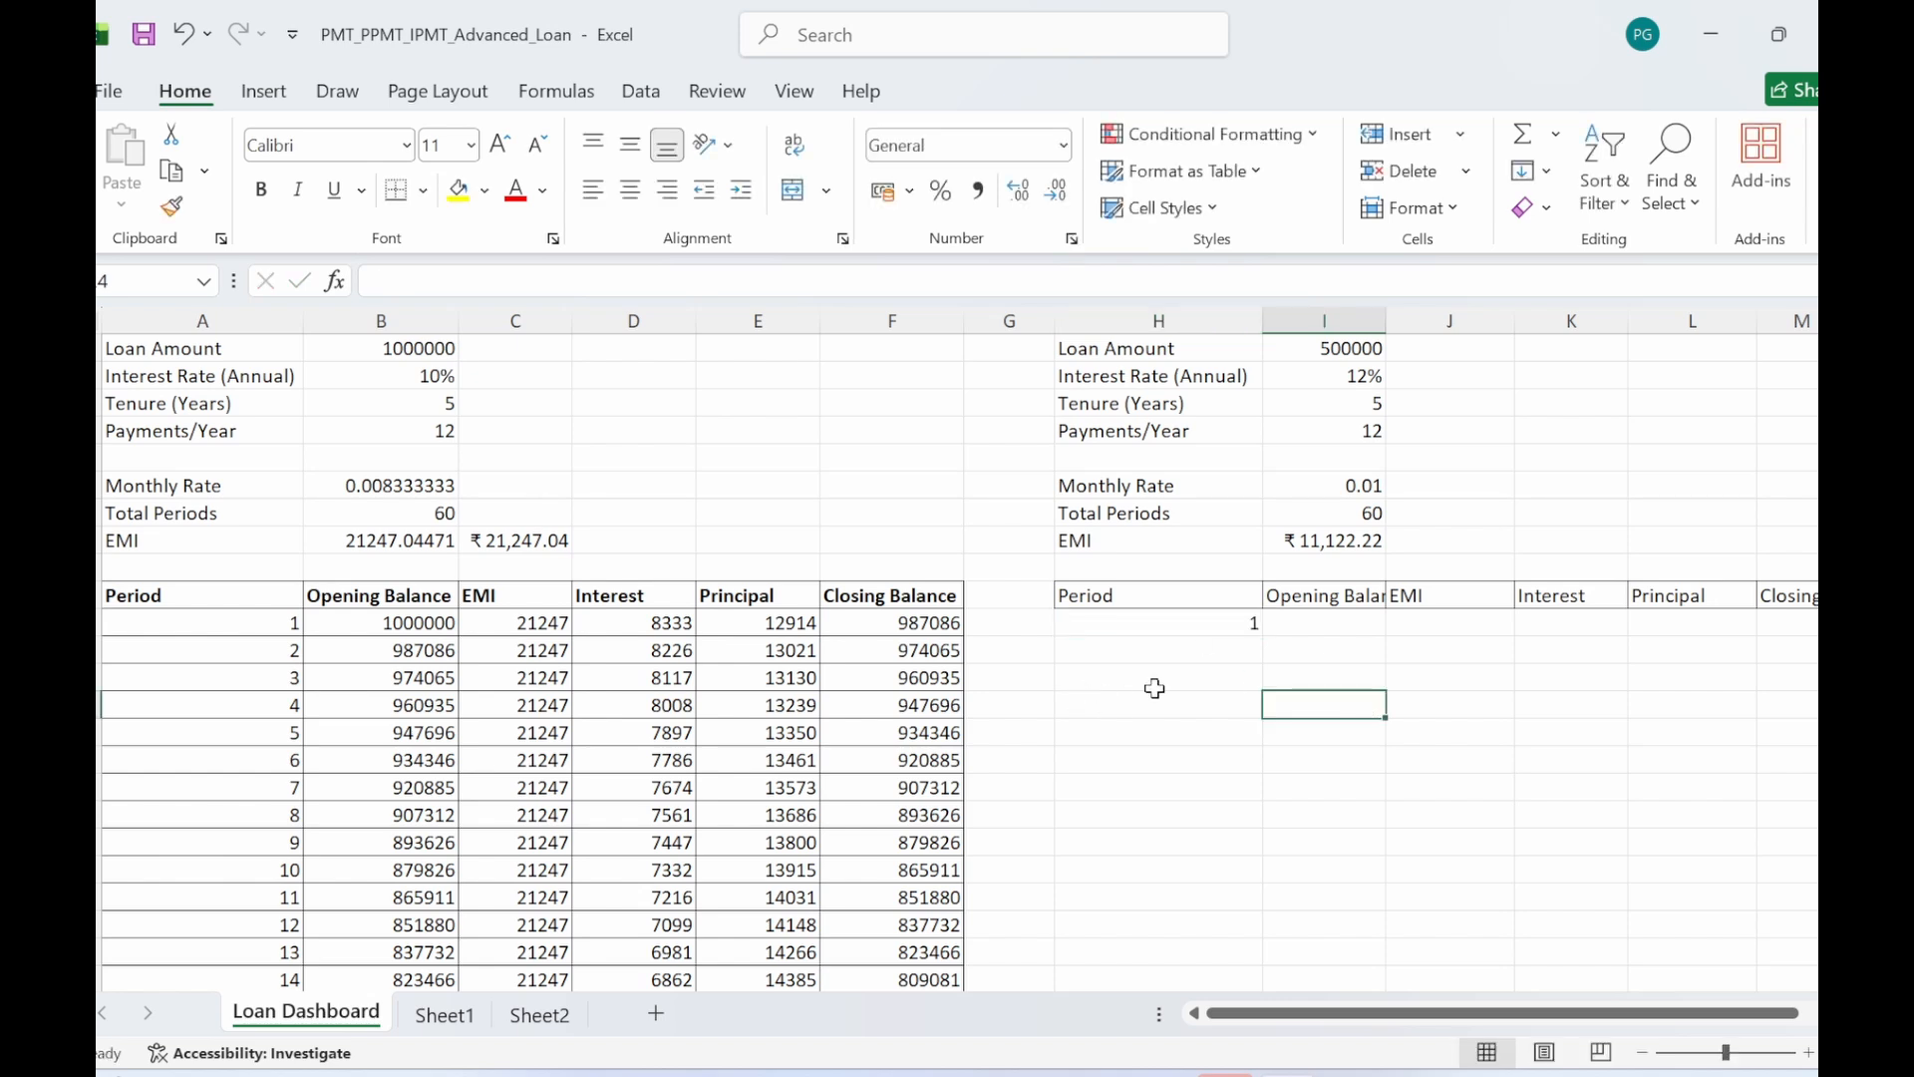
- Fill the periods down from H11 as a linear series in columns with step value 1, up to the 60 total periods
{"action": "left_click", "coordinate": [1232, 626]}
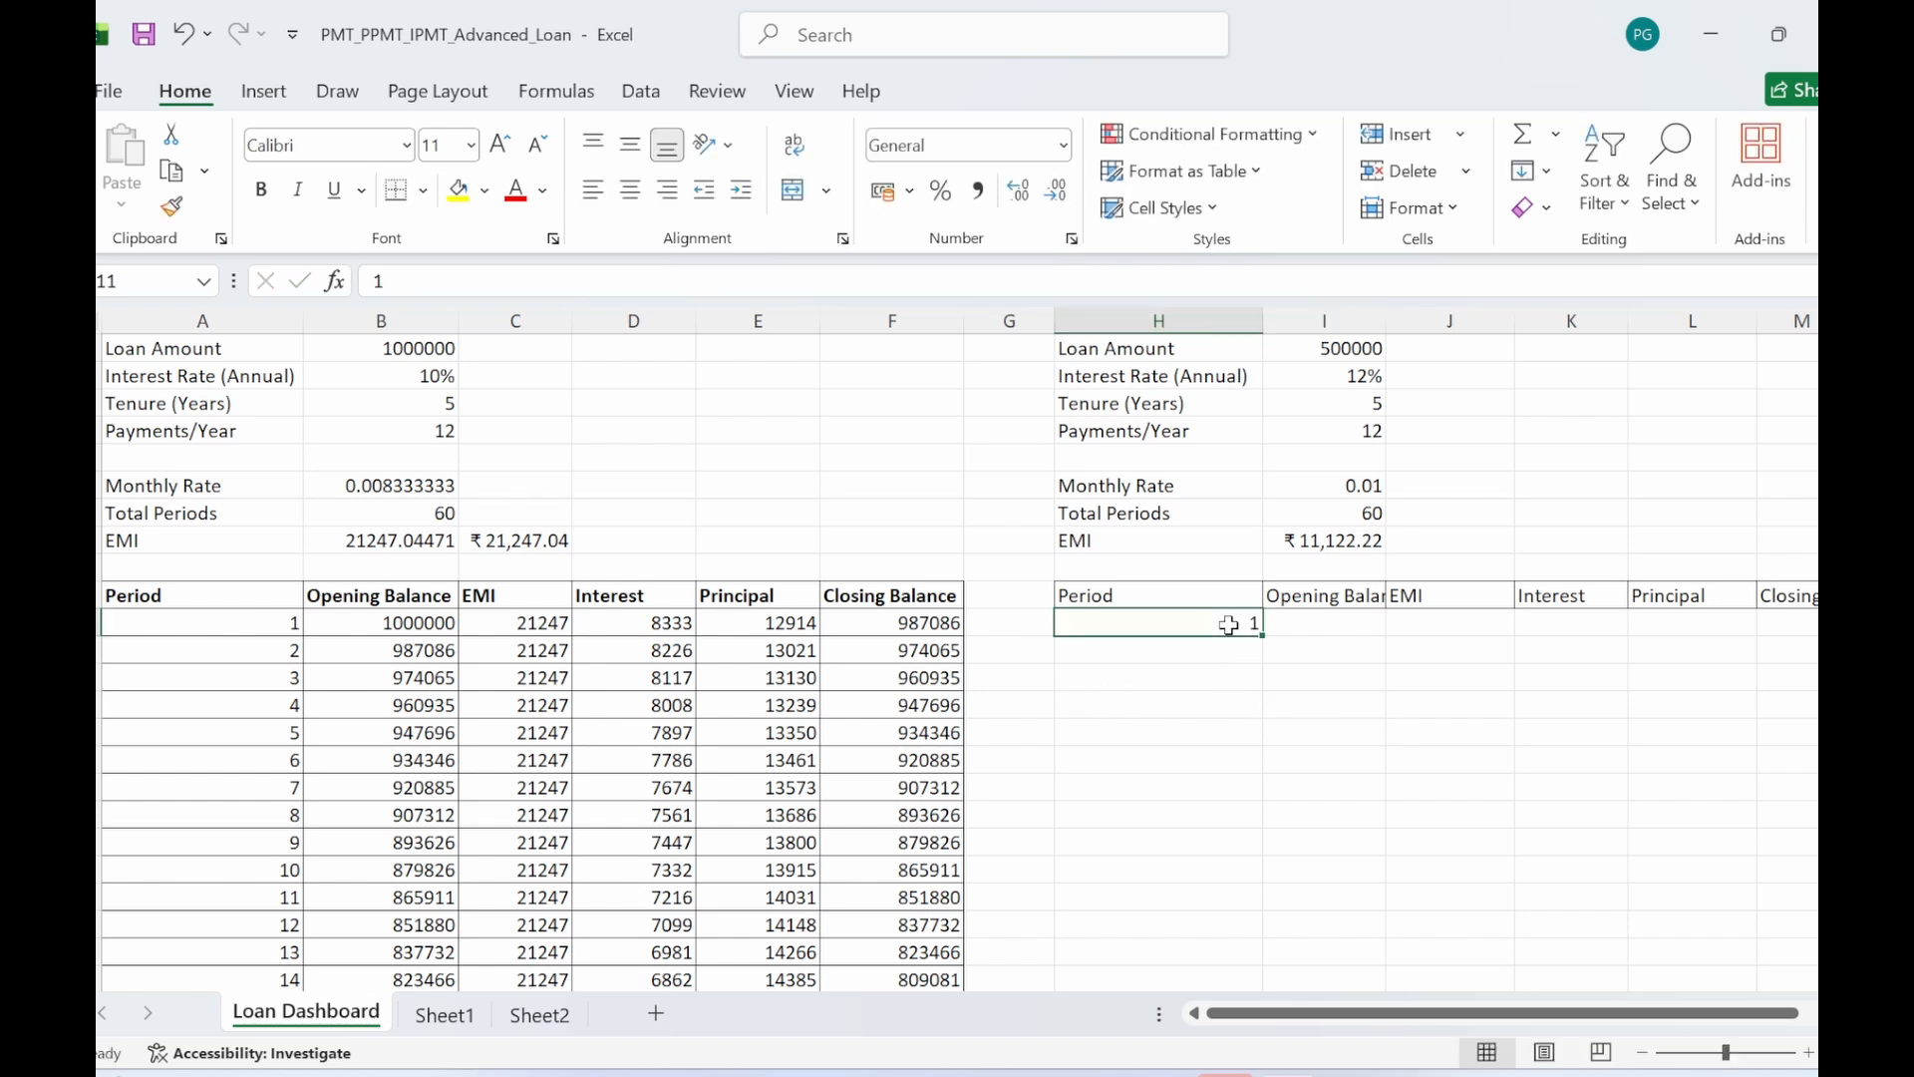
{"action": "left_click", "coordinate": [1548, 186]}
{"action": "left_click", "coordinate": [1602, 420]}
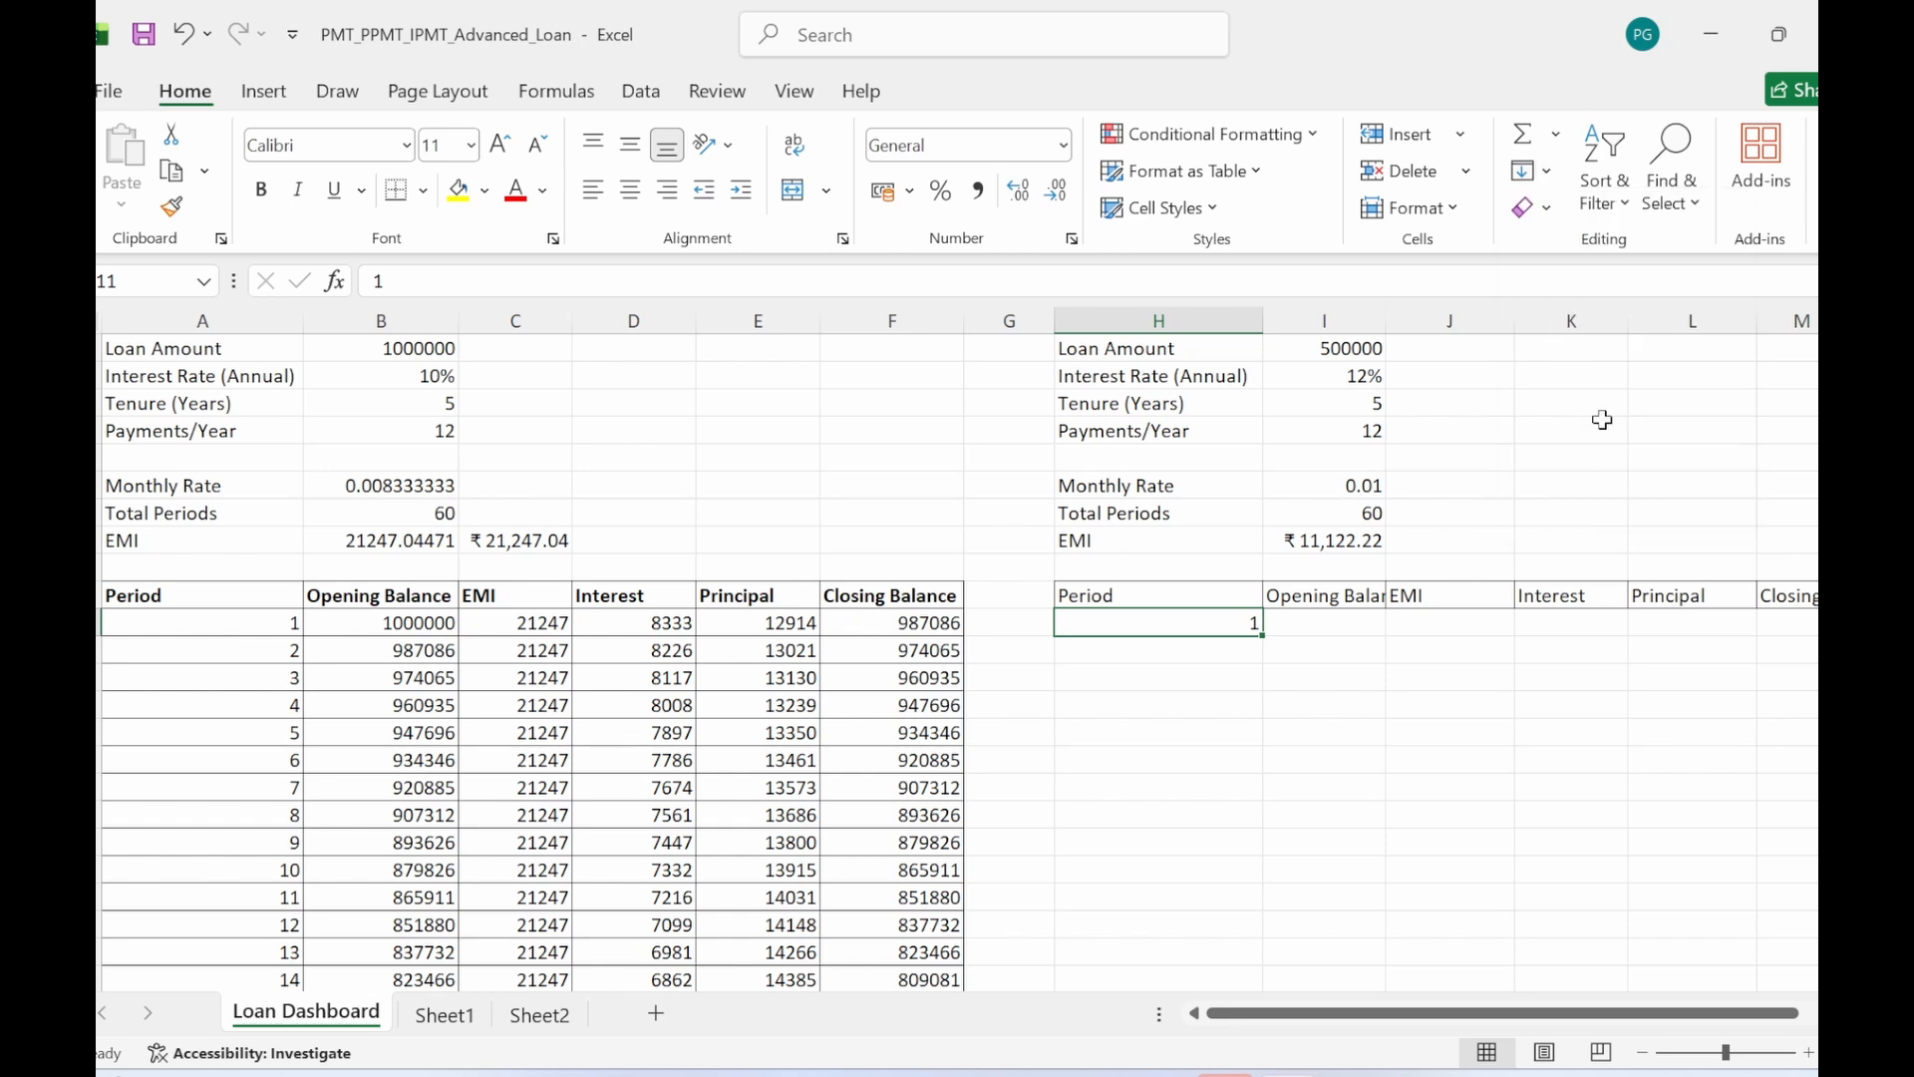
{"action": "left_click_drag", "start_coordinate": [1362, 220], "coordinate": [540, 115]}
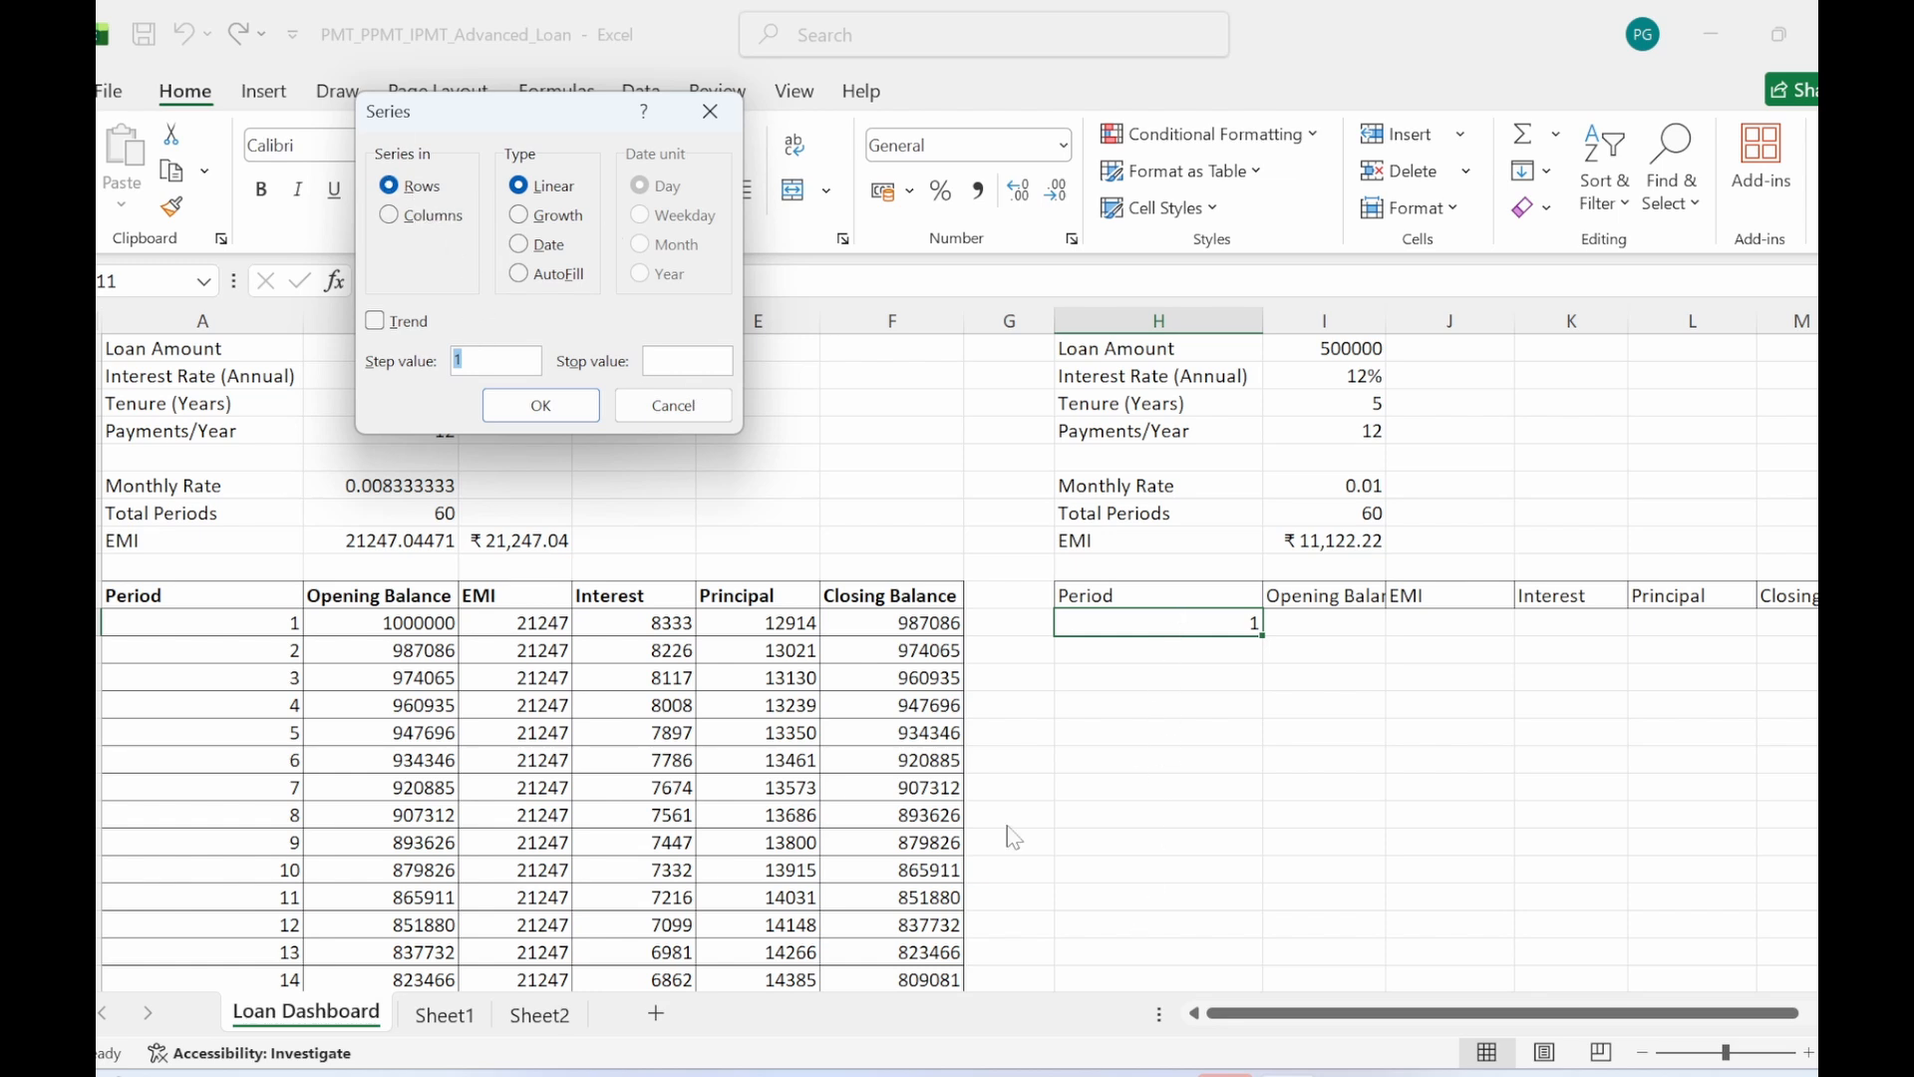
{"action": "left_click", "coordinate": [401, 215]}
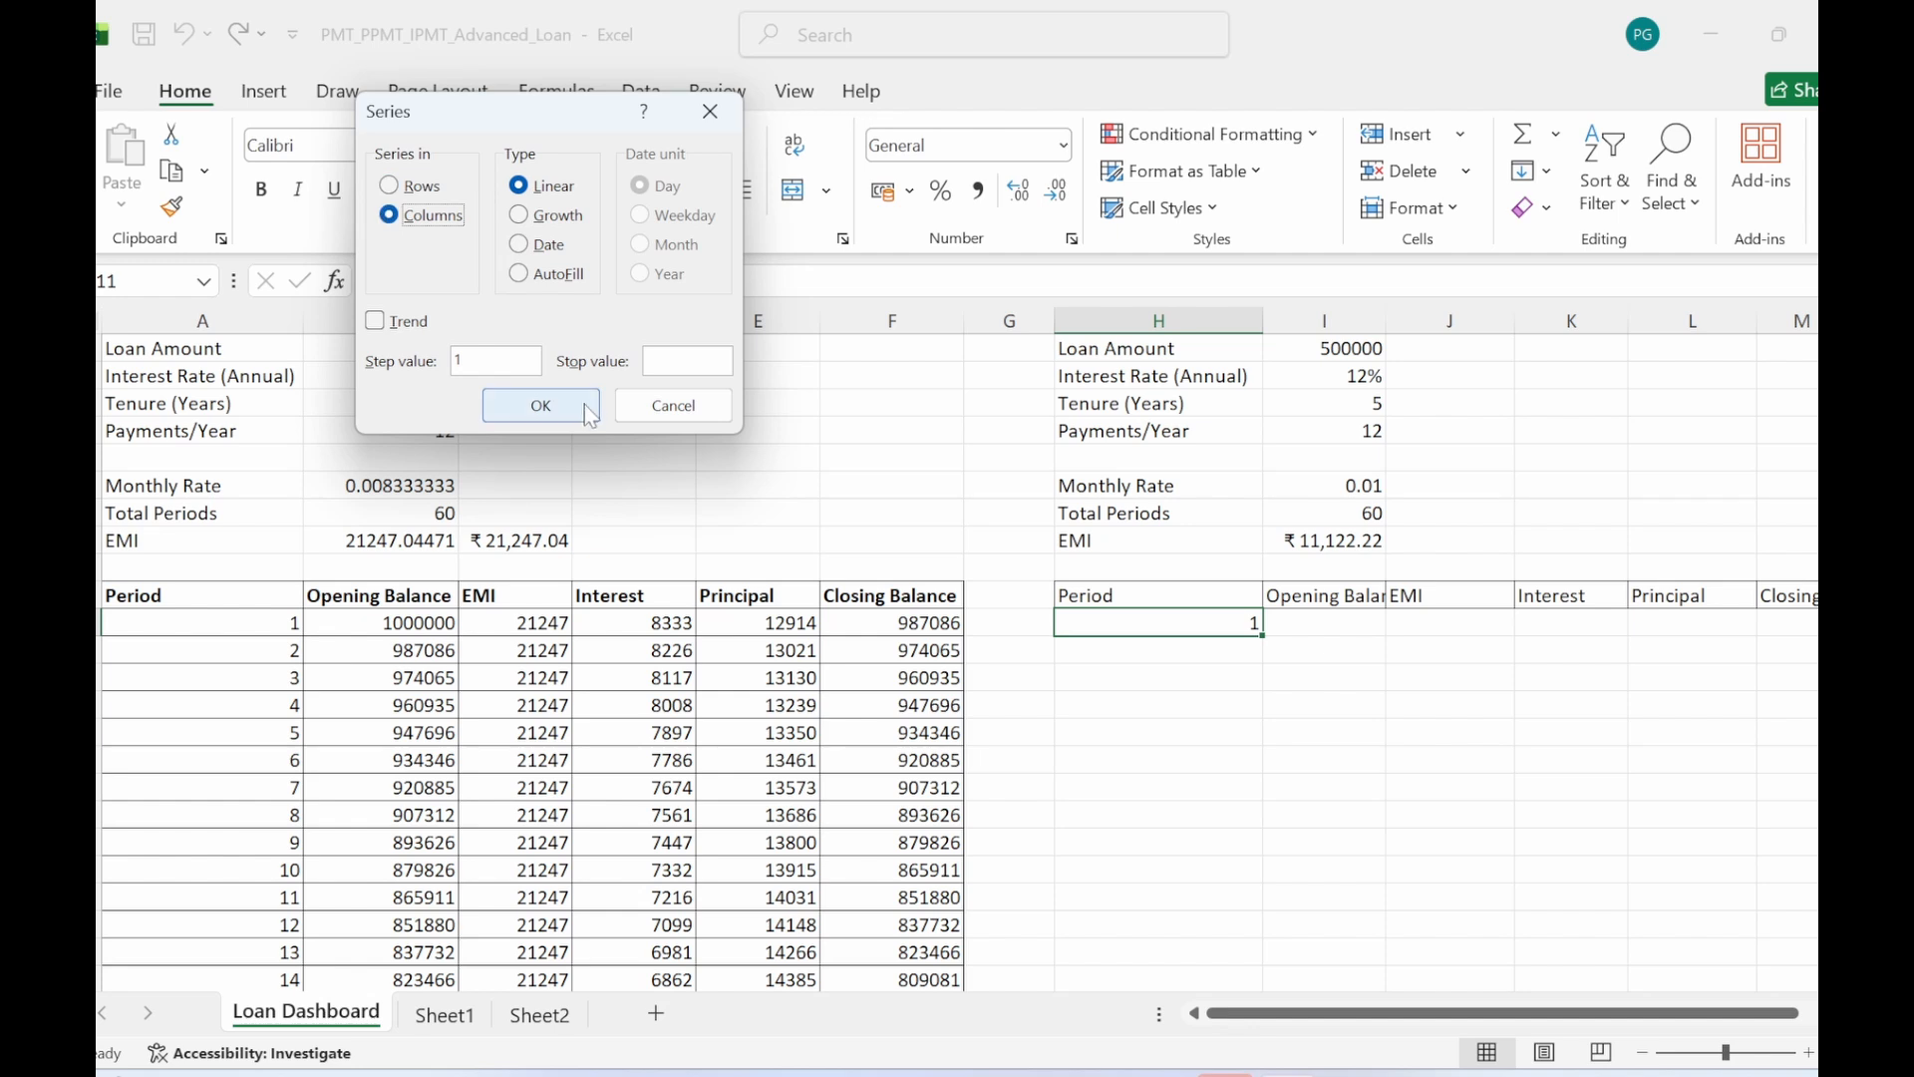
{"action": "left_click", "coordinate": [687, 361]}
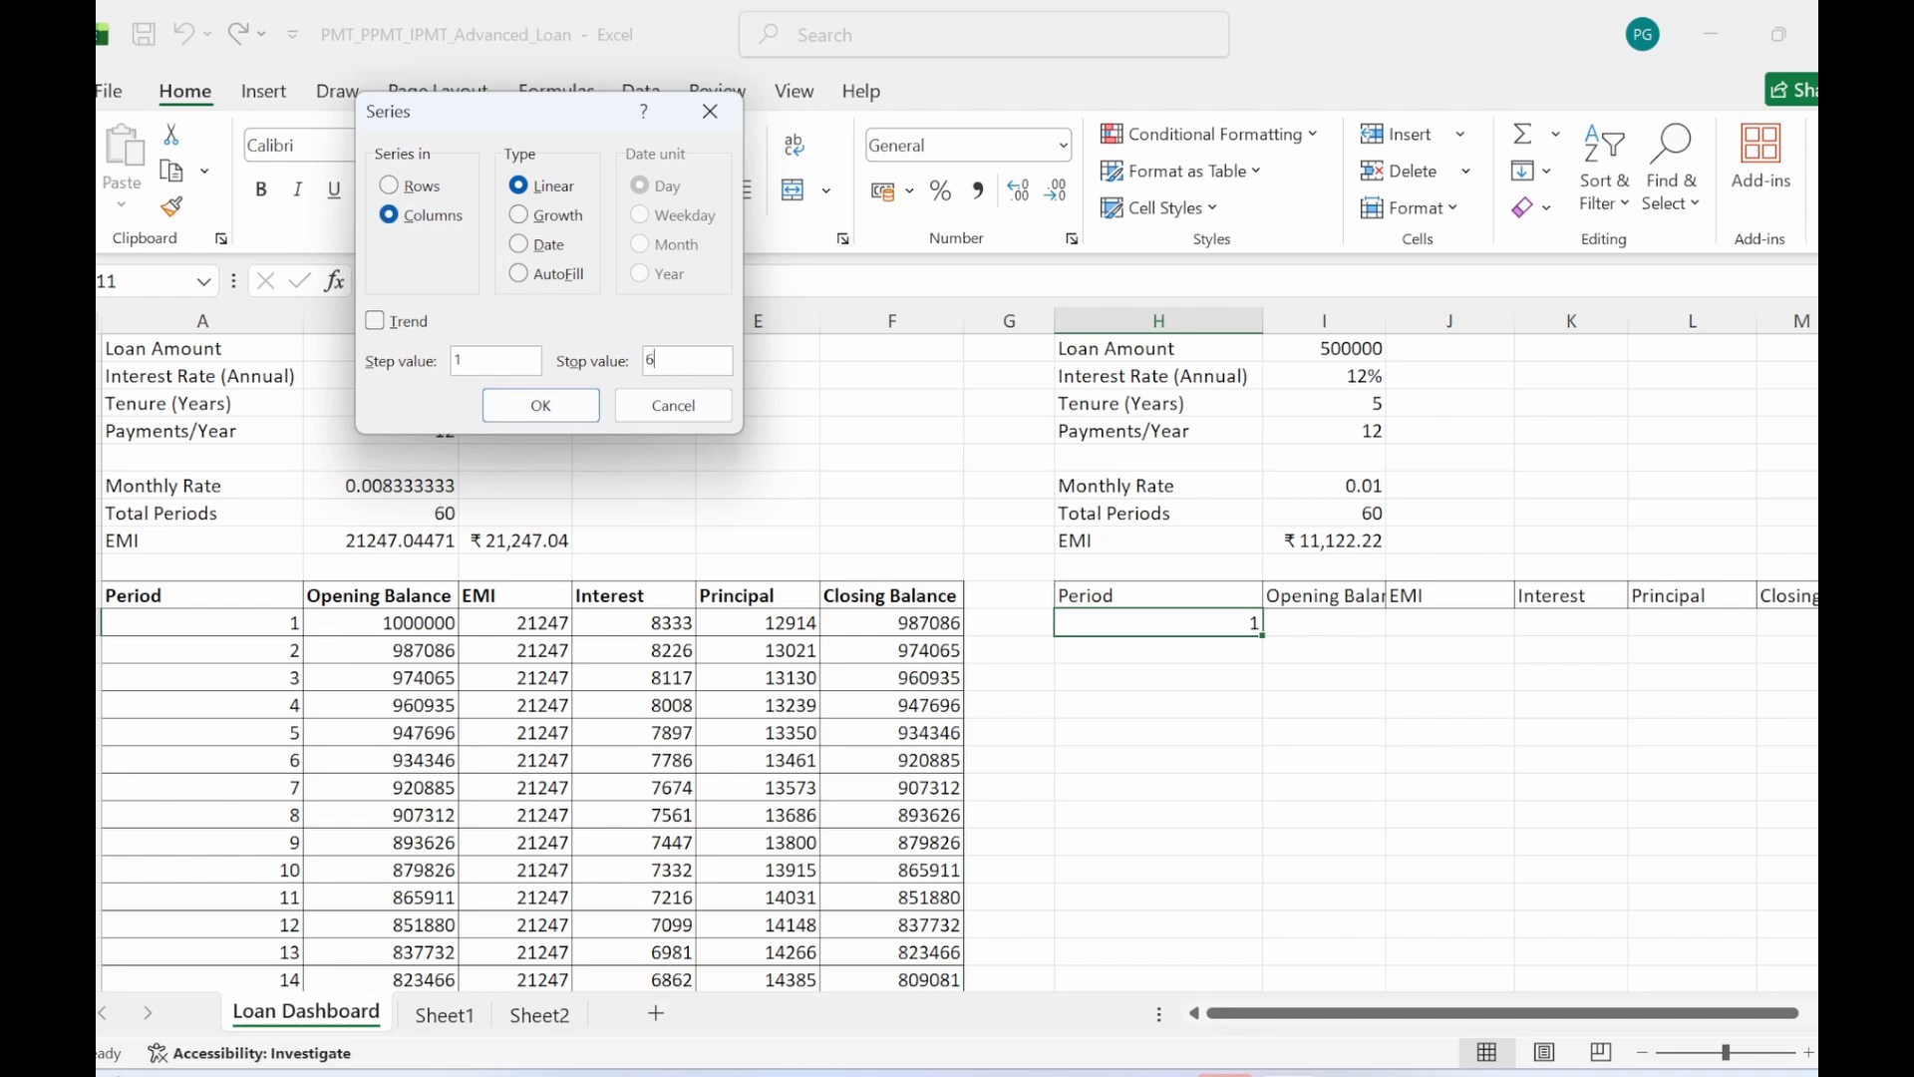
{"action": "left_click", "coordinate": [546, 406]}
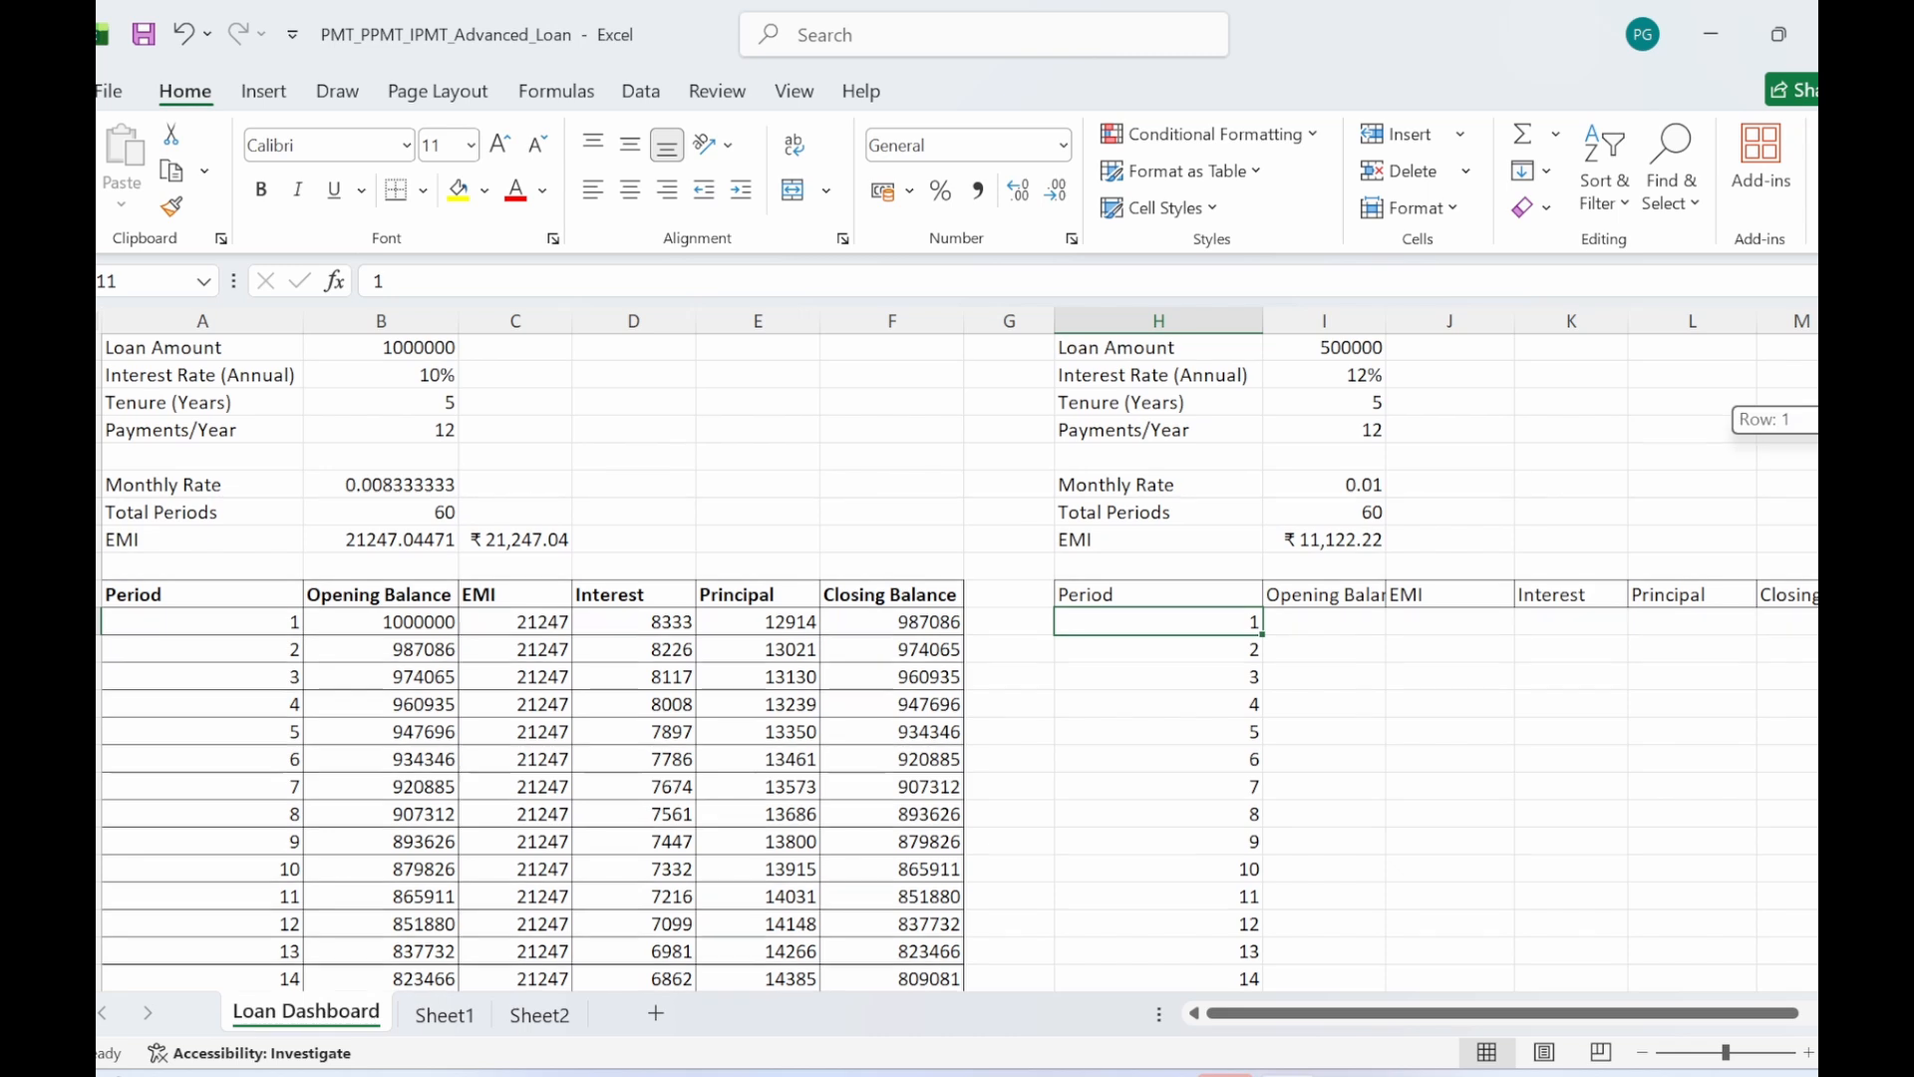
{"action": "scroll", "coordinate": [1752, 415], "scroll_direction": "down", "scroll_amount": 15}
{"action": "scroll", "coordinate": [1751, 414], "scroll_direction": "up", "scroll_amount": 15}
- Link the first period's opening balance in I11 to the loan amount with =I1
{"action": "left_click", "coordinate": [1331, 620]}
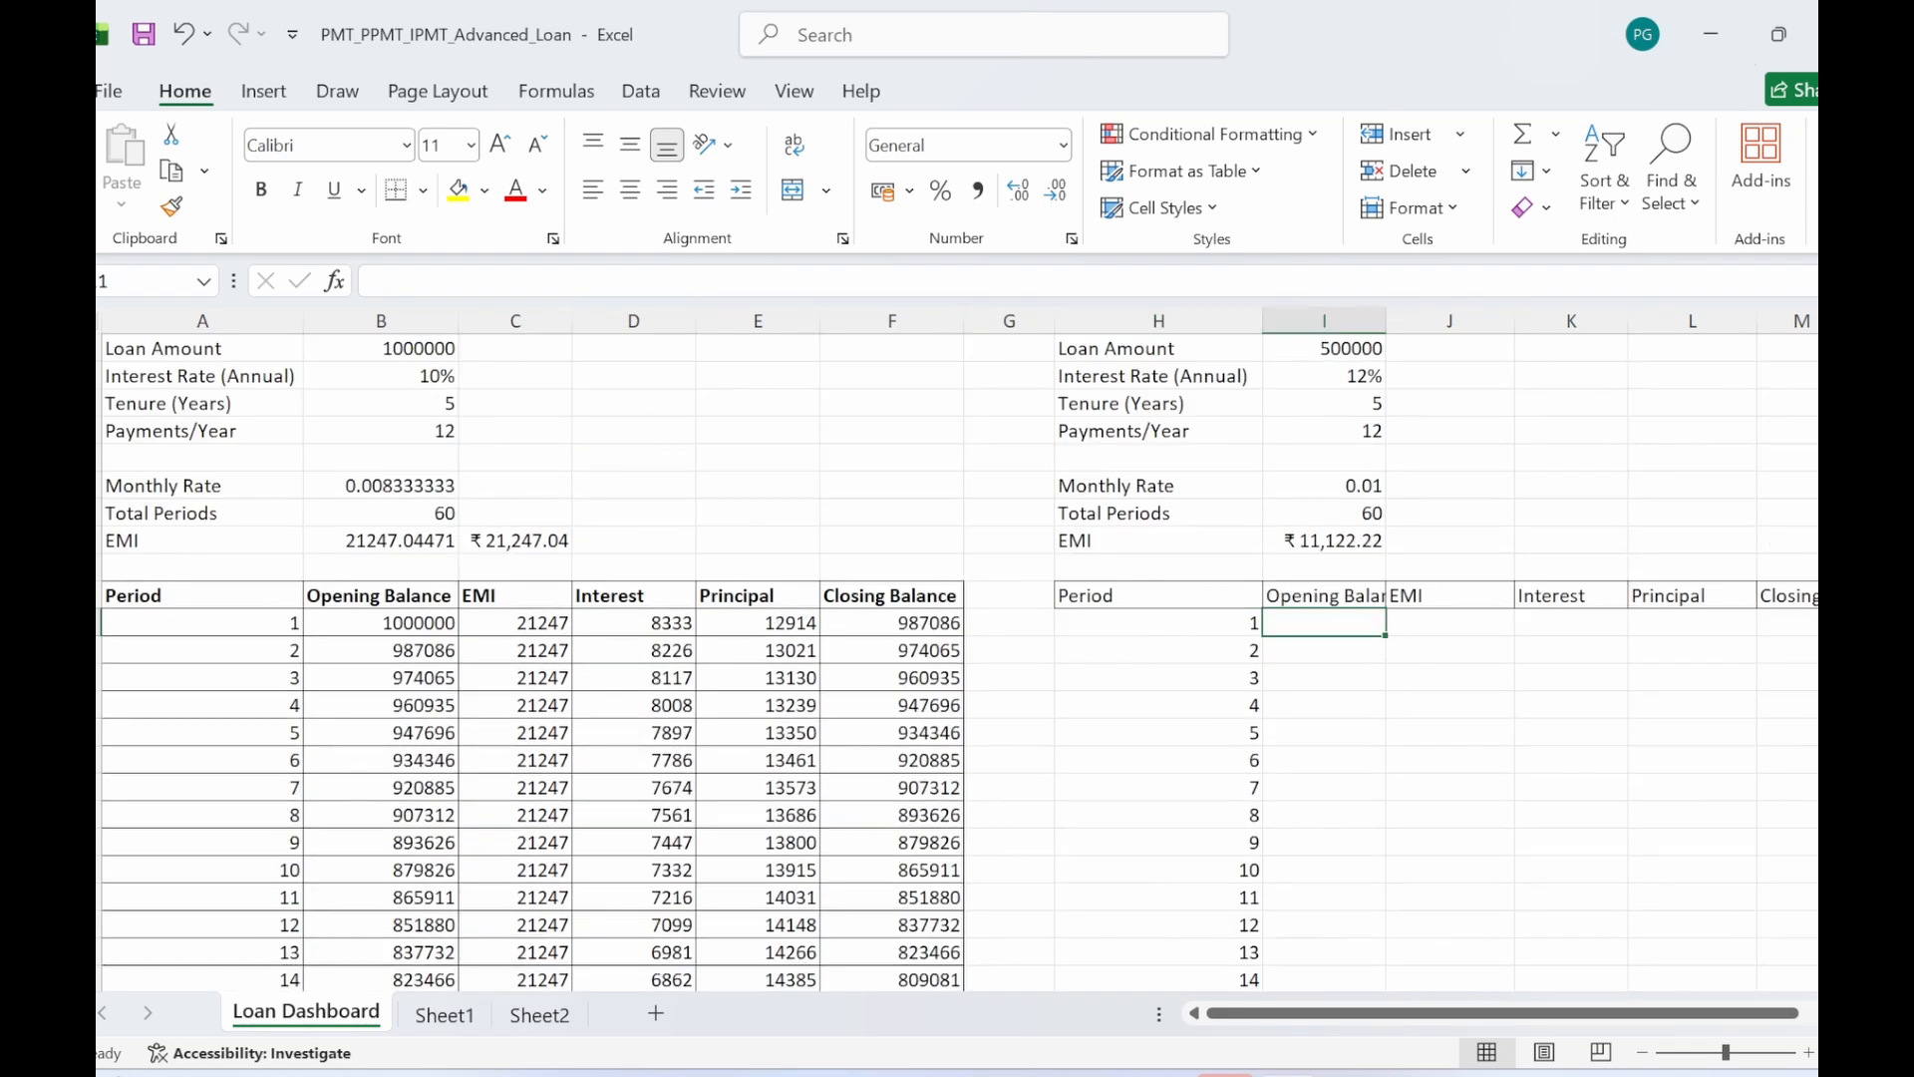
{"action": "left_click", "coordinate": [1461, 704]}
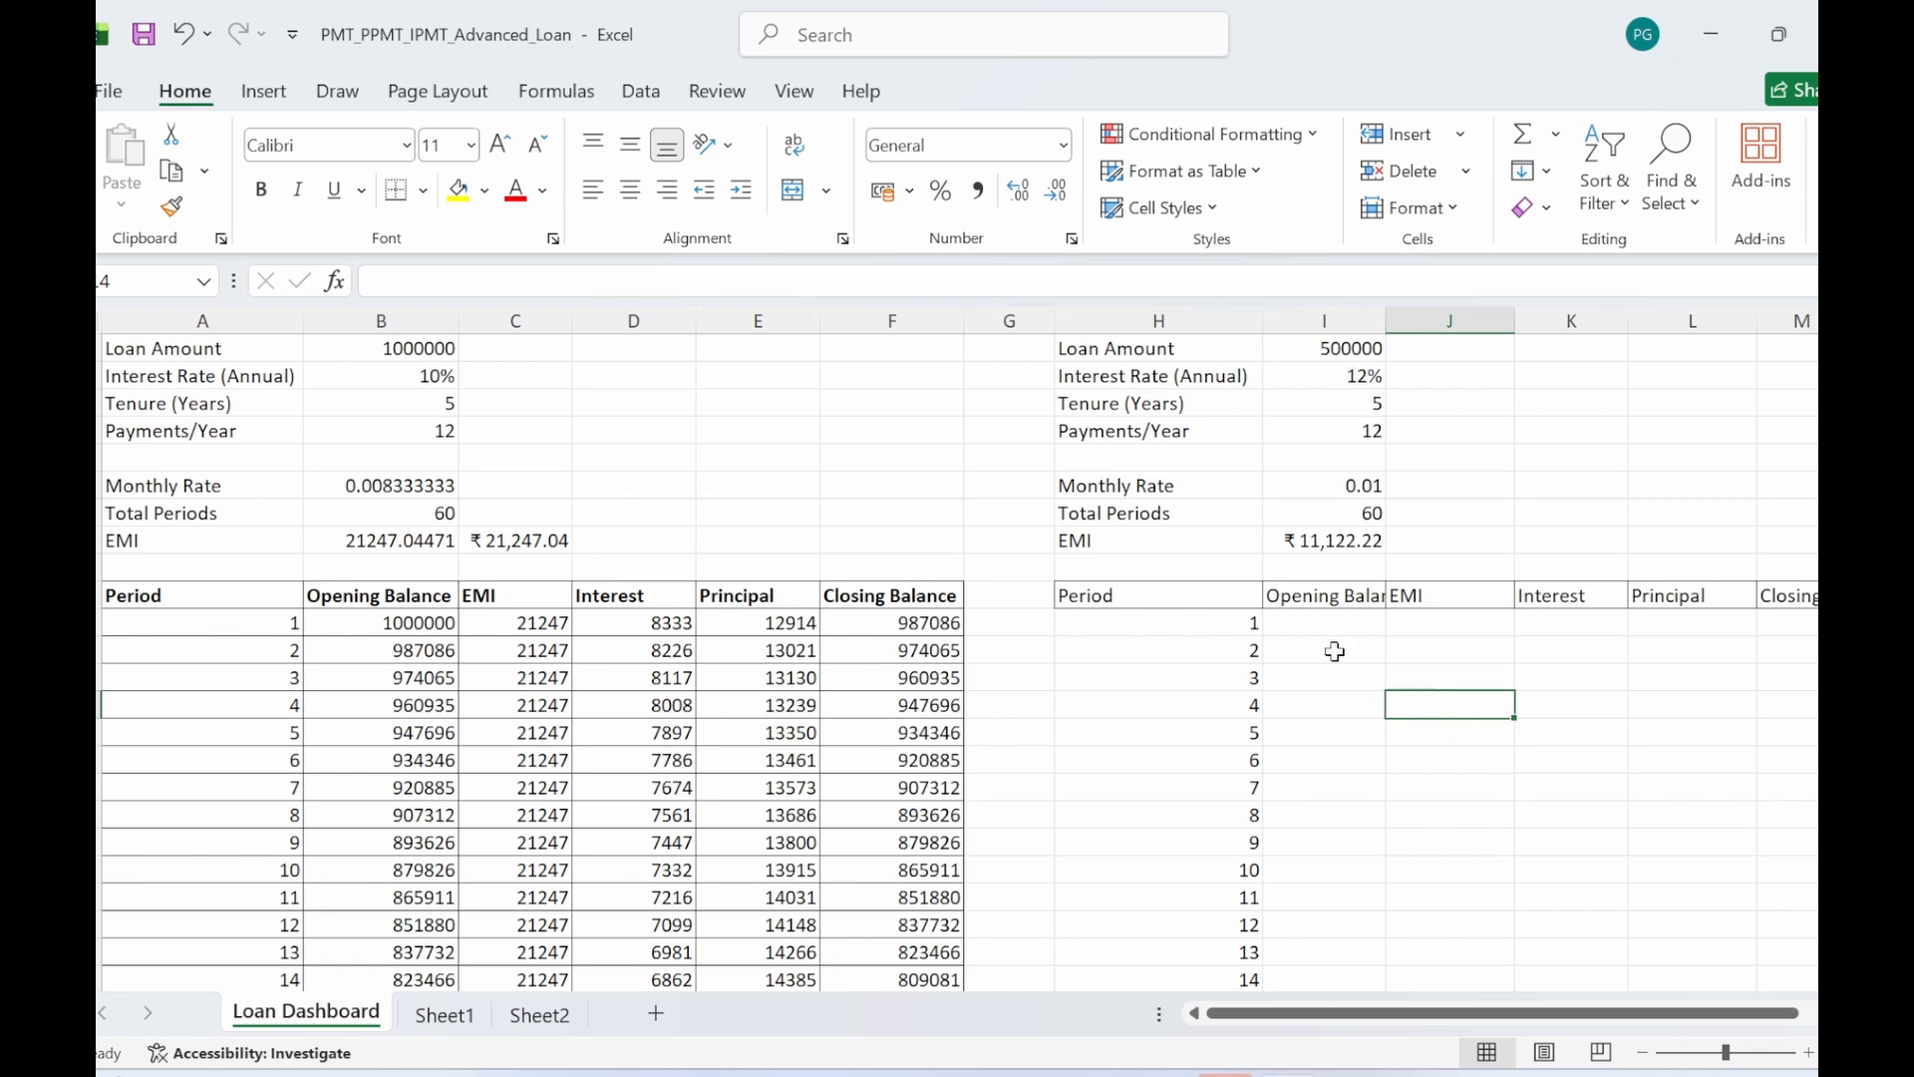
{"action": "left_click", "coordinate": [1323, 620]}
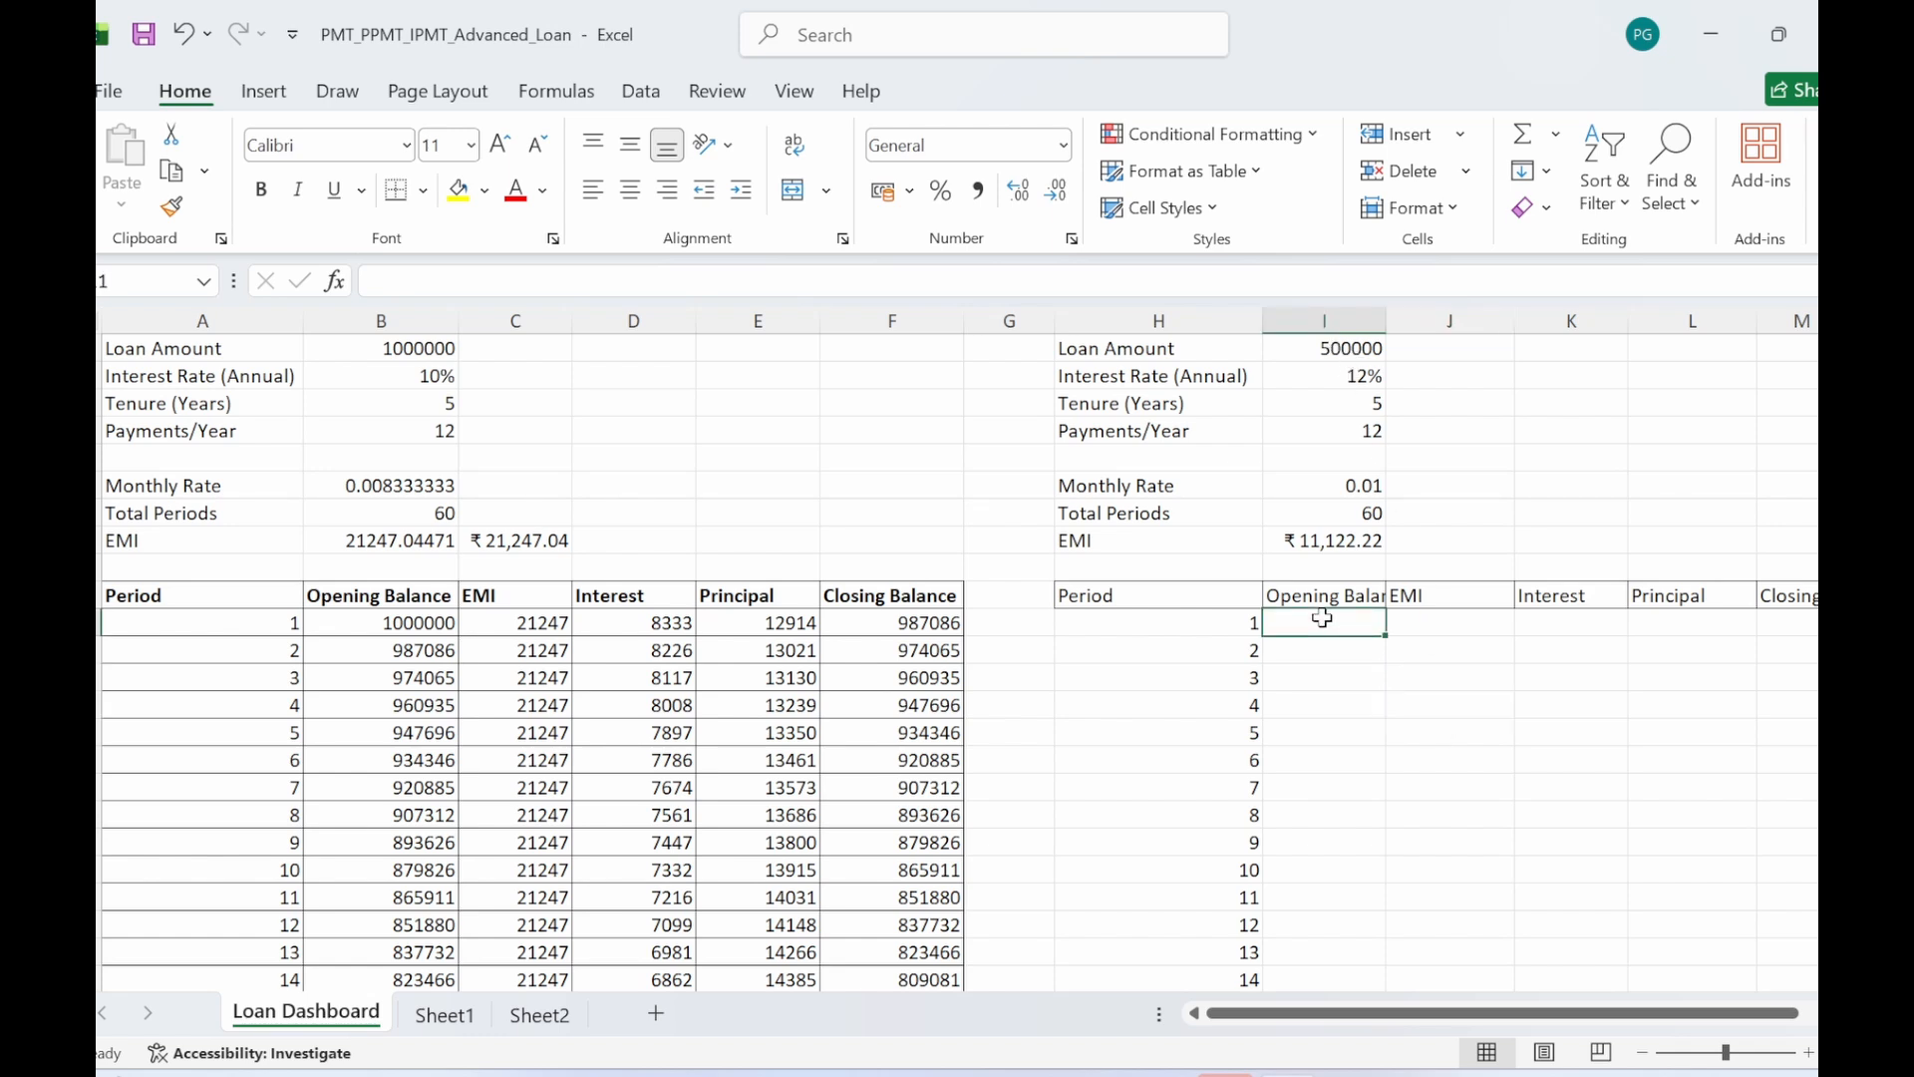
{"action": "type", "text": "="}
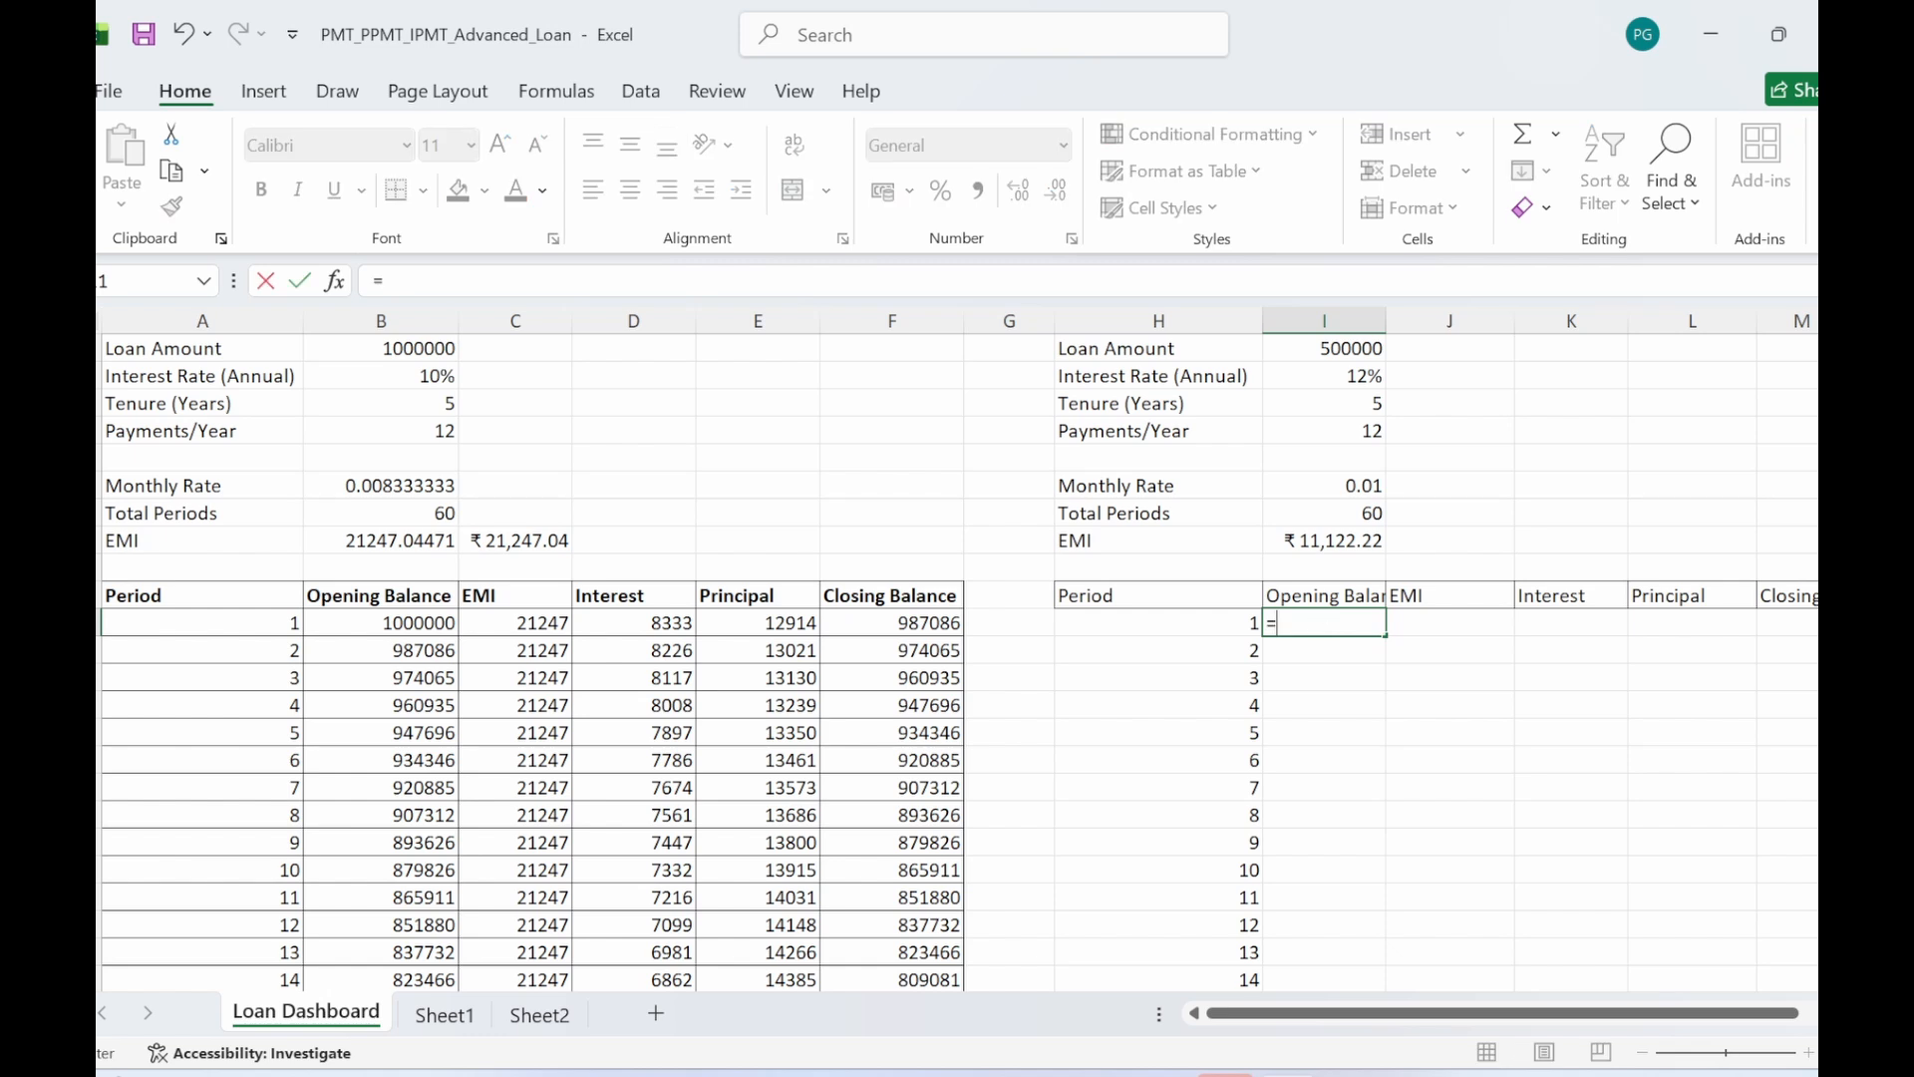
{"action": "left_click", "coordinate": [1296, 348]}
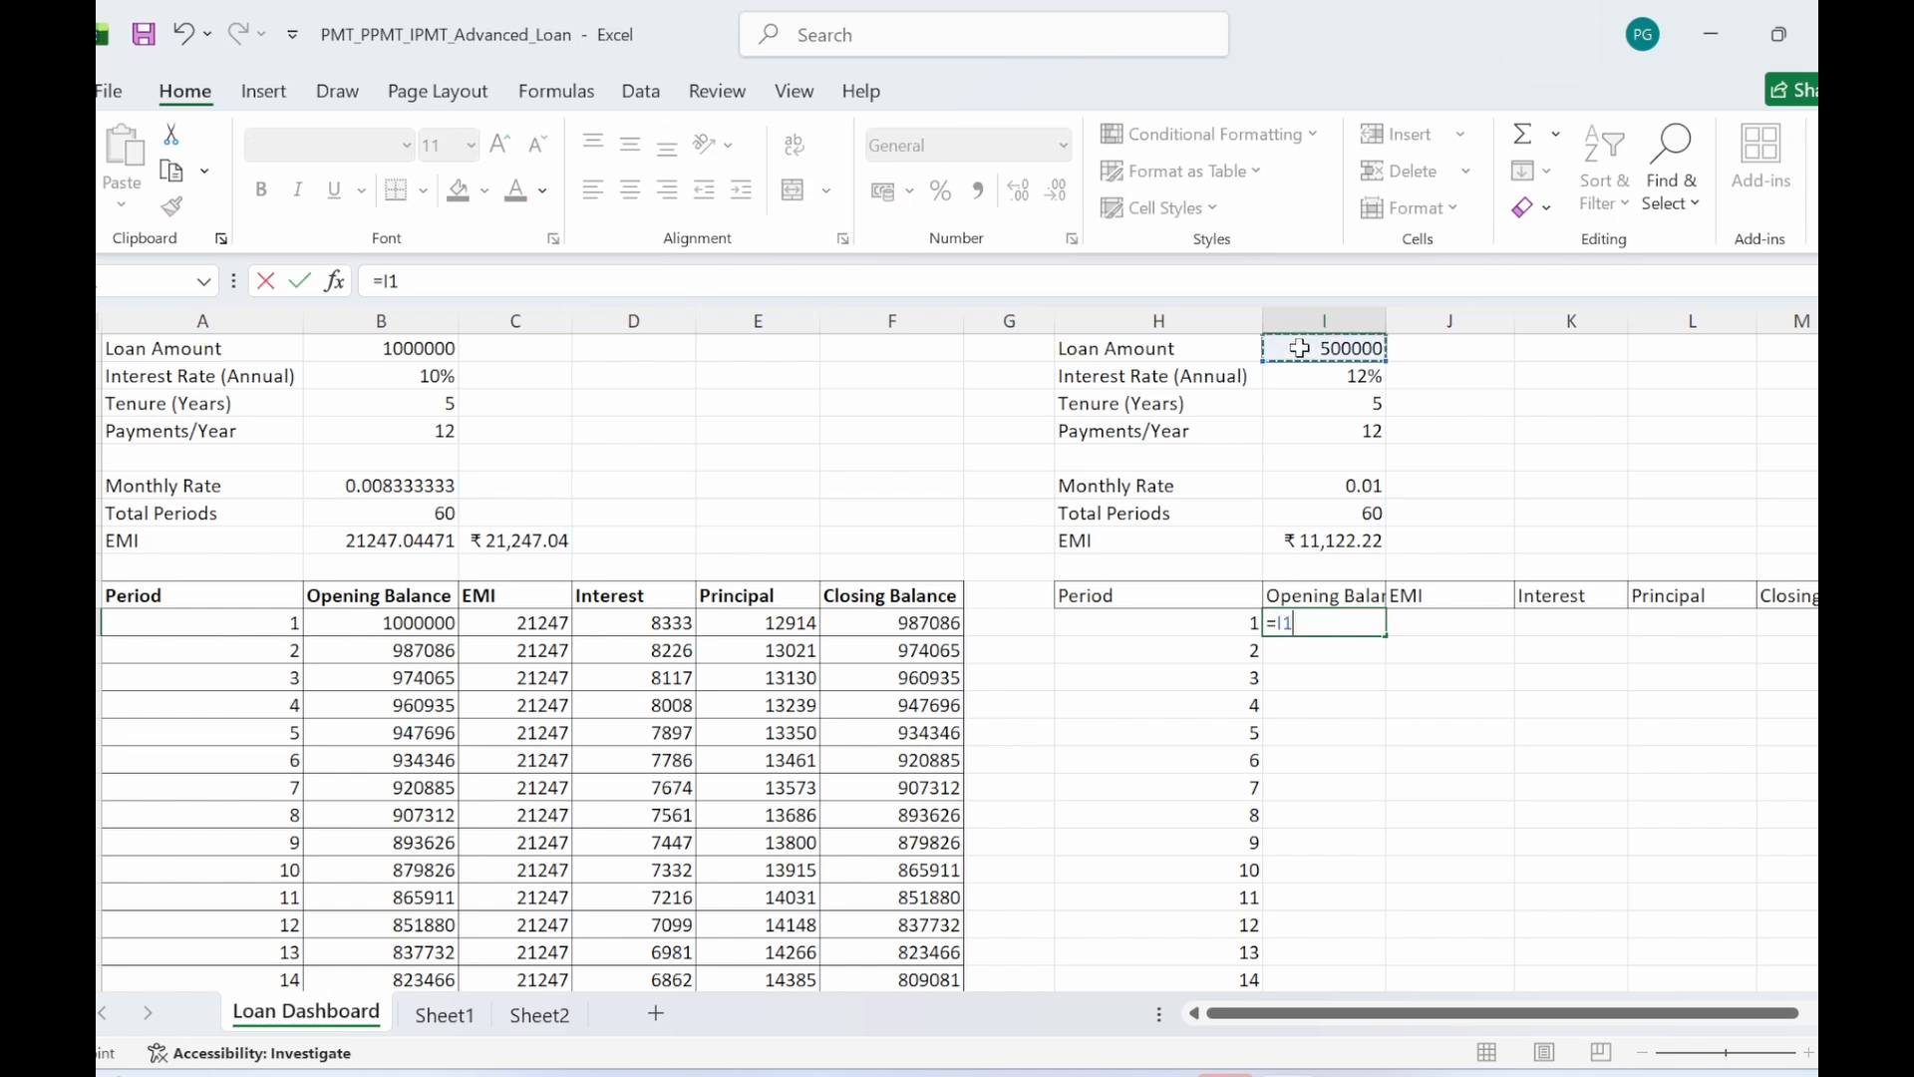
{"action": "key", "text": "Return"}
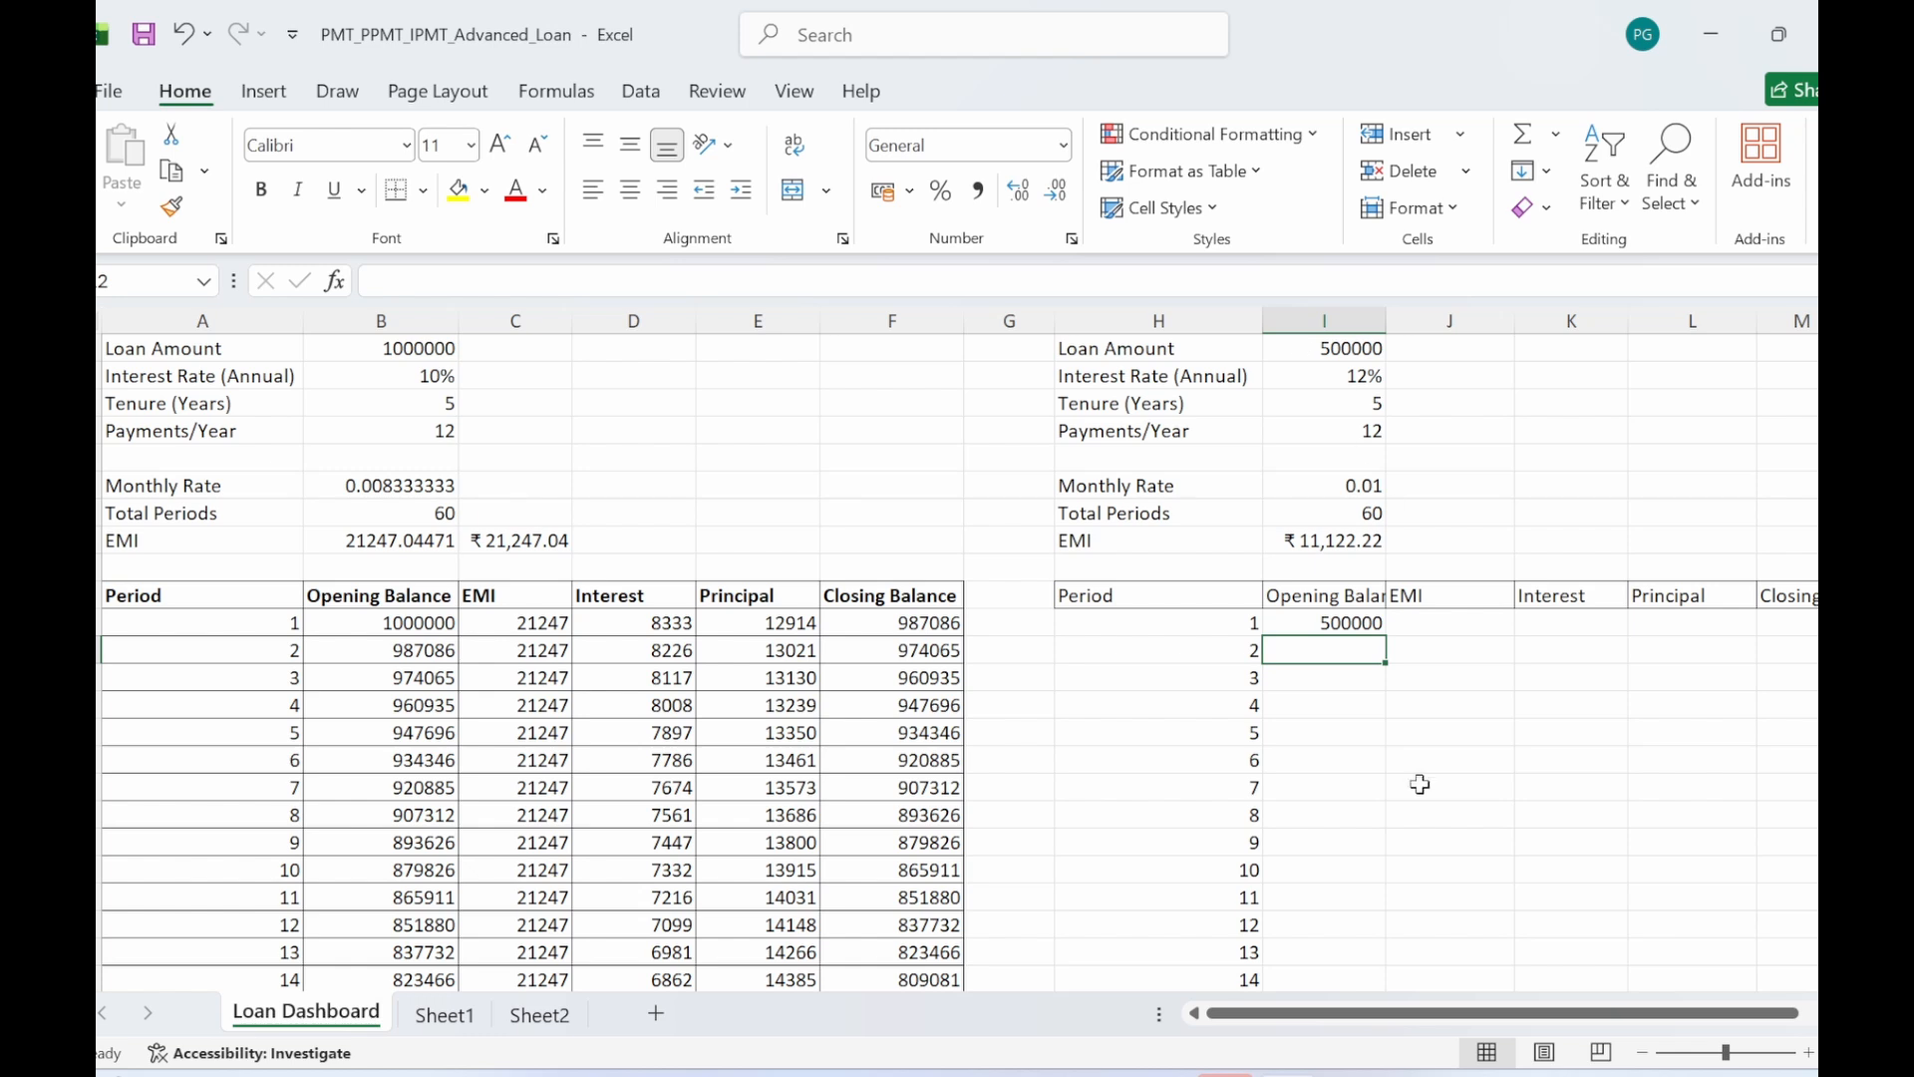
- Link the first period's EMI in J11 to the calculated EMI with =I8
{"action": "left_click", "coordinate": [1452, 622]}
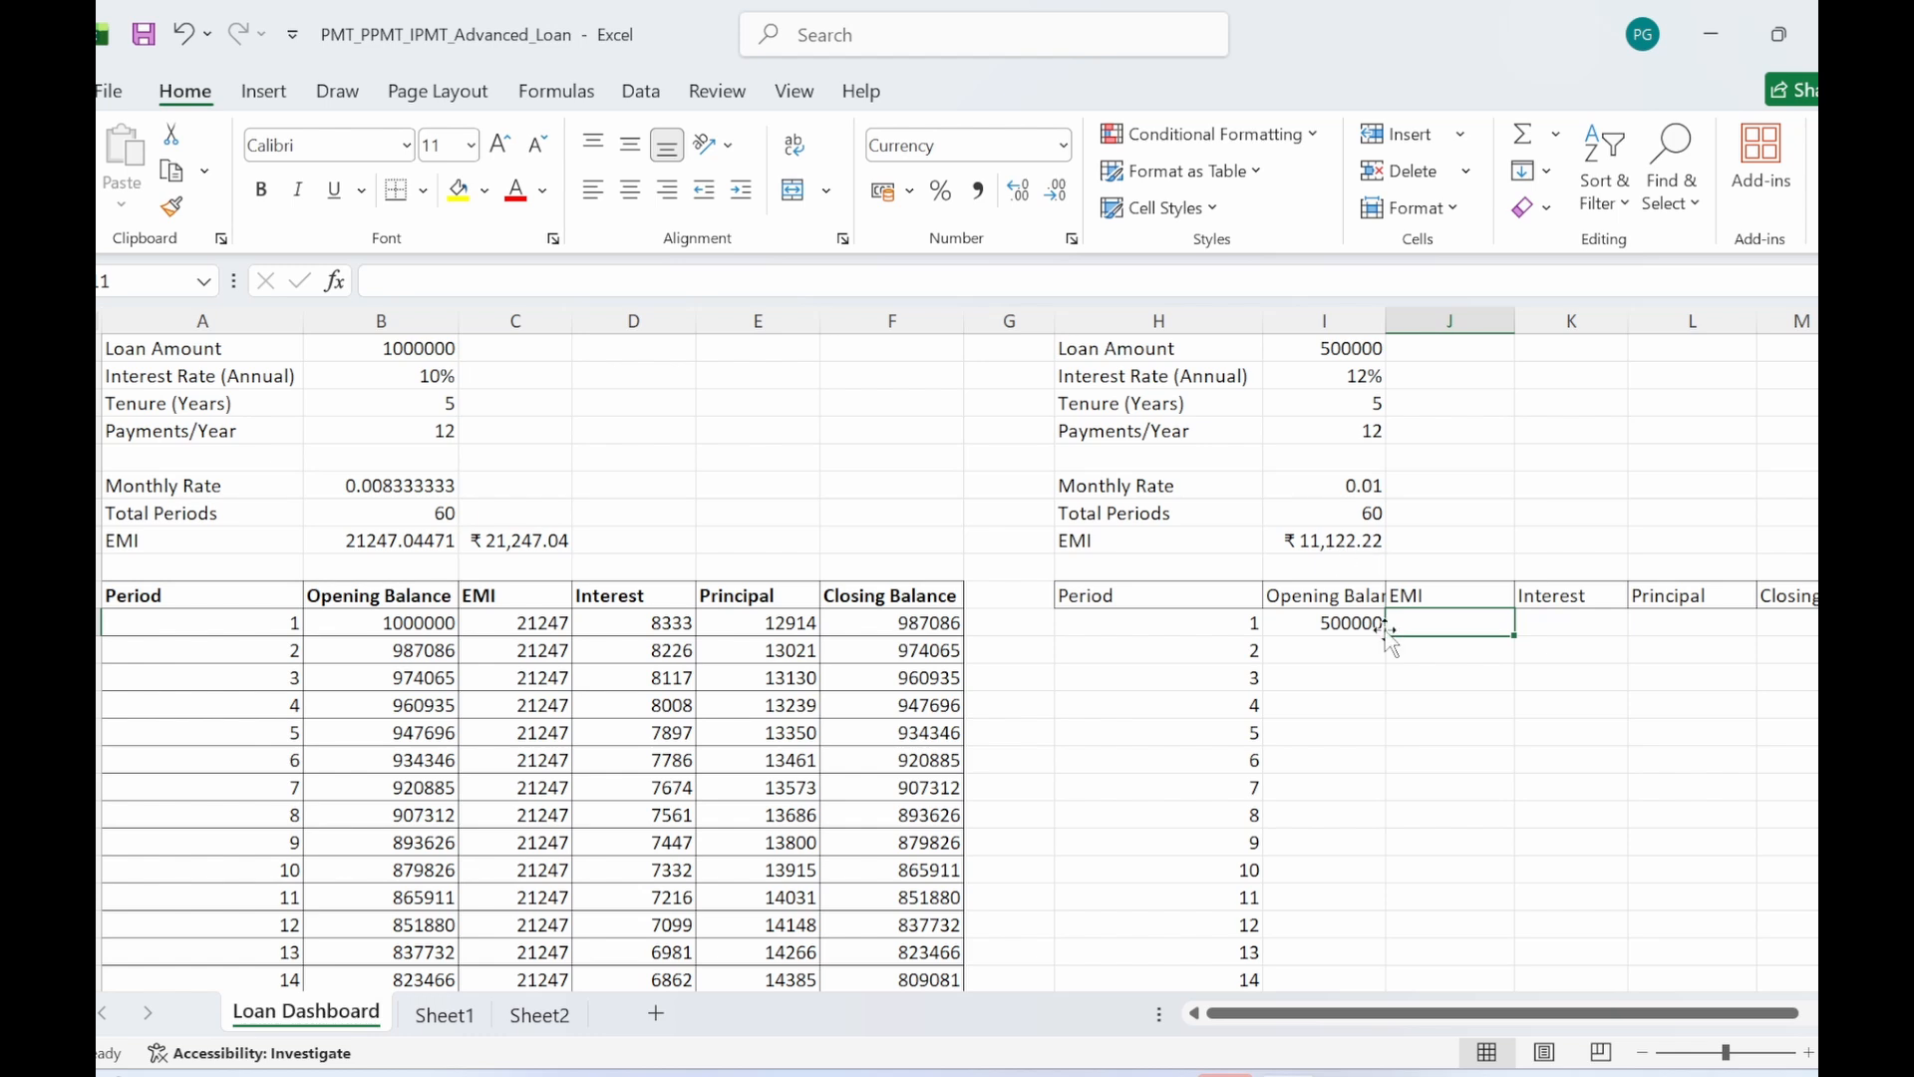
{"action": "left_click", "coordinate": [1536, 788]}
{"action": "left_click", "coordinate": [1410, 628]}
{"action": "type", "text": "="}
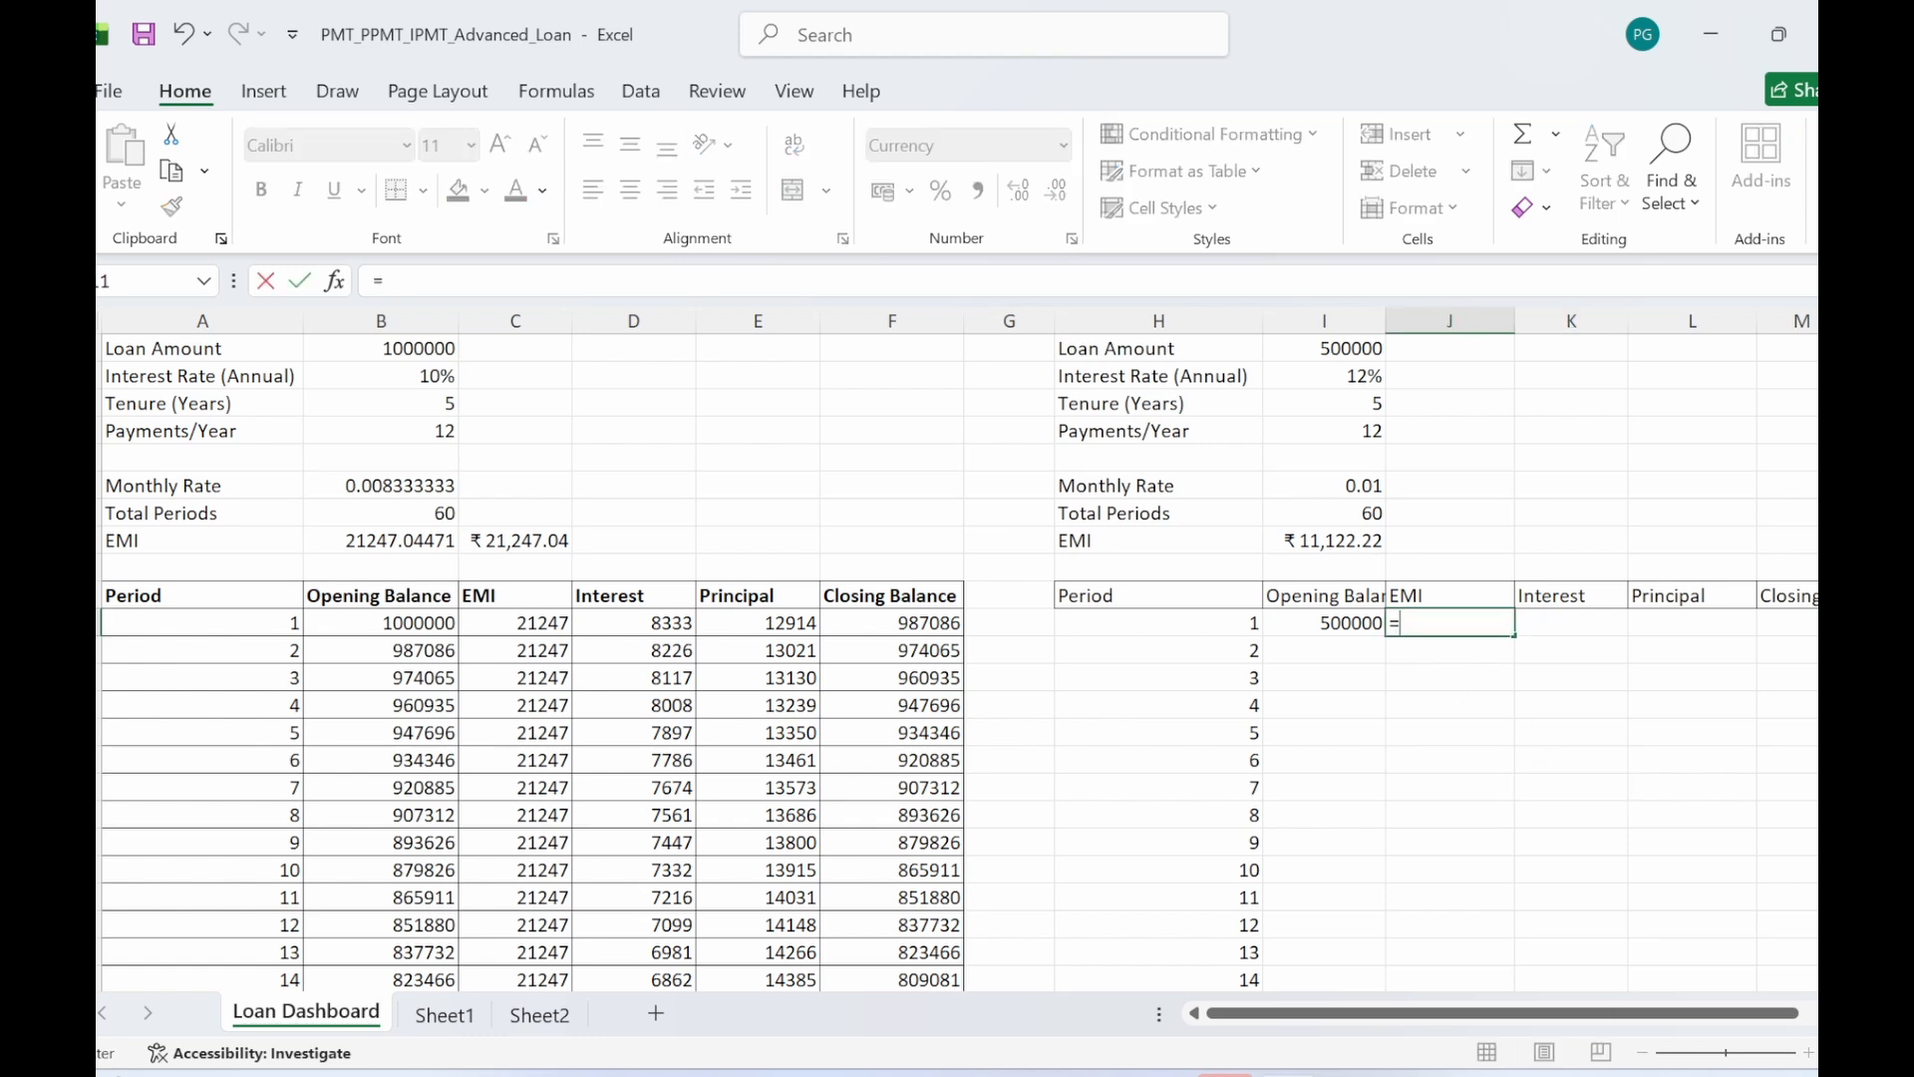
{"action": "left_click", "coordinate": [1326, 543]}
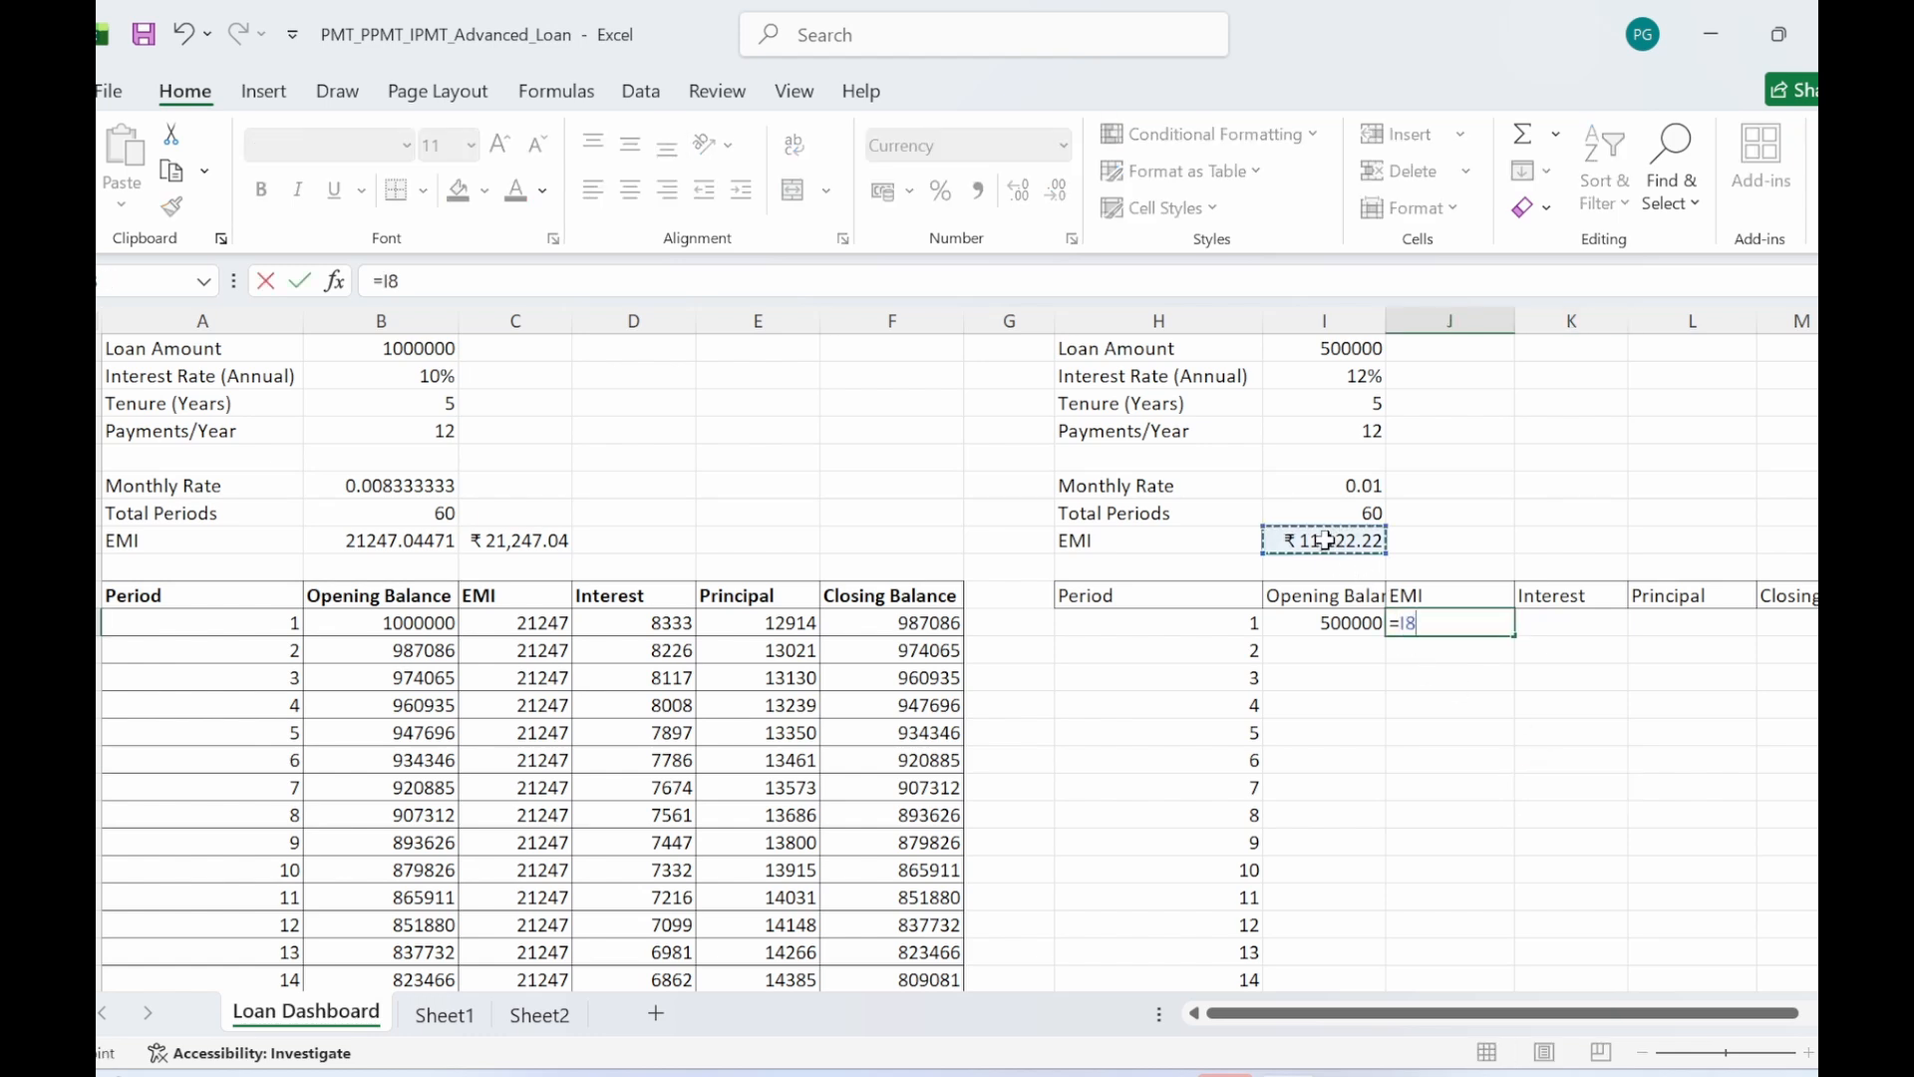
{"action": "key", "text": "Return"}
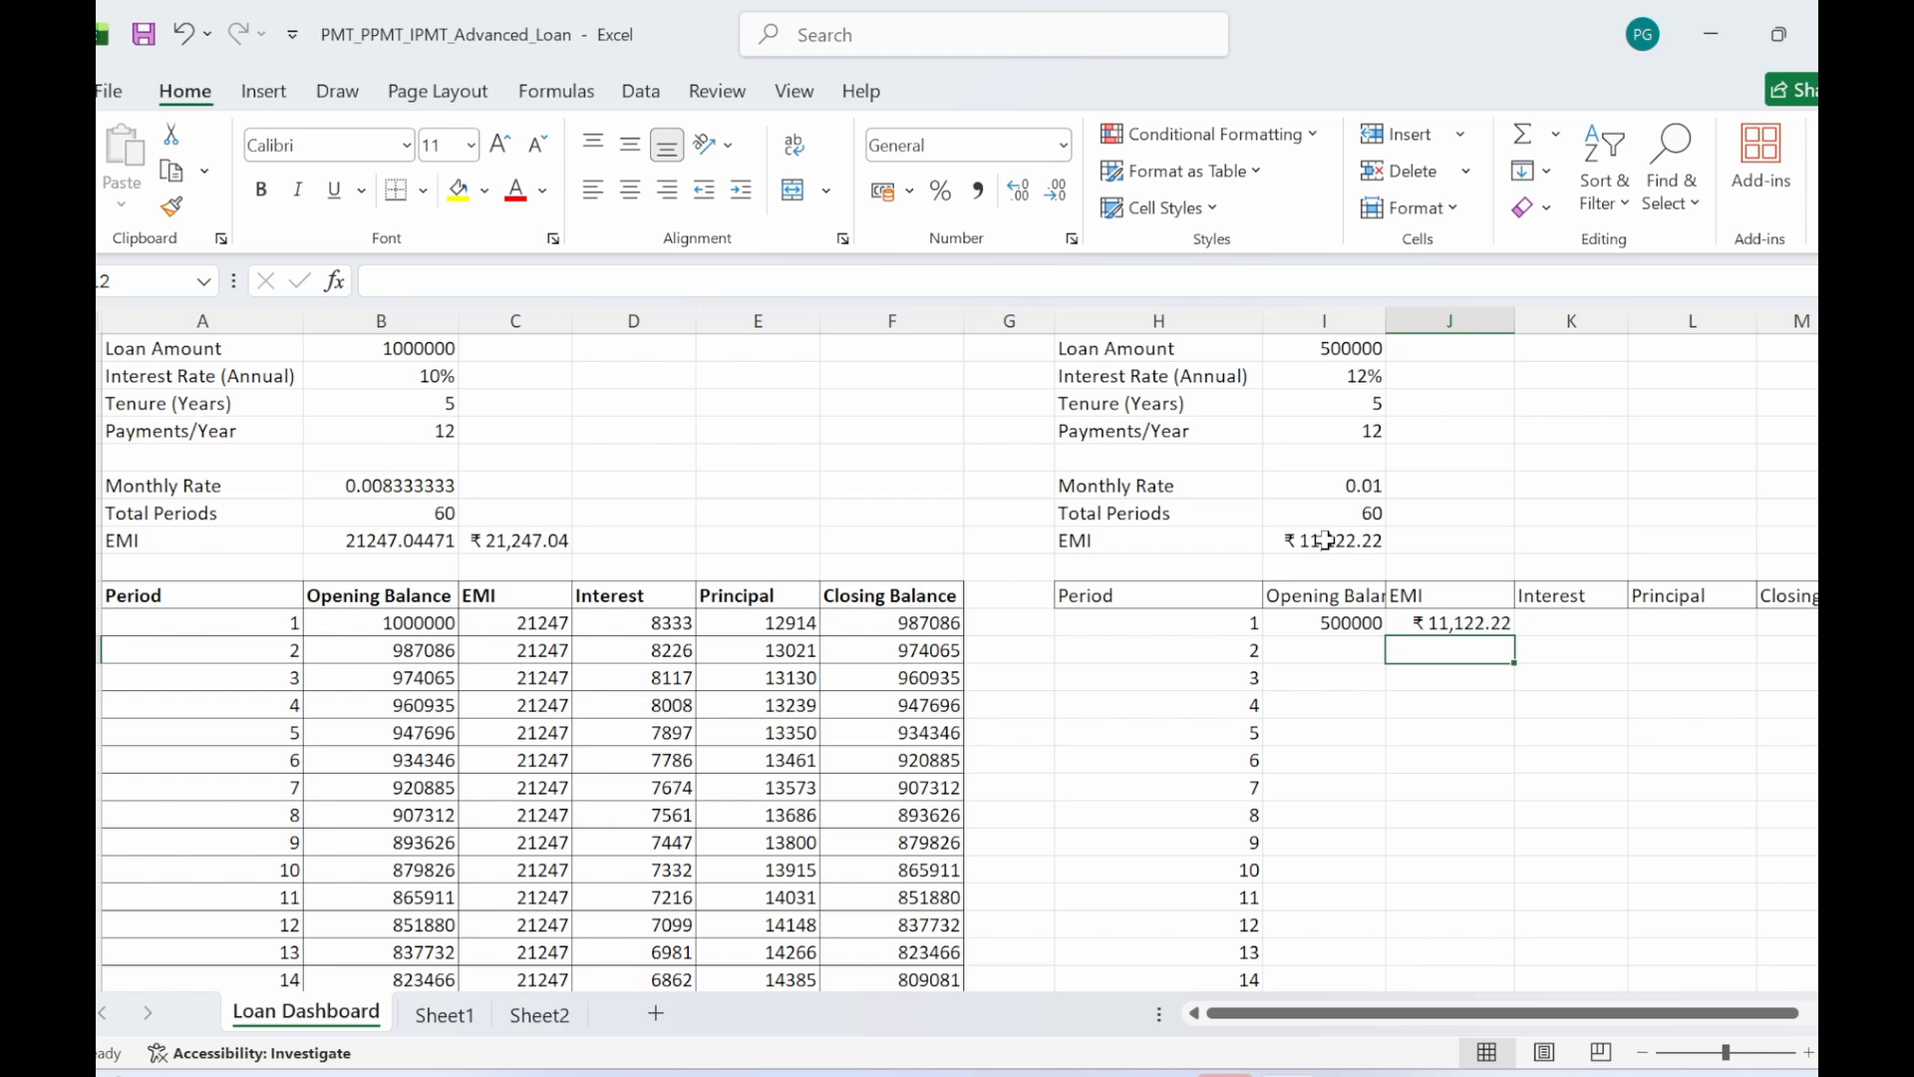
{"action": "left_click", "coordinate": [1475, 729]}
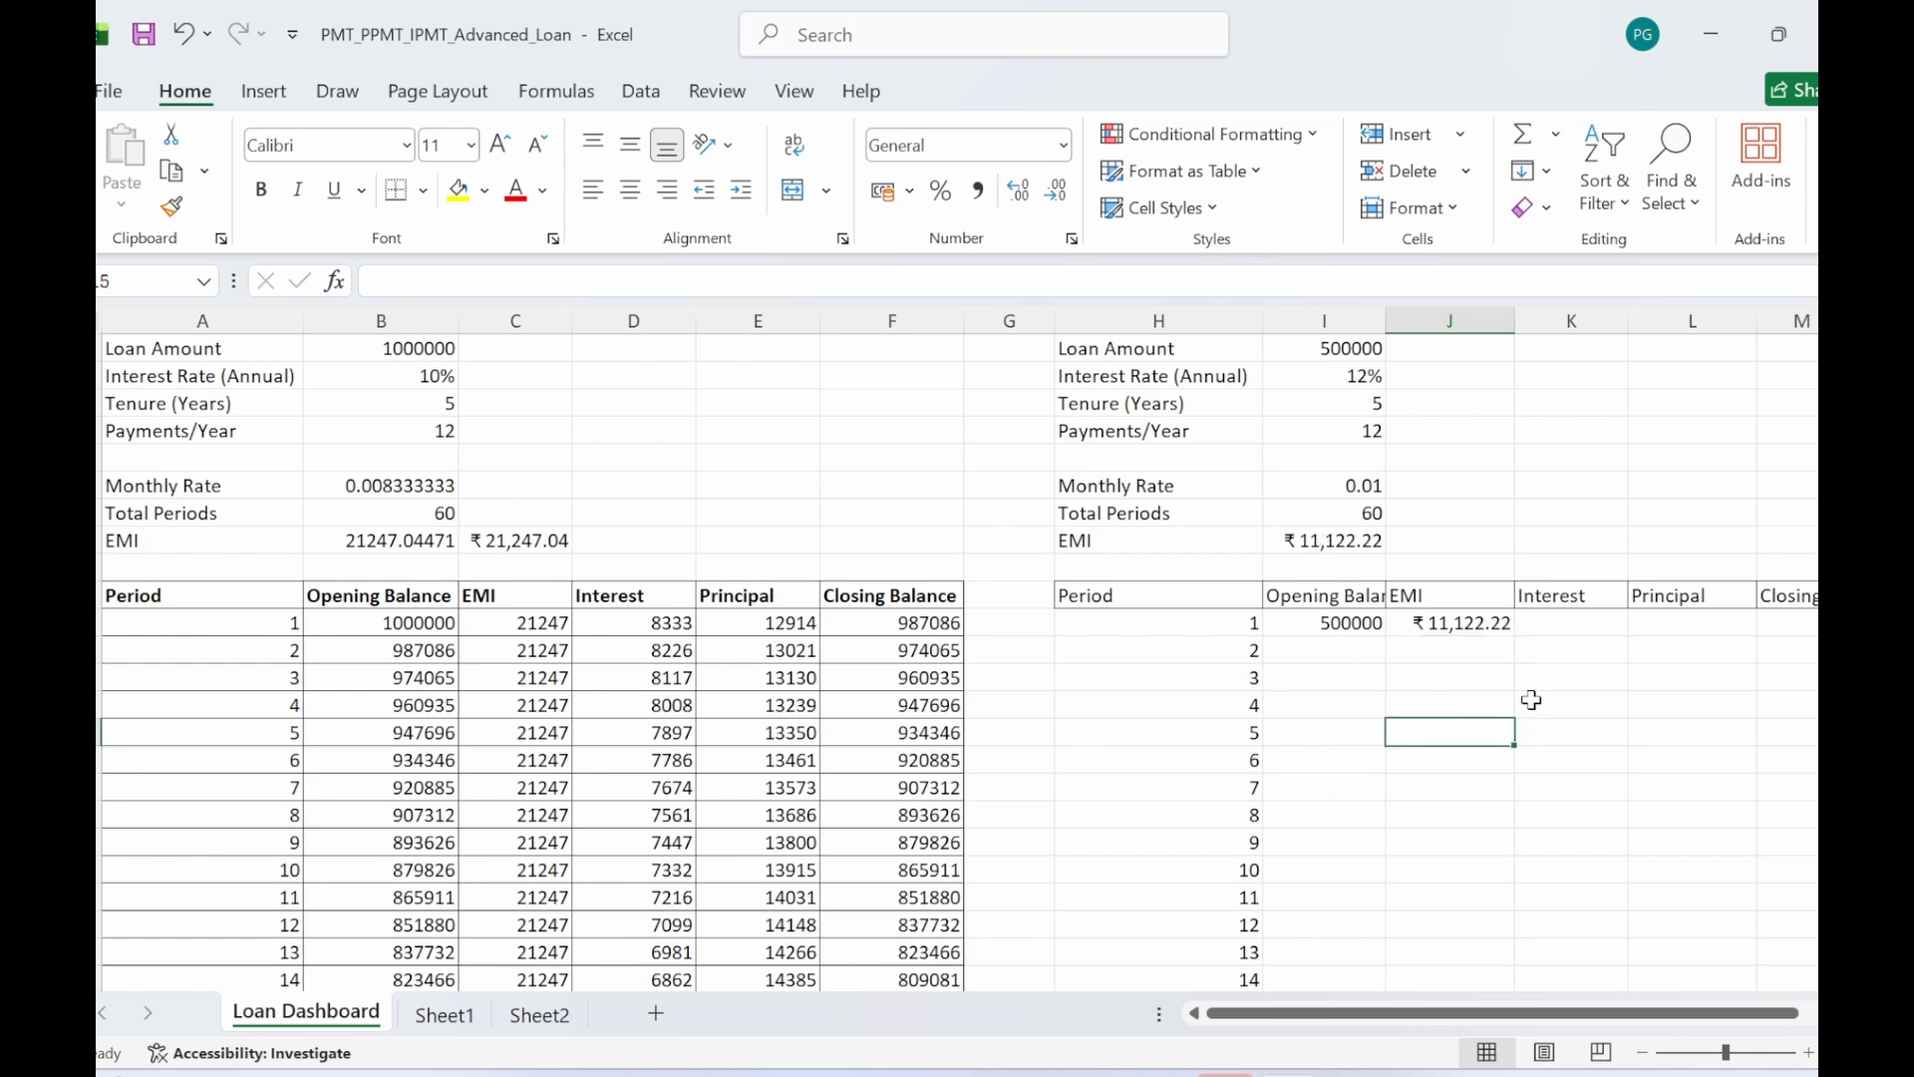
- Calculate the first period's interest in K11 with =IPMT(I6,H11,I7,I1)
{"action": "left_click", "coordinate": [1557, 625]}
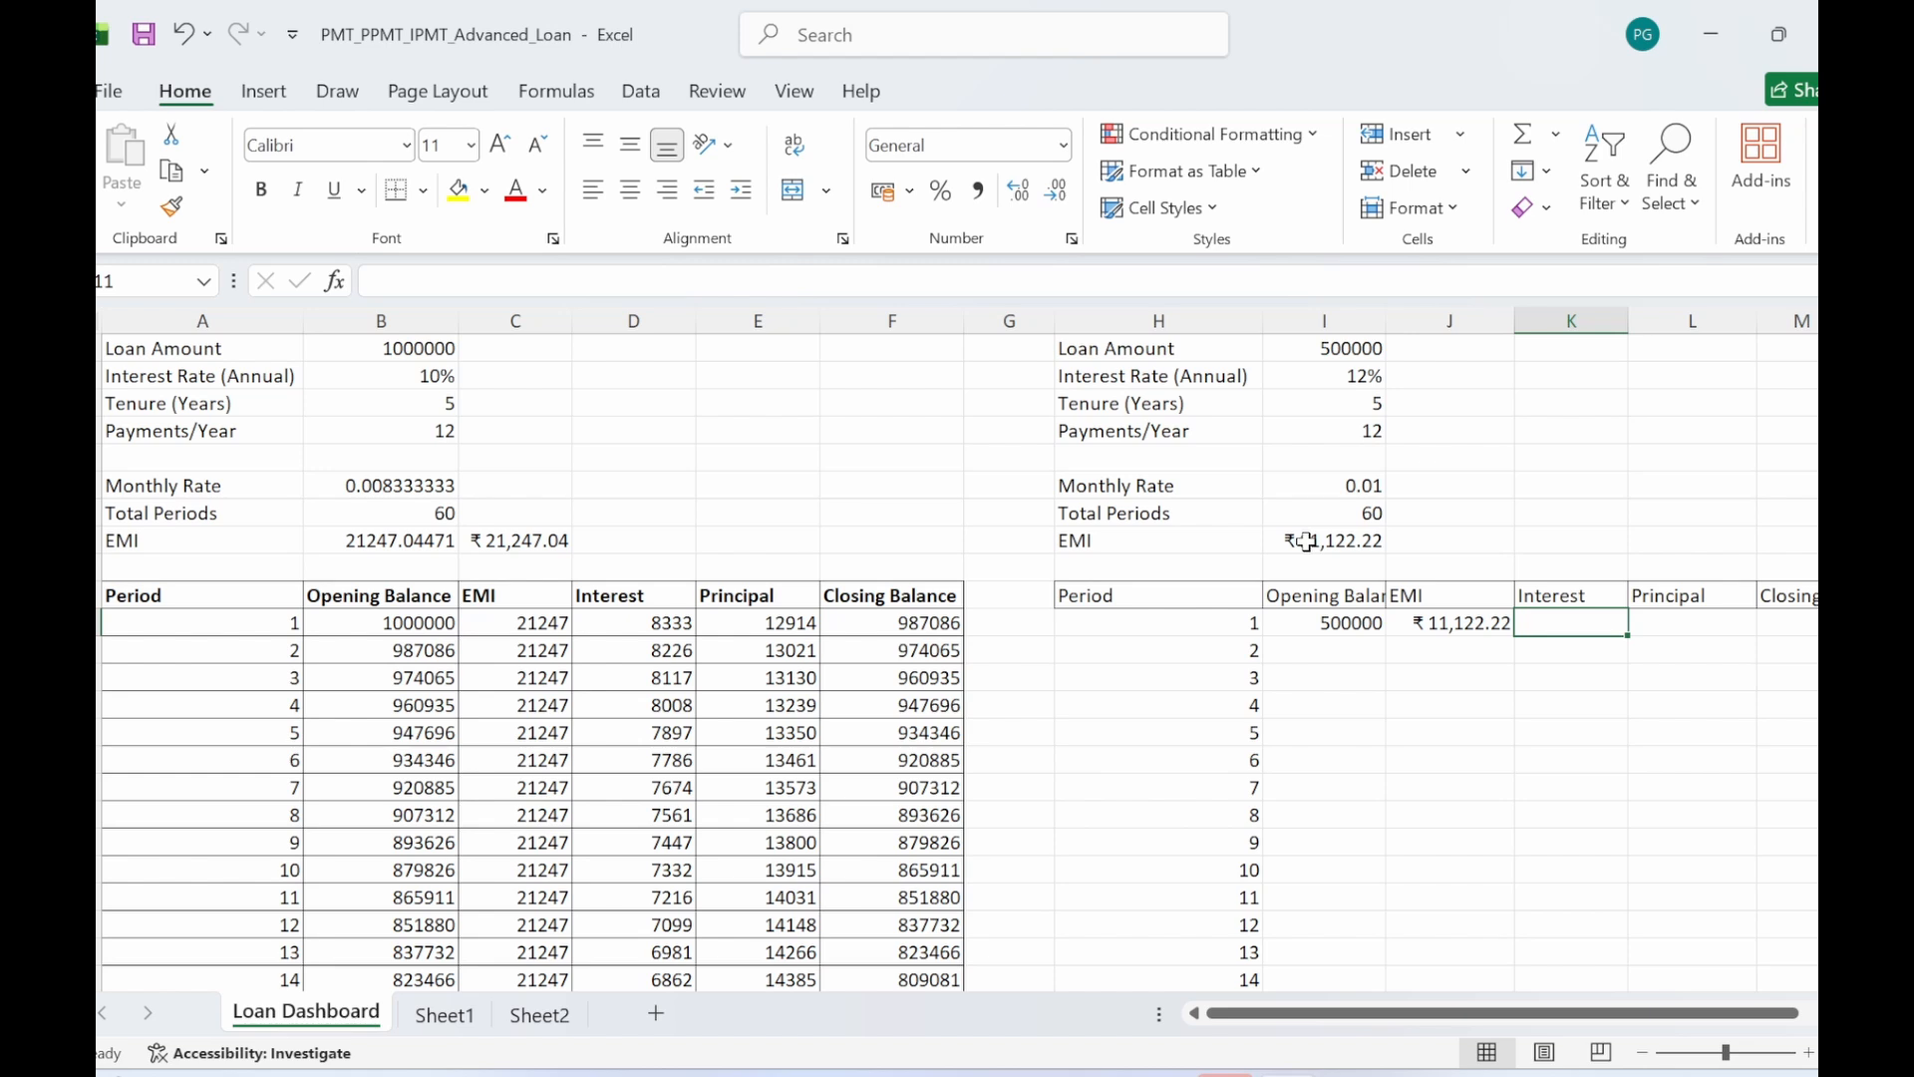
{"action": "type", "text": "=ipm"}
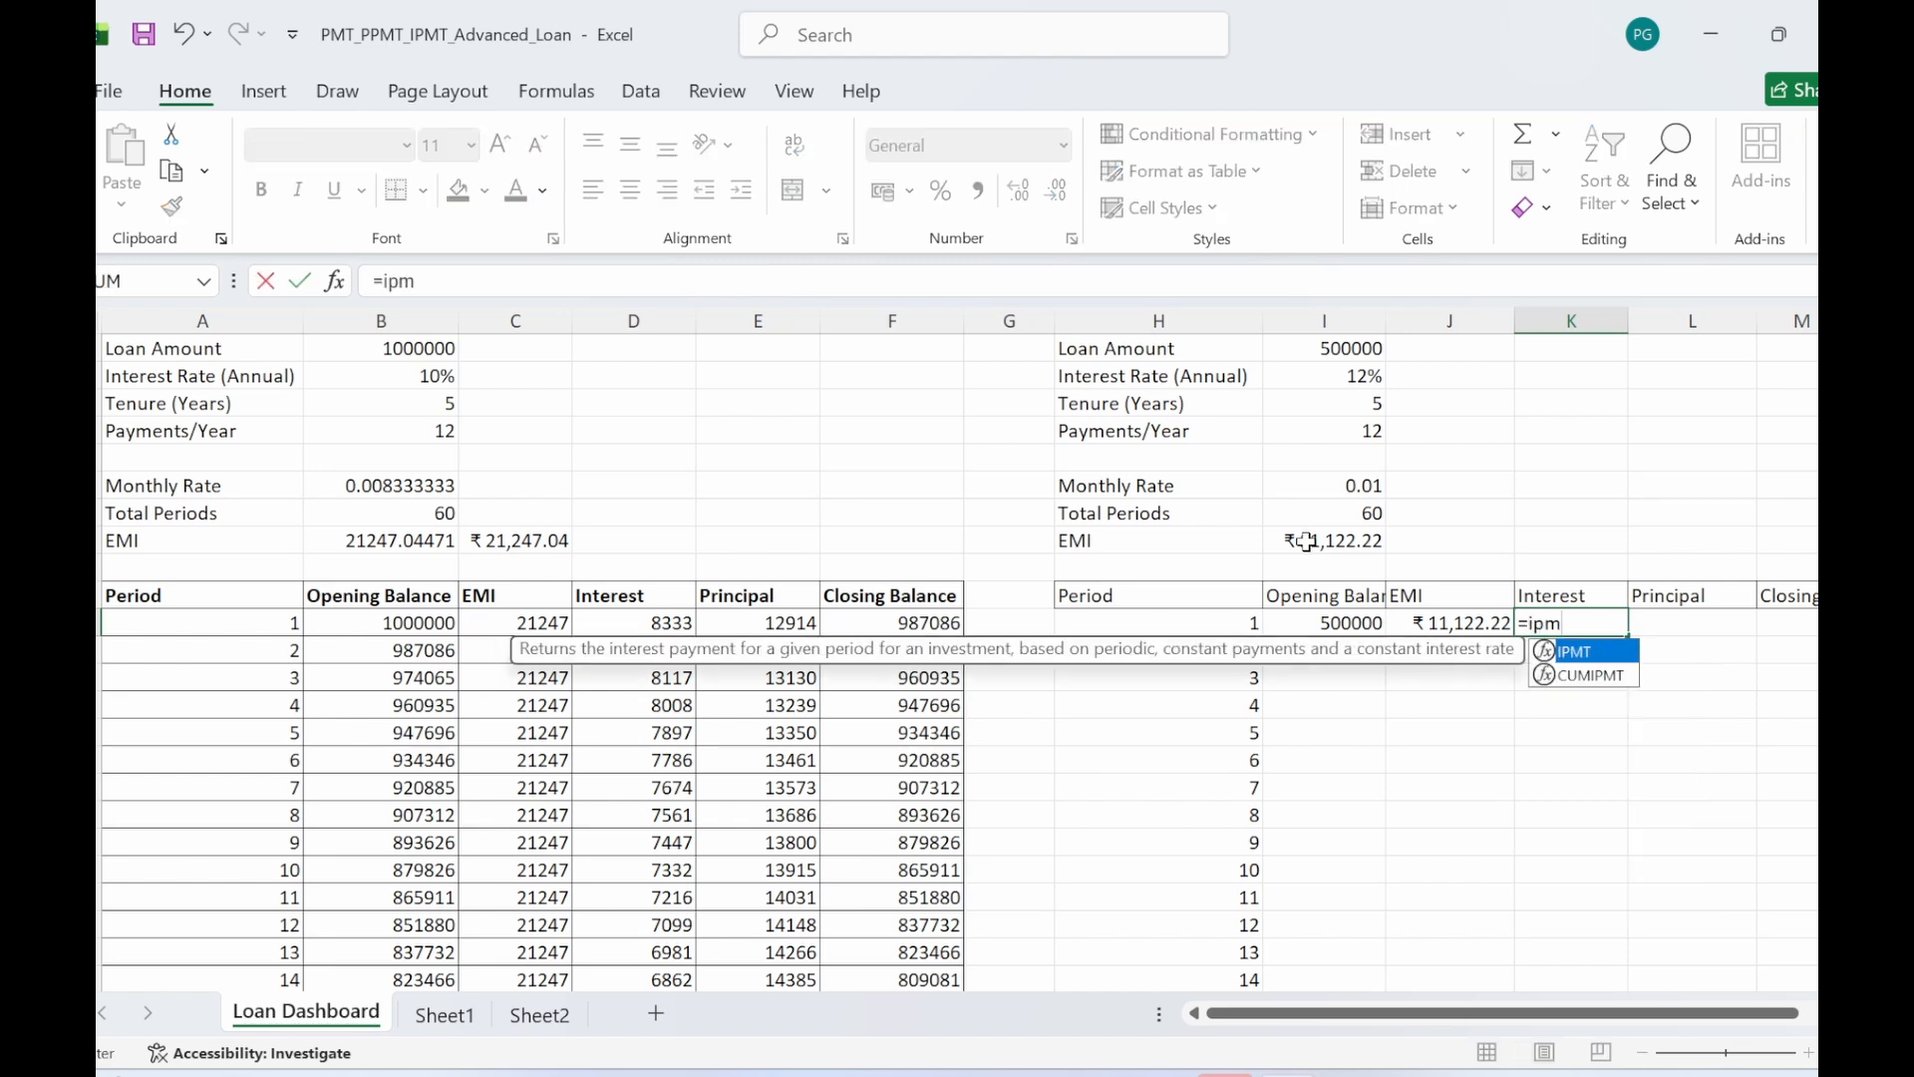
{"action": "type", "text": "t"}
{"action": "key", "text": "Tab"}
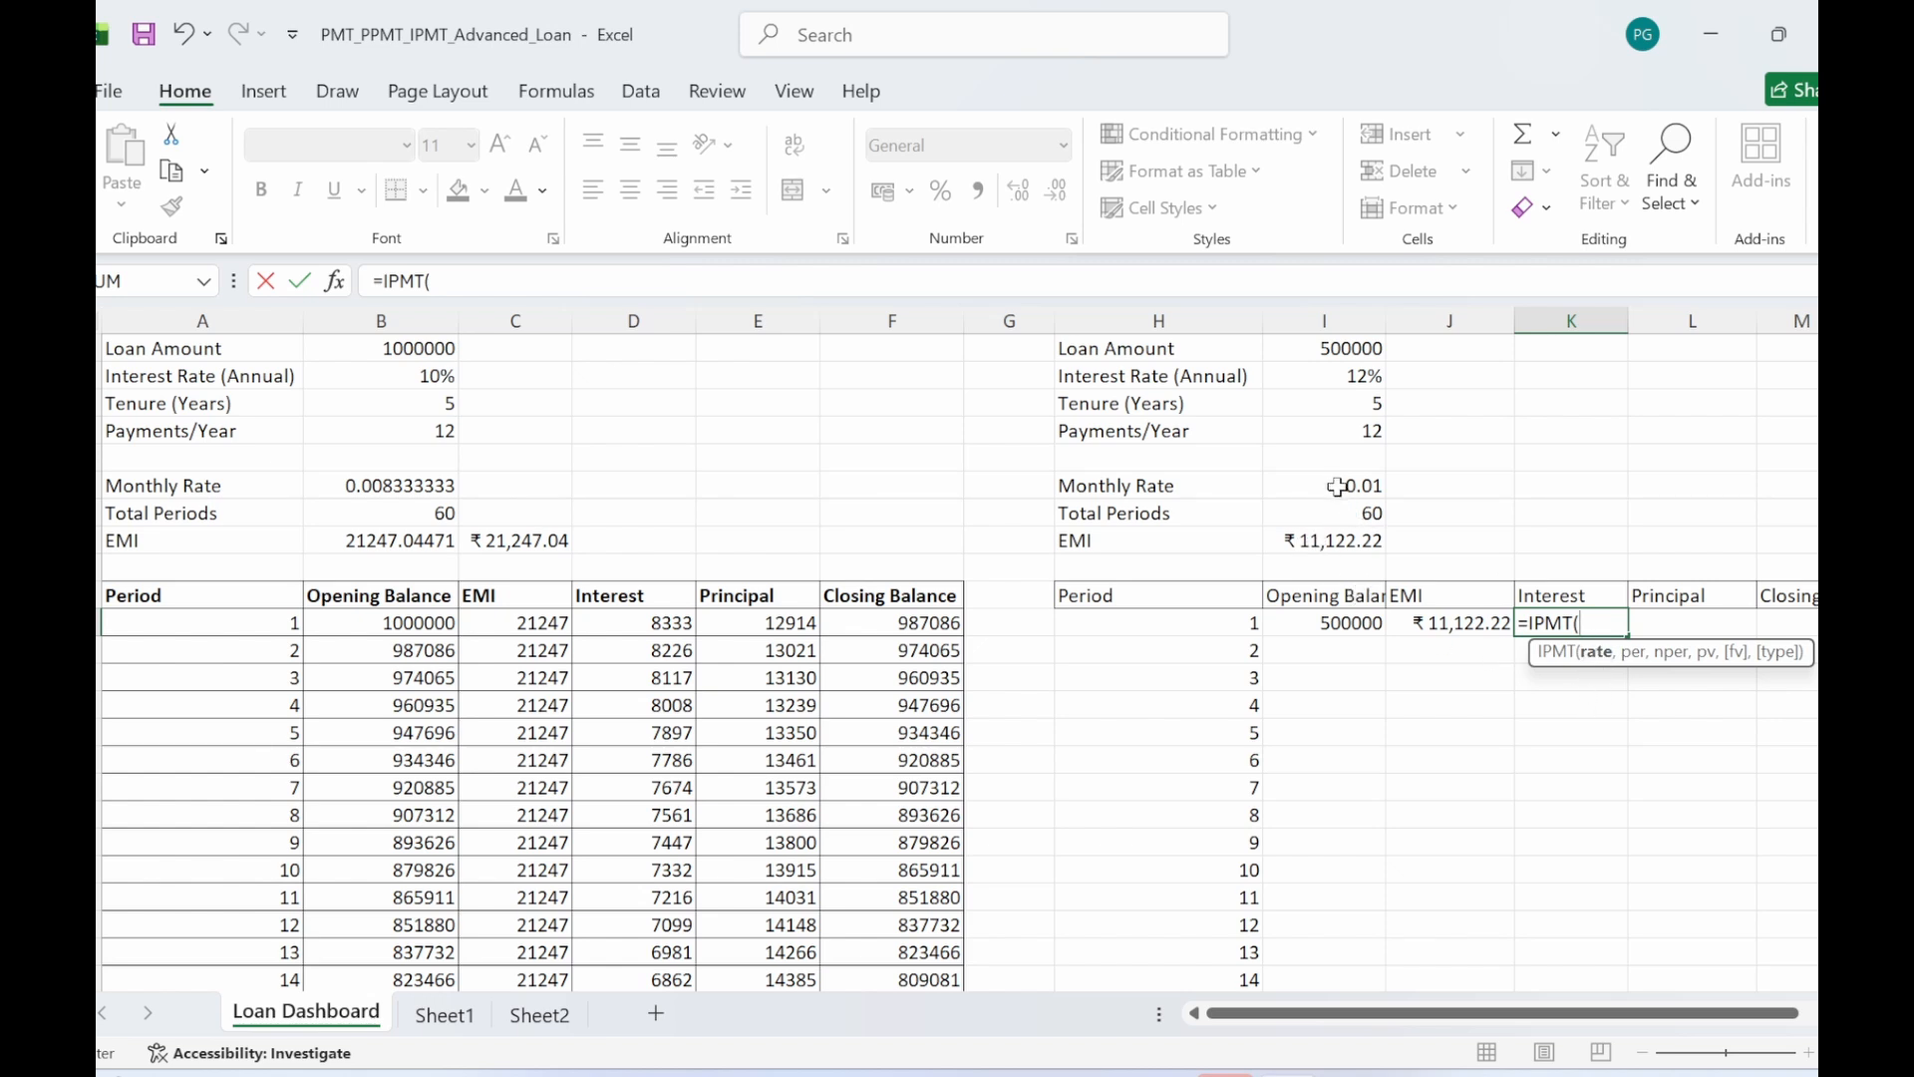
{"action": "left_click", "coordinate": [1337, 487]}
{"action": "type", "text": ","}
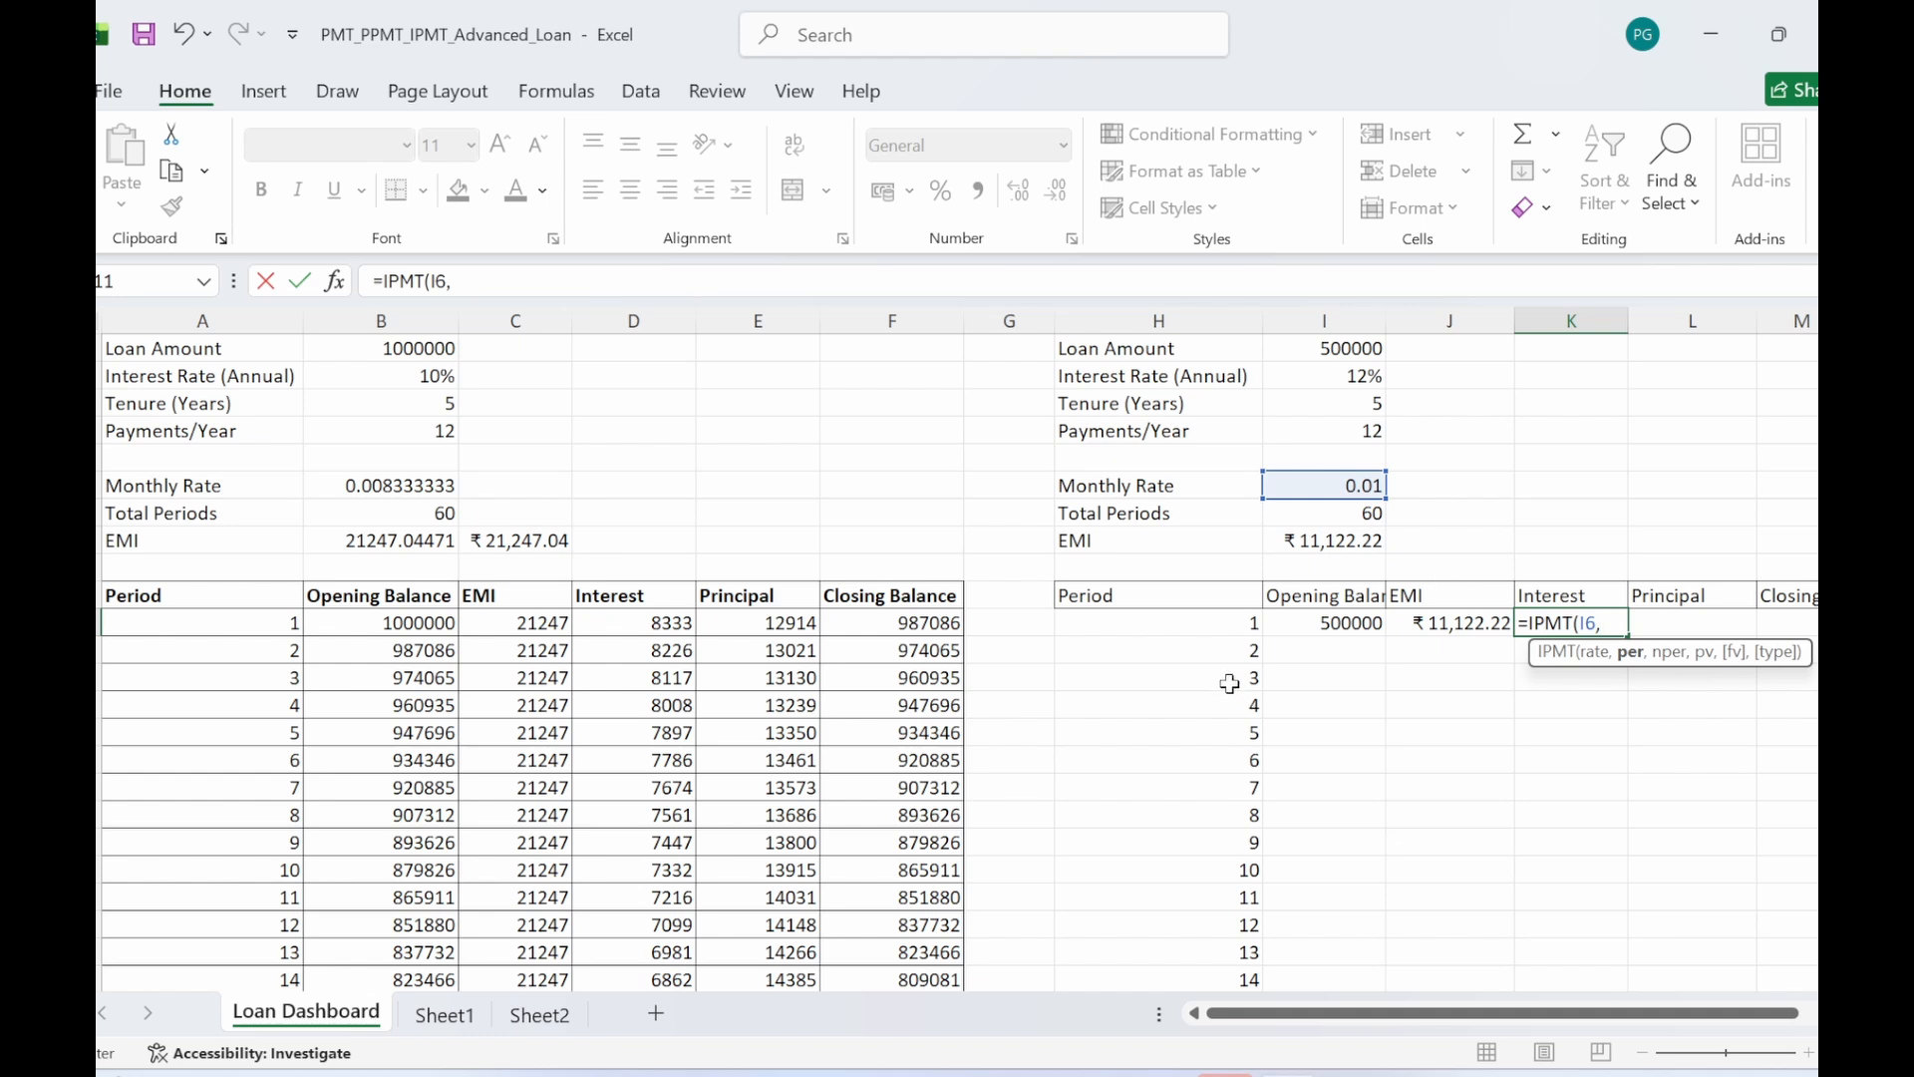
{"action": "left_click", "coordinate": [1209, 622]}
{"action": "type", "text": ","}
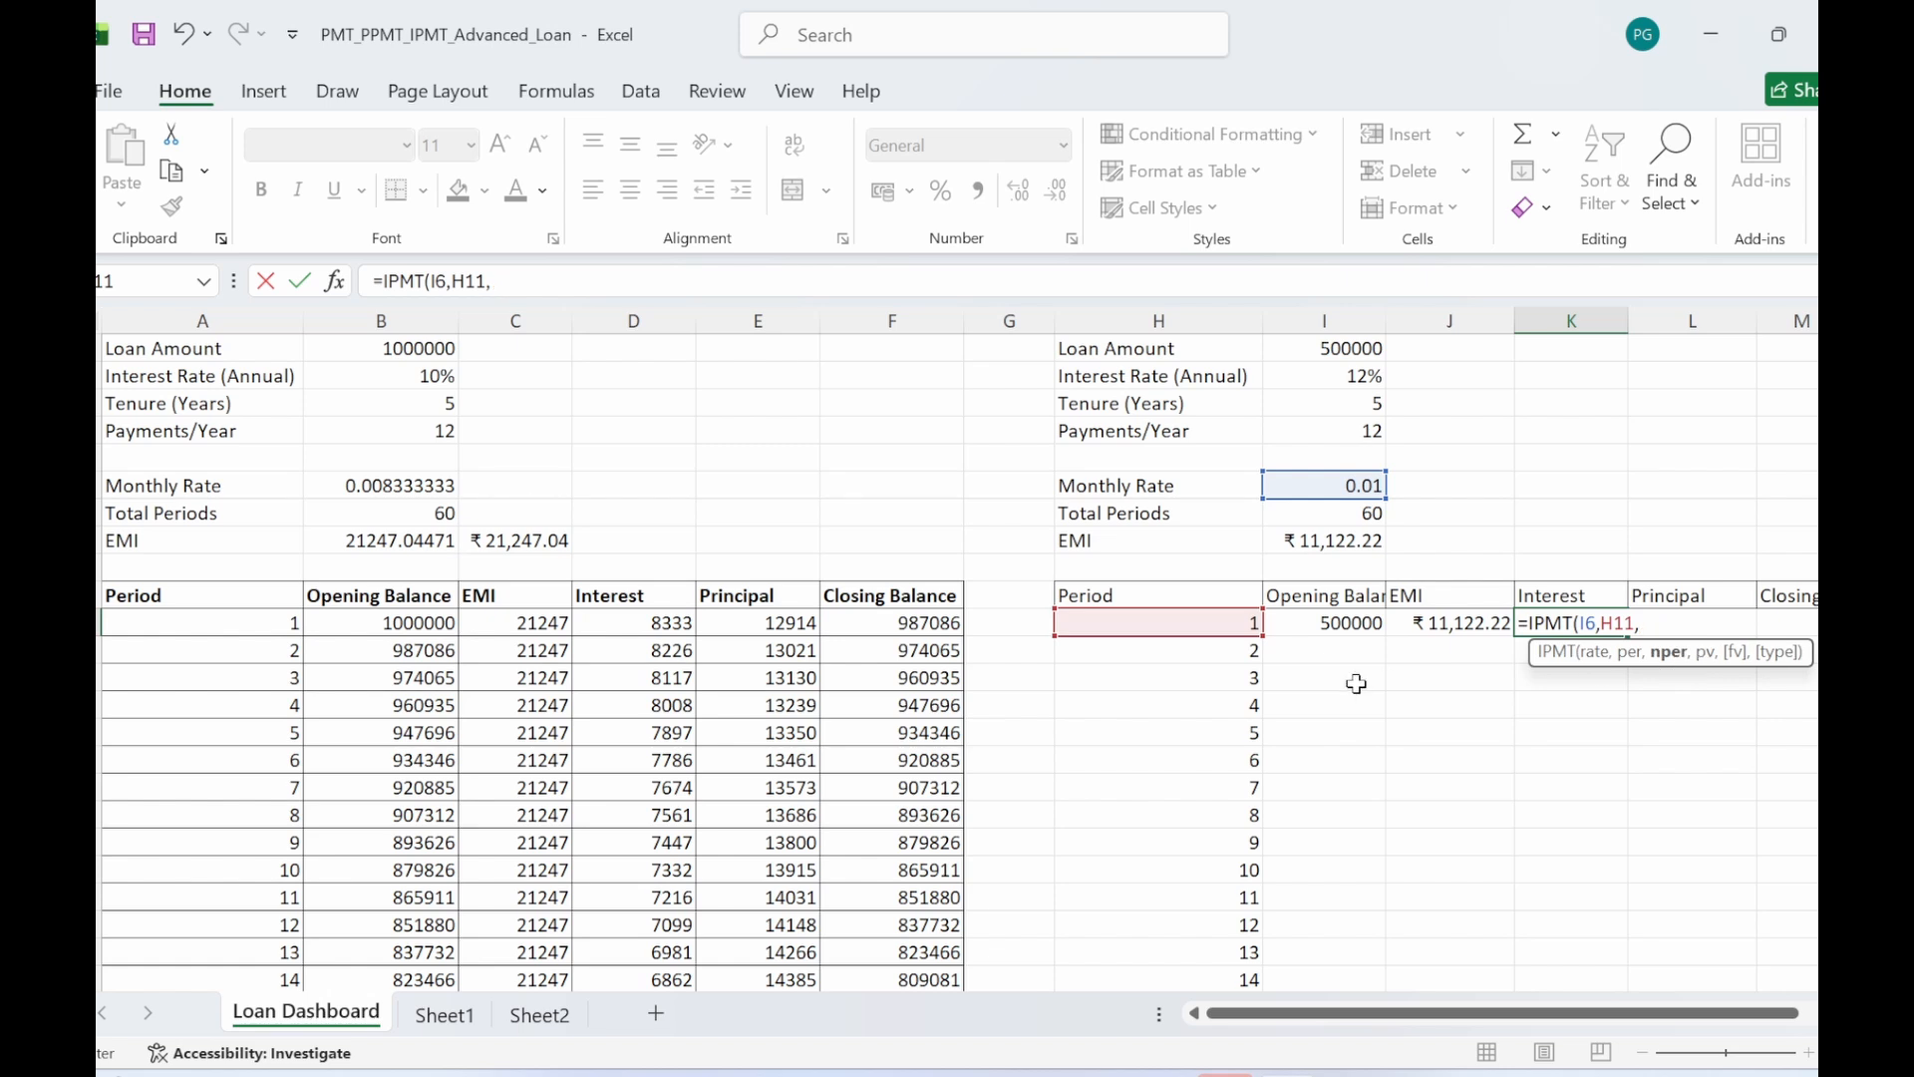
{"action": "left_click", "coordinate": [1338, 518]}
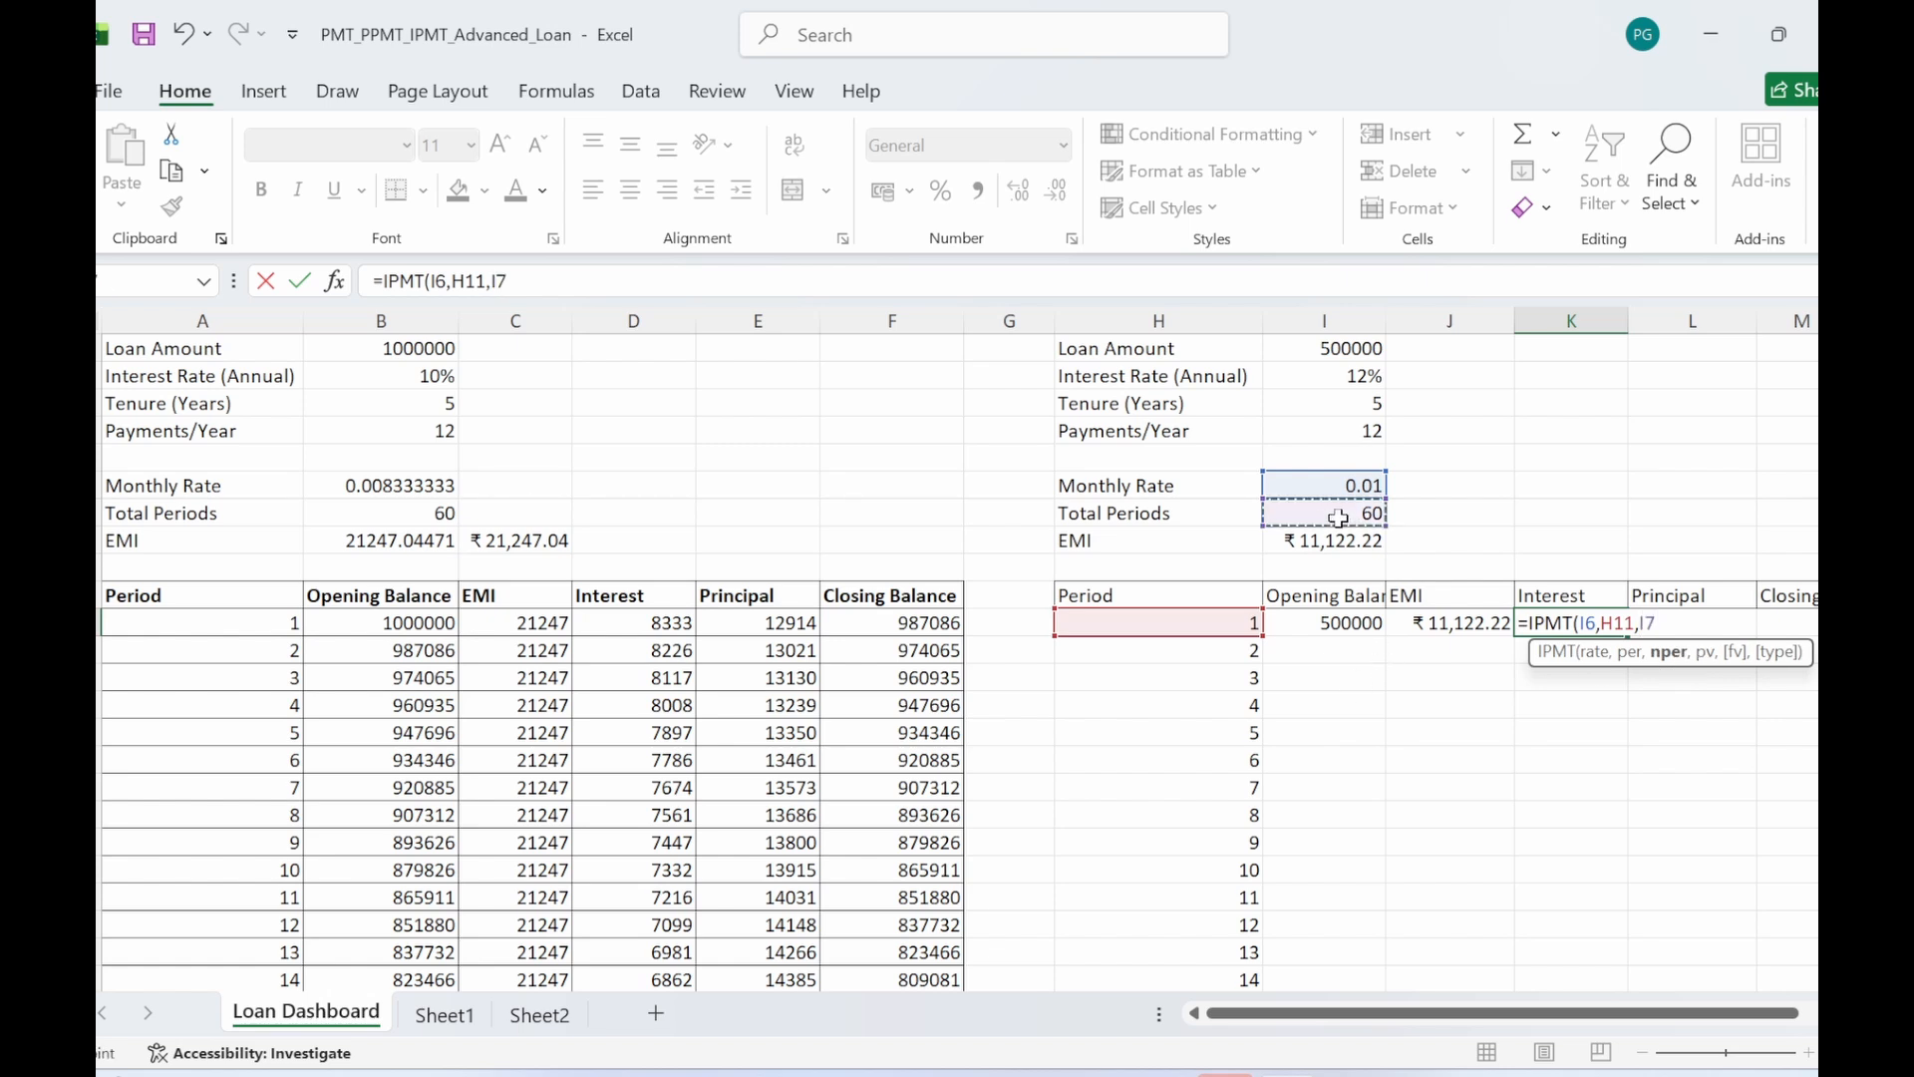
{"action": "type", "text": ","}
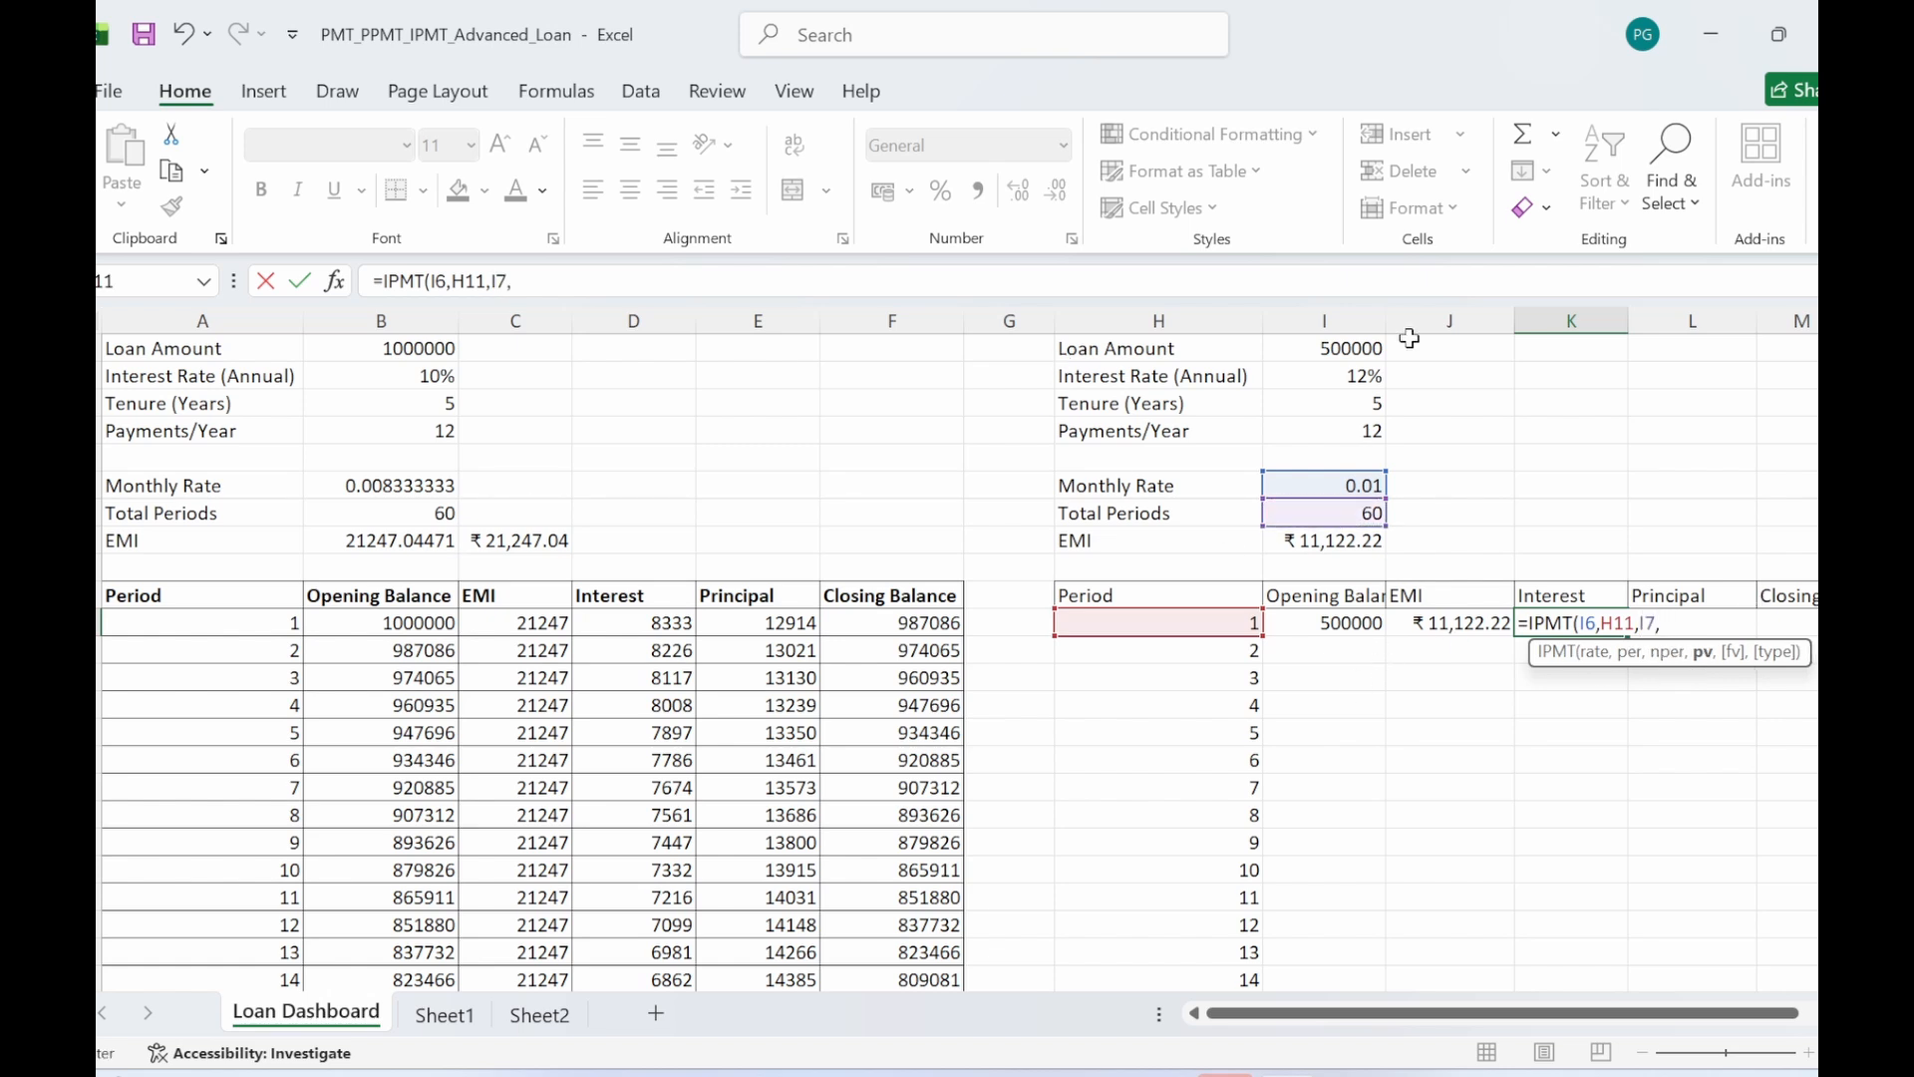
{"action": "left_click", "coordinate": [1339, 347]}
{"action": "key", "text": "Return"}
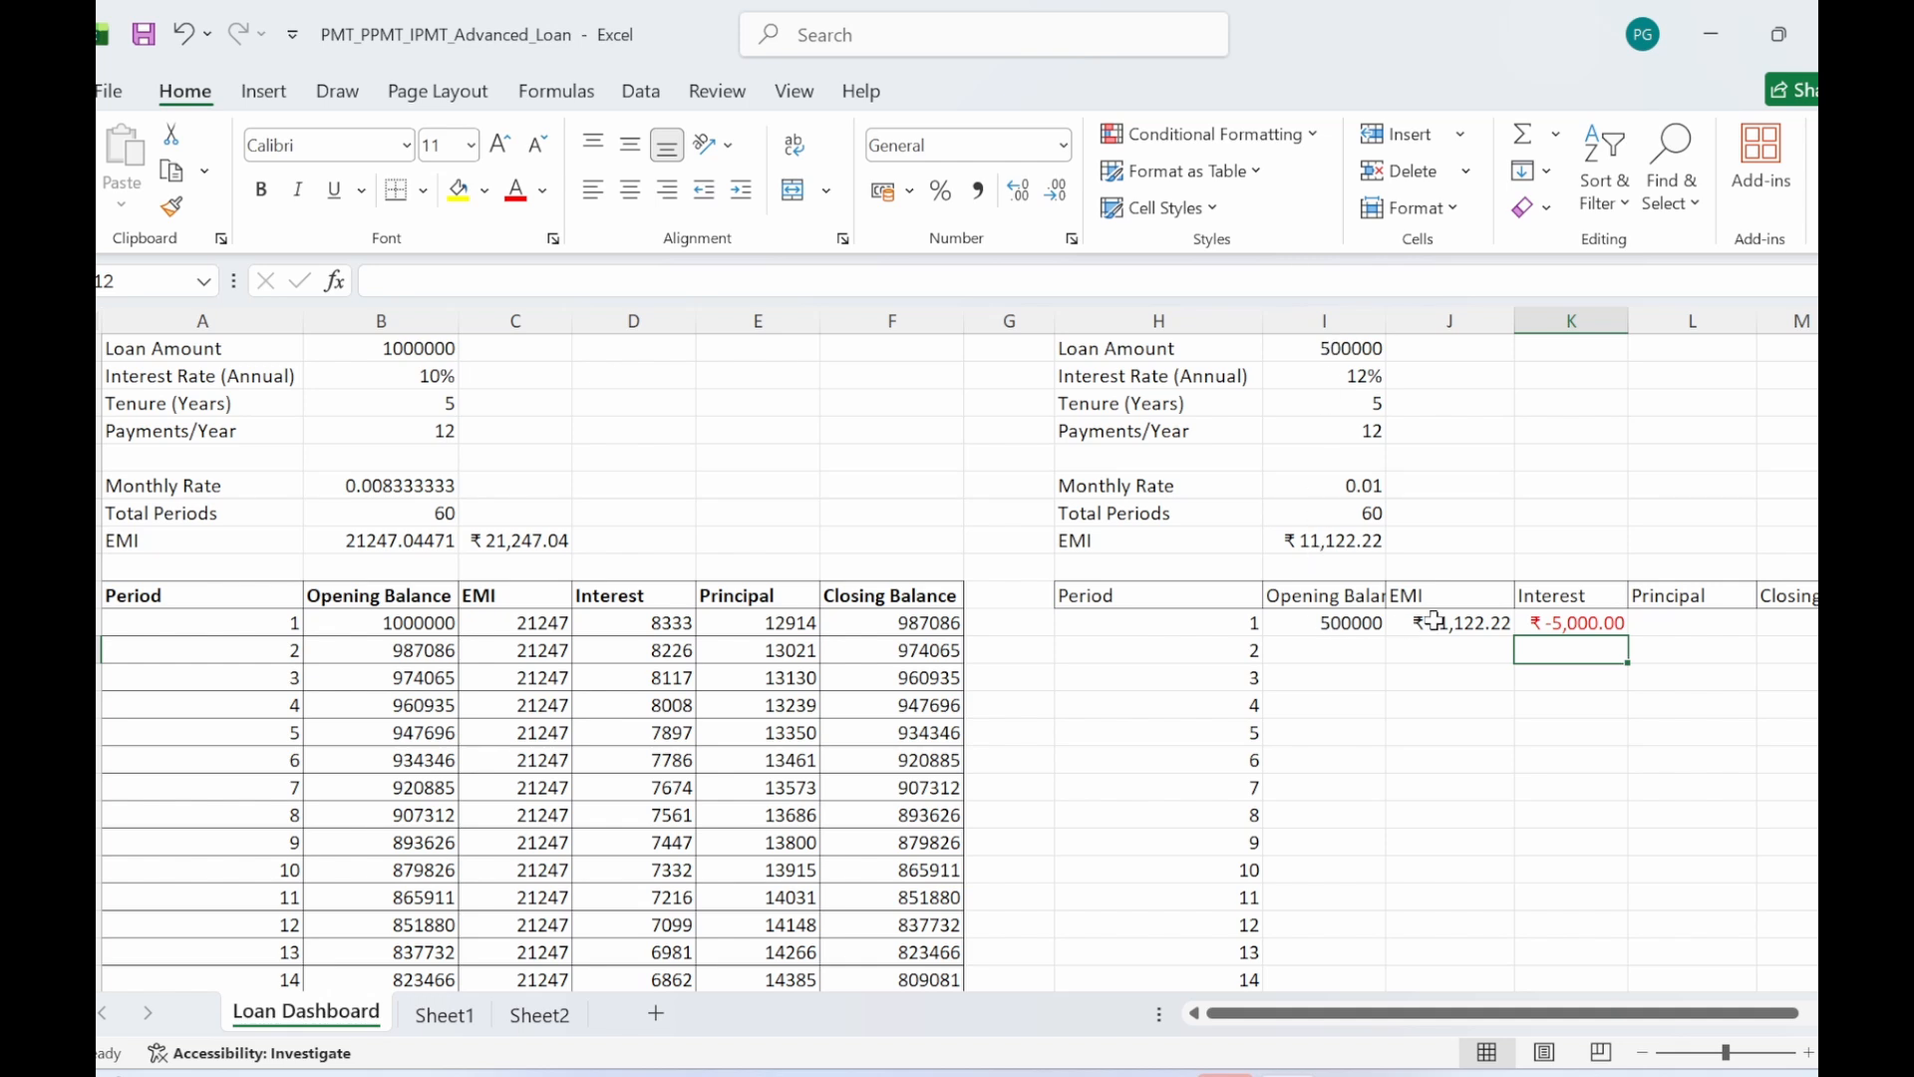
- Negate the interest formula in K11 so it reads =-IPMT(I6,H11,I7,I1)
{"action": "left_click", "coordinate": [1543, 623]}
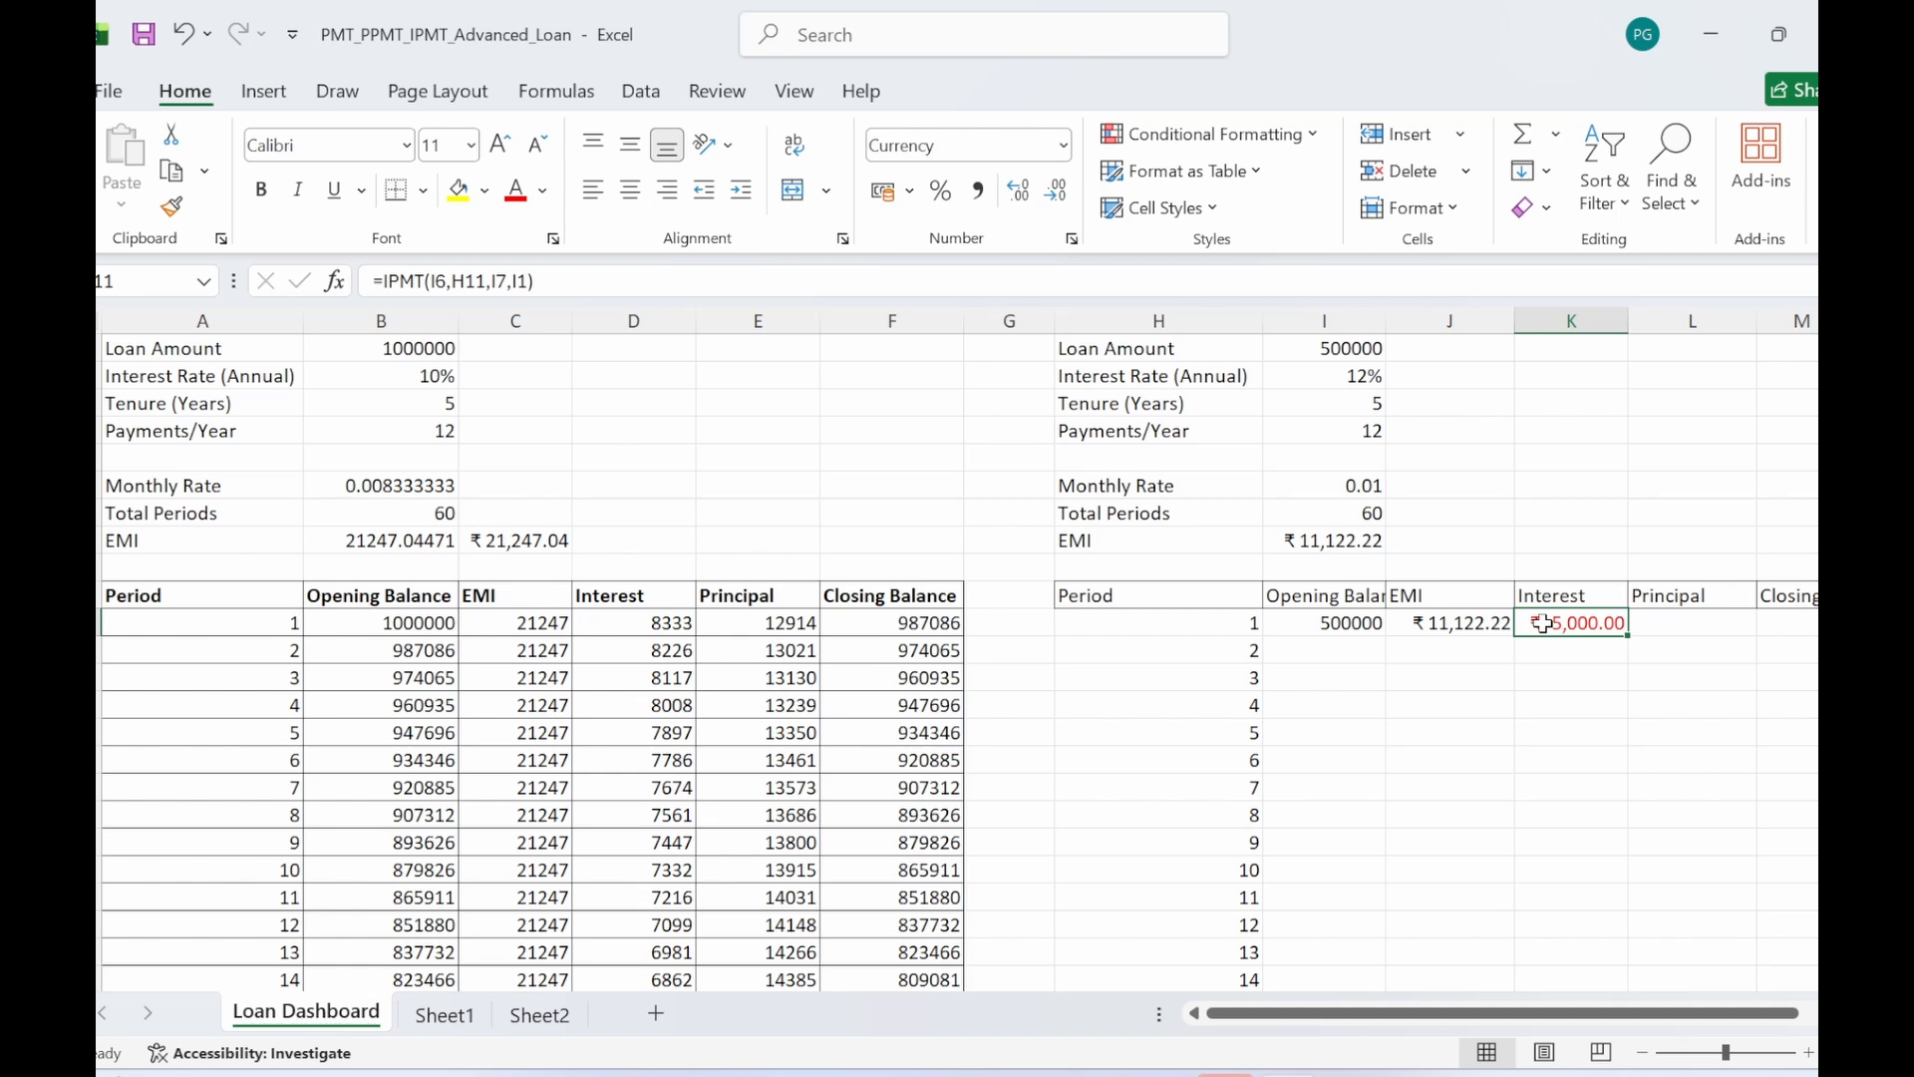
{"action": "left_click", "coordinate": [378, 281]}
{"action": "type", "text": "-"}
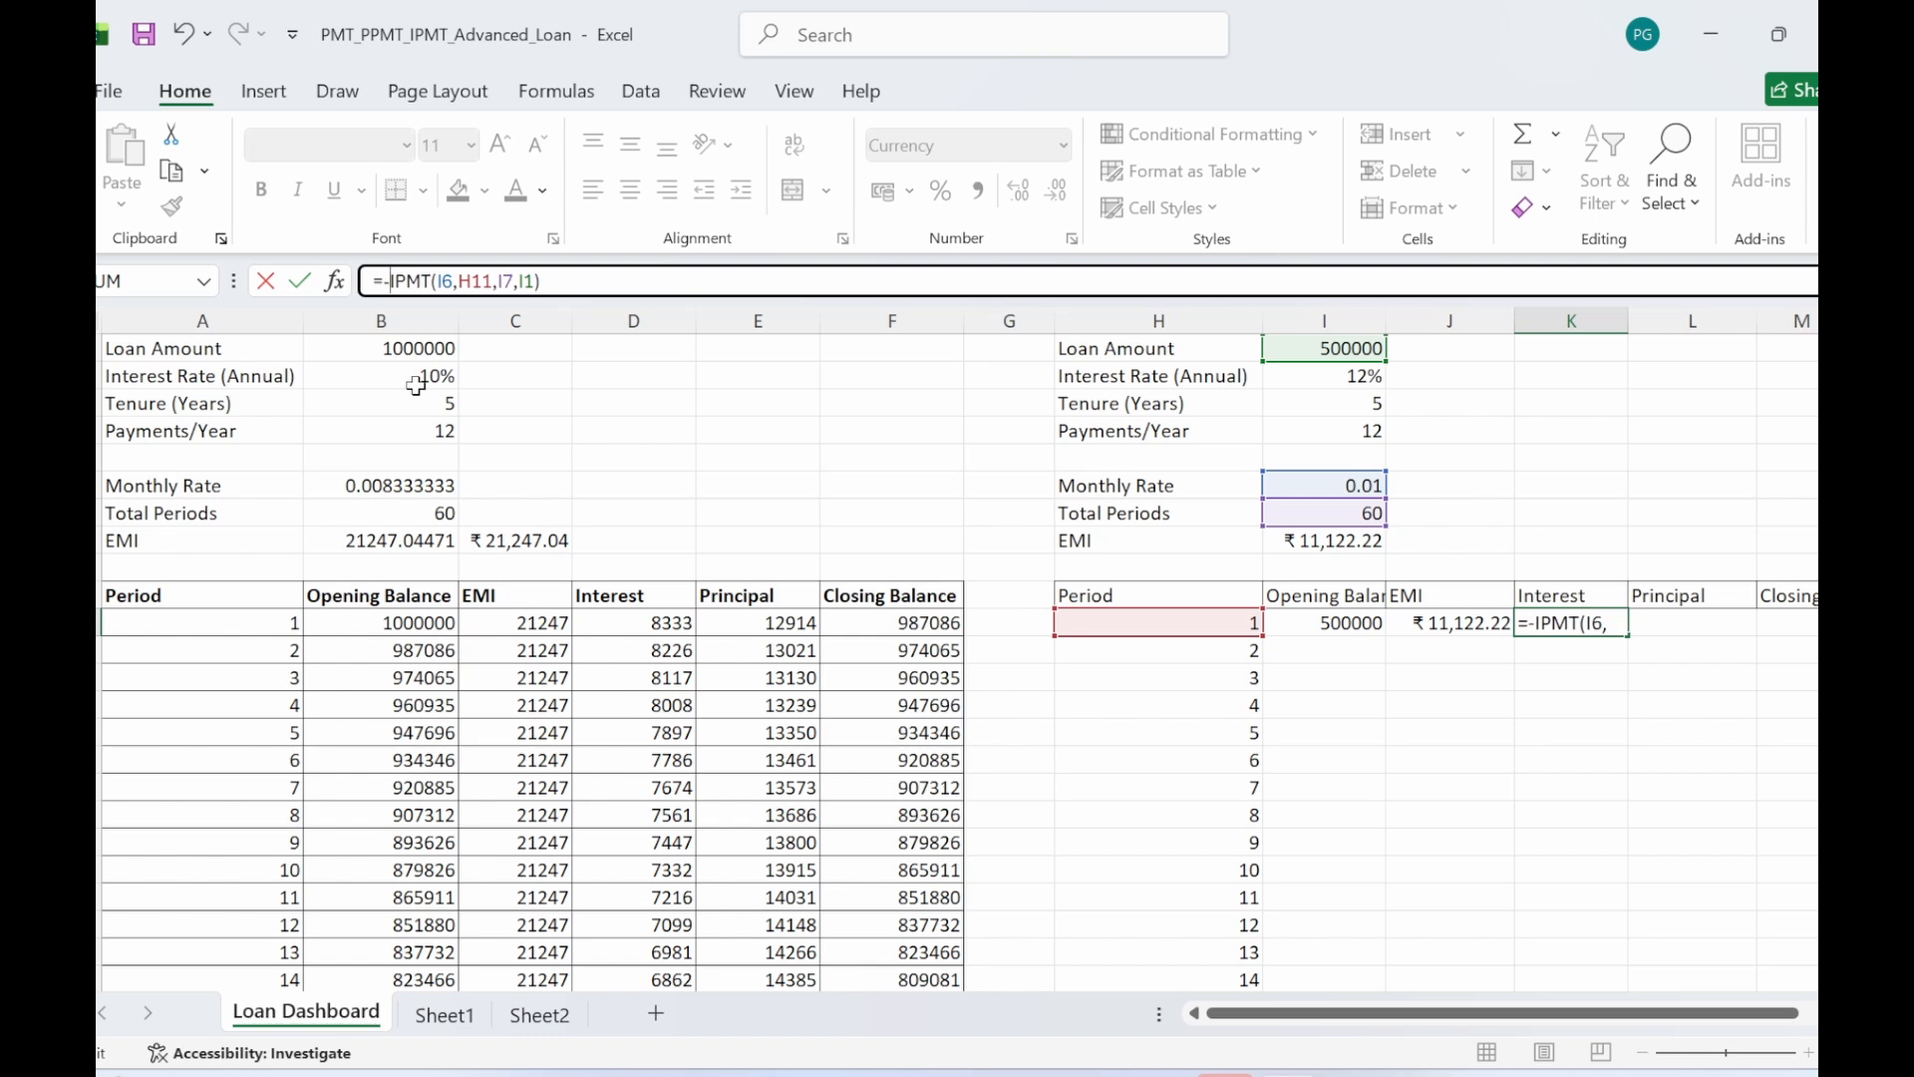
{"action": "key", "text": "Return"}
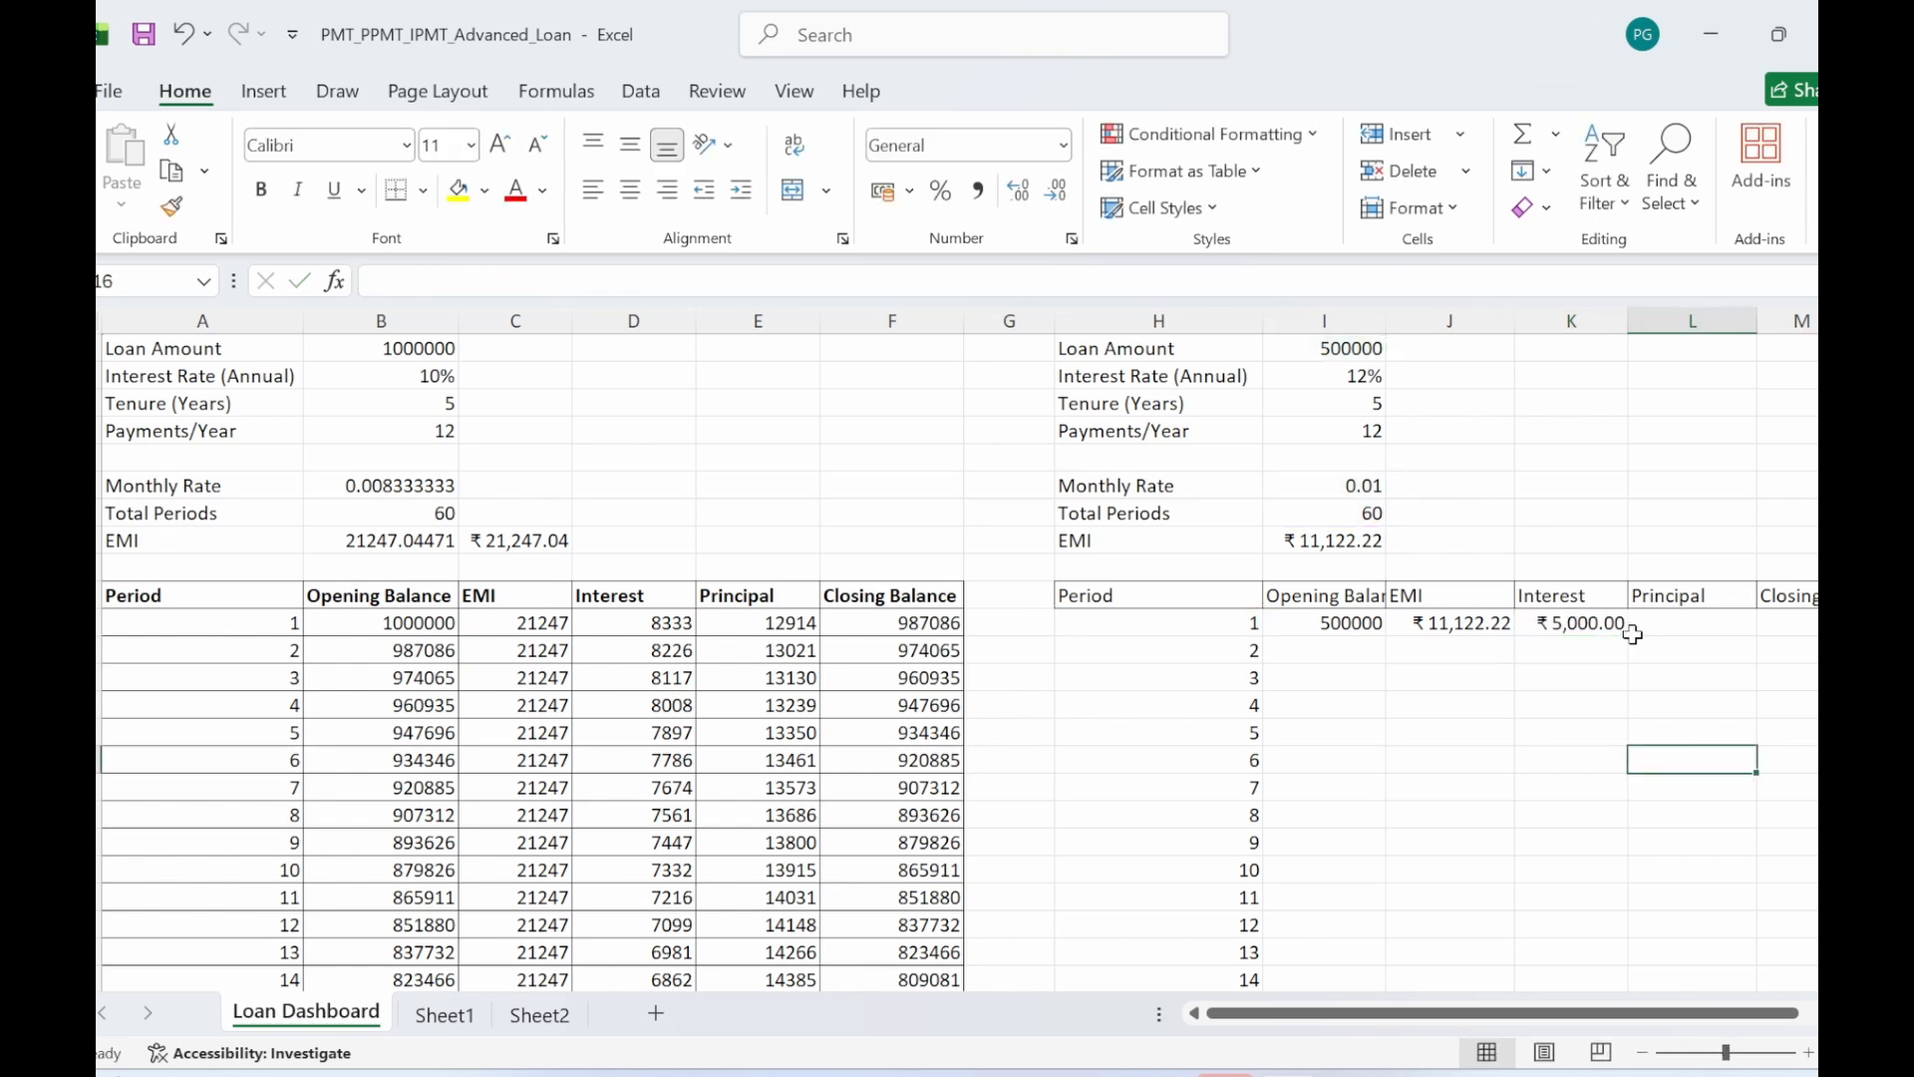
- Calculate the first period's principal in L11 with =PPMT(I6,H11,I7,I1)
{"action": "left_click", "coordinate": [1598, 626]}
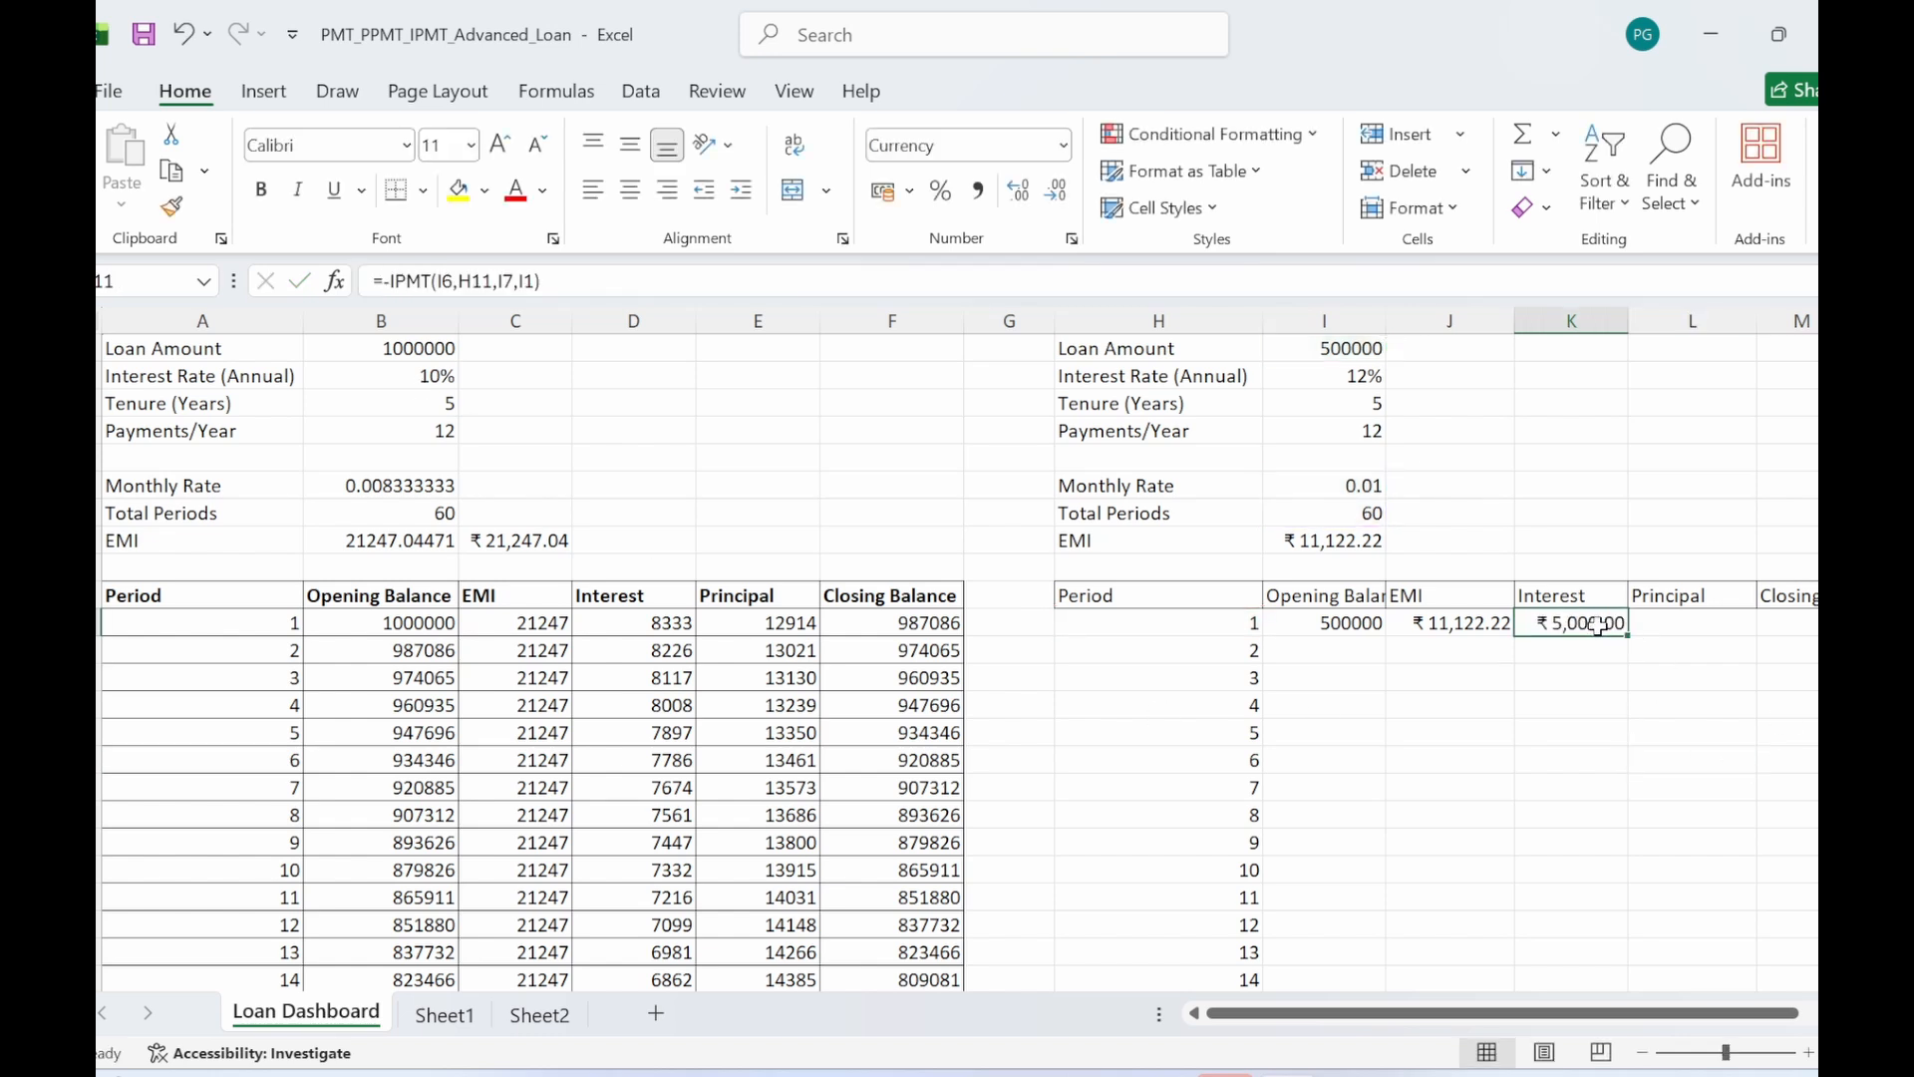
{"action": "key", "text": "Right"}
{"action": "type", "text": "="}
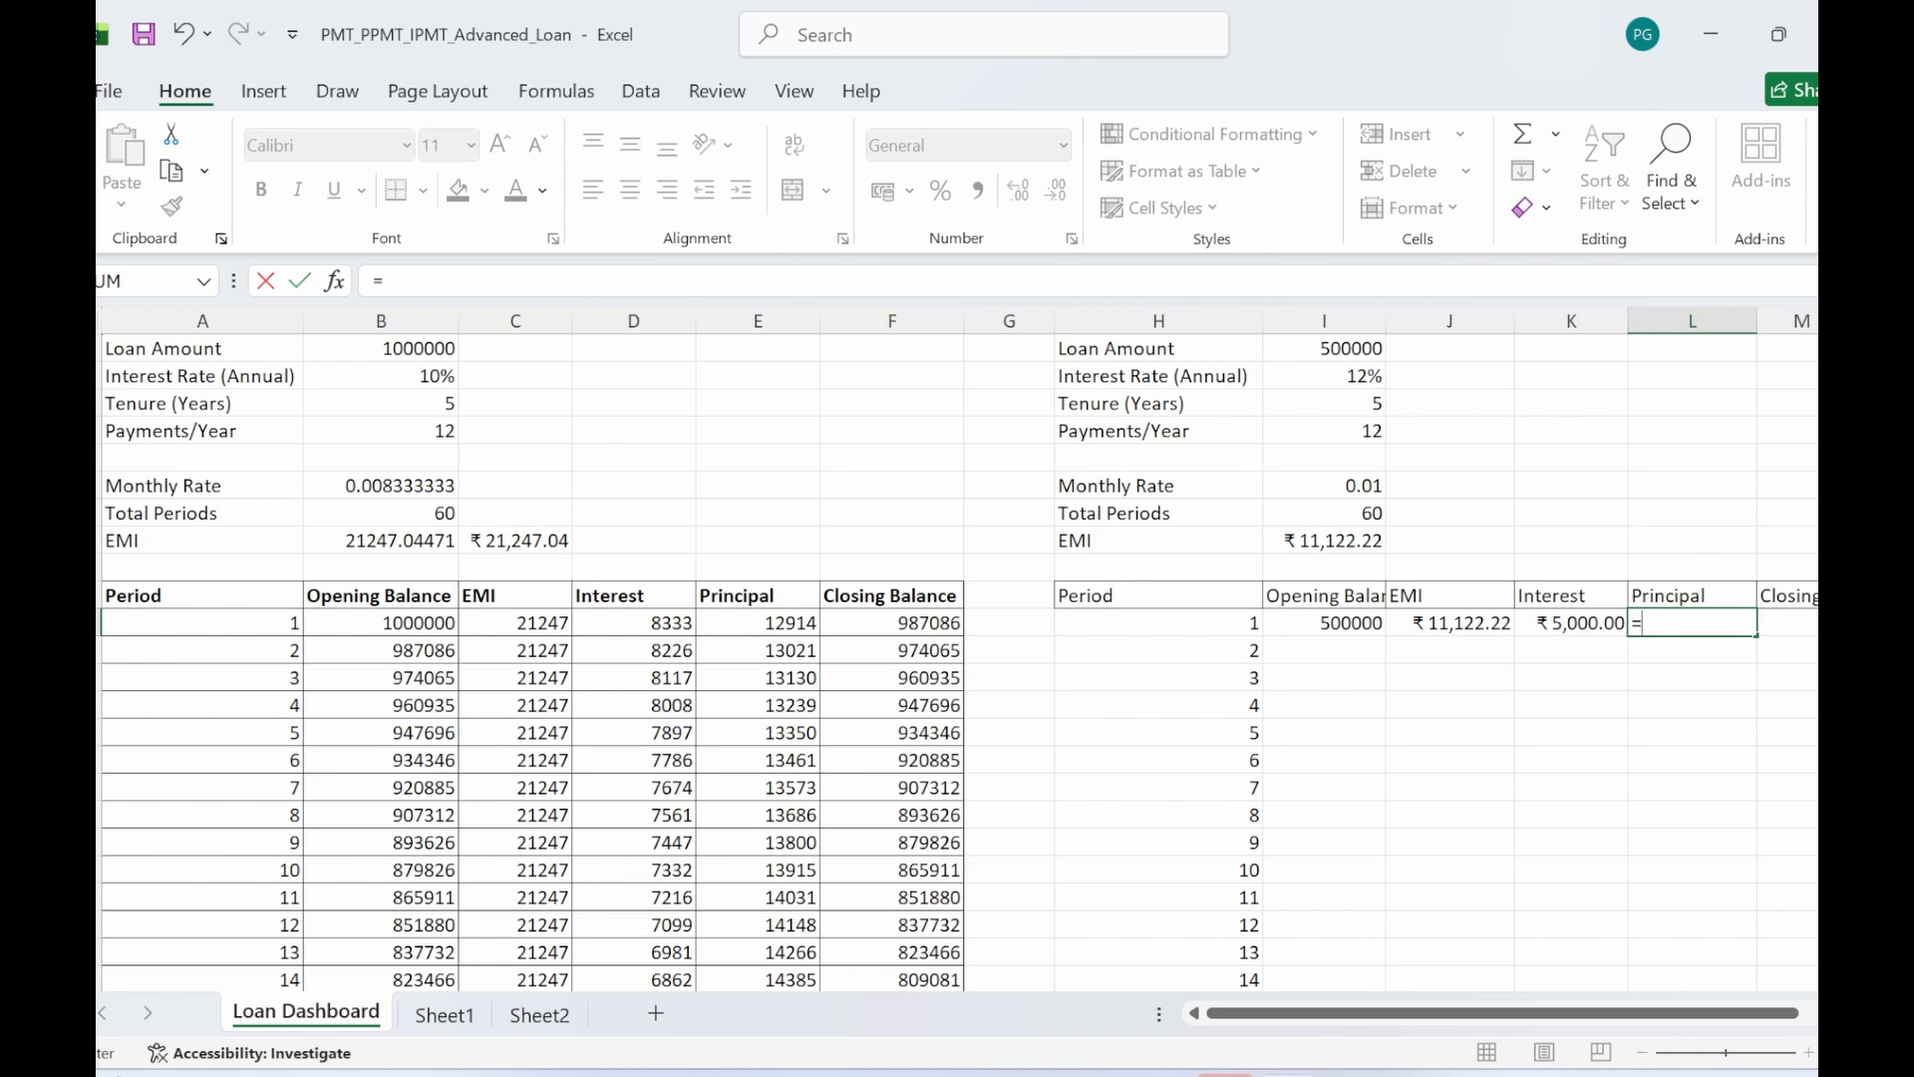
{"action": "type", "text": "ppm"}
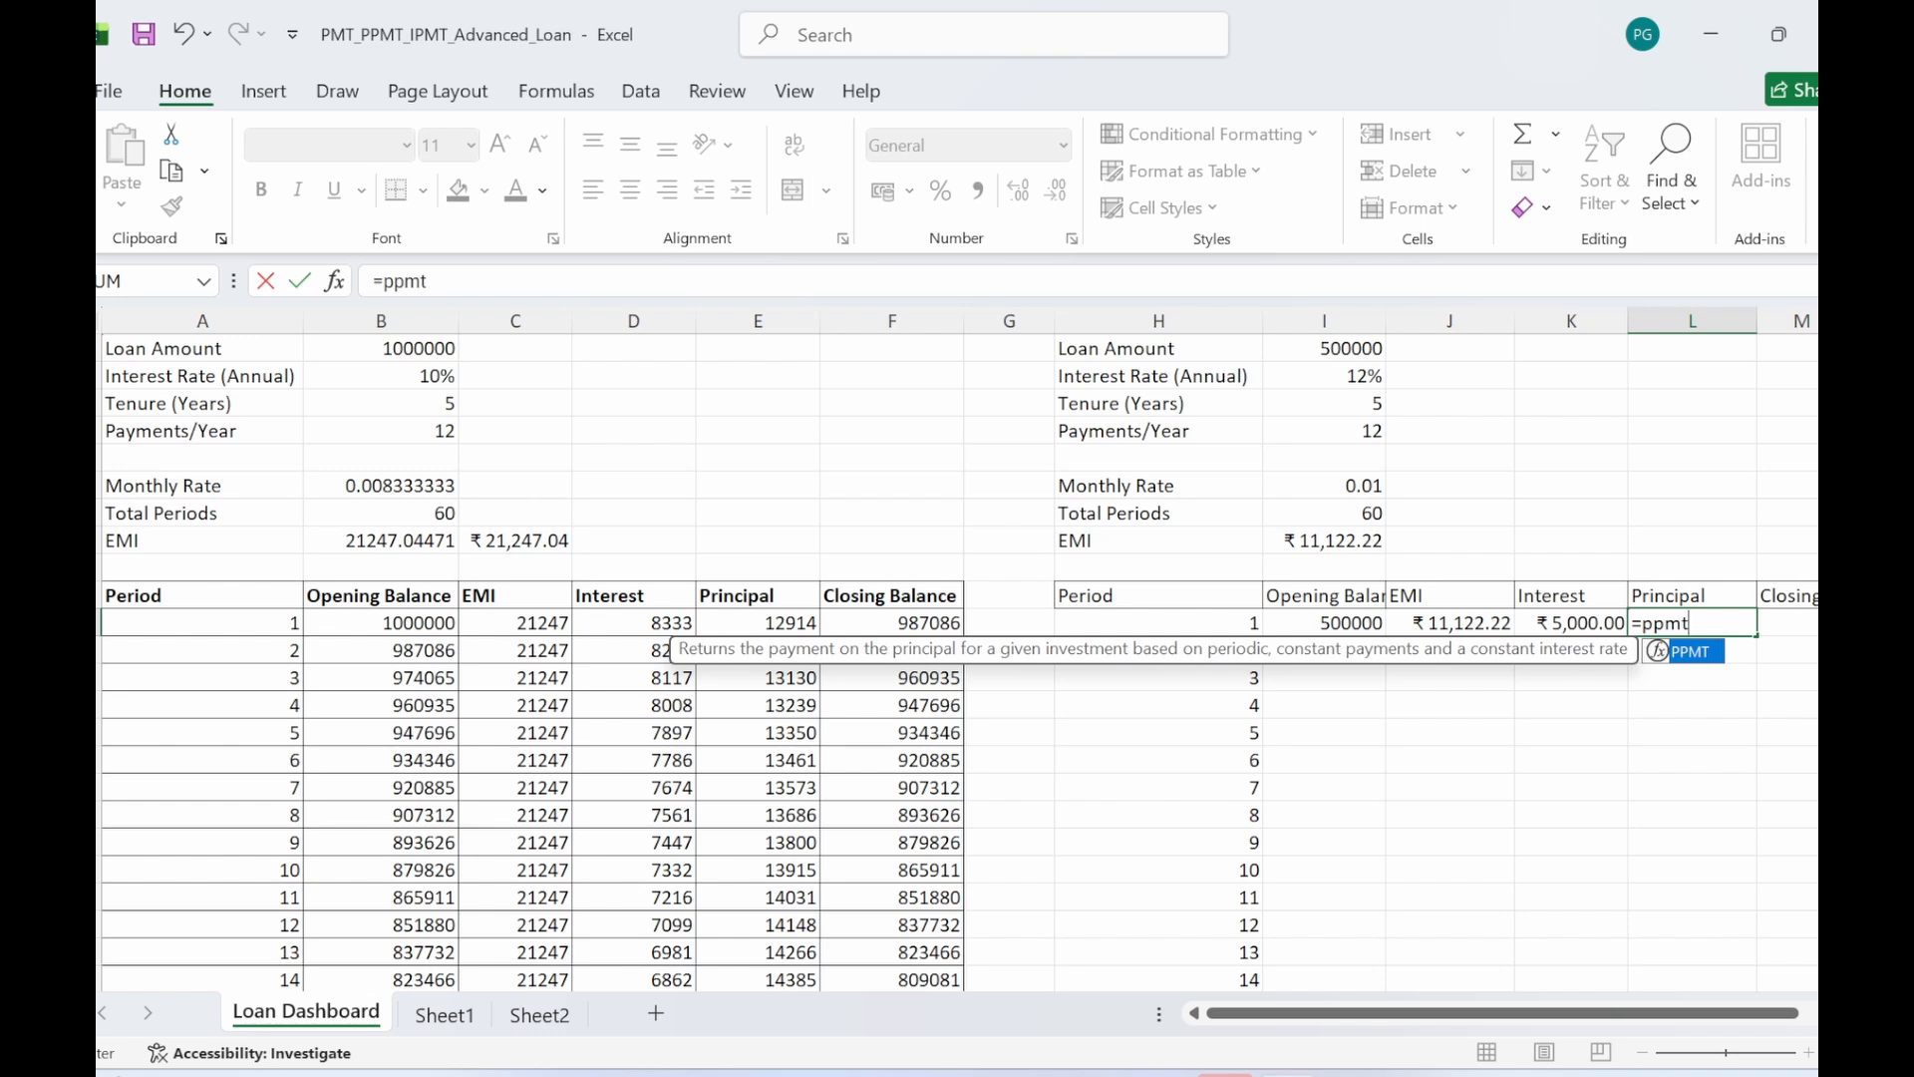
{"action": "type", "text": "t"}
{"action": "key", "text": "Tab"}
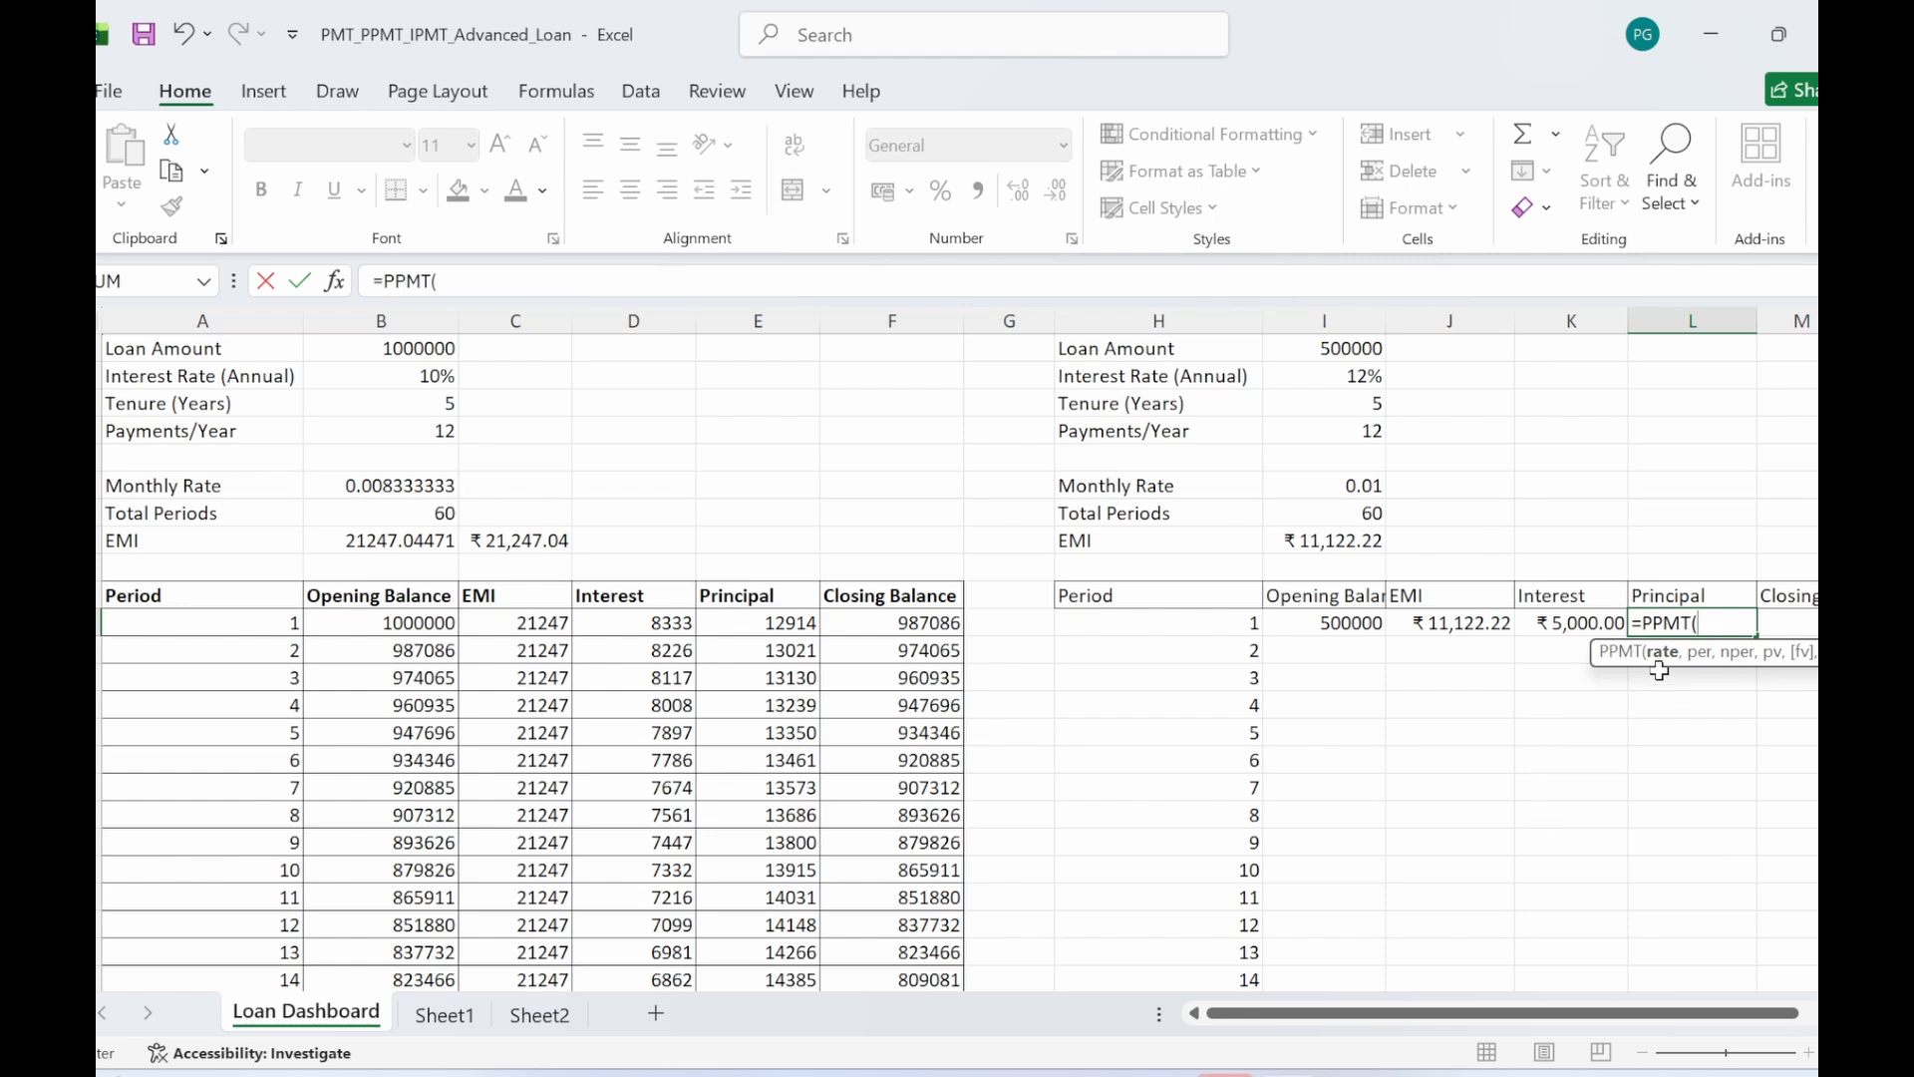
{"action": "left_click", "coordinate": [1337, 499]}
{"action": "type", "text": ","}
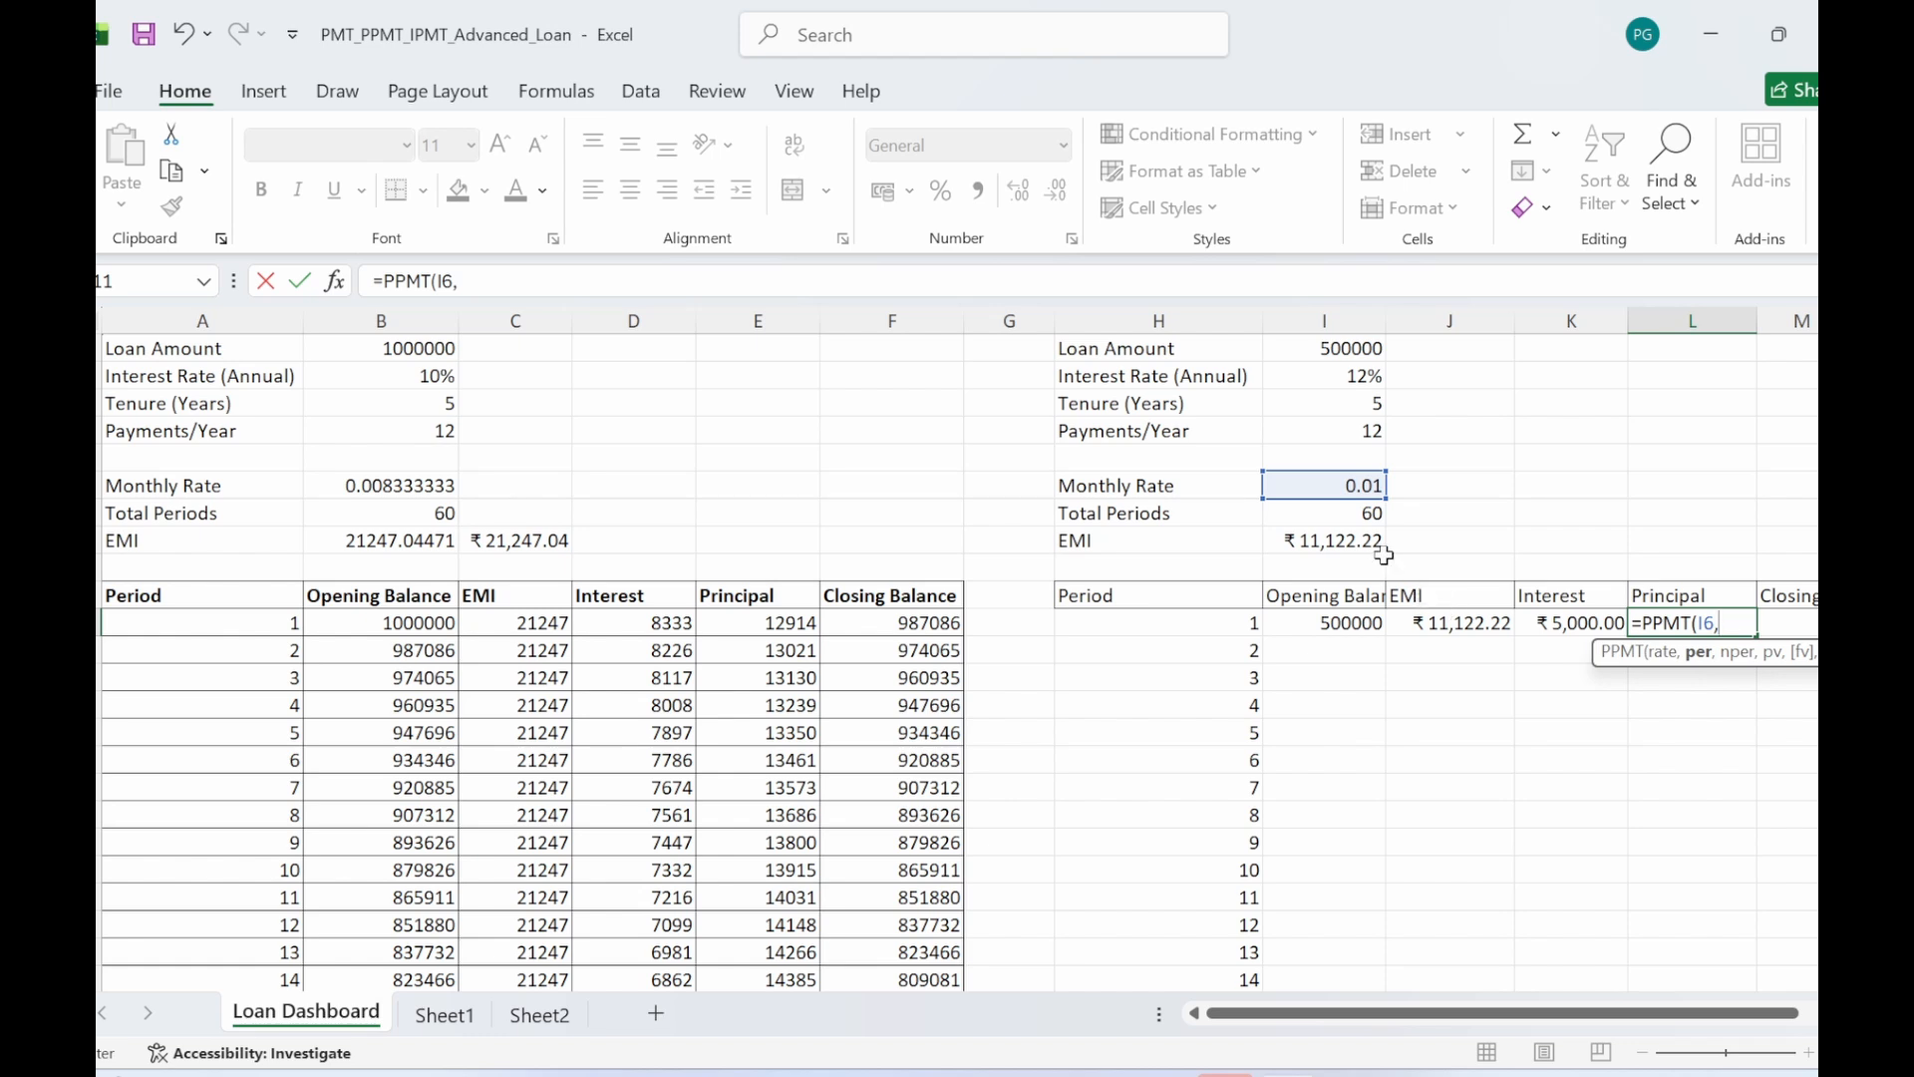
{"action": "left_click", "coordinate": [1246, 625]}
{"action": "type", "text": ","}
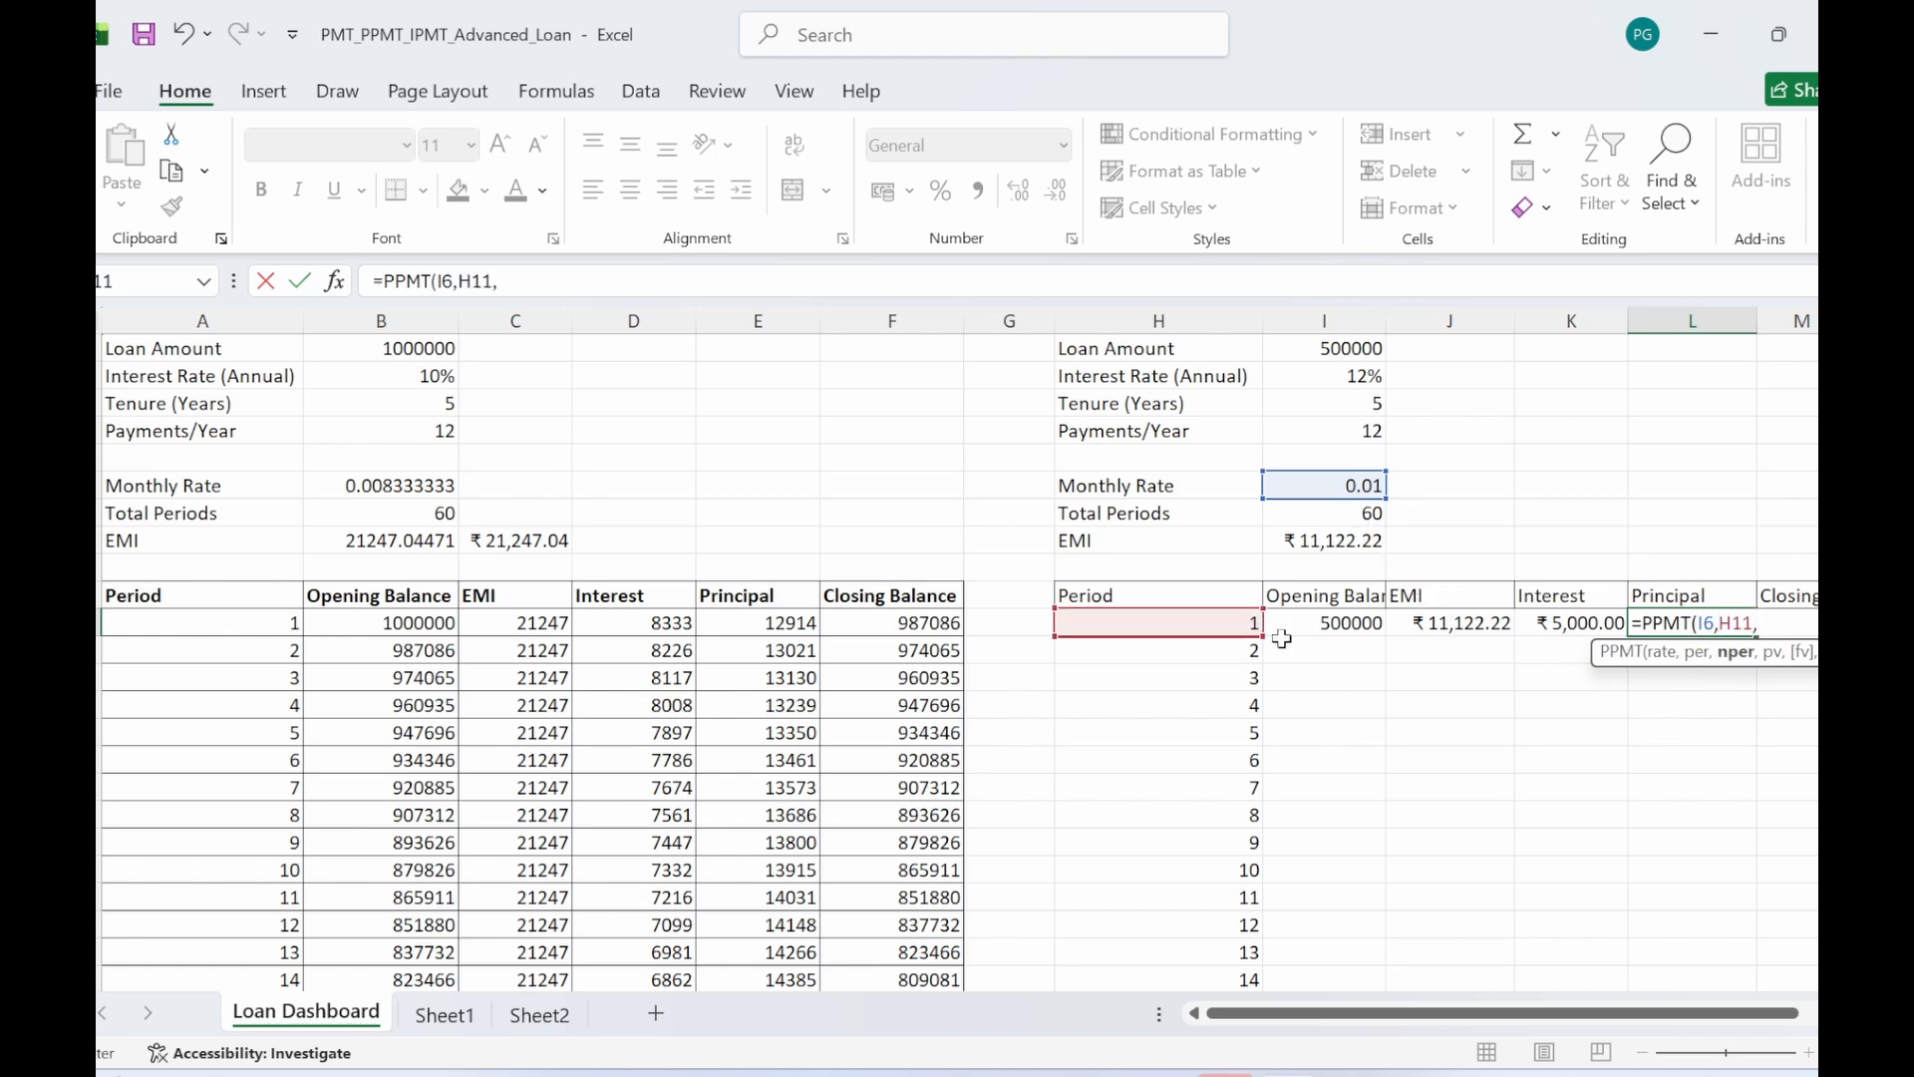
{"action": "left_click", "coordinate": [1350, 517]}
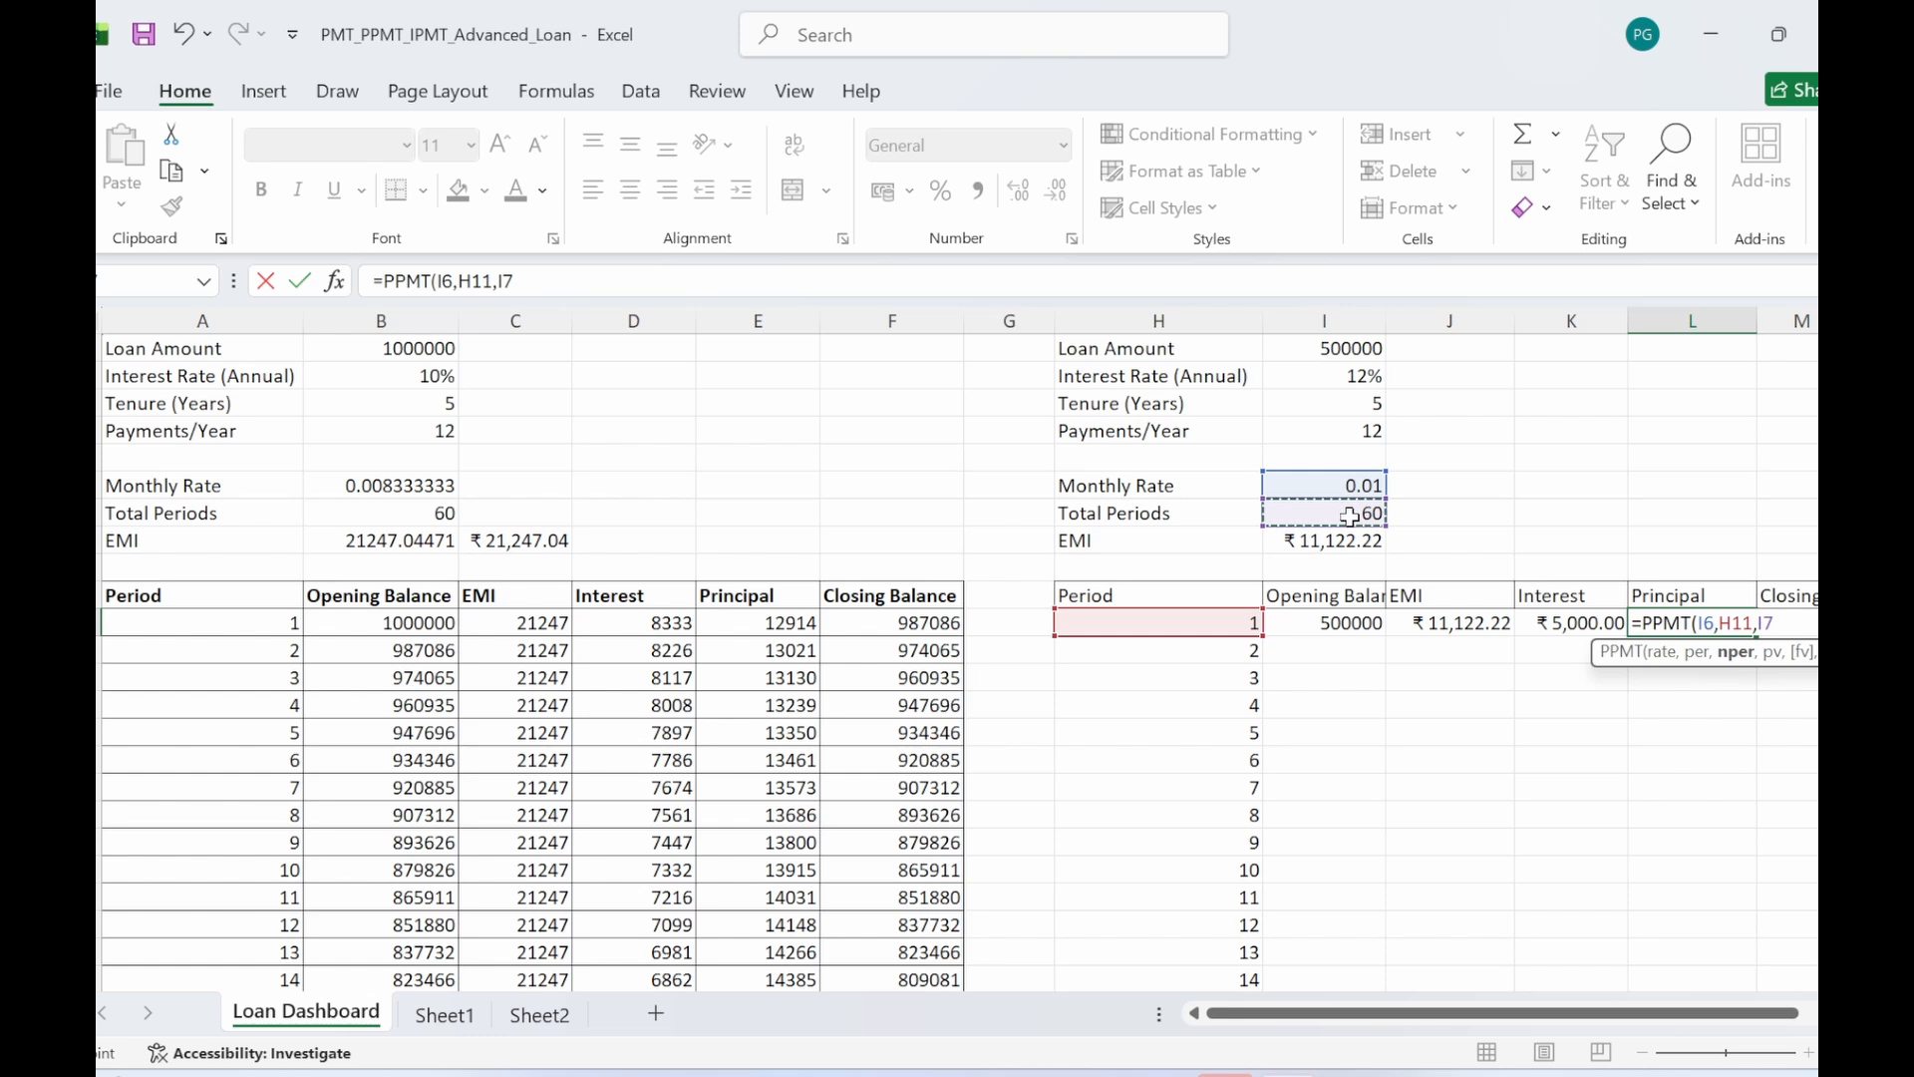
{"action": "type", "text": ","}
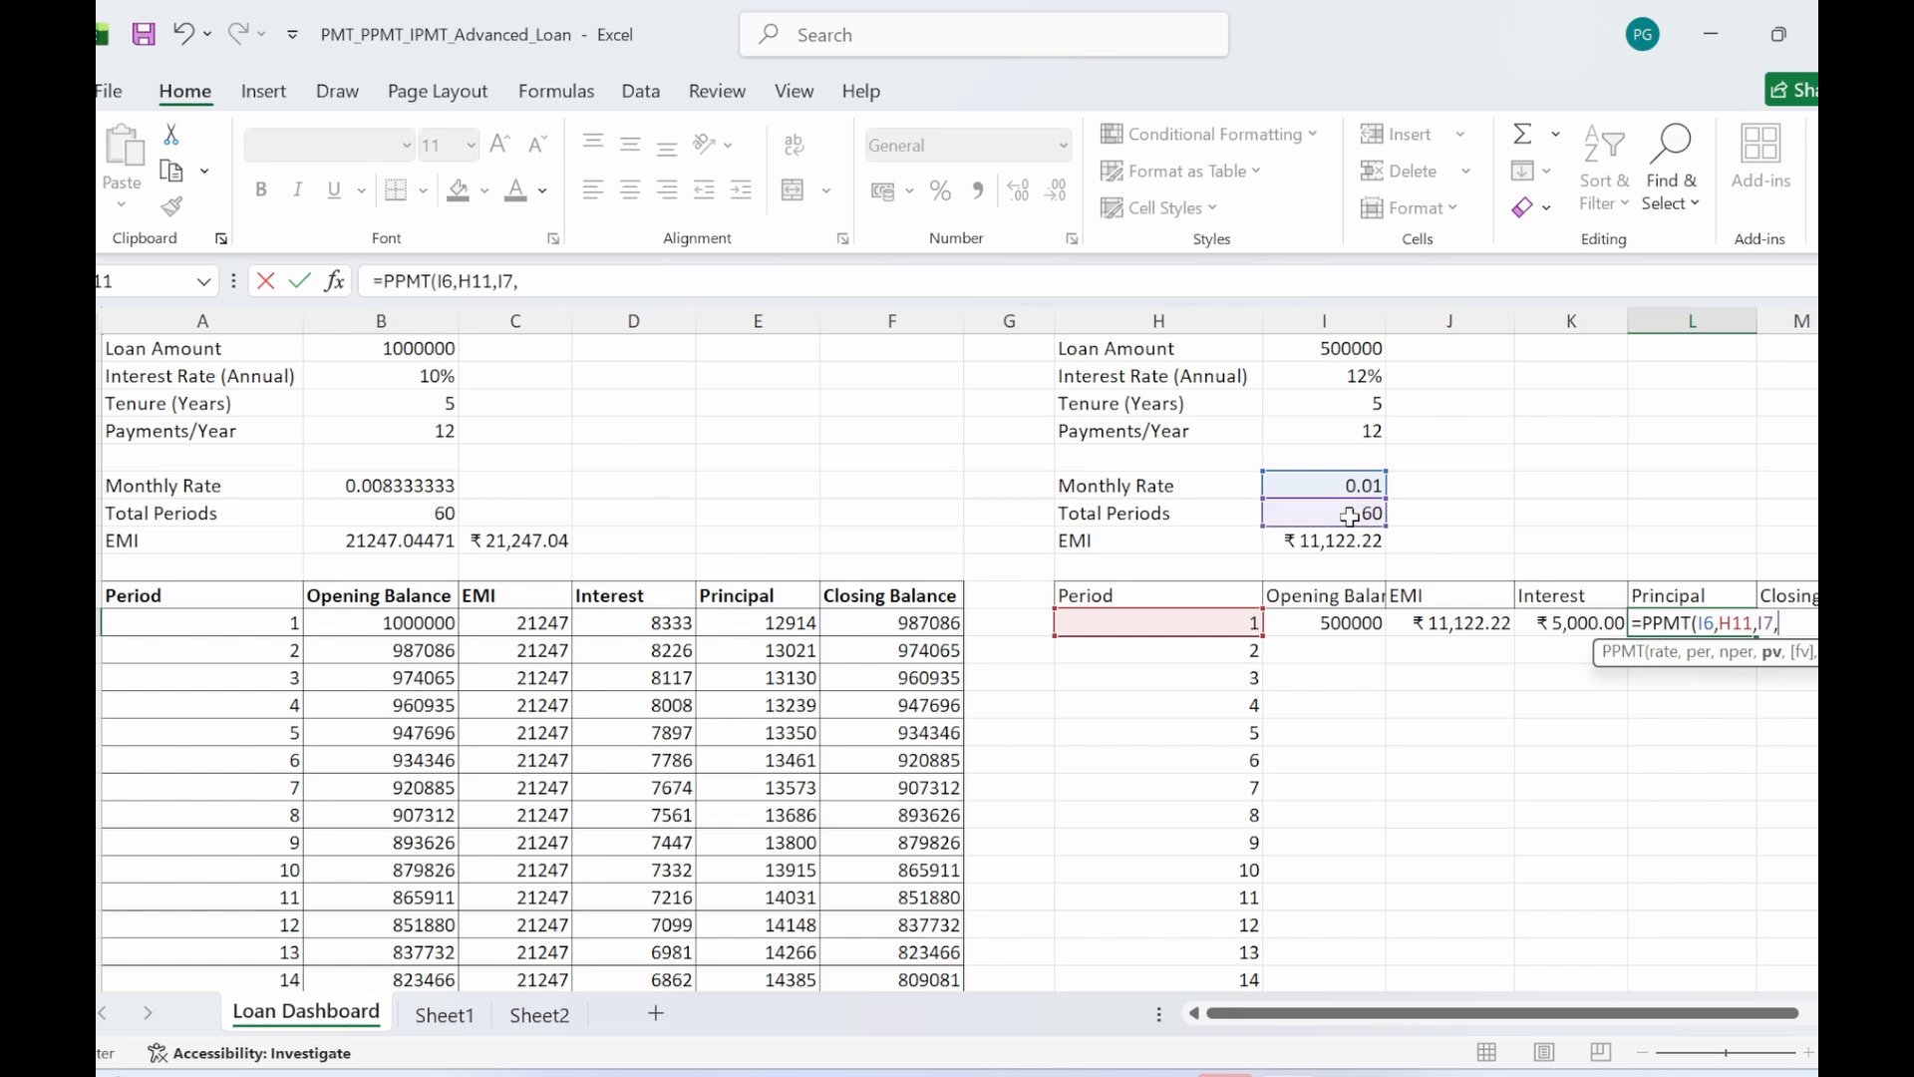
{"action": "left_click", "coordinate": [1345, 346]}
{"action": "key", "text": "Return"}
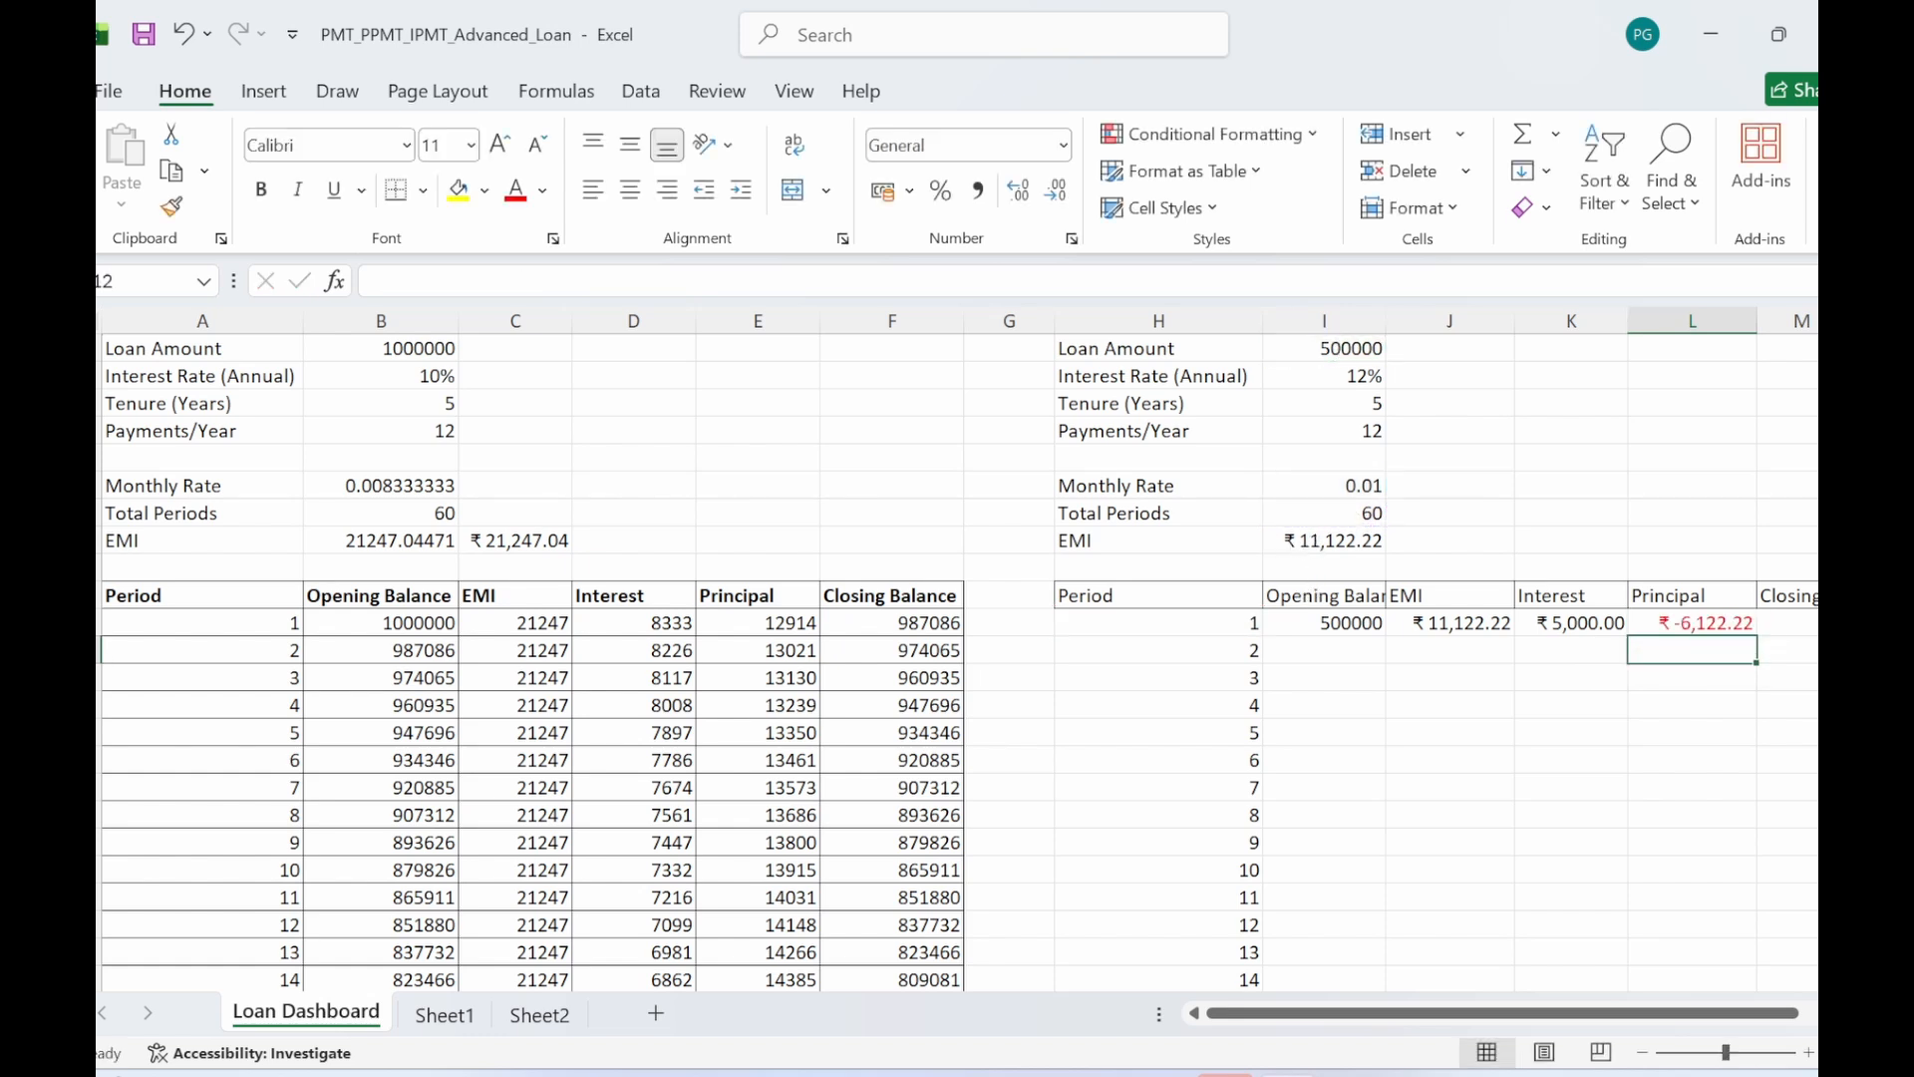
- Add a minus sign before PPMT in the L11 principal formula to reverse its sign
{"action": "left_click", "coordinate": [1697, 626]}
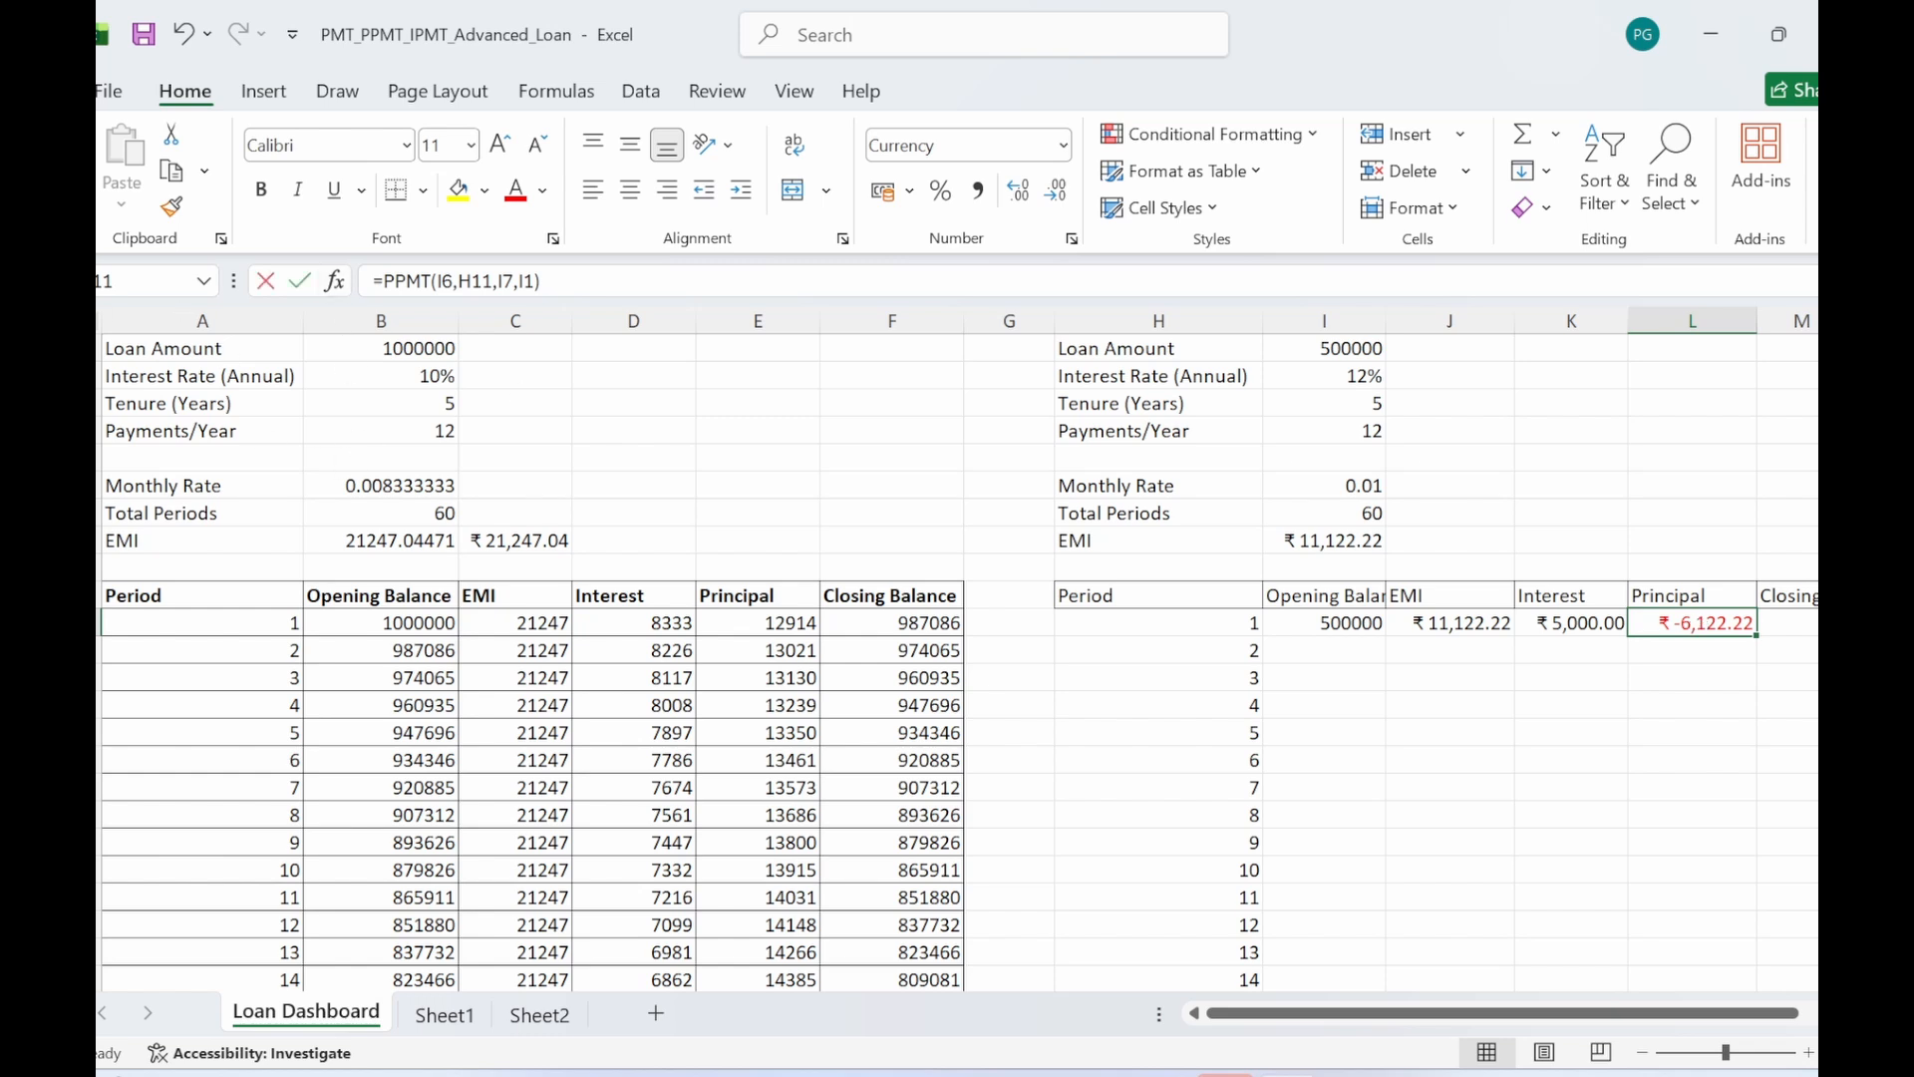
{"action": "left_click", "coordinate": [382, 280]}
{"action": "key", "text": "Return"}
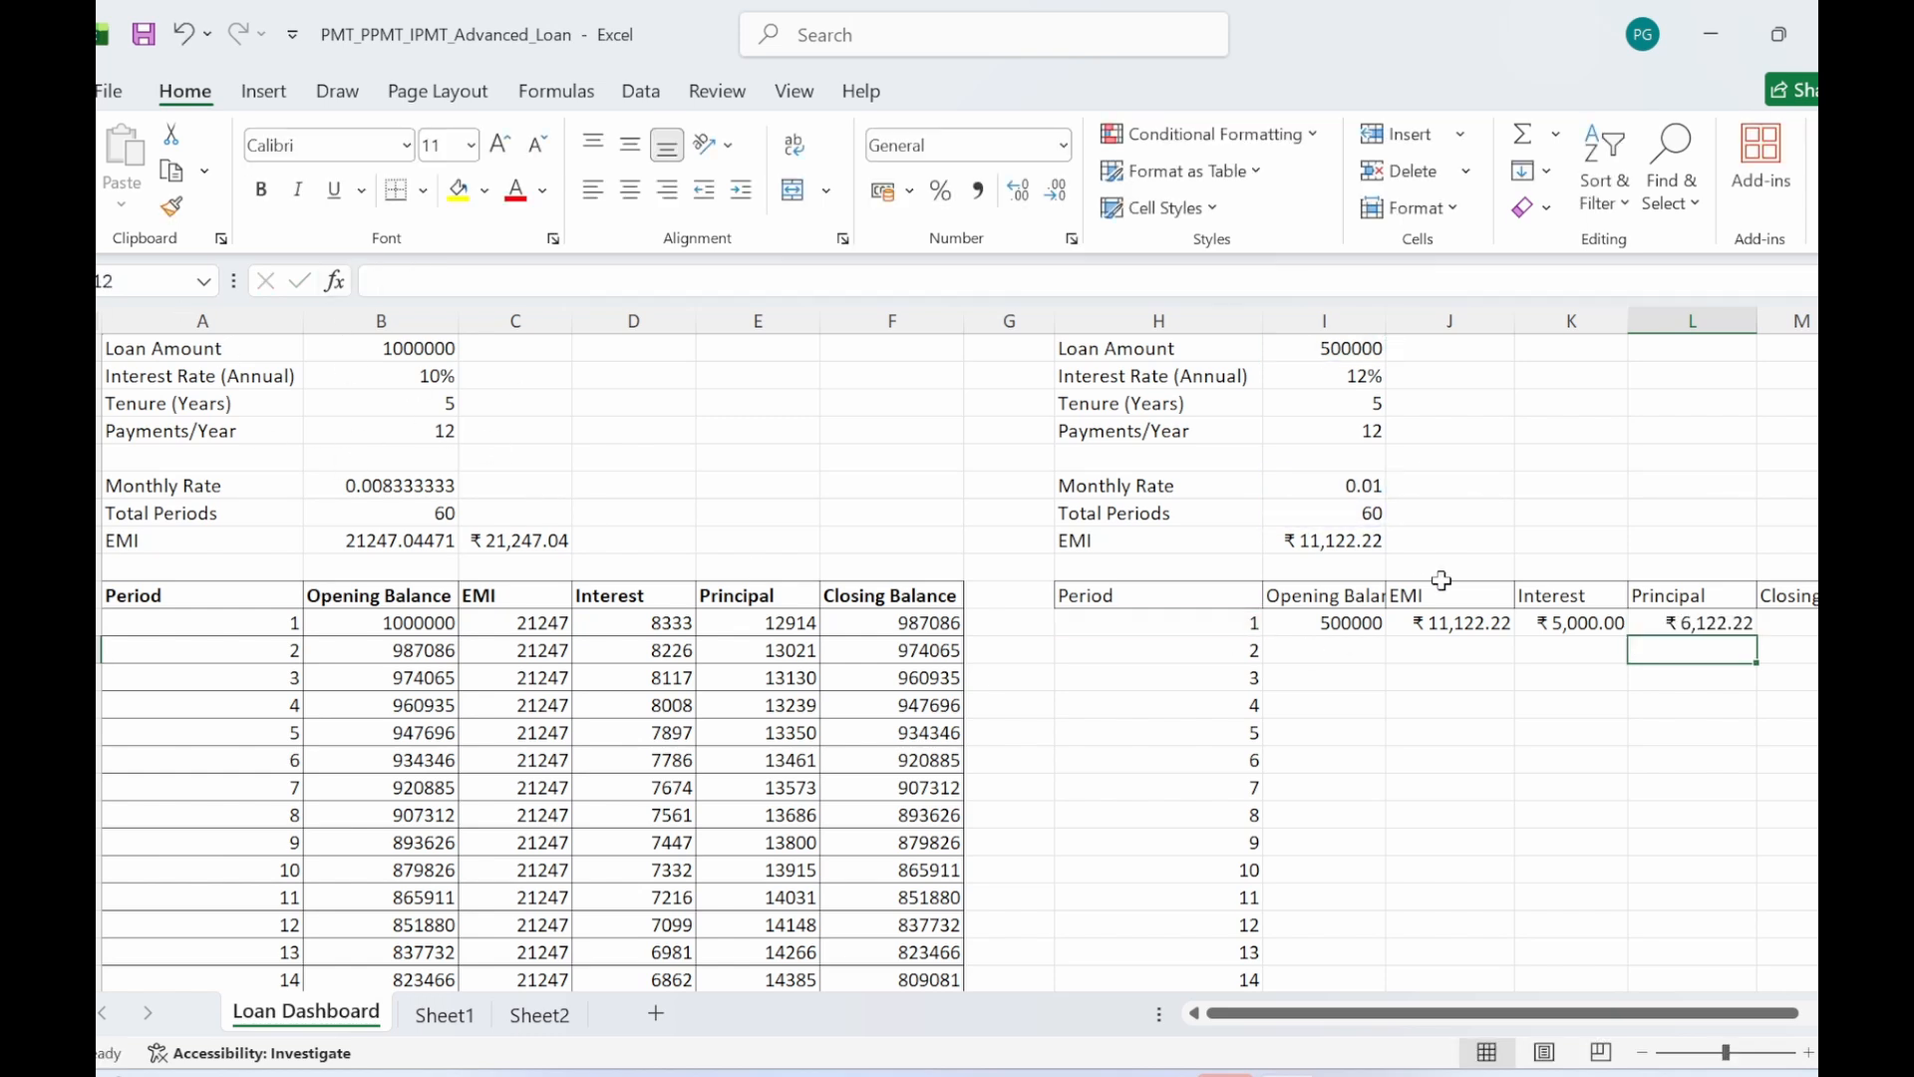
{"action": "left_click", "coordinate": [1694, 758]}
- Widen column I to fit the full Opening Balance header
{"action": "left_click_drag", "start_coordinate": [1530, 1013], "coordinate": [1587, 1012]}
{"action": "left_click", "coordinate": [1709, 621]}
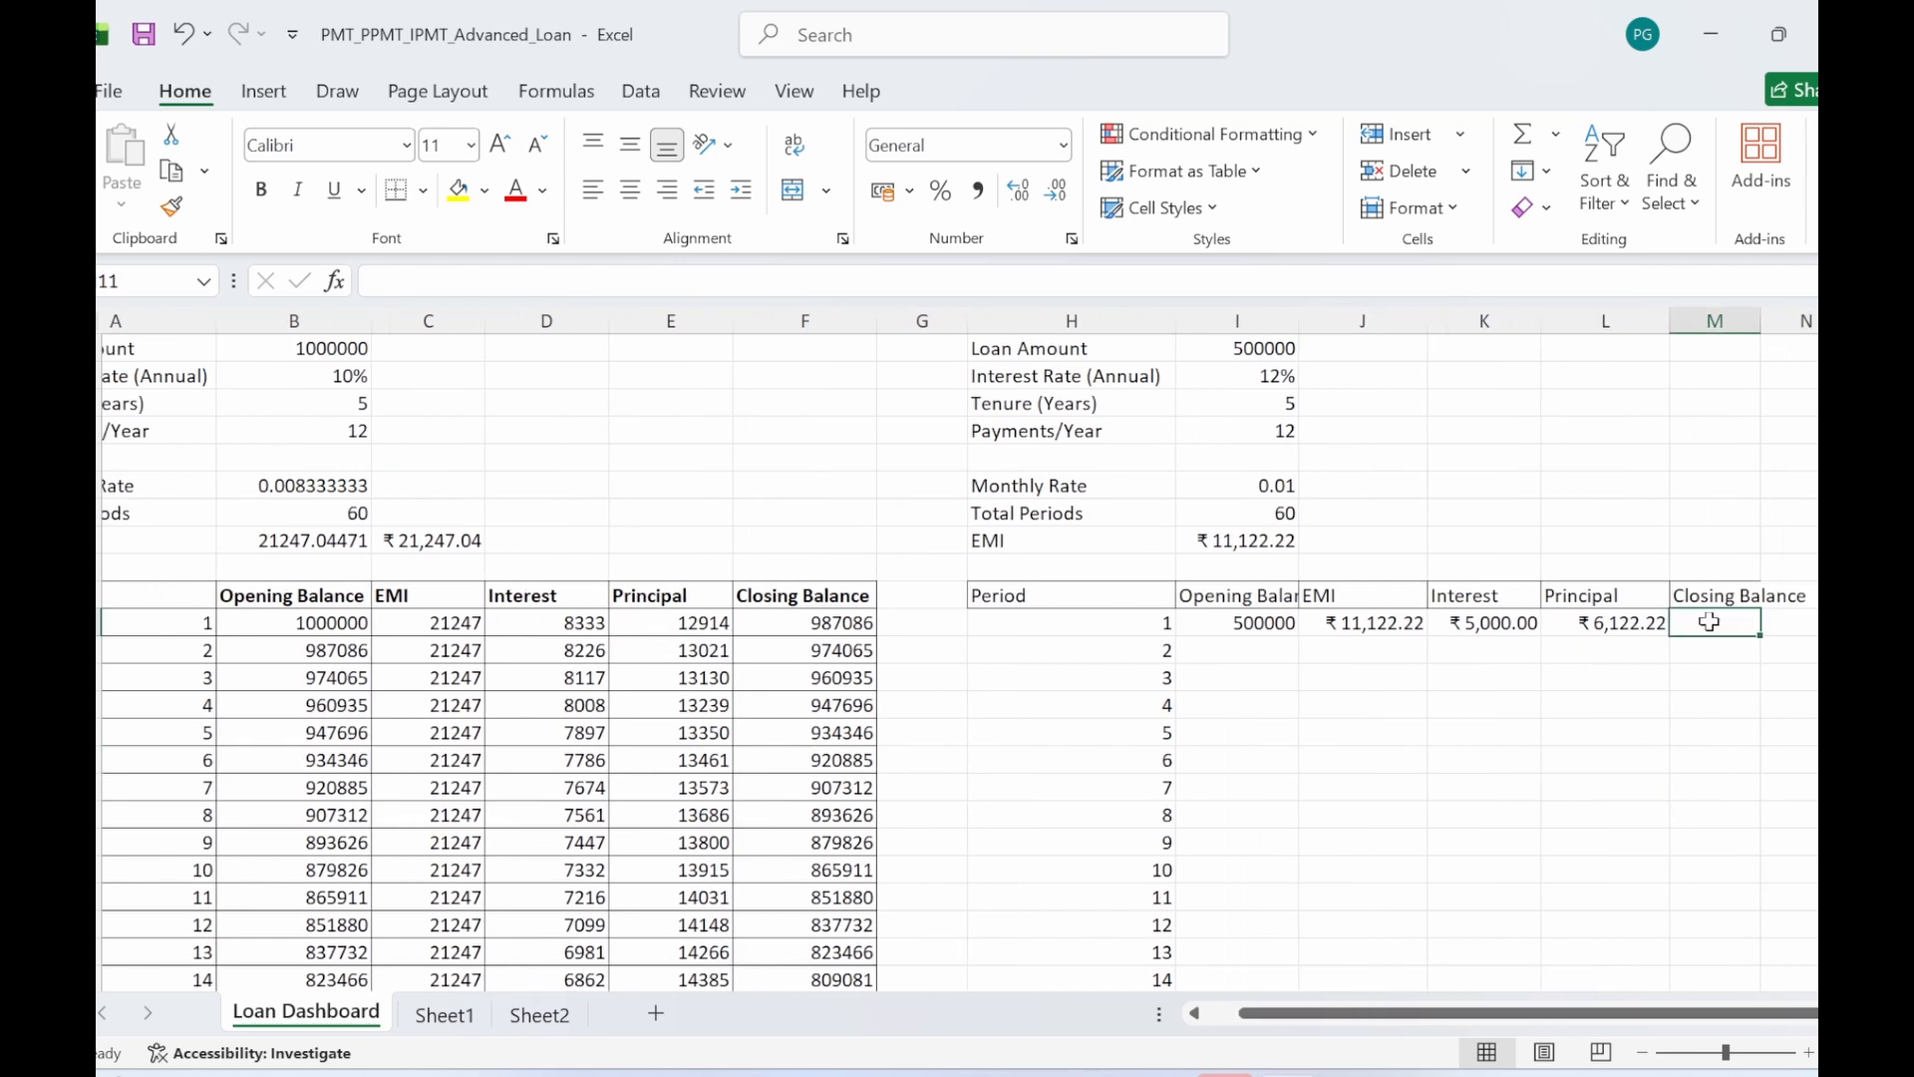
{"action": "left_click", "coordinate": [1480, 676]}
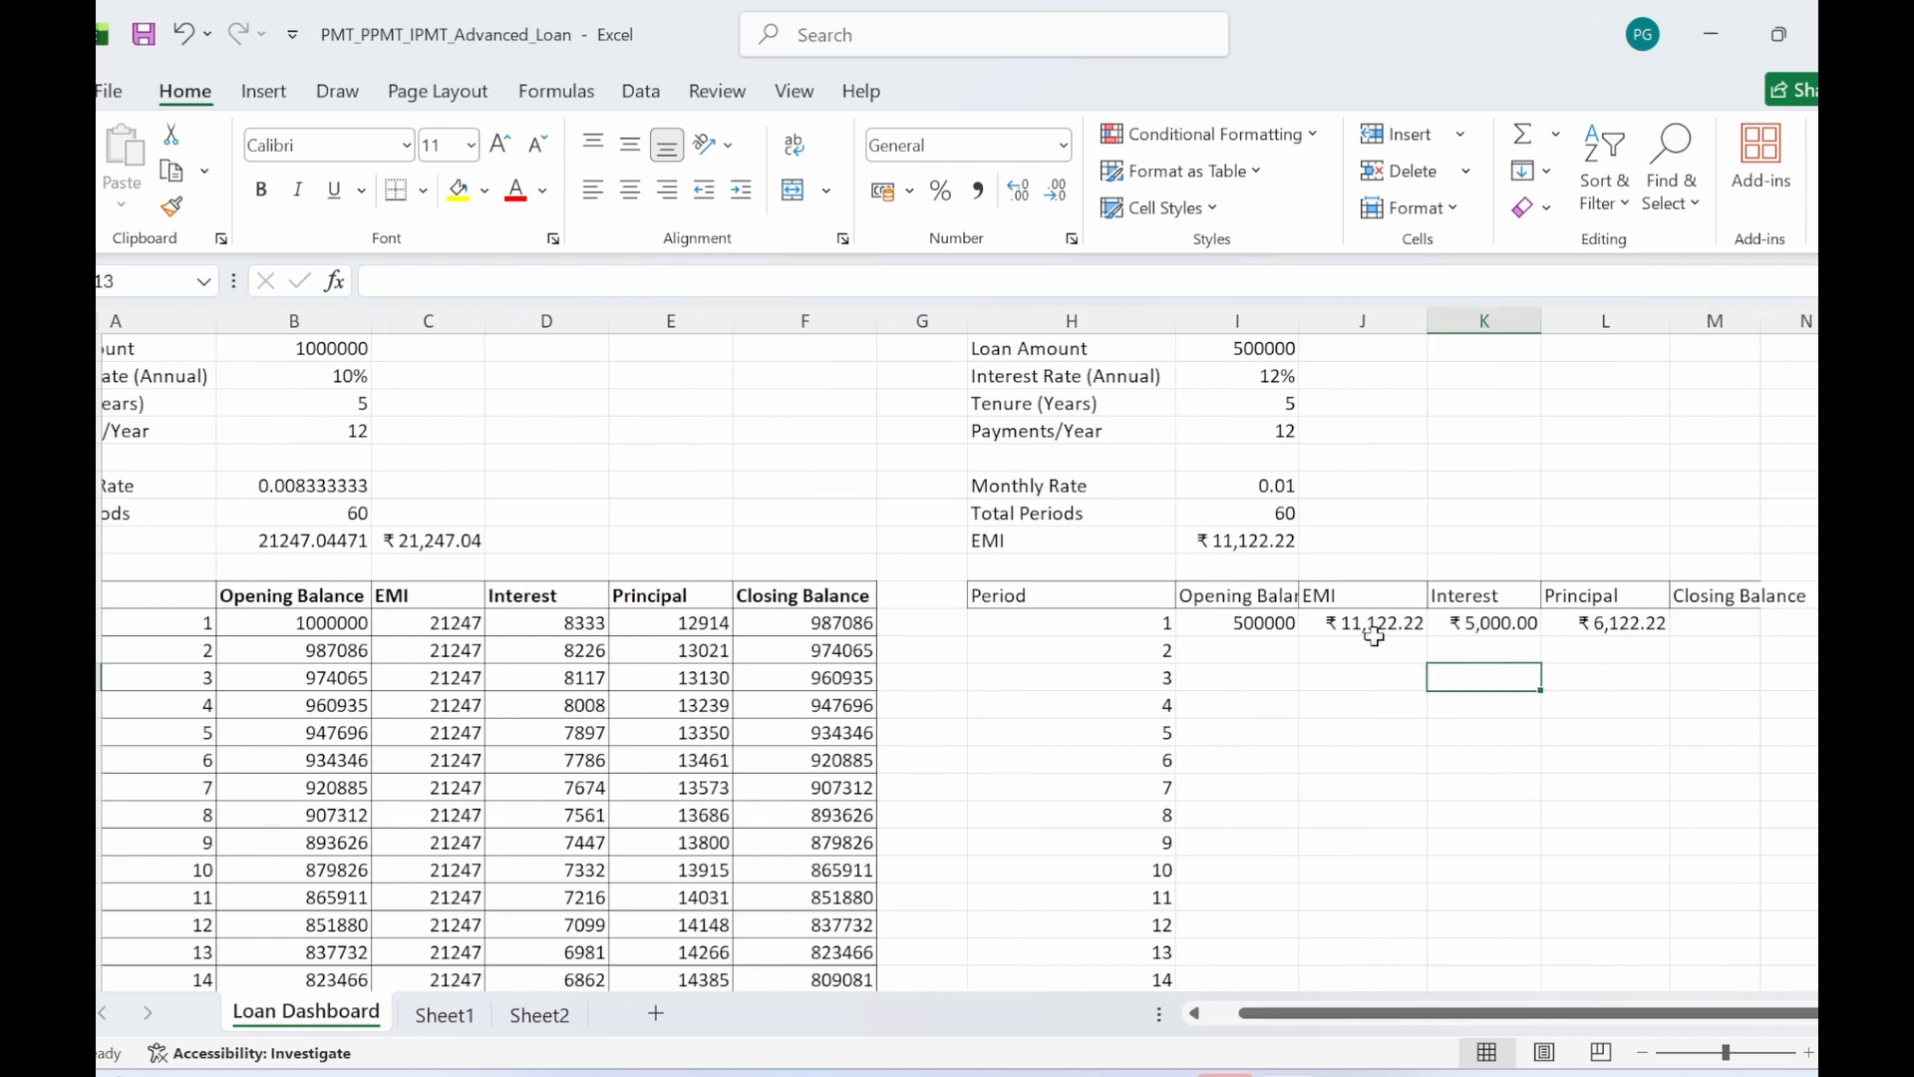
{"action": "left_click", "coordinate": [1555, 701]}
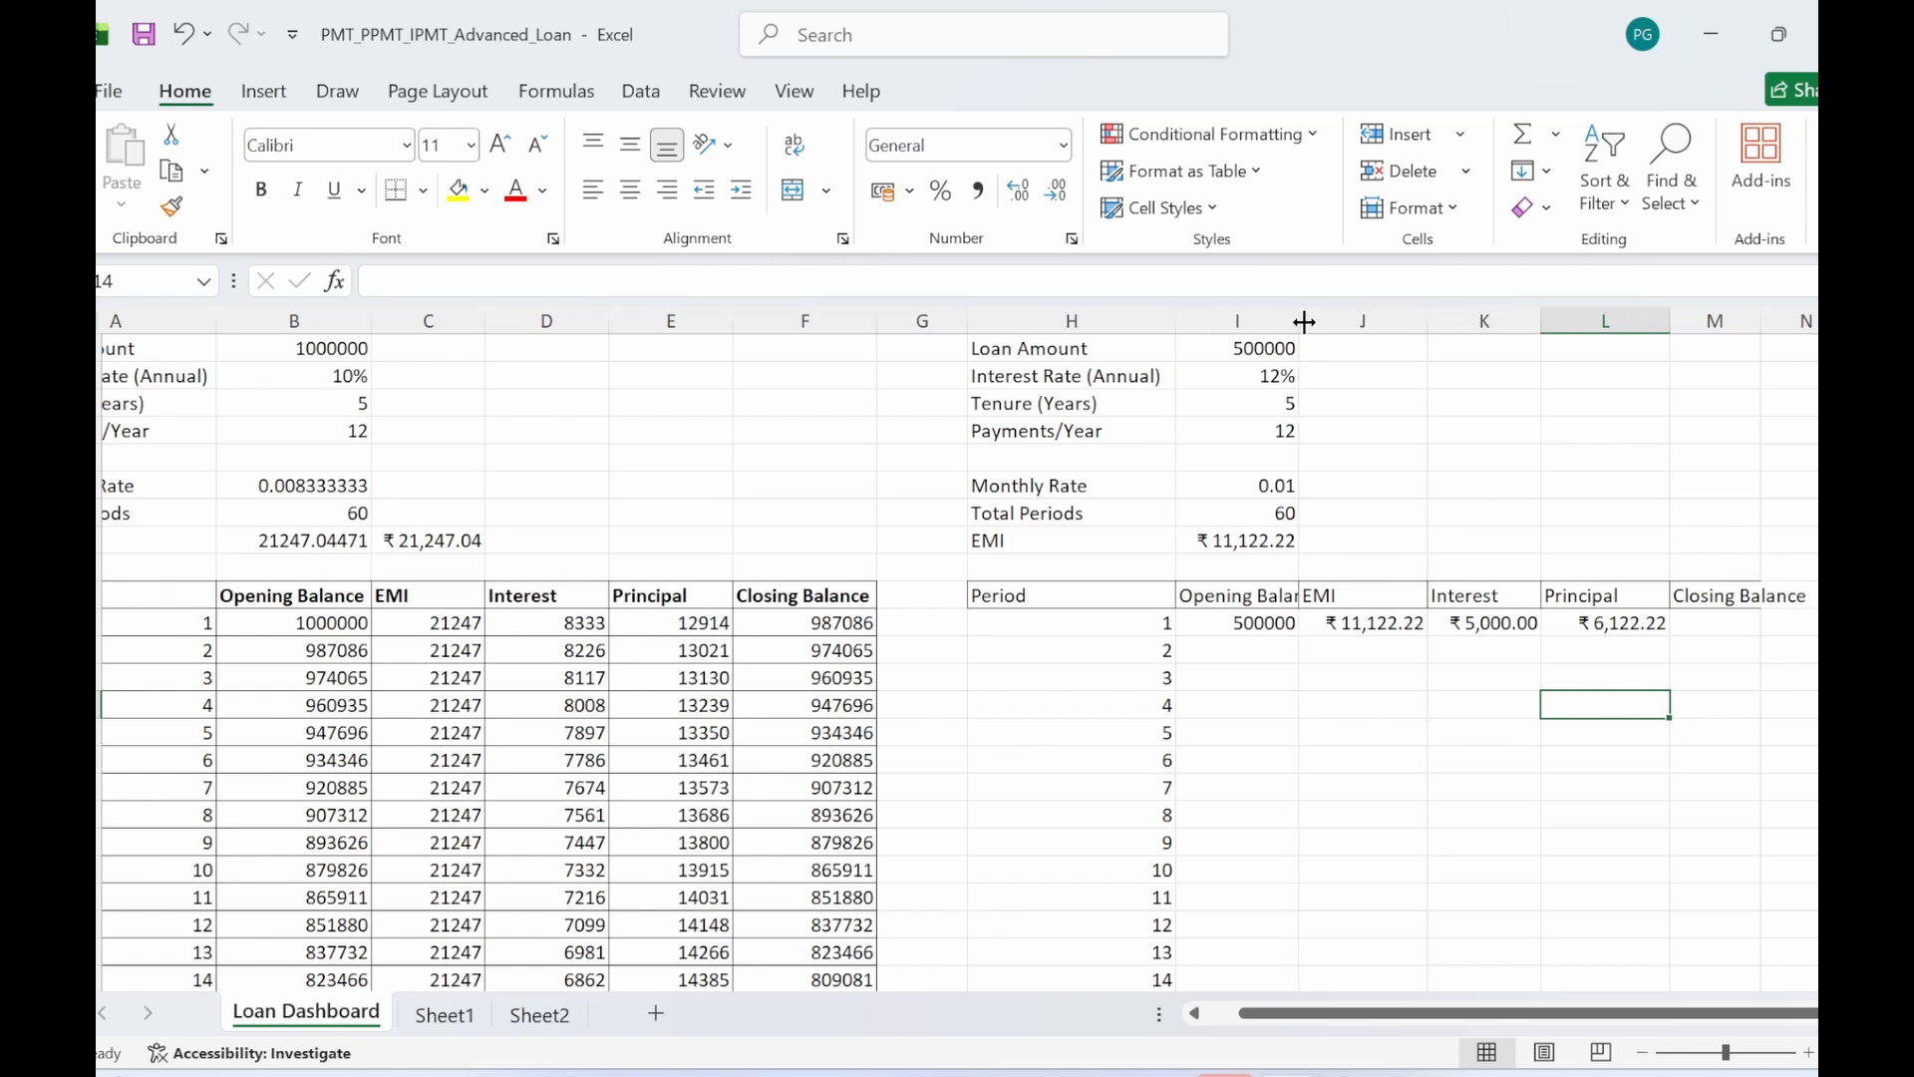
{"action": "left_click", "coordinate": [1525, 783]}
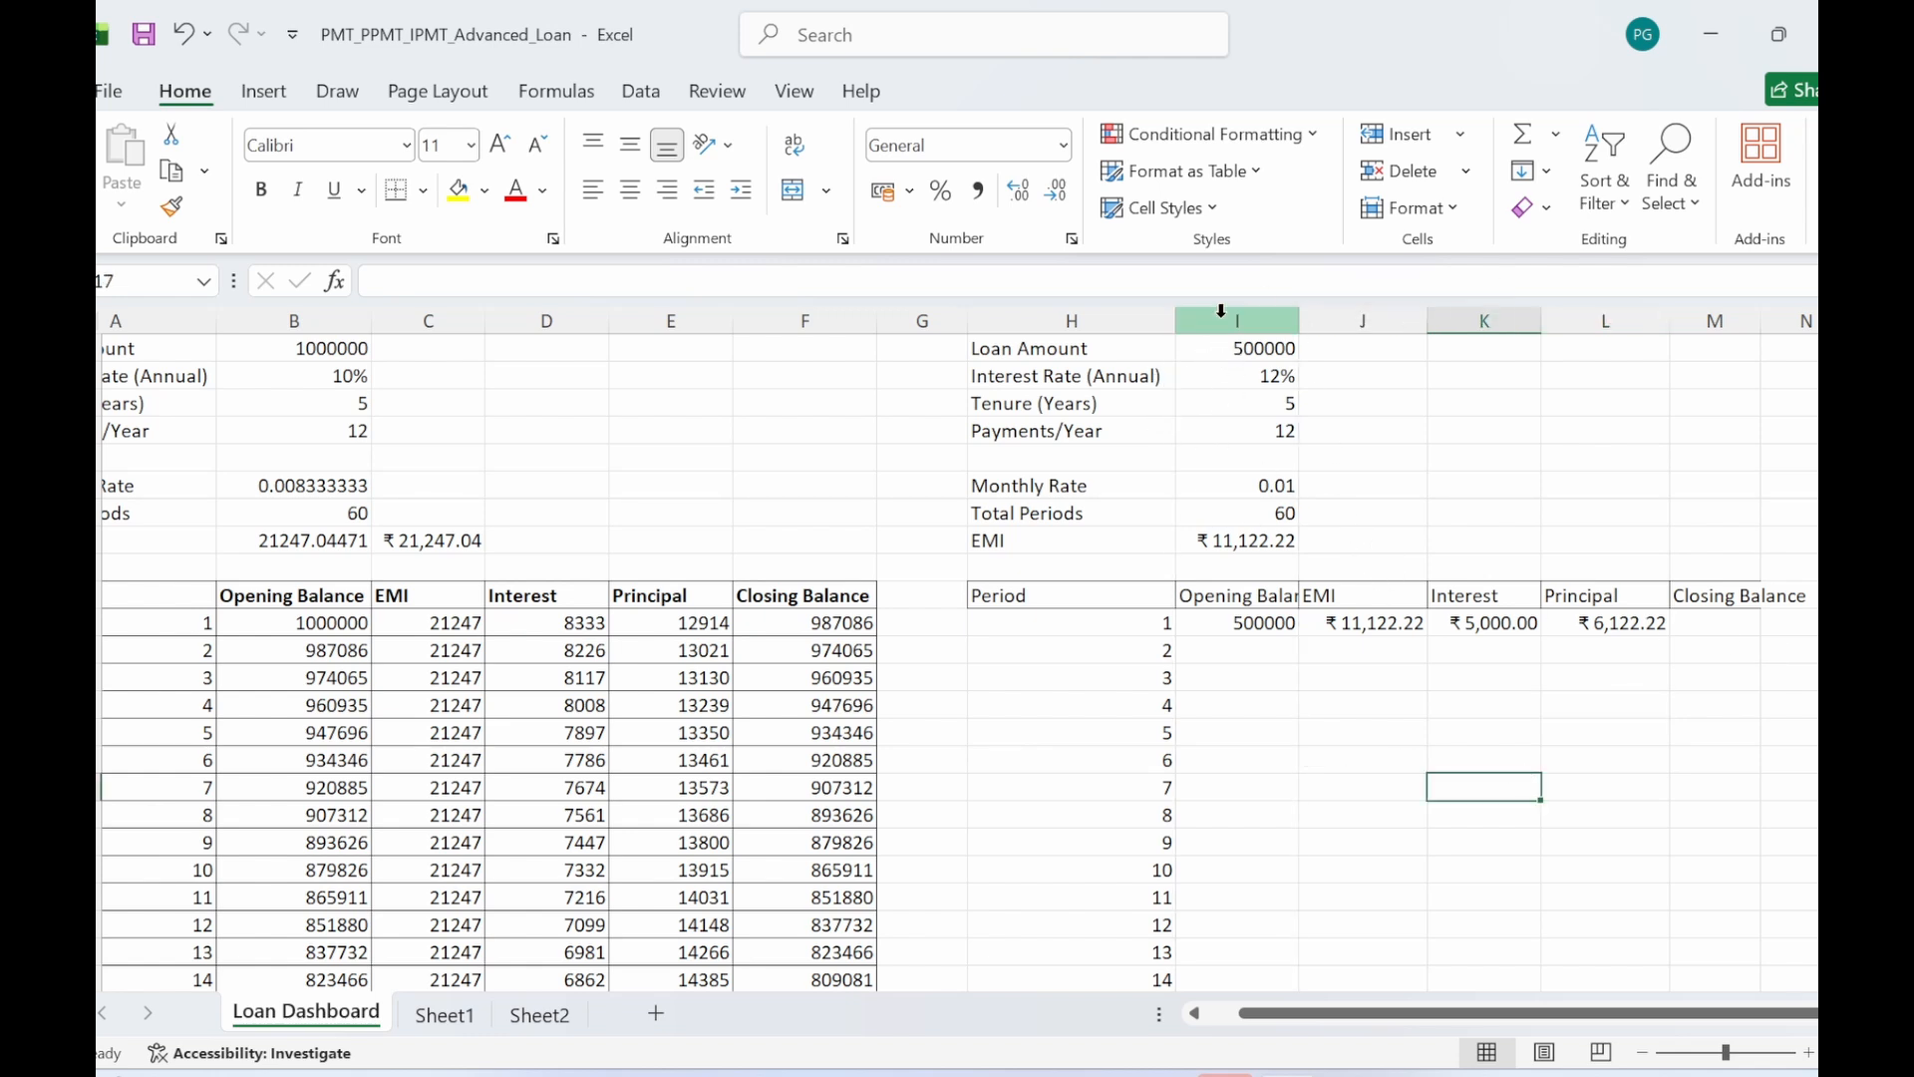
{"action": "left_click_drag", "start_coordinate": [1294, 320], "coordinate": [1325, 320]}
{"action": "left_click", "coordinate": [1362, 623]}
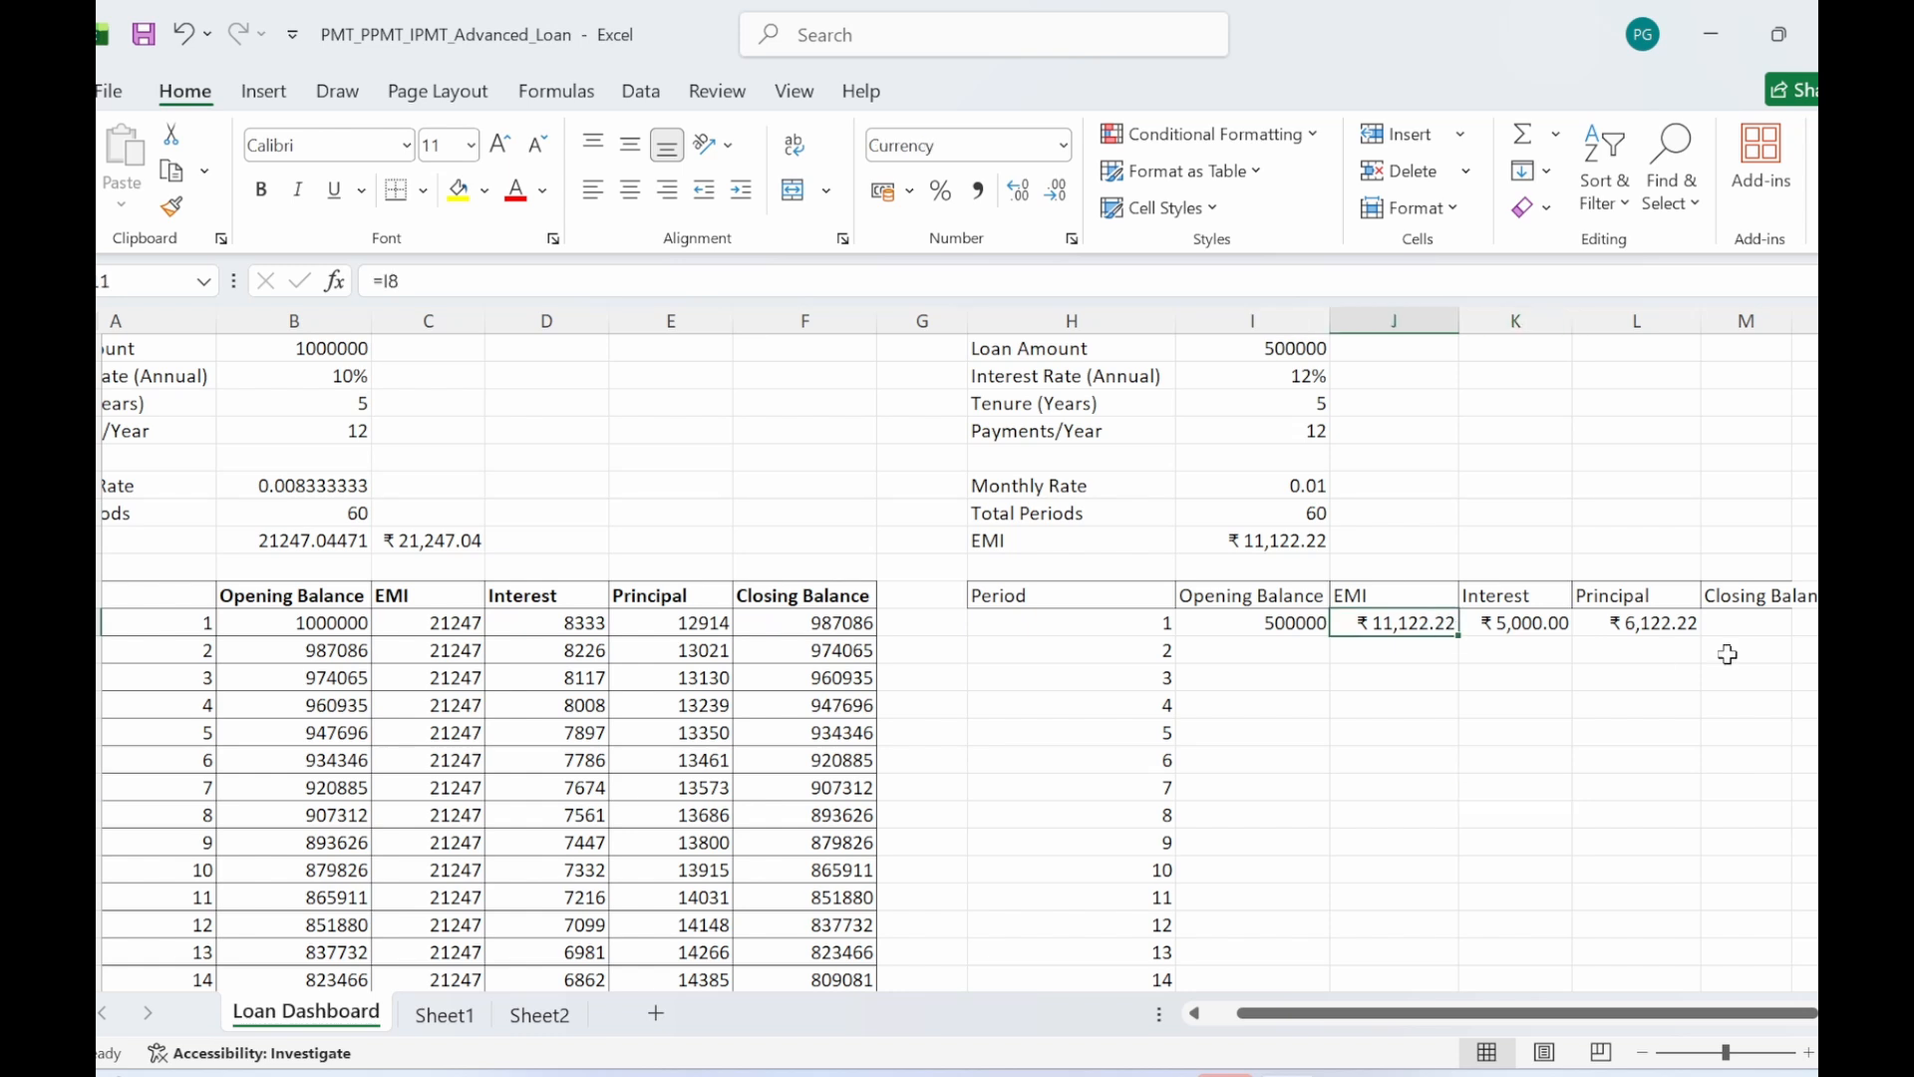
- Autofit column M to its Closing Balance header and calculate the first closing balance in M11 with =I11-L11
{"action": "left_click", "coordinate": [1725, 623]}
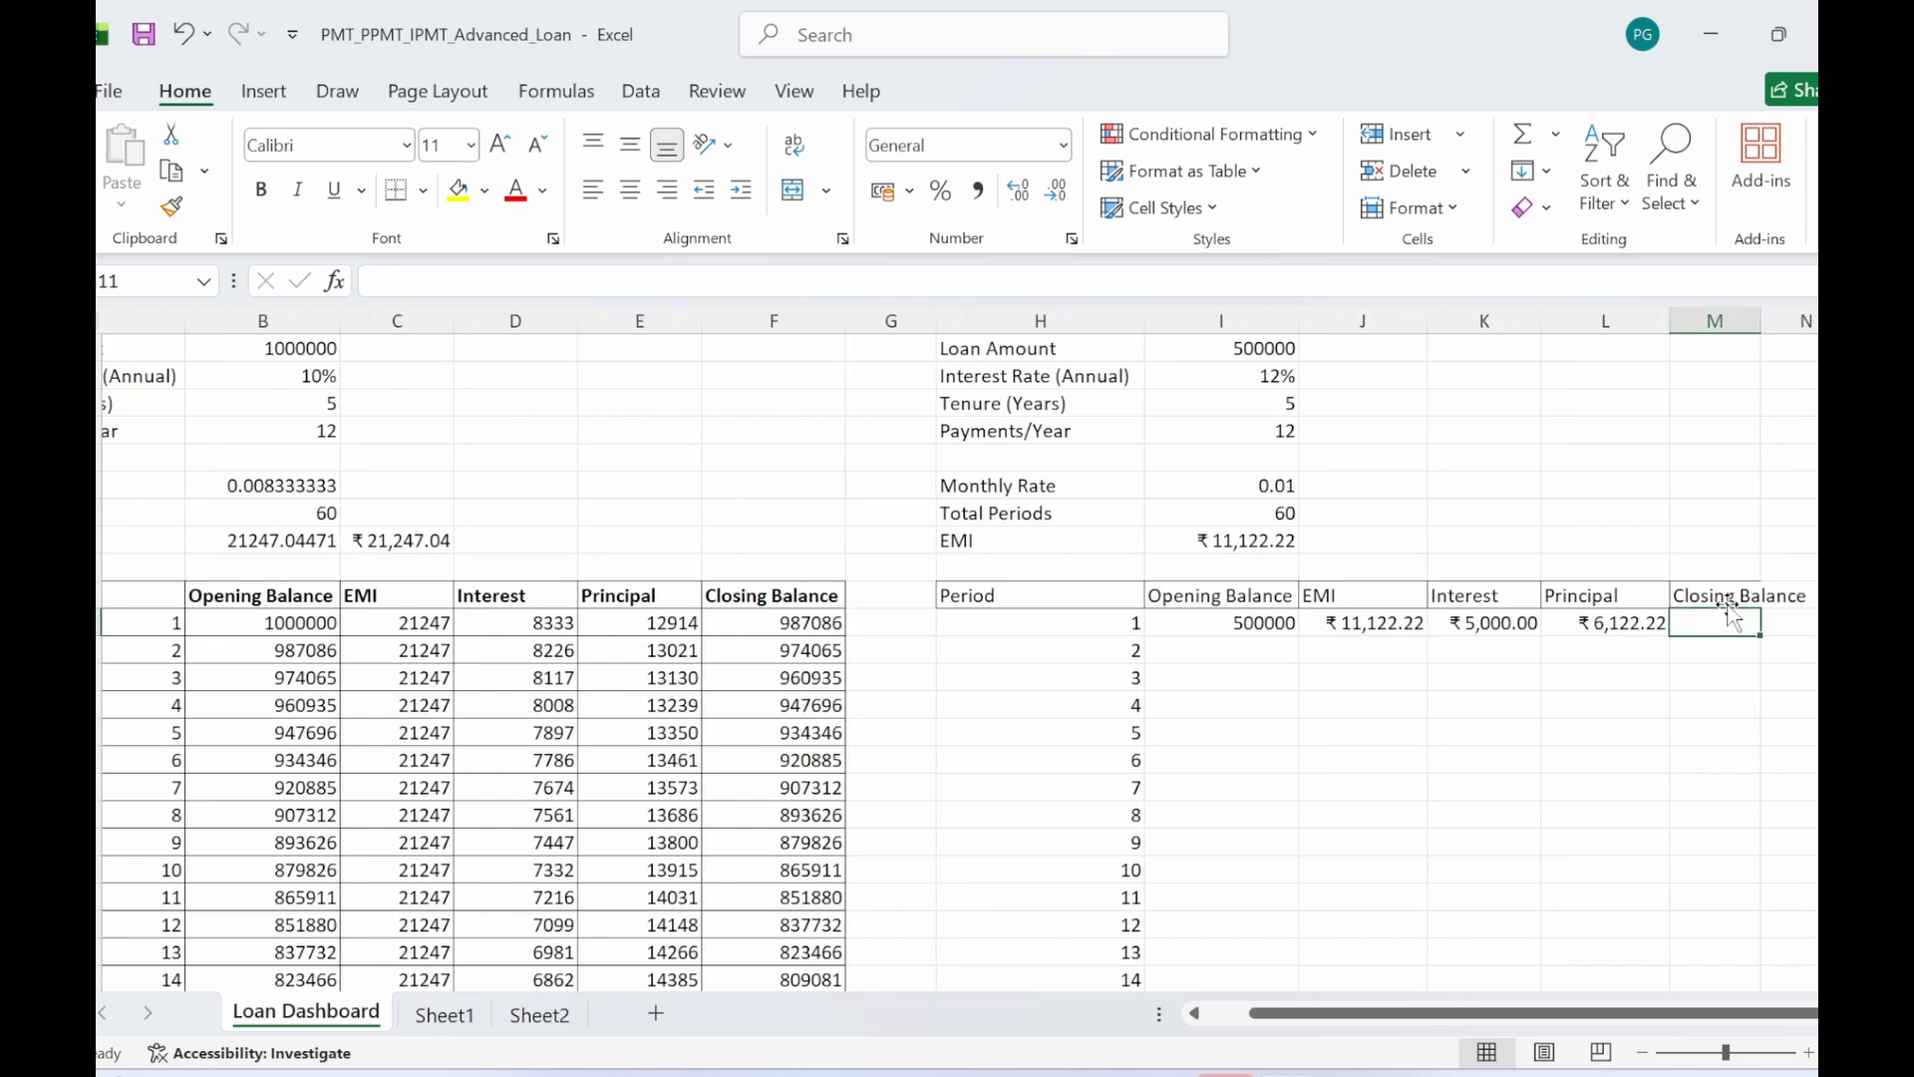
{"action": "double_click", "coordinate": [1761, 320]}
{"action": "type", "text": "="}
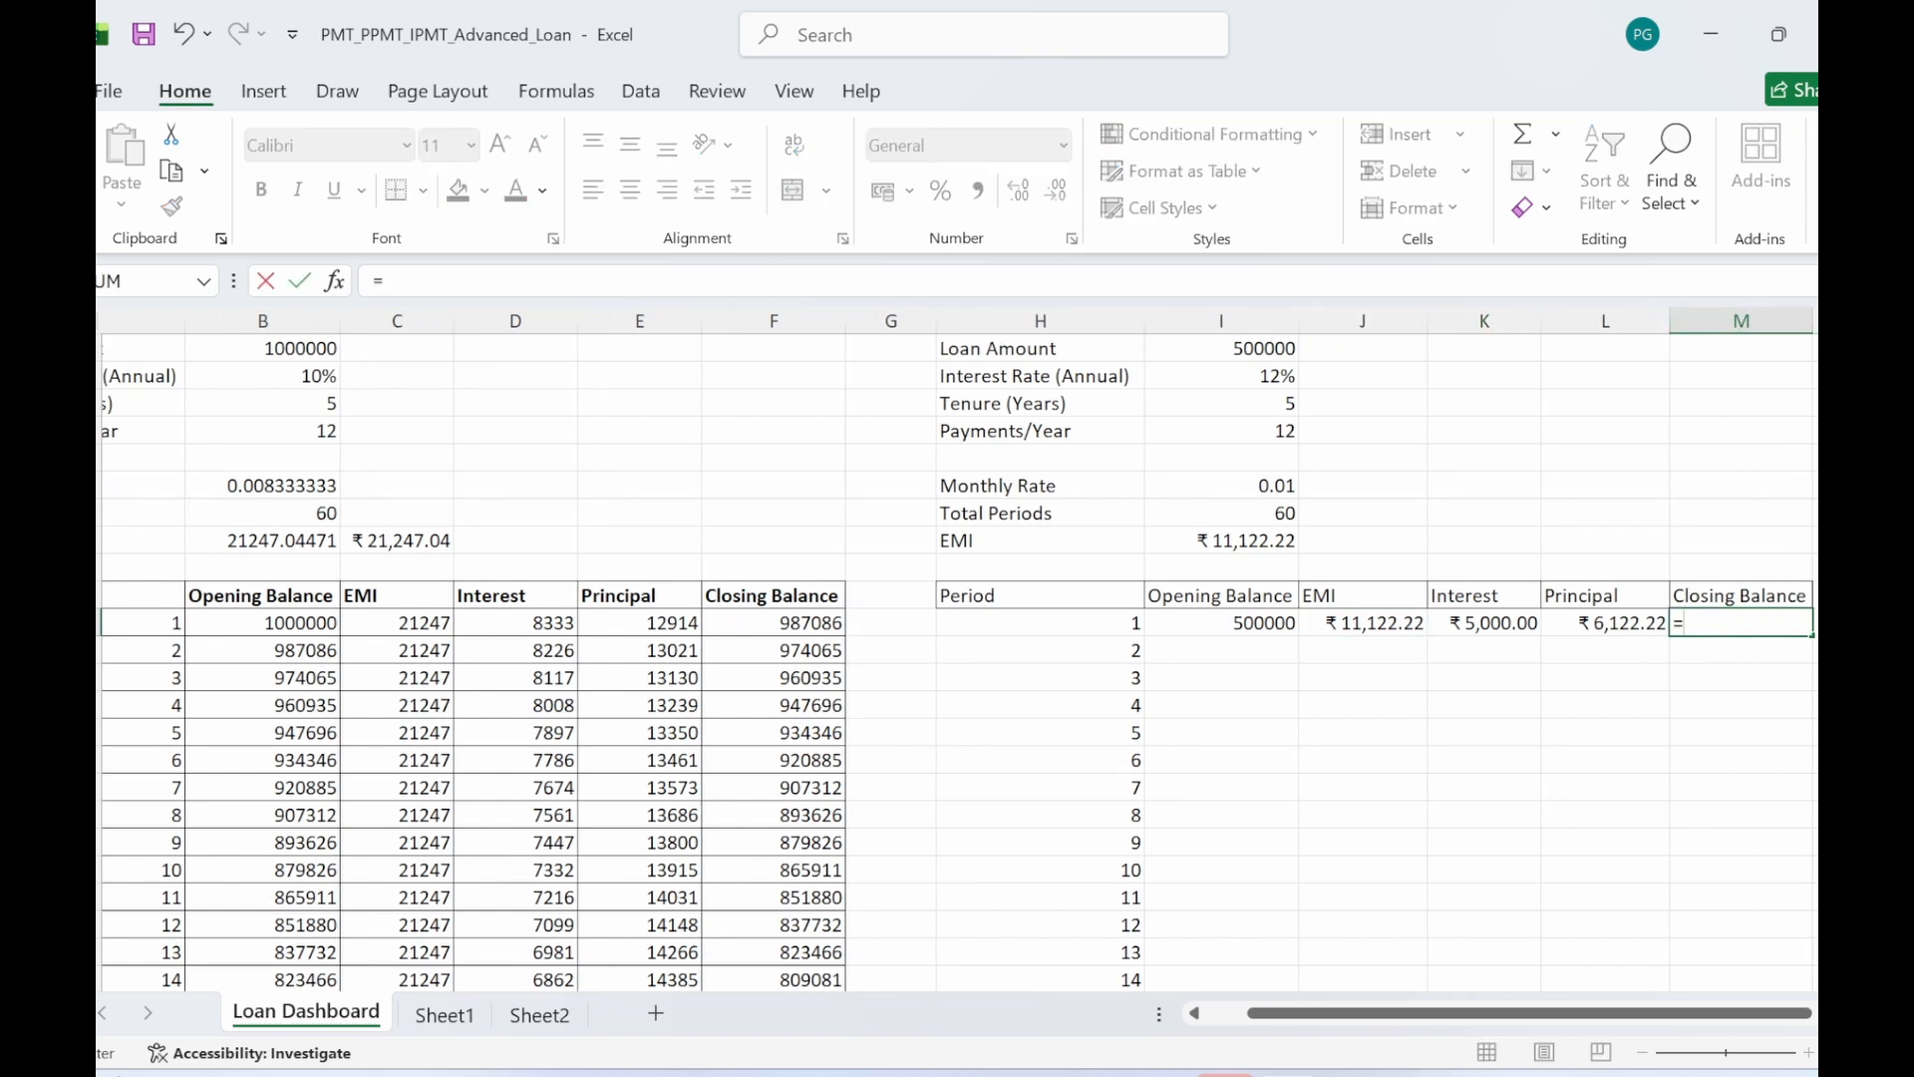
{"action": "left_click", "coordinate": [1286, 623]}
{"action": "type", "text": "-"}
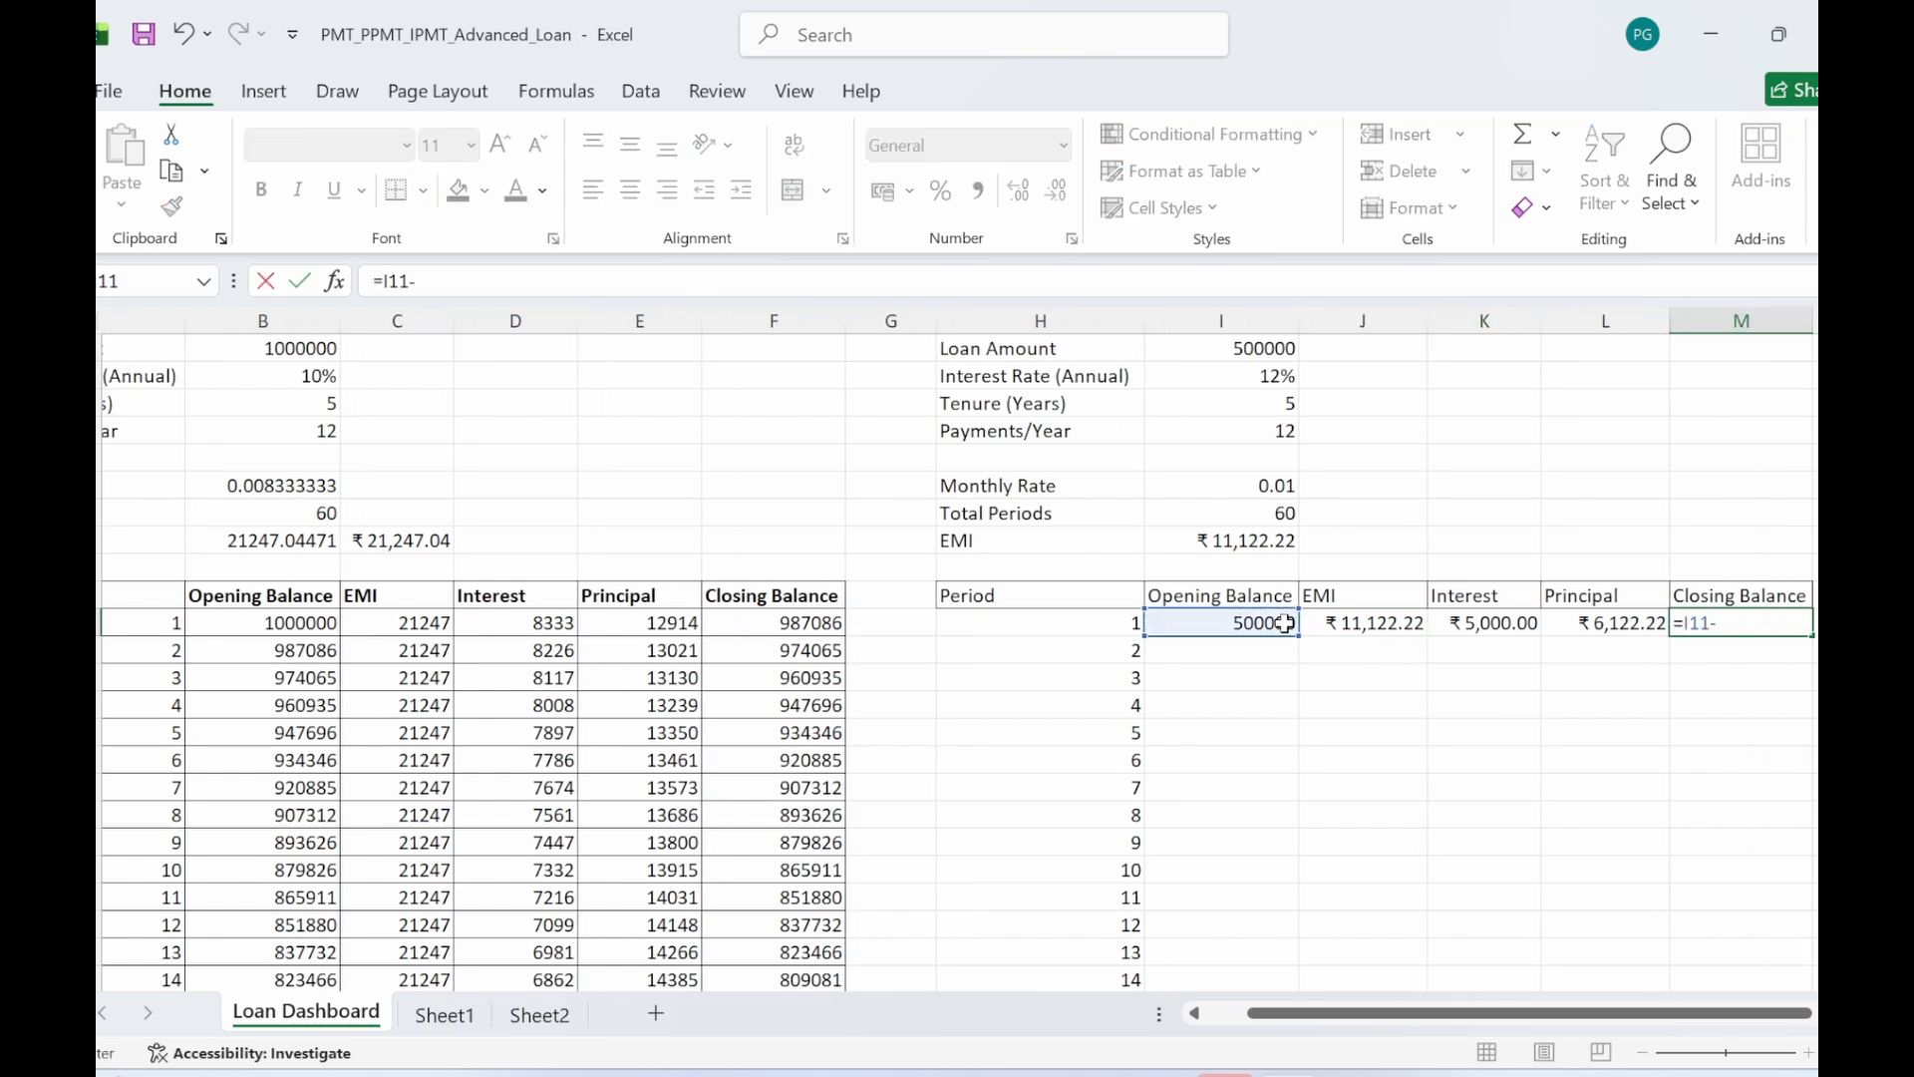
{"action": "left_click", "coordinate": [1638, 626]}
{"action": "key", "text": "Return"}
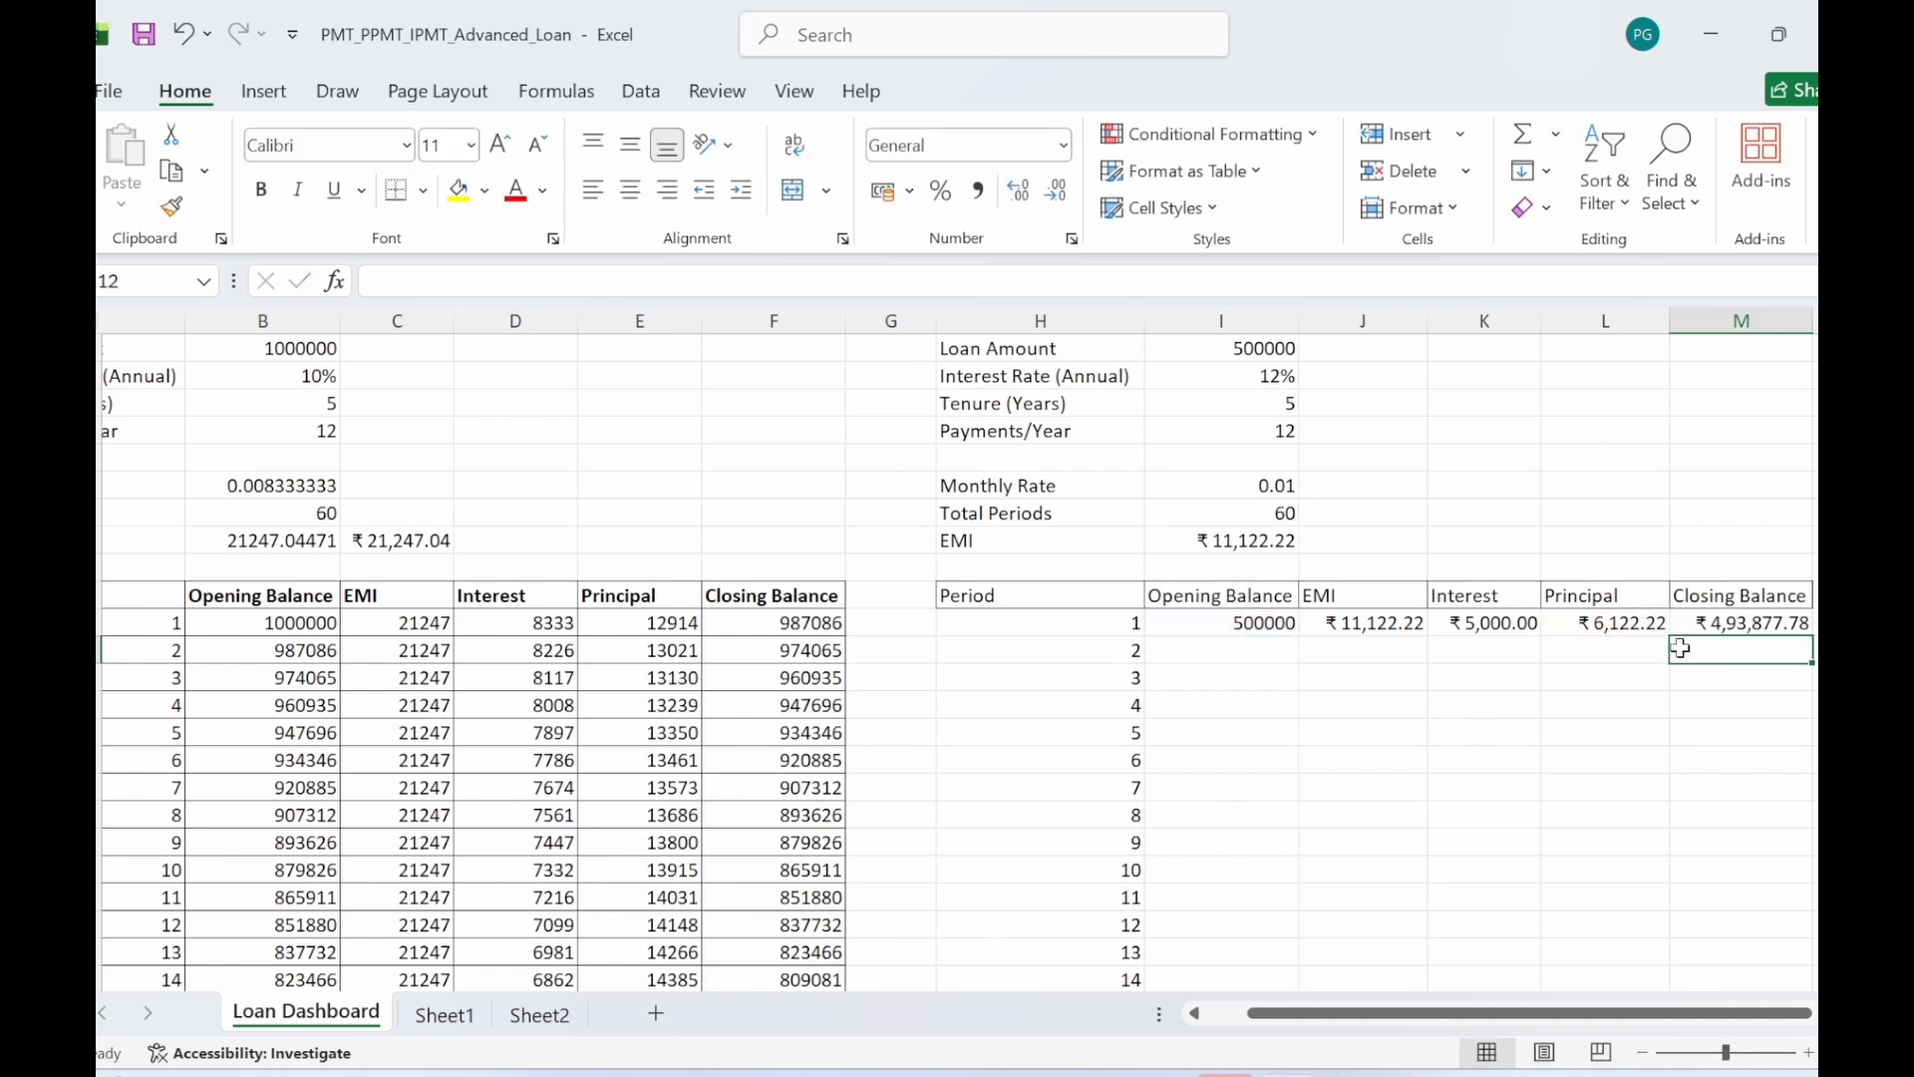
- Fill the opening balance formula from I11 down to period 14 and select period 2's opening balance in I12
{"action": "left_click", "coordinate": [1785, 741]}
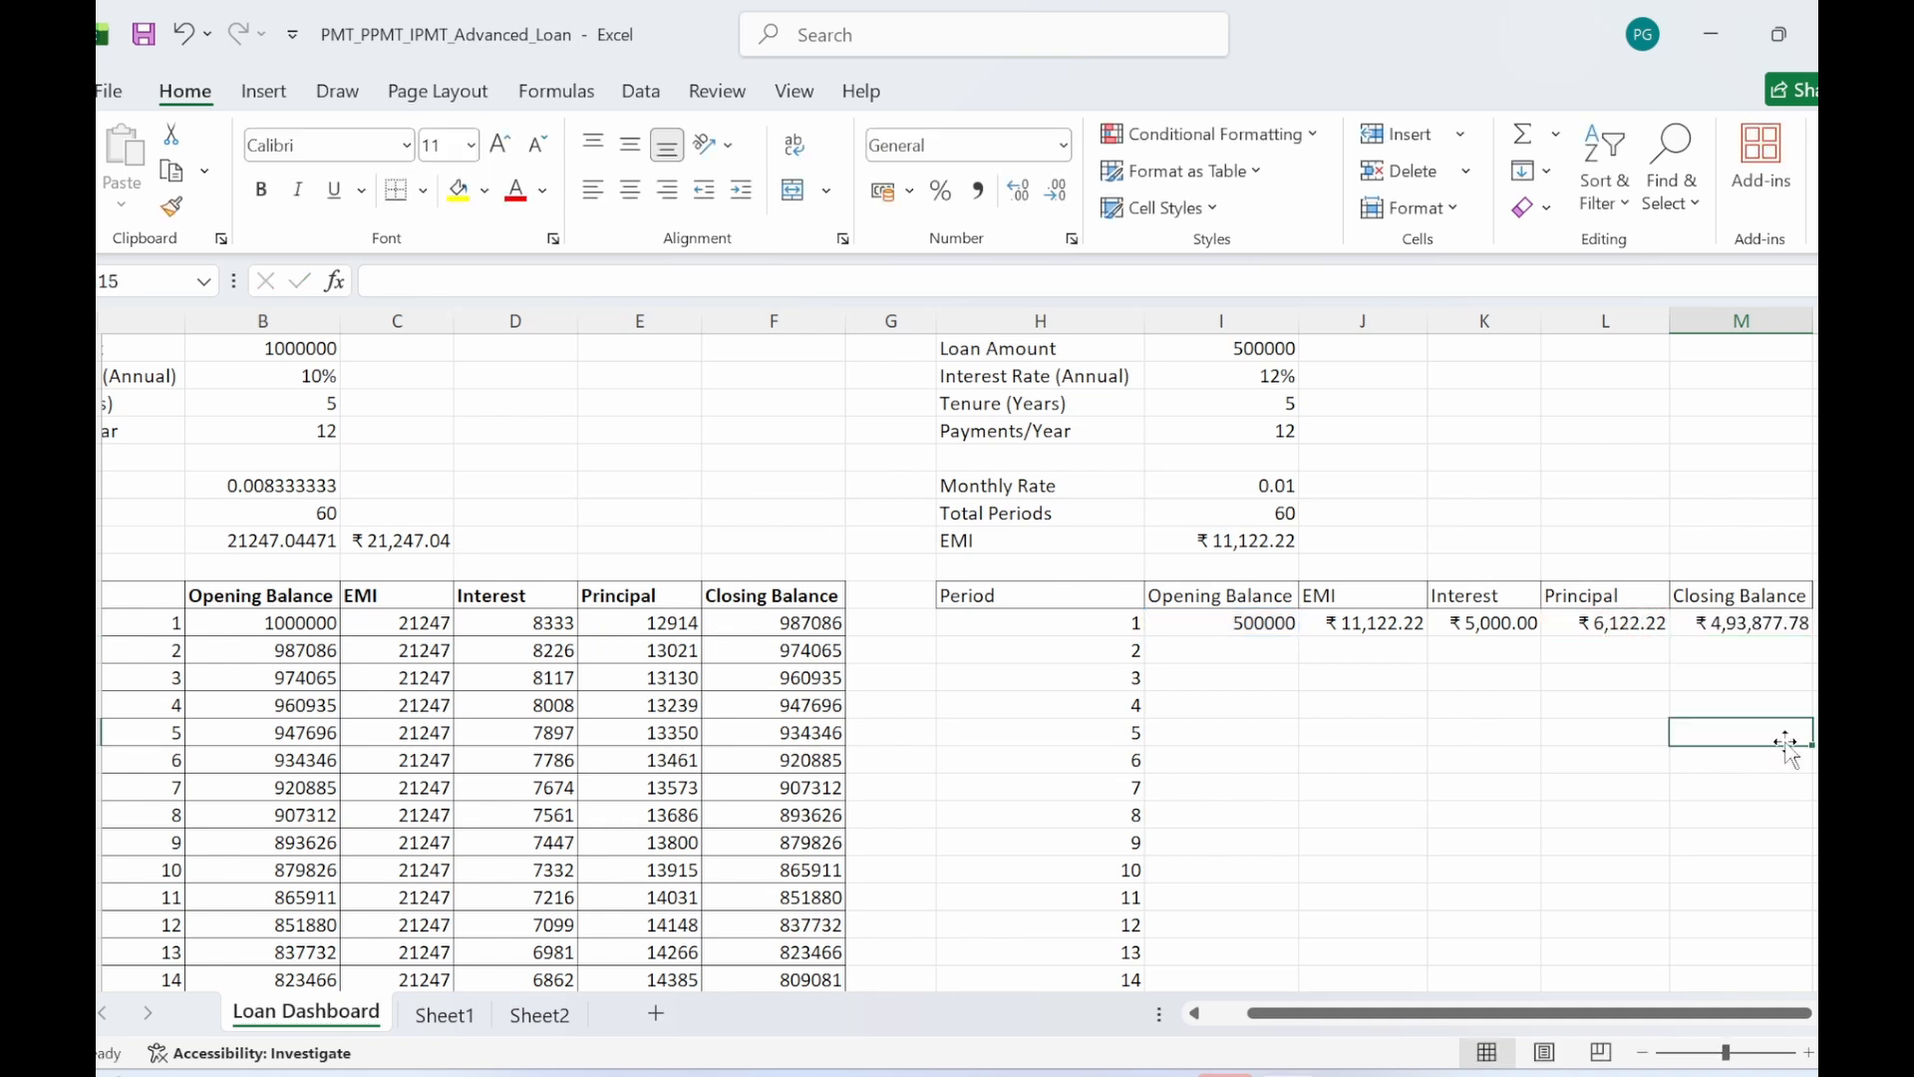
{"action": "left_click", "coordinate": [1280, 738]}
{"action": "left_click", "coordinate": [1247, 630]}
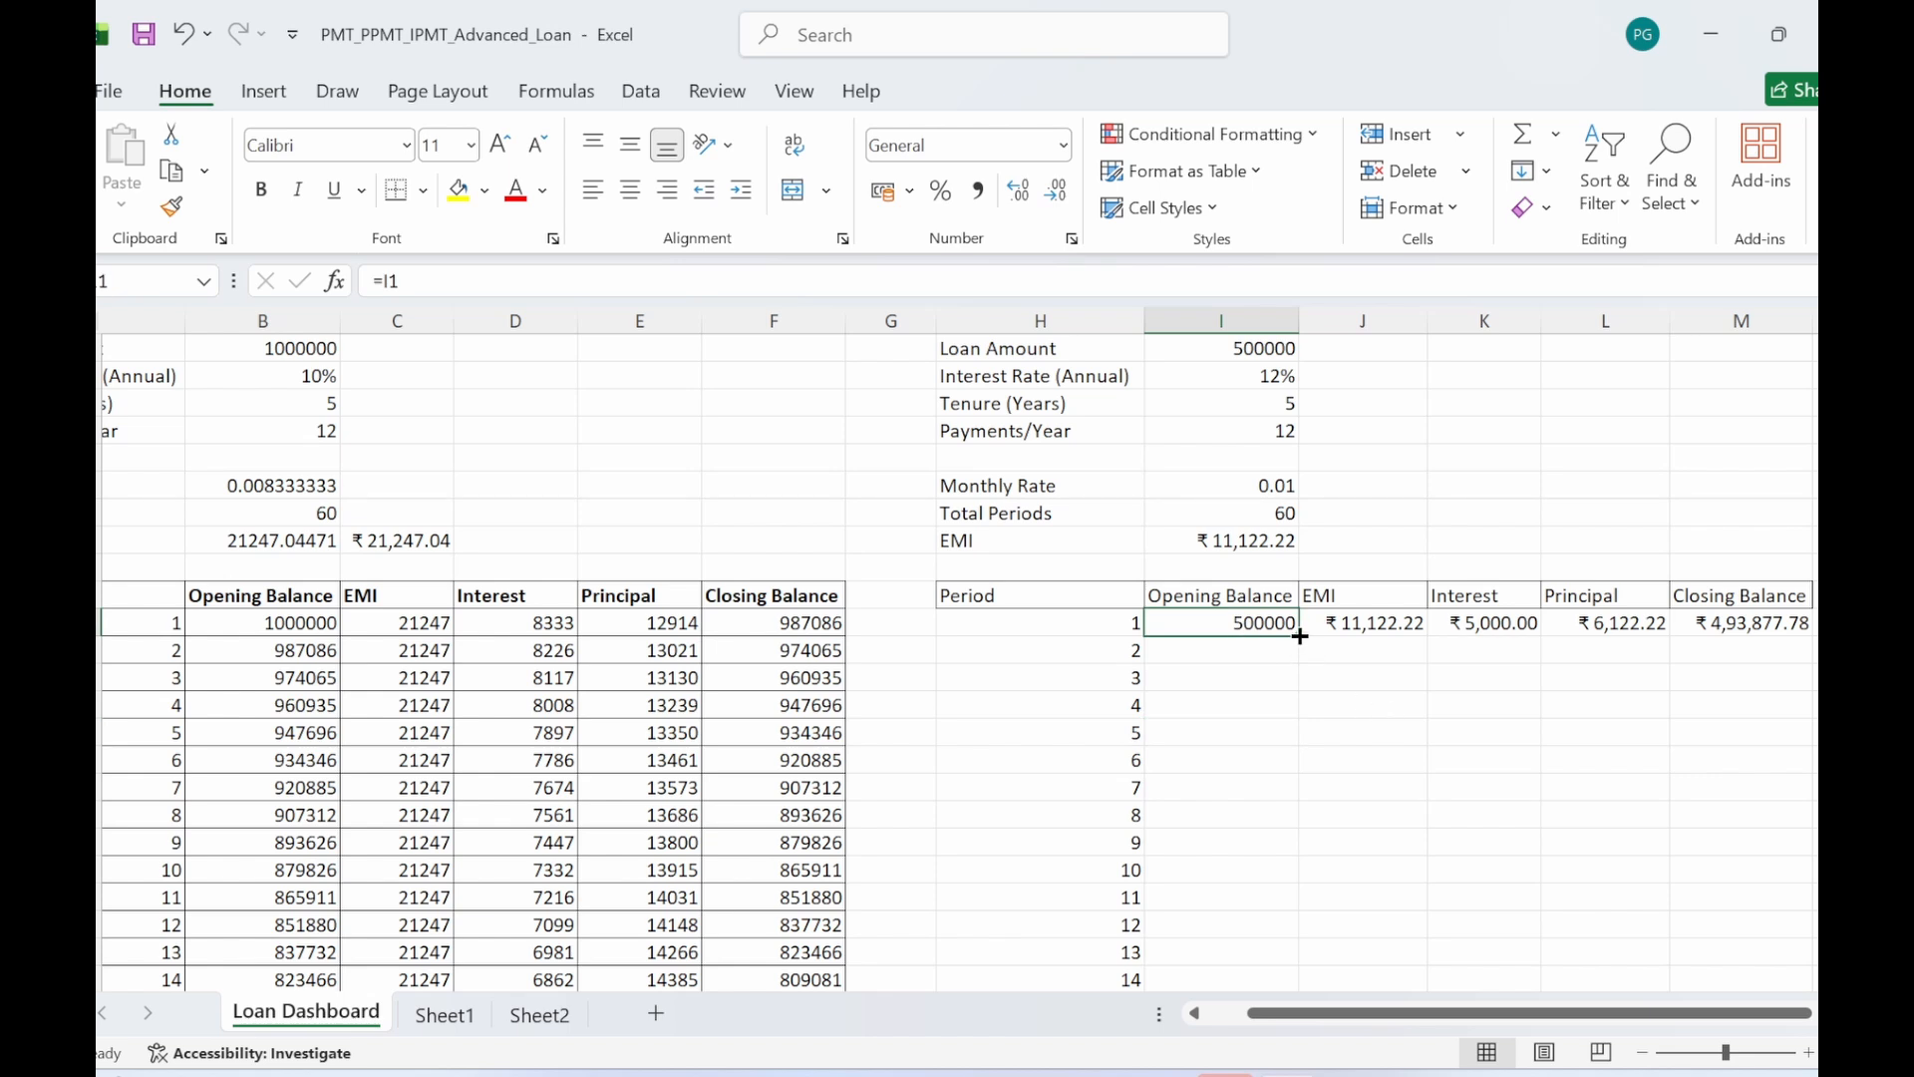
{"action": "left_click_drag", "start_coordinate": [1300, 636], "coordinate": [1300, 978]}
{"action": "left_click", "coordinate": [1338, 658]}
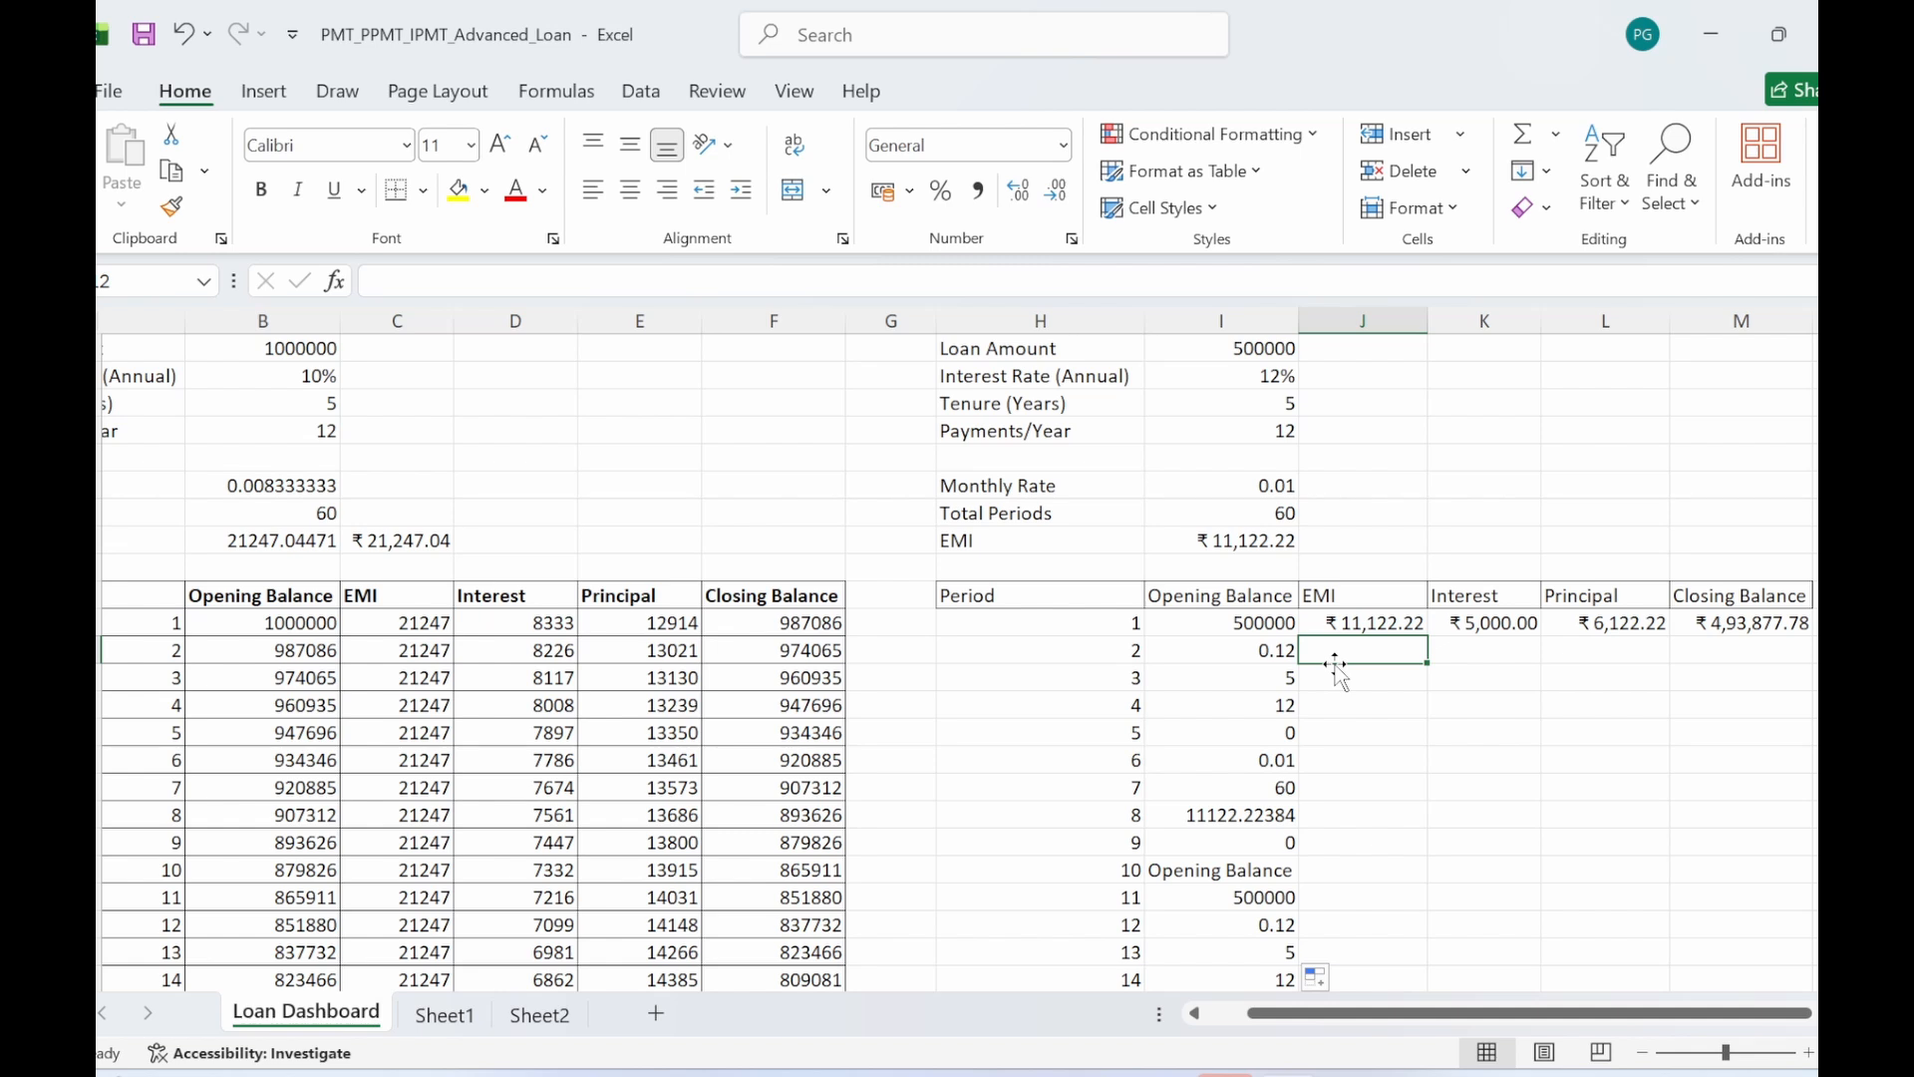
{"action": "key", "text": "Left"}
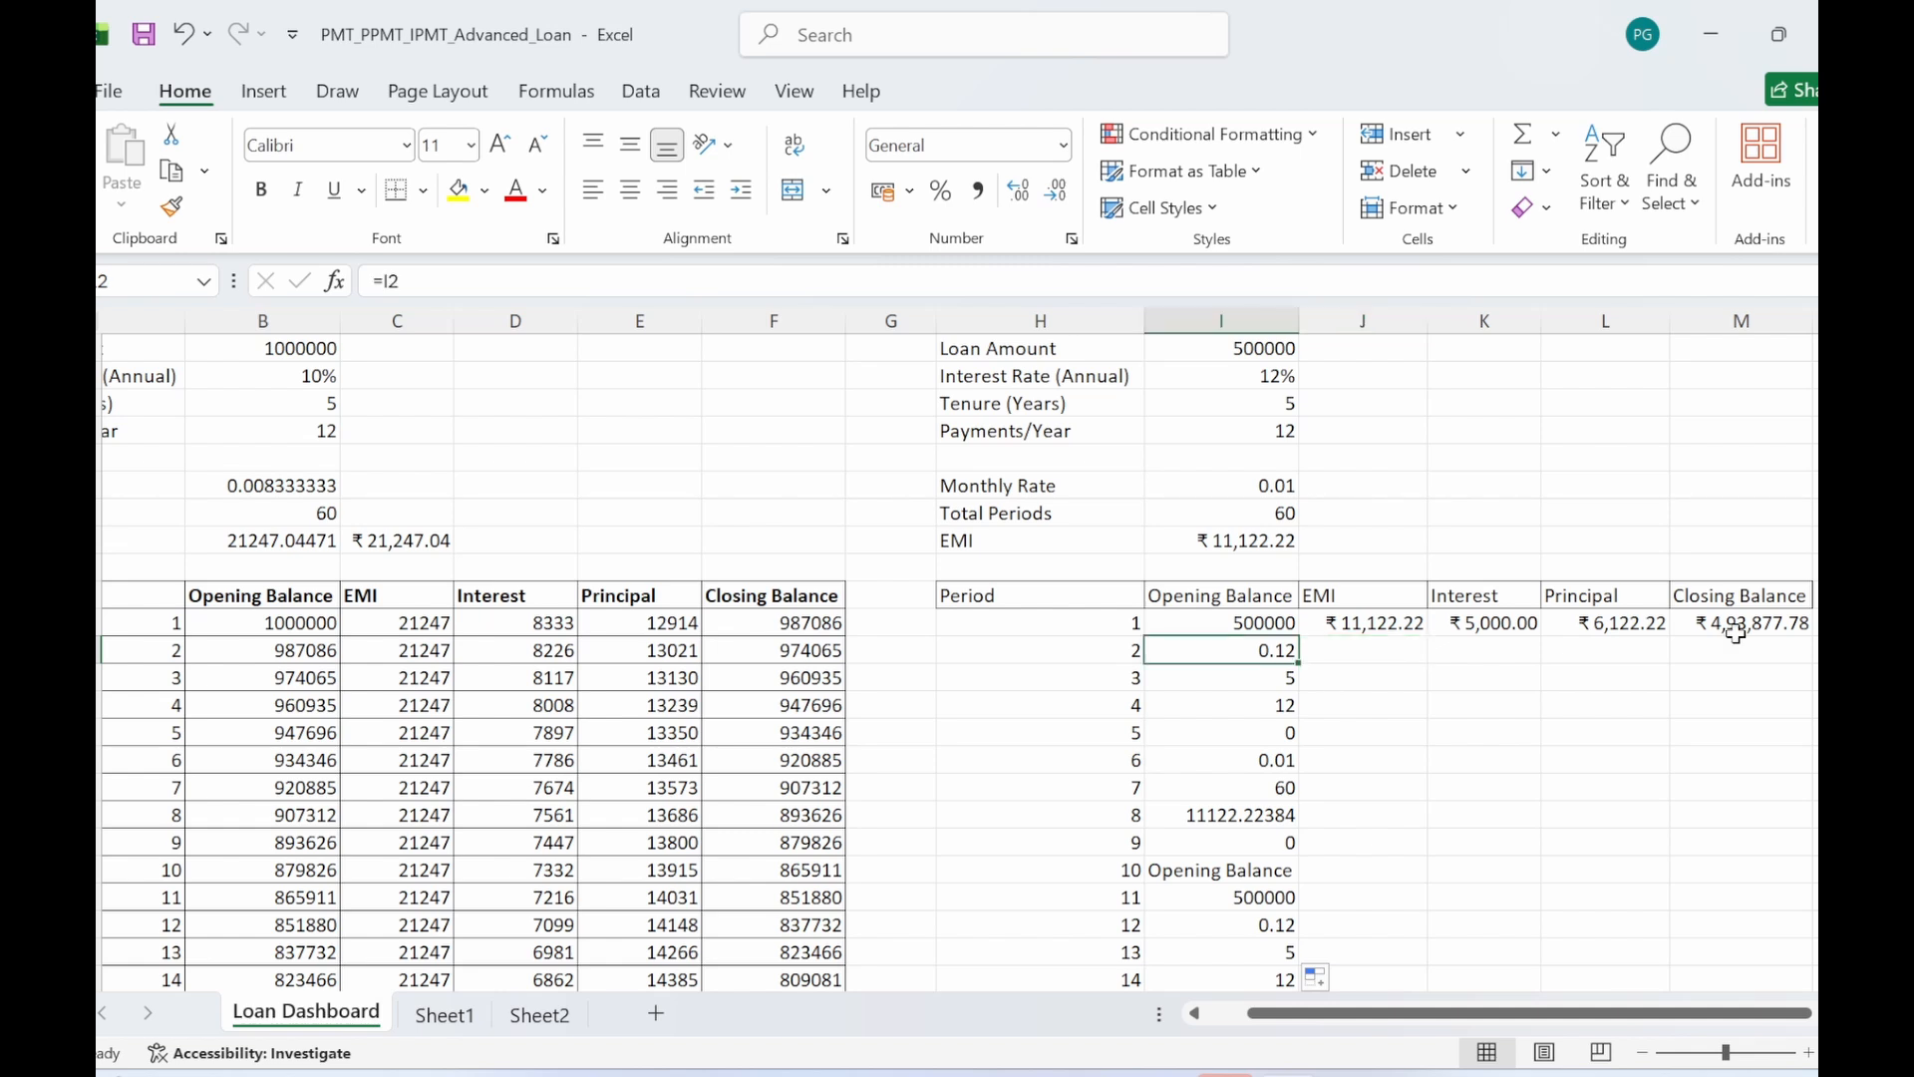
- Enter =M11:N11 as period 2's opening balance in I12
{"action": "type", "text": "="}
{"action": "left_click", "coordinate": [1762, 618]}
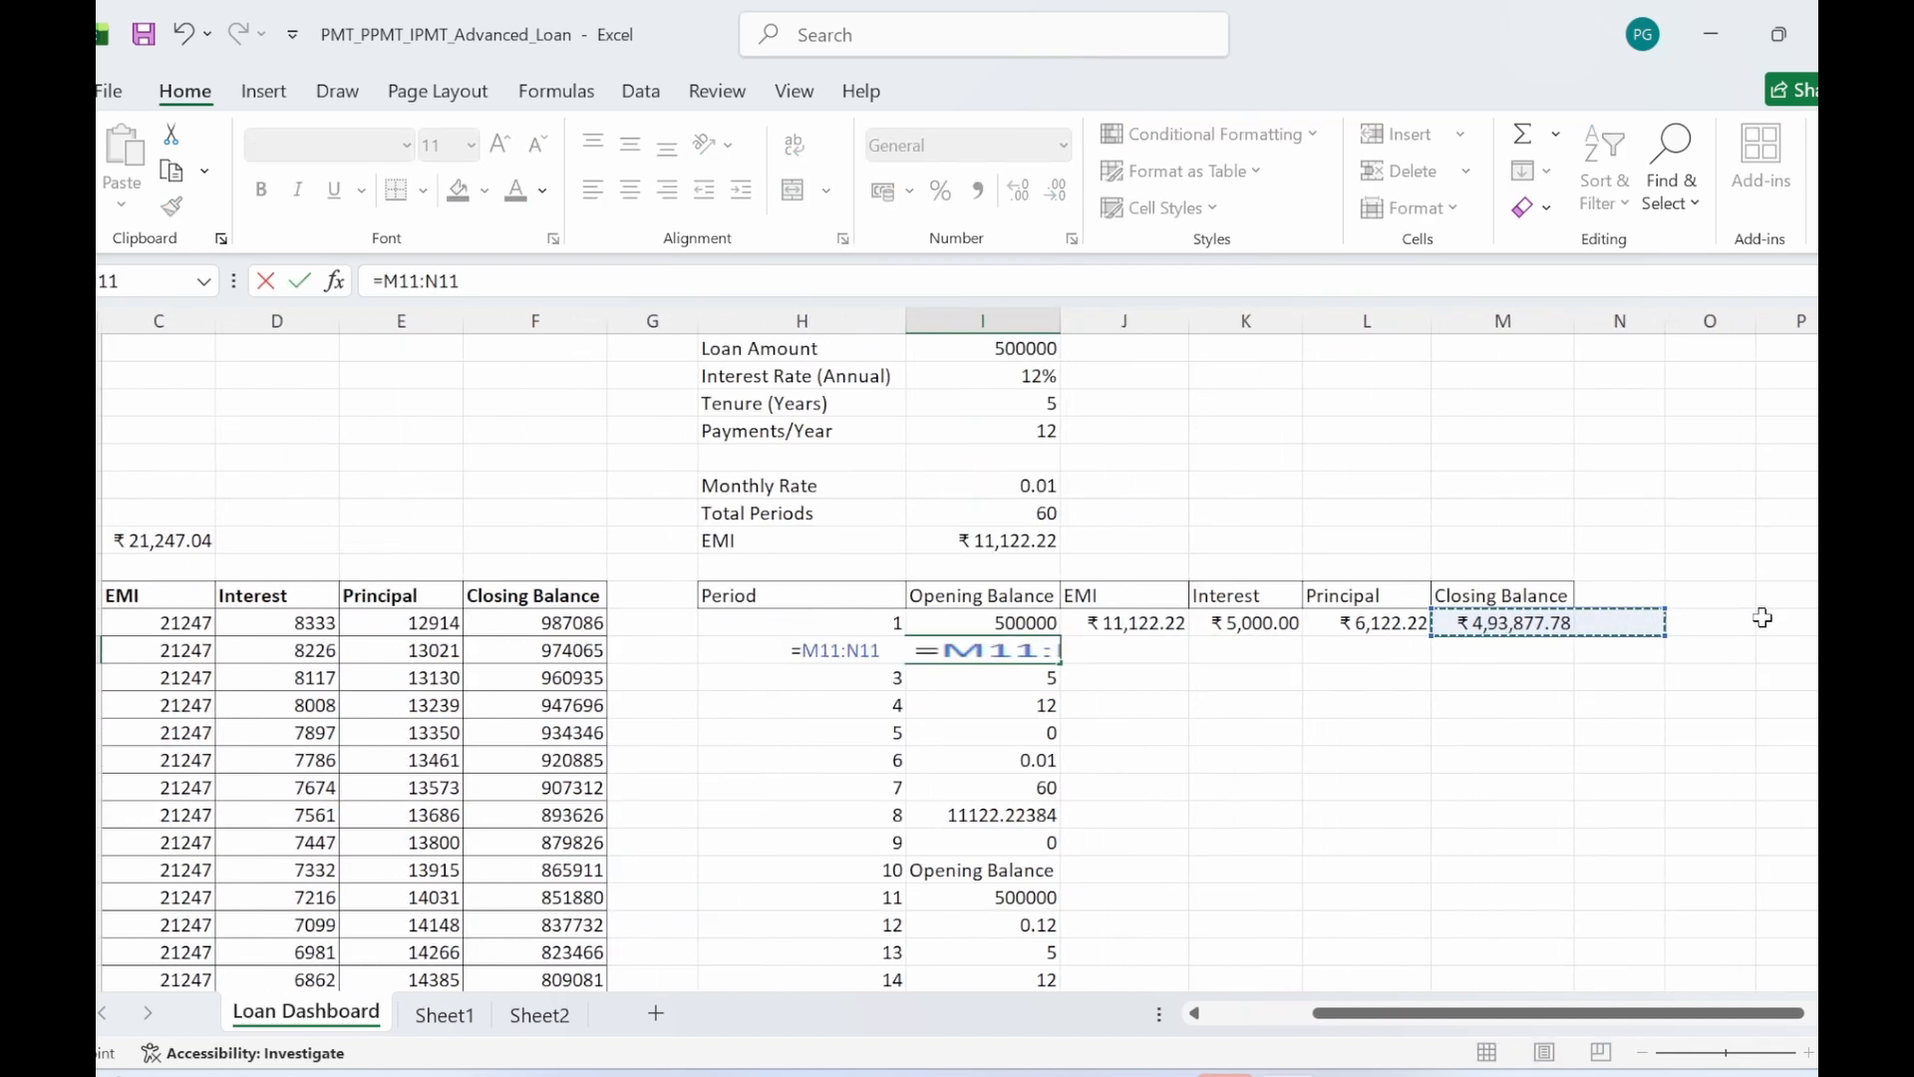
{"action": "key", "text": "Return"}
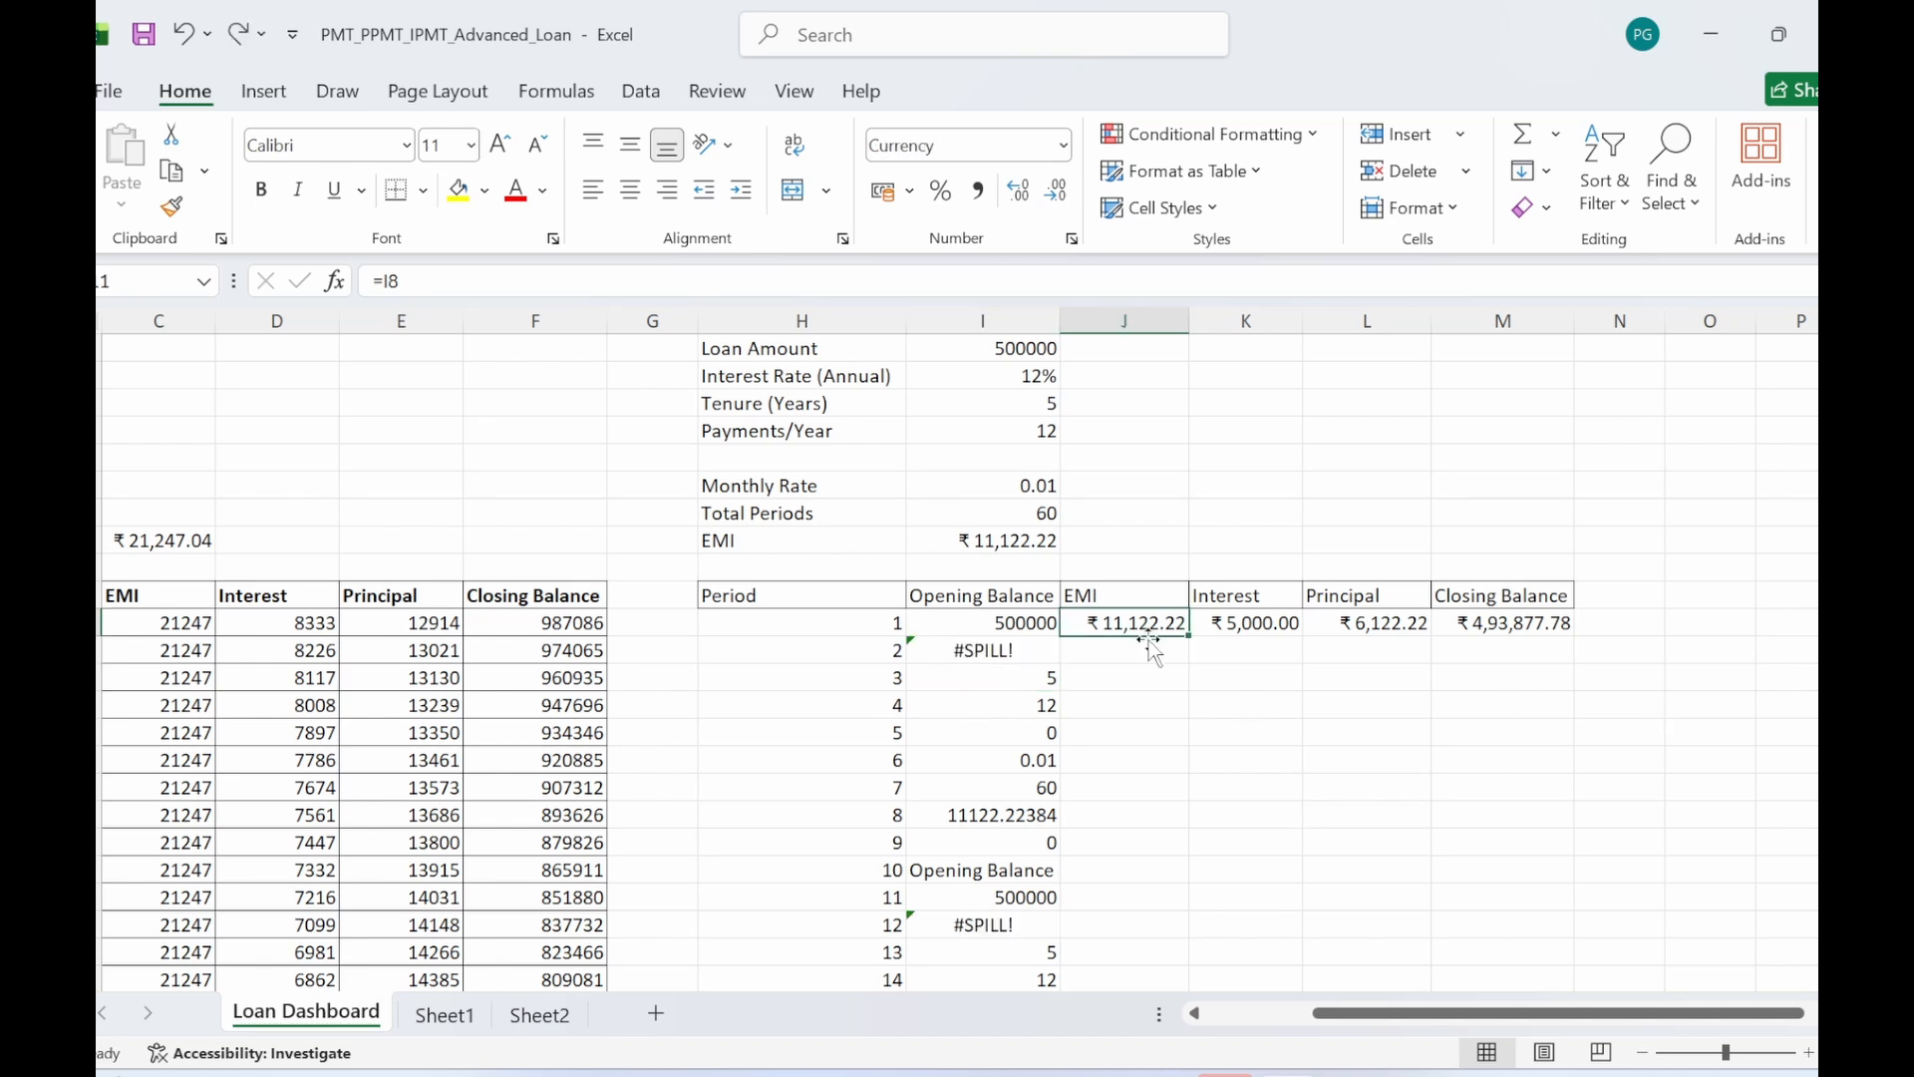
- Try to fill the EMI formula =I8 from J11 down to period 60, then undo the fill
{"action": "left_click", "coordinate": [1165, 649]}
{"action": "left_click", "coordinate": [1143, 604]}
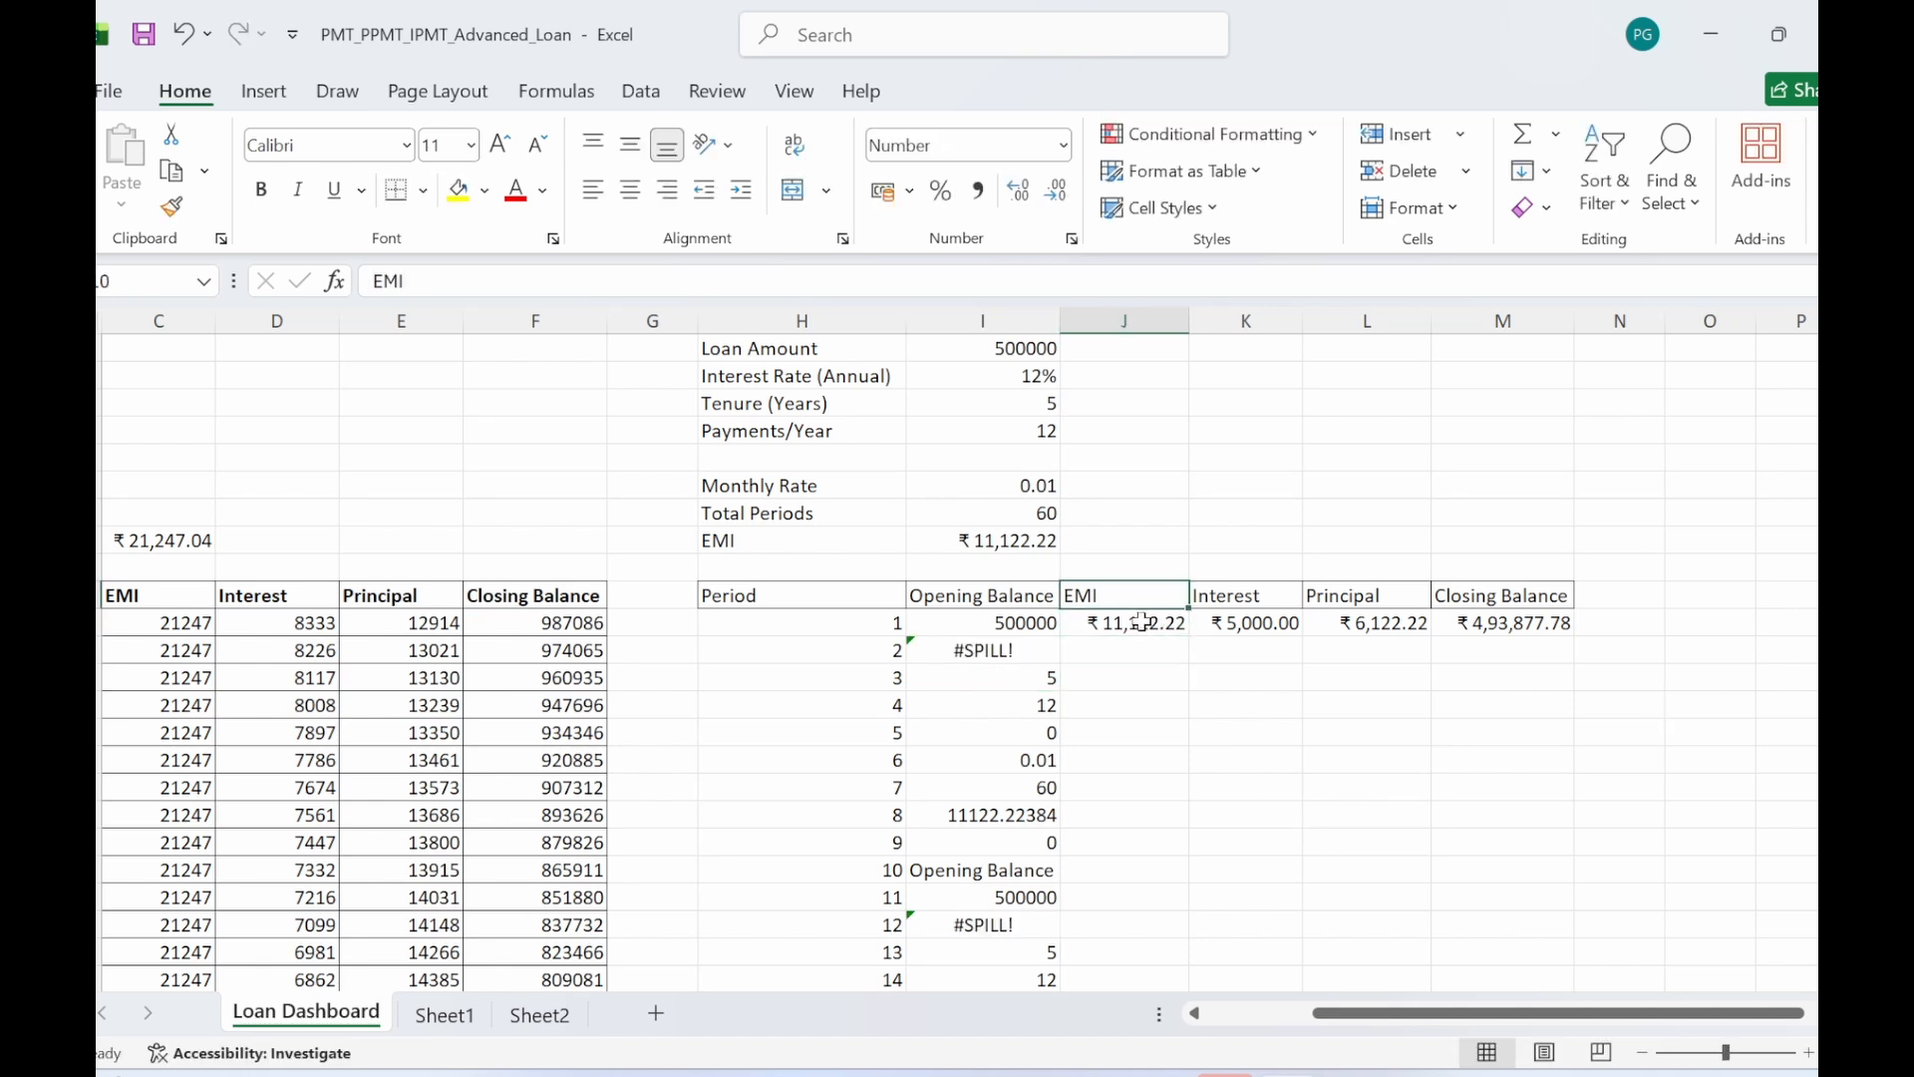
{"action": "left_click", "coordinate": [1137, 623]}
{"action": "mouse_move", "coordinate": [1137, 623]}
{"action": "left_mouse_down"}
{"action": "mouse_move", "coordinate": [1138, 965]}
{"action": "mouse_move", "coordinate": [1136, 623]}
{"action": "left_mouse_up"}
{"action": "scroll", "coordinate": [1136, 623], "scroll_direction": "down", "scroll_amount": 9}
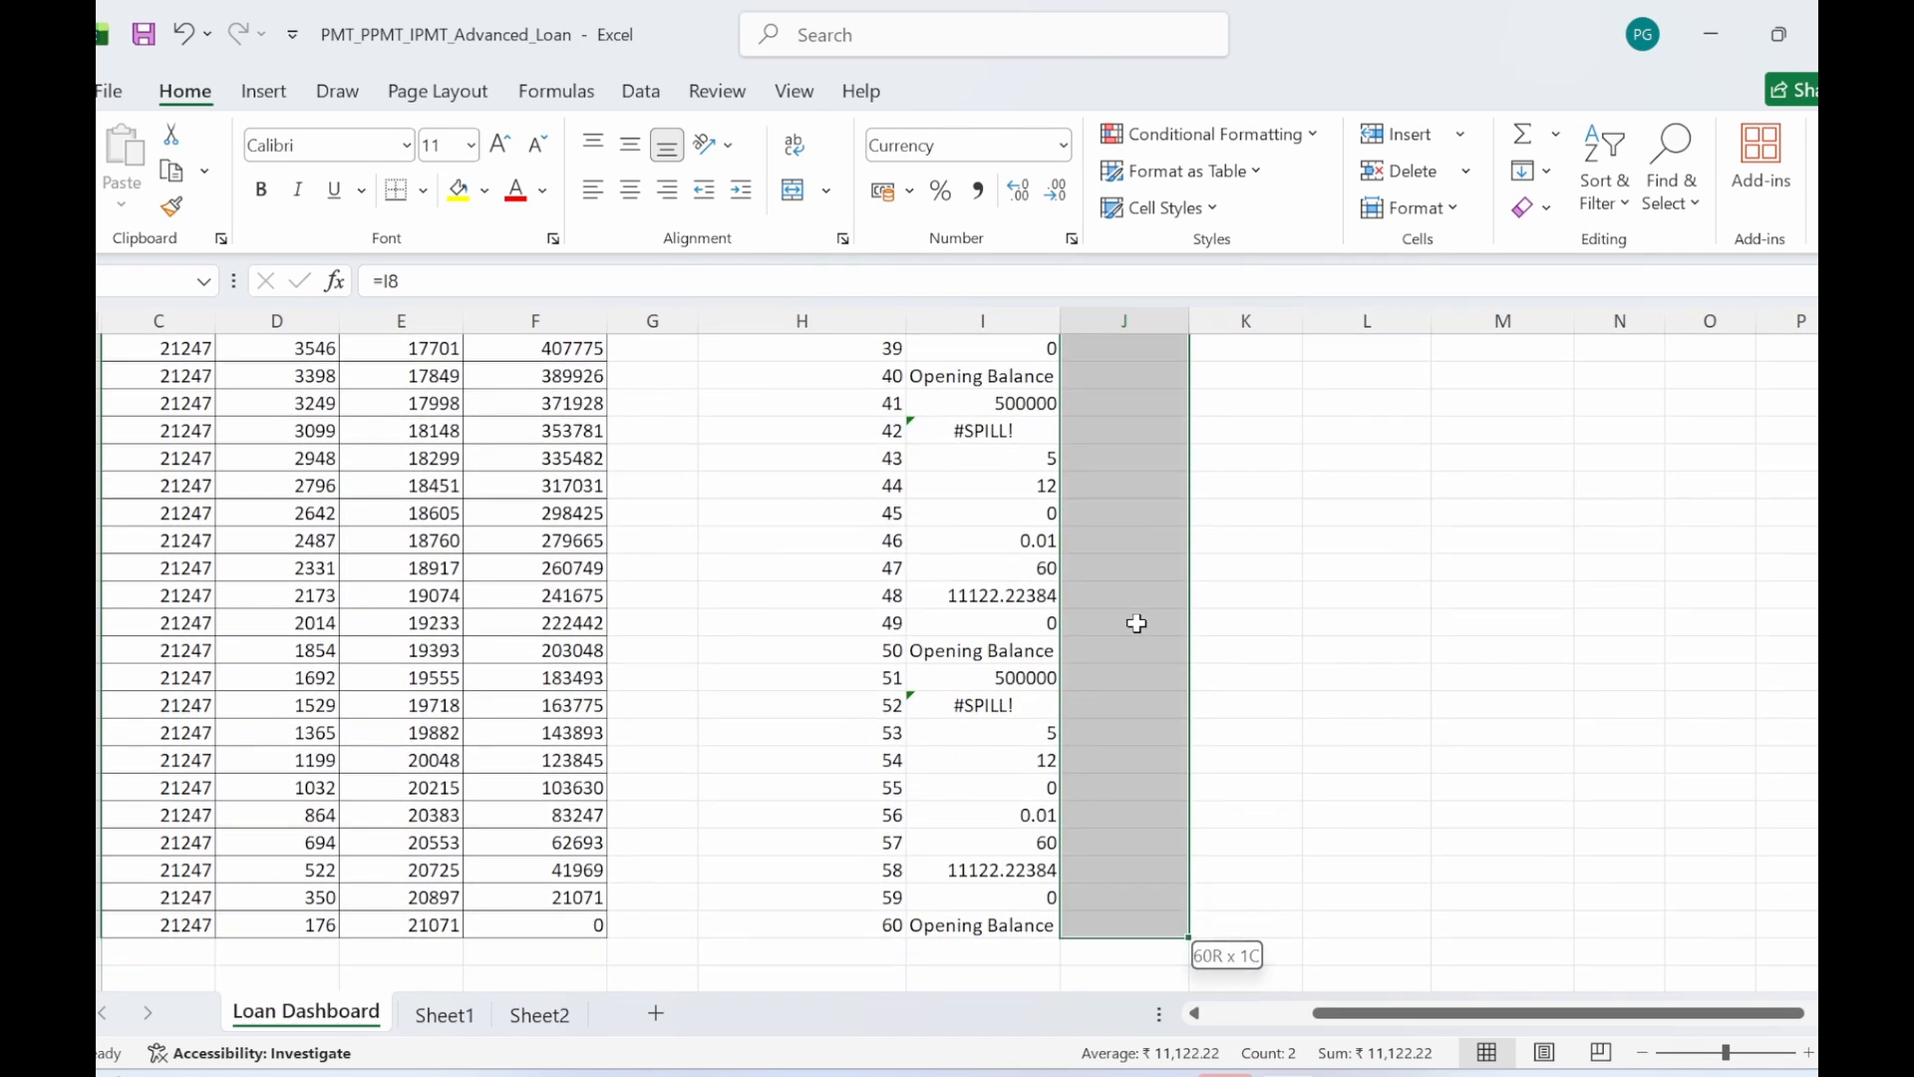
{"action": "key", "text": "ctrl+d"}
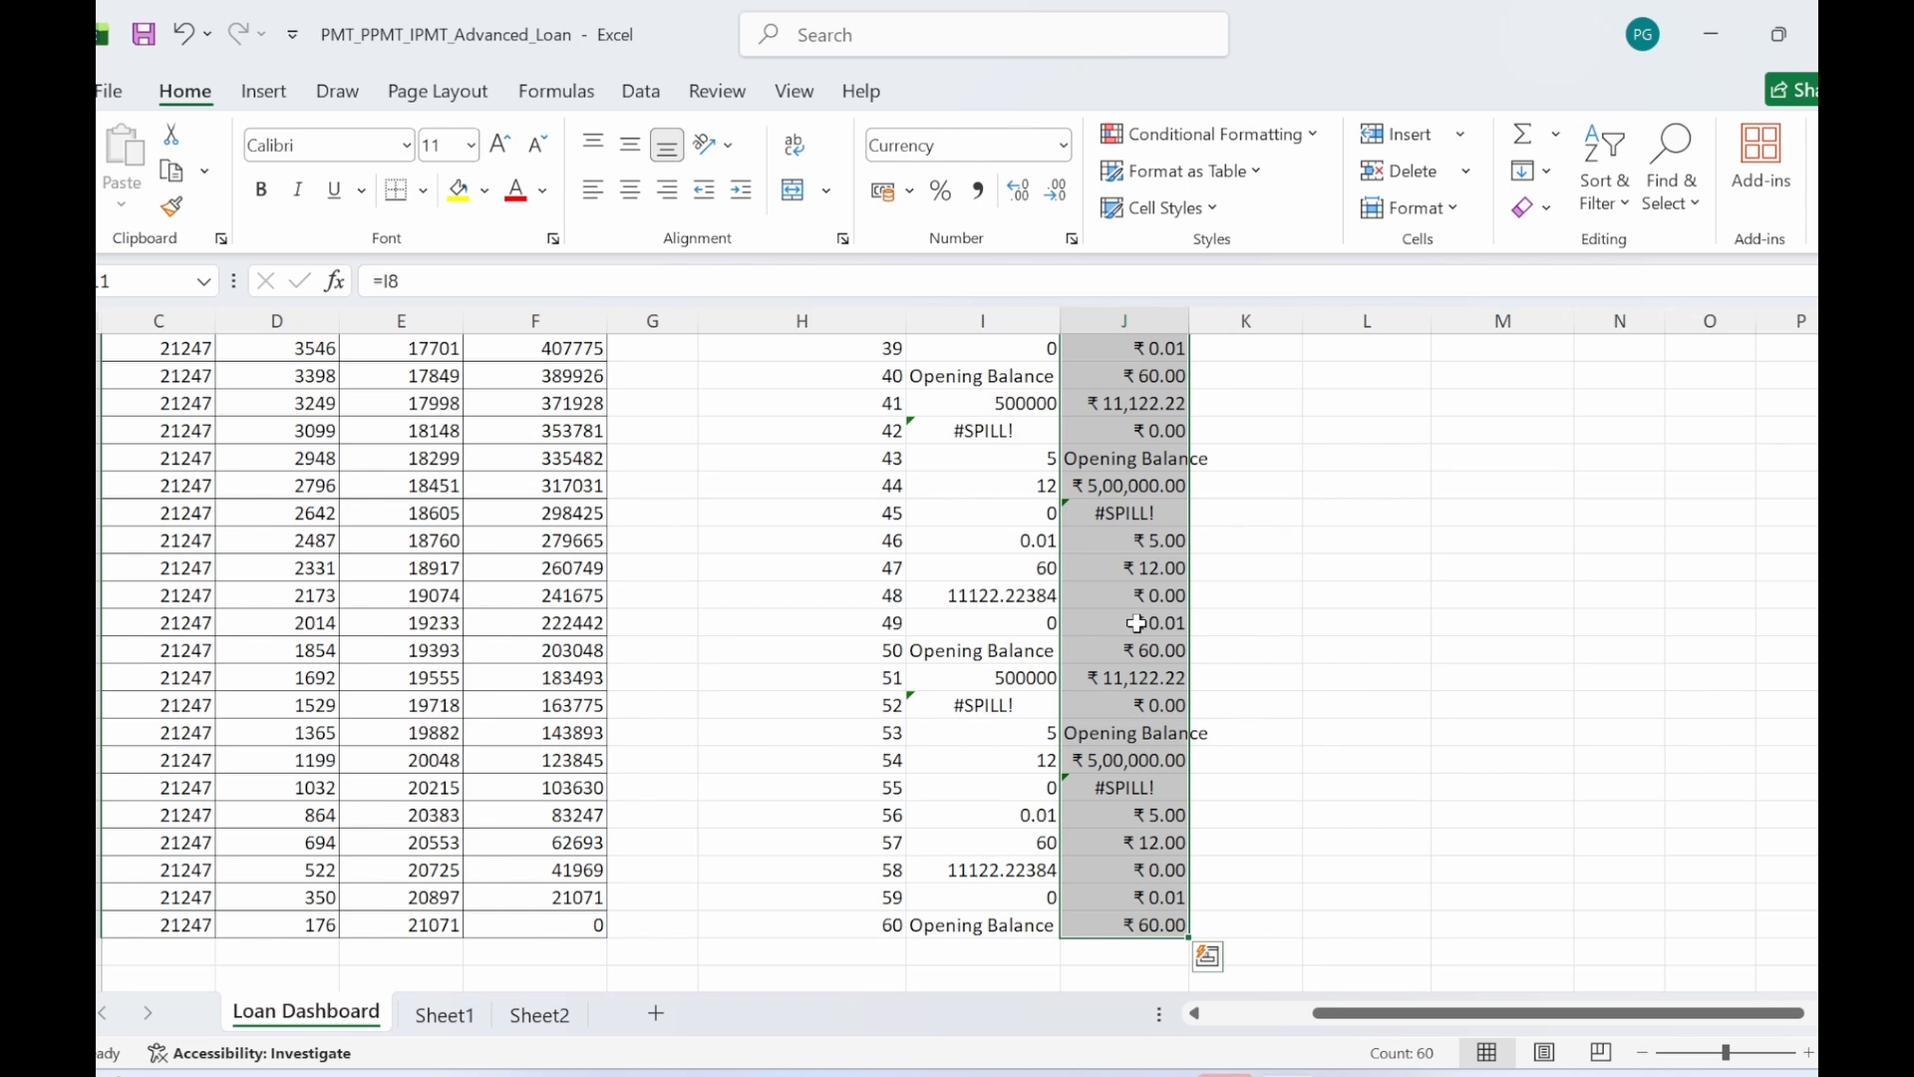
{"action": "key", "text": "ctrl+z"}
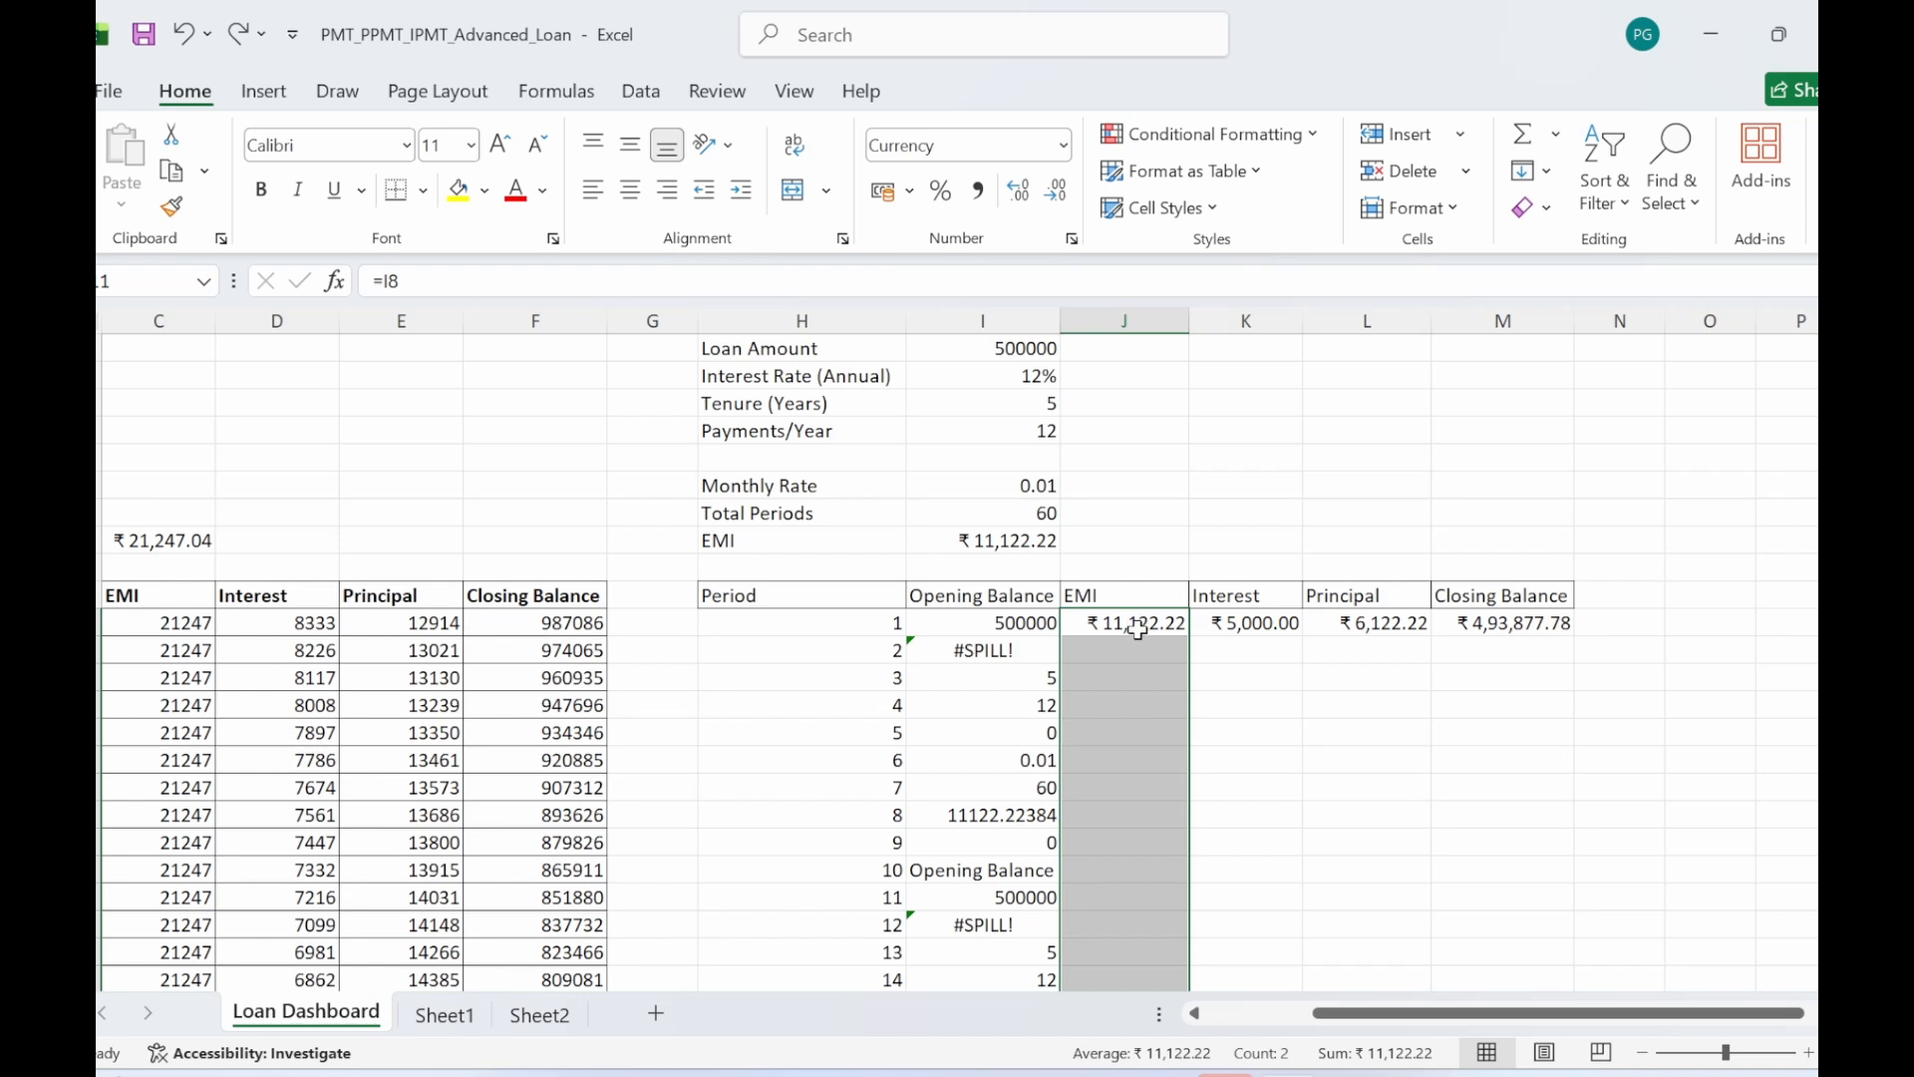
{"action": "left_click", "coordinate": [1178, 756]}
- Make the EMI reference in J11 absolute so the formula is =$I$8
{"action": "left_click", "coordinate": [1128, 624]}
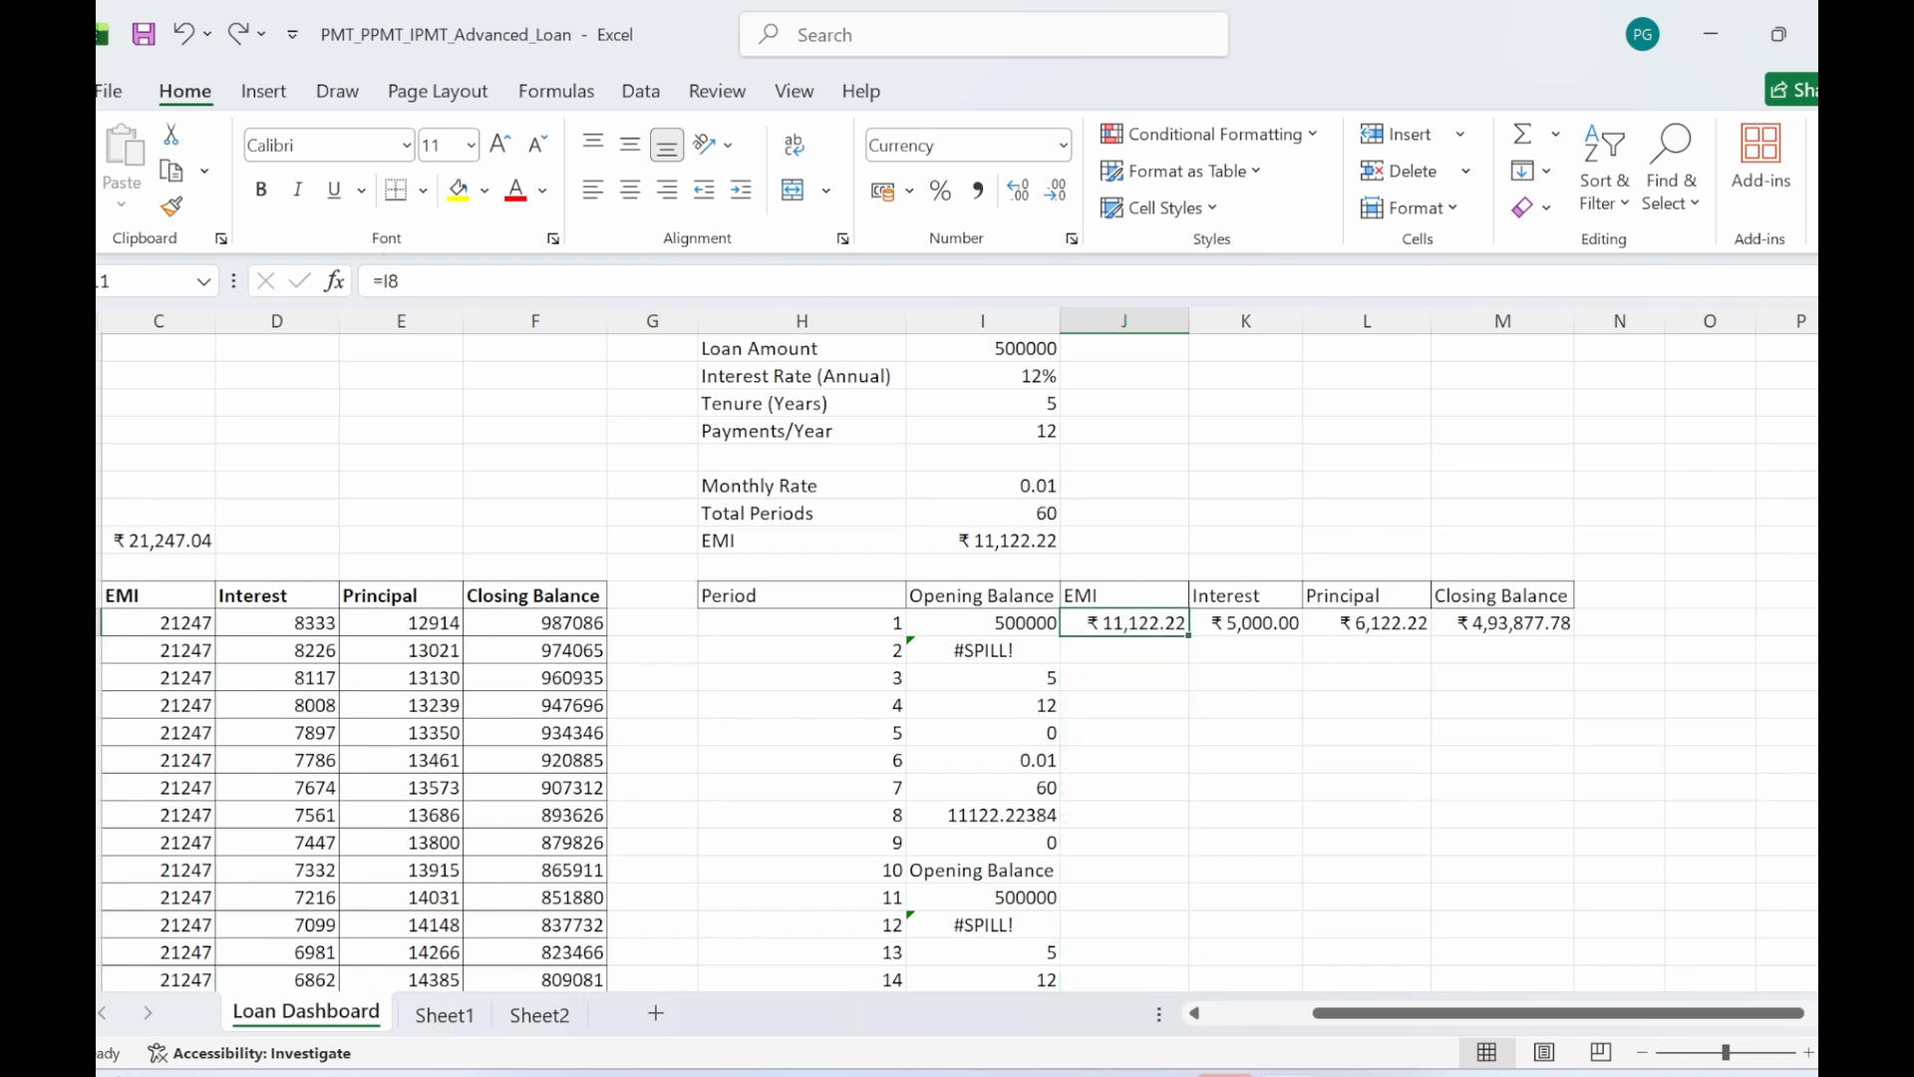
{"action": "left_click", "coordinate": [398, 281]}
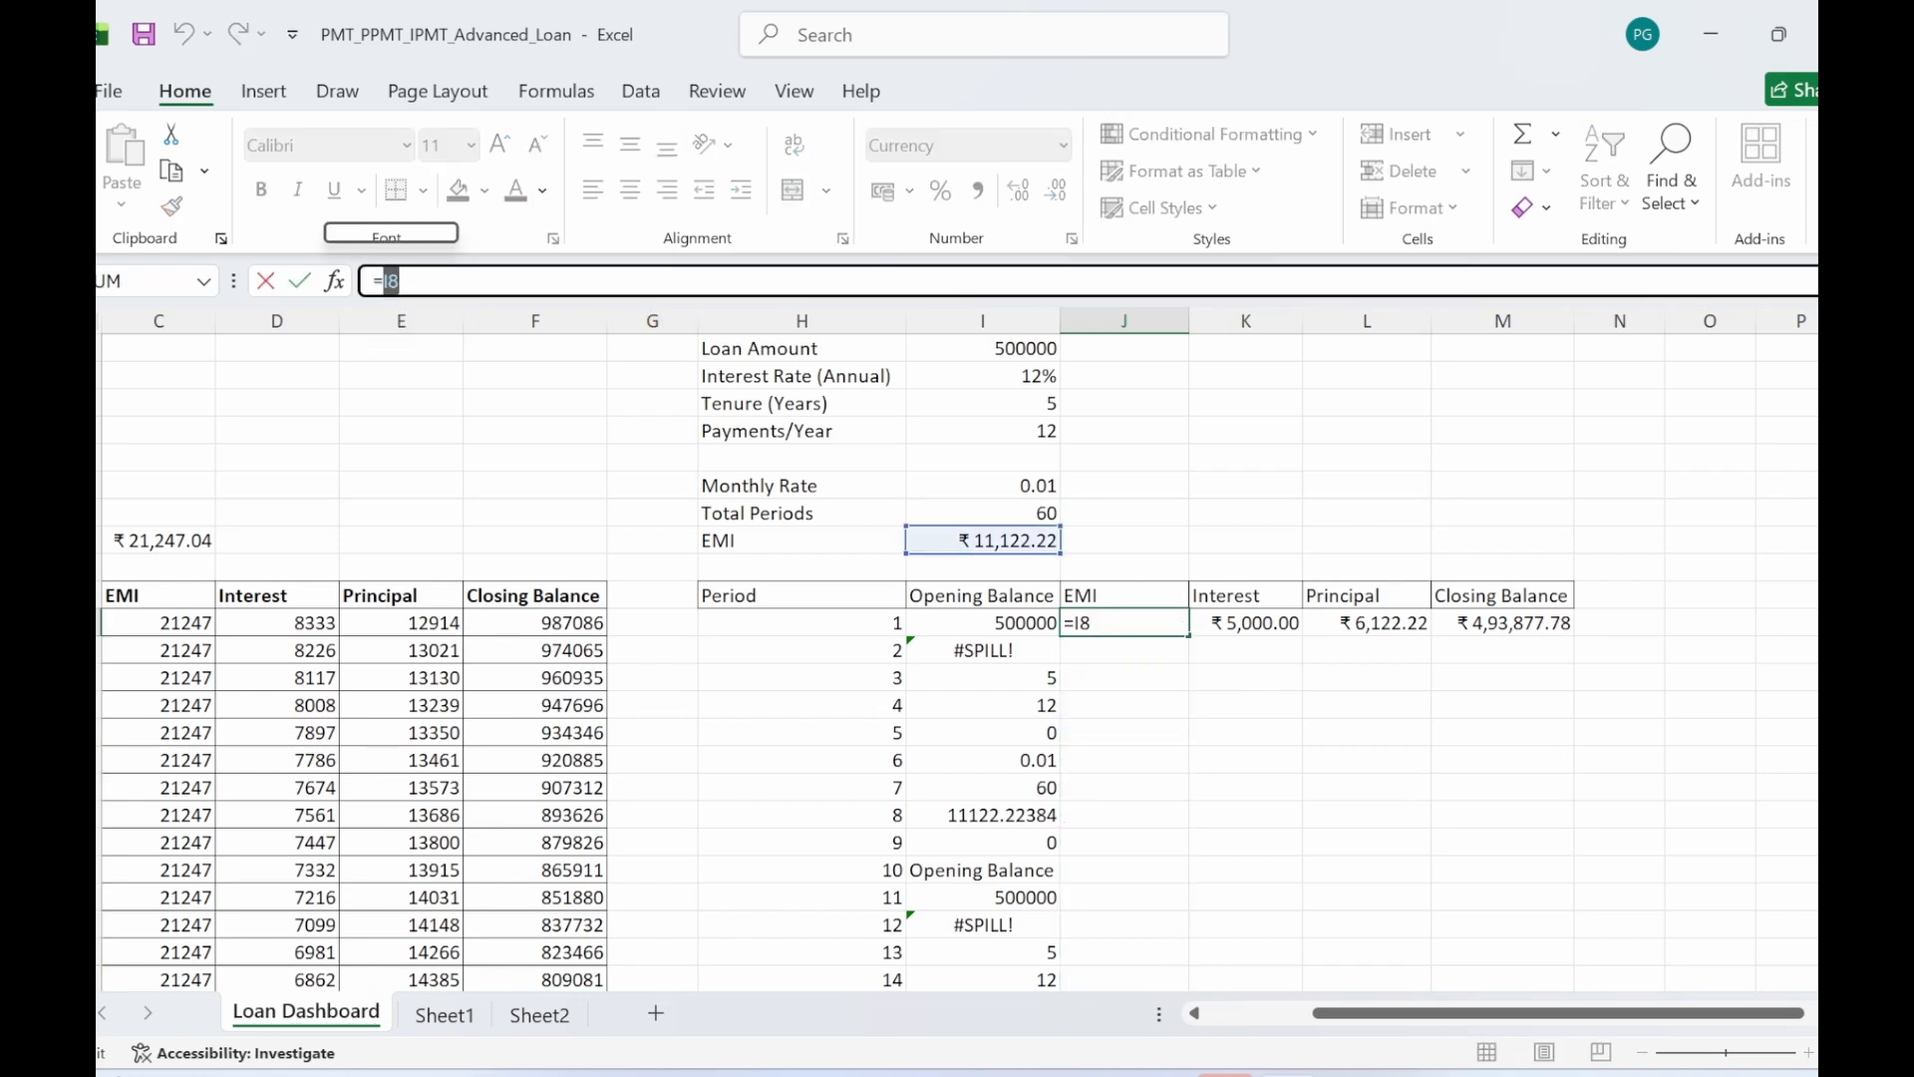
{"action": "key", "text": "F4"}
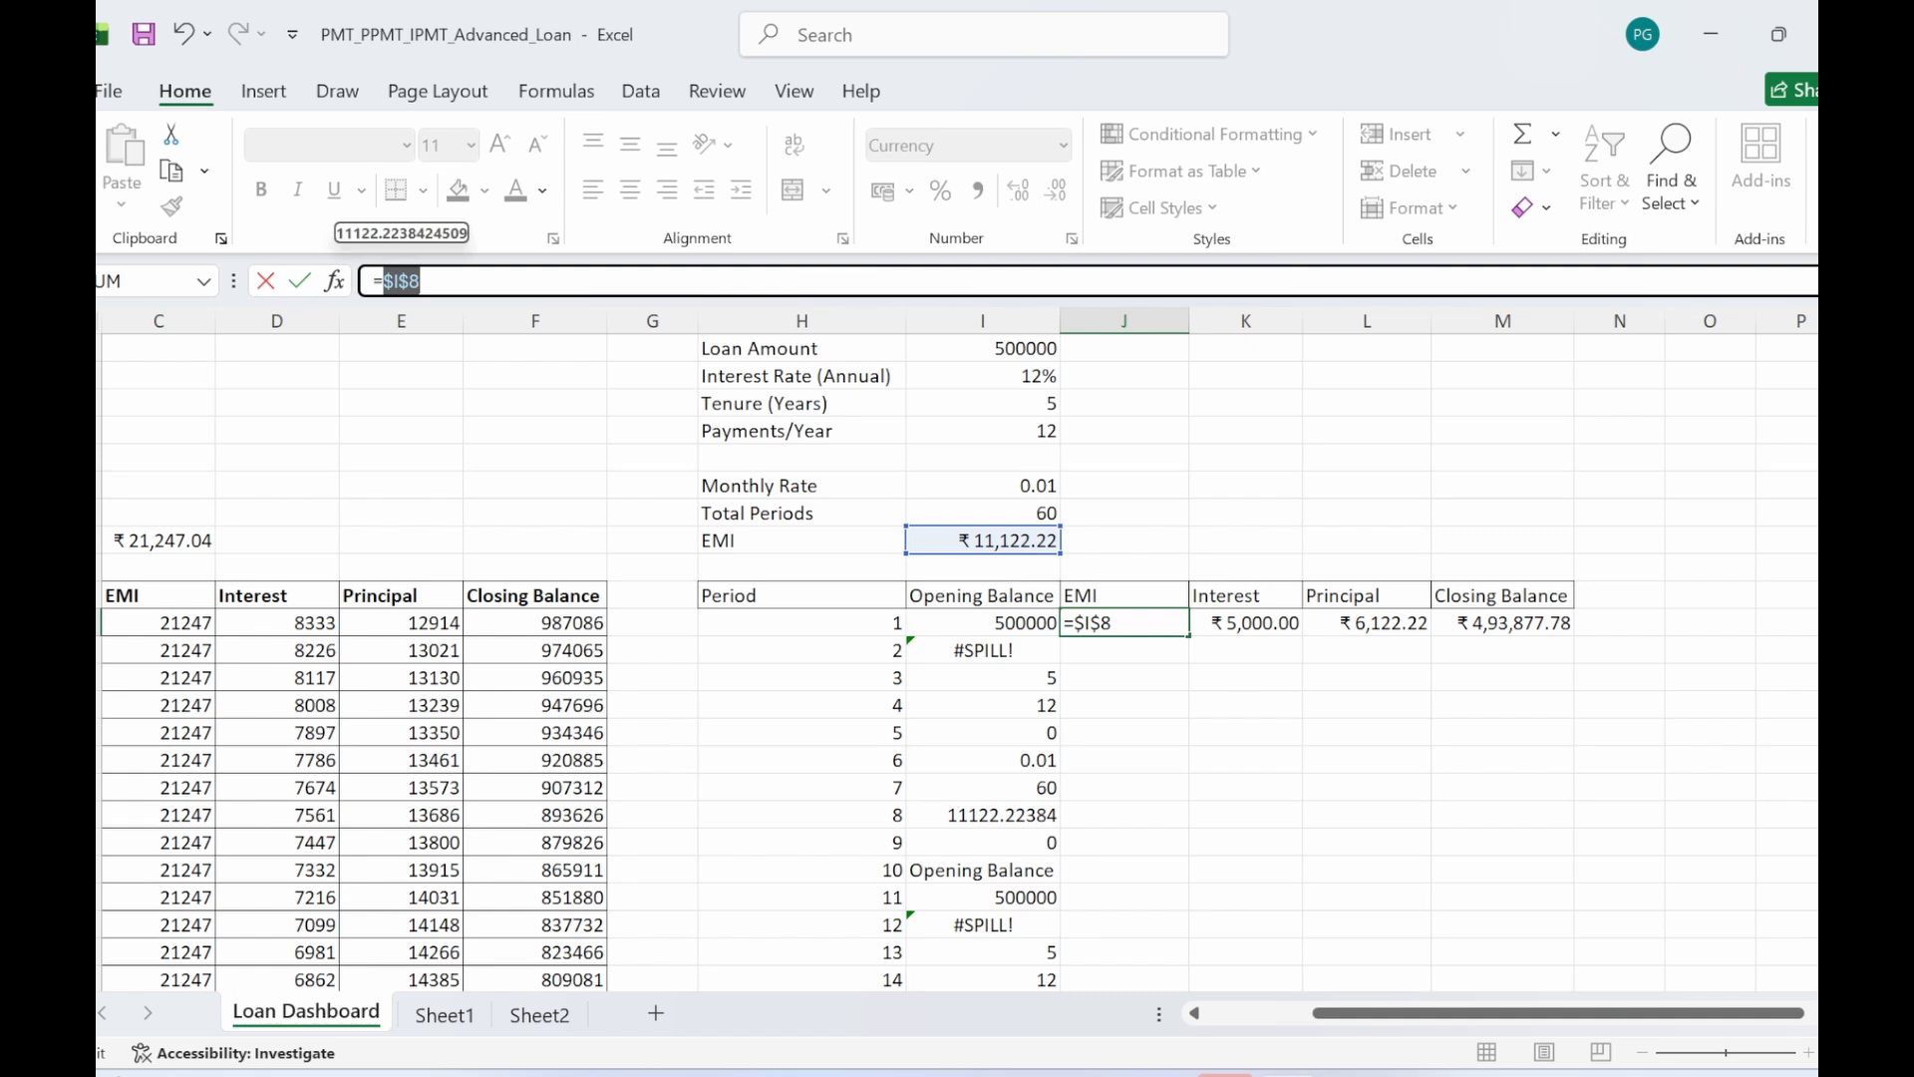
{"action": "key", "text": "Return"}
- Fill the EMI formula from J11 down to period 60
{"action": "left_click", "coordinate": [1147, 697]}
{"action": "left_click", "coordinate": [1147, 620]}
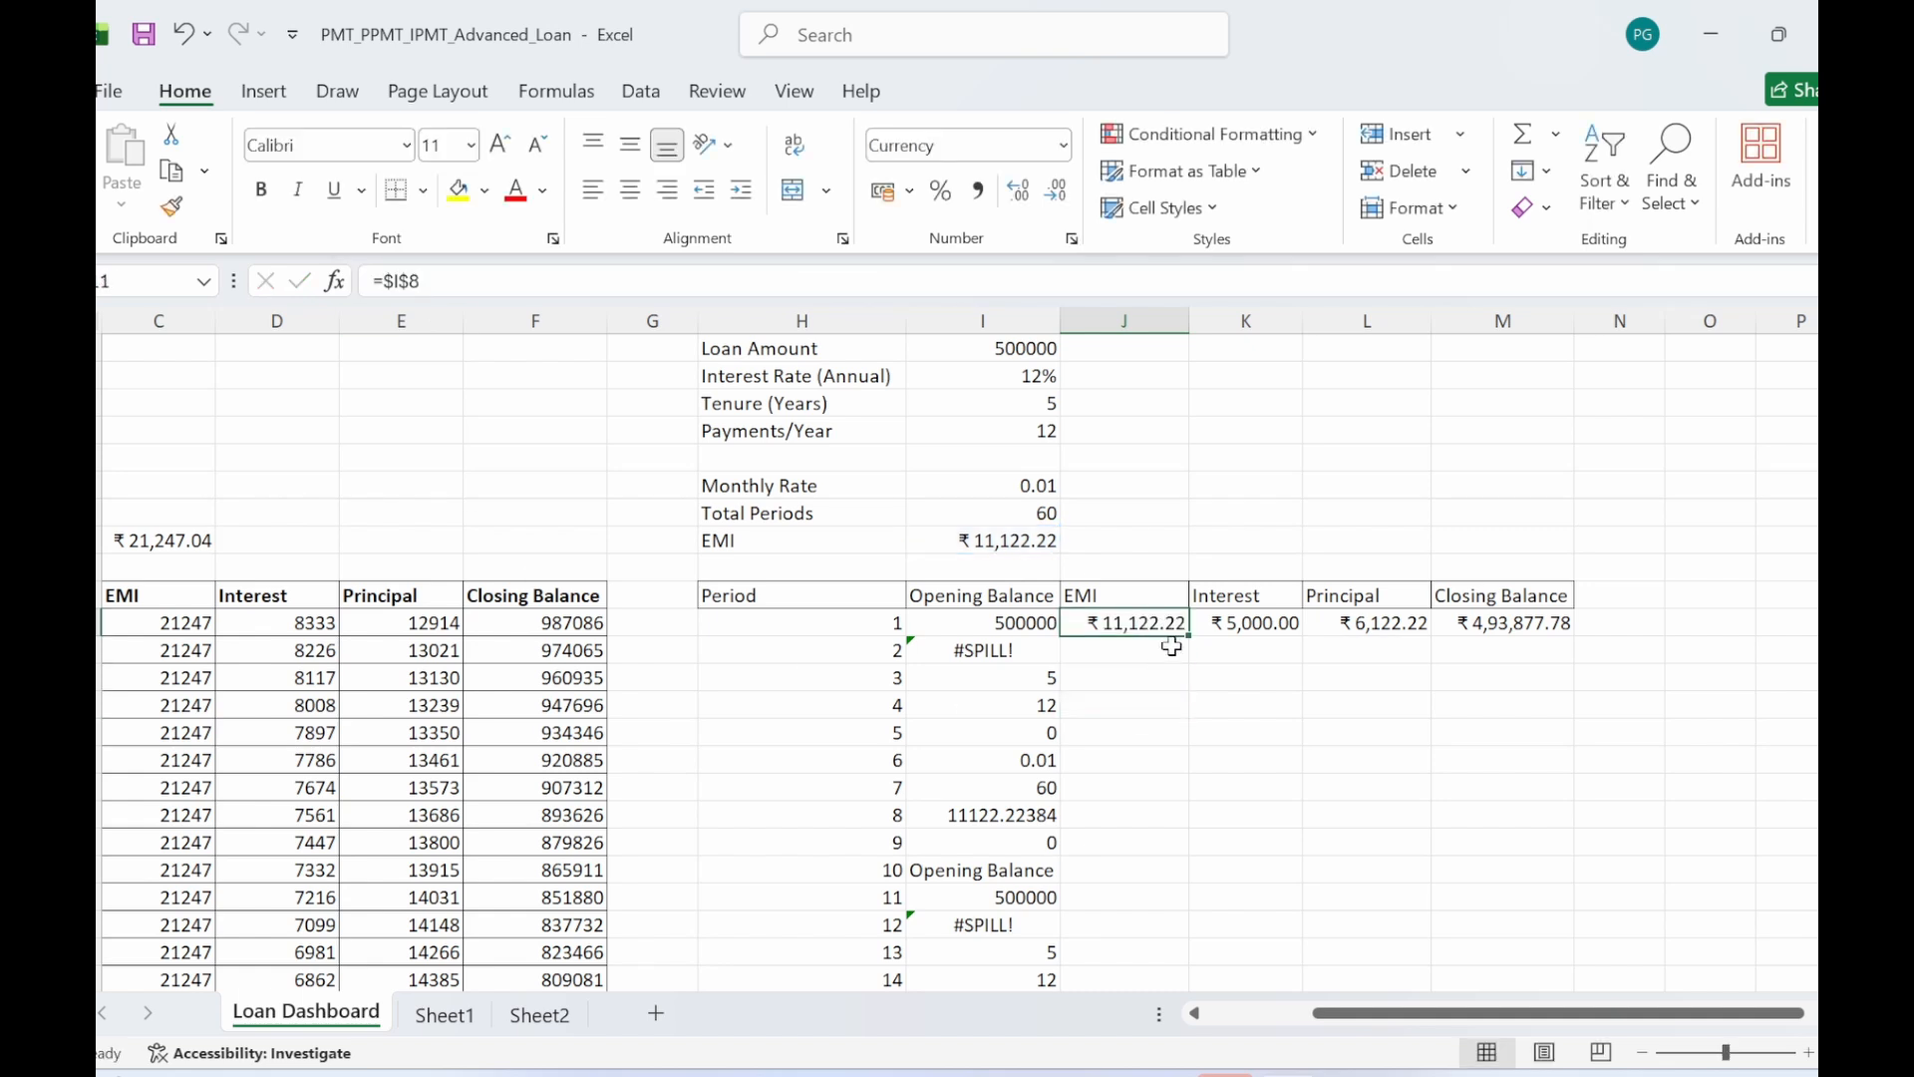
{"action": "left_click_drag", "start_coordinate": [1189, 636], "coordinate": [1237, 924]}
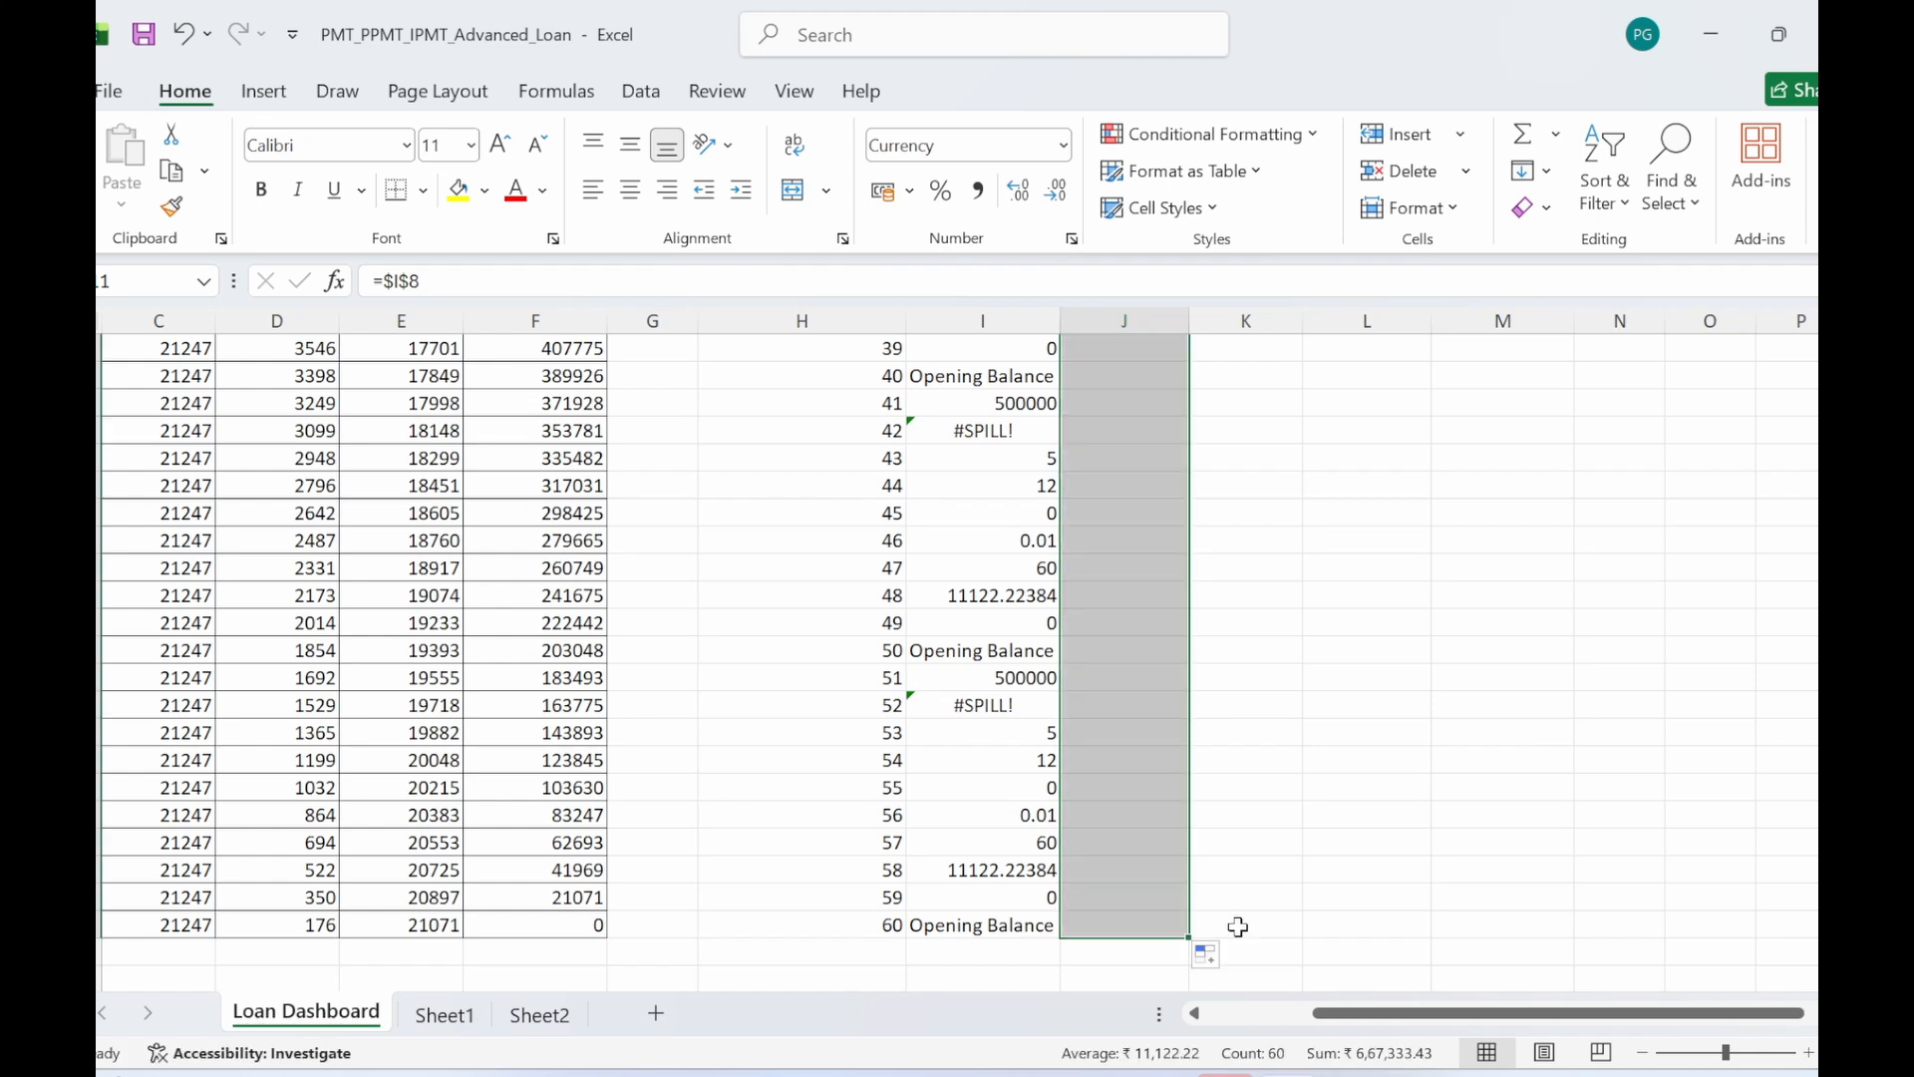
{"action": "scroll", "coordinate": [1239, 926], "scroll_direction": "up", "scroll_amount": 16}
- Try to fill the IPMT interest formula from K11 down to period 52, then undo the fill
{"action": "left_click", "coordinate": [1336, 763]}
{"action": "left_click", "coordinate": [1246, 623]}
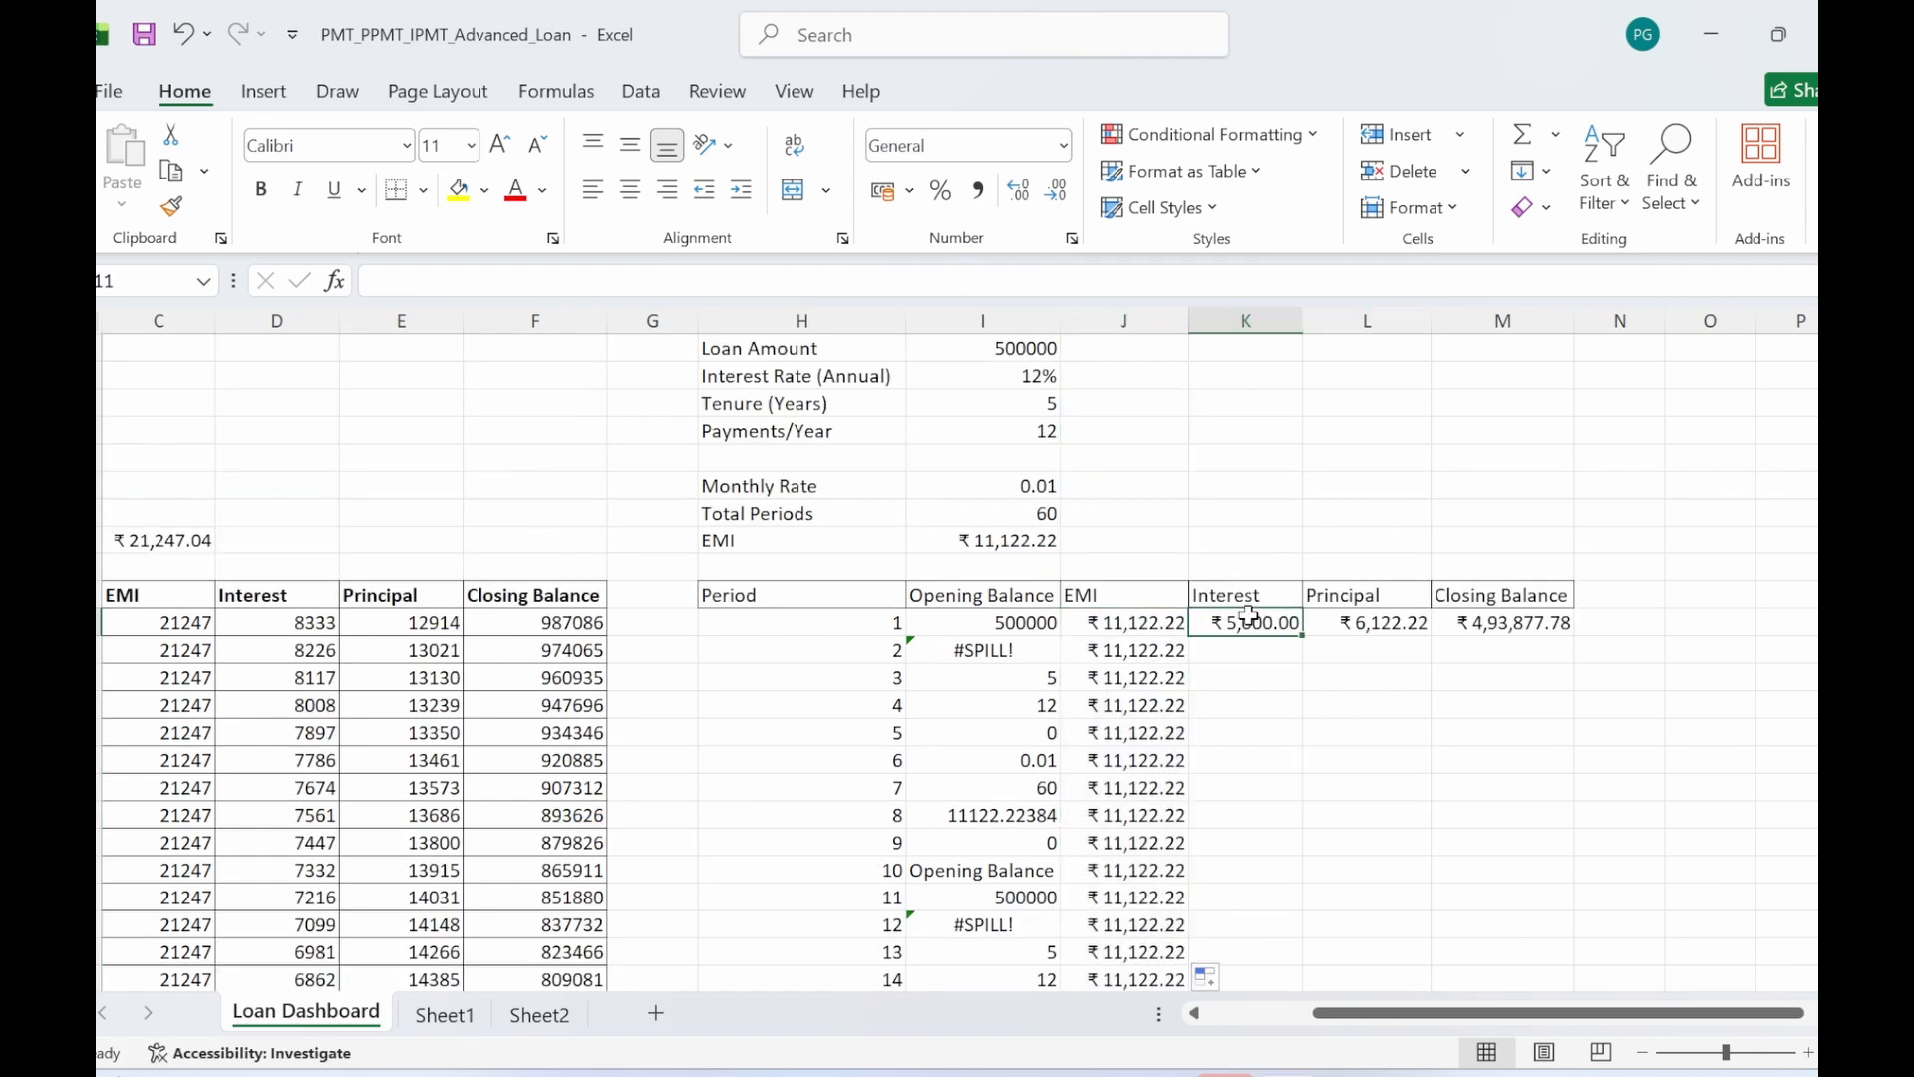
{"action": "left_click_drag", "start_coordinate": [1301, 638], "coordinate": [1306, 937]}
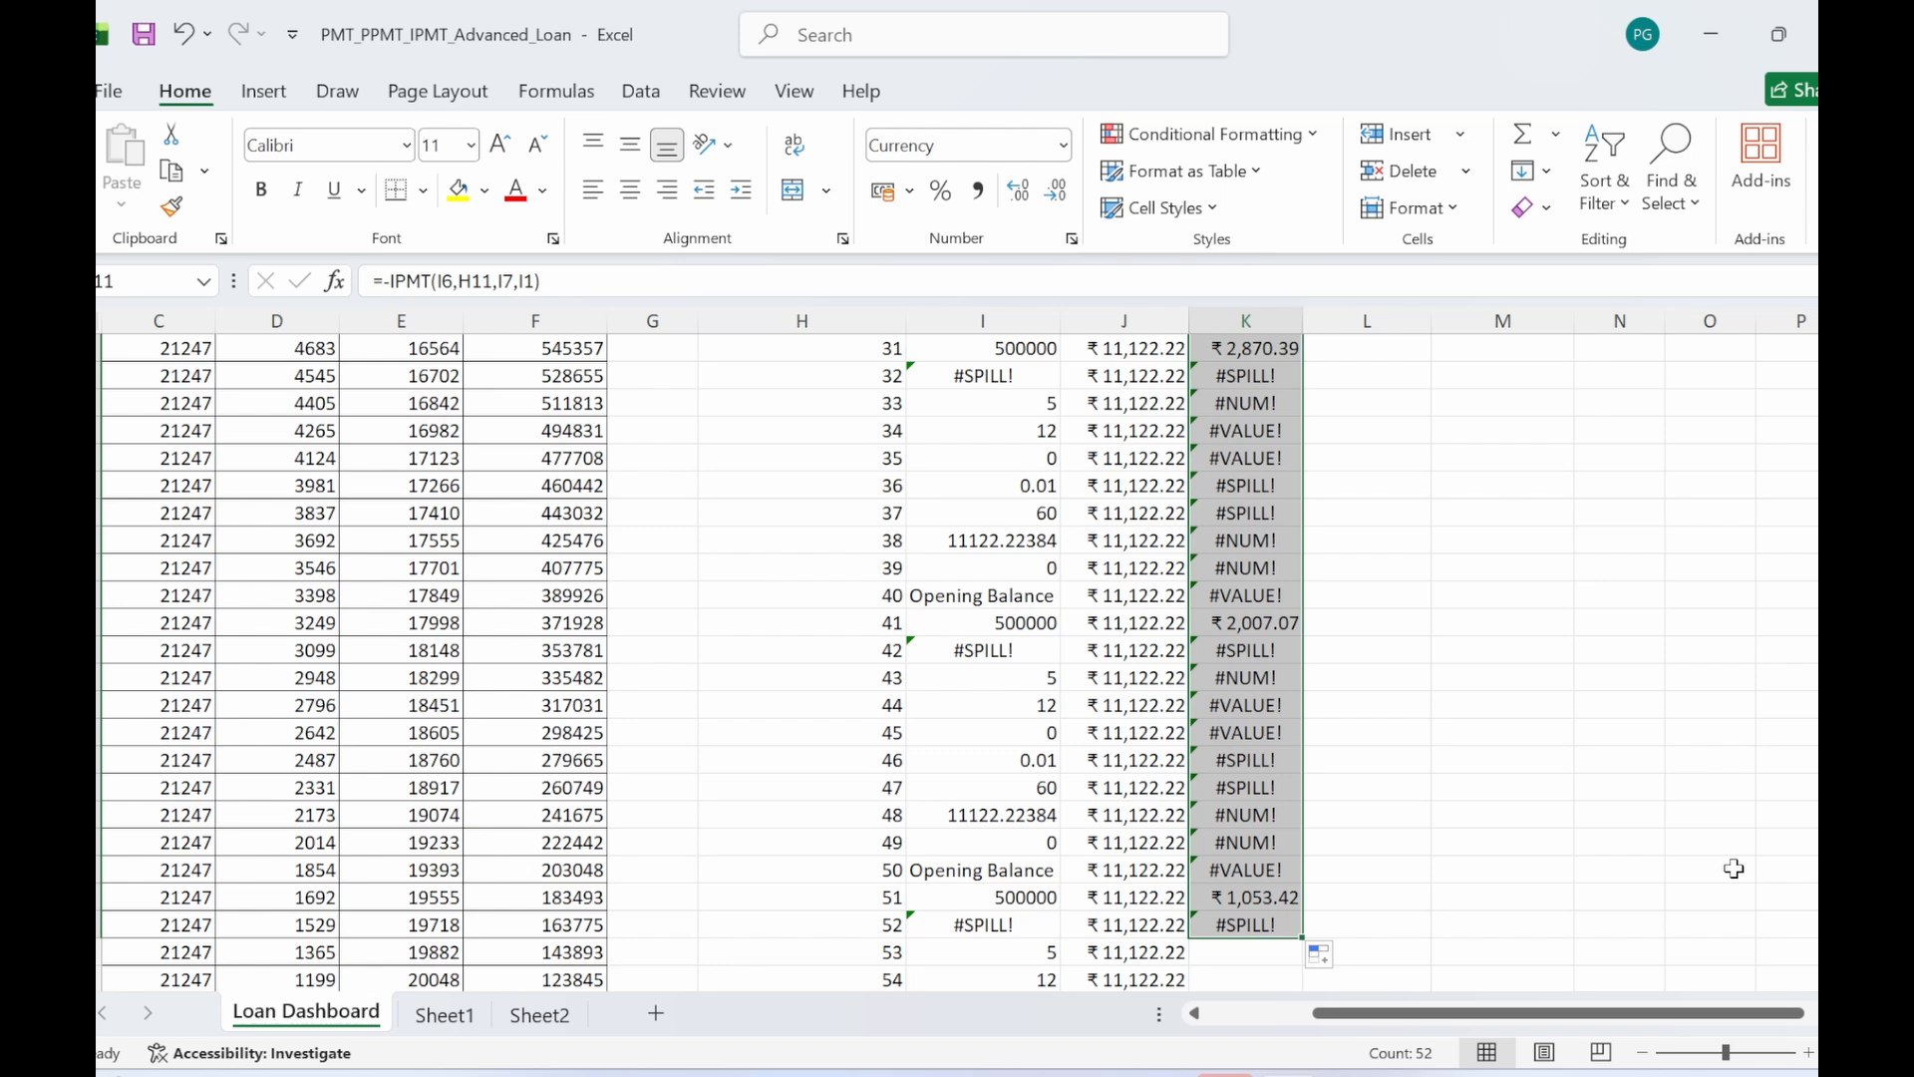
{"action": "key", "text": "ctrl+z"}
{"action": "left_click_drag", "start_coordinate": [1273, 836], "coordinate": [1270, 815]}
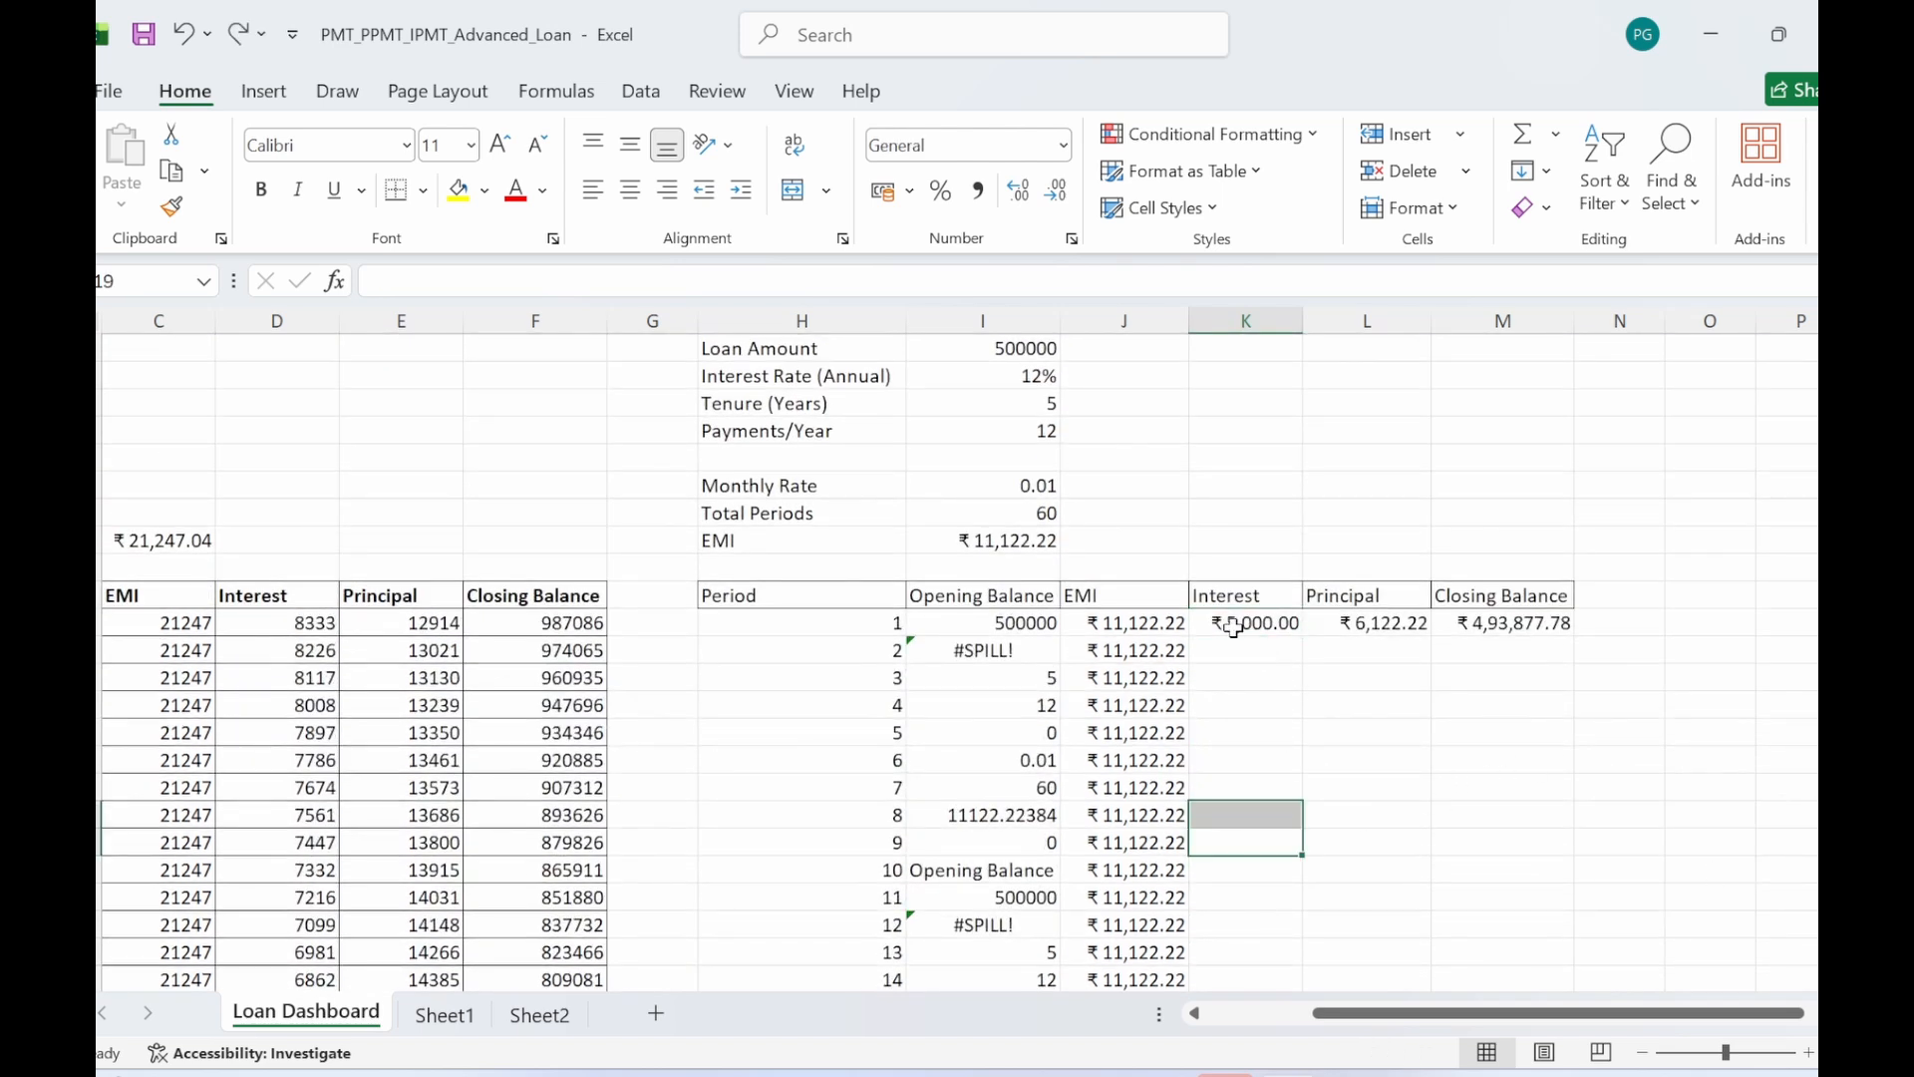
- Try to make the rate and total periods references in K11's IPMT formula absolute
{"action": "left_click", "coordinate": [1234, 625]}
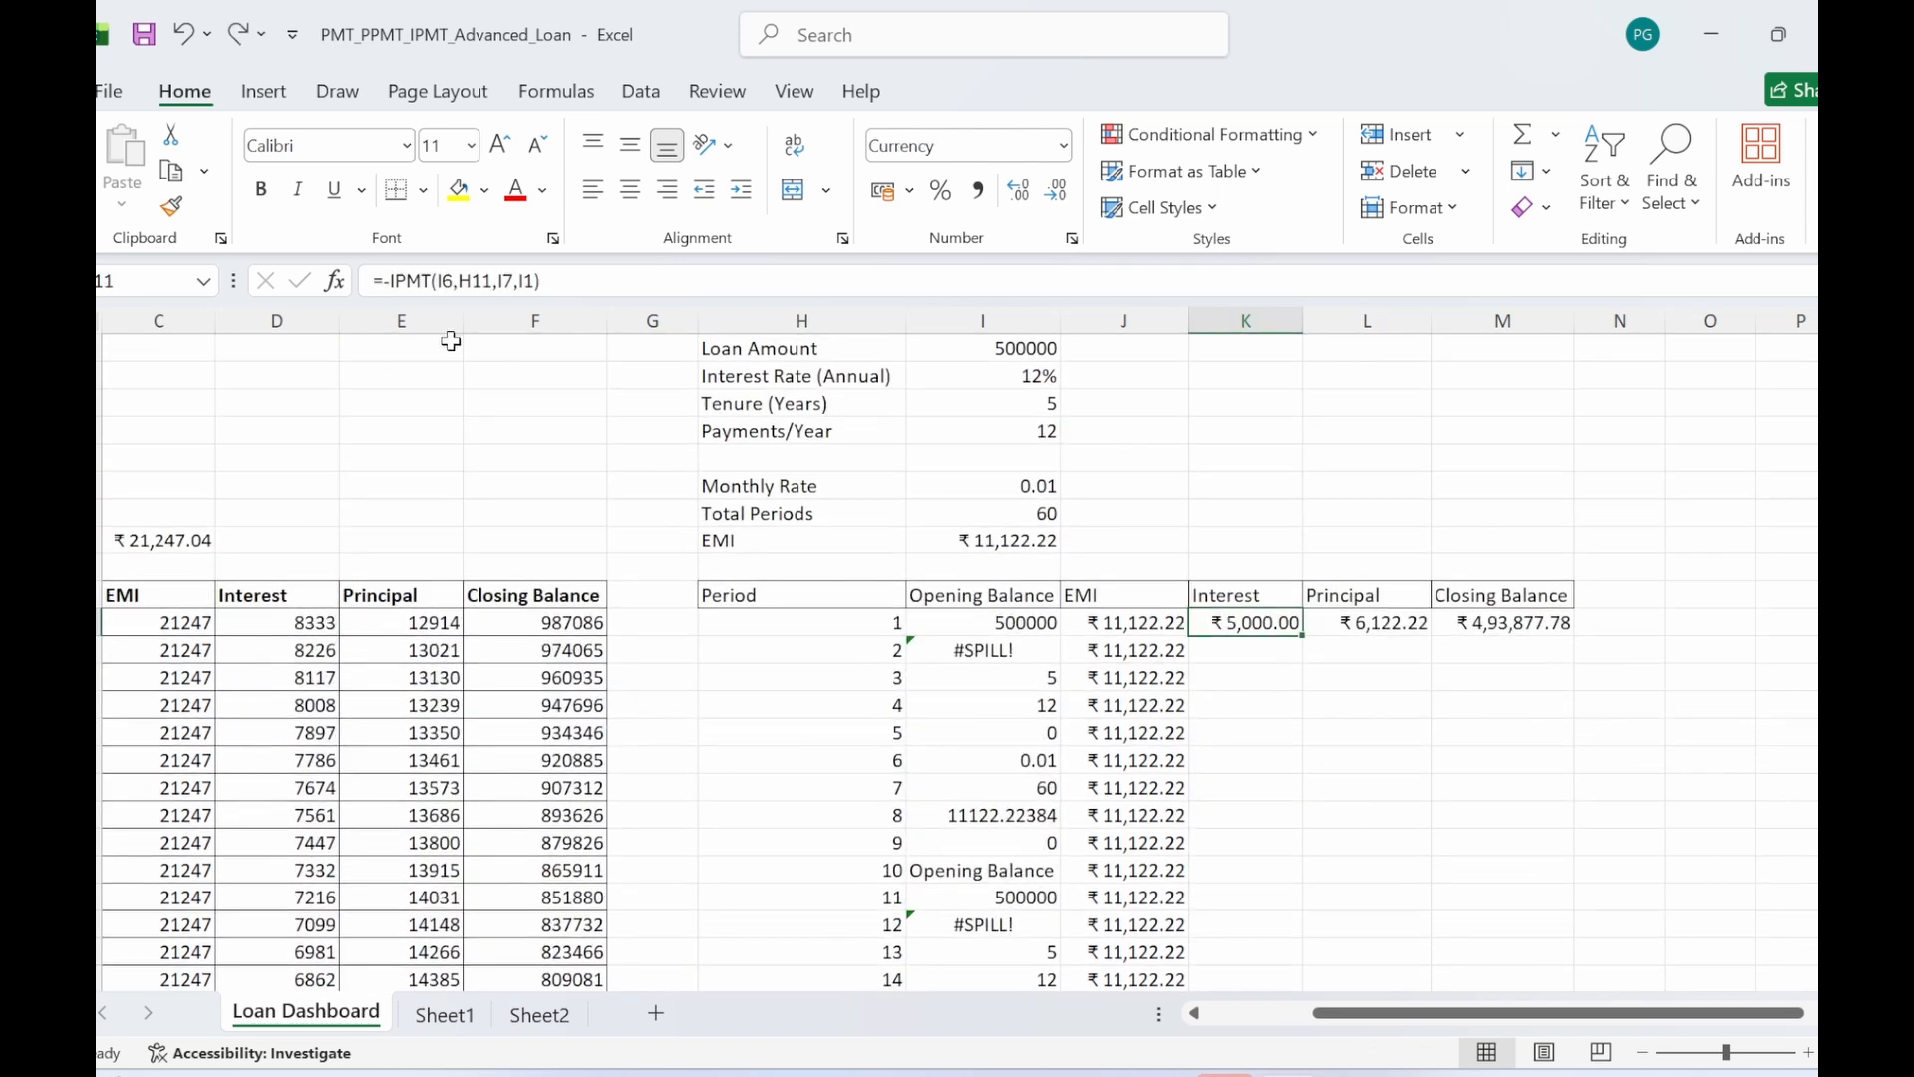
{"action": "left_click", "coordinate": [438, 281]}
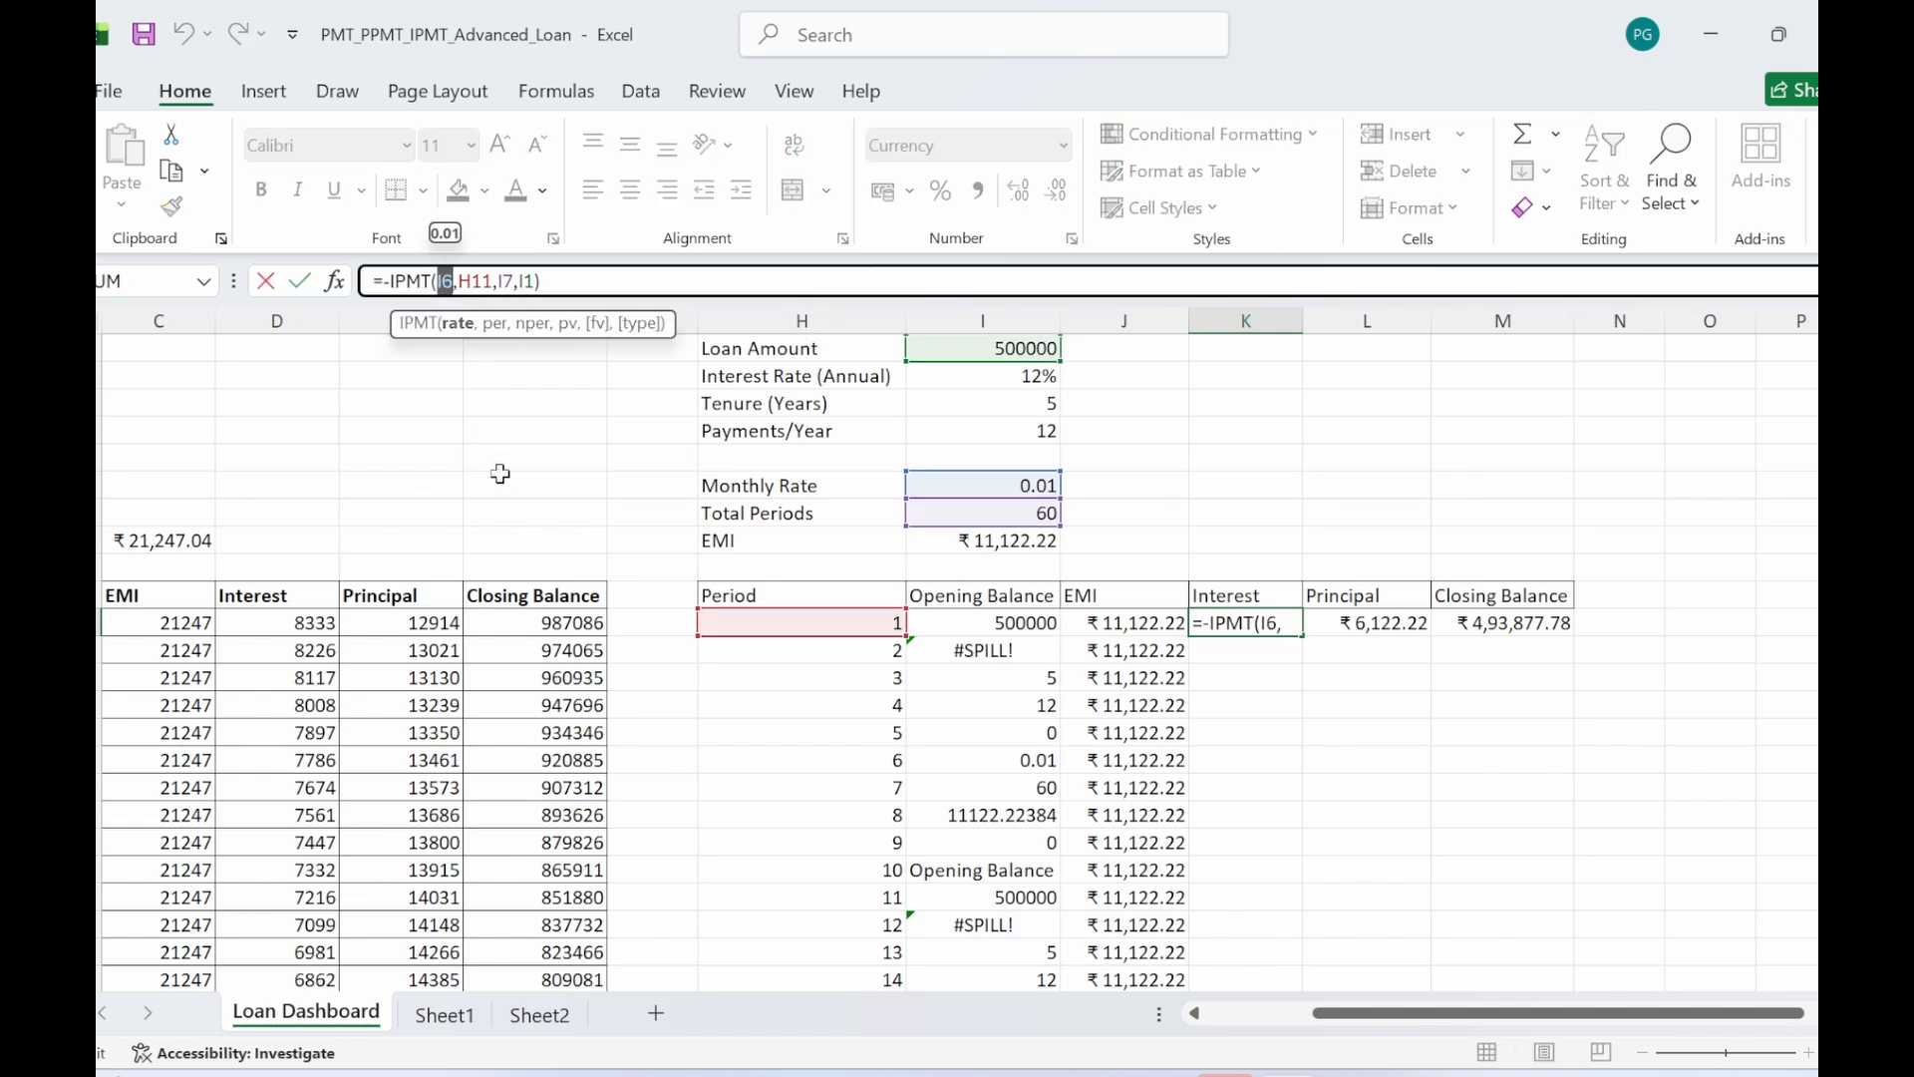
{"action": "left_click", "coordinate": [536, 375]}
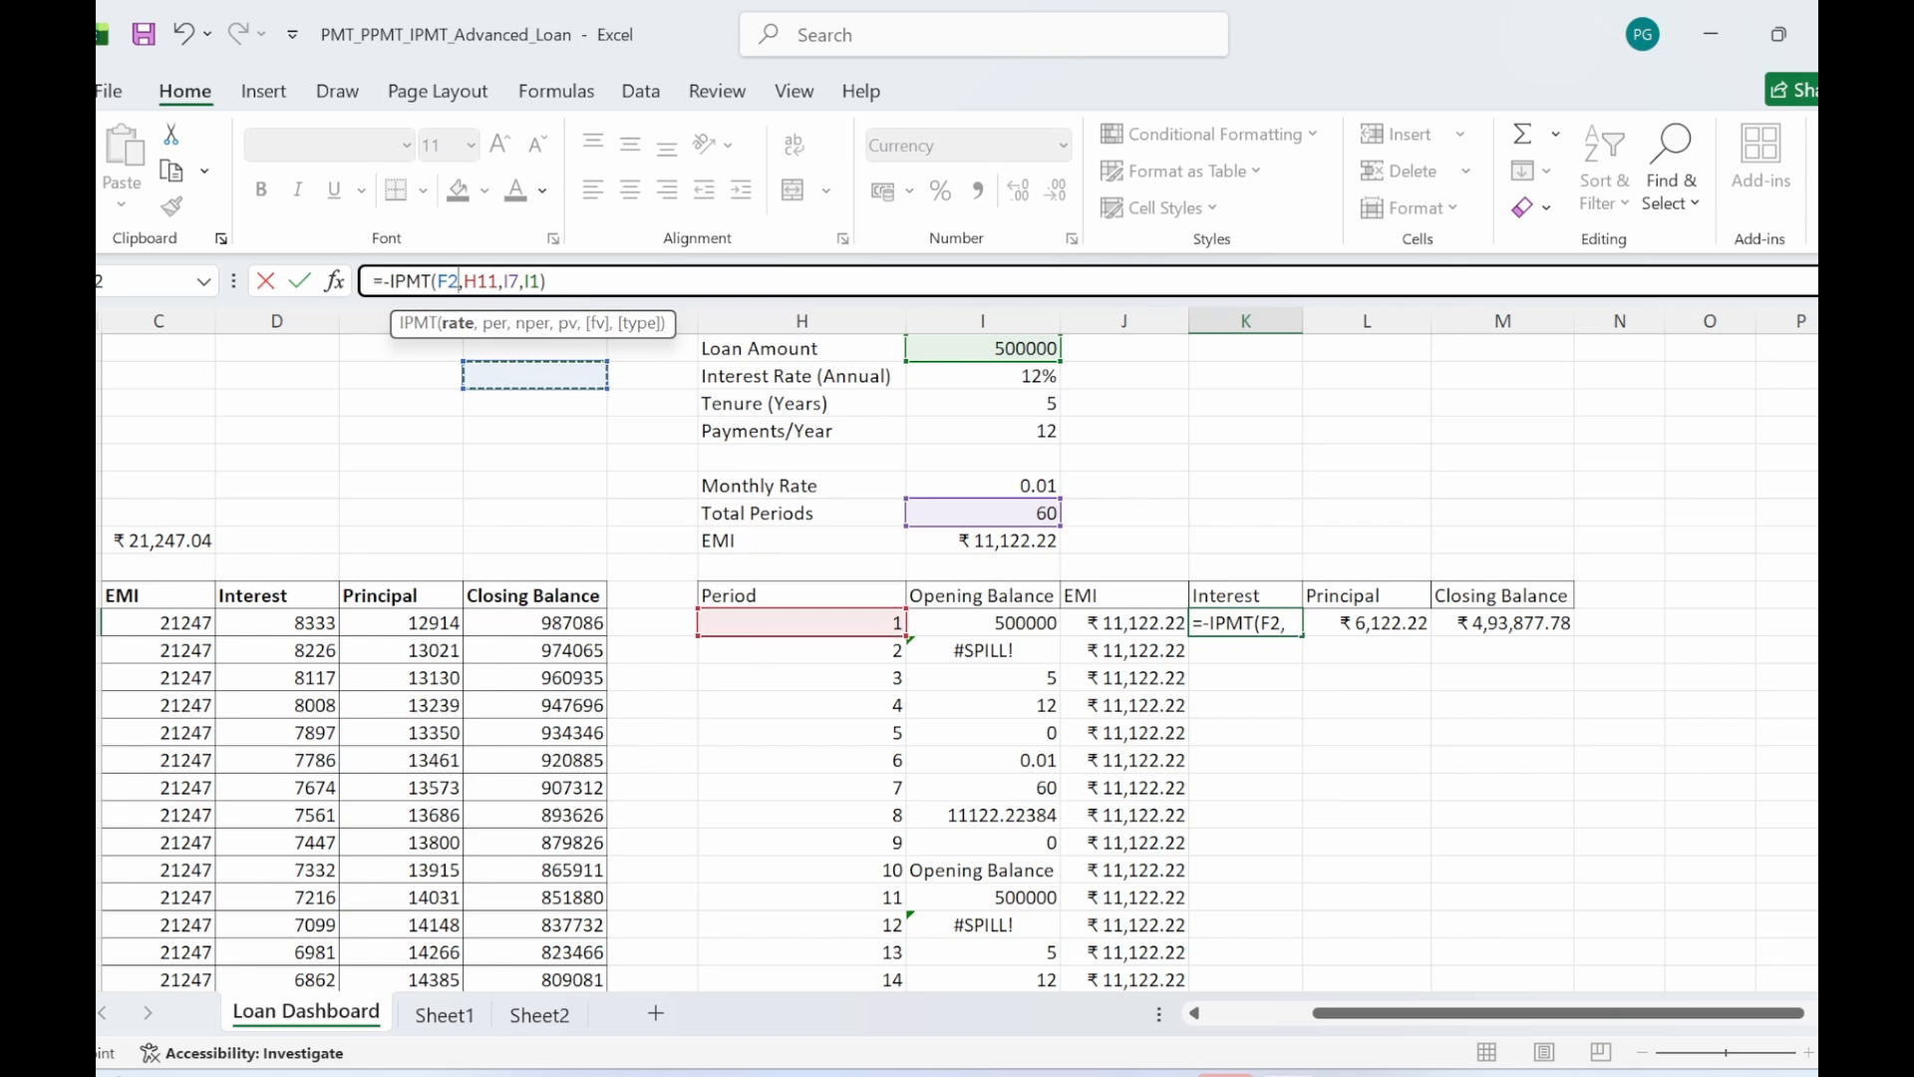
{"action": "double_click", "coordinate": [507, 281]}
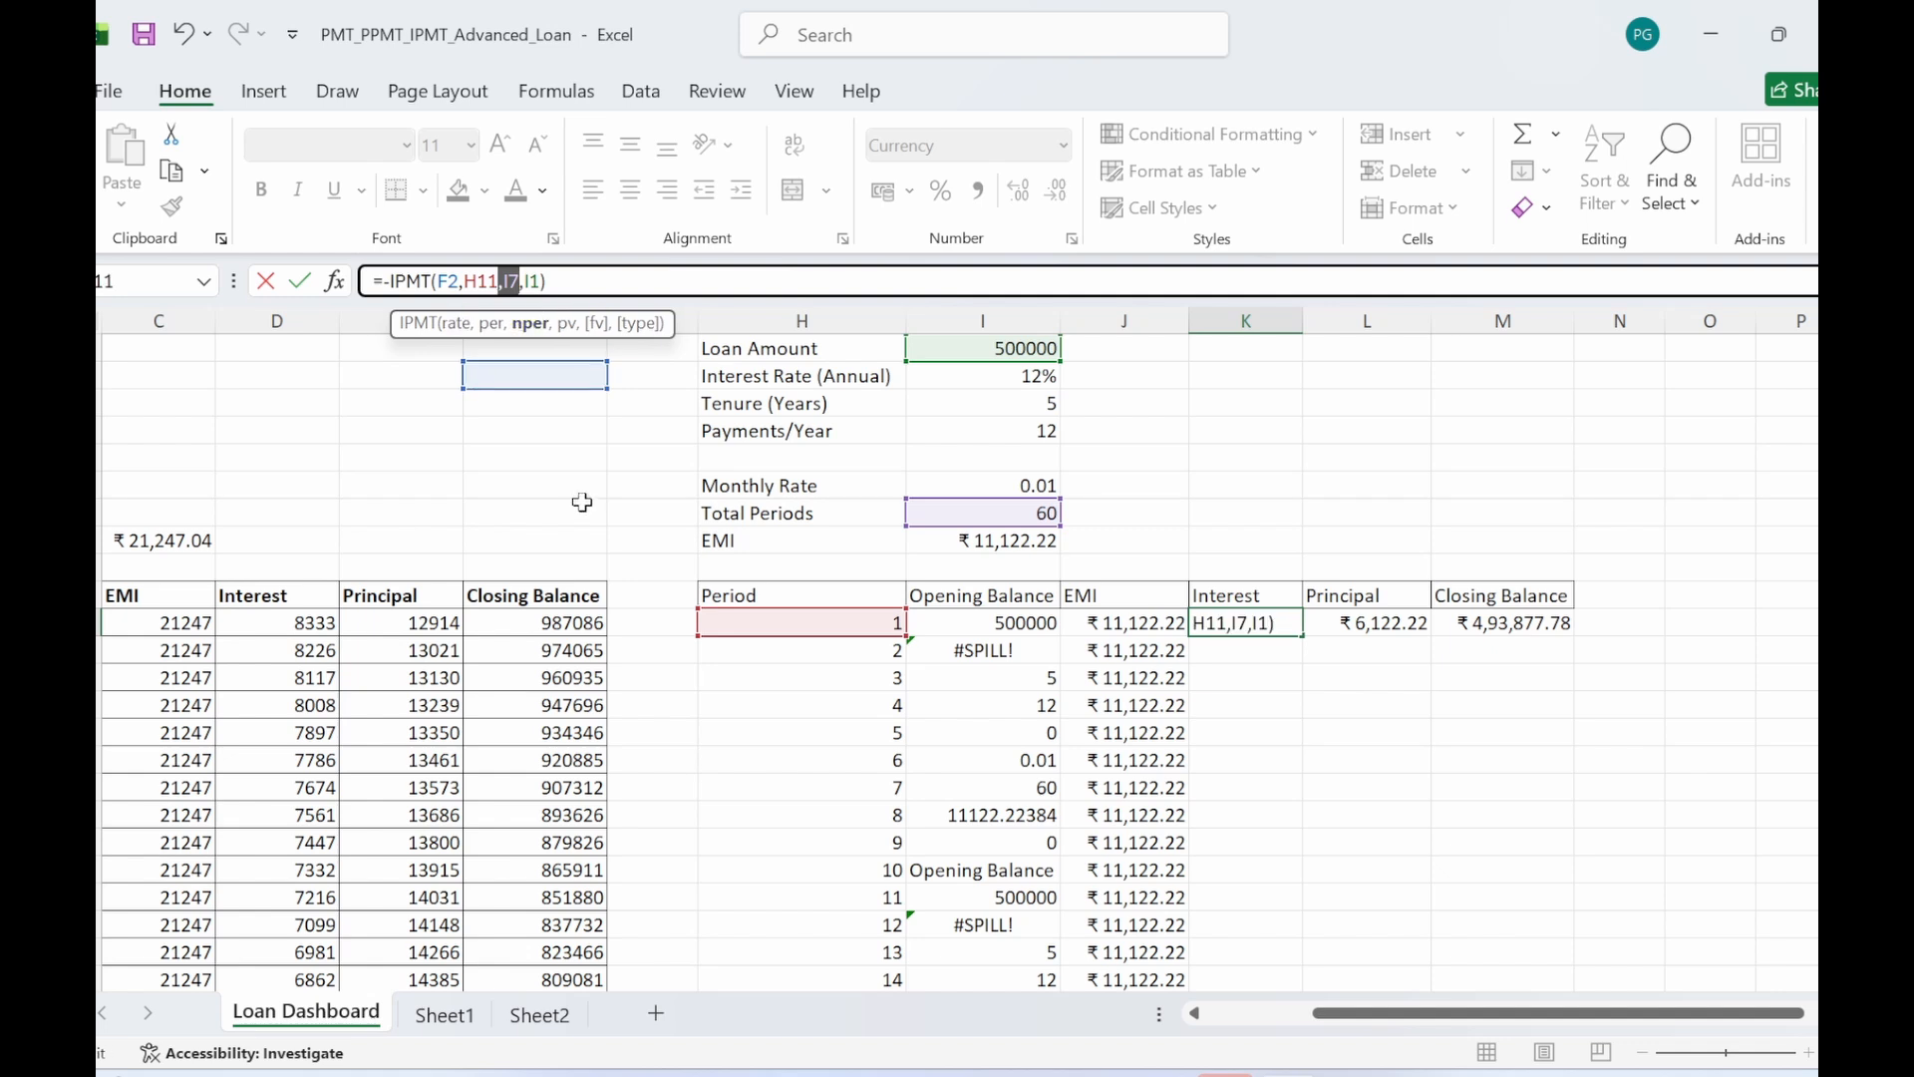
{"action": "key", "text": "F4"}
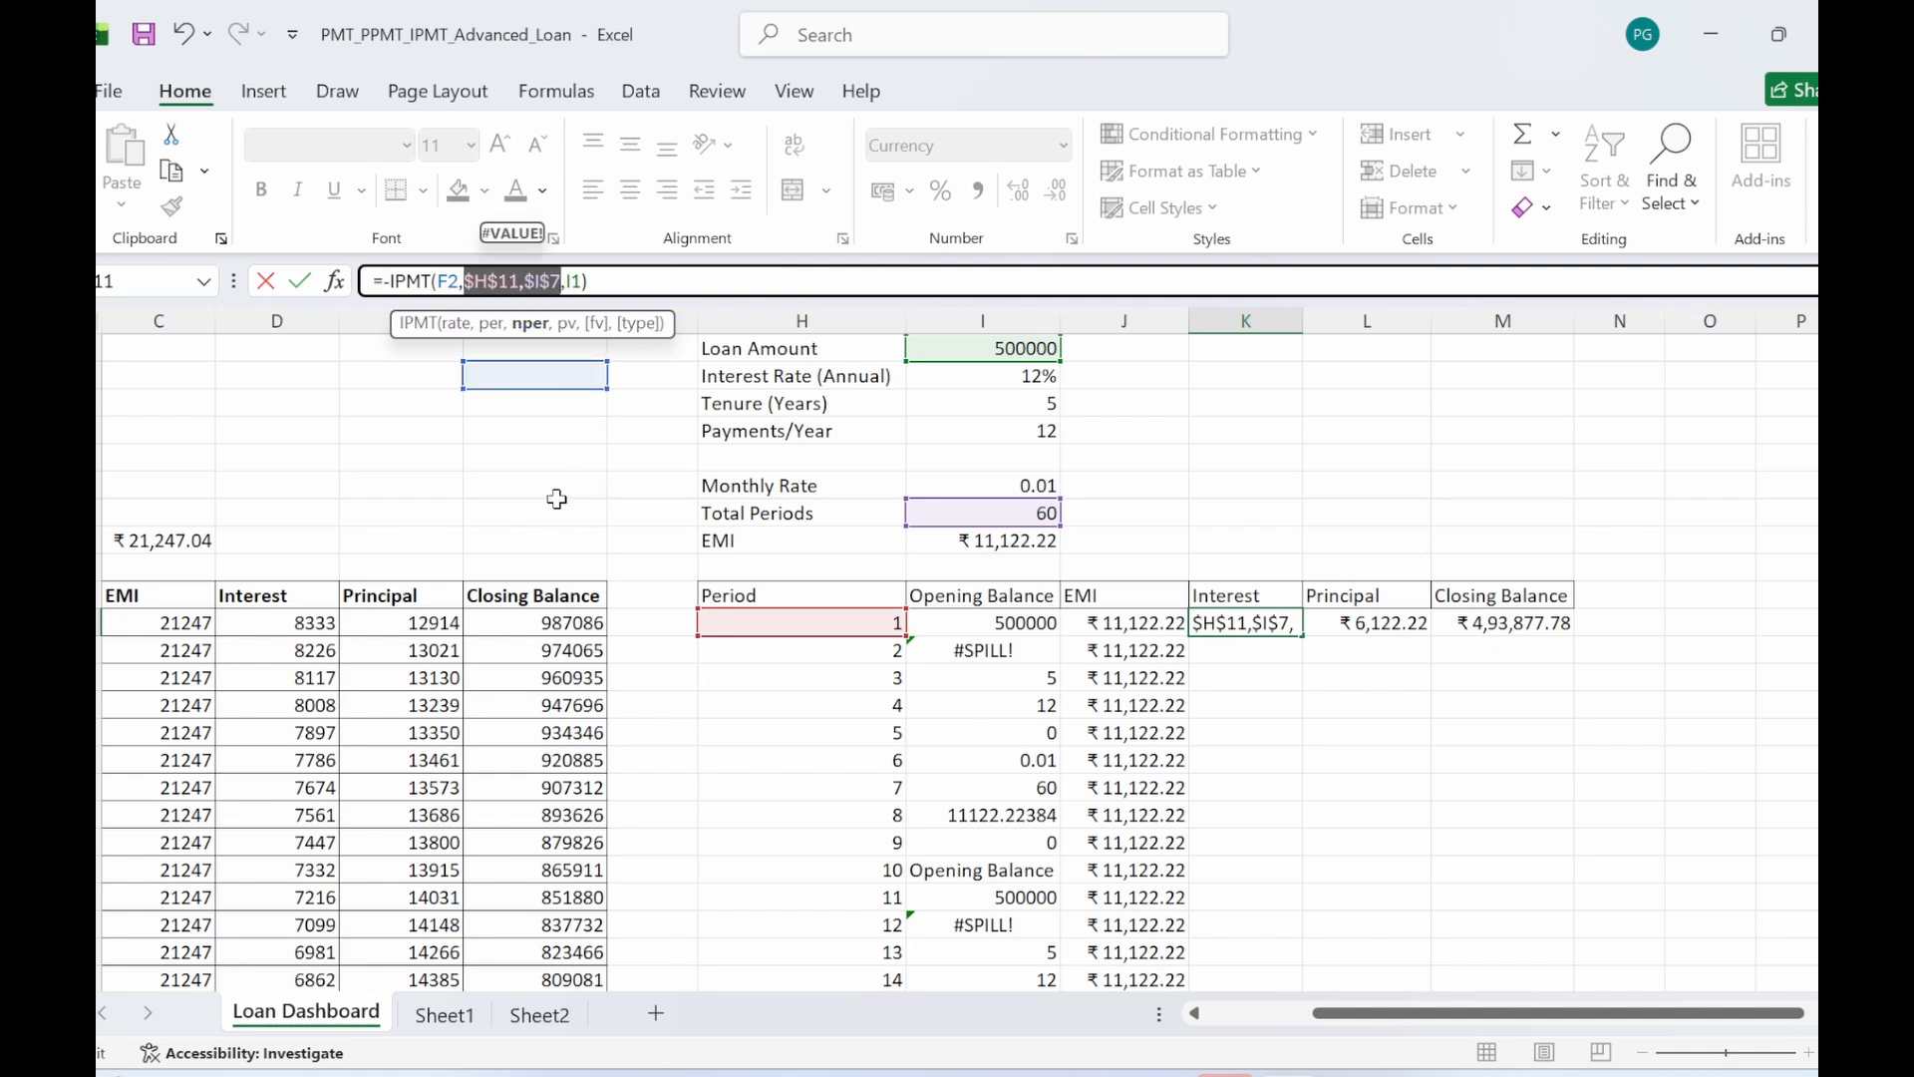
{"action": "key", "text": "ctrl+z"}
{"action": "left_click", "coordinate": [567, 288]}
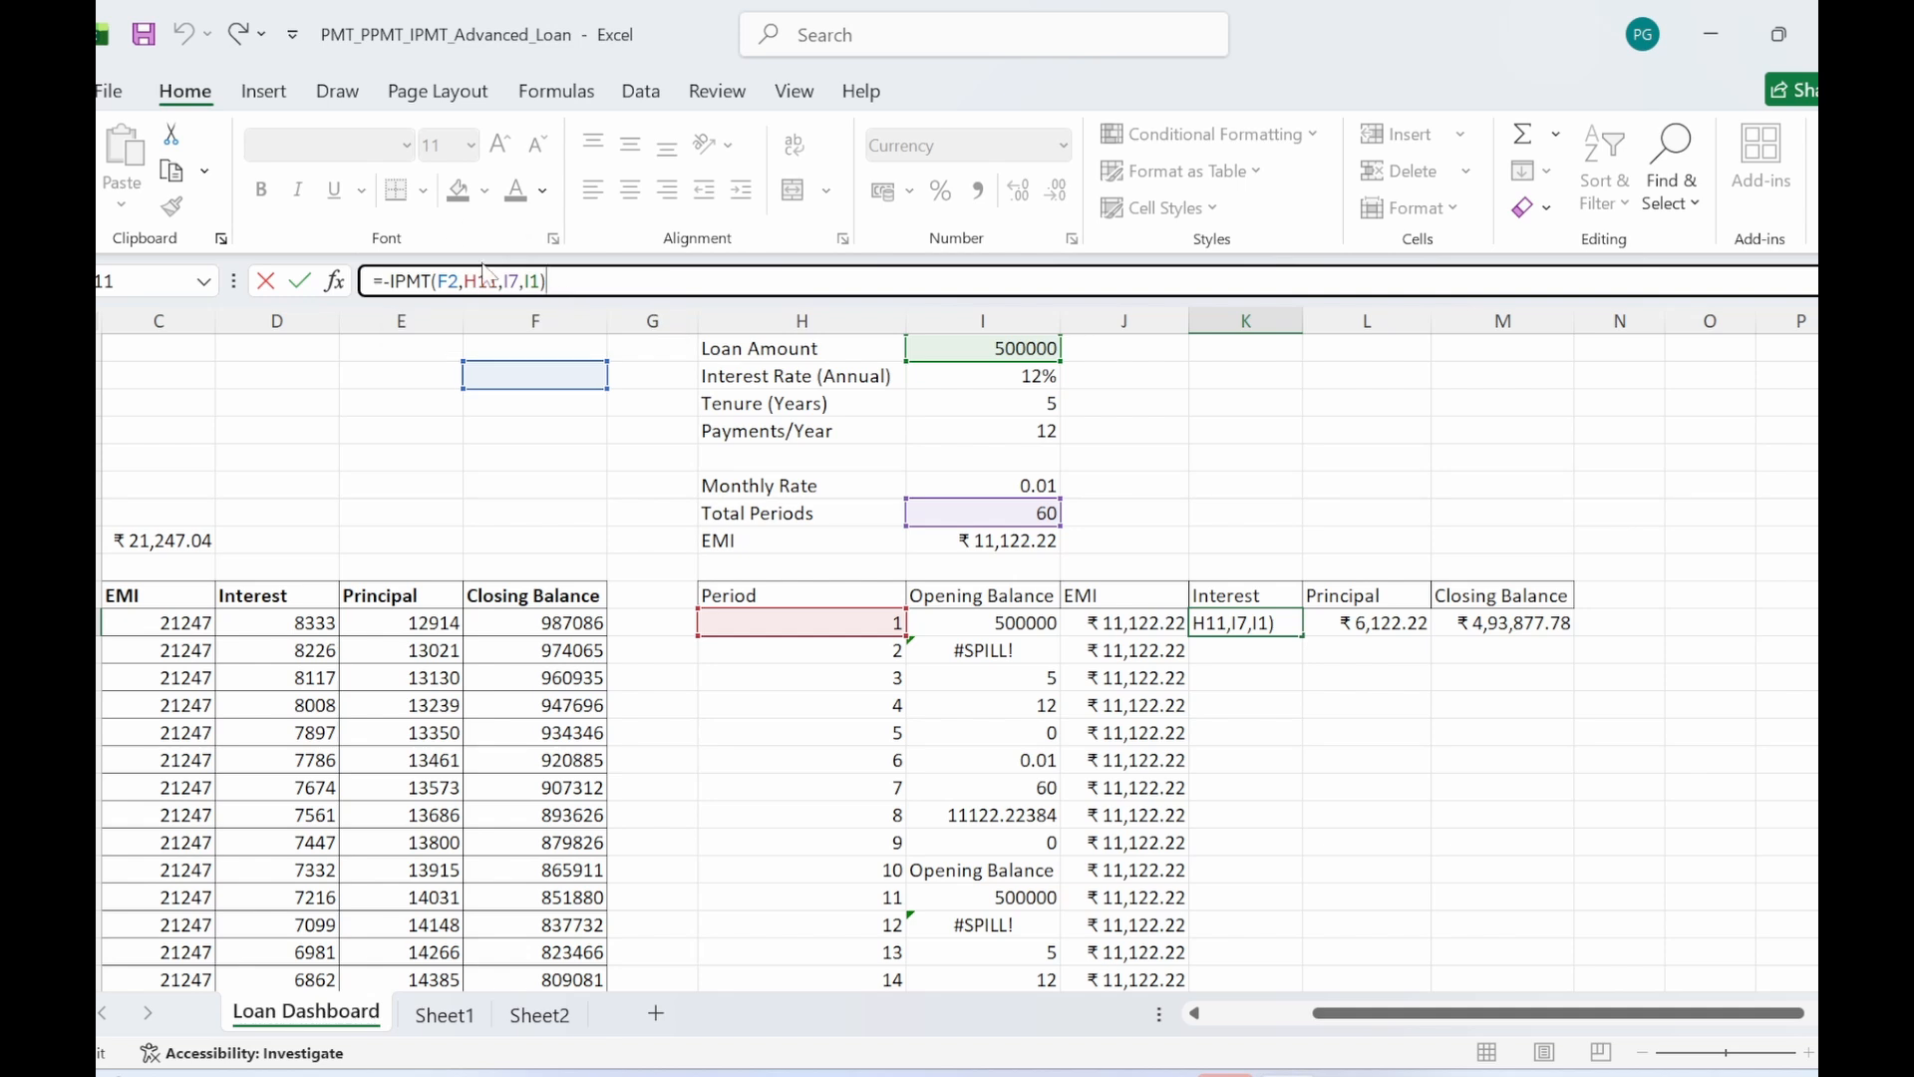
{"action": "double_click", "coordinate": [448, 281]}
{"action": "key", "text": "F4"}
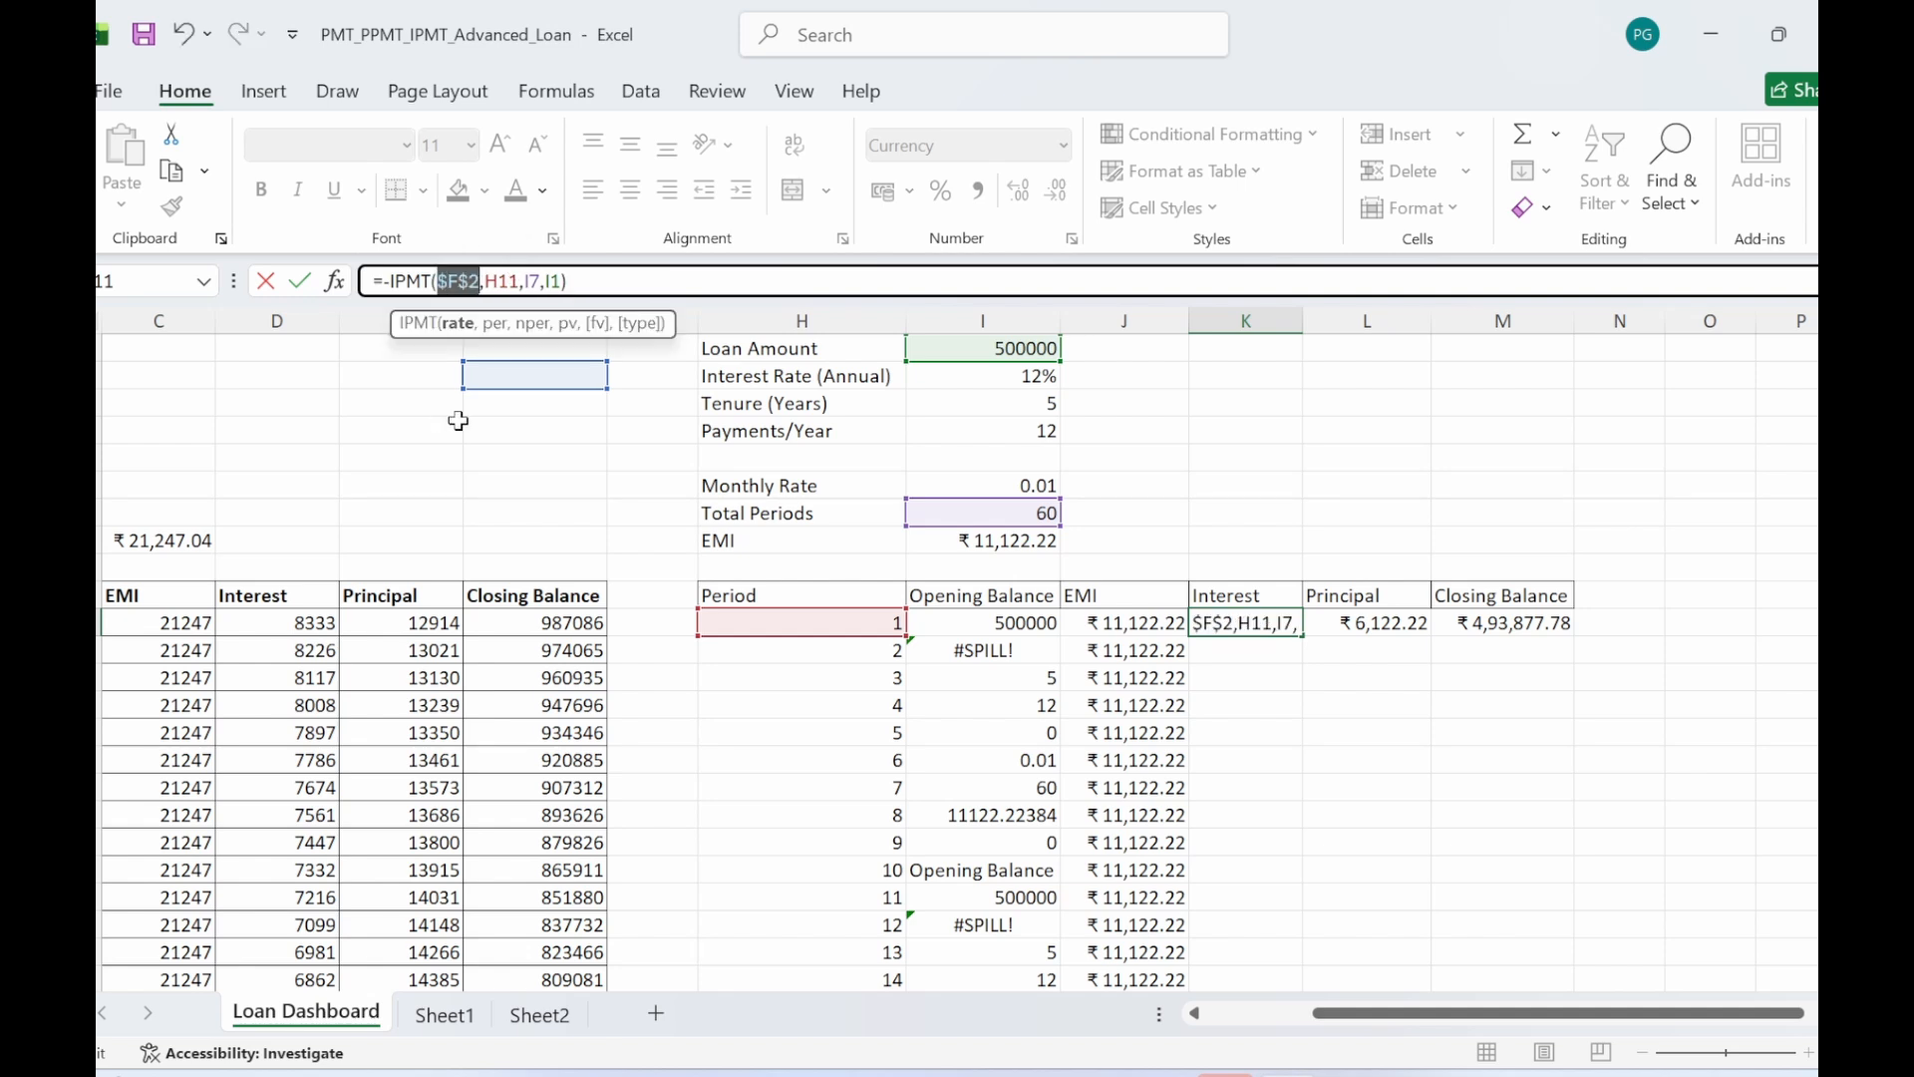
{"action": "left_click", "coordinate": [498, 350]}
{"action": "double_click", "coordinate": [510, 281]}
{"action": "key", "text": "F4"}
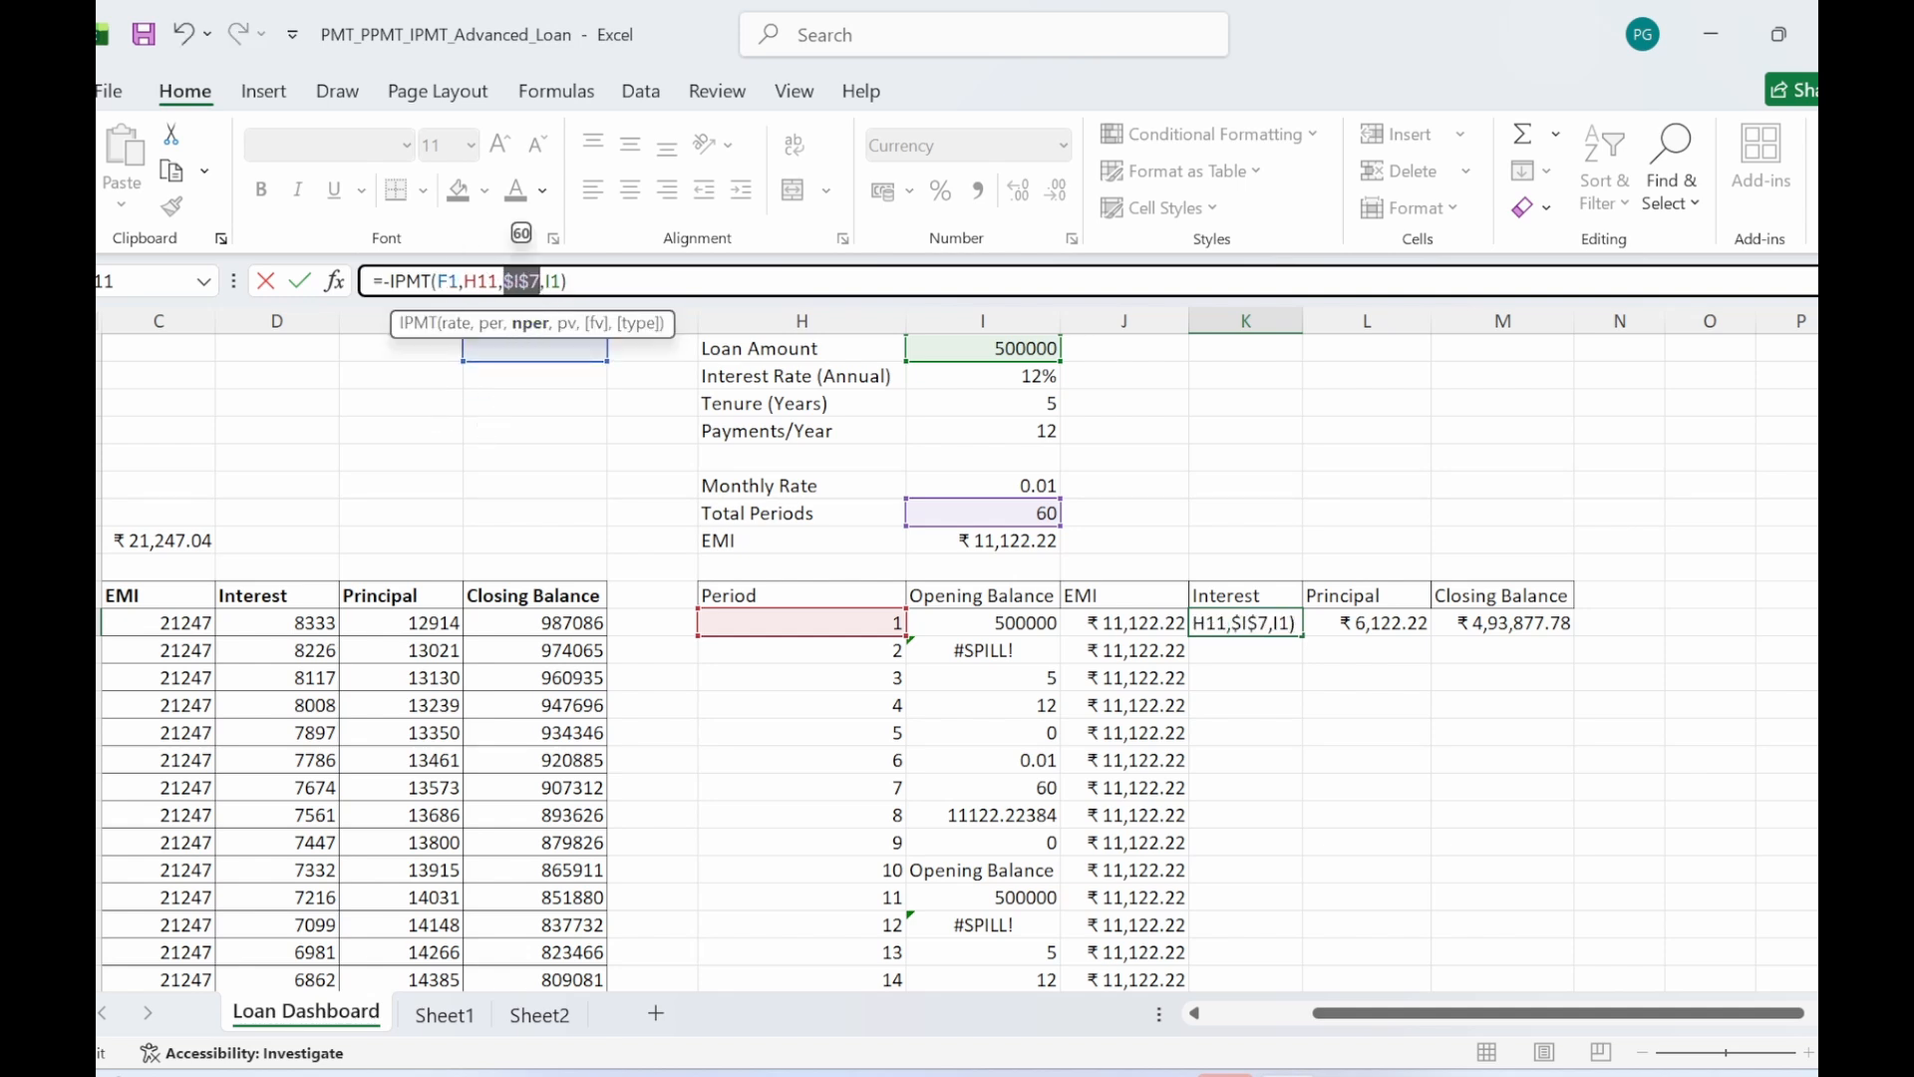
{"action": "left_click", "coordinate": [545, 281]}
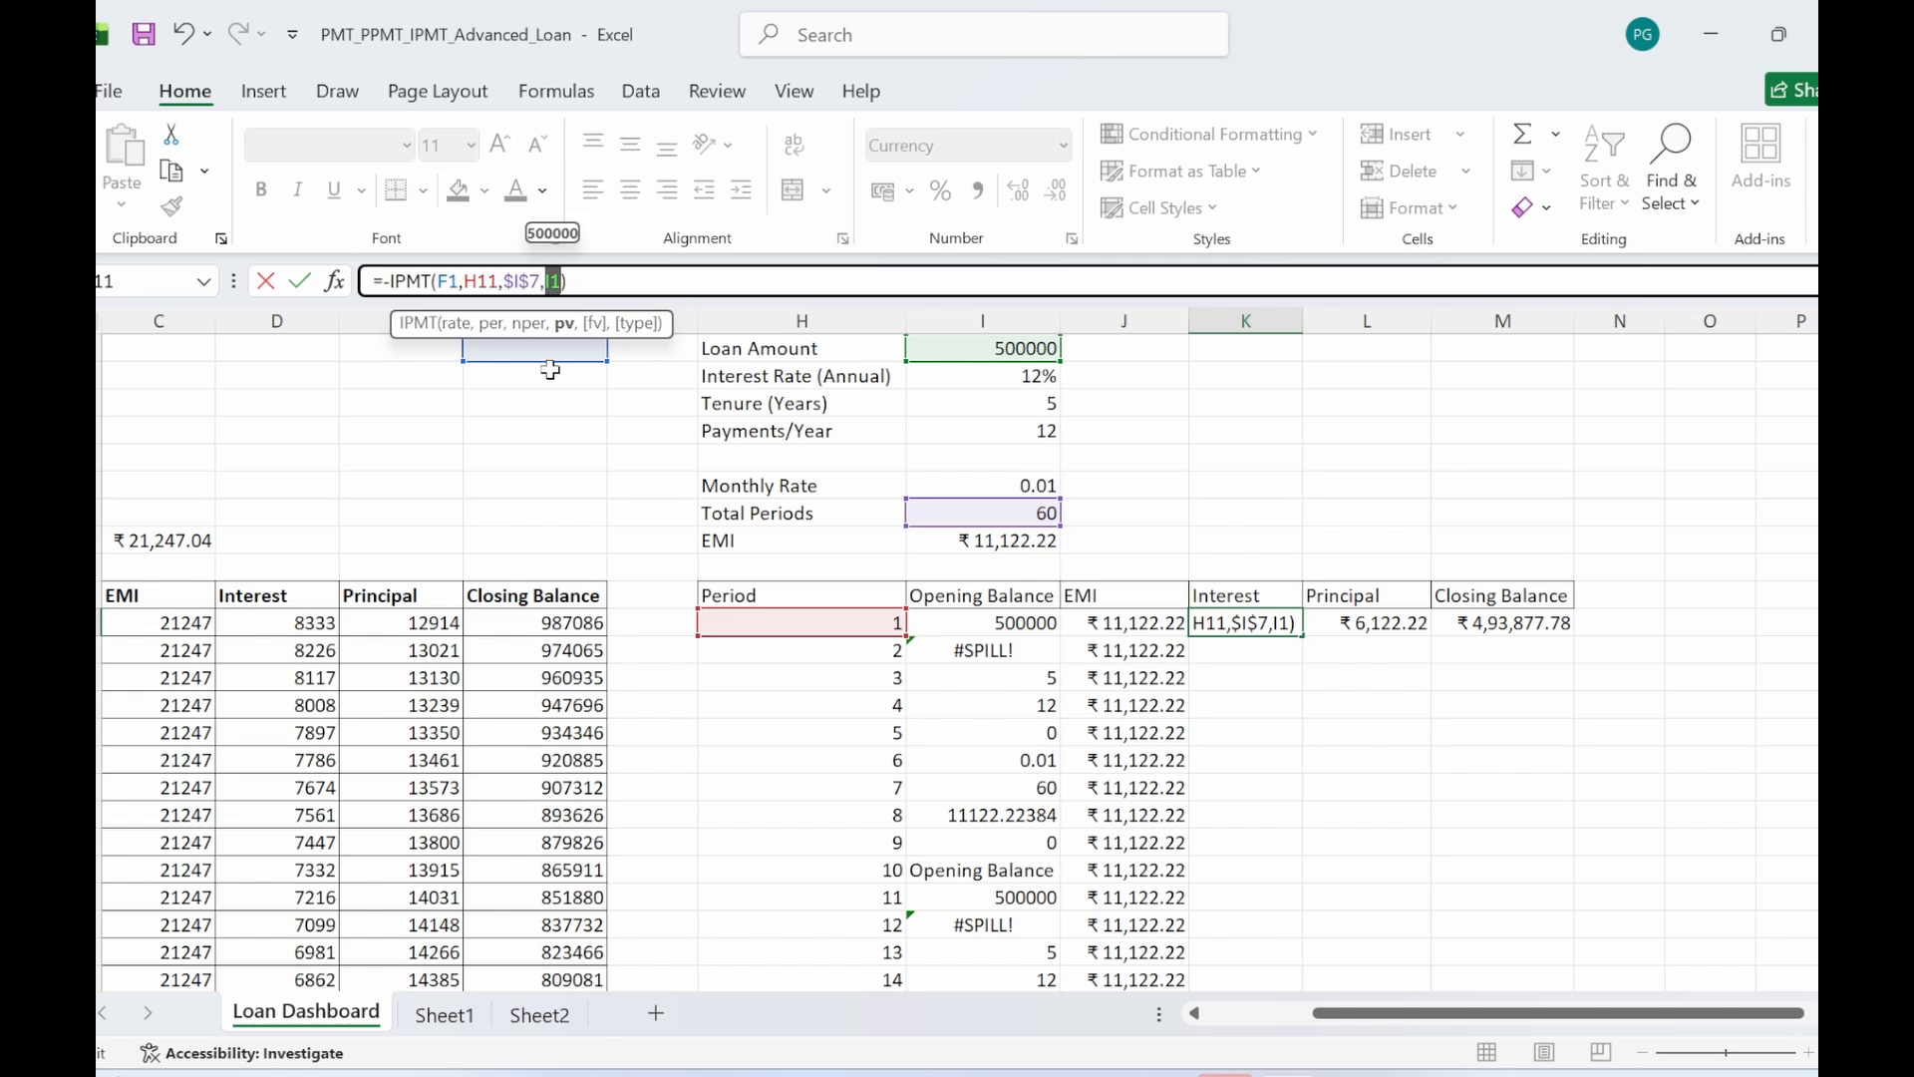
{"action": "key", "text": "Return"}
- Lock the rate, total periods and loan amount references in K11 so the formula is =IPMT($I$6,H11,$I$7,$I$1)
{"action": "left_click", "coordinate": [1262, 623]}
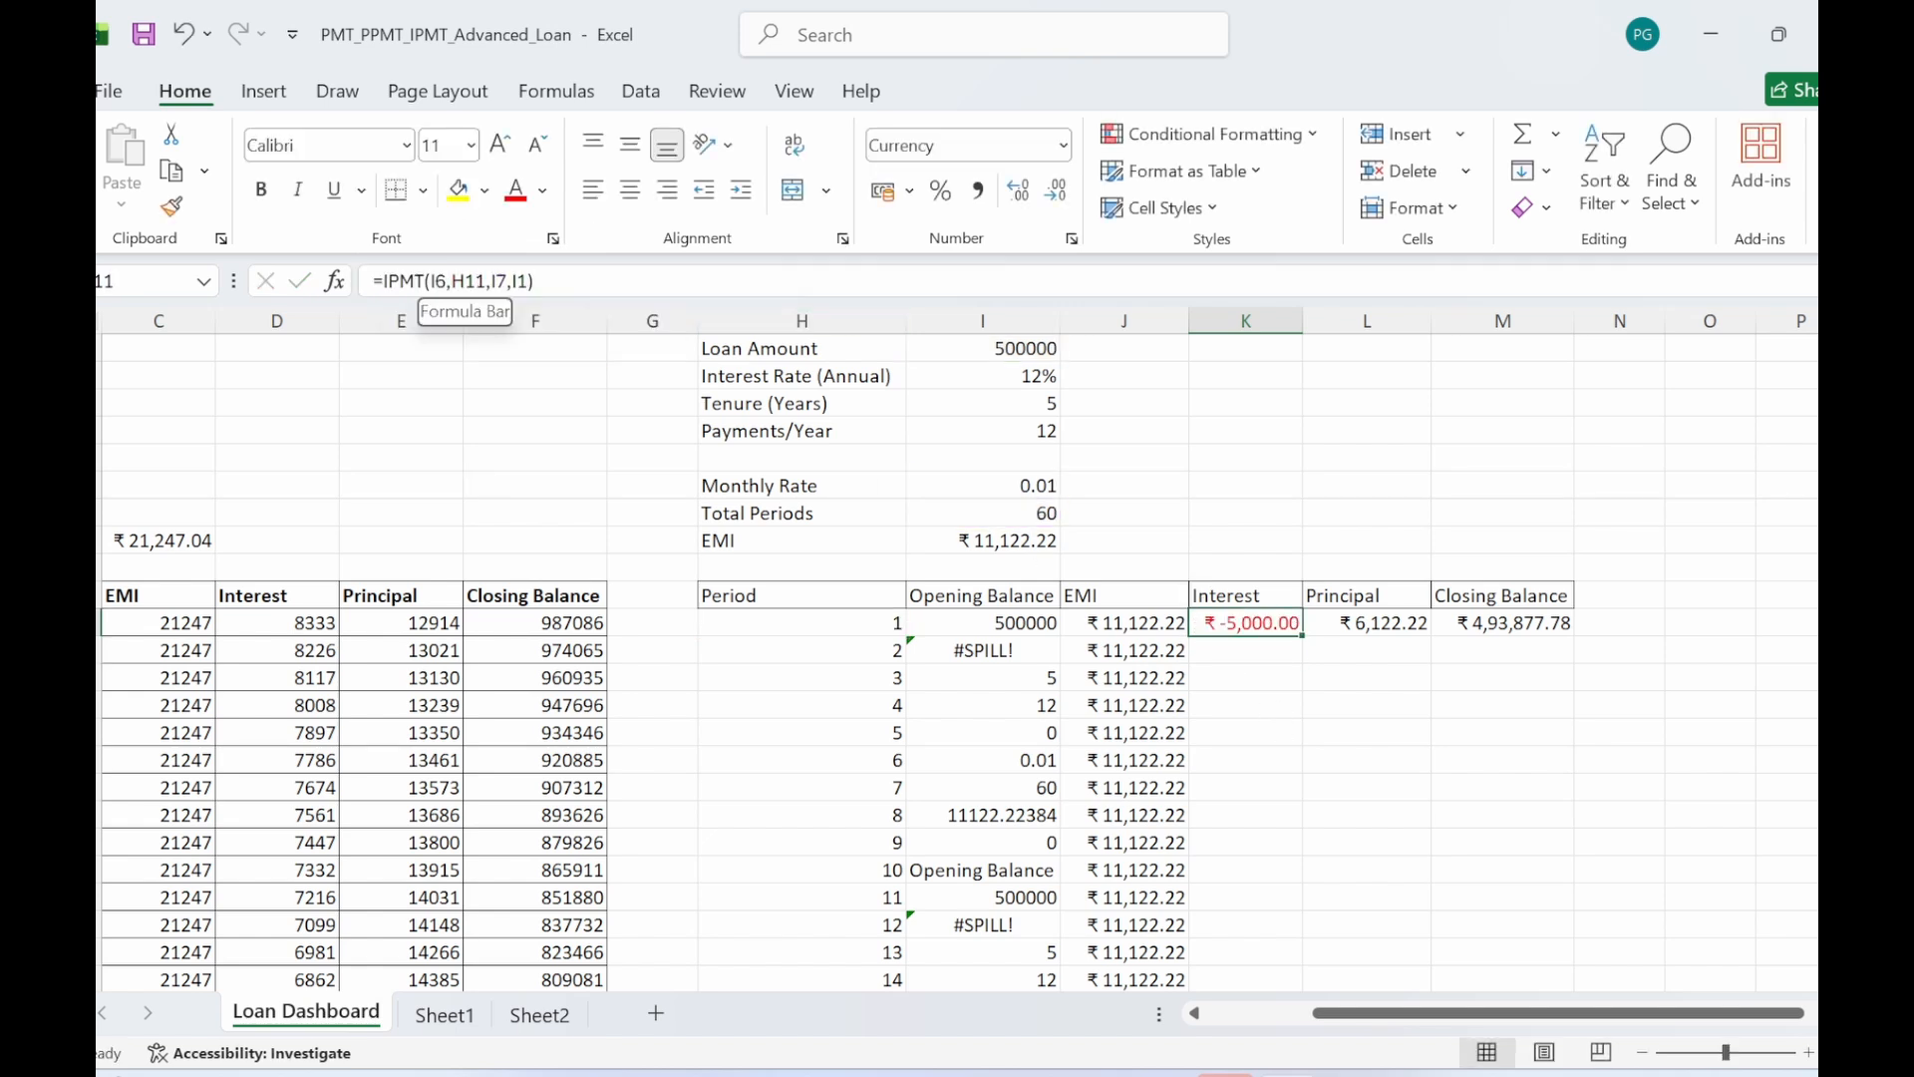
{"action": "left_click", "coordinate": [425, 282]}
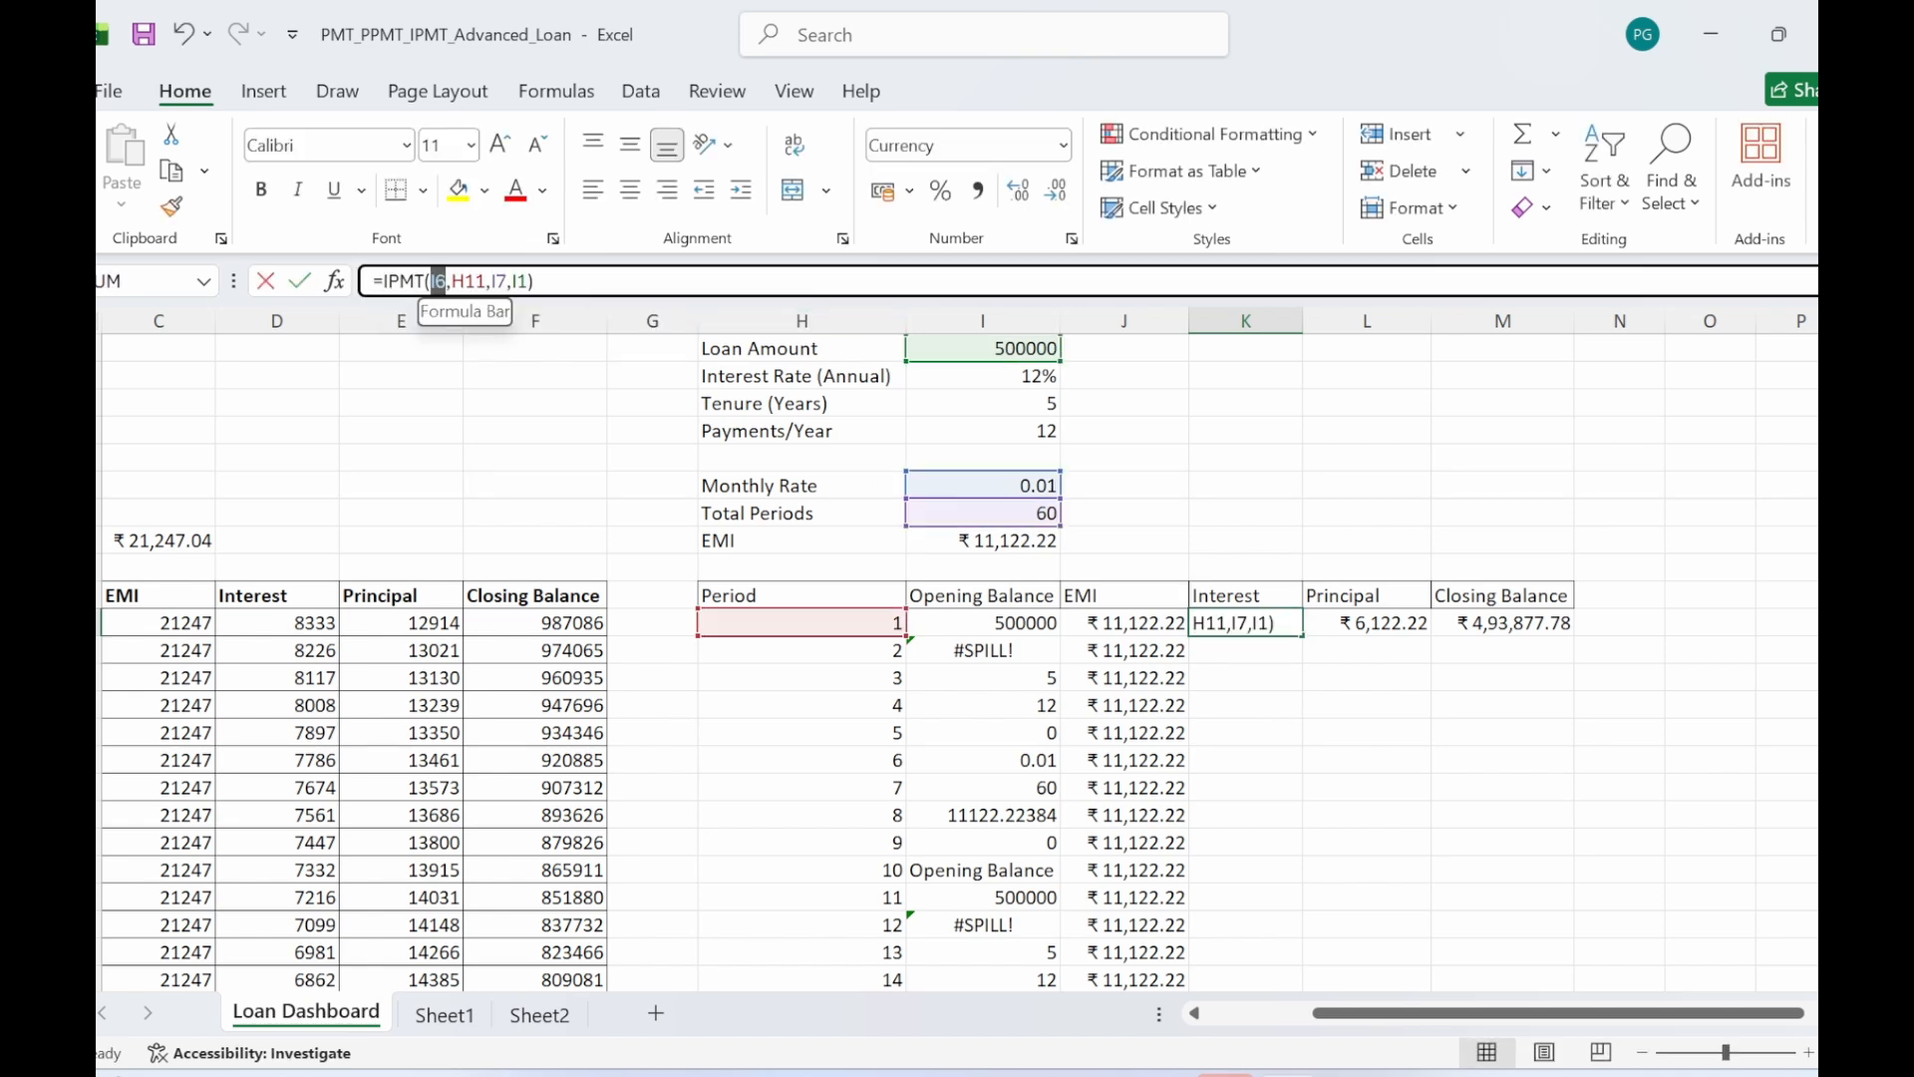
{"action": "key", "text": "F4"}
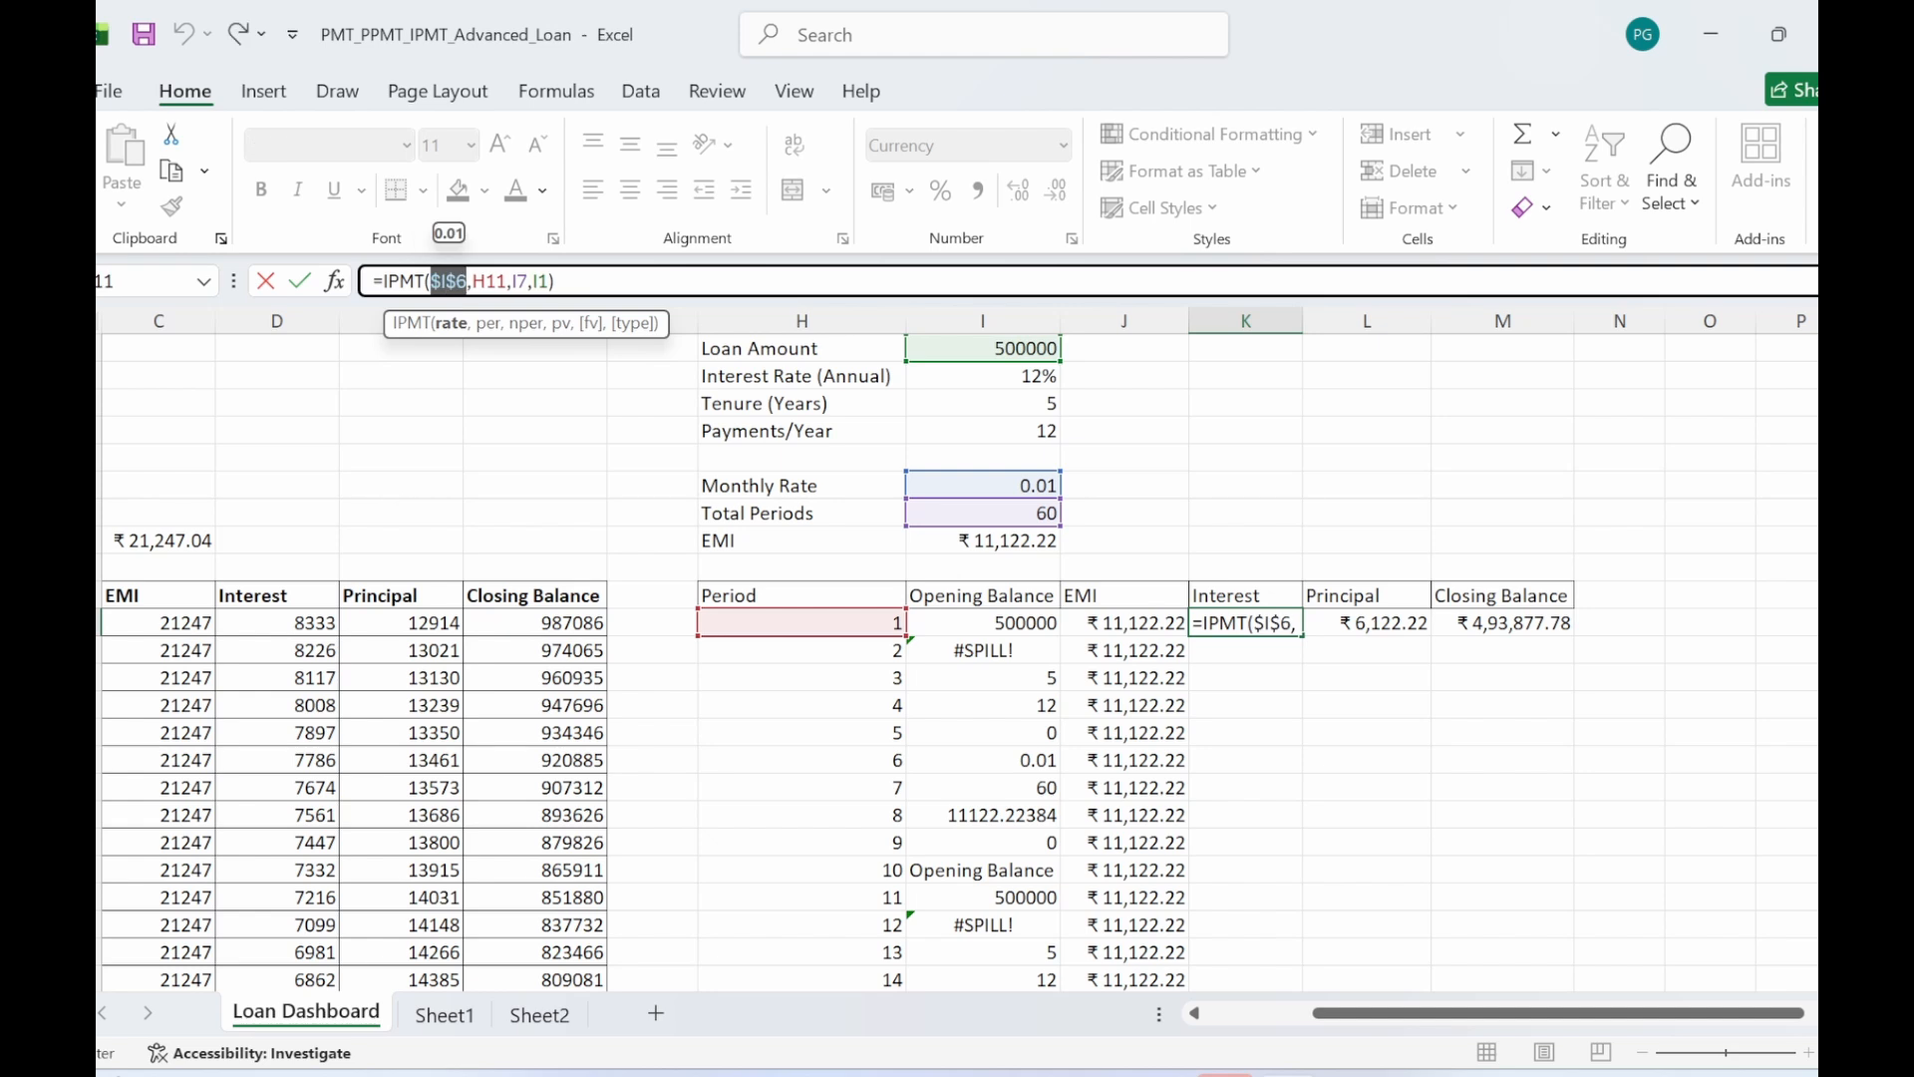
{"action": "key", "text": "Right"}
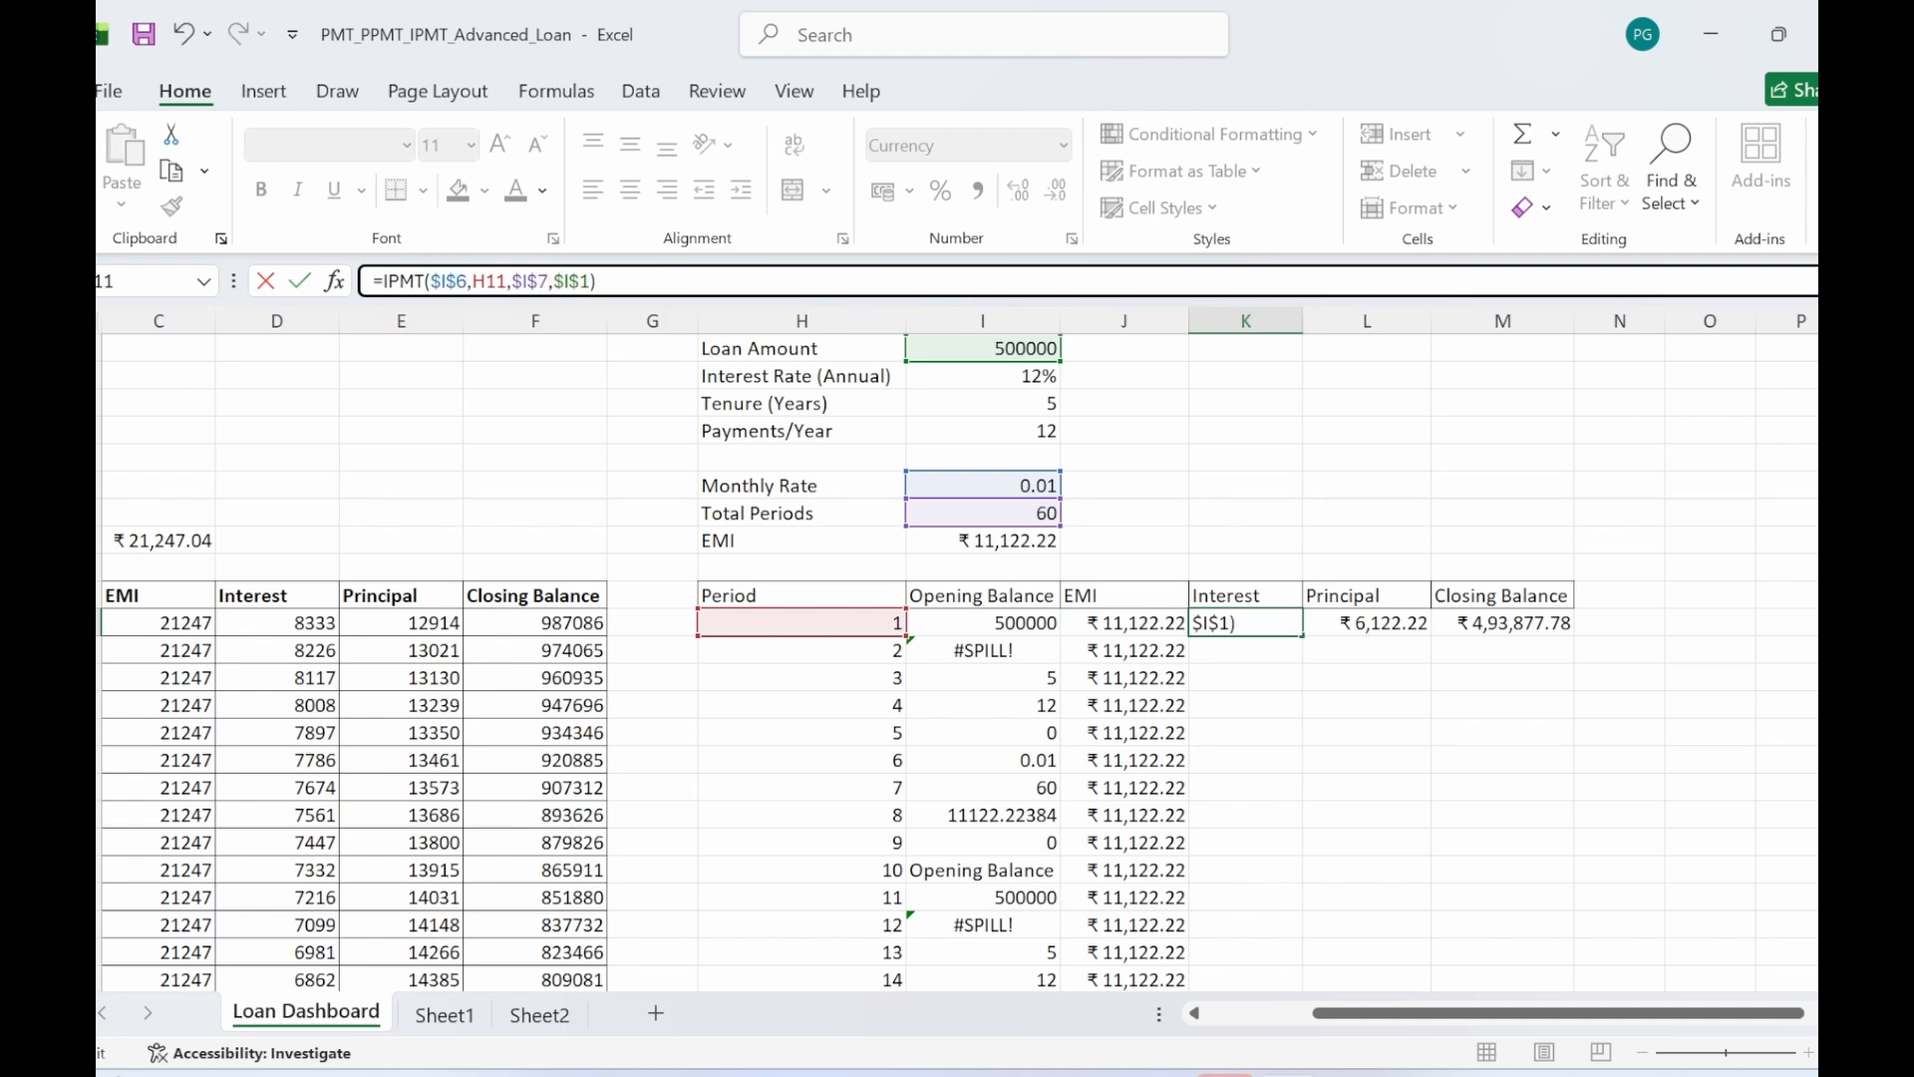
{"action": "key", "text": "Return"}
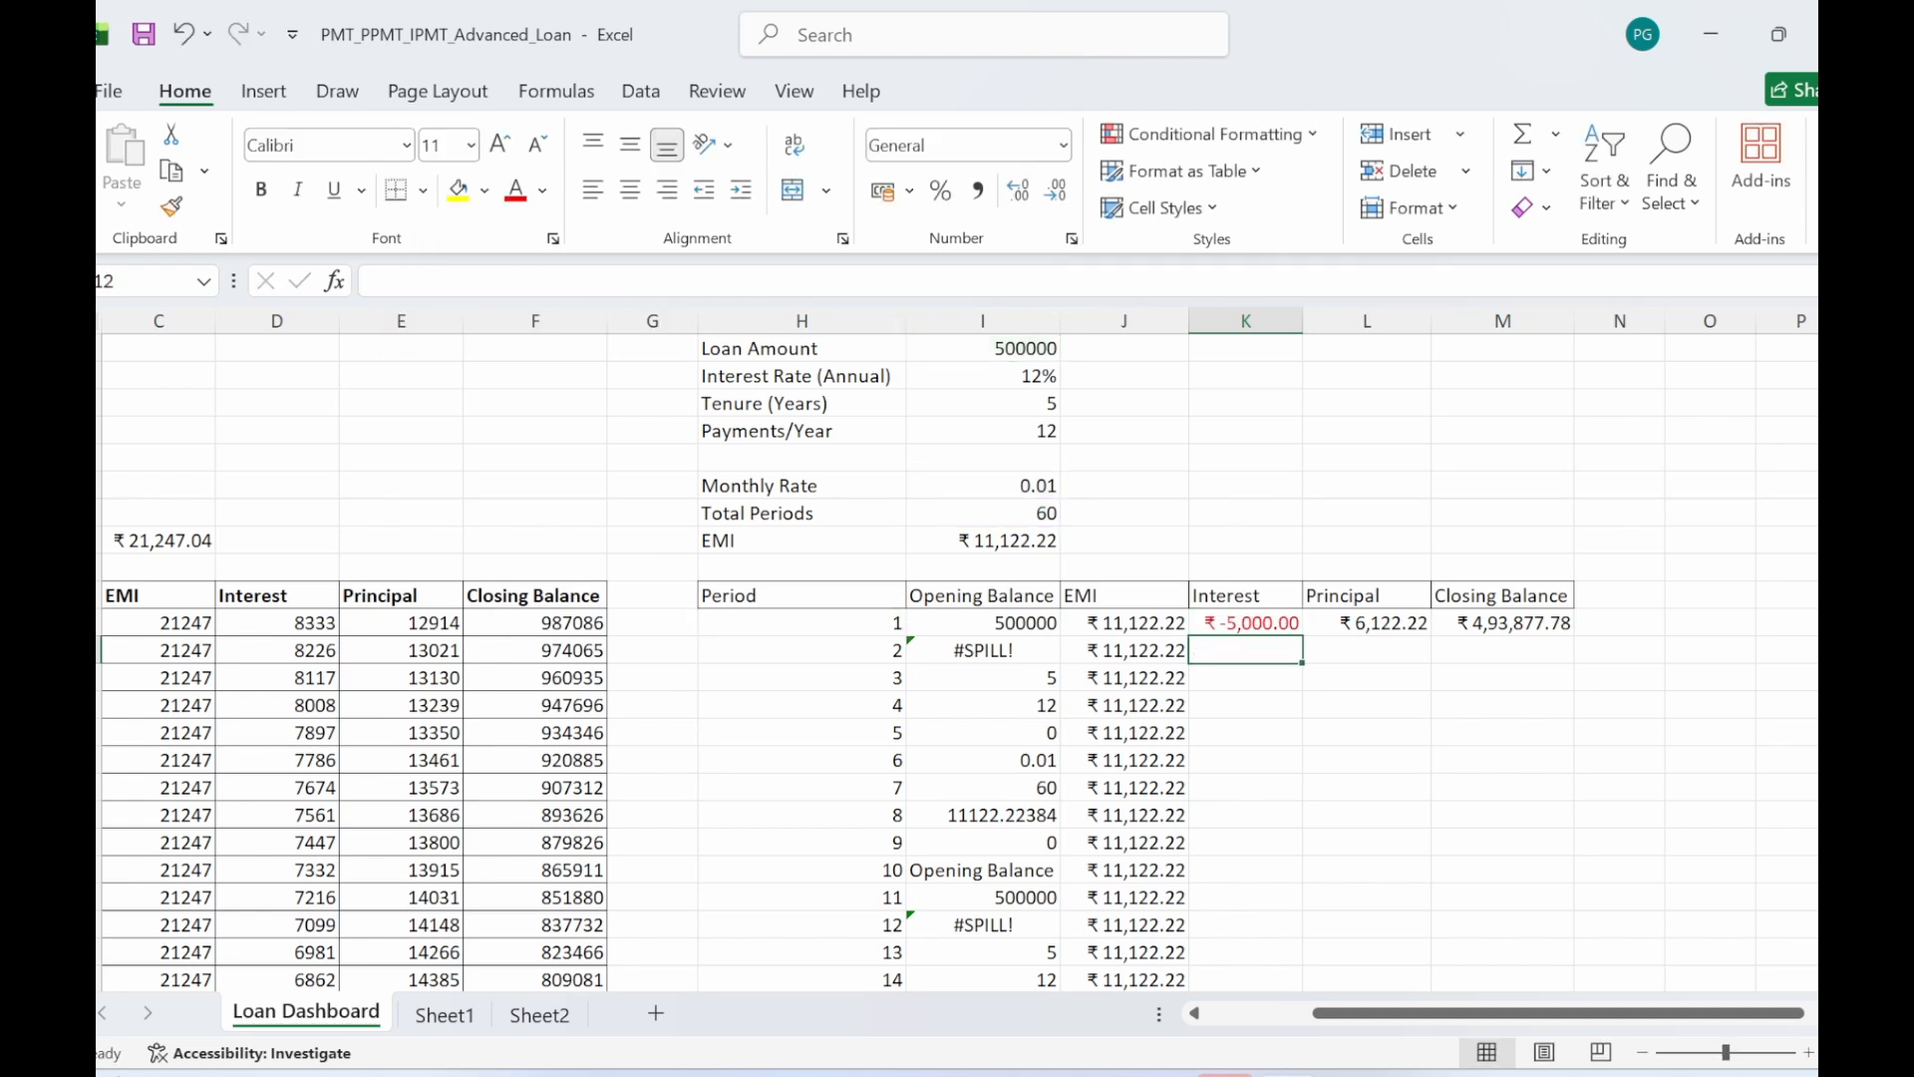
- Add a minus sign before IPMT in the K11 interest formula to reverse its sign
{"action": "left_click", "coordinate": [1336, 790]}
{"action": "left_click", "coordinate": [1208, 626]}
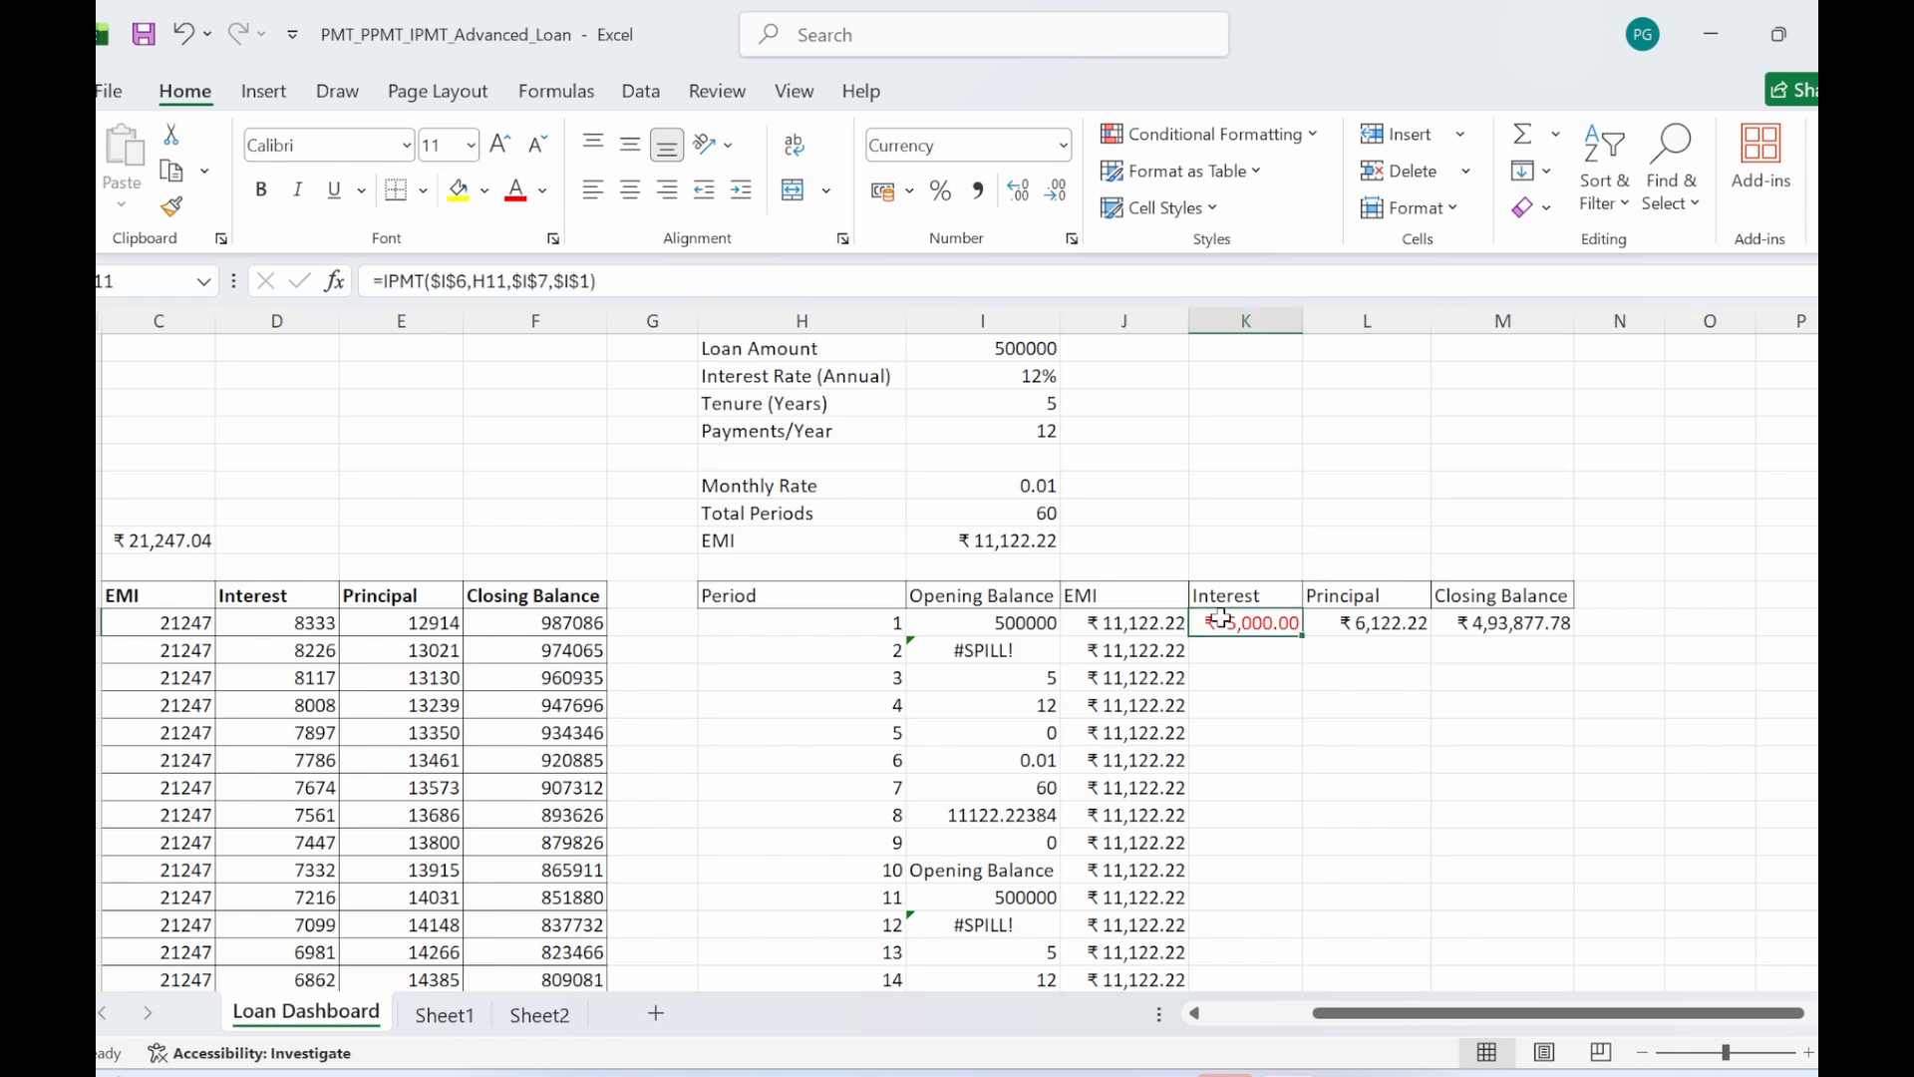
{"action": "left_click", "coordinate": [385, 282]}
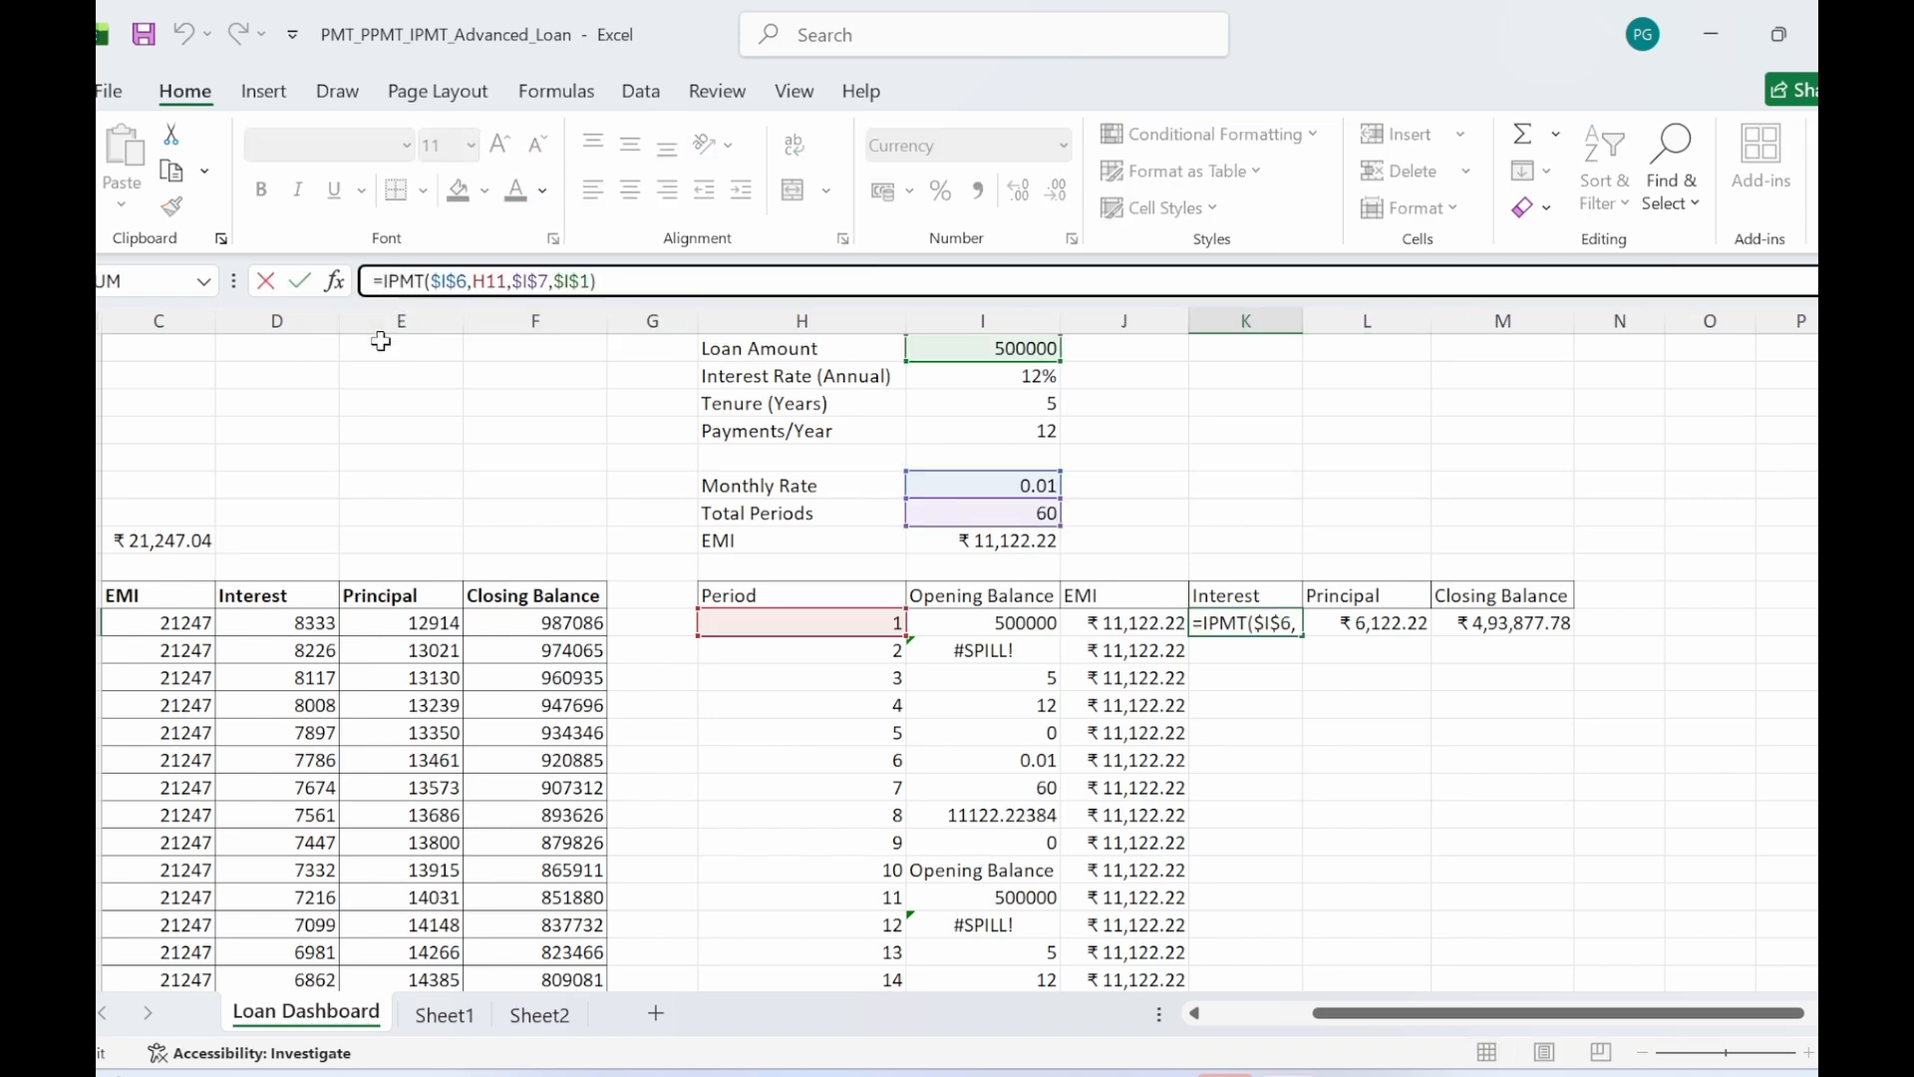
{"action": "type", "text": "-"}
{"action": "key", "text": "Return"}
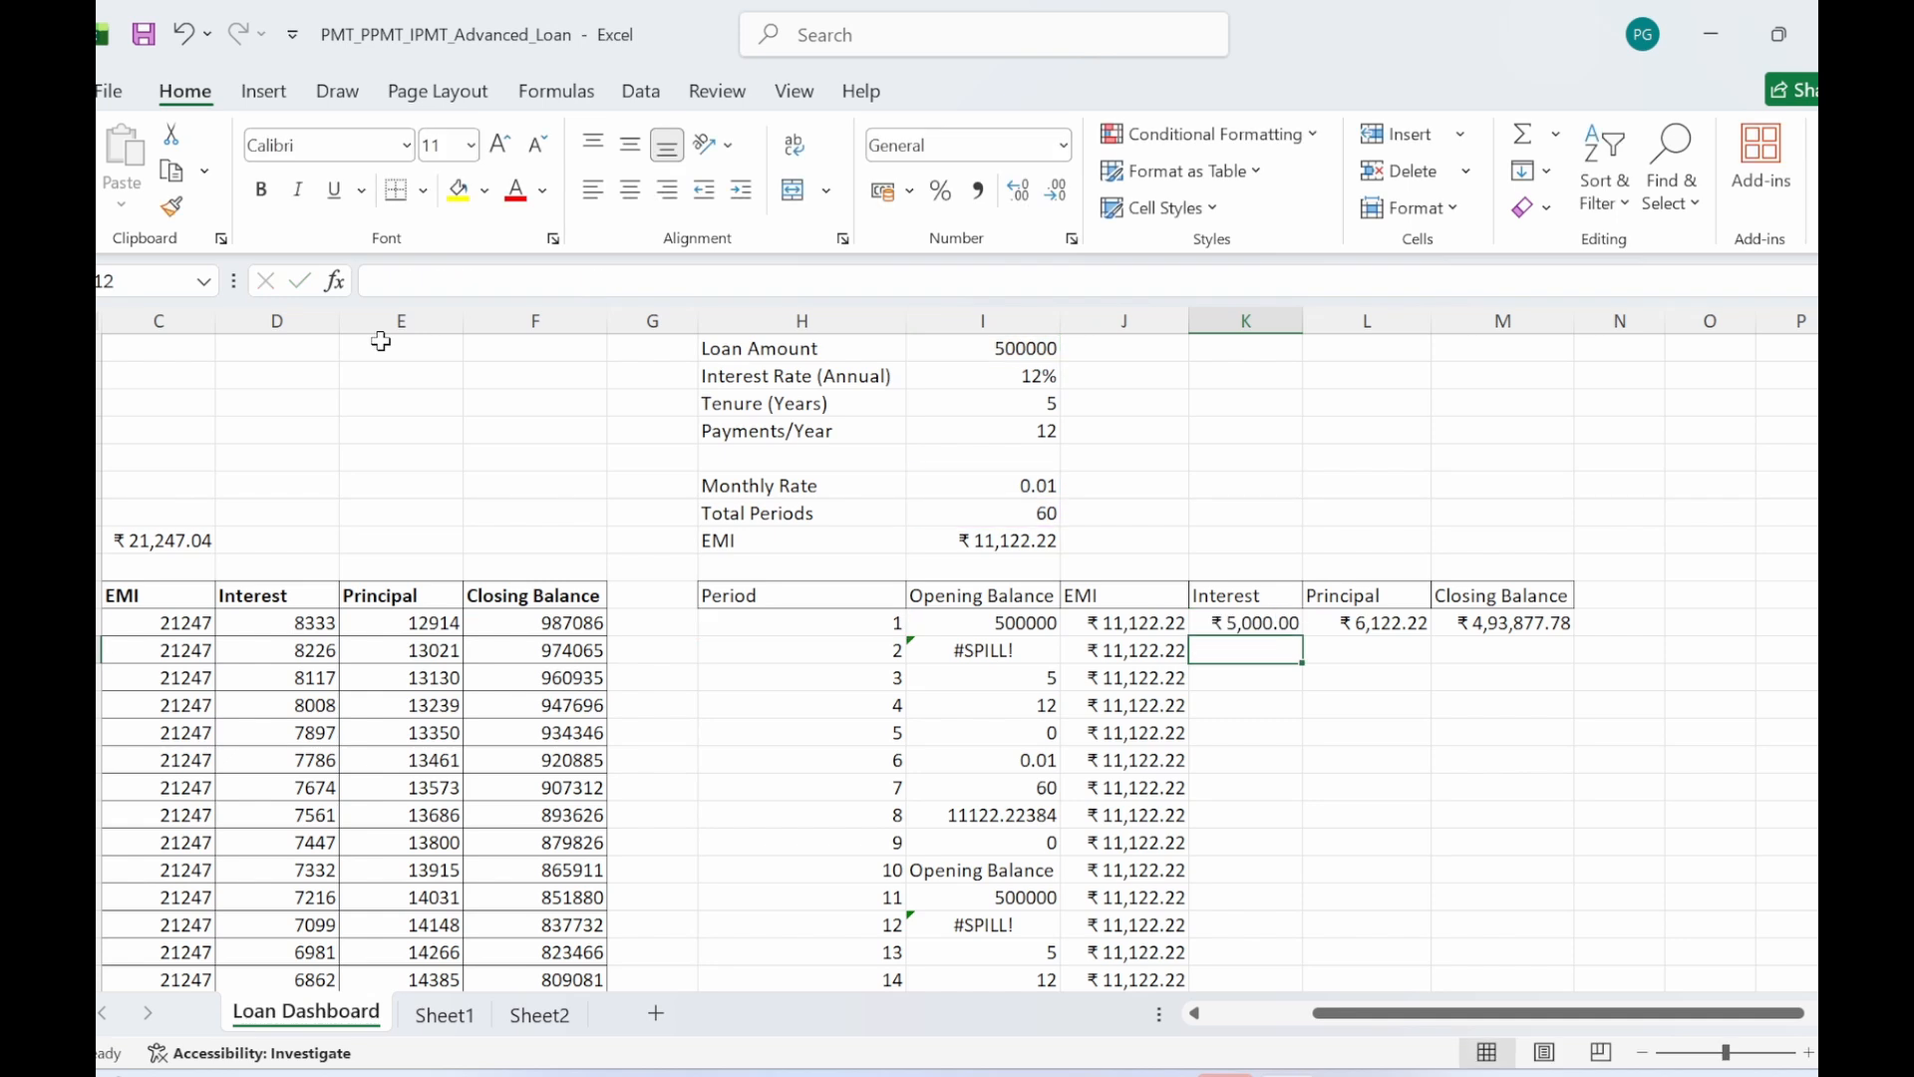
- Fill the interest formula from K11 down to period 60 and select the first principal formula in L11
{"action": "left_click", "coordinate": [1312, 814]}
{"action": "left_click", "coordinate": [1246, 623]}
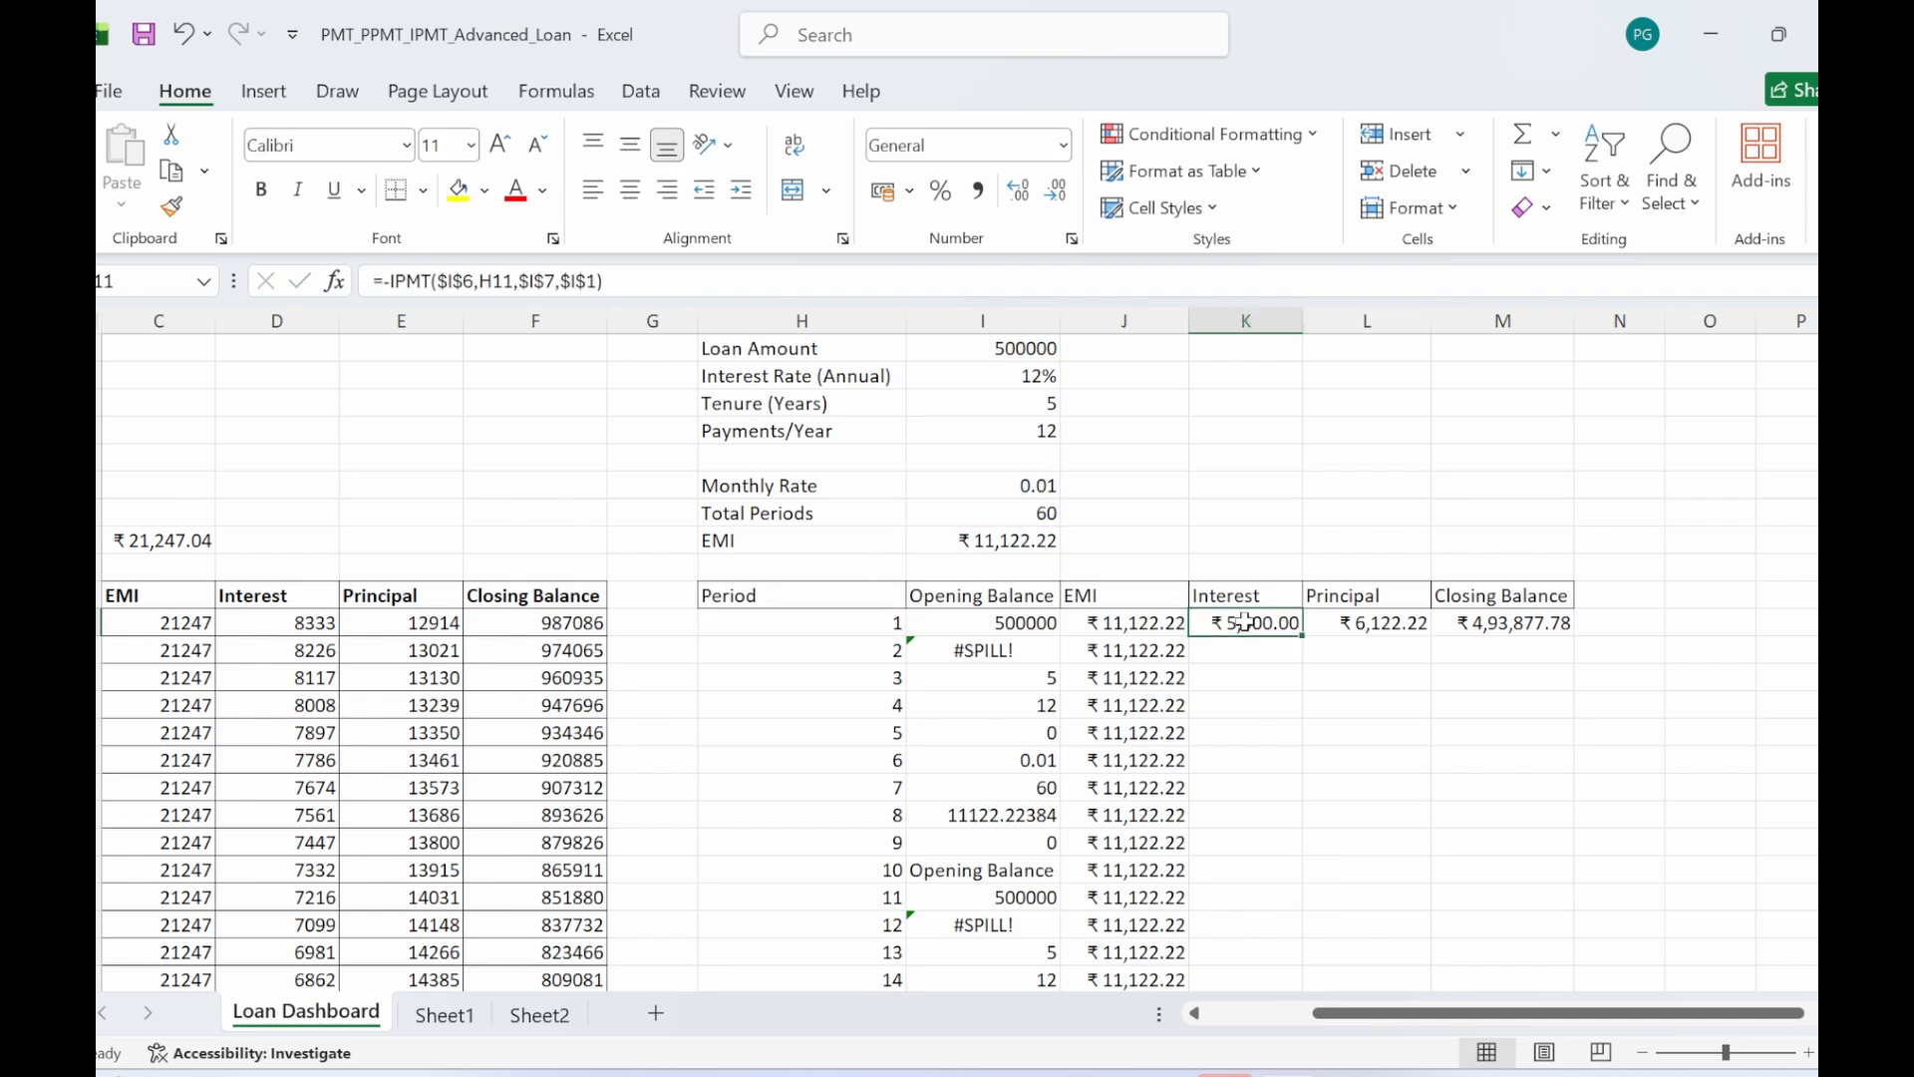
{"action": "double_click", "coordinate": [1303, 637]}
{"action": "scroll", "coordinate": [956, 663], "scroll_direction": "down", "scroll_amount": 16}
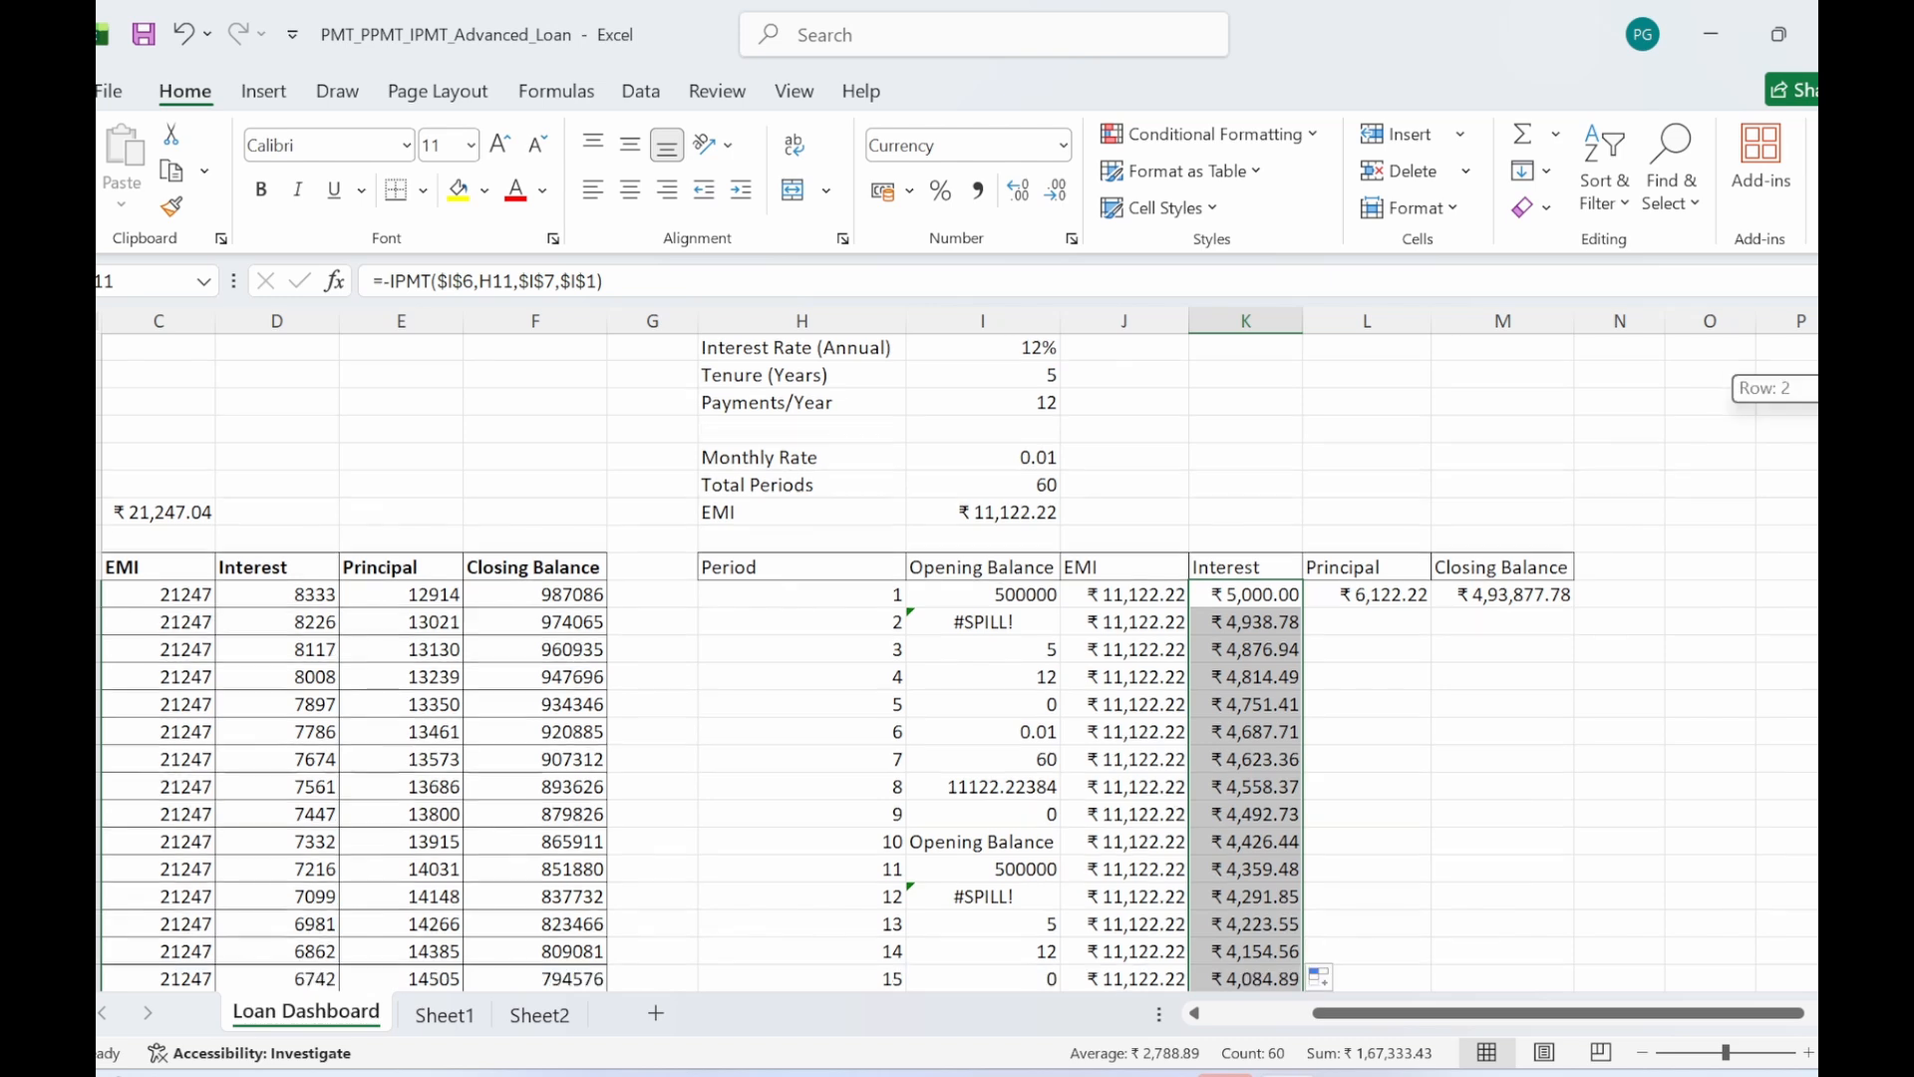
{"action": "scroll", "coordinate": [957, 663], "scroll_direction": "up", "scroll_amount": 16}
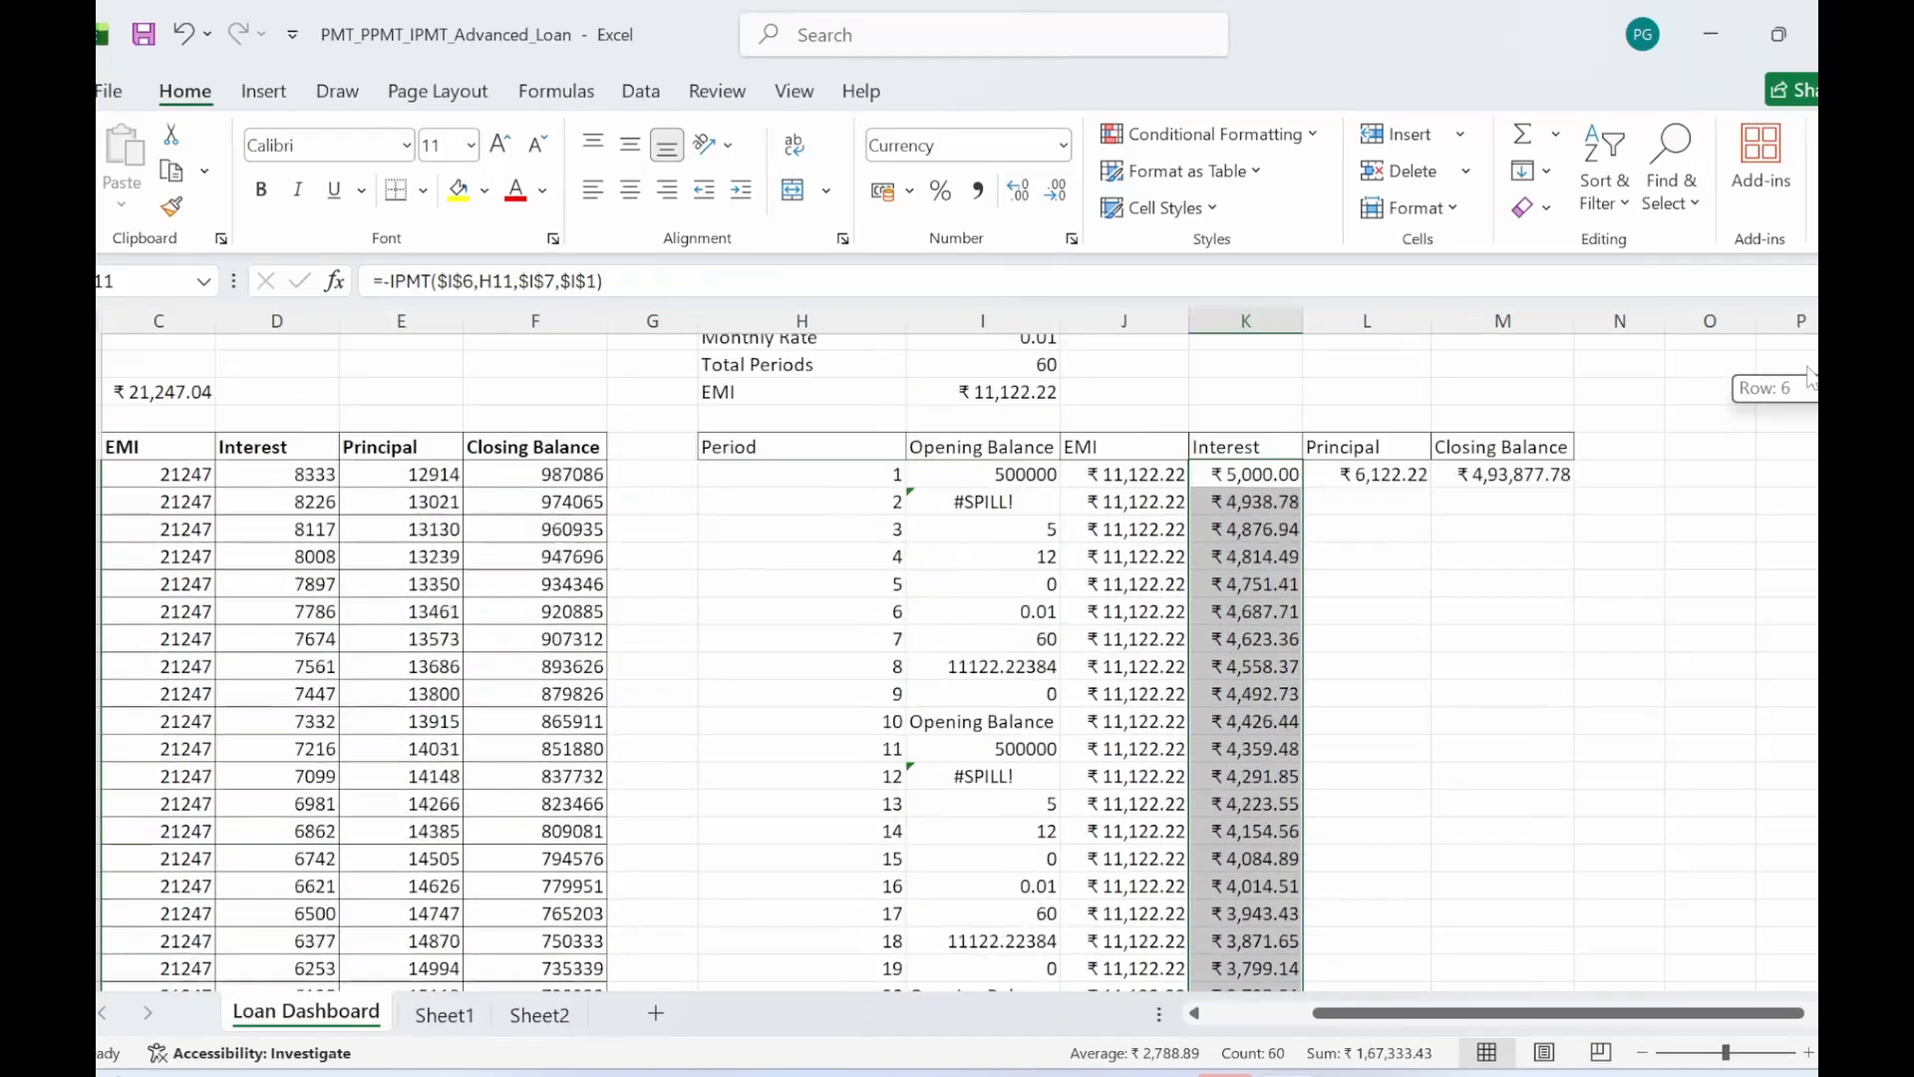
{"action": "left_click", "coordinate": [1472, 737]}
{"action": "left_click", "coordinate": [1375, 625]}
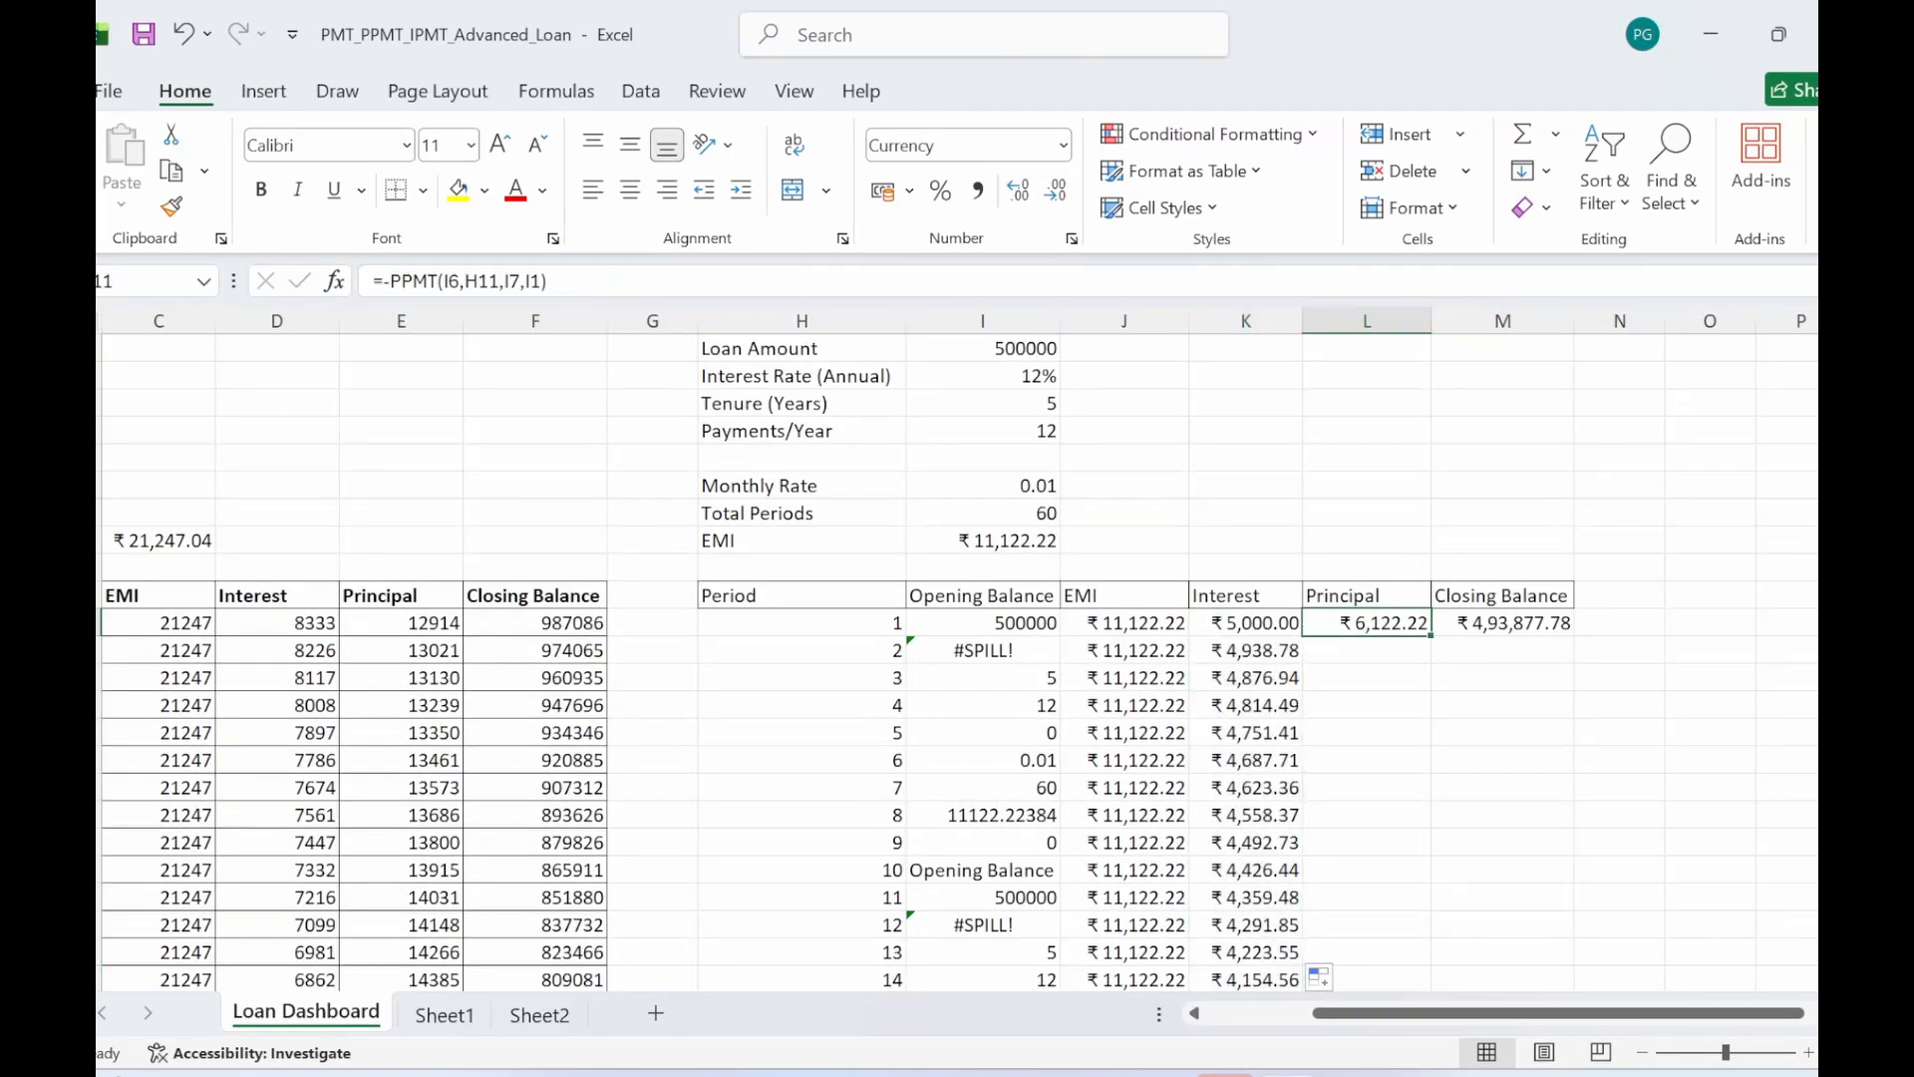
- Lock the rate, total periods and loan amount references in L11 so the formula is =-PPMT($I$6,H11,$I$7,$I$1)
{"action": "left_click", "coordinate": [445, 283]}
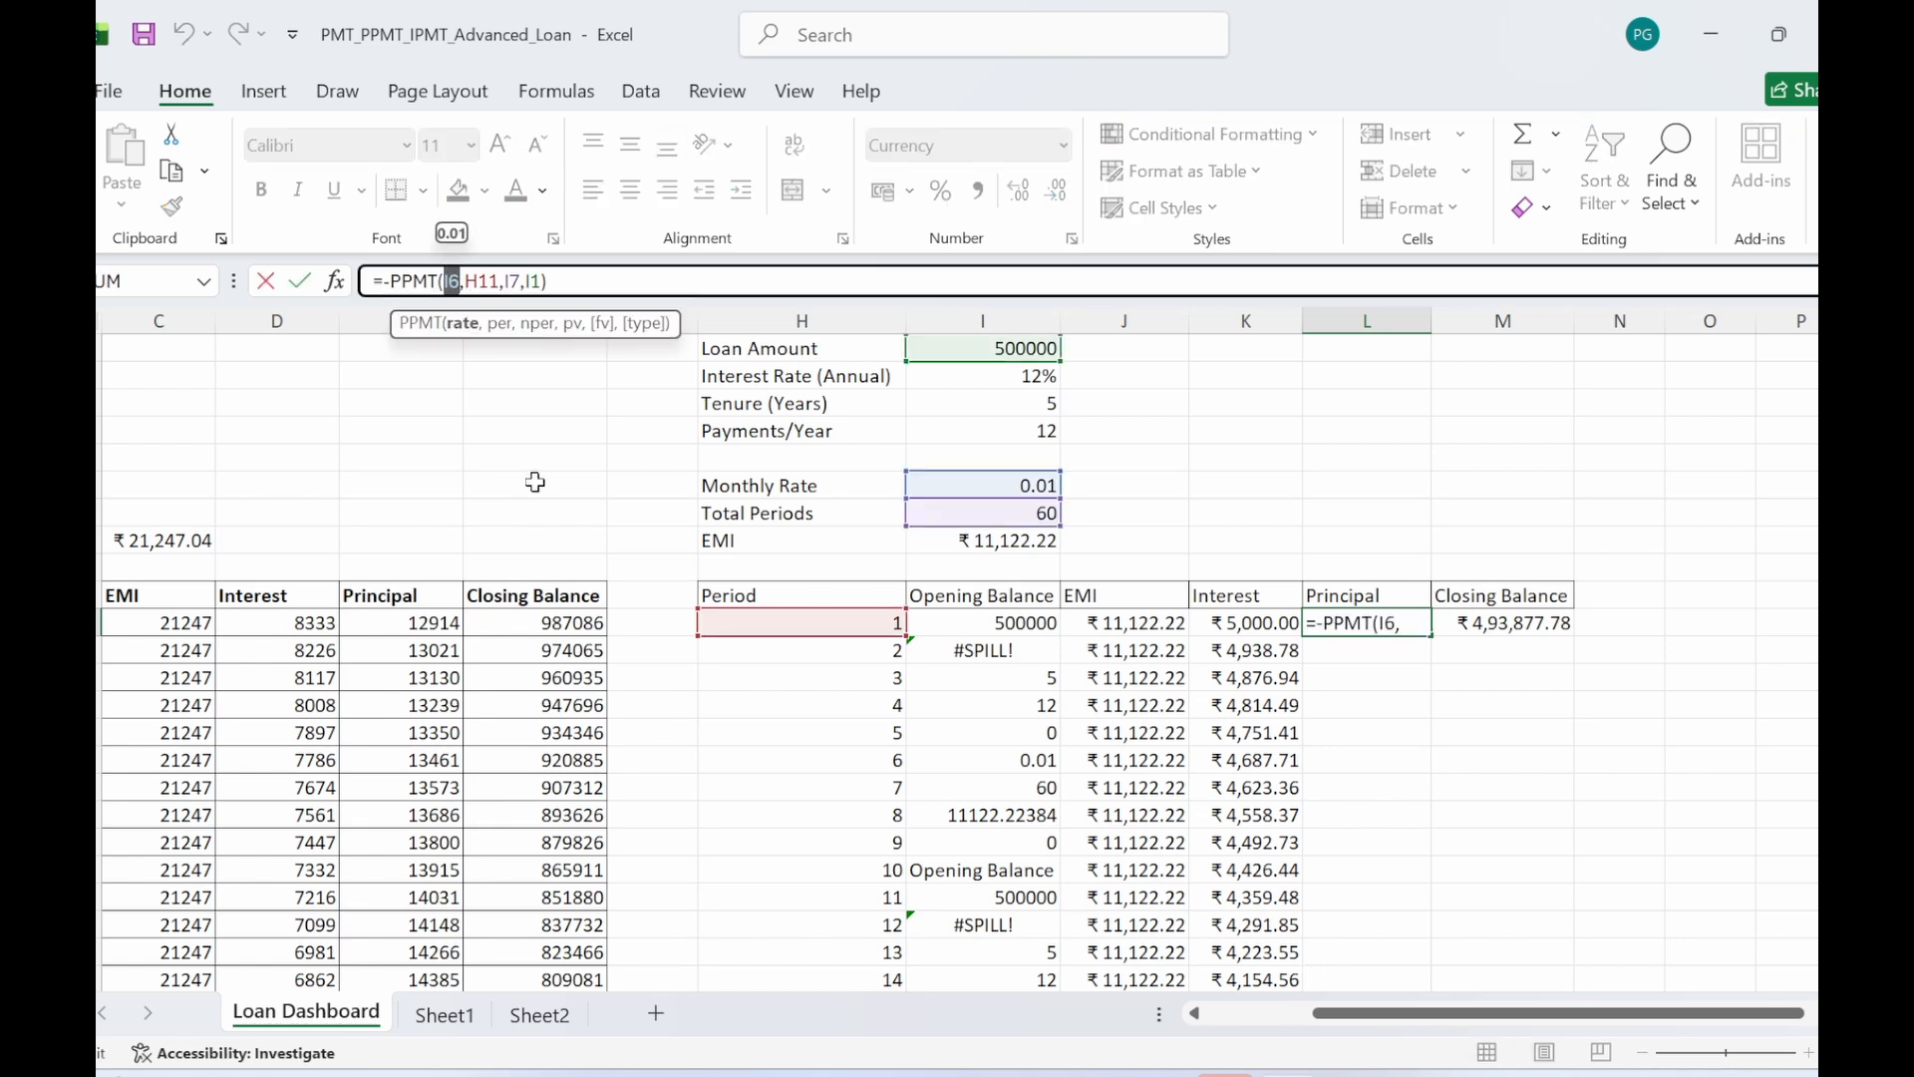
{"action": "key", "text": "F4"}
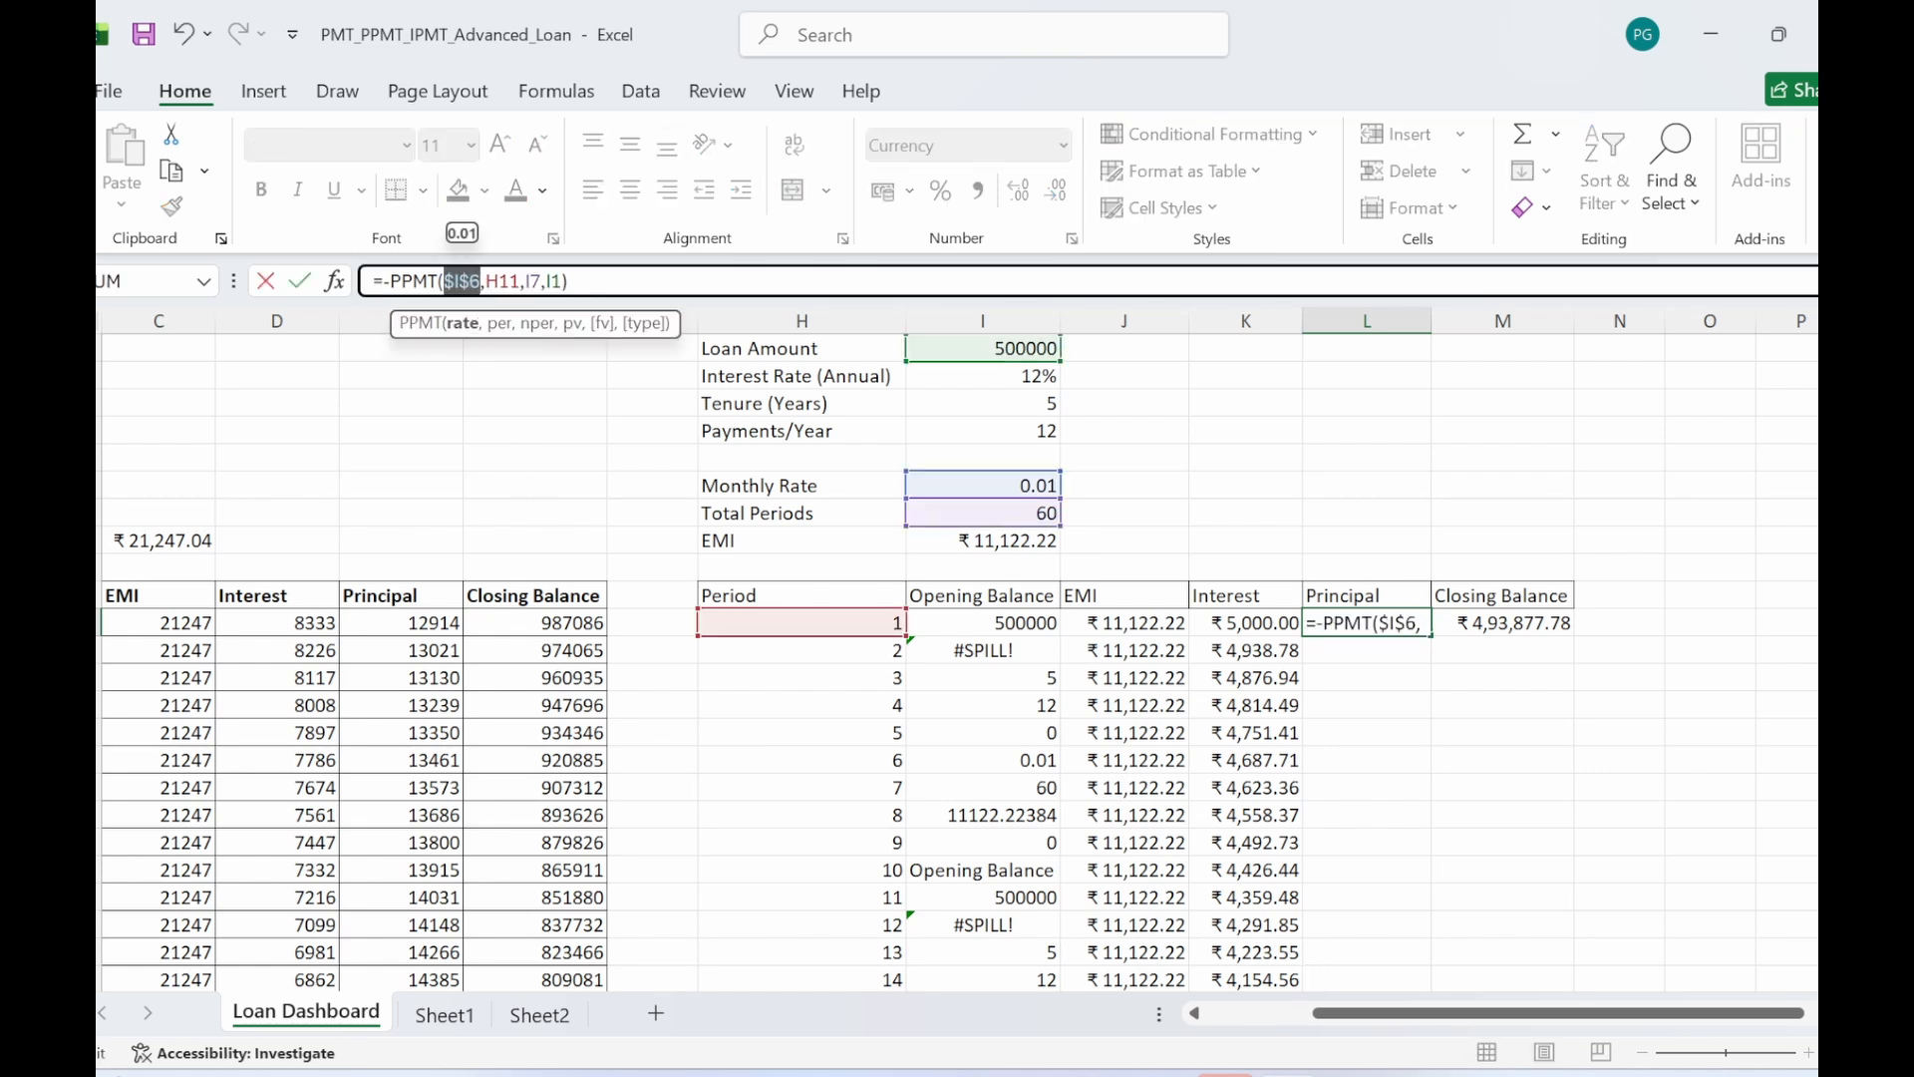
{"action": "left_click_drag", "start_coordinate": [525, 281], "coordinate": [563, 282]}
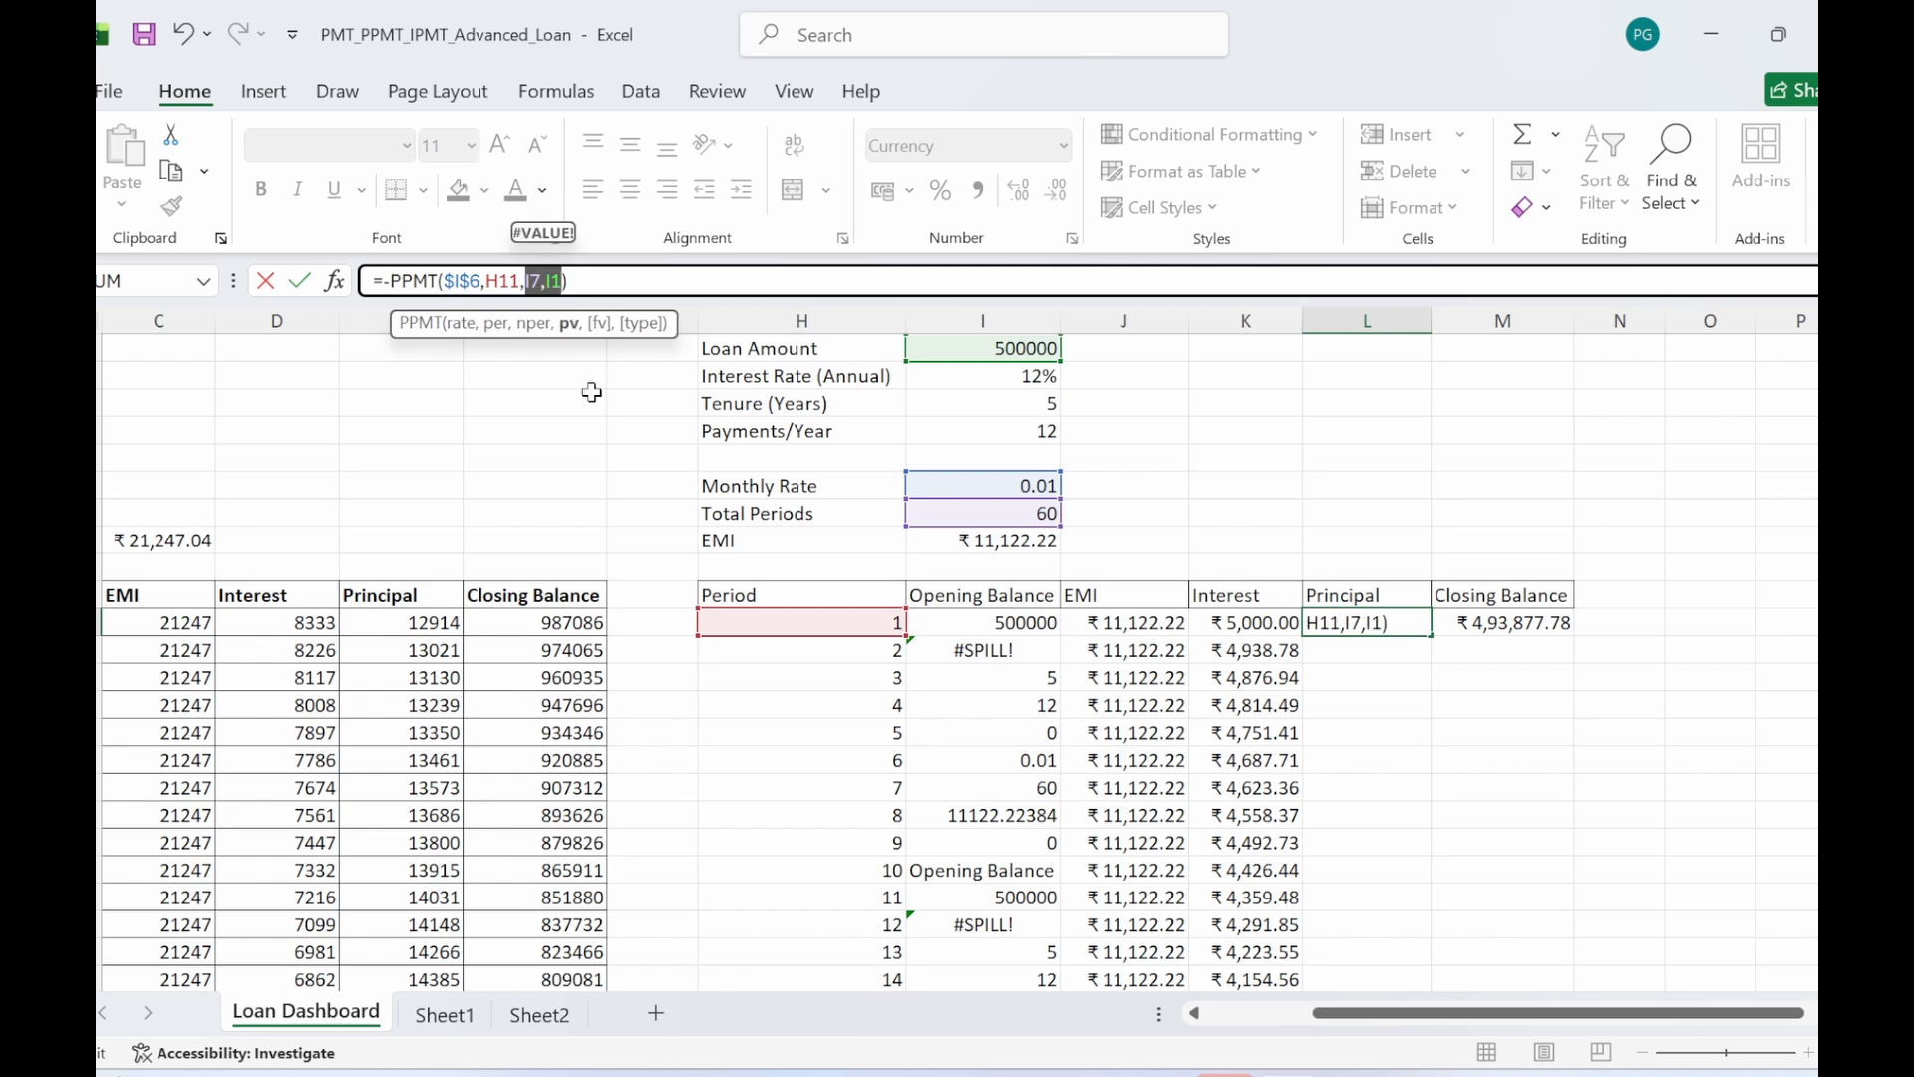
{"action": "key", "text": "F4"}
{"action": "key", "text": "Return"}
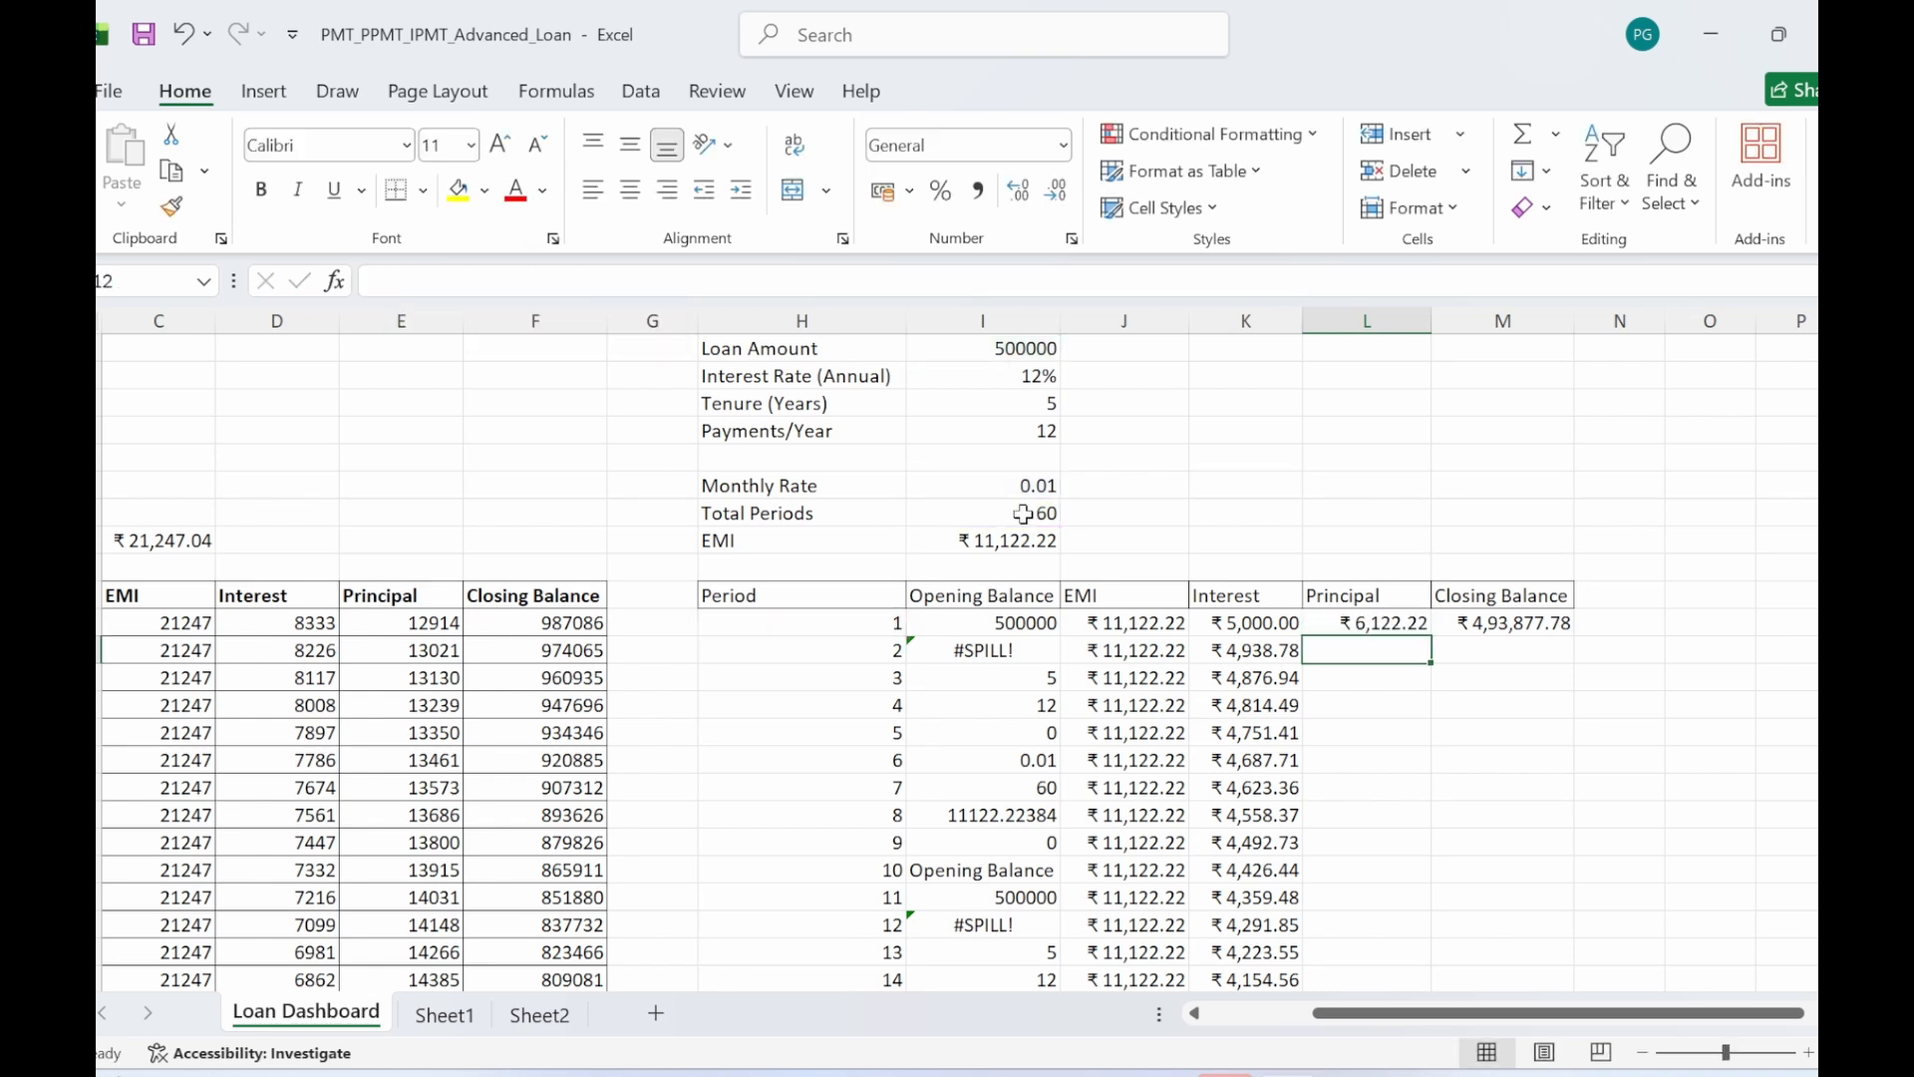
- Fill the principal formula from L11 down the Principal column to period 60
{"action": "left_click_drag", "start_coordinate": [1434, 700], "coordinate": [1424, 696]}
{"action": "left_click", "coordinate": [1407, 619]}
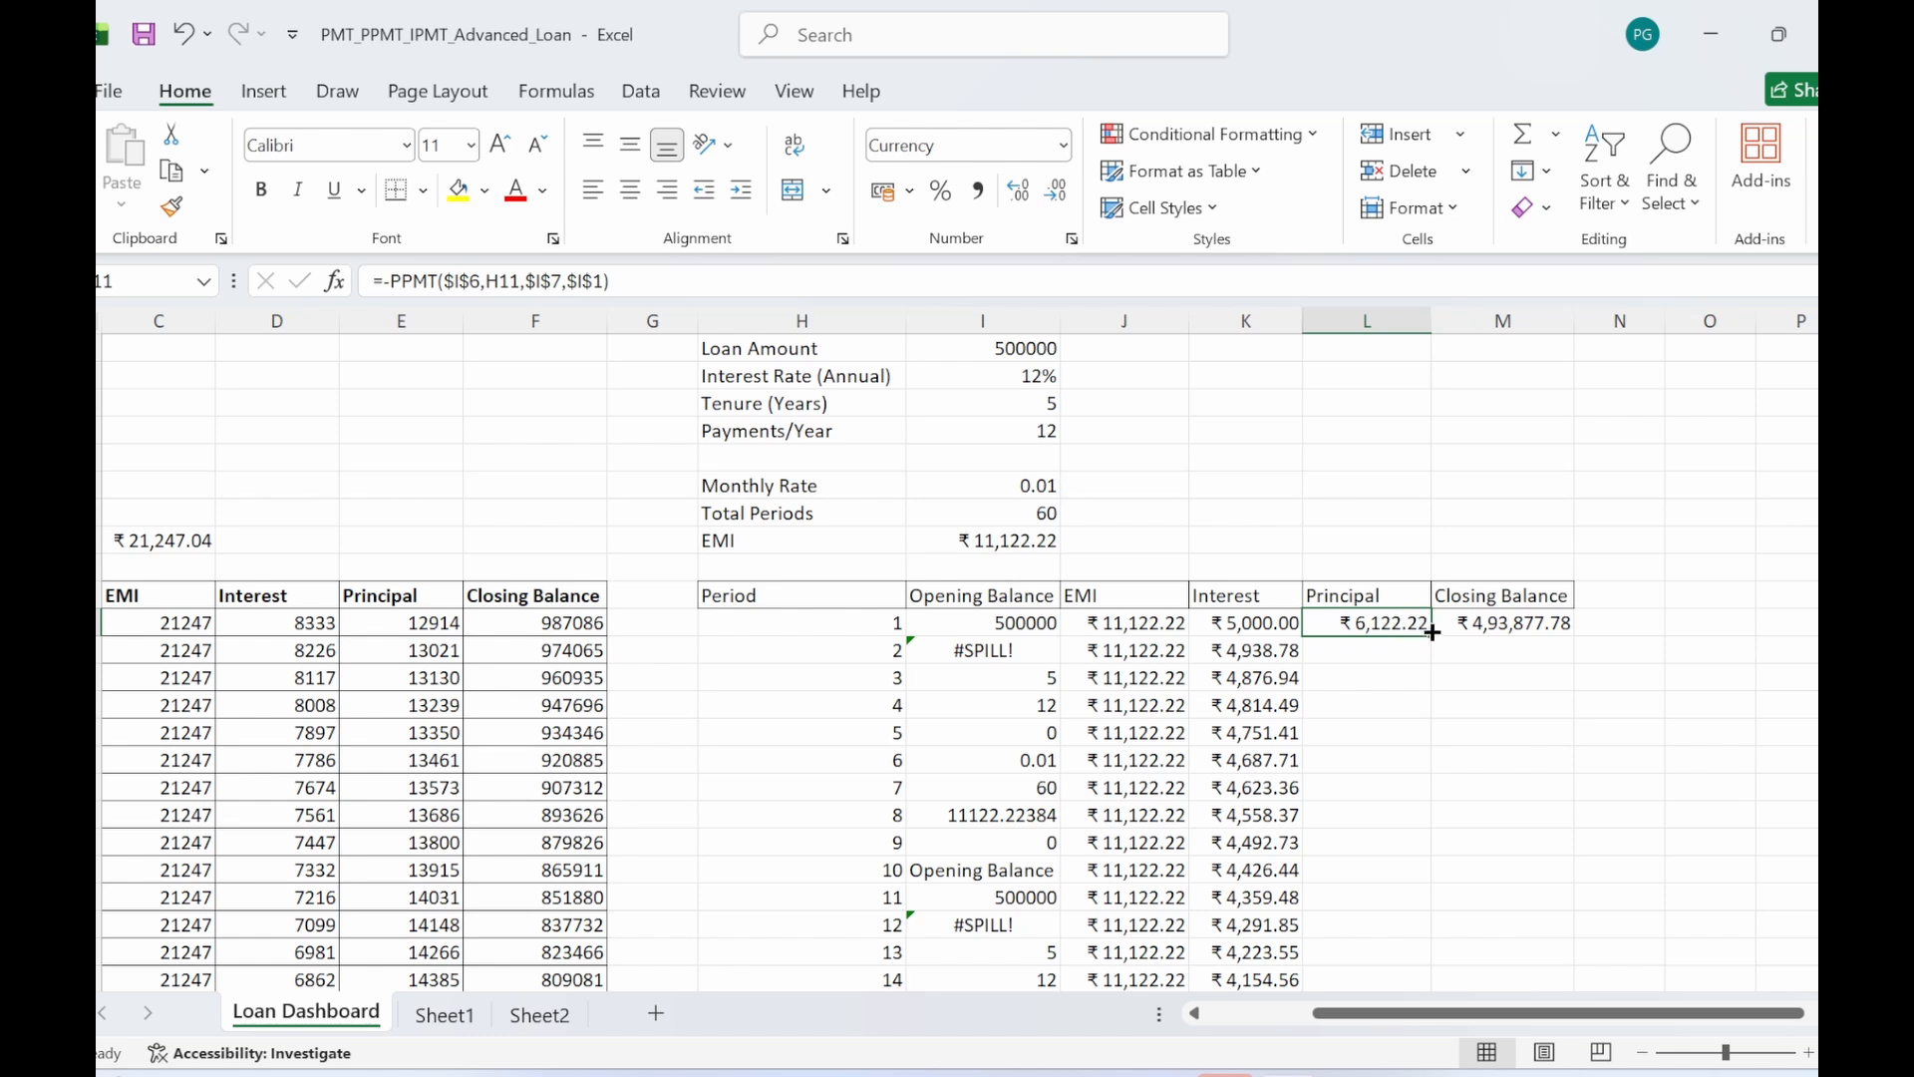
{"action": "double_click", "coordinate": [1430, 633]}
- Try to fill the closing balance formula from M11 down the column
{"action": "left_click", "coordinate": [1505, 624]}
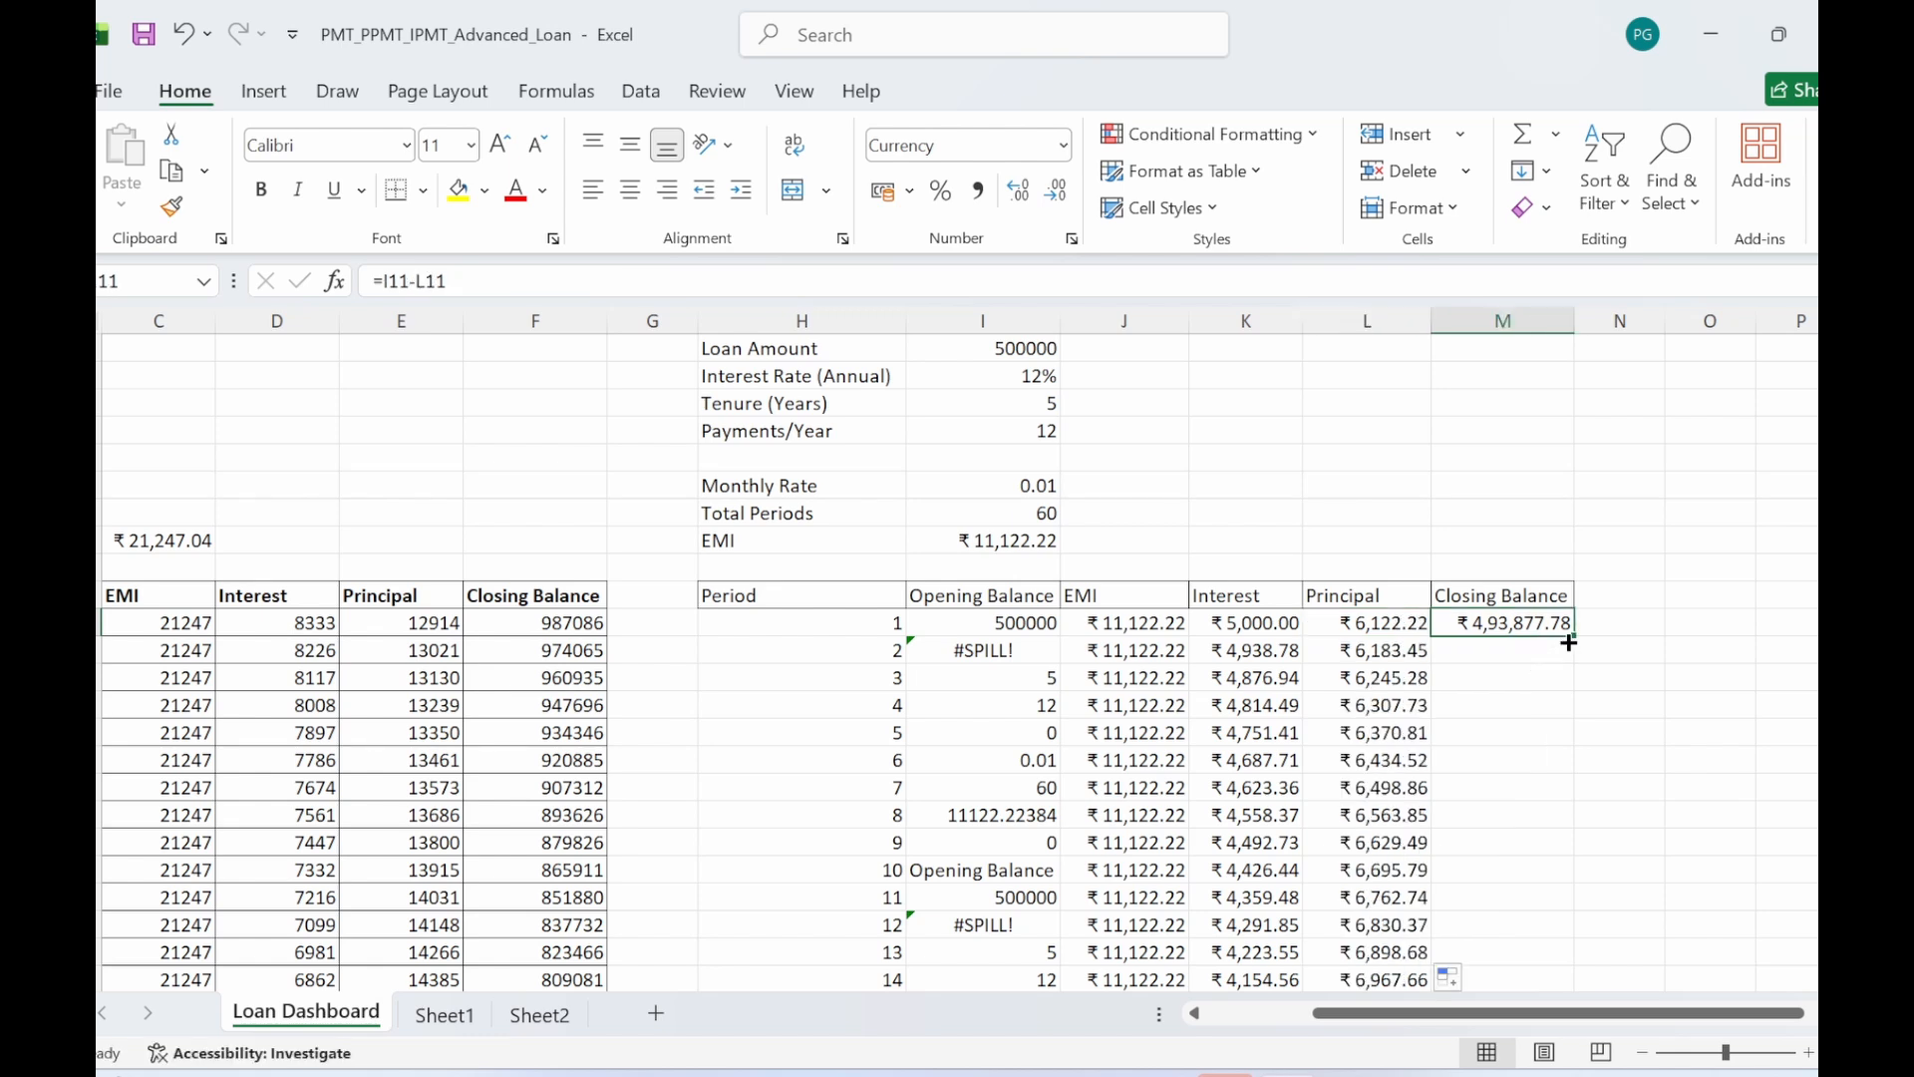
{"action": "double_click", "coordinate": [1573, 638]}
{"action": "key", "text": "ctrl+z"}
{"action": "left_click", "coordinate": [1576, 711]}
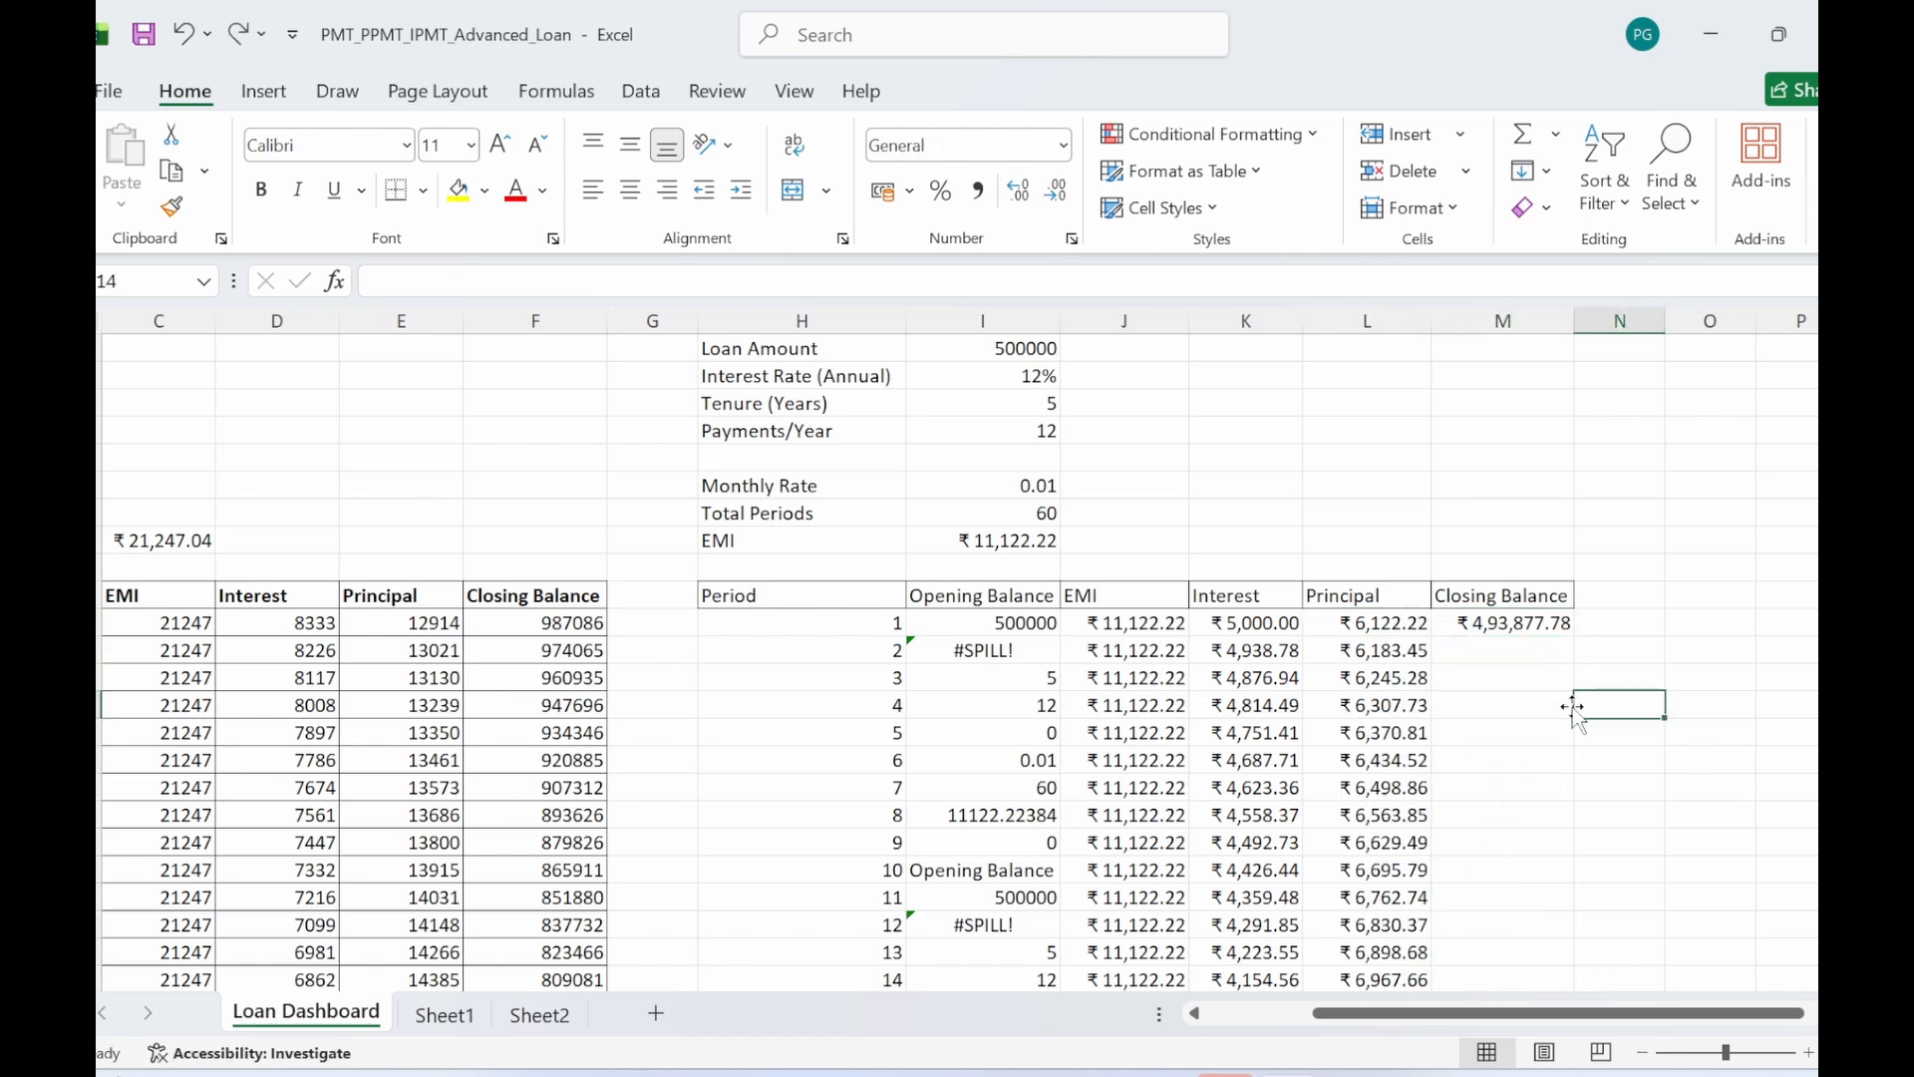
- Link period 2's opening balance in I12 to the first closing balance with =M11
{"action": "left_click", "coordinate": [1504, 658]}
{"action": "left_click", "coordinate": [986, 653]}
{"action": "type", "text": "="}
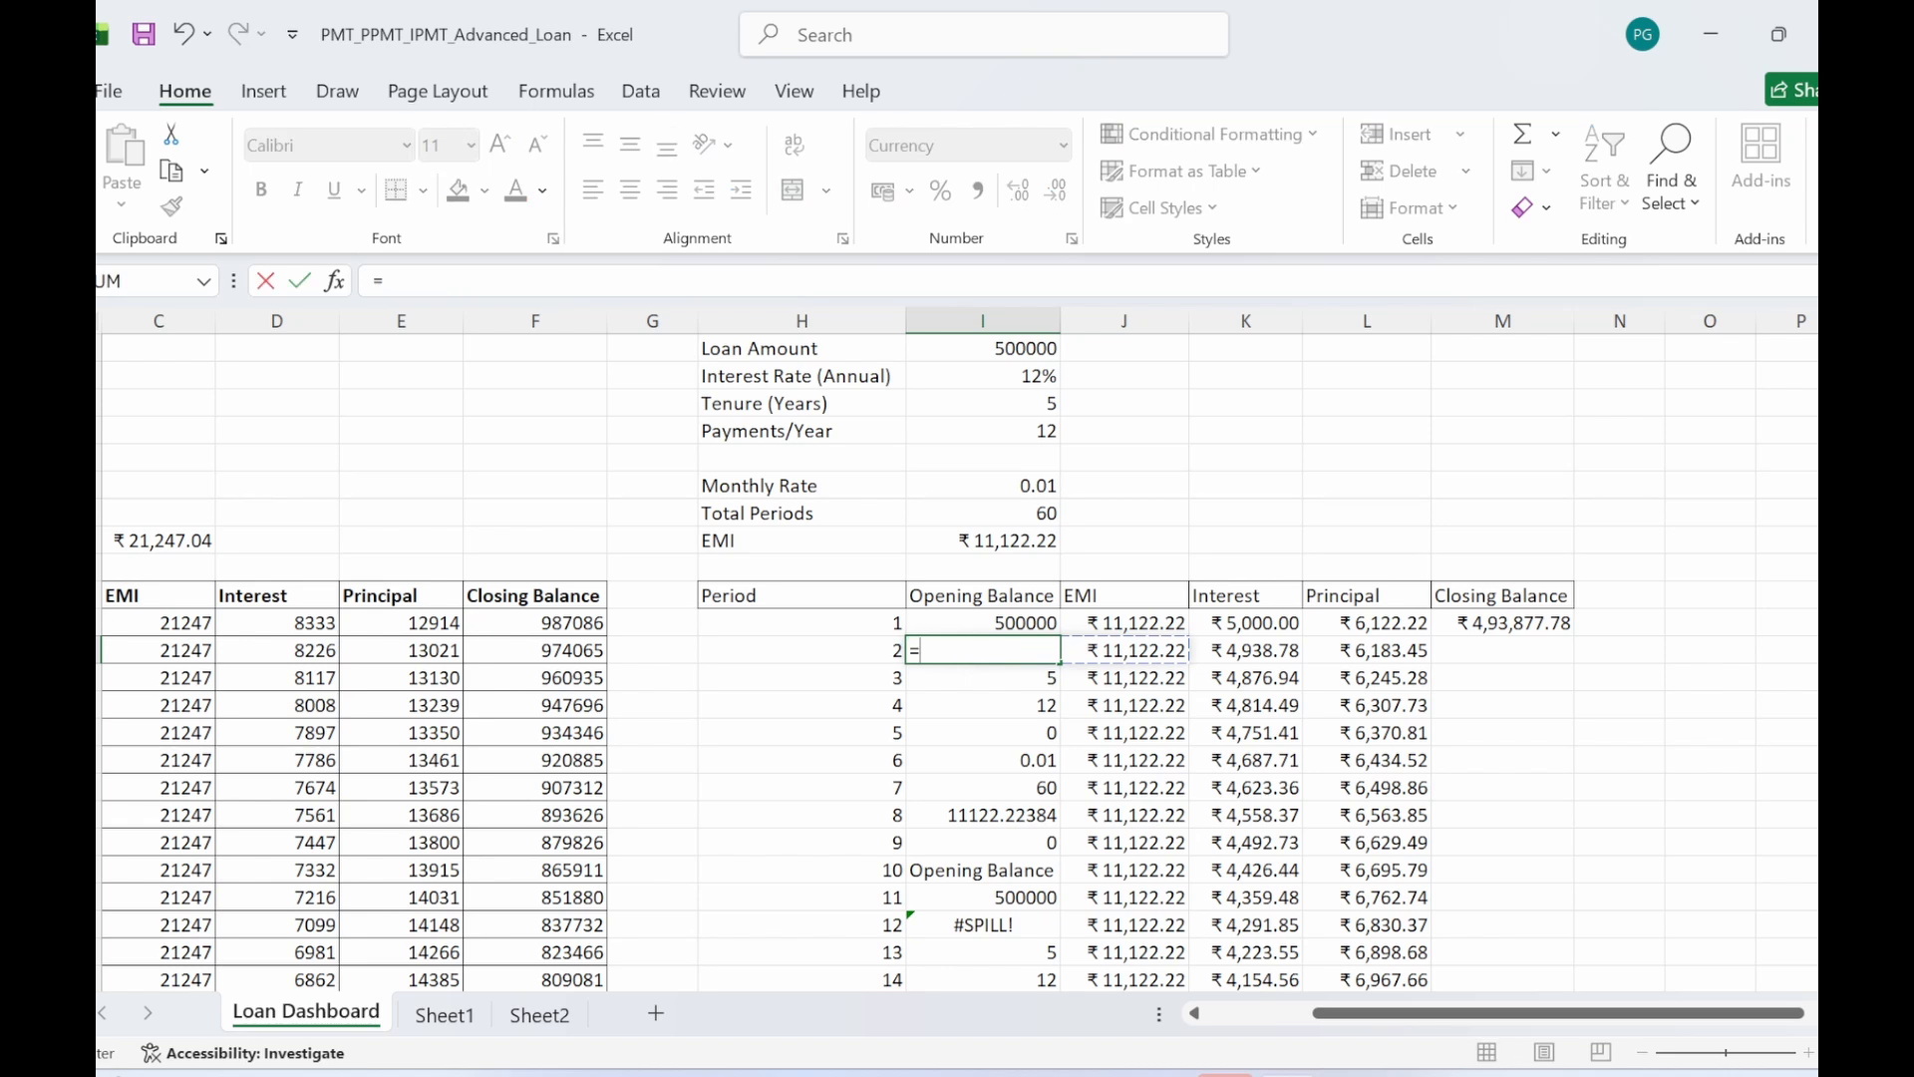
{"action": "left_click", "coordinate": [1531, 621]}
{"action": "key", "text": "Return"}
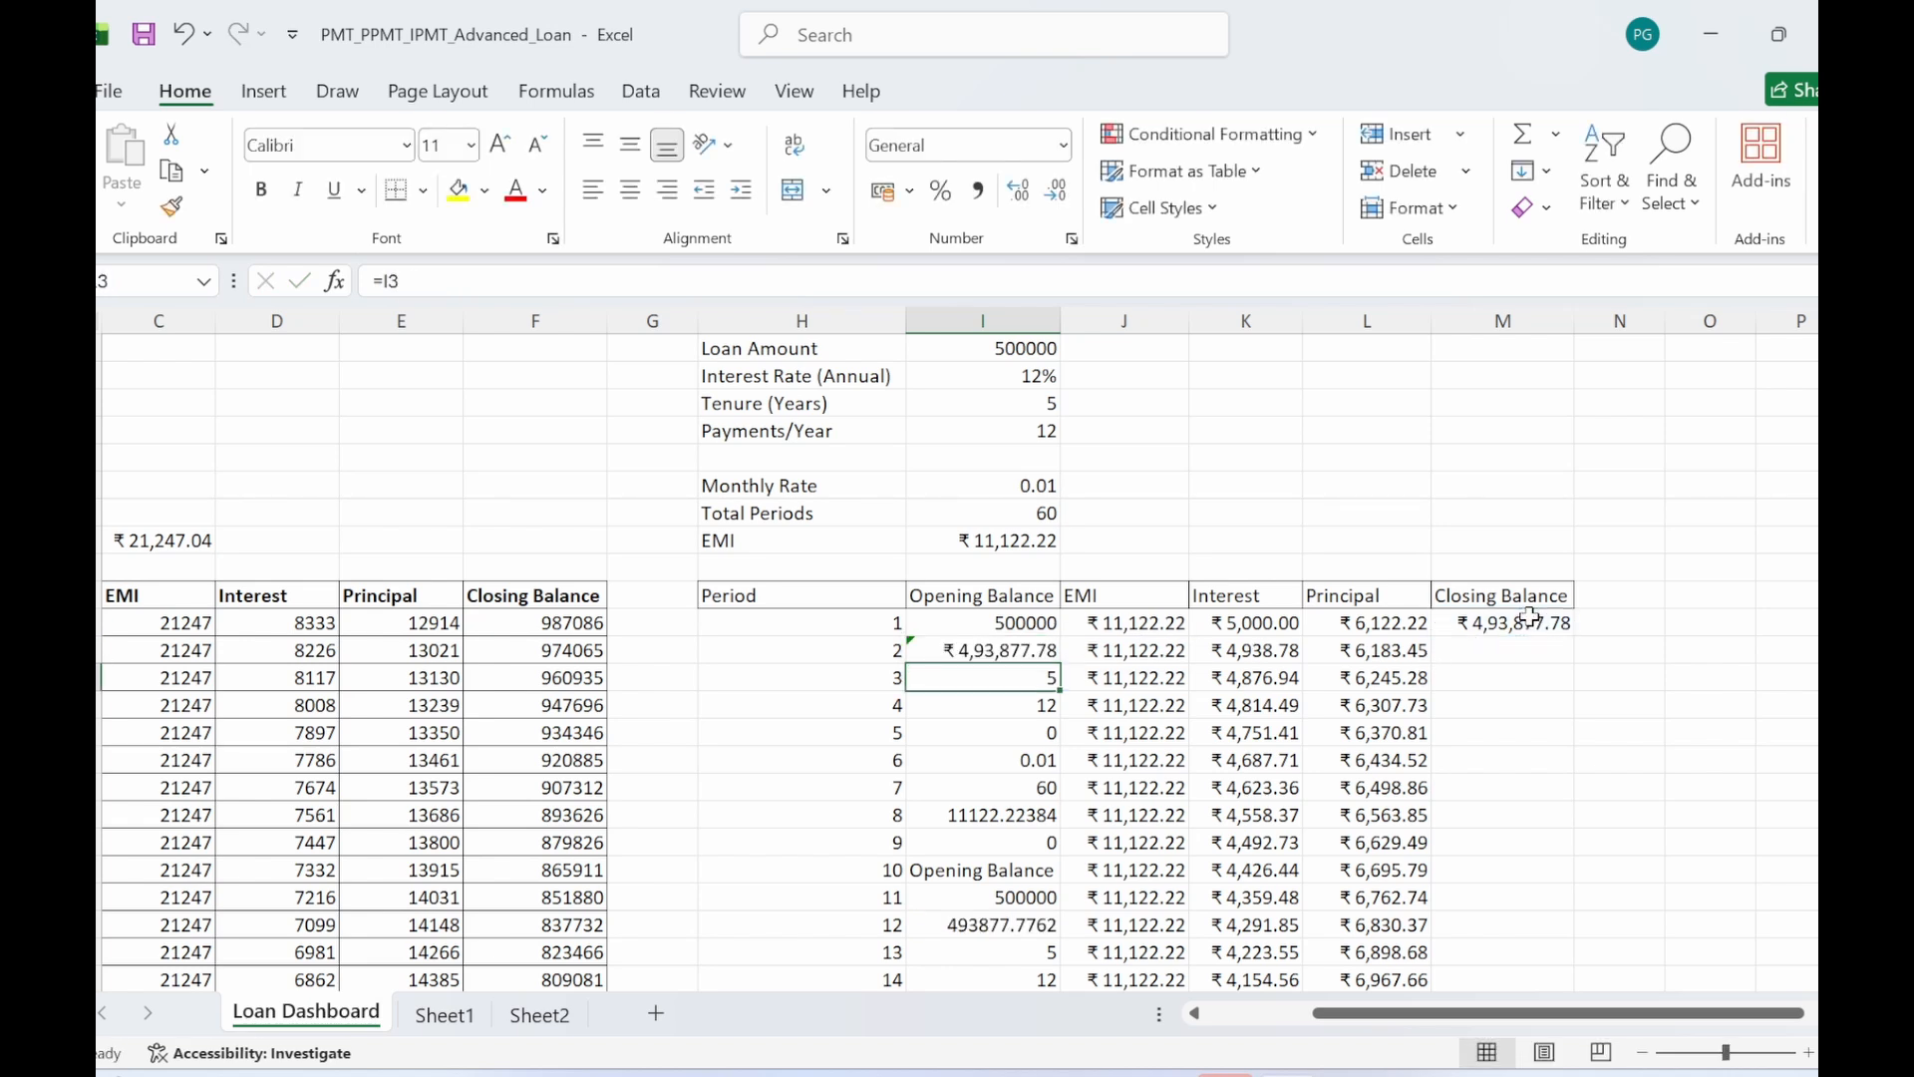
- Calculate period 2's closing balance in M12 as opening balance minus principal with =I12-L12
{"action": "left_click", "coordinate": [1492, 792]}
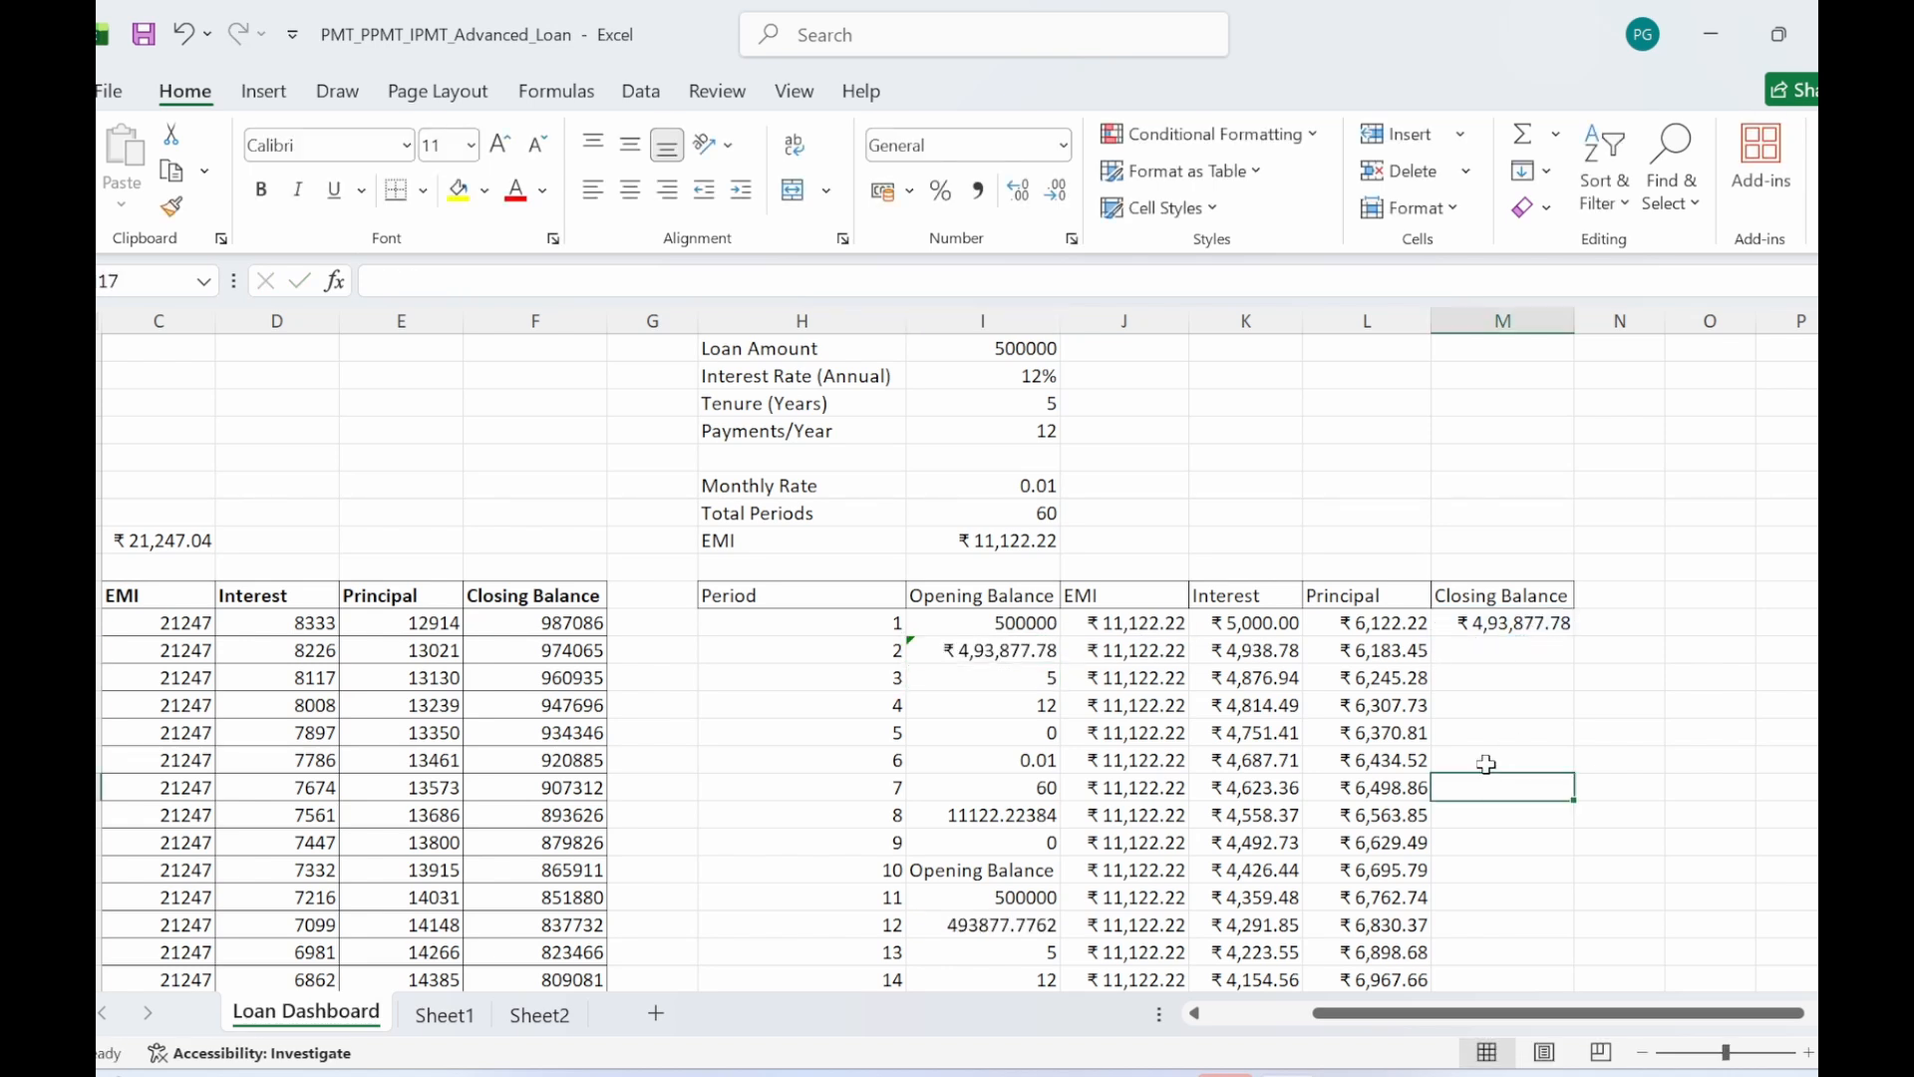
{"action": "left_click", "coordinate": [1448, 646]}
{"action": "type", "text": "="}
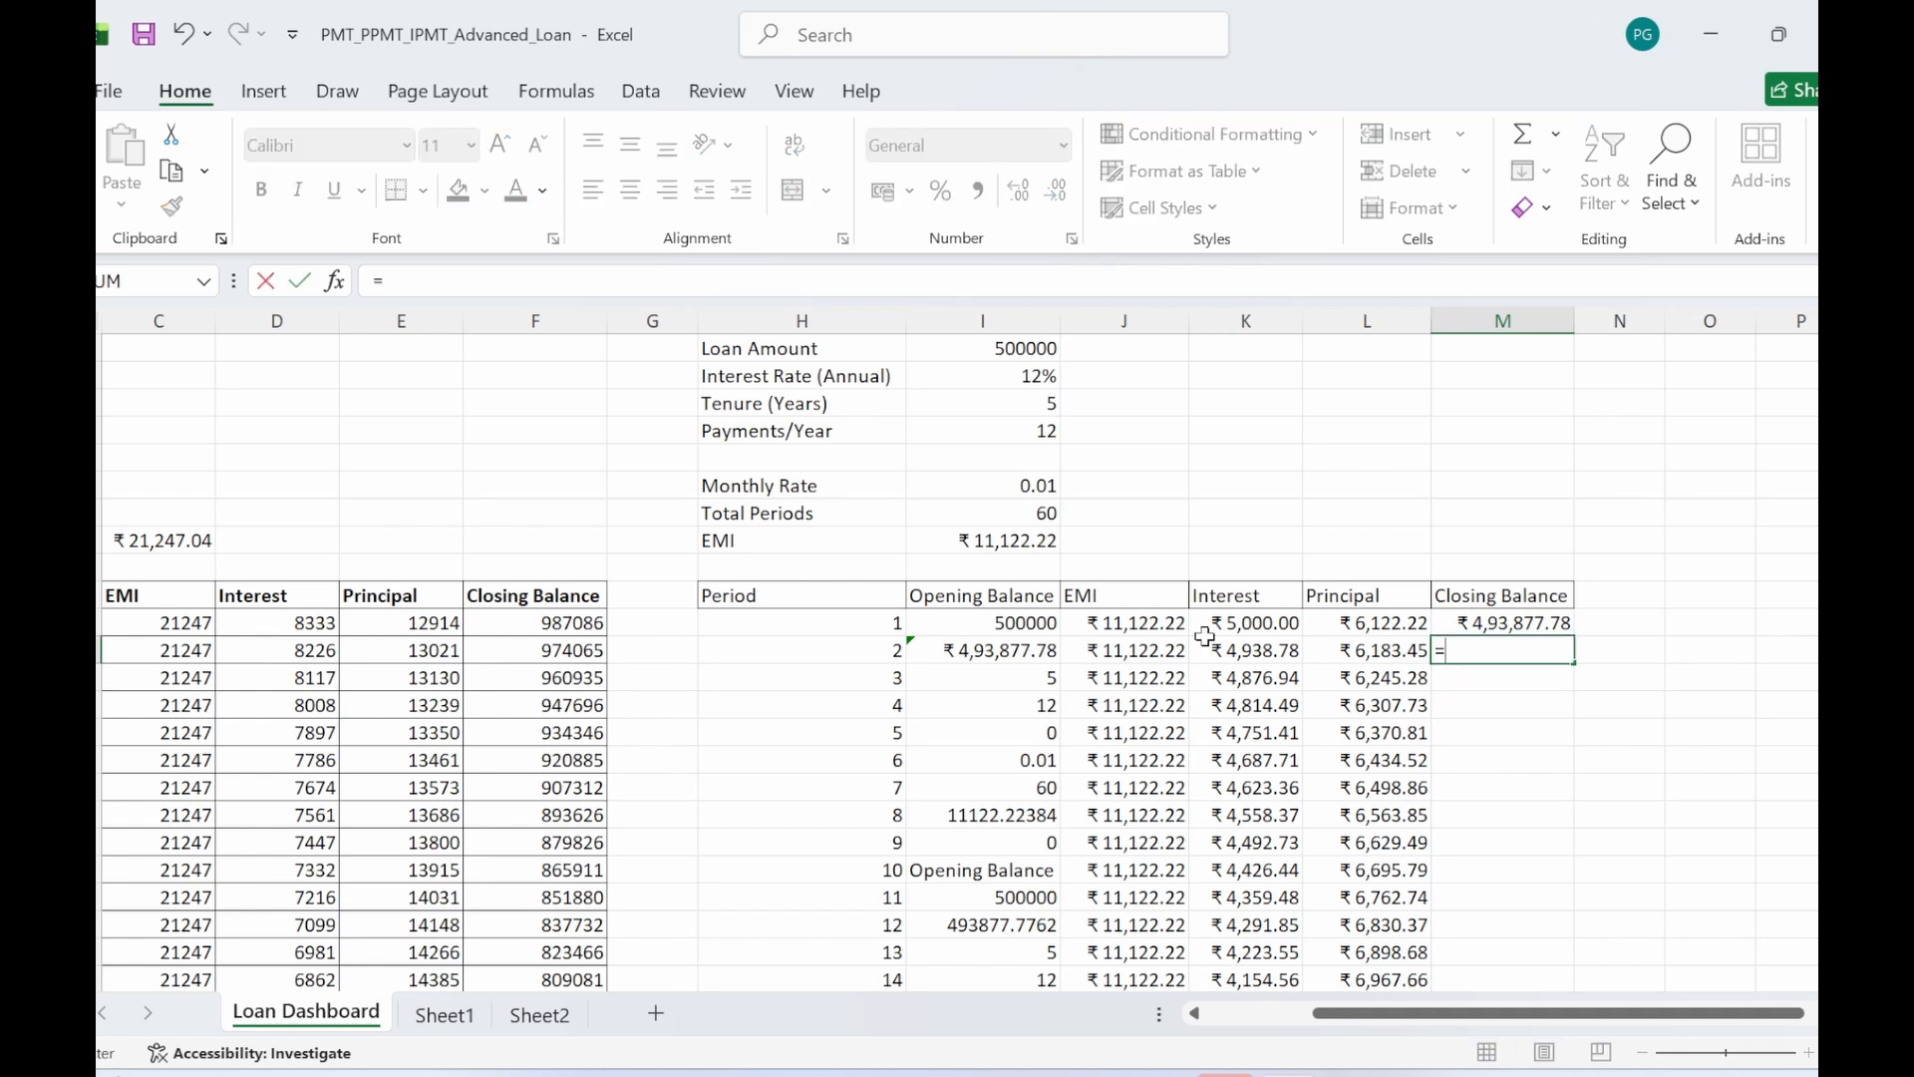
{"action": "left_click", "coordinate": [990, 646]}
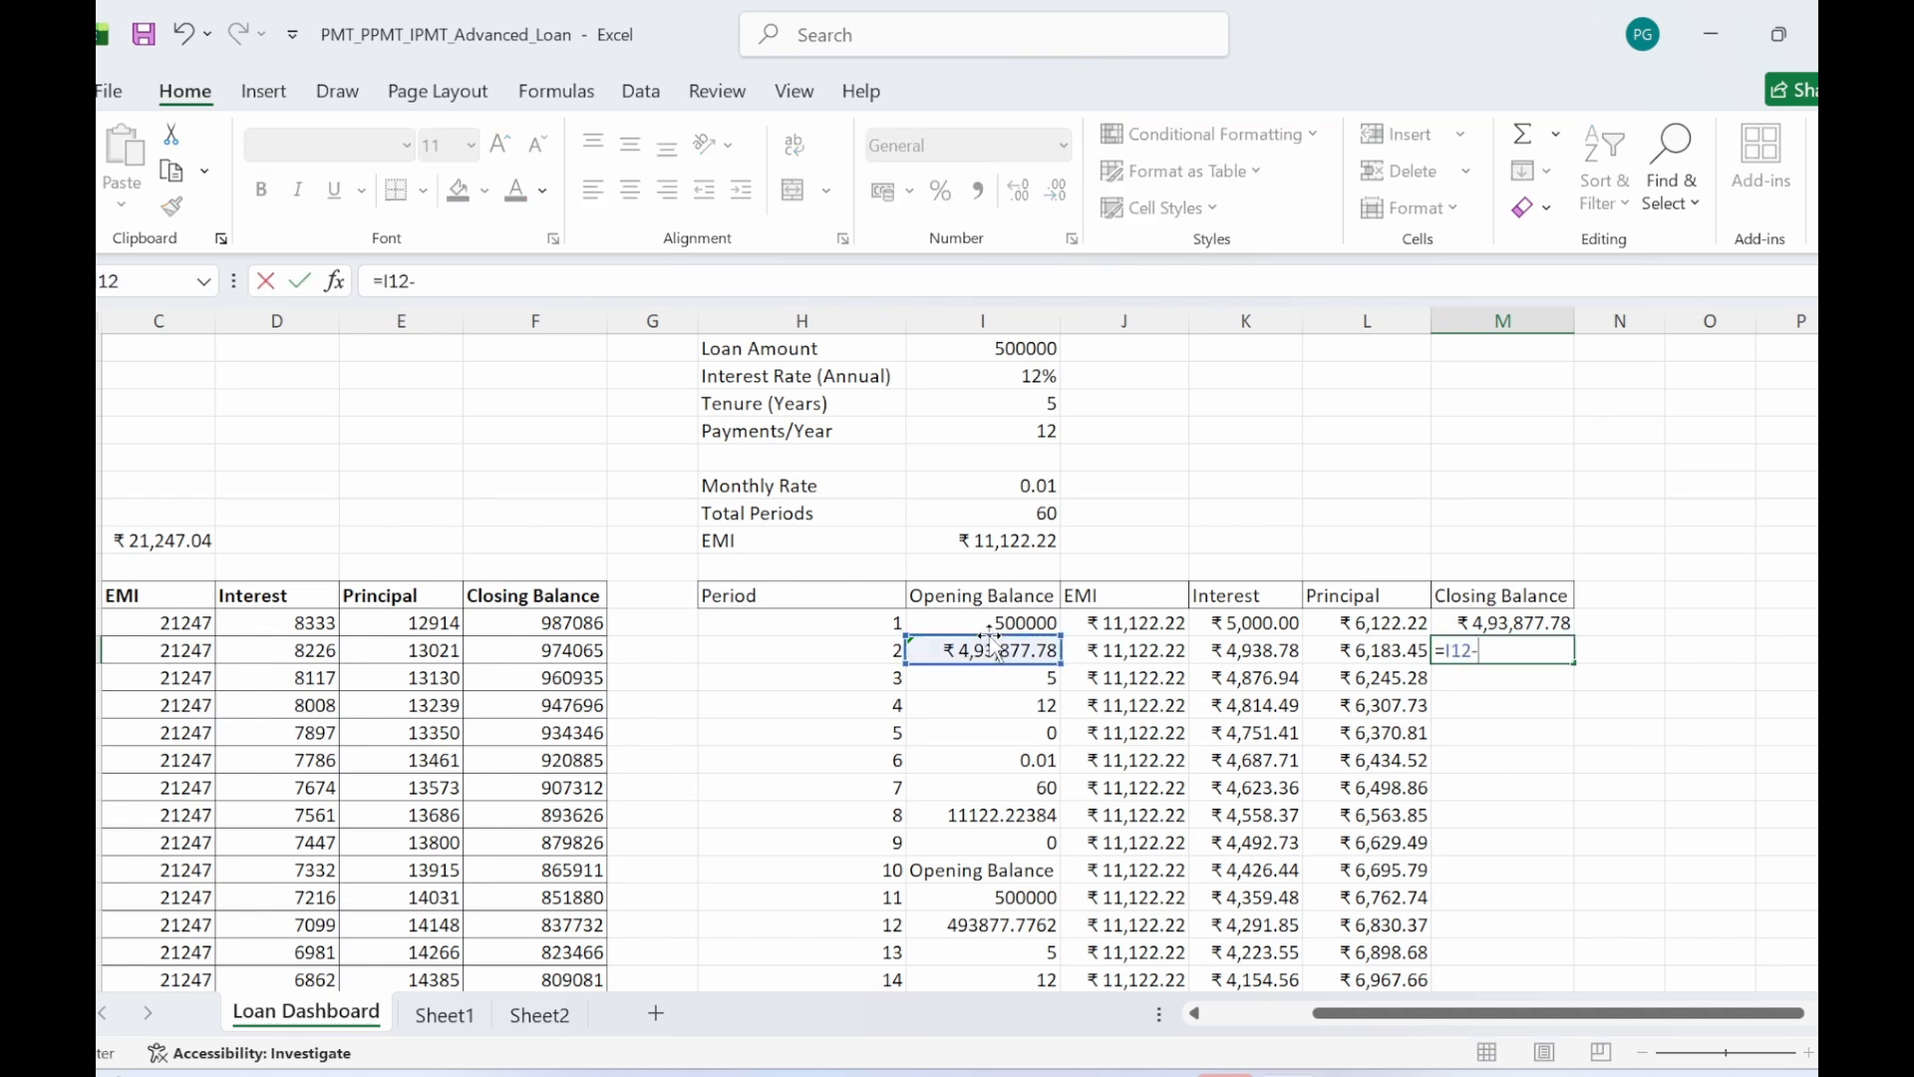
{"action": "type", "text": "-"}
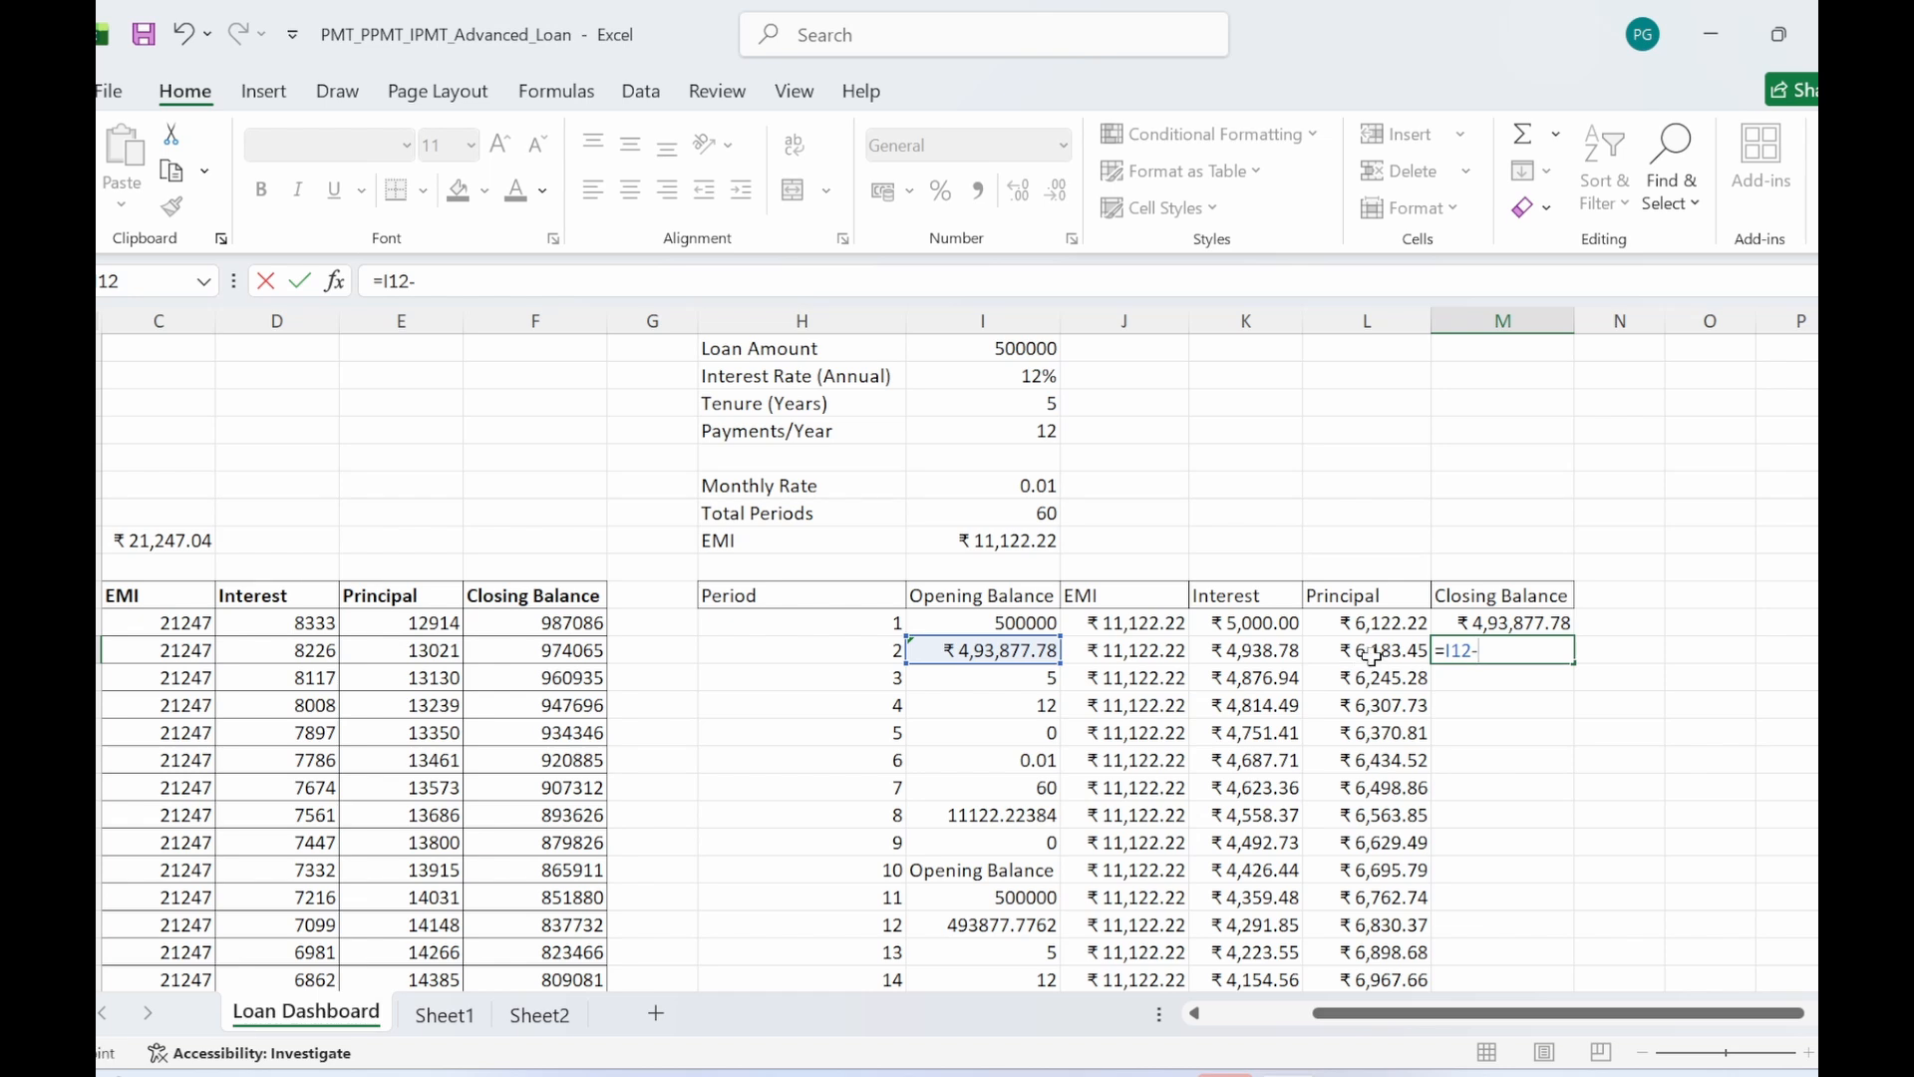
{"action": "left_click", "coordinate": [1363, 654]}
{"action": "key", "text": "Return"}
- Fill the opening balance formula from I12 and the closing balance formula from M11 down to period 60
{"action": "left_click", "coordinate": [1051, 654]}
{"action": "double_click", "coordinate": [1064, 662]}
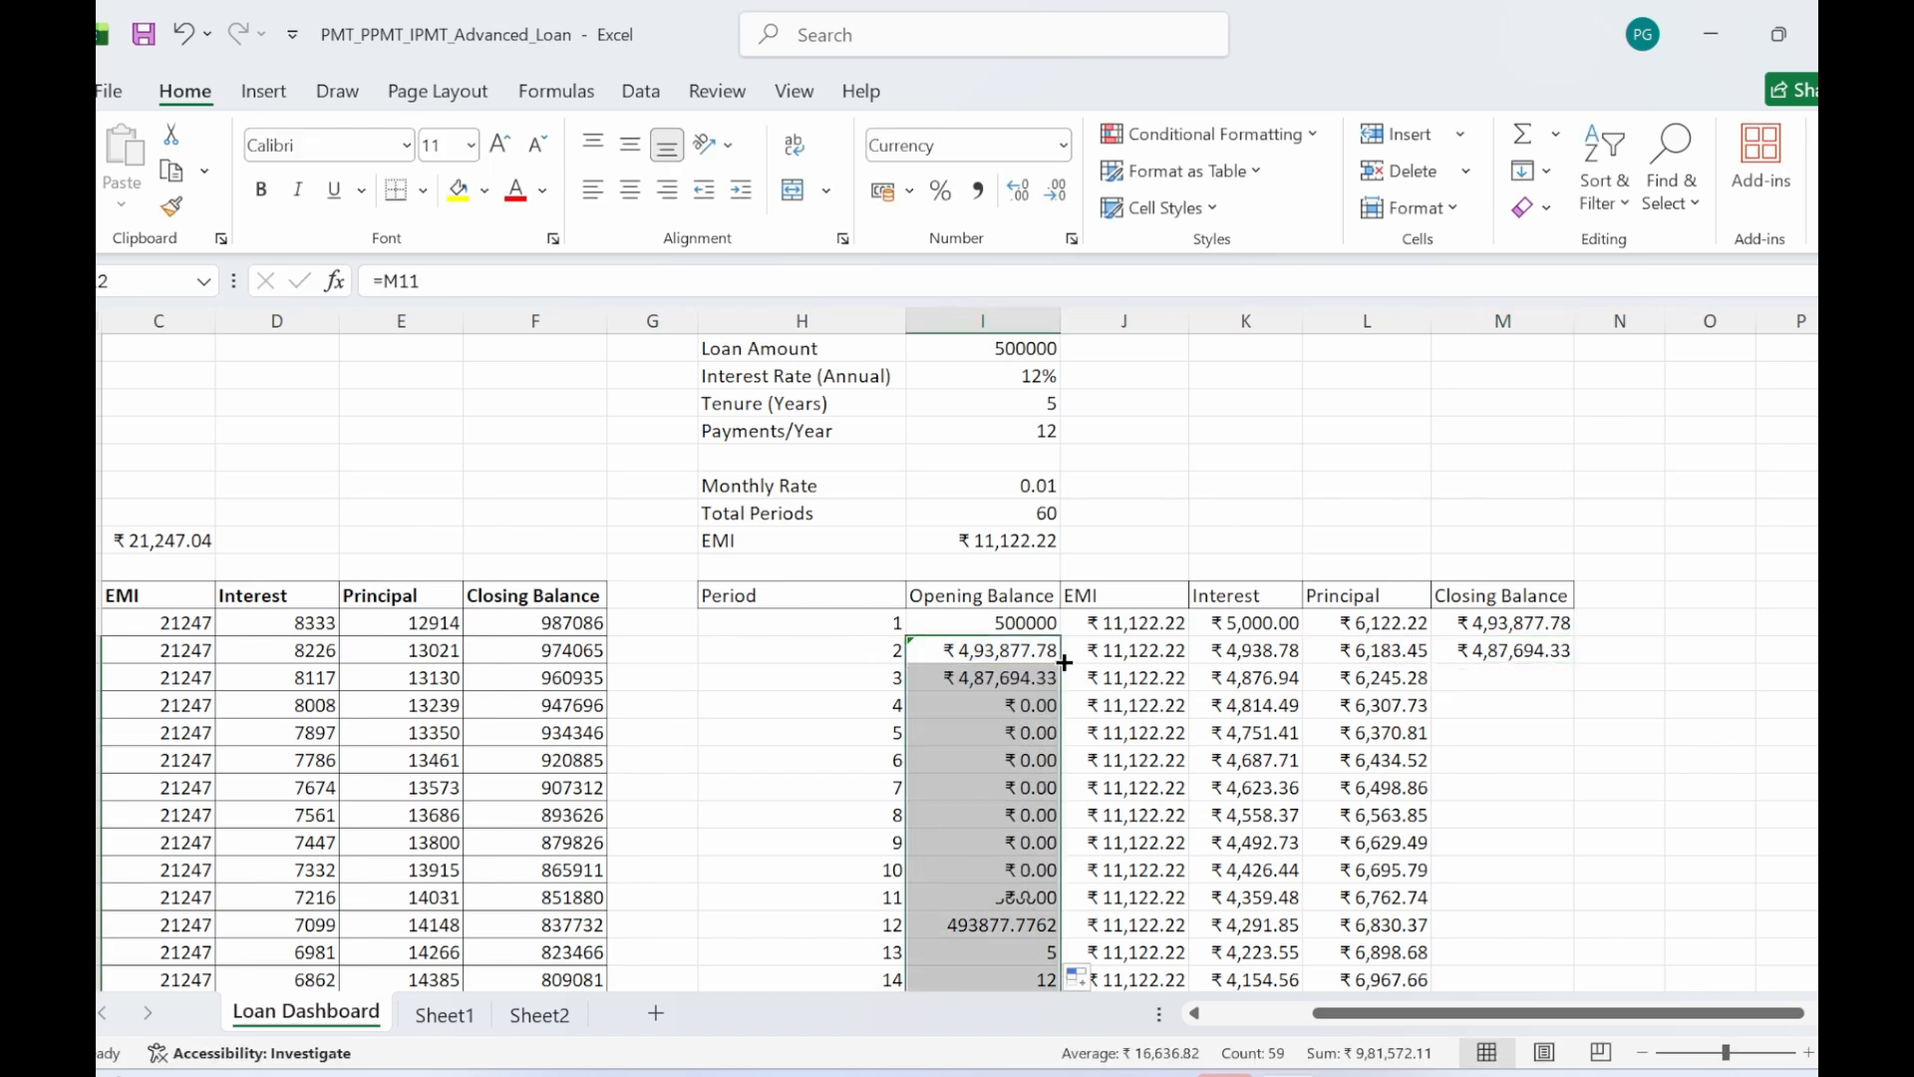
{"action": "left_click", "coordinate": [1503, 596]}
{"action": "left_click_drag", "start_coordinate": [1503, 623], "coordinate": [1575, 910]}
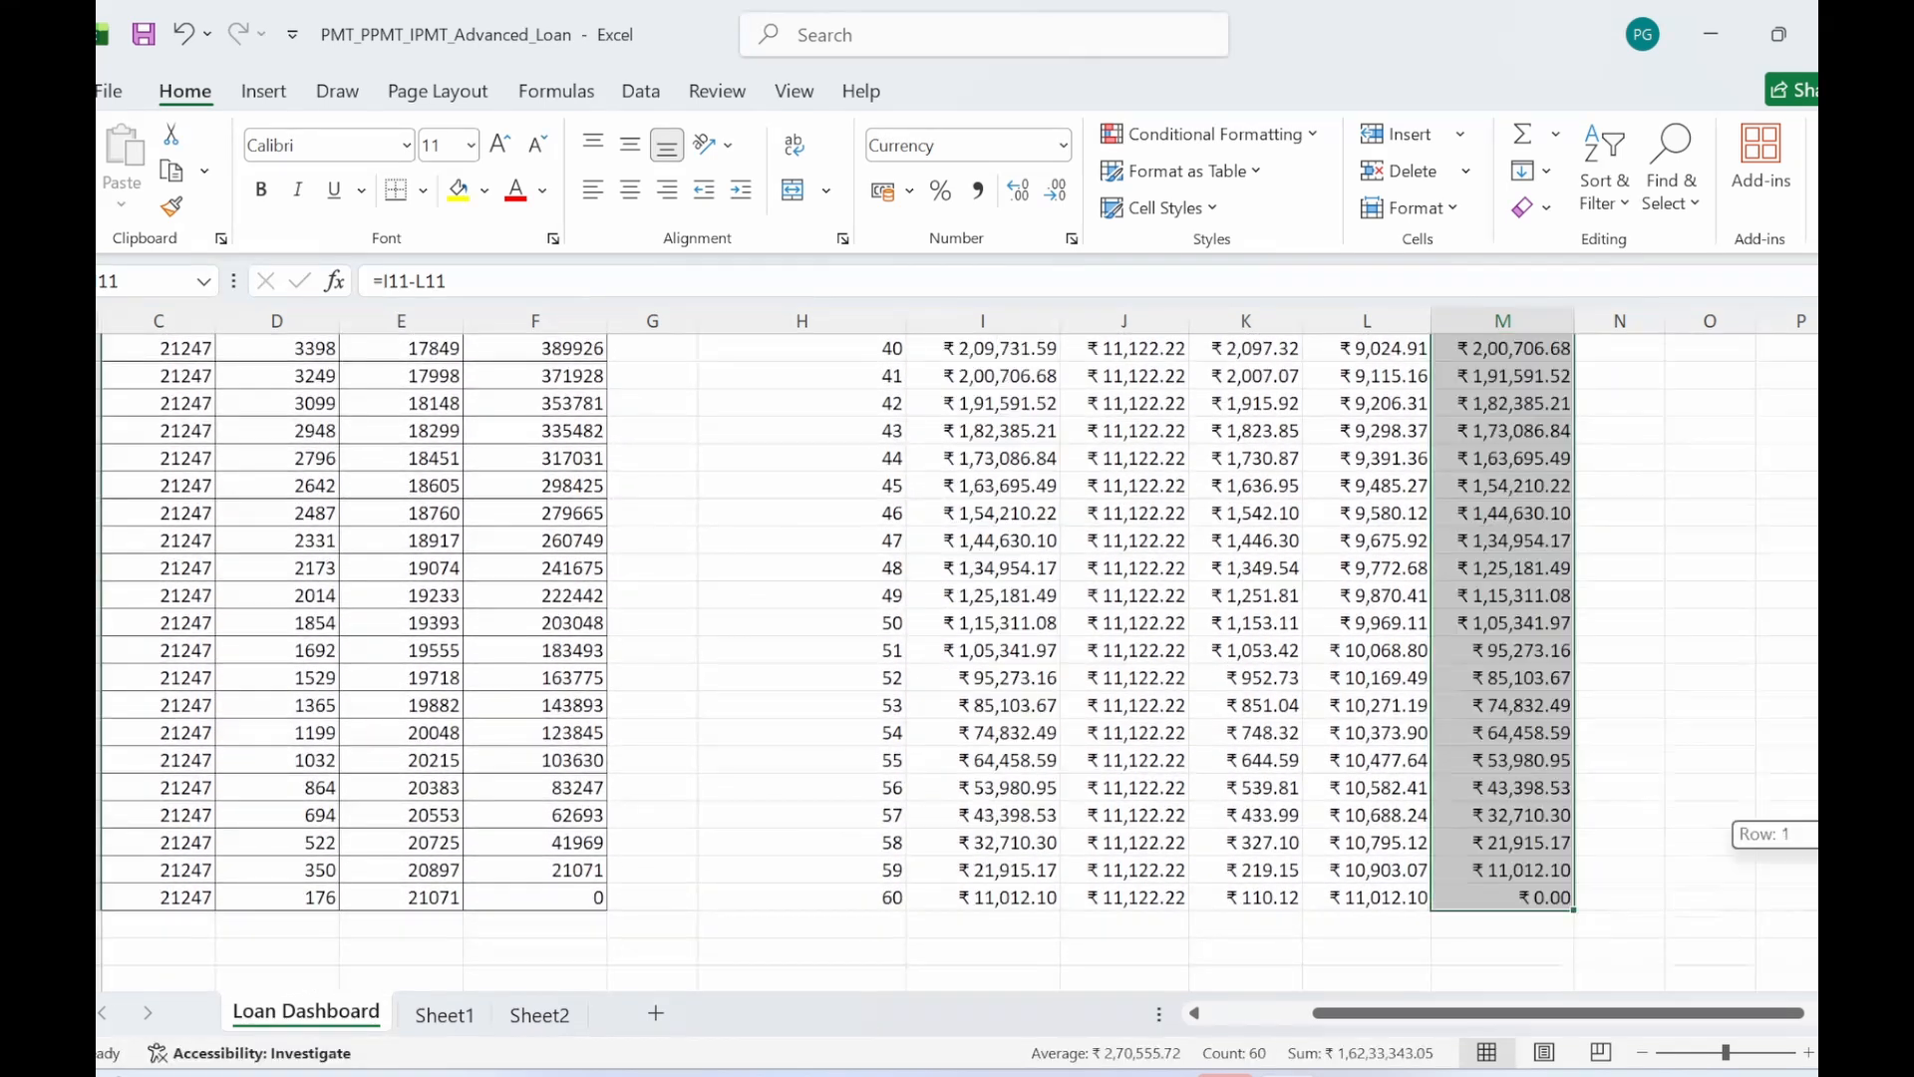
{"action": "scroll", "coordinate": [1751, 832], "scroll_direction": "up", "scroll_amount": 16}
{"action": "left_click", "coordinate": [1751, 683]}
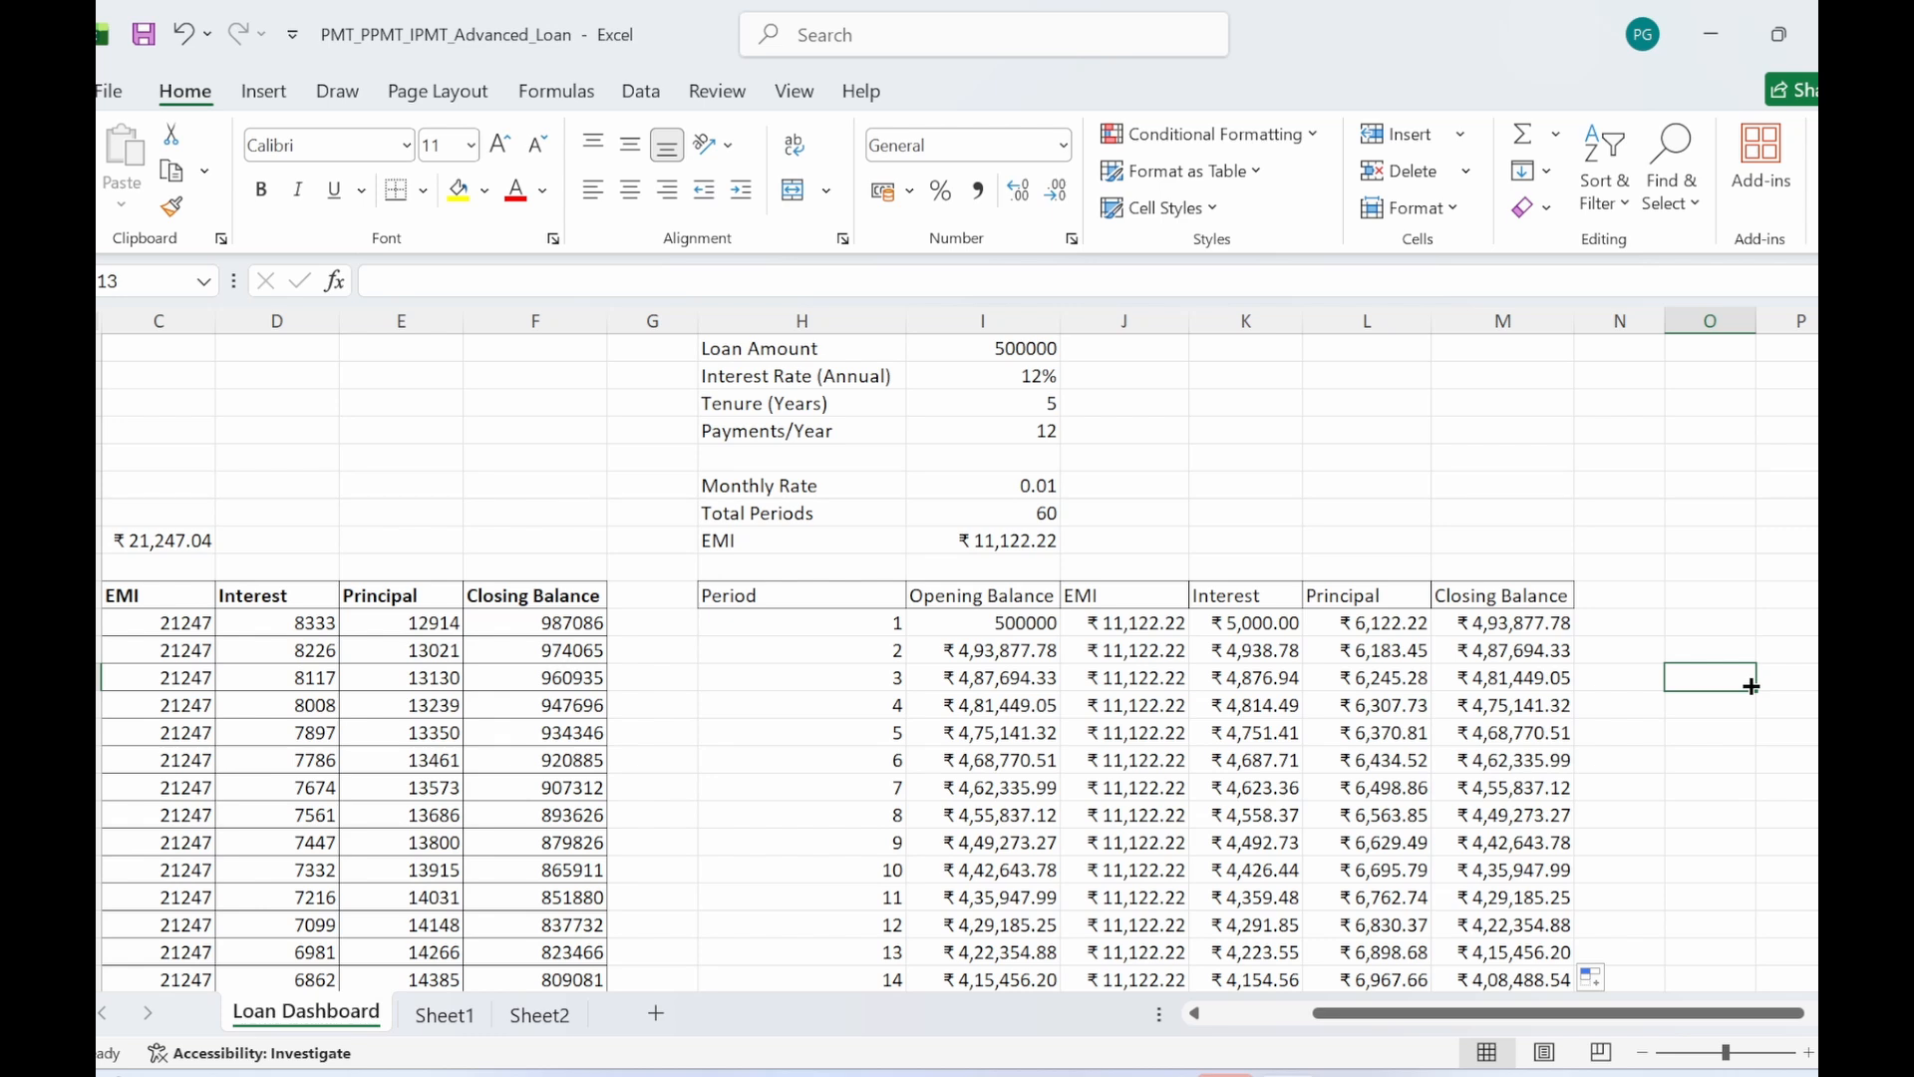
- Change the loan amount in I1 to 800000
{"action": "left_click", "coordinate": [987, 345]}
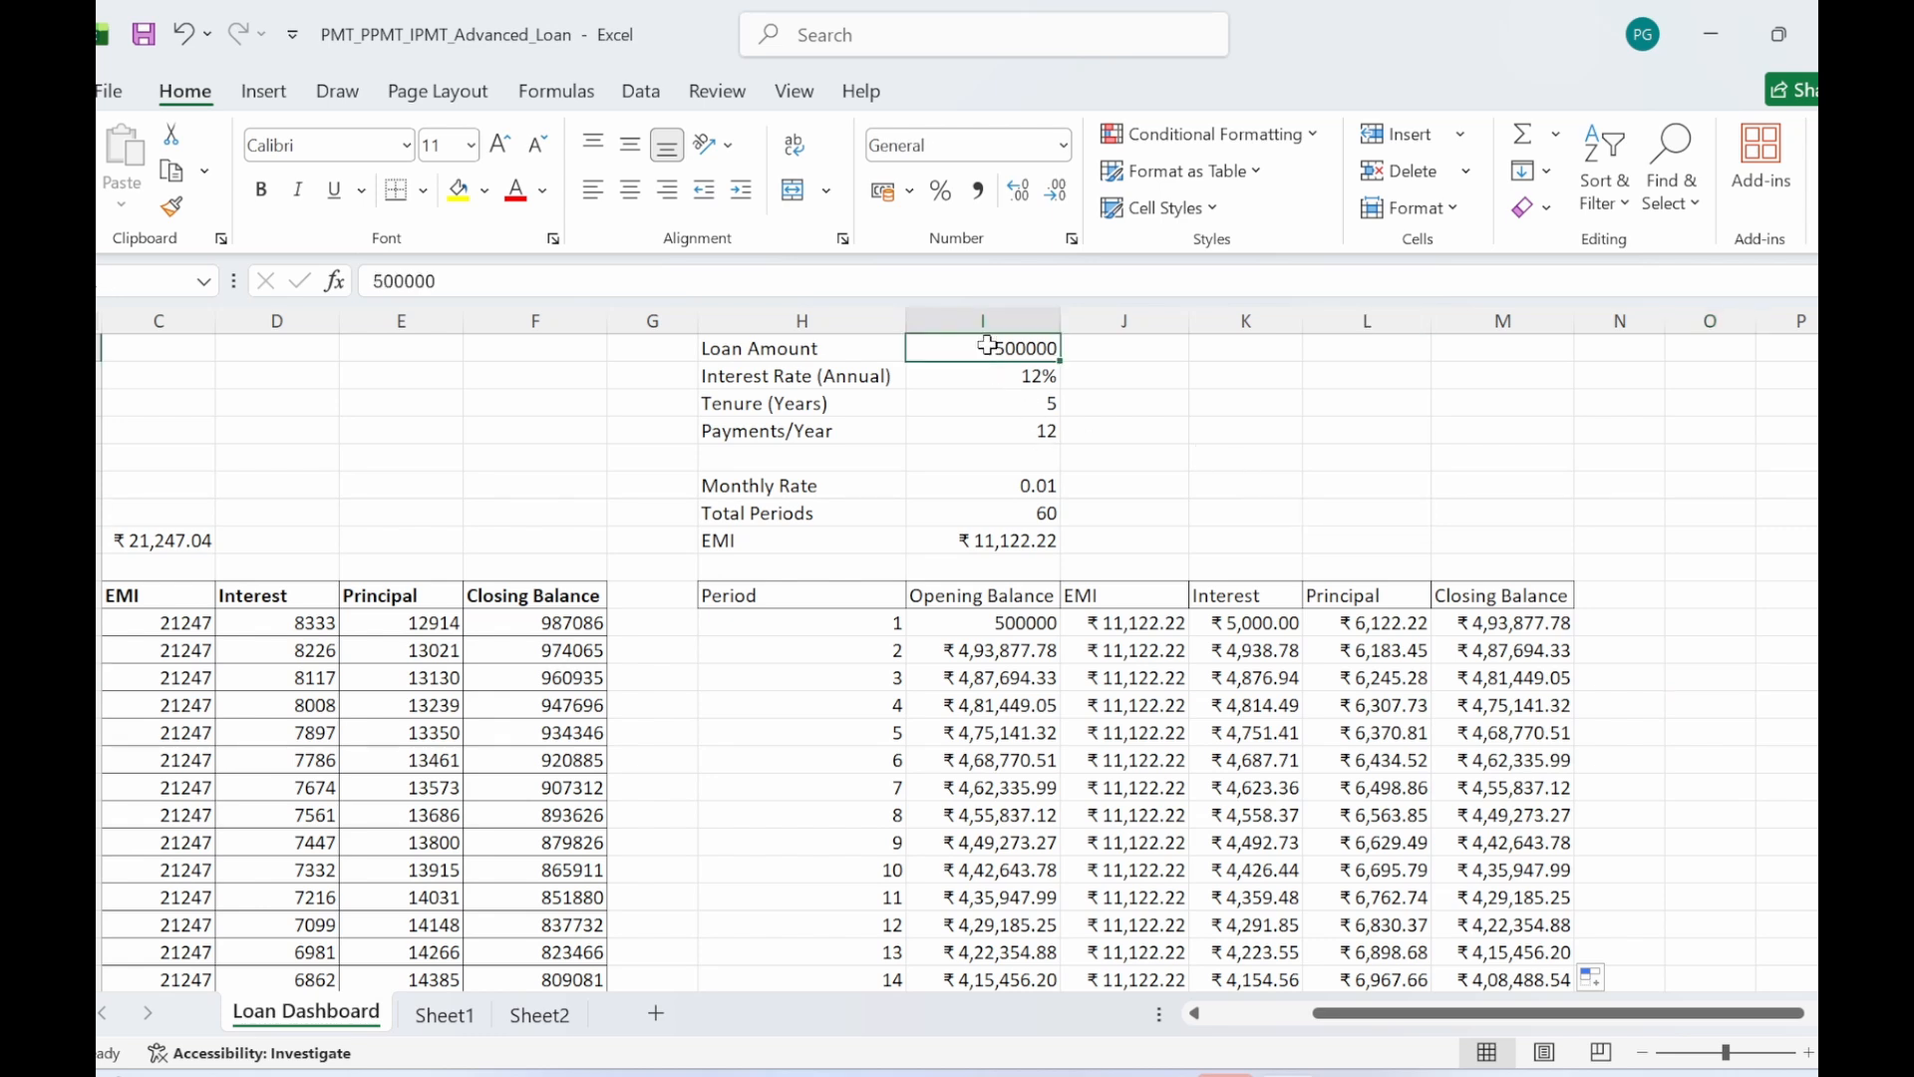
{"action": "type", "text": "800"}
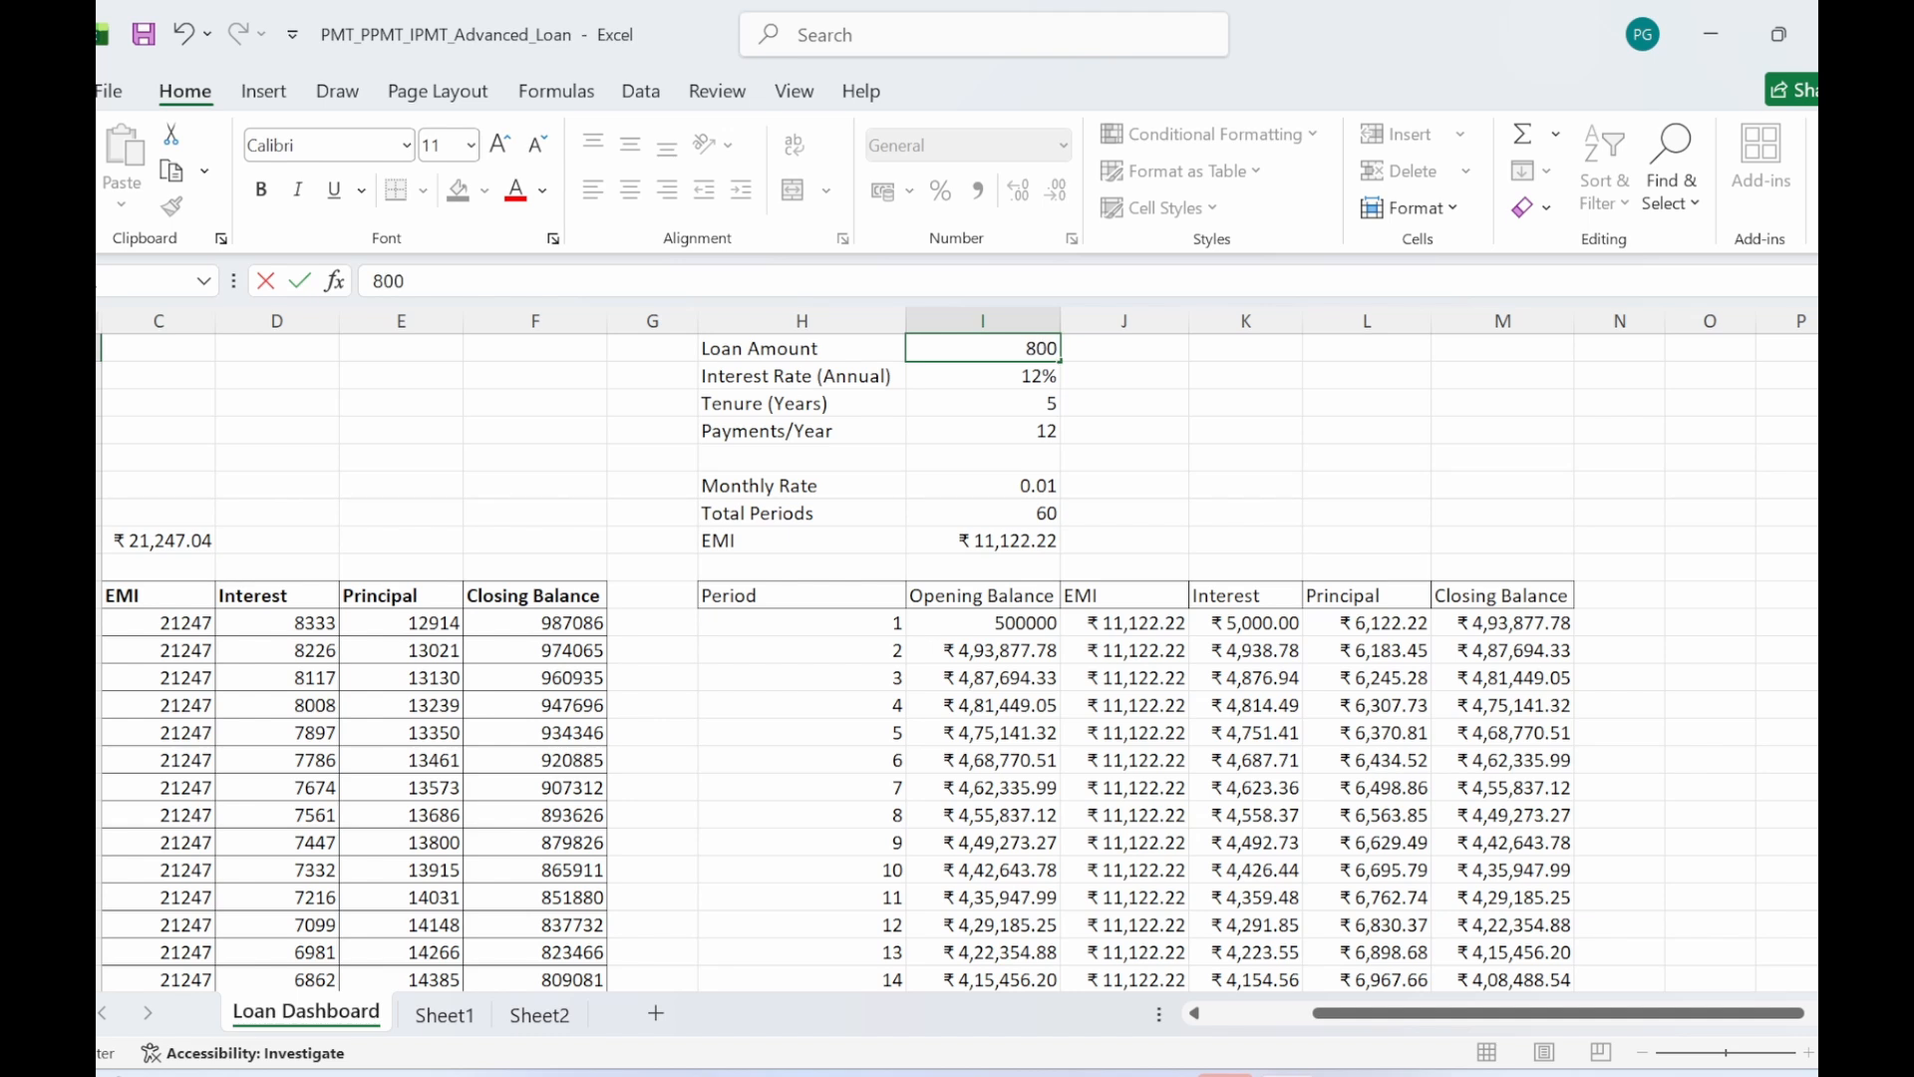
{"action": "type", "text": "000"}
{"action": "key", "text": "Return"}
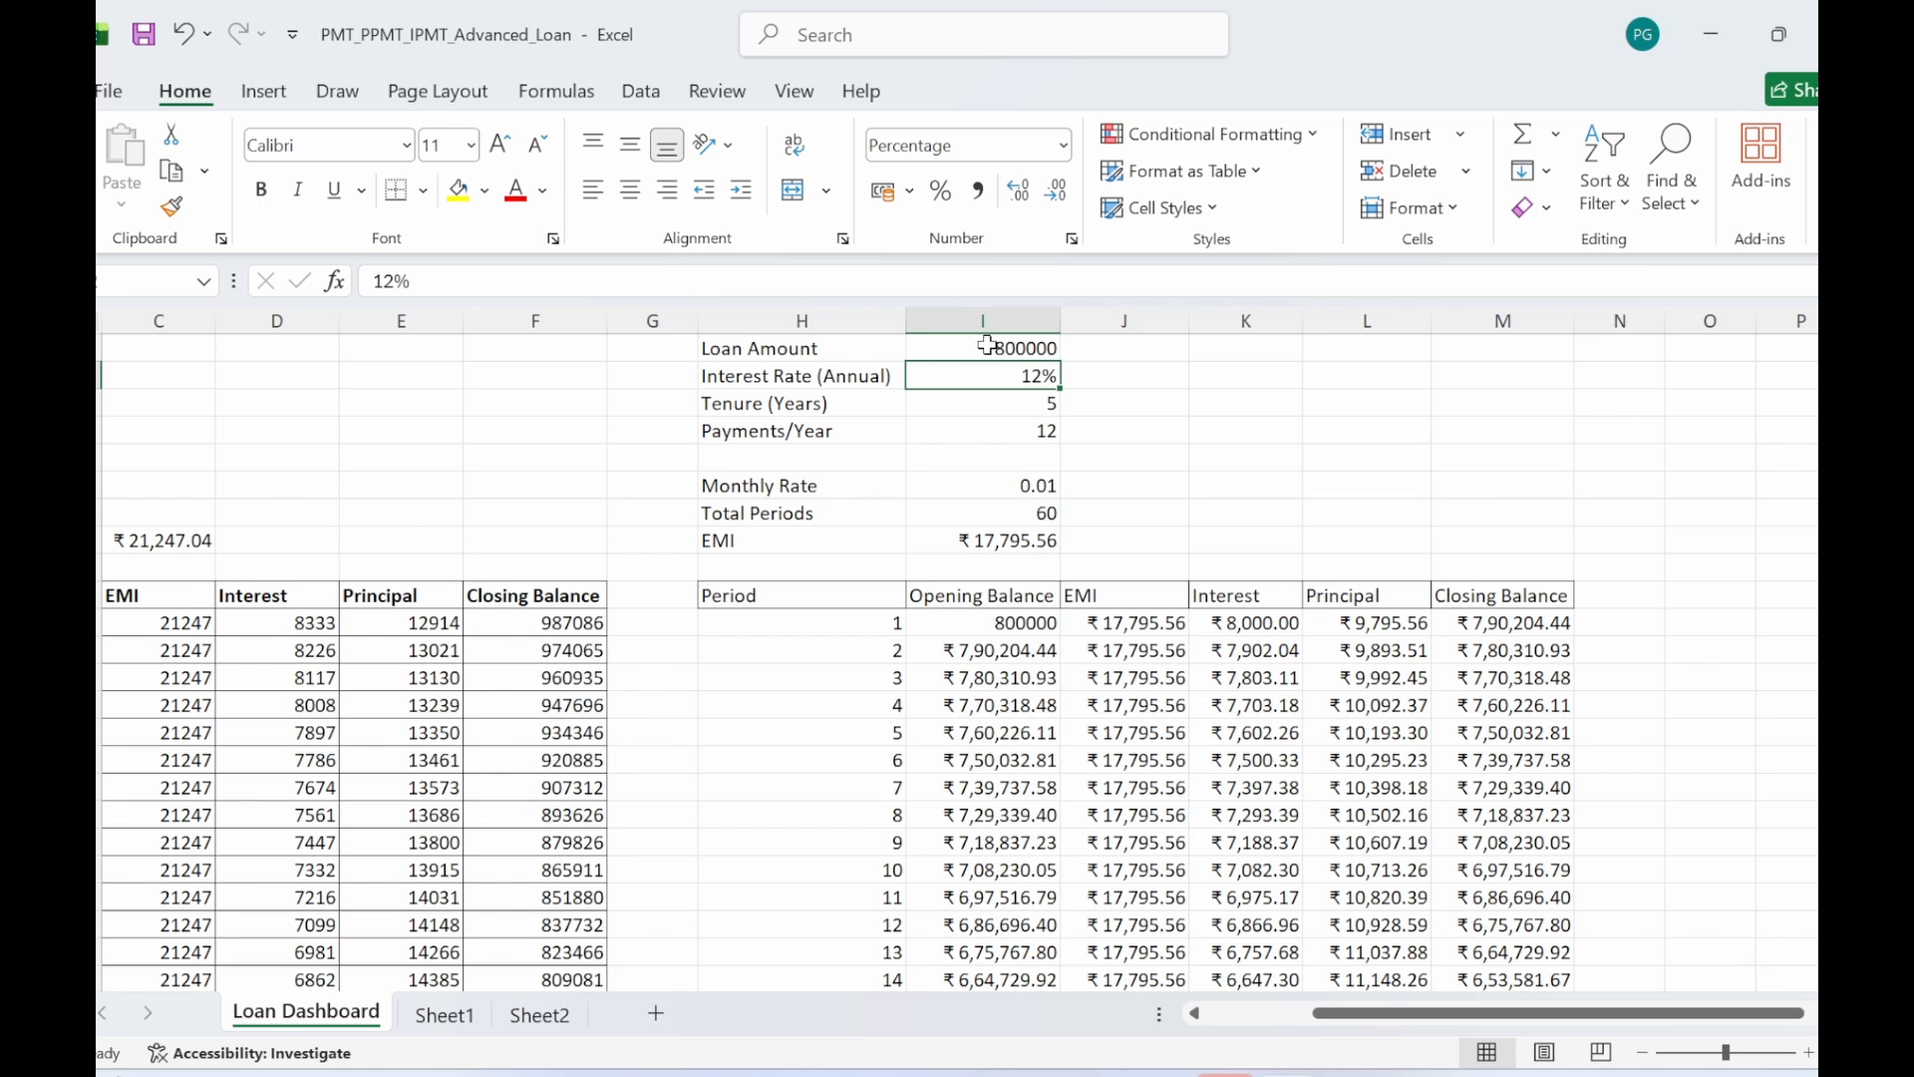
- Total the EMI column below period 60 in J72 with =SUM(J11:J71)
{"action": "left_click_drag", "start_coordinate": [1862, 397], "coordinate": [1862, 797]}
{"action": "scroll", "coordinate": [1319, 912], "scroll_direction": "up", "scroll_amount": 1}
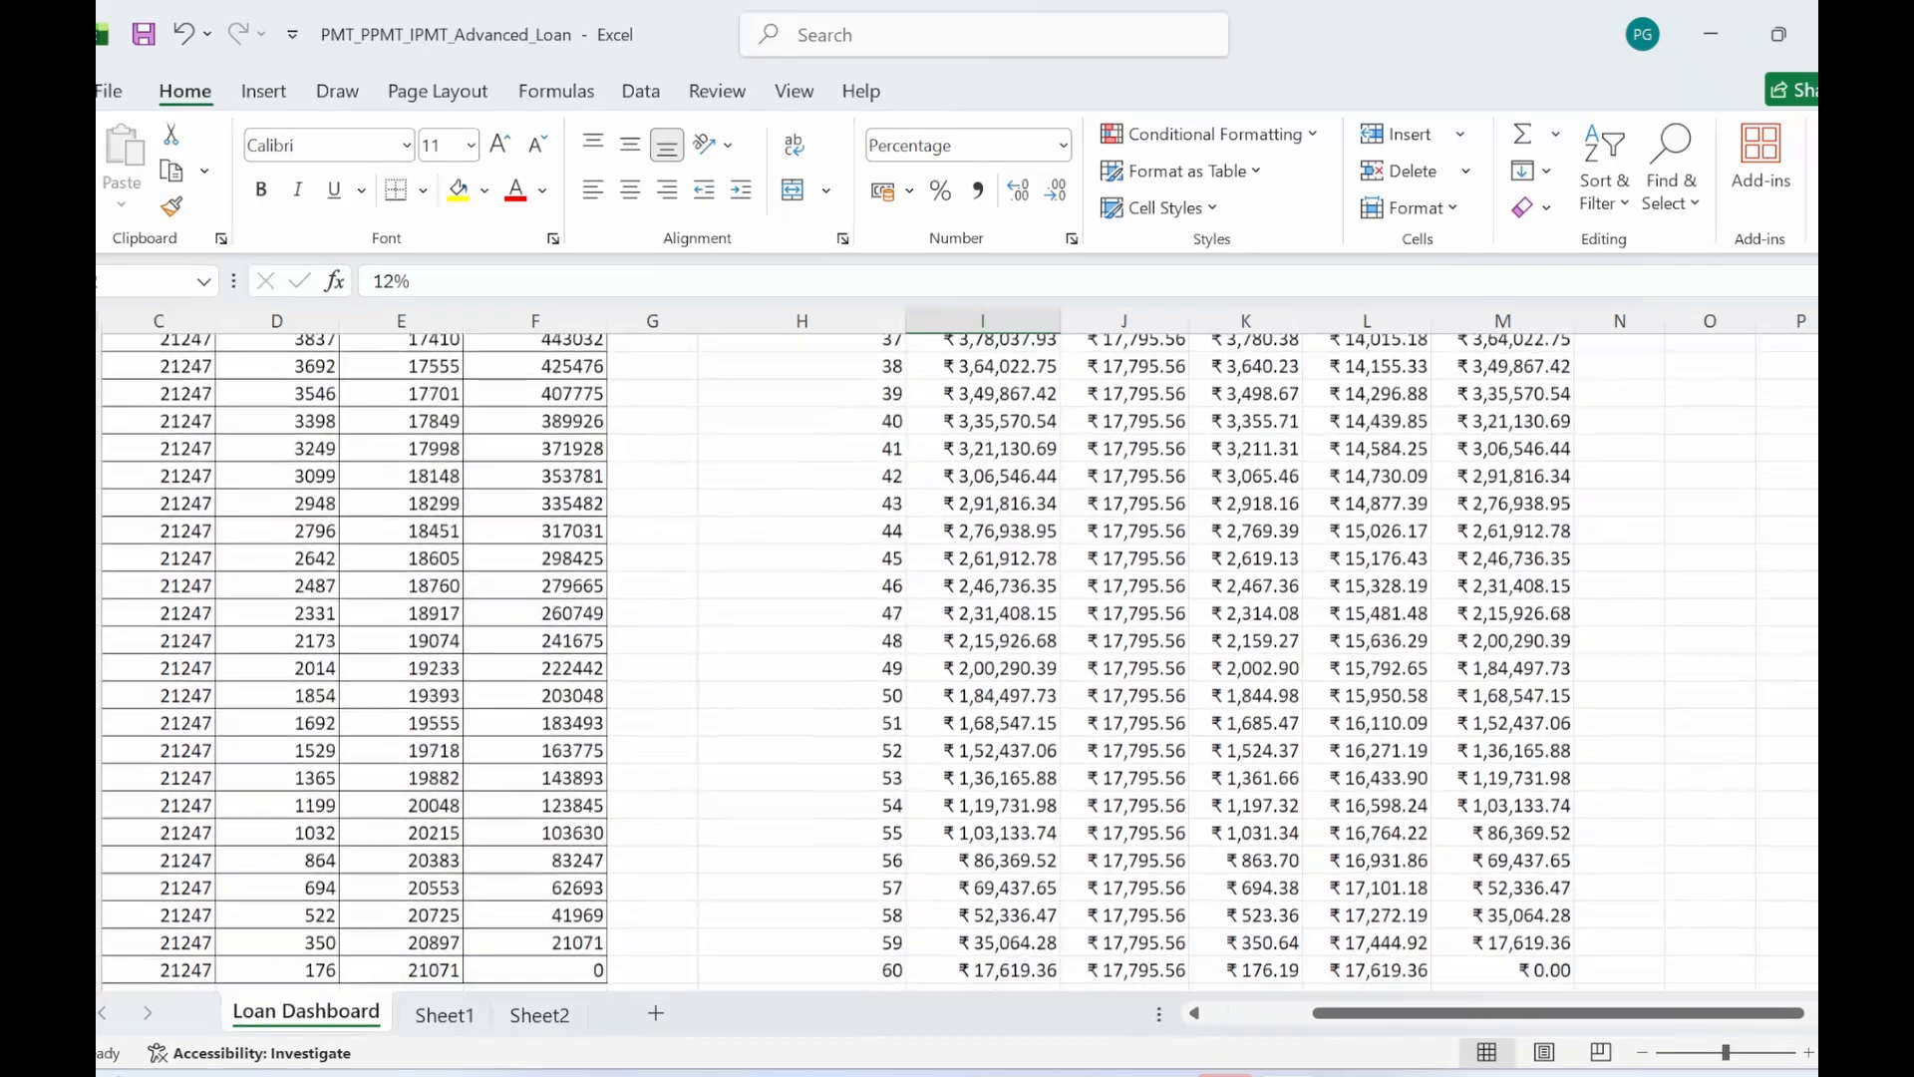
{"action": "left_click", "coordinate": [1181, 913]}
{"action": "key", "text": "Down"}
{"action": "key", "text": "Down"}
{"action": "key", "text": "Down"}
{"action": "key", "text": "Down"}
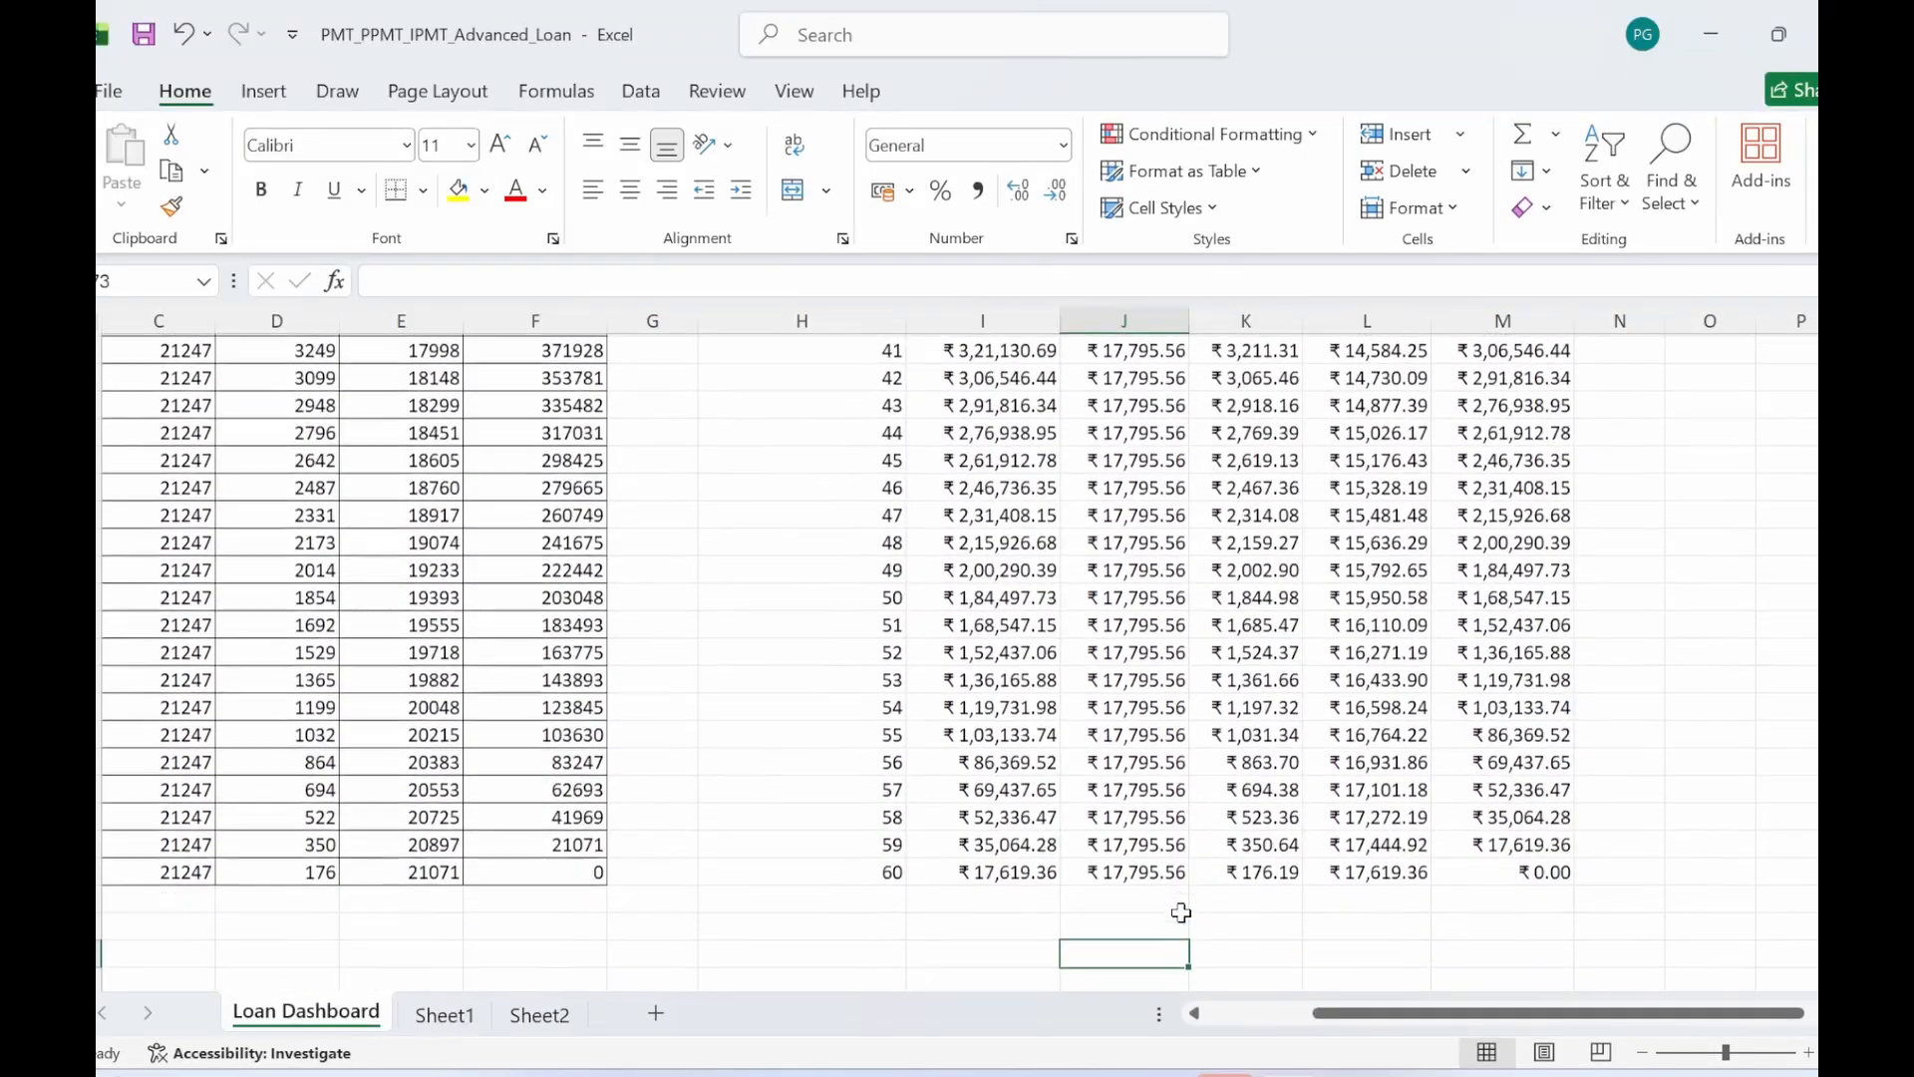
{"action": "key", "text": "Up"}
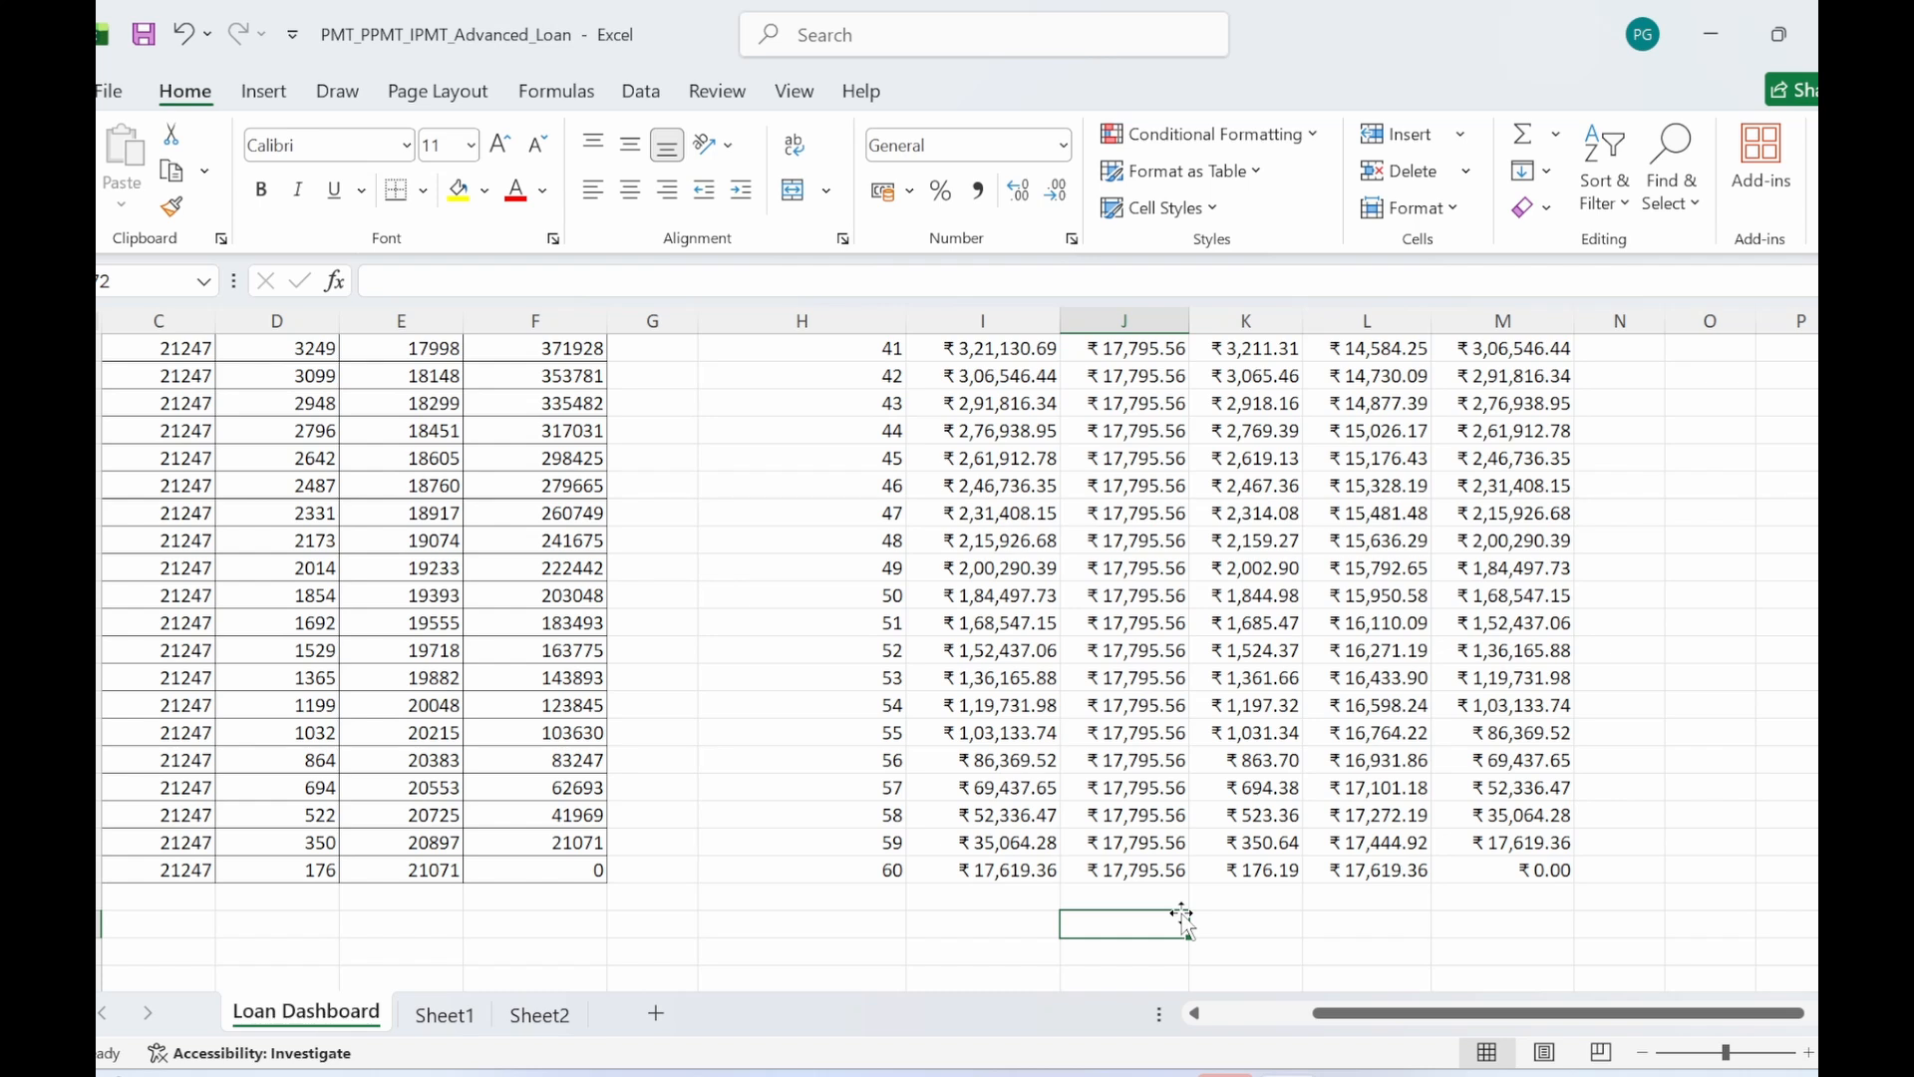
{"action": "key", "text": "alt+equal"}
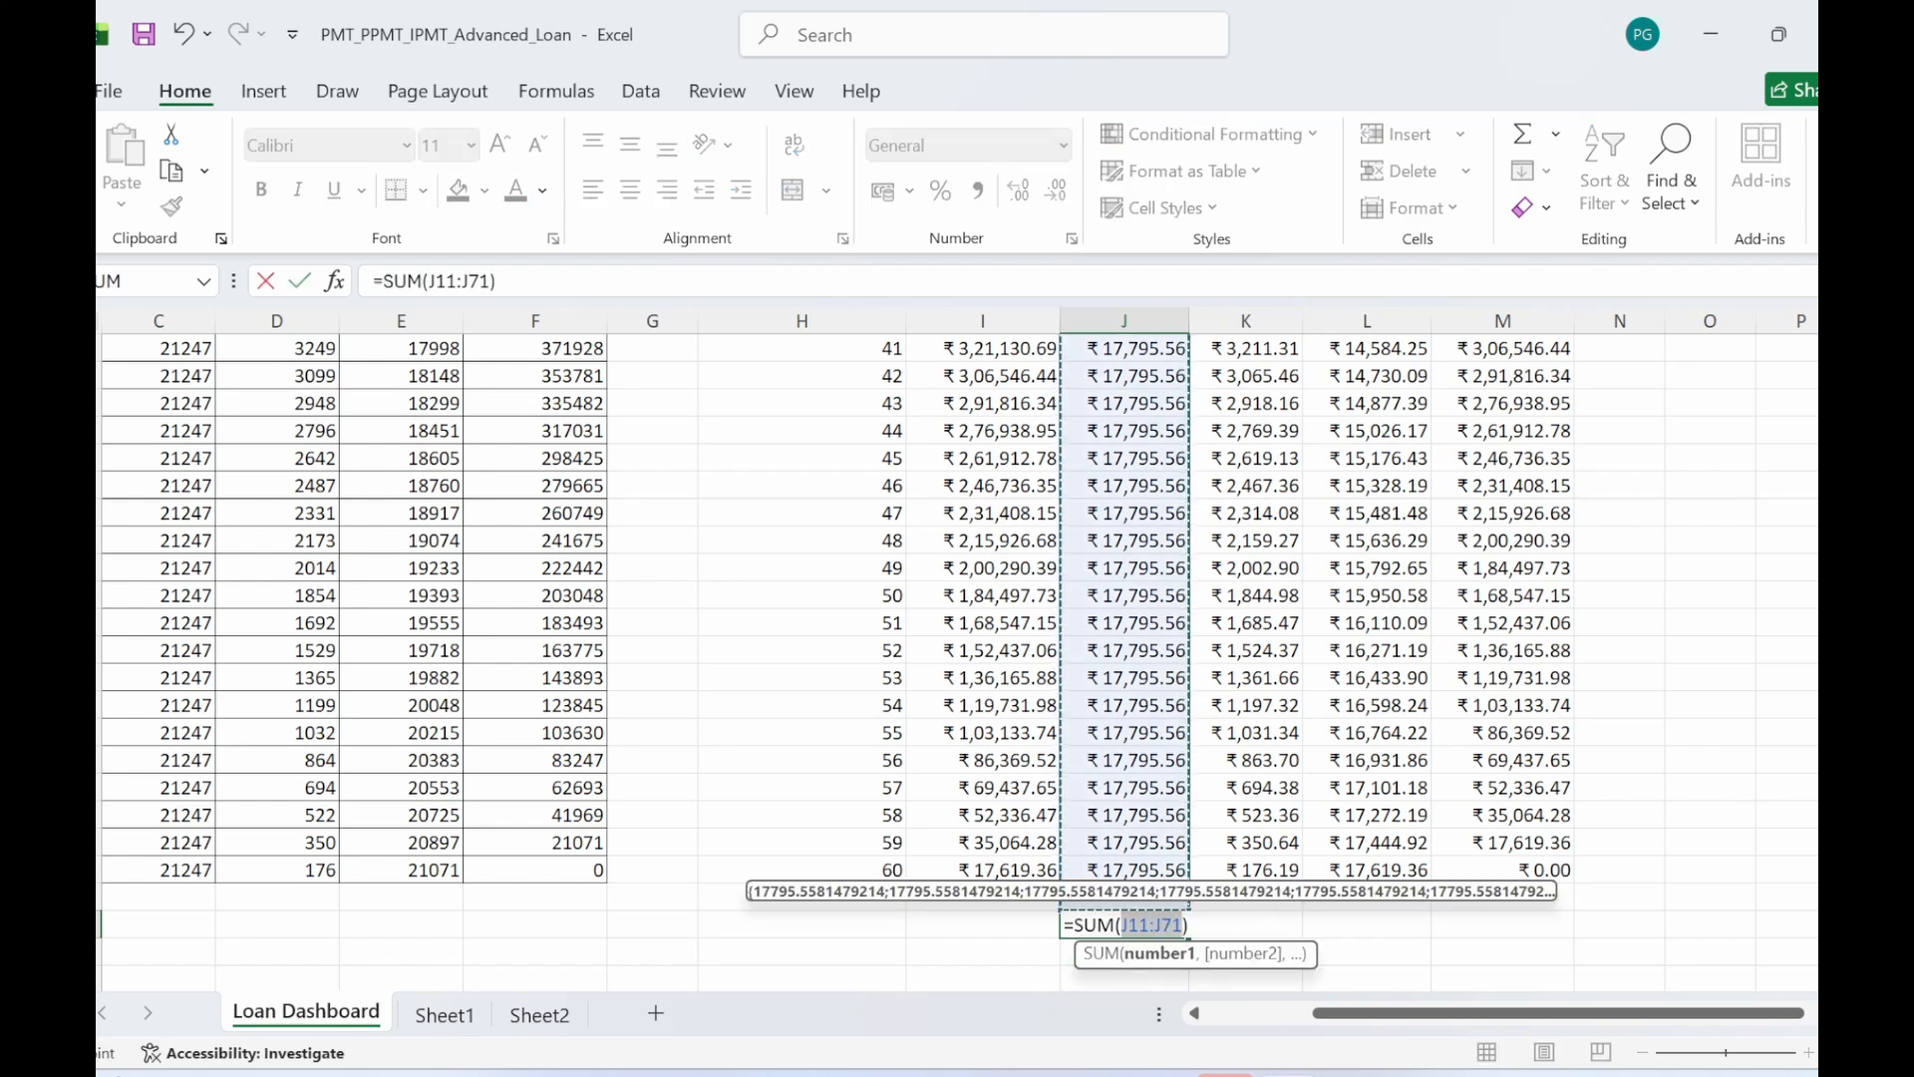
{"action": "key", "text": "Return"}
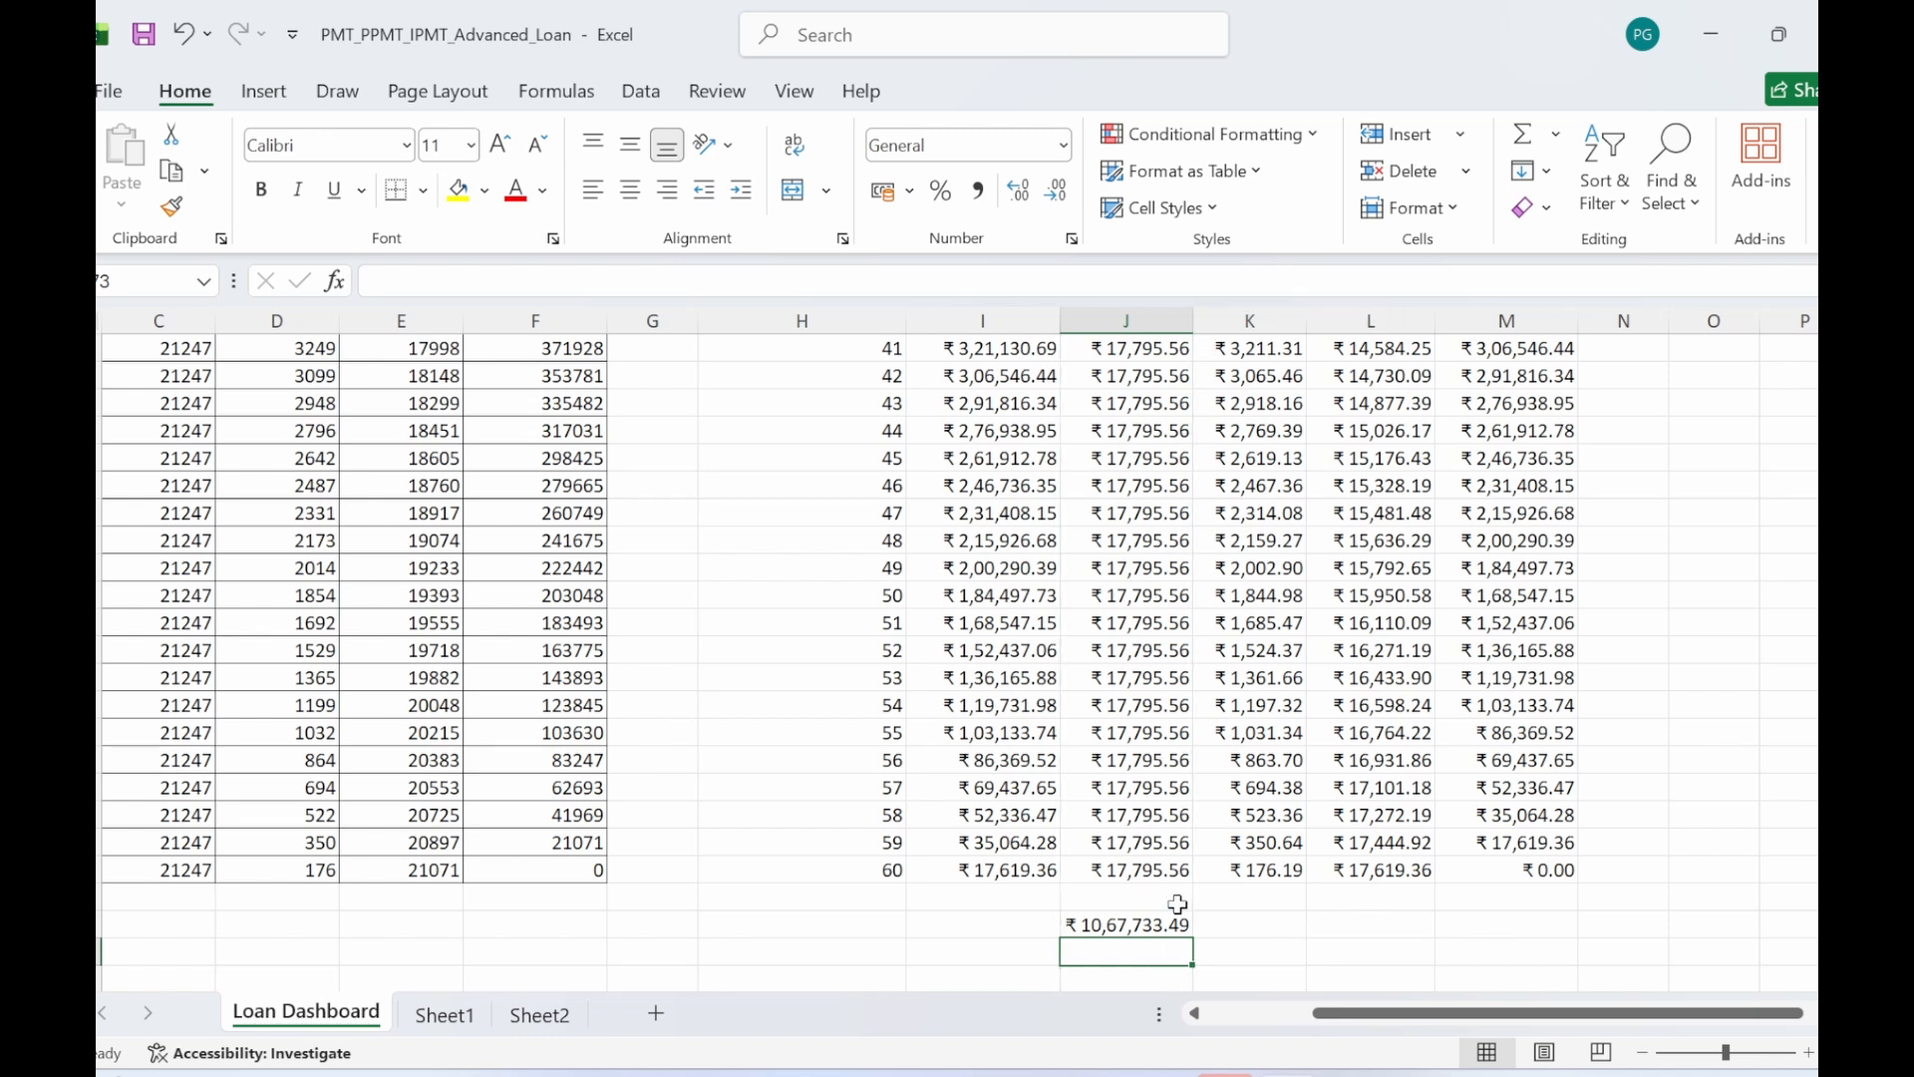
- Total the interest column in K72 with =SUM(K11:K71)
{"action": "left_click_drag", "start_coordinate": [1862, 889], "coordinate": [1600, 337]}
{"action": "left_click", "coordinate": [1234, 924]}
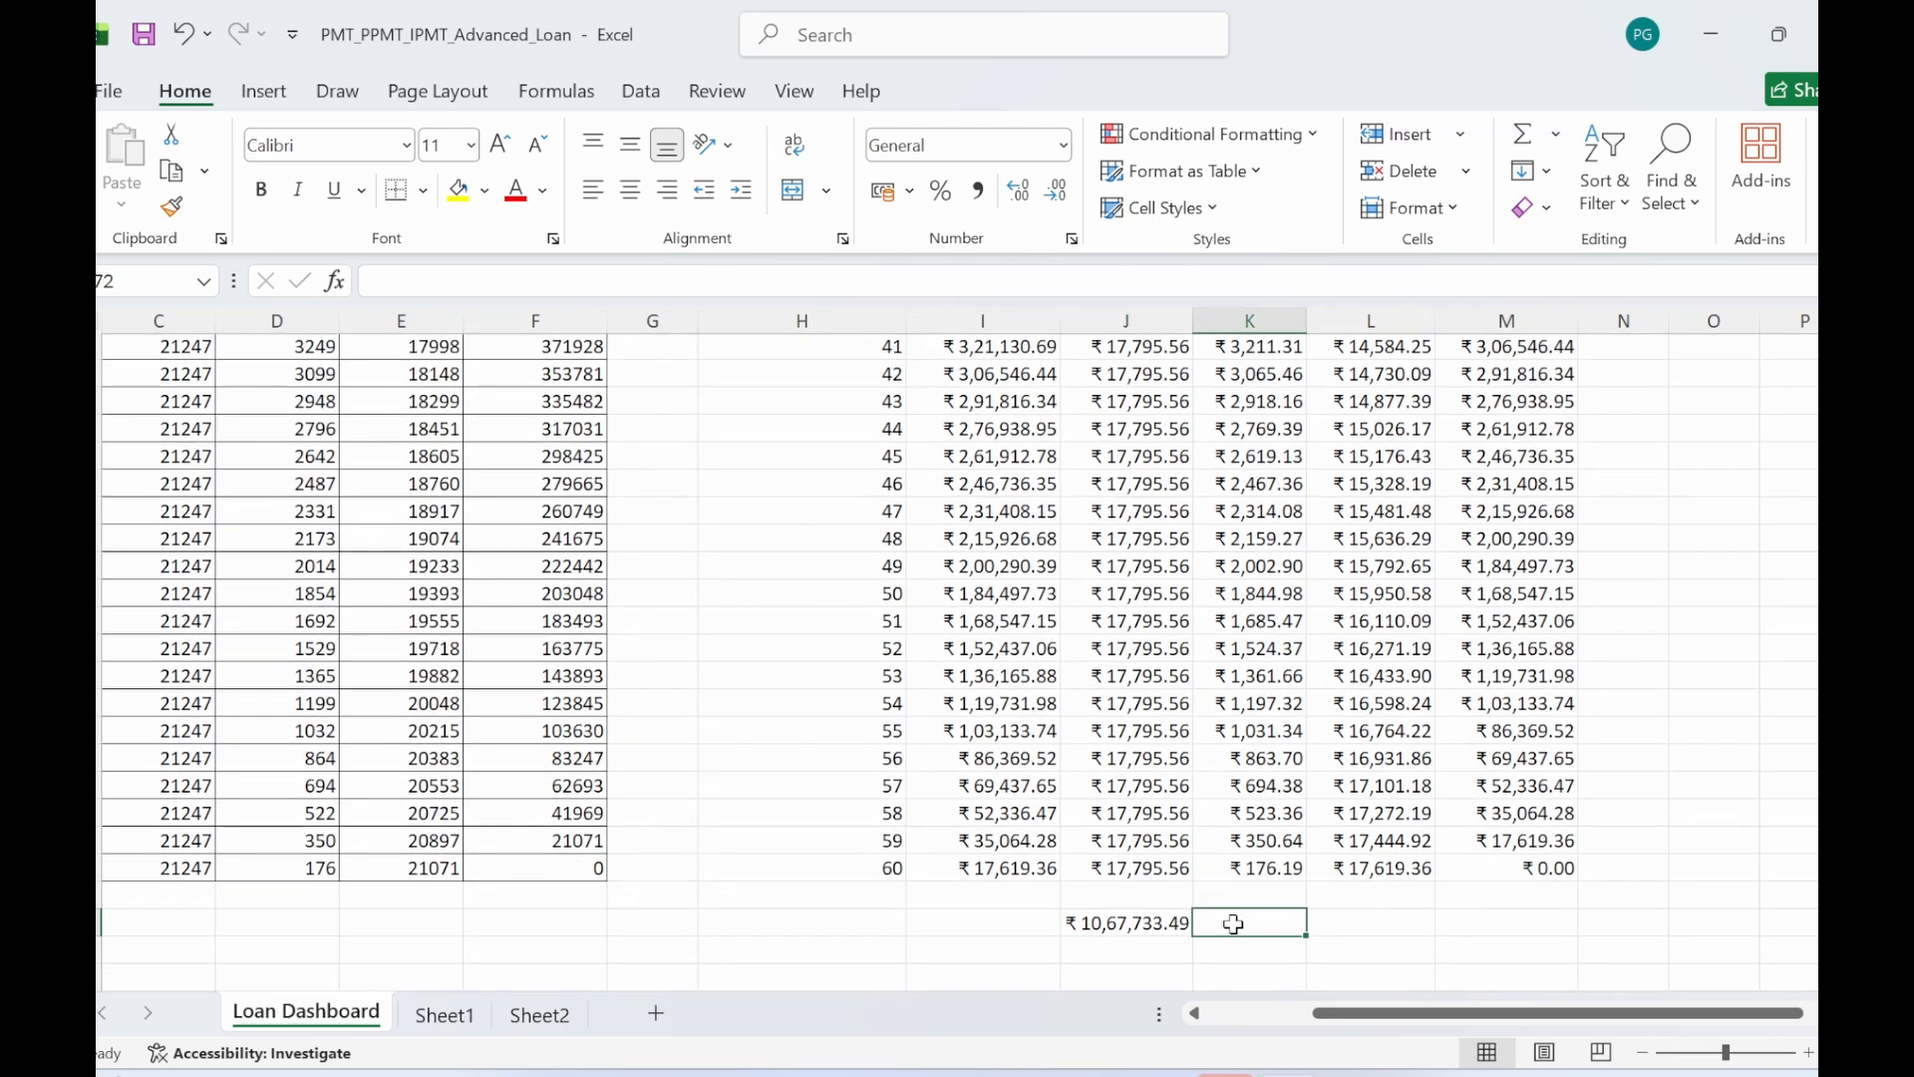
{"action": "key", "text": "alt+equal"}
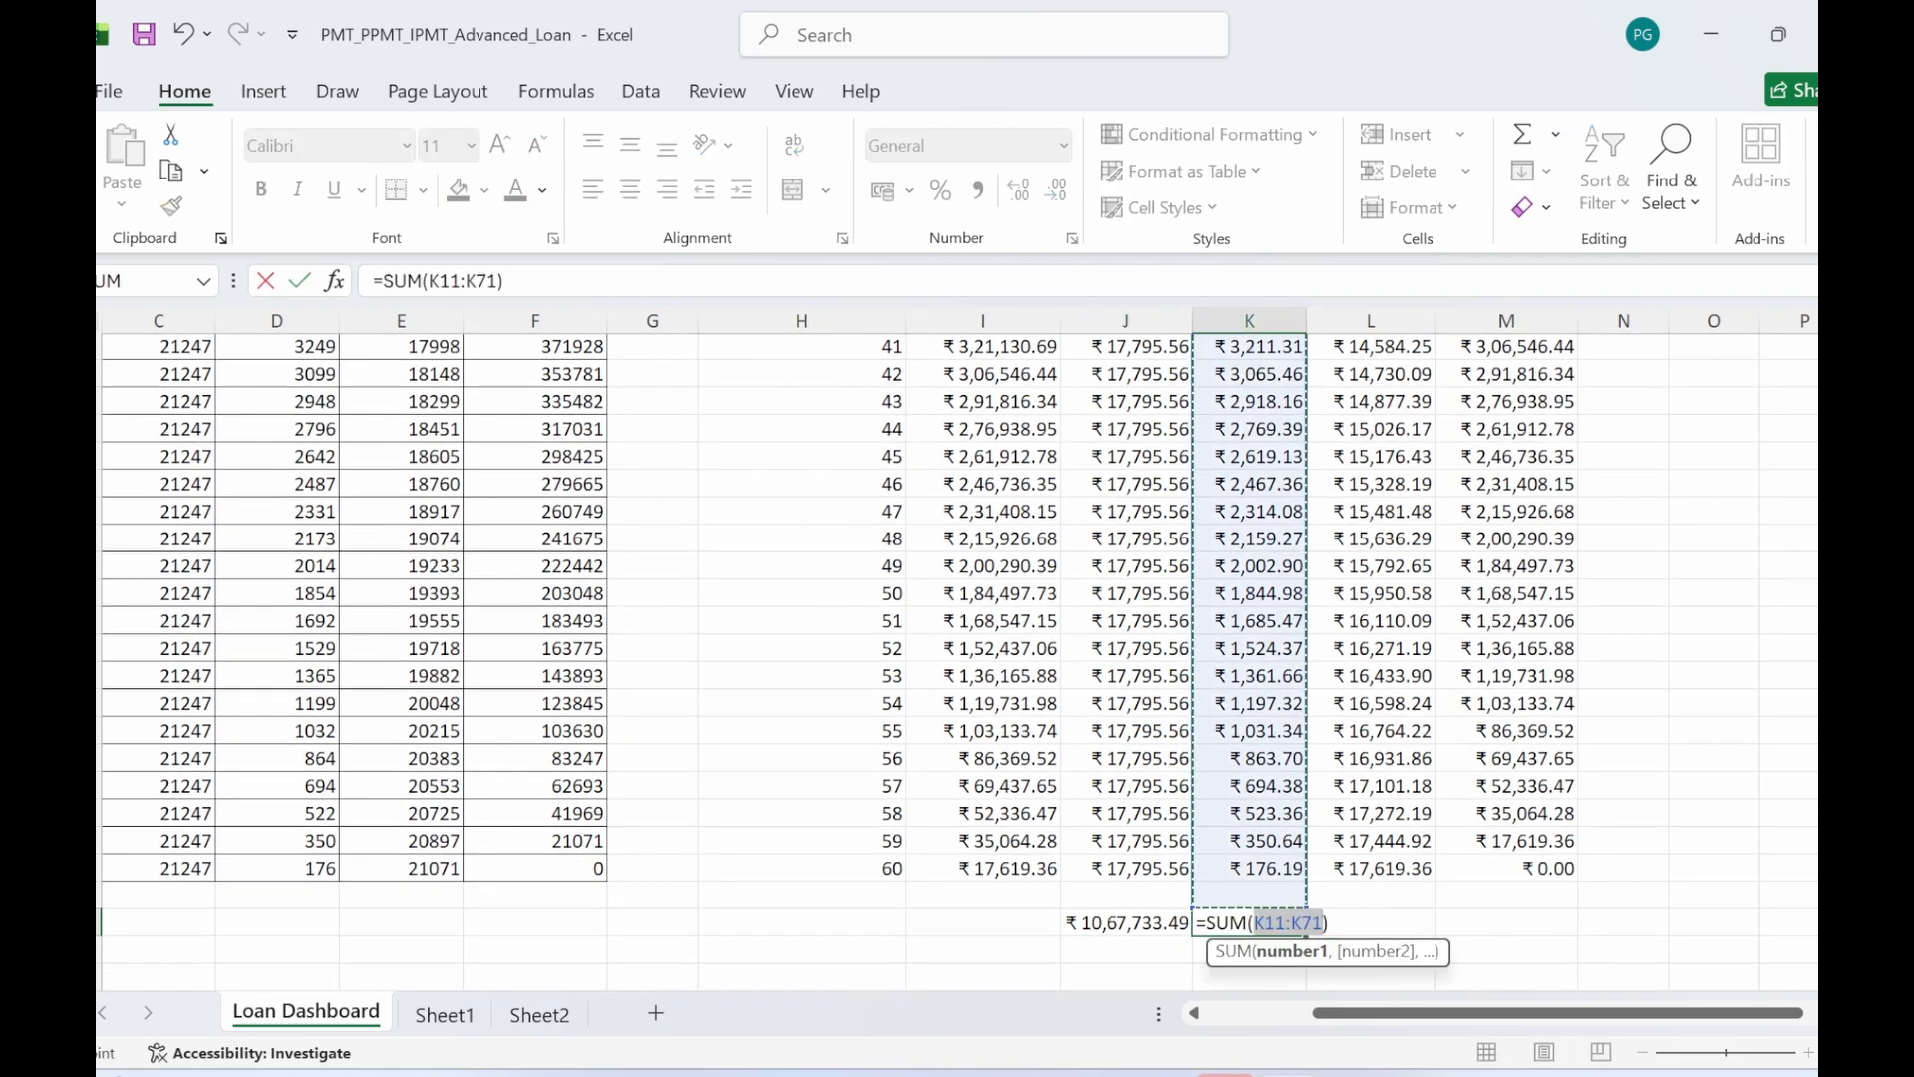
{"action": "key", "text": "Return"}
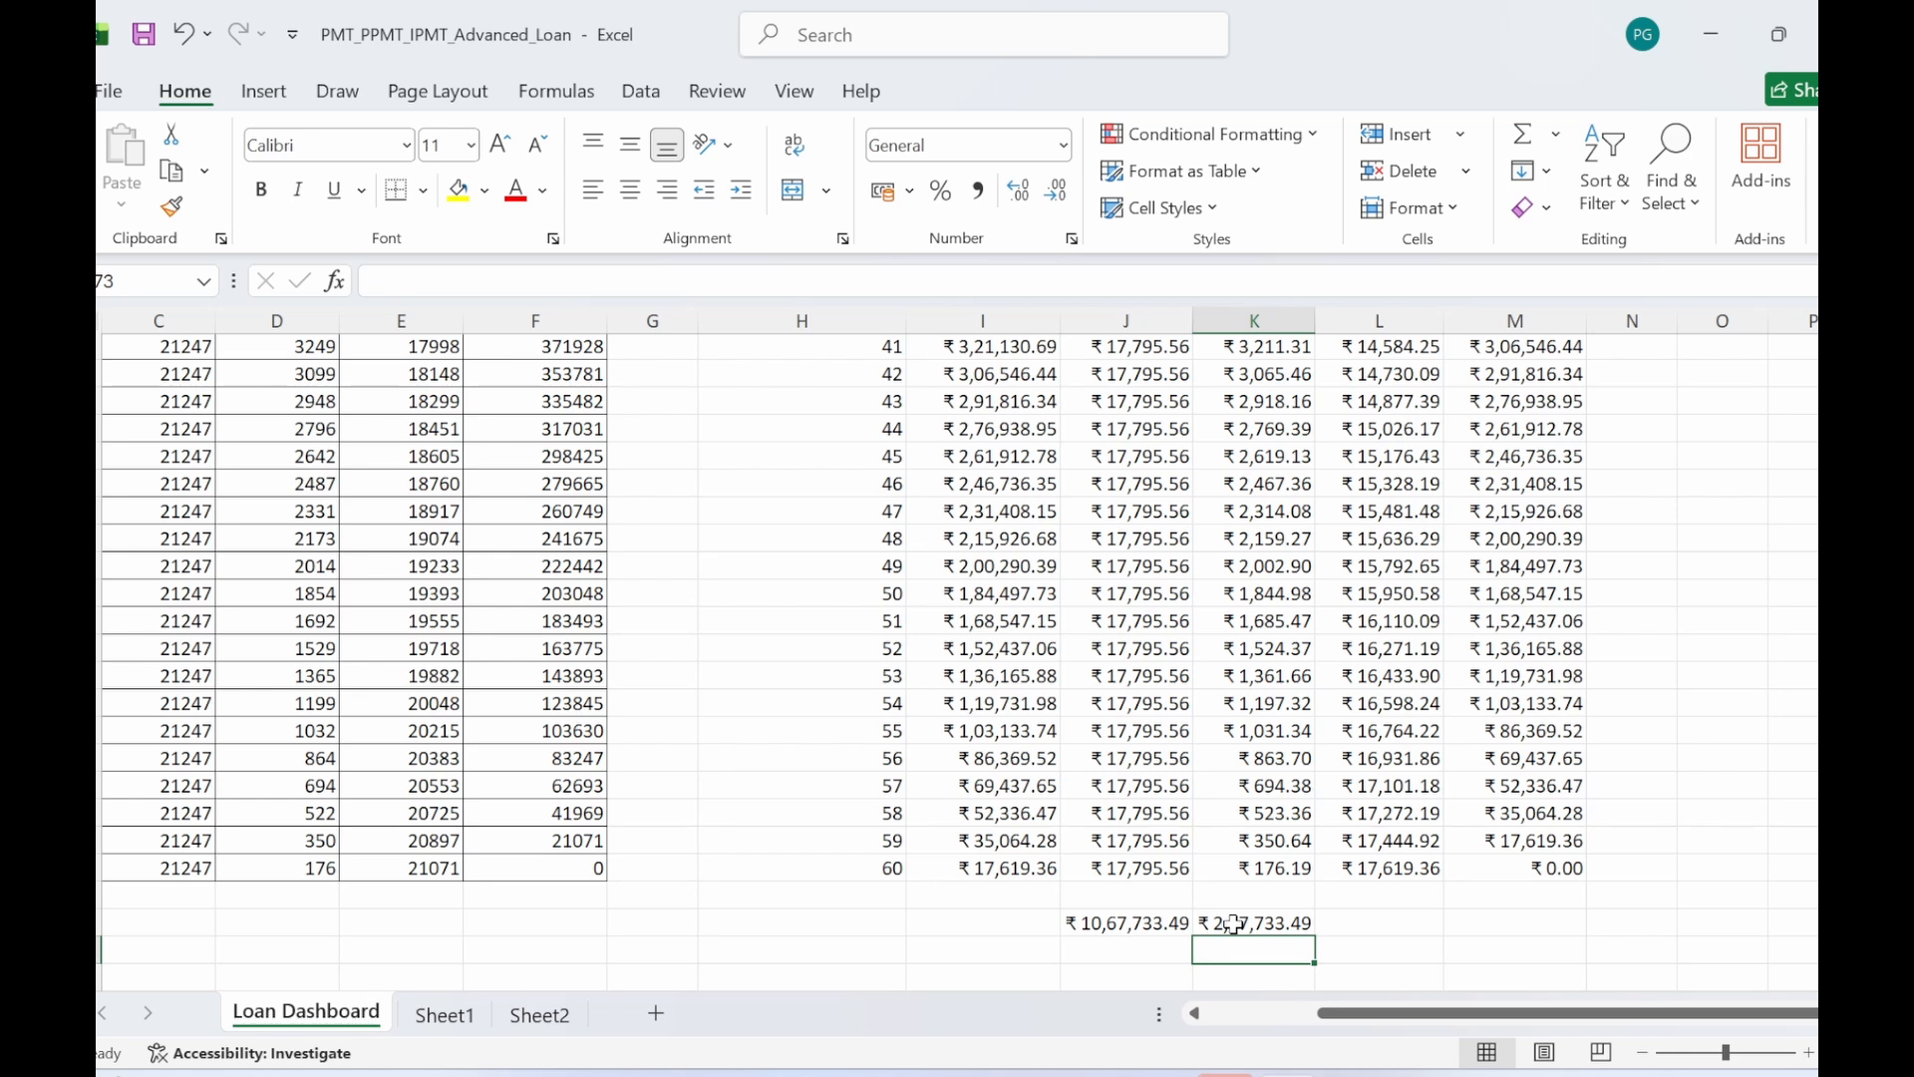
- Total the principal column in L72 with =SUM(L11:L72)
{"action": "left_click", "coordinate": [1409, 934]}
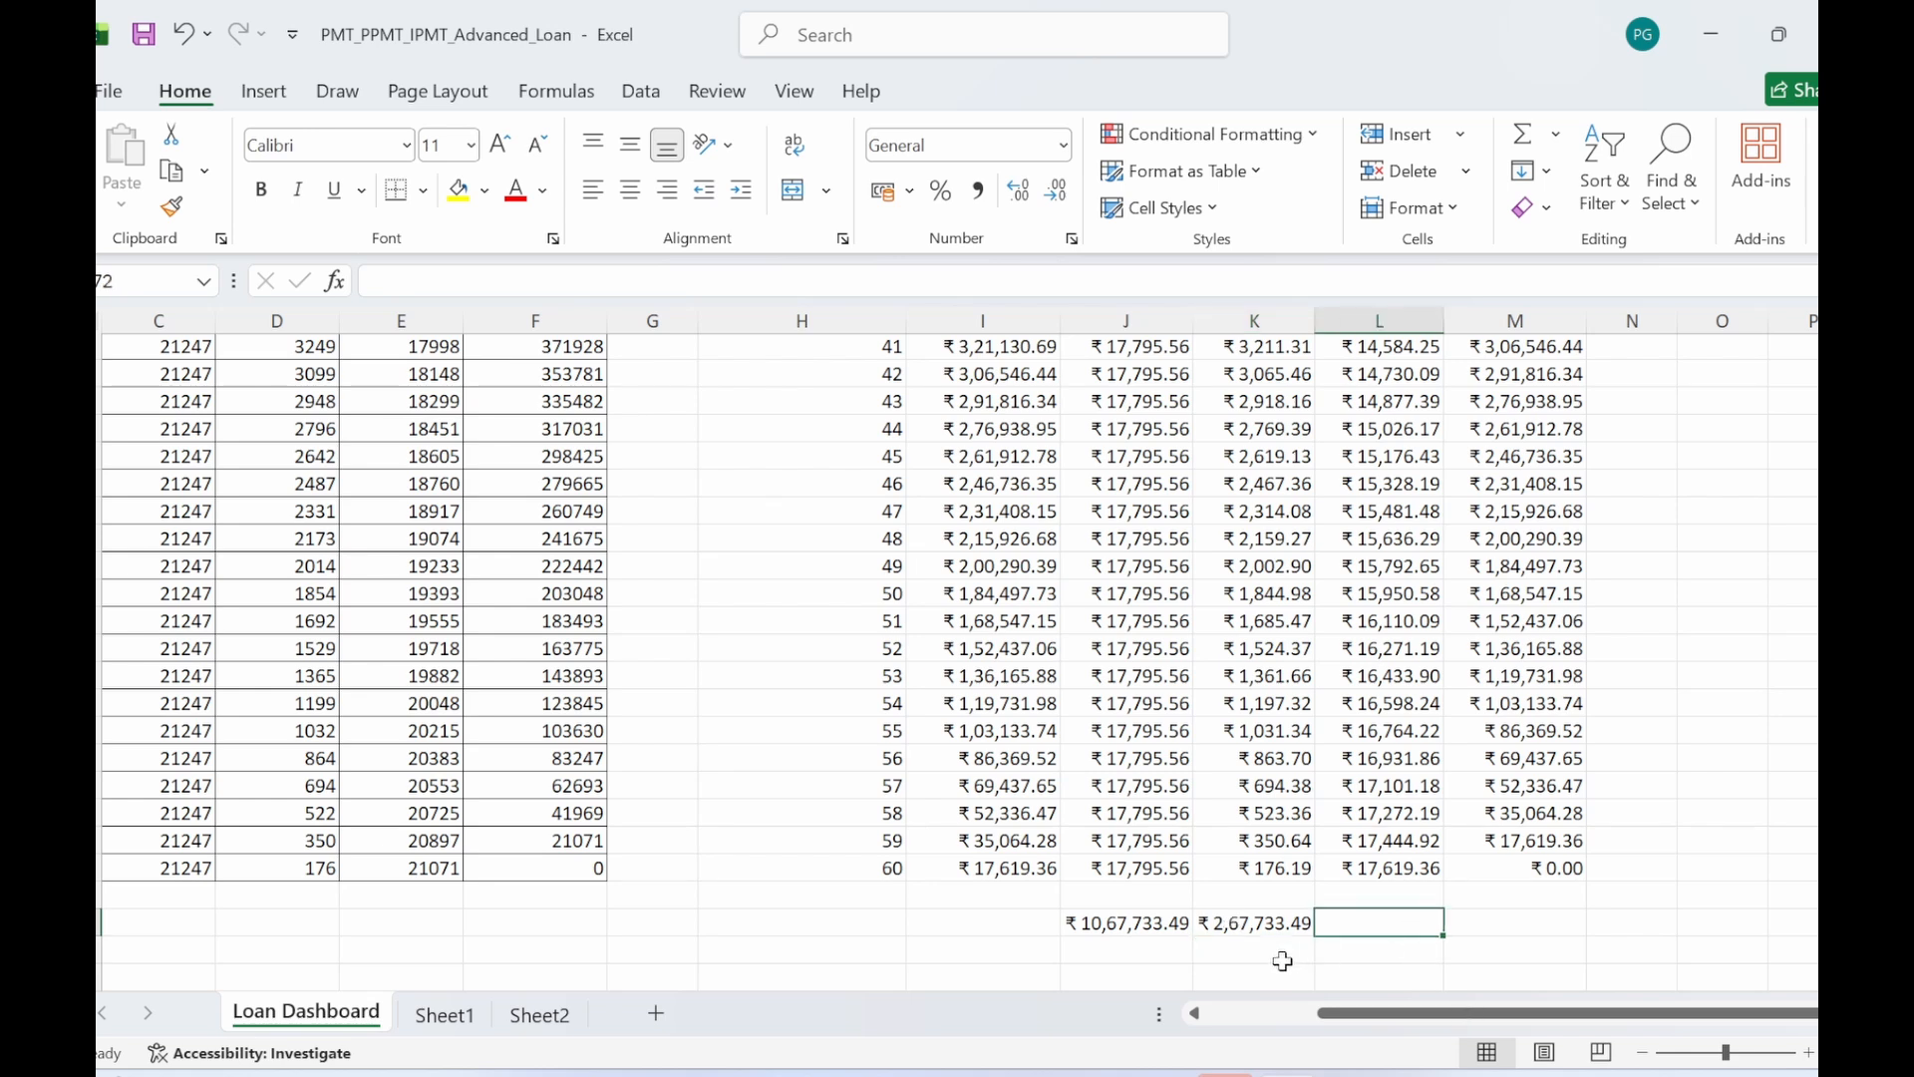
{"action": "left_click", "coordinate": [1445, 945]}
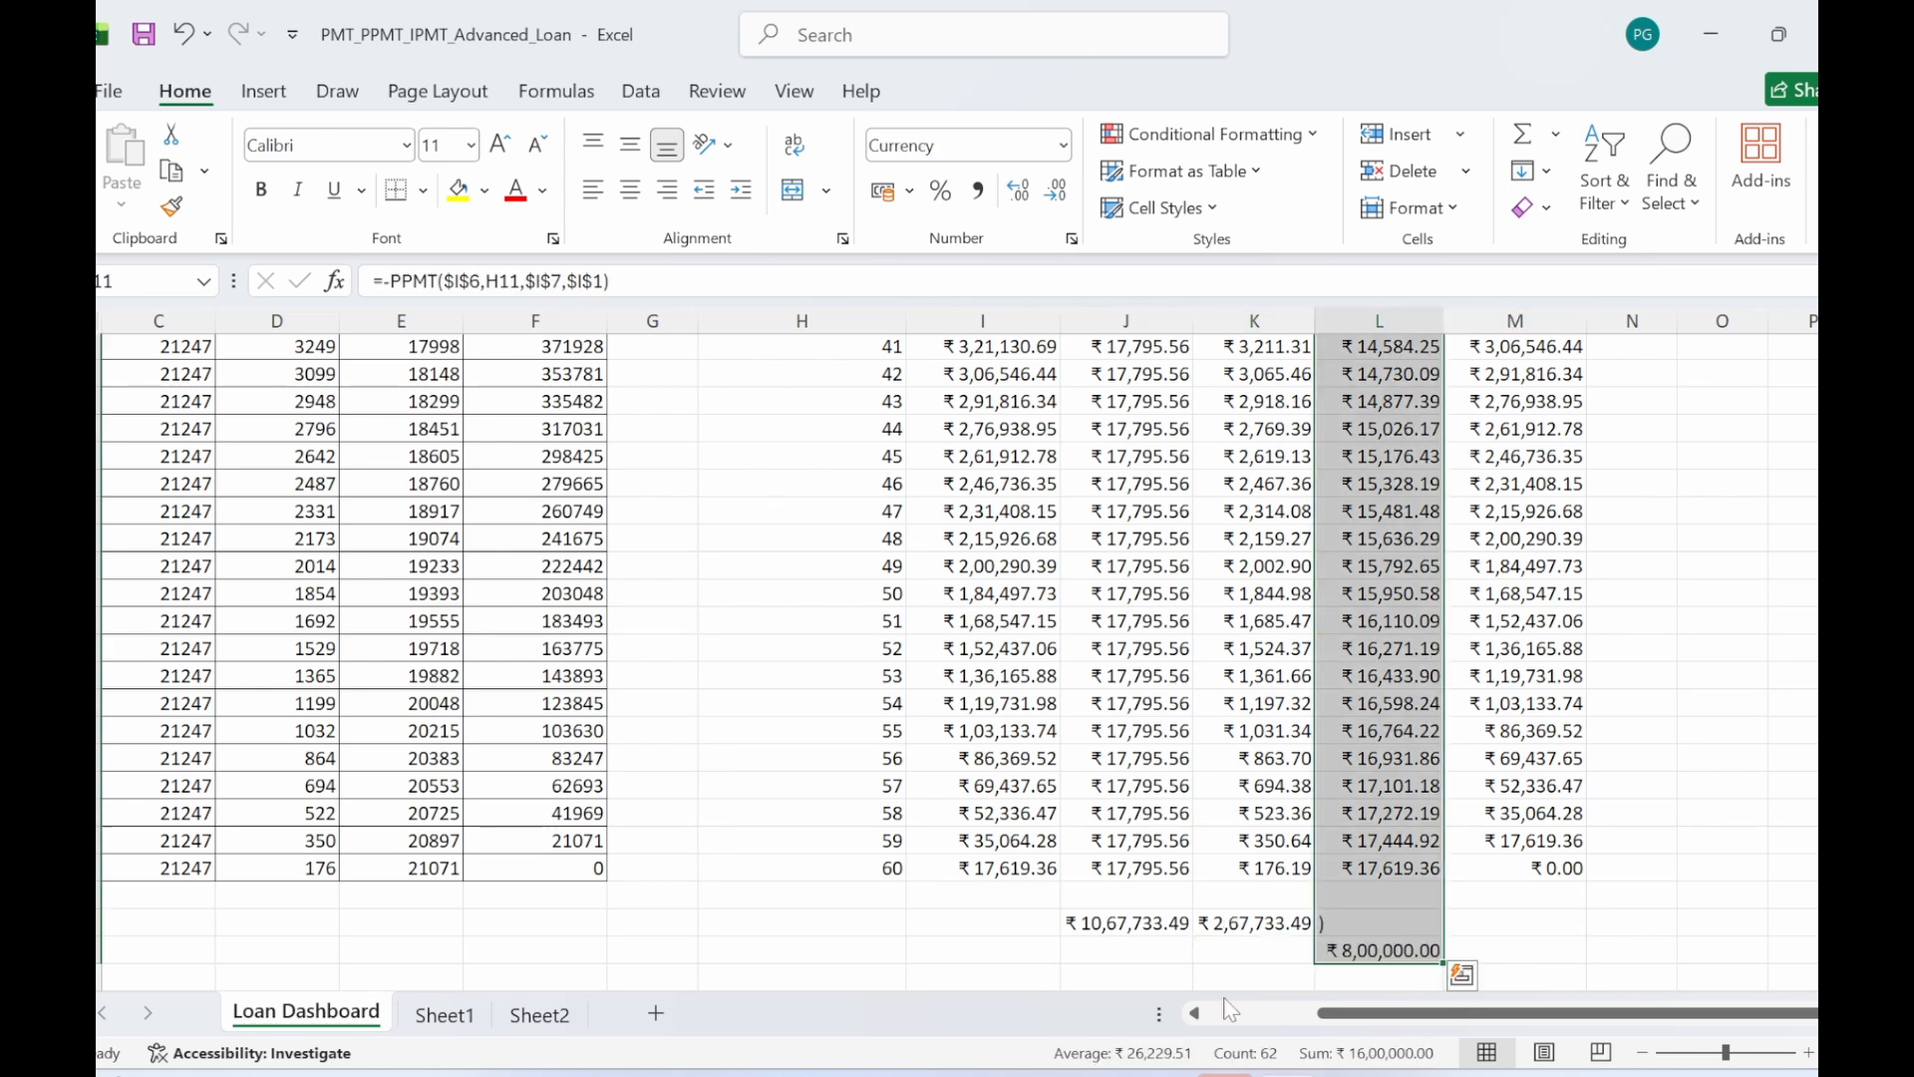
{"action": "left_click", "coordinate": [1456, 902]}
{"action": "left_click", "coordinate": [1326, 929]}
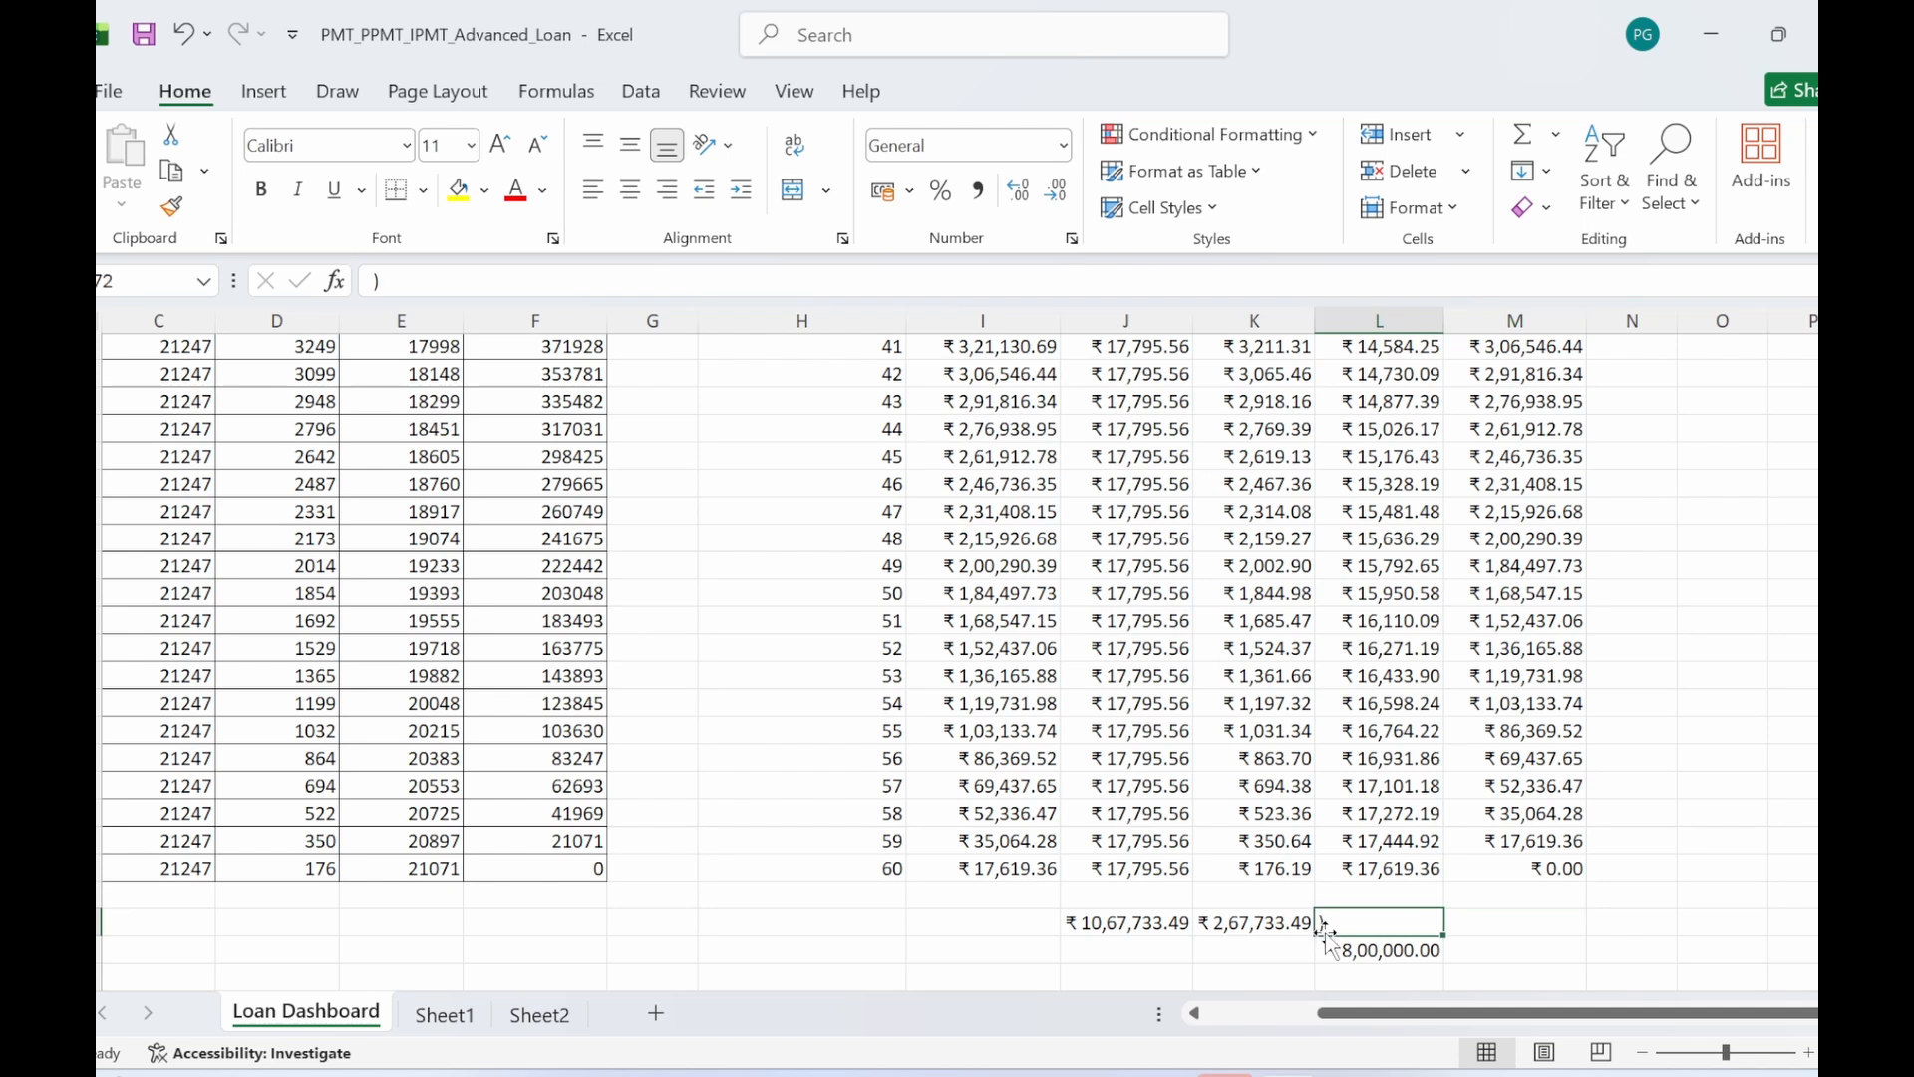
{"action": "key", "text": "Return"}
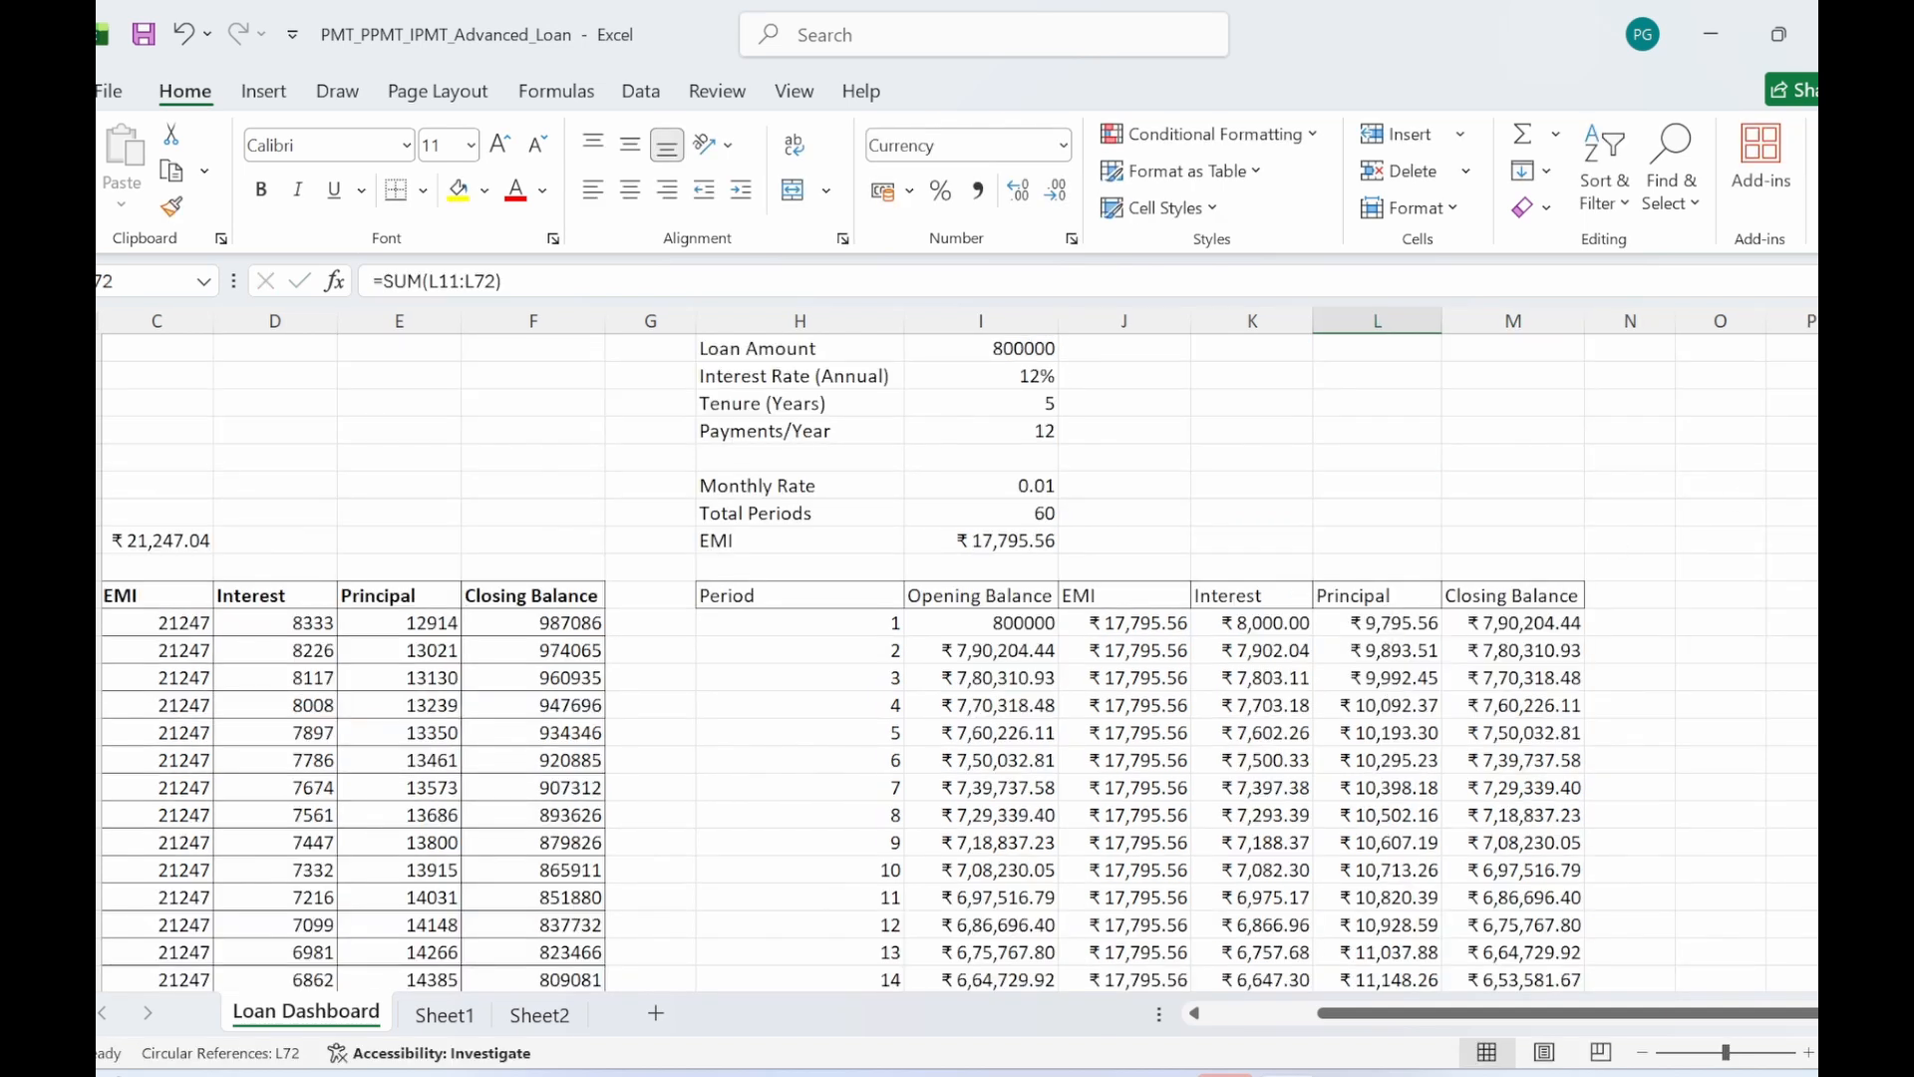
- Compare the EMI, interest and principal totals in row 72 with the loan inputs above the schedule
{"action": "scroll", "coordinate": [1780, 498], "scroll_direction": "down", "scroll_amount": 13}
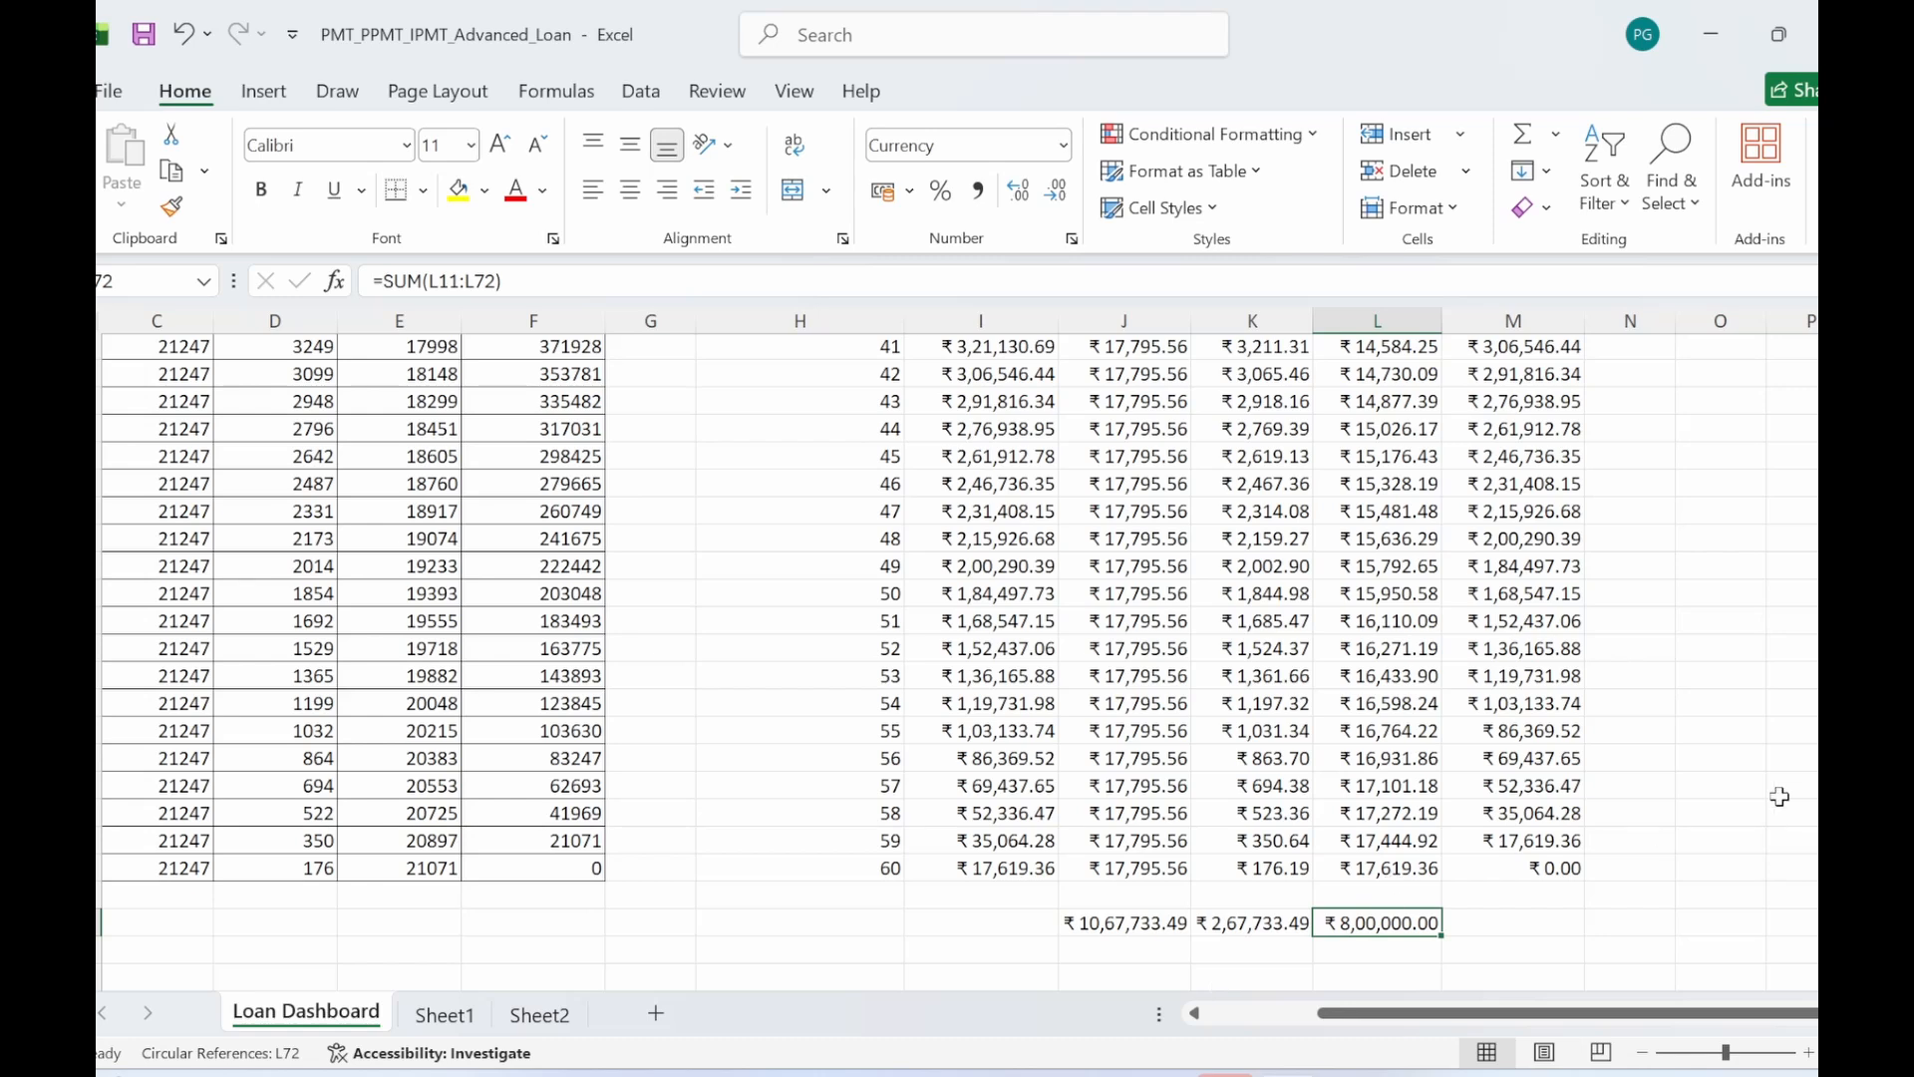
{"action": "scroll", "coordinate": [1779, 796], "scroll_direction": "up", "scroll_amount": 13}
{"action": "scroll", "coordinate": [1779, 796], "scroll_direction": "down", "scroll_amount": 13}
{"action": "left_click", "coordinate": [1535, 949]}
{"action": "left_click", "coordinate": [1146, 927]}
{"action": "left_click", "coordinate": [1510, 955]}
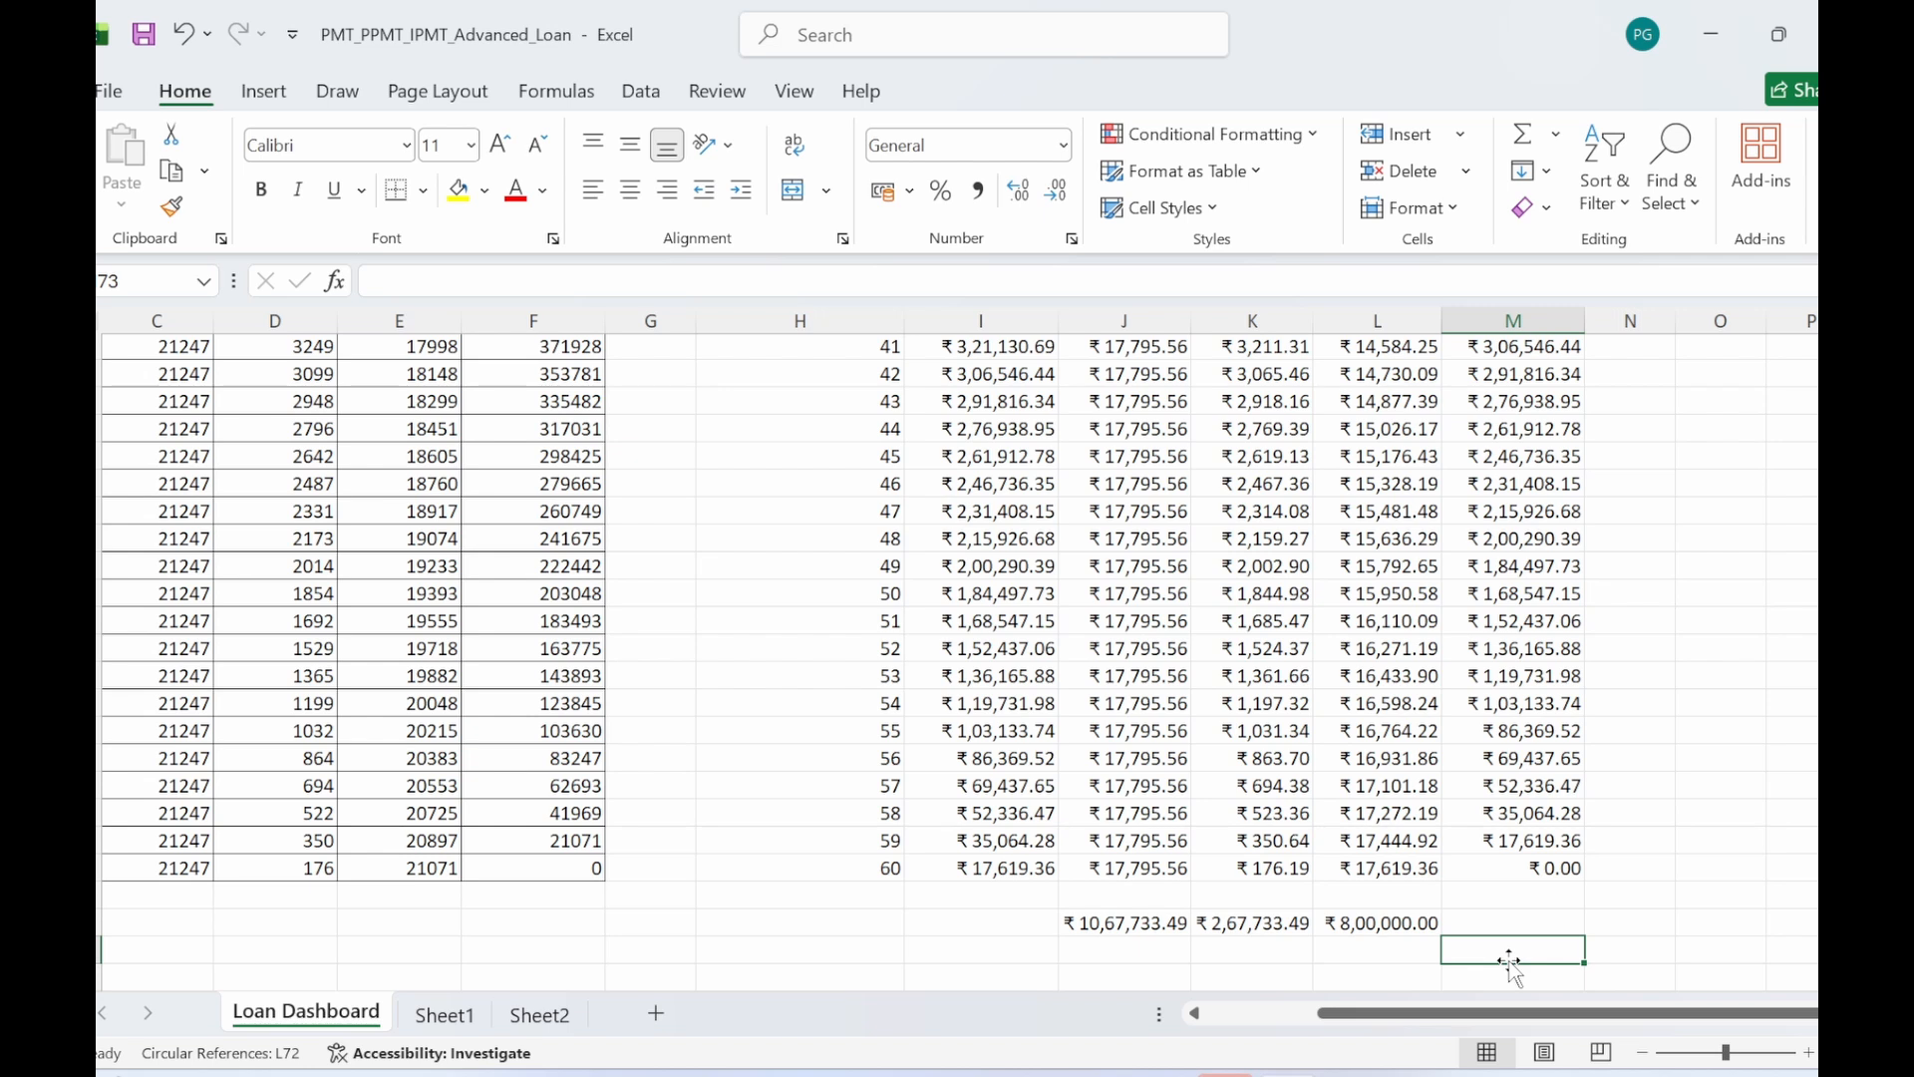
- Switch to Sheet2 with the car loan labels and widen column B slightly
{"action": "left_click", "coordinate": [534, 1017]}
{"action": "left_click", "coordinate": [673, 649]}
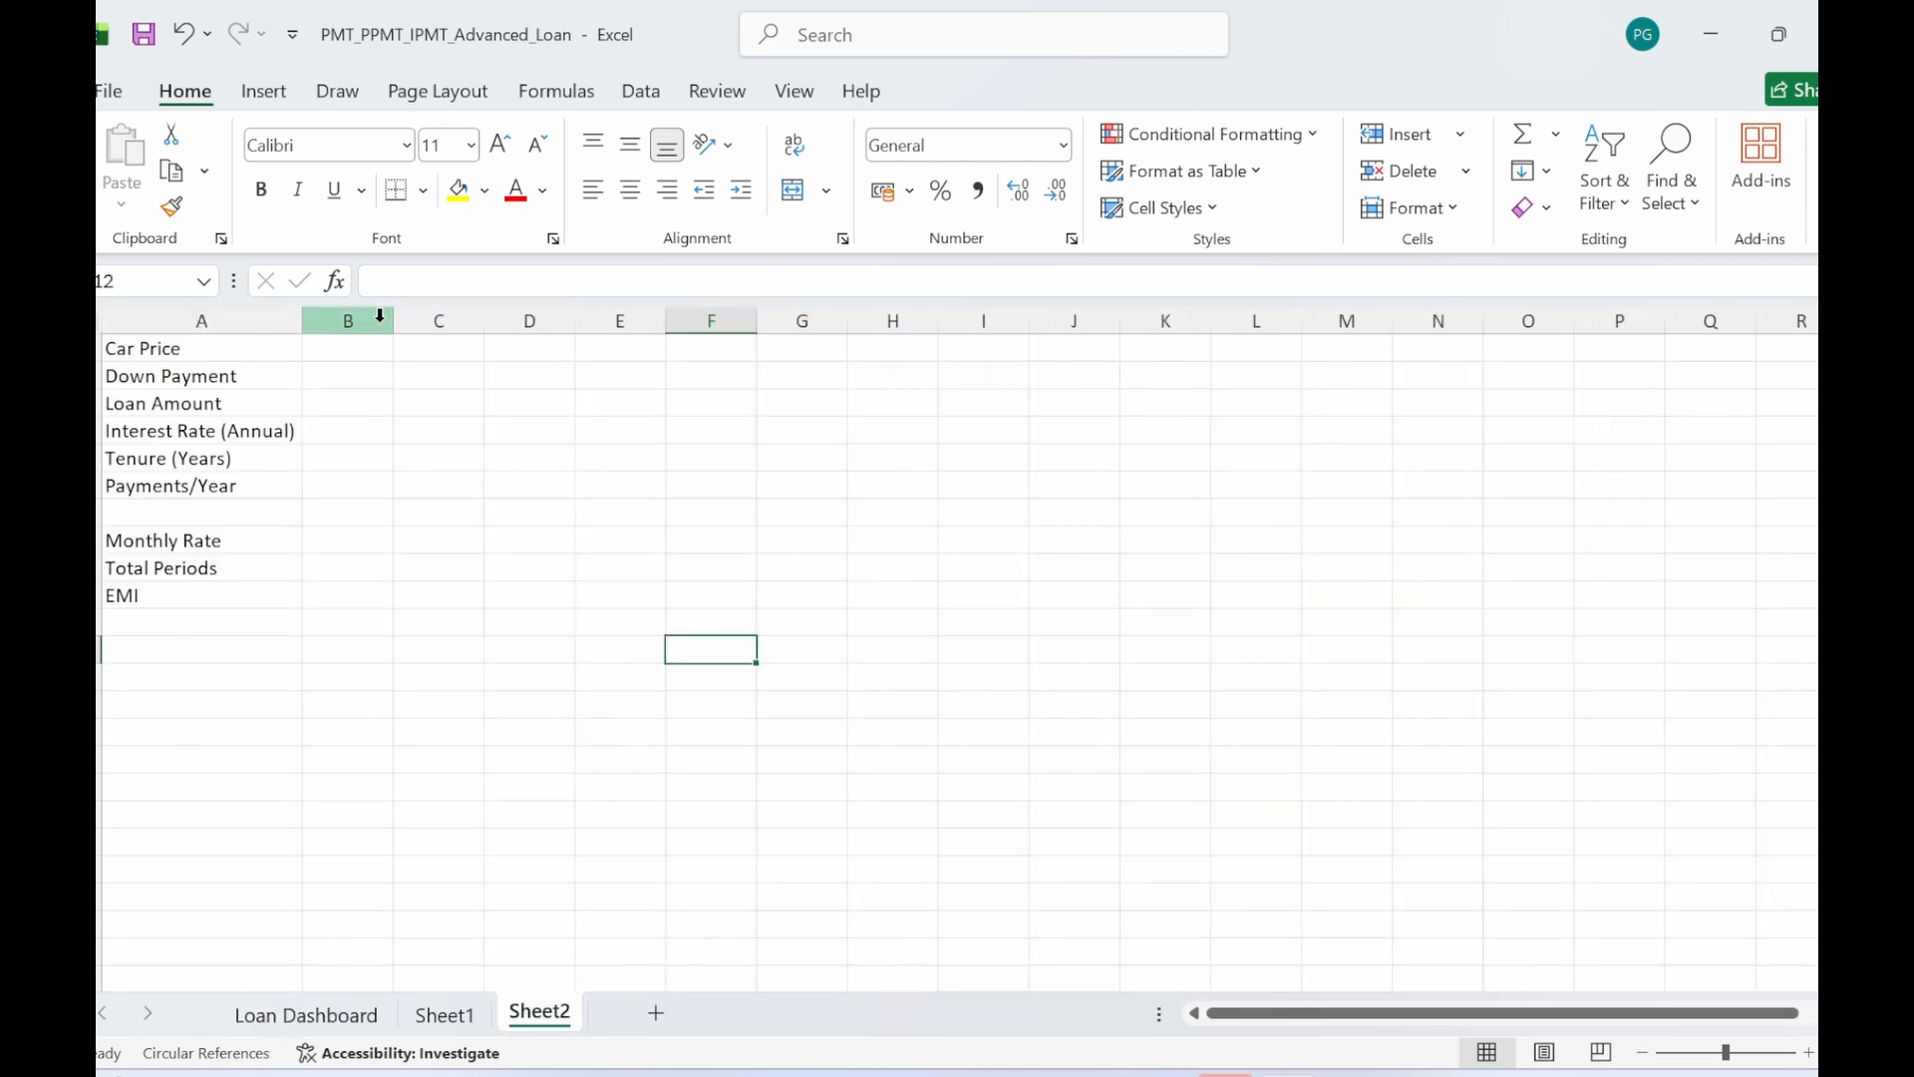
{"action": "left_click", "coordinate": [328, 355]}
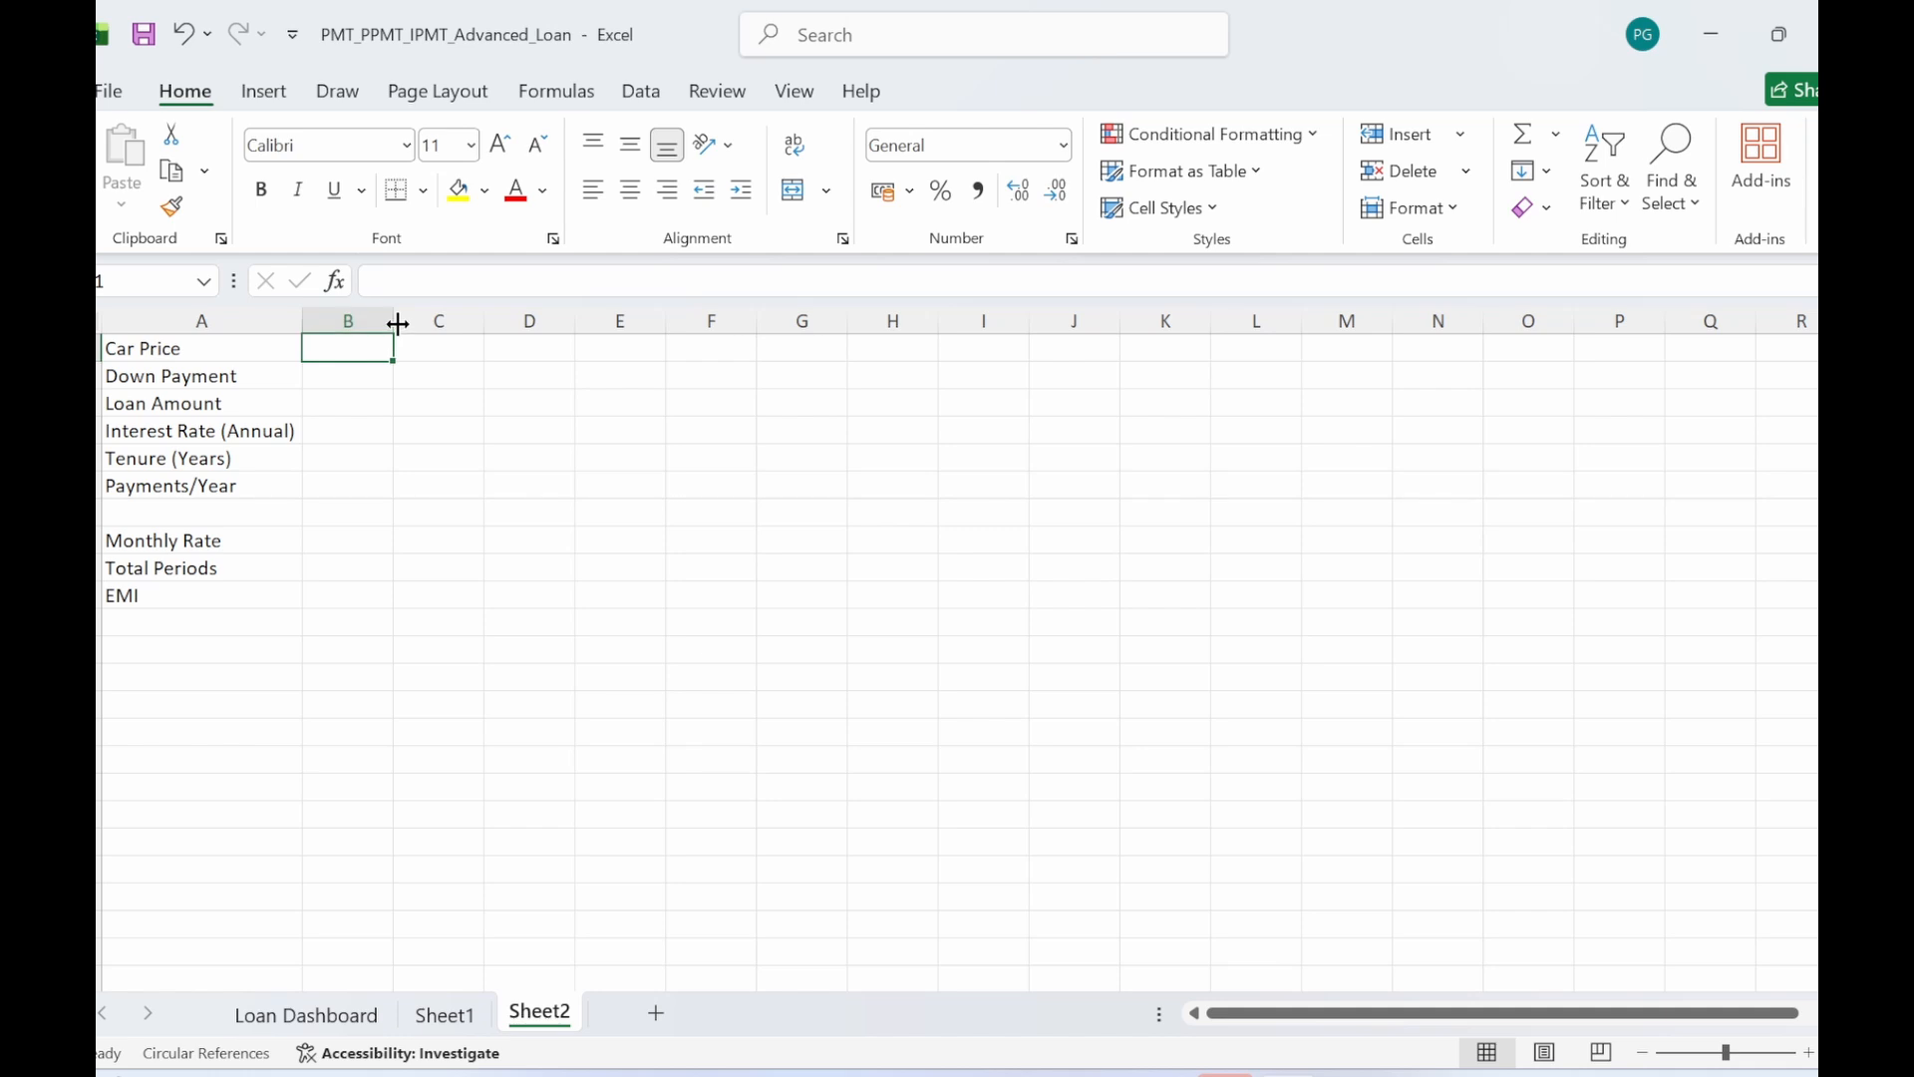
{"action": "left_click_drag", "start_coordinate": [393, 320], "coordinate": [429, 320]}
{"action": "left_click", "coordinate": [314, 546]}
- Enter 800000 as the car price in B1
{"action": "left_click", "coordinate": [359, 354]}
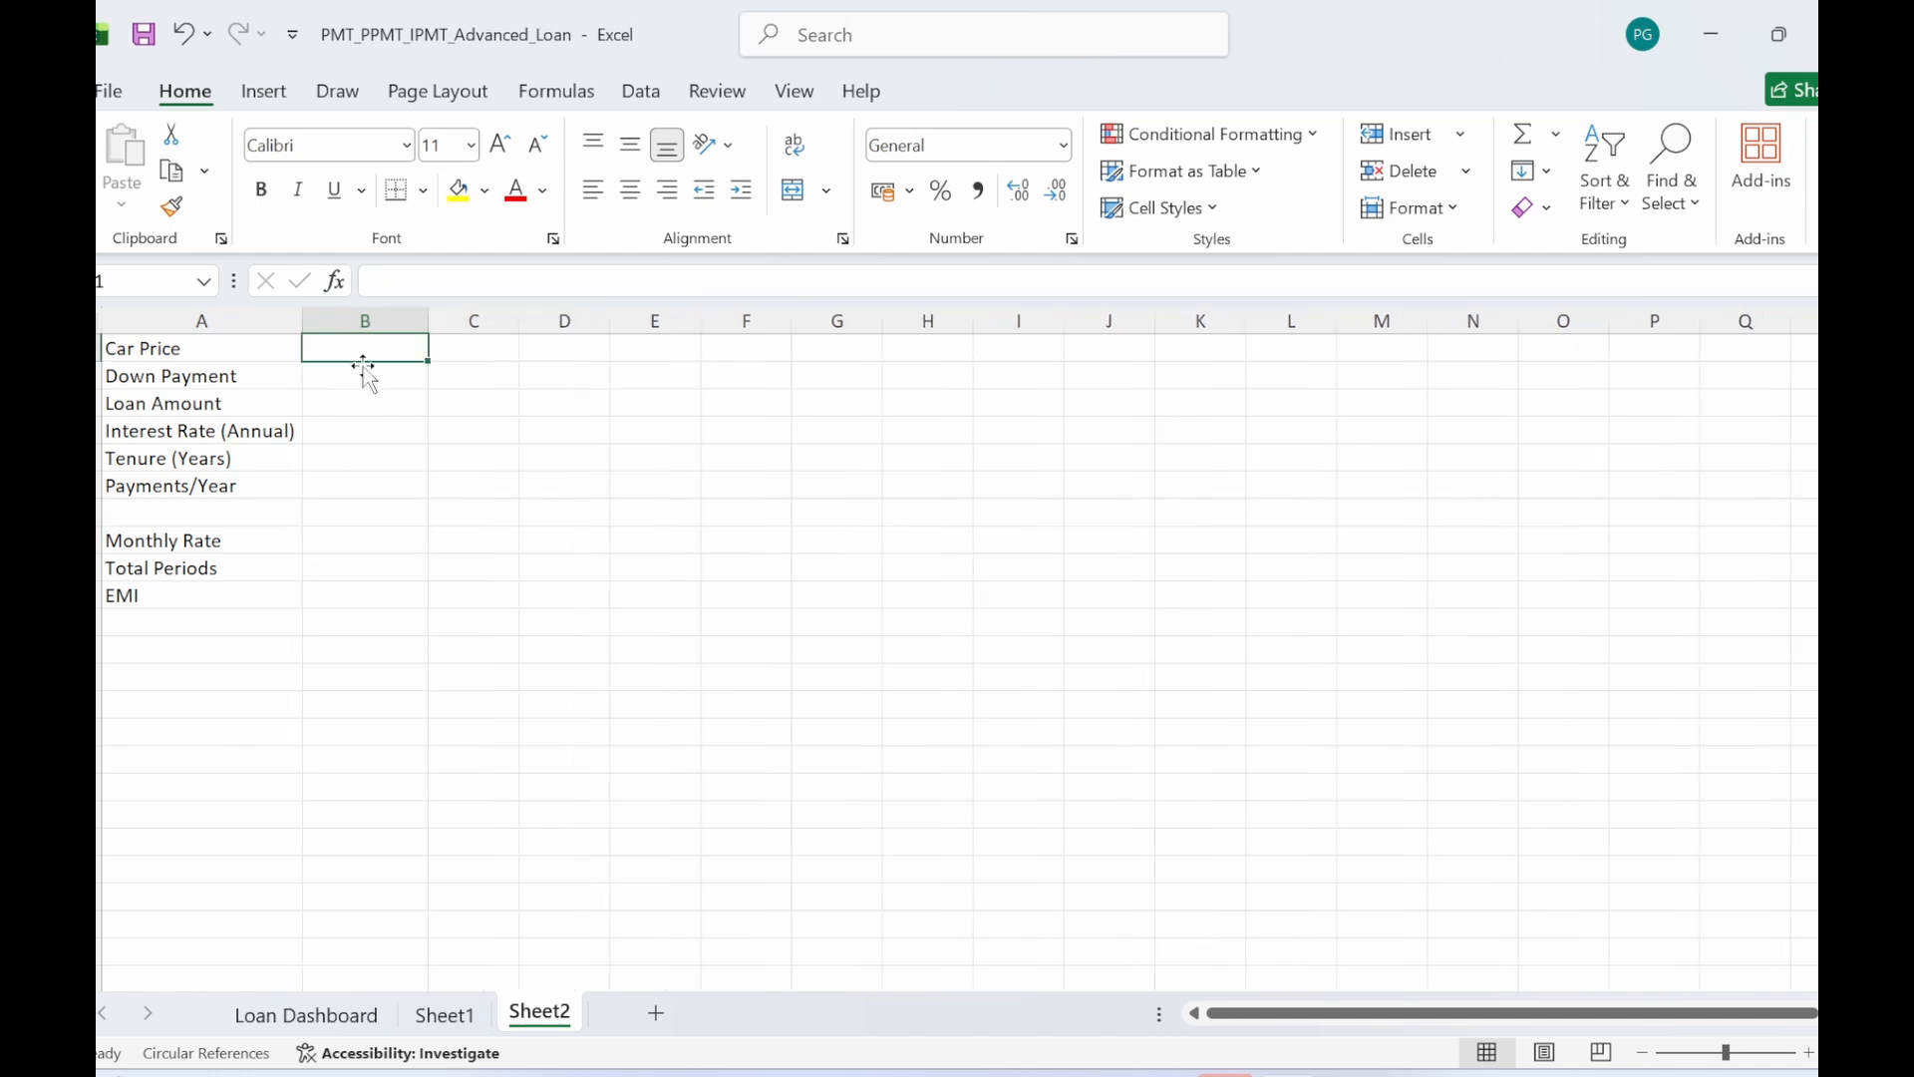
{"action": "type", "text": "800000"}
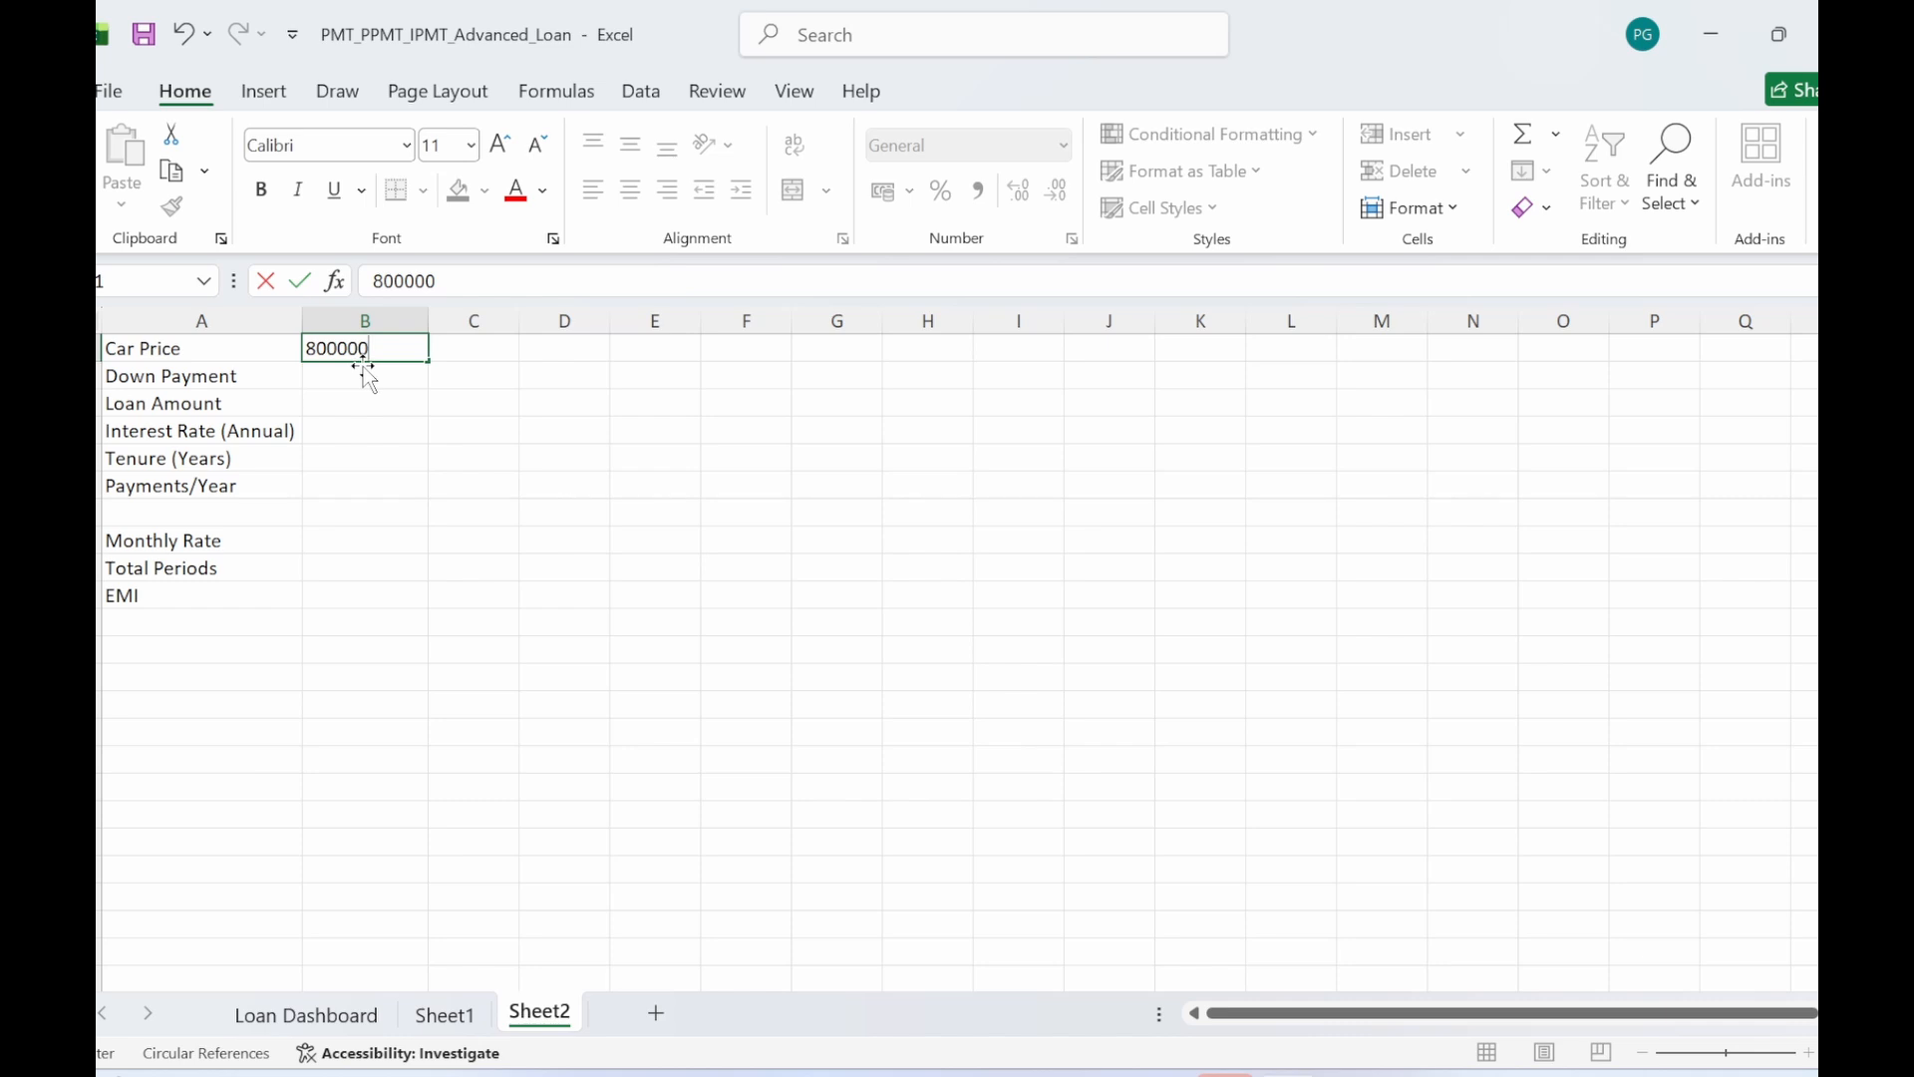
{"action": "key", "text": "Return"}
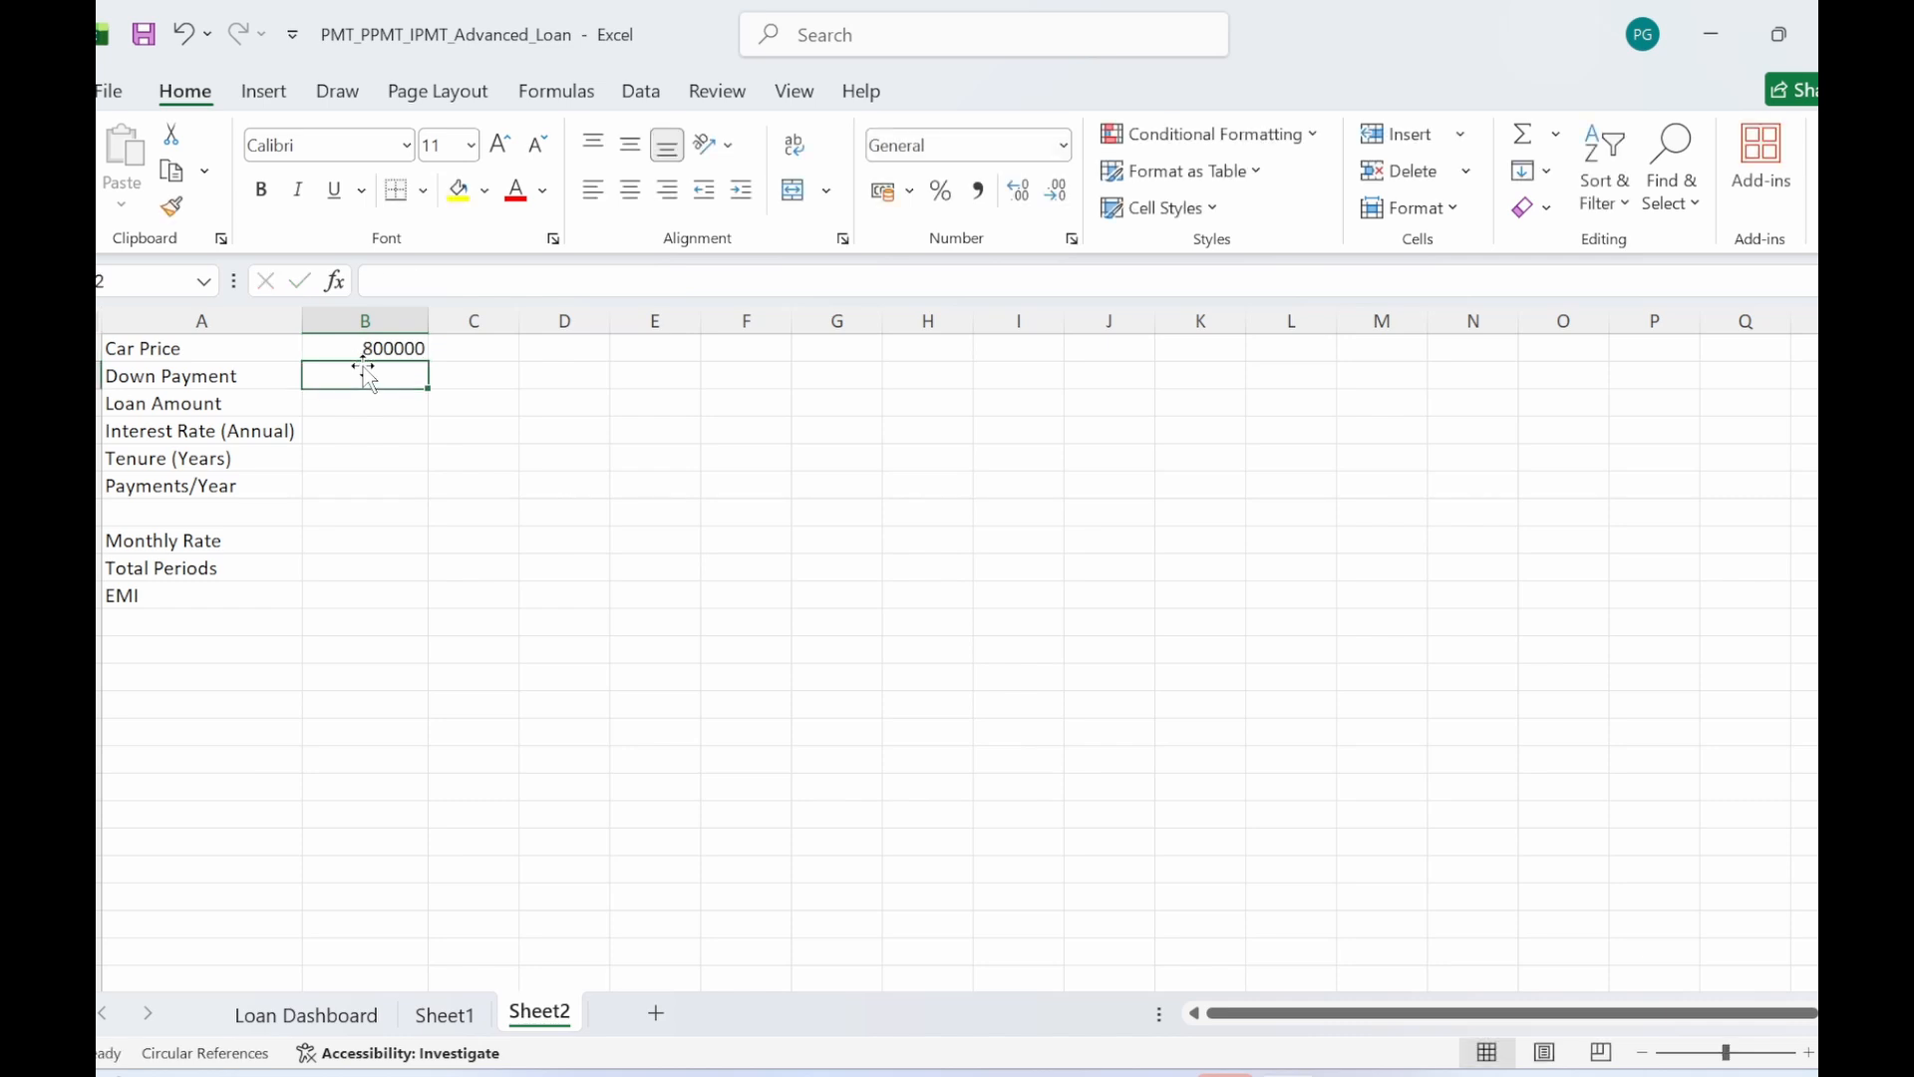
- Enter 300000 as the Down Payment in B2 and 500000 as the Loan Amount in B3
{"action": "type", "text": "300000"}
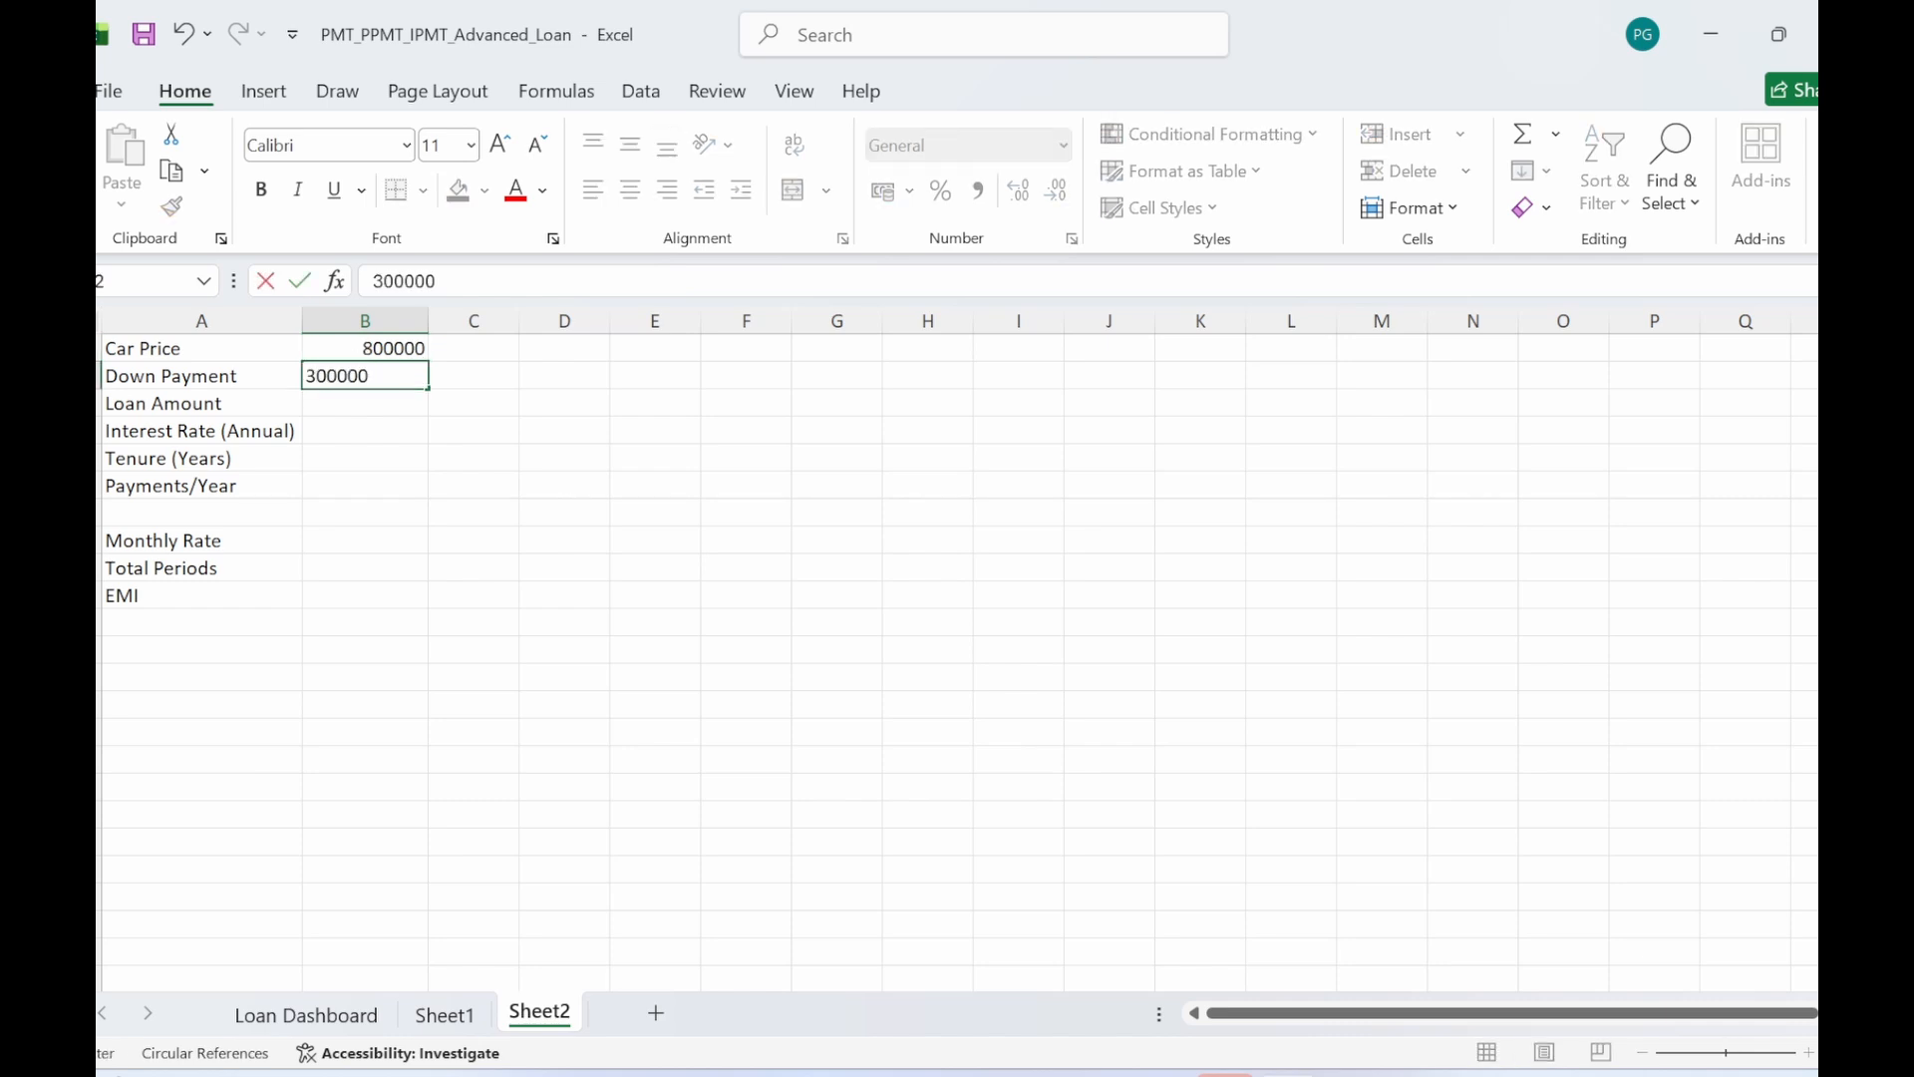
{"action": "key", "text": "Return"}
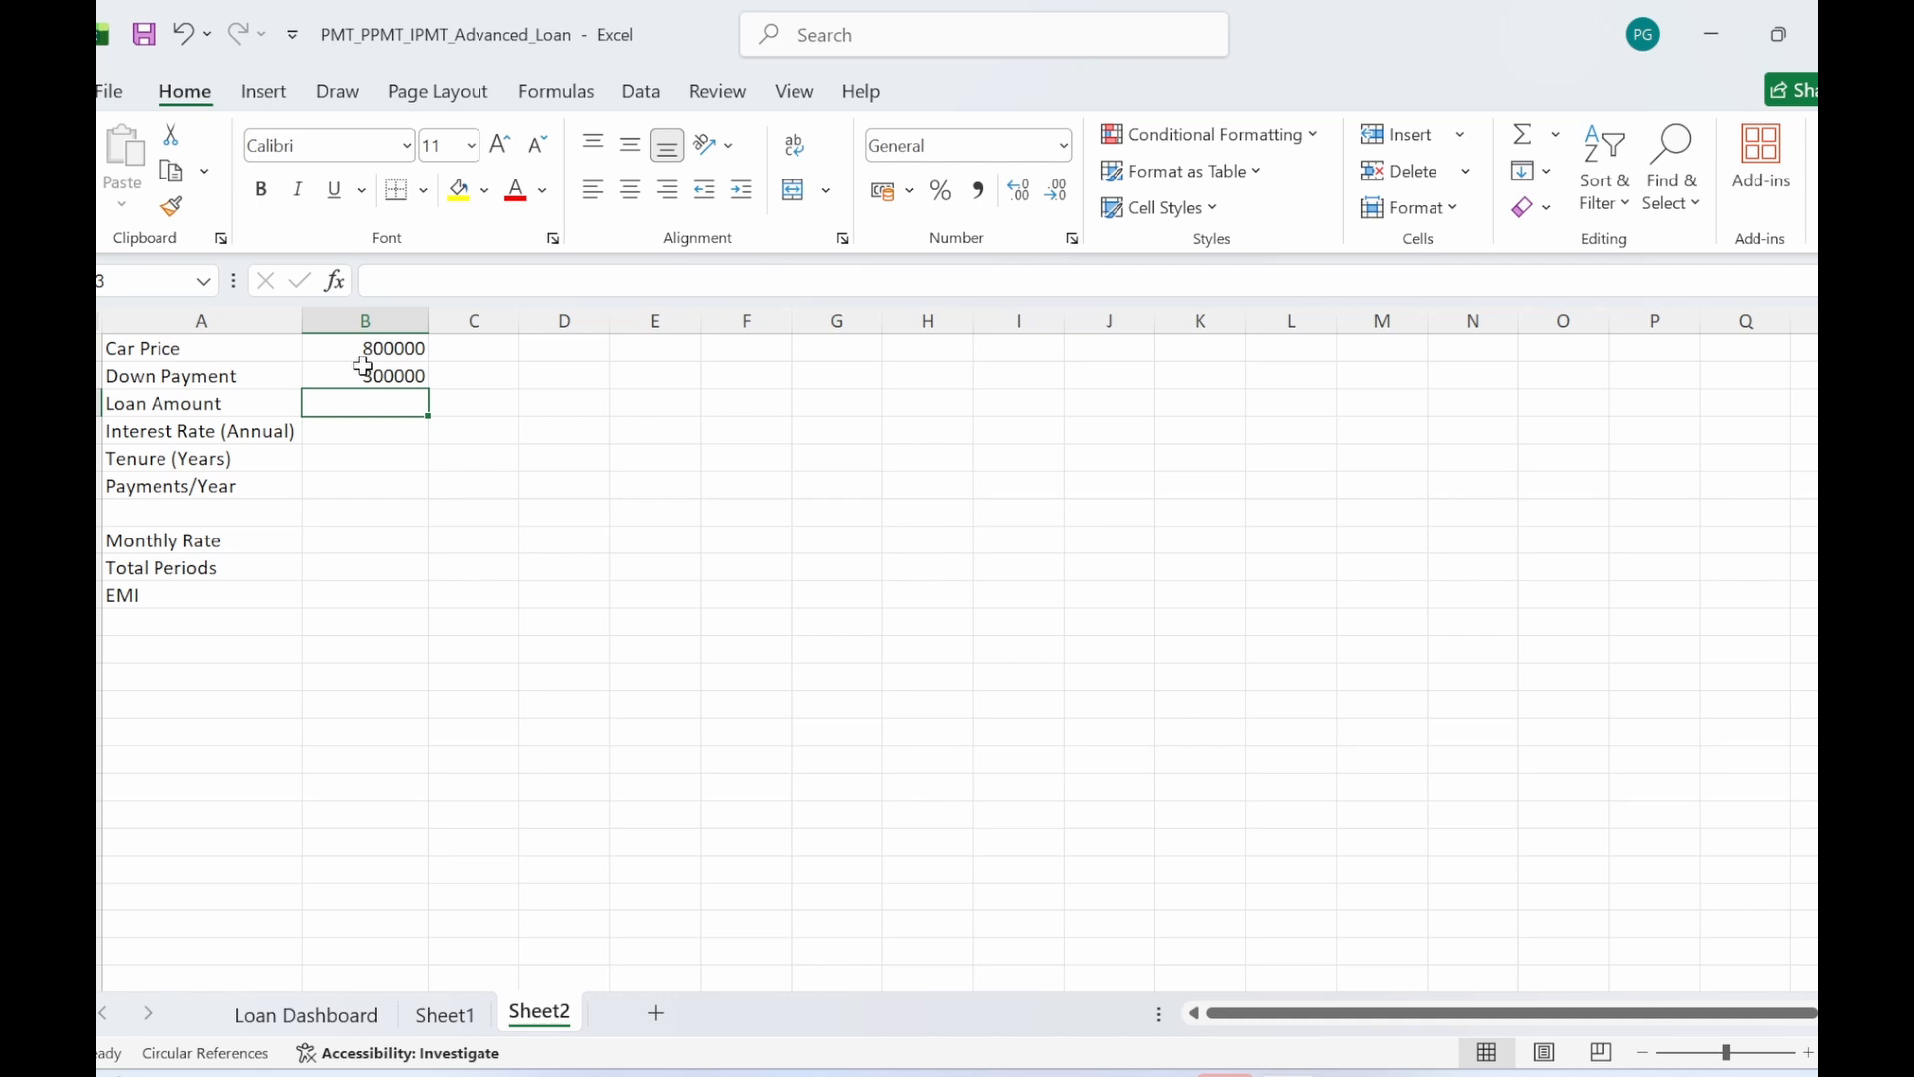
{"action": "type", "text": "500000"}
{"action": "key", "text": "Return"}
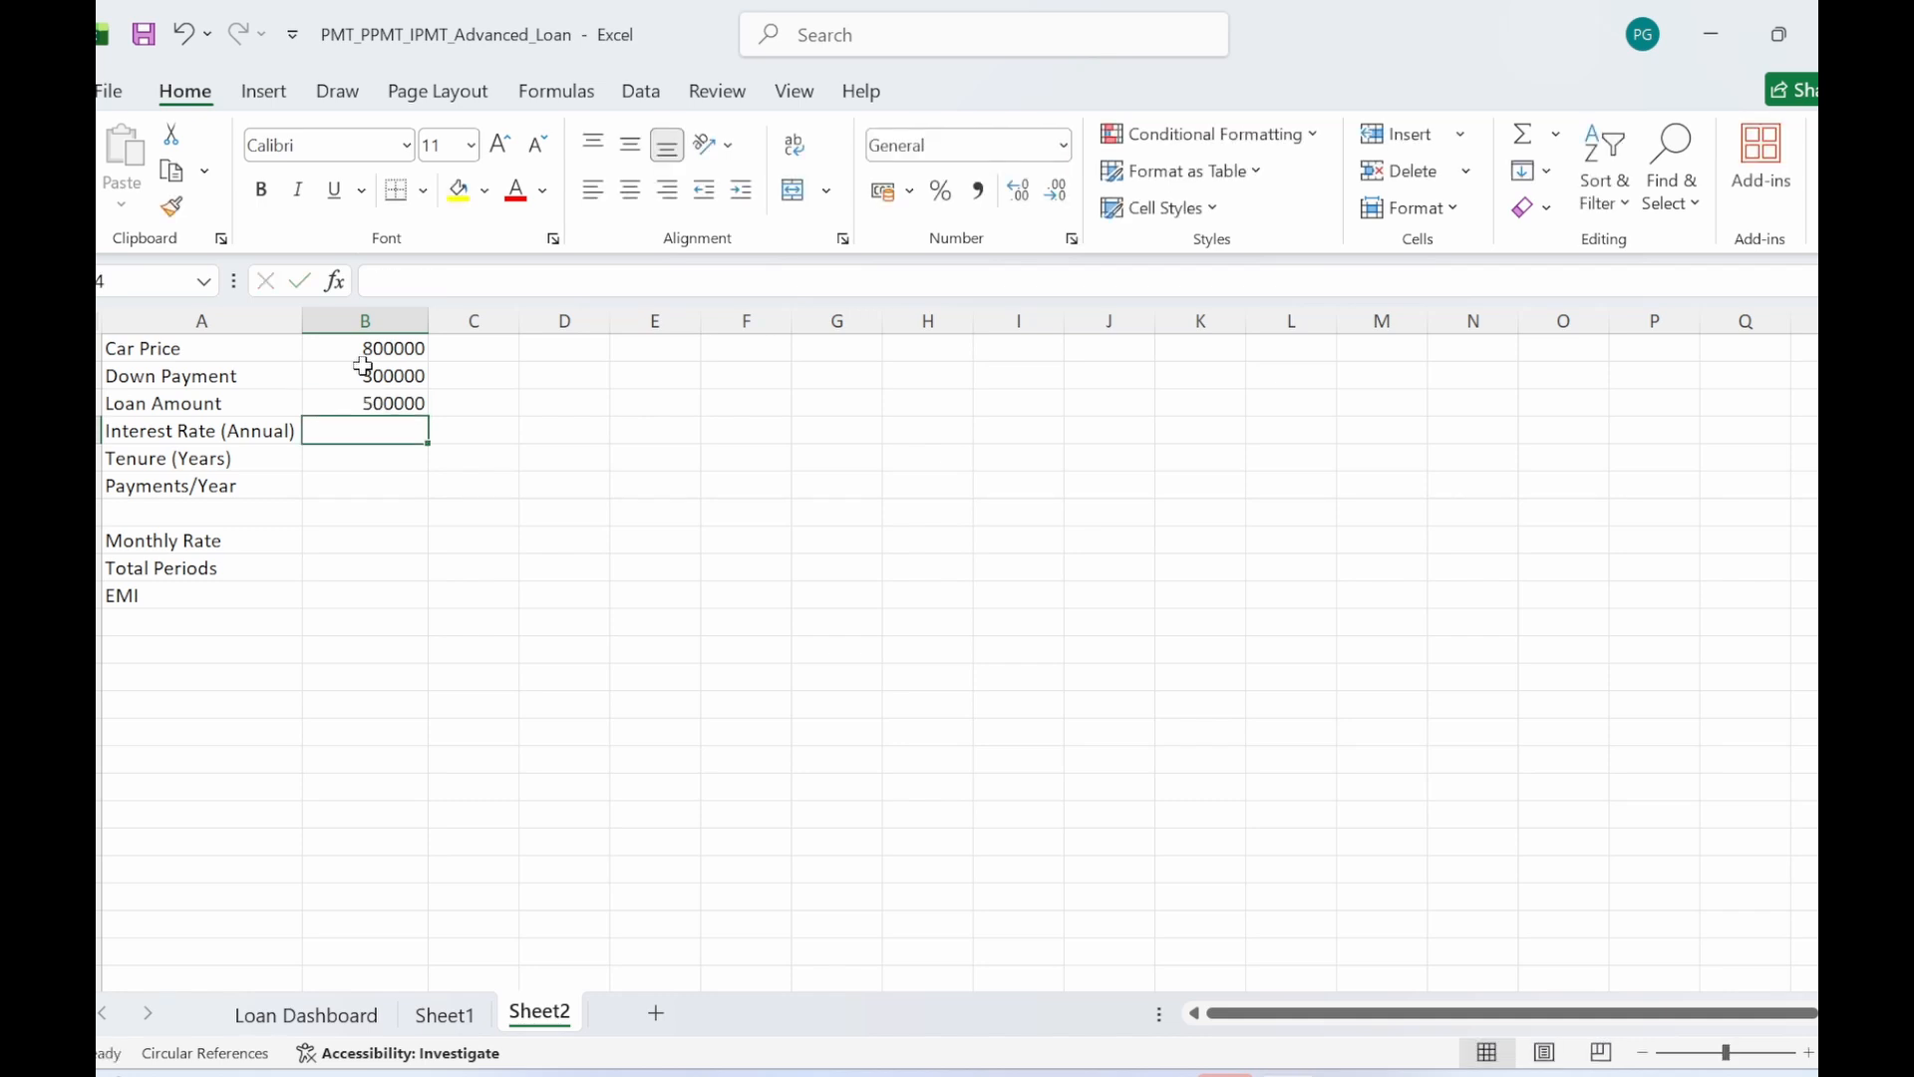
- Fill in the loan terms in B4:B6 with an annual interest rate of 14%, a tenure of 4 years and 12 payments per year
{"action": "type", "text": "14"}
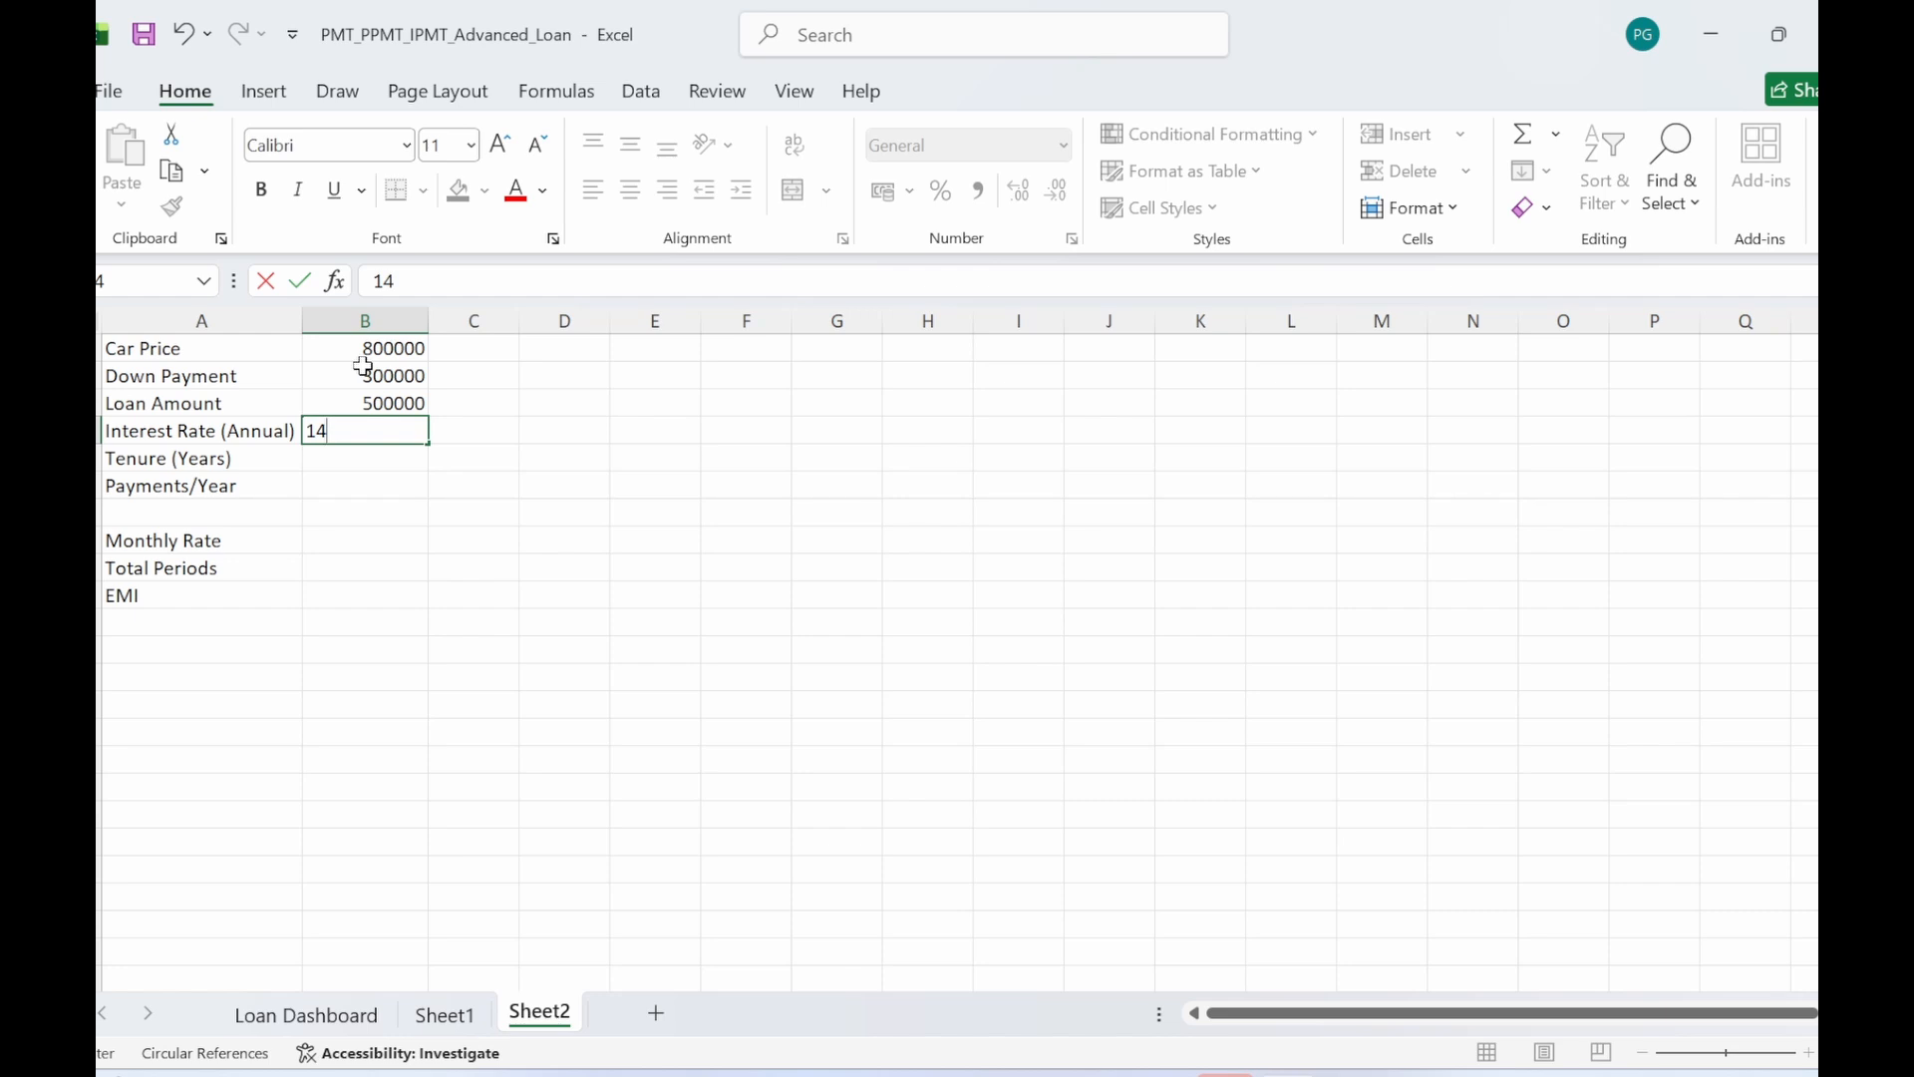
{"action": "type", "text": "%"}
{"action": "key", "text": "Return"}
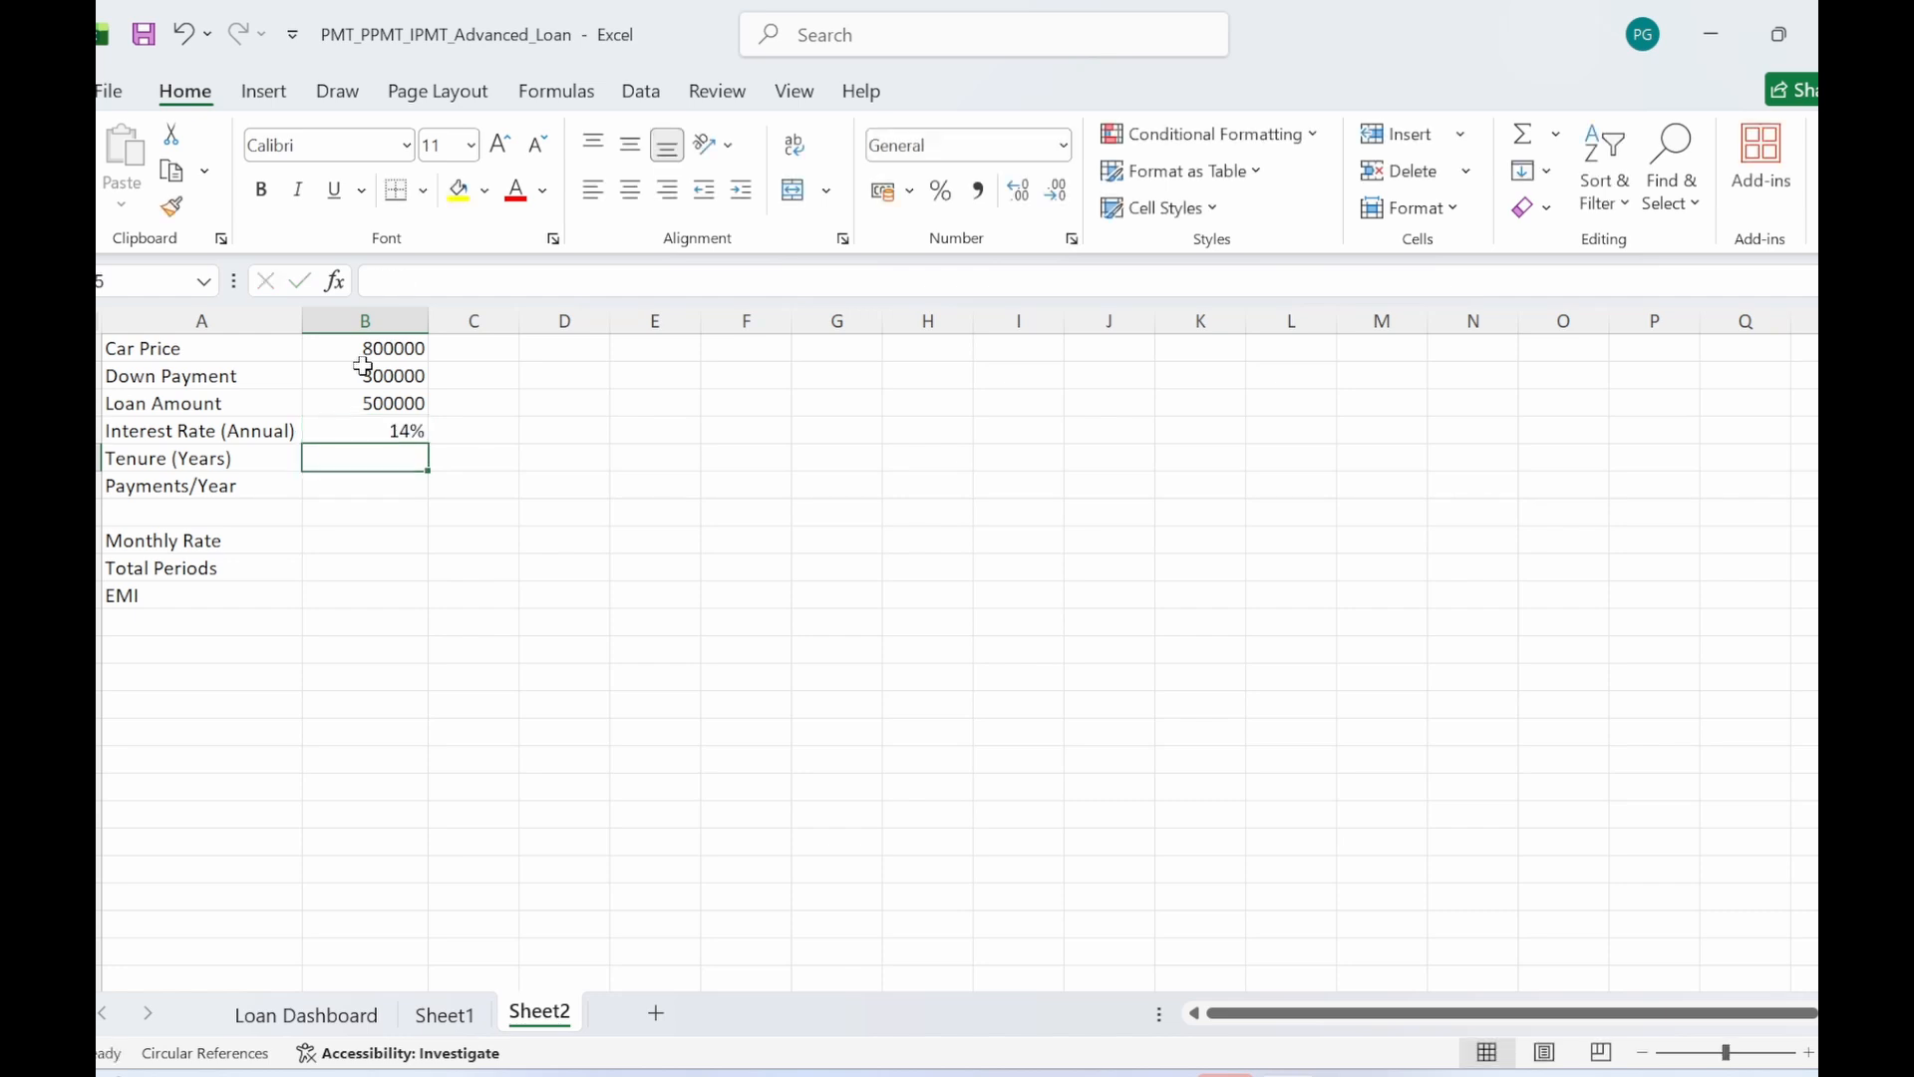
{"action": "type", "text": "4"}
{"action": "key", "text": "Return"}
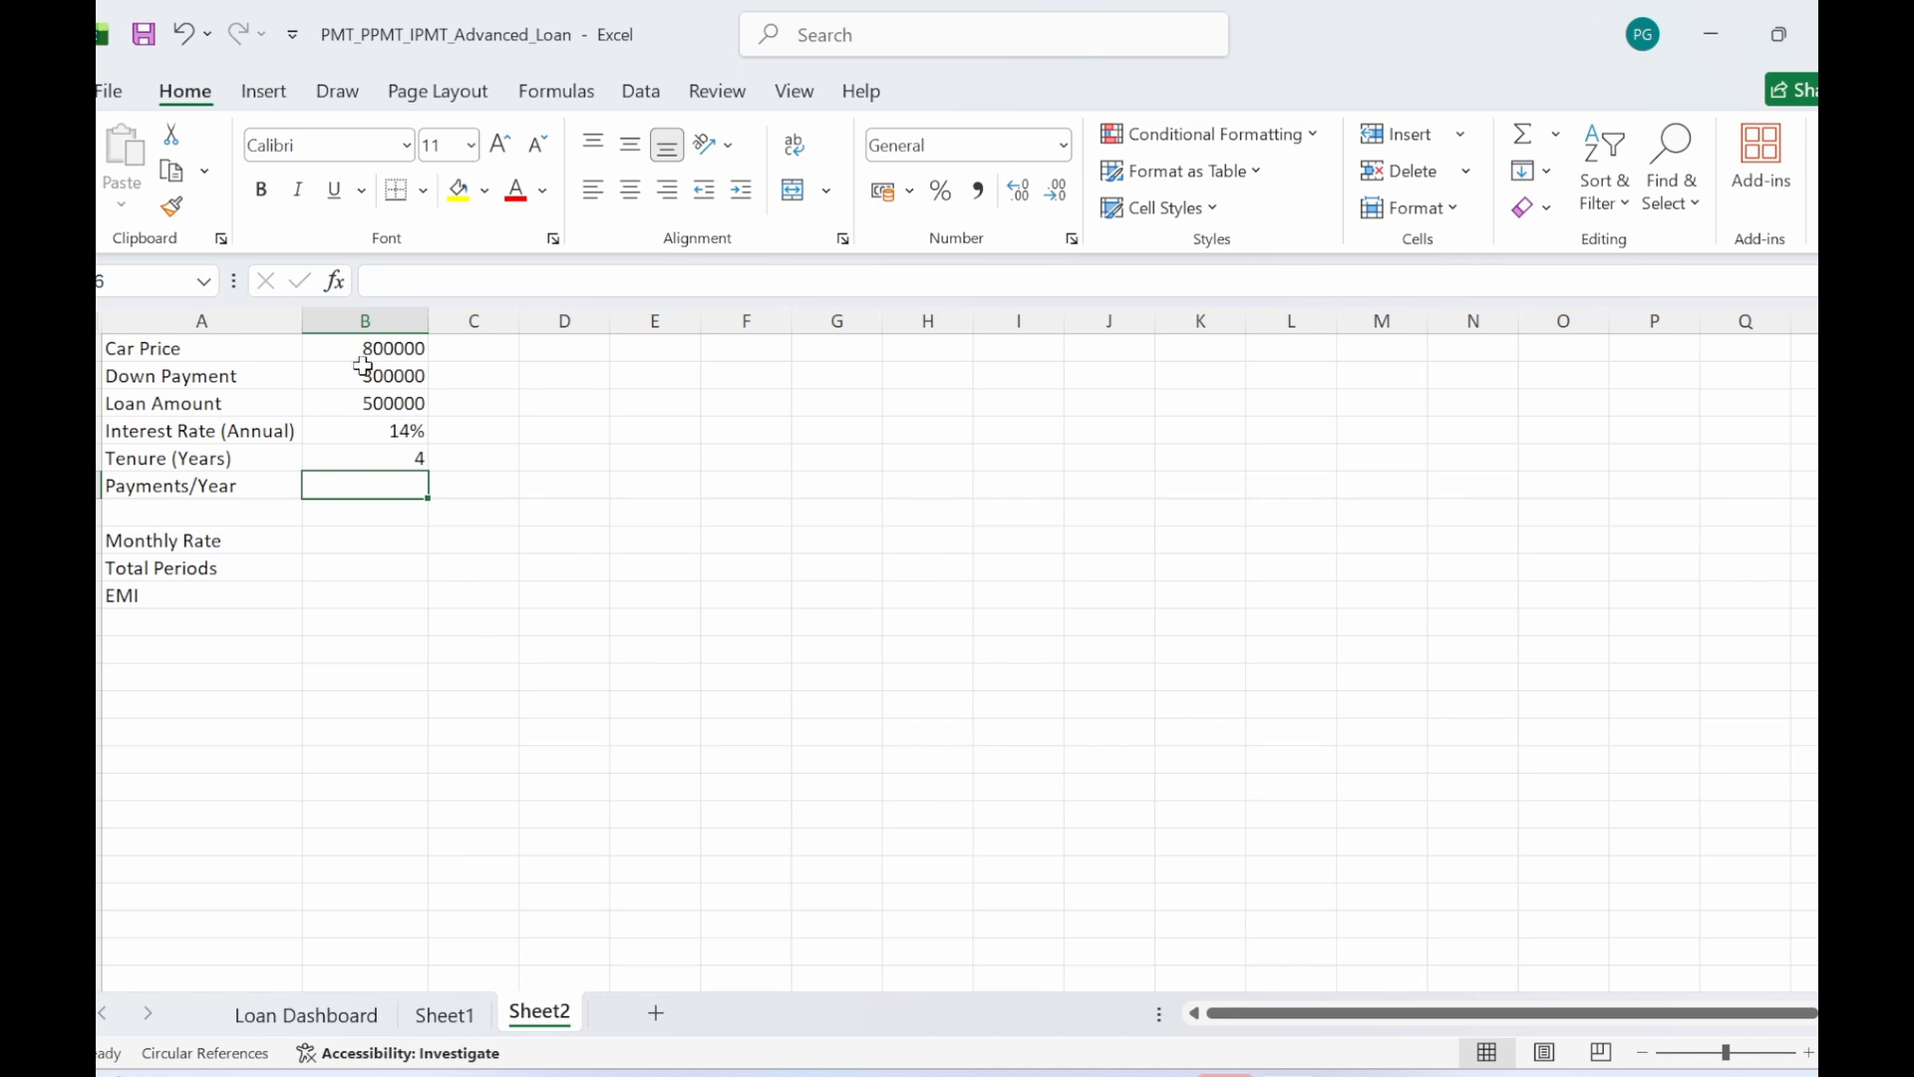
{"action": "type", "text": "12"}
{"action": "key", "text": "Return"}
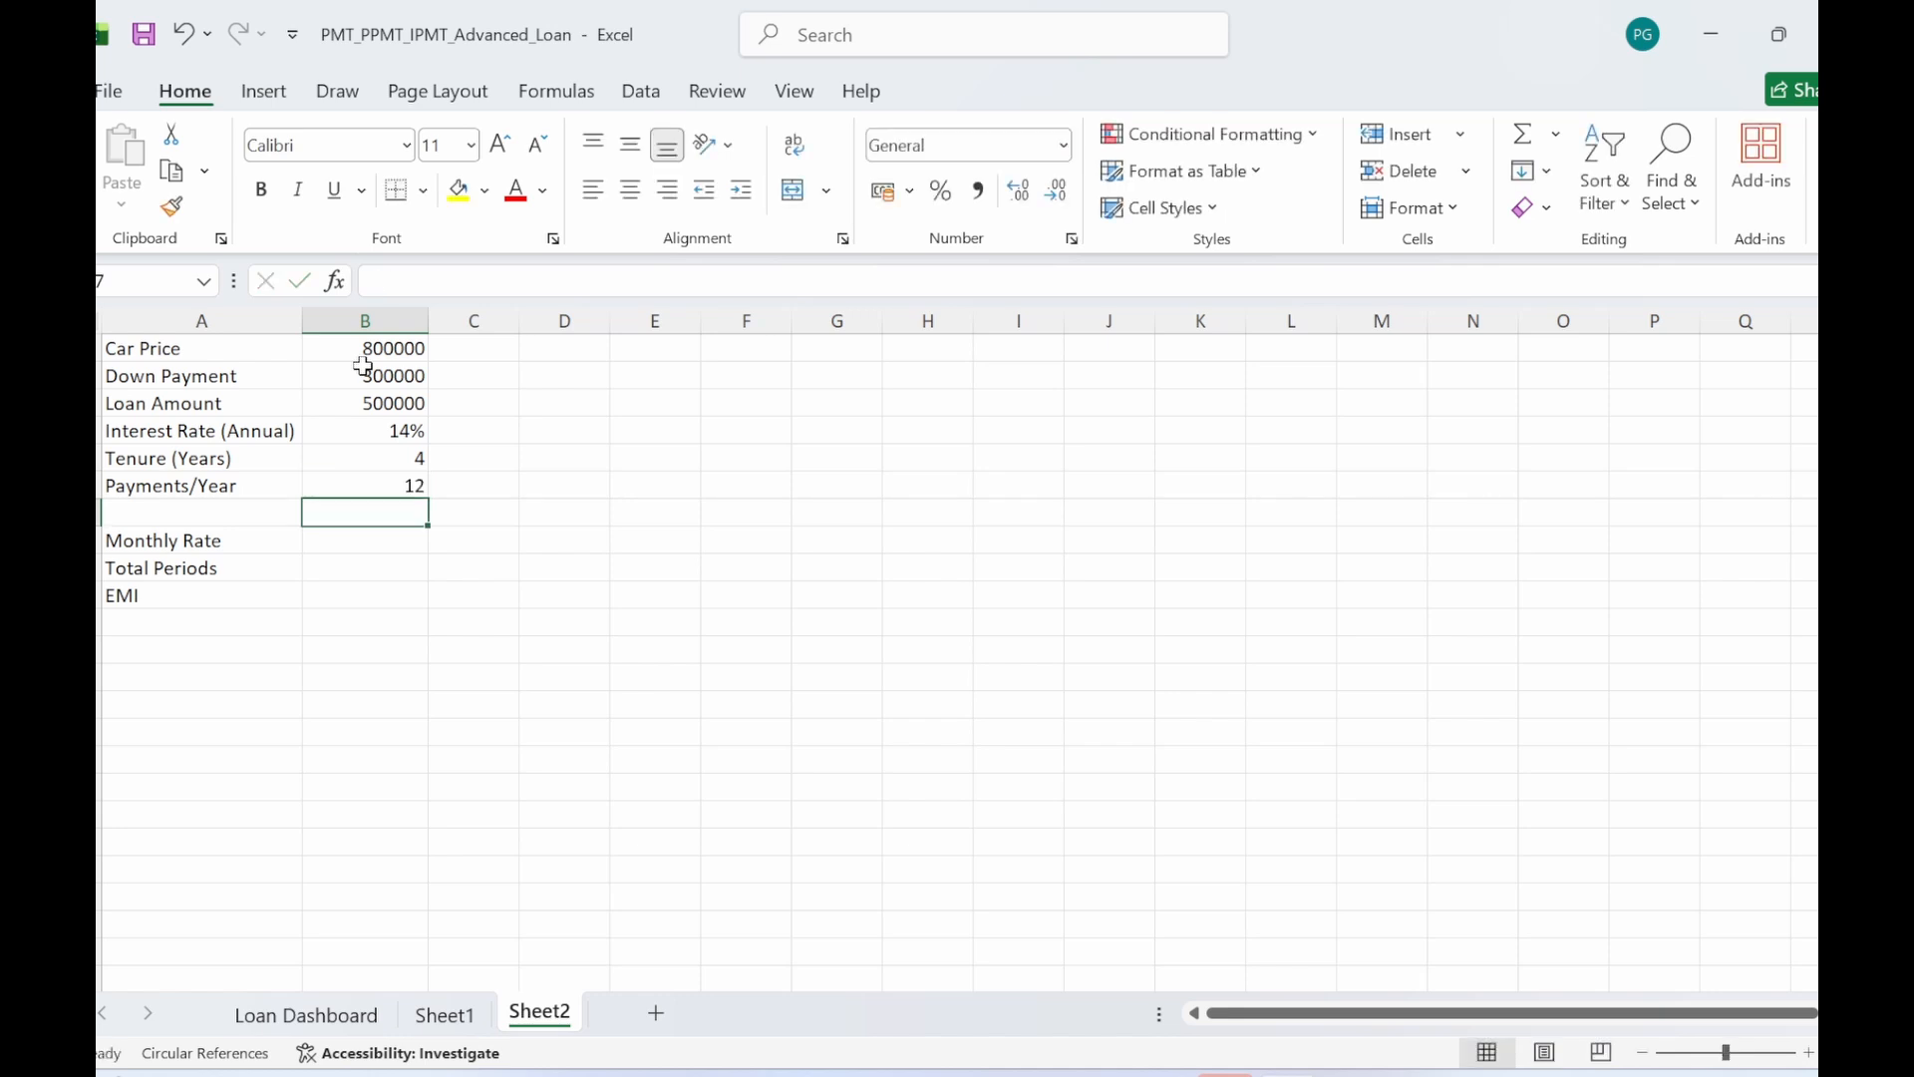
- Calculate the Monthly Rate in B8 by dividing the annual interest rate by payments per year with =B4/B6
{"action": "key", "text": "Down"}
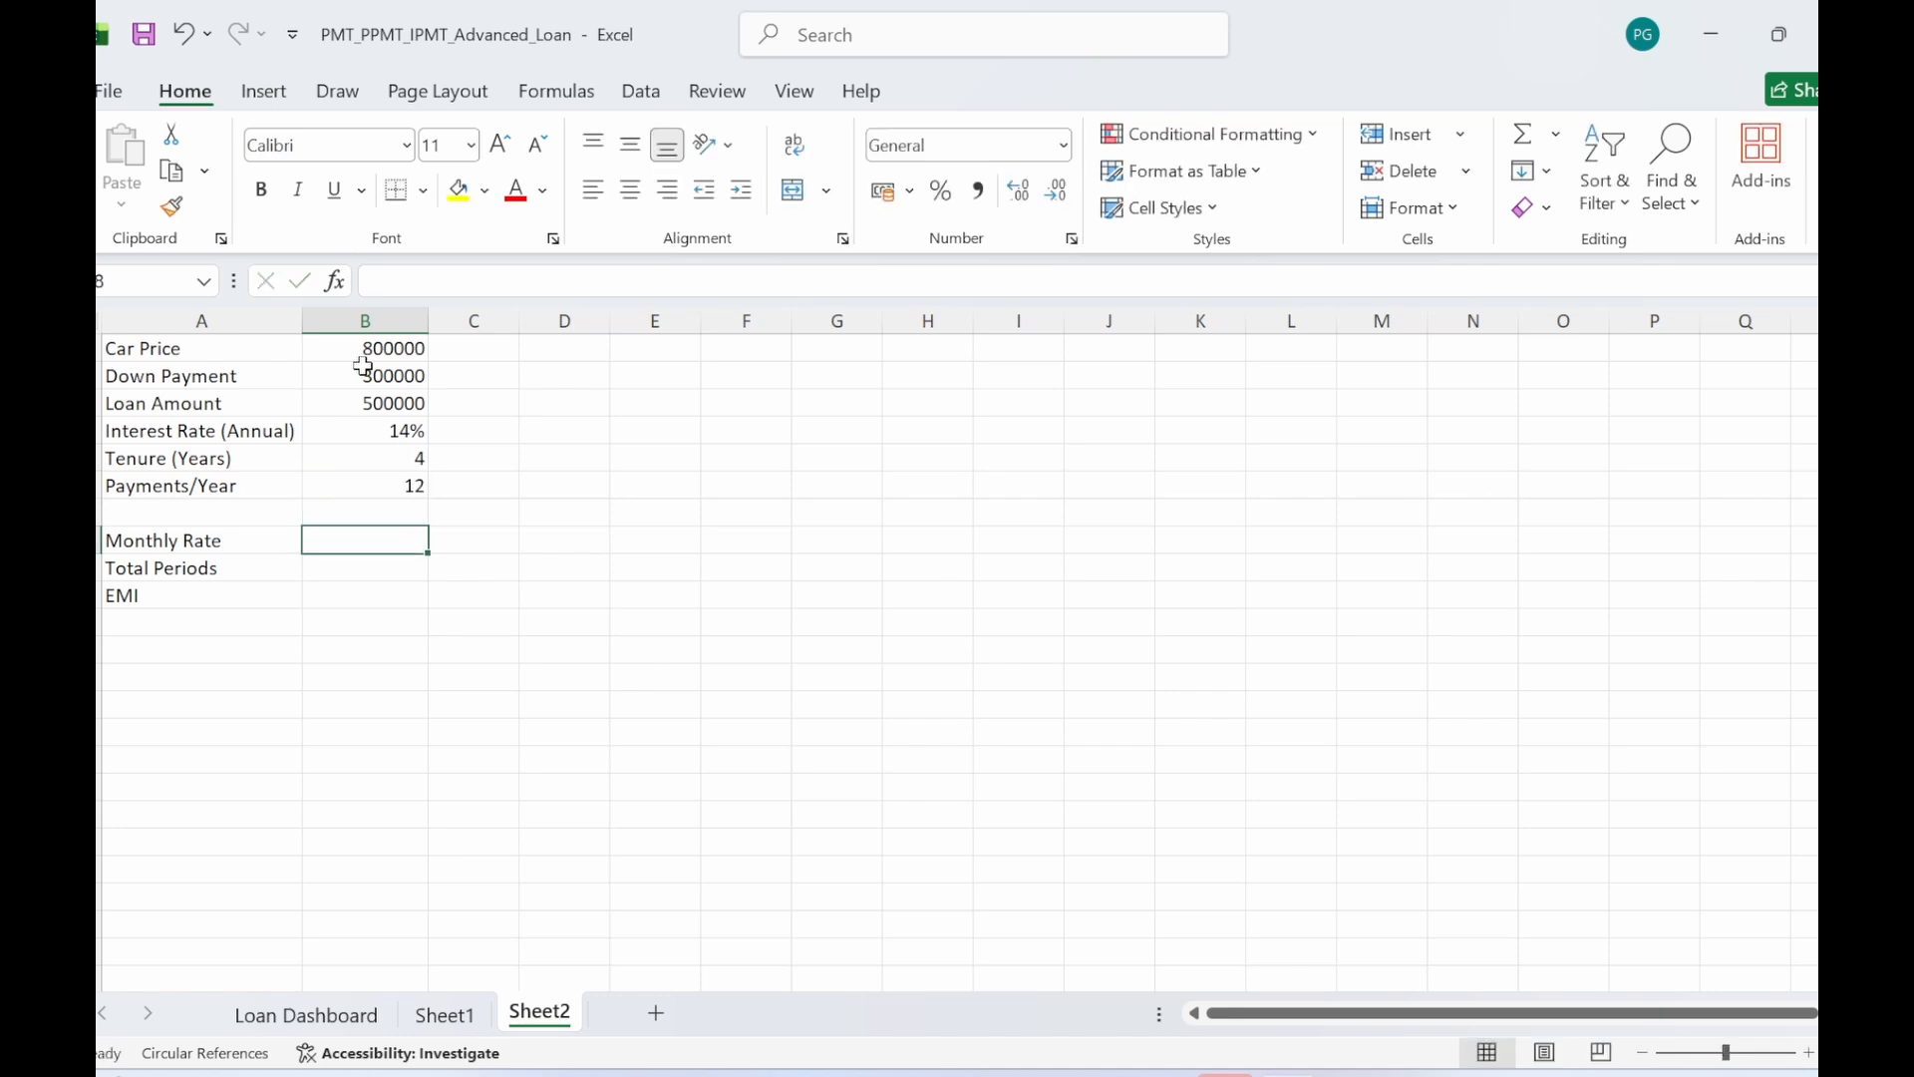
{"action": "type", "text": "="}
{"action": "left_click", "coordinate": [386, 436]}
{"action": "type", "text": "/"}
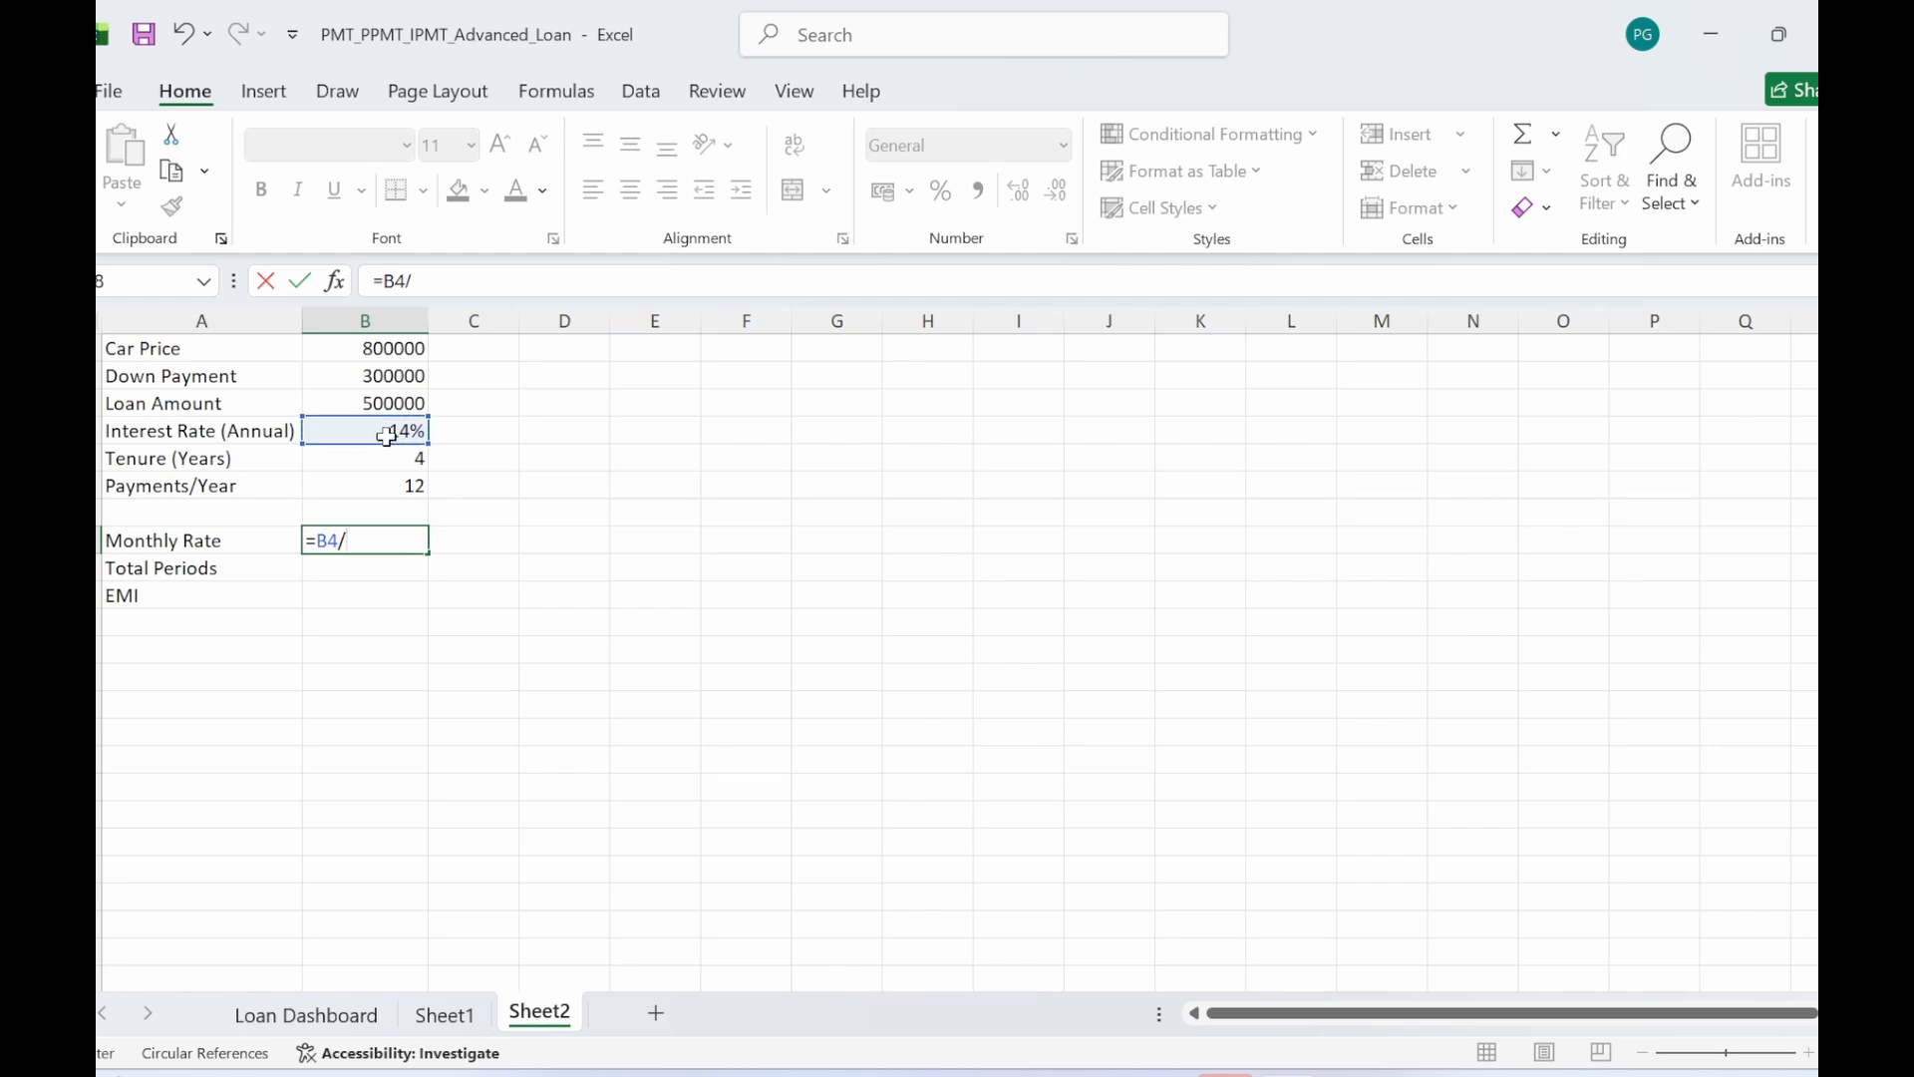
{"action": "left_click", "coordinate": [410, 487]}
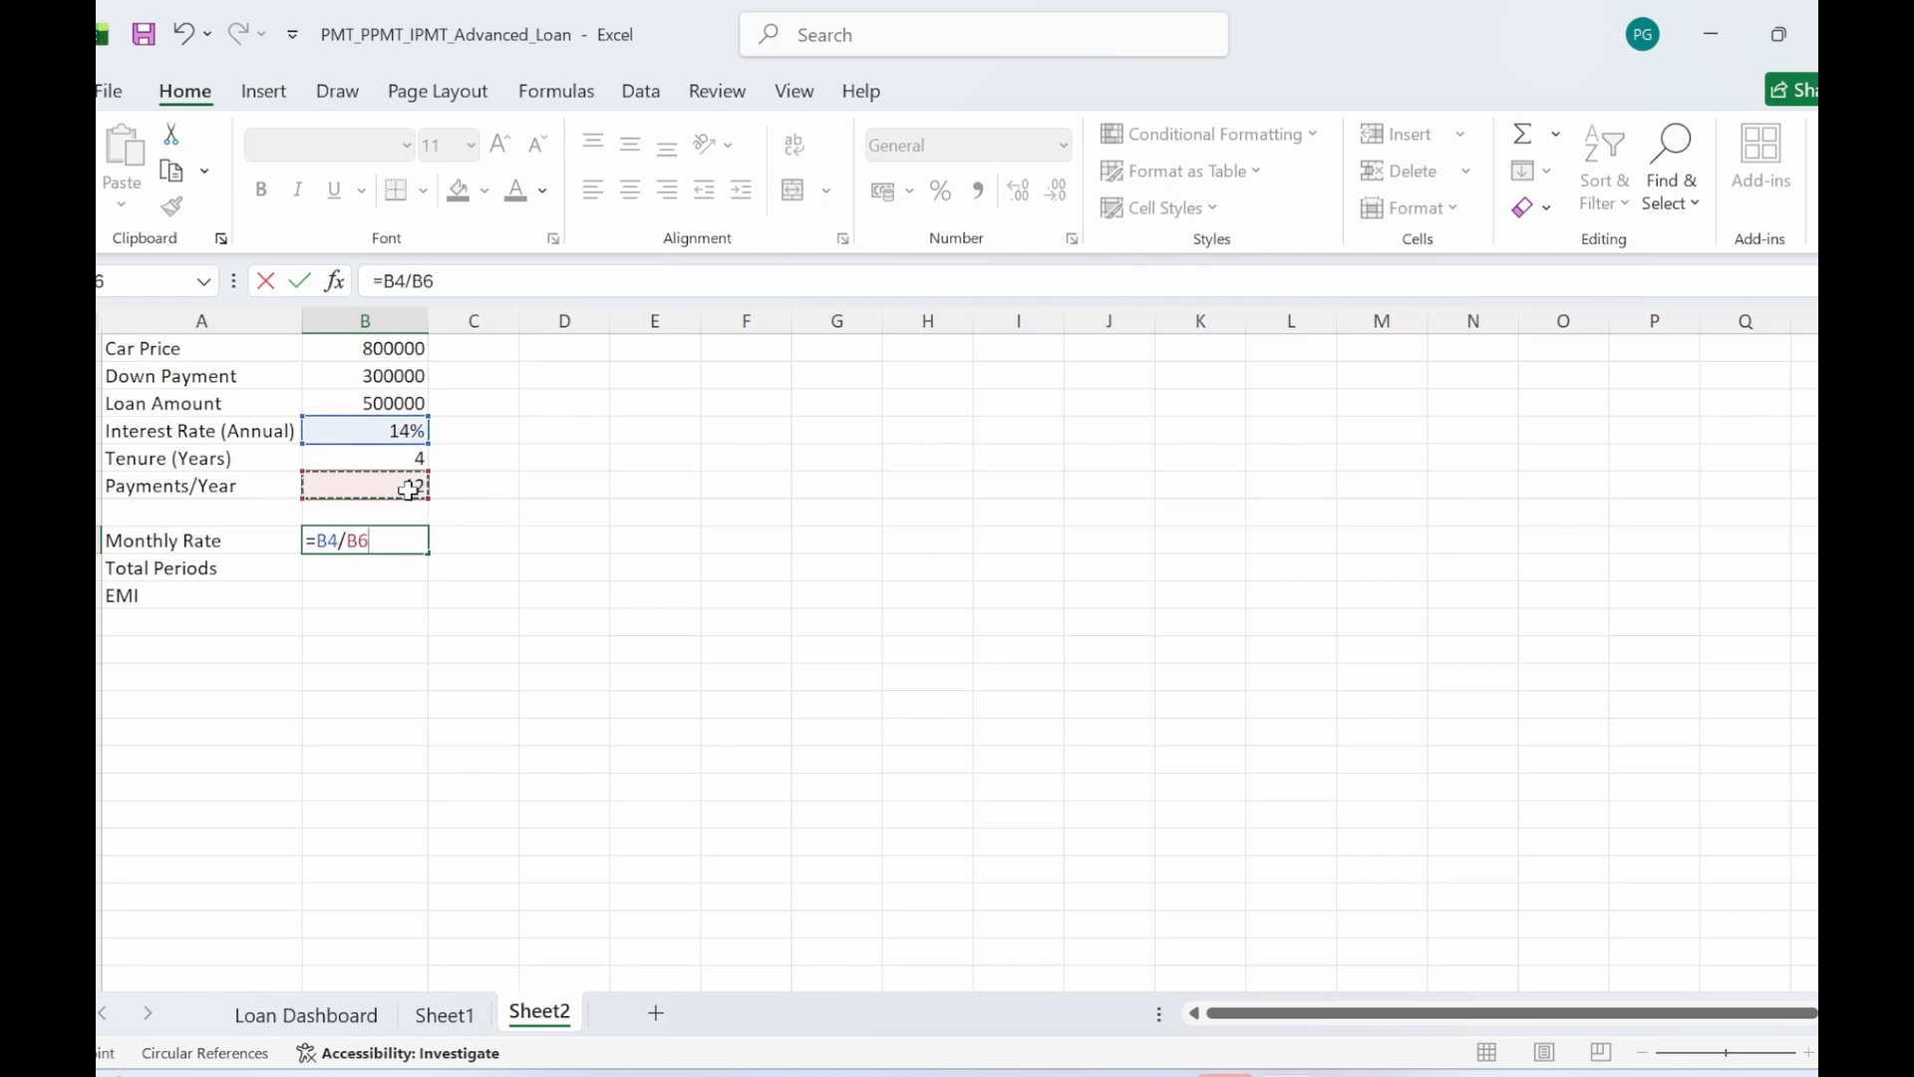
{"action": "key", "text": "Return"}
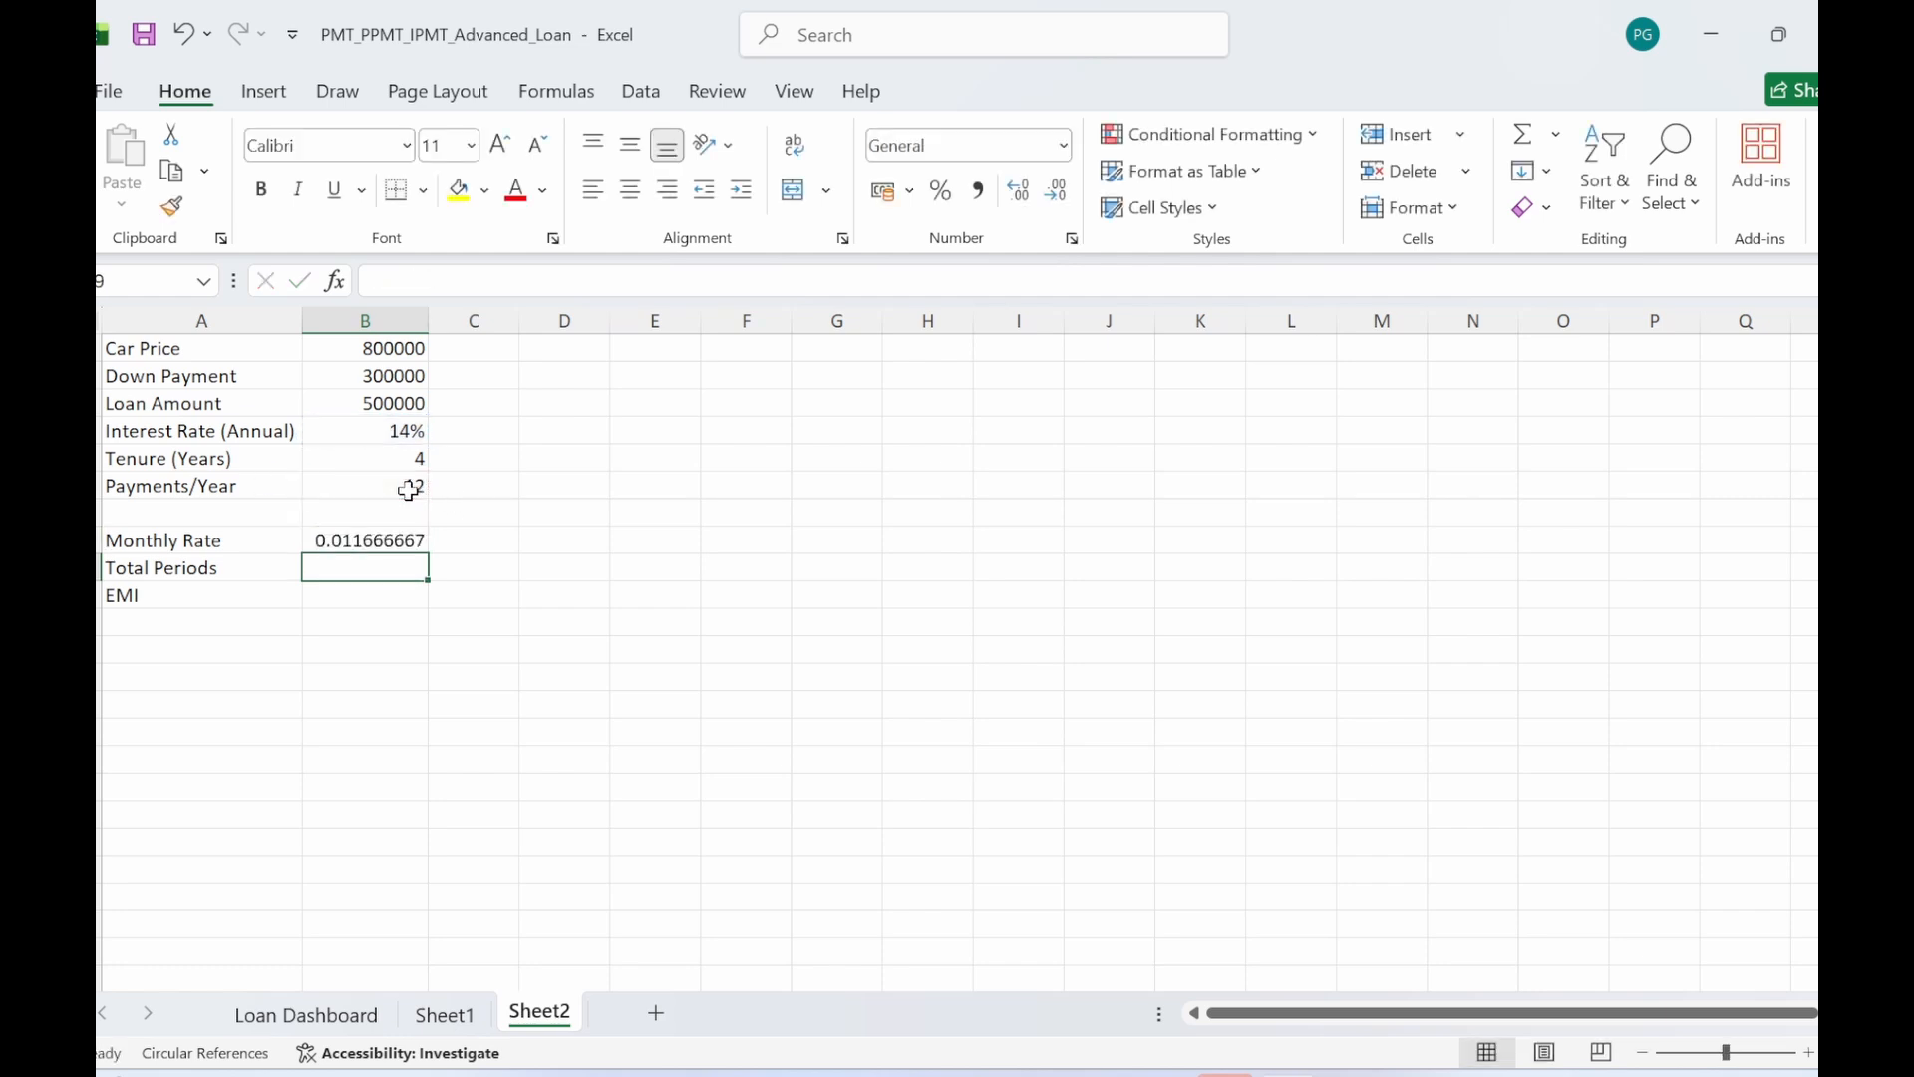
{"action": "left_click", "coordinate": [414, 542]}
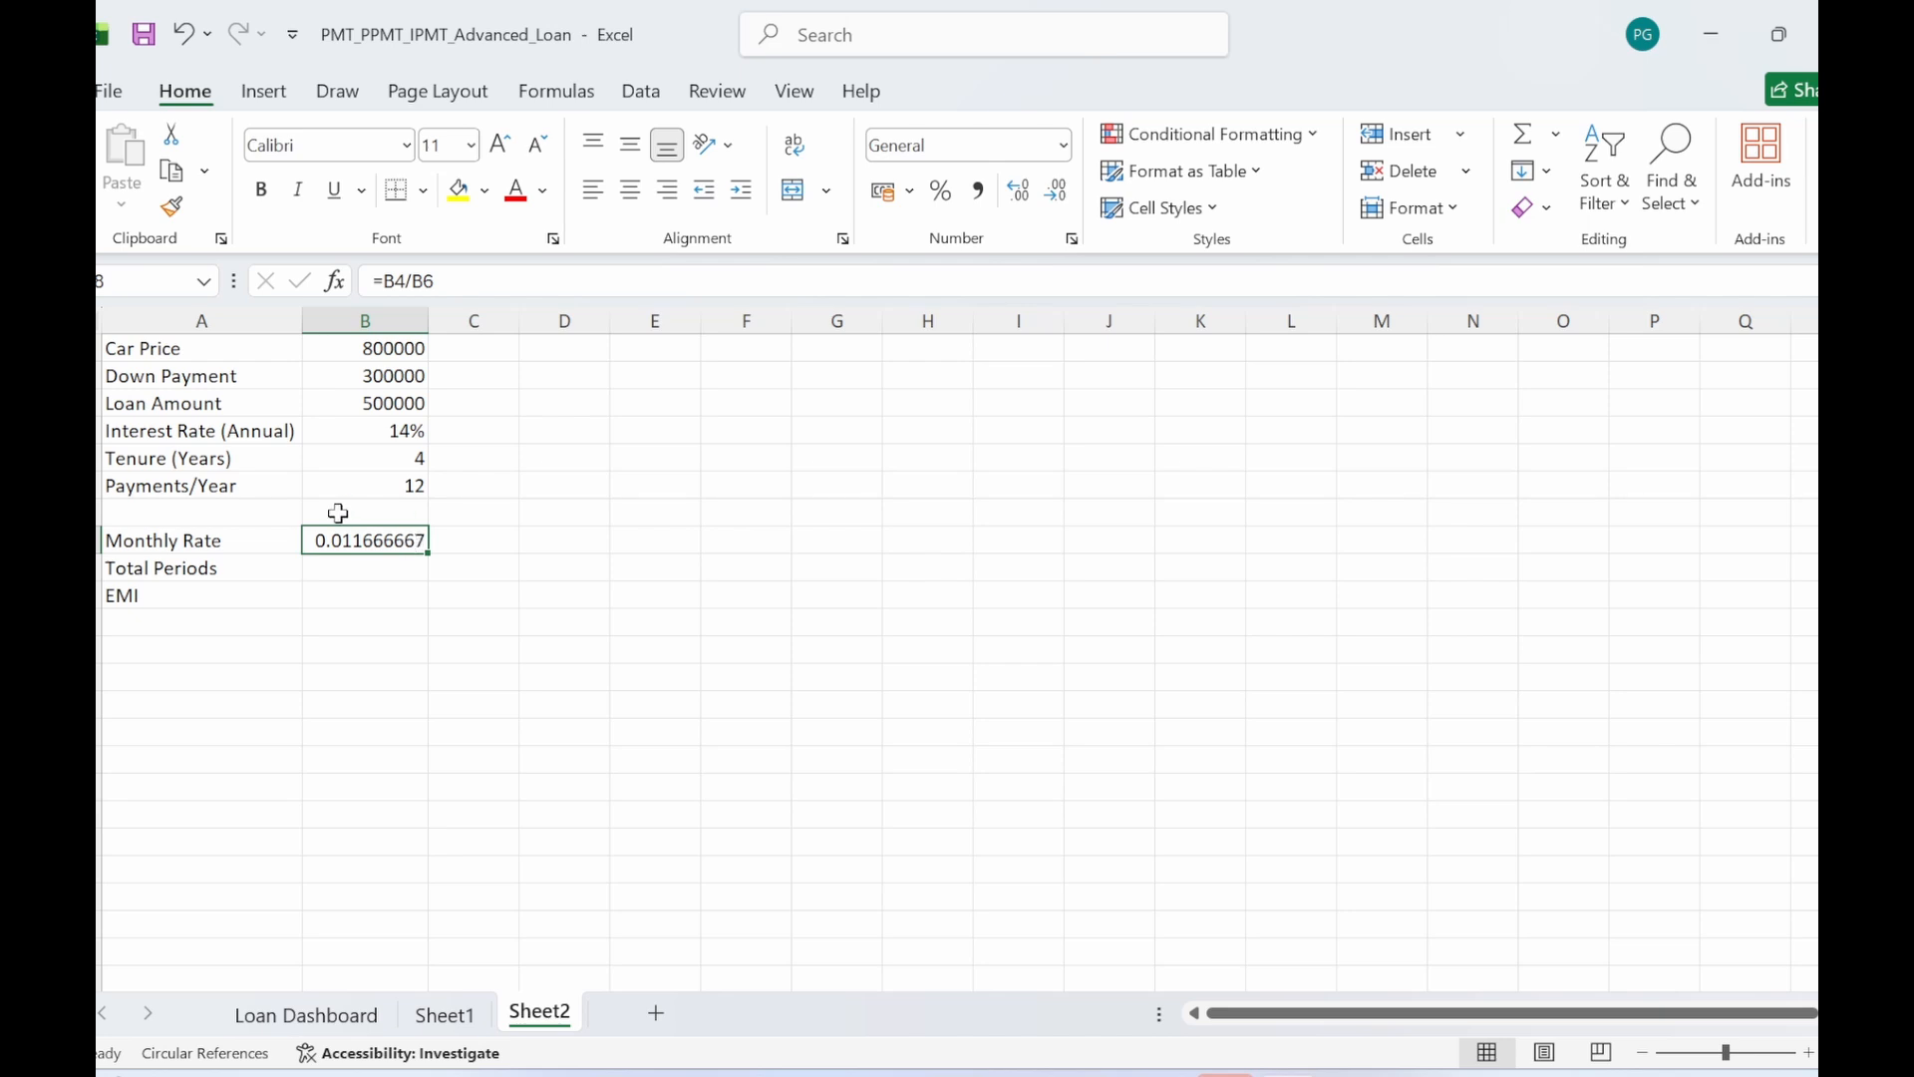
{"action": "left_click", "coordinate": [583, 701]}
- Calculate Total Periods in B9 by multiplying payments per year by the tenure with =B6*B5
{"action": "left_click", "coordinate": [361, 565]}
{"action": "type", "text": "="}
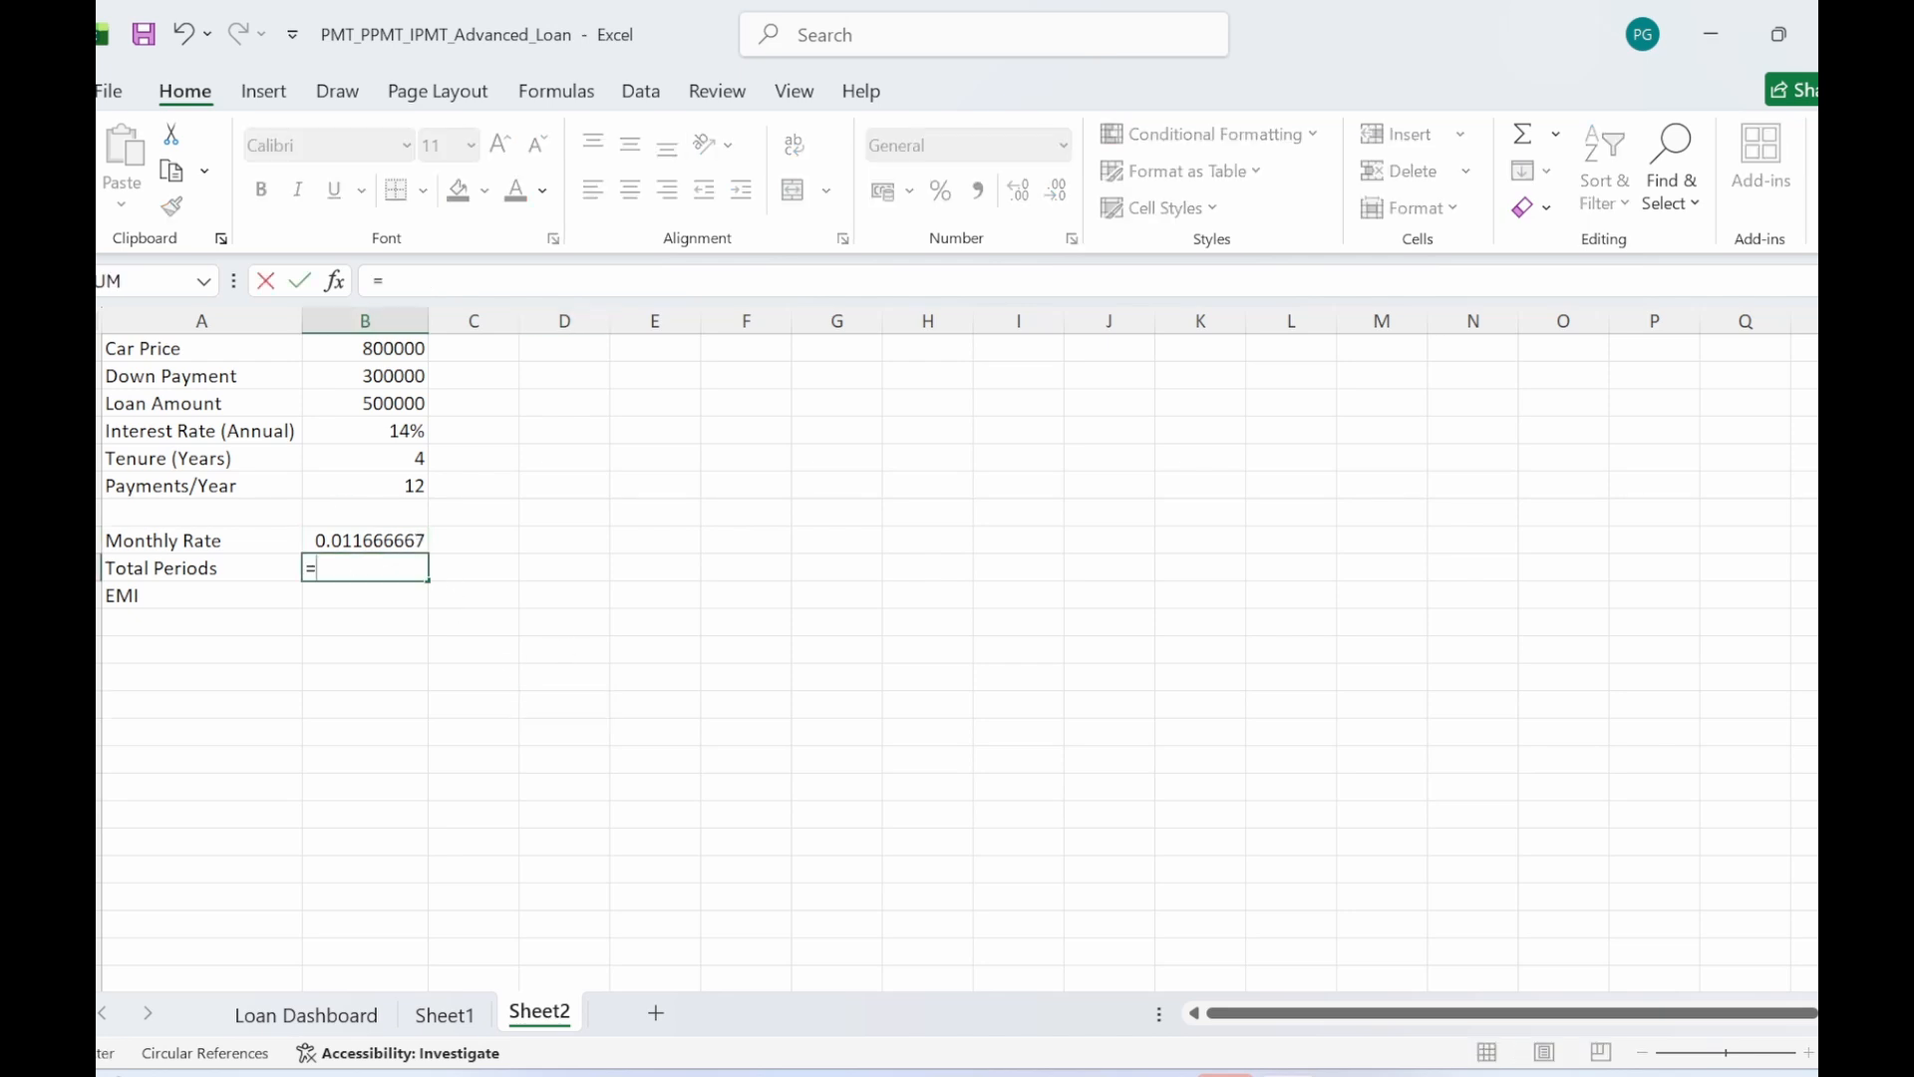
{"action": "left_click", "coordinate": [372, 483]}
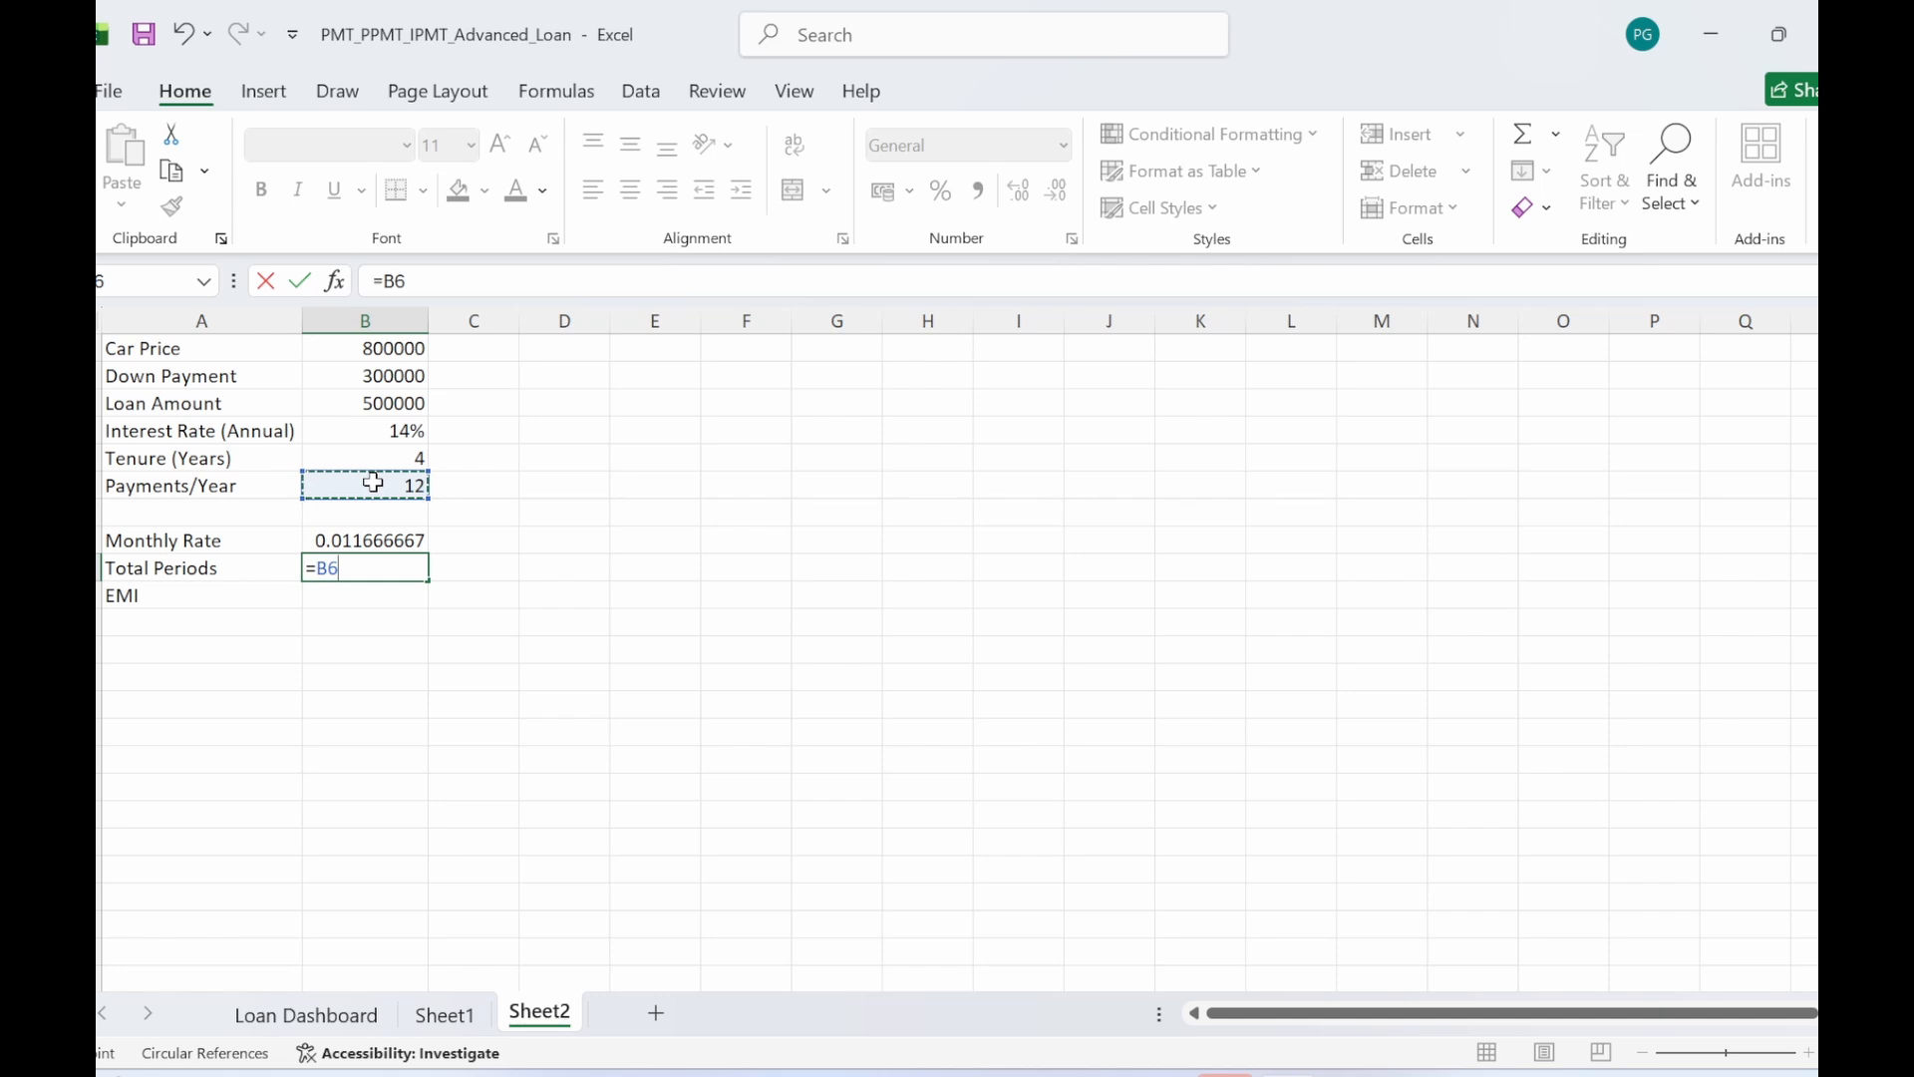
{"action": "type", "text": "*"}
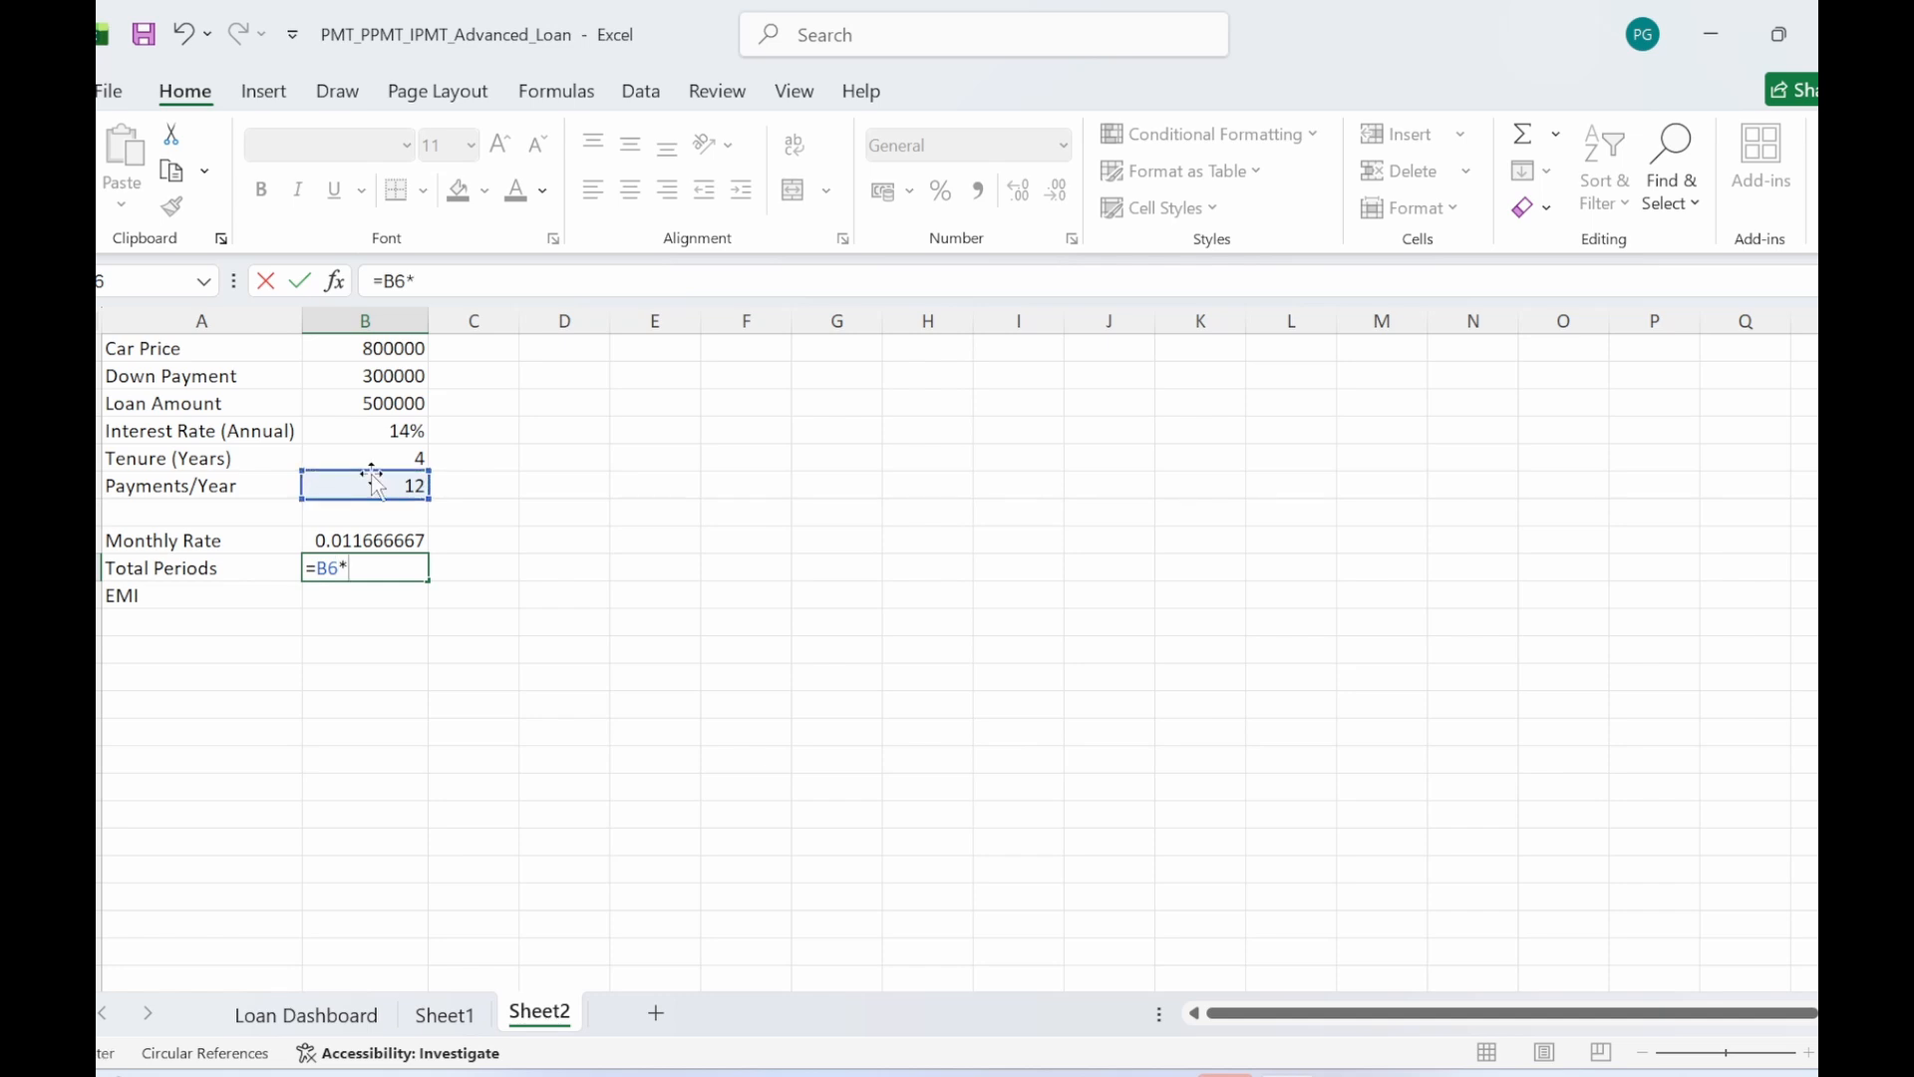
{"action": "left_click", "coordinate": [373, 457]}
{"action": "key", "text": "Return"}
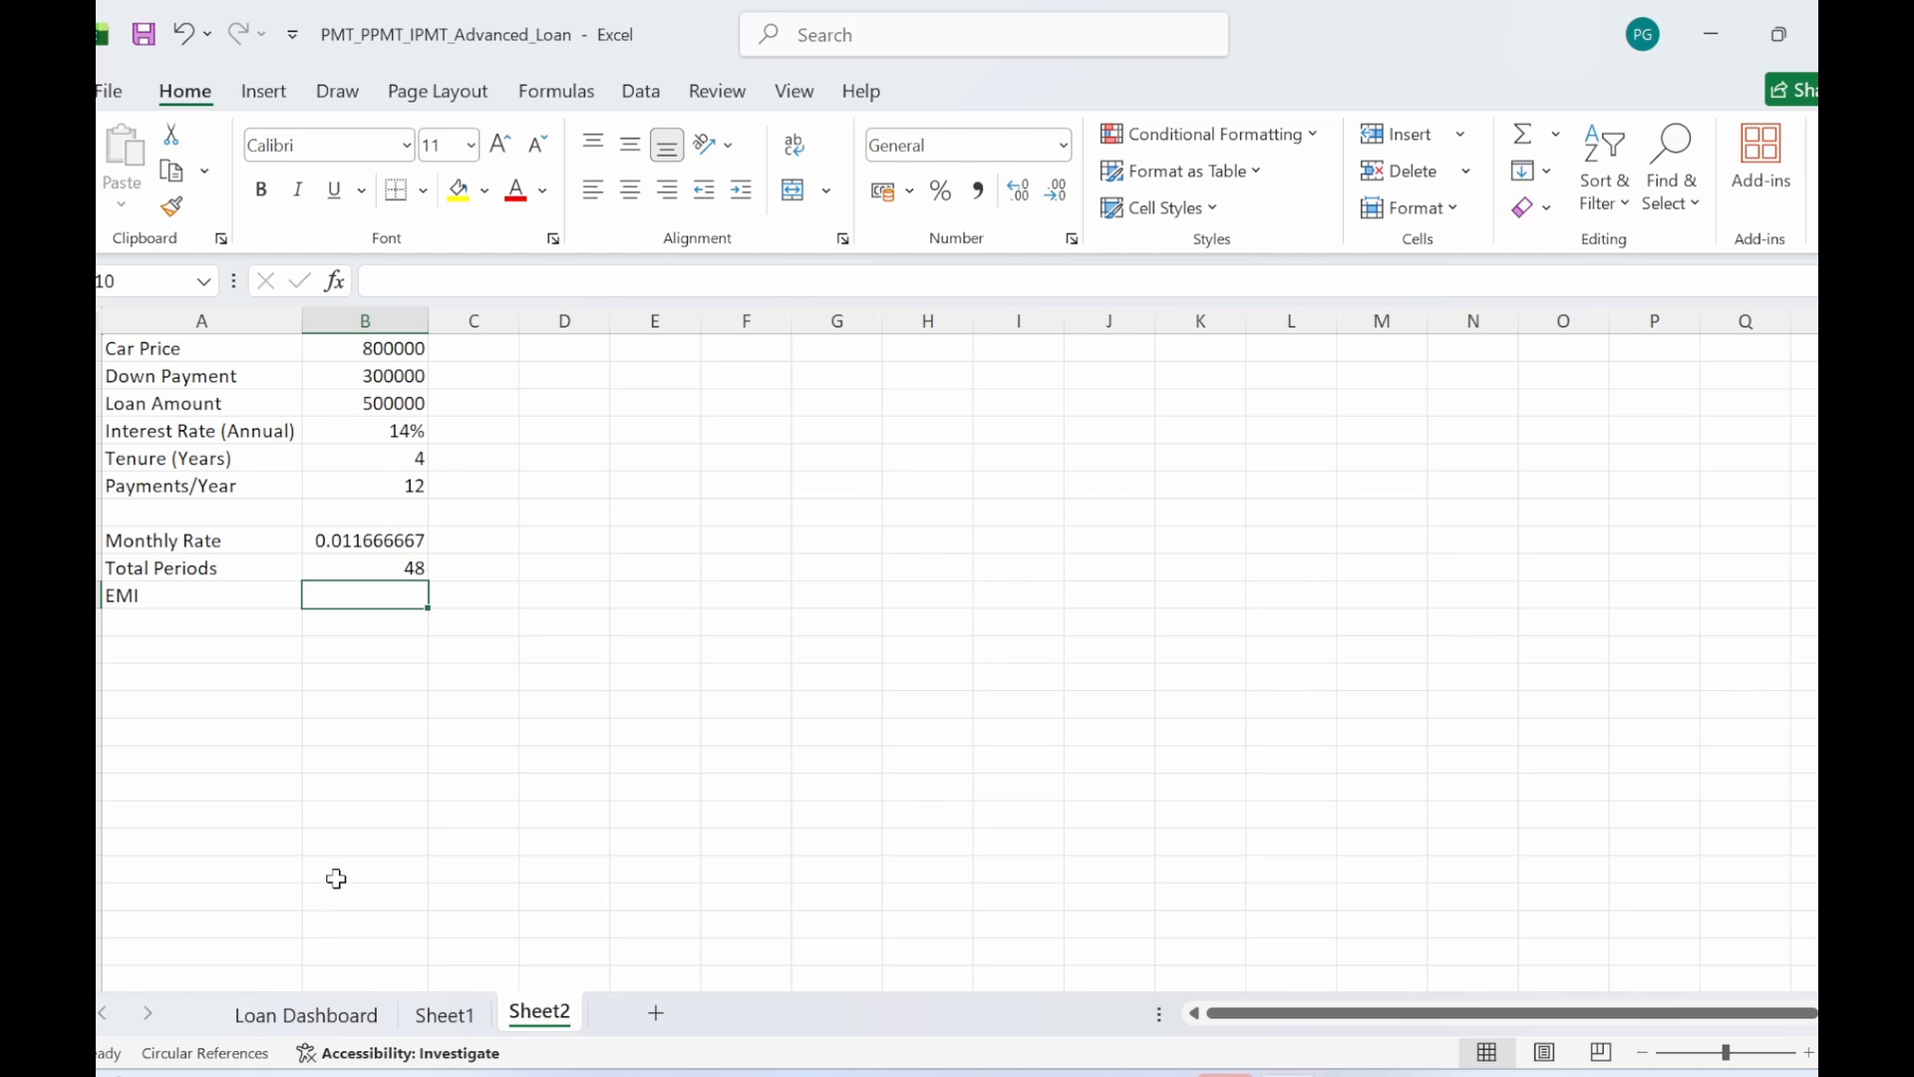
{"action": "left_click", "coordinate": [649, 793]}
- Calculate the EMI in B10 from the monthly rate, total periods and loan amount with =PMT(B8,B9,B3)
{"action": "left_click", "coordinate": [330, 599]}
{"action": "type", "text": "=PMT("}
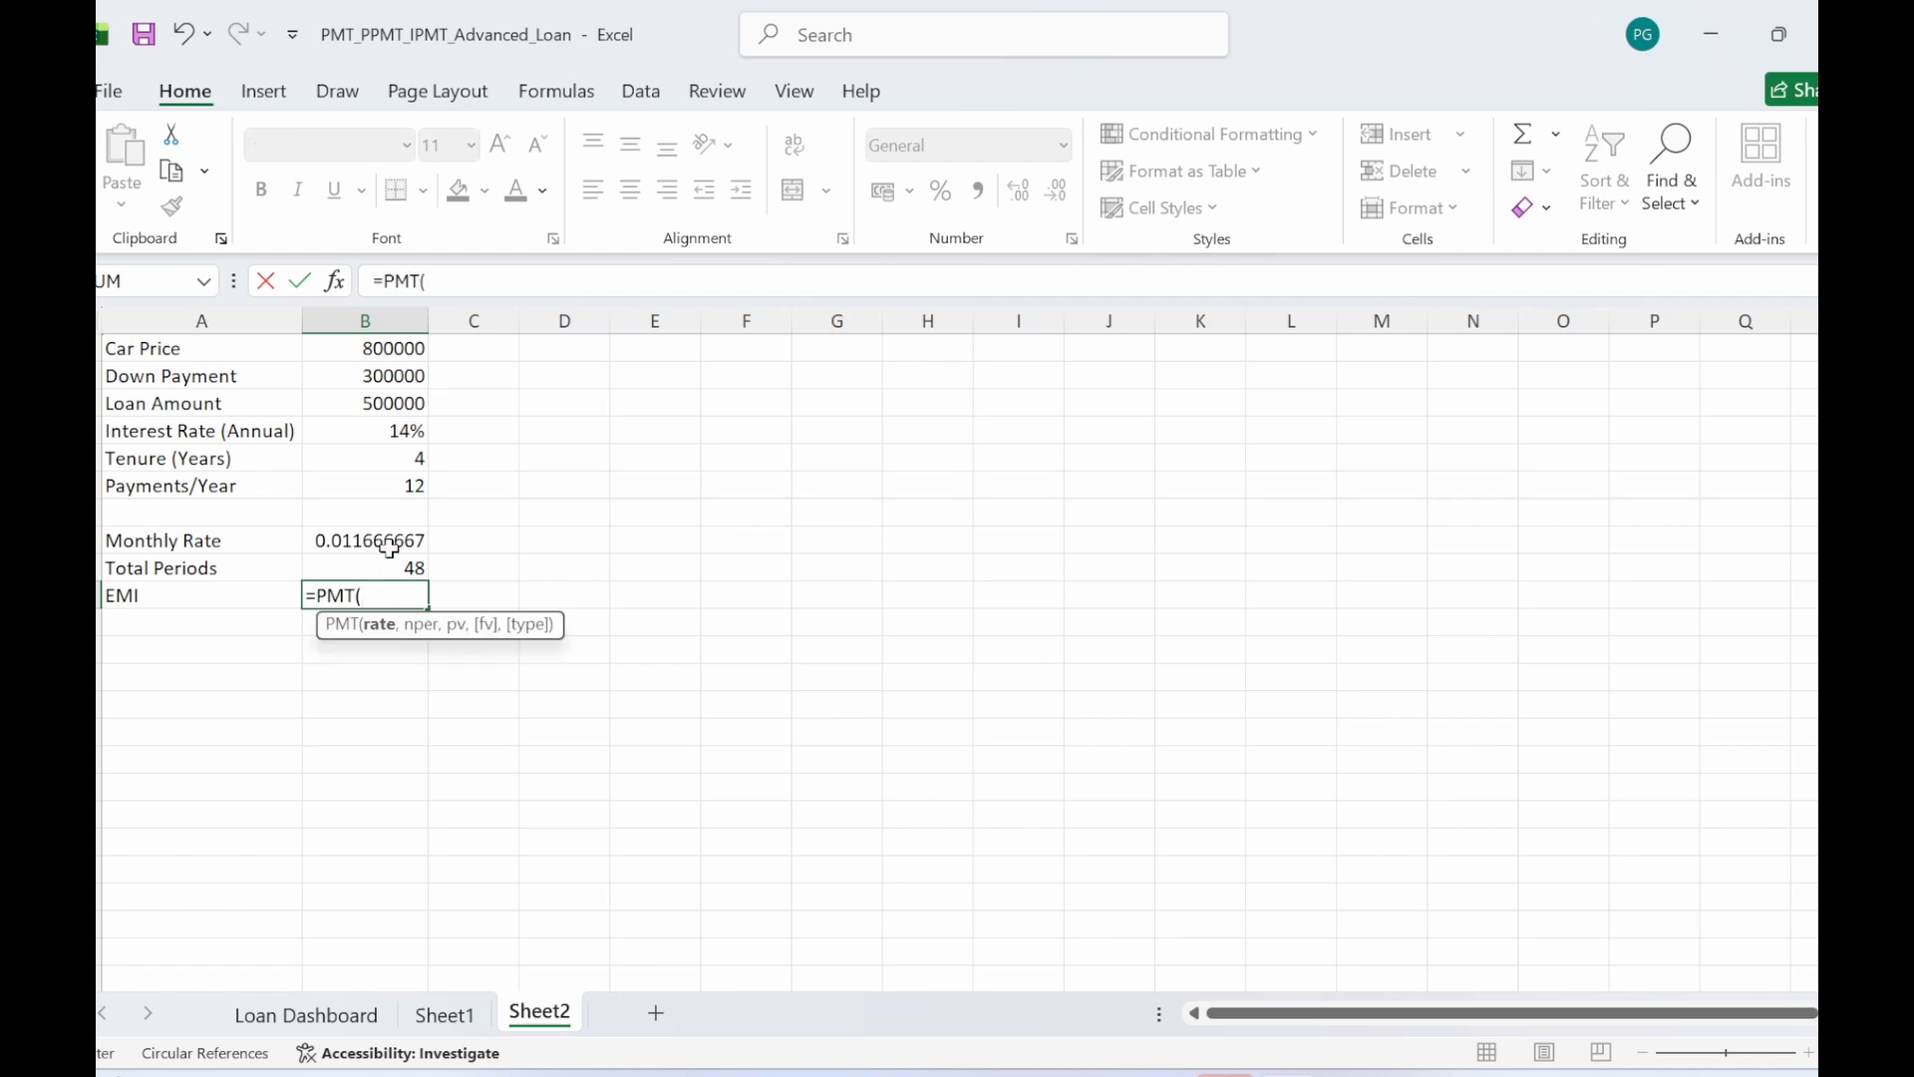
{"action": "left_click", "coordinate": [389, 547]}
{"action": "type", "text": "/"}
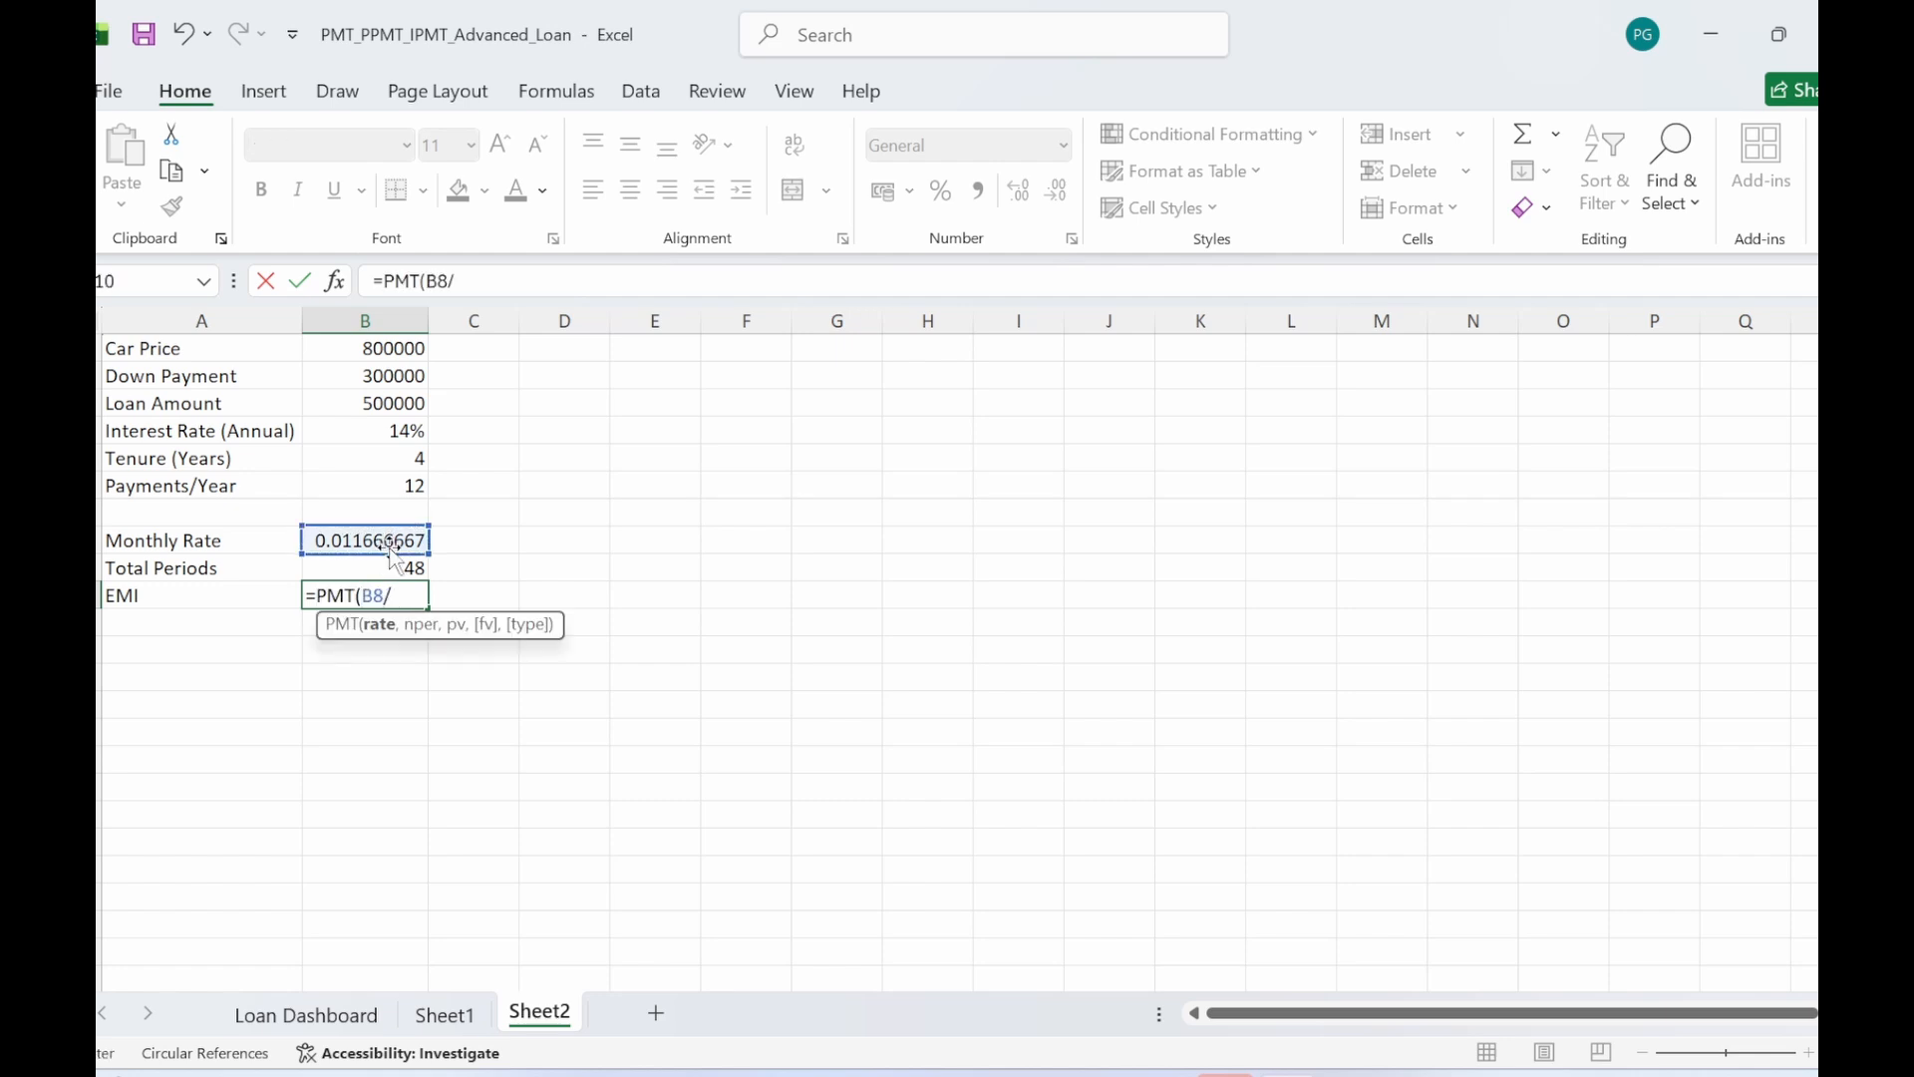
{"action": "type", "text": "12,"}
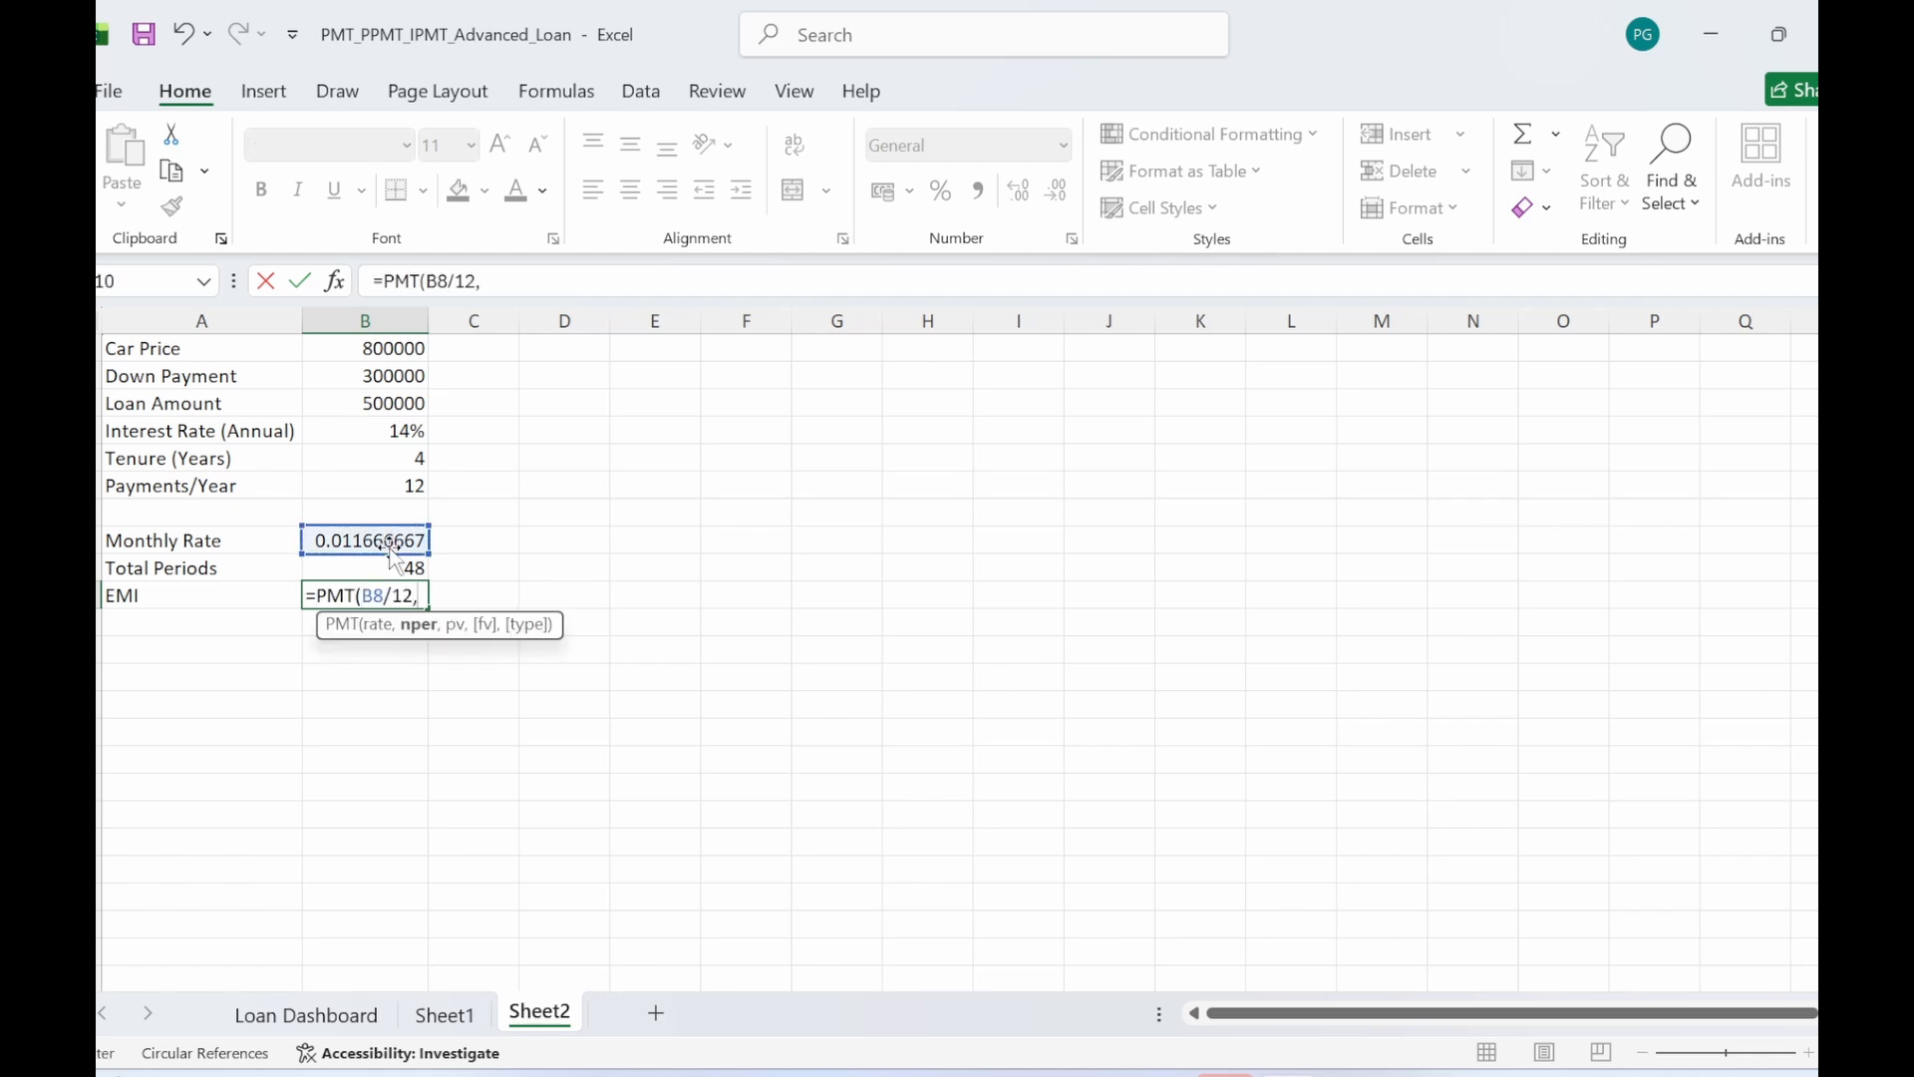
{"action": "key", "text": "BackSpace"}
{"action": "key", "text": "BackSpace"}
{"action": "key", "text": "BackSpace"}
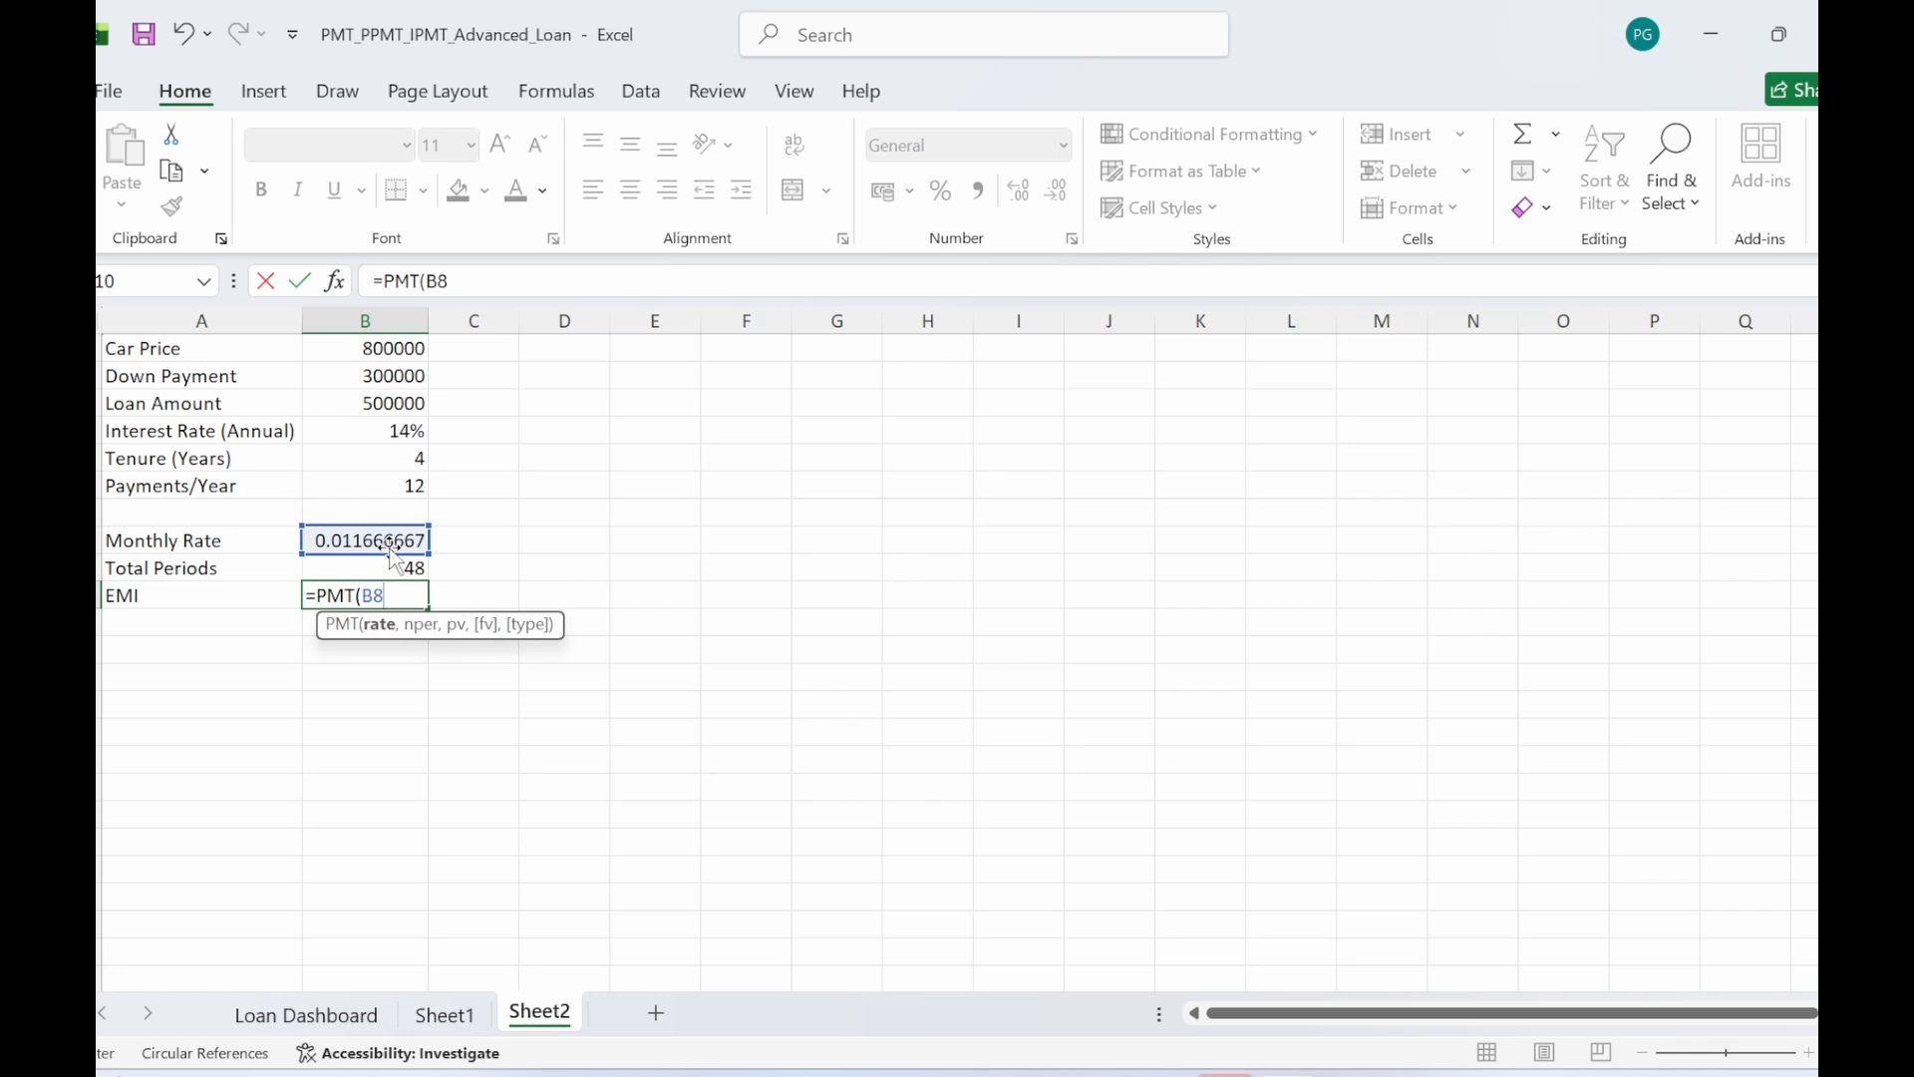
{"action": "type", "text": ","}
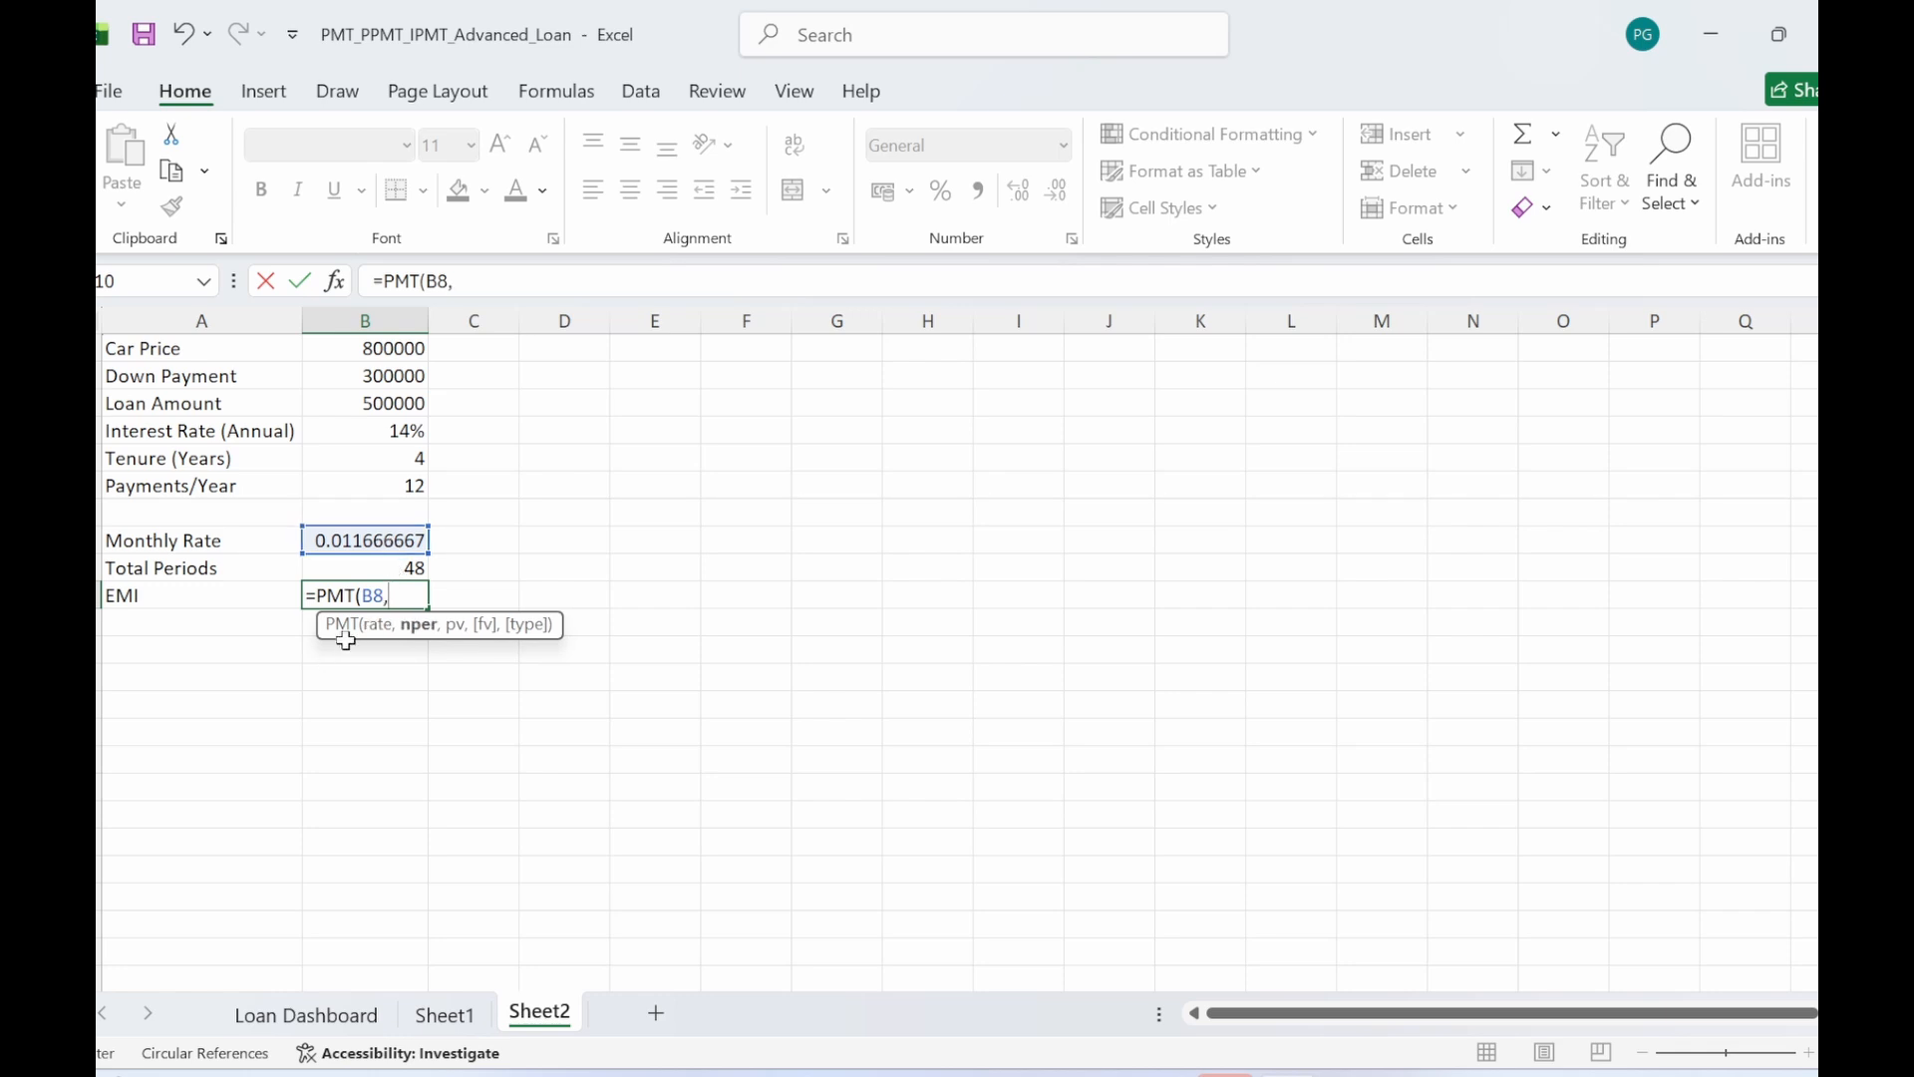
{"action": "left_click", "coordinate": [397, 572]}
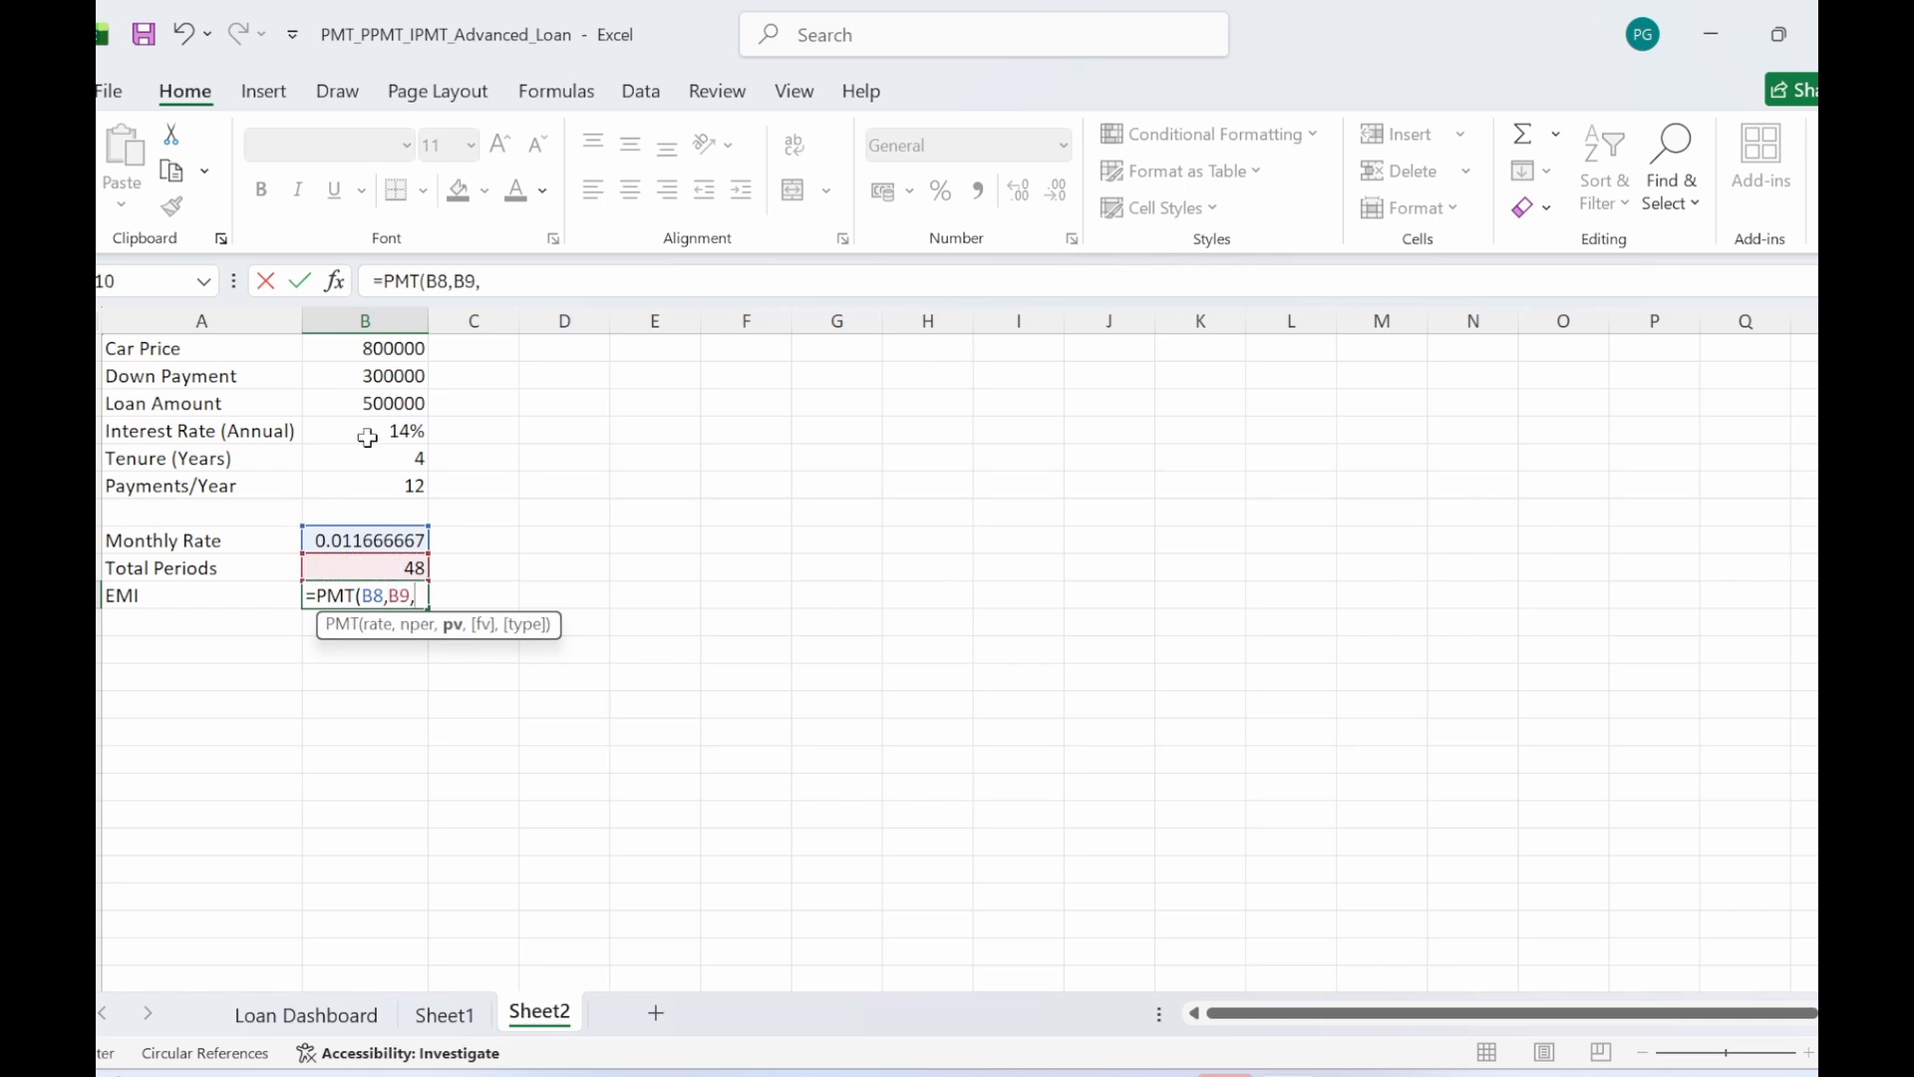
{"action": "left_click", "coordinate": [367, 401]}
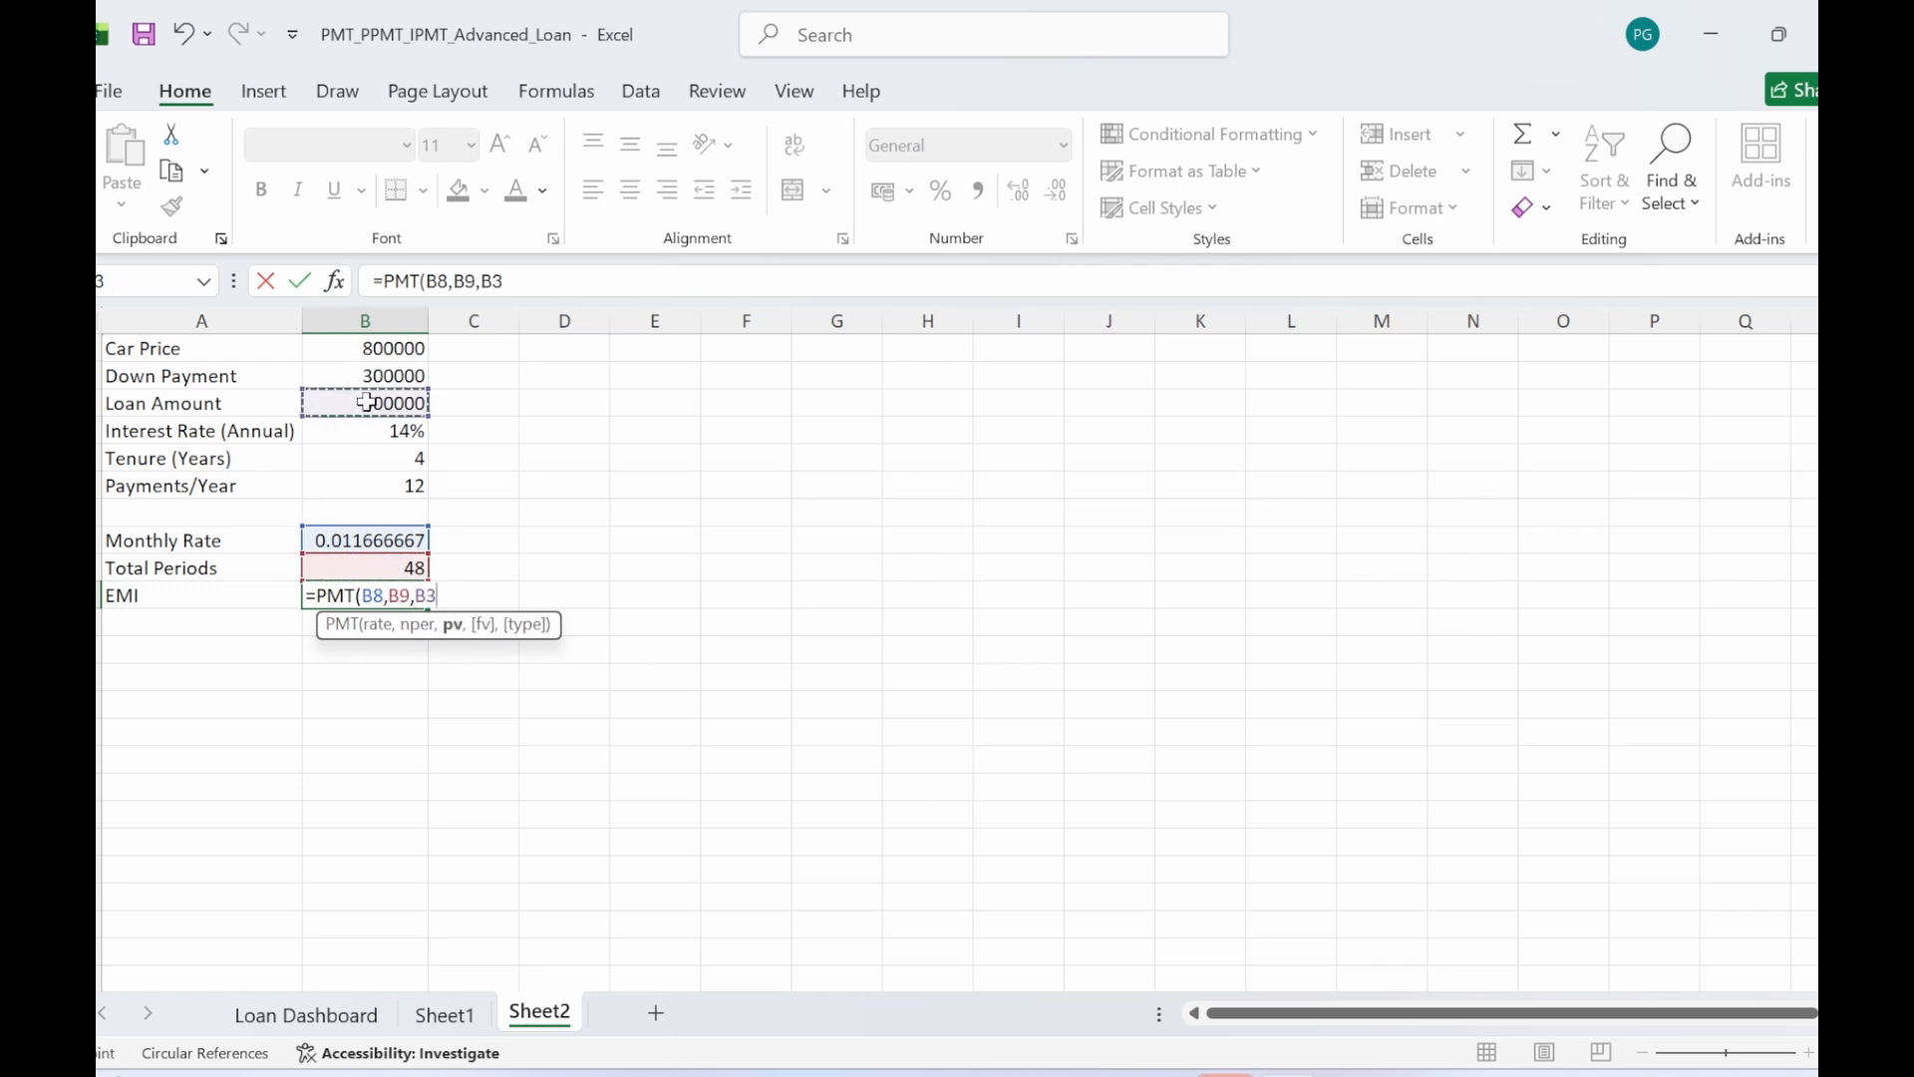
{"action": "key", "text": "Return"}
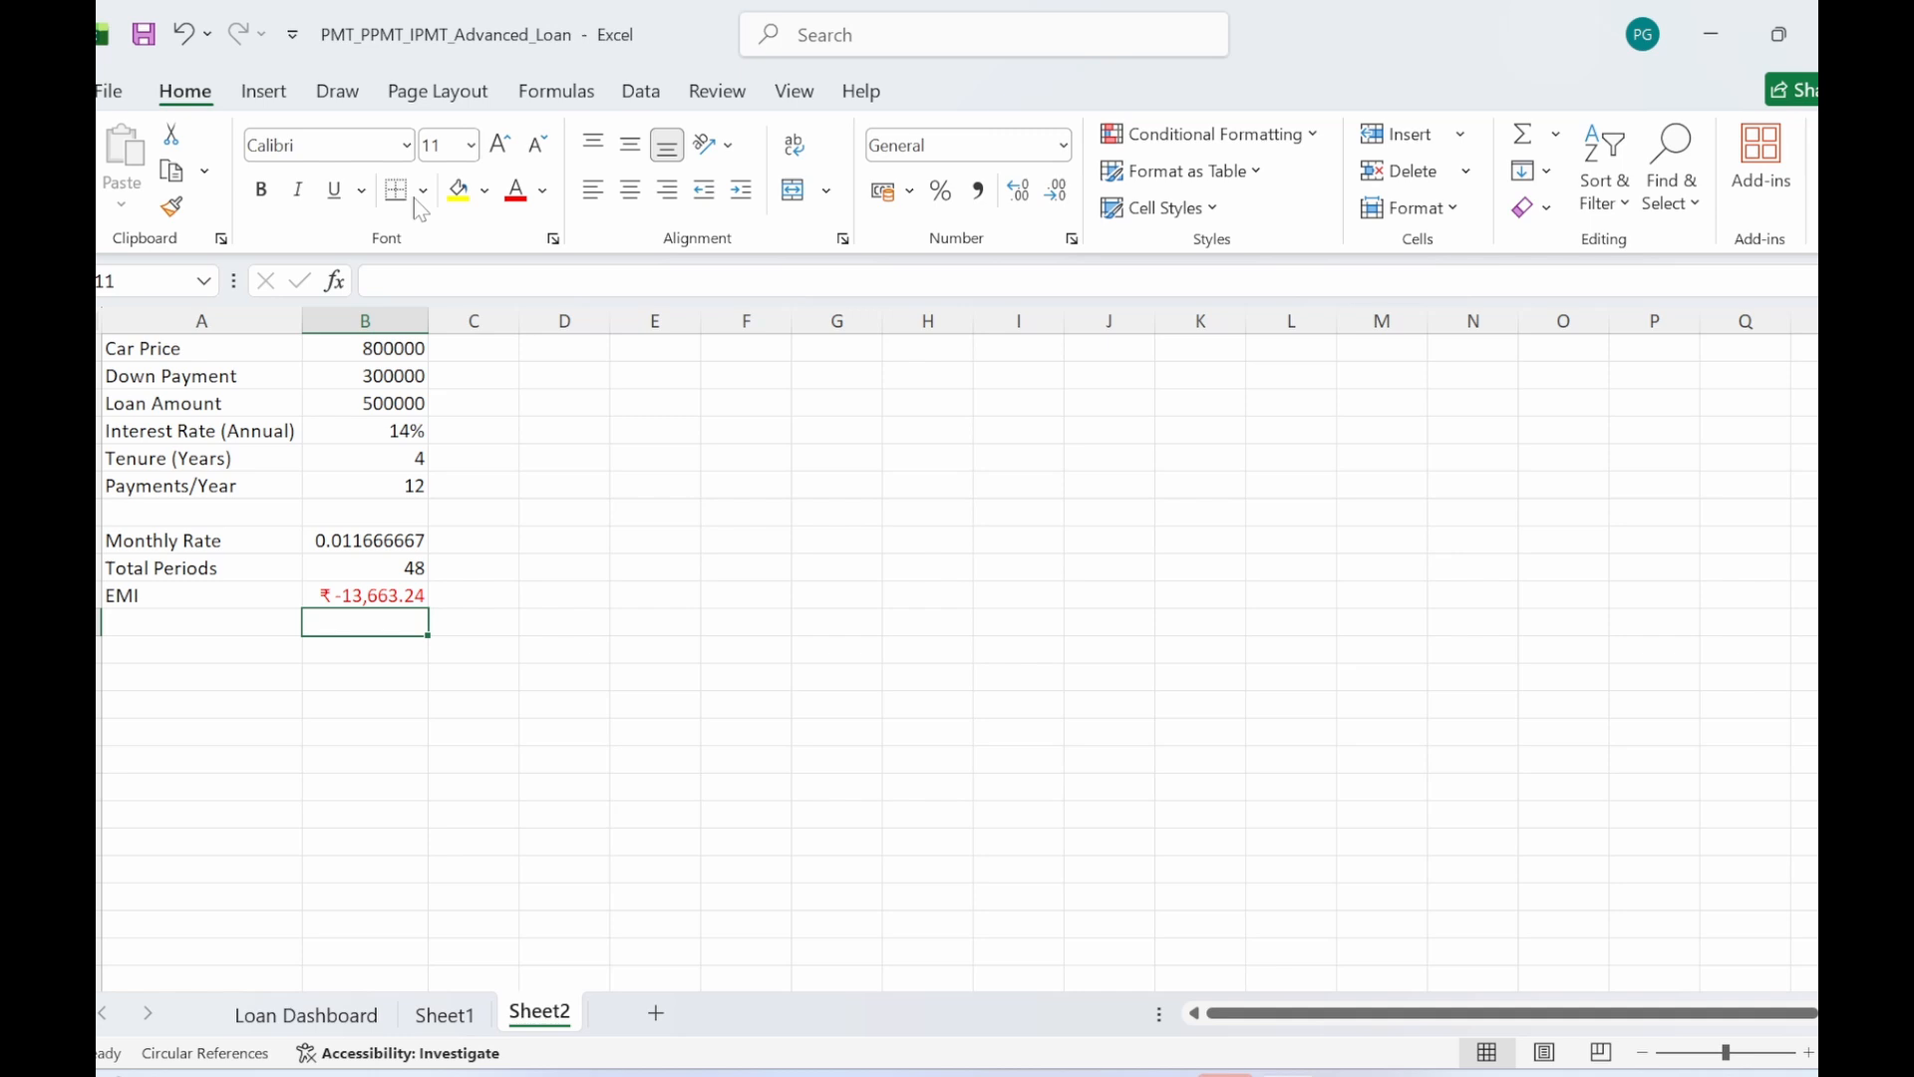
- Negate the EMI formula in B10 so that it reads =-PMT(B8,B9,B3)
{"action": "left_click", "coordinate": [526, 700]}
{"action": "left_click", "coordinate": [345, 590]}
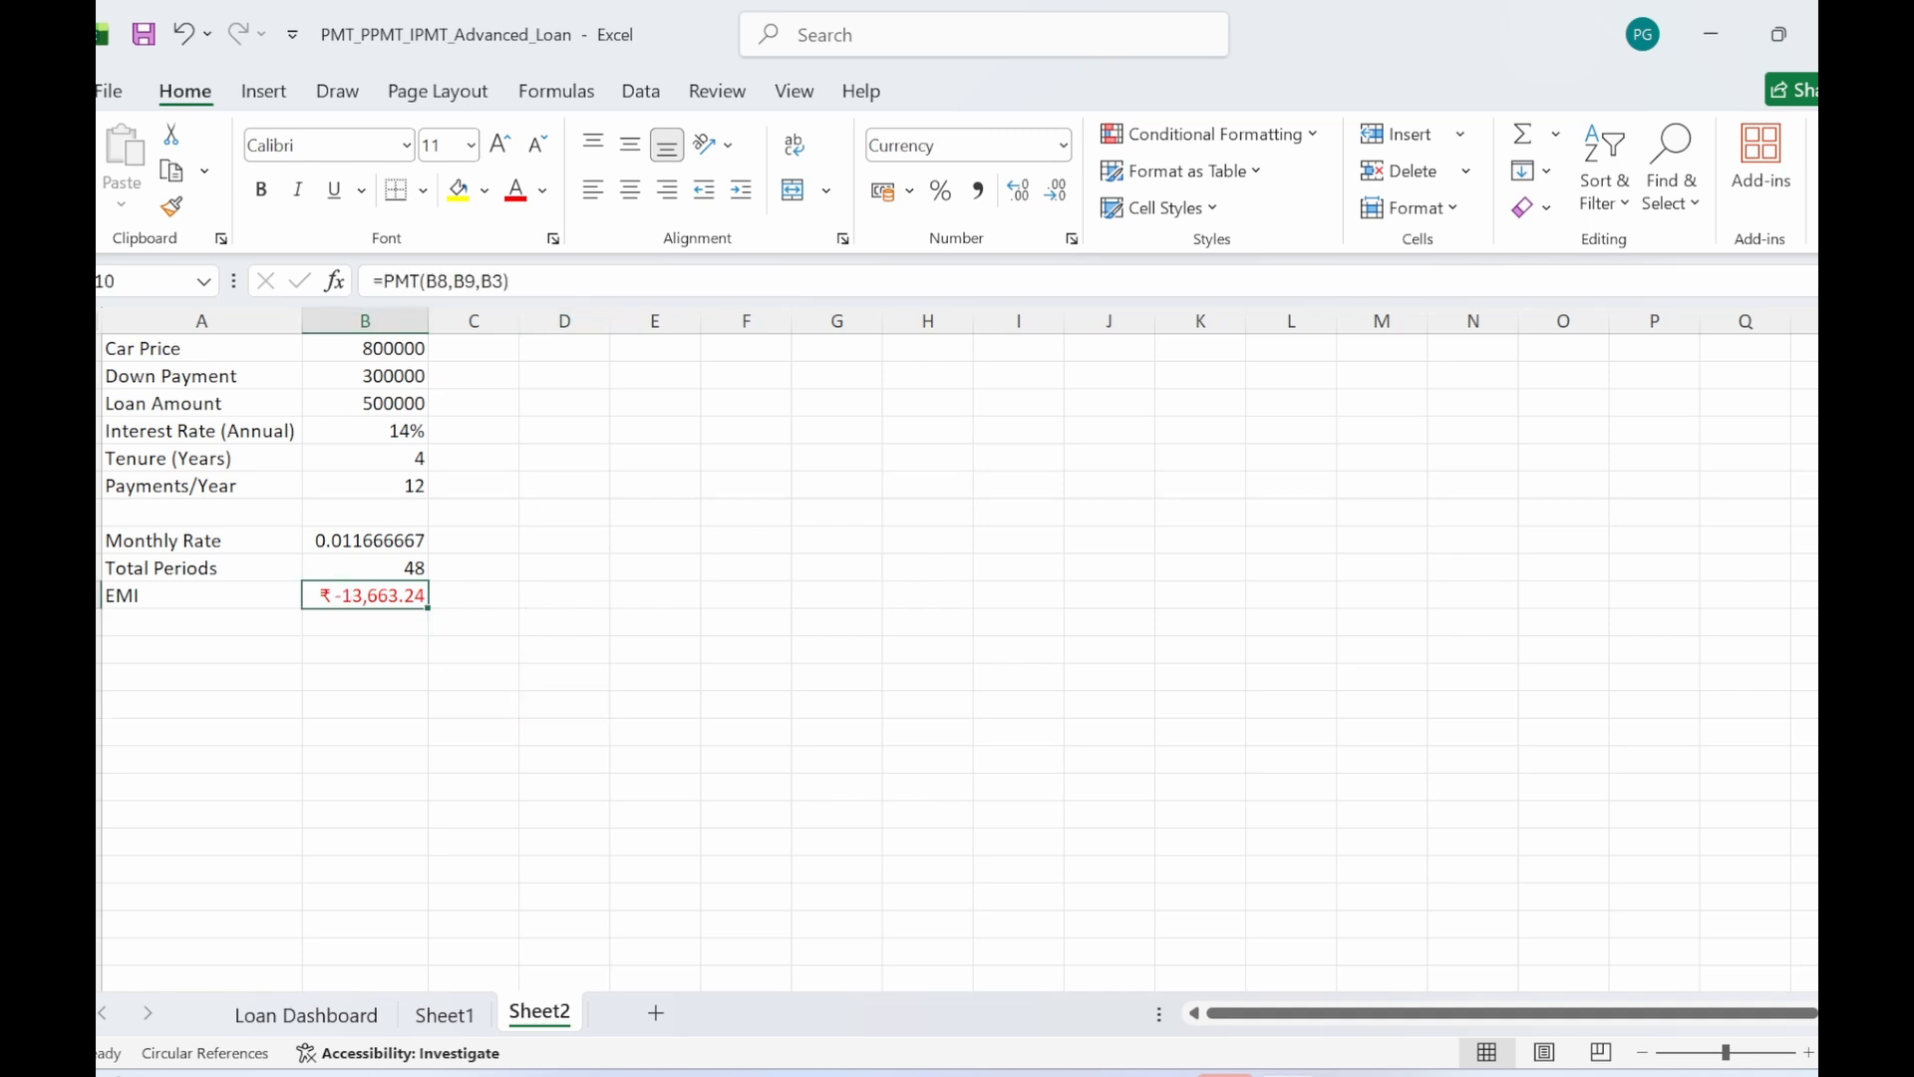
{"action": "key", "text": "F2"}
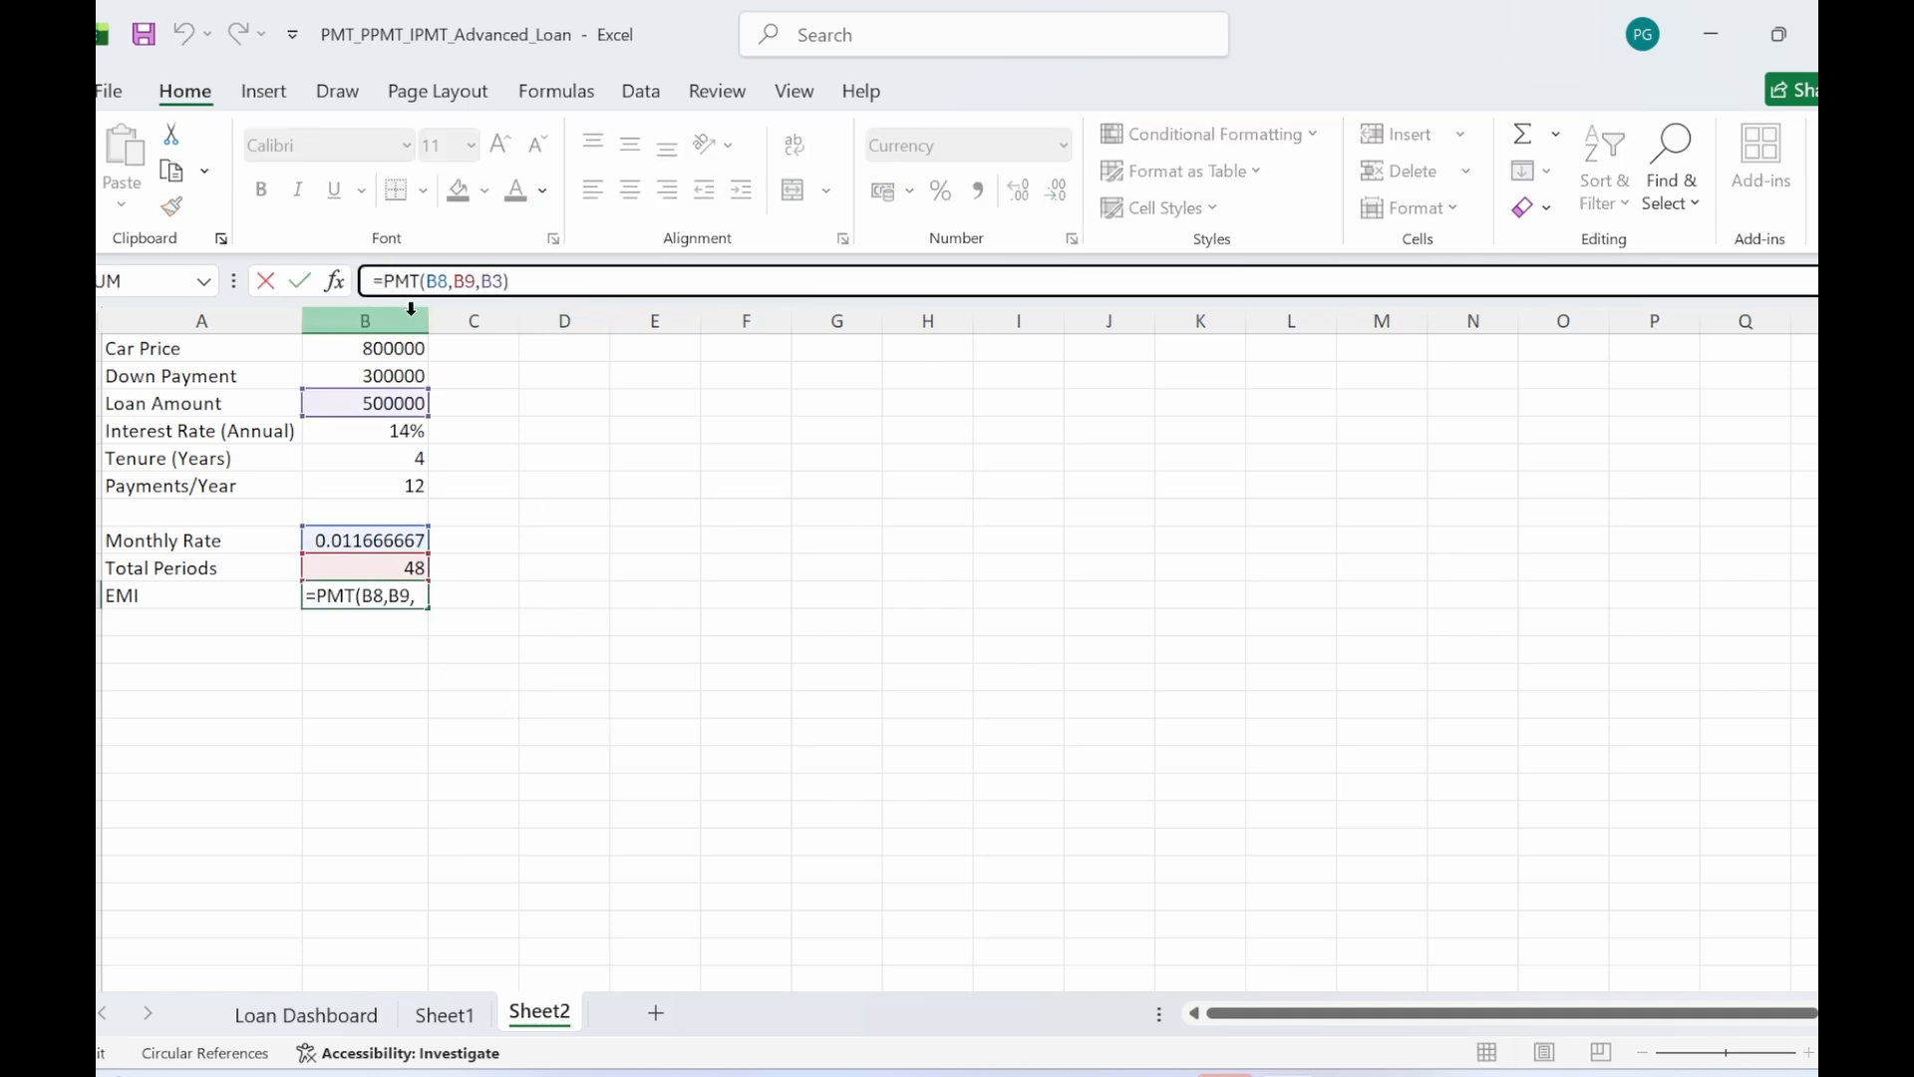
{"action": "key", "text": "Return"}
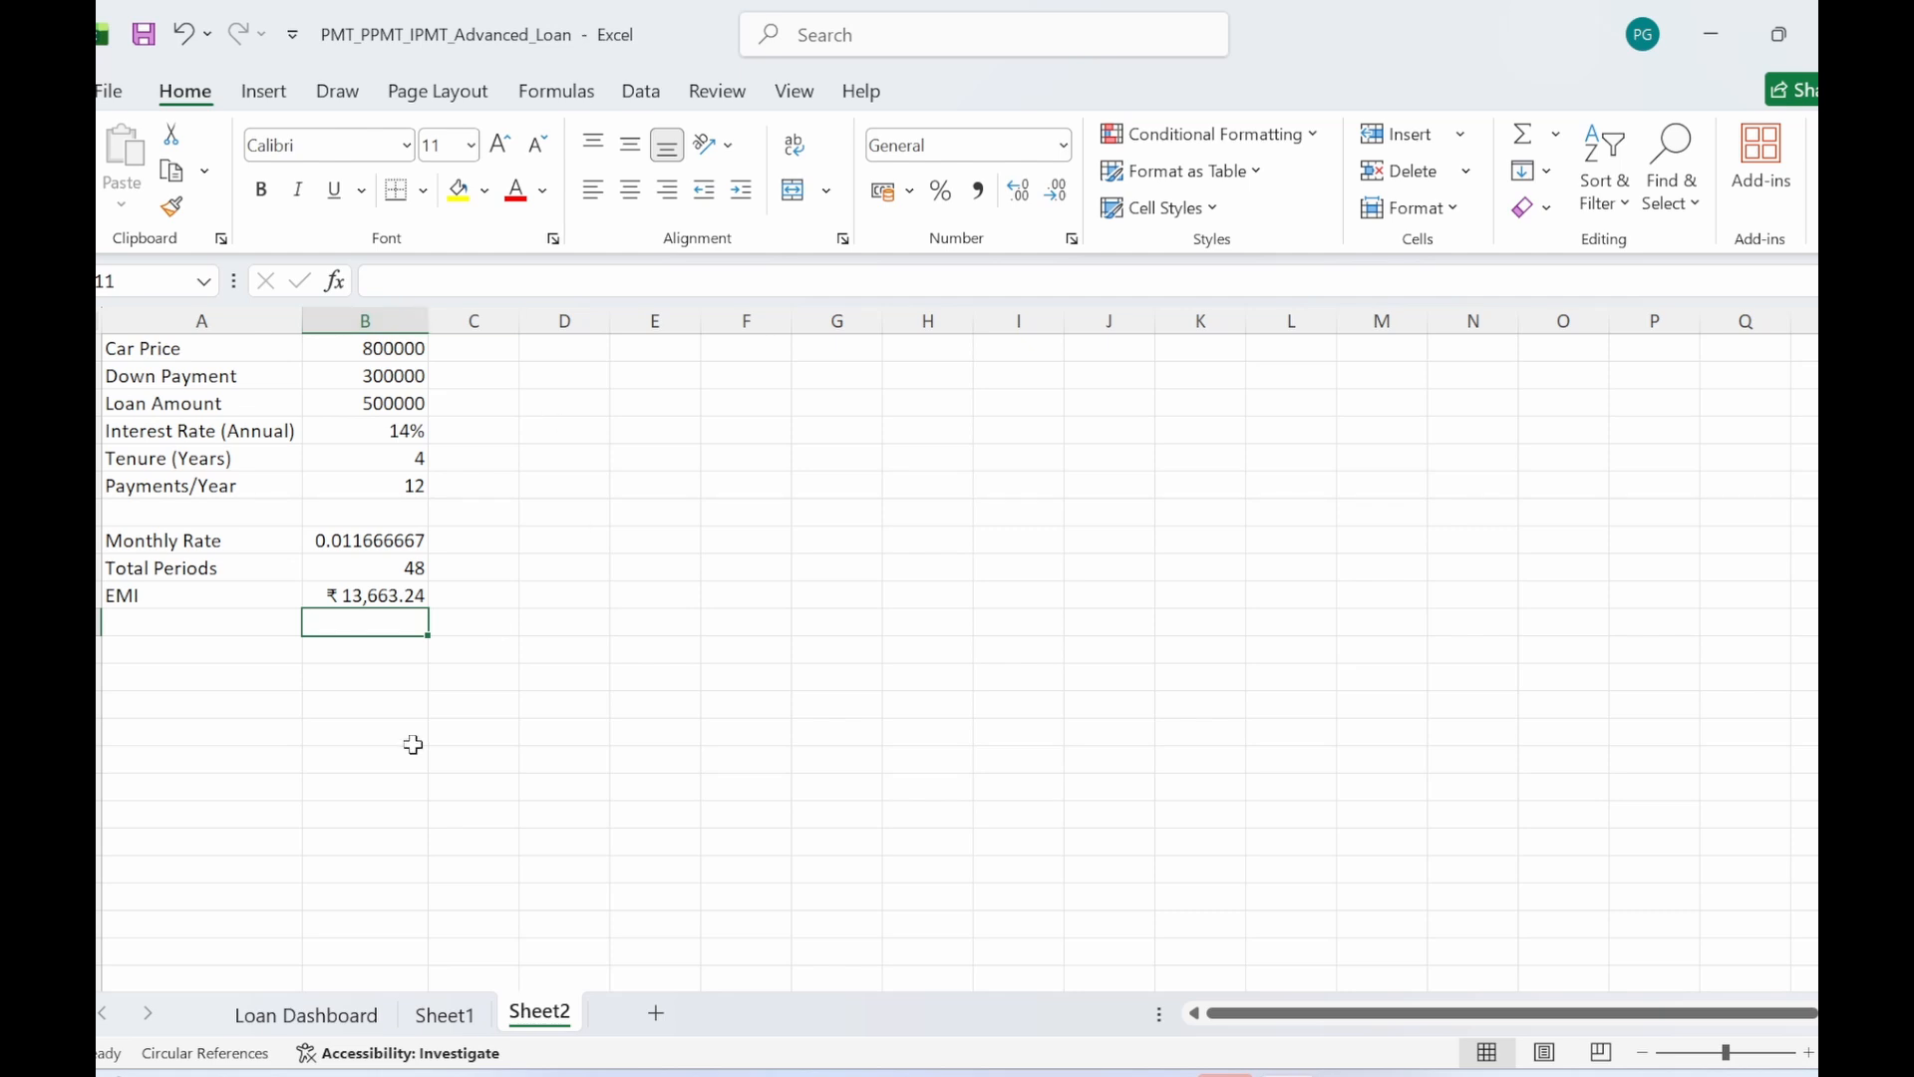
{"action": "left_click", "coordinate": [393, 704]}
{"action": "left_click", "coordinate": [352, 601]}
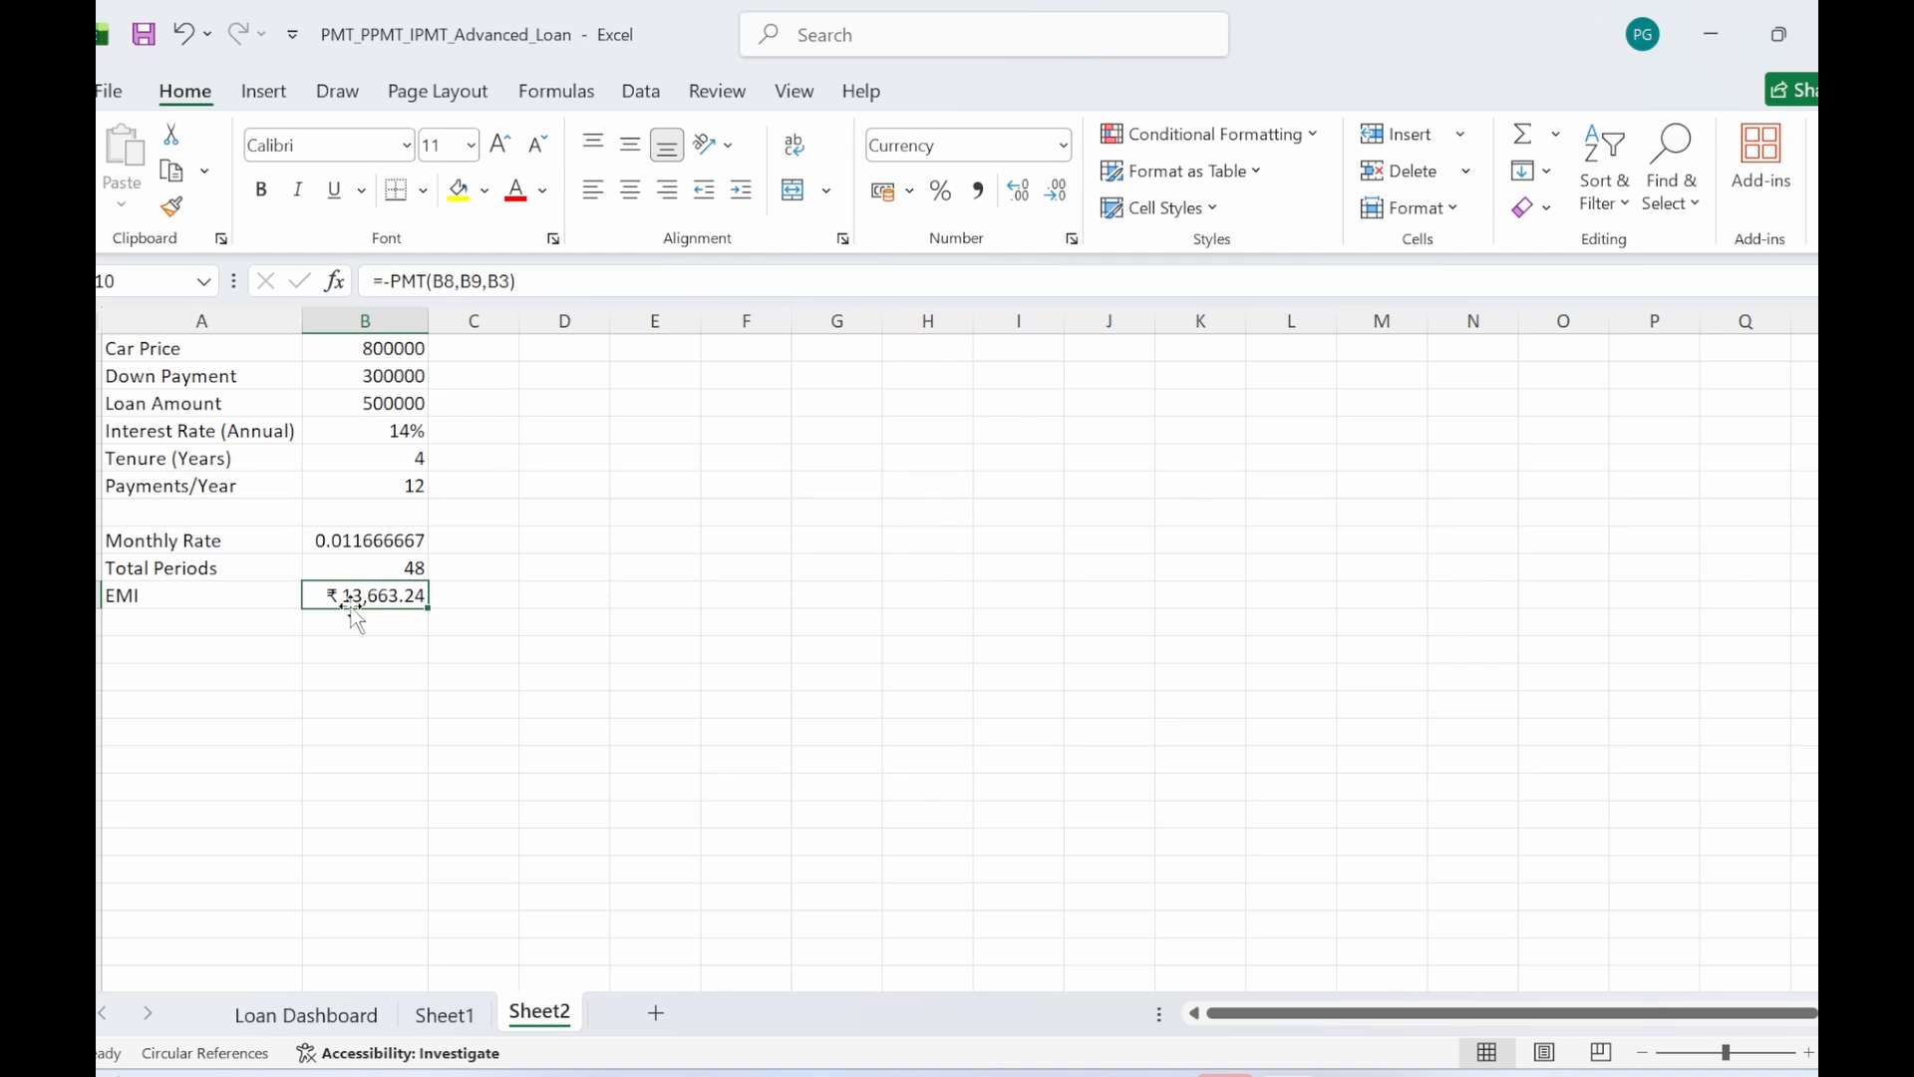
{"action": "left_click", "coordinate": [417, 749]}
- Copy the schedule headers from Period to Closing Balance (H10:M10) on Loan Dashboard and paste them into Sheet2 starting at A12
{"action": "left_click", "coordinate": [174, 646]}
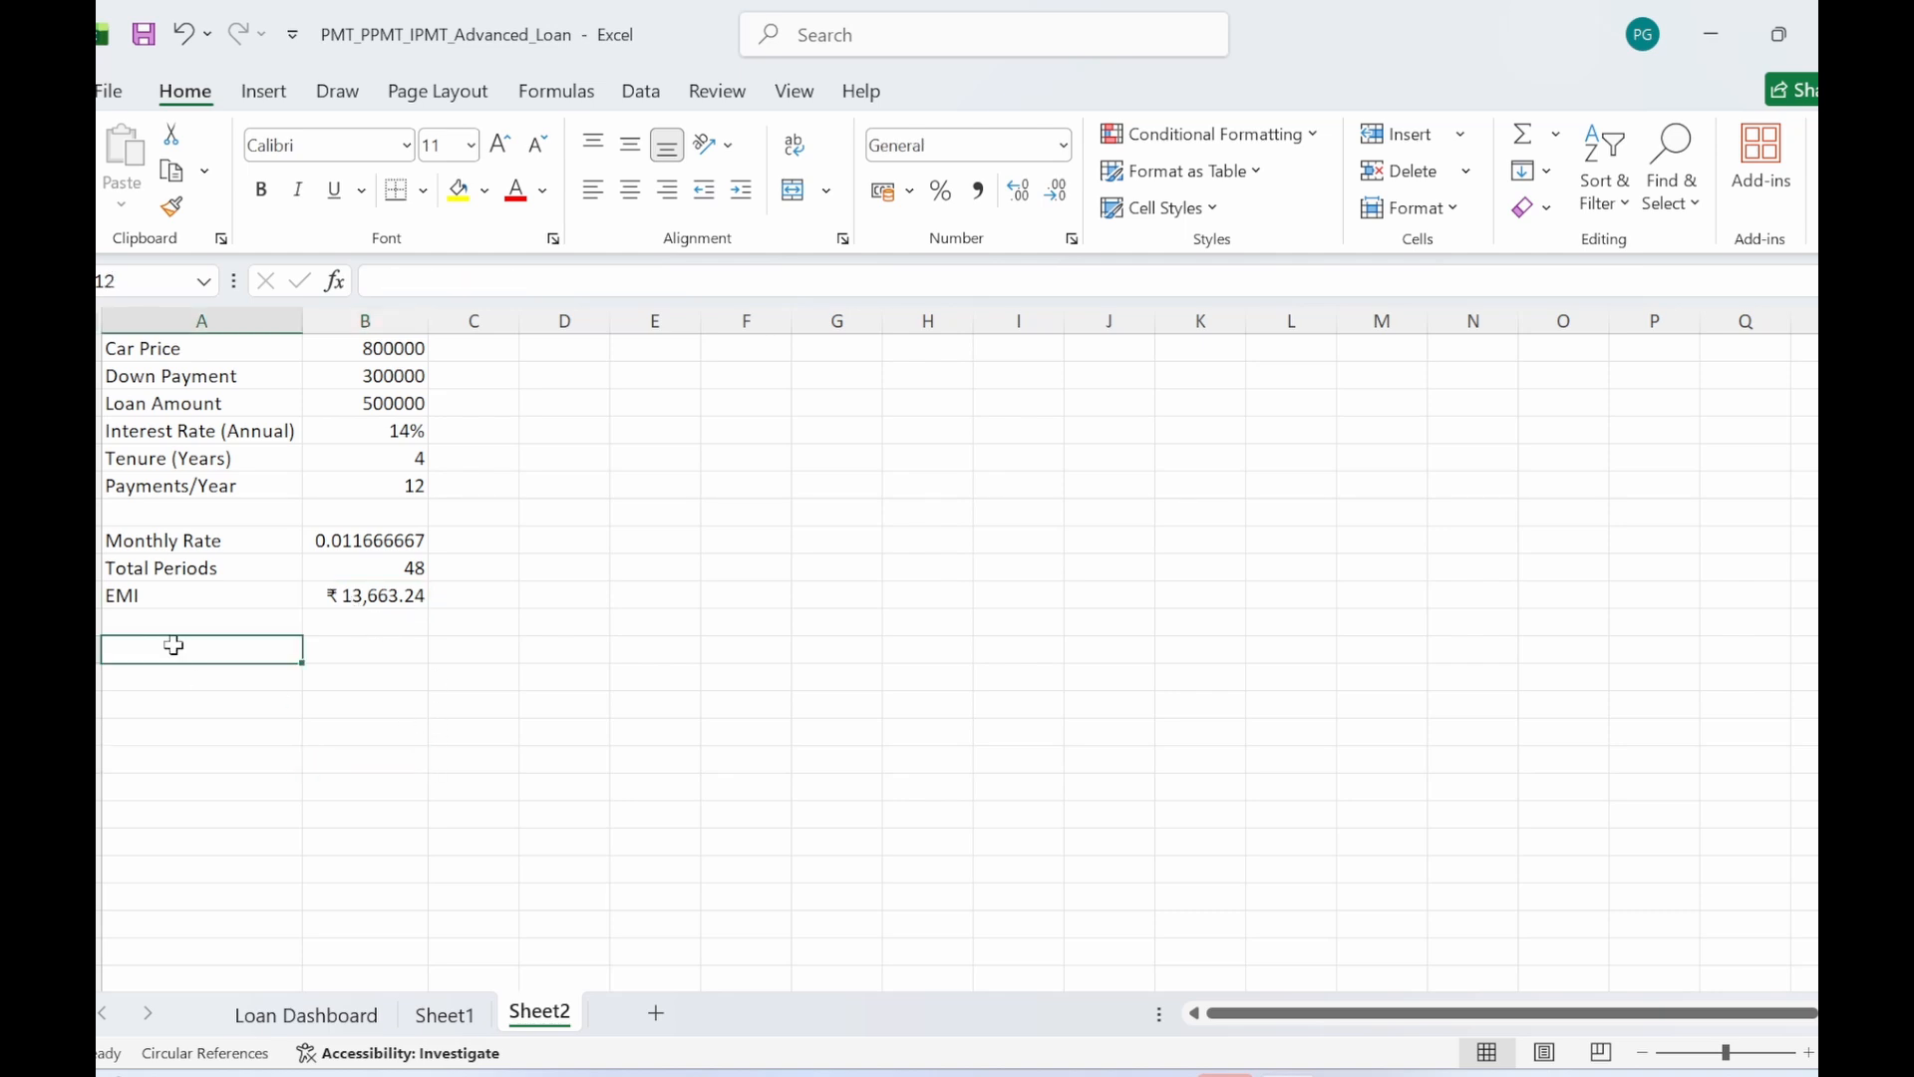
{"action": "left_click", "coordinate": [302, 1013]}
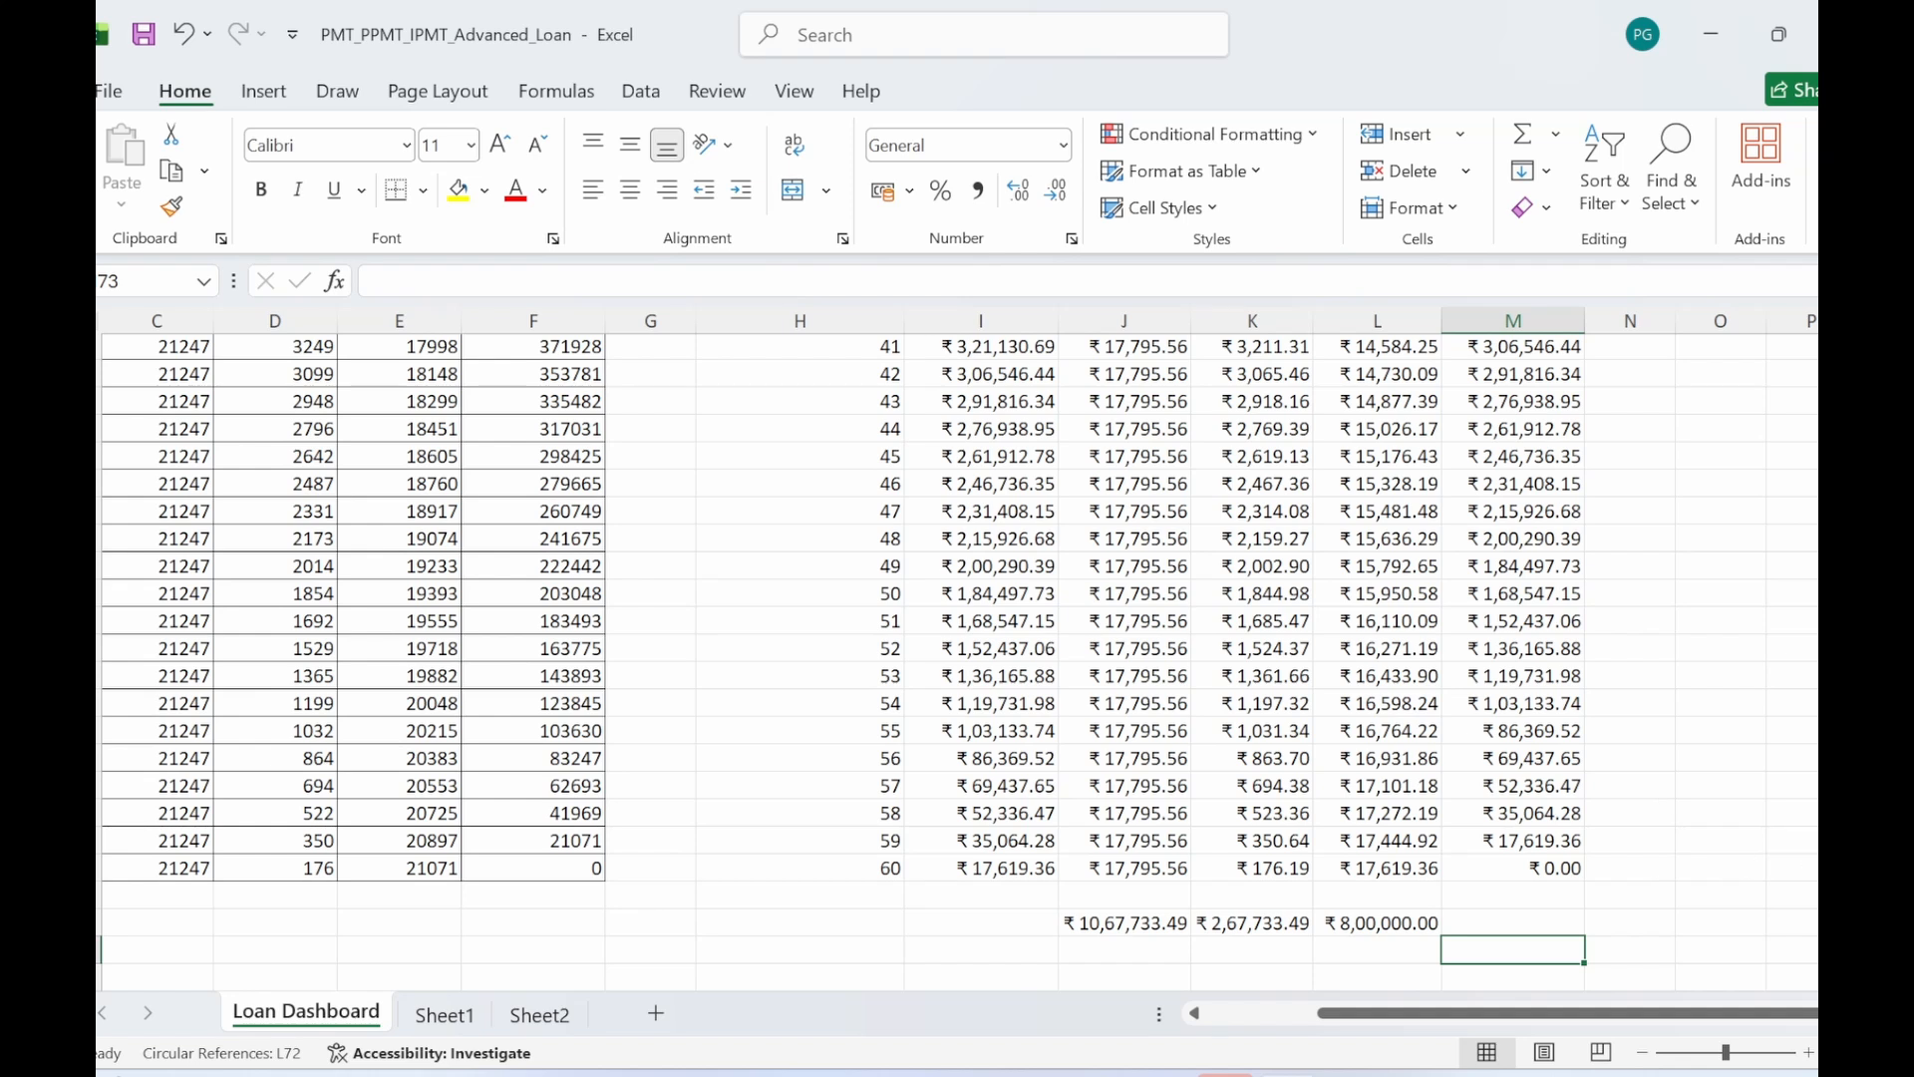
{"action": "scroll", "coordinate": [1384, 493], "scroll_direction": "up", "scroll_amount": 15}
{"action": "left_click", "coordinate": [743, 673]}
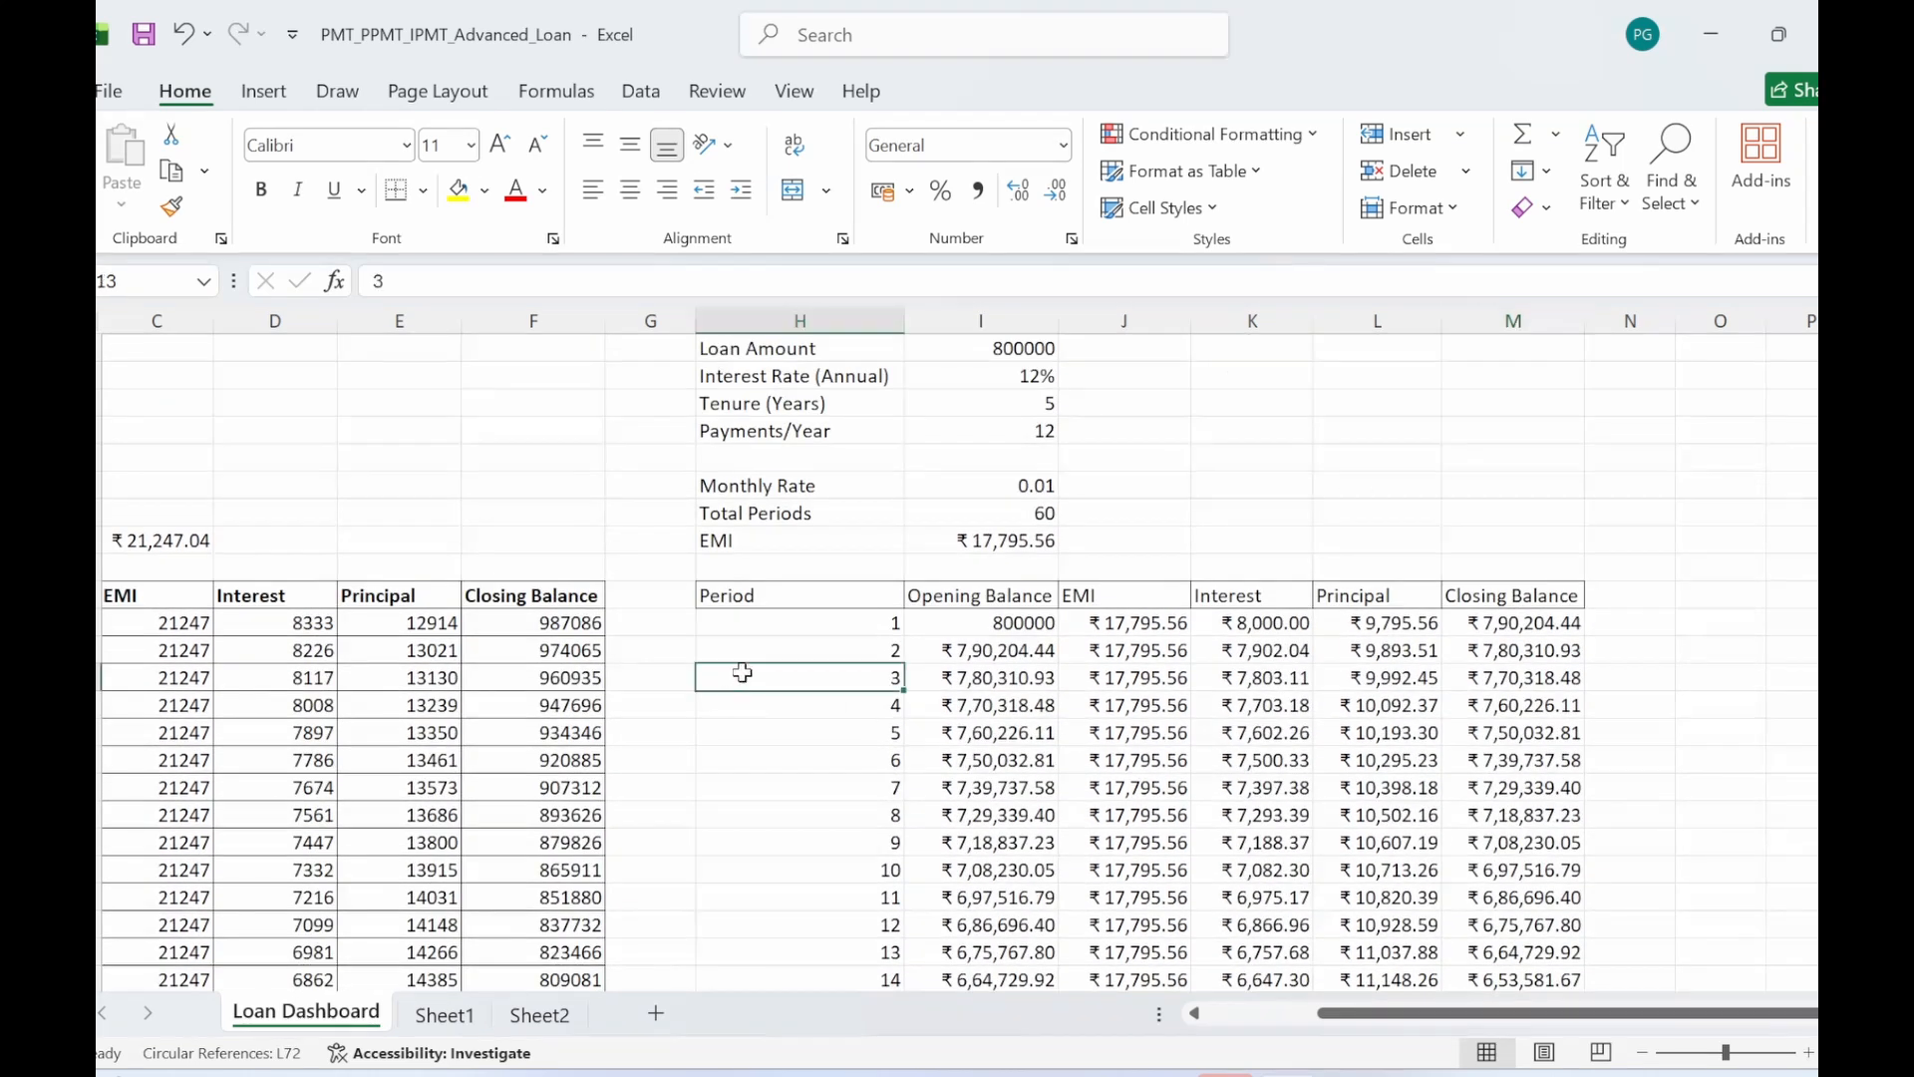
{"action": "left_click_drag", "start_coordinate": [783, 600], "coordinate": [1546, 599]}
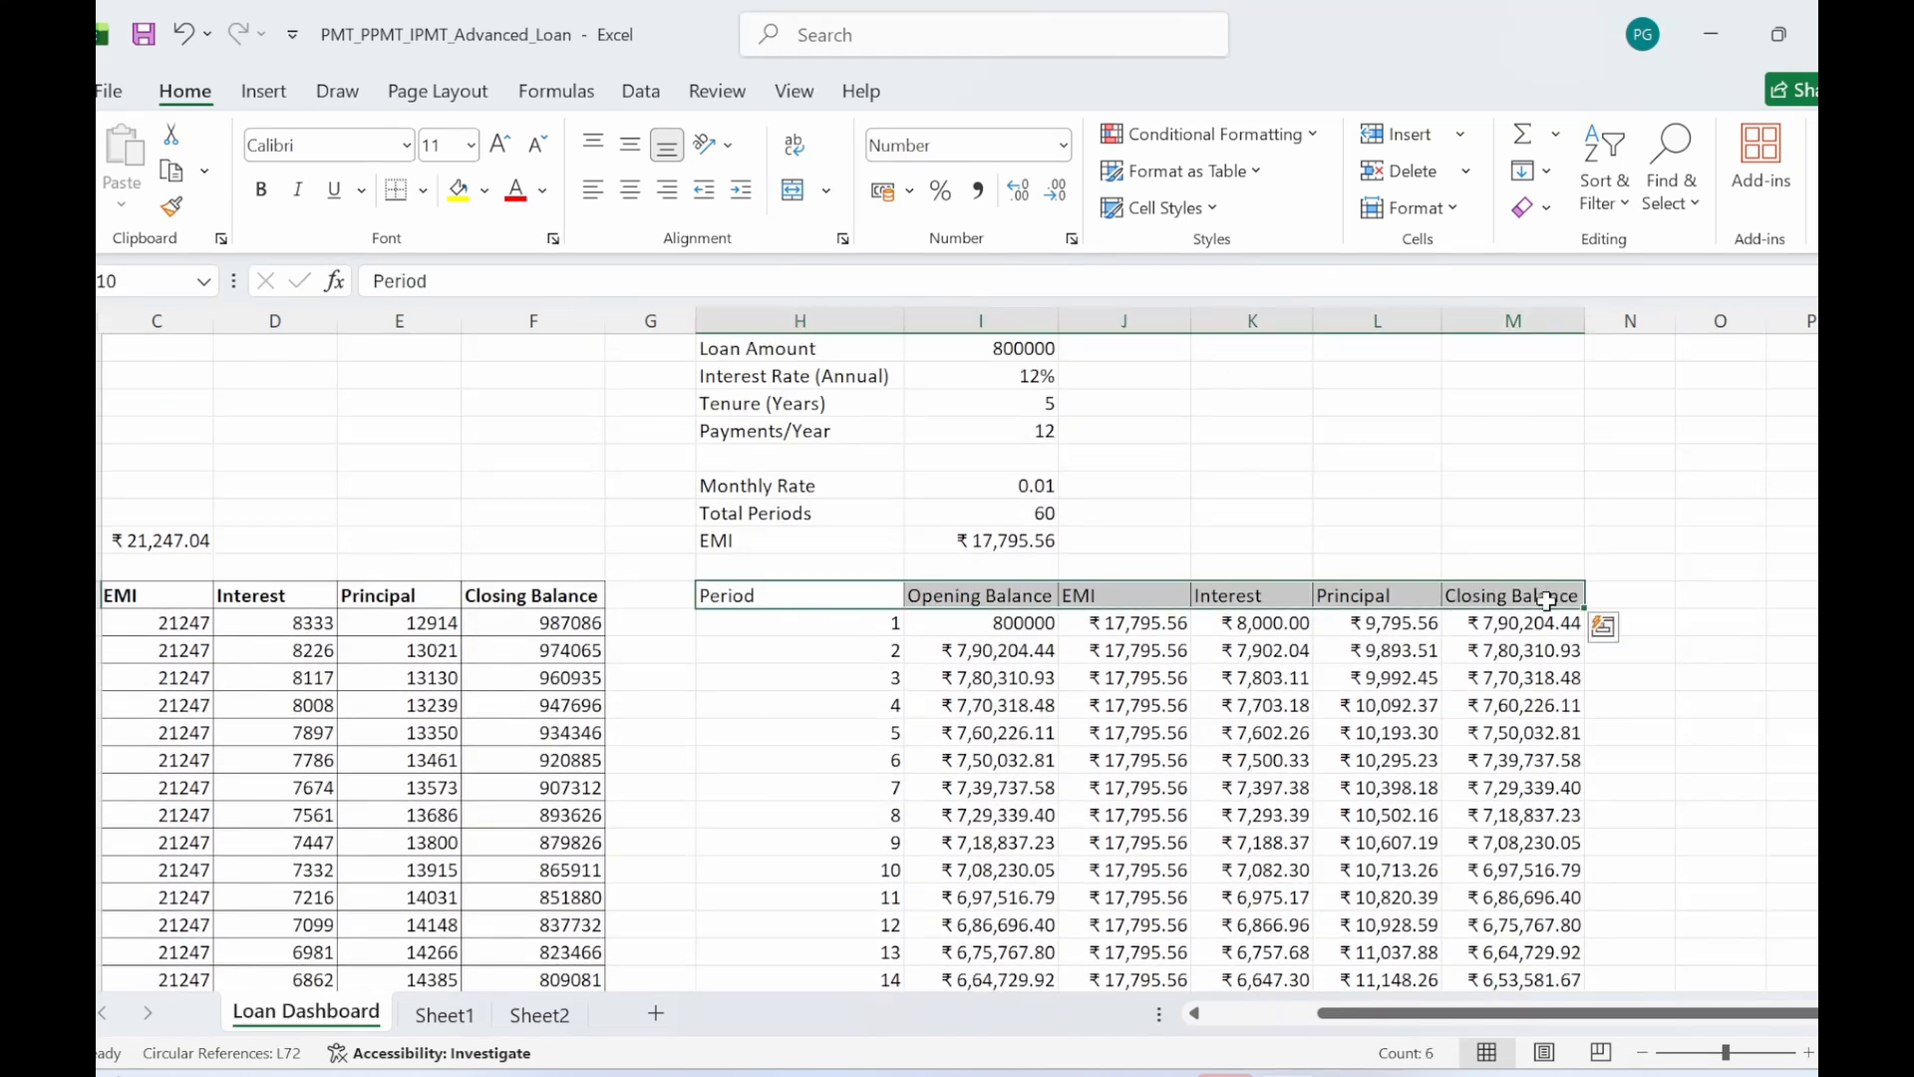
{"action": "key", "text": "ctrl+c"}
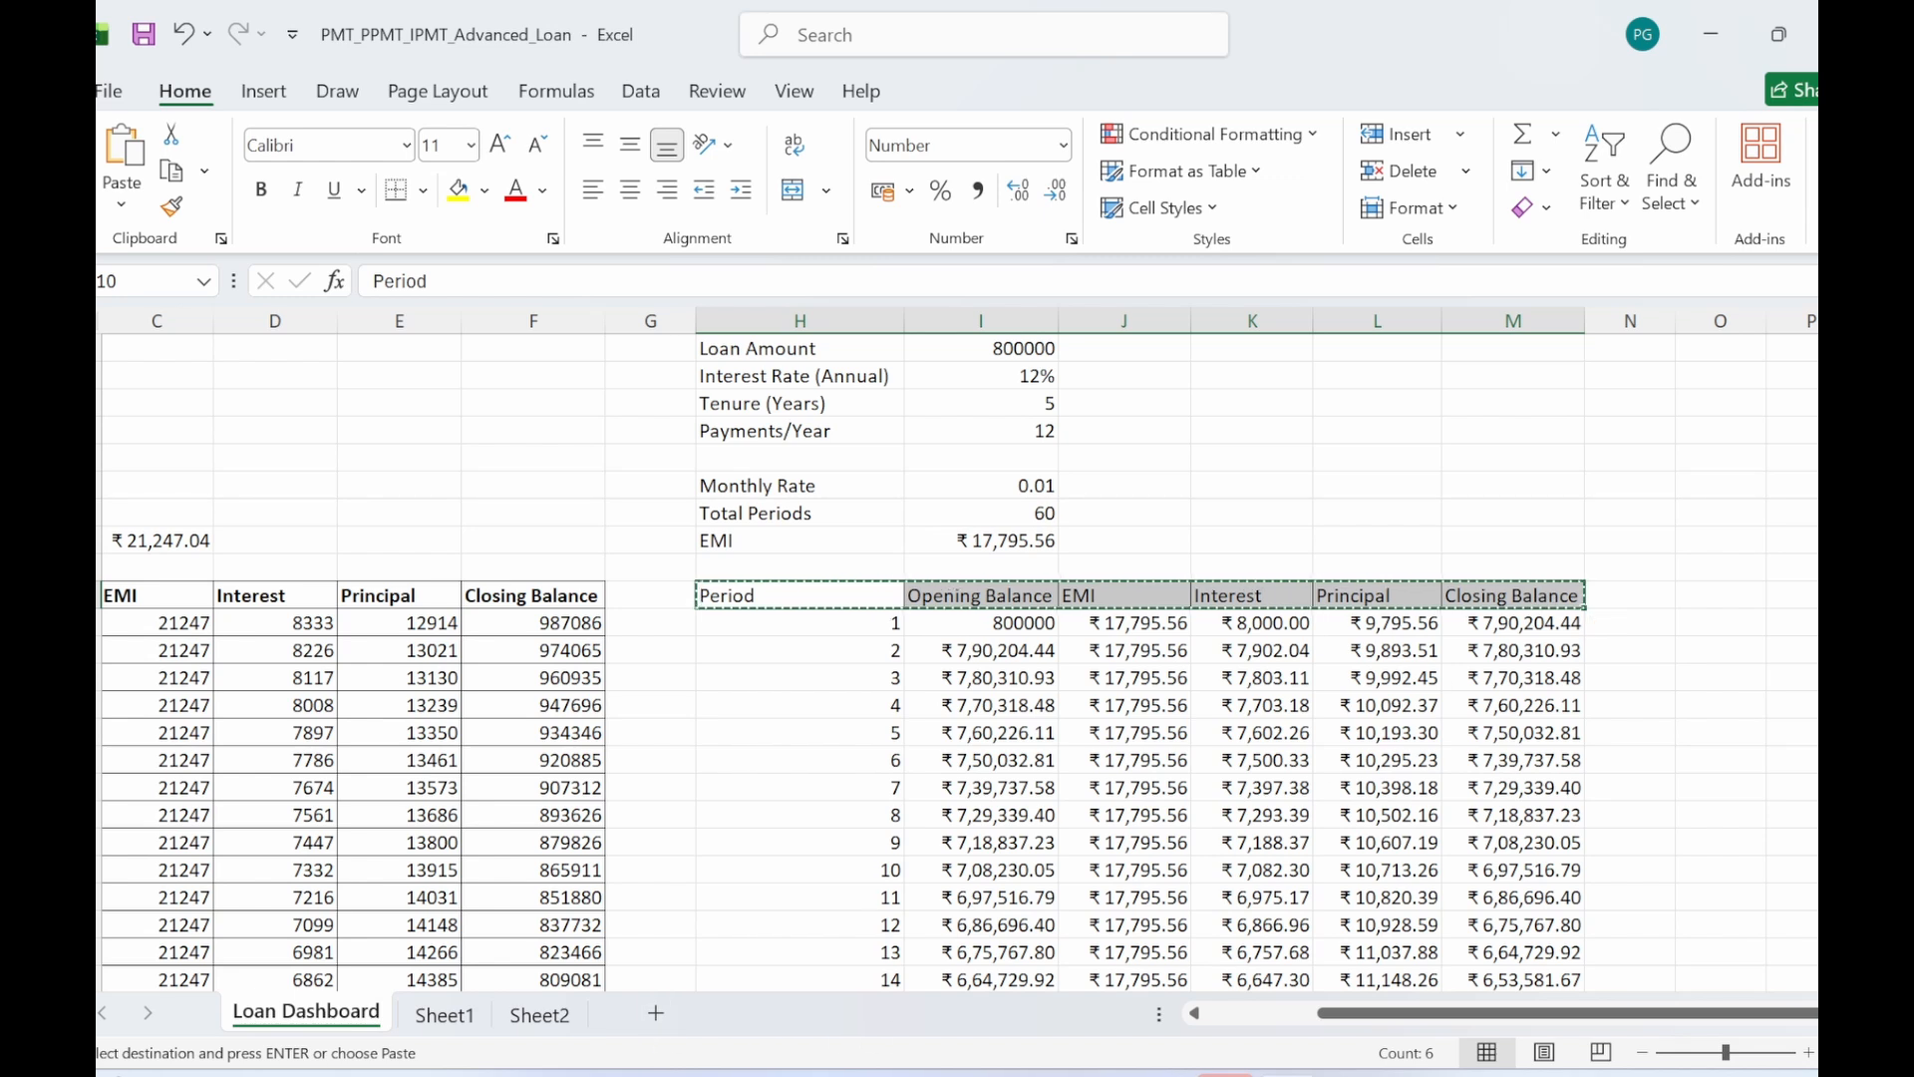
{"action": "left_click", "coordinate": [539, 1015]}
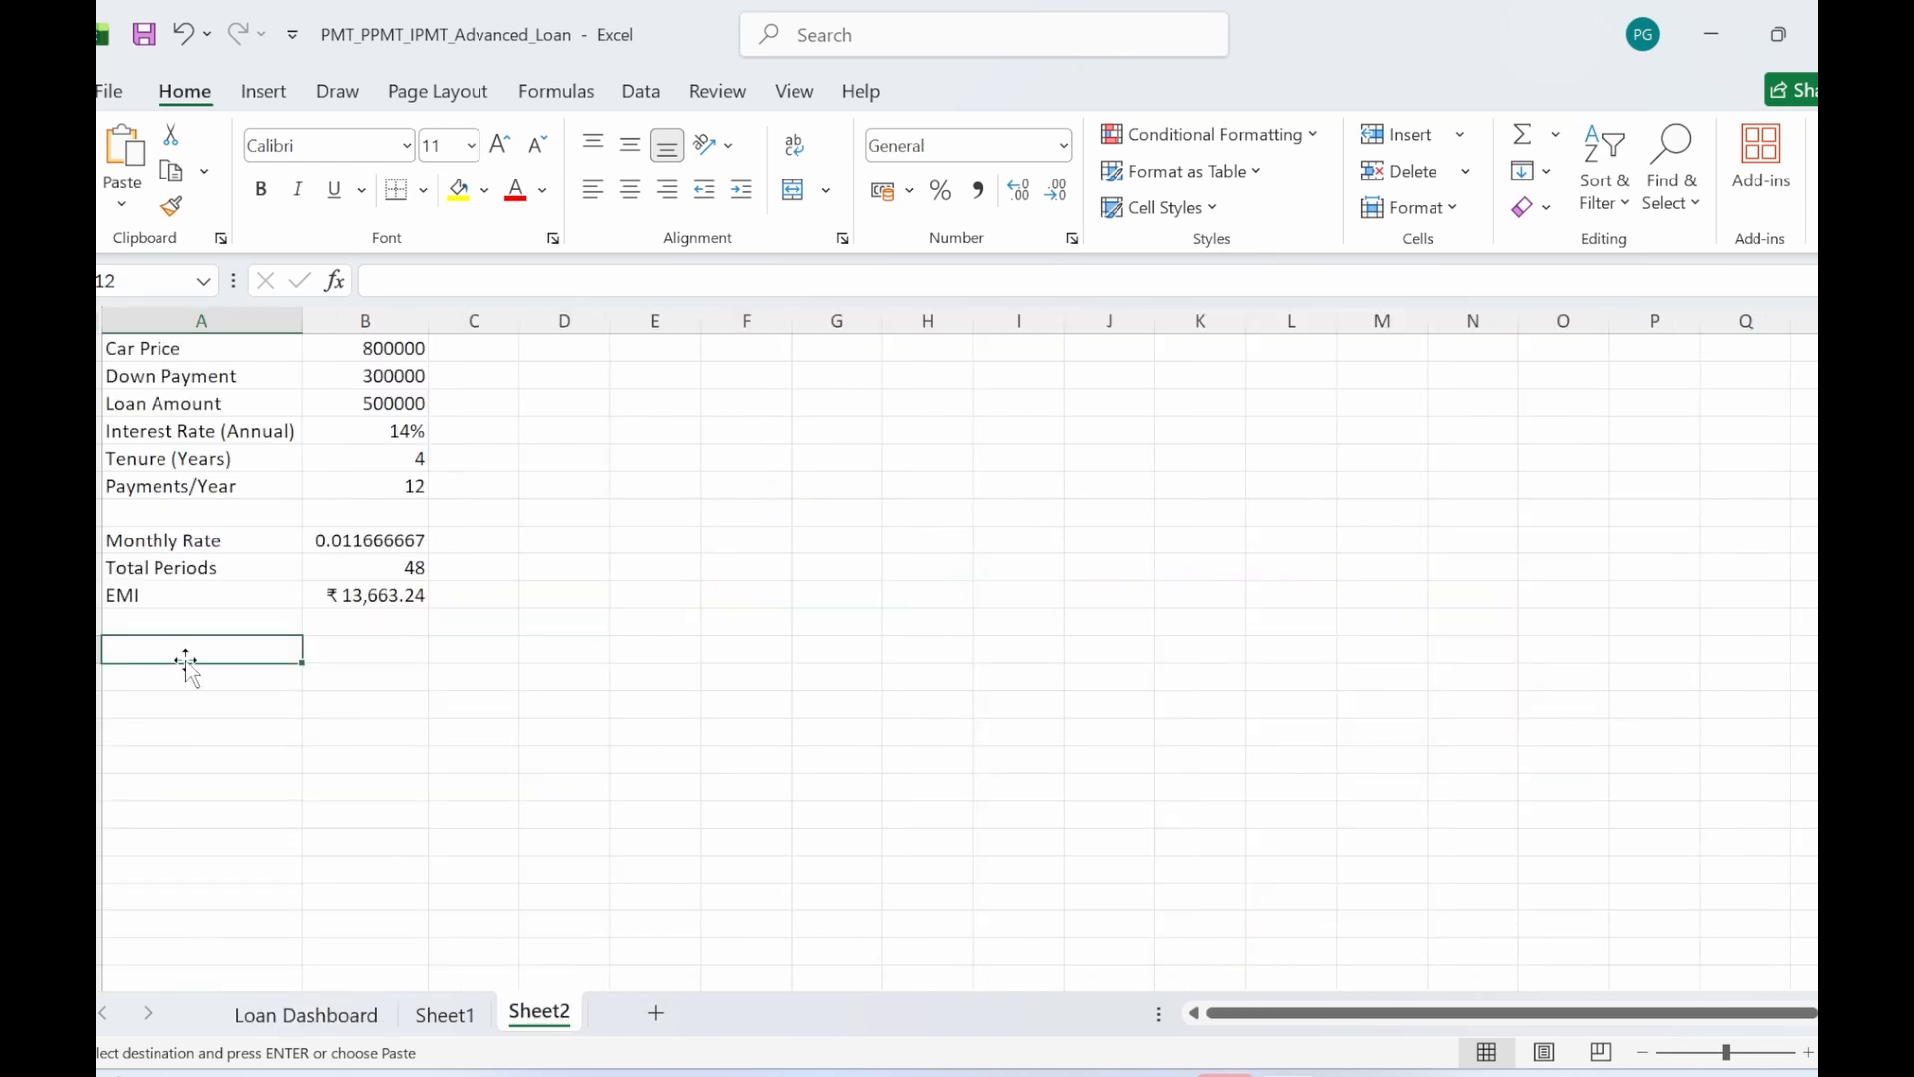
{"action": "key", "text": "ctrl+v"}
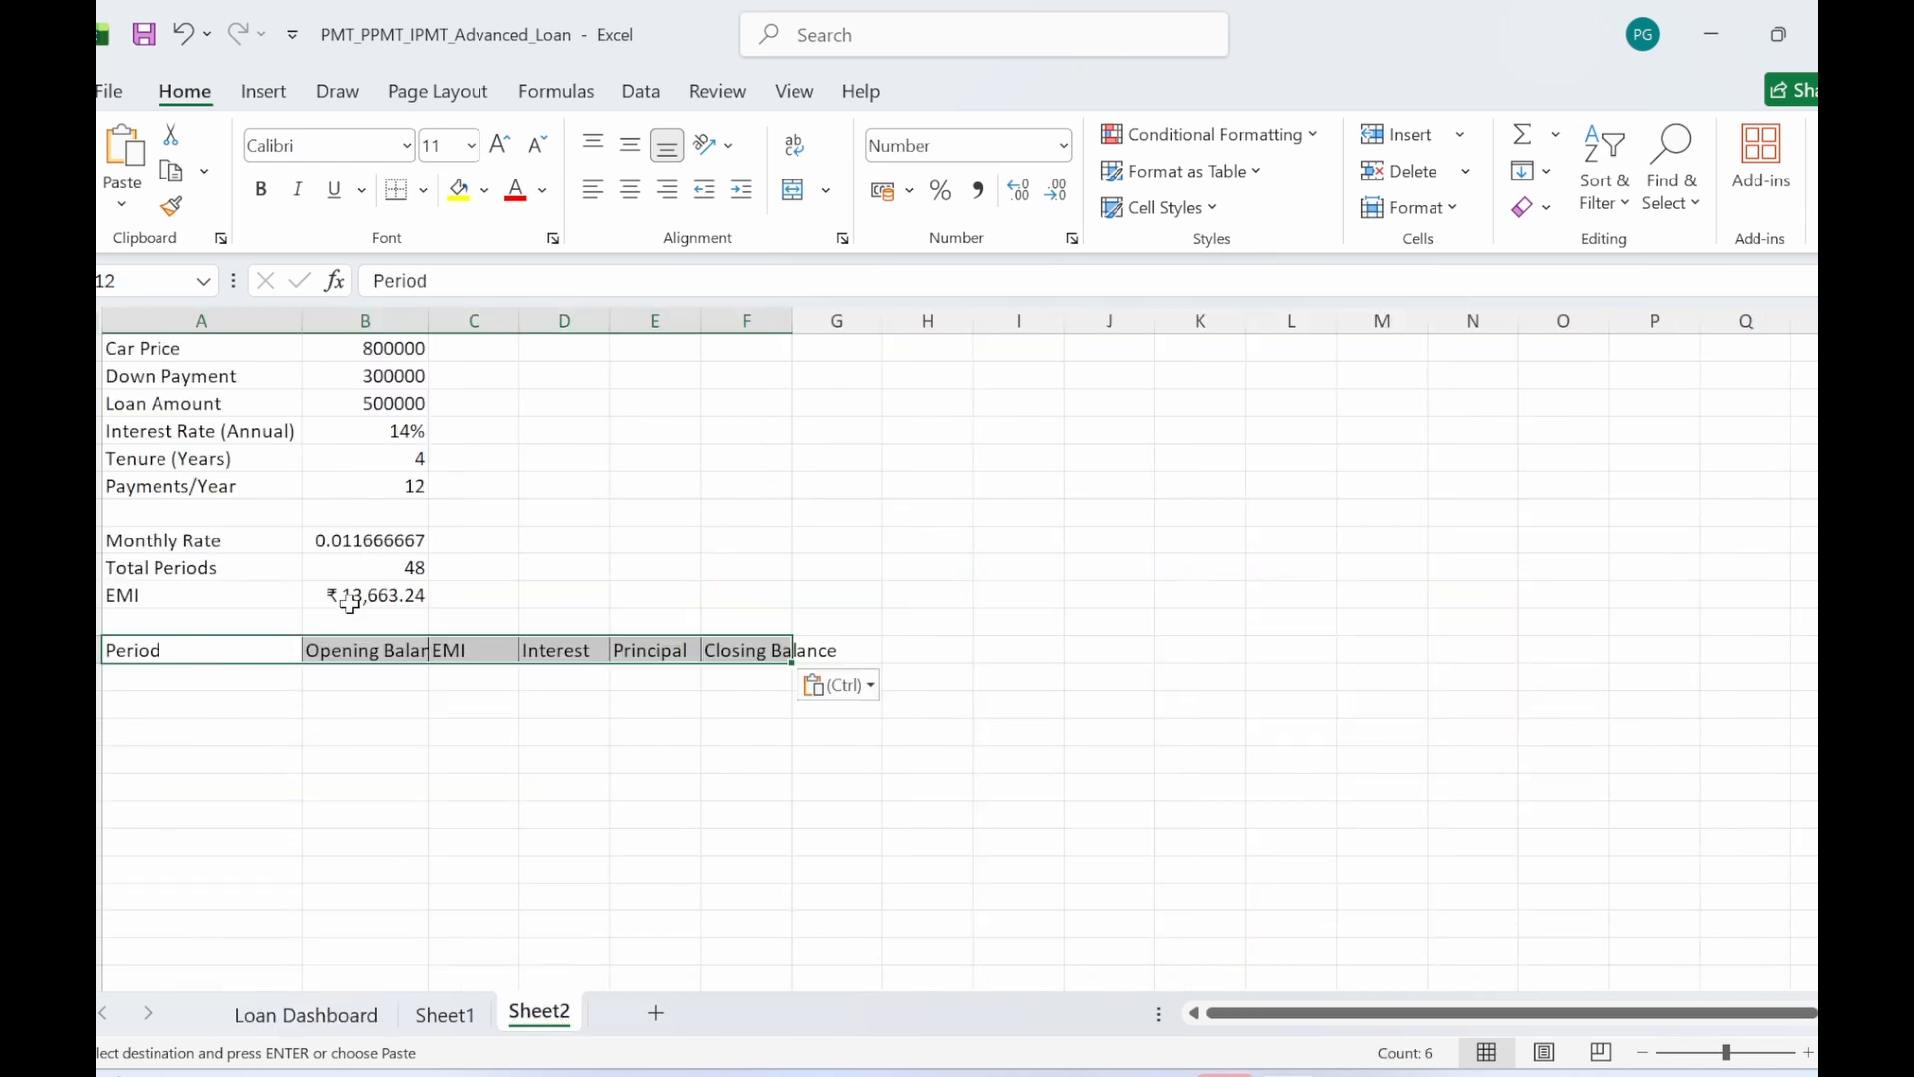
- Enter 1 in A13 as the first number under the Period header
{"action": "left_click", "coordinate": [354, 733]}
{"action": "left_click", "coordinate": [282, 674]}
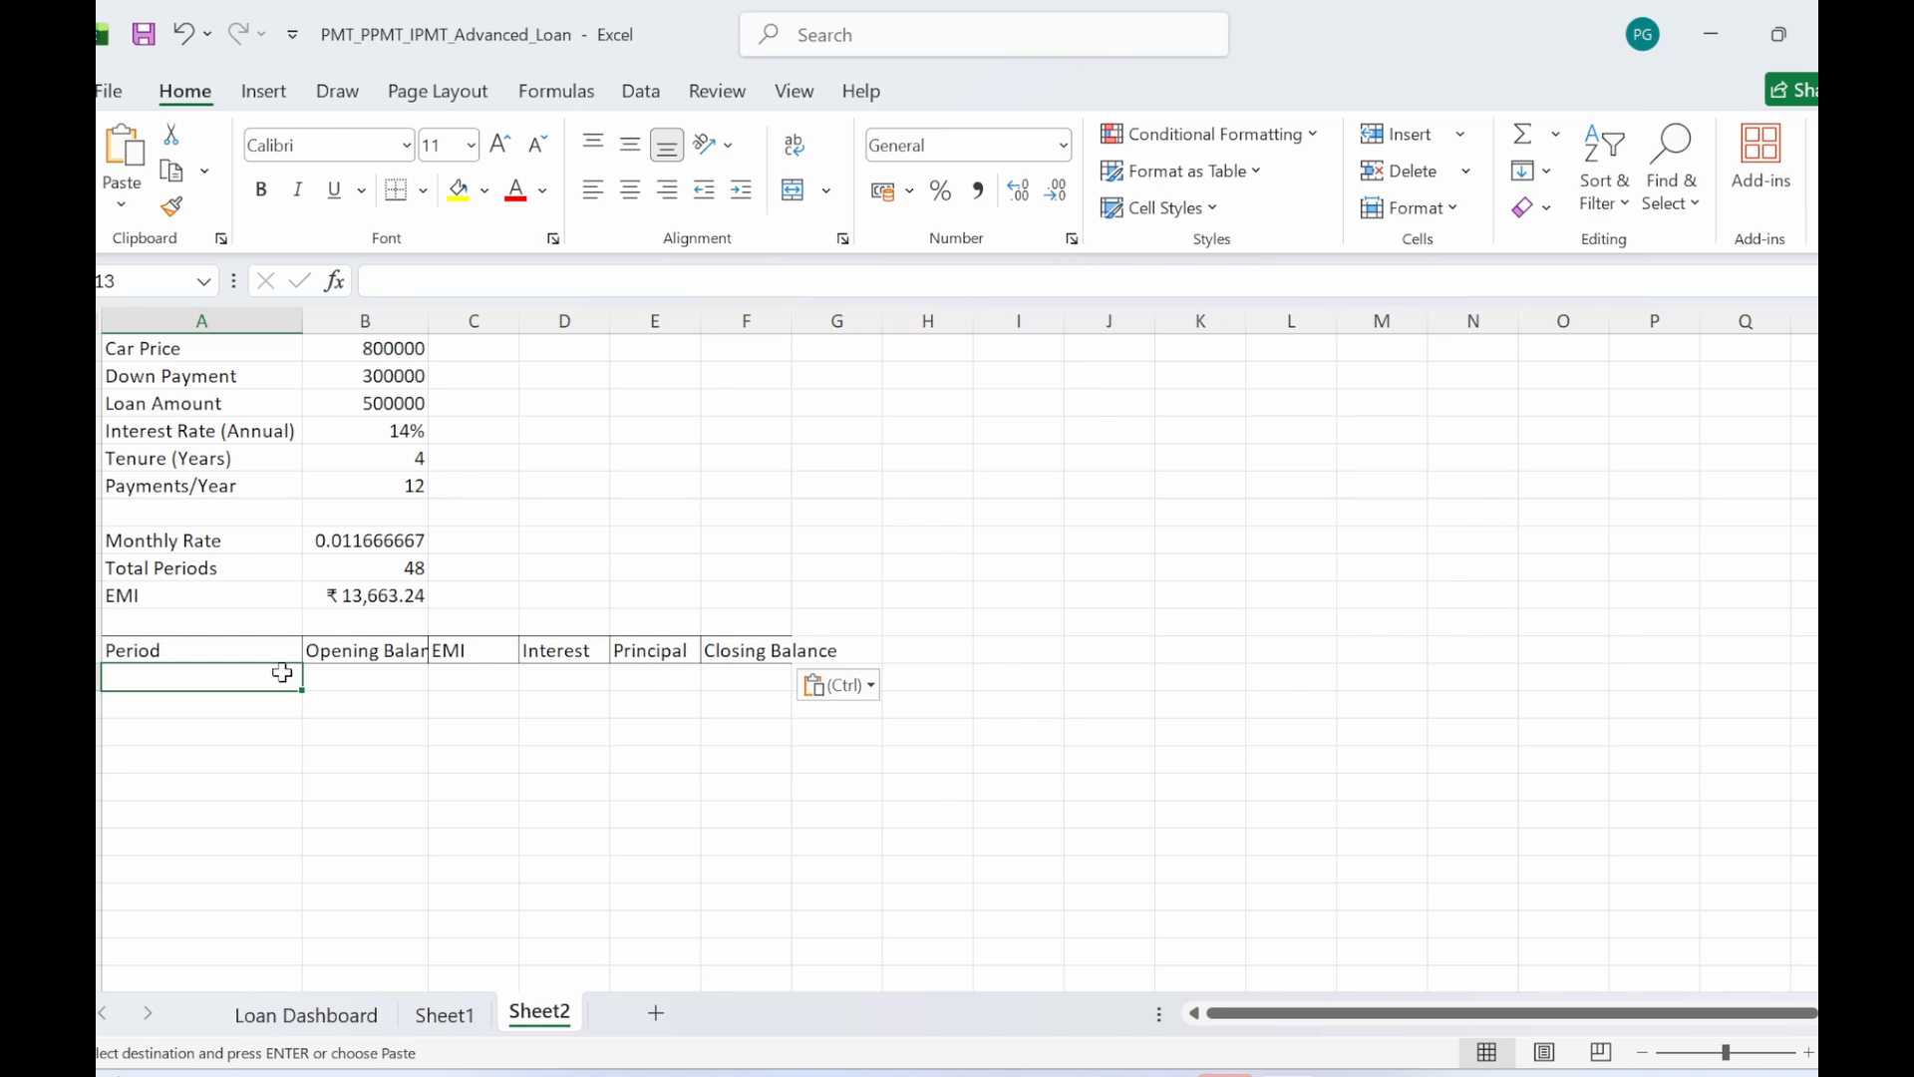
{"action": "type", "text": "1"}
{"action": "left_click", "coordinate": [376, 736]}
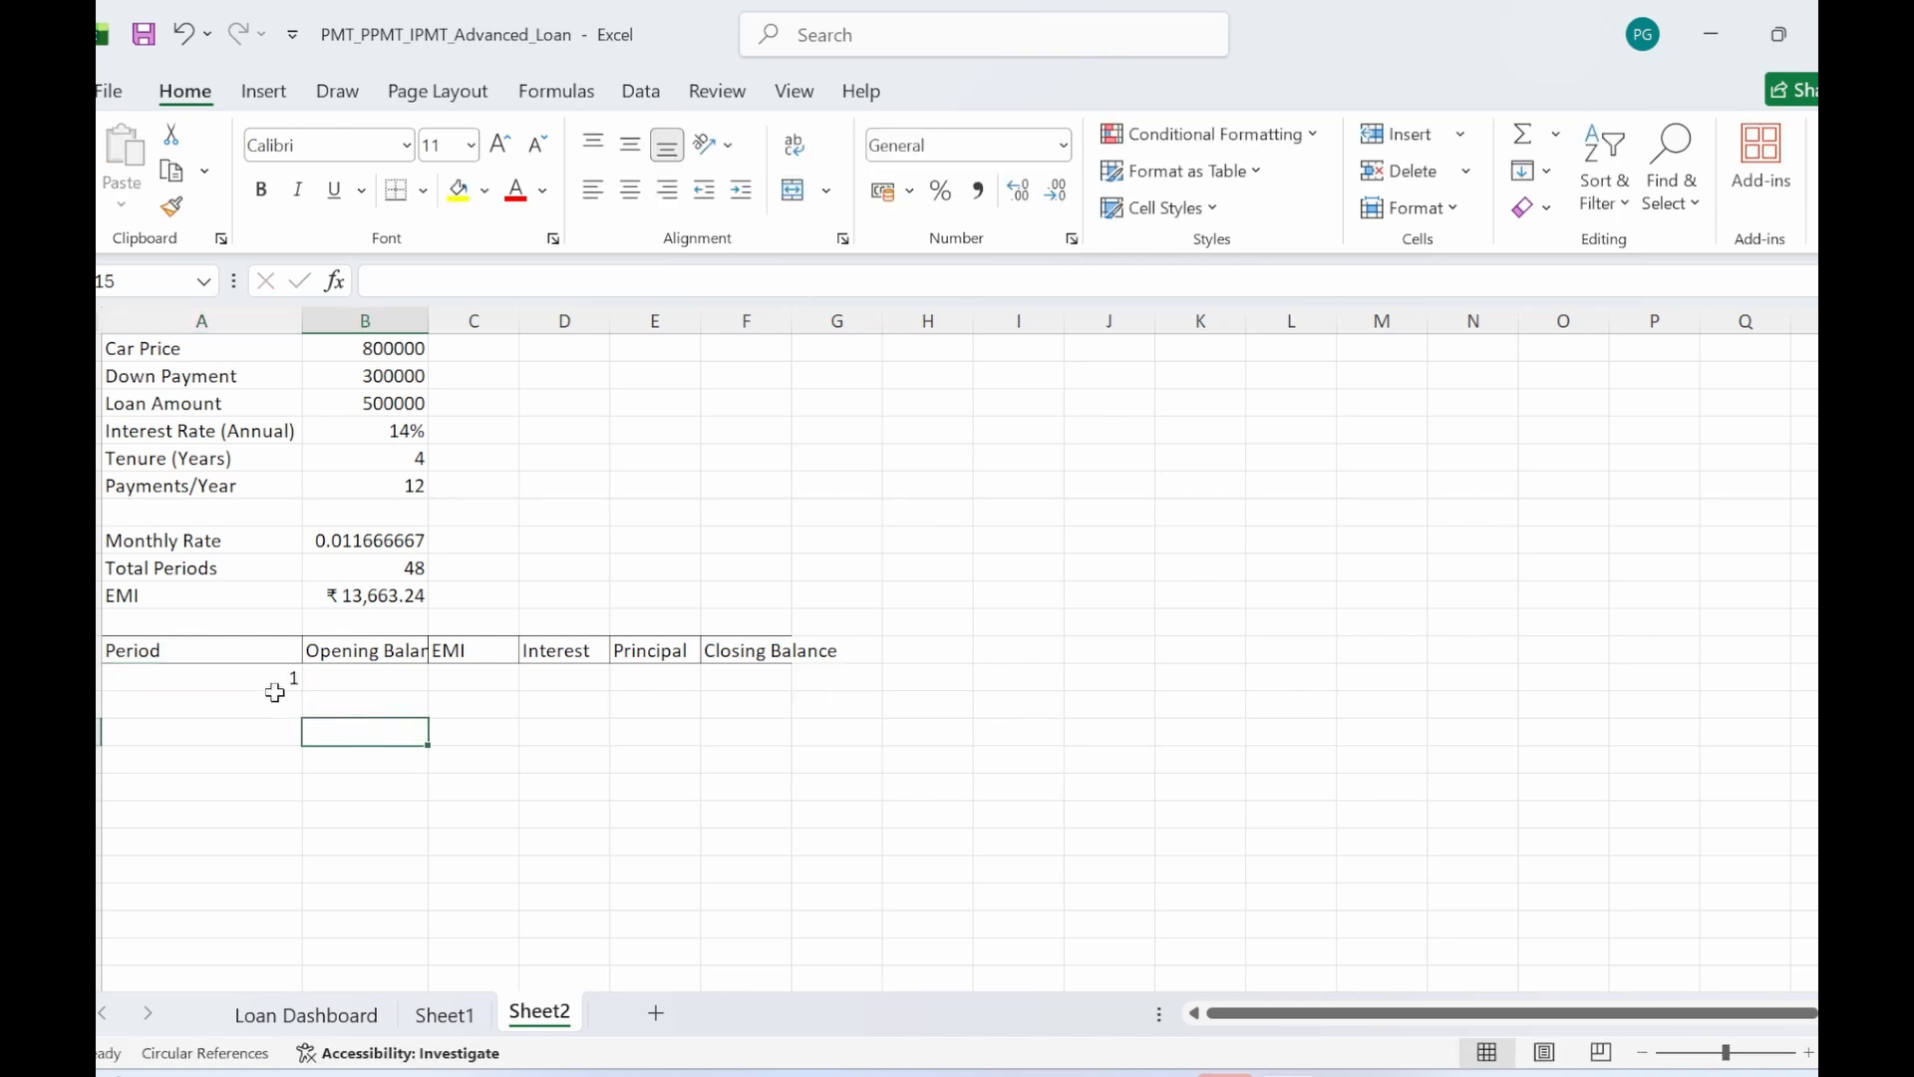
- Fill the Period column downward from A13 with a linear series using step value 1 and stop value 48
{"action": "left_click", "coordinate": [271, 688]}
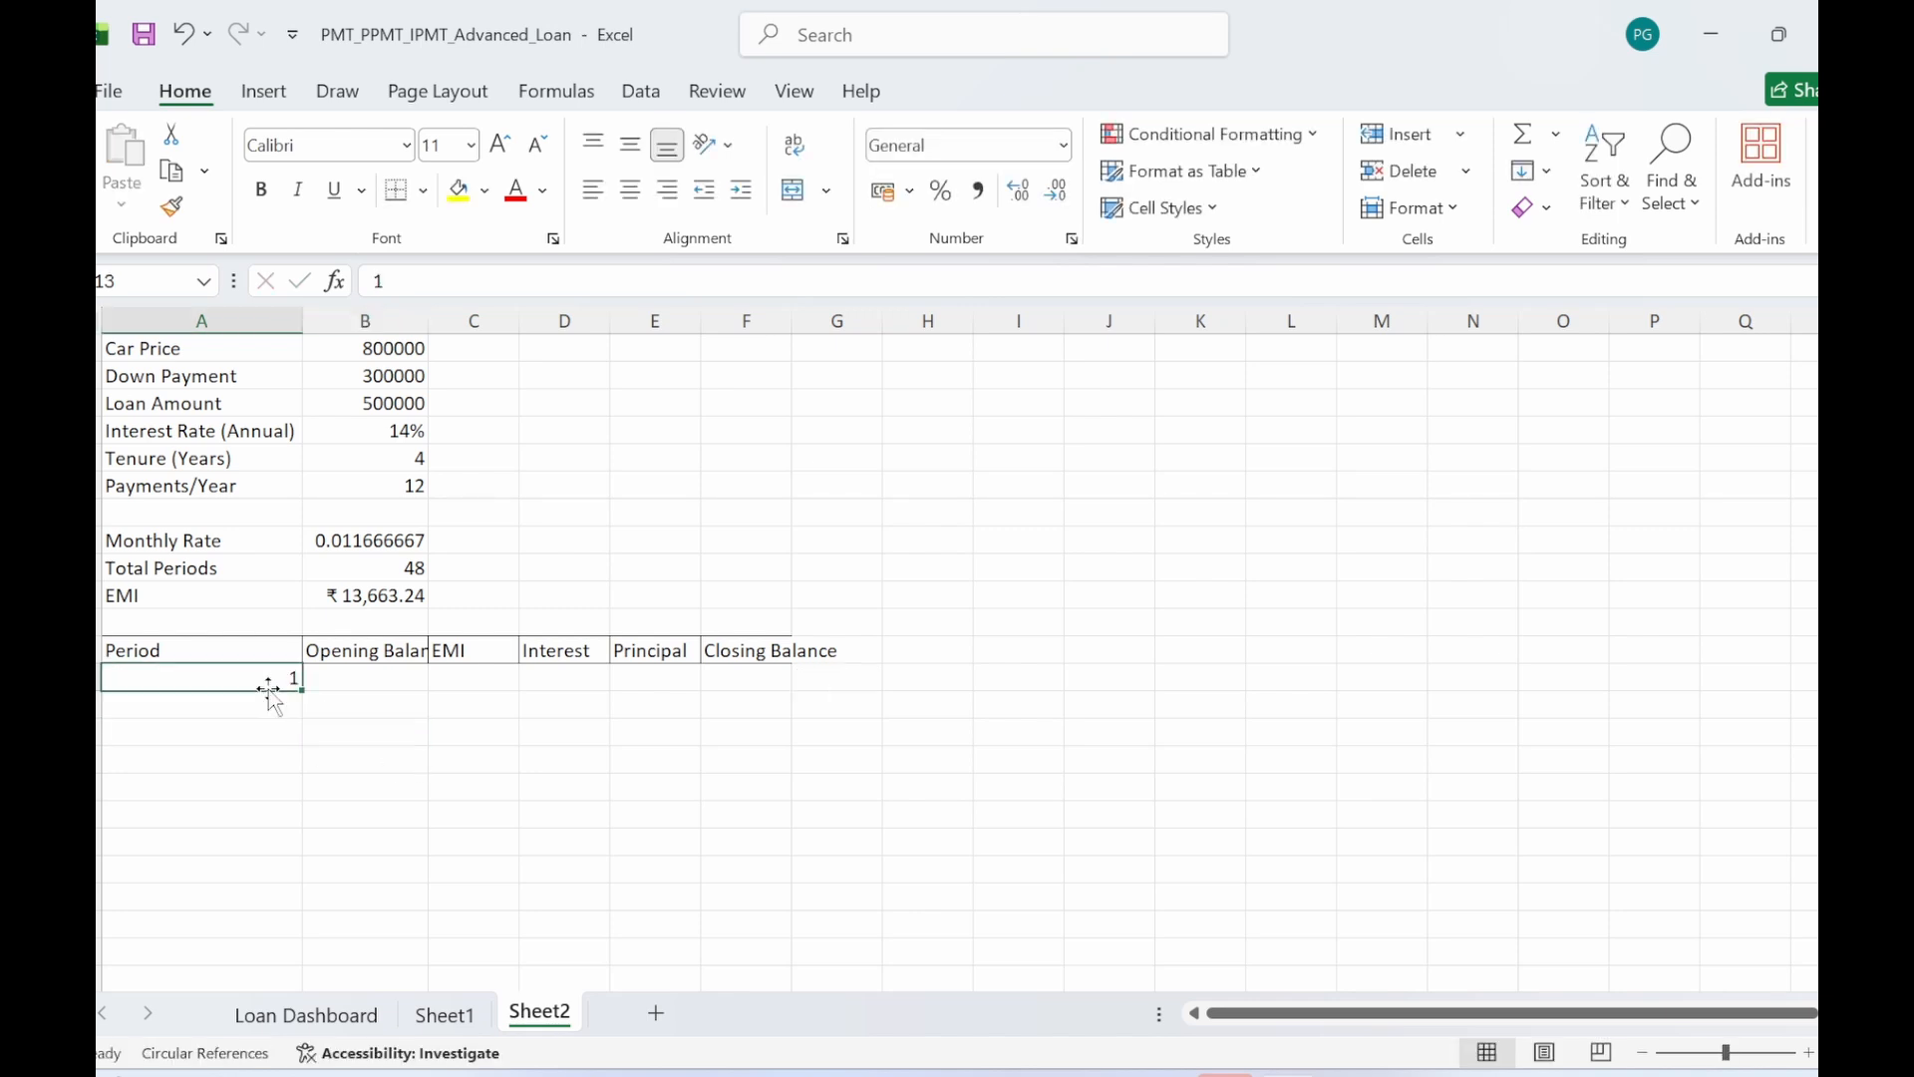
{"action": "left_click", "coordinate": [1547, 176]}
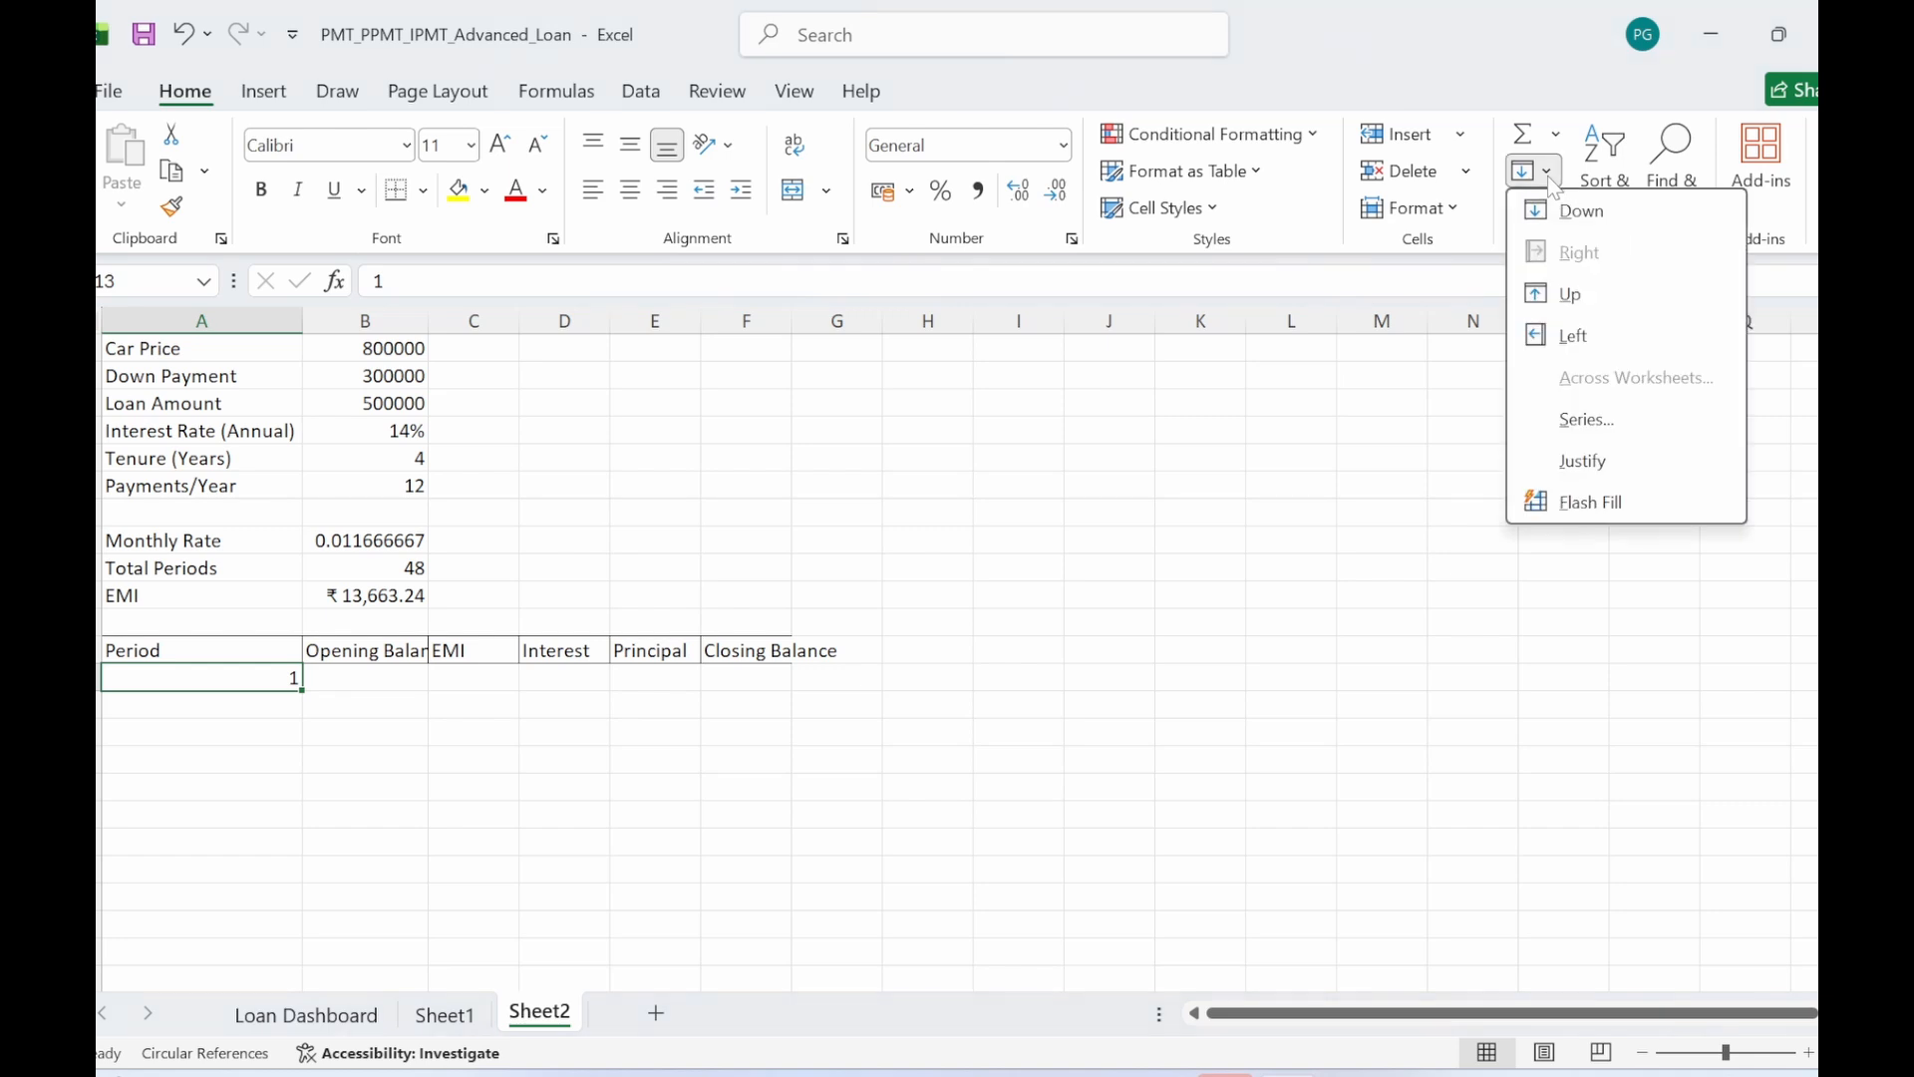
{"action": "left_click", "coordinate": [1590, 422]}
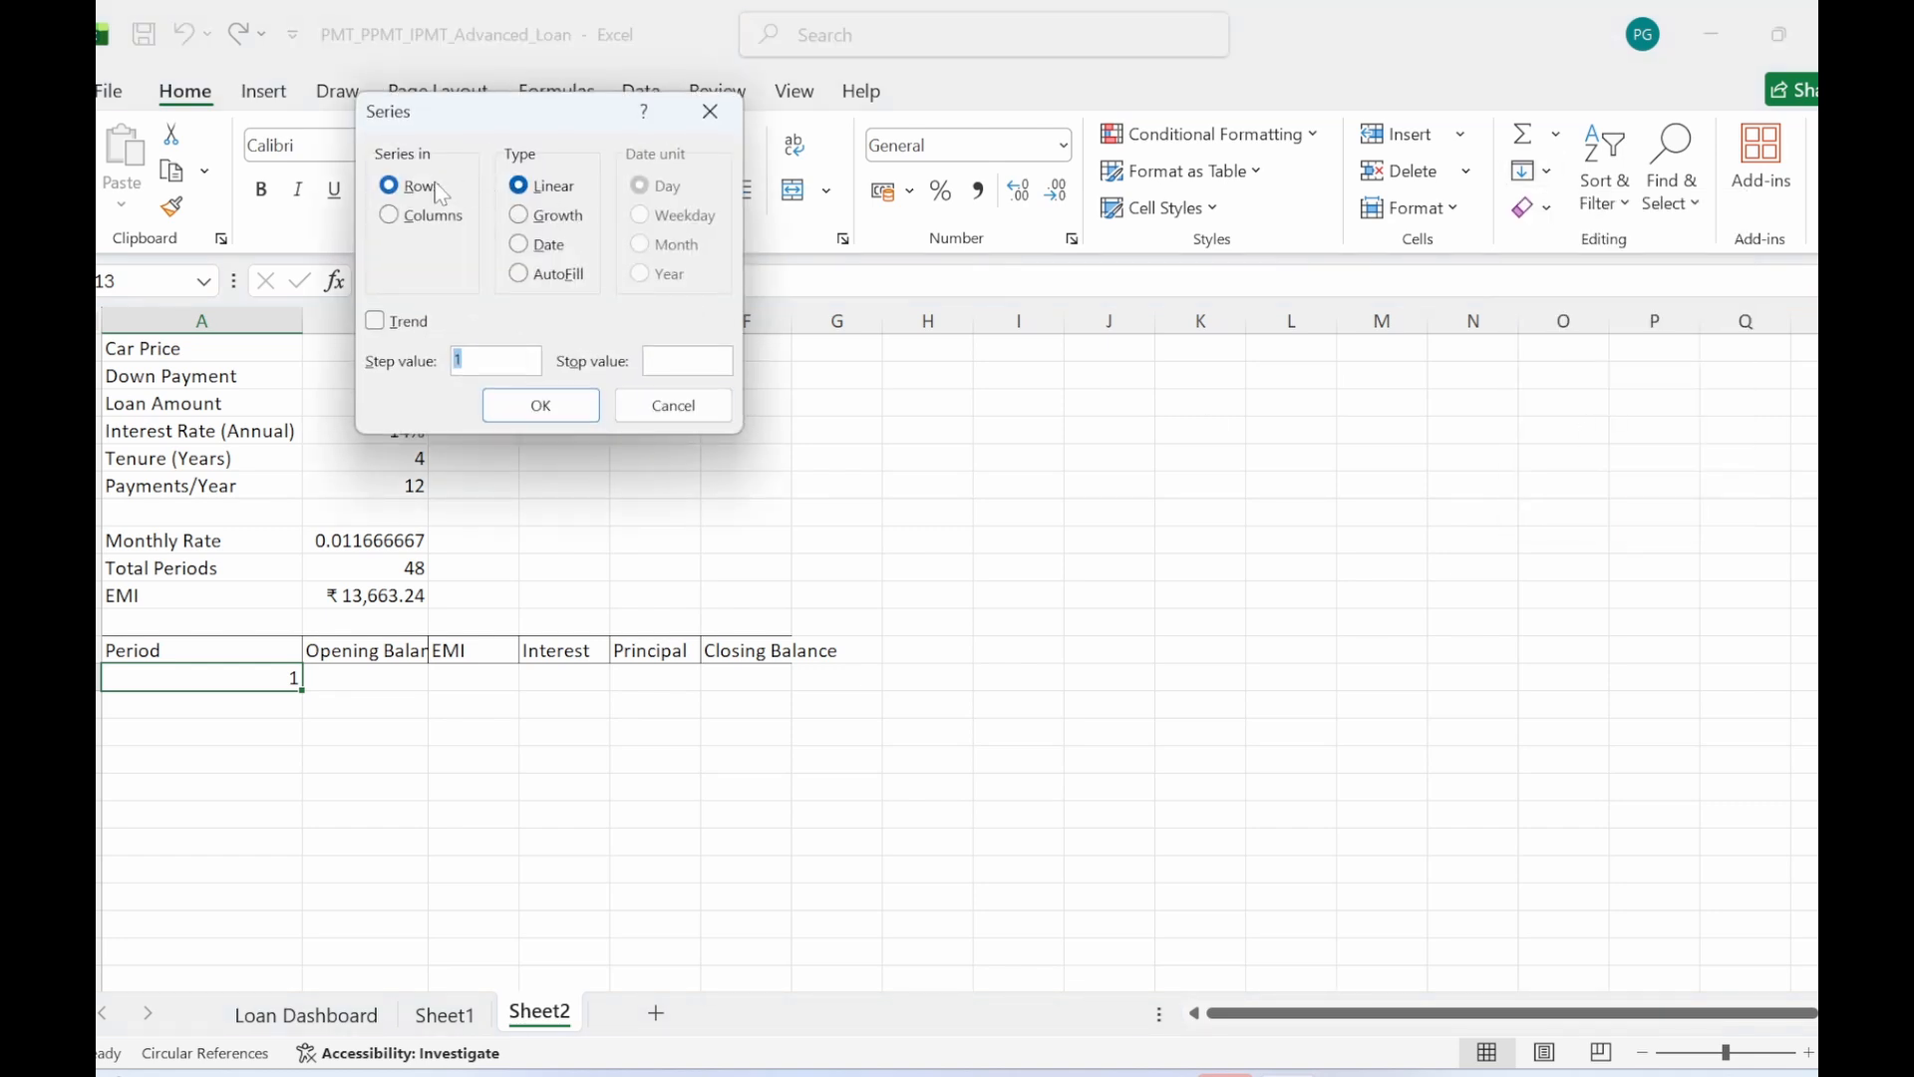
{"action": "left_click", "coordinate": [392, 215]}
{"action": "left_click", "coordinate": [688, 361]}
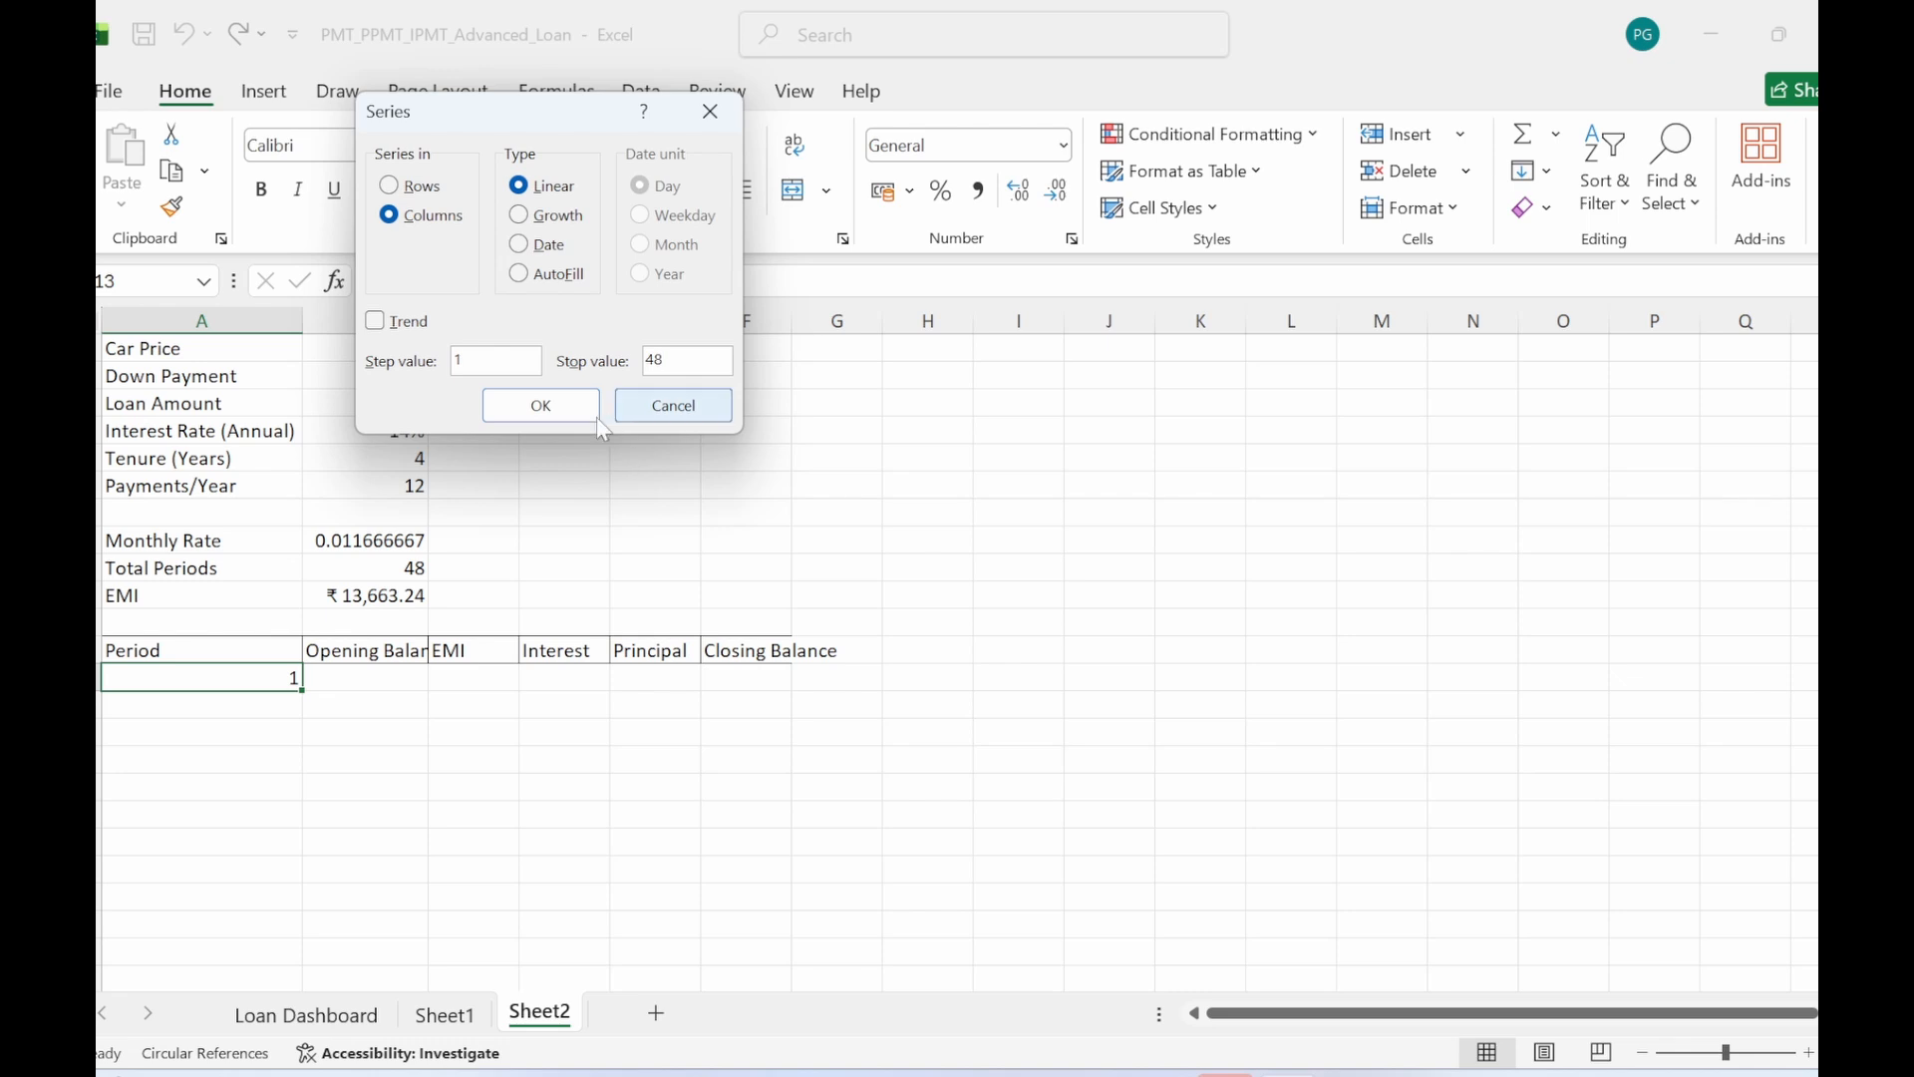
{"action": "left_click", "coordinate": [546, 406]}
{"action": "left_click", "coordinate": [472, 731]}
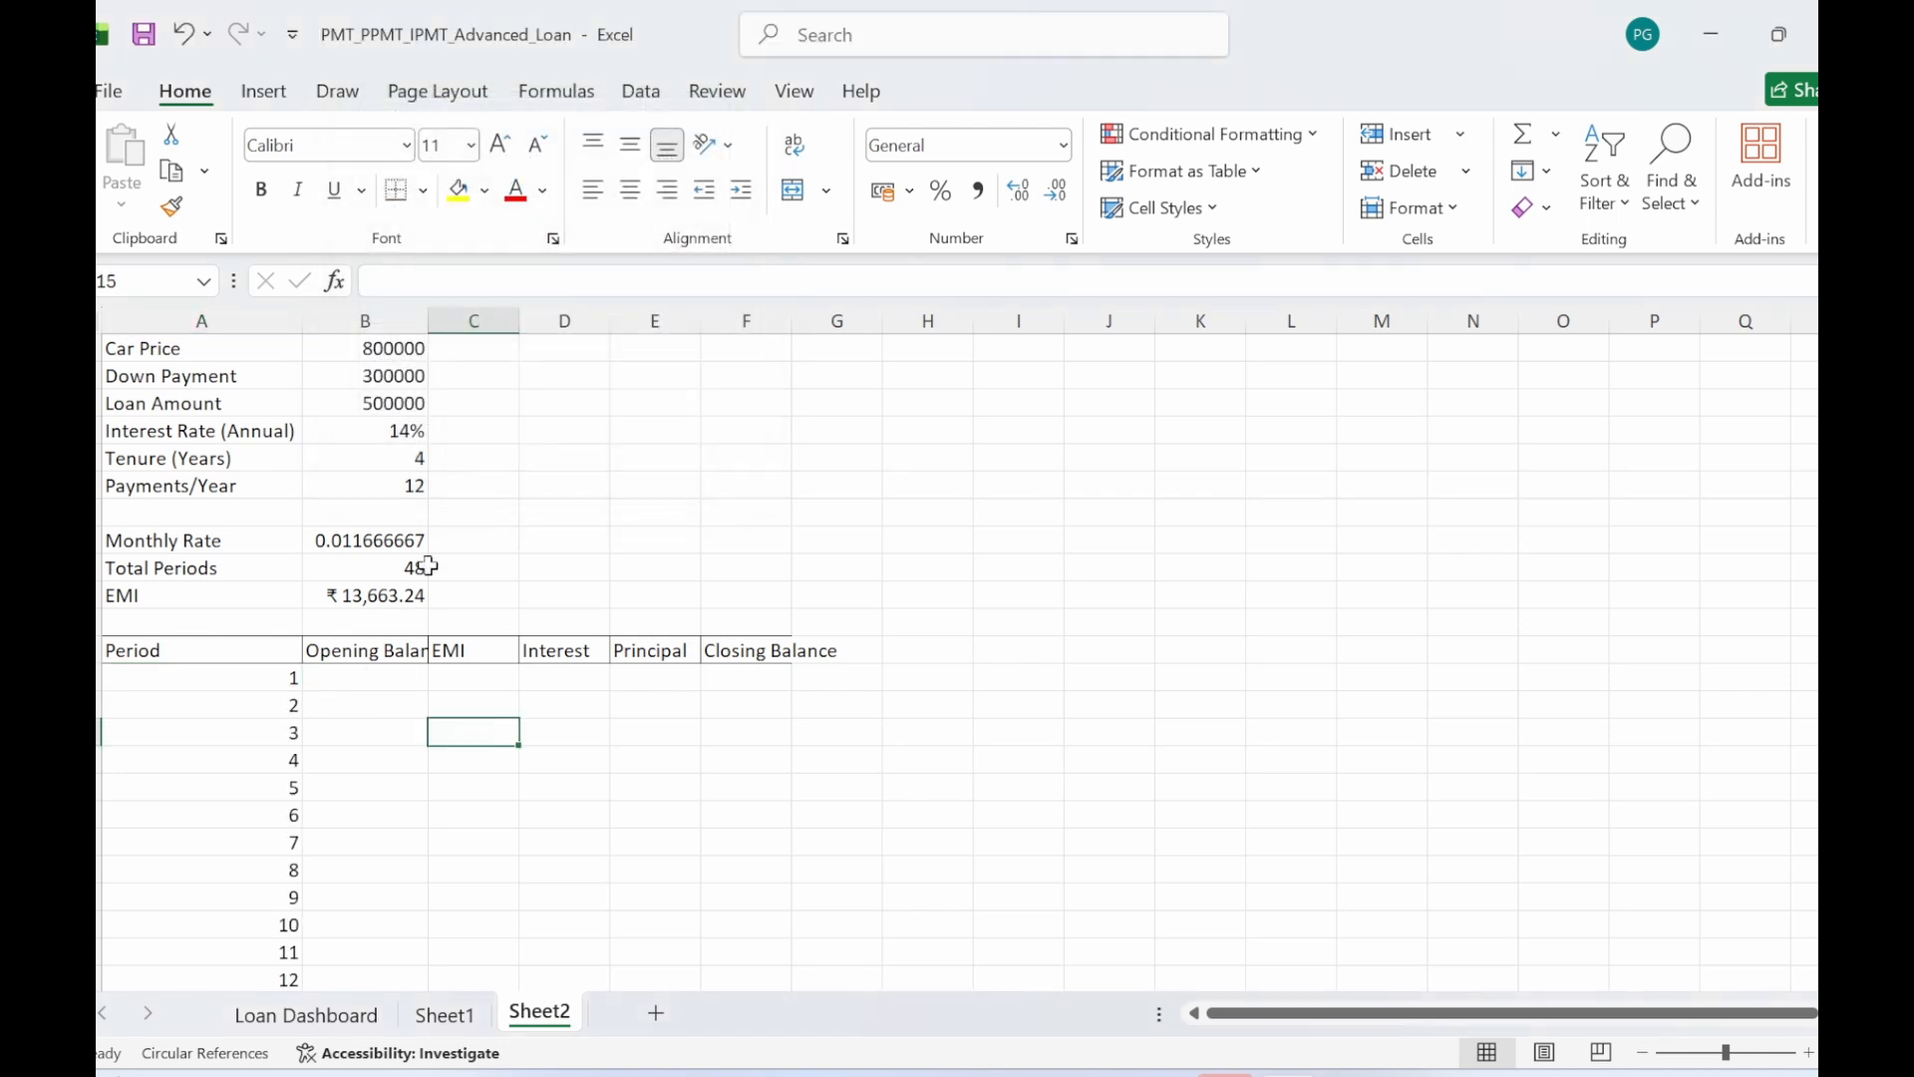
- Fit column B to the Opening Balance header and link the first opening balance in B13 to the loan amount with =B3
{"action": "double_click", "coordinate": [419, 321]}
{"action": "left_click", "coordinate": [382, 705]}
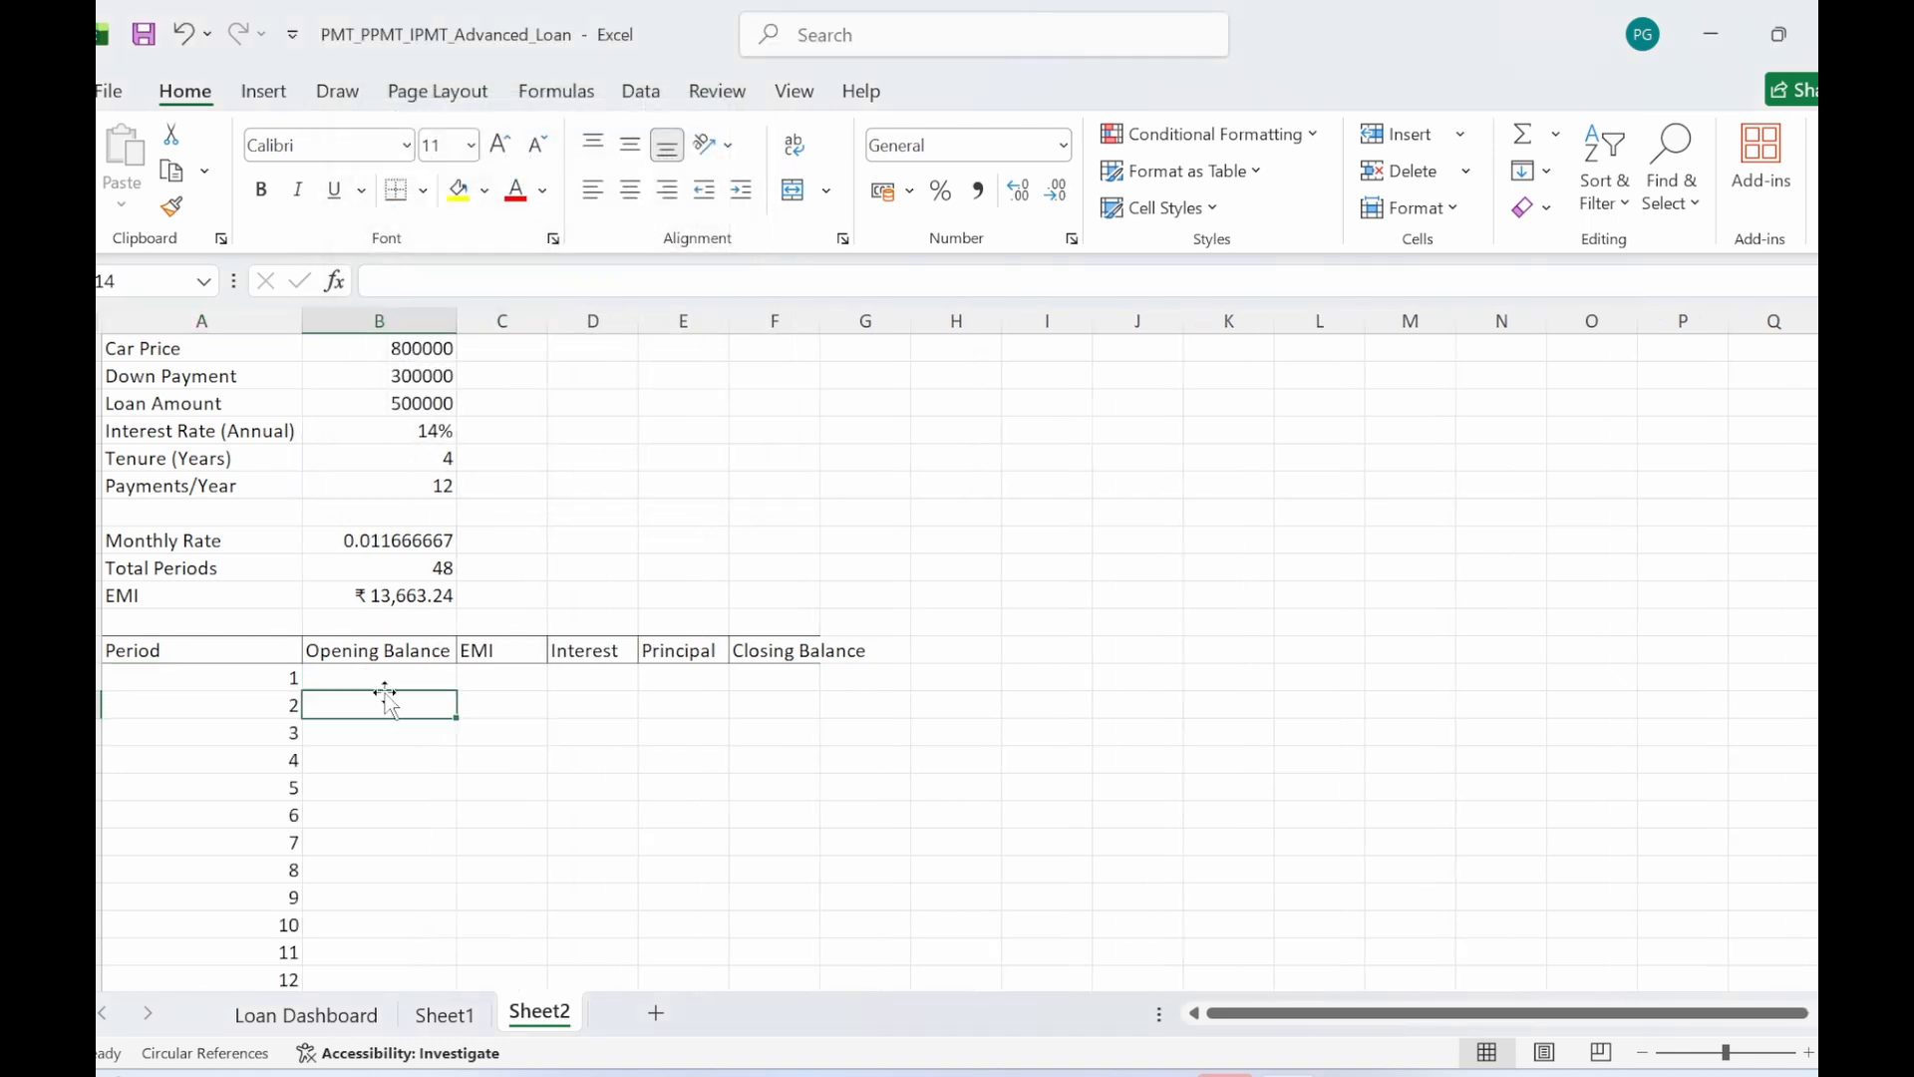
{"action": "left_click", "coordinate": [384, 678]}
{"action": "type", "text": "="}
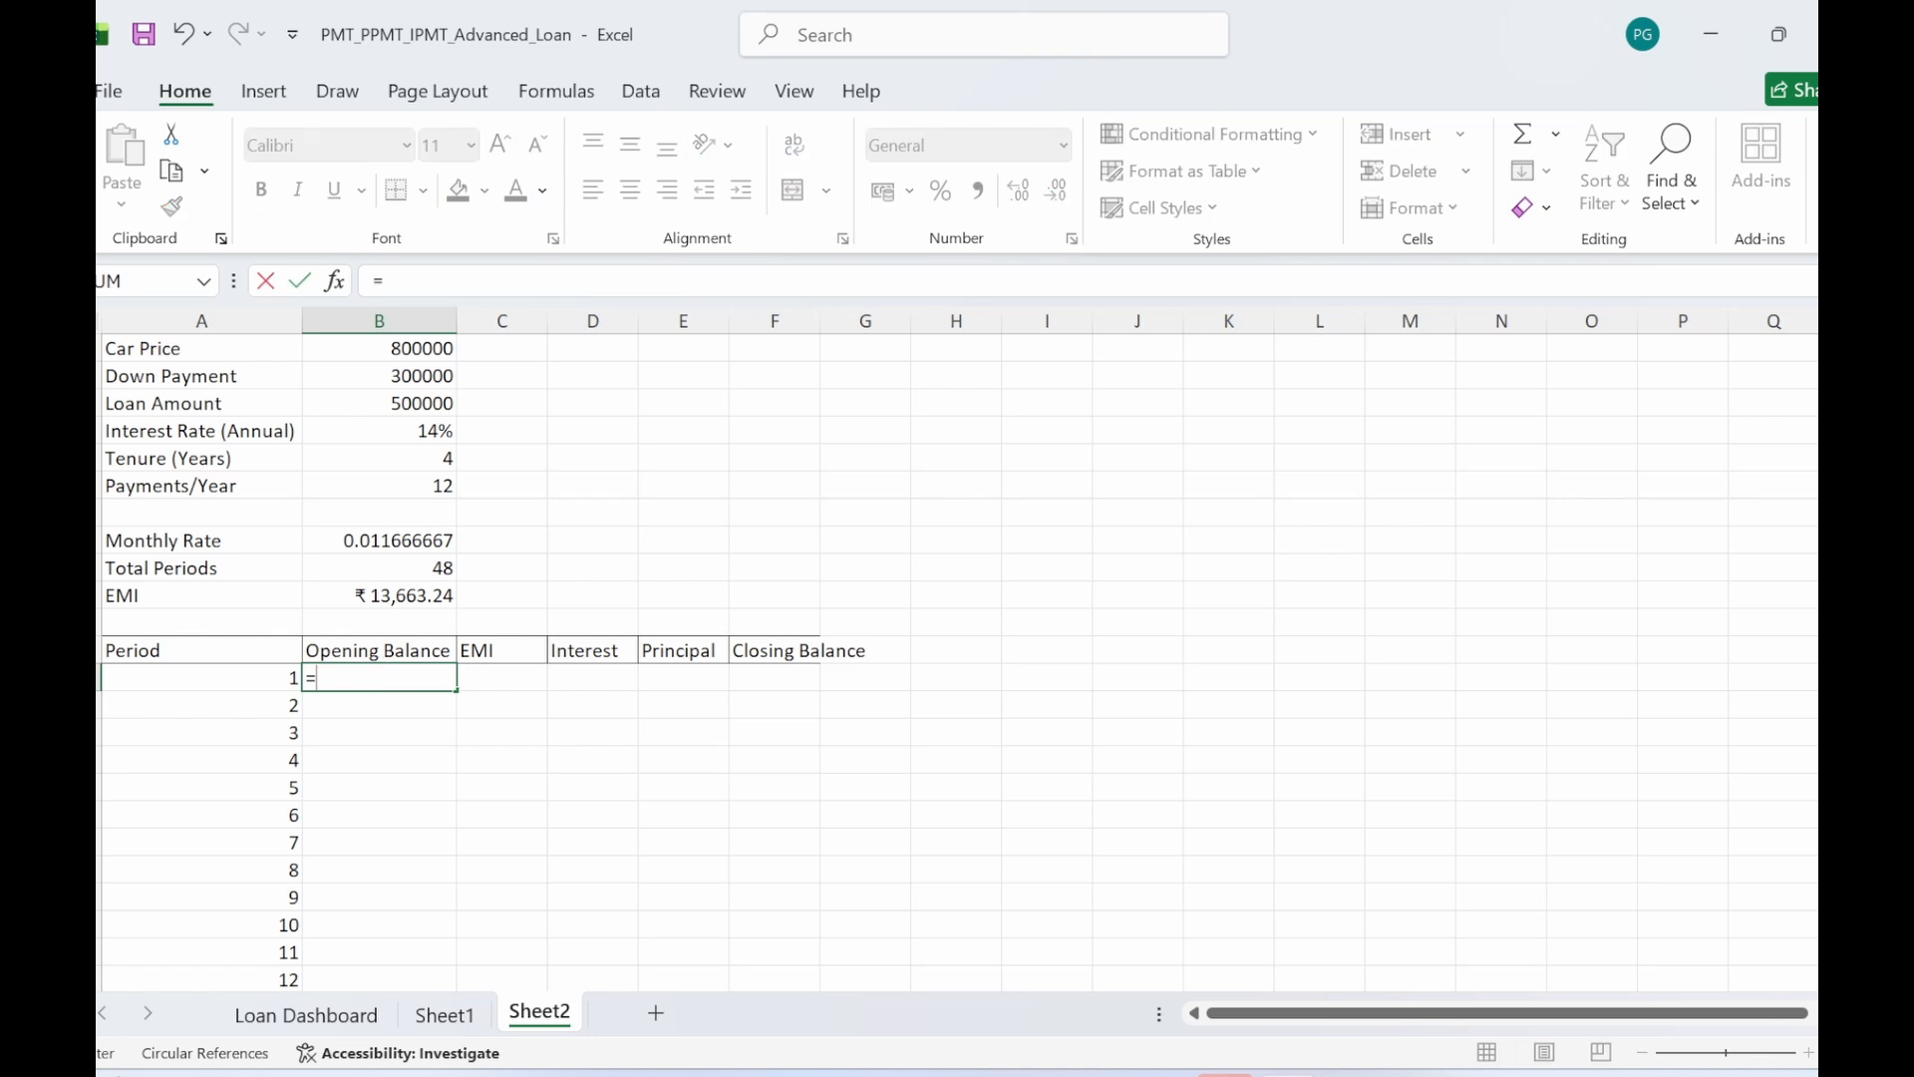
{"action": "left_click", "coordinate": [419, 402]}
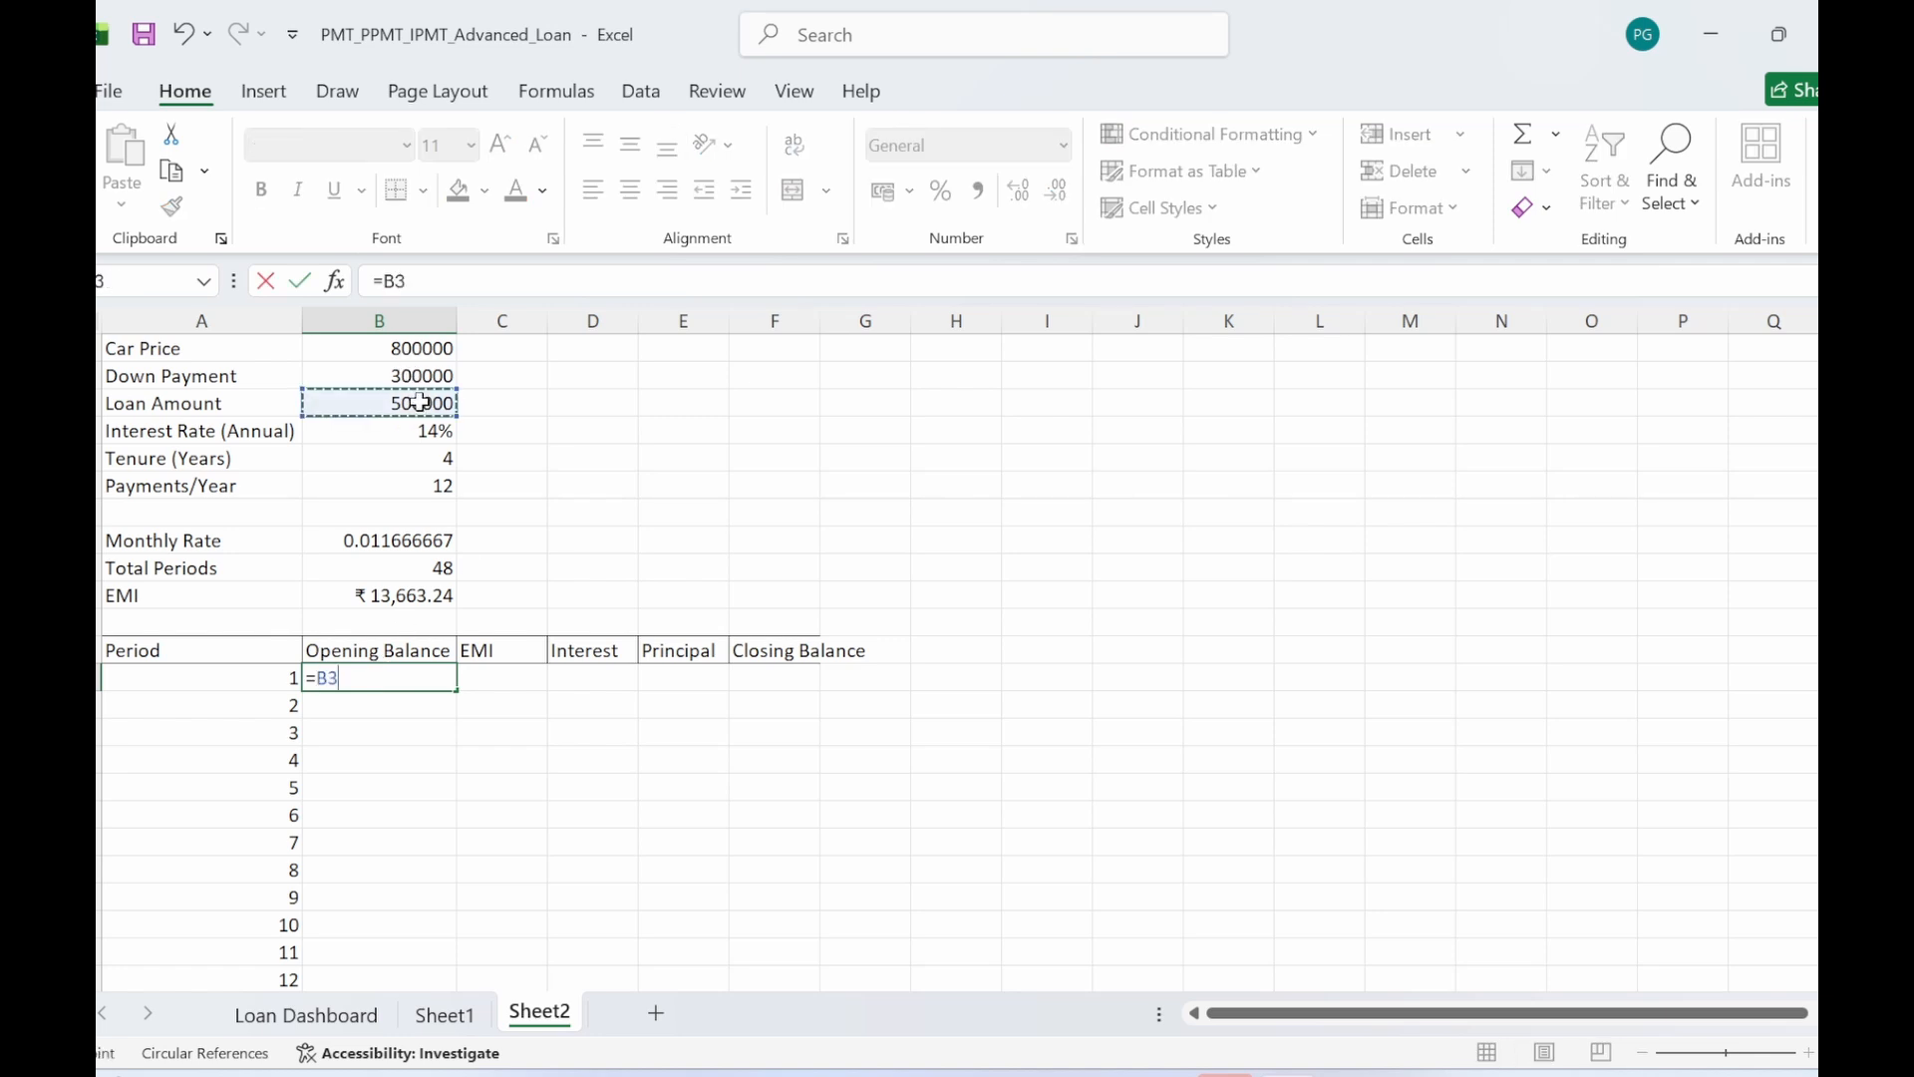
{"action": "key", "text": "Return"}
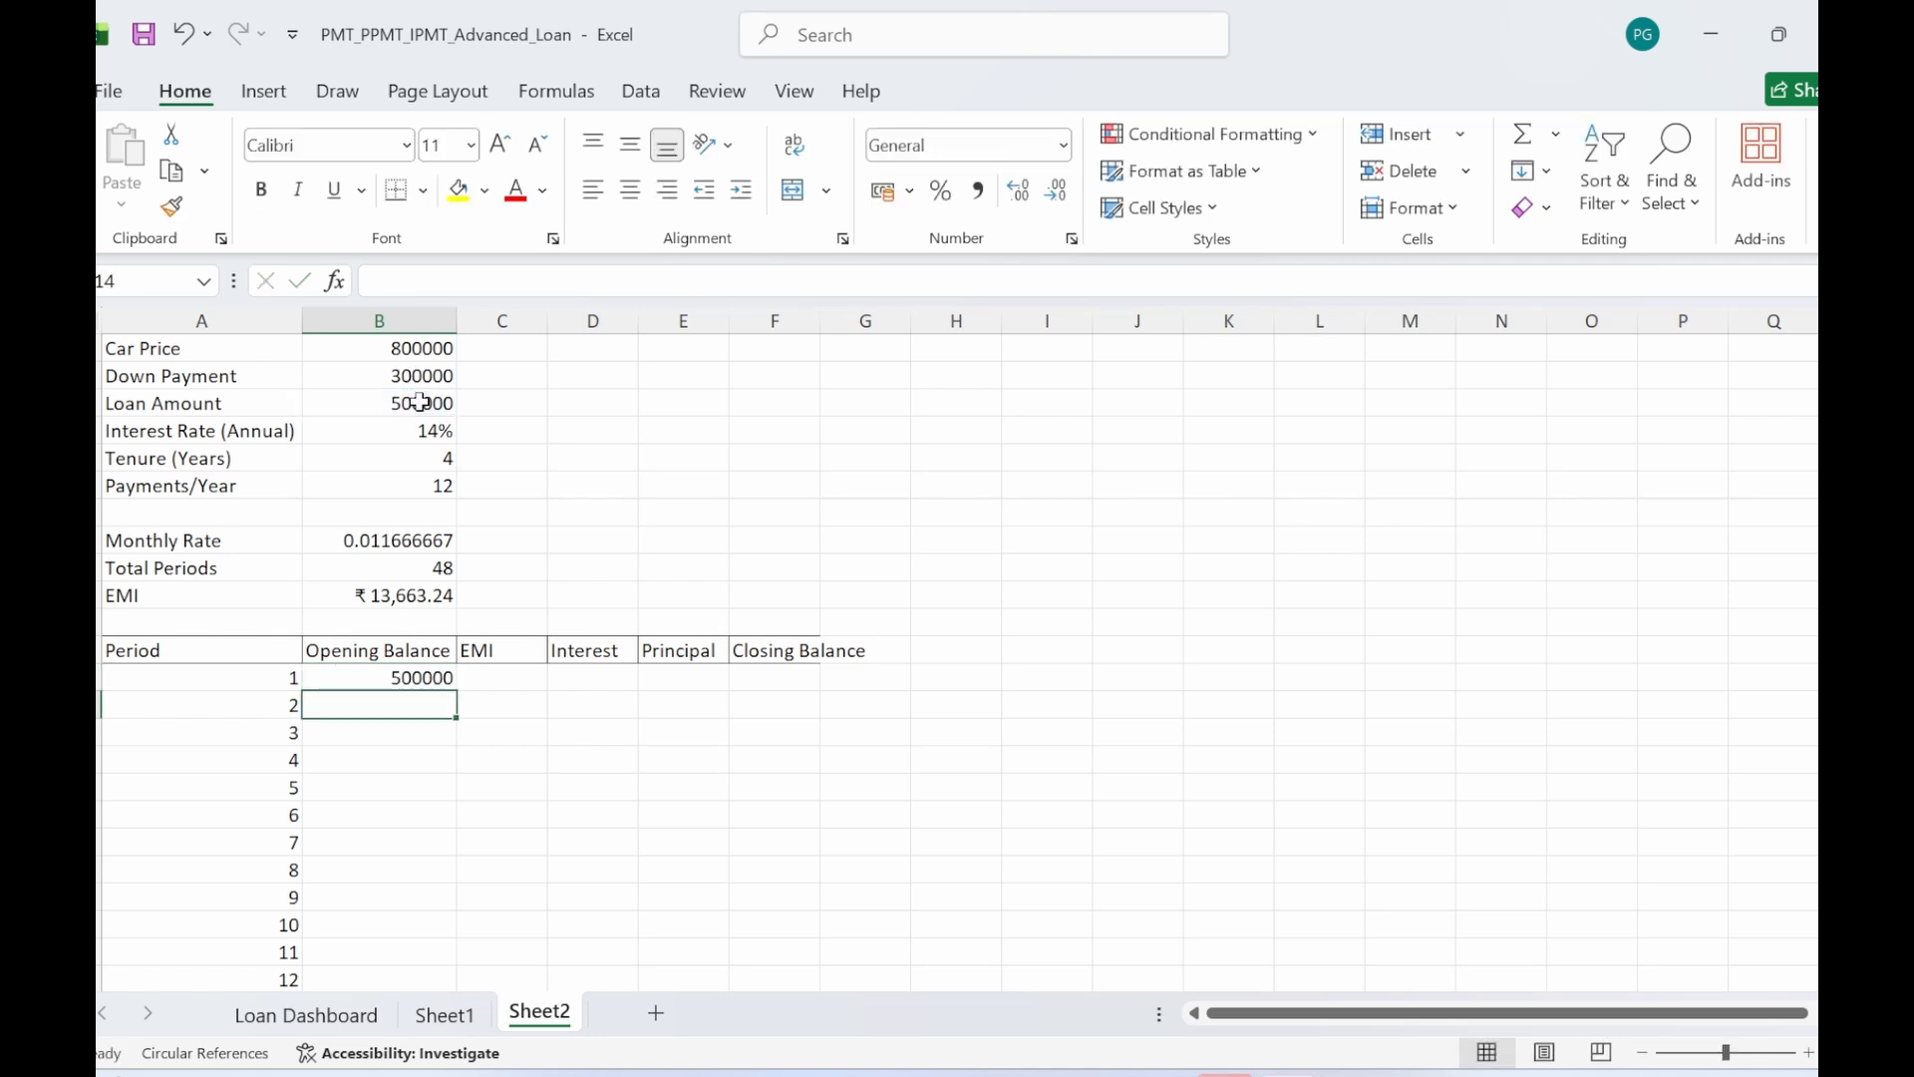
- Widen the EMI column and link the first period's EMI in C13 to the calculated EMI with =B10
{"action": "left_click", "coordinate": [566, 764]}
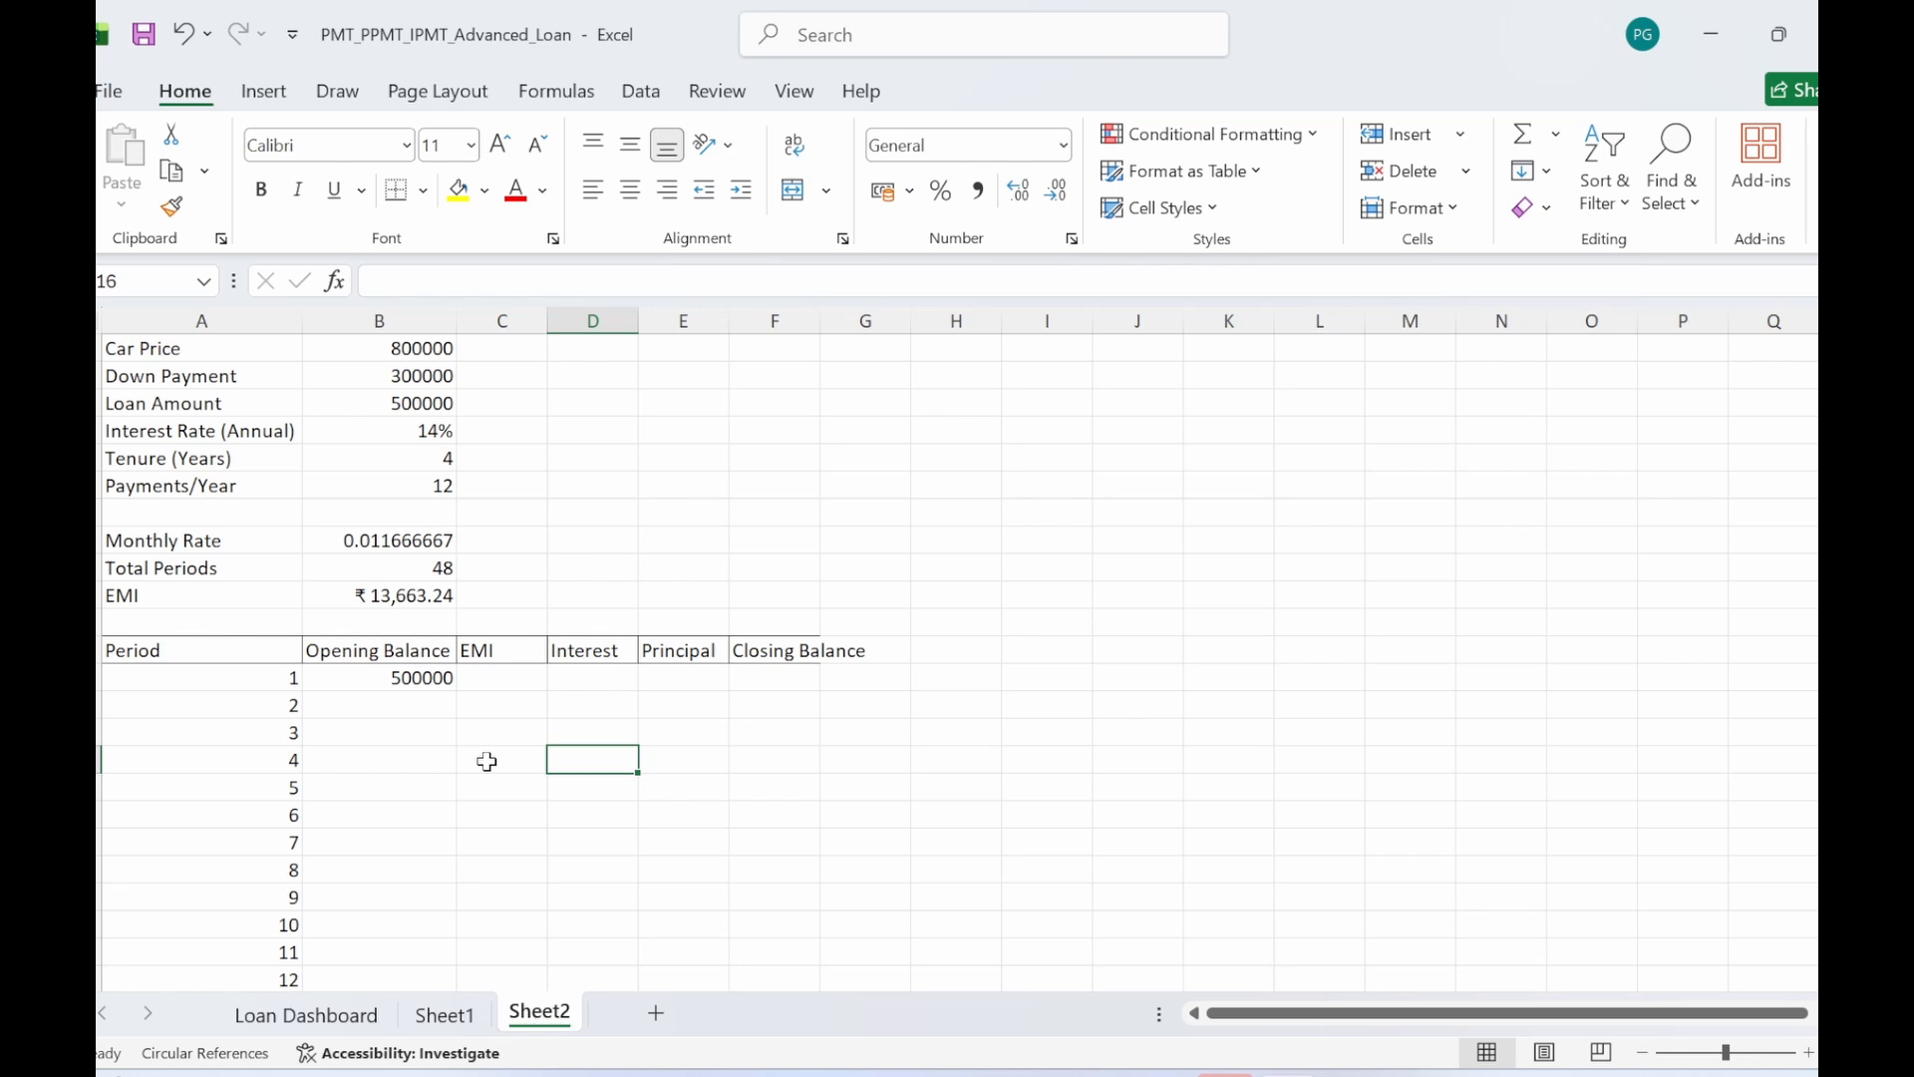
{"action": "left_click", "coordinate": [388, 683]}
{"action": "left_click", "coordinate": [496, 782]}
{"action": "left_click", "coordinate": [504, 676]}
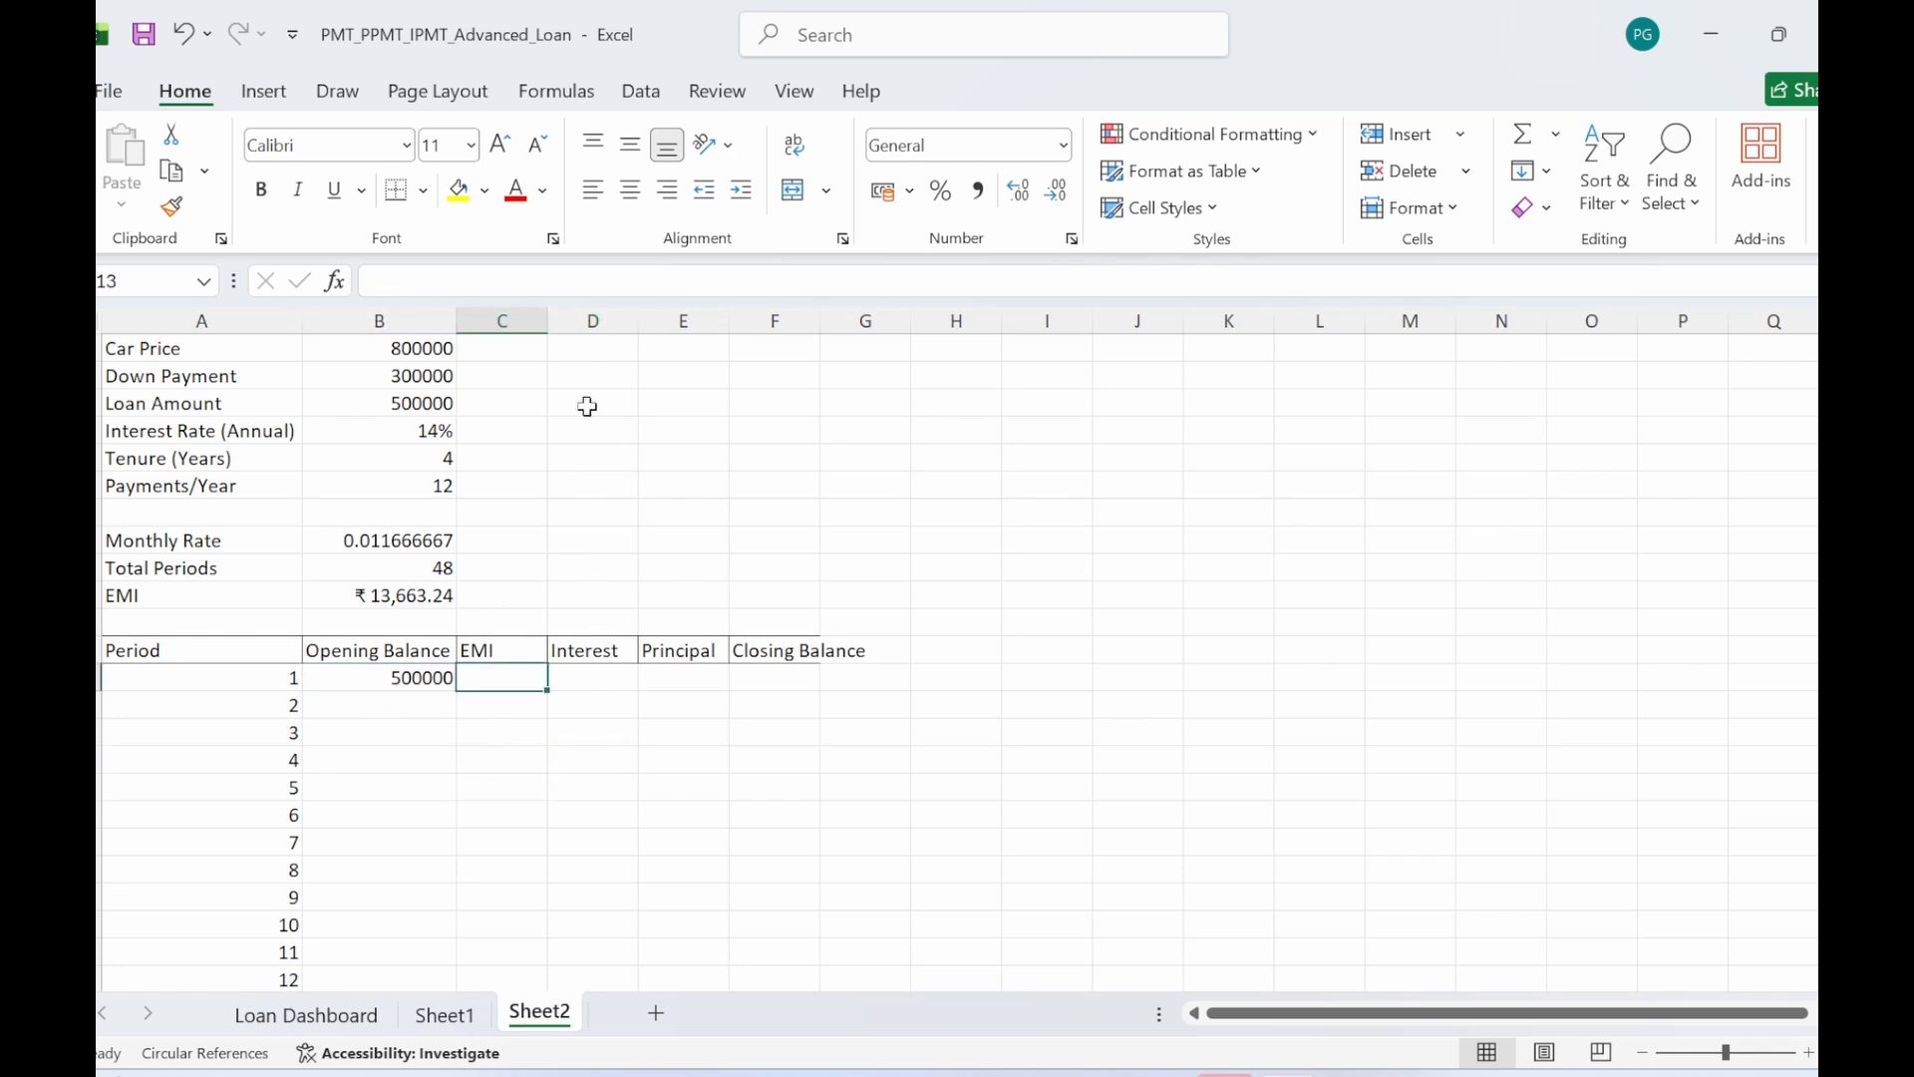
{"action": "left_click_drag", "start_coordinate": [548, 328], "coordinate": [577, 328]}
{"action": "left_click", "coordinate": [564, 648]}
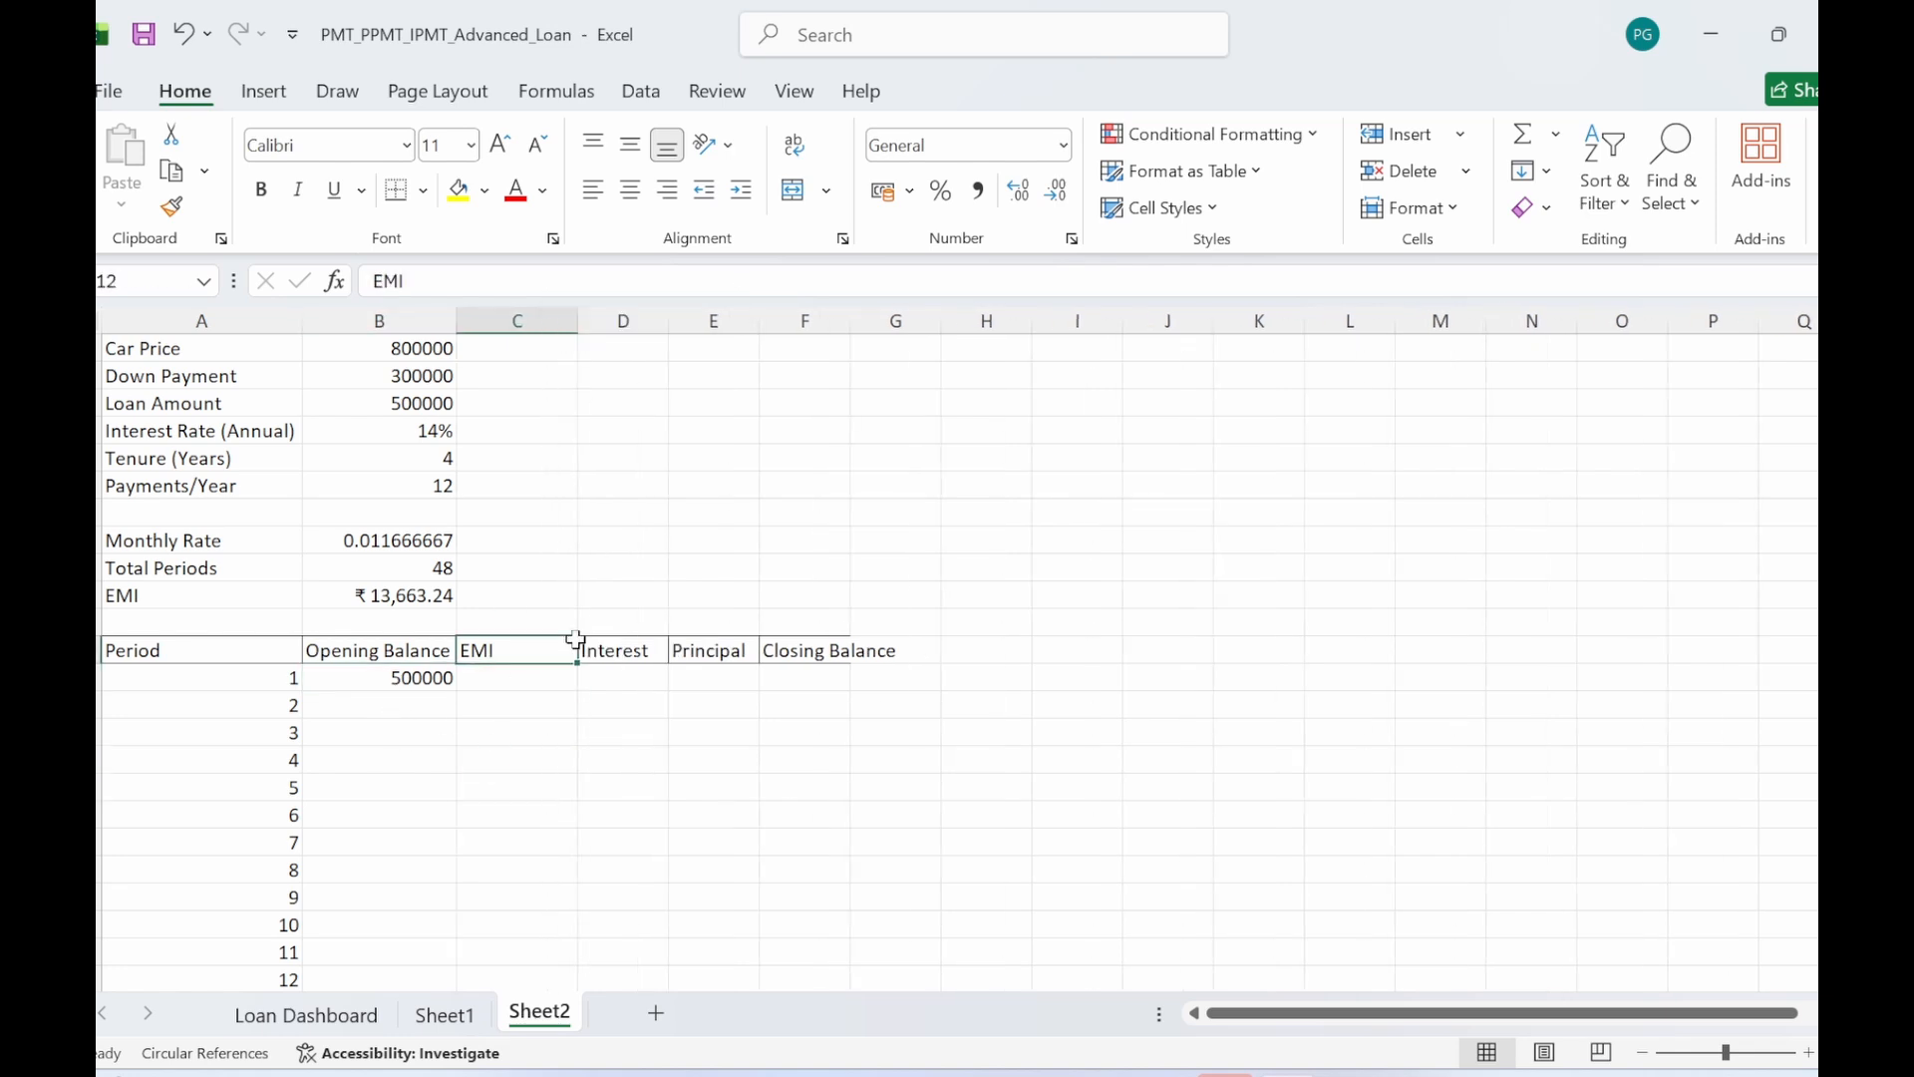
{"action": "left_click", "coordinate": [399, 734]}
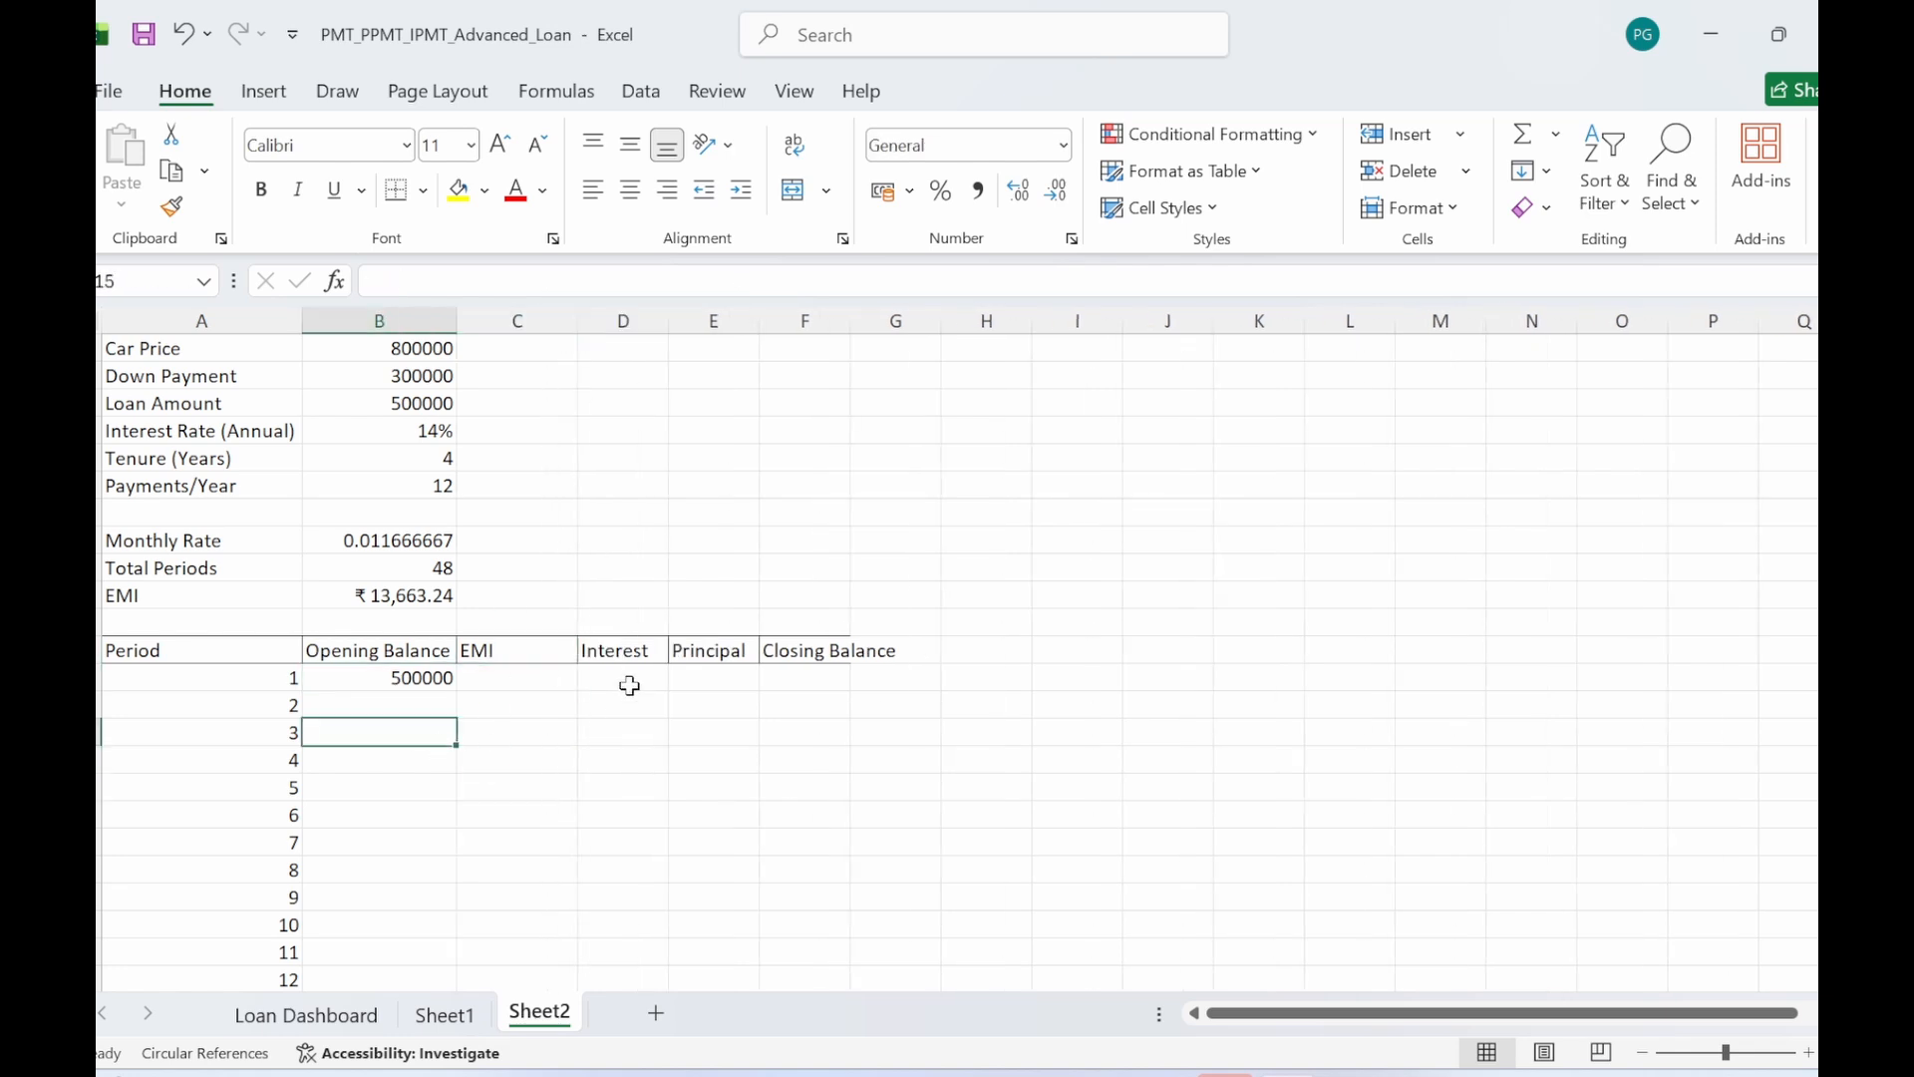
{"action": "left_click", "coordinate": [597, 797]}
{"action": "left_click", "coordinate": [537, 672]}
{"action": "type", "text": "="}
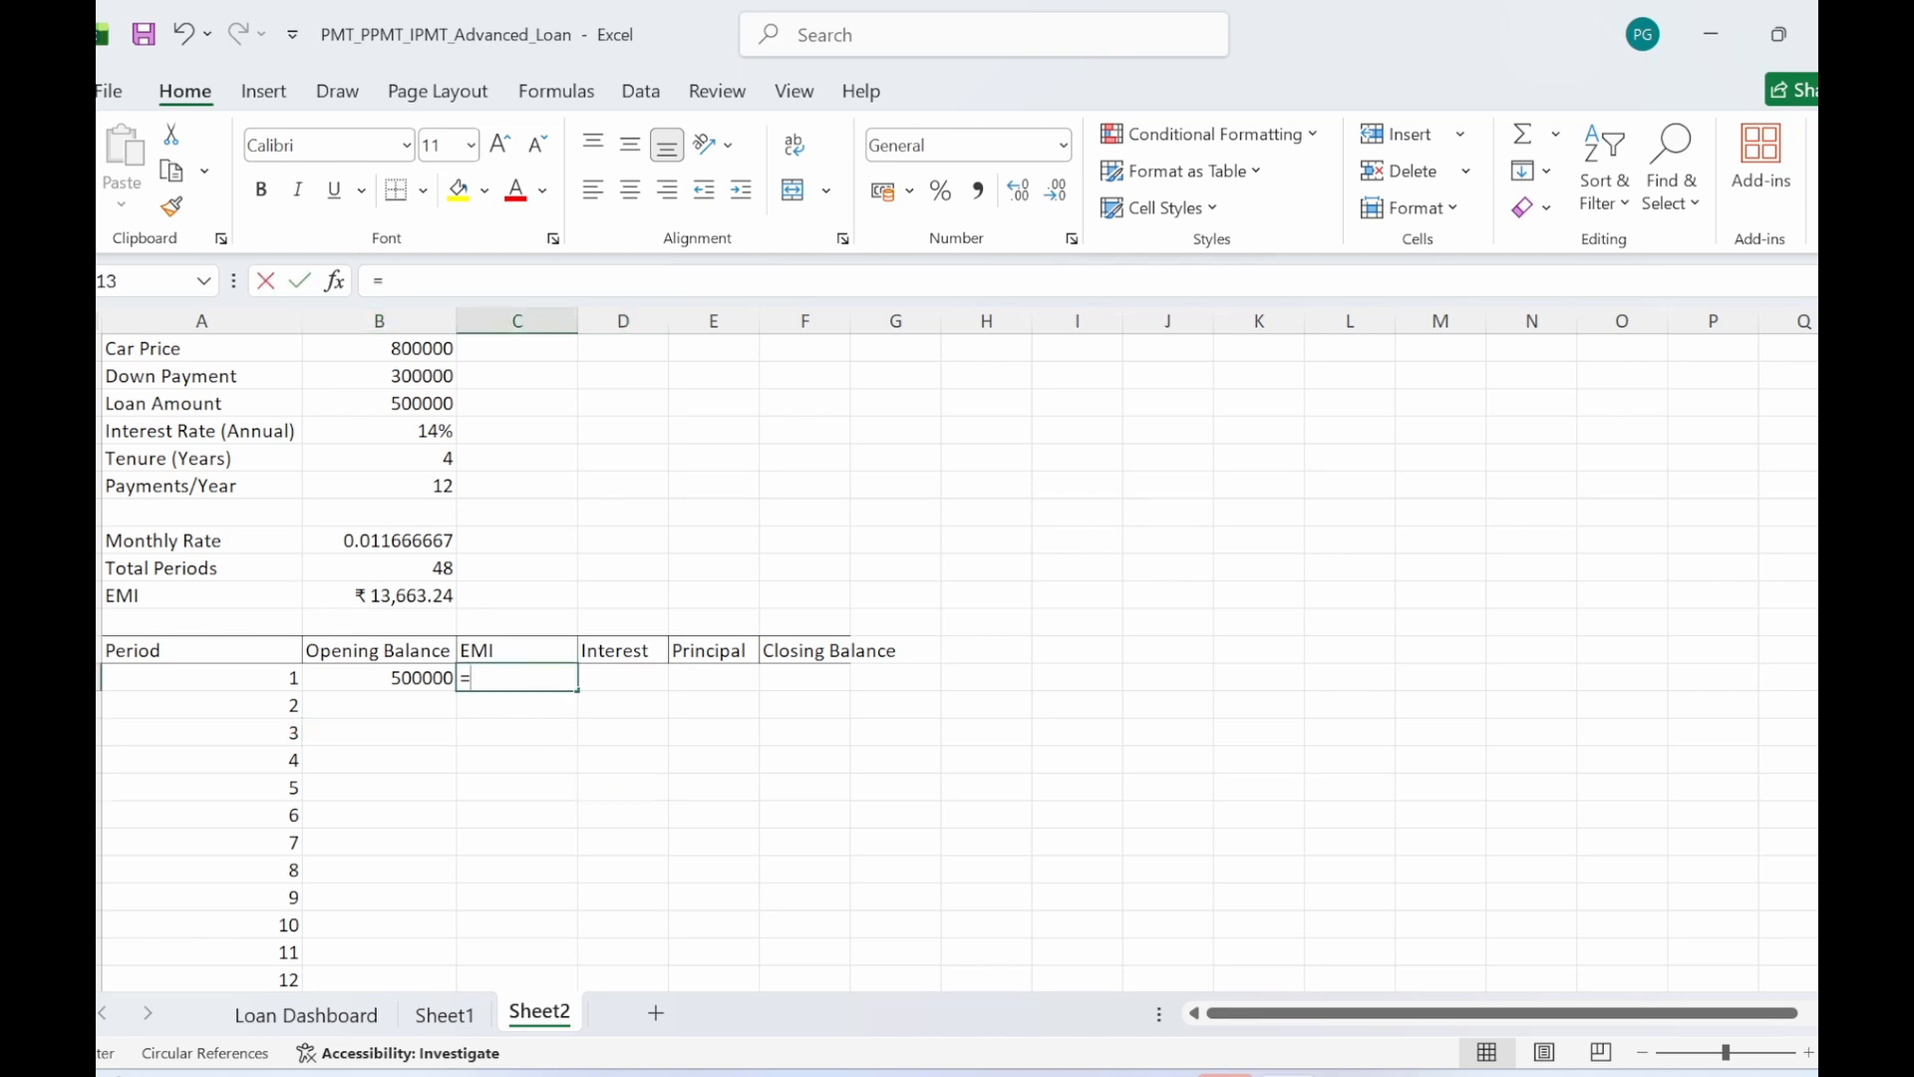
{"action": "left_click", "coordinate": [391, 598]}
{"action": "key", "text": "Return"}
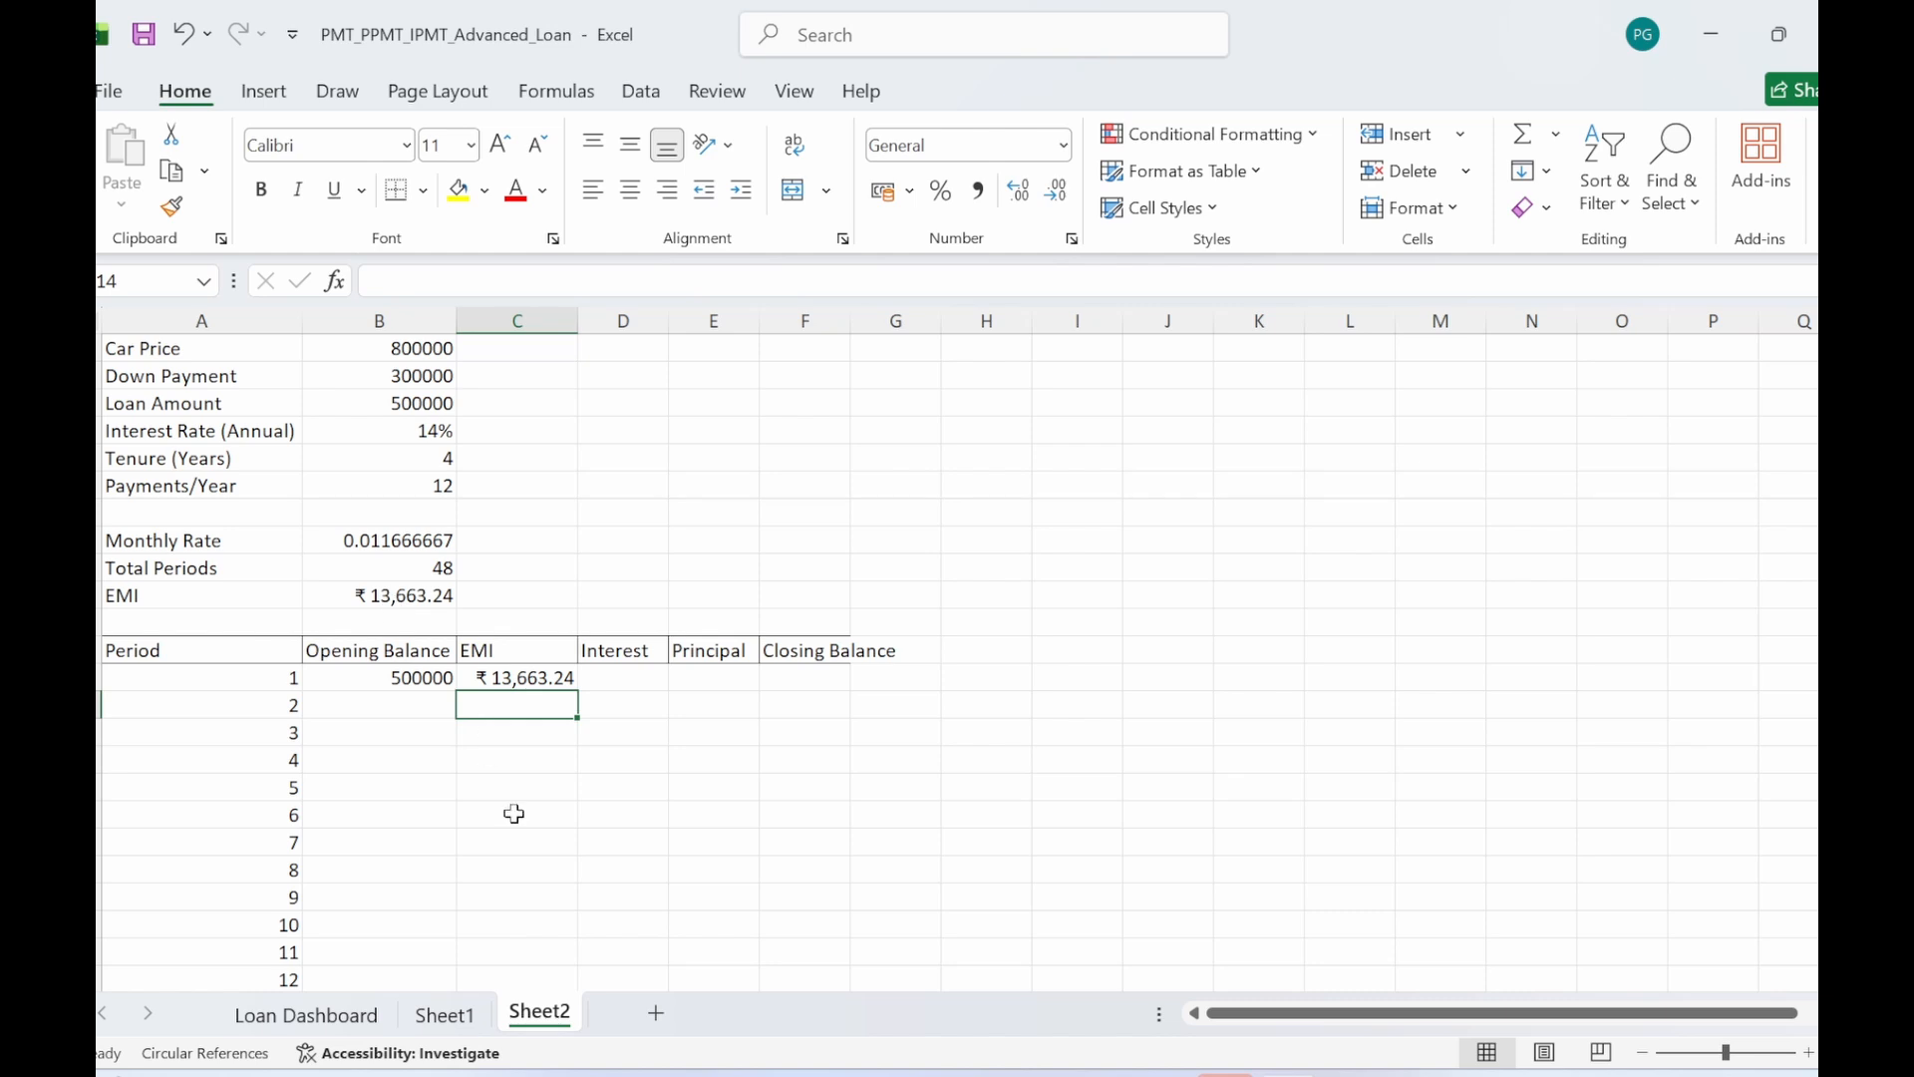
- Widen the Principal and Closing Balance columns of the schedule so the full headers fit
{"action": "left_click", "coordinate": [620, 864]}
{"action": "left_click", "coordinate": [621, 677]}
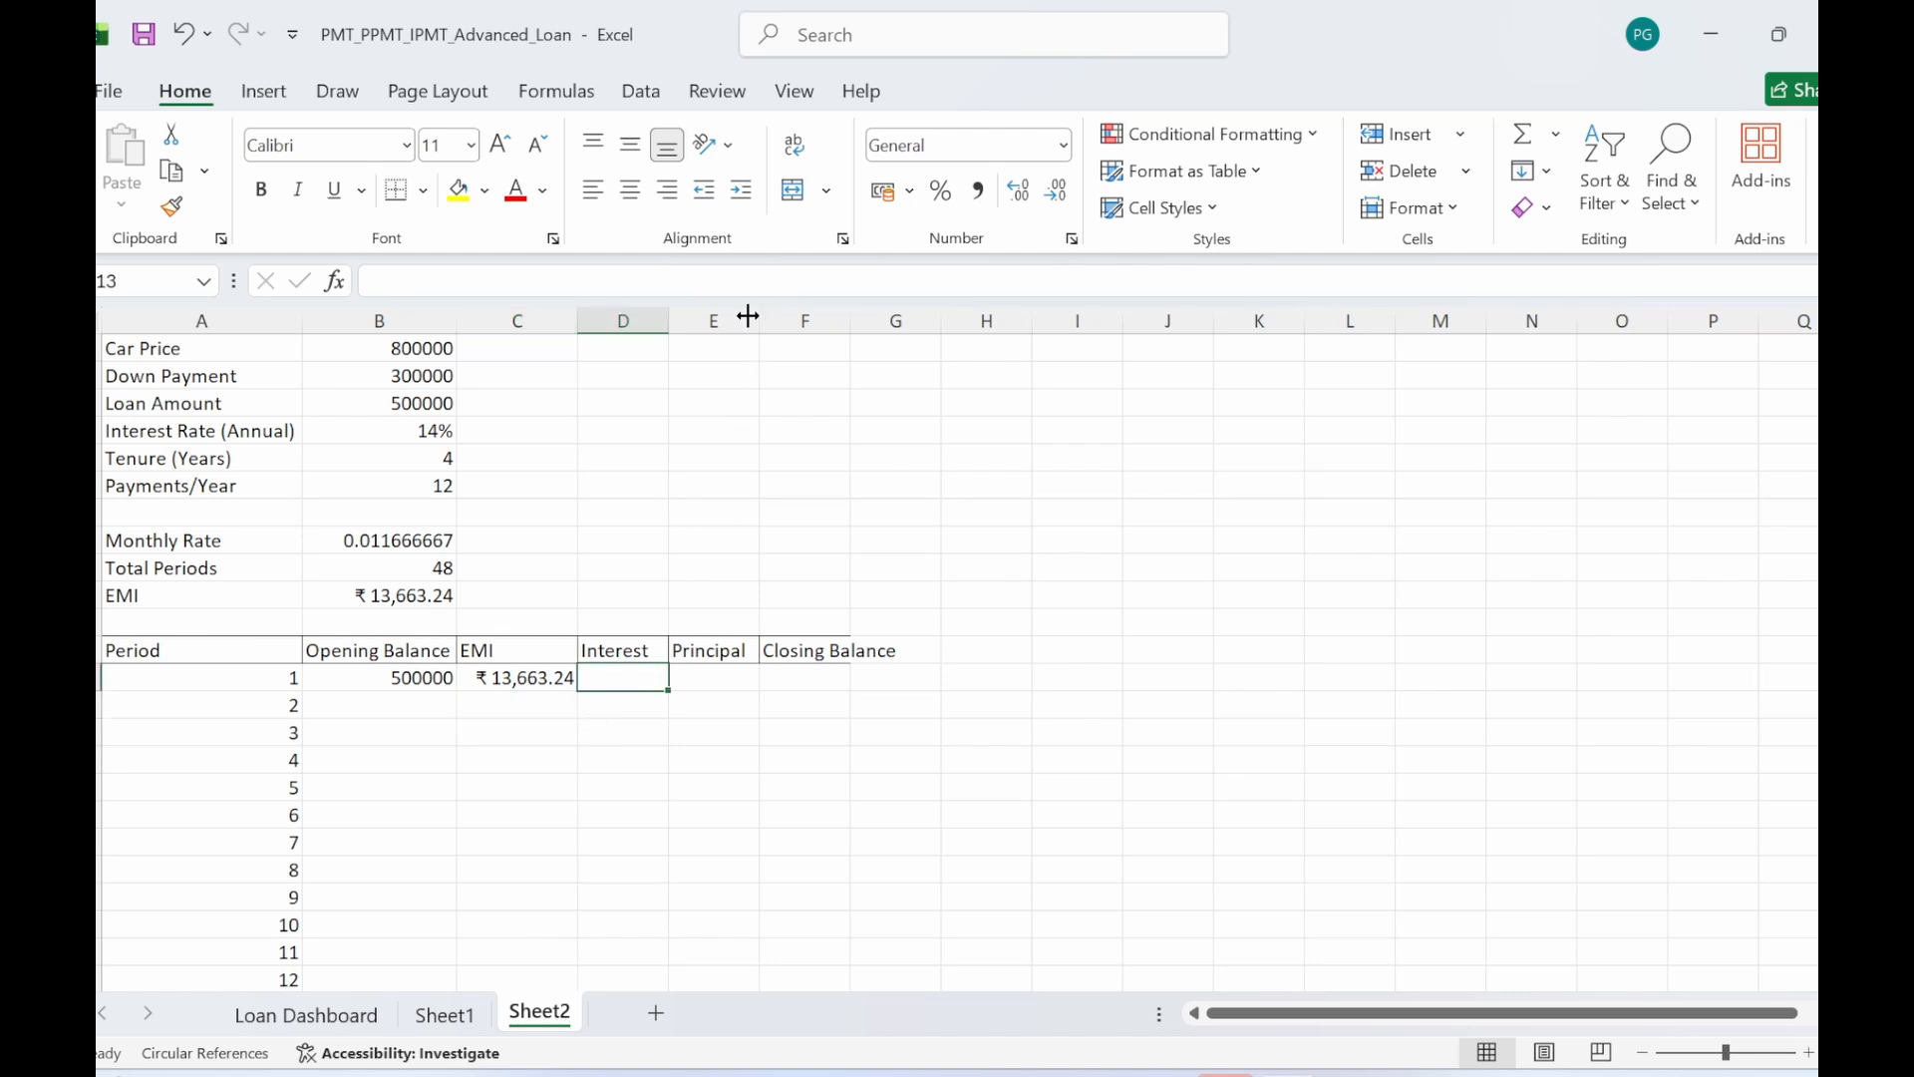
{"action": "left_click_drag", "start_coordinate": [748, 316], "coordinate": [806, 316]}
- Calculate the first period's interest in D13 from monthly rate, period, total periods and loan amount with =IPMT(B8,A13,B9,B3)
{"action": "type", "text": "="}
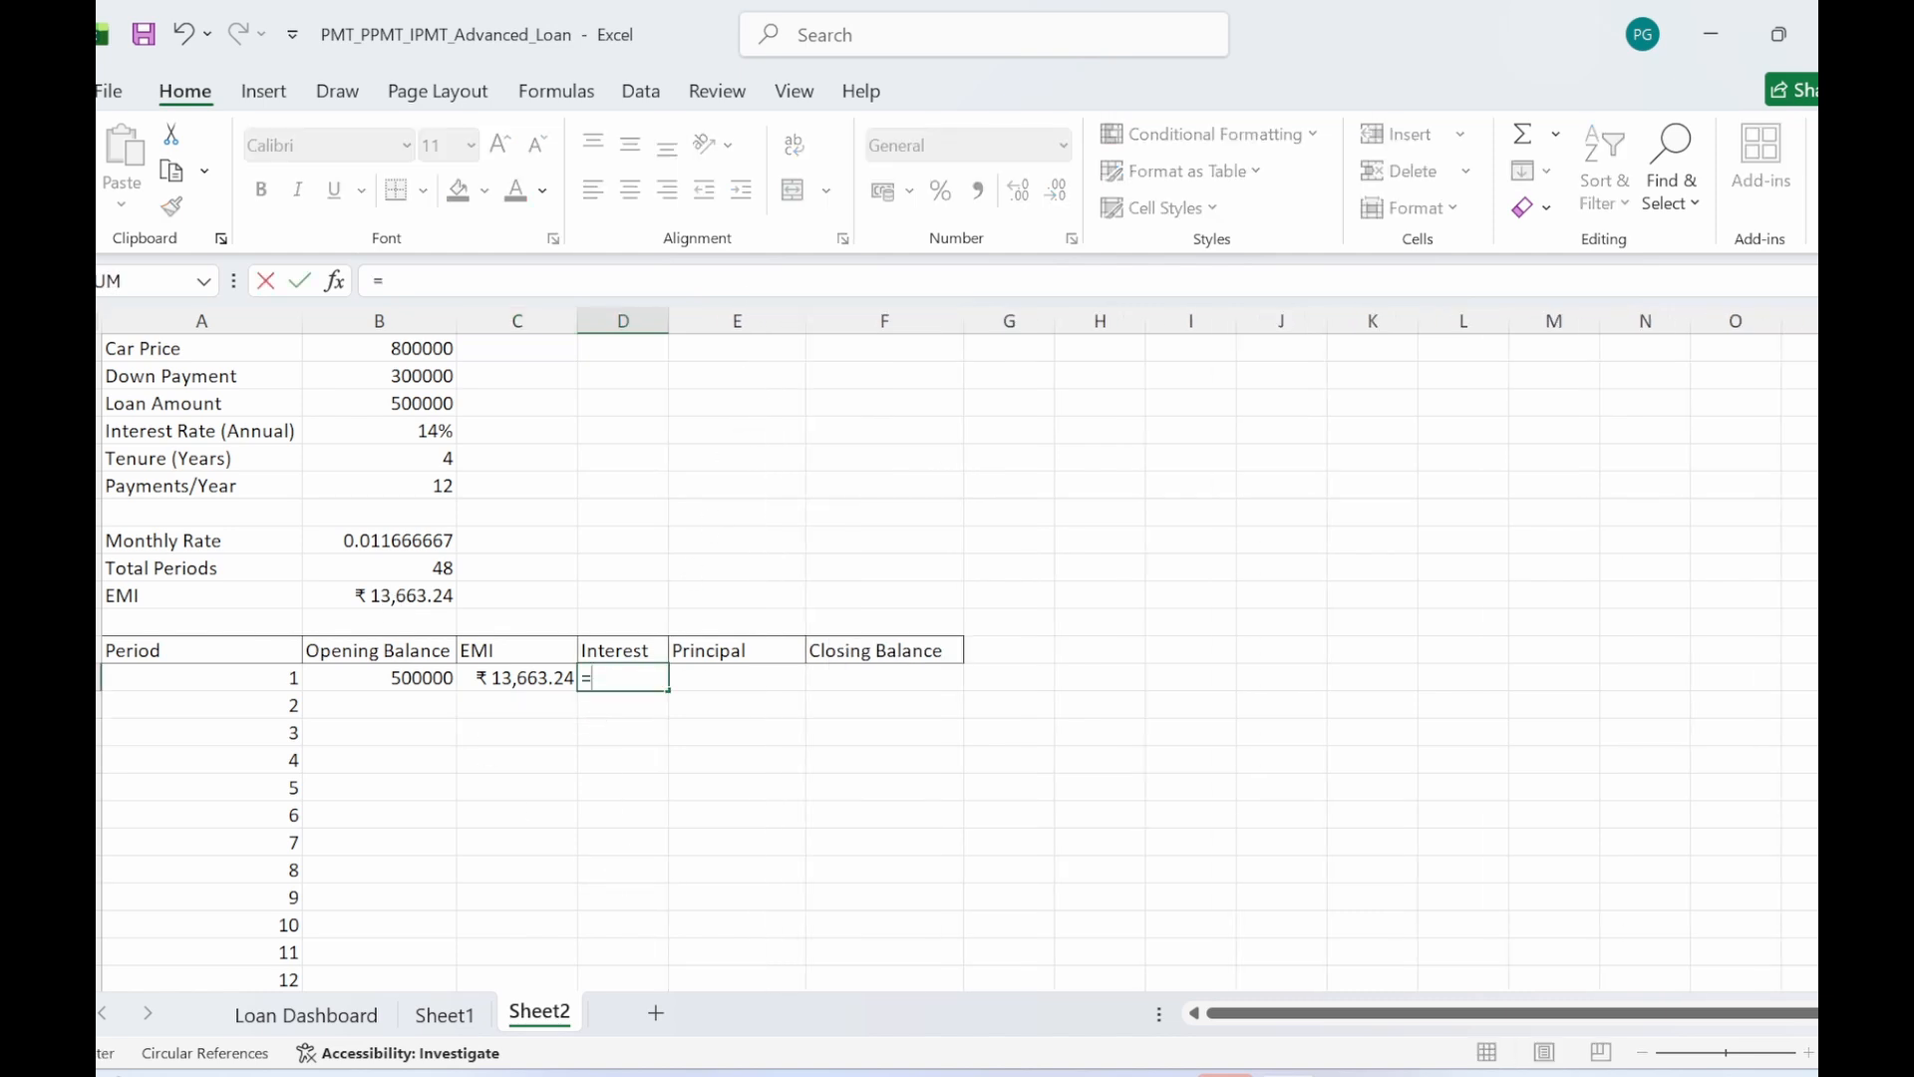
{"action": "type", "text": "ipmt"}
{"action": "key", "text": "Tab"}
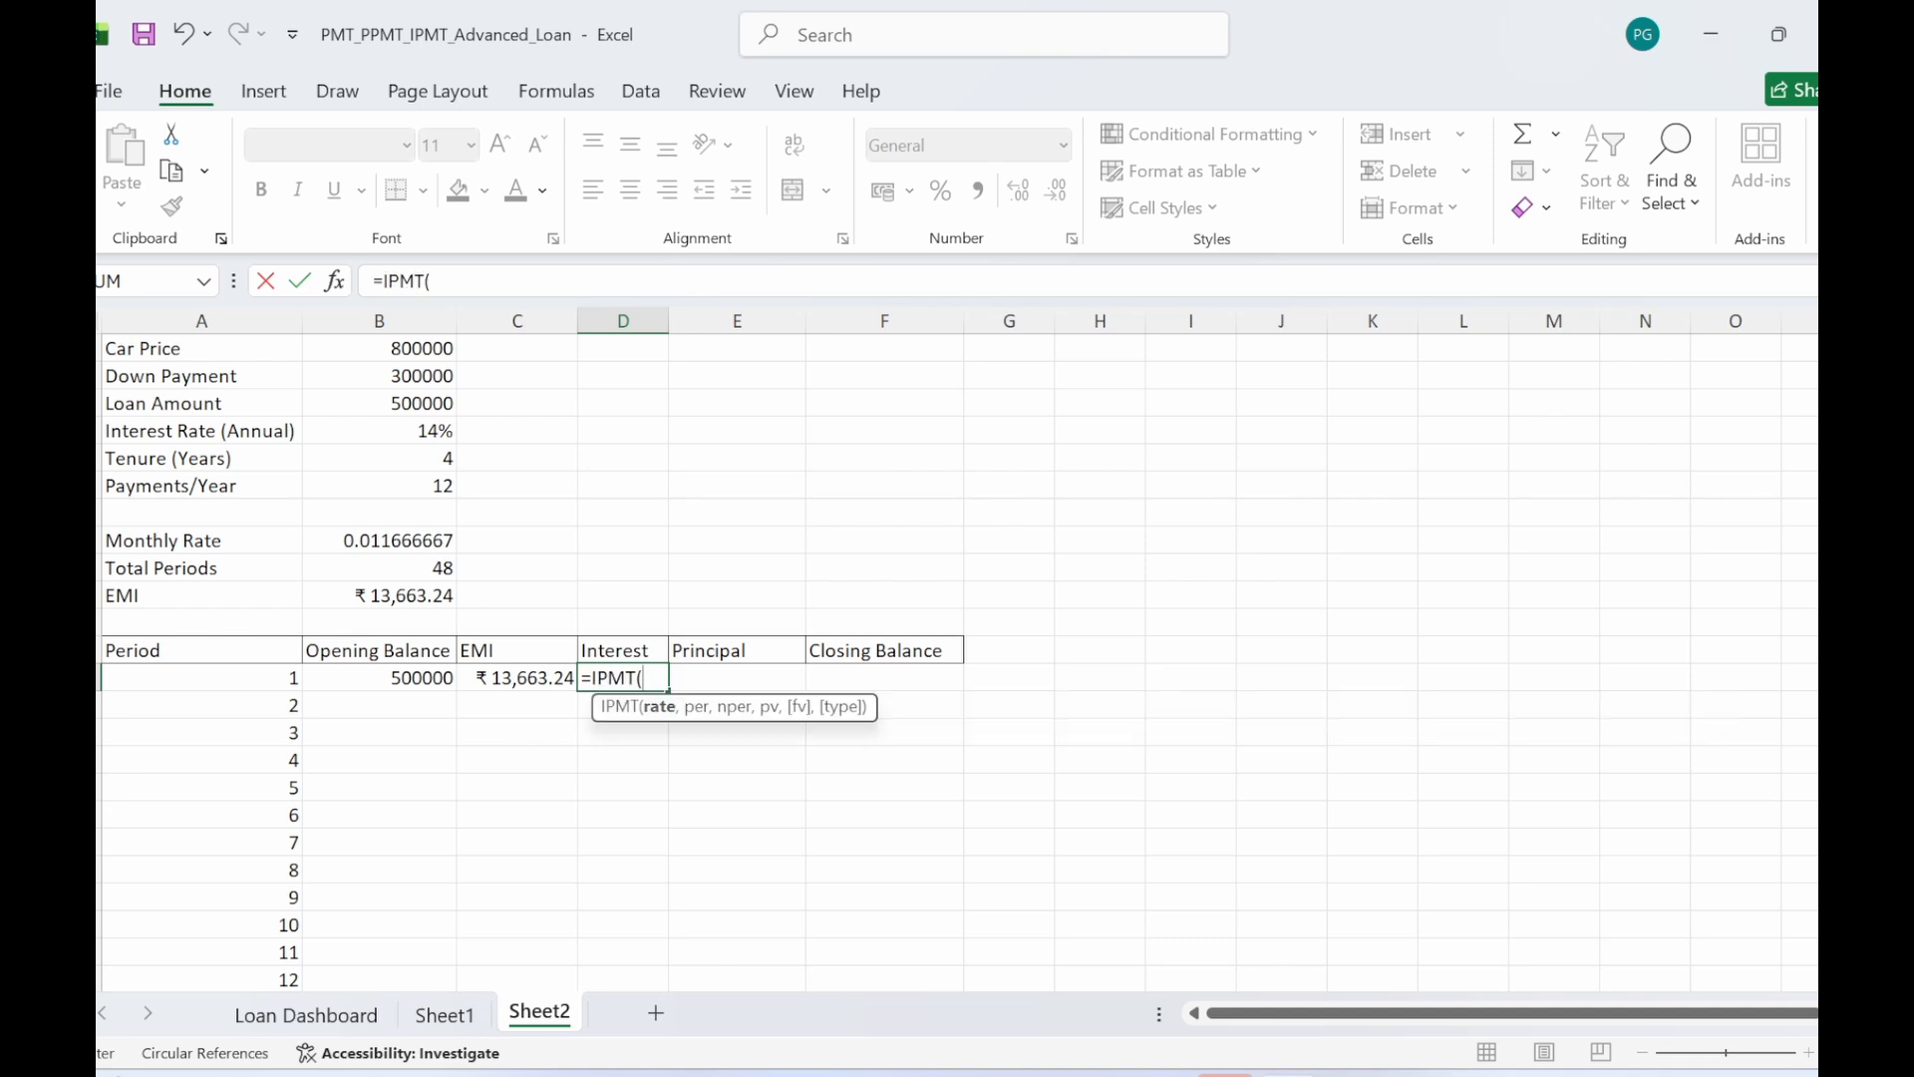
{"action": "left_click", "coordinate": [792, 975]}
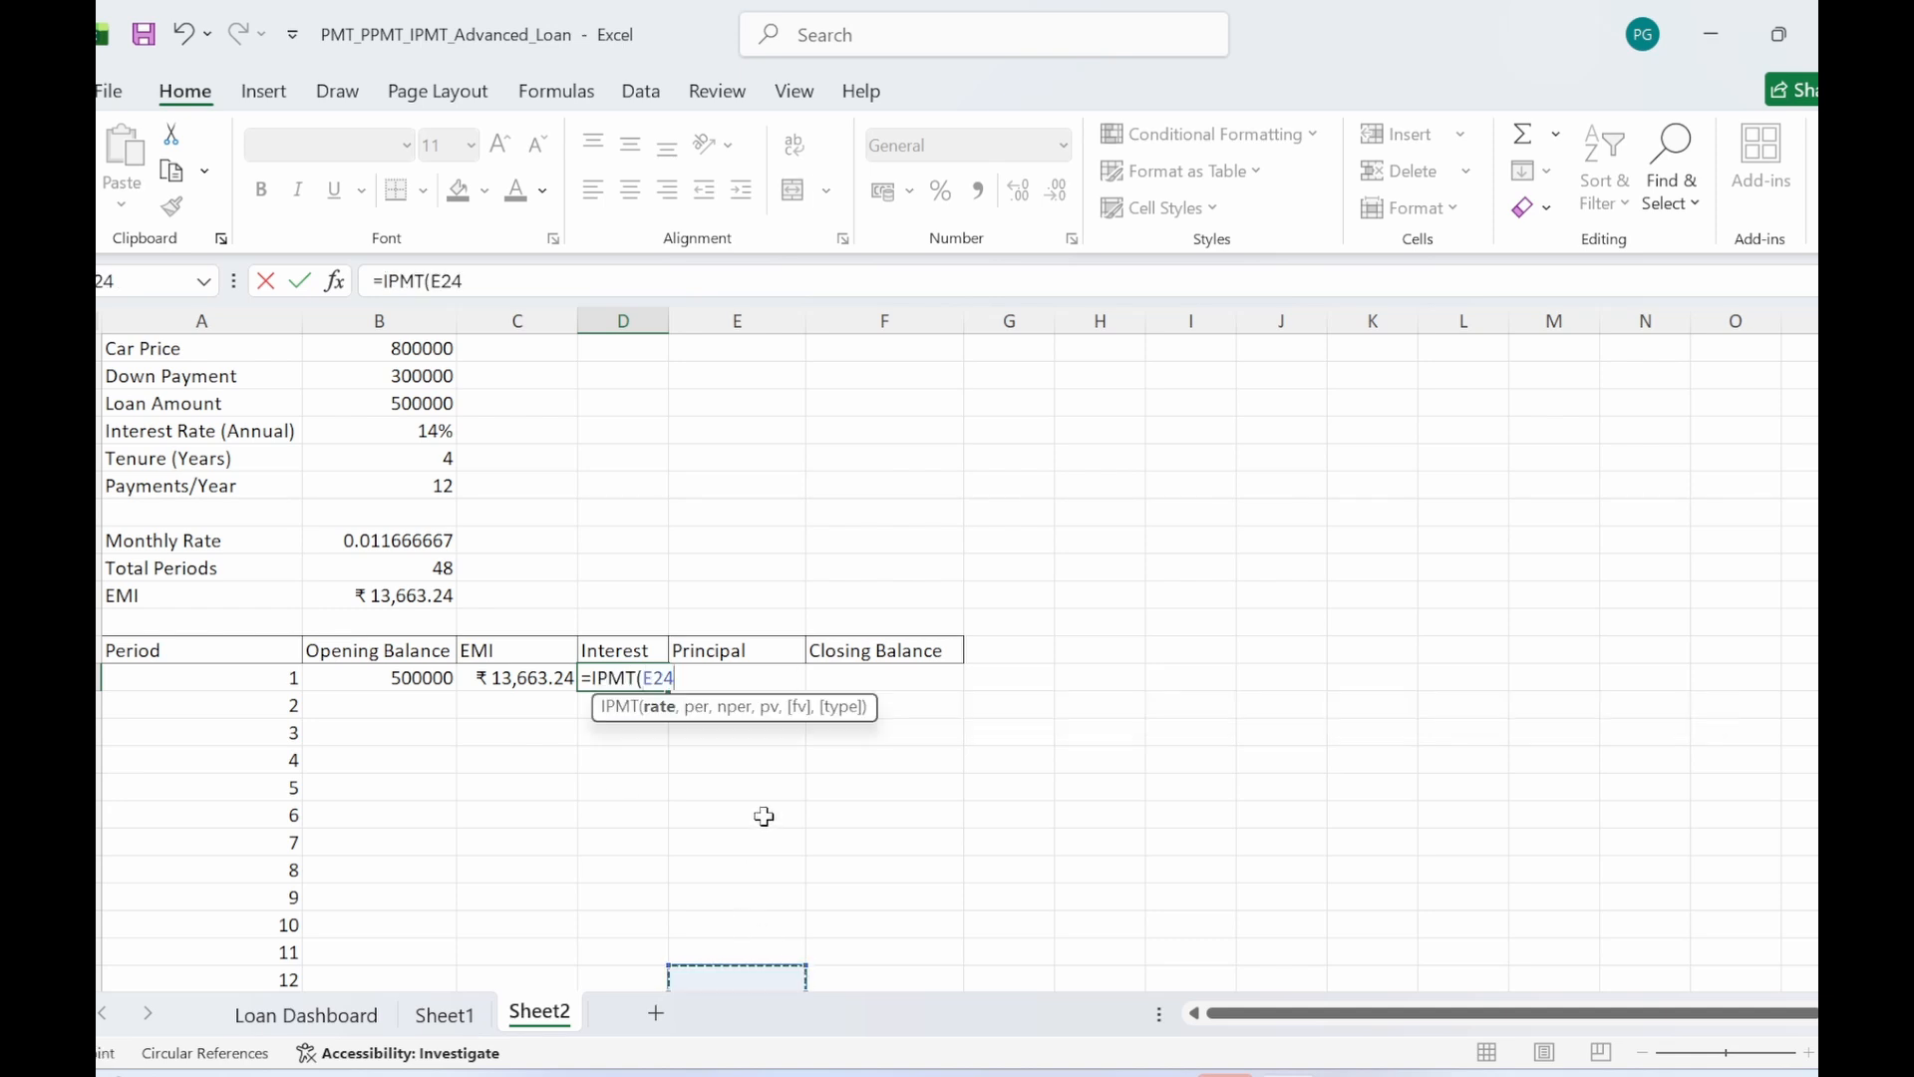
{"action": "key", "text": "BackSpace"}
{"action": "key", "text": "BackSpace"}
{"action": "key", "text": "BackSpace"}
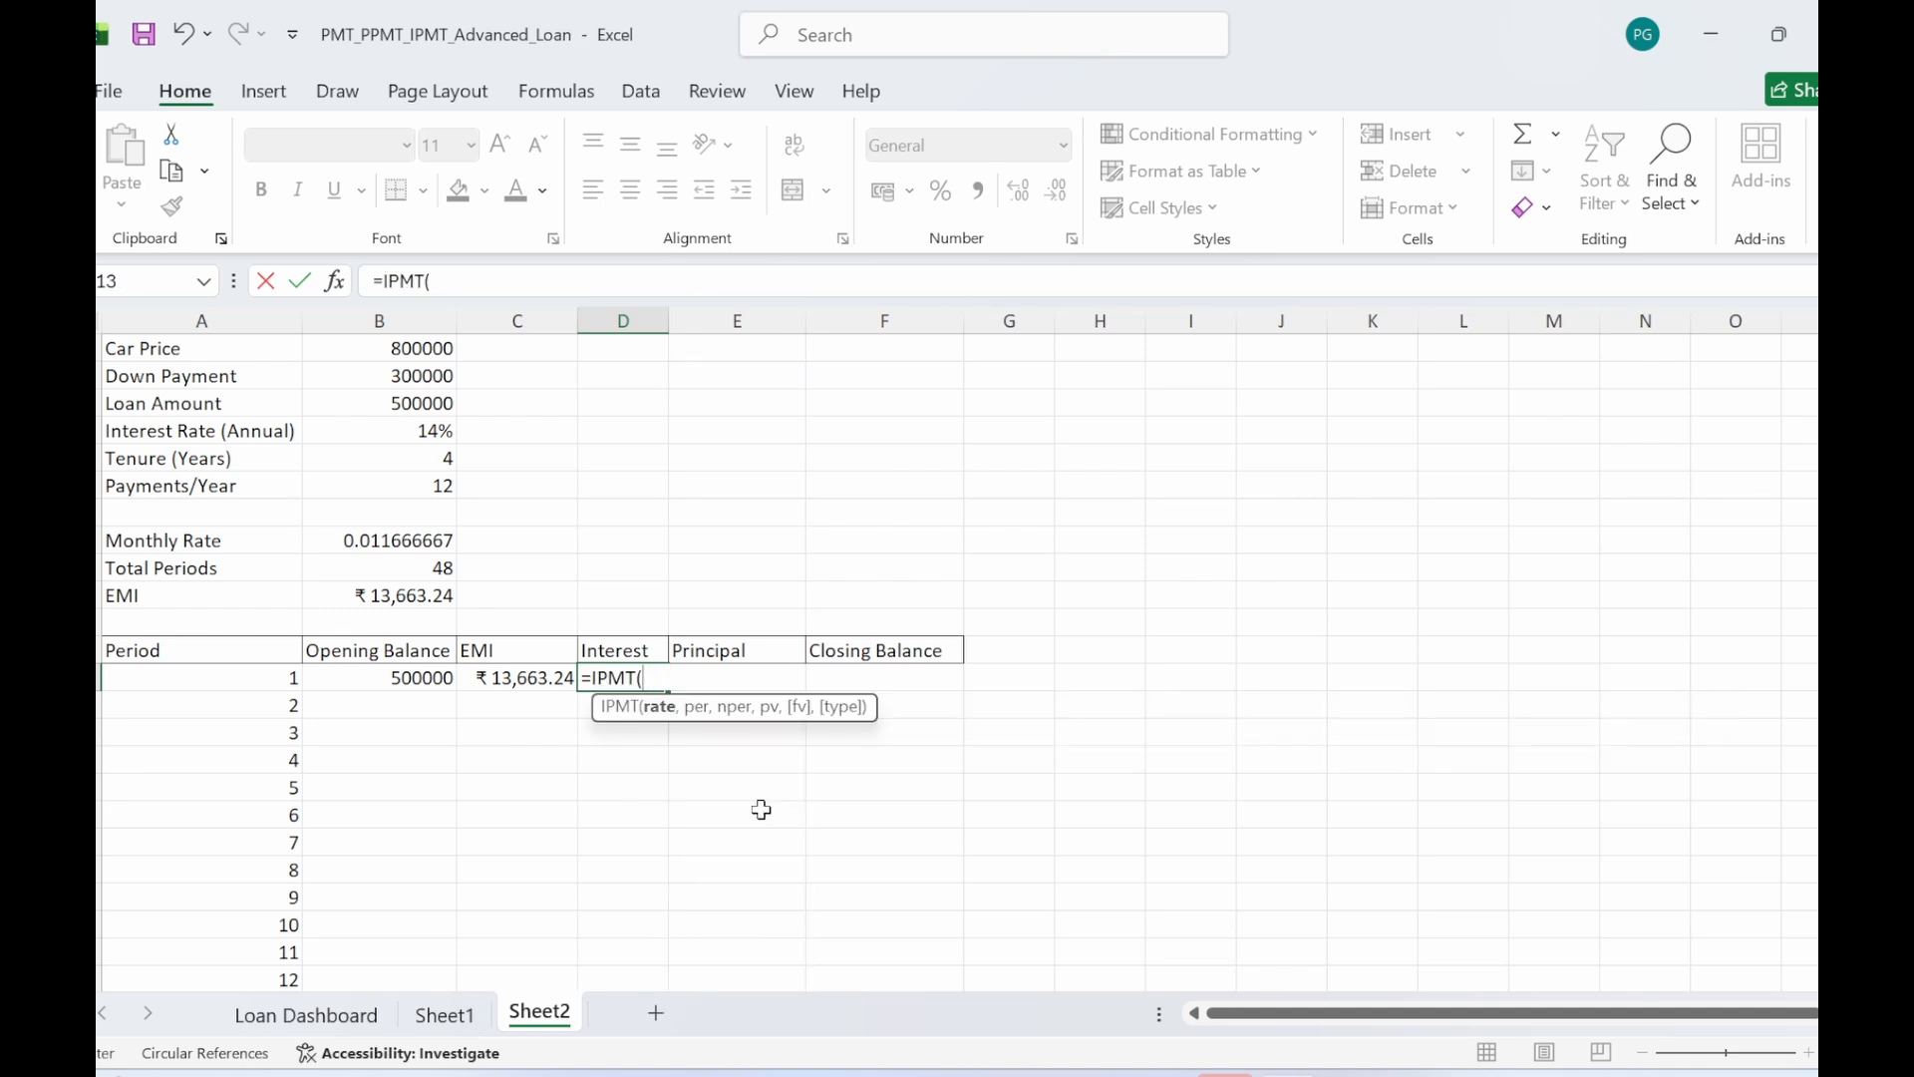
{"action": "left_click", "coordinate": [365, 547]}
{"action": "type", "text": ","}
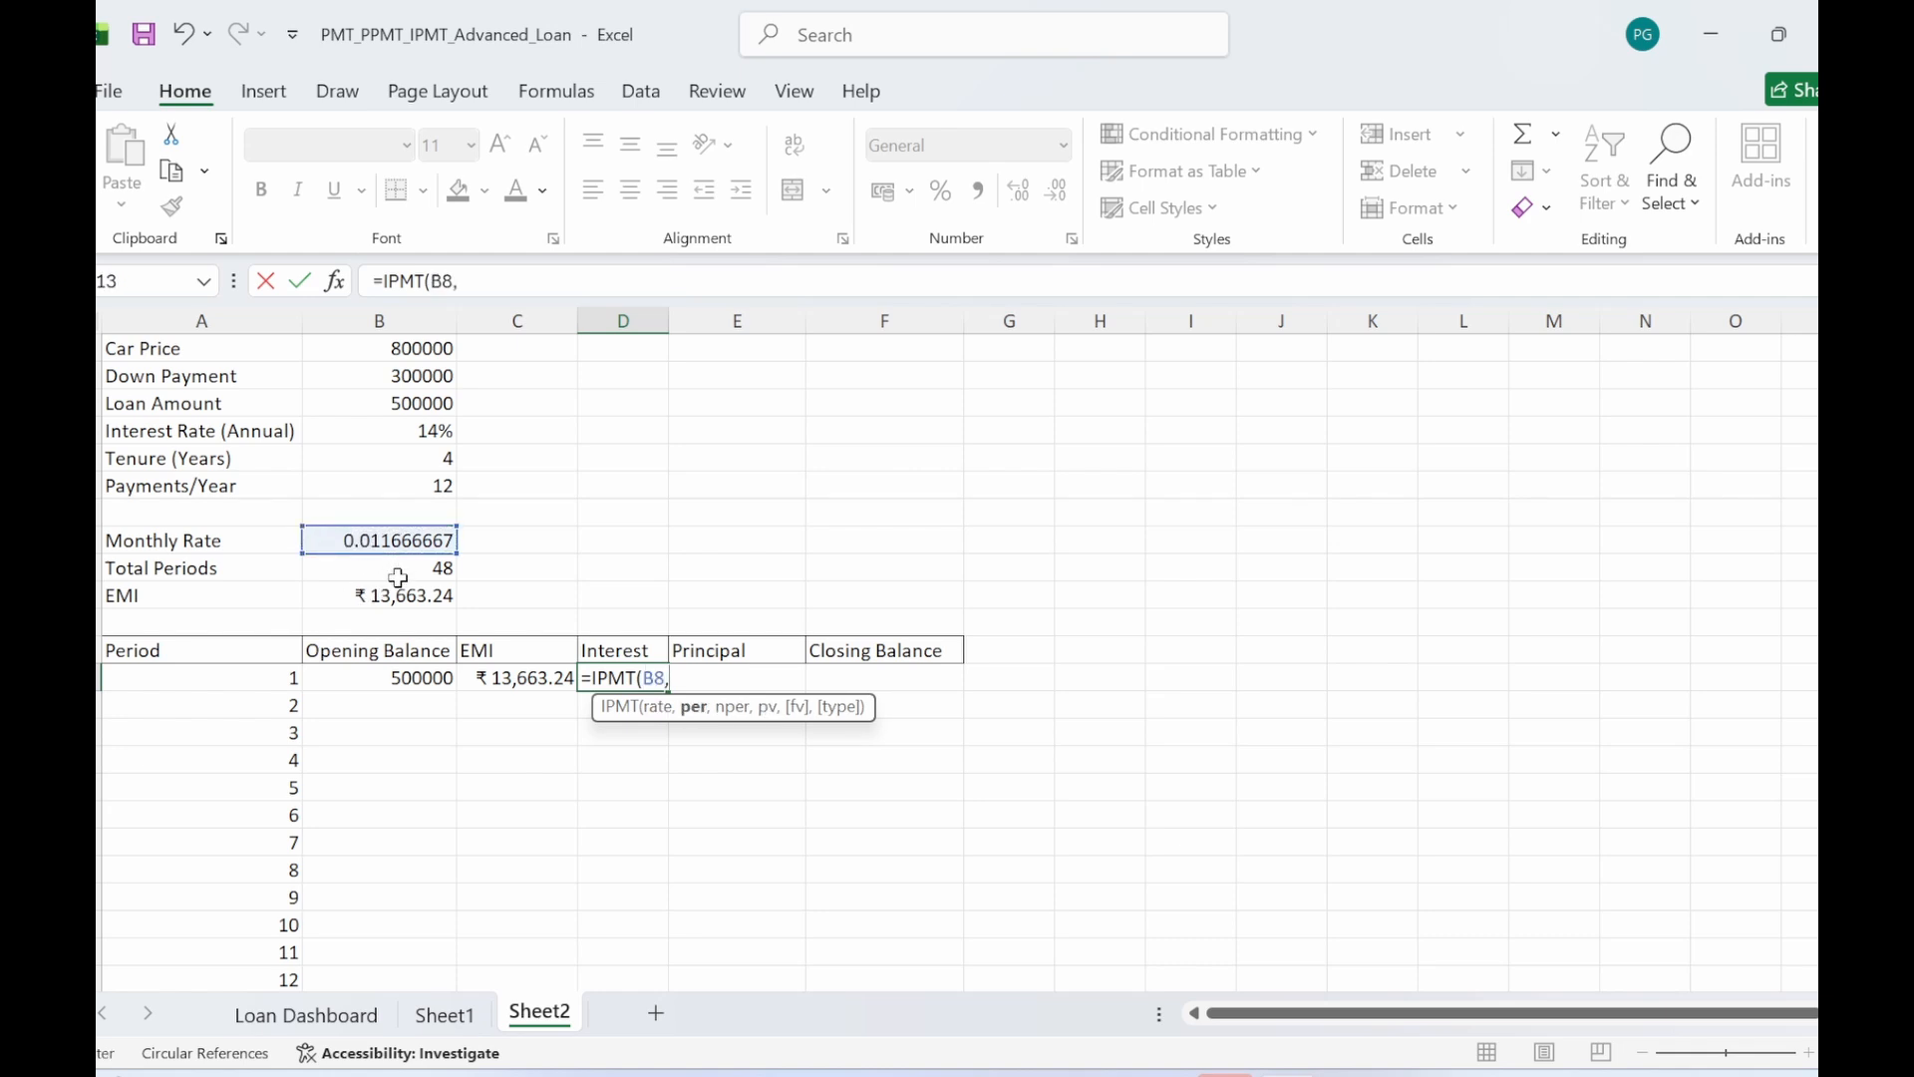
{"action": "left_click", "coordinate": [188, 671]}
{"action": "type", "text": ","}
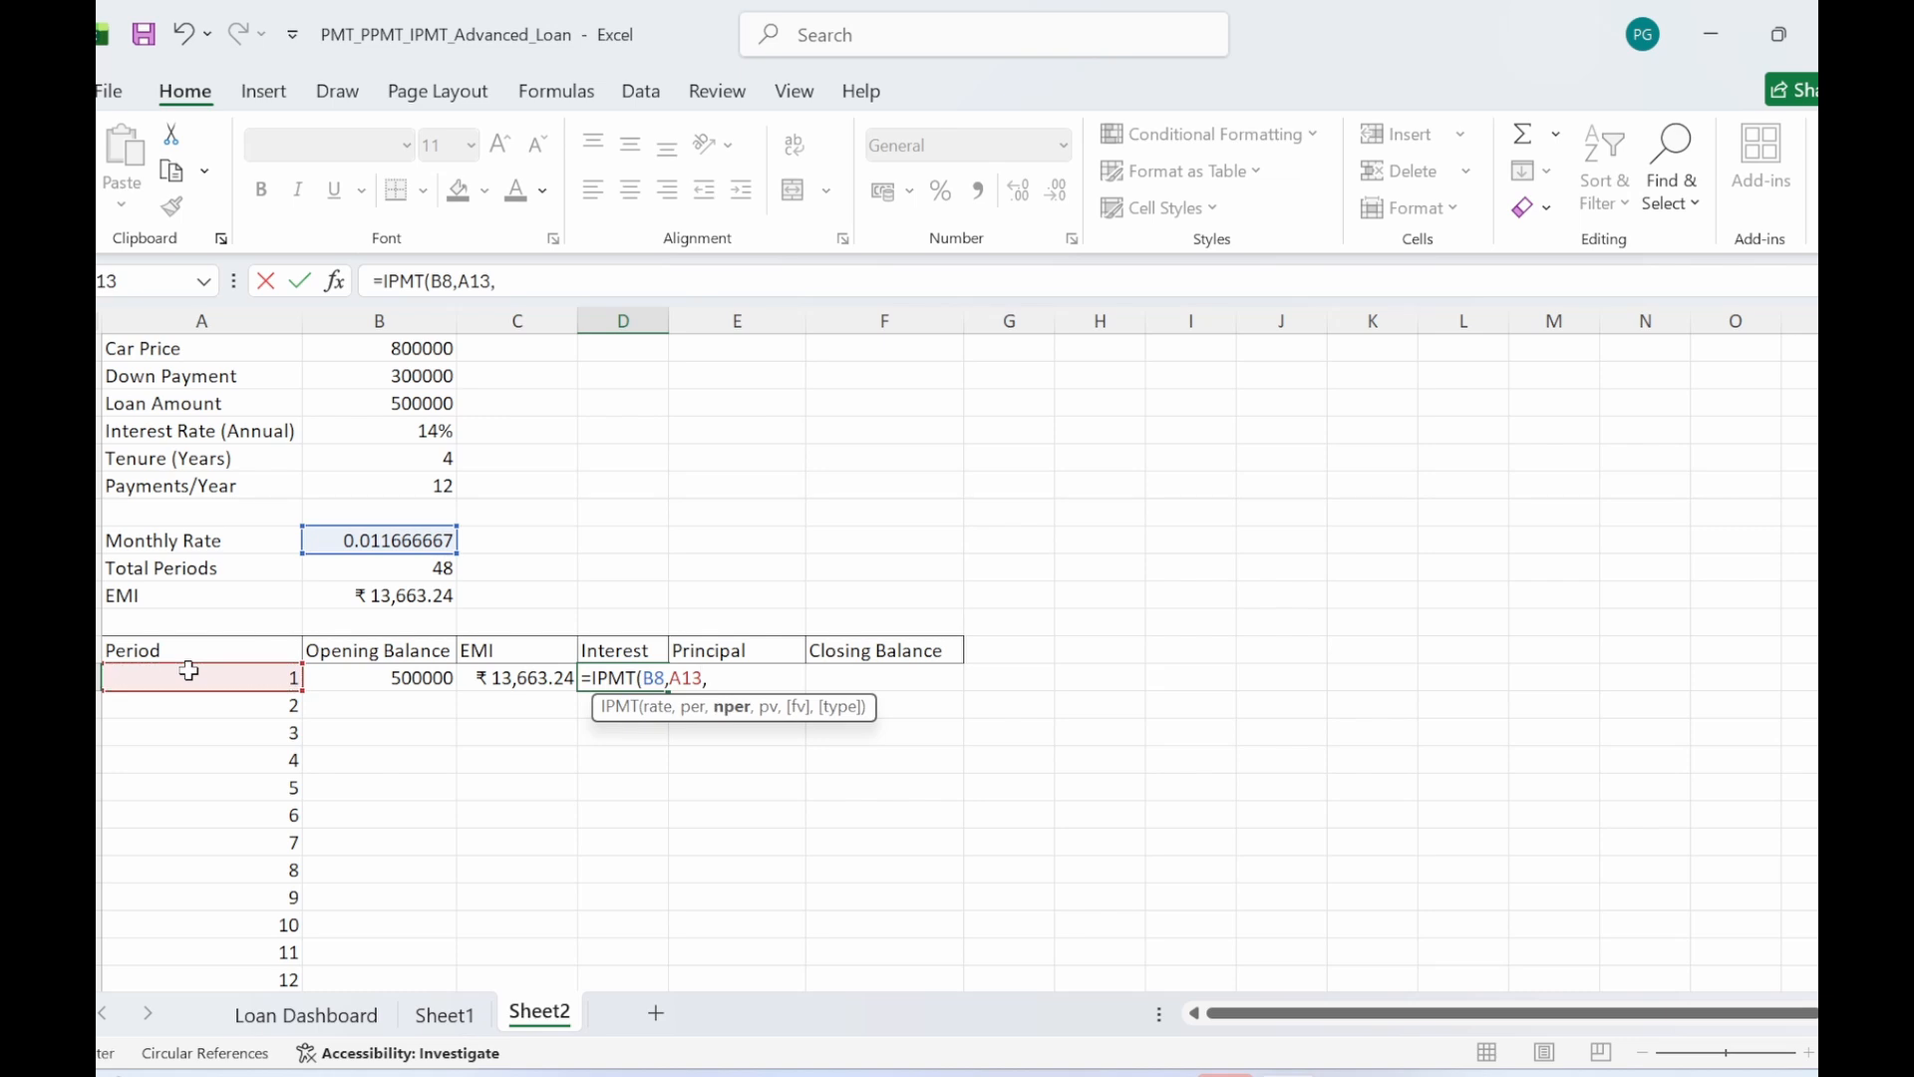
{"action": "left_click", "coordinate": [413, 570]}
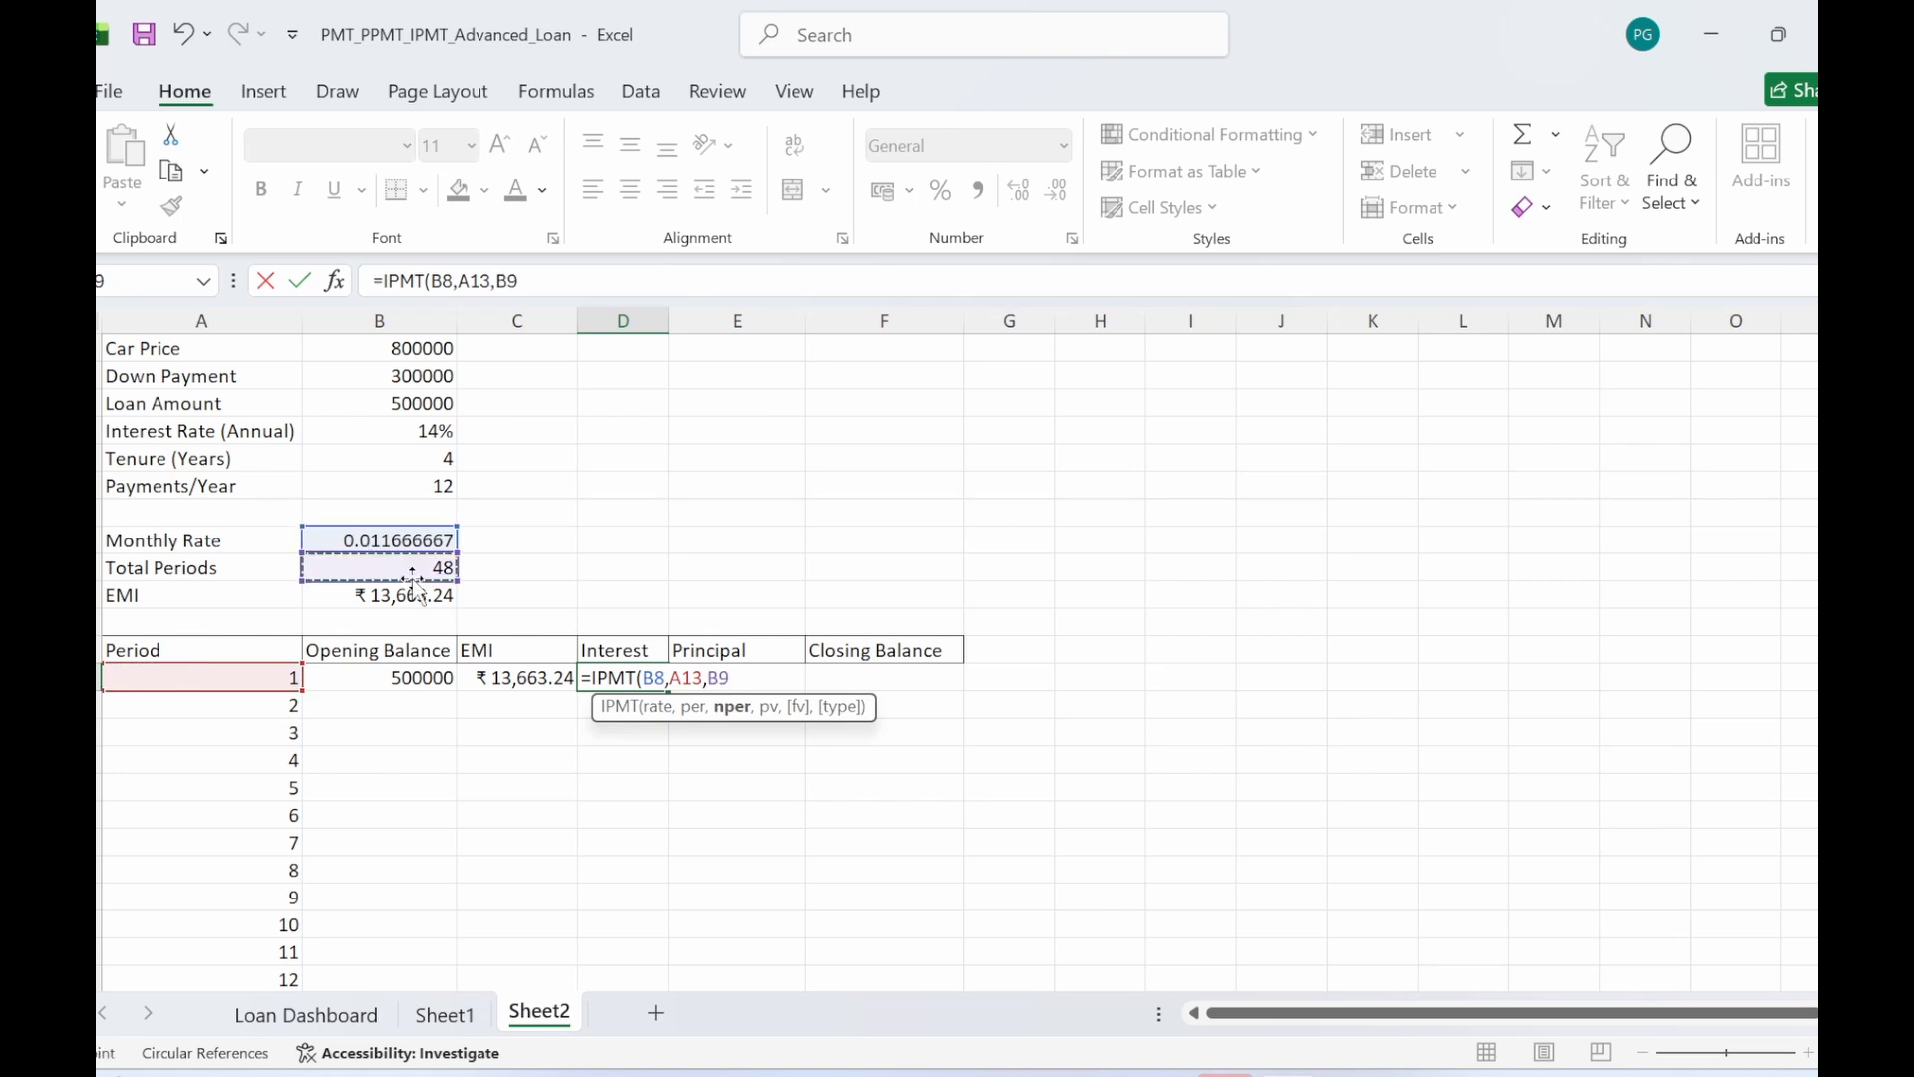
{"action": "type", "text": ","}
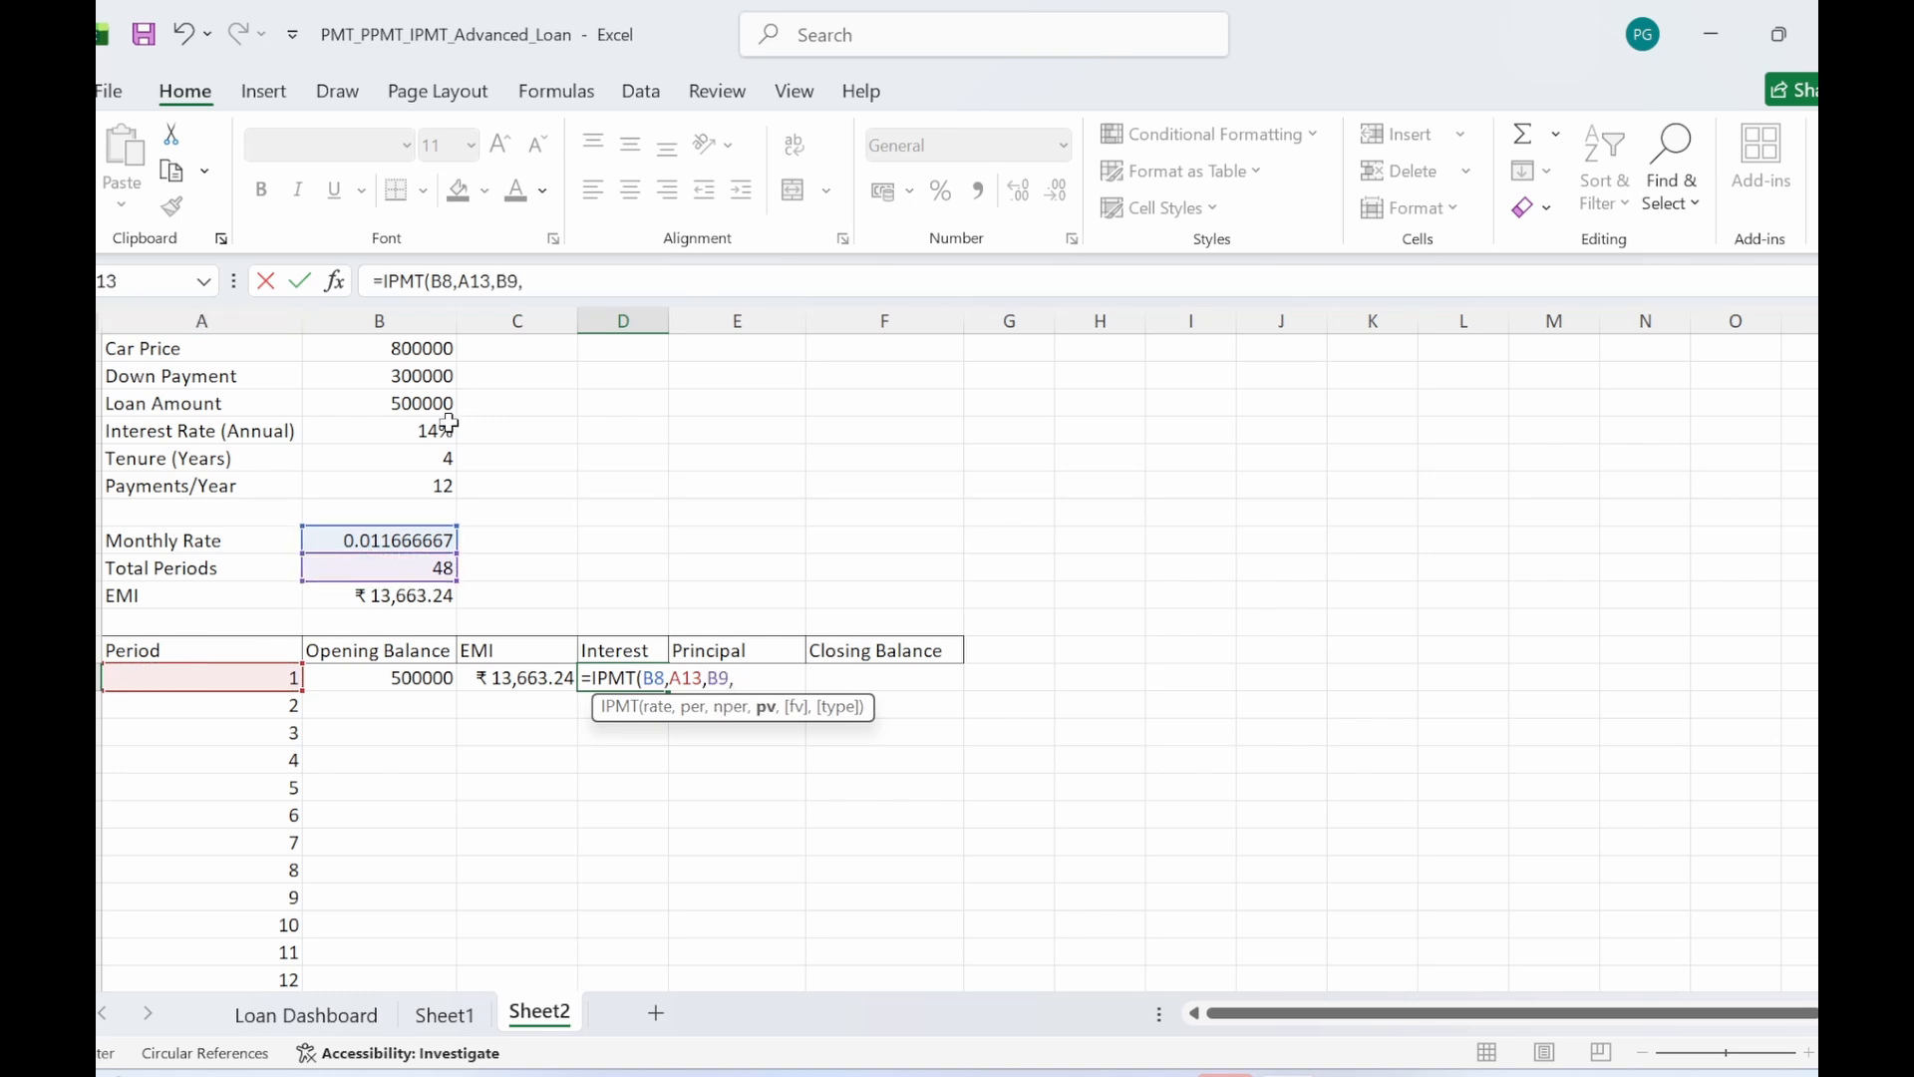
{"action": "left_click", "coordinate": [426, 403]}
{"action": "key", "text": "Return"}
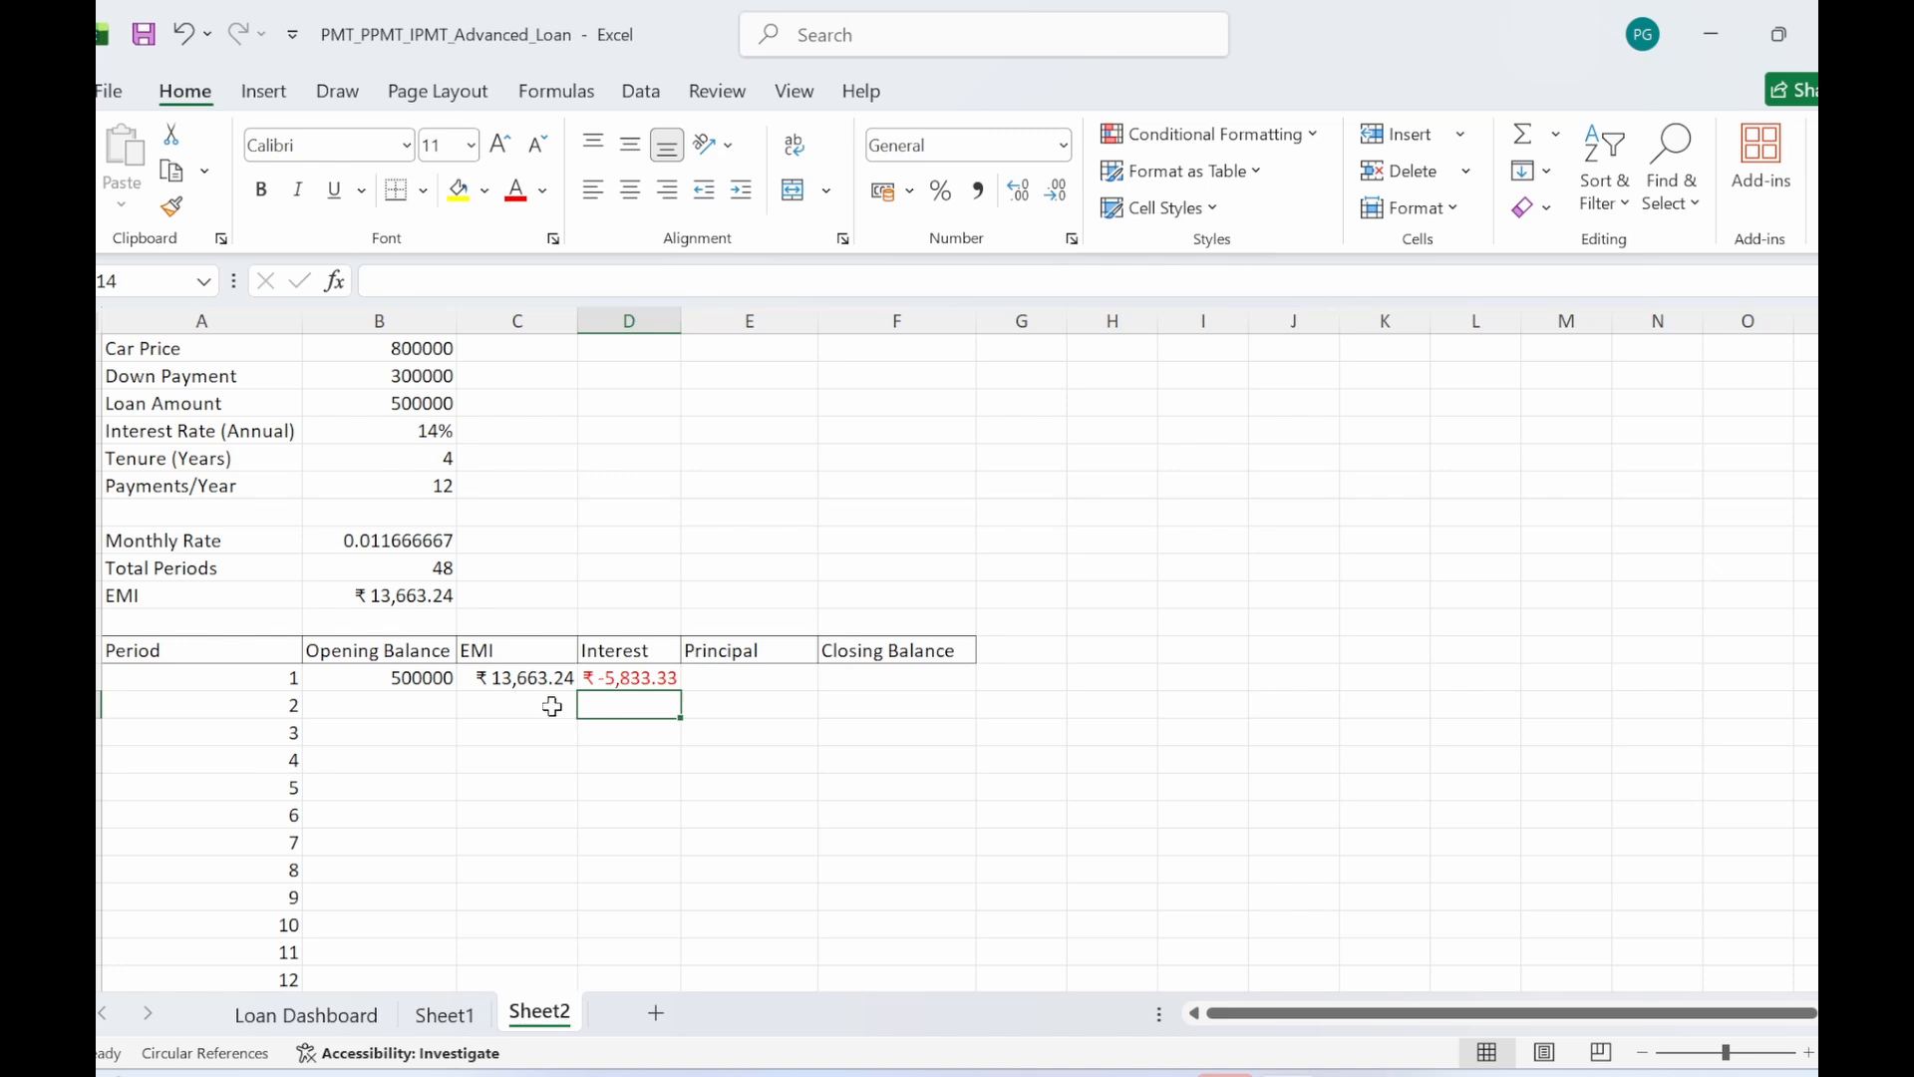
- Negate the interest formula in D13 so that it reads =-IPMT(B8,A13,B9,B3)
{"action": "left_click", "coordinate": [626, 789]}
{"action": "left_click", "coordinate": [639, 676]}
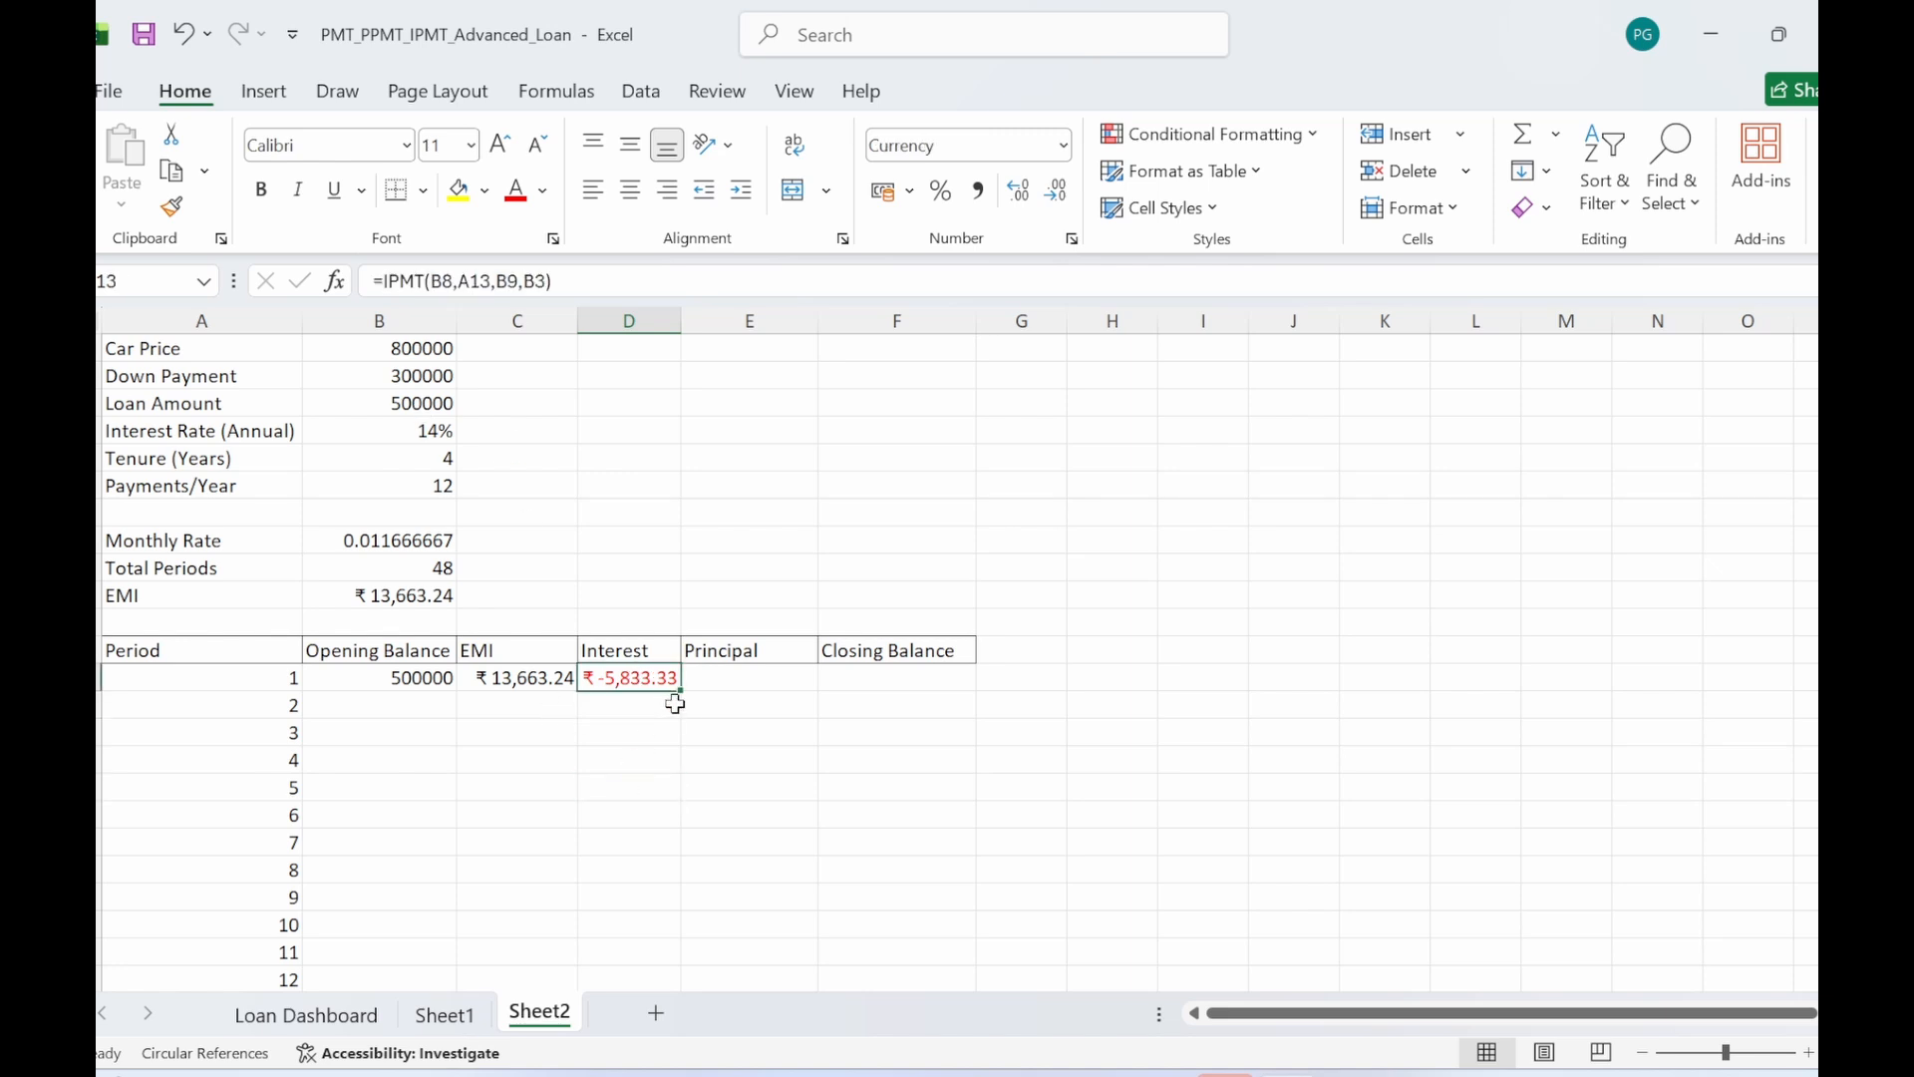
{"action": "left_click", "coordinate": [382, 281]}
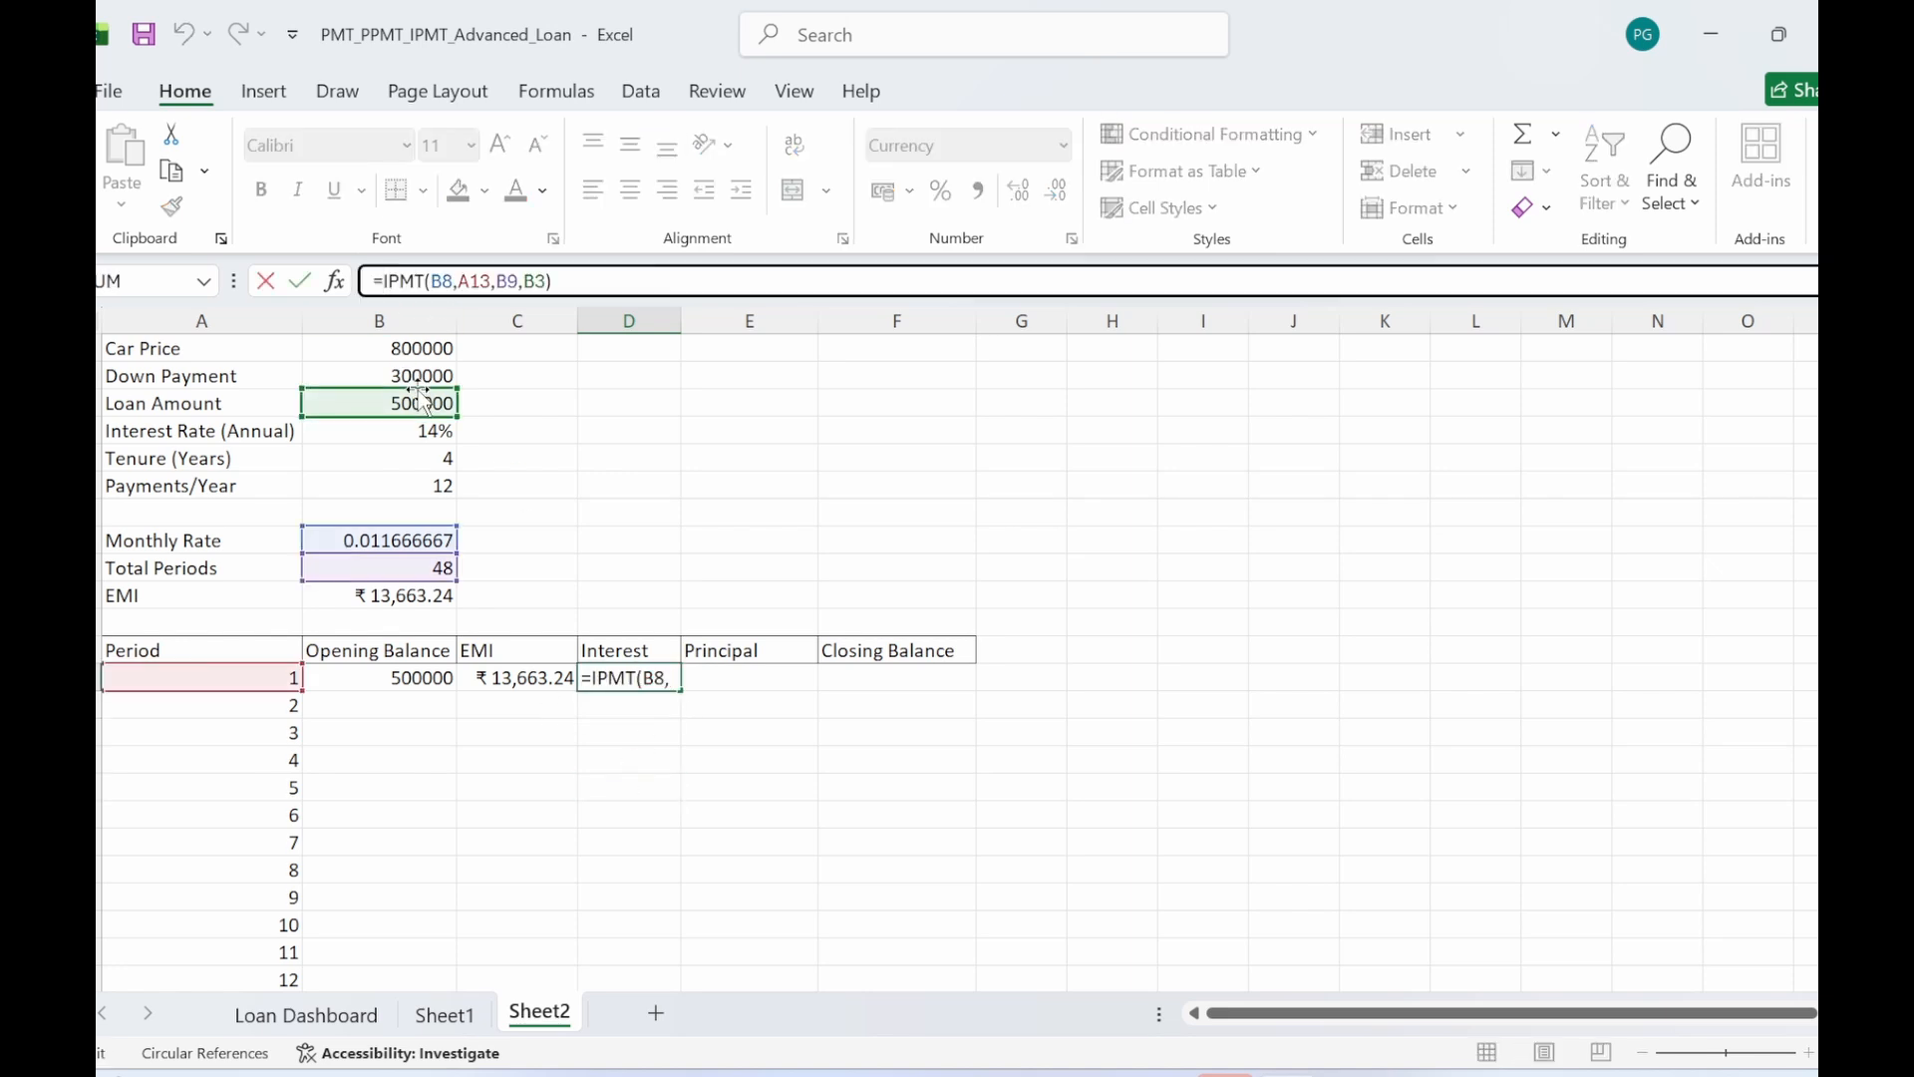
{"action": "type", "text": "-"}
{"action": "key", "text": "Return"}
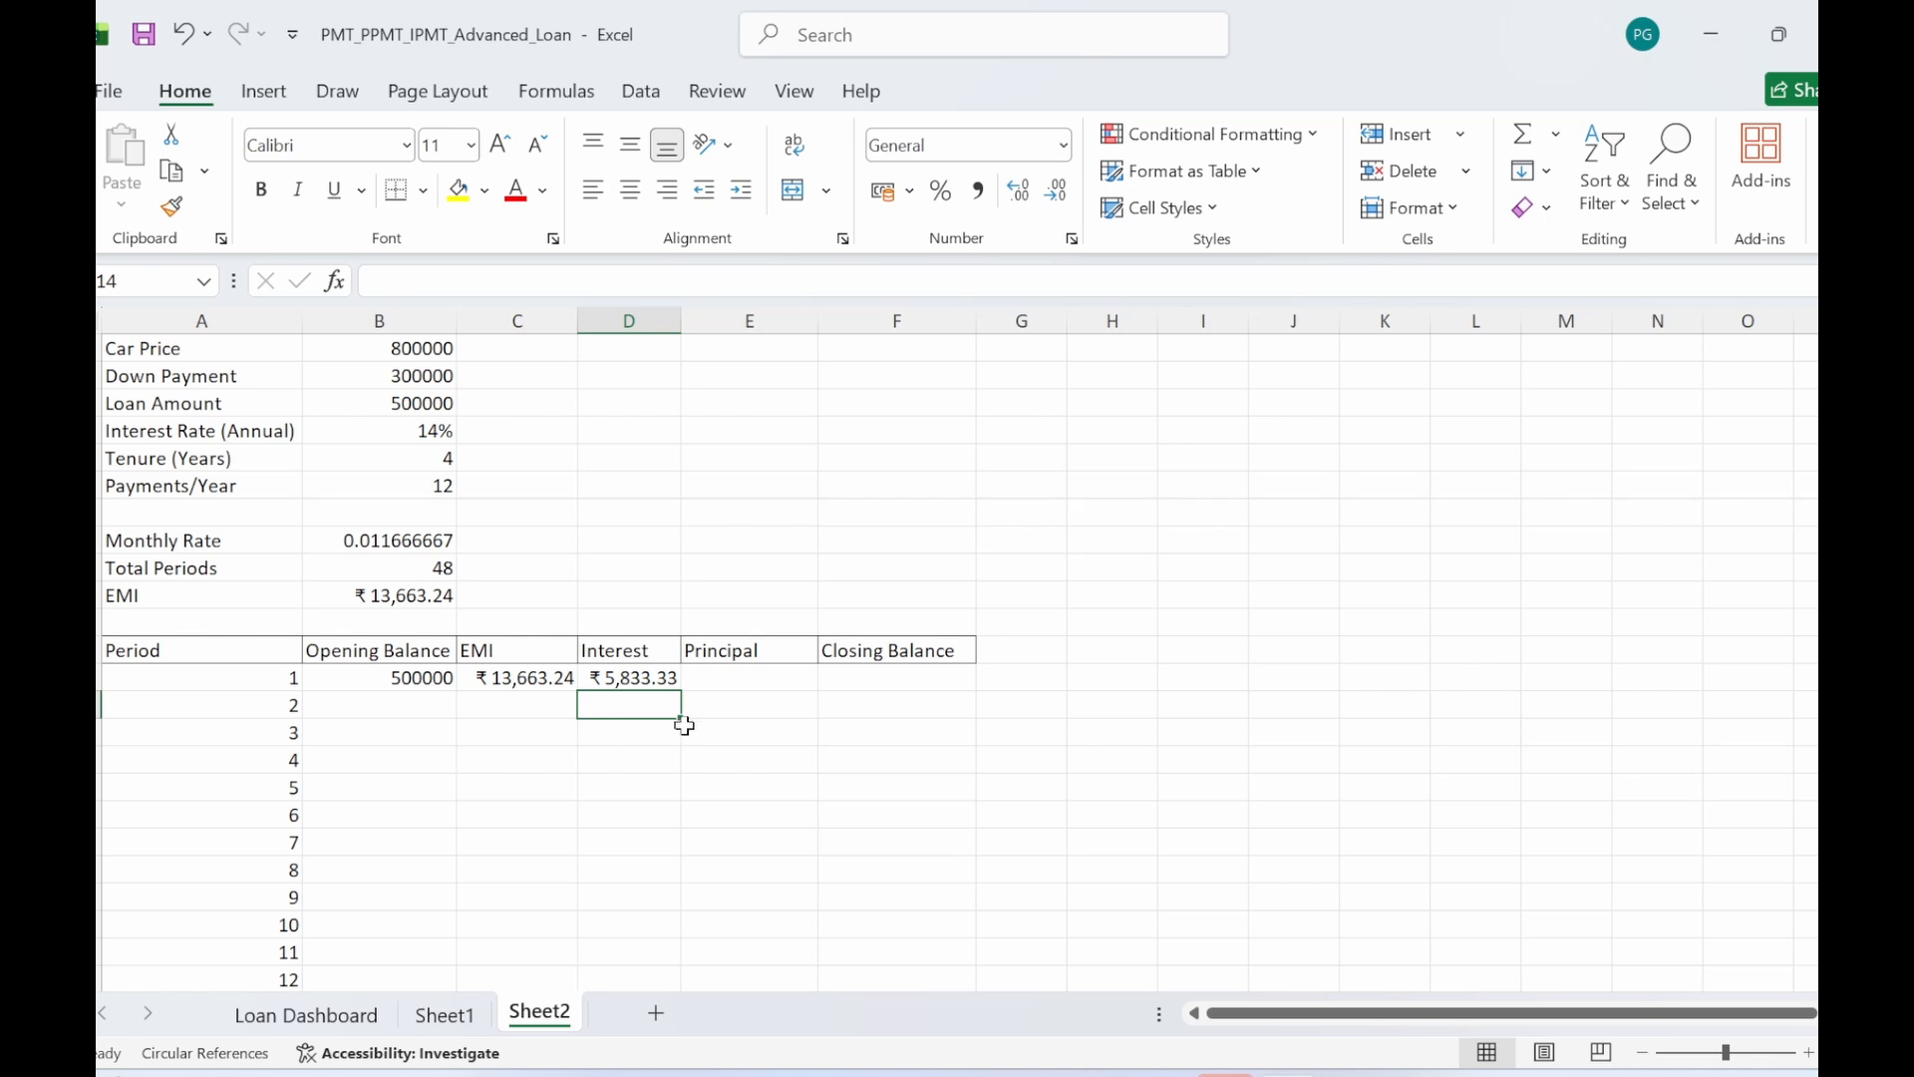
- Calculate the first period's principal in E13 from monthly rate, period, total periods and loan amount with =PPMT(B8,A13,B9,B3)
{"action": "left_click", "coordinate": [684, 725]}
{"action": "left_click", "coordinate": [715, 668]}
{"action": "type", "text": "="}
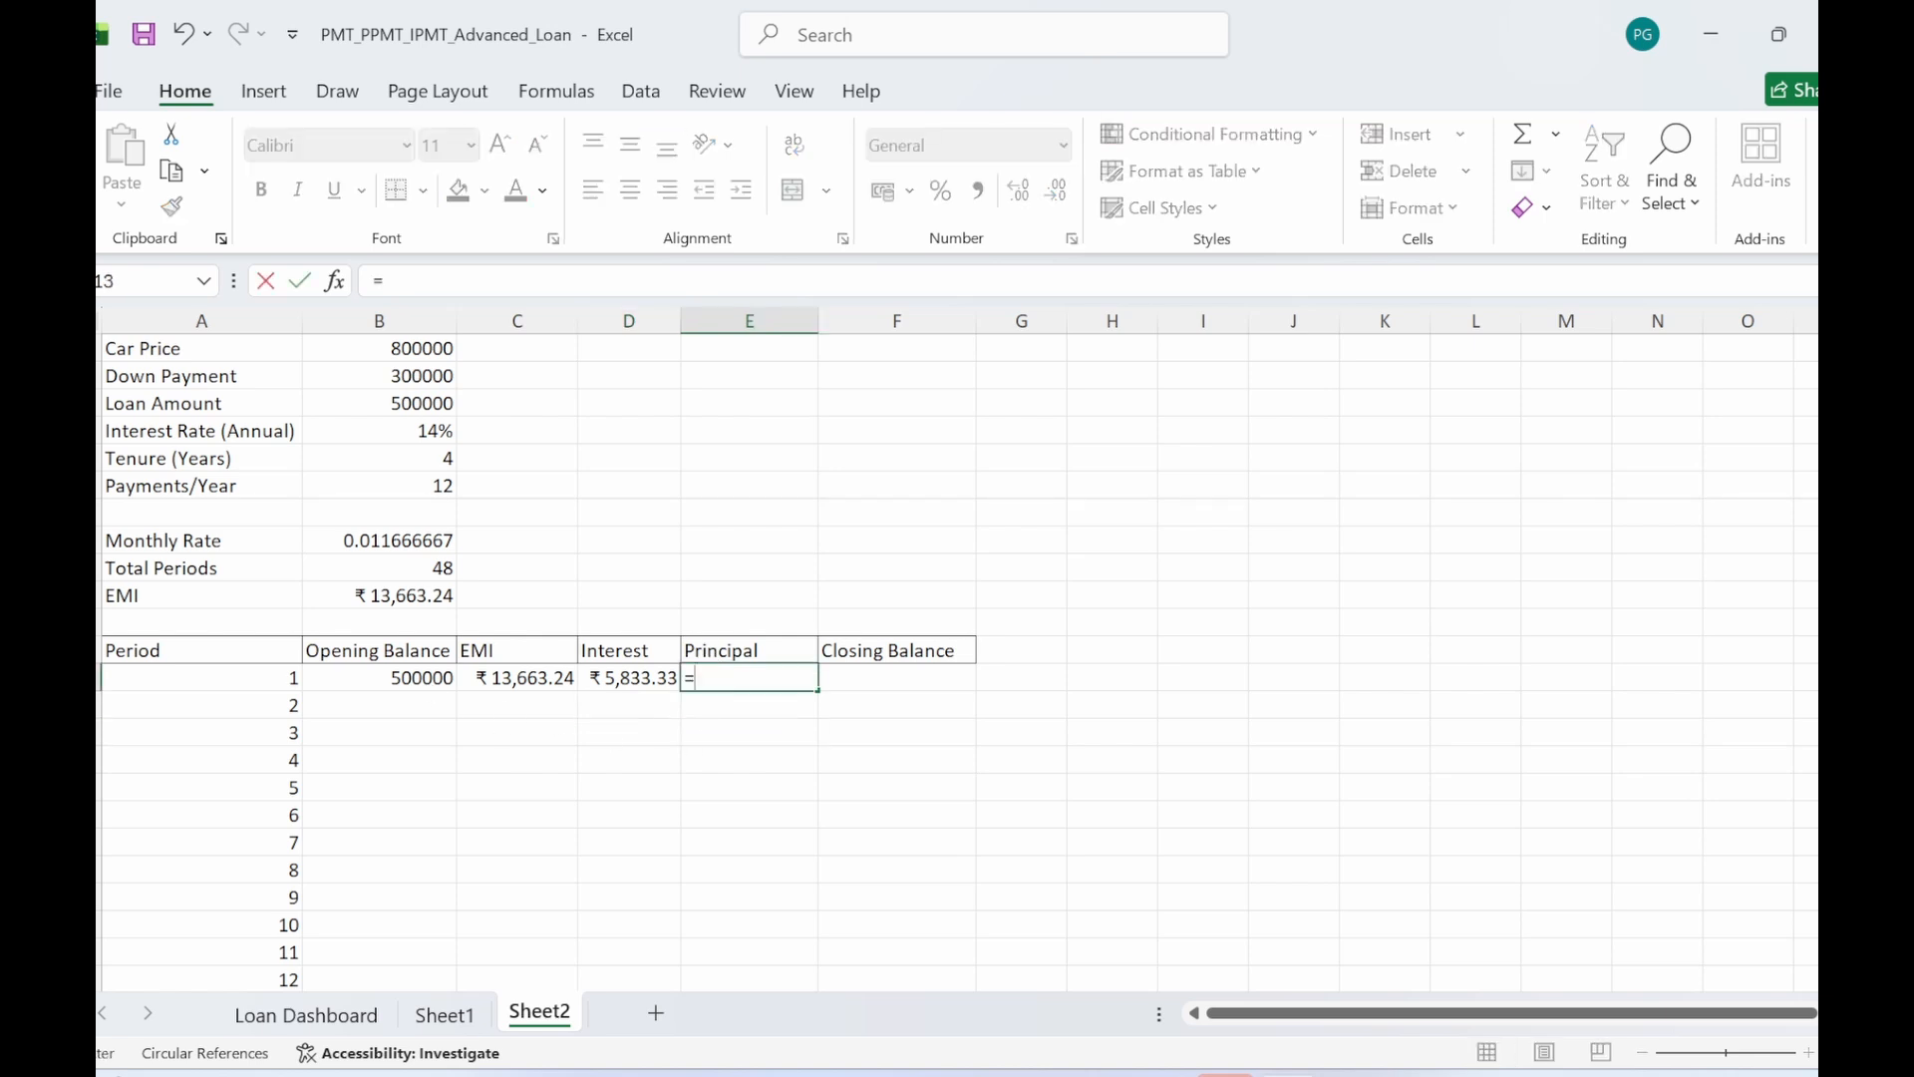
{"action": "type", "text": "pp"}
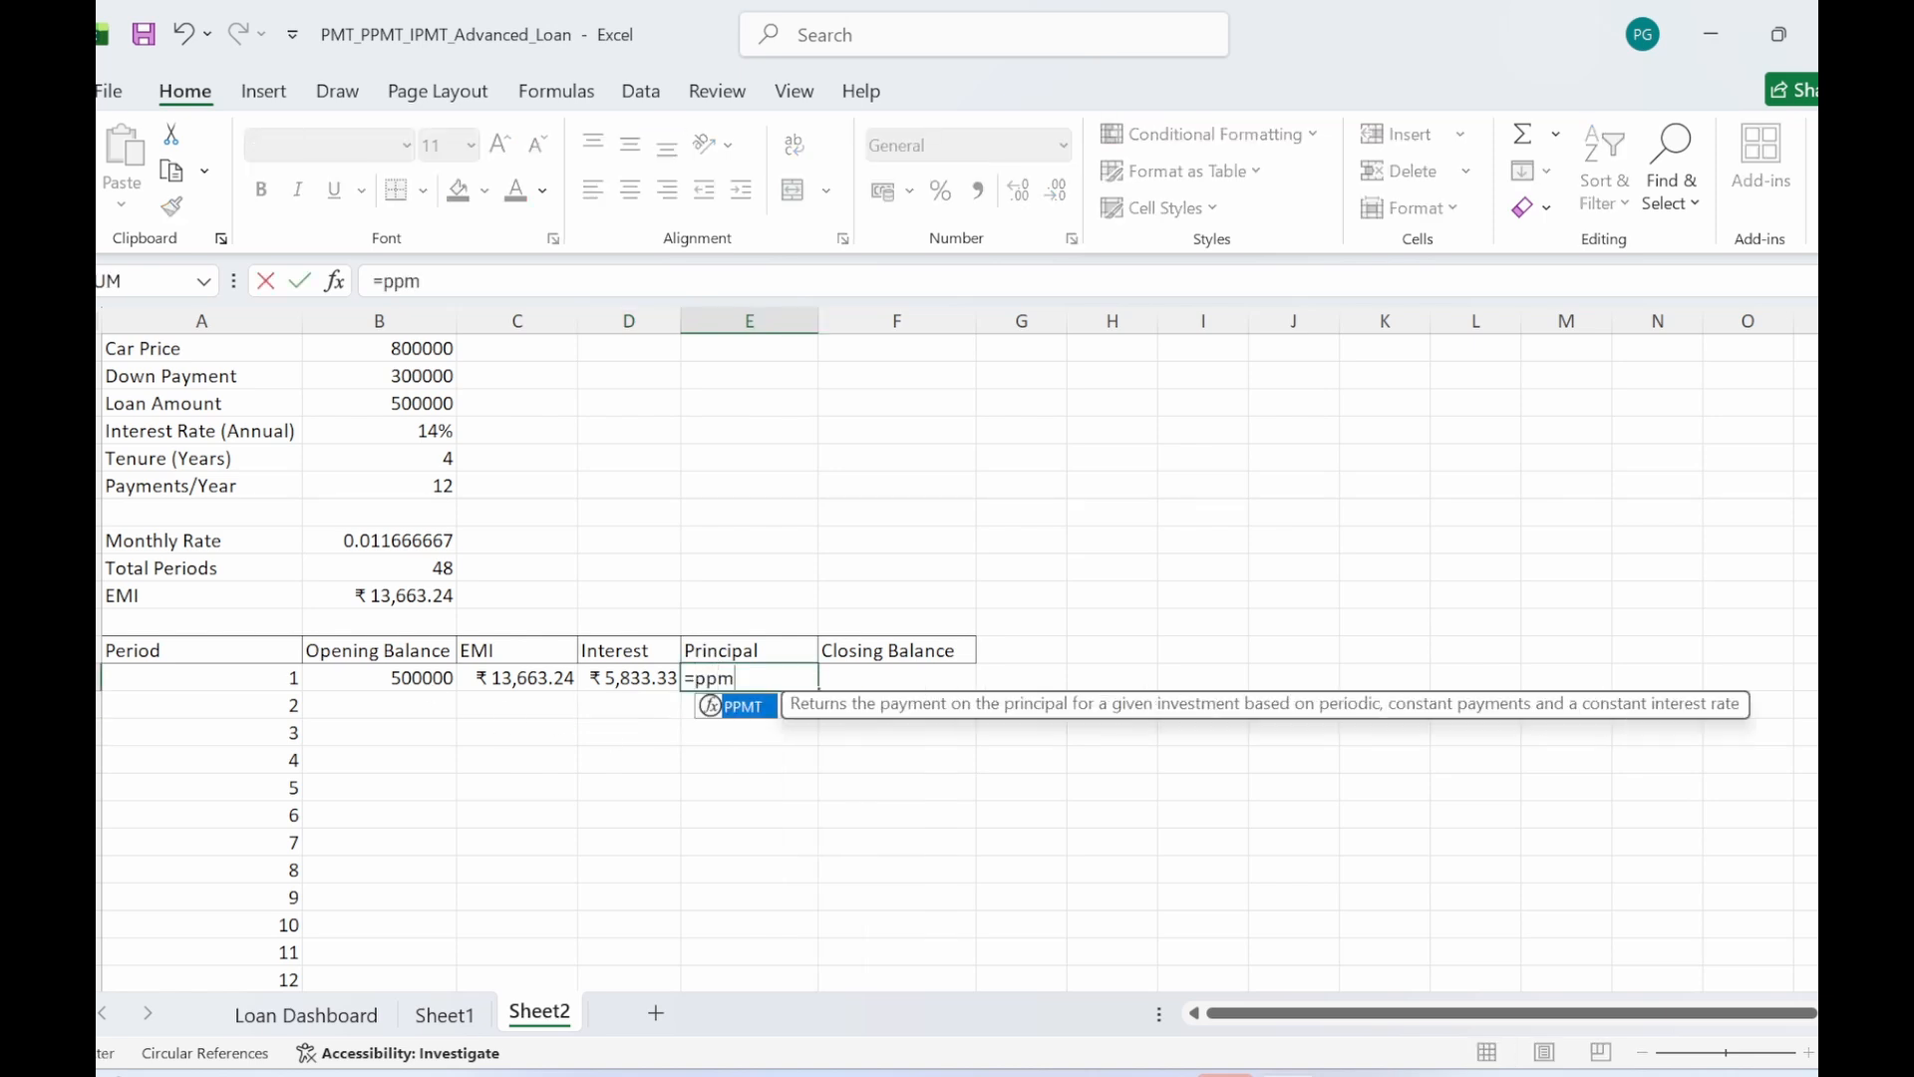
{"action": "type", "text": "m"}
{"action": "key", "text": "Tab"}
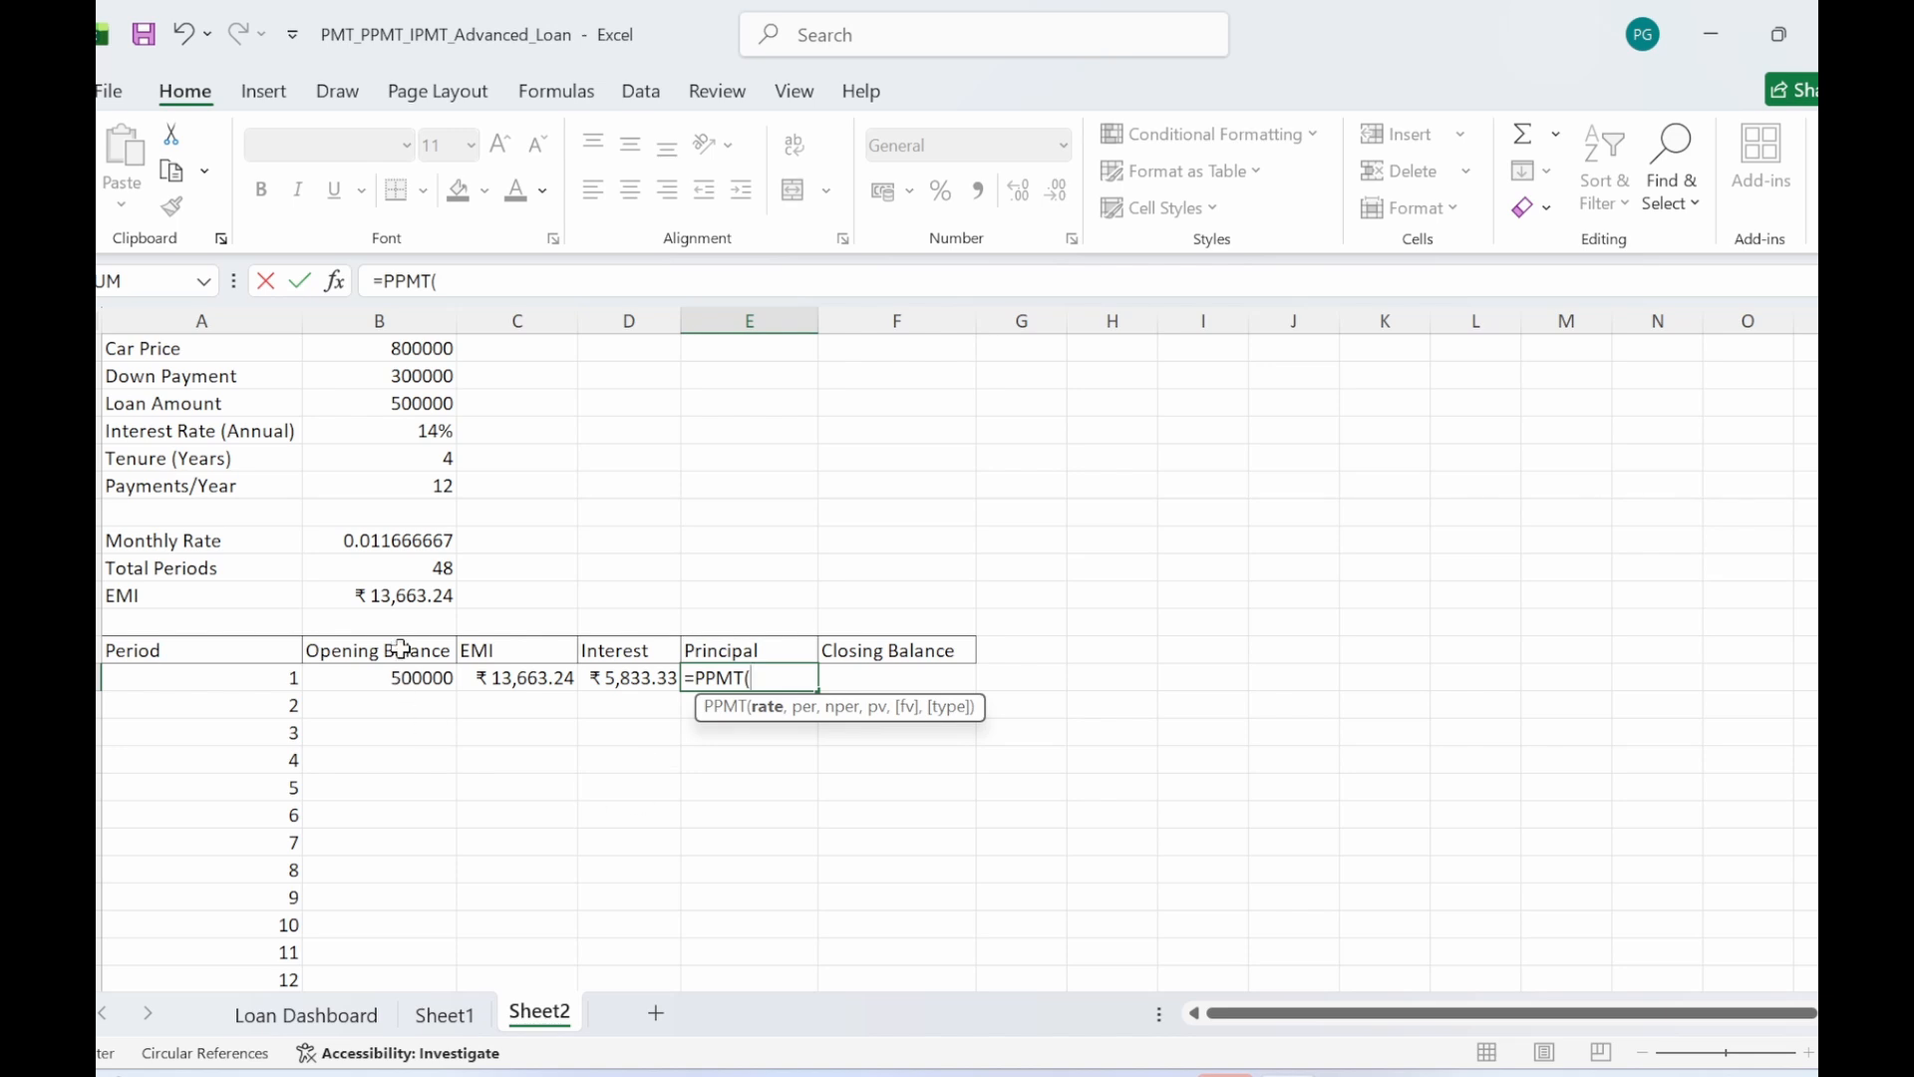
{"action": "left_click", "coordinate": [411, 540]}
{"action": "type", "text": ","}
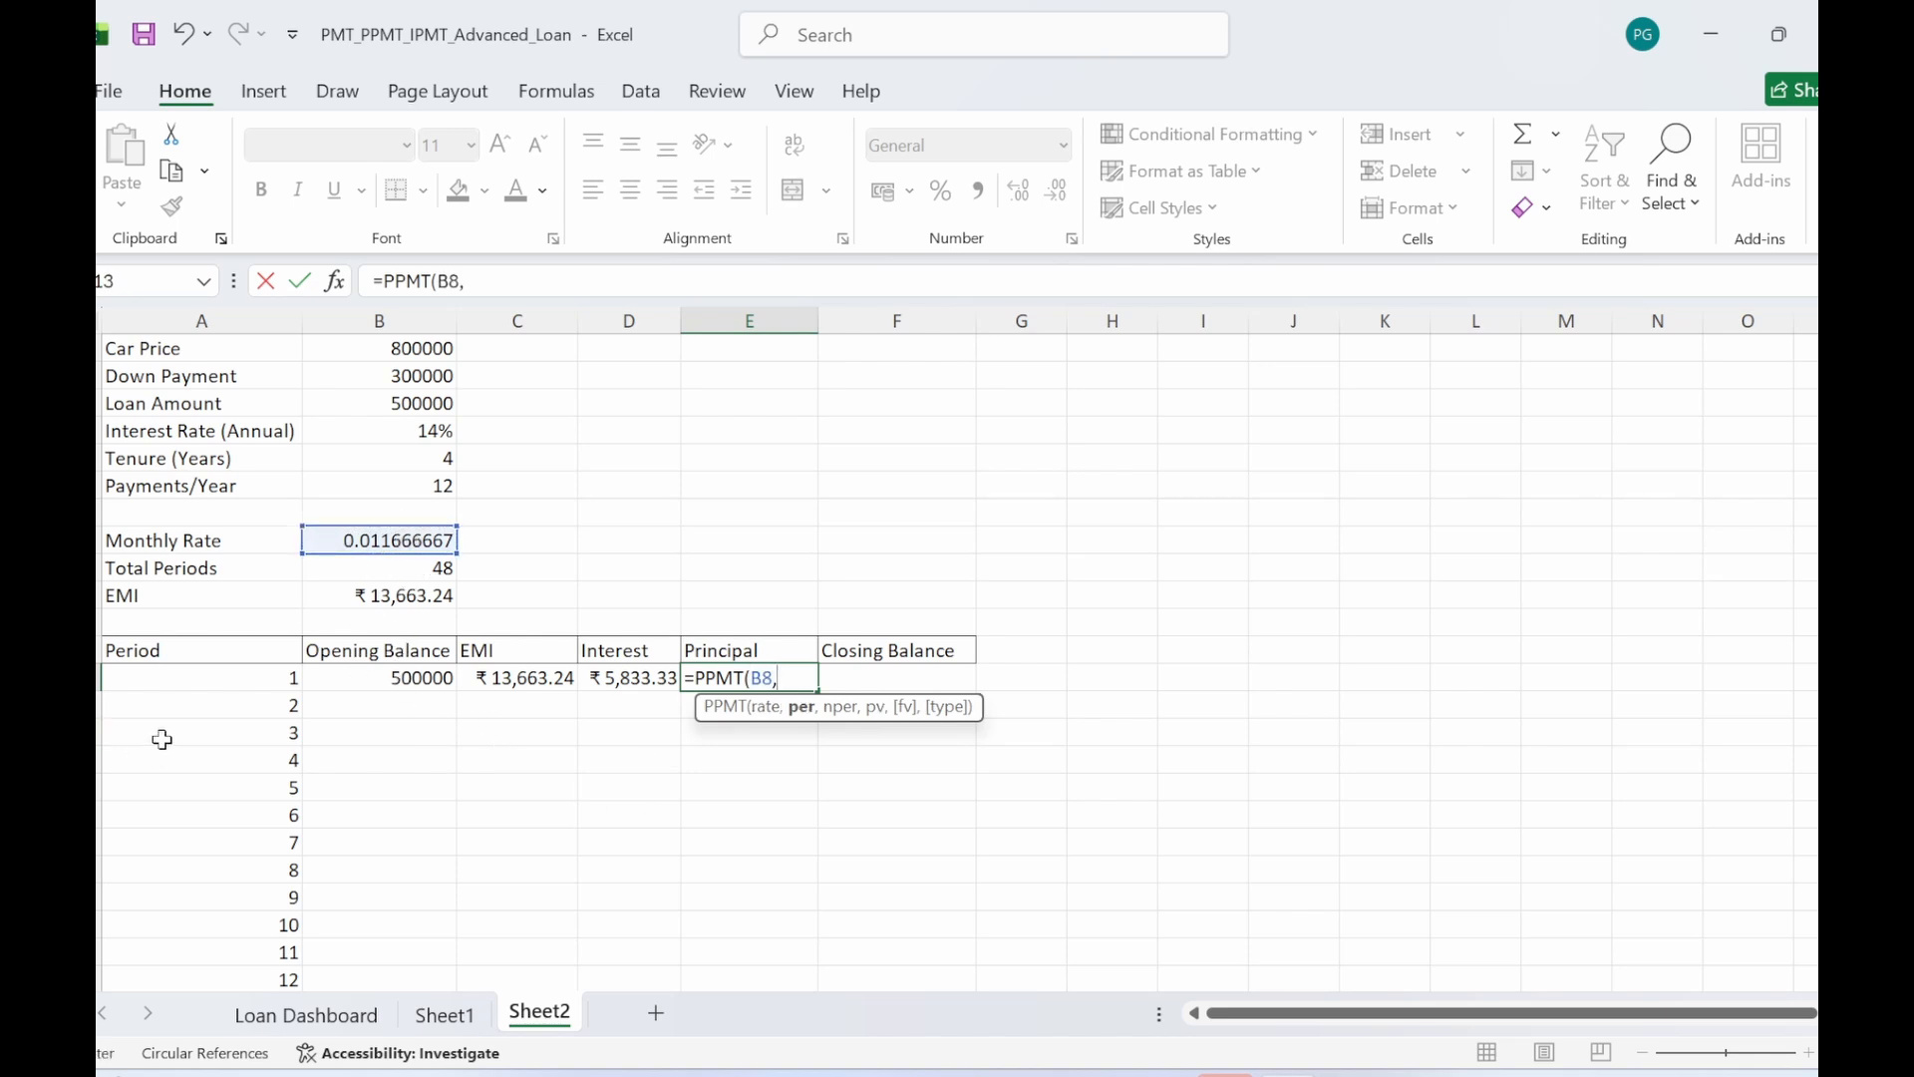
{"action": "left_click", "coordinate": [236, 680]}
{"action": "type", "text": ","}
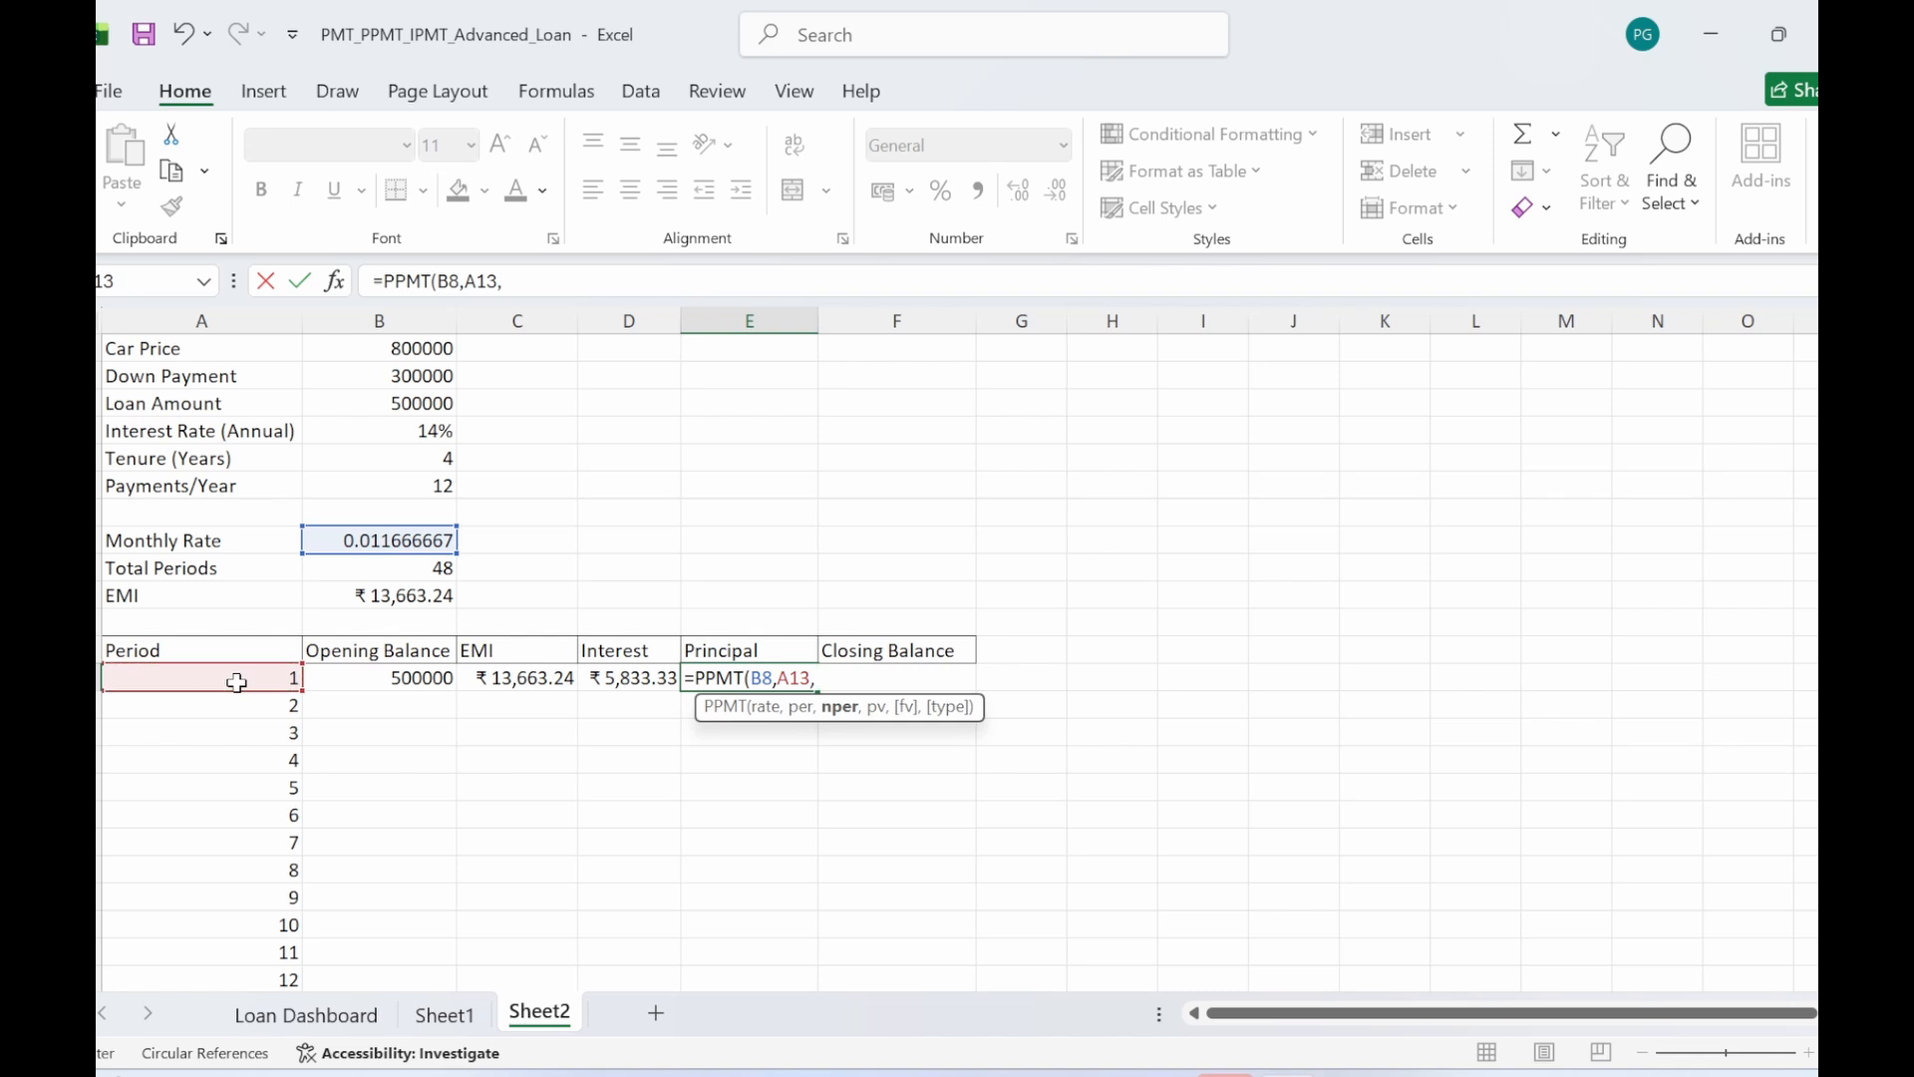
{"action": "left_click", "coordinate": [382, 569]}
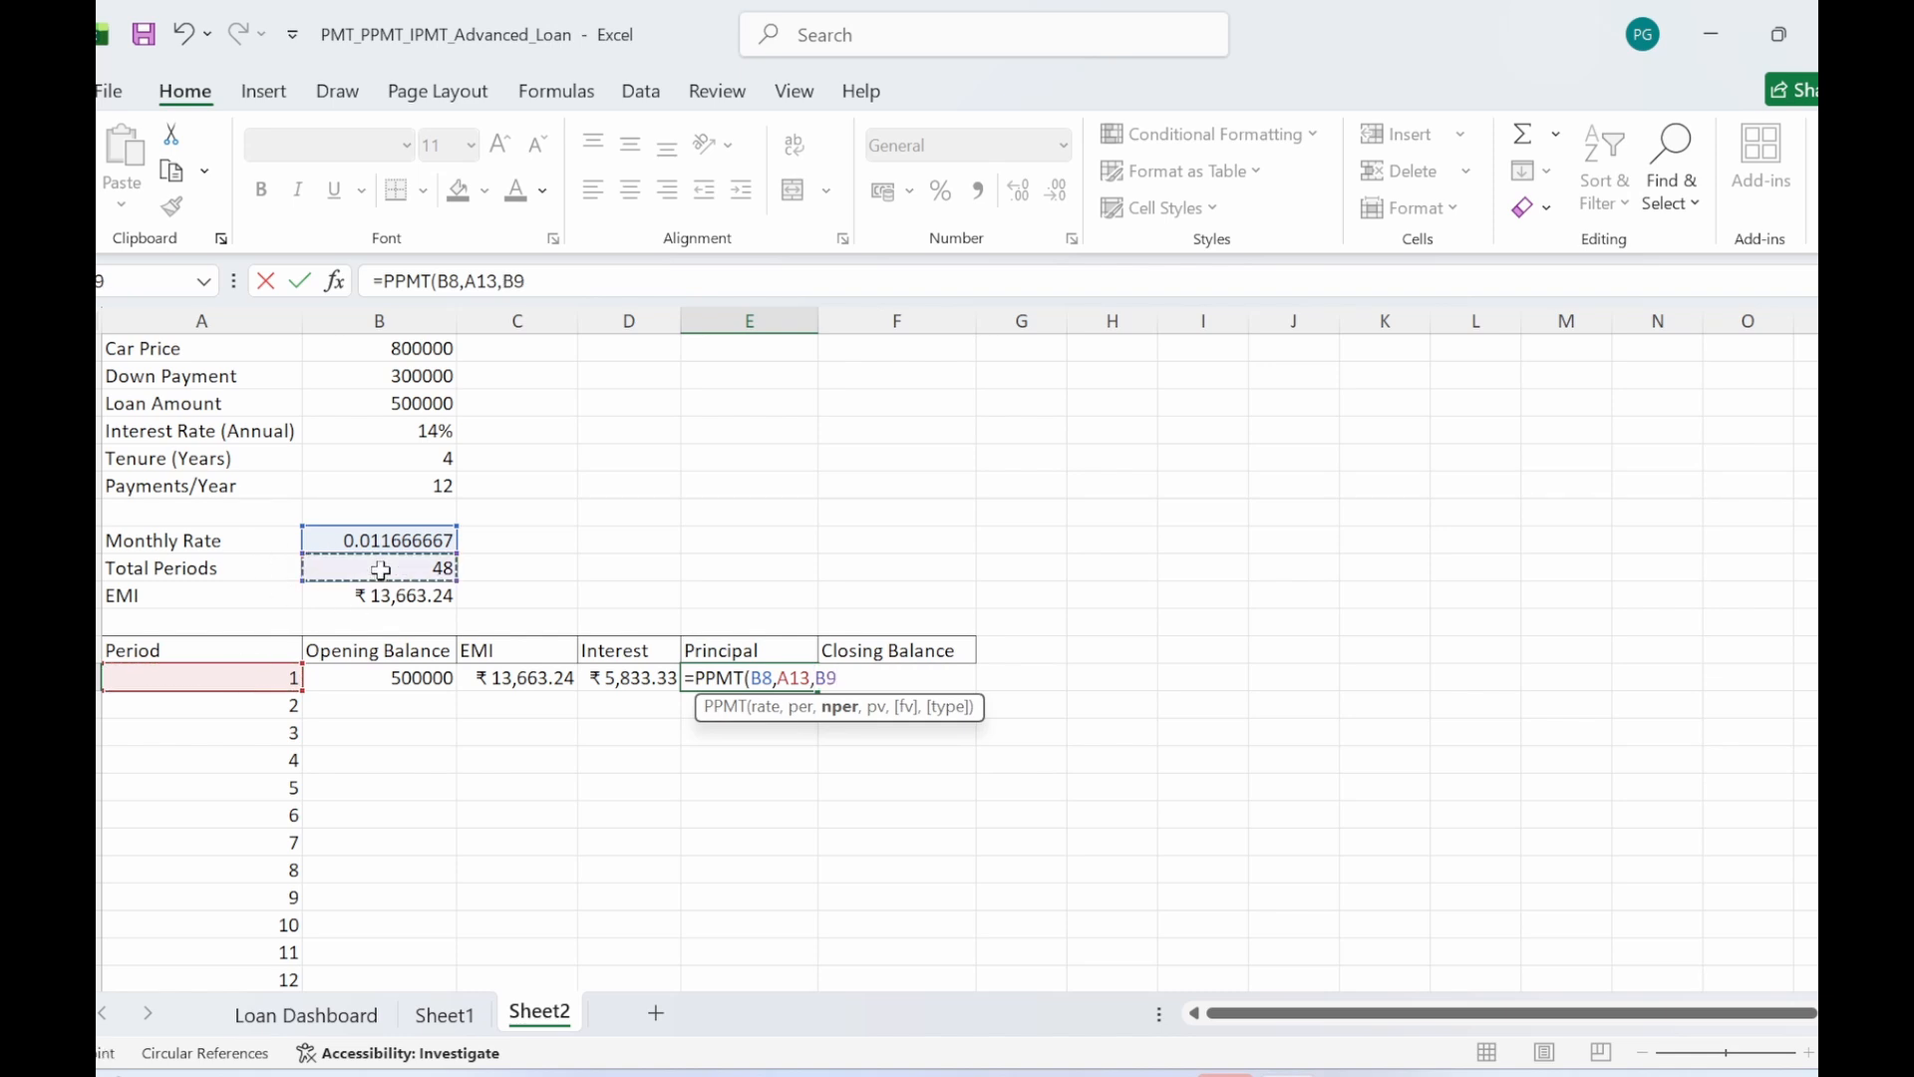
{"action": "type", "text": ","}
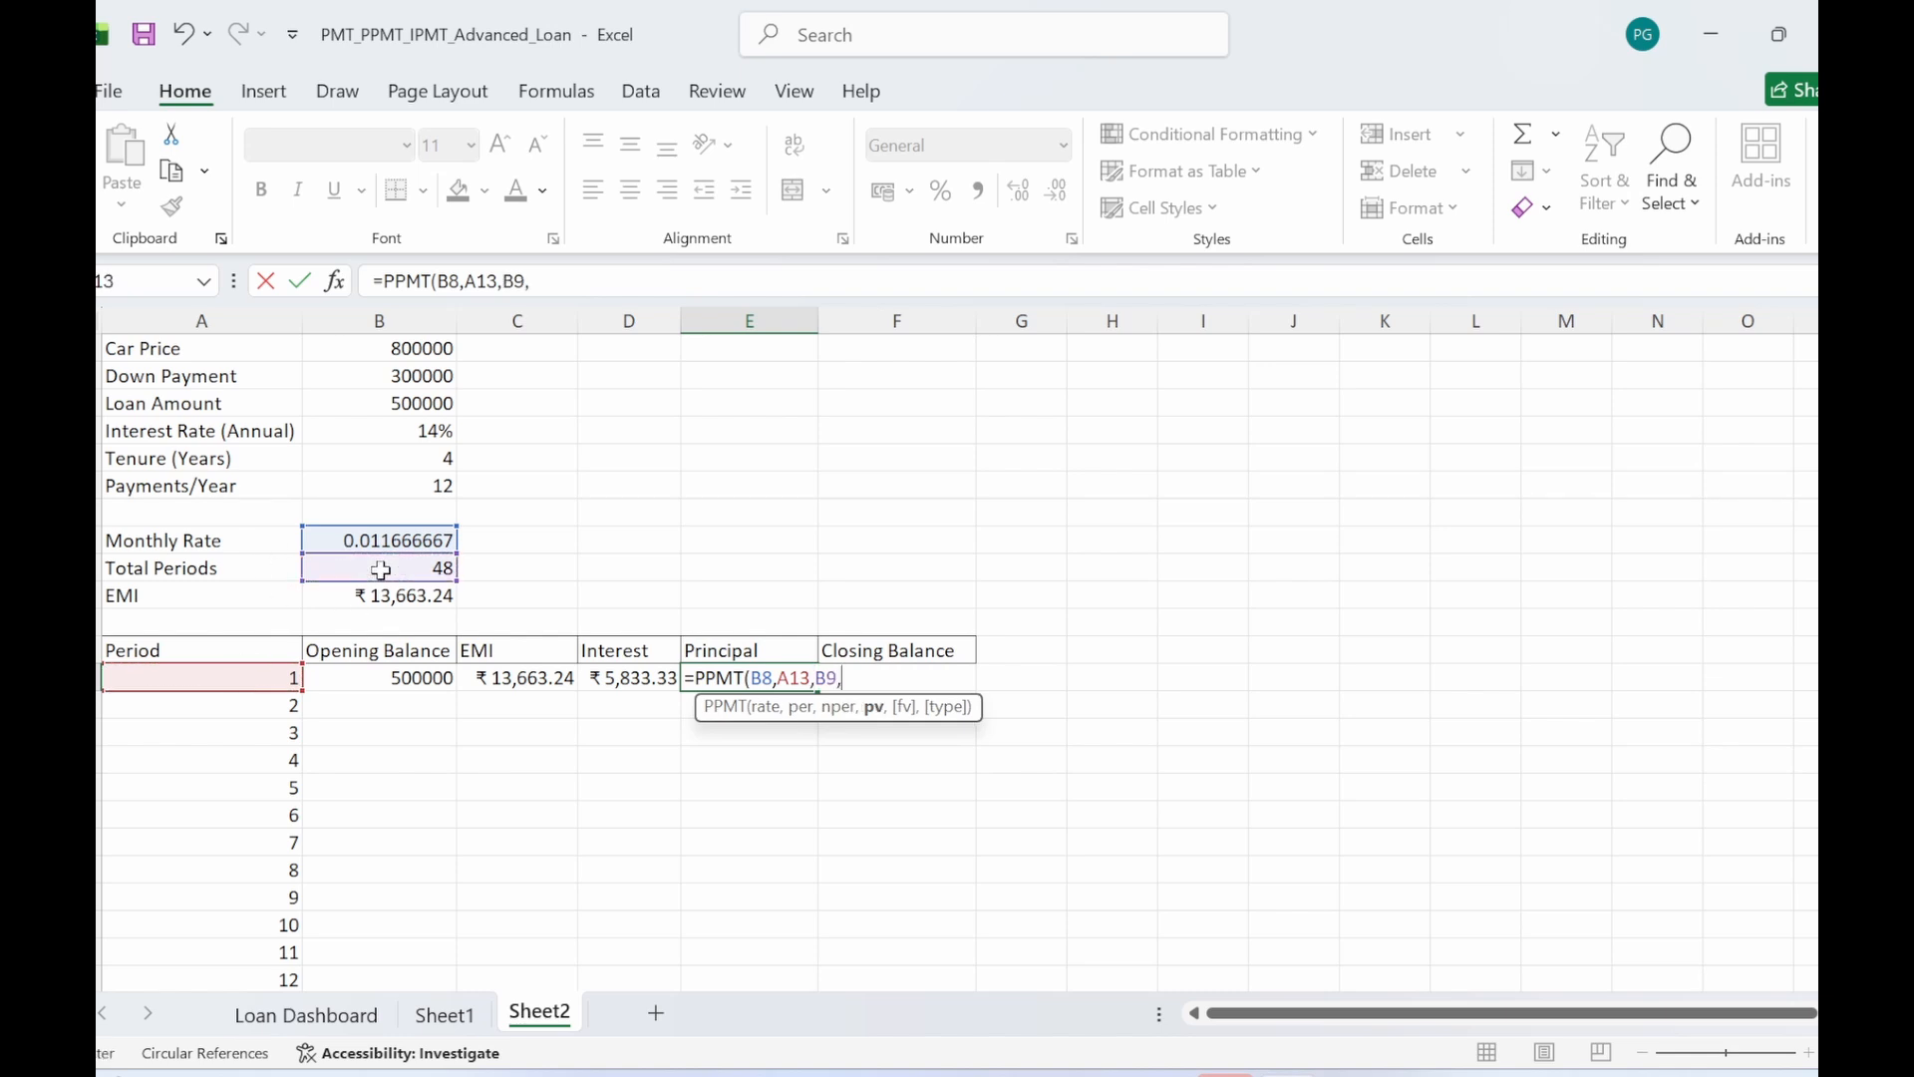
{"action": "left_click", "coordinate": [439, 404]}
{"action": "key", "text": "Return"}
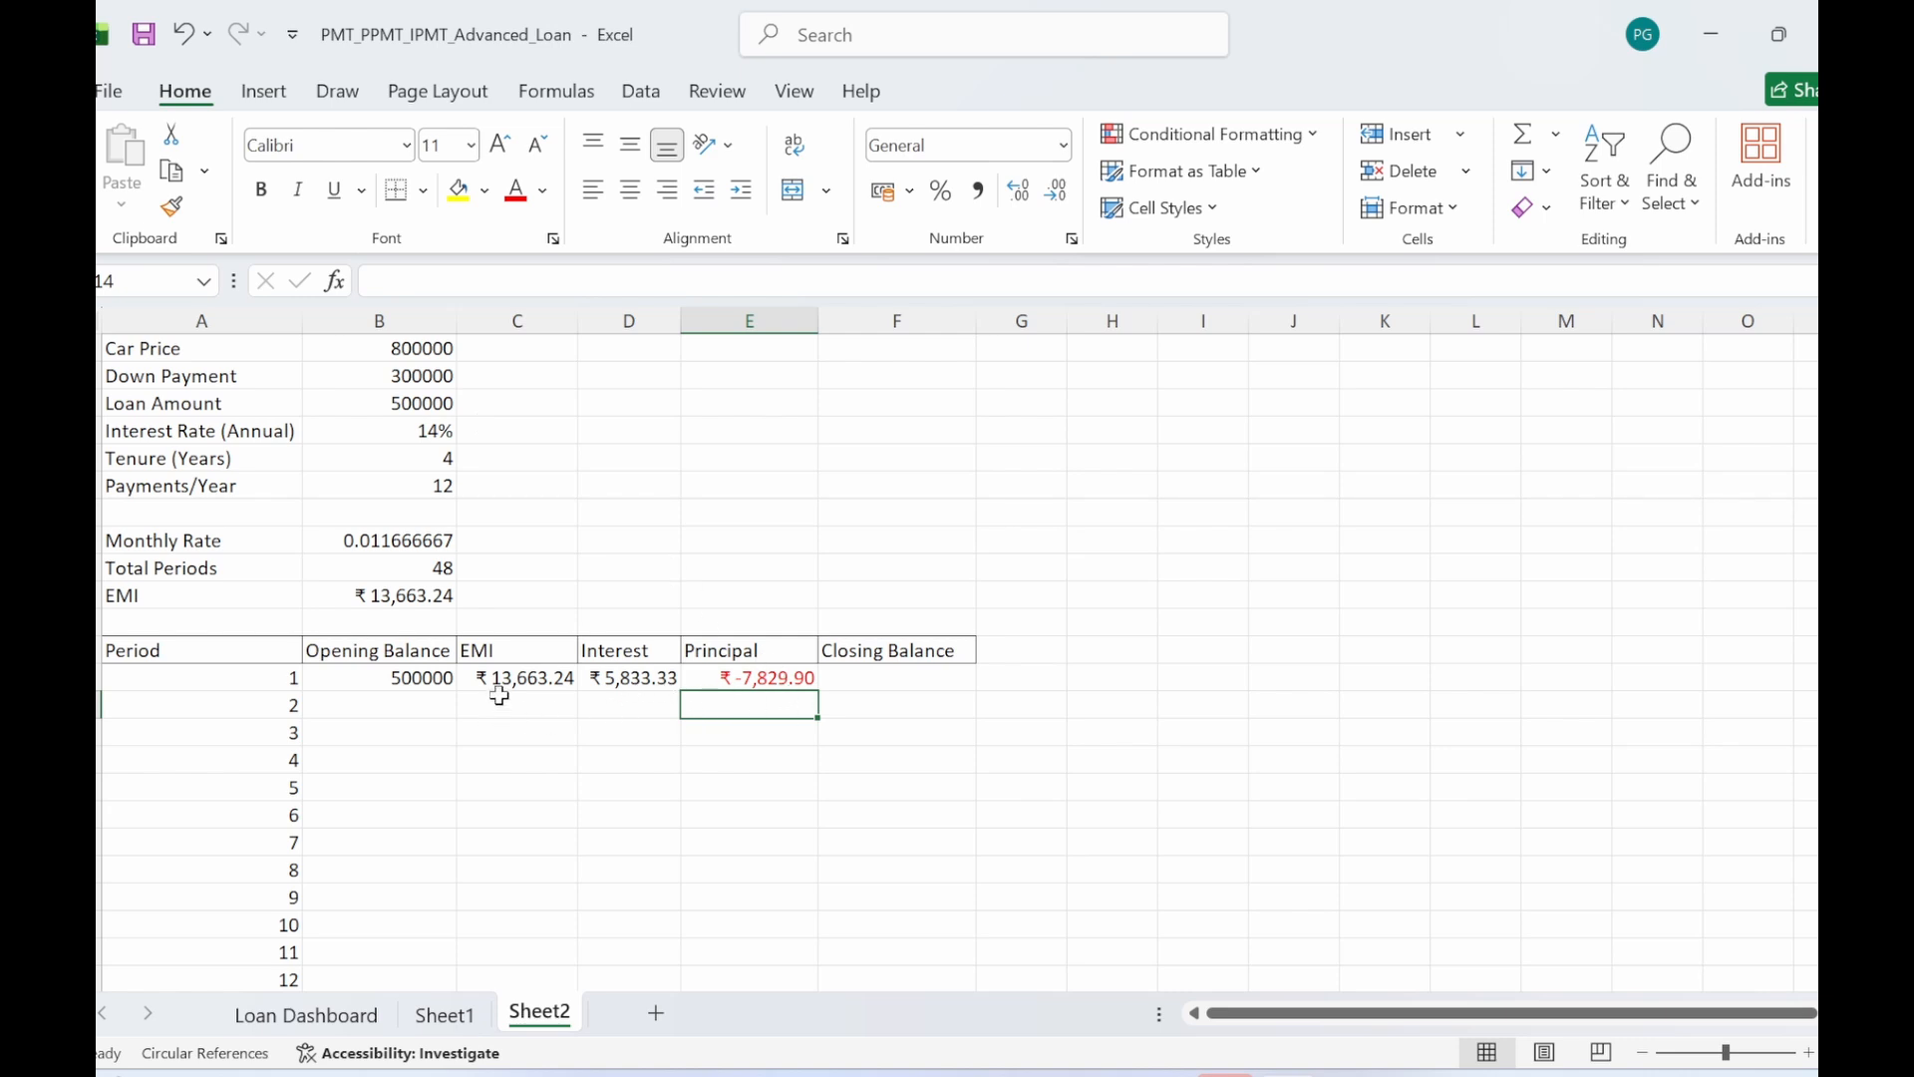
- Negate the principal formula in E13 so that it reads =-PPMT(B8,A13,B9,B3)
{"action": "left_click", "coordinate": [772, 678]}
{"action": "left_click", "coordinate": [375, 281]}
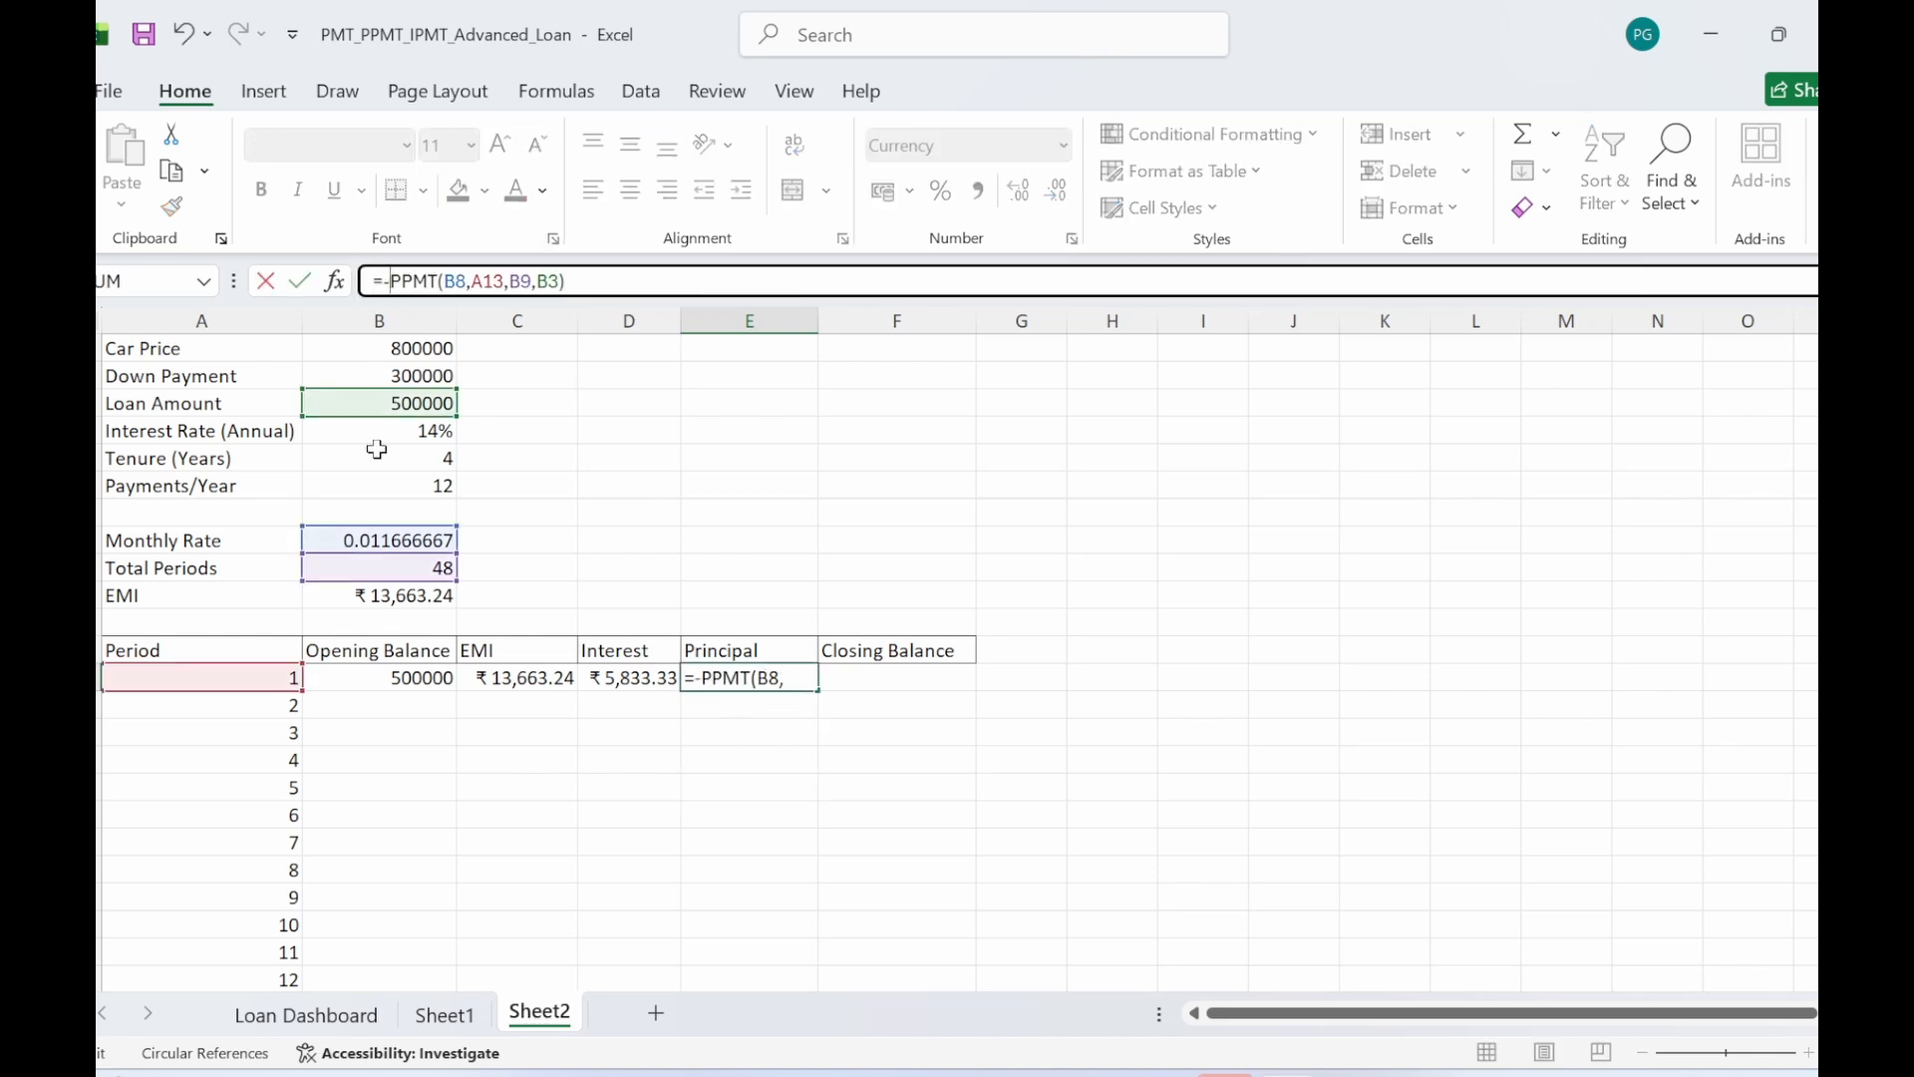
{"action": "key", "text": "Return"}
{"action": "left_click", "coordinate": [877, 846]}
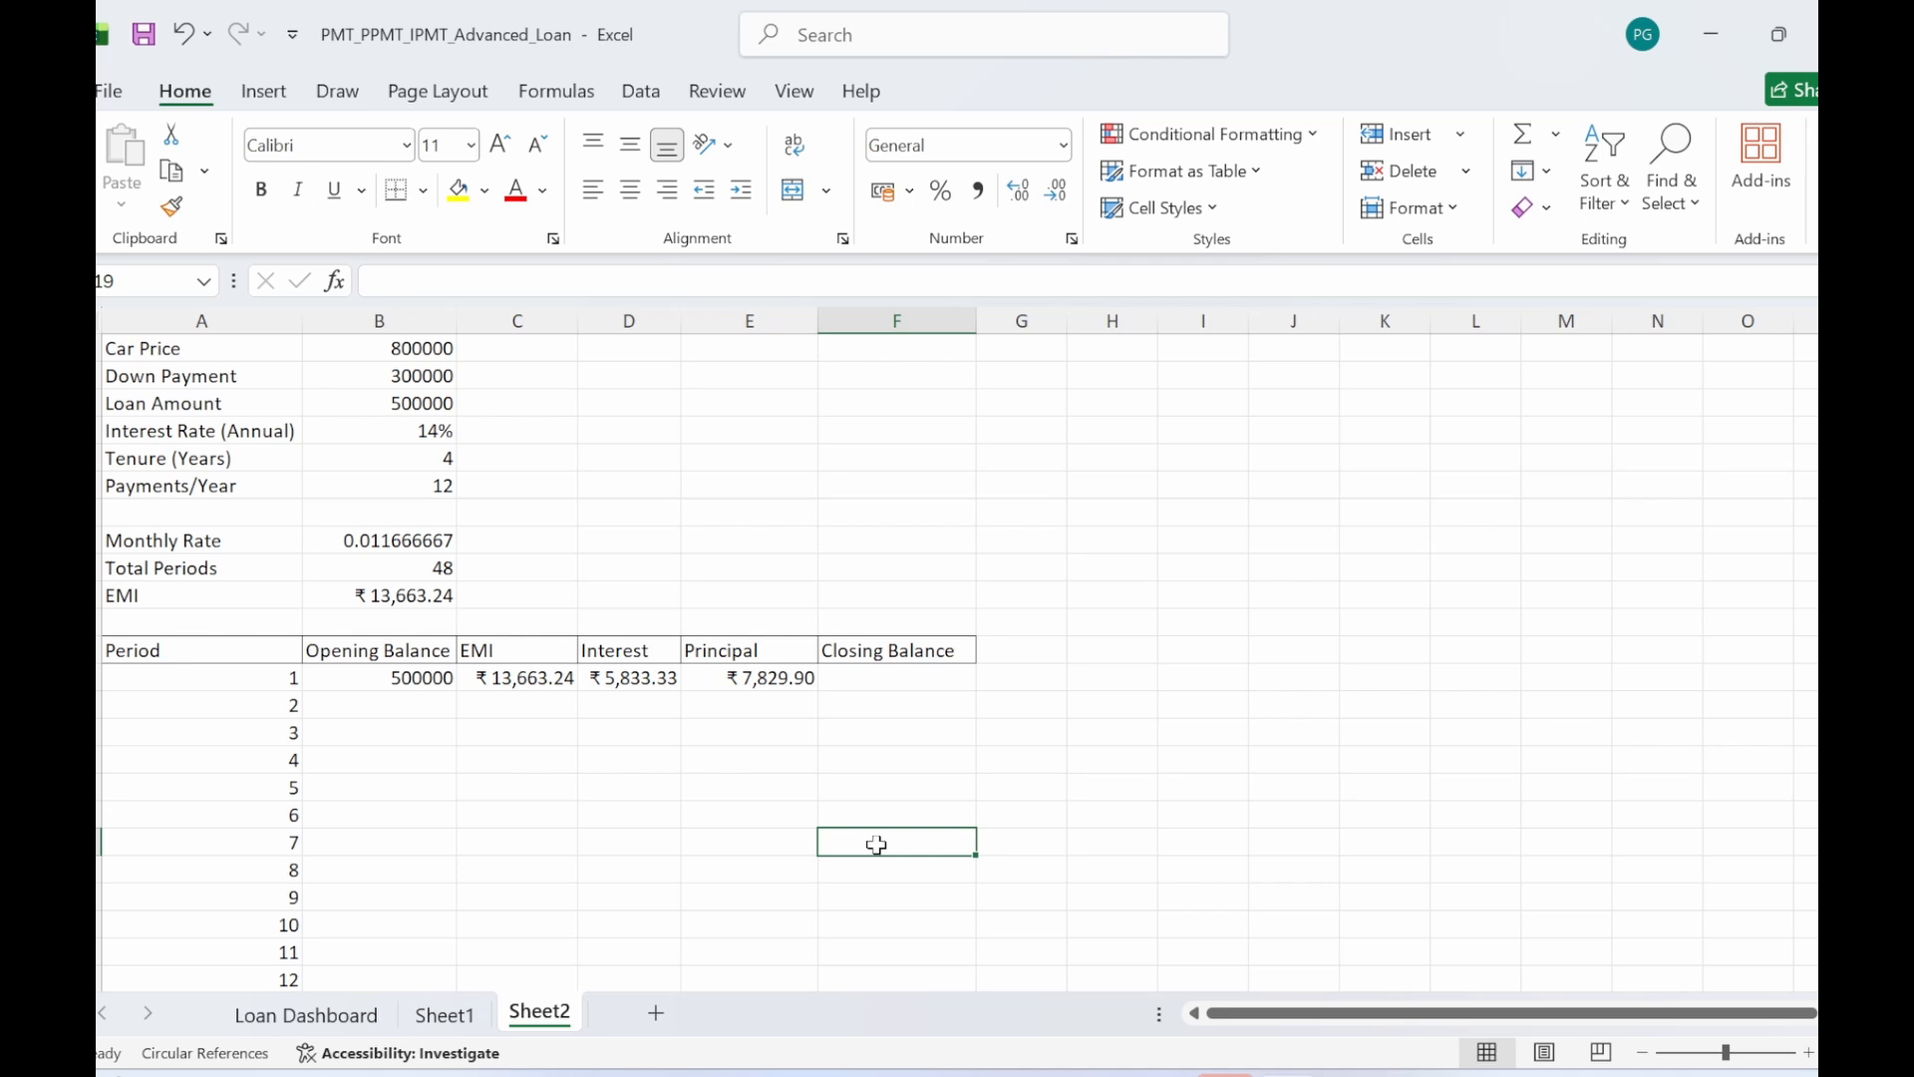
- Calculate the first period's closing balance in F13 as opening balance minus principal with =B13-E13
{"action": "left_click", "coordinate": [863, 686]}
{"action": "type", "text": "="}
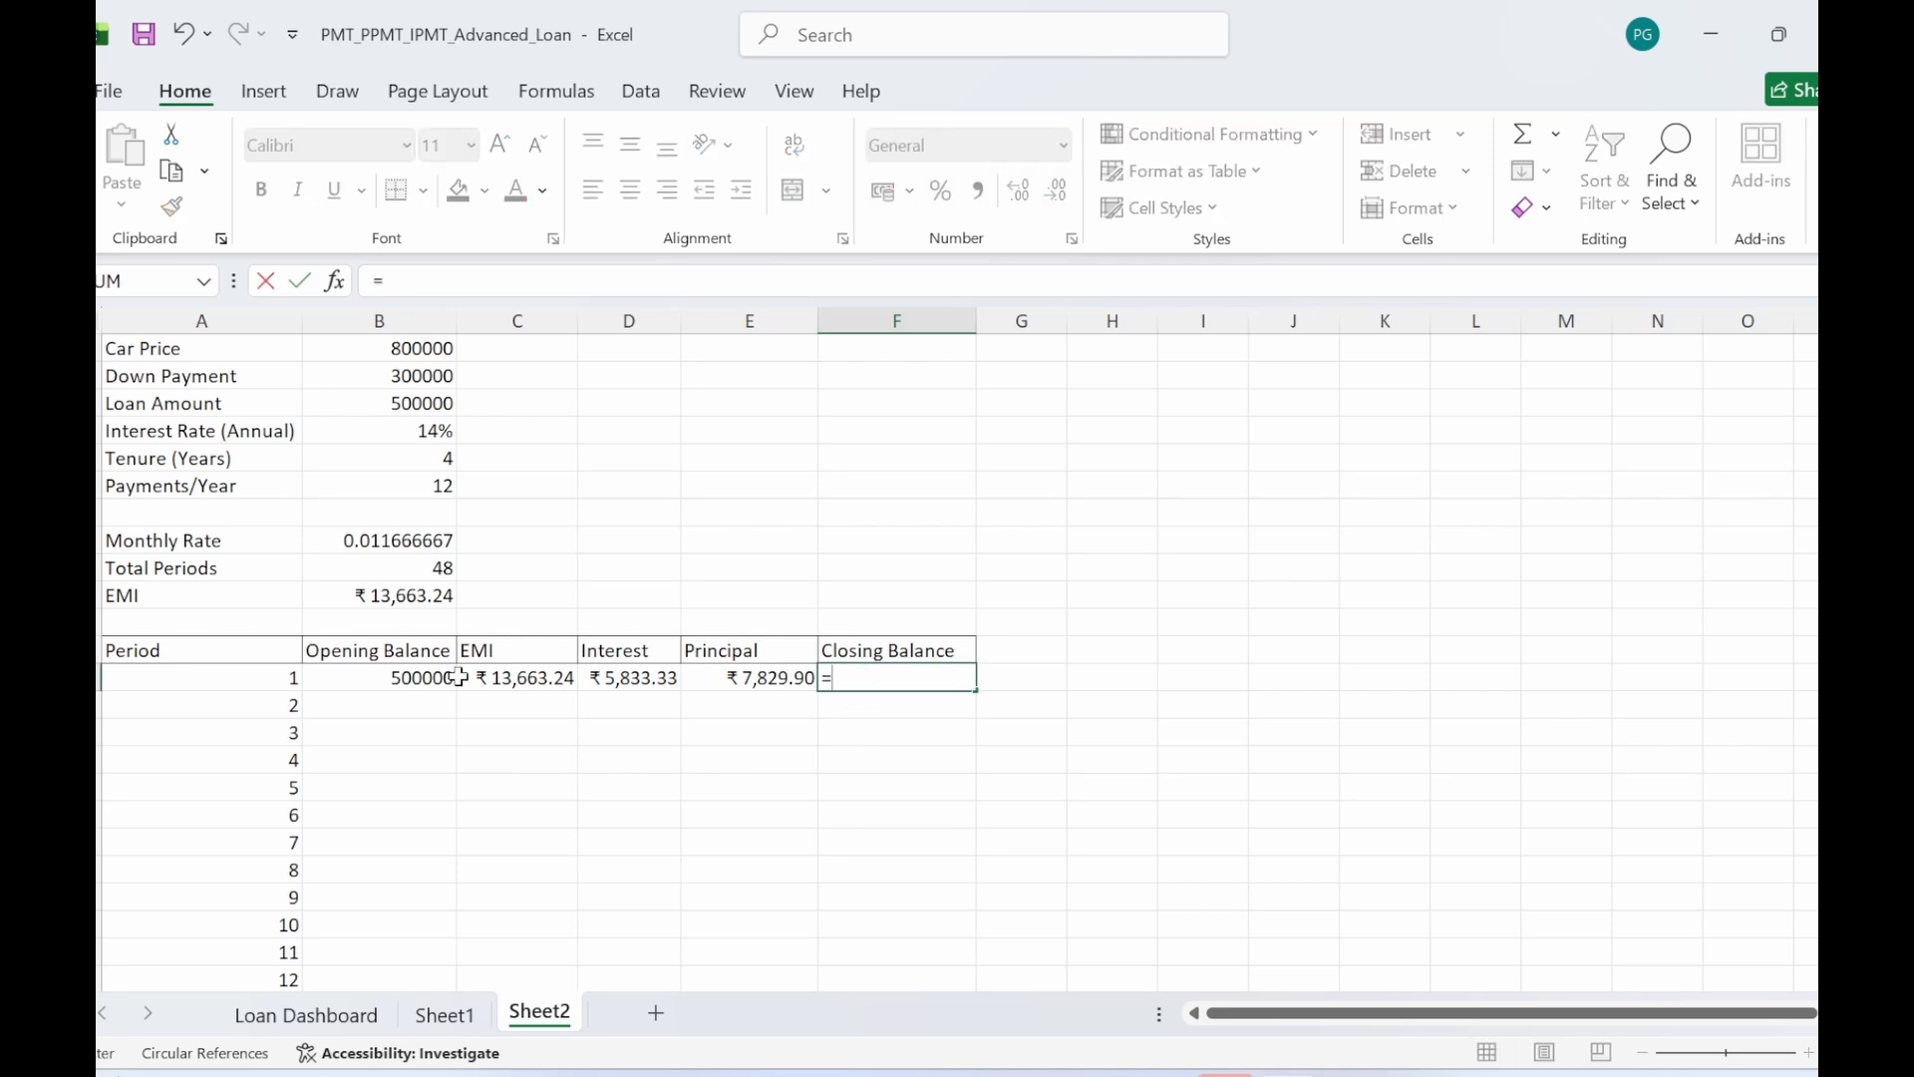
{"action": "left_click", "coordinate": [393, 681]}
{"action": "type", "text": "-"}
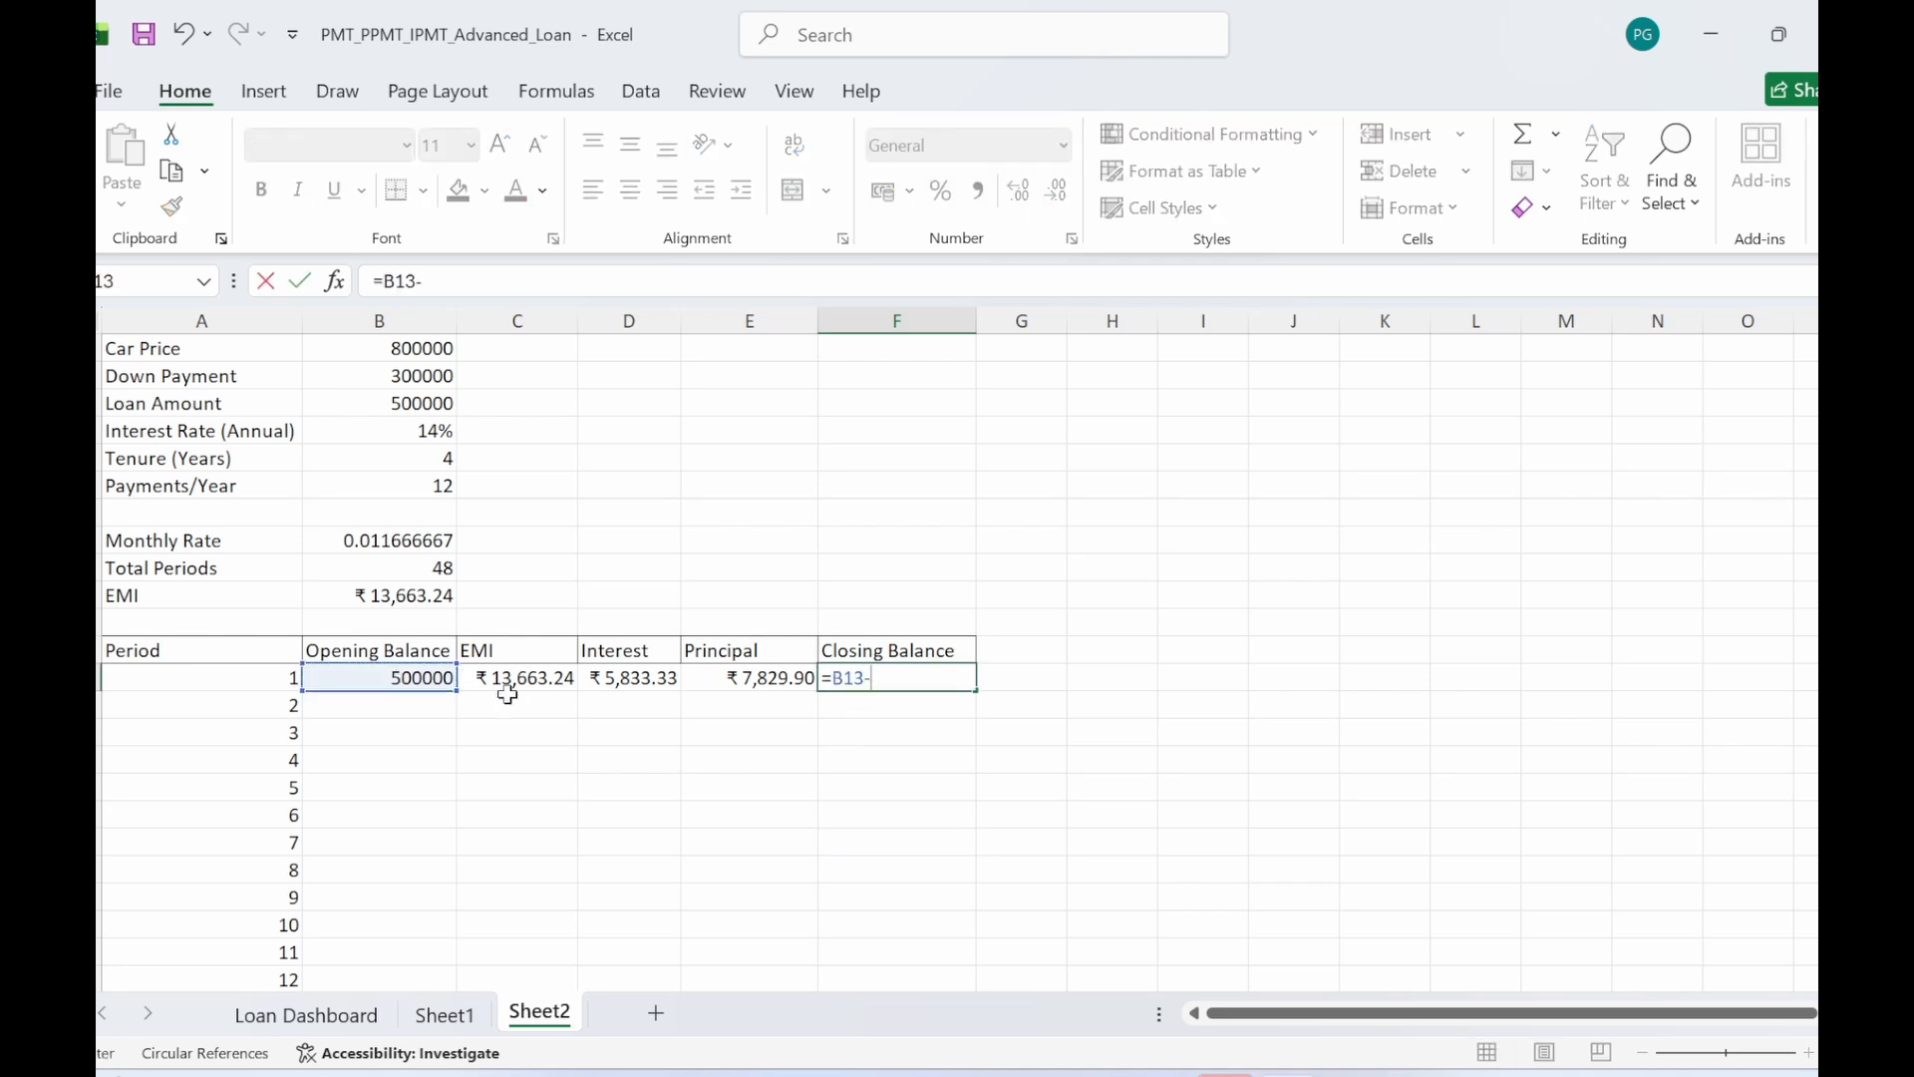
{"action": "left_click", "coordinate": [739, 677]}
{"action": "key", "text": "Return"}
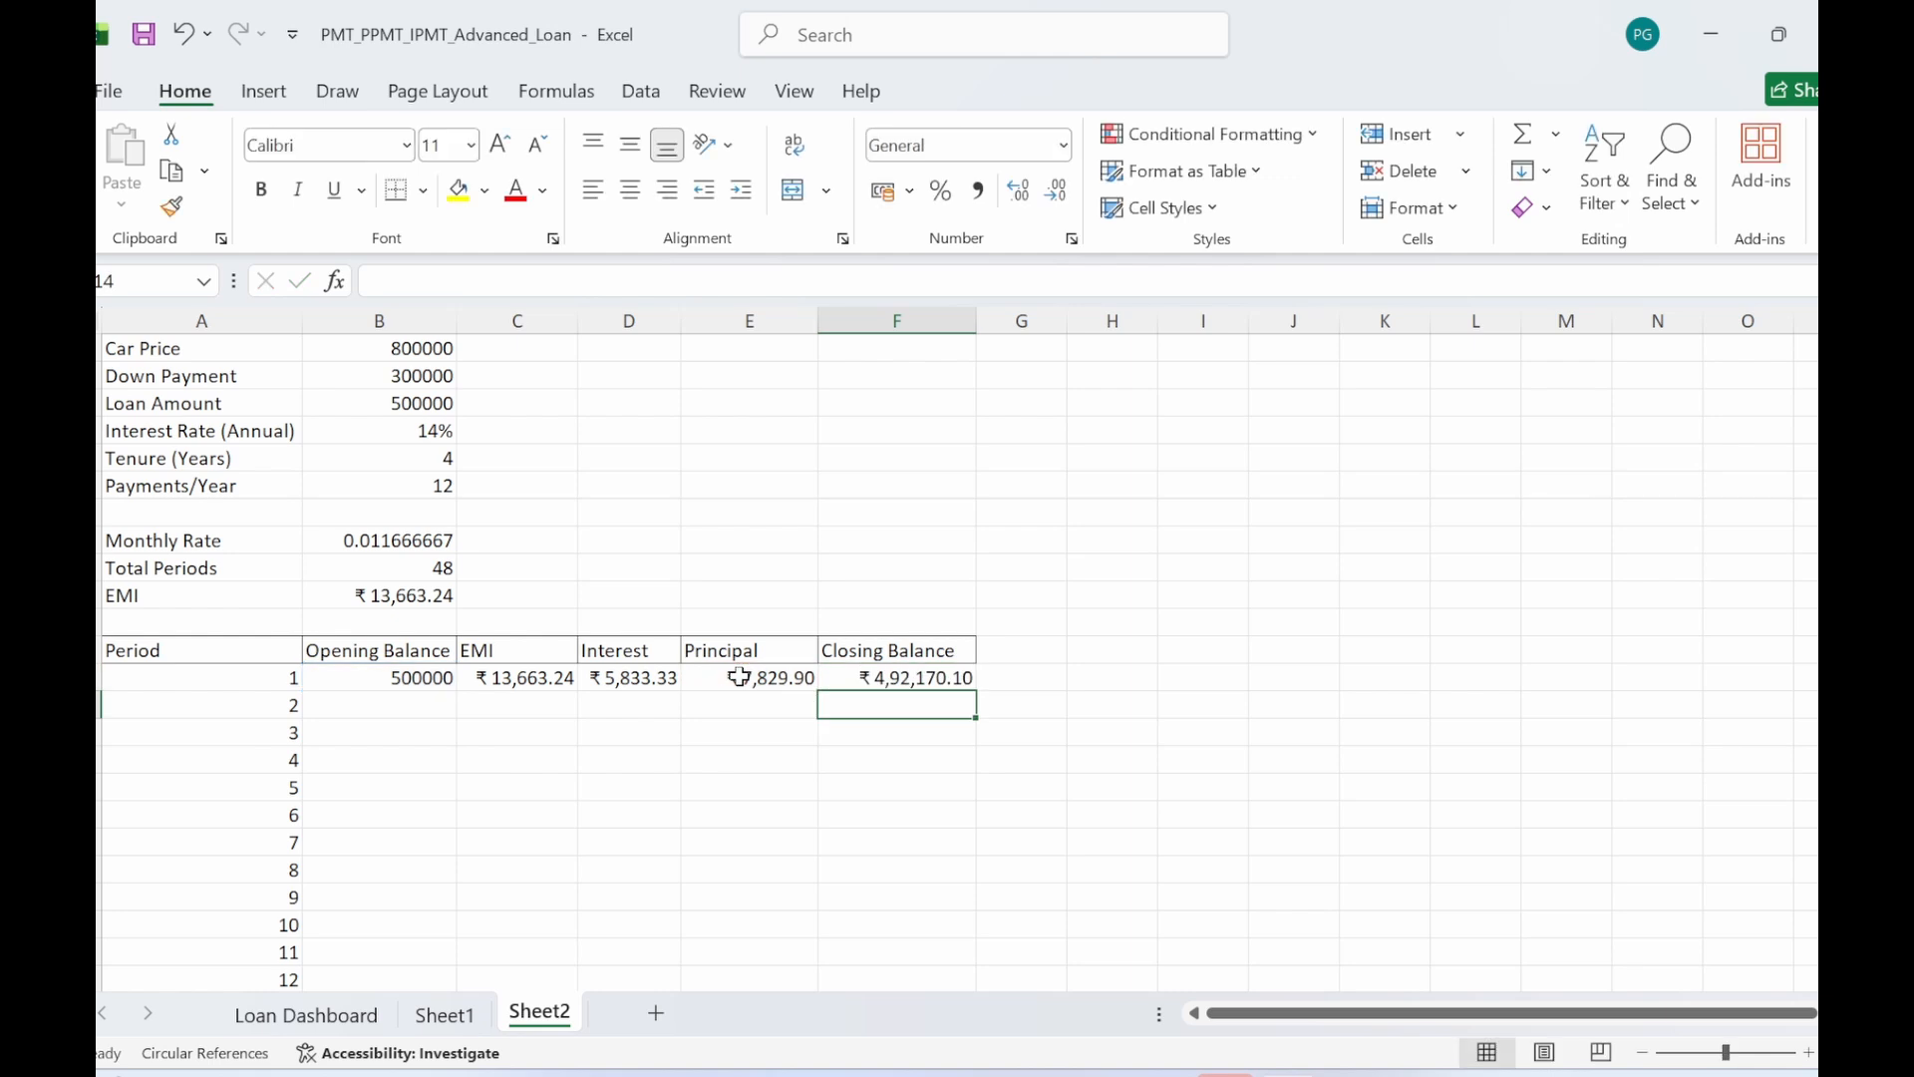
- Try to fill the EMI formula =B10 from C13 down through period 5
{"action": "left_click", "coordinate": [527, 678]}
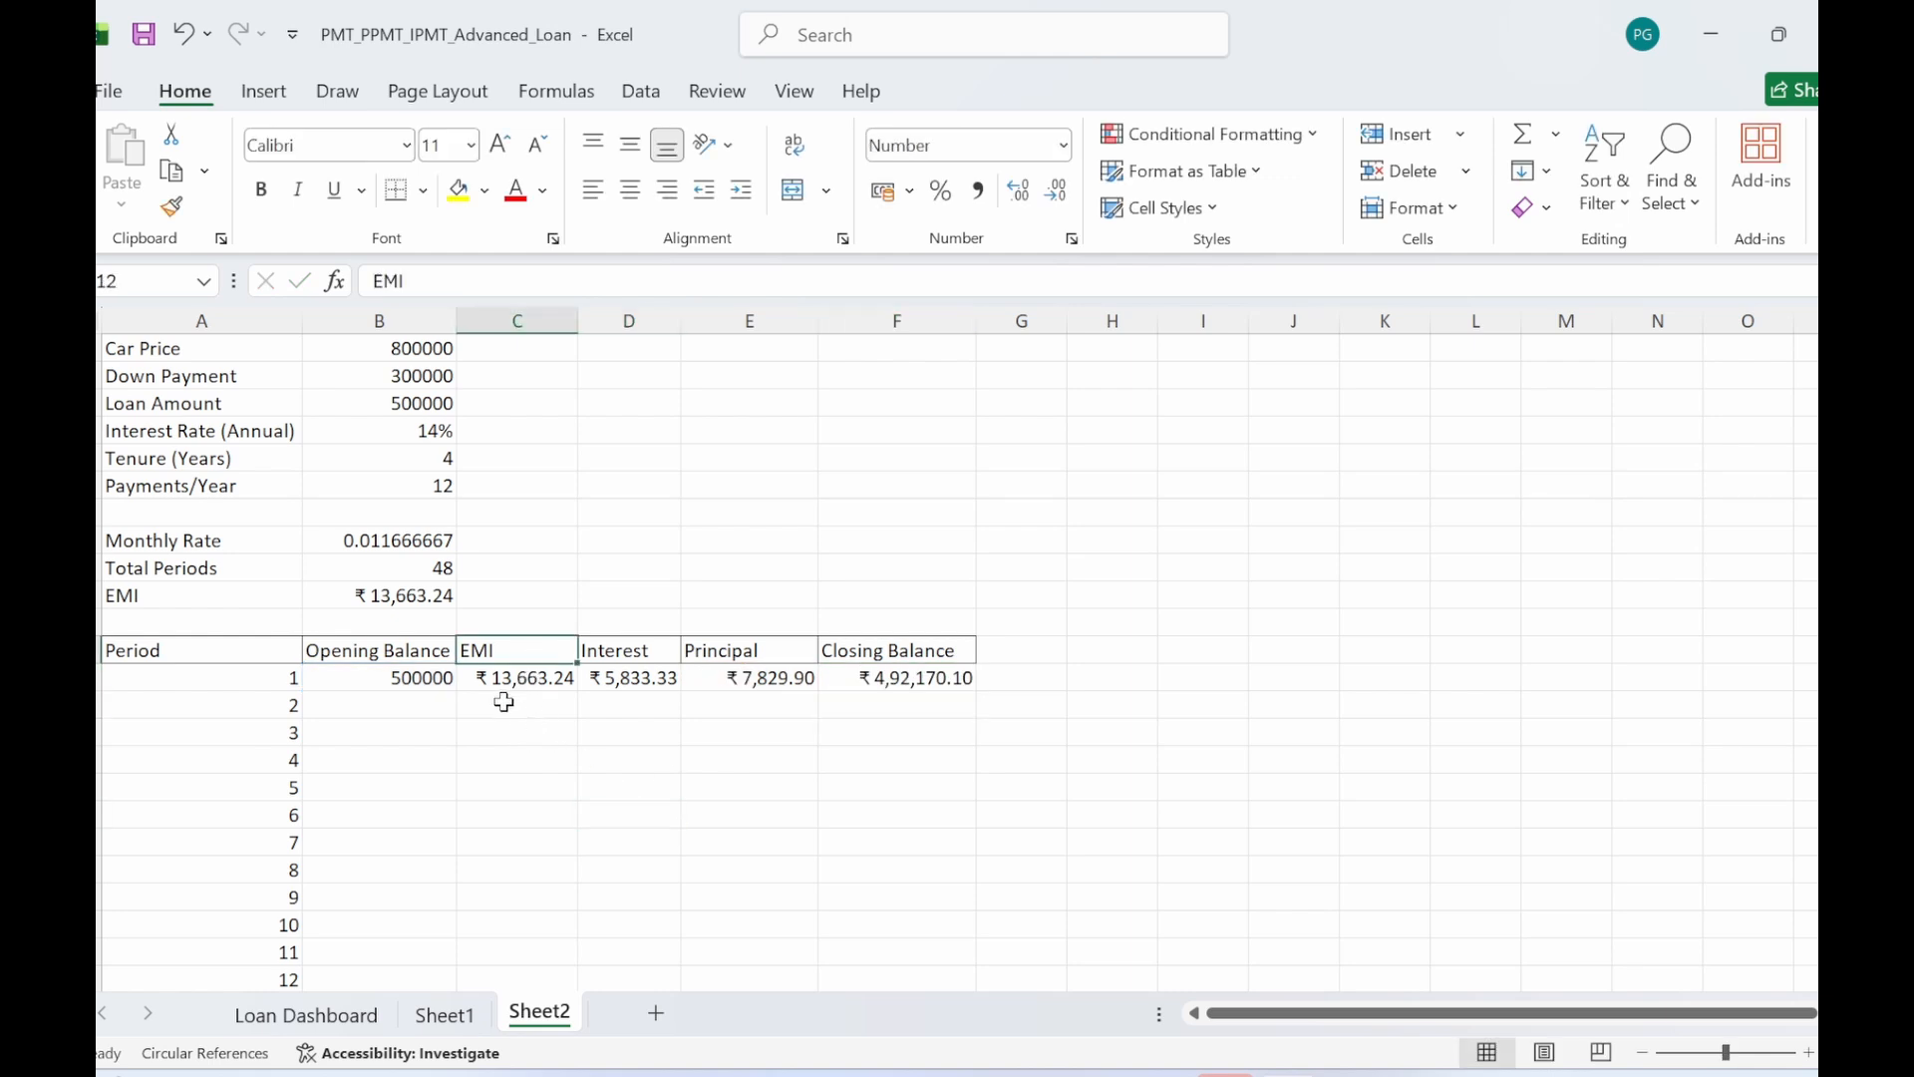
{"action": "left_click_drag", "start_coordinate": [576, 689], "coordinate": [603, 818]}
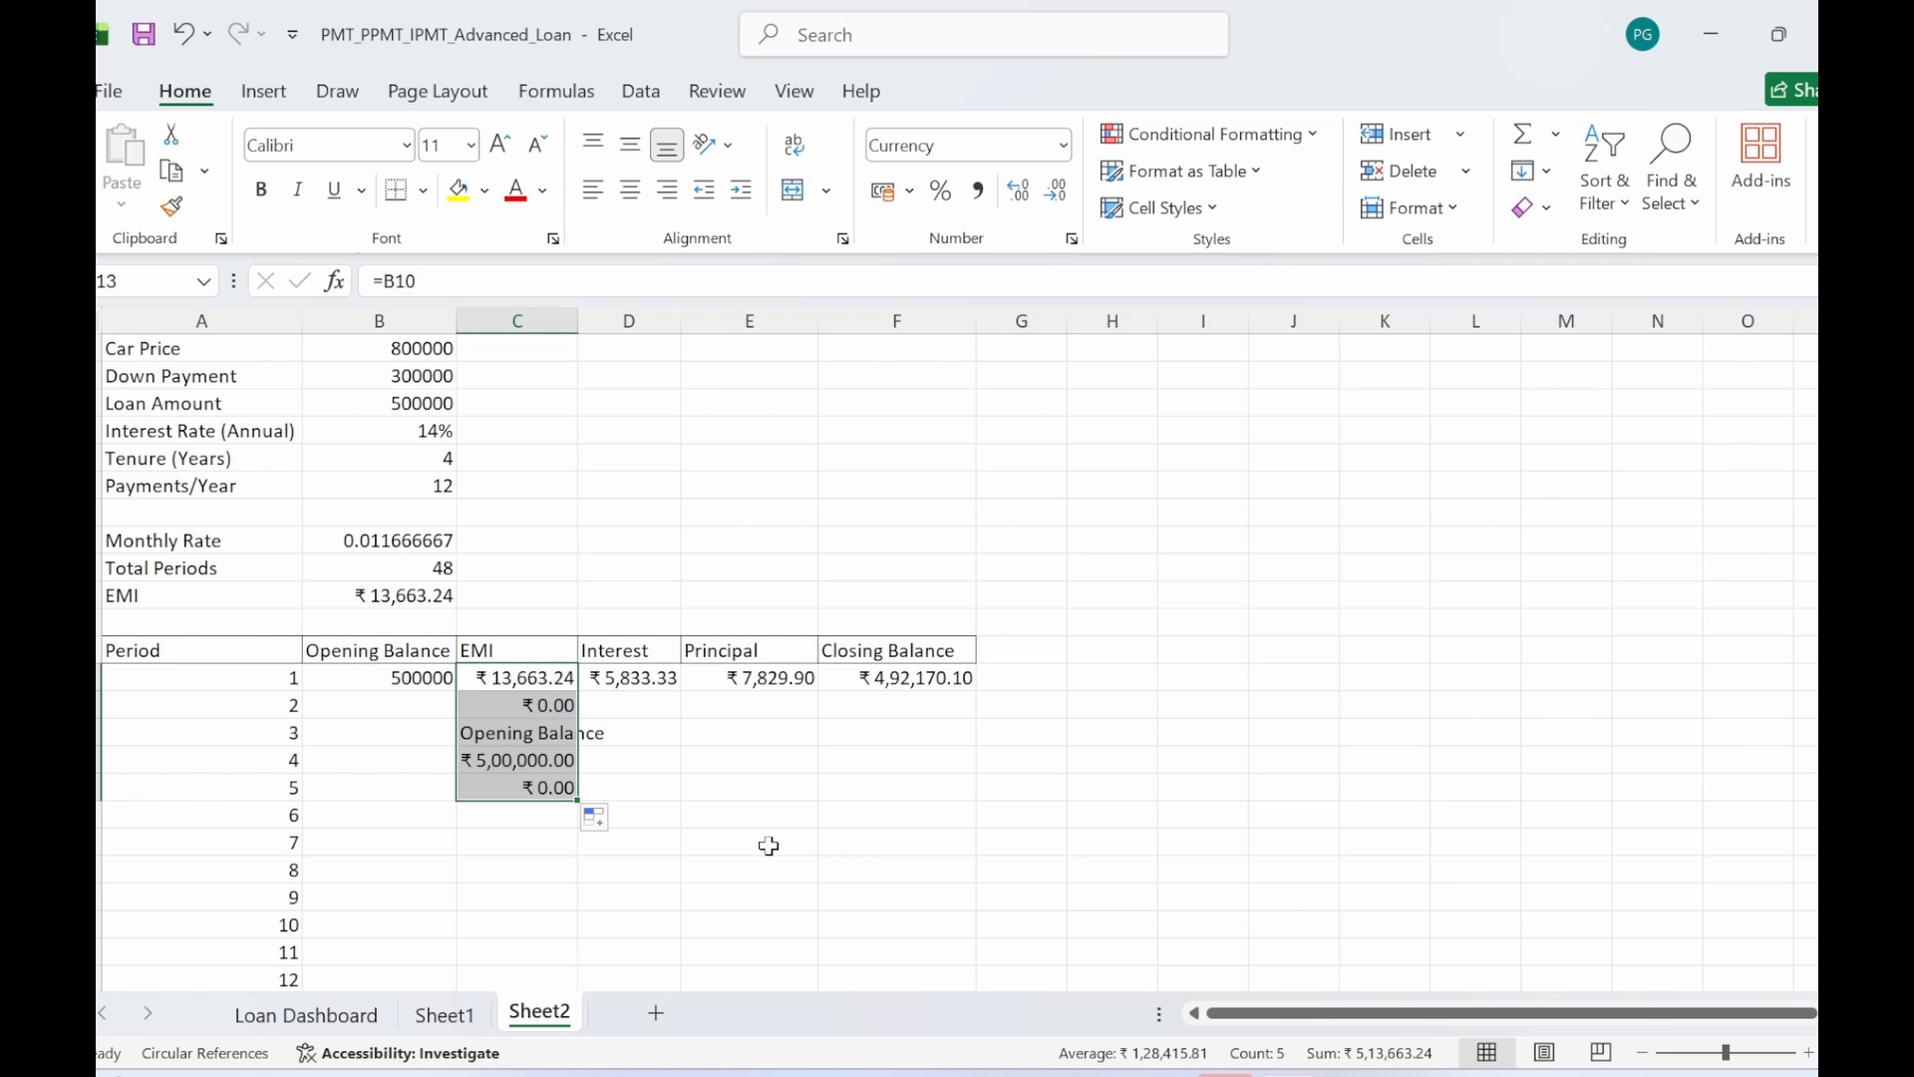
{"action": "key", "text": "ctrl+z"}
{"action": "left_click", "coordinate": [737, 809]}
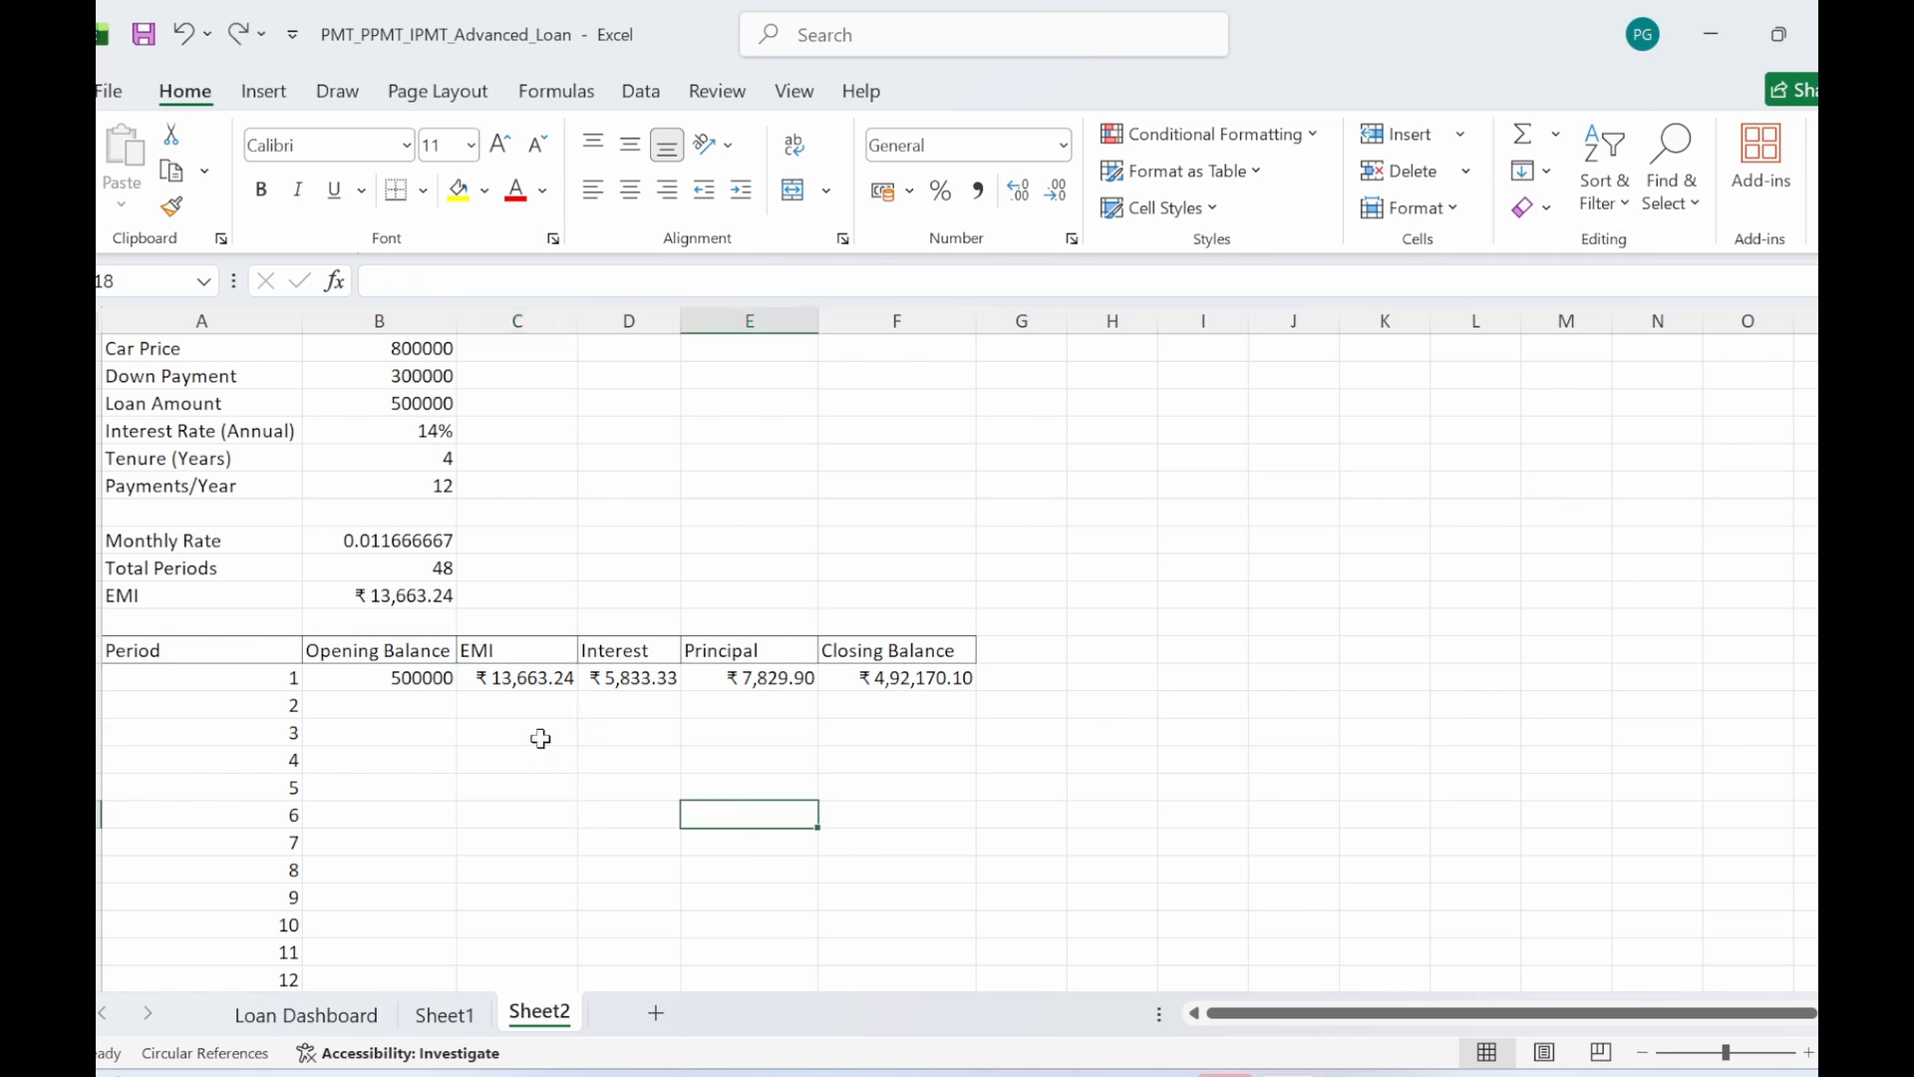
- Make the B10 reference in C13 absolute and fill the EMI formula down the whole schedule
{"action": "left_click", "coordinate": [534, 686]}
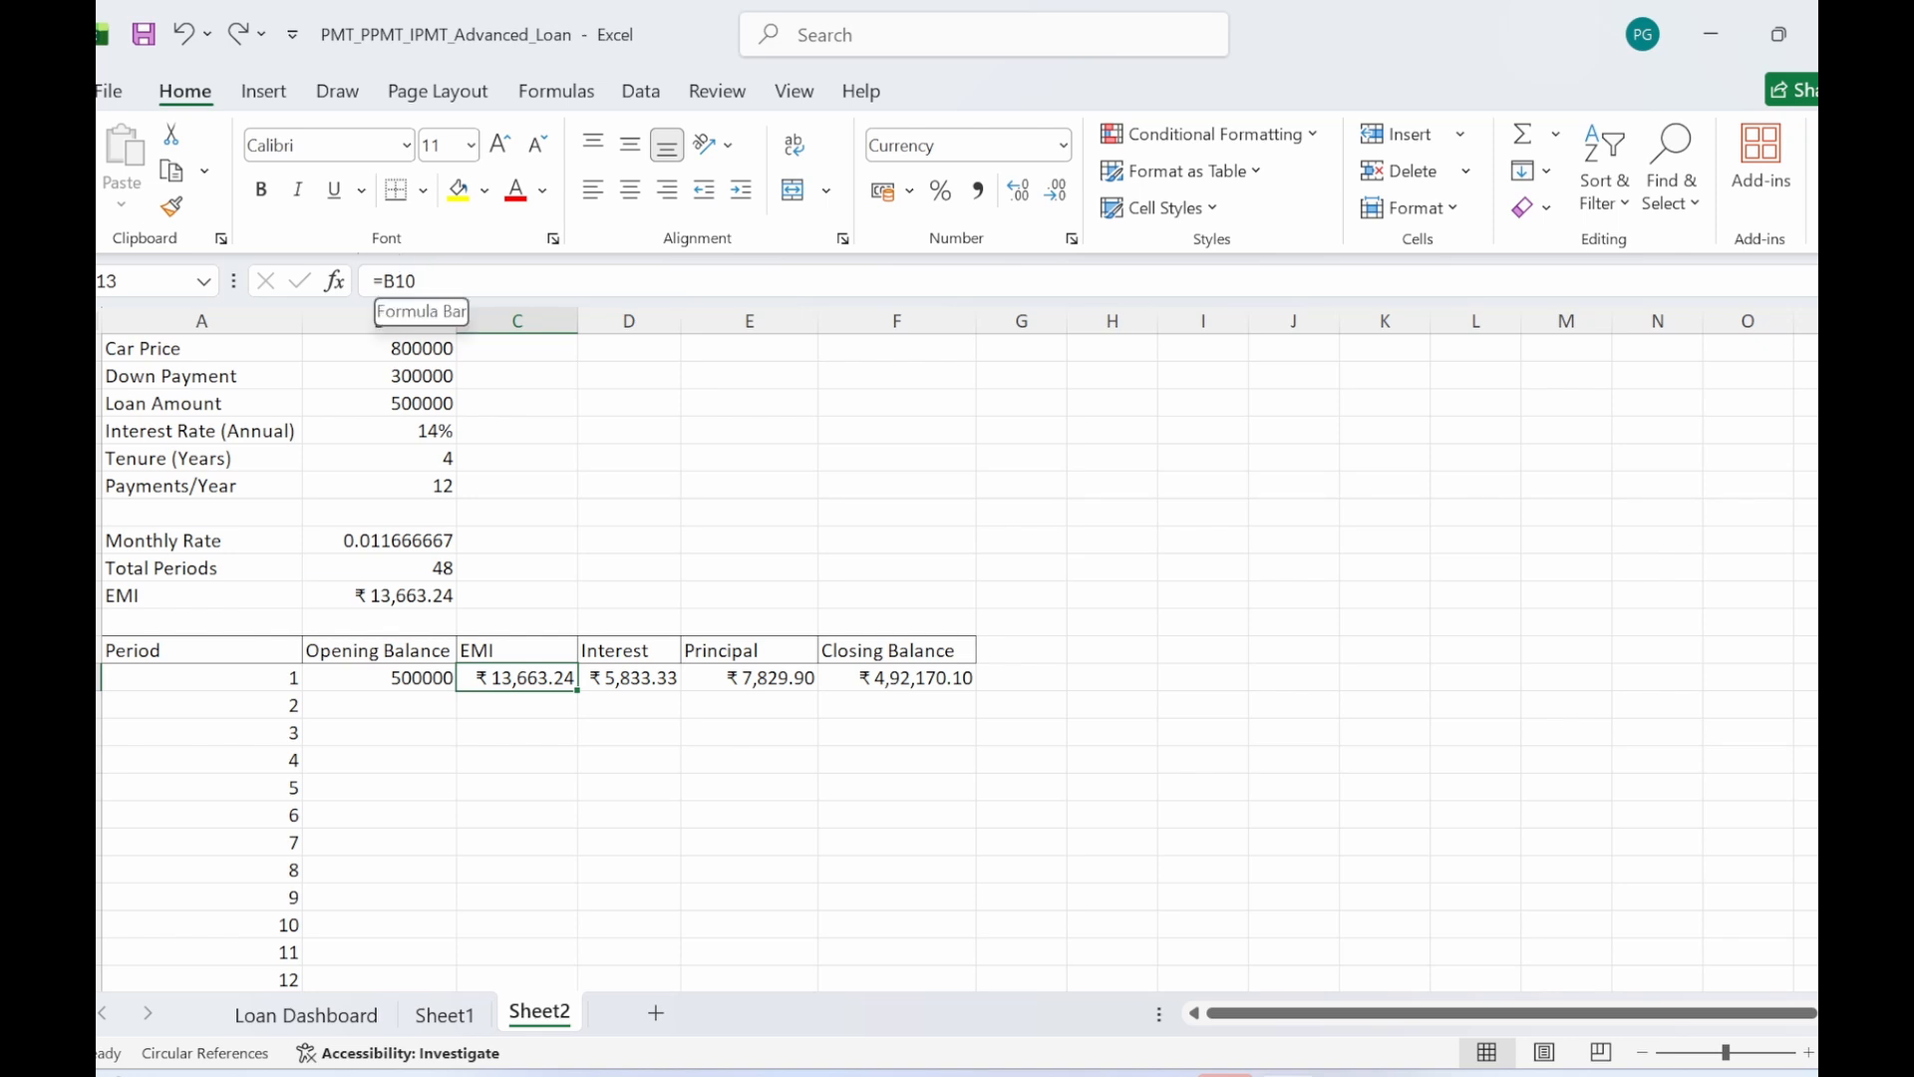
{"action": "double_click", "coordinate": [403, 281]}
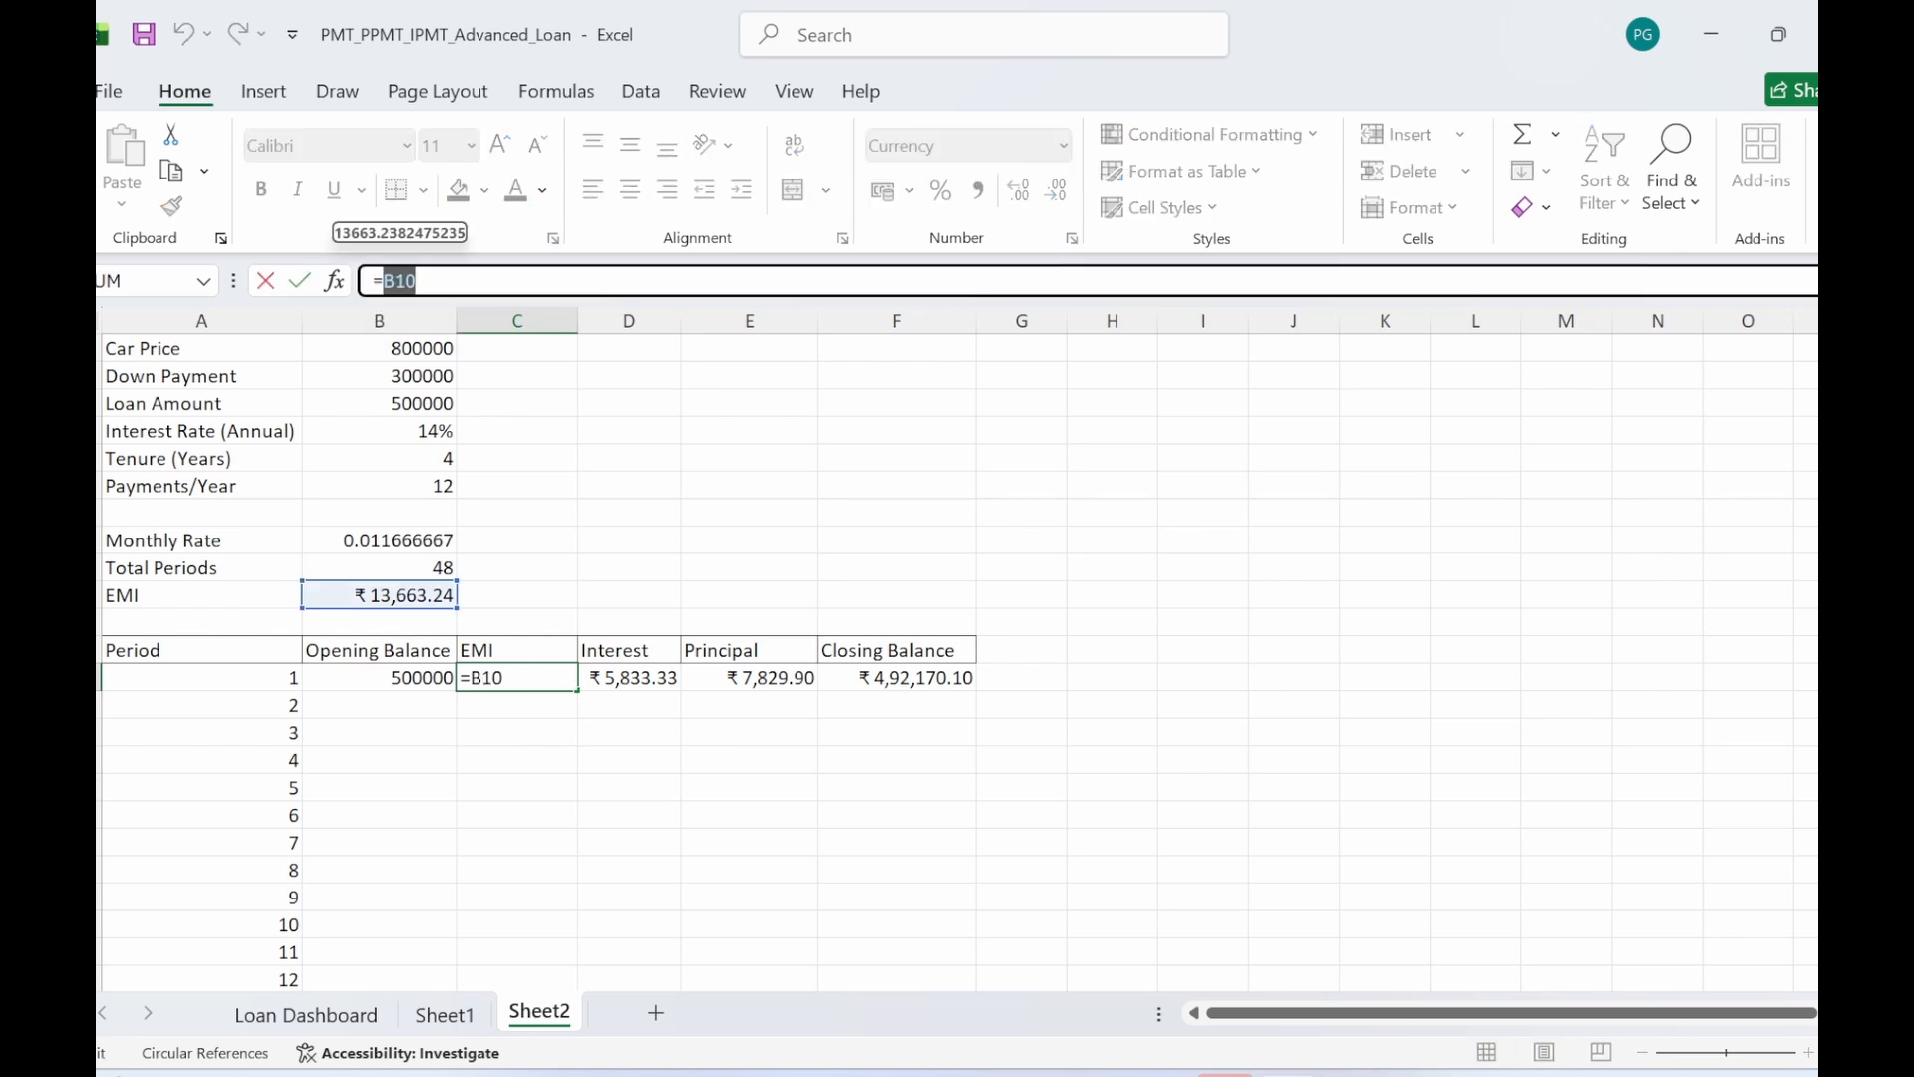
{"action": "key", "text": "Return"}
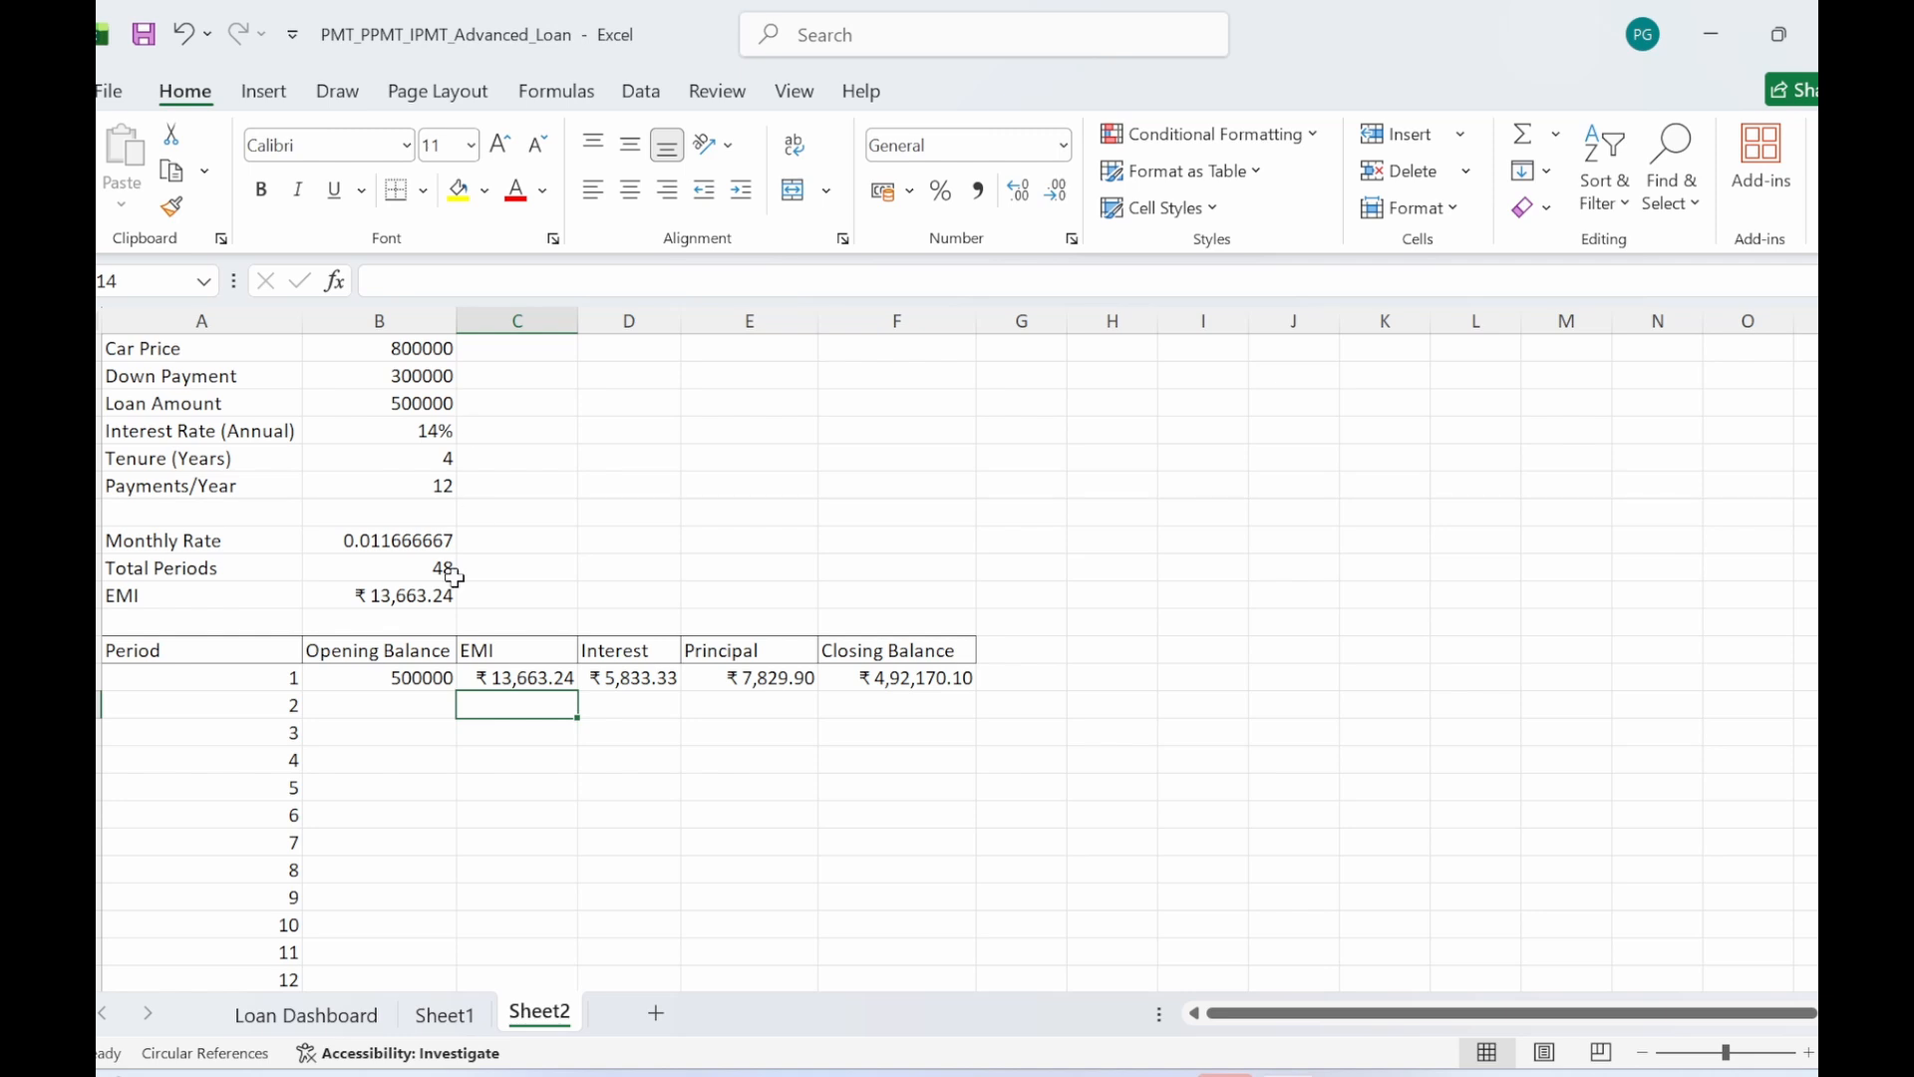
{"action": "left_click", "coordinate": [481, 768]}
{"action": "left_click", "coordinate": [505, 677]}
{"action": "double_click", "coordinate": [577, 690]}
- Try to fill the interest formula from D13 down through period 7
{"action": "left_click", "coordinate": [632, 655]}
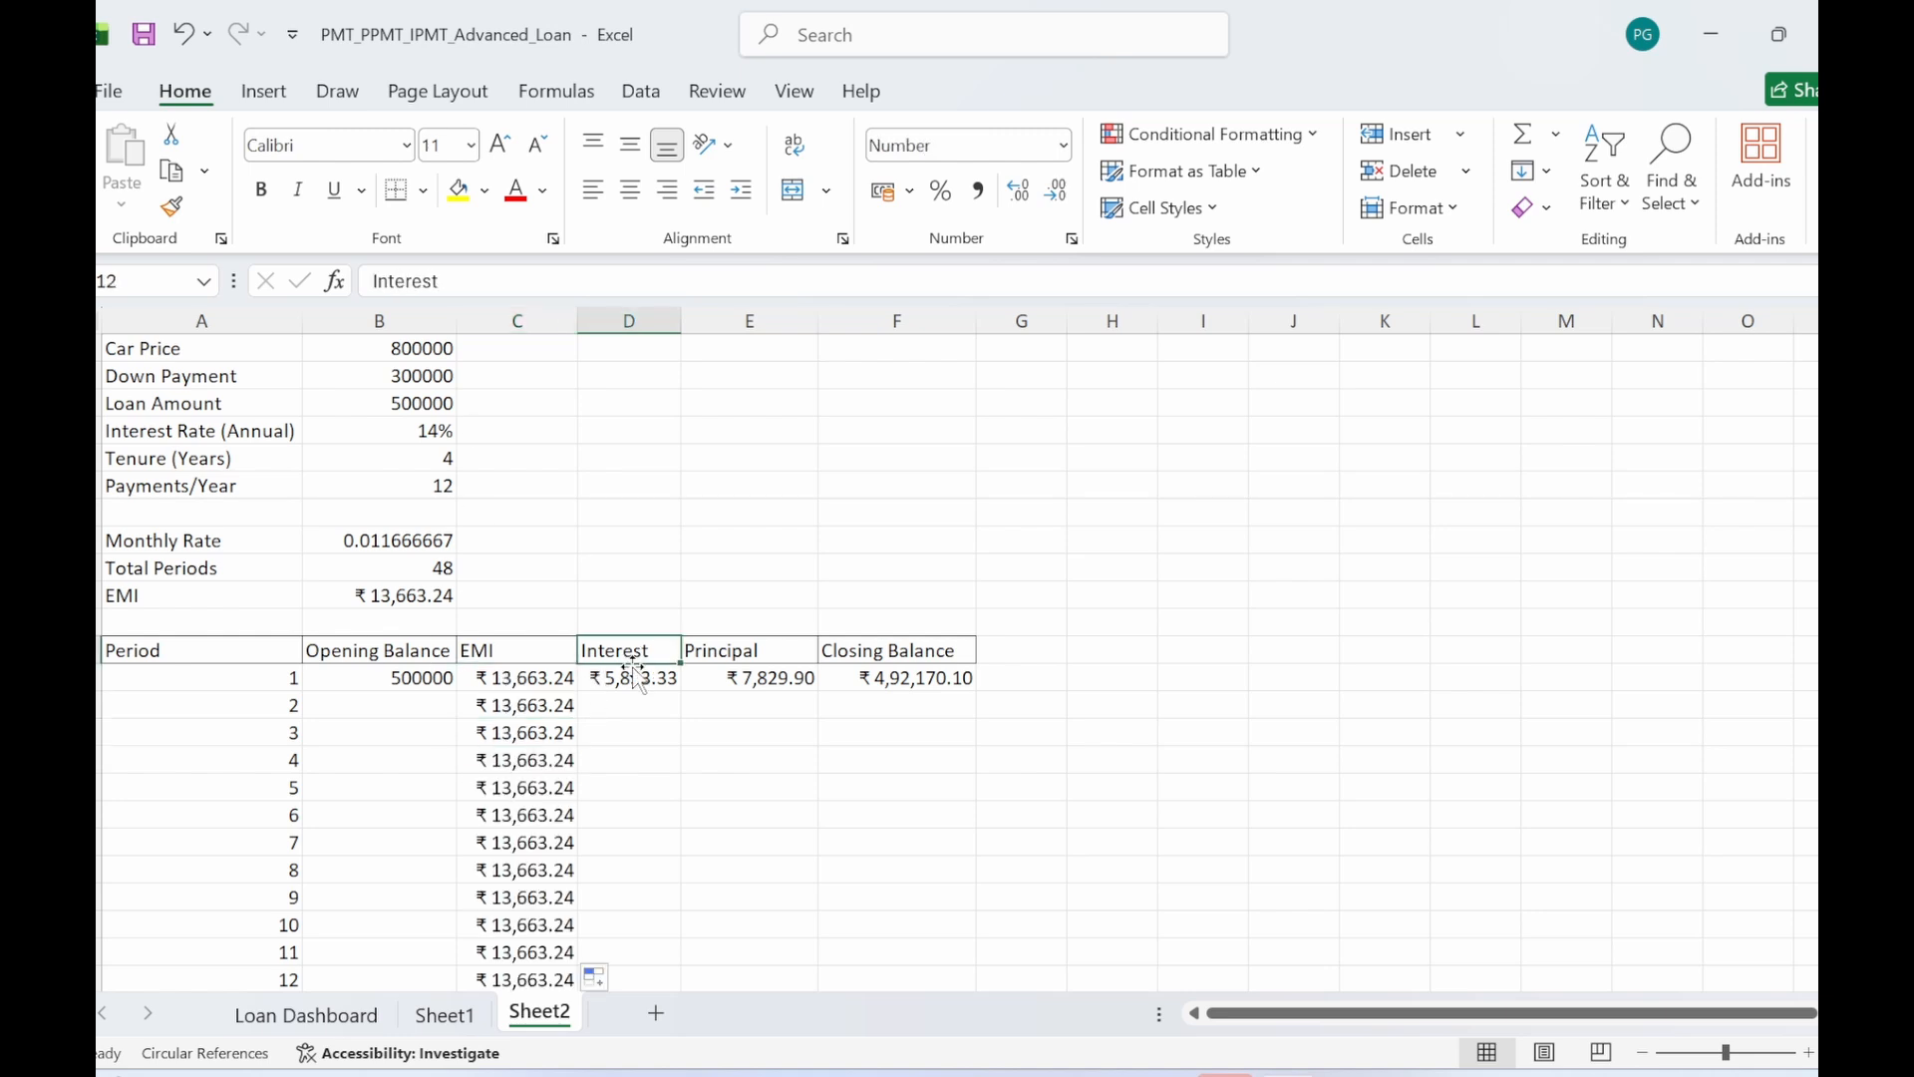
{"action": "left_click", "coordinate": [625, 682]}
{"action": "left_click", "coordinate": [635, 712]}
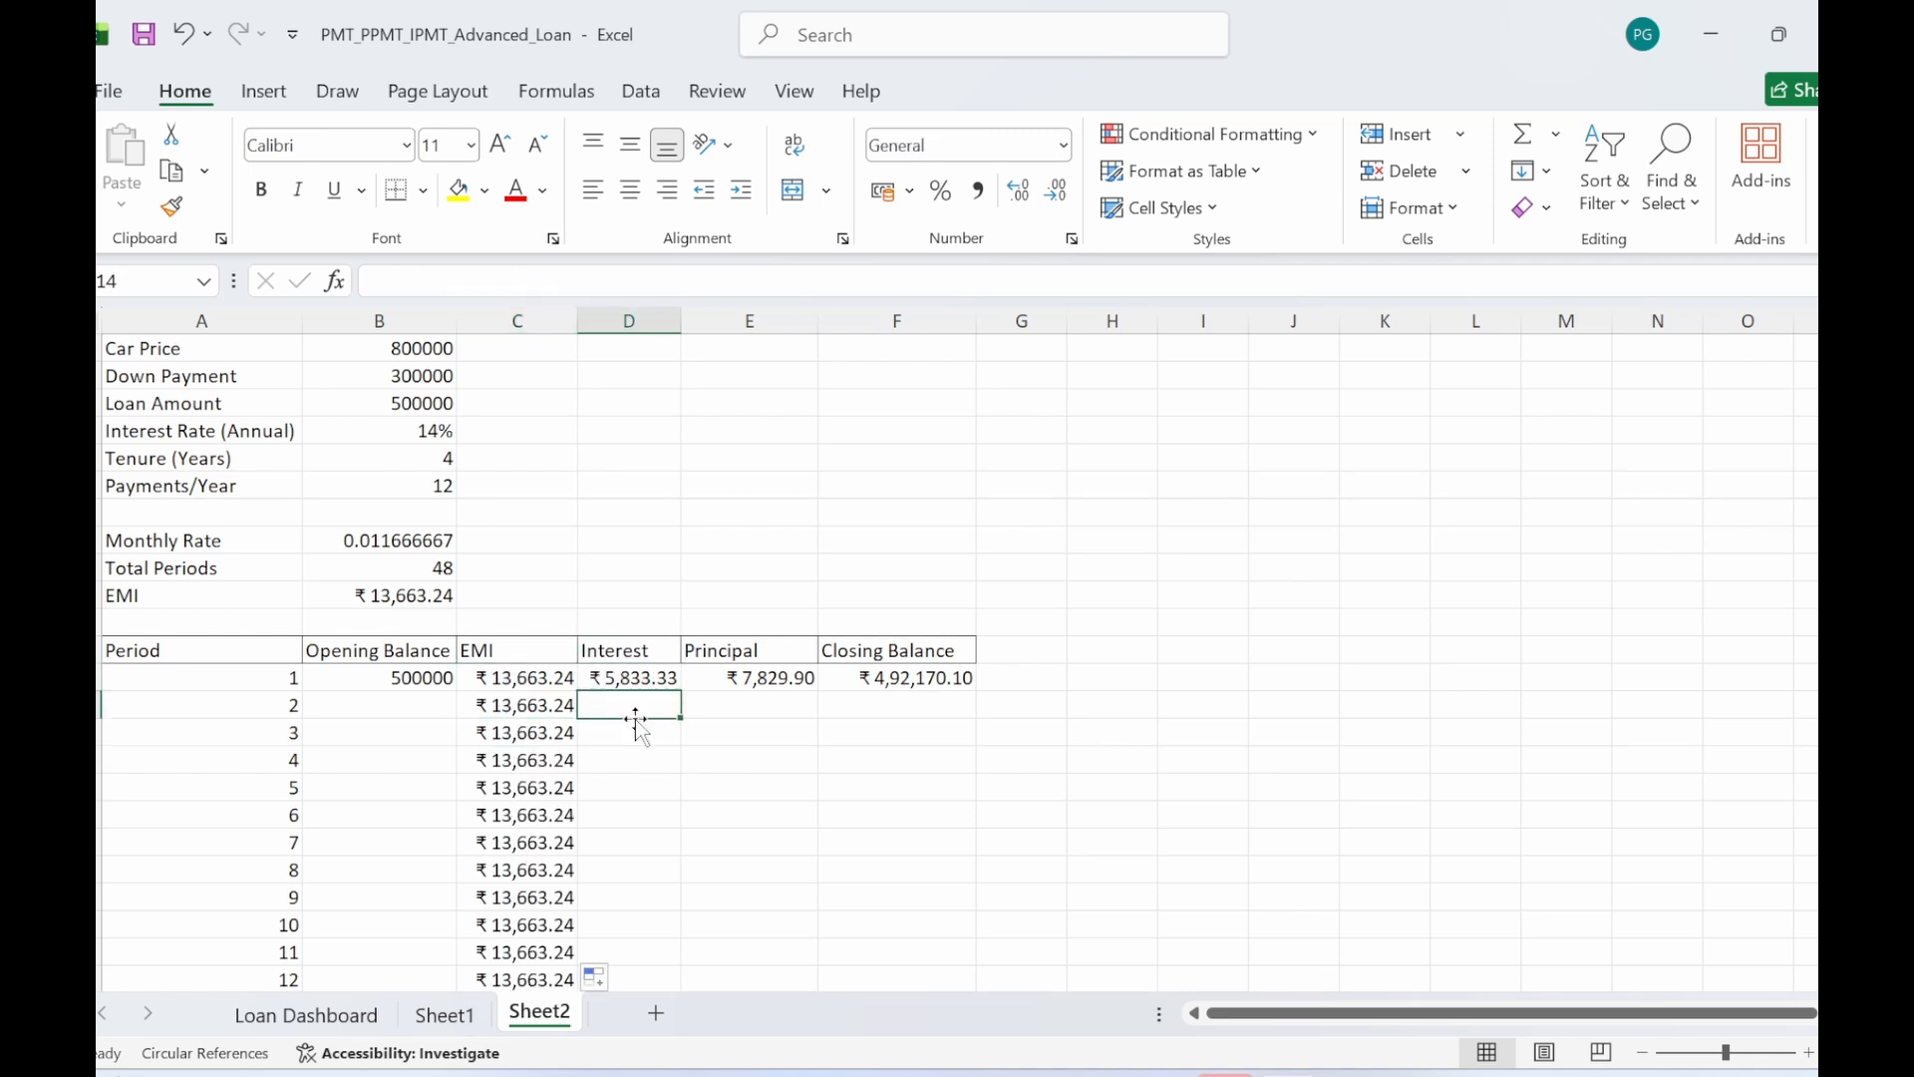
{"action": "left_click", "coordinate": [630, 679]}
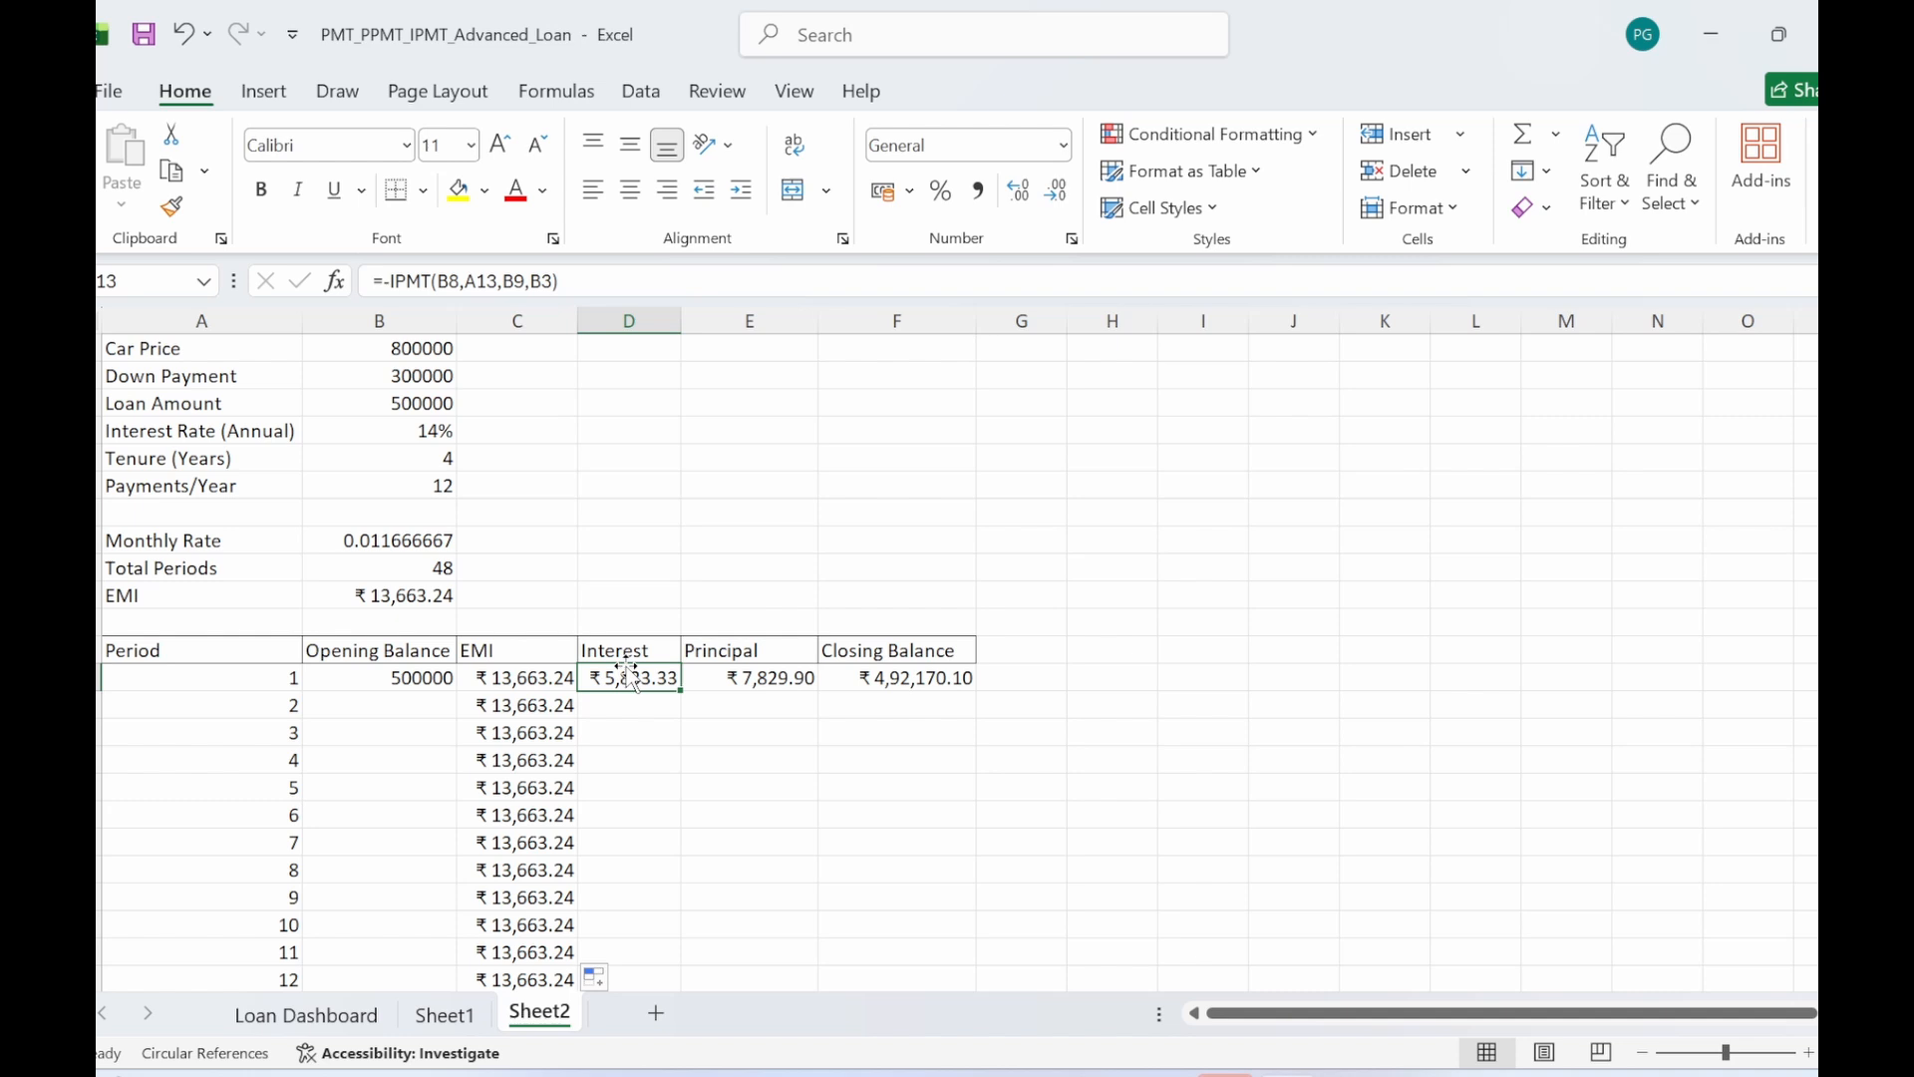
{"action": "left_click", "coordinate": [615, 809]}
{"action": "left_click", "coordinate": [609, 681]}
{"action": "left_click_drag", "start_coordinate": [680, 693], "coordinate": [697, 847]}
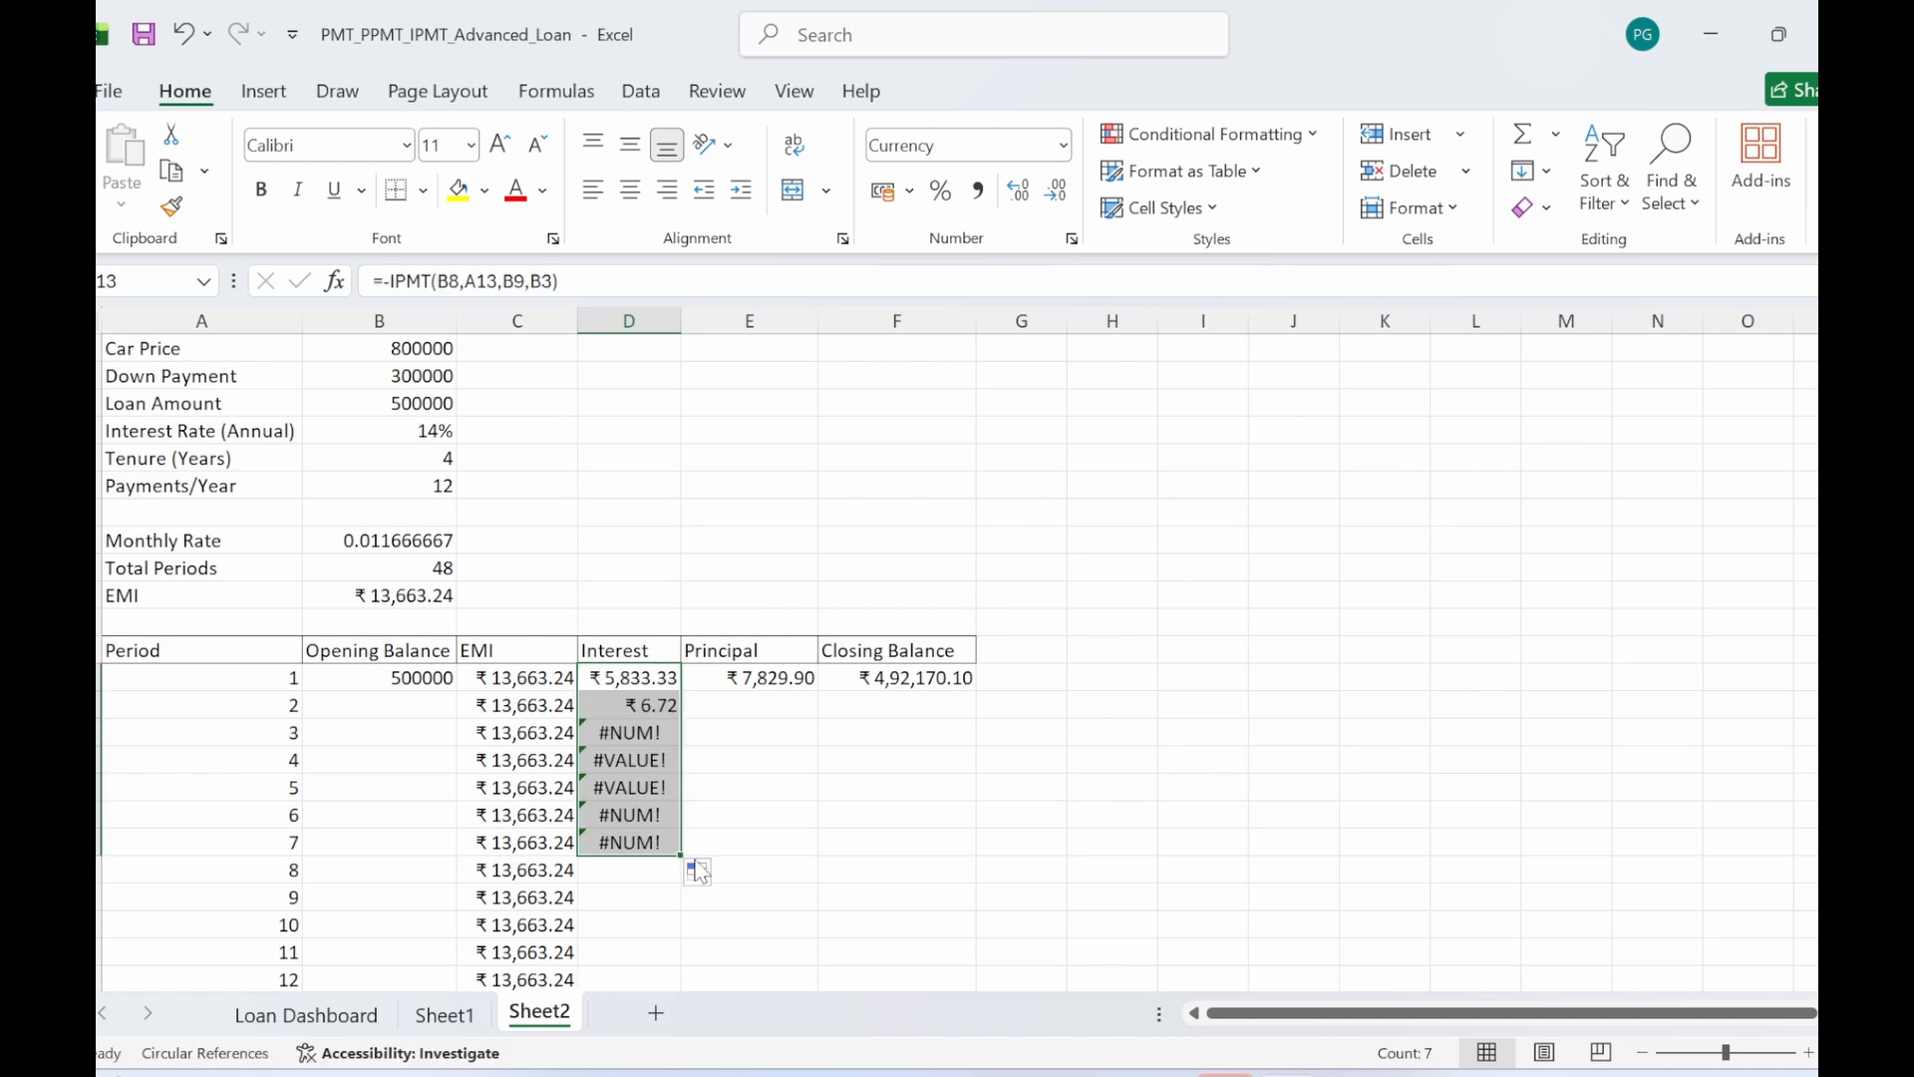
{"action": "key", "text": "ctrl+z"}
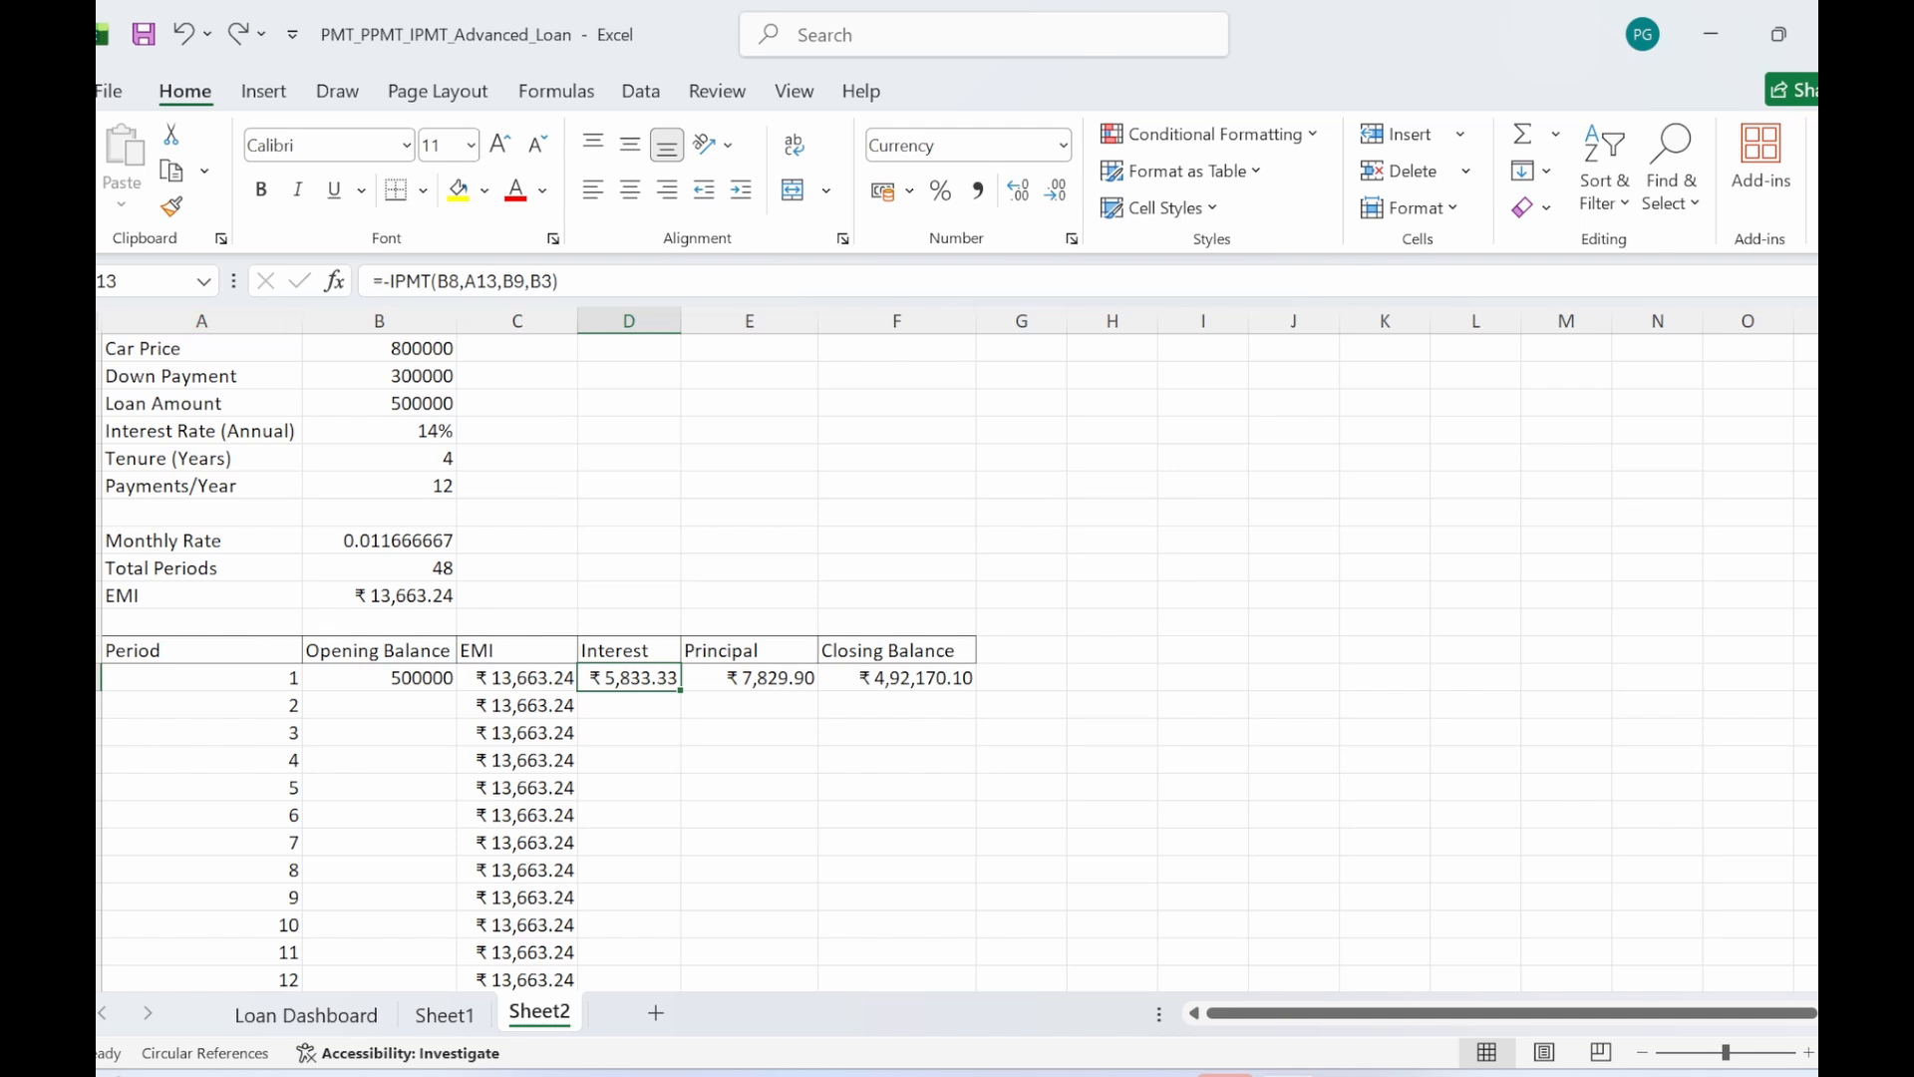
- Lock the rate, total periods and loan amount references in D13 so it reads =-IPMT($B$8,A13,$B$9,$B$3)
{"action": "double_click", "coordinate": [450, 281]}
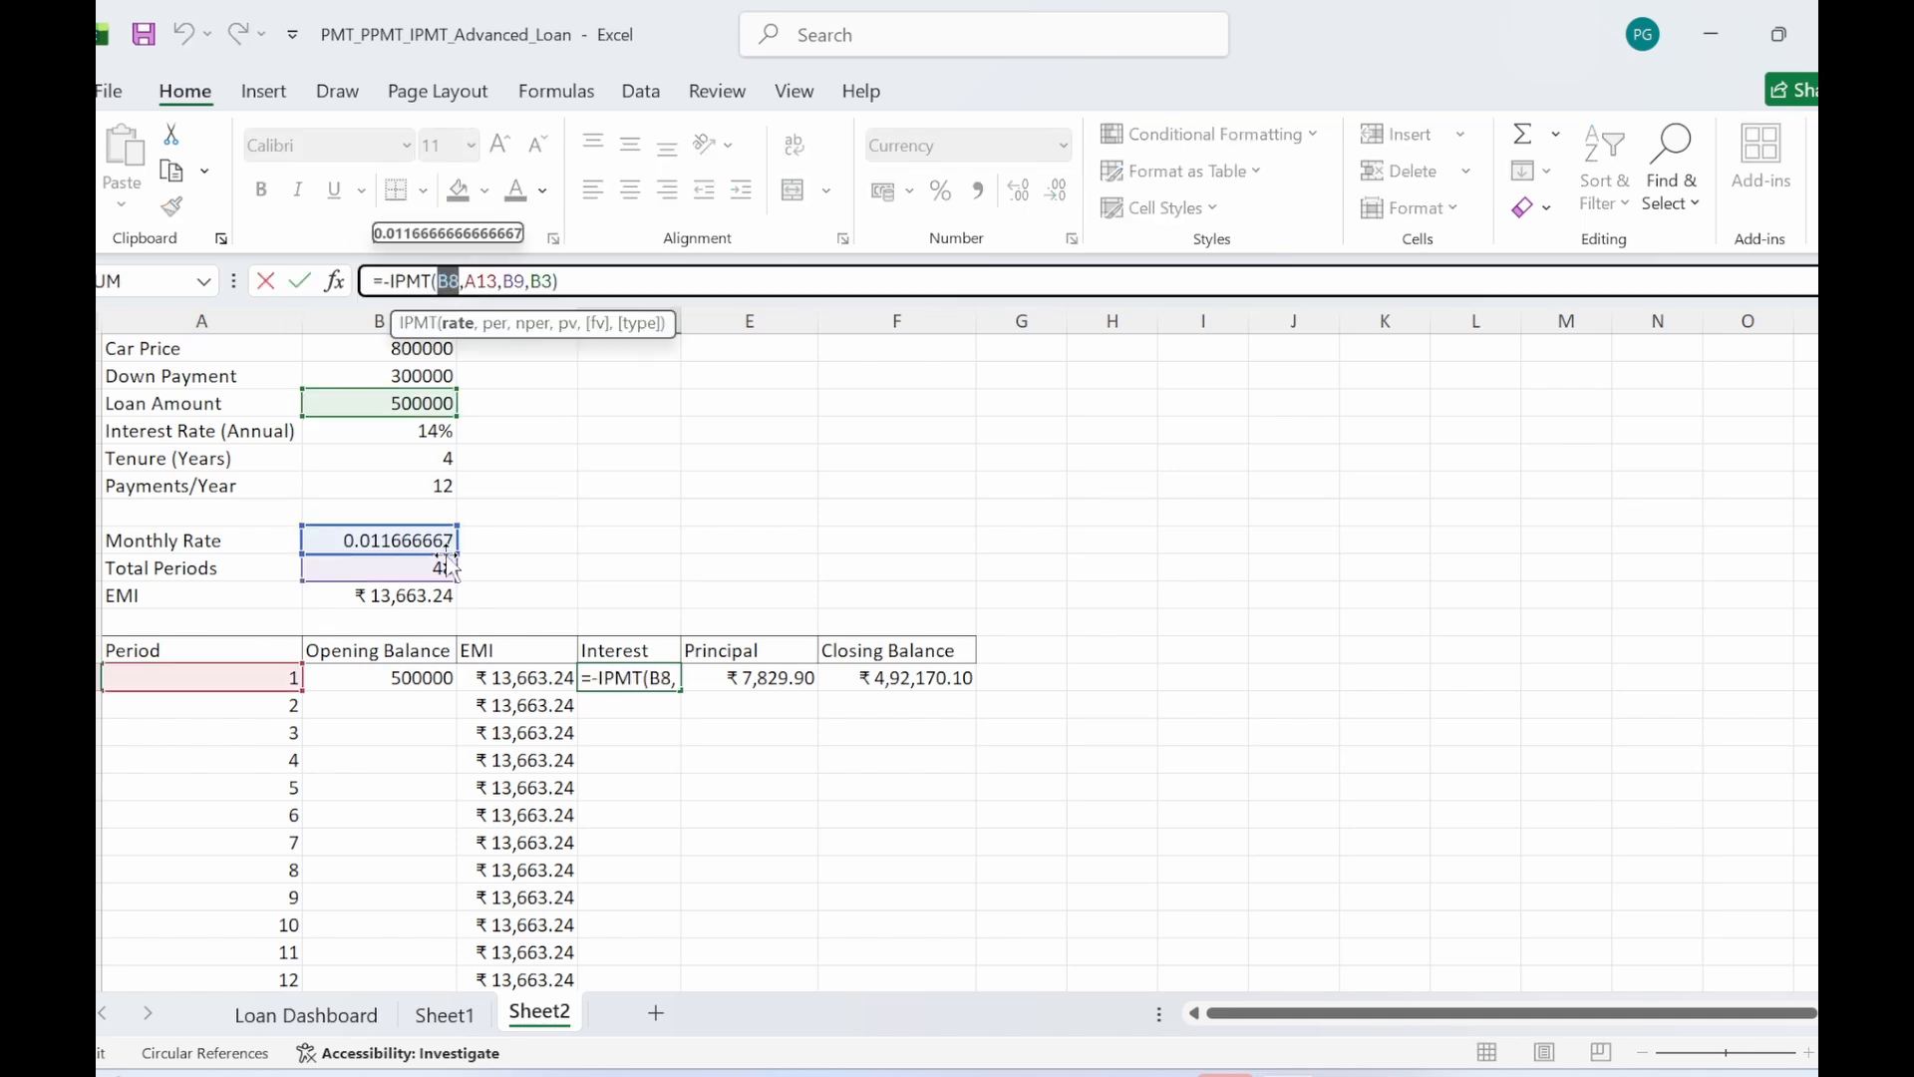
{"action": "key", "text": "F4"}
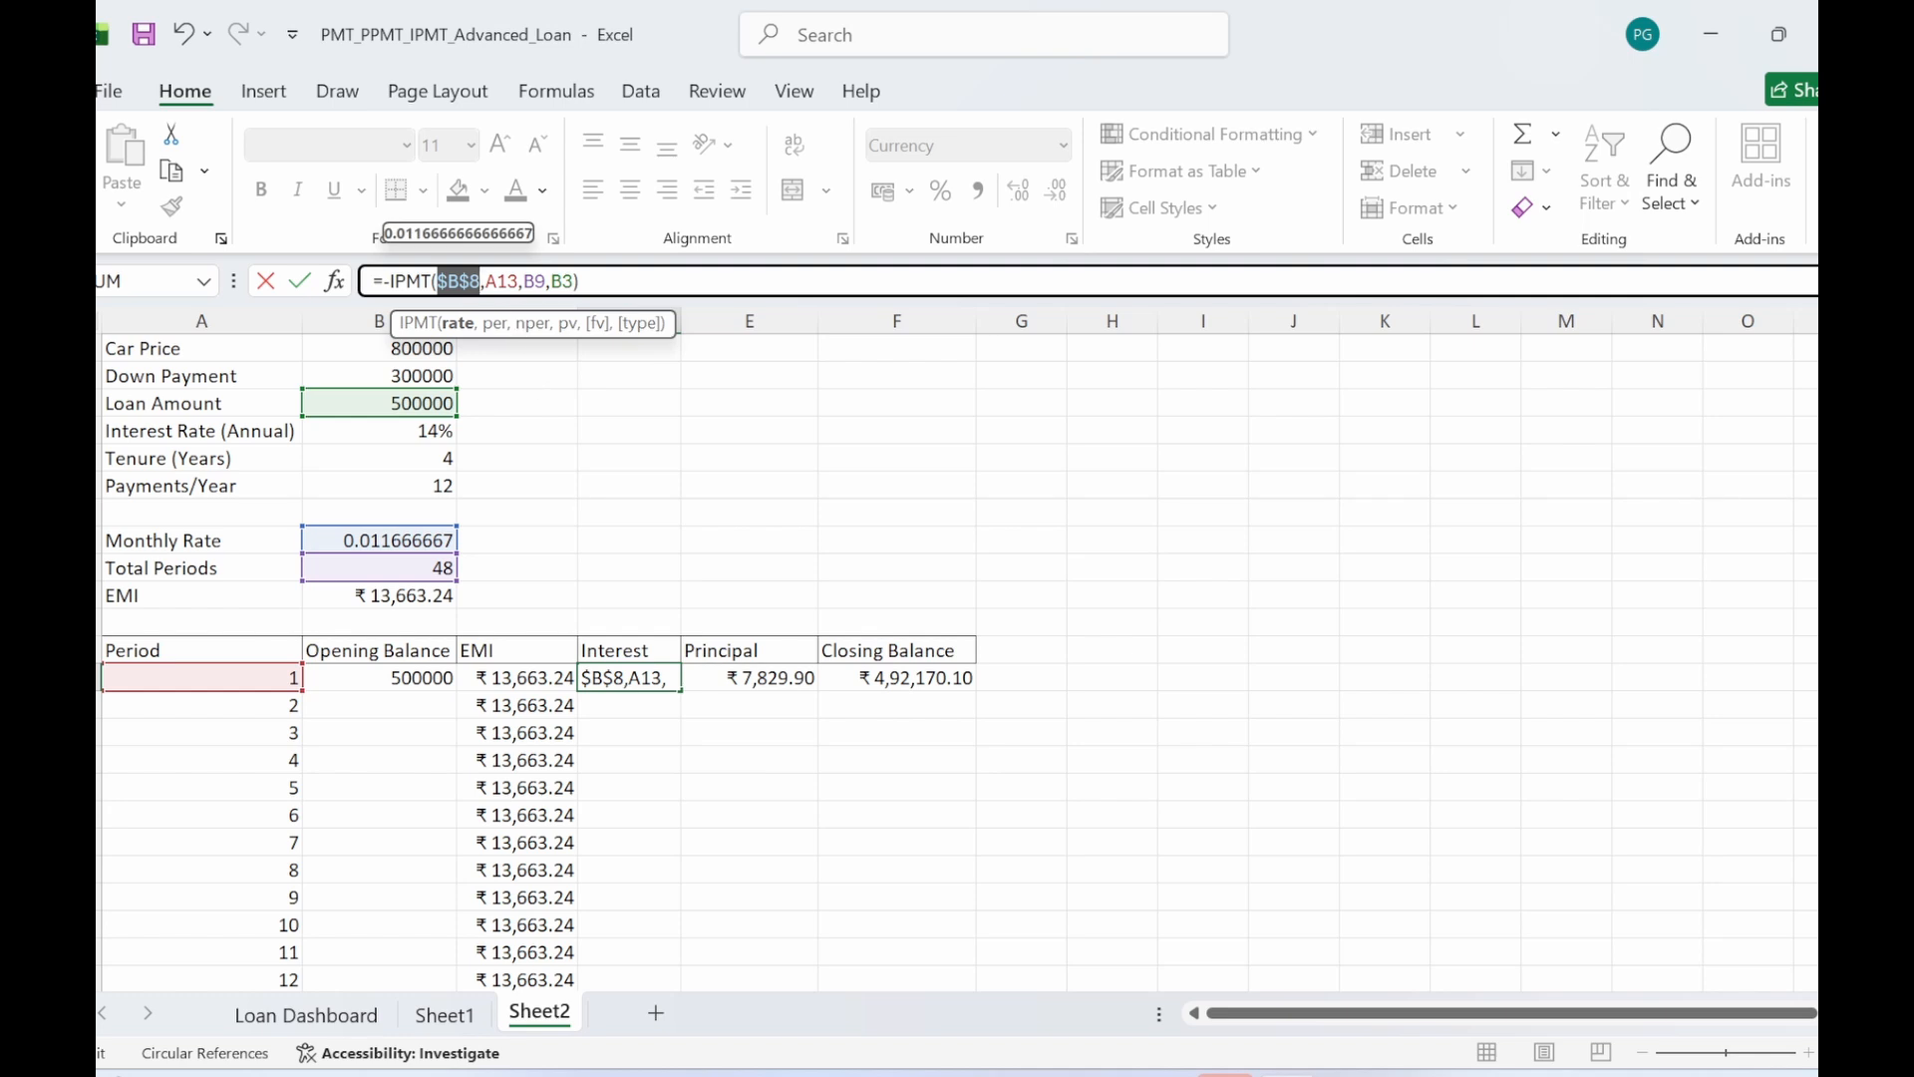
{"action": "key", "text": "Right"}
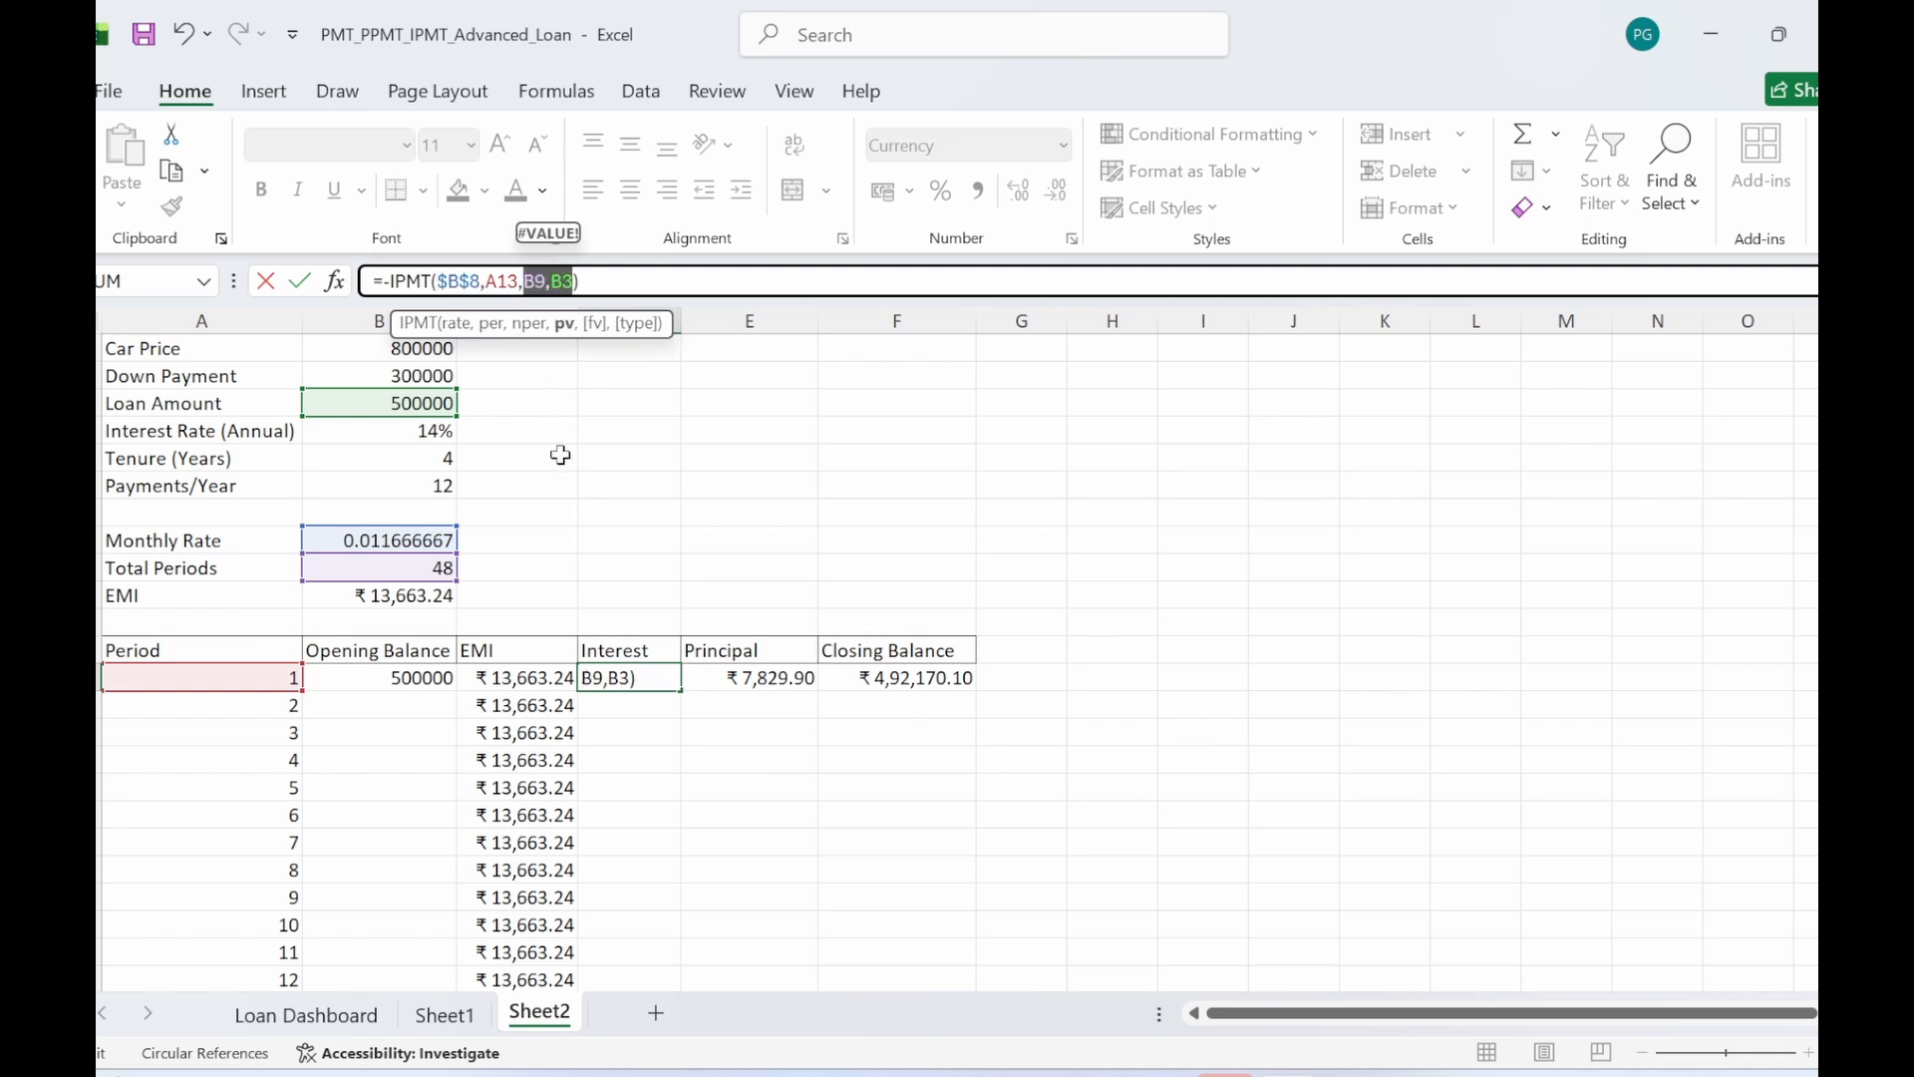
{"action": "key", "text": "F4"}
{"action": "key", "text": "Return"}
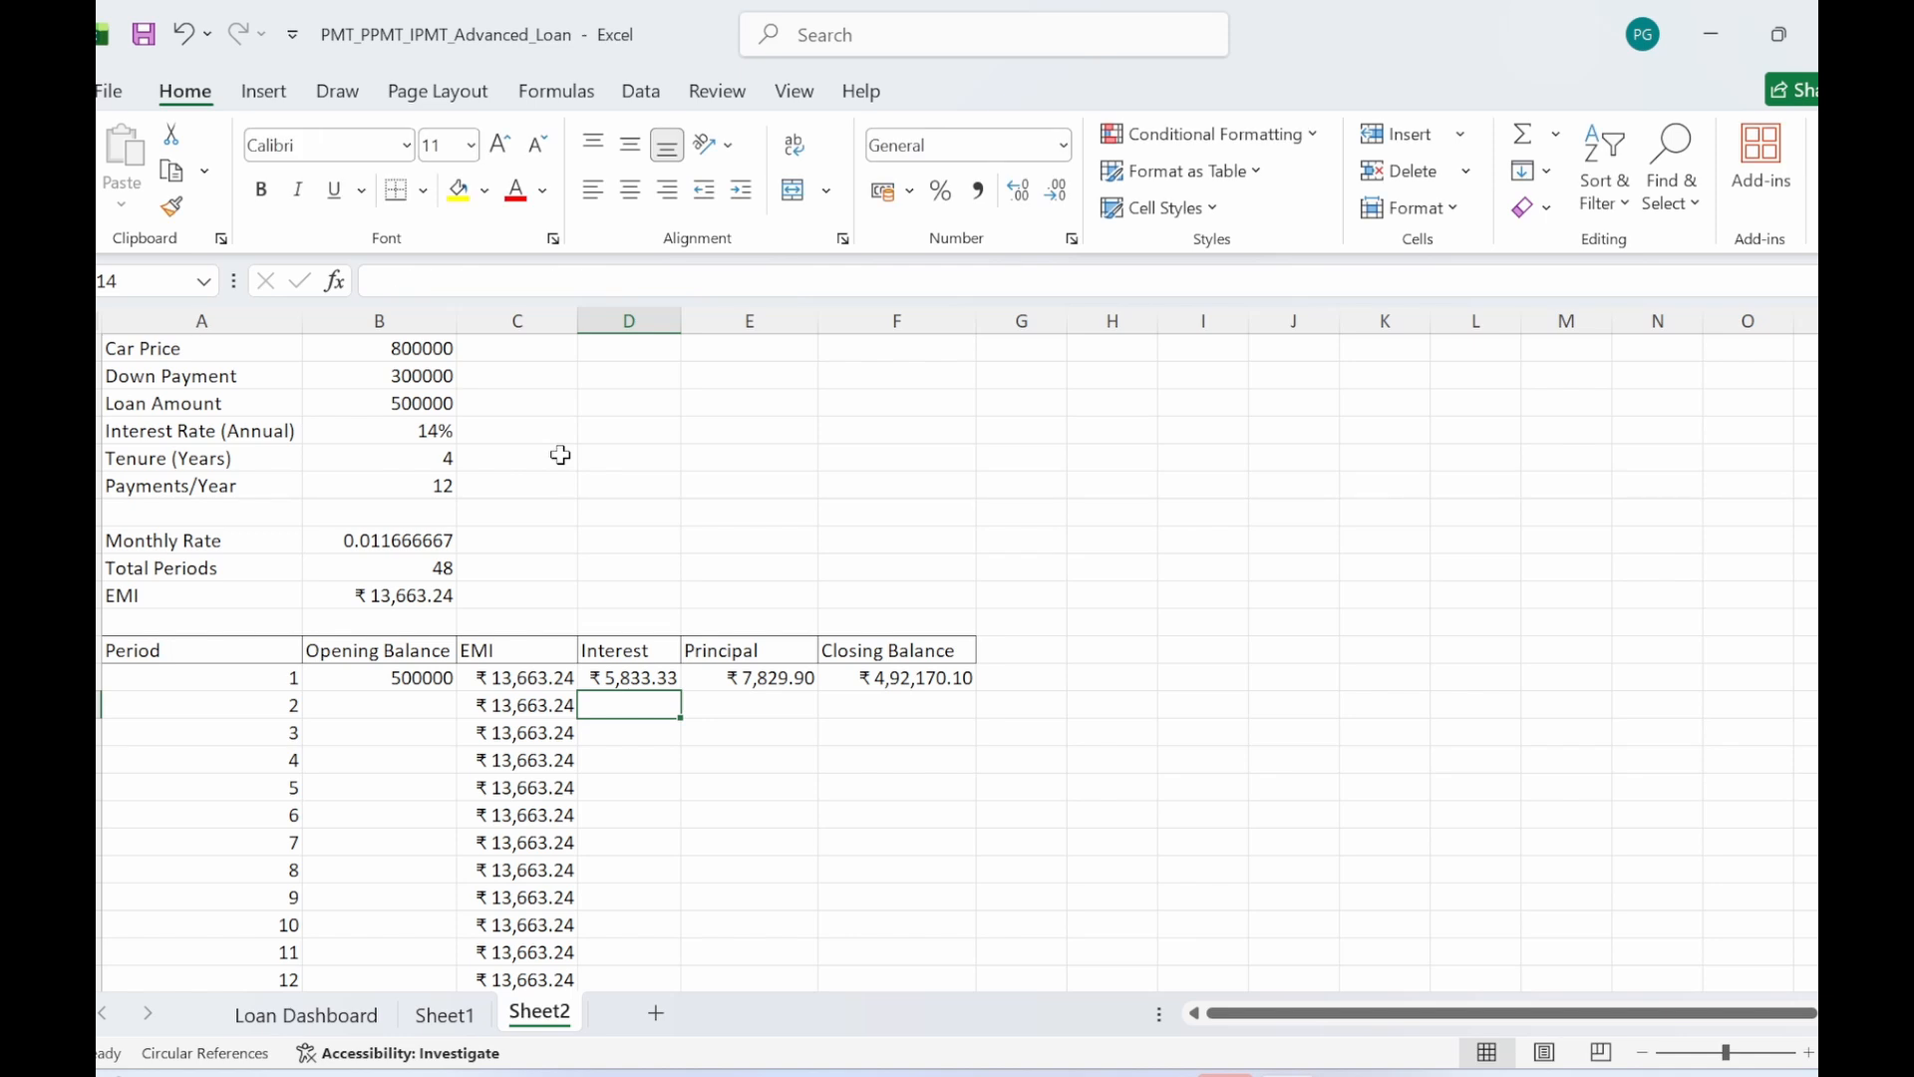
- Fill the interest formula from D13 down the Interest column for the schedule's periods
{"action": "left_click", "coordinate": [703, 839]}
{"action": "left_click", "coordinate": [654, 688]}
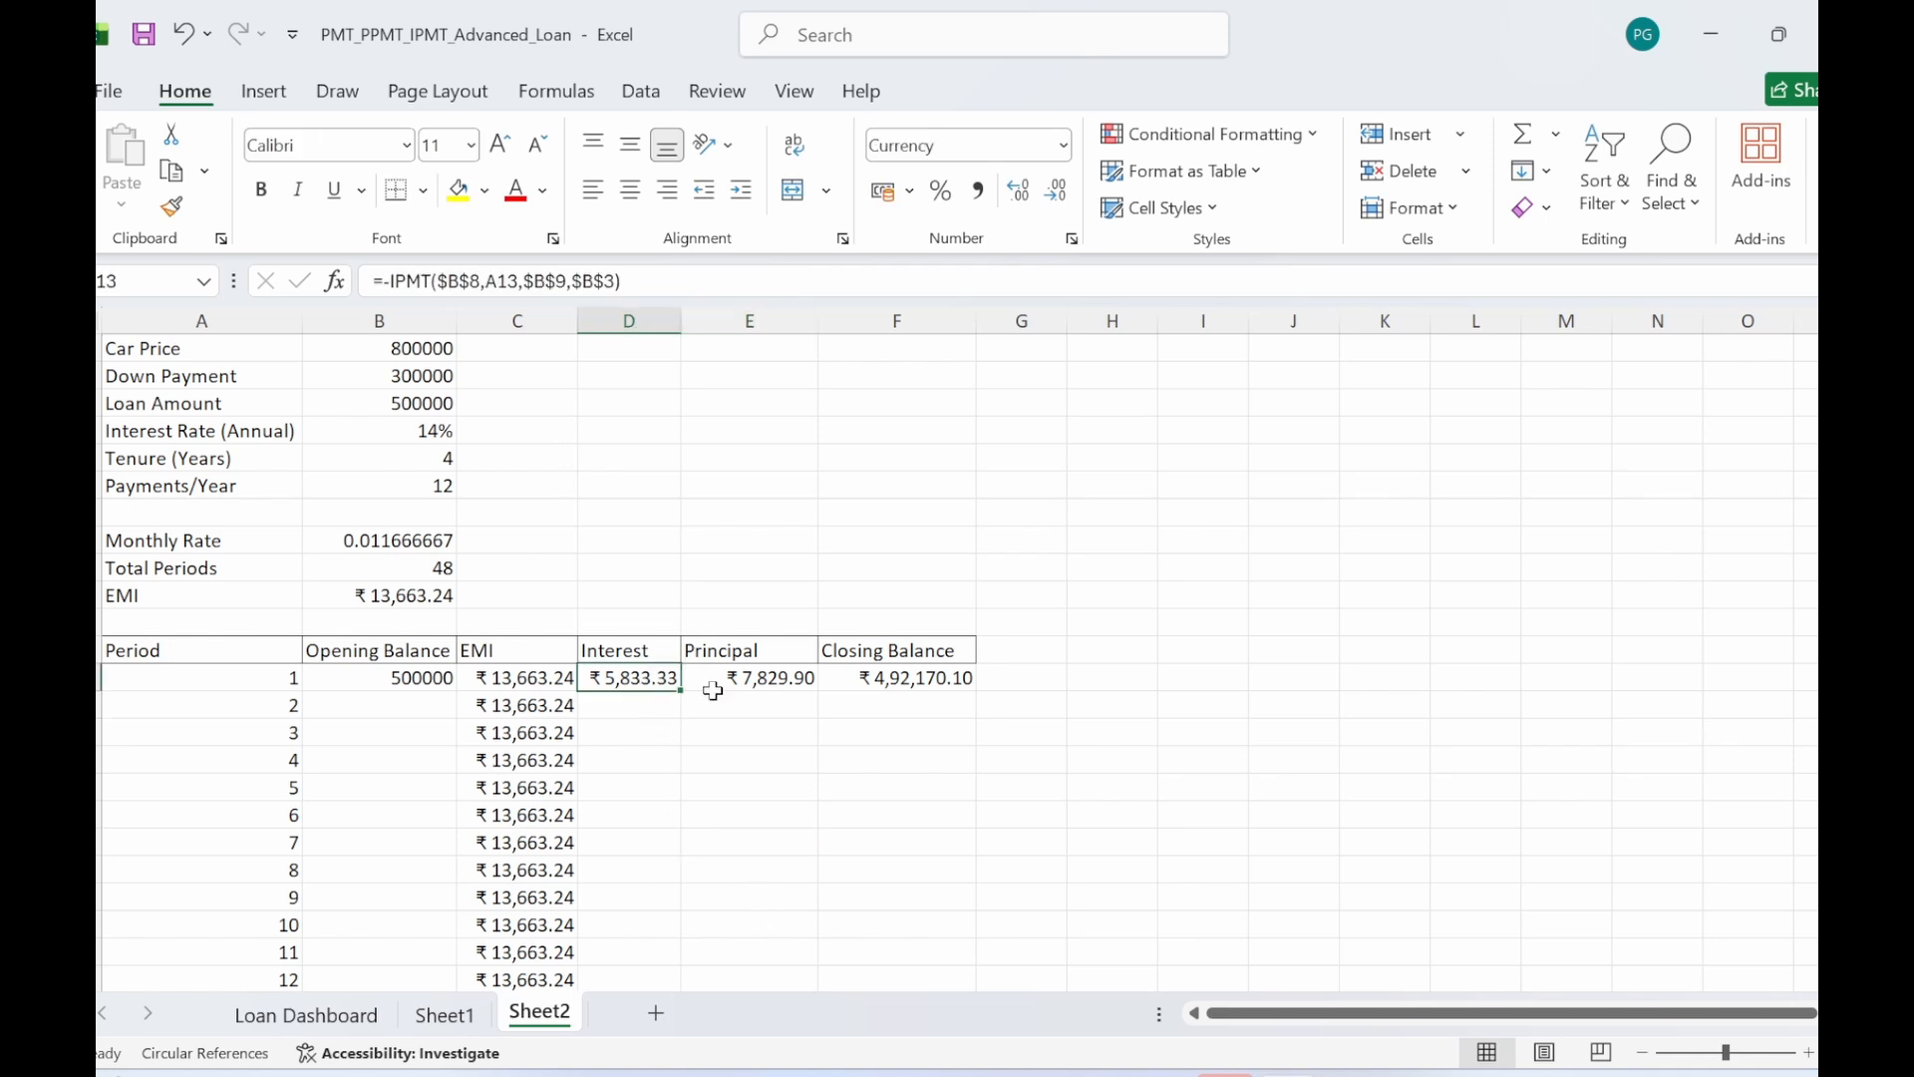
{"action": "left_click_drag", "start_coordinate": [689, 688], "coordinate": [658, 978]}
{"action": "left_click", "coordinate": [782, 840]}
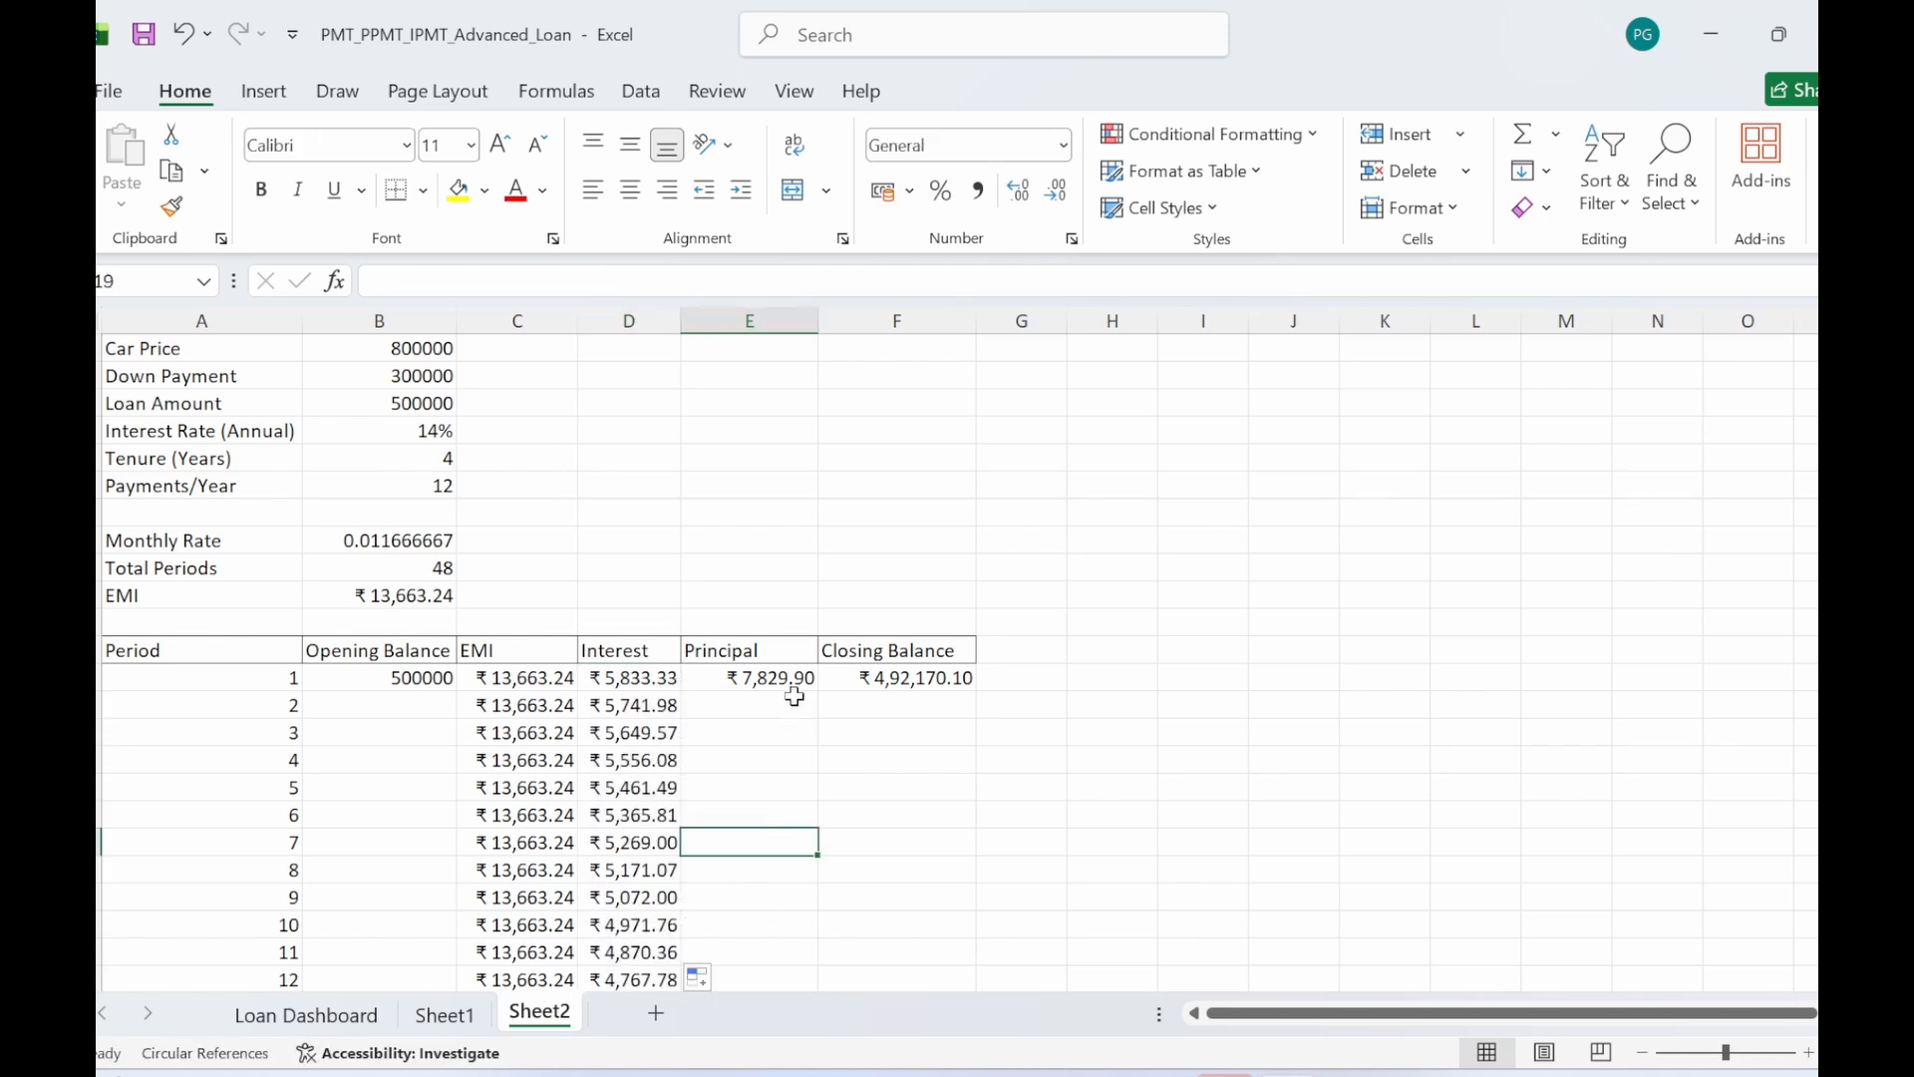
- Lock the rate, total periods and loan amount references in E13 so it reads =-PPMT($B$8,A13,$B$9,$B$3)
{"action": "left_click", "coordinate": [800, 688]}
{"action": "left_click", "coordinate": [445, 281]}
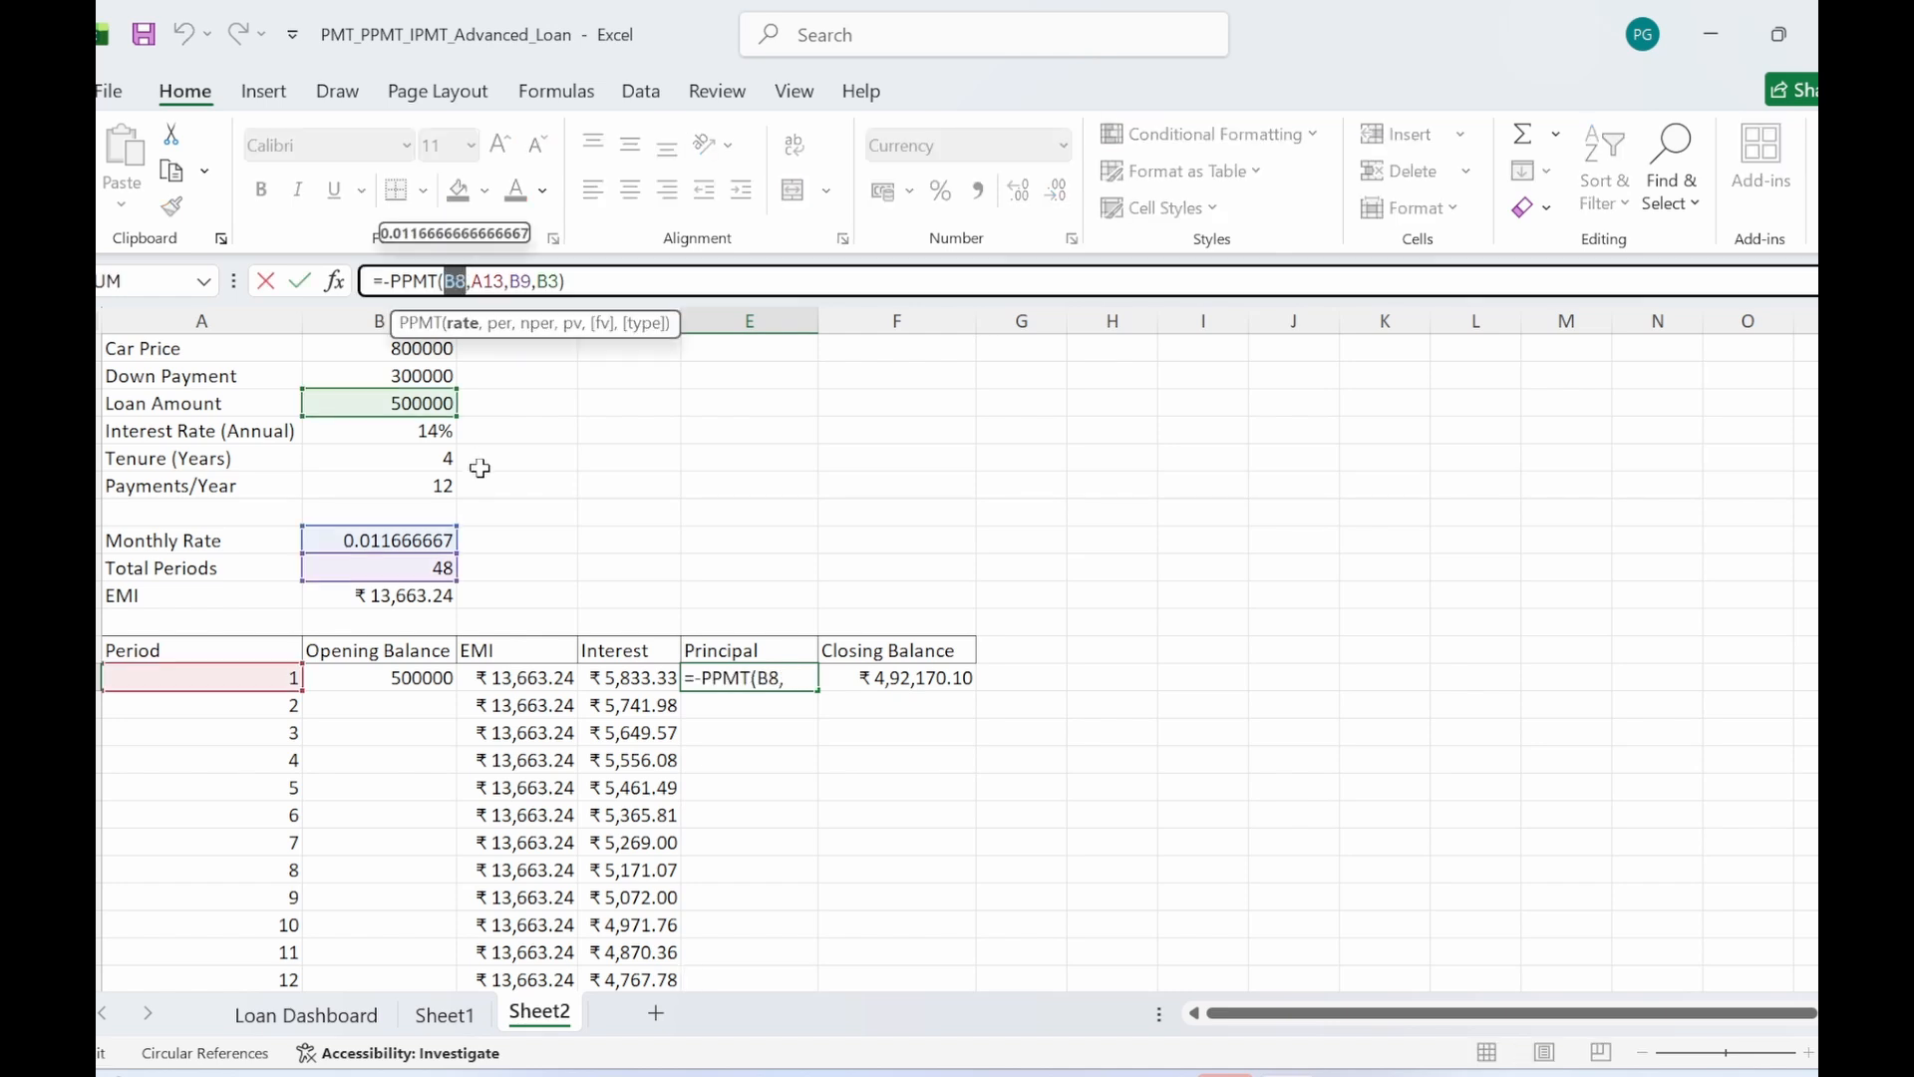
{"action": "key", "text": "F4"}
{"action": "left_click_drag", "start_coordinate": [525, 281], "coordinate": [558, 281]}
{"action": "left_click", "coordinate": [529, 281]}
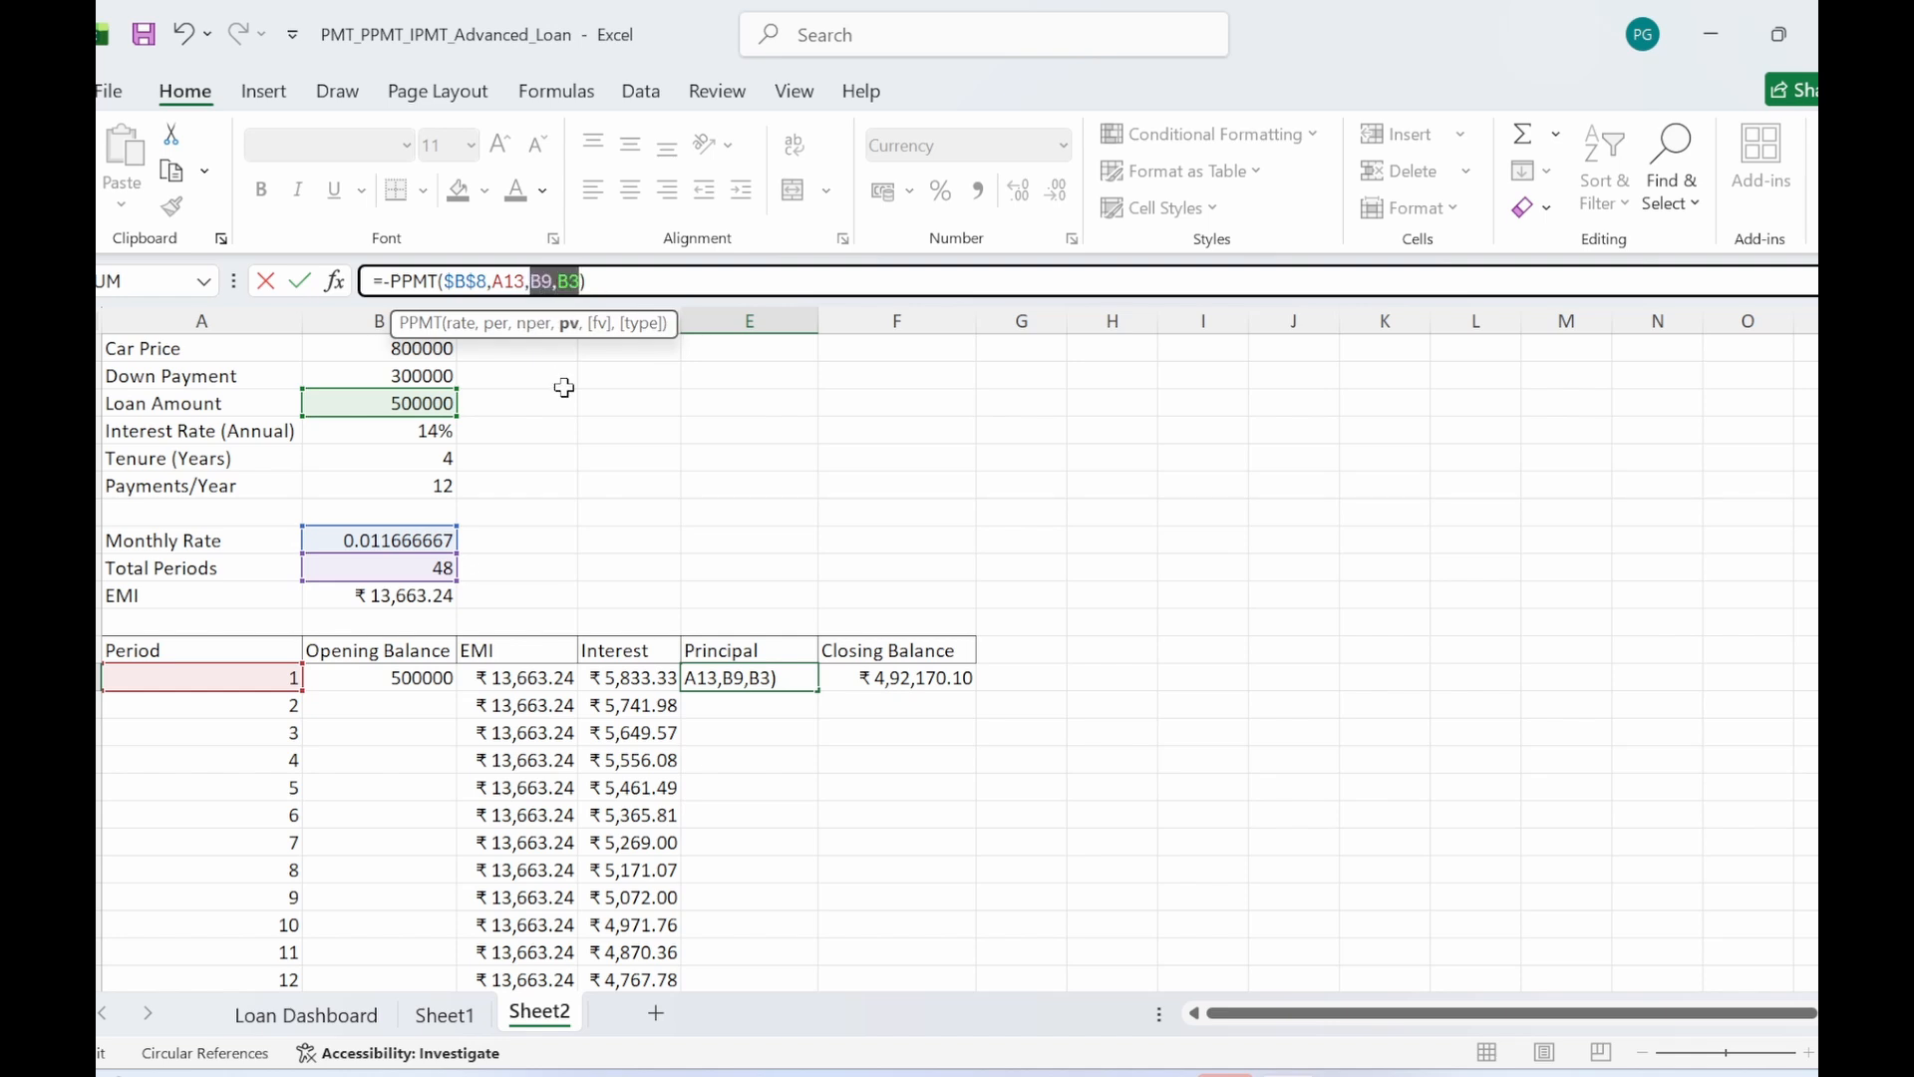
{"action": "key", "text": "F4"}
{"action": "key", "text": "Return"}
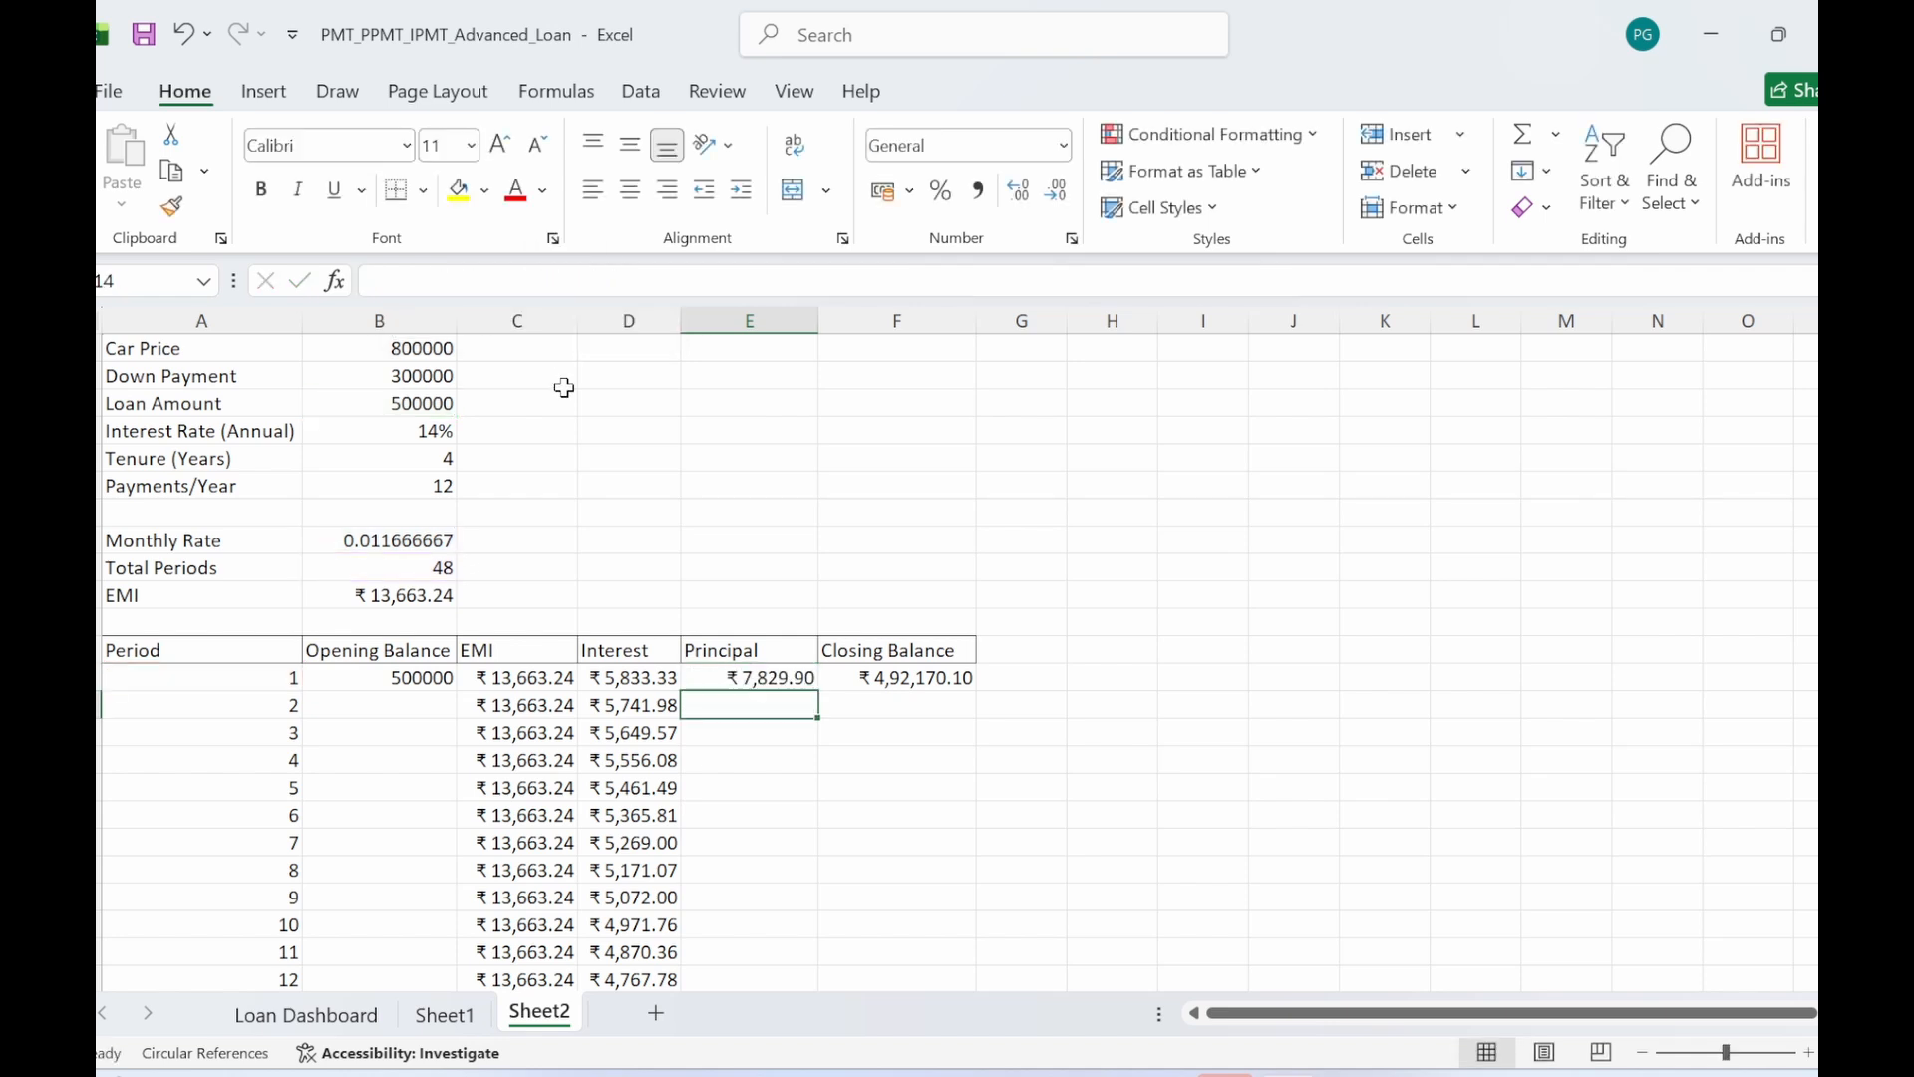
- Fill the principal formula from E13 down the Principal column for the schedule's periods
{"action": "left_click", "coordinate": [723, 767]}
{"action": "left_click", "coordinate": [746, 650]}
{"action": "left_click", "coordinate": [755, 686]}
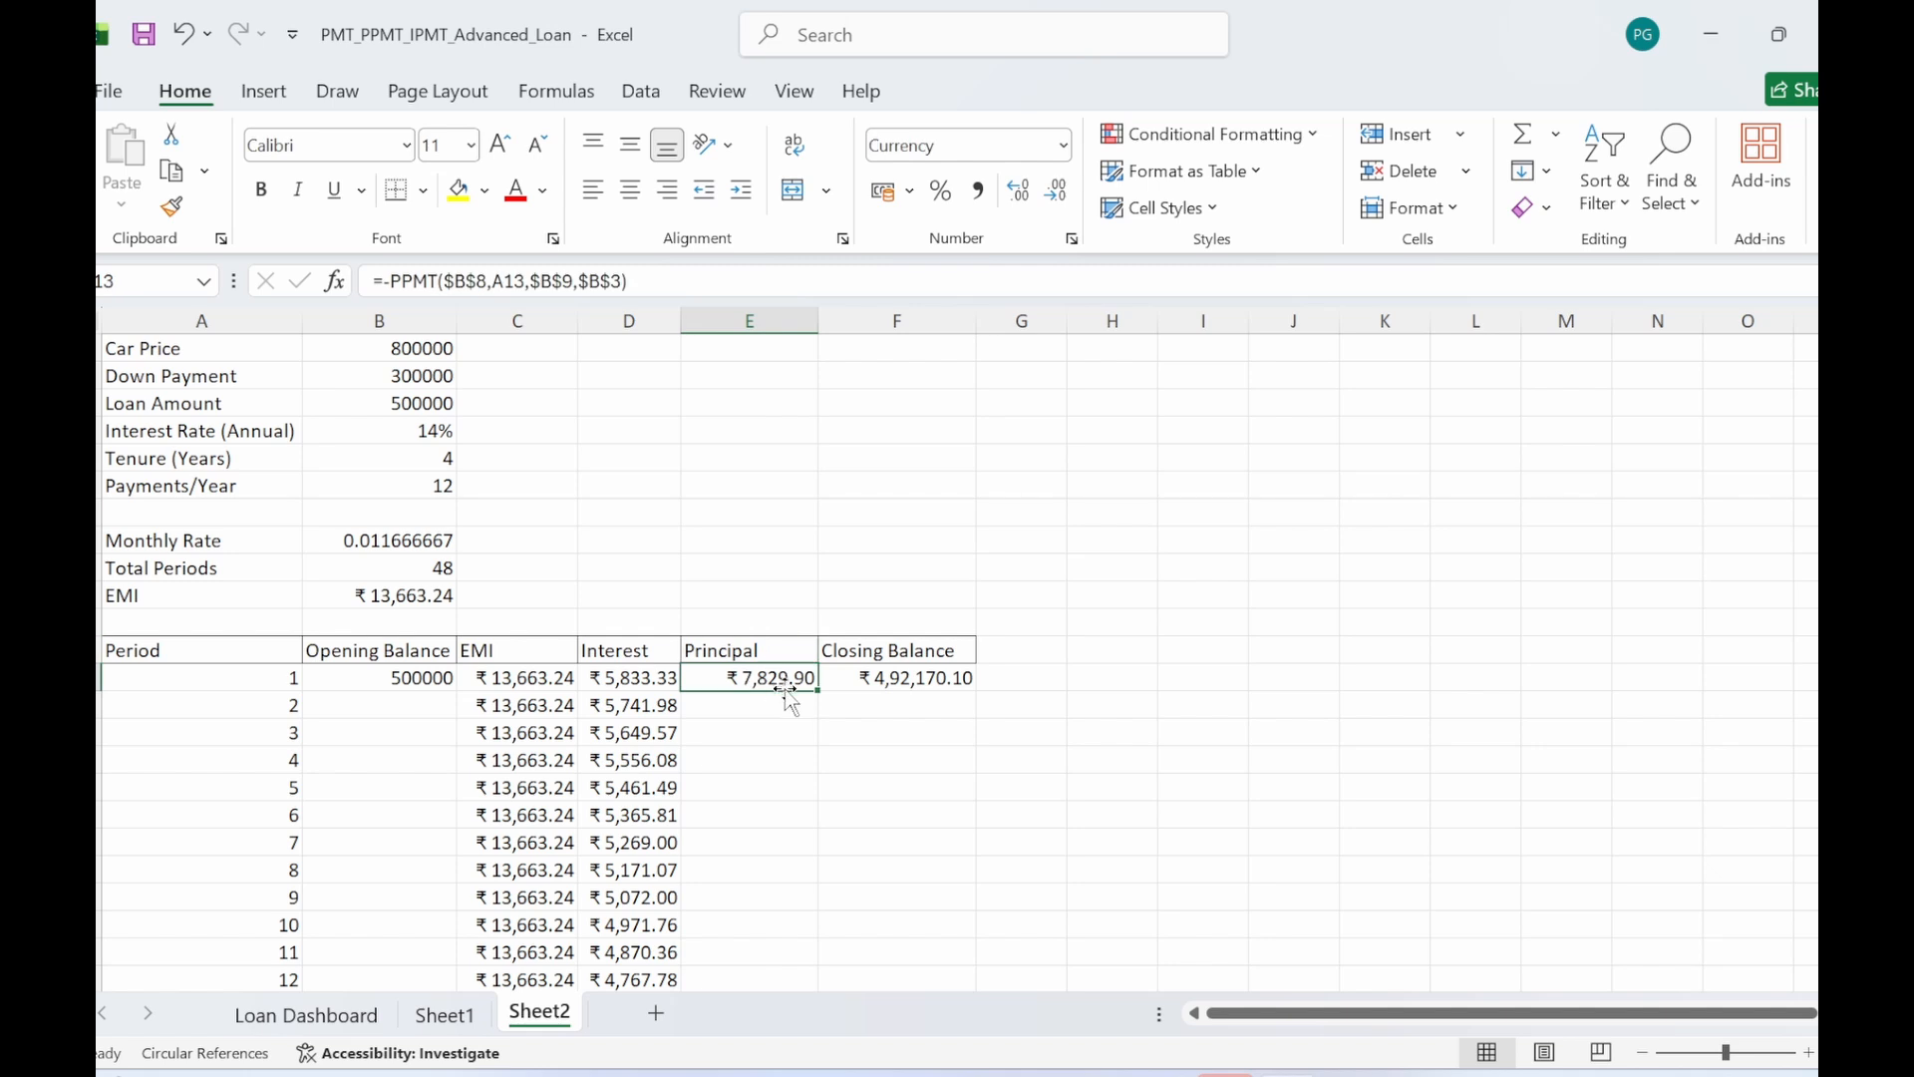
{"action": "double_click", "coordinate": [817, 690]}
{"action": "left_click_drag", "start_coordinate": [853, 806], "coordinate": [859, 788]}
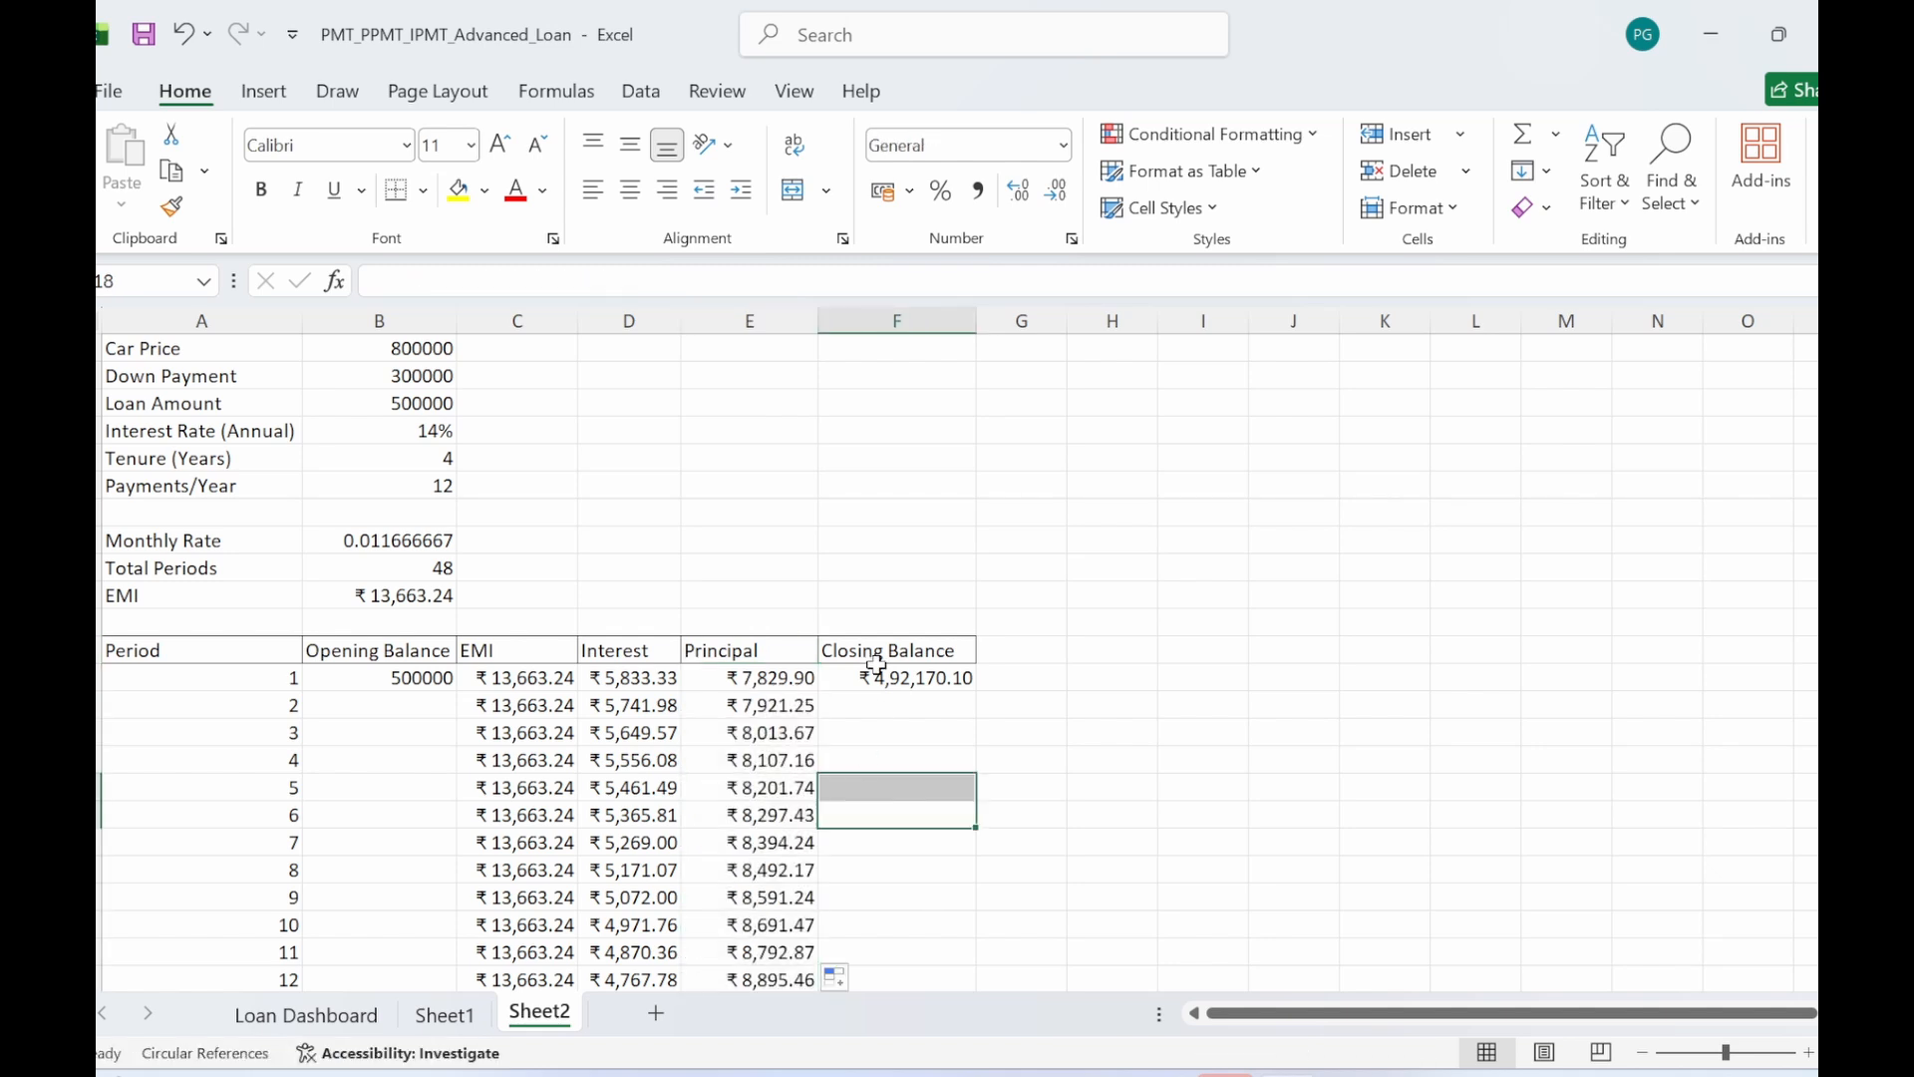
{"action": "left_click", "coordinate": [891, 731]}
{"action": "left_click", "coordinate": [918, 698]}
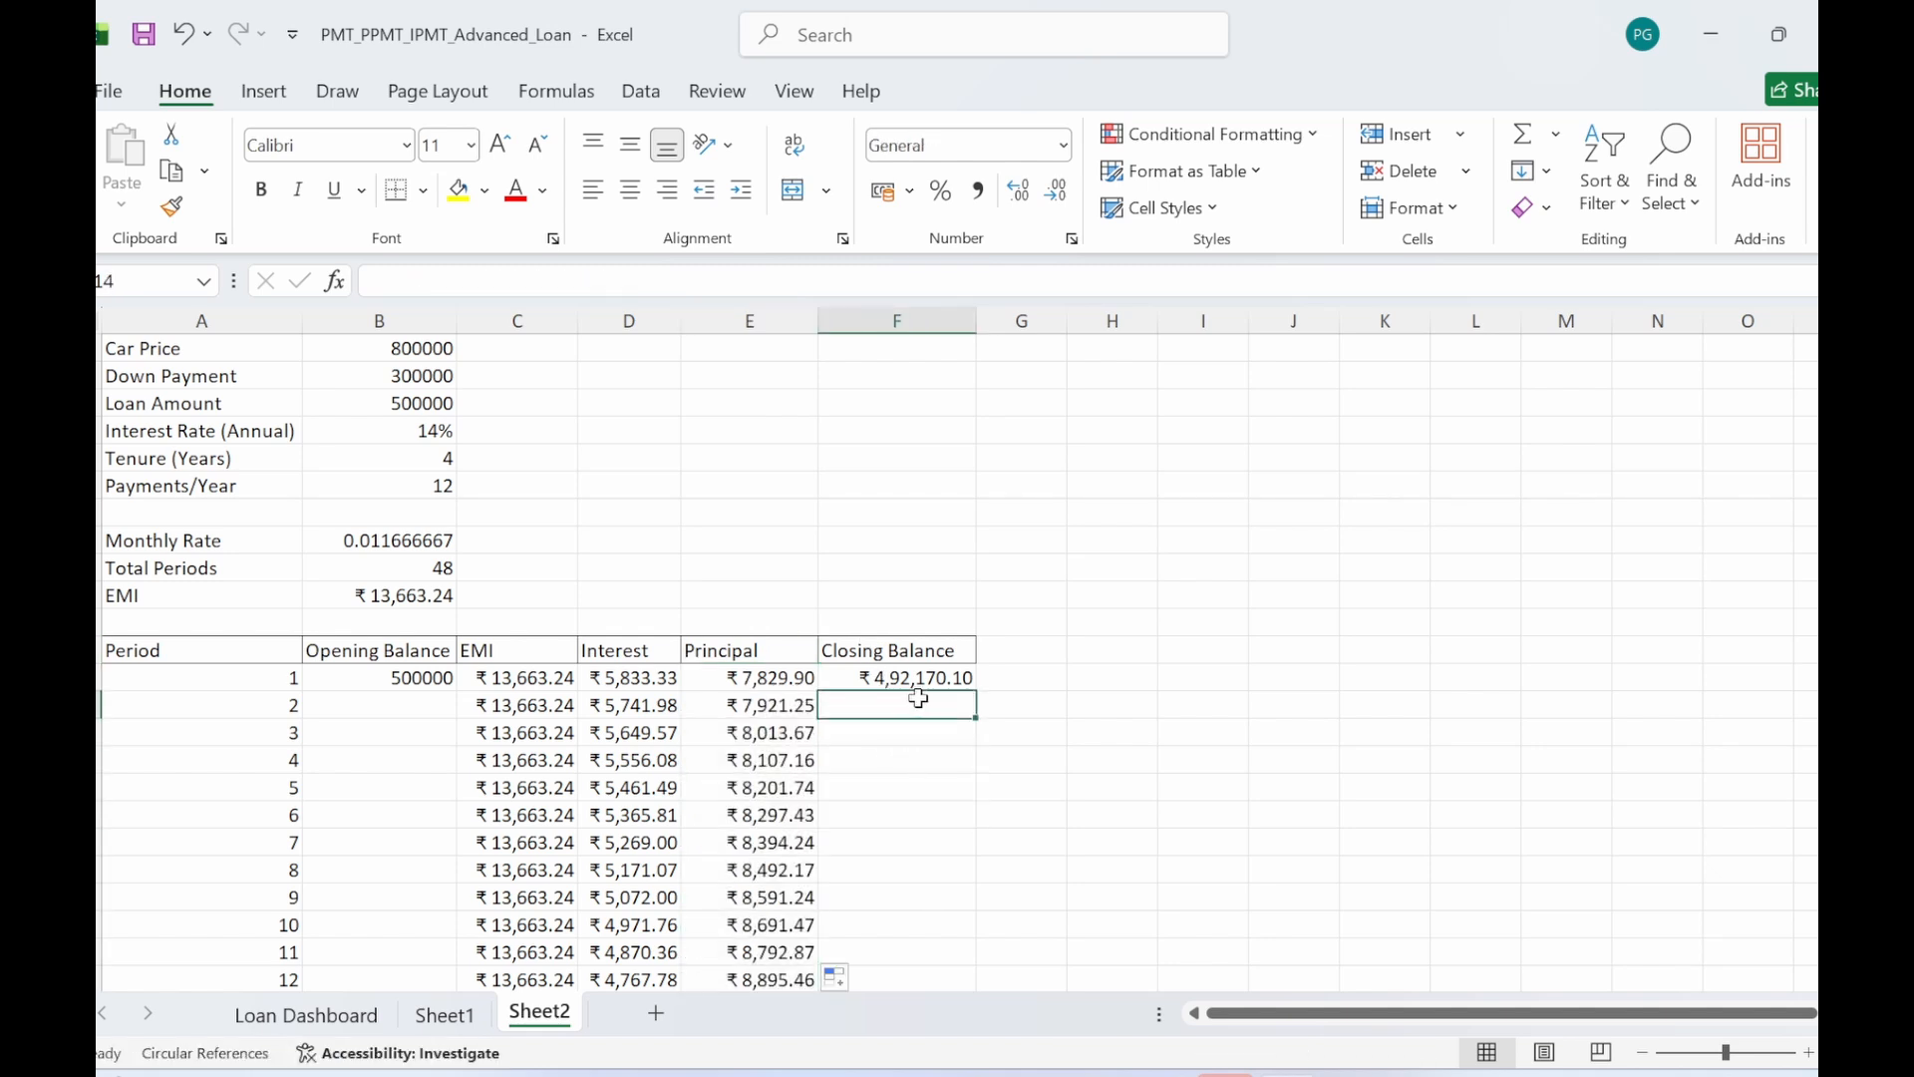
{"action": "type", "text": "="}
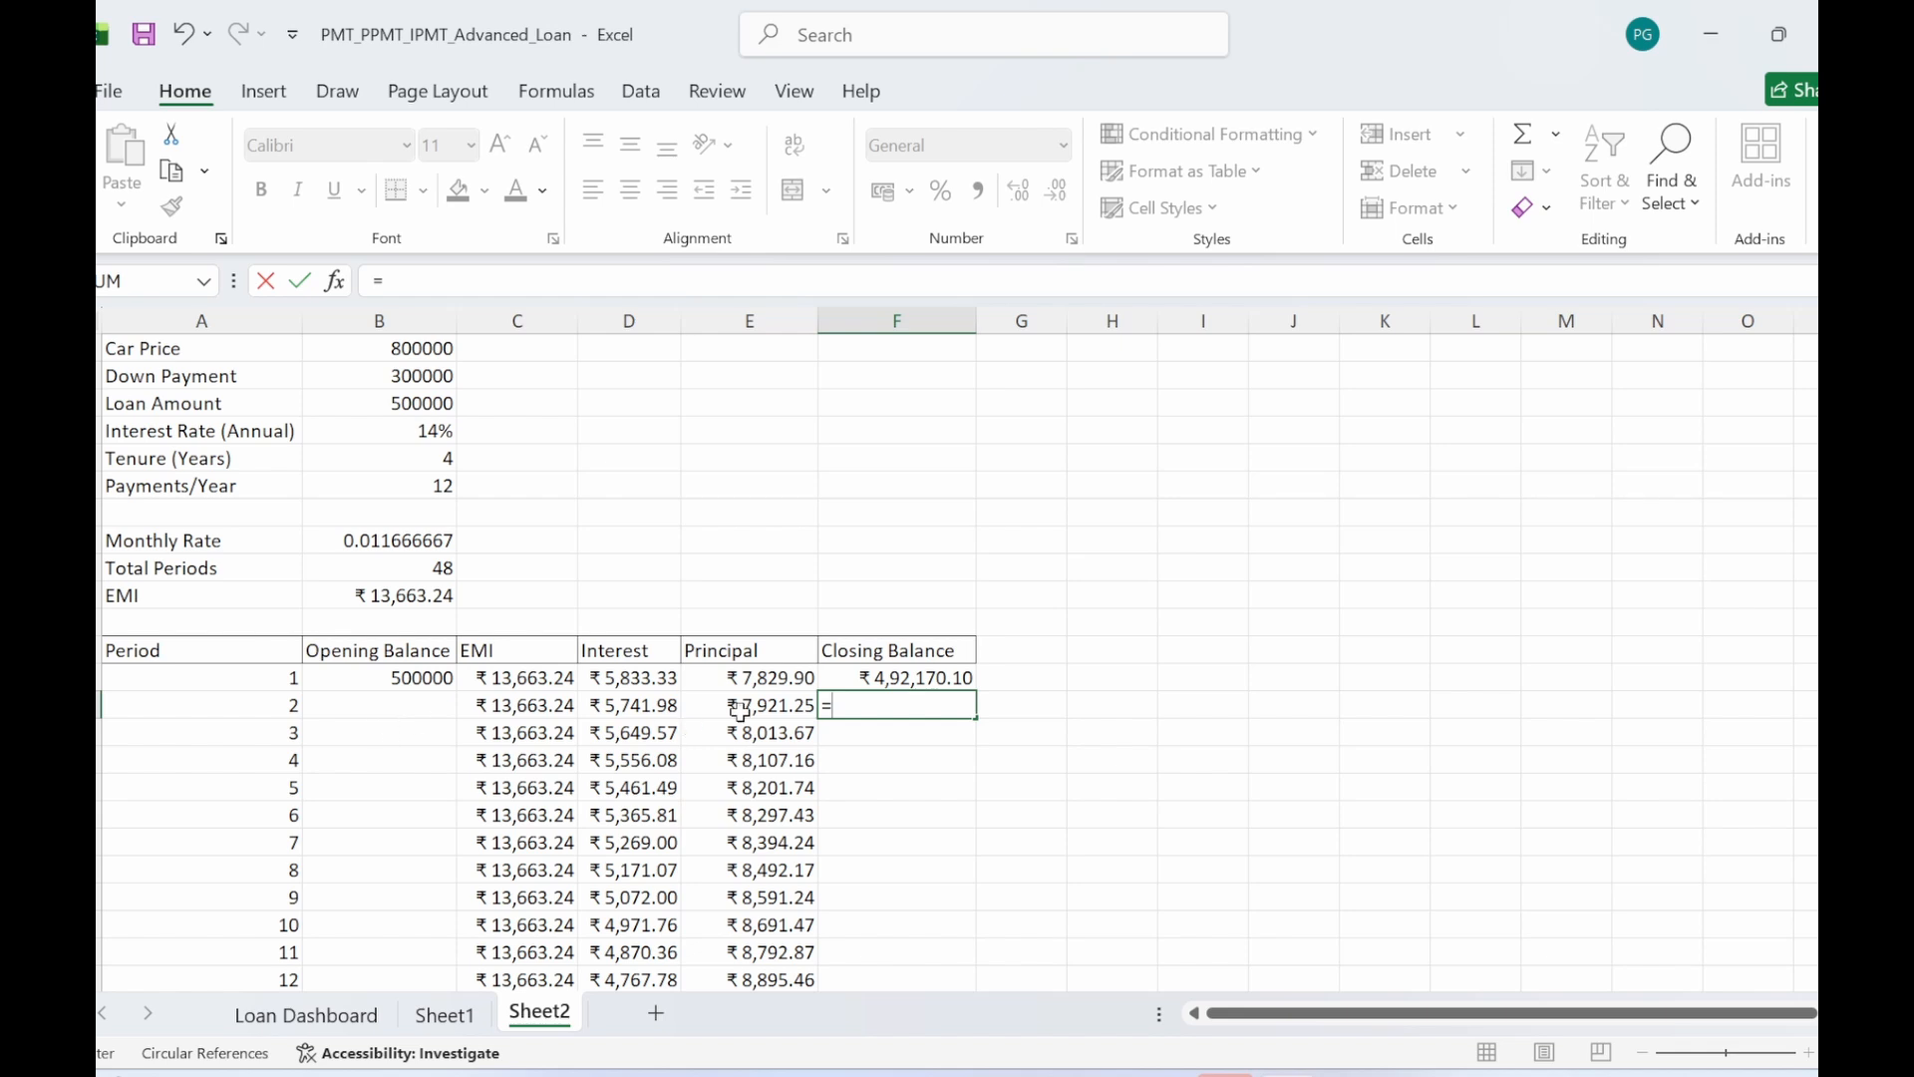
{"action": "type", "text": "F18"}
{"action": "key", "text": "BackSpace"}
{"action": "key", "text": "BackSpace"}
{"action": "key", "text": "BackSpace"}
{"action": "key", "text": "Escape"}
- Link period 2's opening balance in B14 to the previous closing balance with =F13
{"action": "left_click", "coordinate": [405, 704]}
{"action": "type", "text": "="}
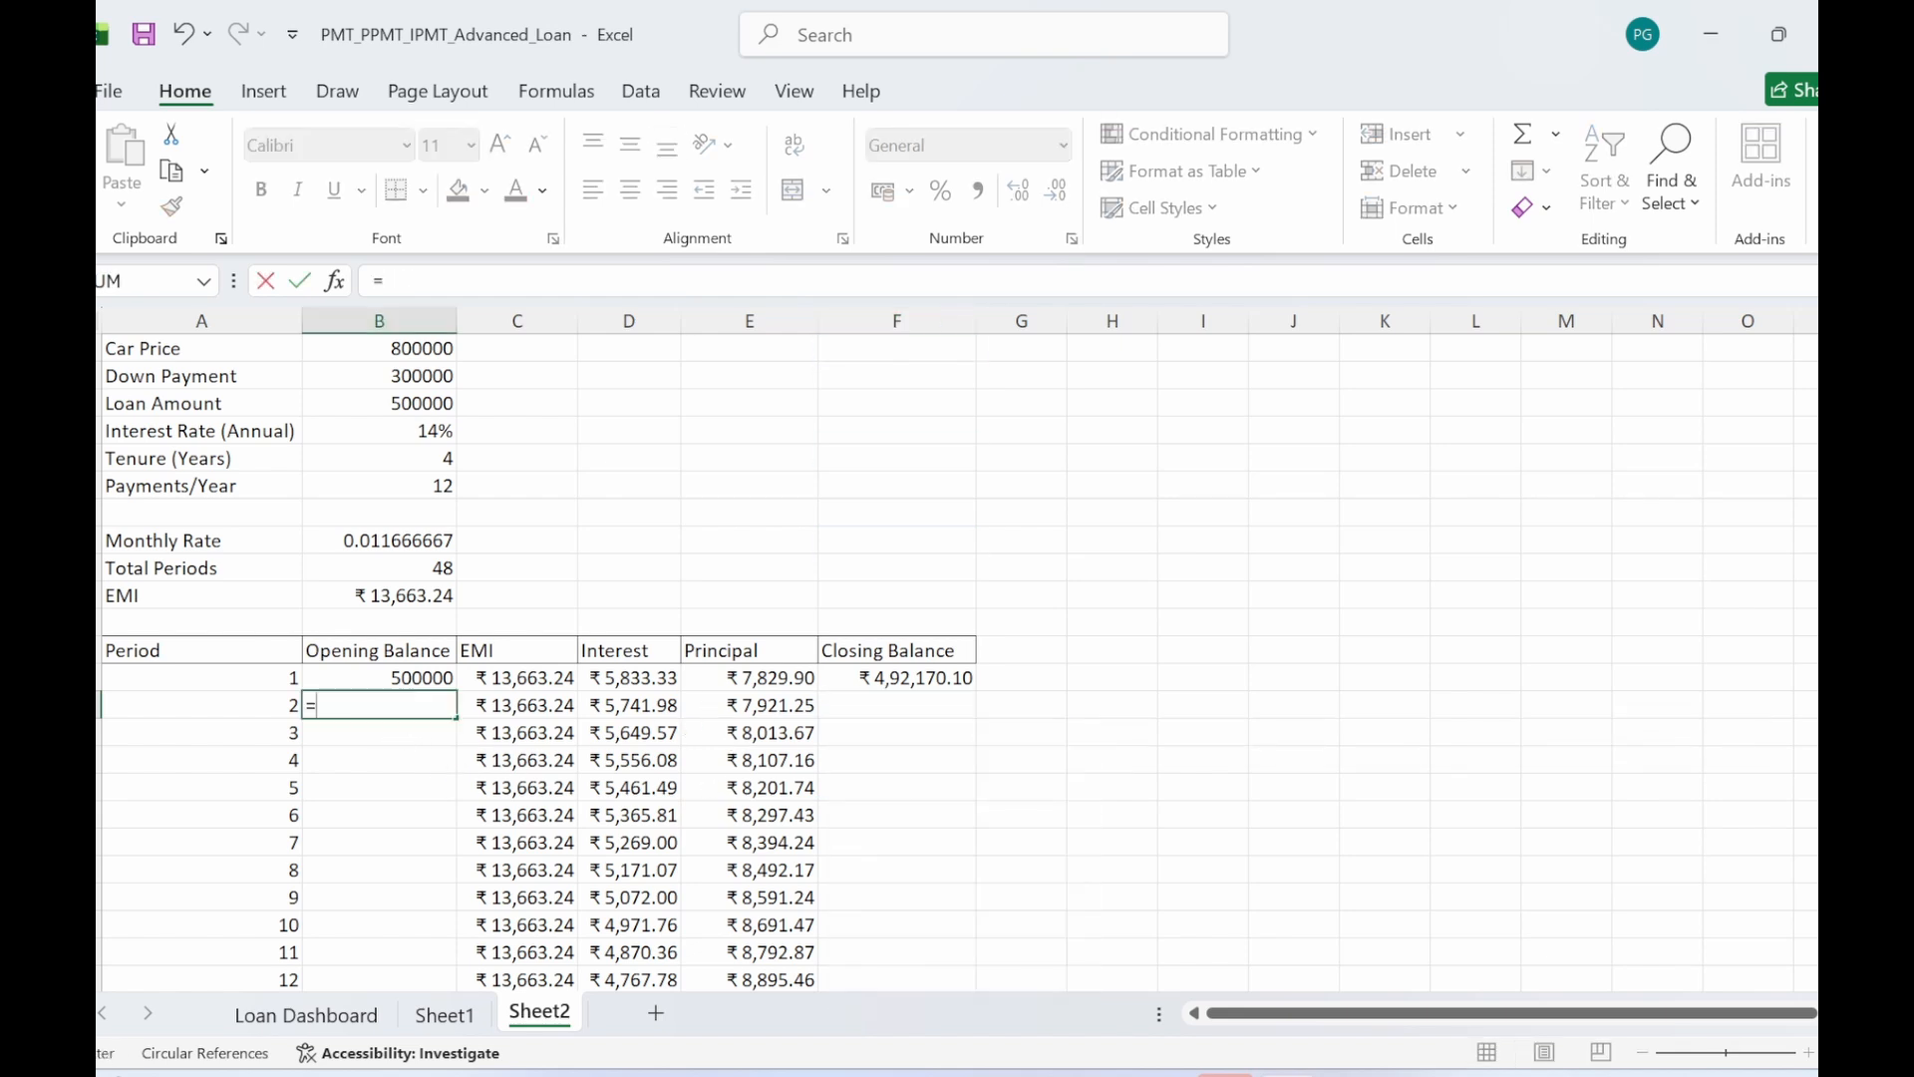
{"action": "left_click", "coordinate": [910, 686]}
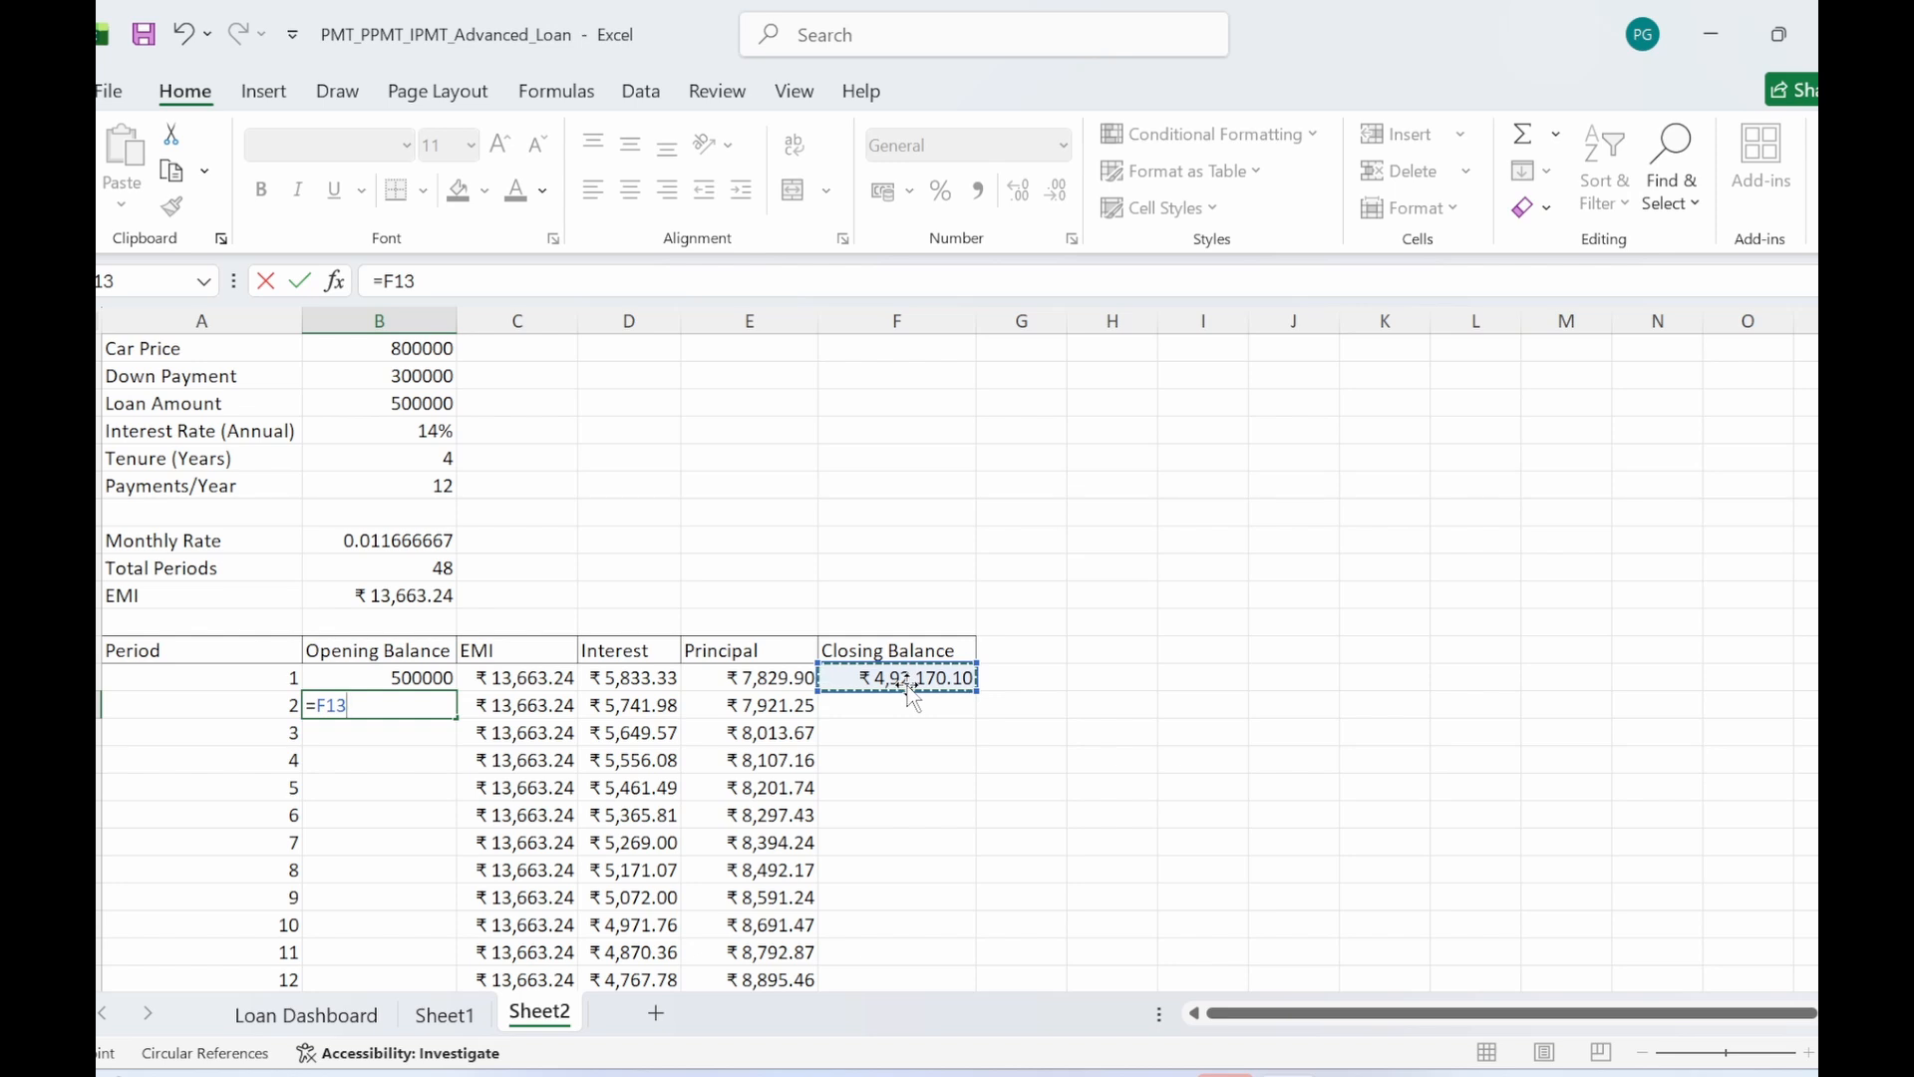
{"action": "key", "text": "Return"}
- Calculate period 2's closing balance in F14 with =B14-E14
{"action": "left_click_drag", "start_coordinate": [942, 887], "coordinate": [933, 870]}
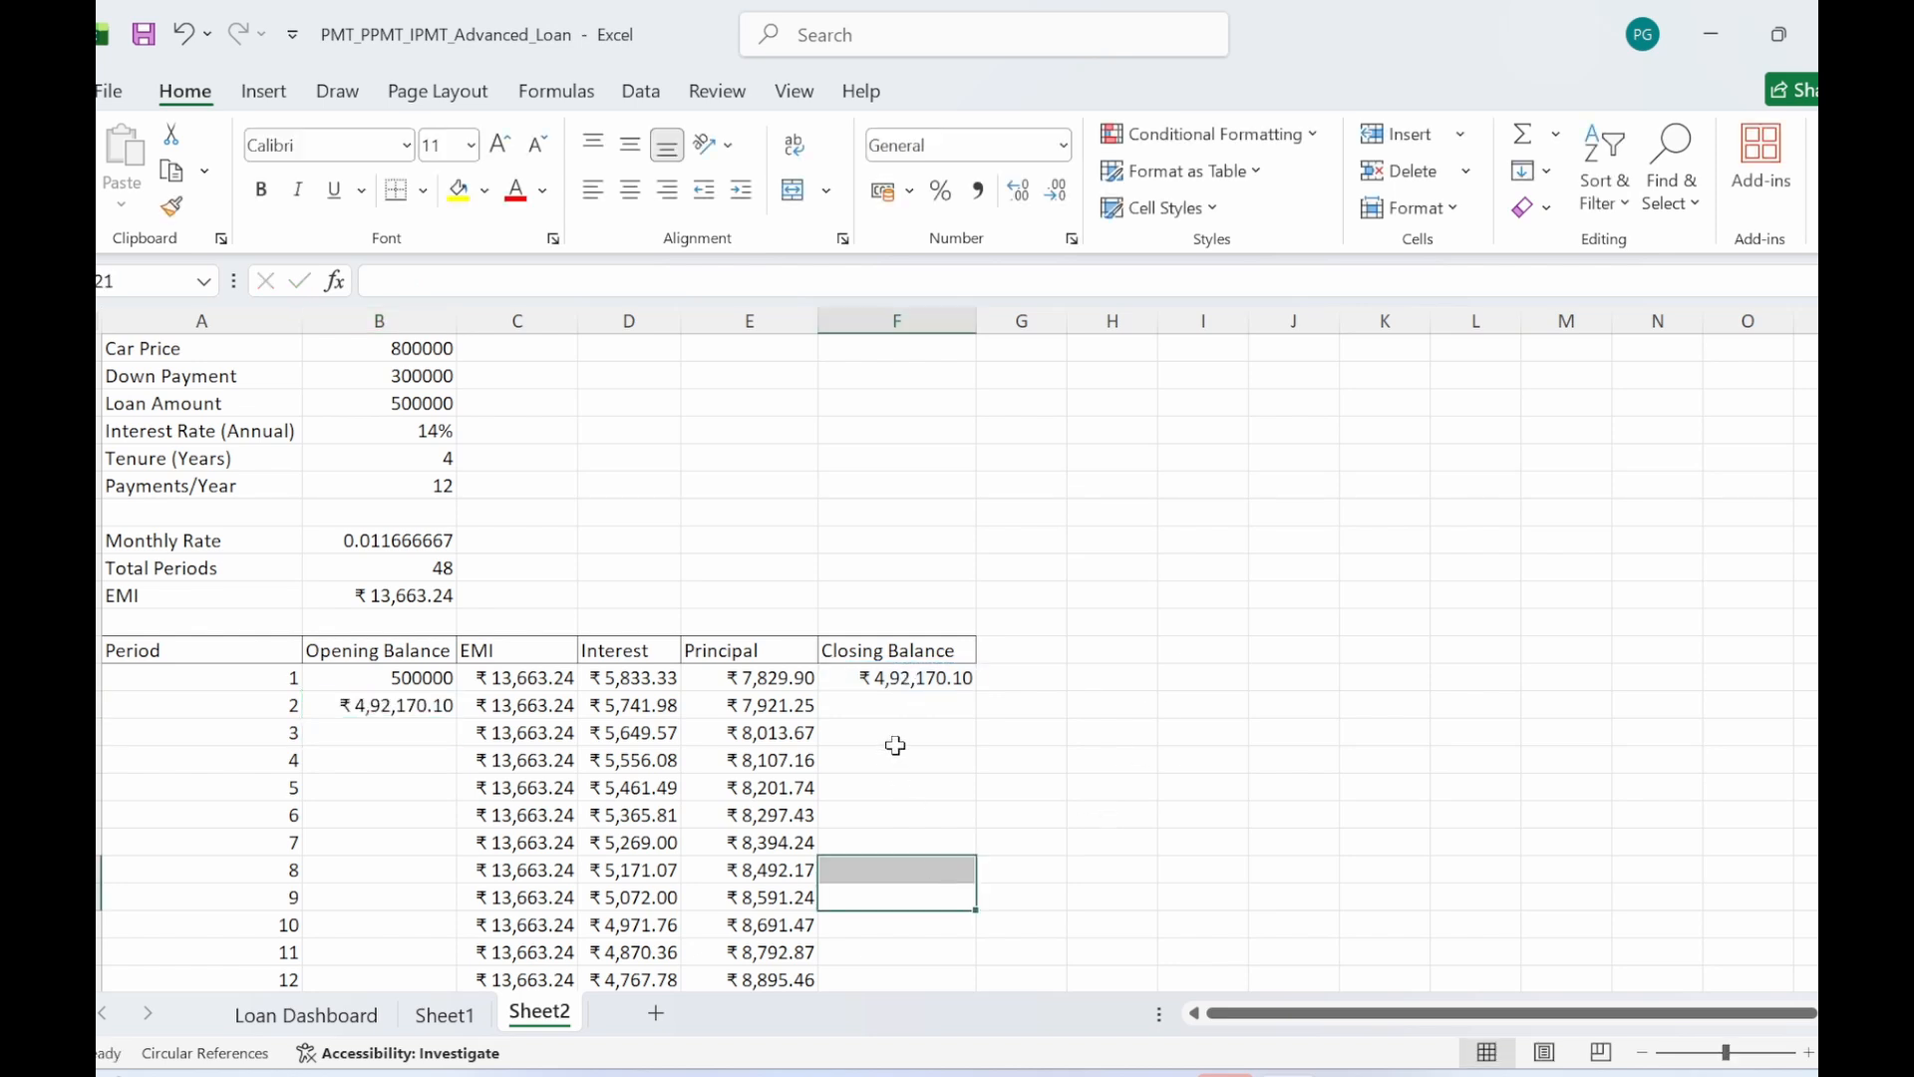
{"action": "left_click", "coordinate": [894, 699]}
{"action": "type", "text": "-"}
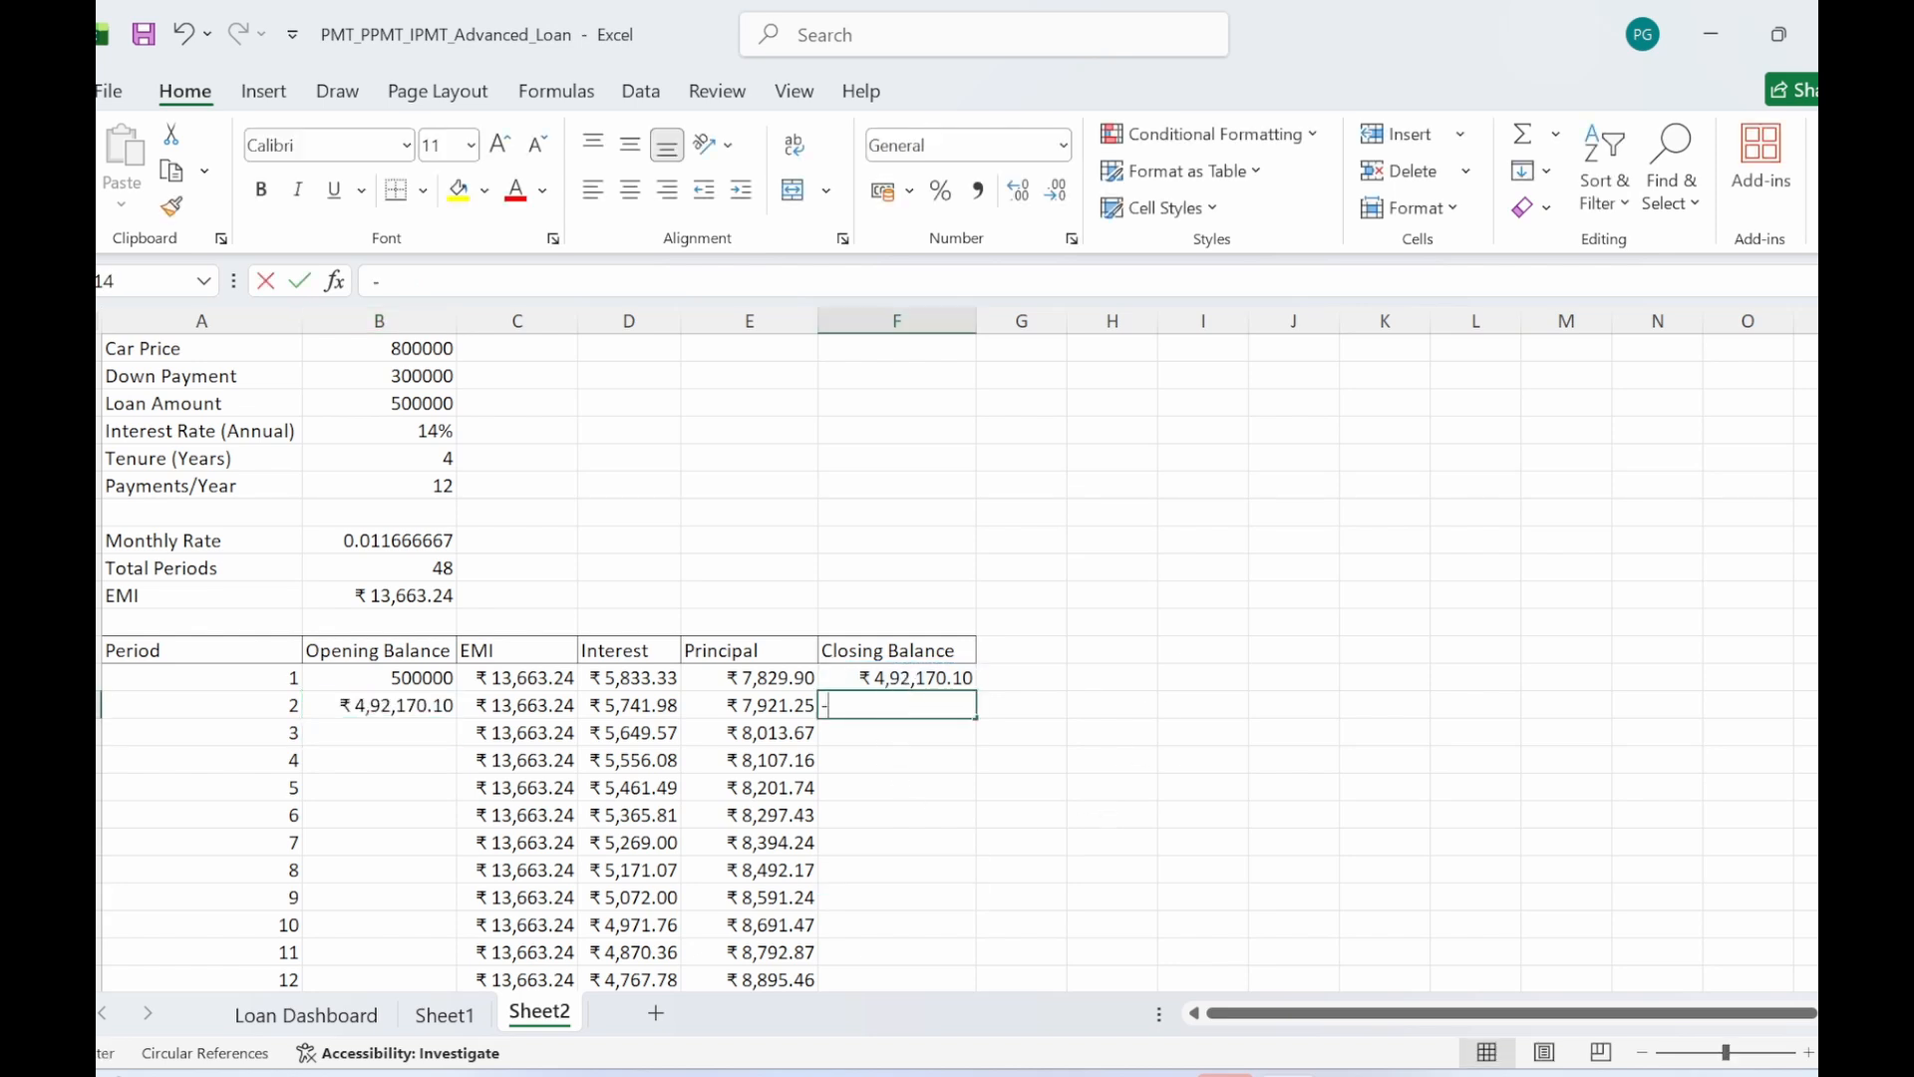
{"action": "key", "text": "BackSpace"}
{"action": "type", "text": "="}
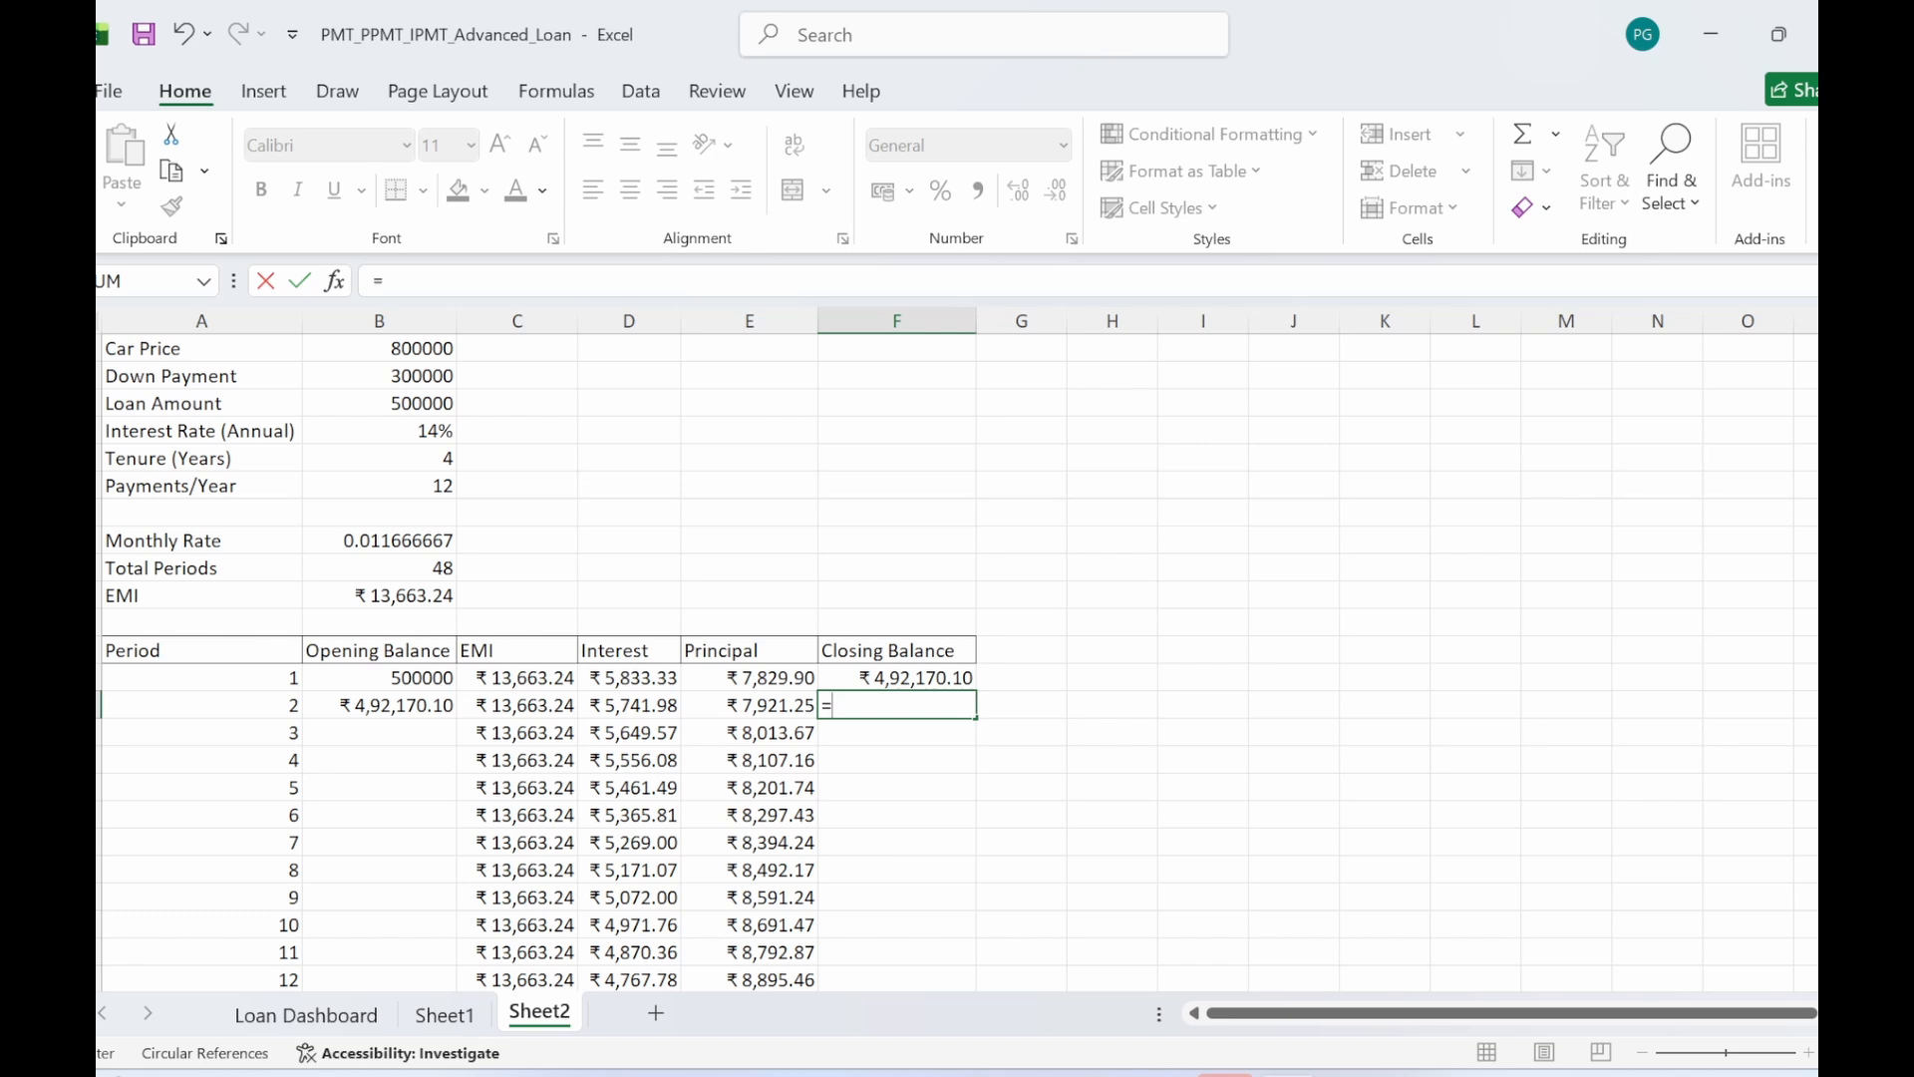
{"action": "left_click", "coordinate": [379, 705]}
{"action": "type", "text": "-"}
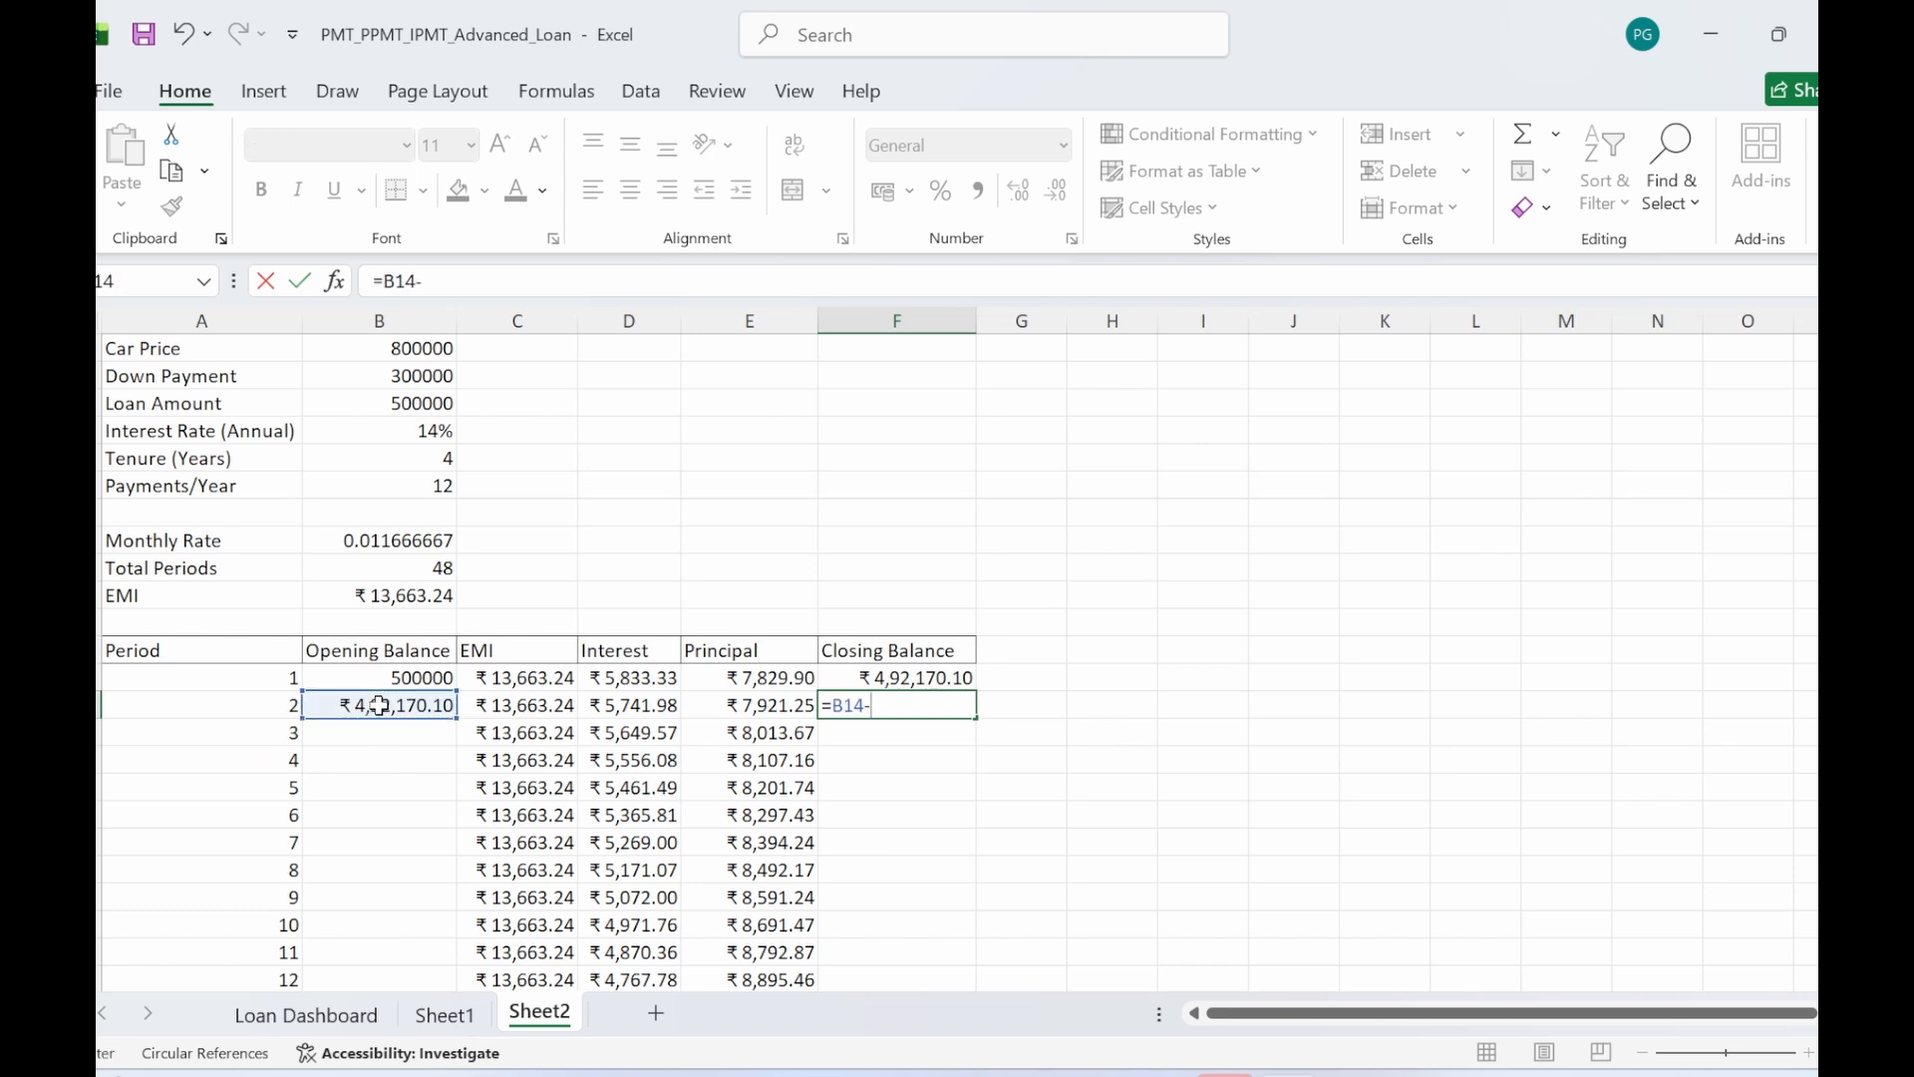
{"action": "left_click", "coordinate": [742, 701]}
{"action": "key", "text": "Return"}
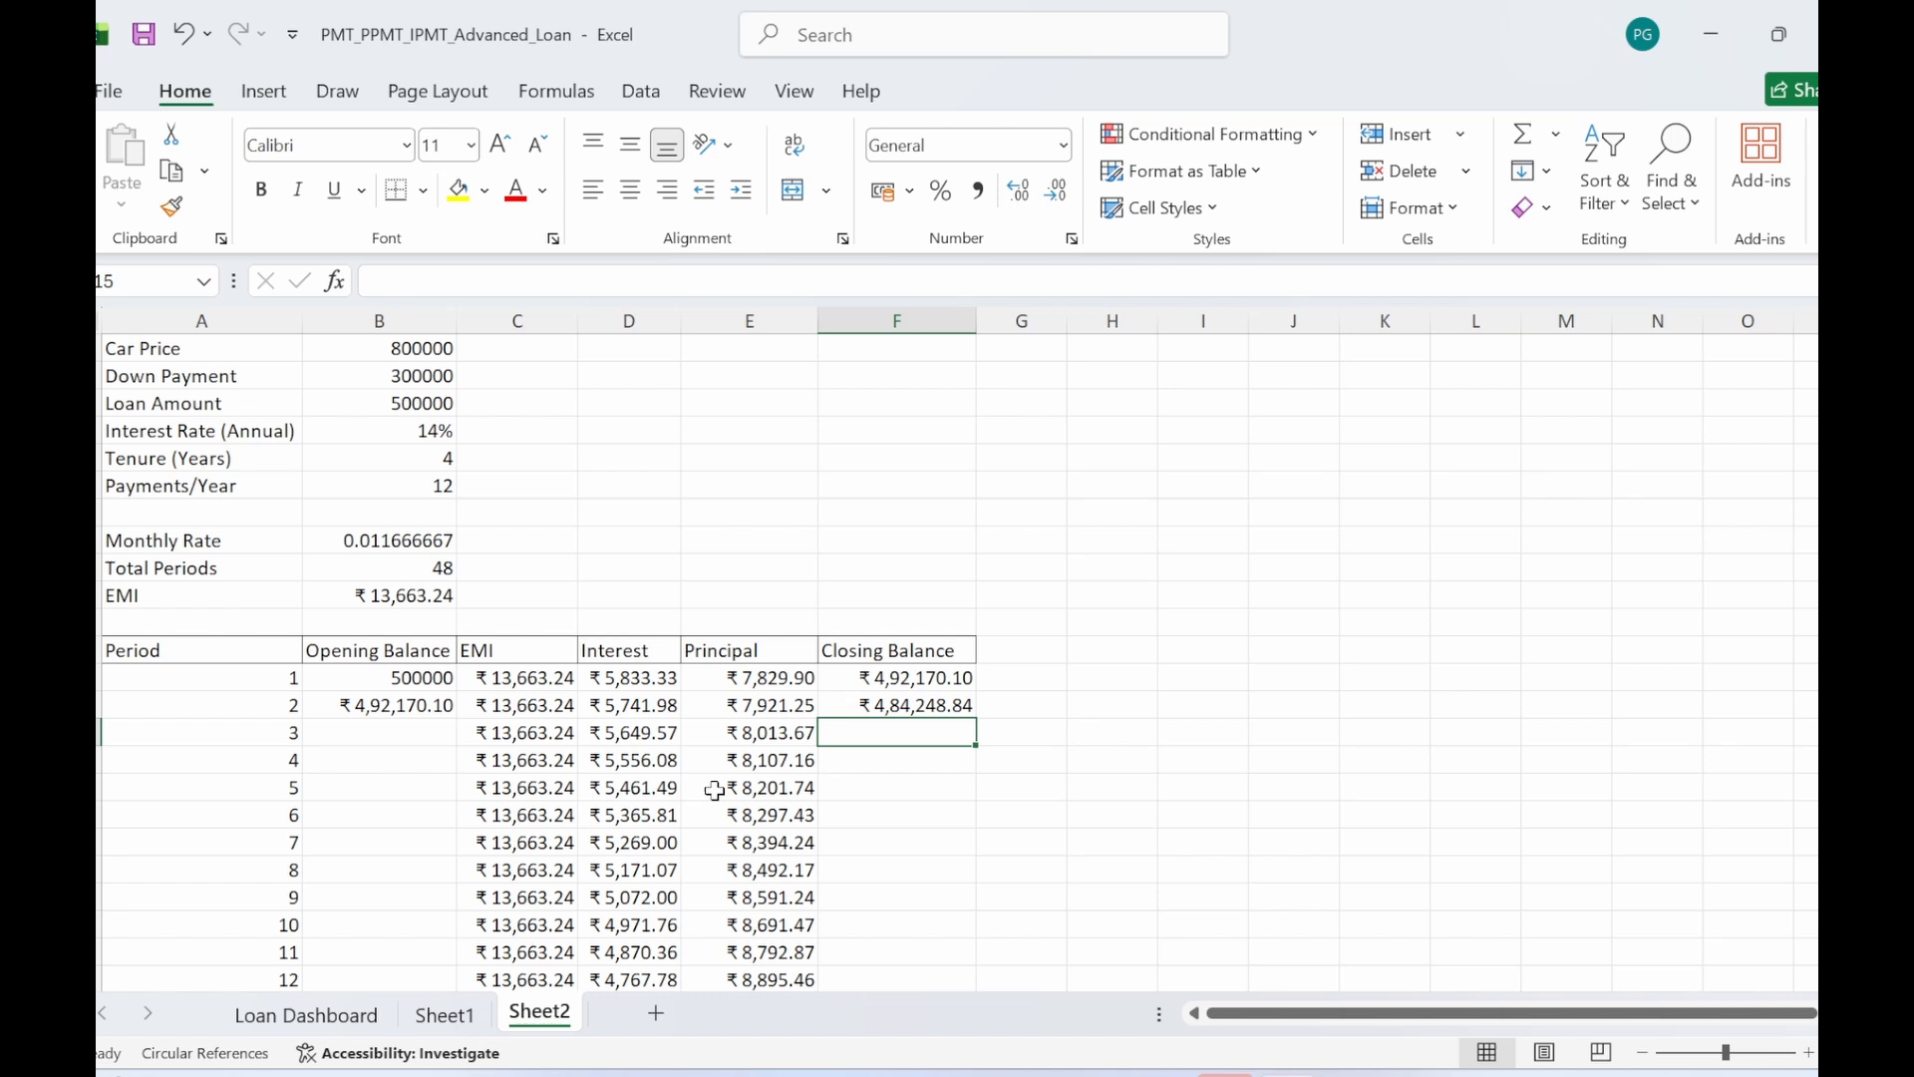
- Fill the opening balance formula from B14 down the Opening Balance column for the remaining periods
{"action": "left_click", "coordinate": [399, 791]}
{"action": "left_click", "coordinate": [394, 705]}
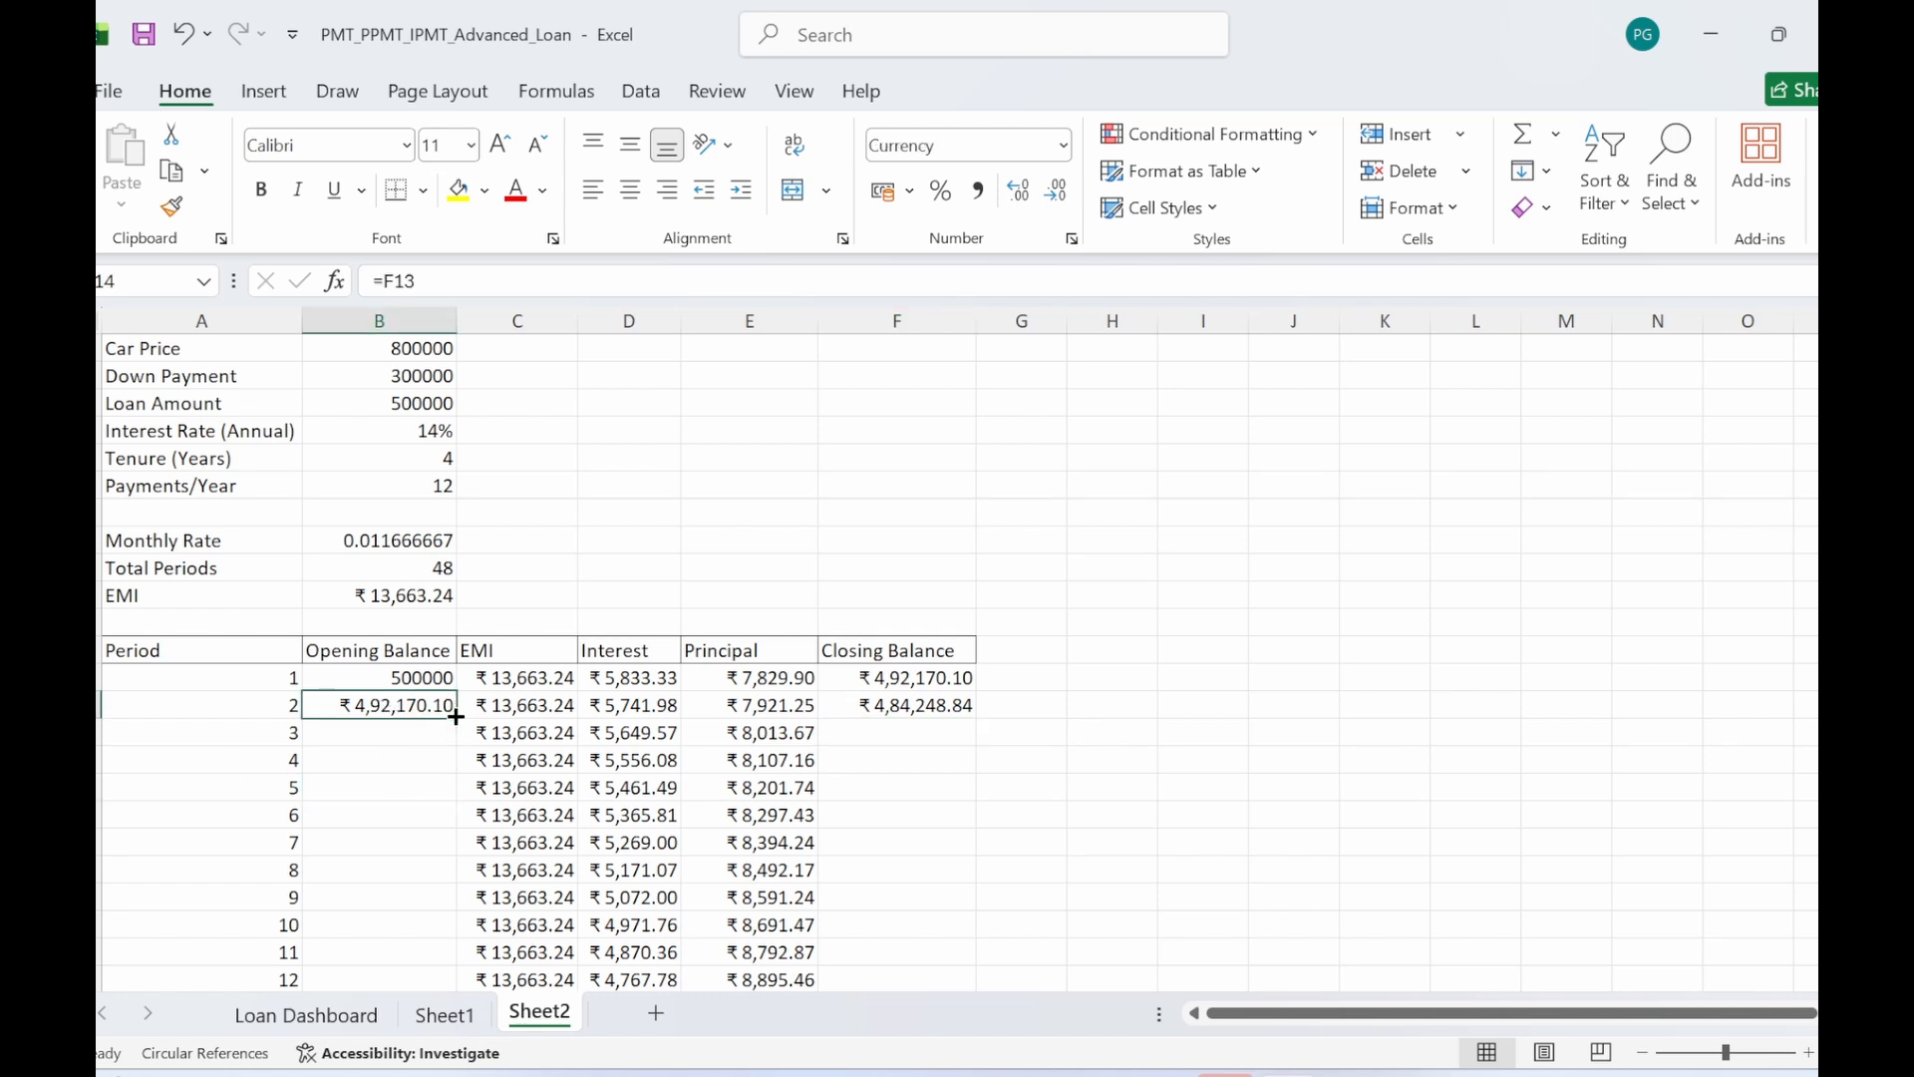
{"action": "left_click_drag", "start_coordinate": [455, 715], "coordinate": [455, 982]}
{"action": "left_click", "coordinate": [897, 869]}
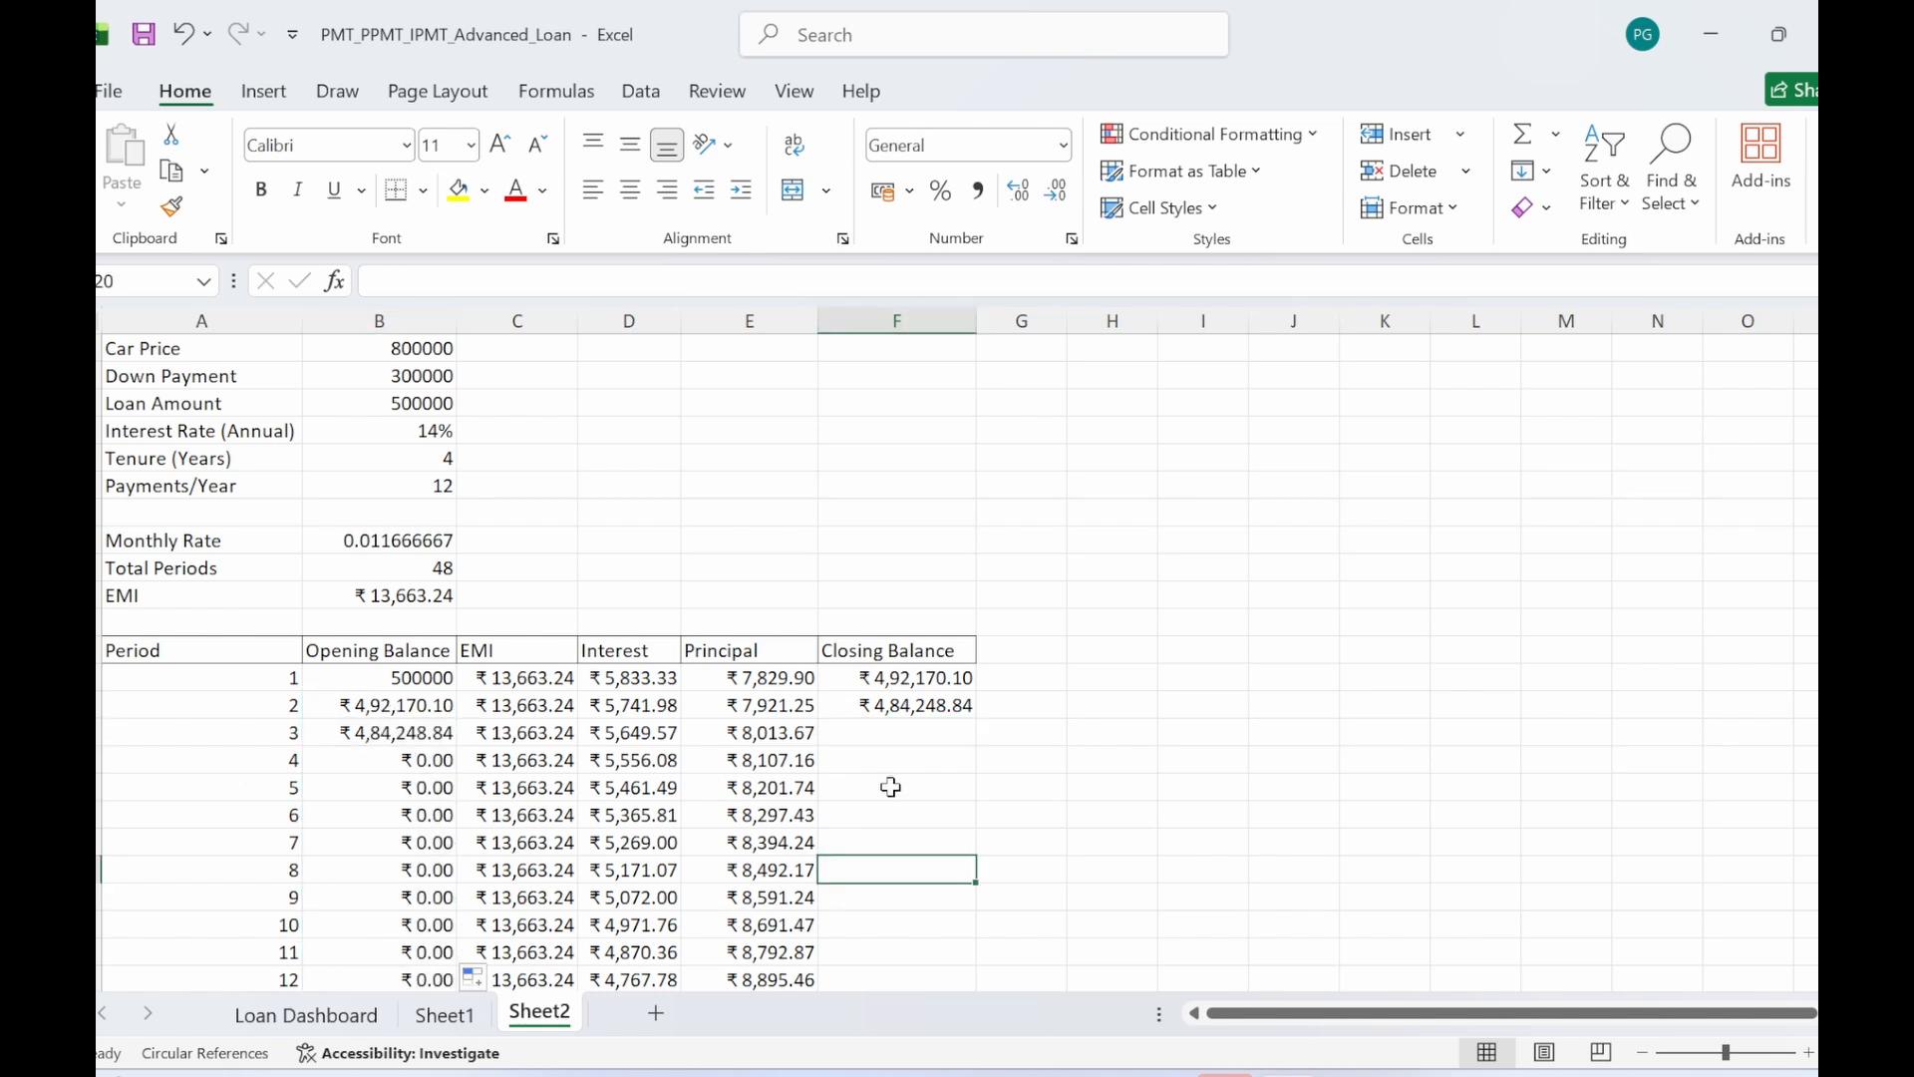
- Fill the closing balance formula from F14 down the Closing Balance column for the remaining periods
{"action": "left_click", "coordinate": [909, 704]}
{"action": "double_click", "coordinate": [975, 717]}
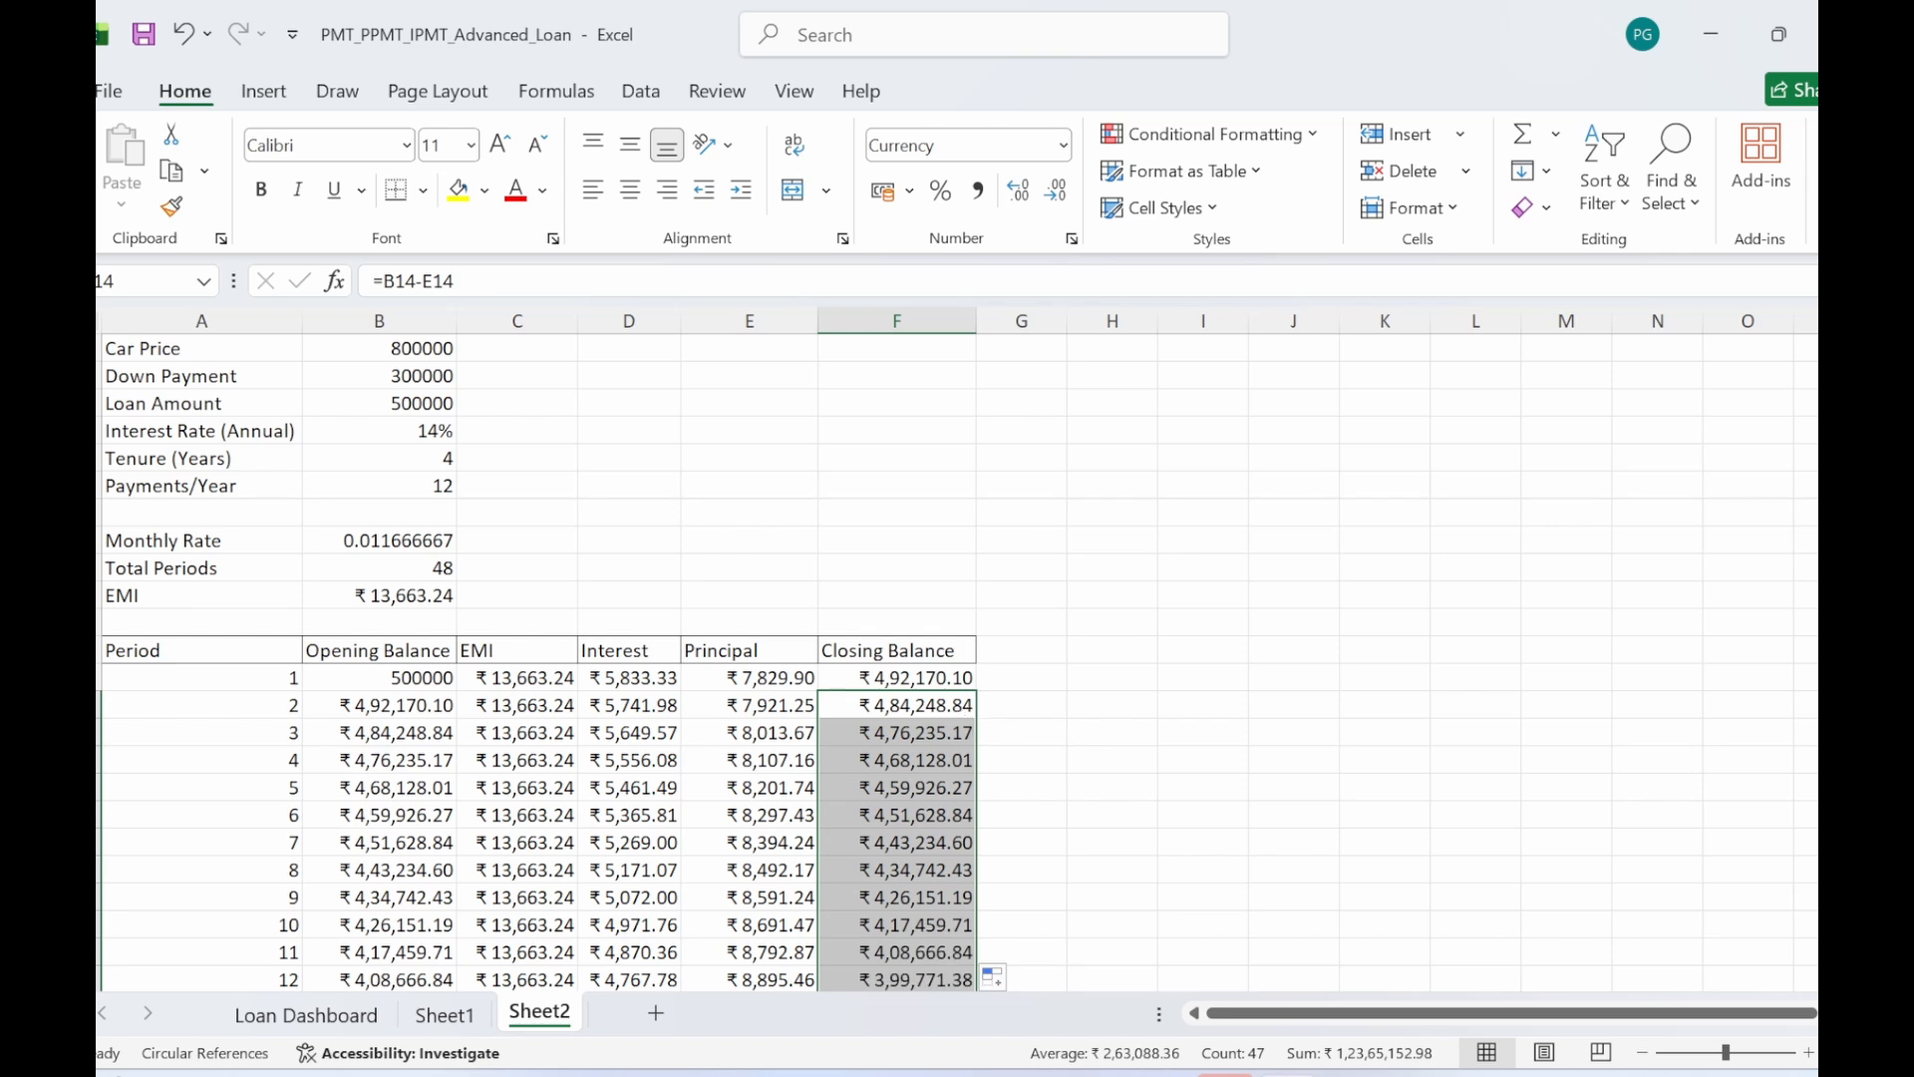
{"action": "left_click", "coordinate": [1132, 732]}
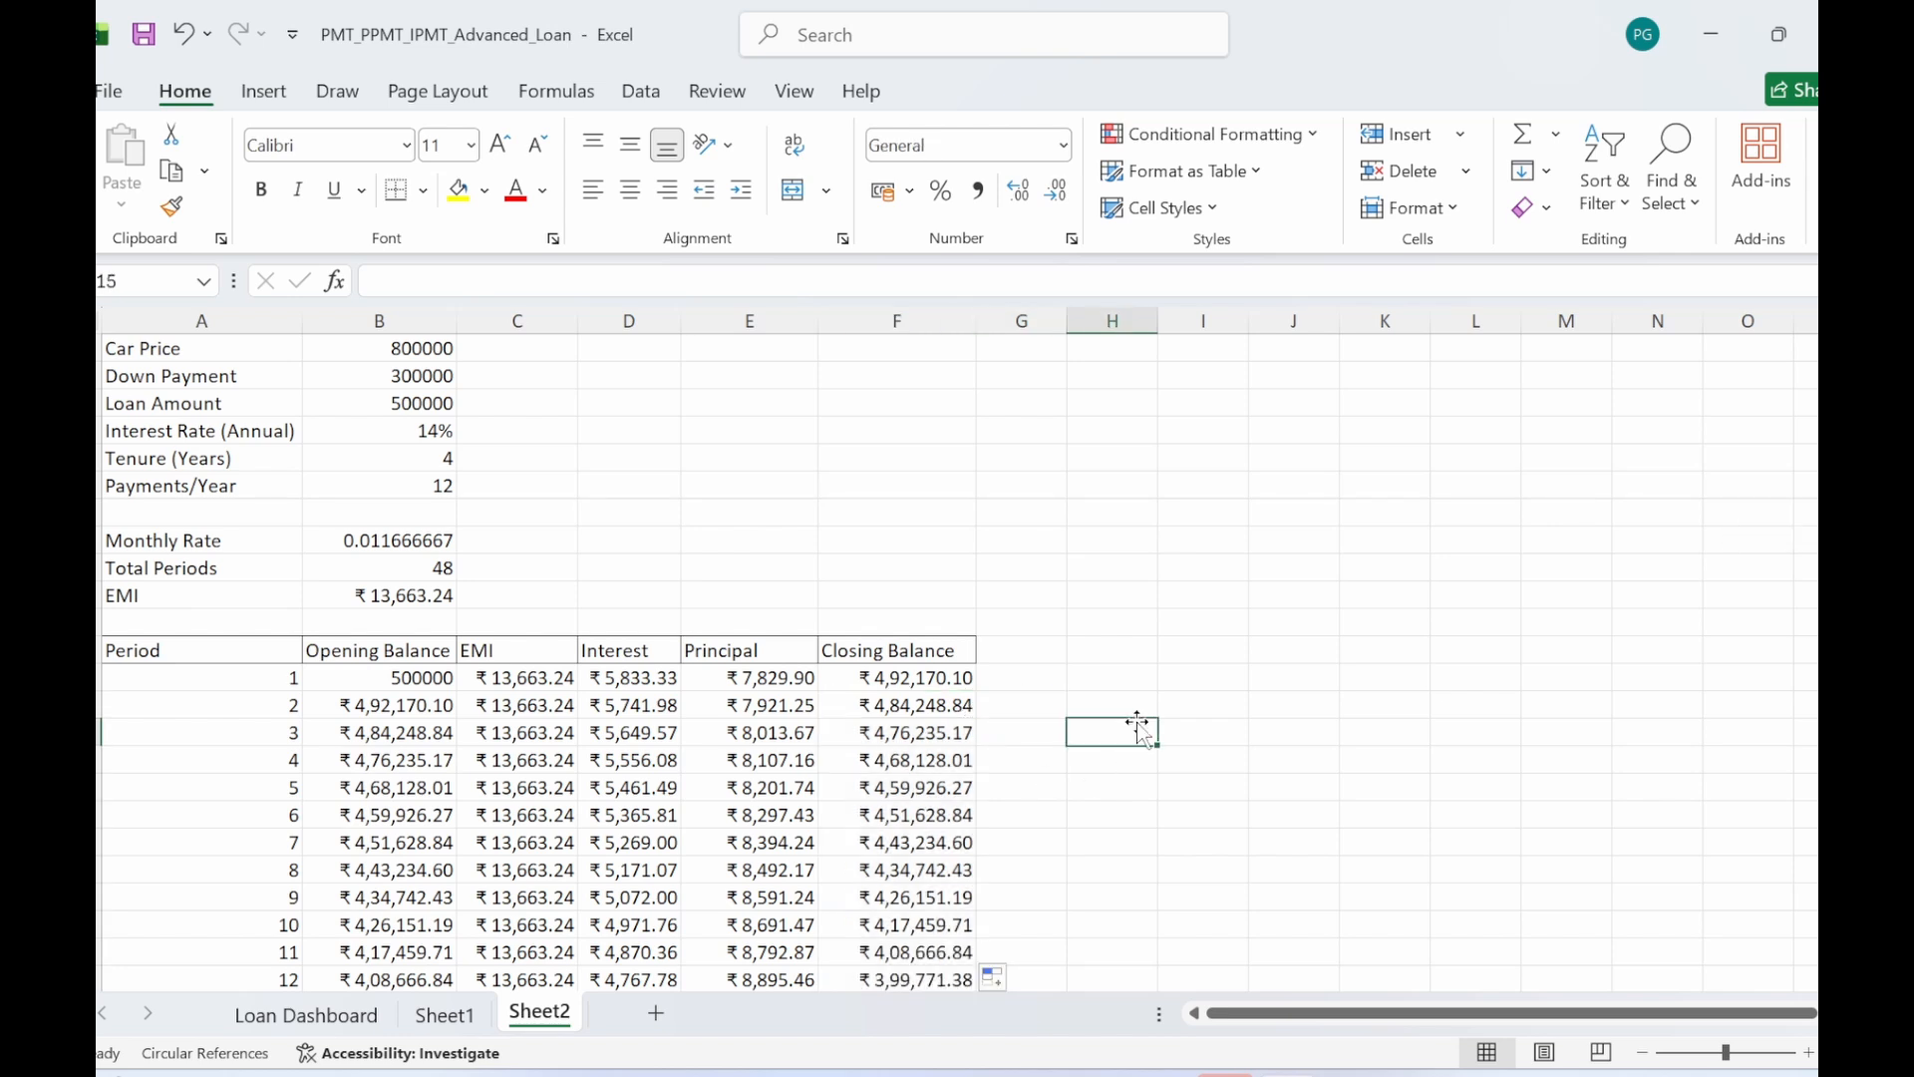
{"action": "left_click", "coordinate": [1111, 649]}
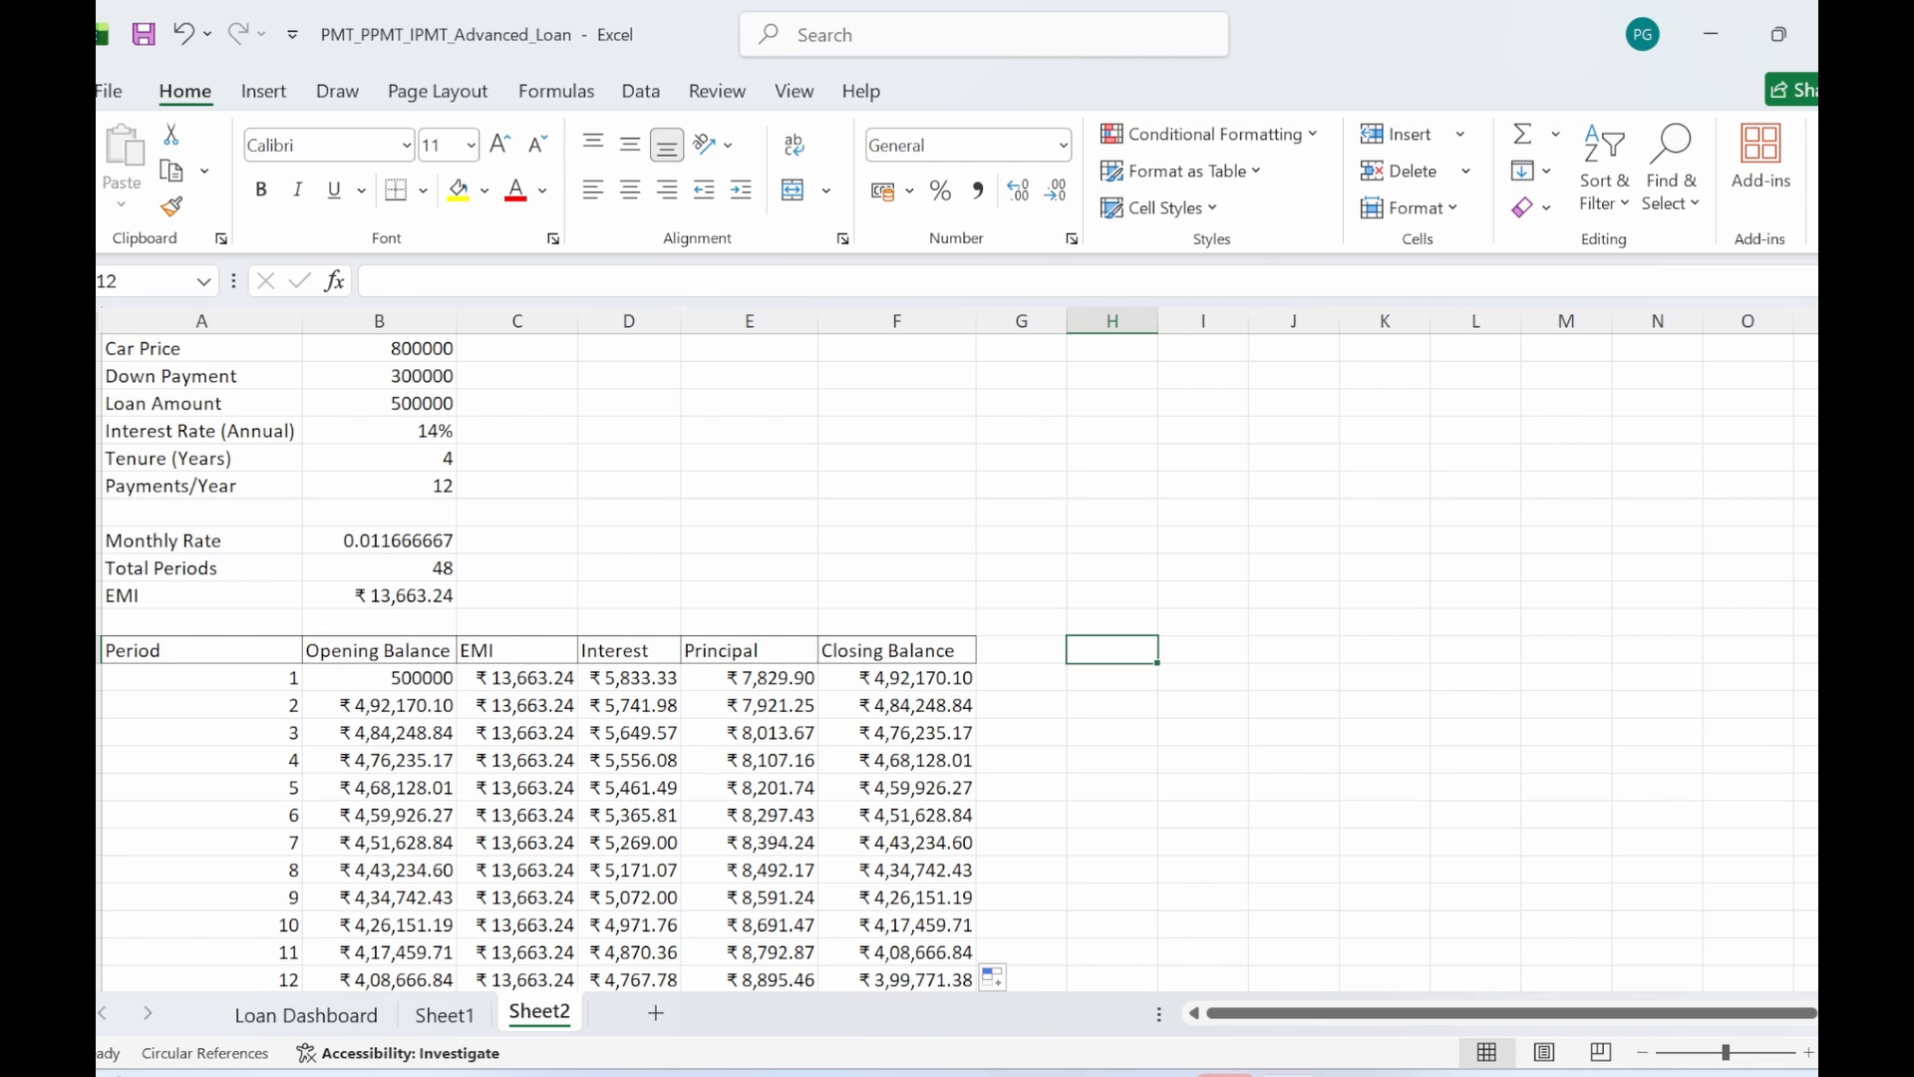
- On Sheet1, set the principal in B2 to 500000
{"action": "left_click", "coordinate": [481, 1022]}
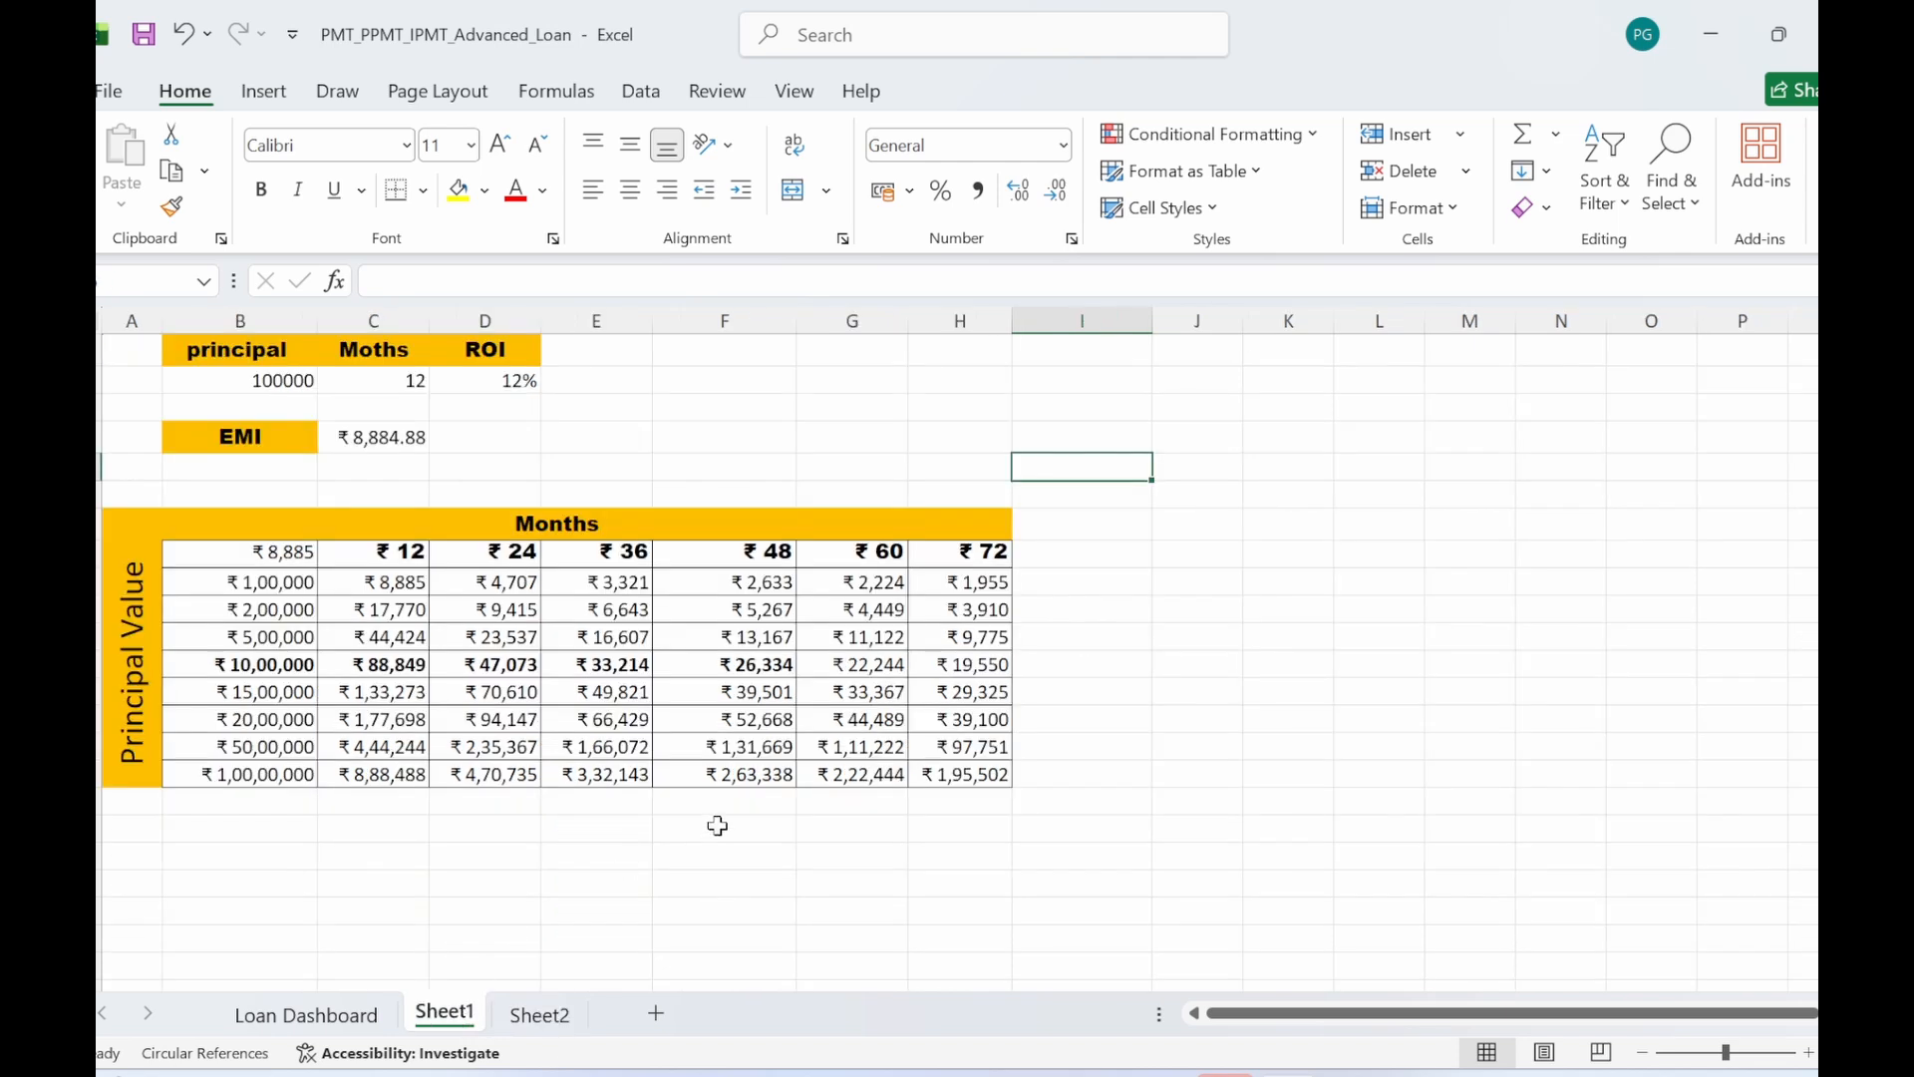
{"action": "left_click", "coordinate": [1019, 941]}
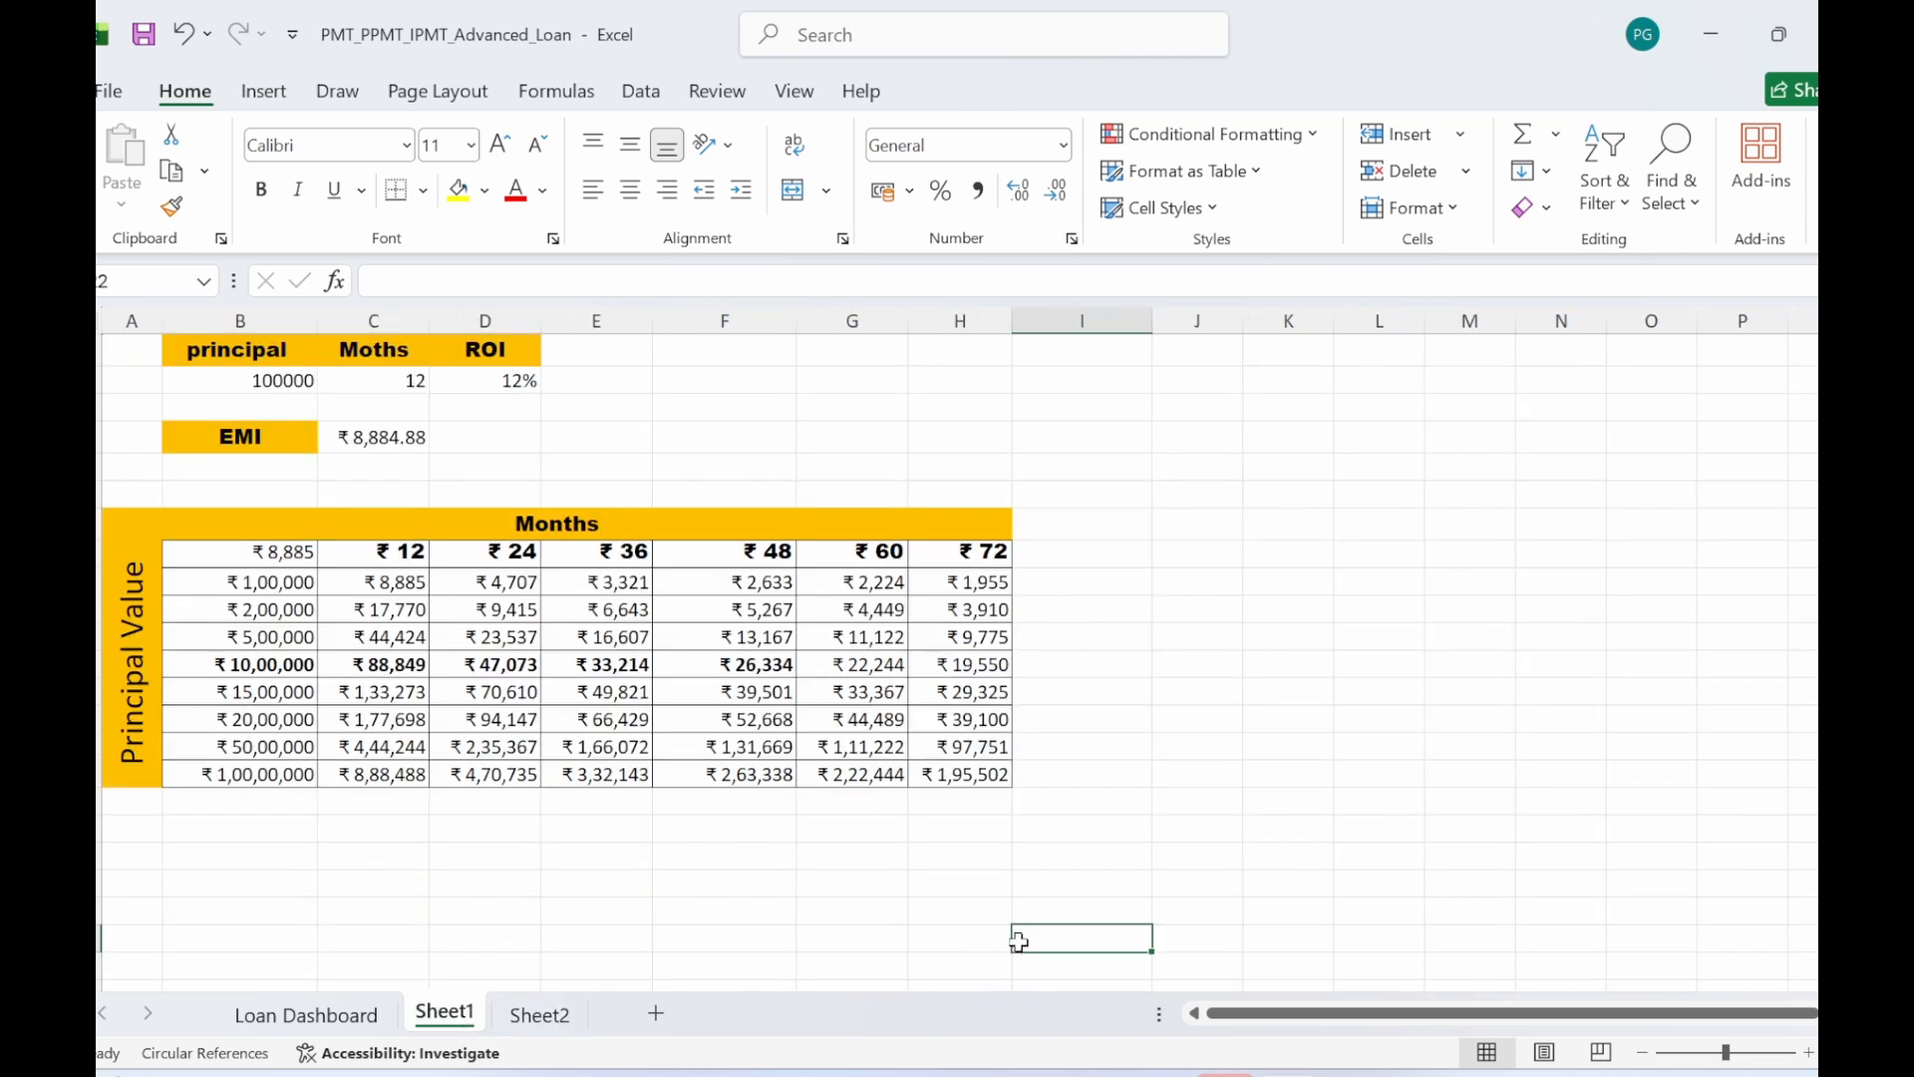
{"action": "left_click", "coordinate": [251, 376]}
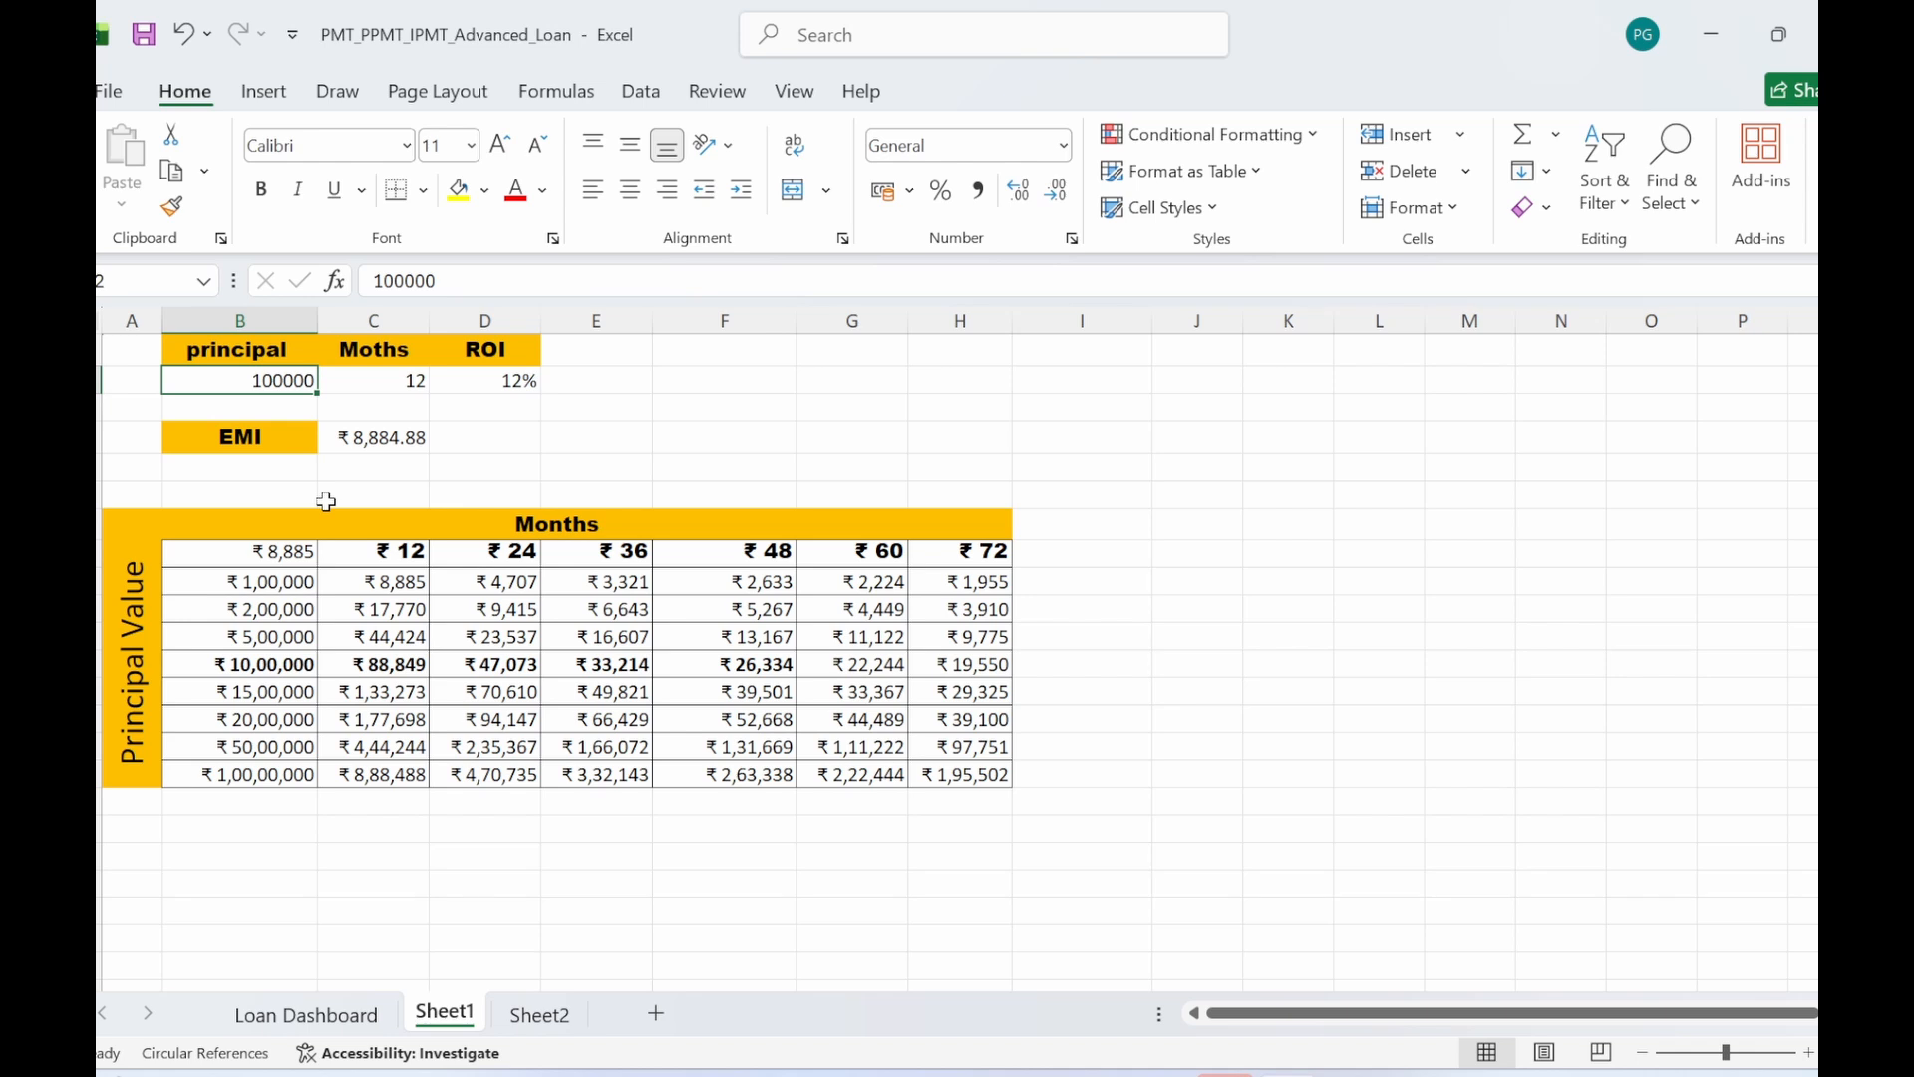
{"action": "type", "text": "500000"}
{"action": "key", "text": "Return"}
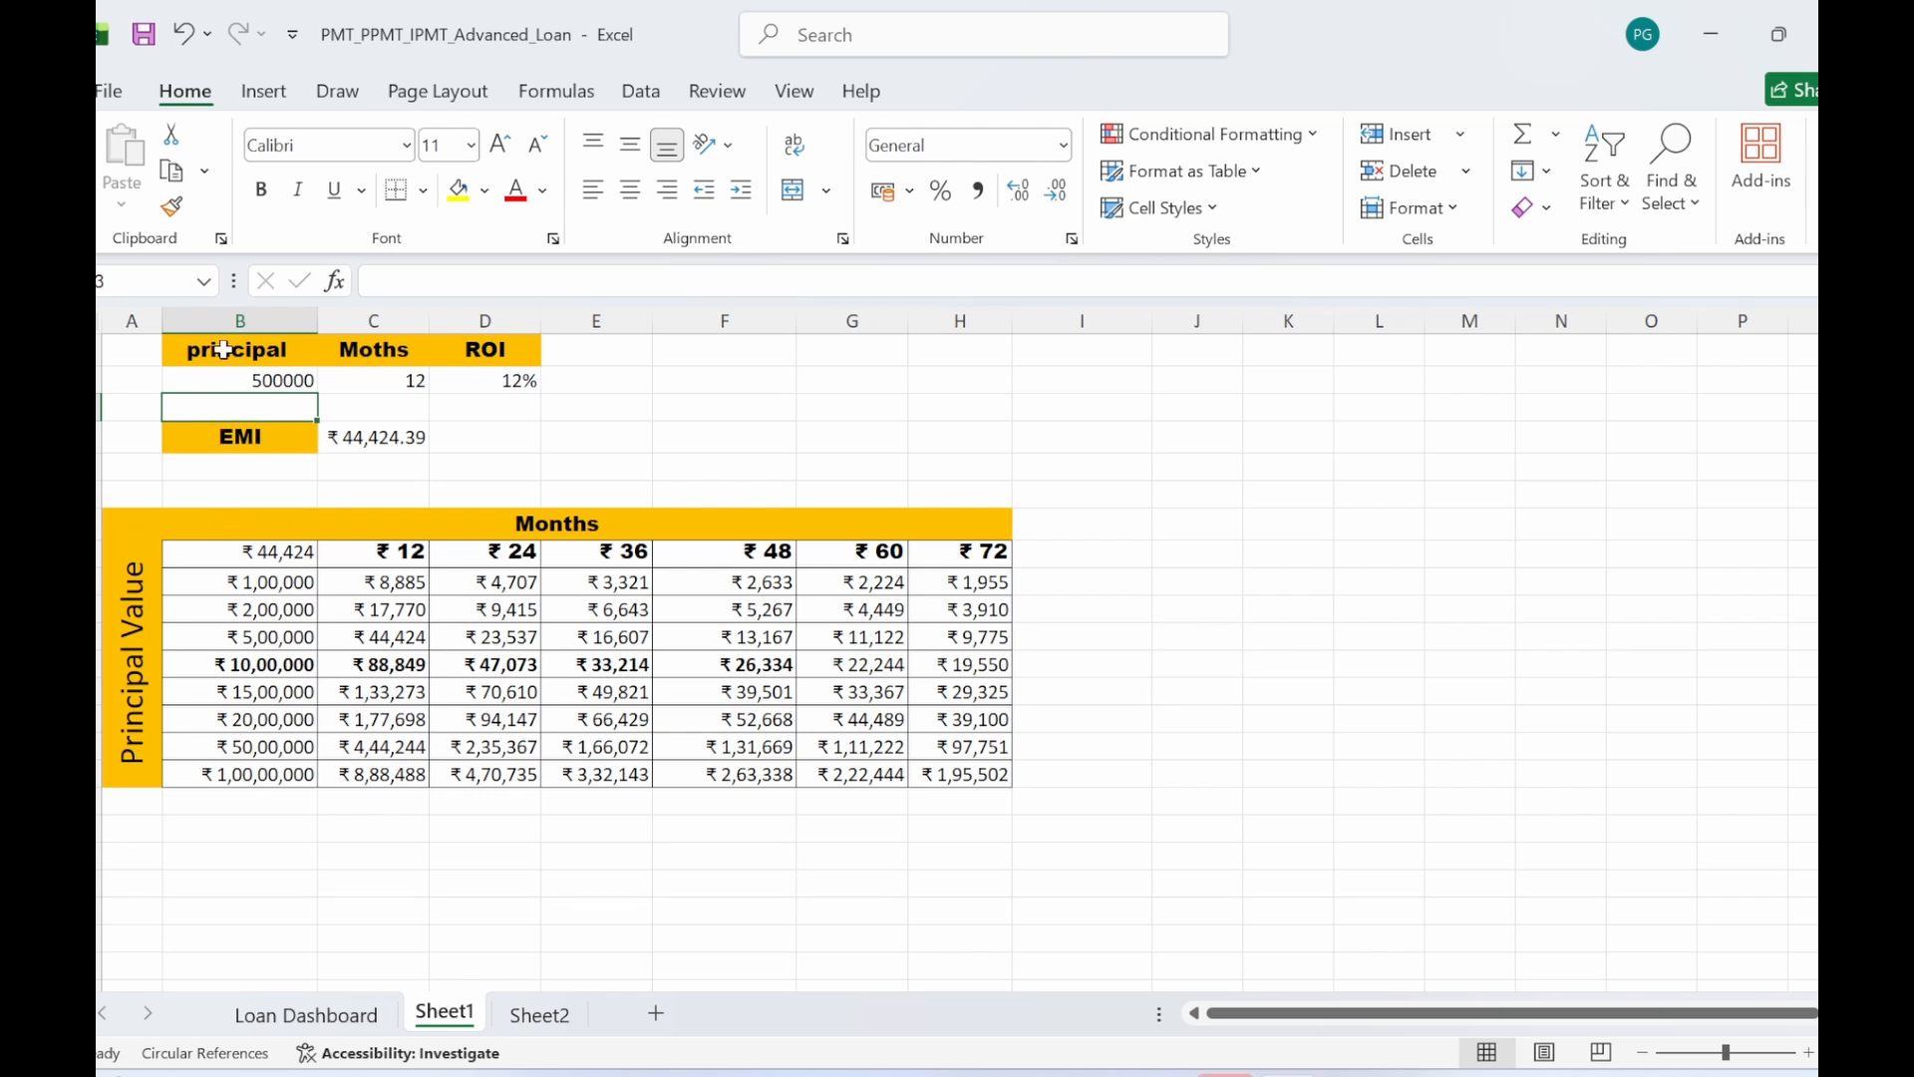
- Copy the principal, Moths and ROI headers from B1:D1 to K1:M1 and widen column K to fit
{"action": "left_click_drag", "start_coordinate": [222, 349], "coordinate": [483, 320]}
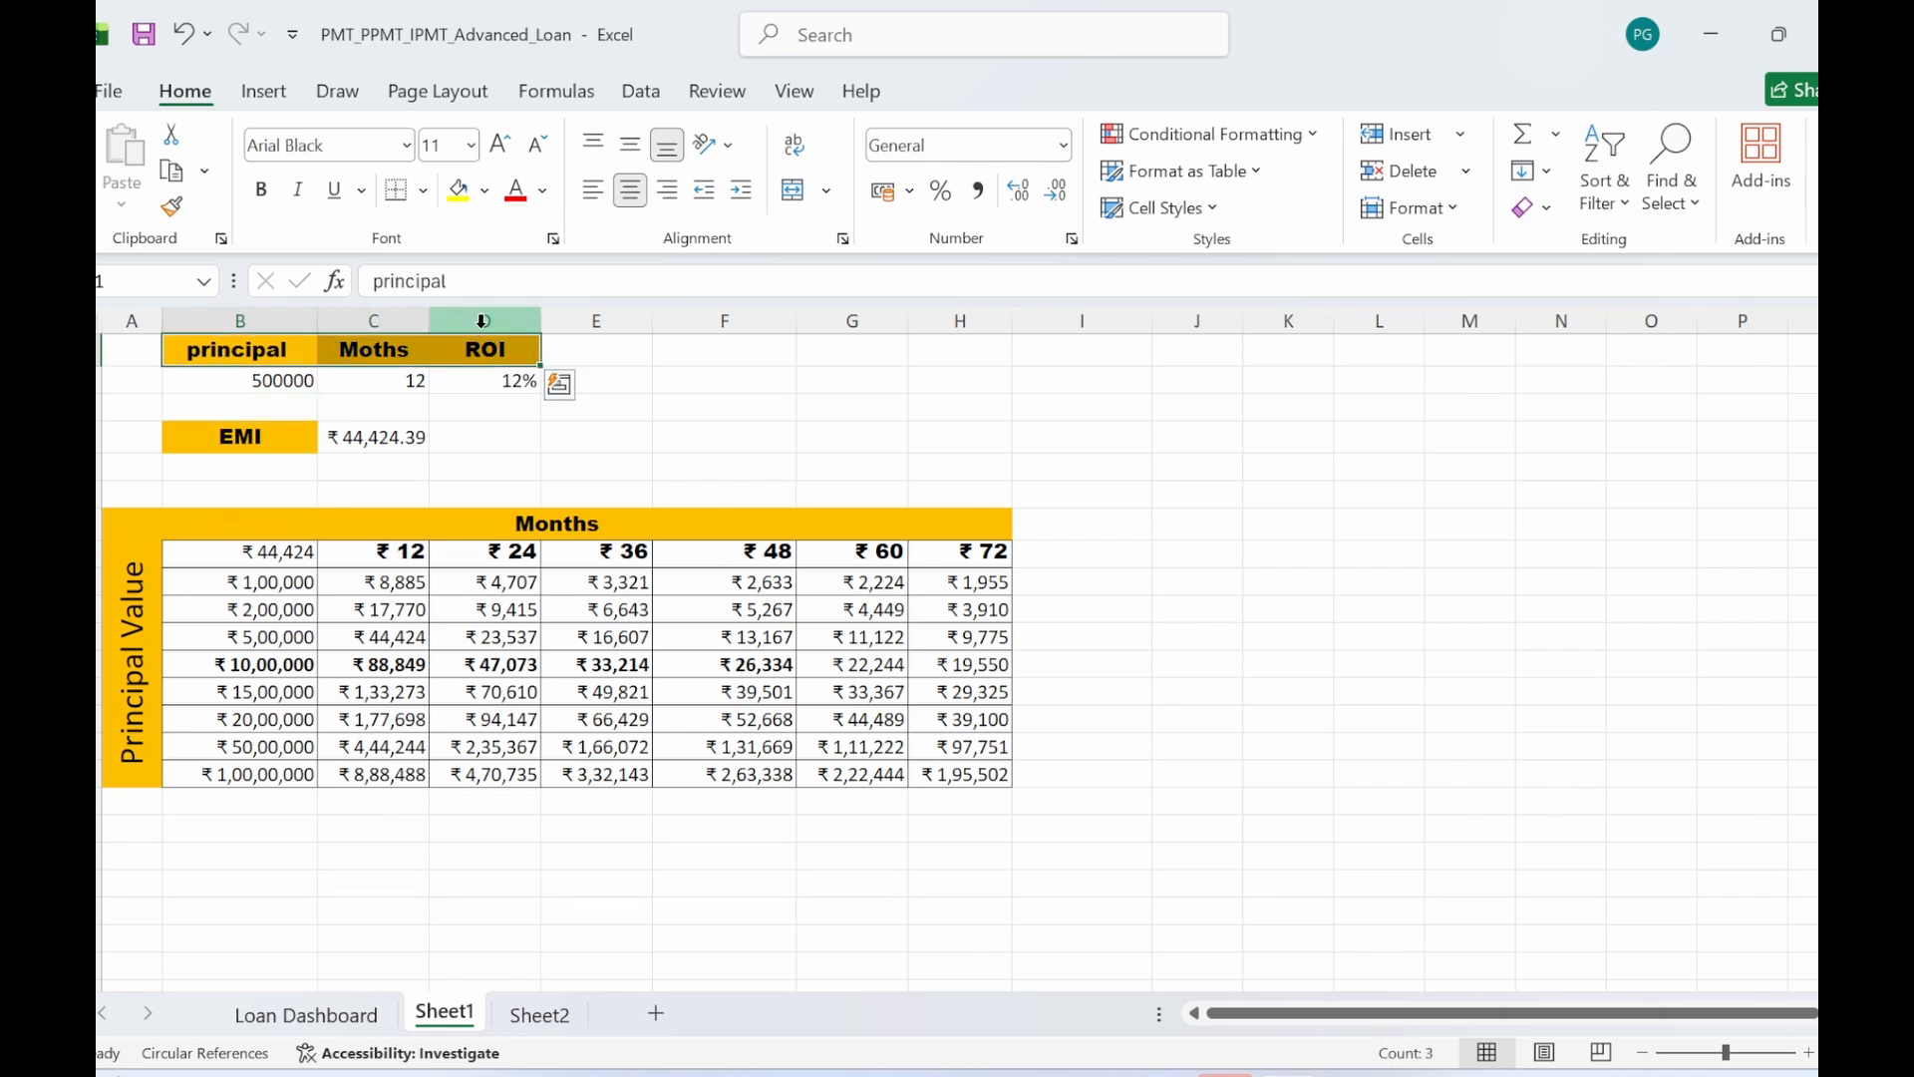
{"action": "key", "text": "ctrl+c"}
{"action": "left_click", "coordinate": [1264, 353]}
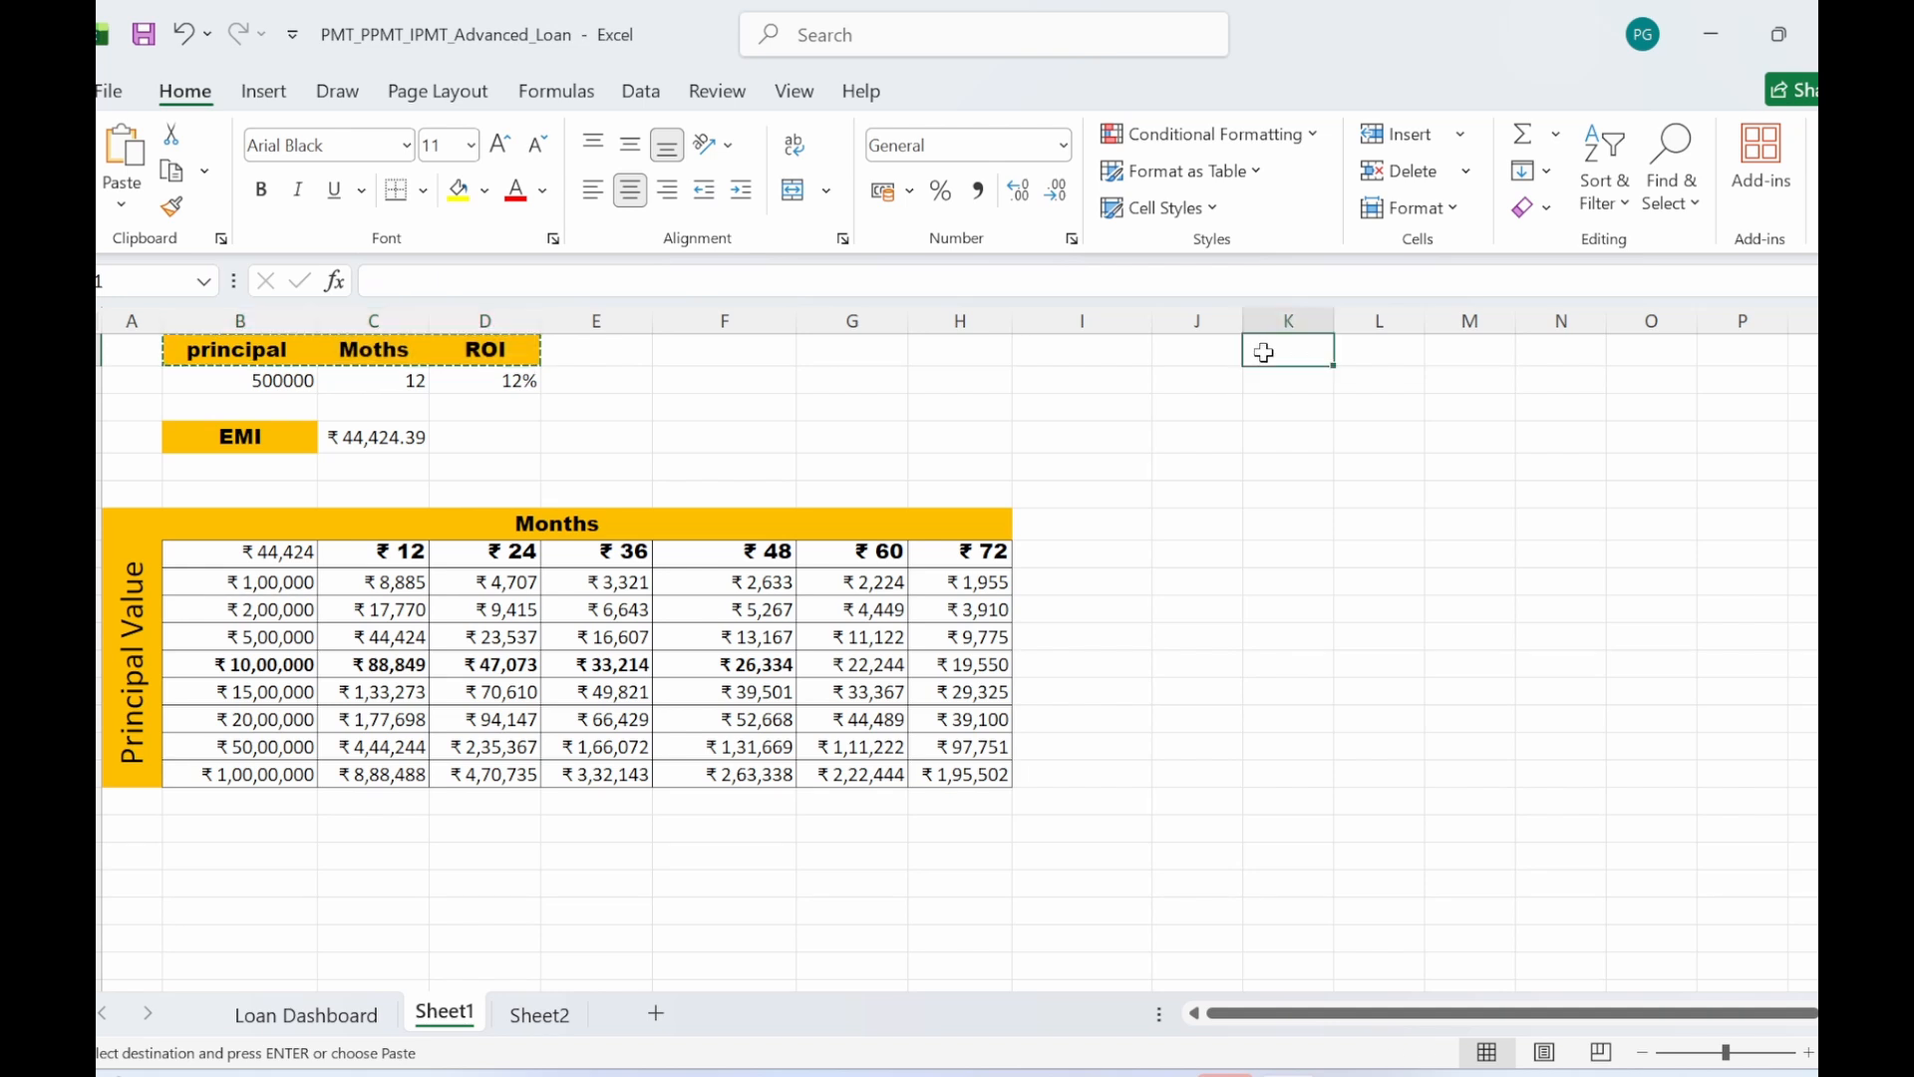
{"action": "key", "text": "ctrl+v"}
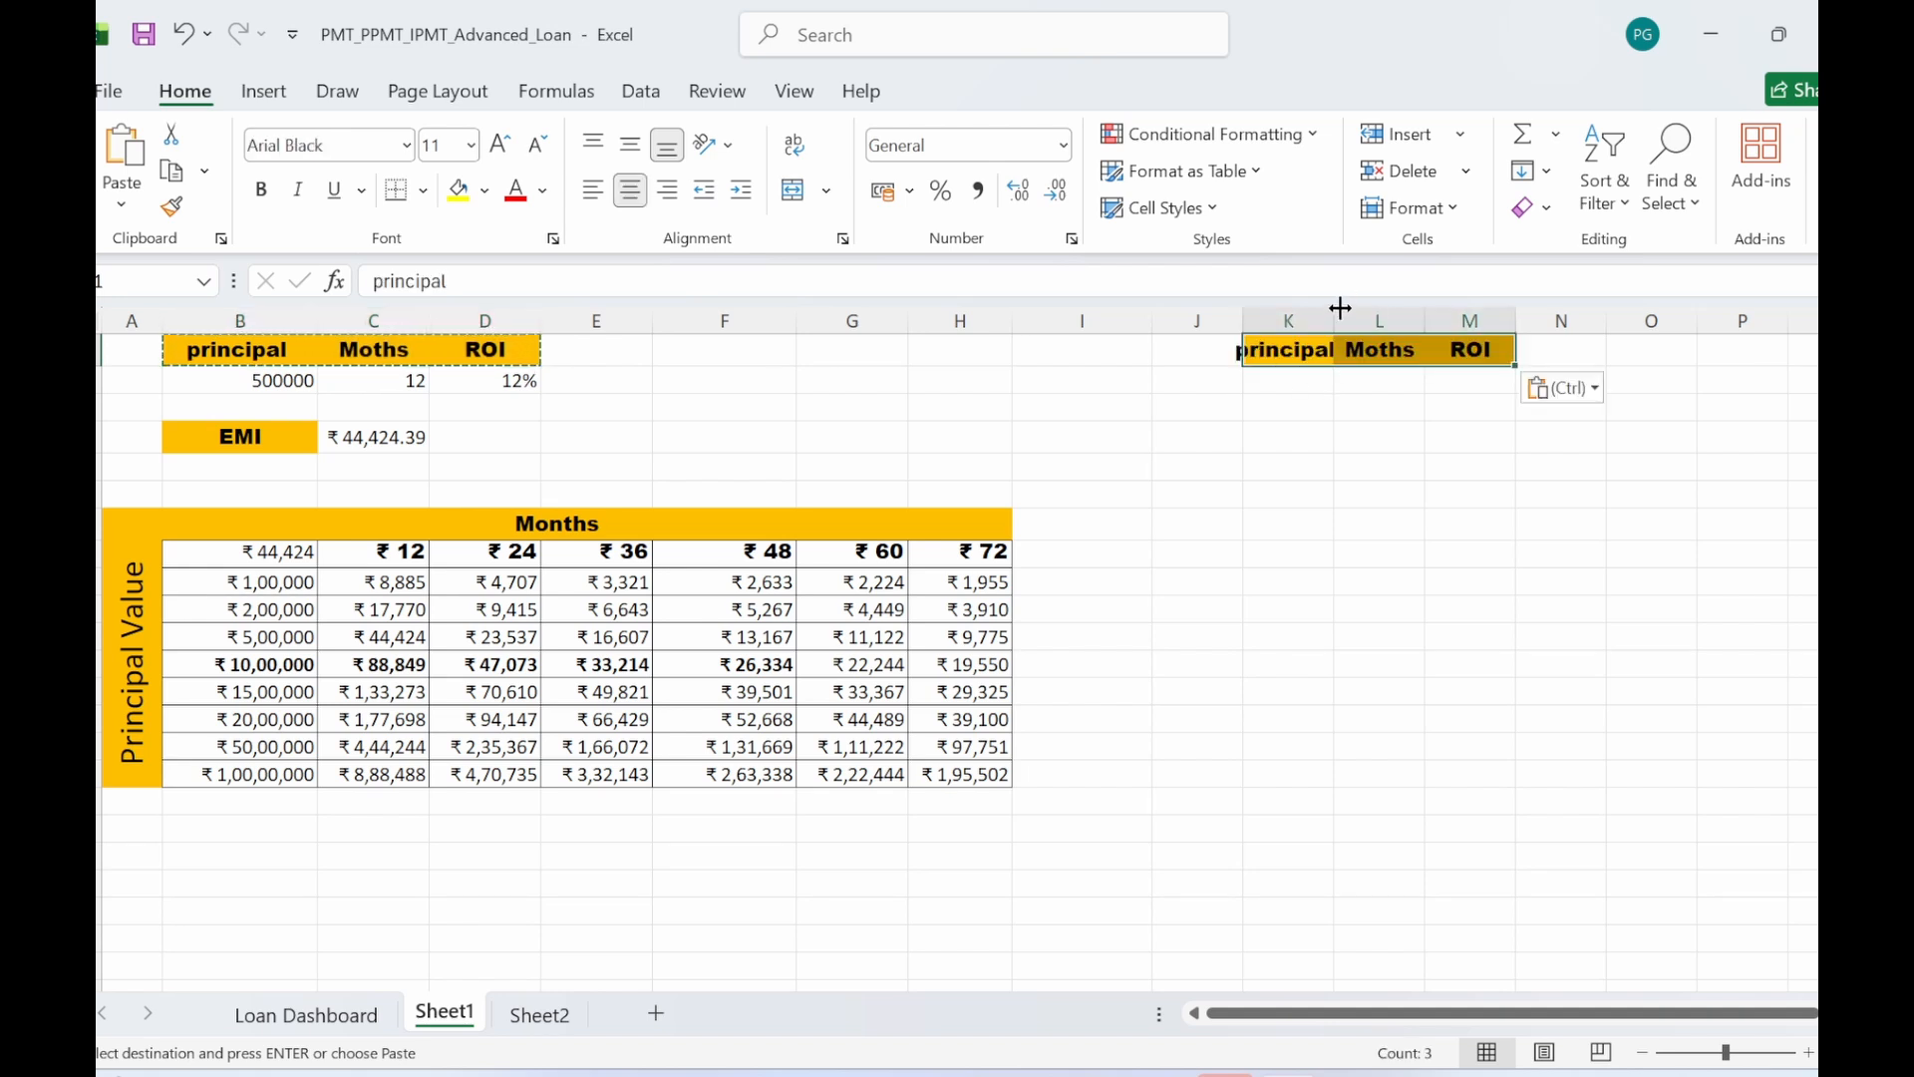
{"action": "left_click_drag", "start_coordinate": [1331, 317], "coordinate": [1381, 317]}
- Enter 700000 as principal, 12 as months and 11% as ROI beneath the copied headers in K2:M2
{"action": "left_click", "coordinate": [1336, 379]}
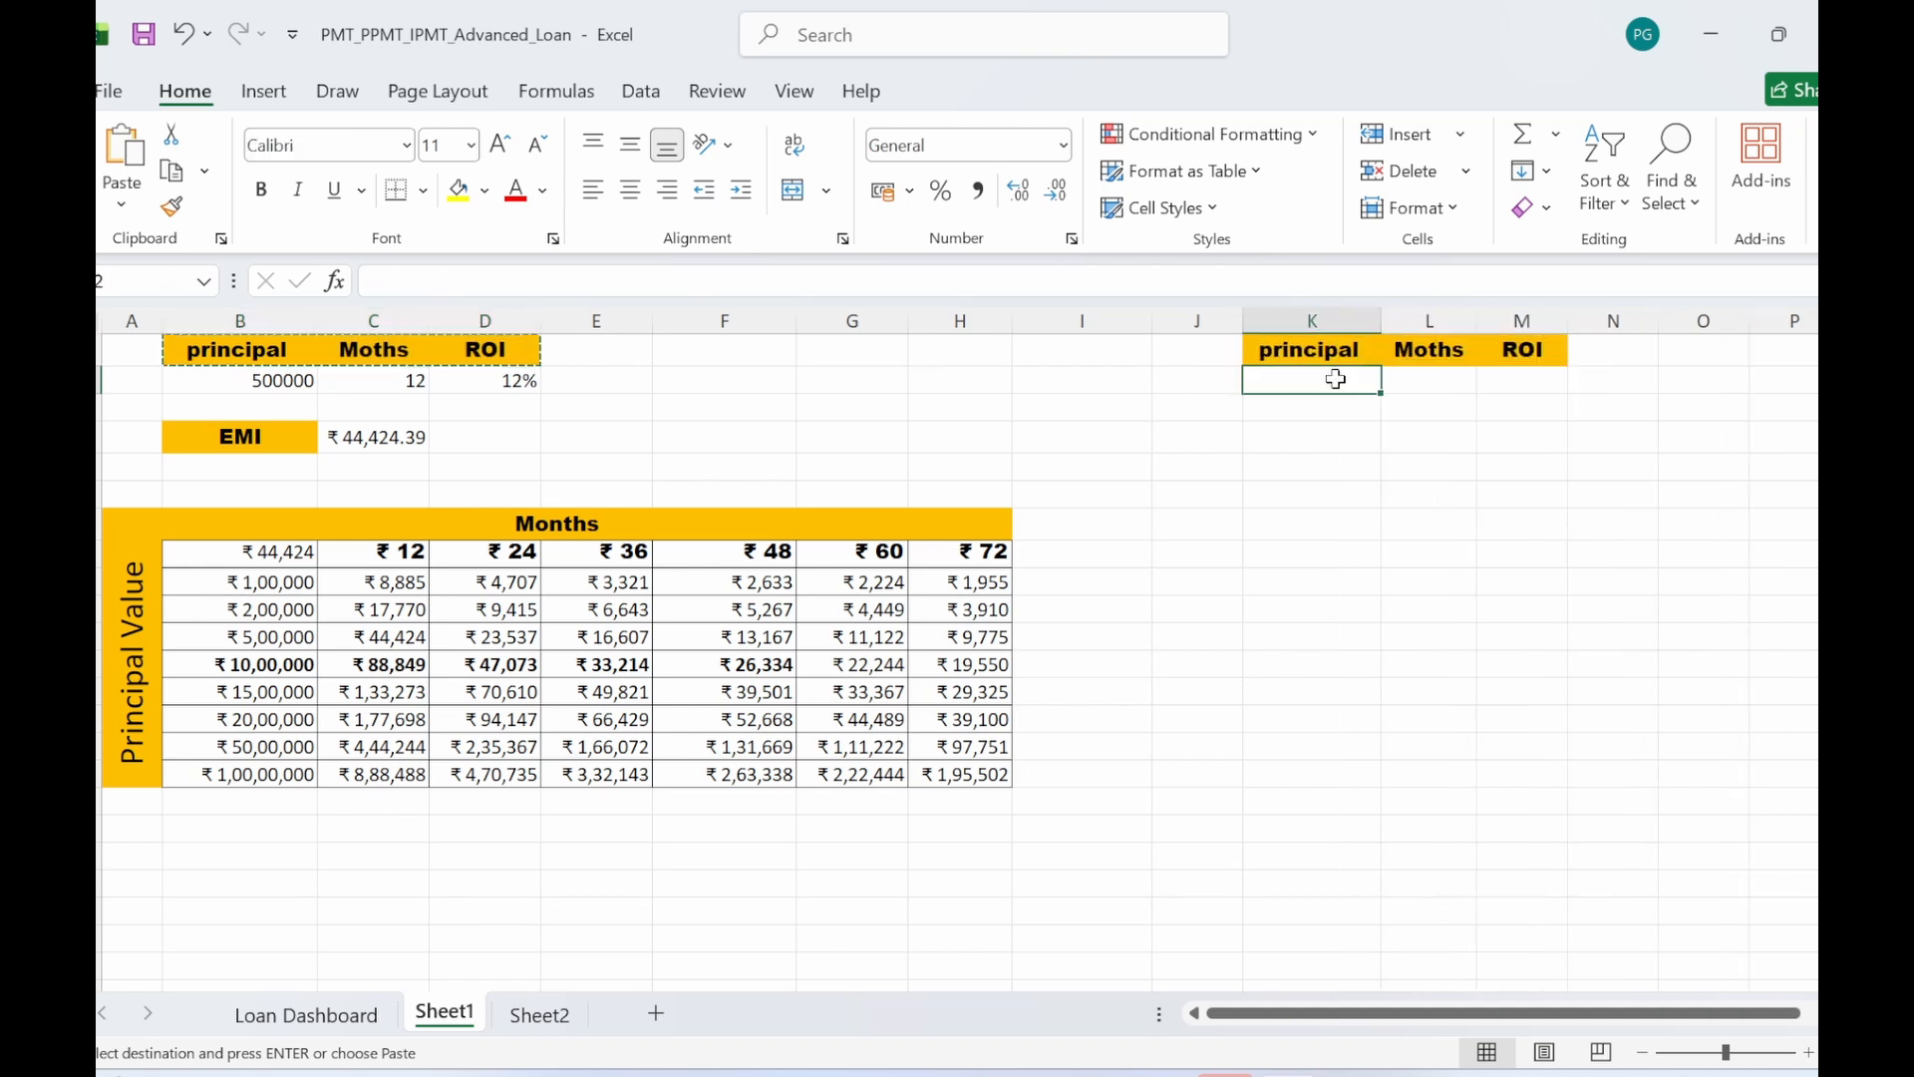
{"action": "type", "text": "700000"}
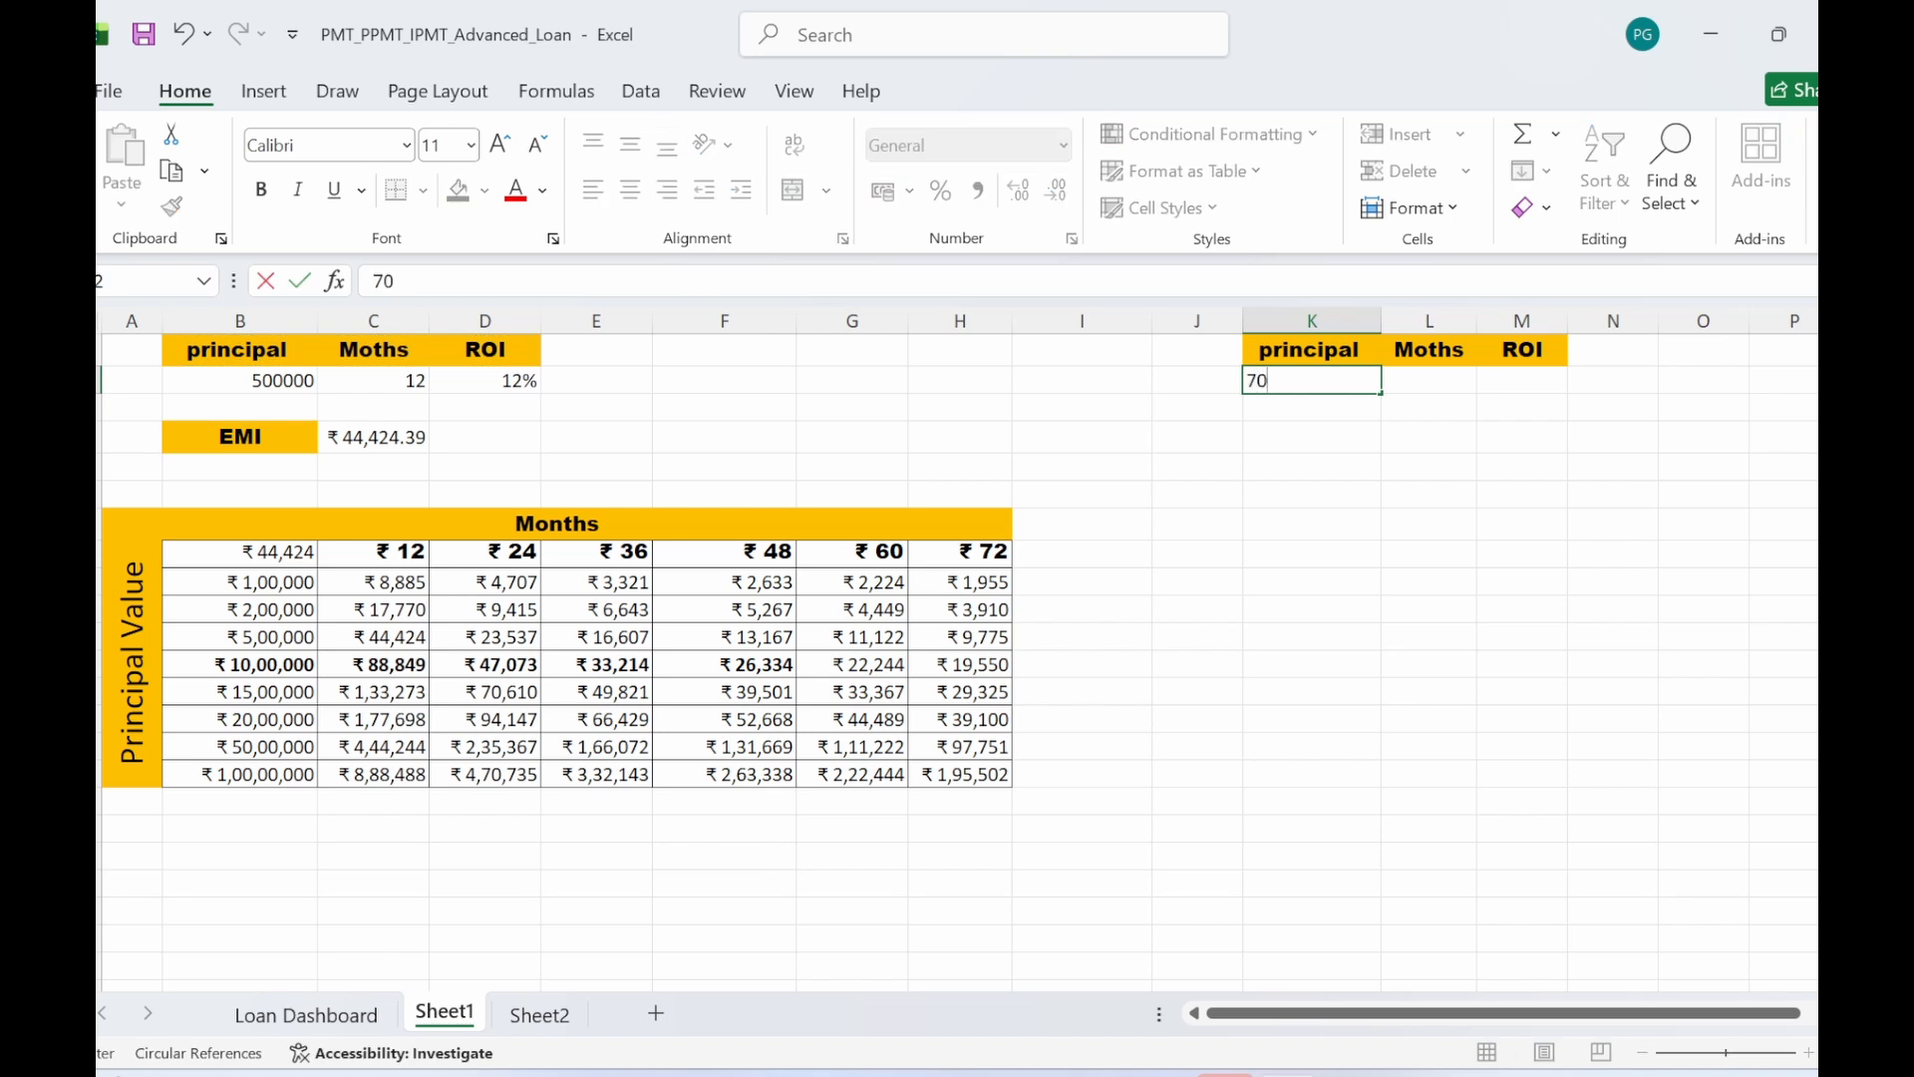
{"action": "left_click", "coordinate": [1544, 546]}
{"action": "left_click", "coordinate": [1437, 379]}
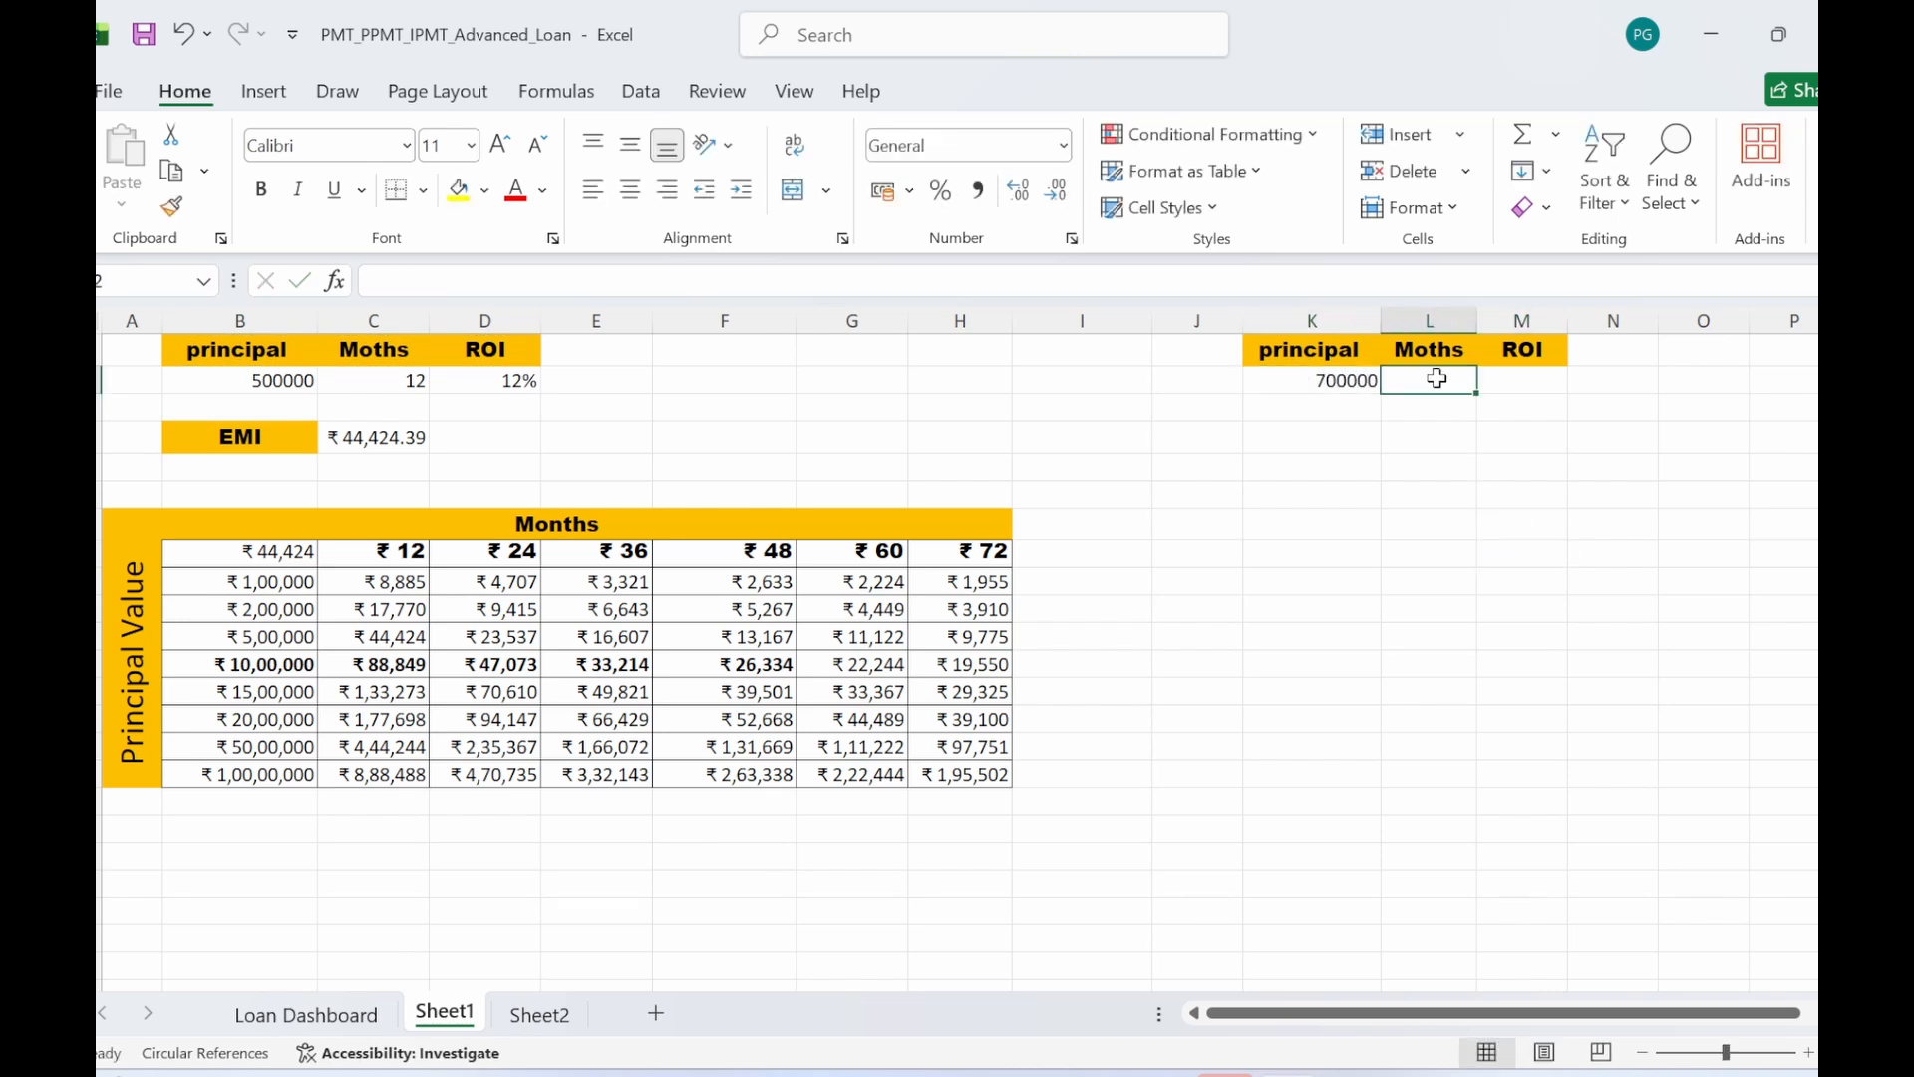
{"action": "type", "text": "12"}
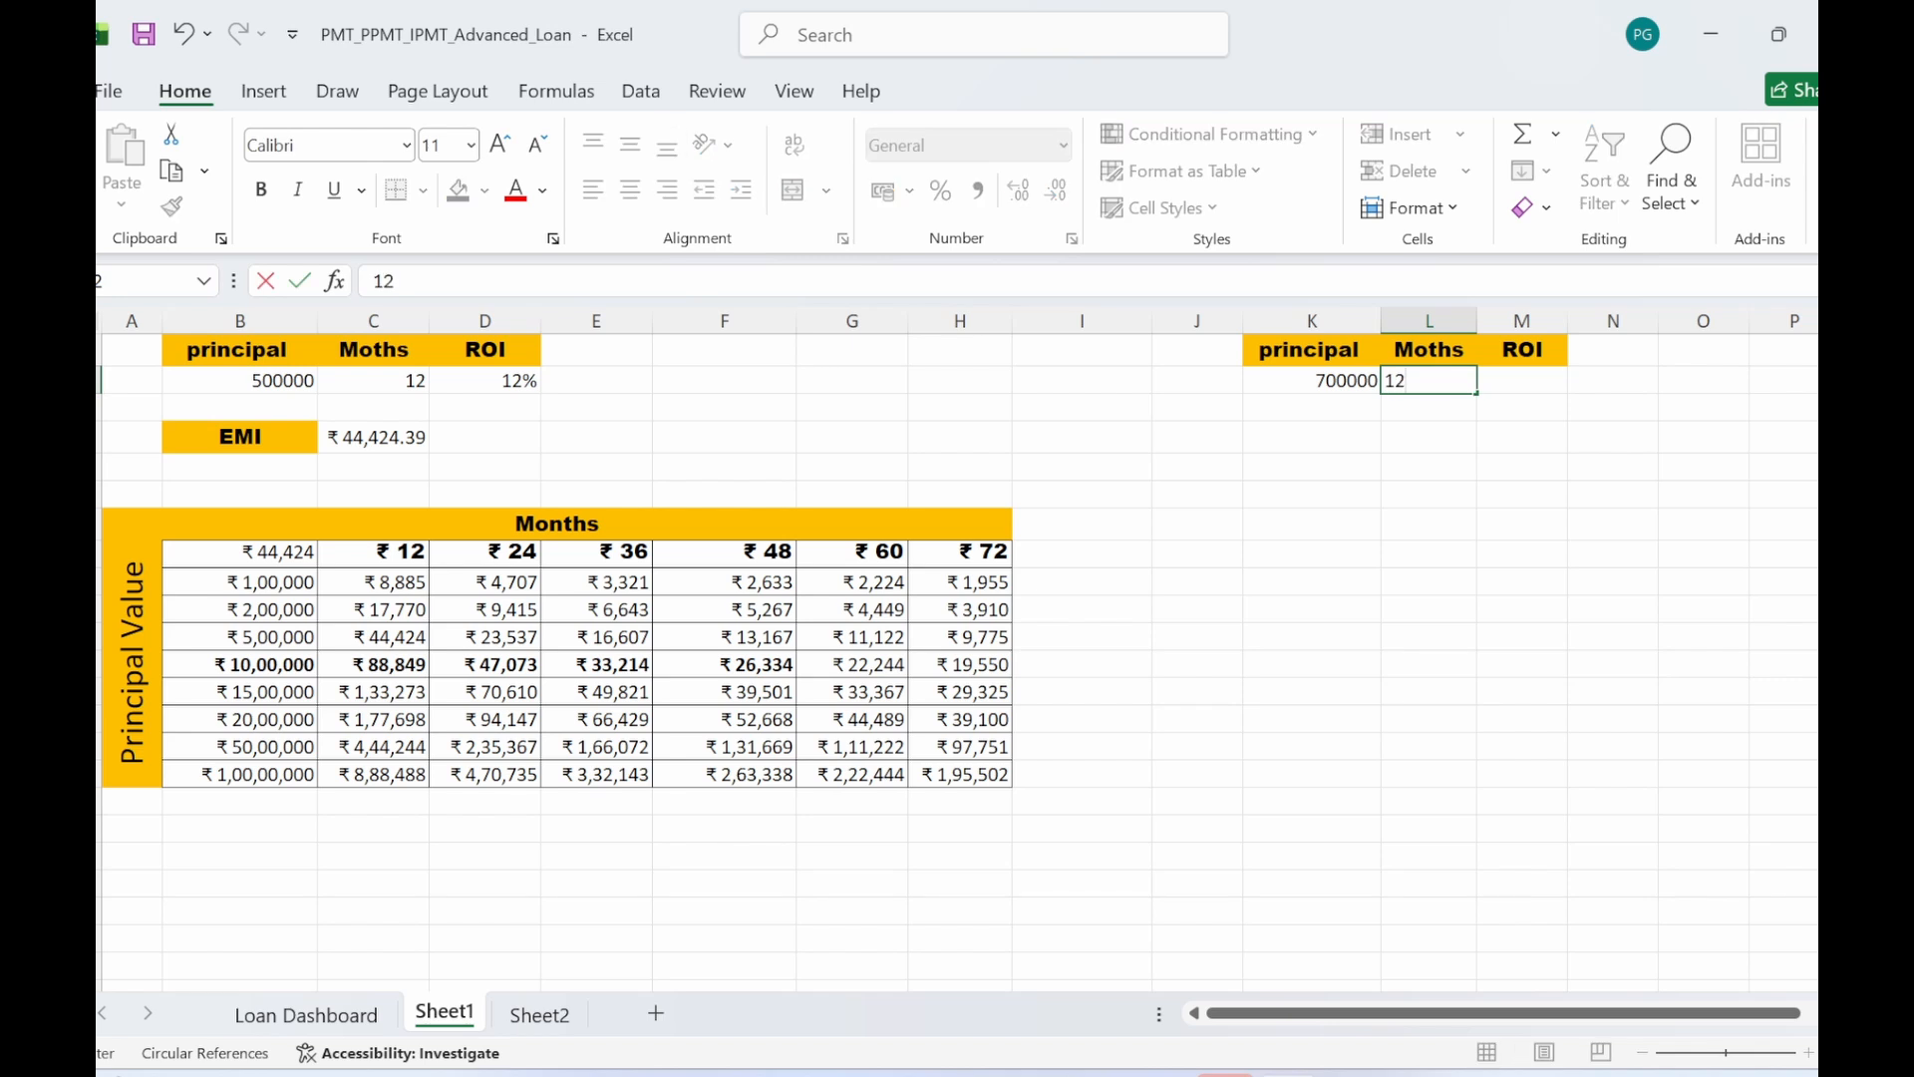
{"action": "left_click", "coordinate": [1470, 576]}
{"action": "left_click", "coordinate": [1493, 357]}
{"action": "left_click", "coordinate": [1544, 390]}
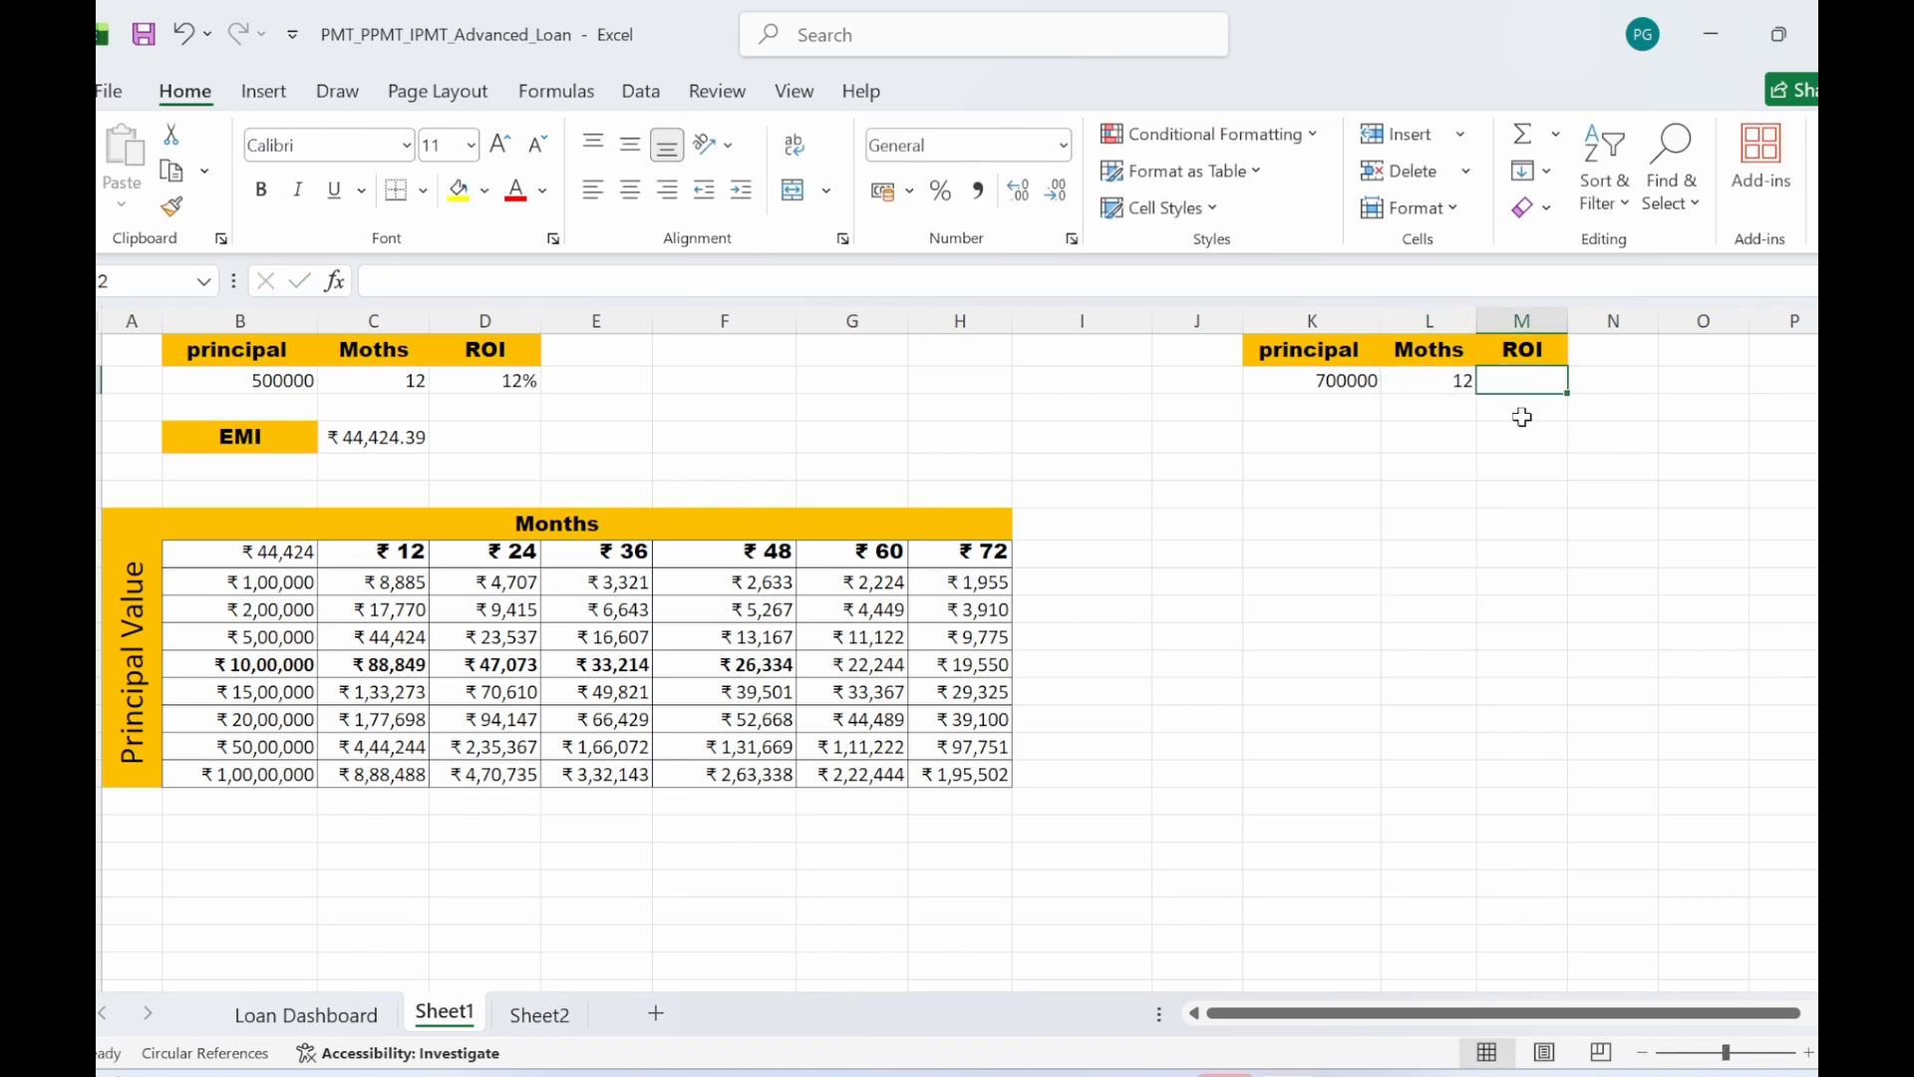
{"action": "type", "text": "1"}
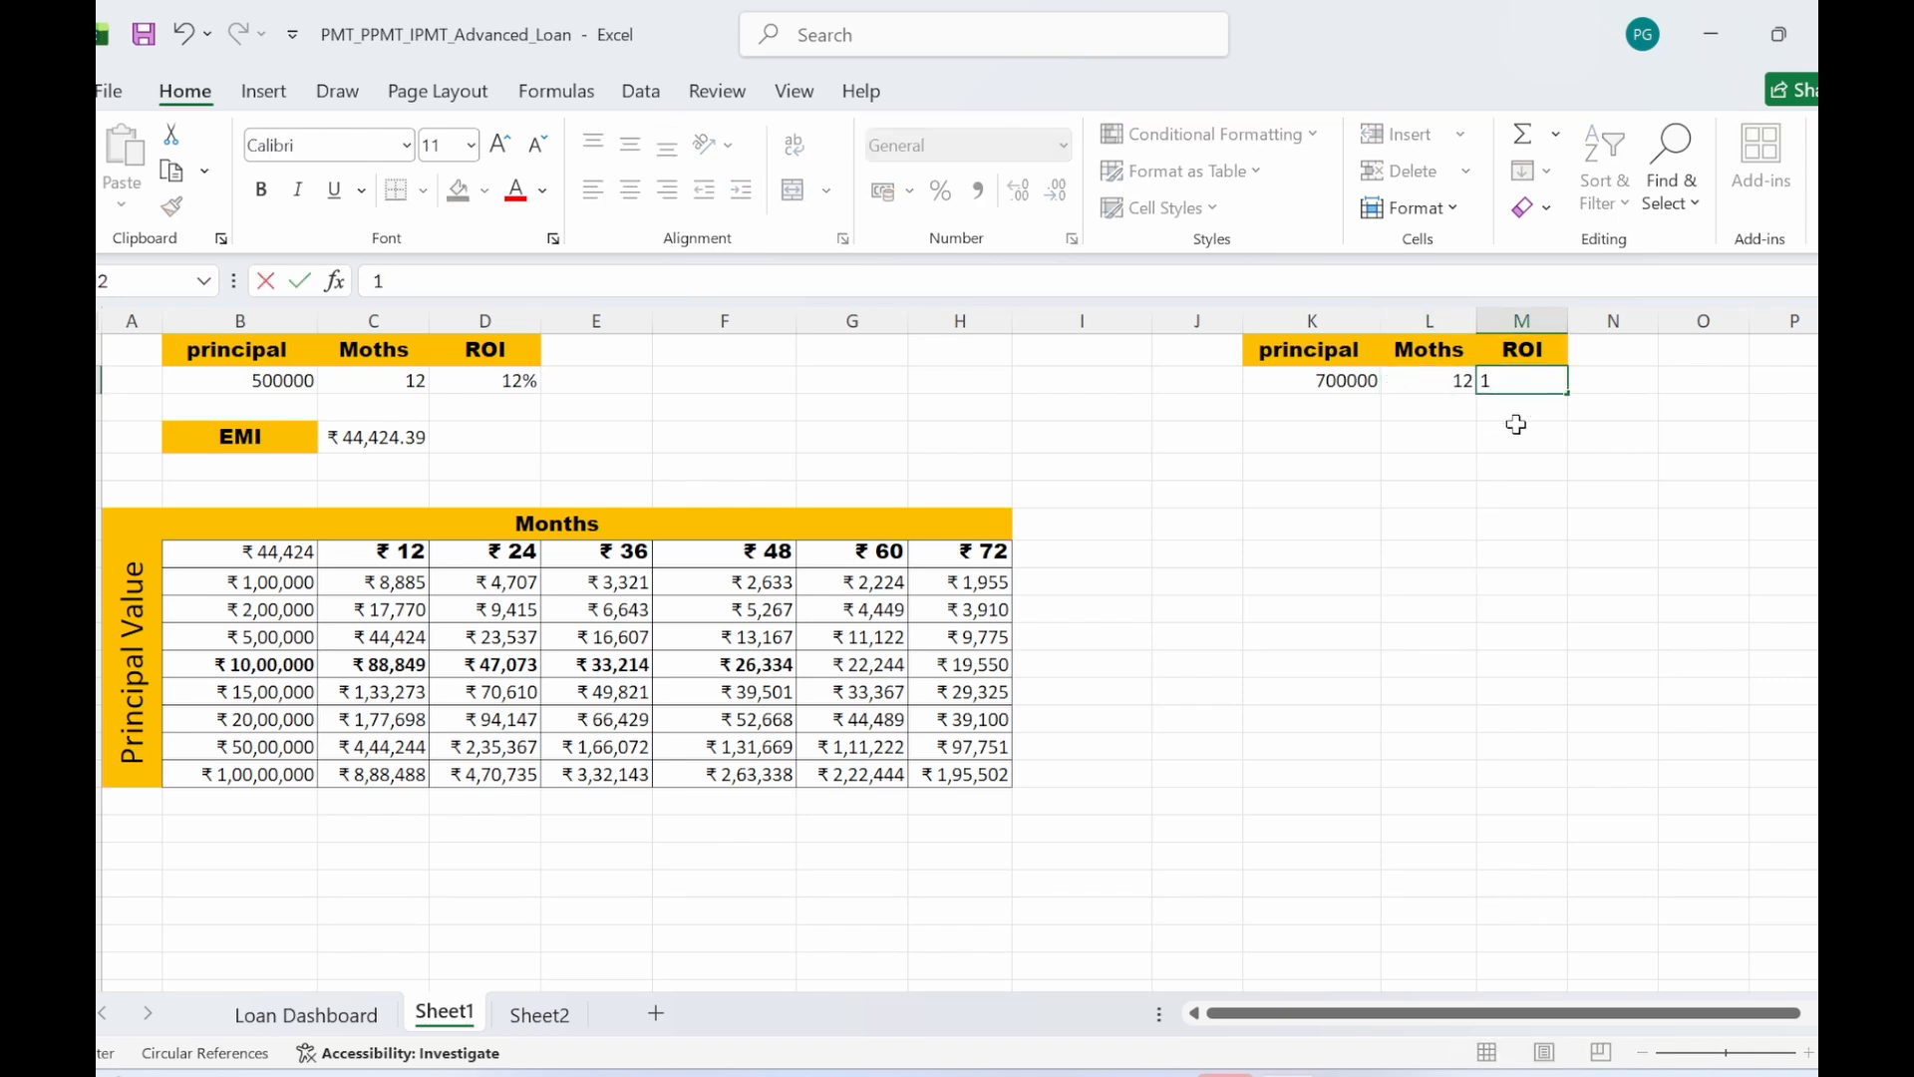
{"action": "type", "text": "1"}
{"action": "key", "text": "Return"}
- Label cell K4 as EMI below the new loan inputs
{"action": "left_click", "coordinate": [1351, 441]}
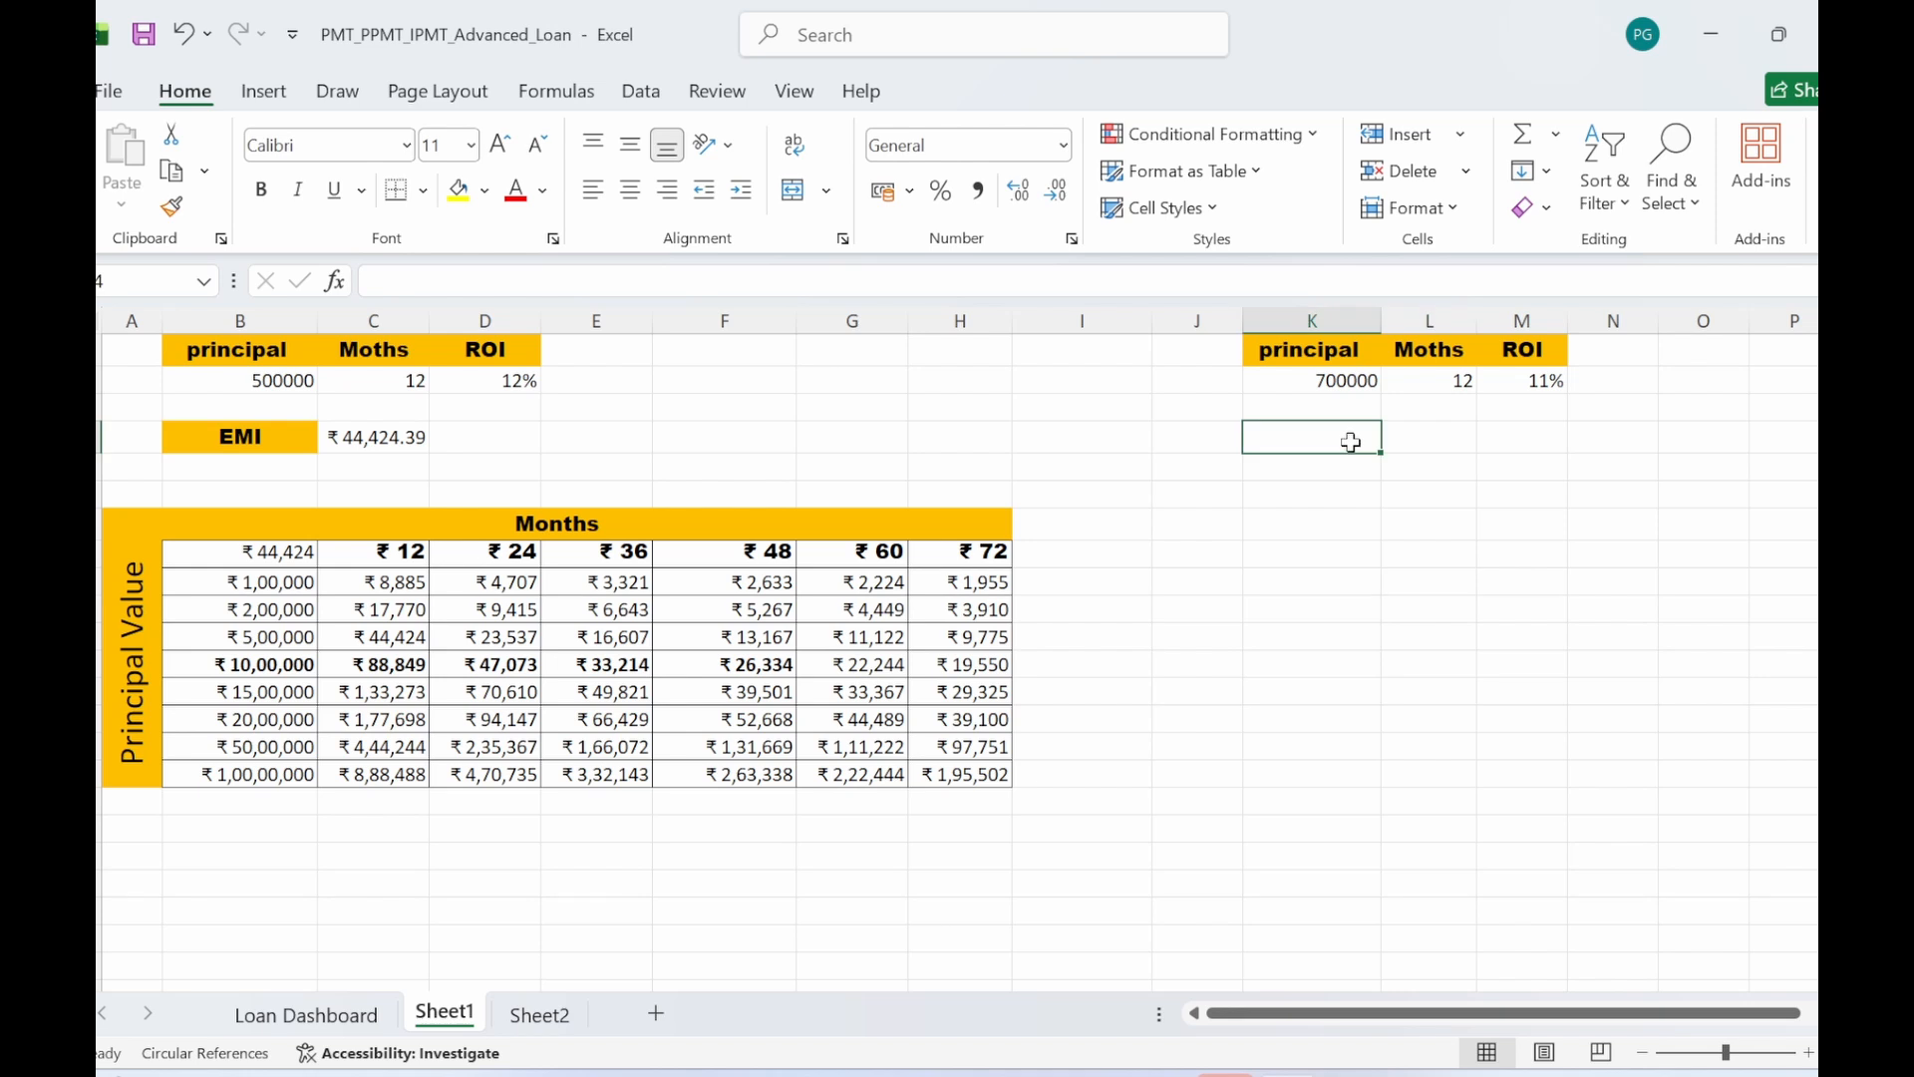
{"action": "type", "text": "EMI"}
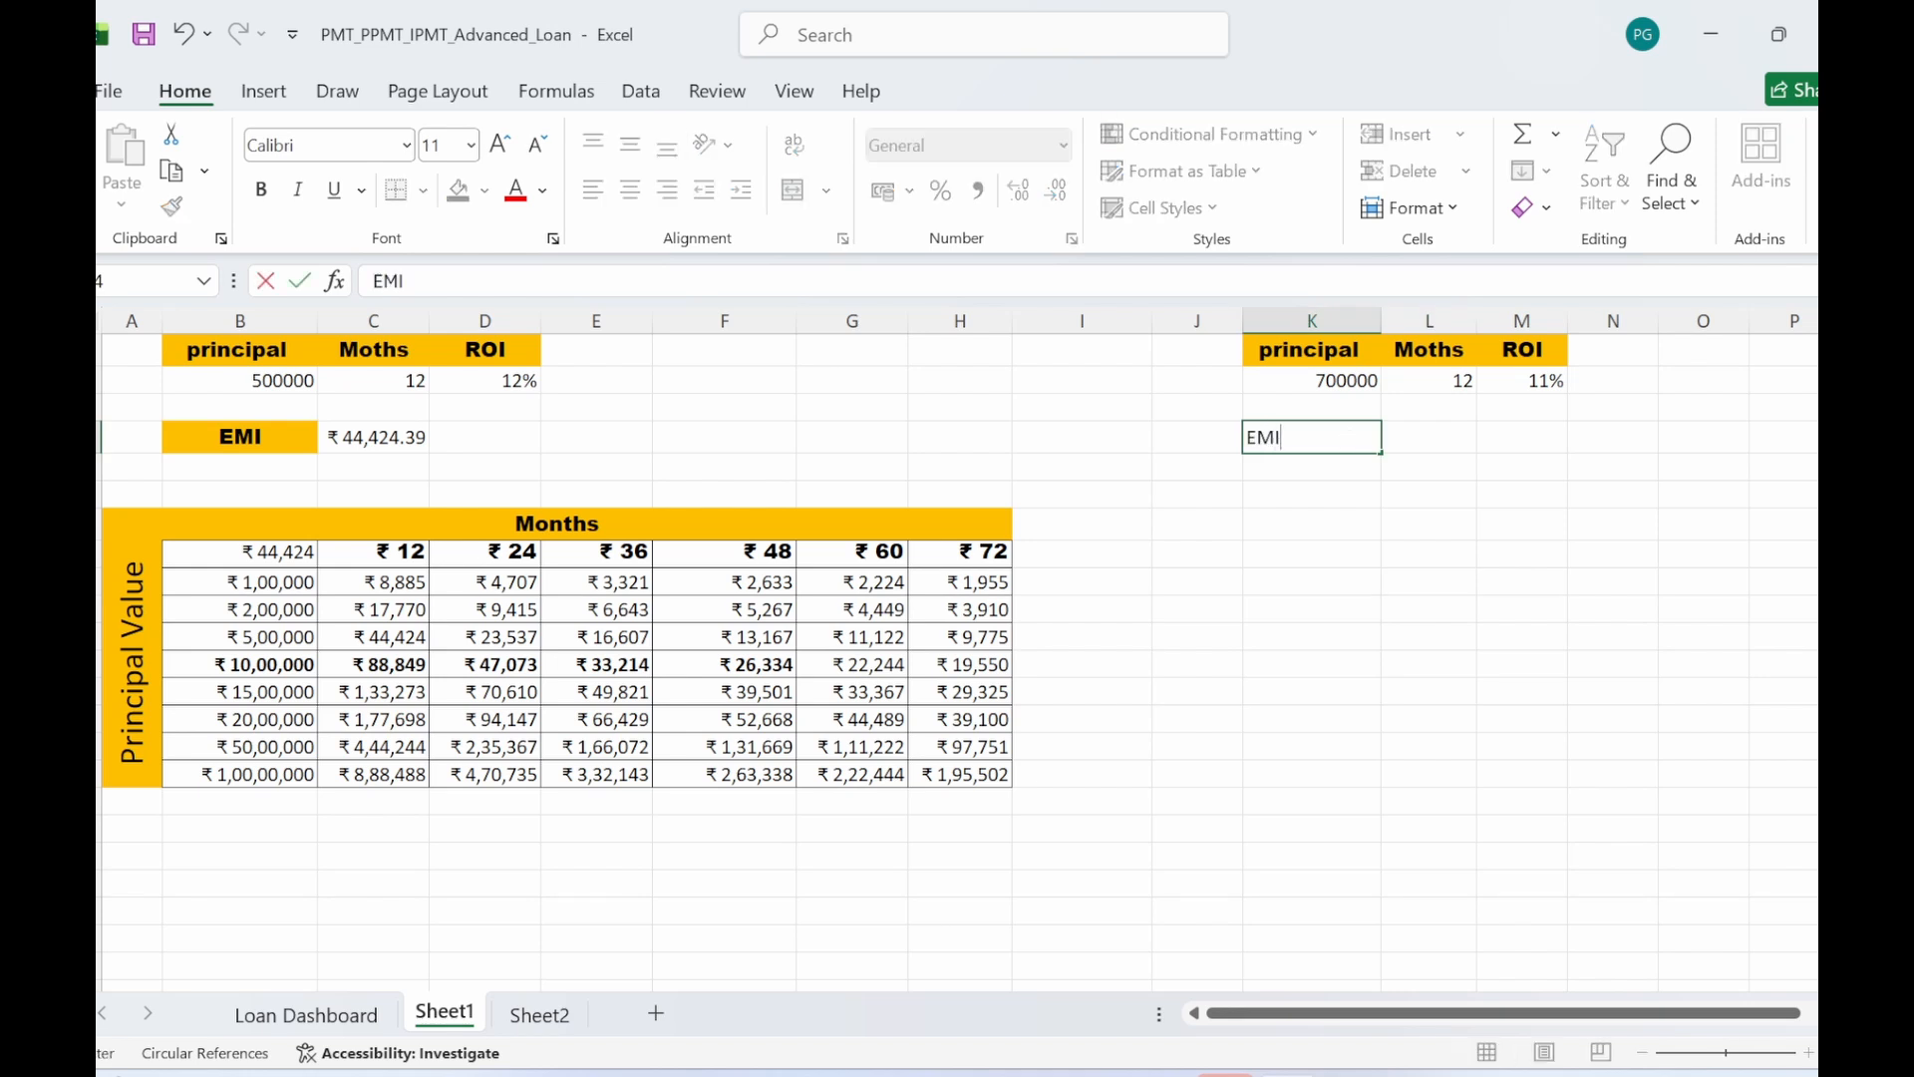
{"action": "left_click", "coordinate": [1499, 606]}
- Try to calculate the EMI in L4 with PMT, using a rate divided by 12, L2 as periods and K2 as principal
{"action": "left_click", "coordinate": [1403, 437]}
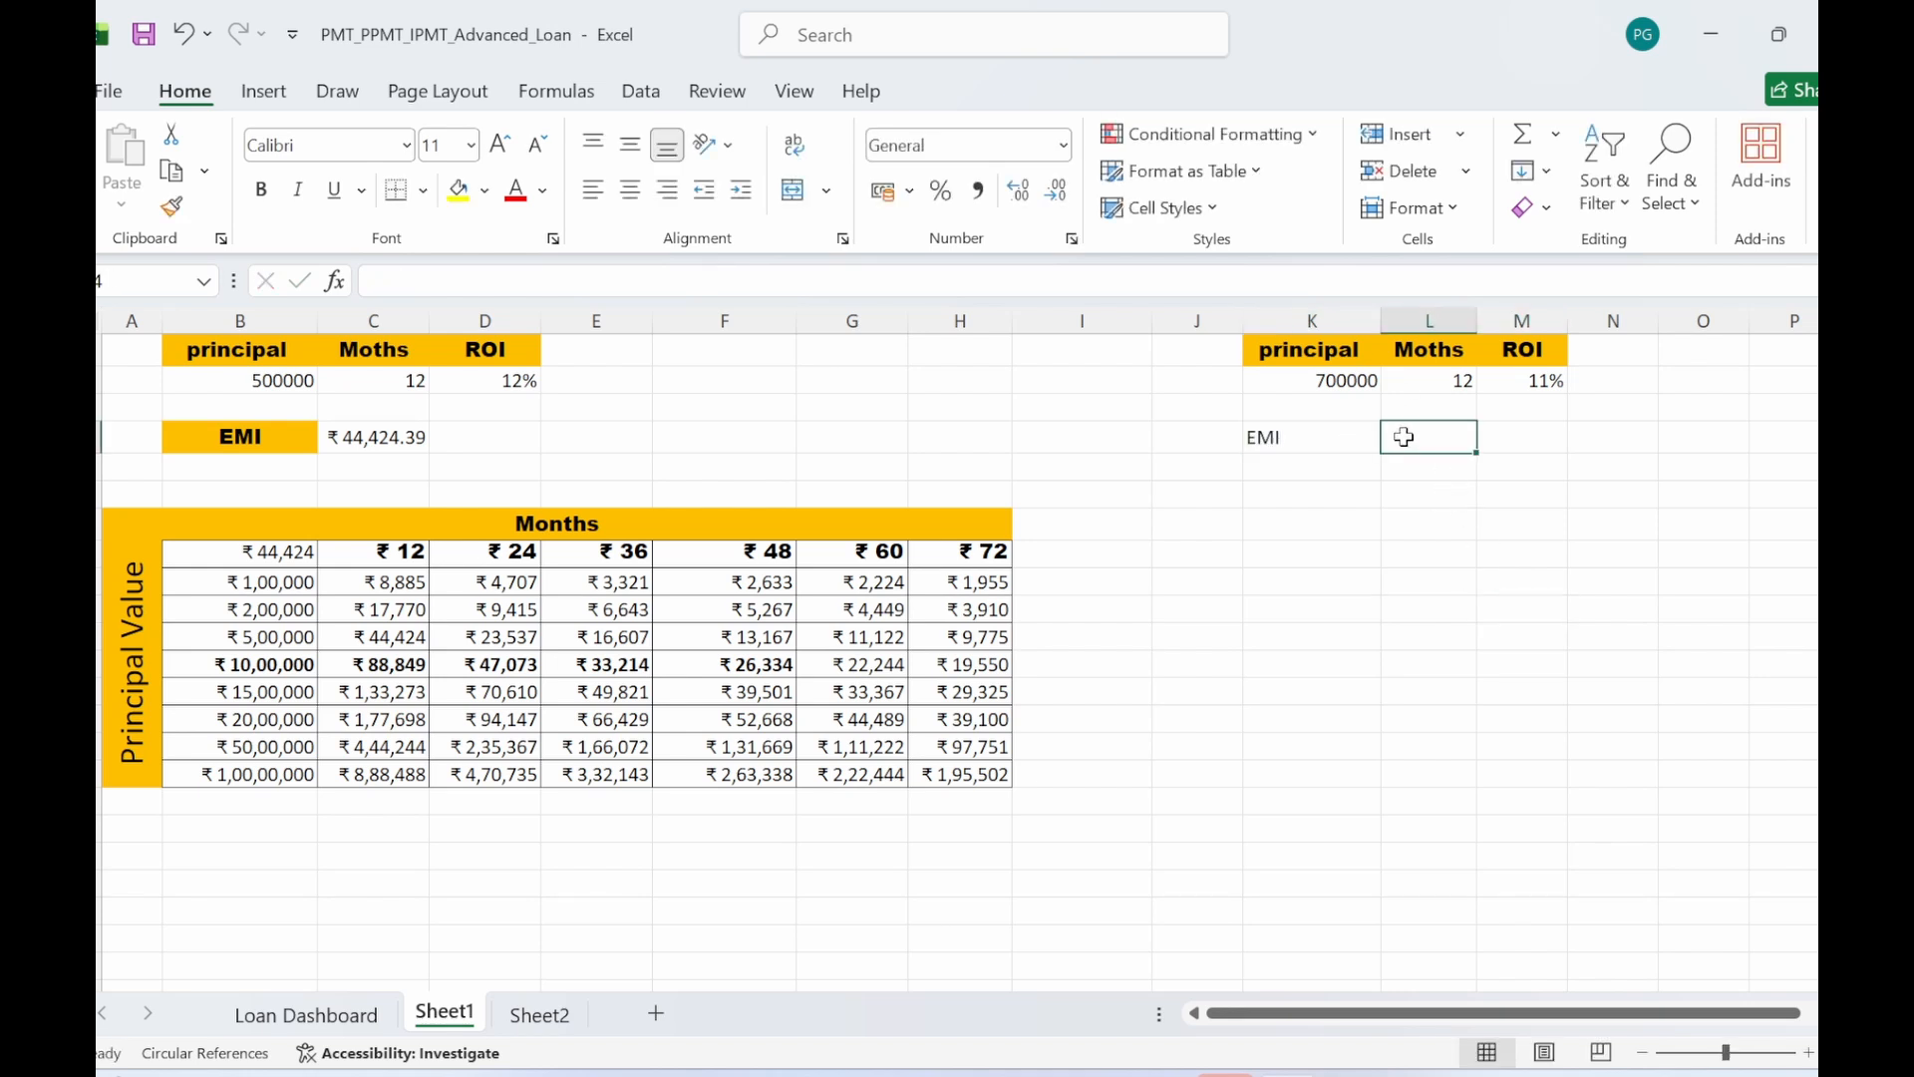
{"action": "type", "text": "="}
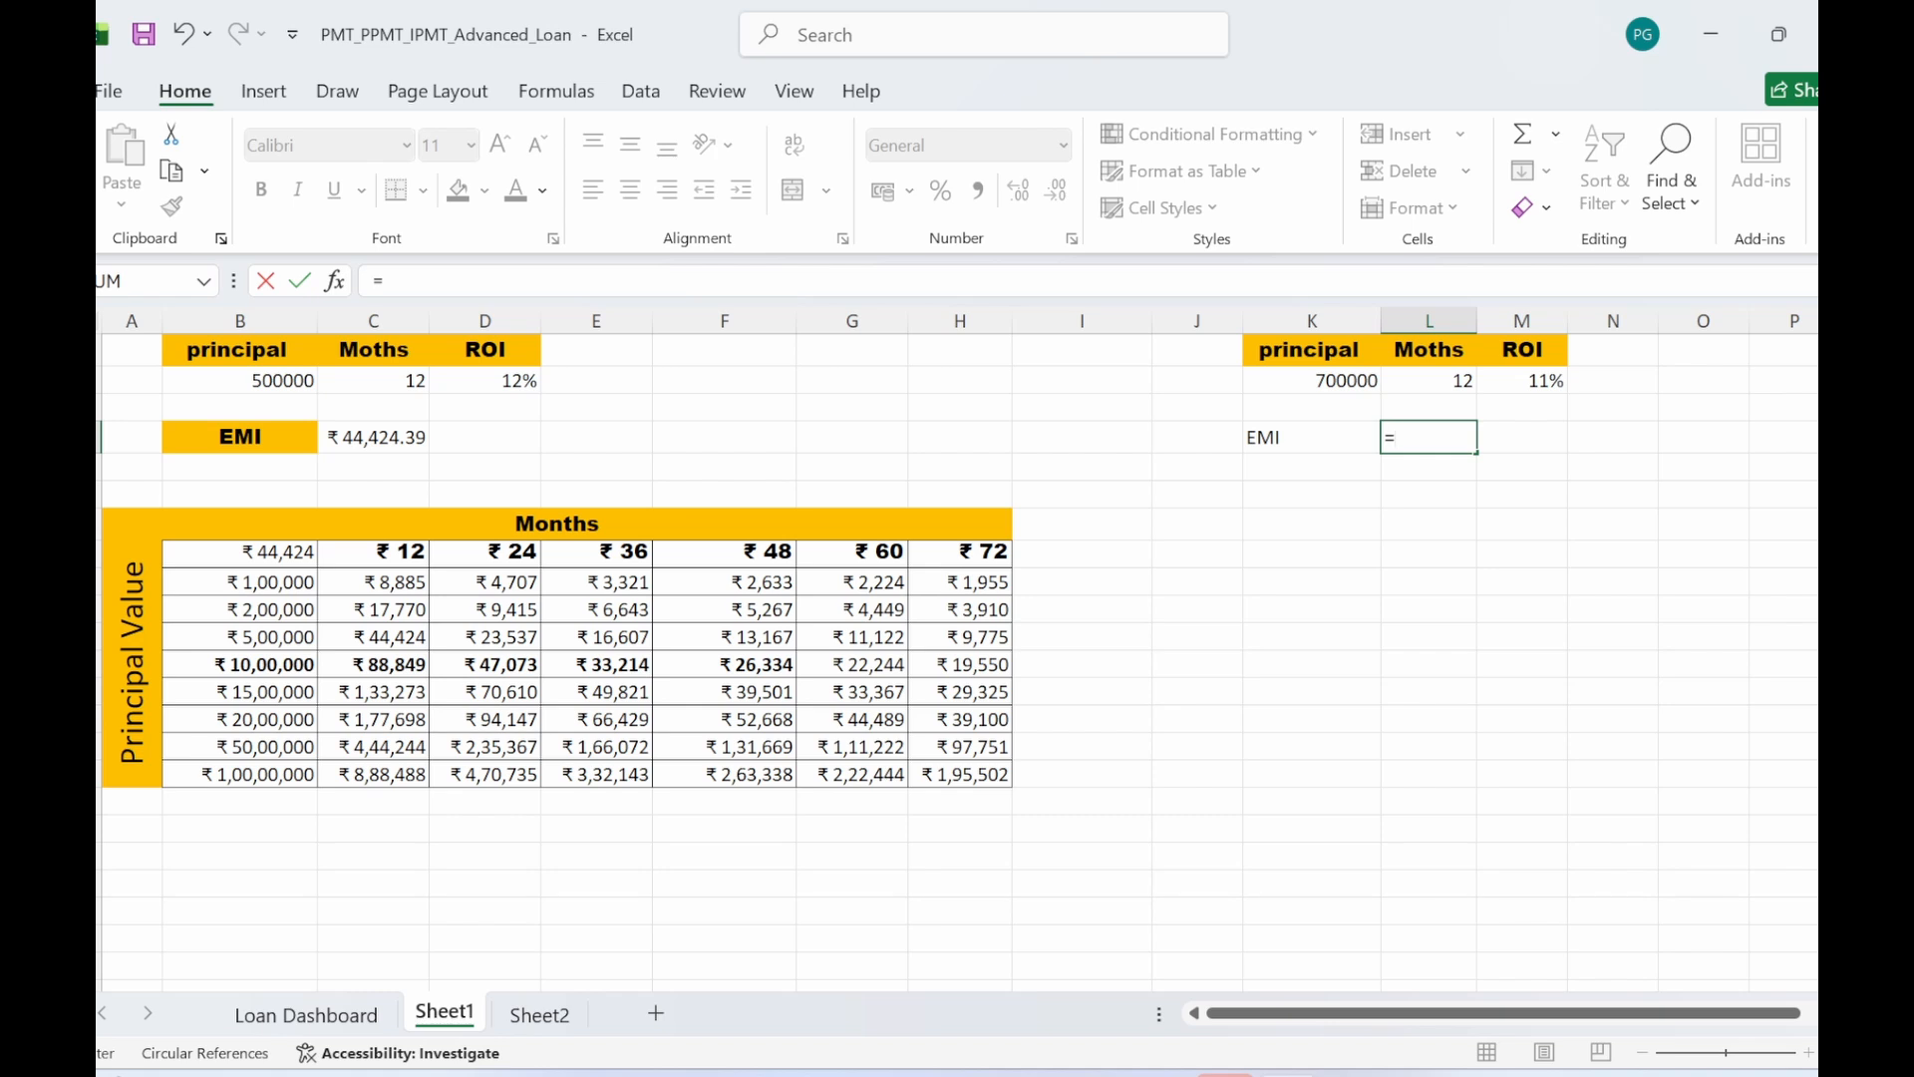
{"action": "type", "text": "pmt"}
{"action": "key", "text": "Tab"}
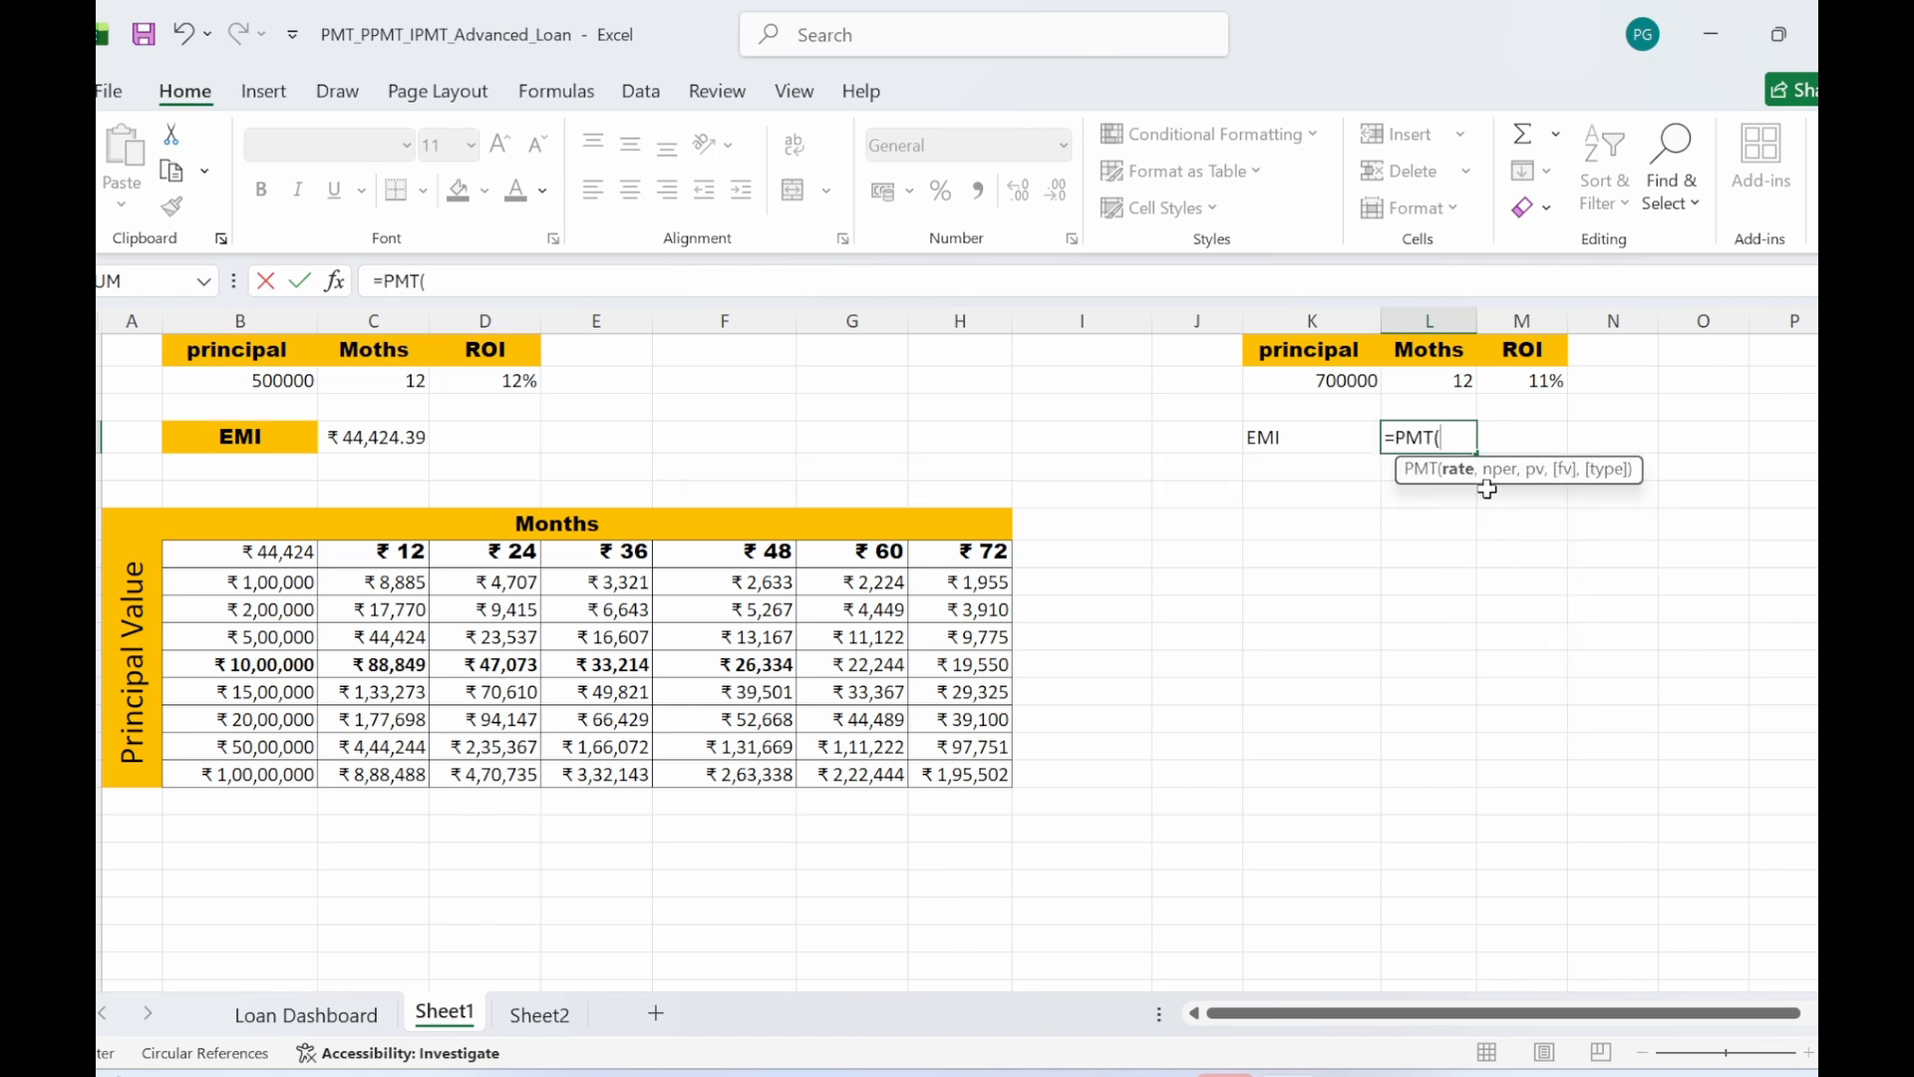
{"action": "left_click", "coordinate": [306, 1014]}
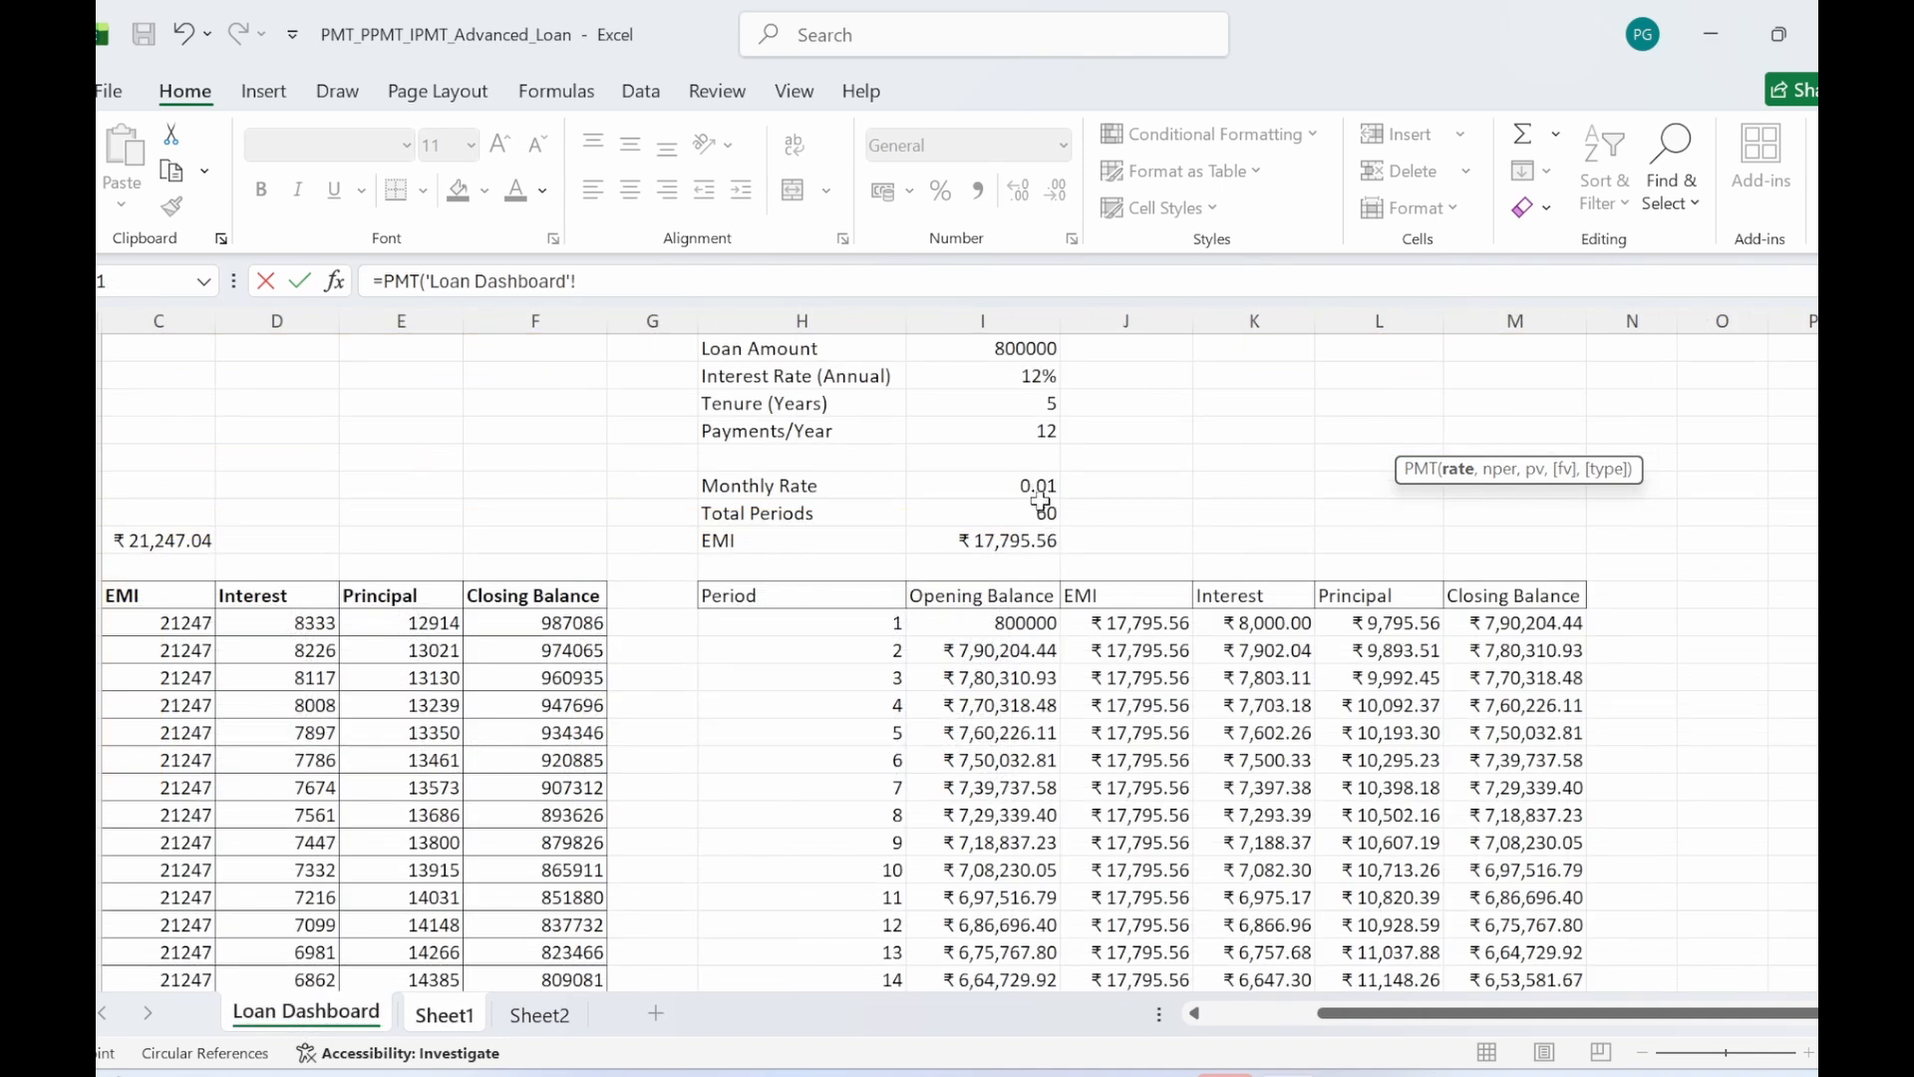
{"action": "left_click", "coordinate": [526, 1017]}
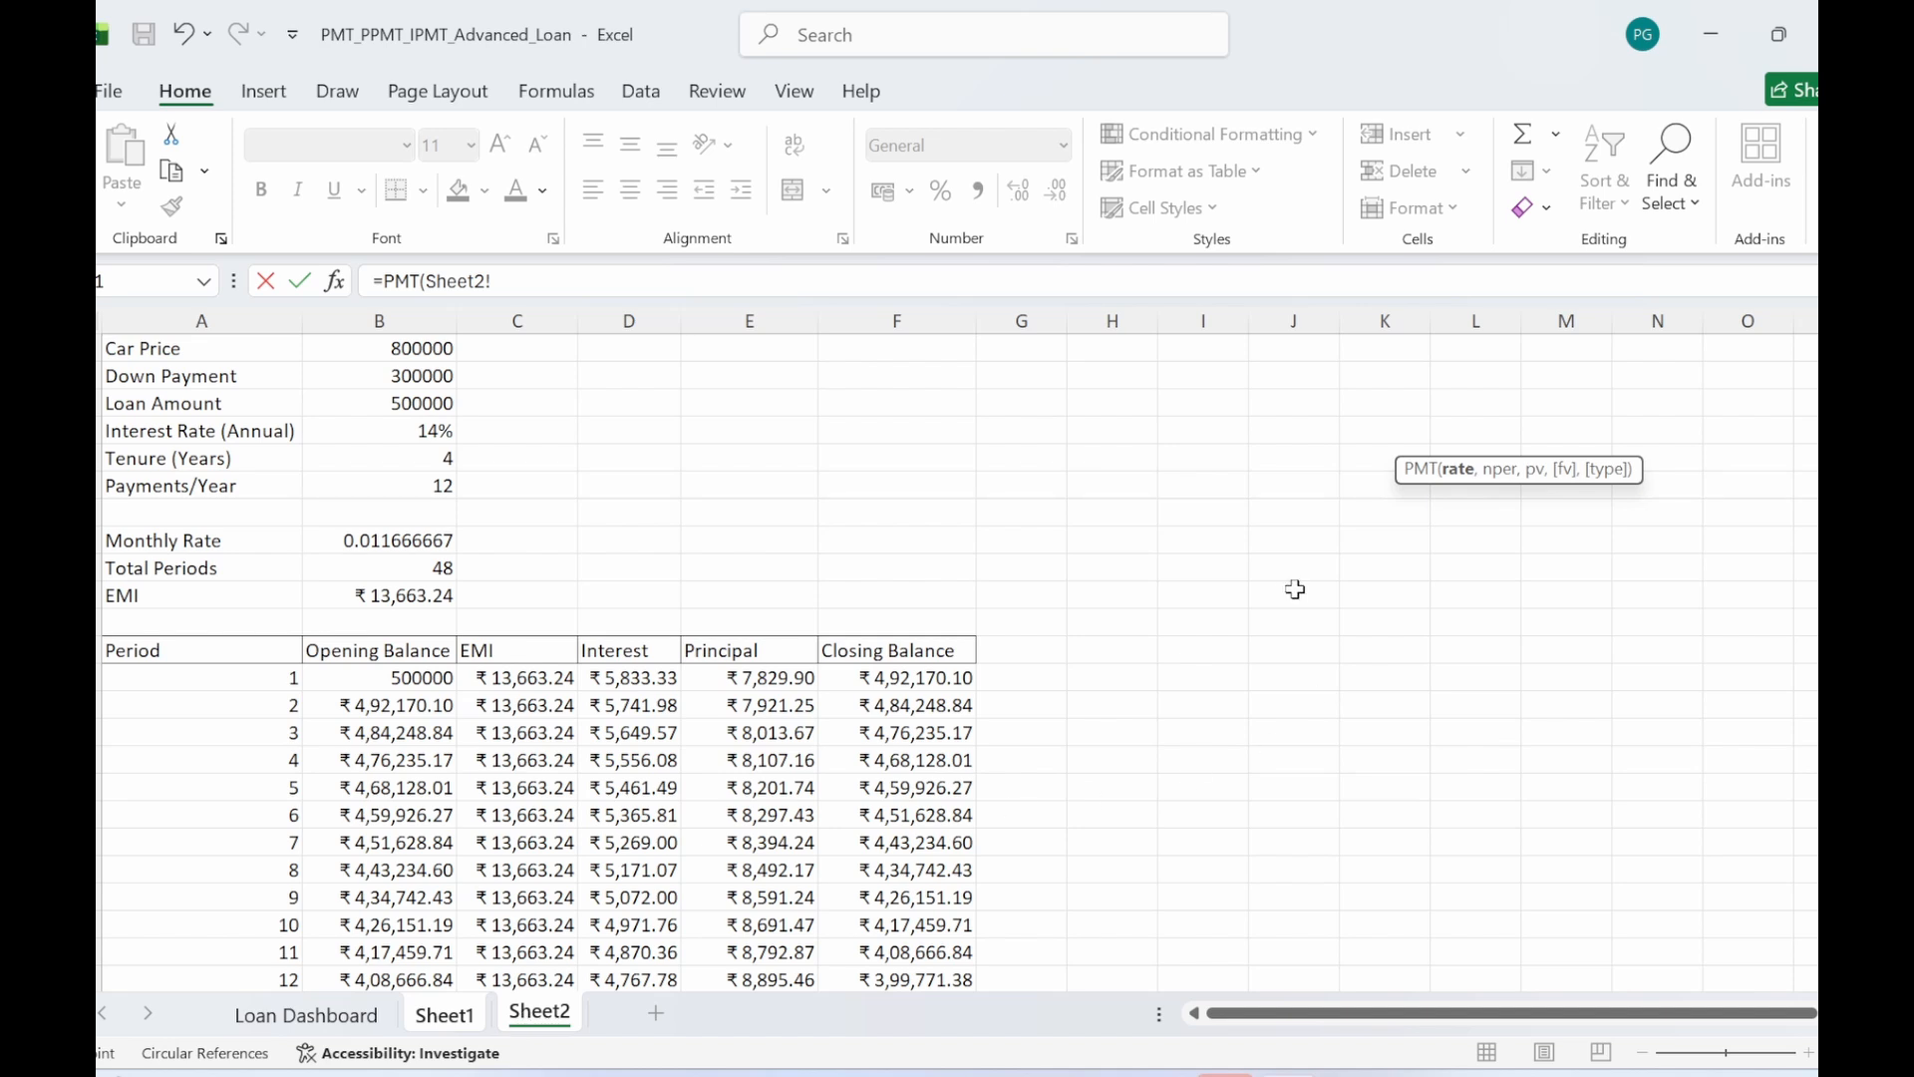
{"action": "left_click", "coordinate": [443, 1011]}
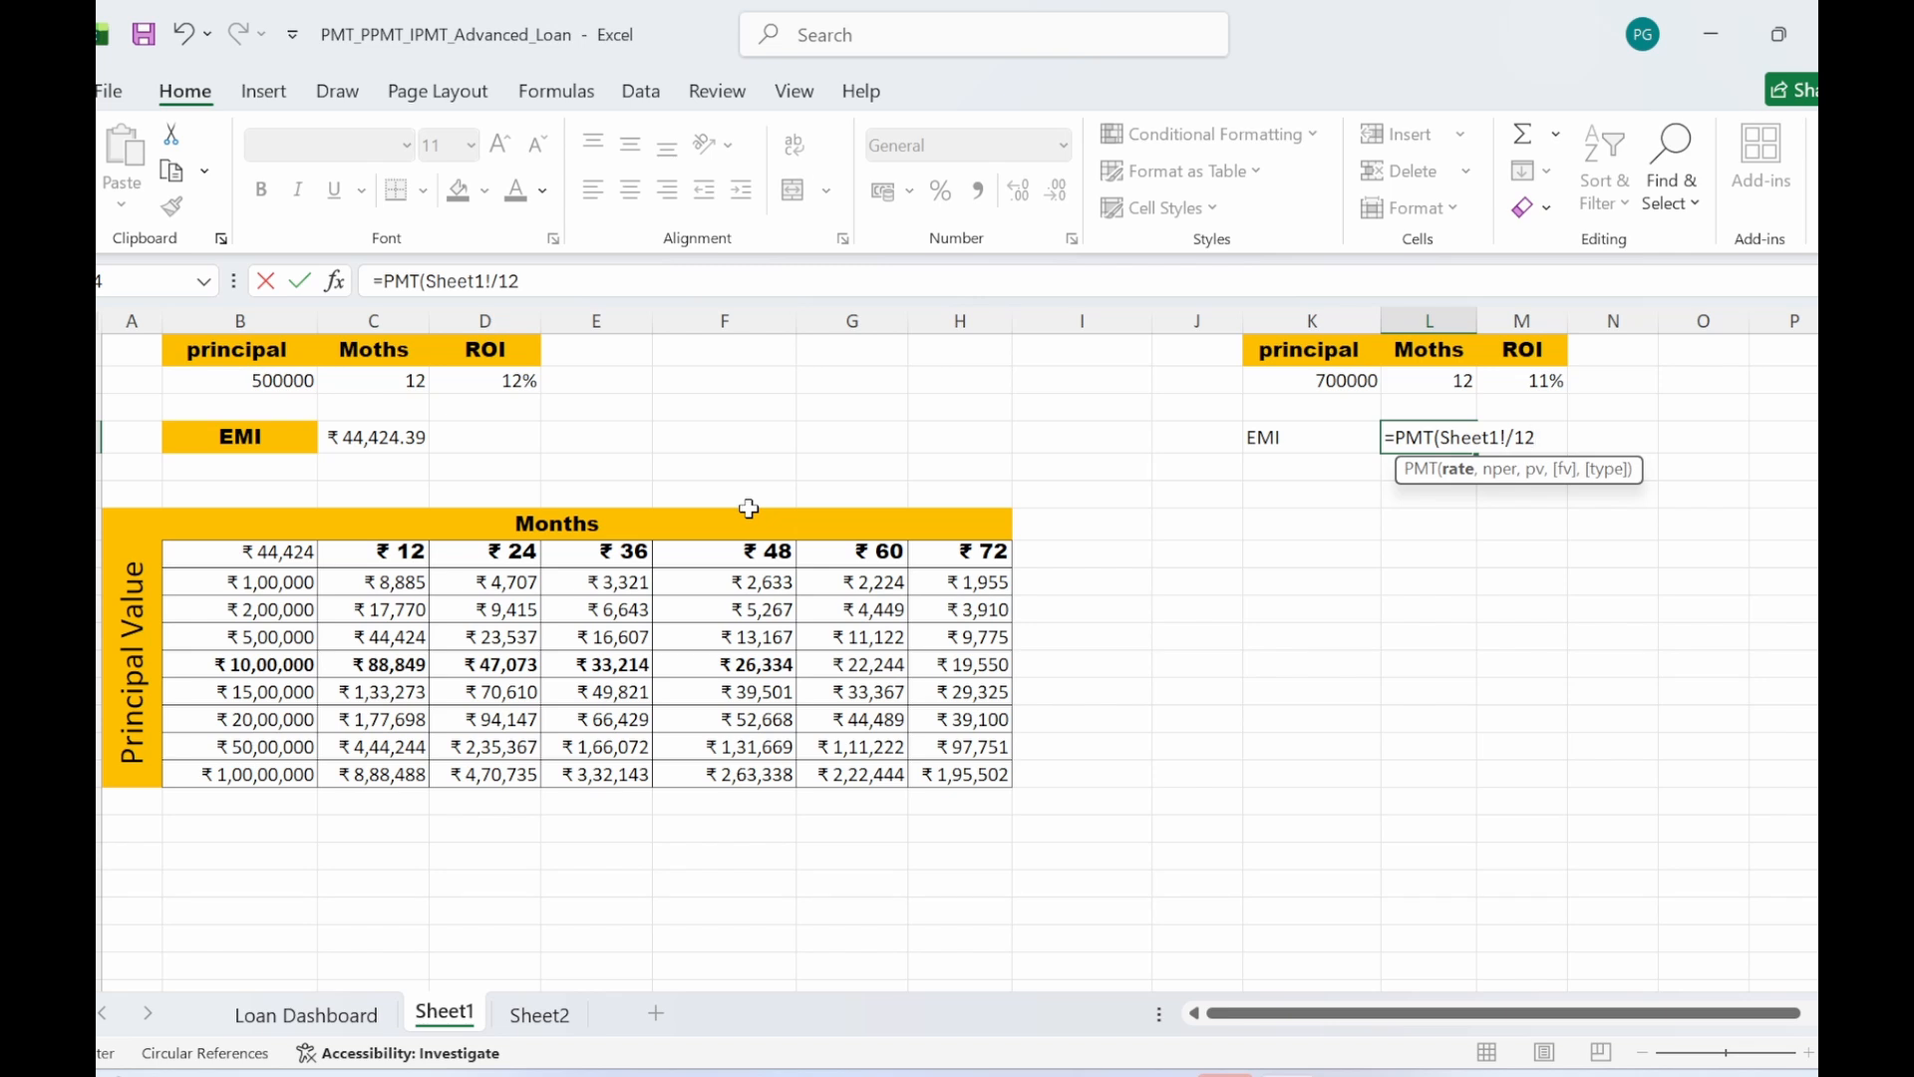
{"action": "type", "text": ","}
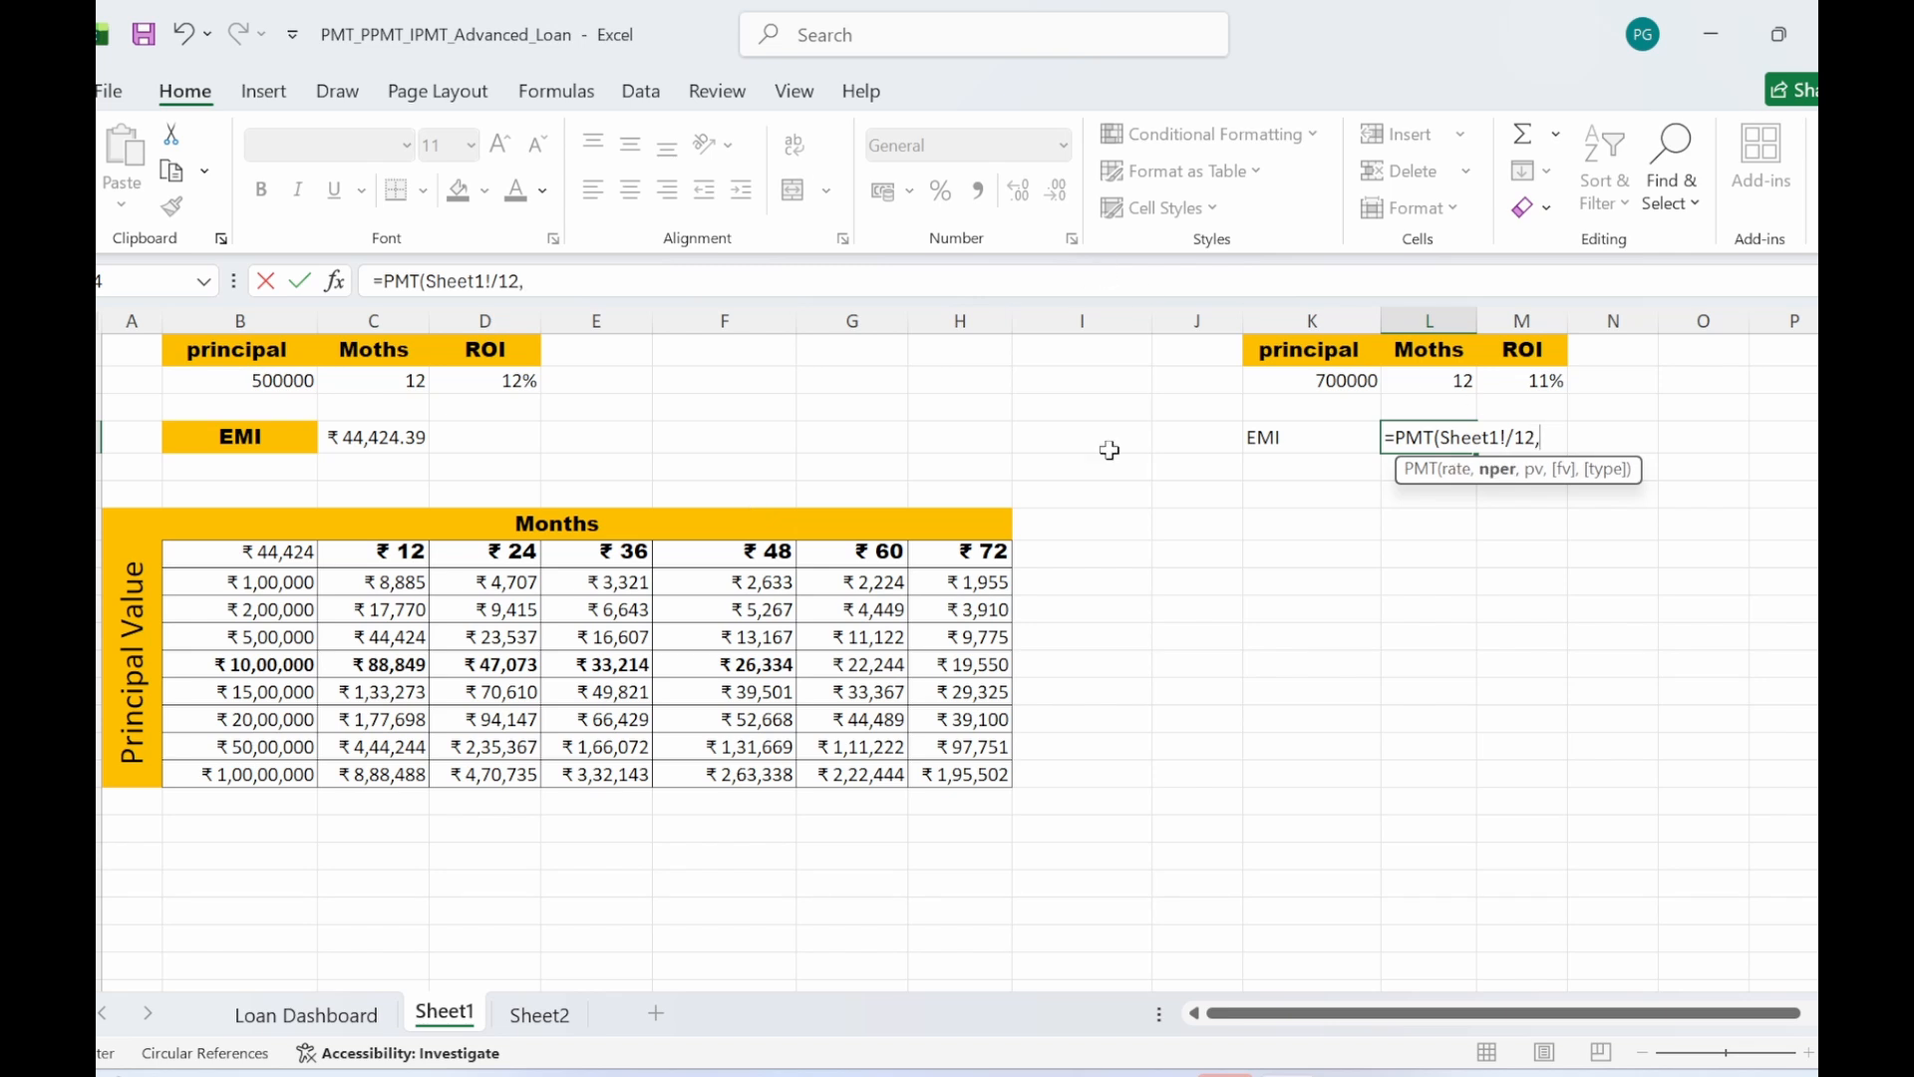
{"action": "left_click", "coordinate": [1455, 387]}
{"action": "type", "text": ","}
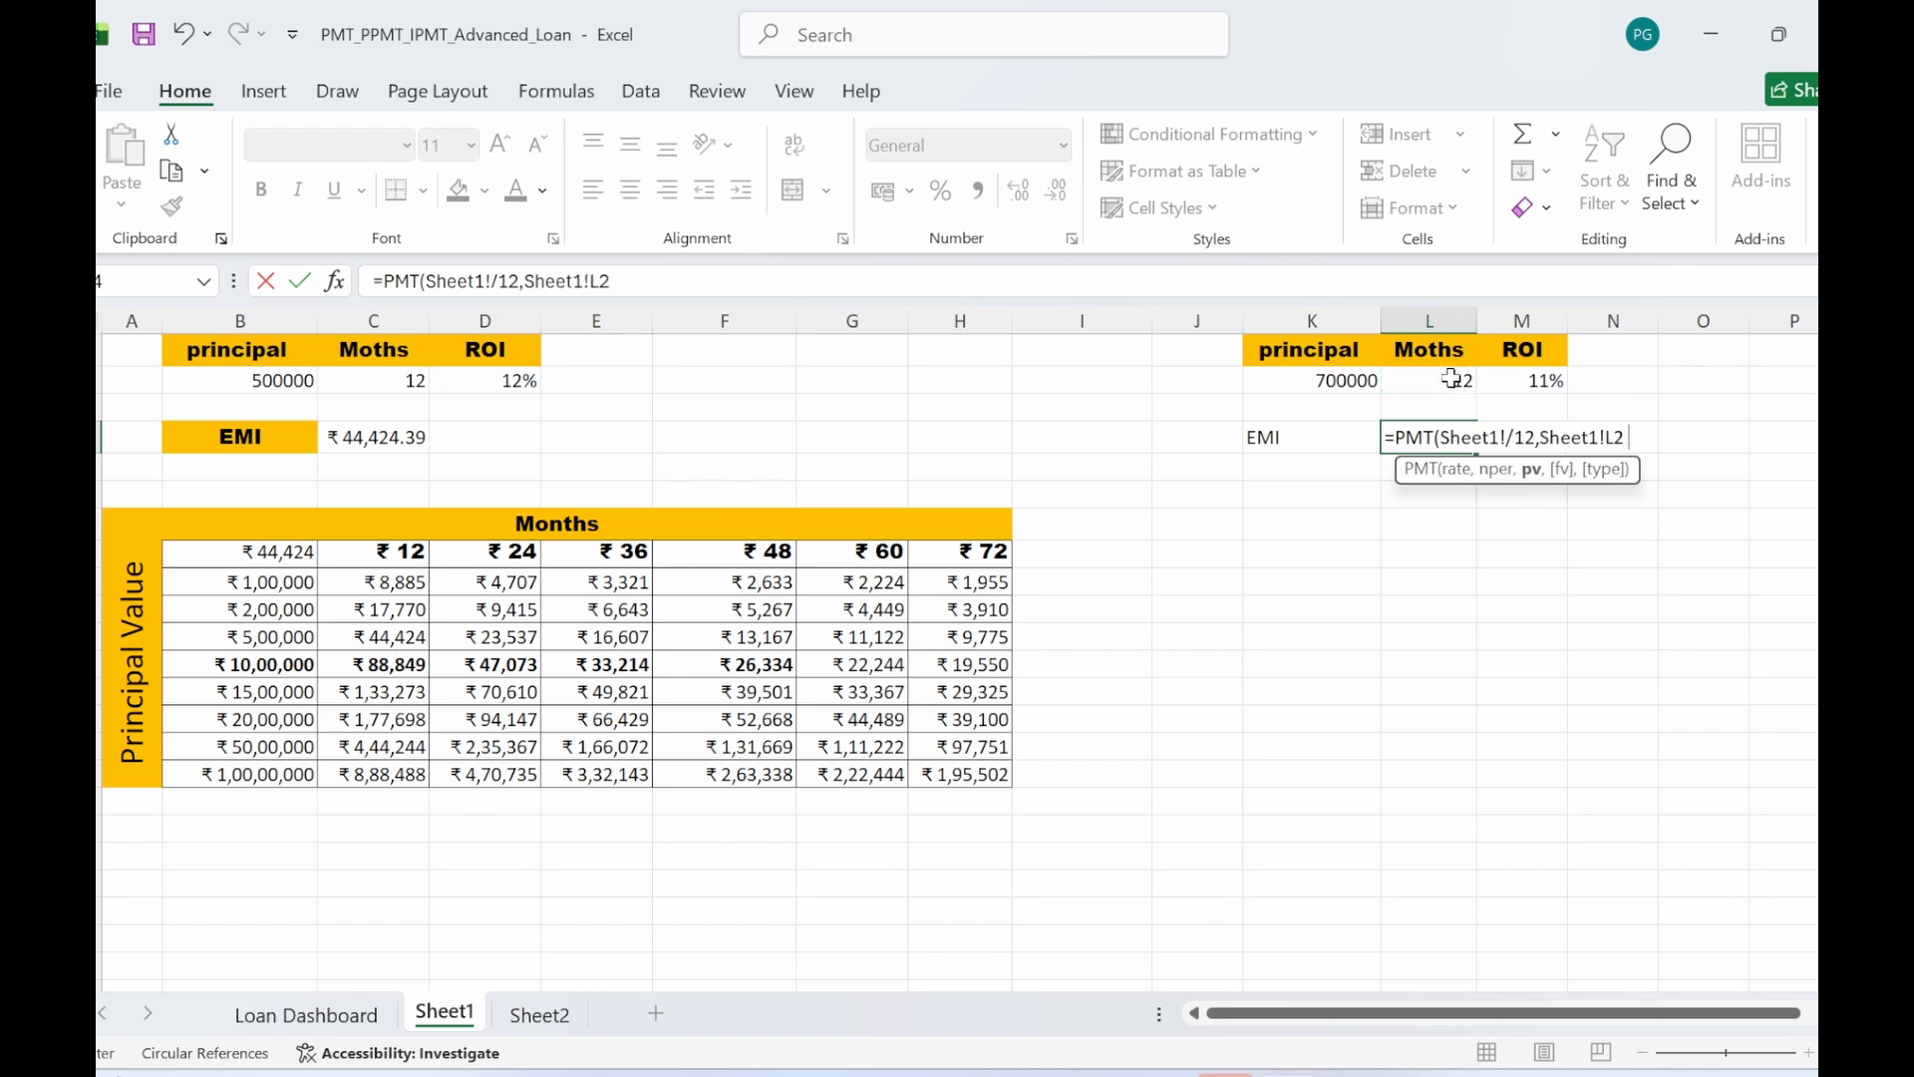
{"action": "left_click", "coordinate": [1322, 378]}
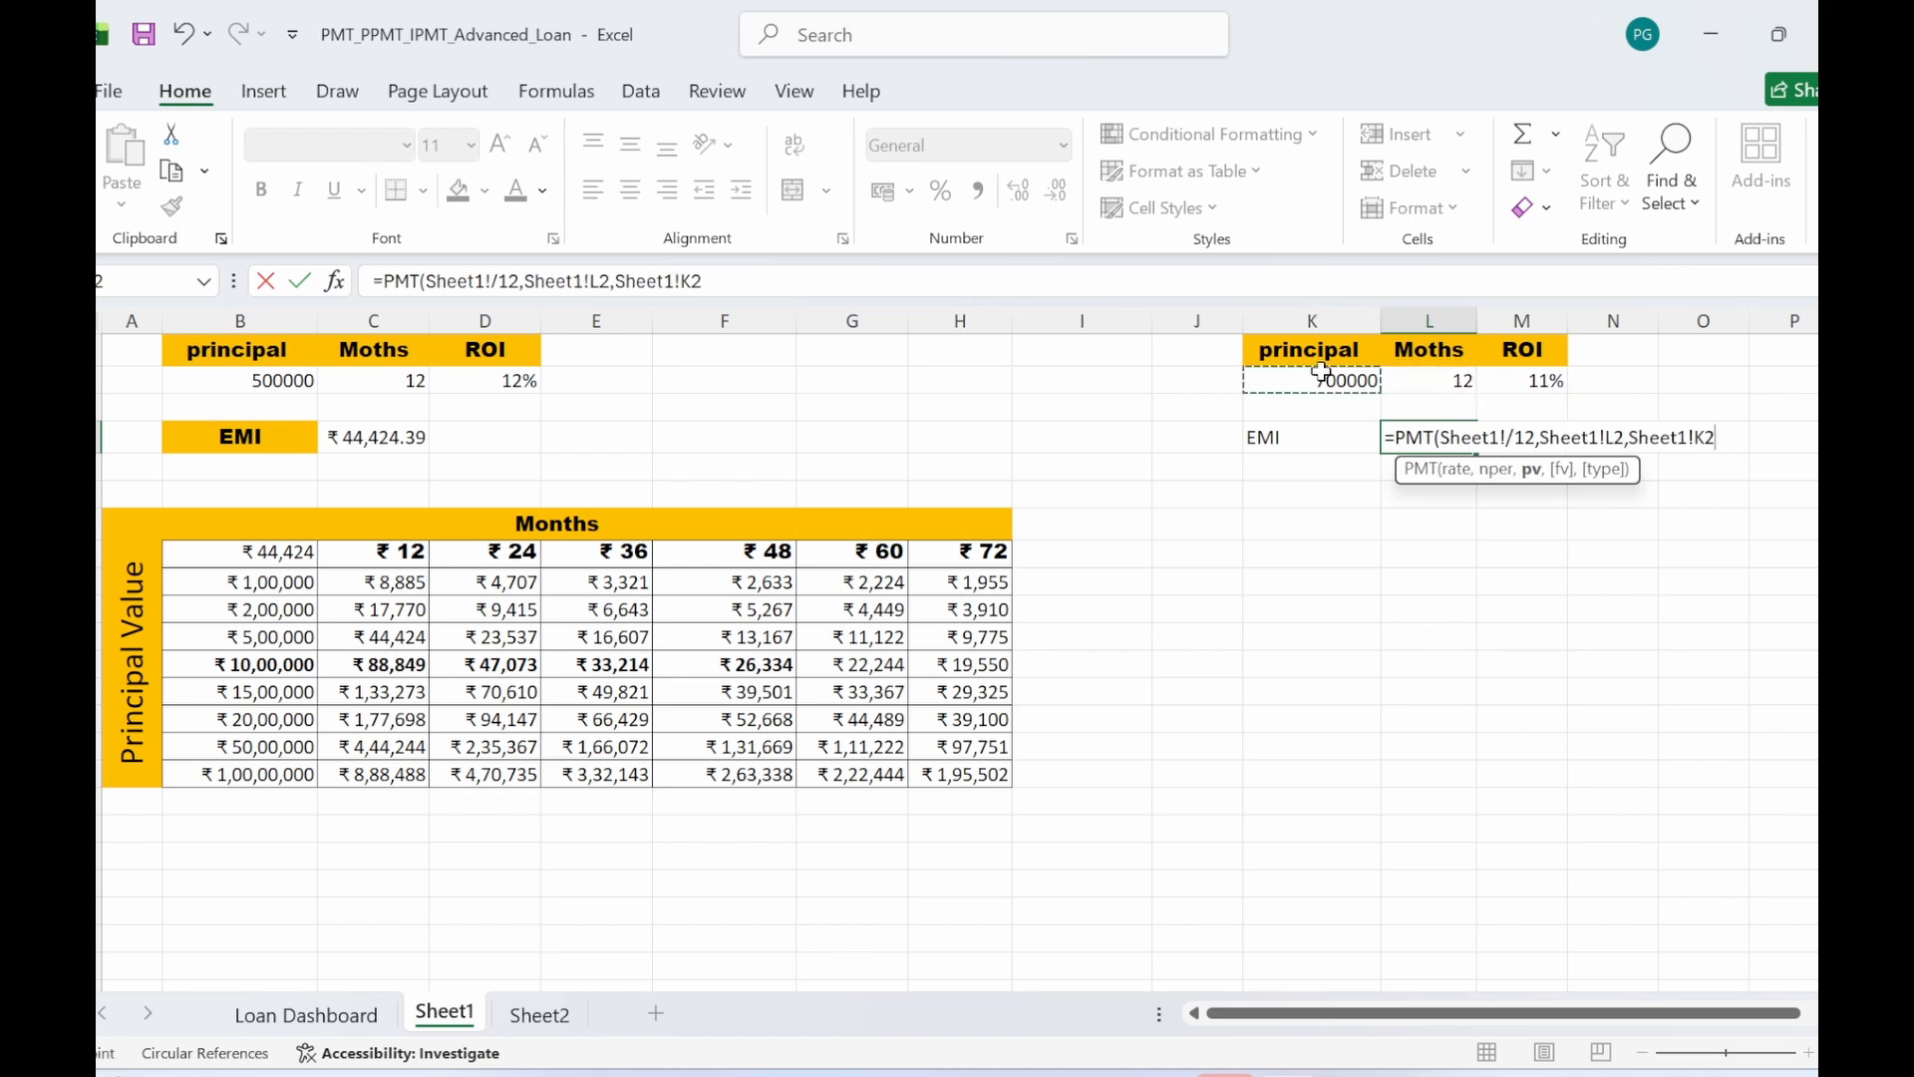
{"action": "key", "text": "Return"}
{"action": "key", "text": "Return"}
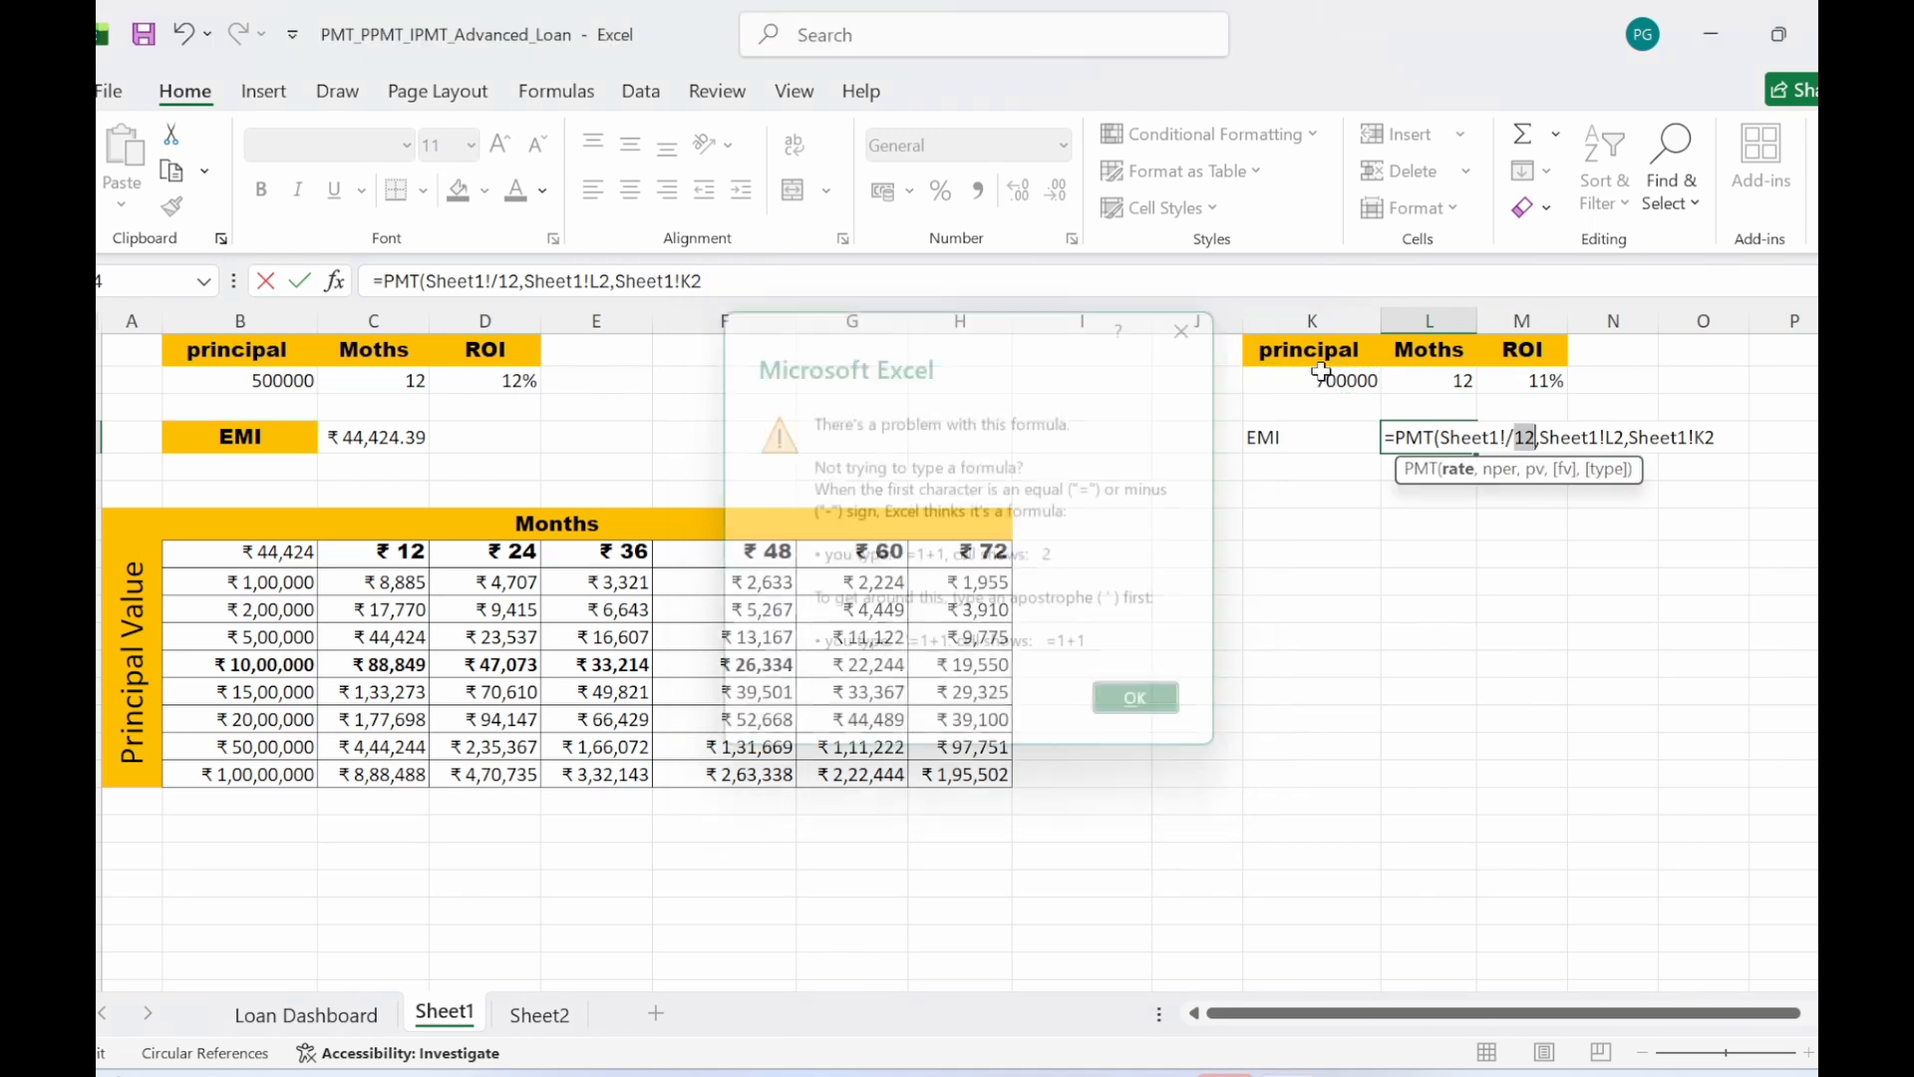
{"action": "key", "text": "Return"}
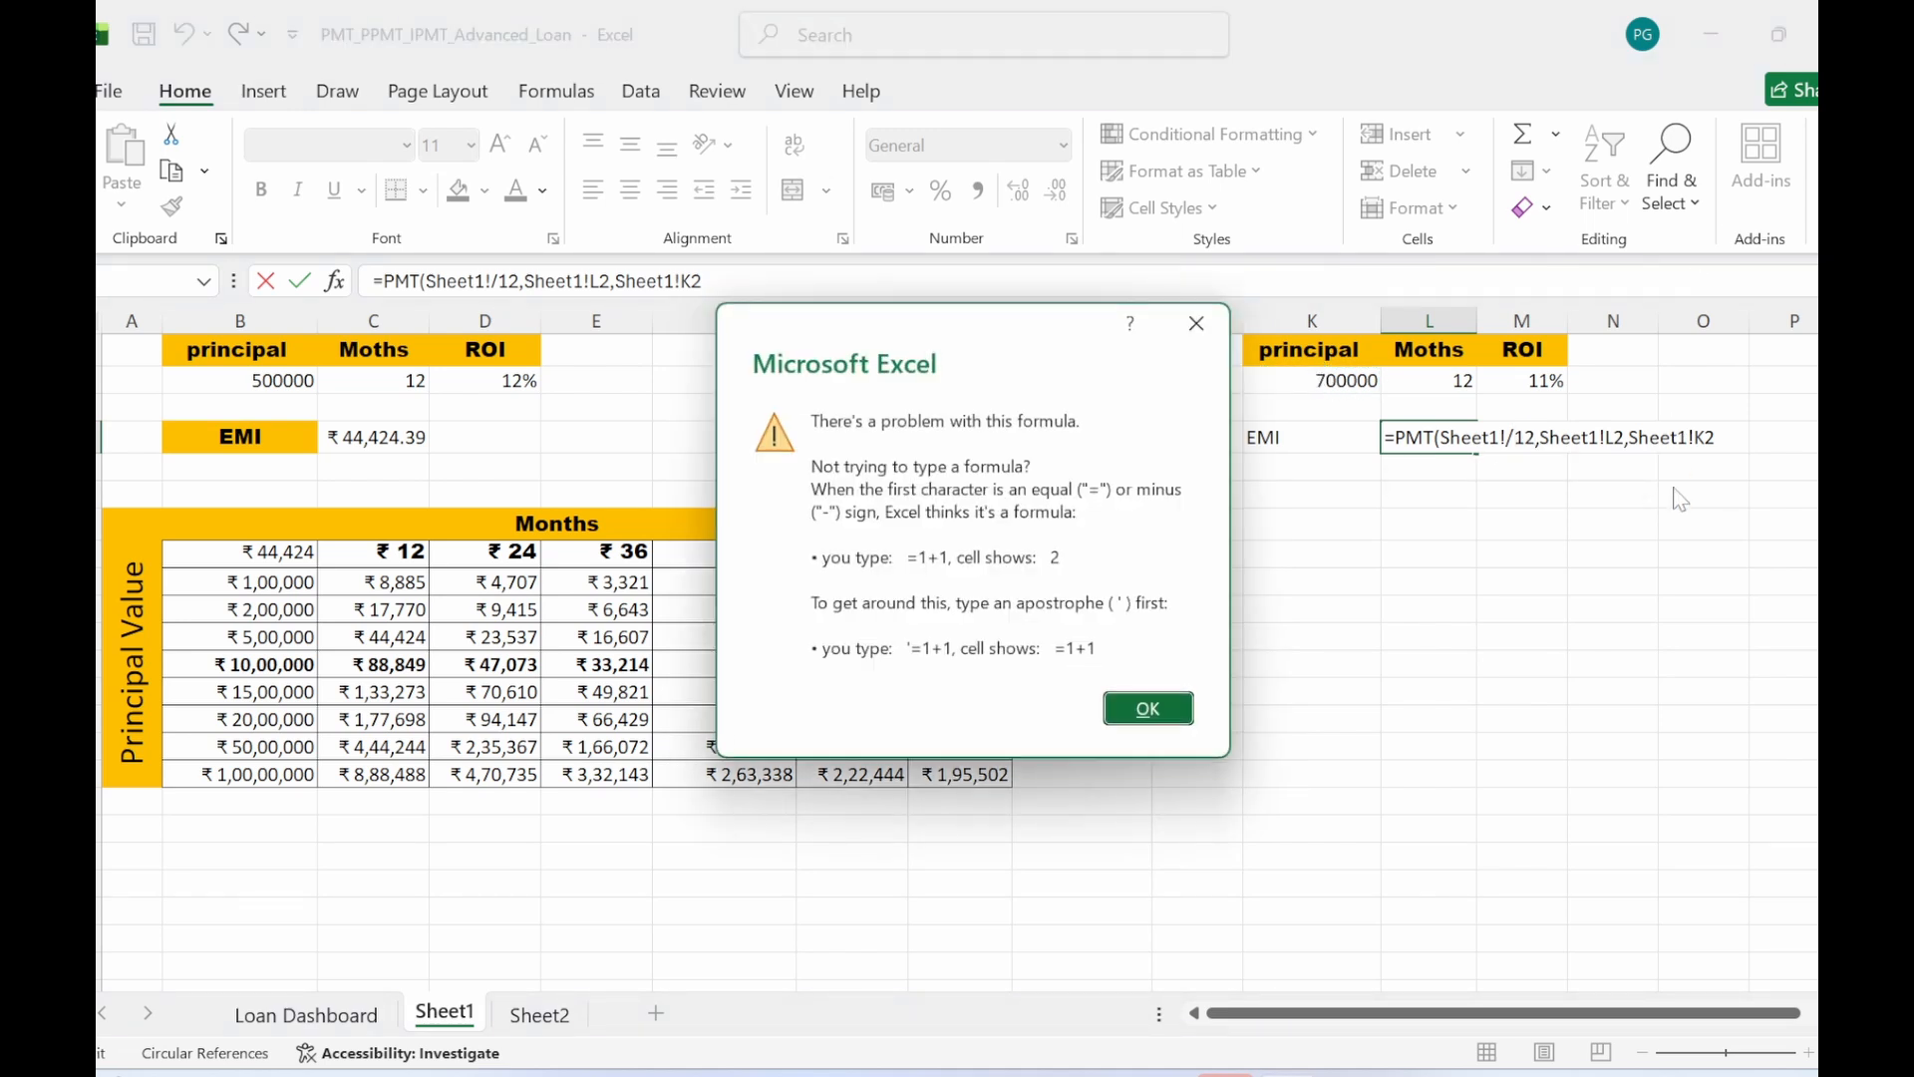
{"action": "left_click", "coordinate": [1196, 323]}
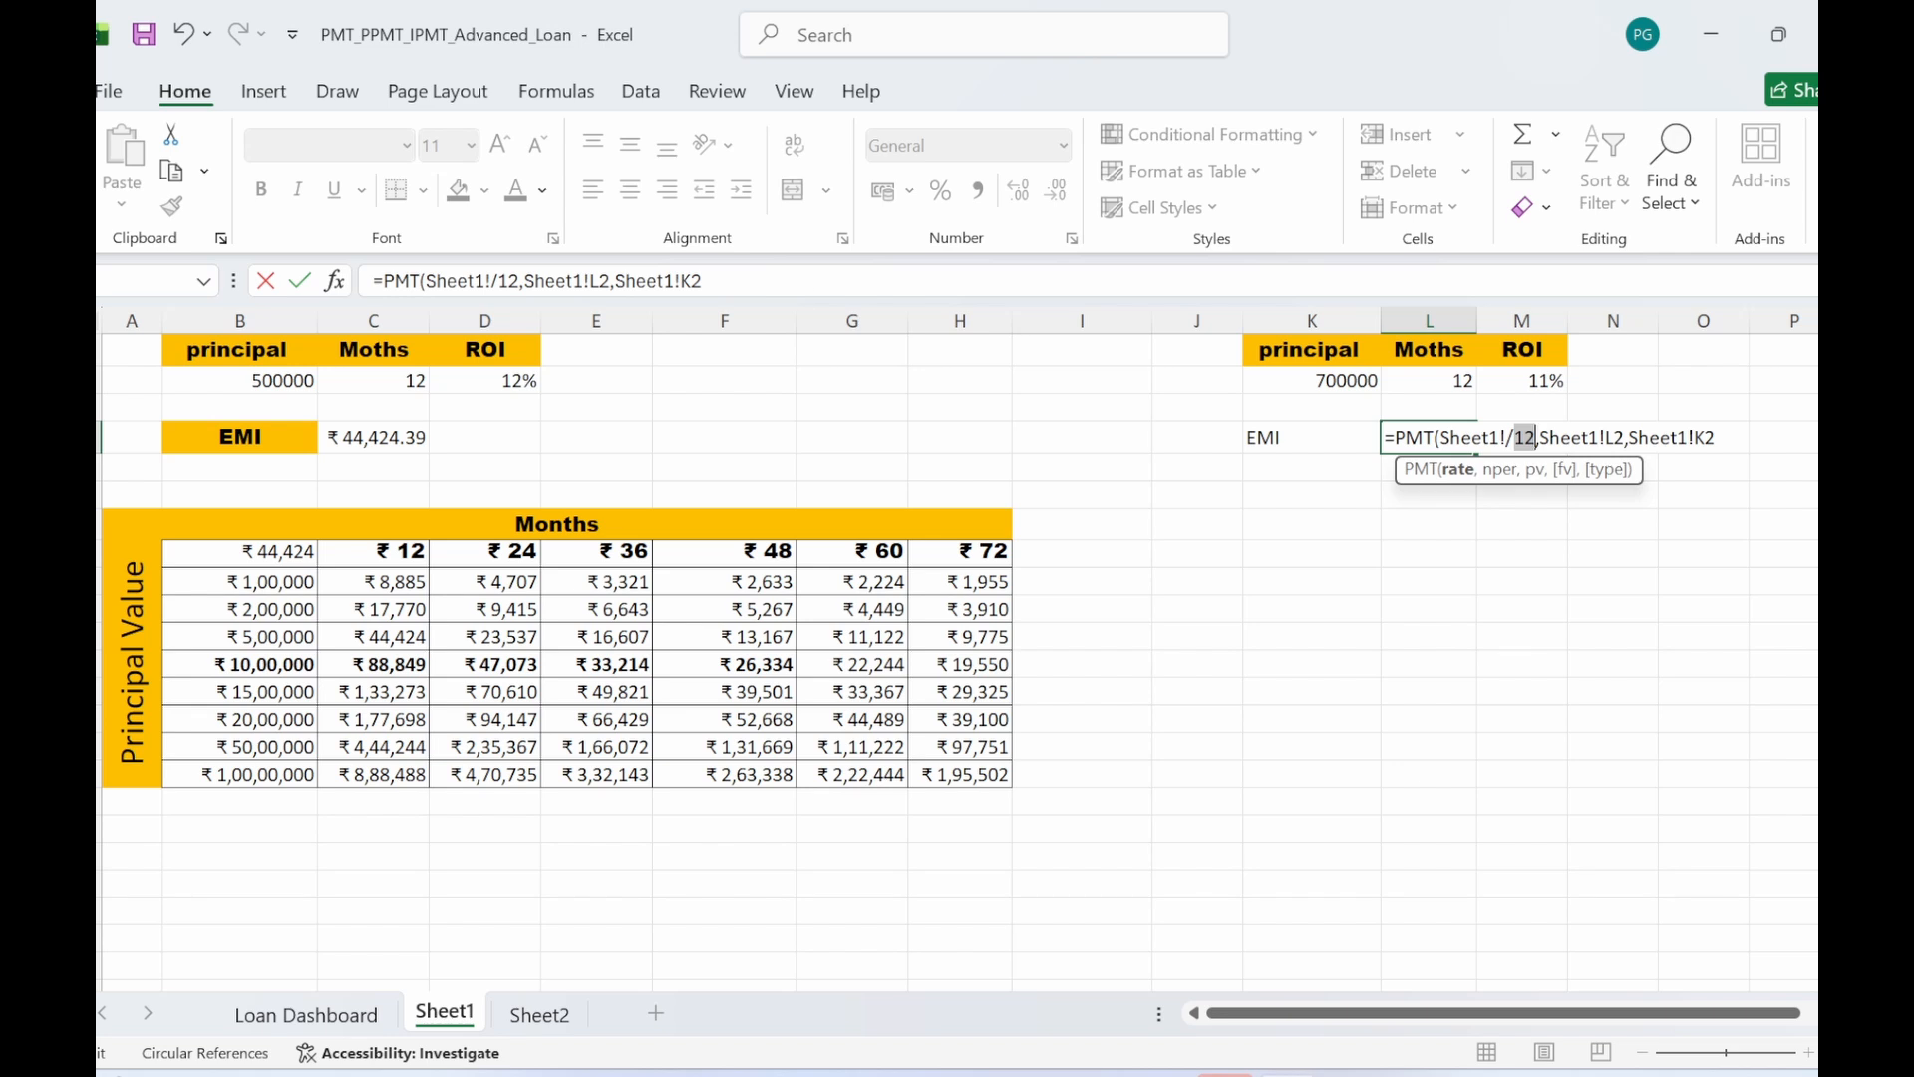
- Replace the formula in L4 with =PMT(Sheet1!M2/12,Sheet1!L2,Sheet1!K2) and widen column L to fit the result
{"action": "left_click_drag", "start_coordinate": [719, 282], "coordinate": [273, 298]}
{"action": "type", "text": "=pm"}
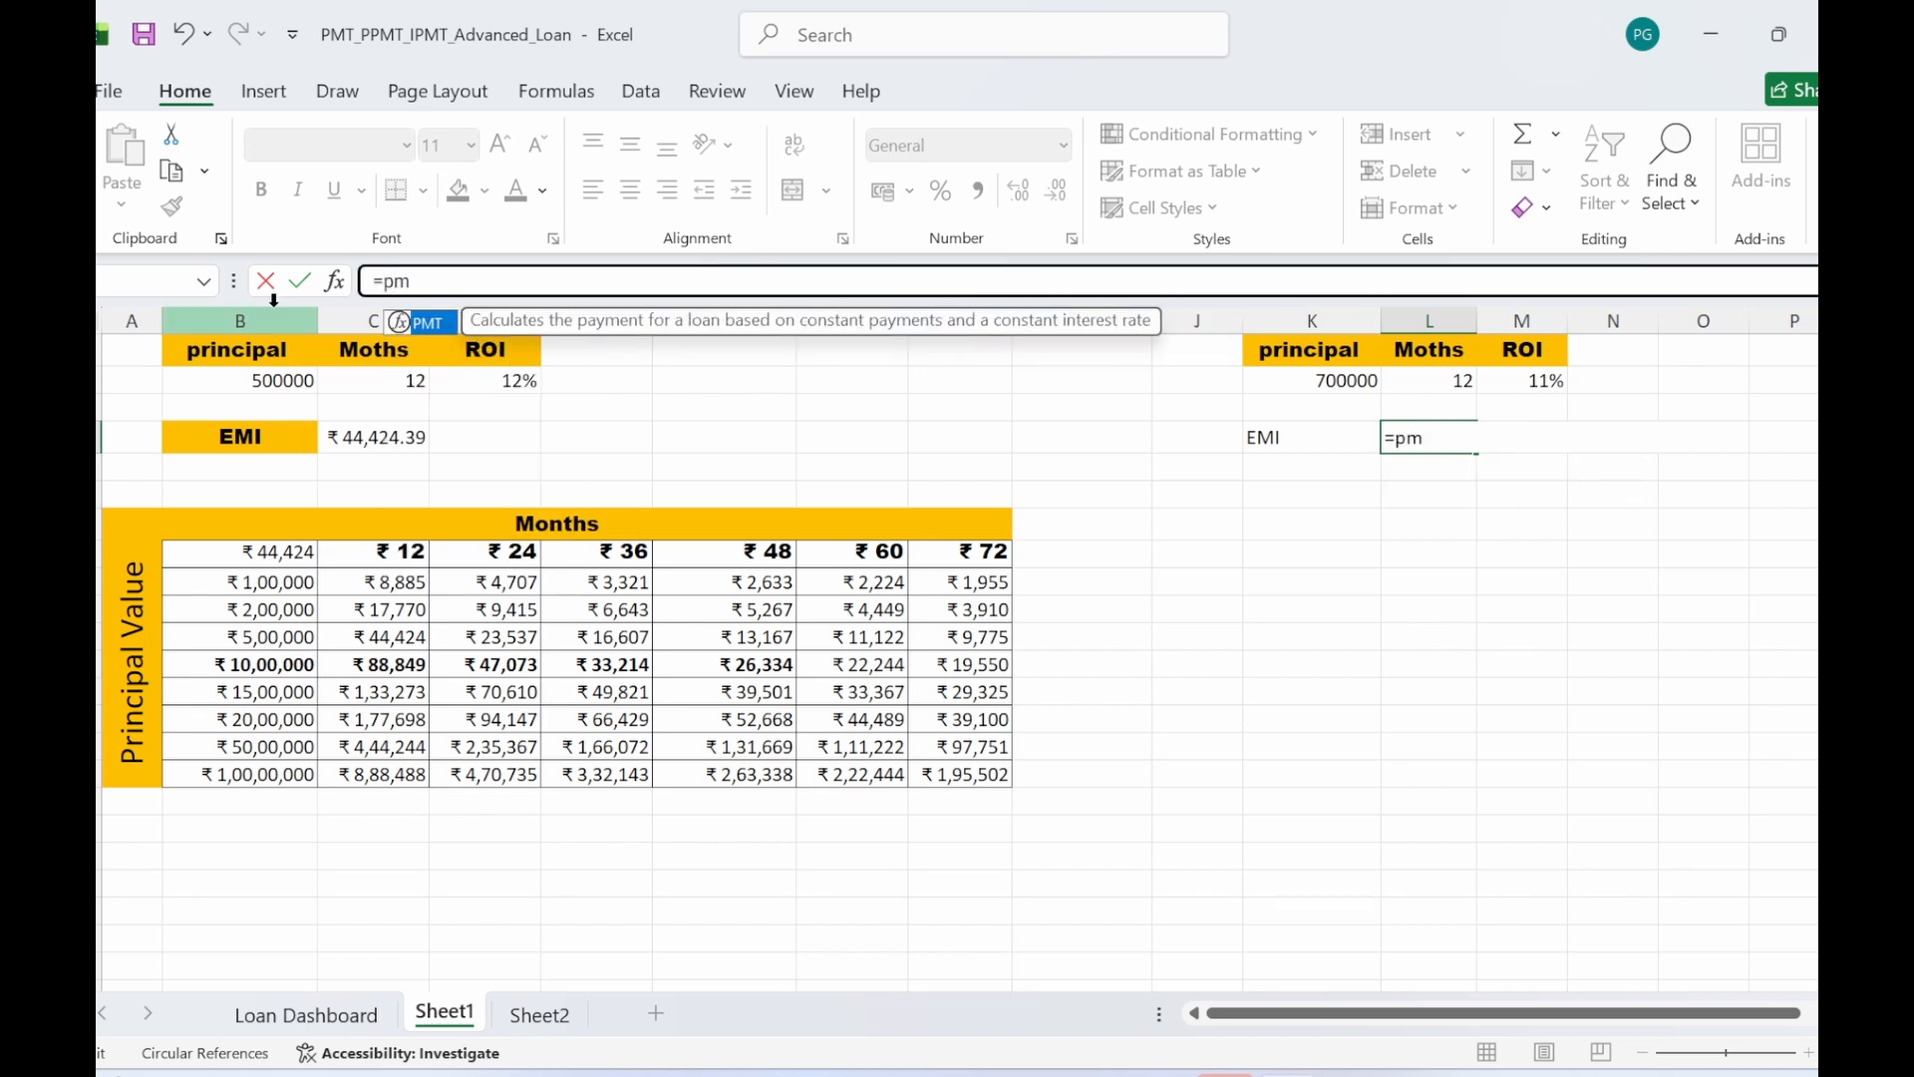
{"action": "type", "text": "t"}
{"action": "key", "text": "Tab"}
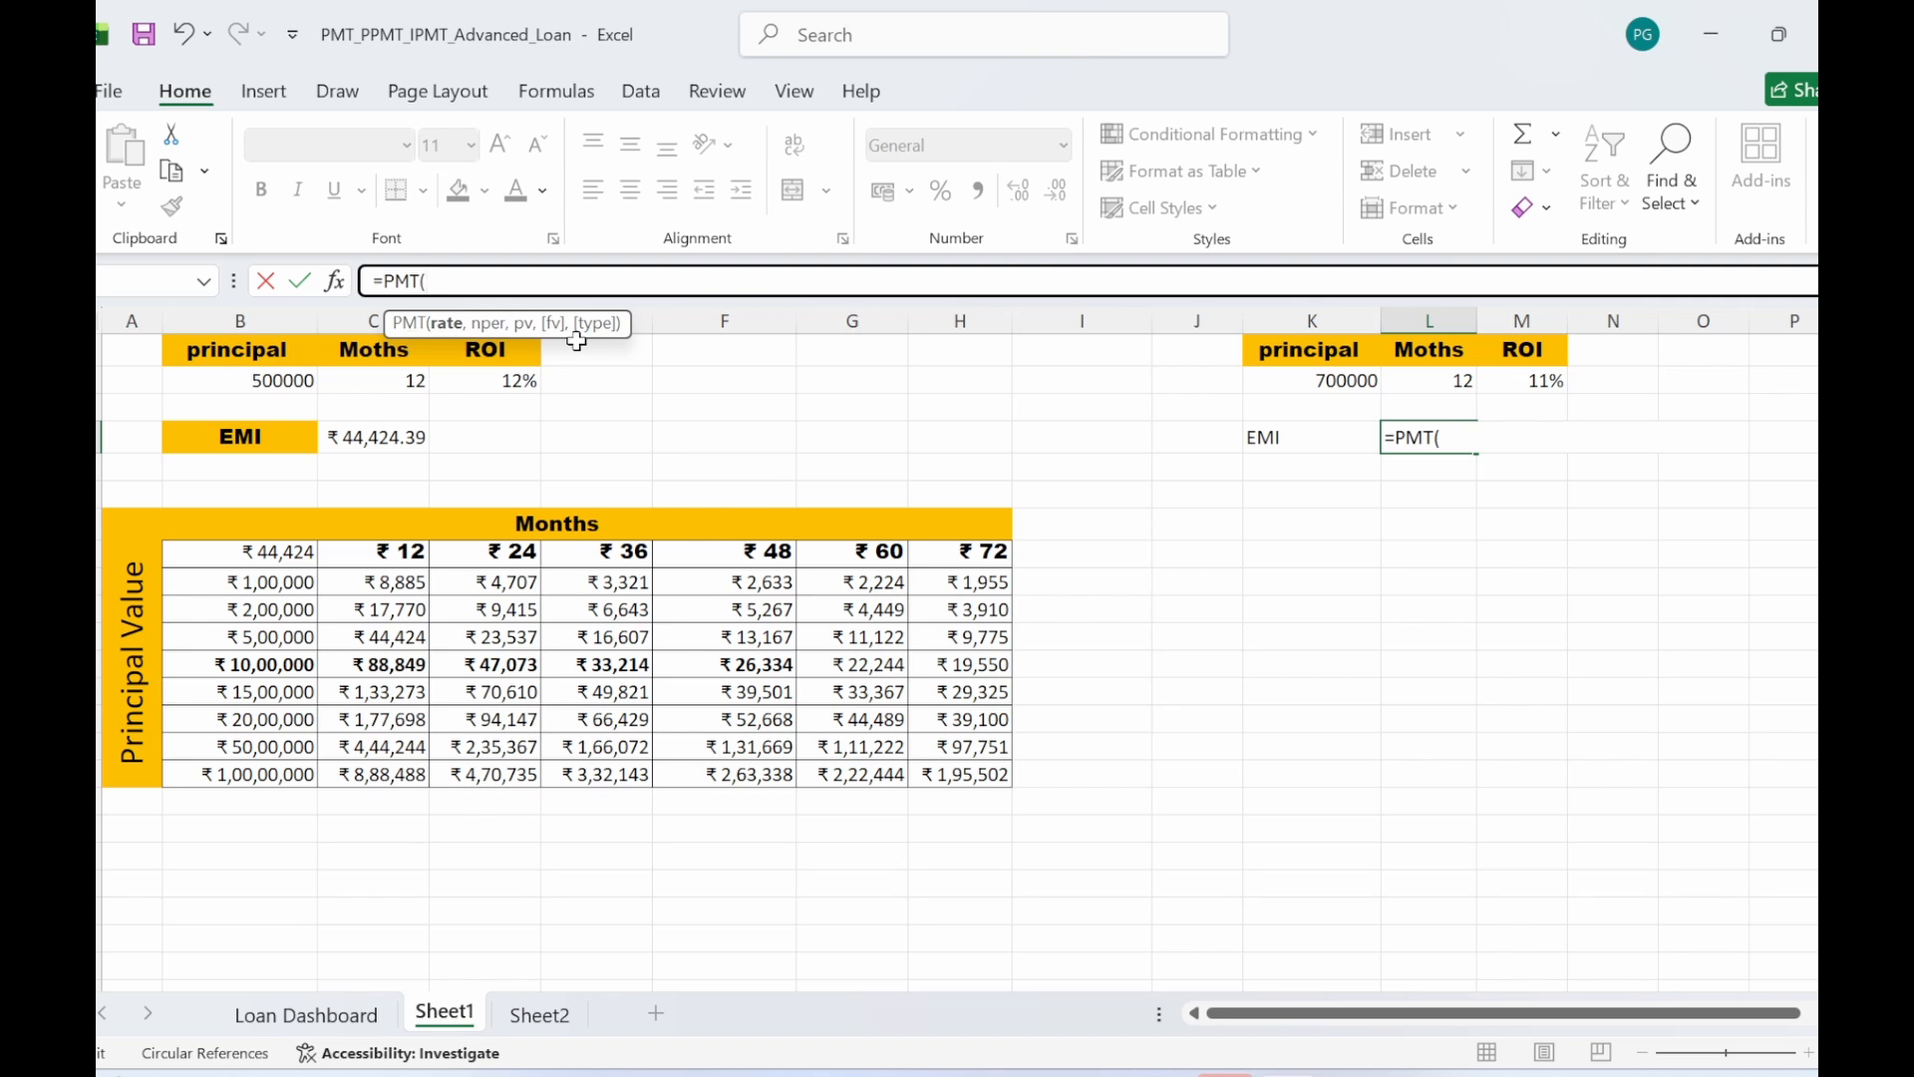
{"action": "left_click", "coordinate": [1545, 383]}
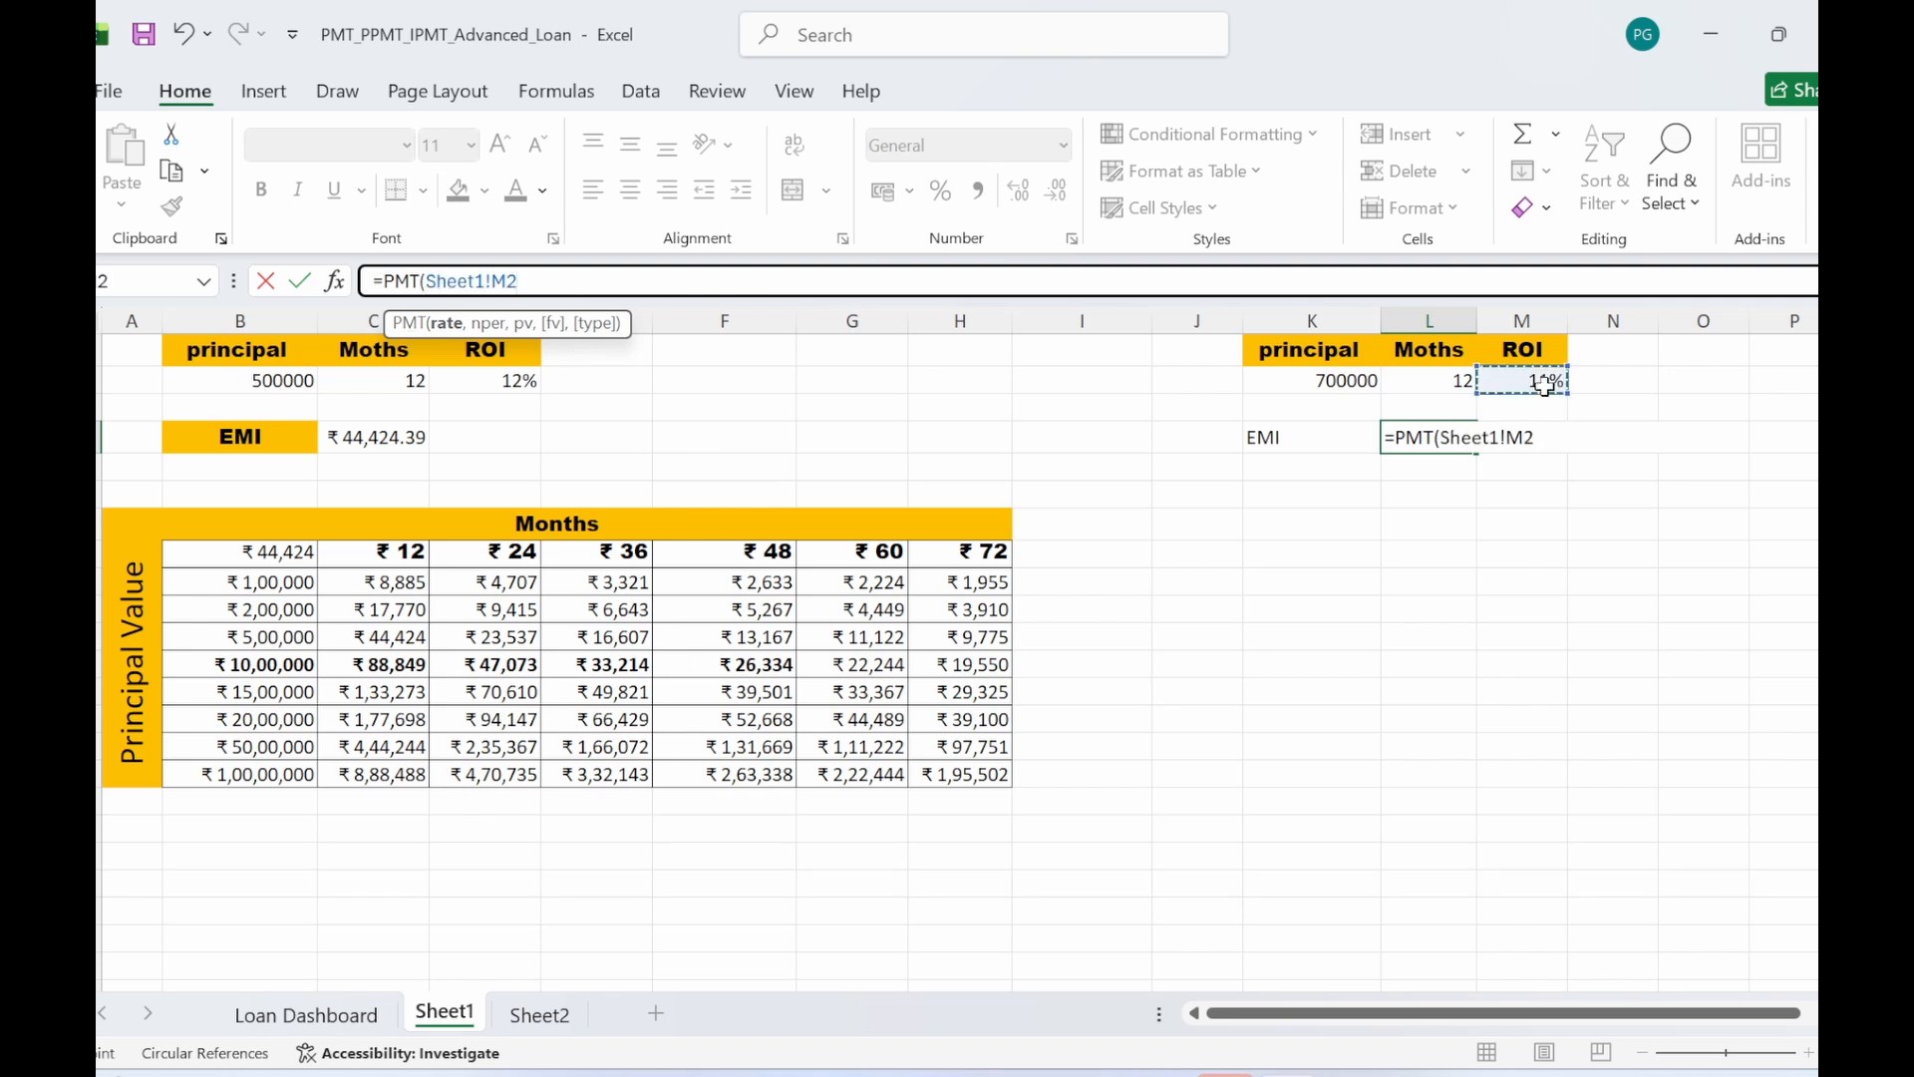
{"action": "type", "text": "/12,"}
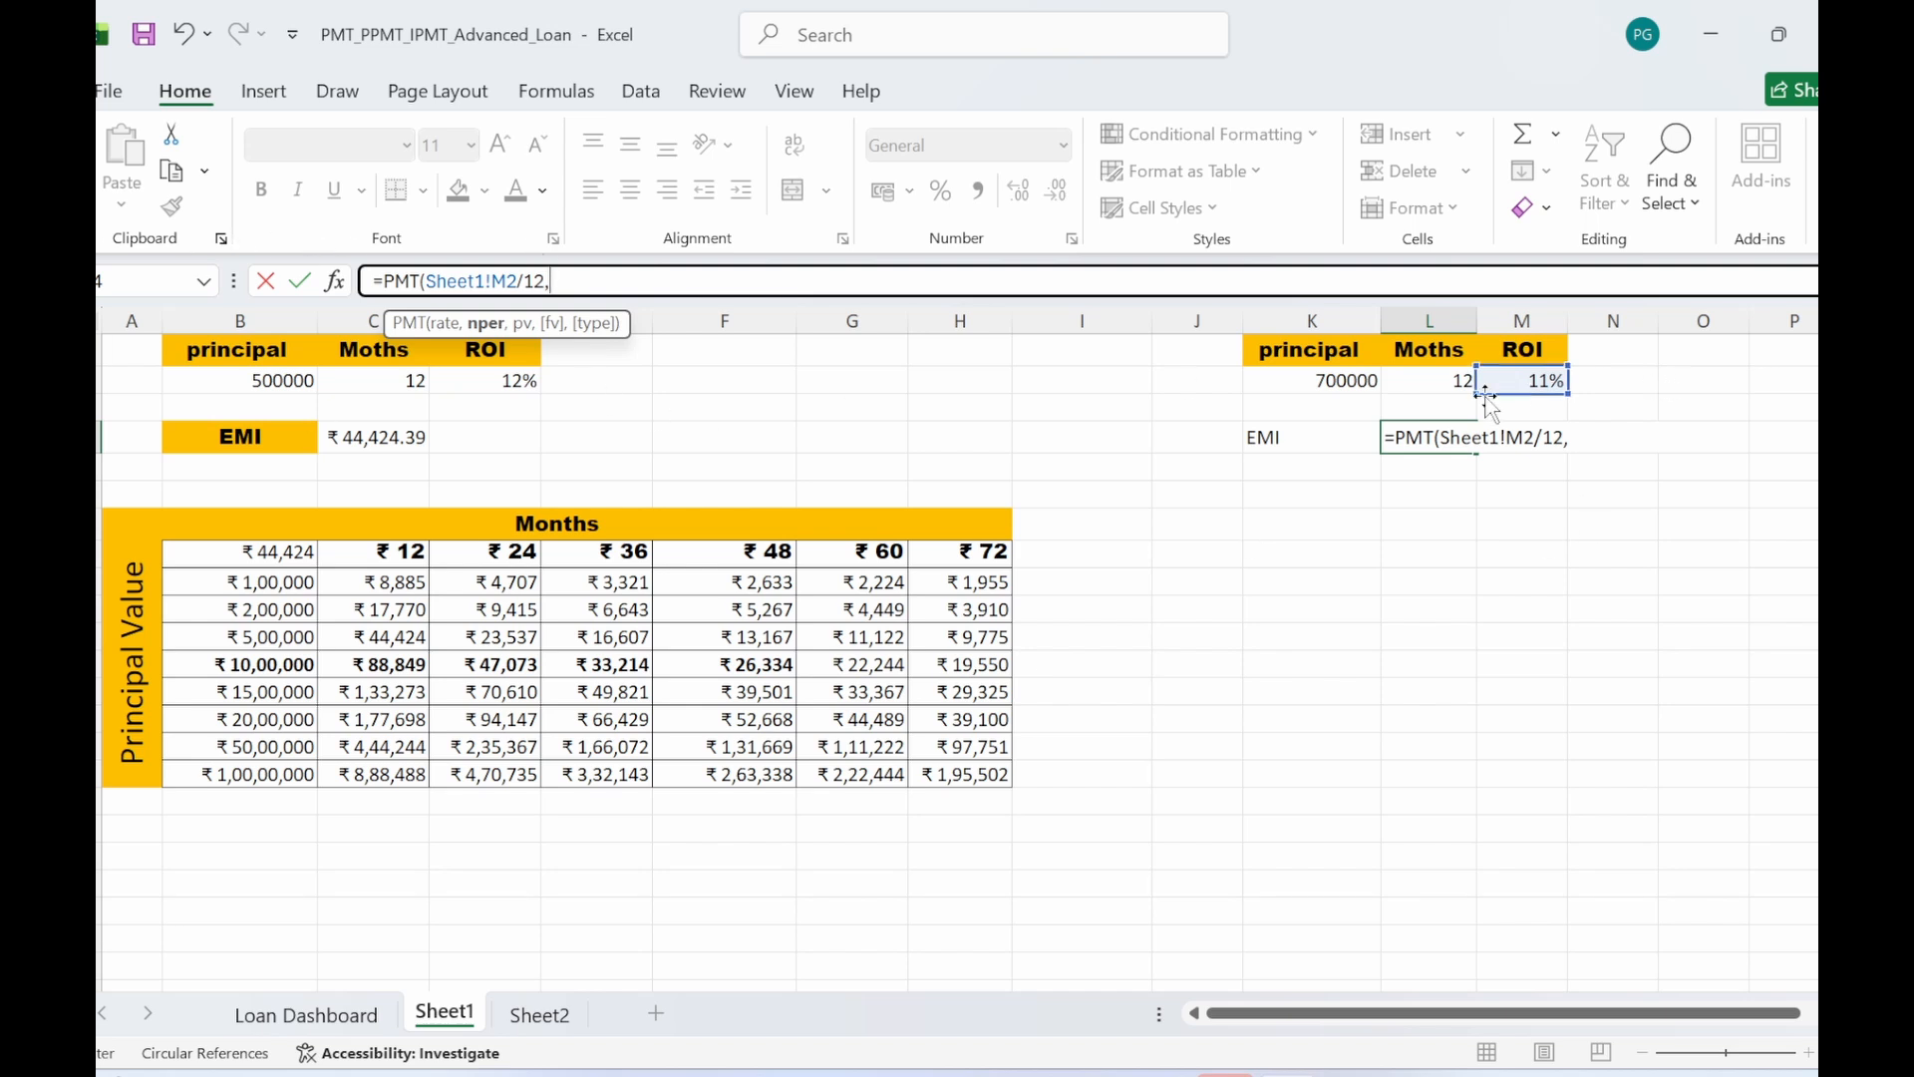
{"action": "left_click", "coordinate": [1444, 380]}
{"action": "type", "text": ","}
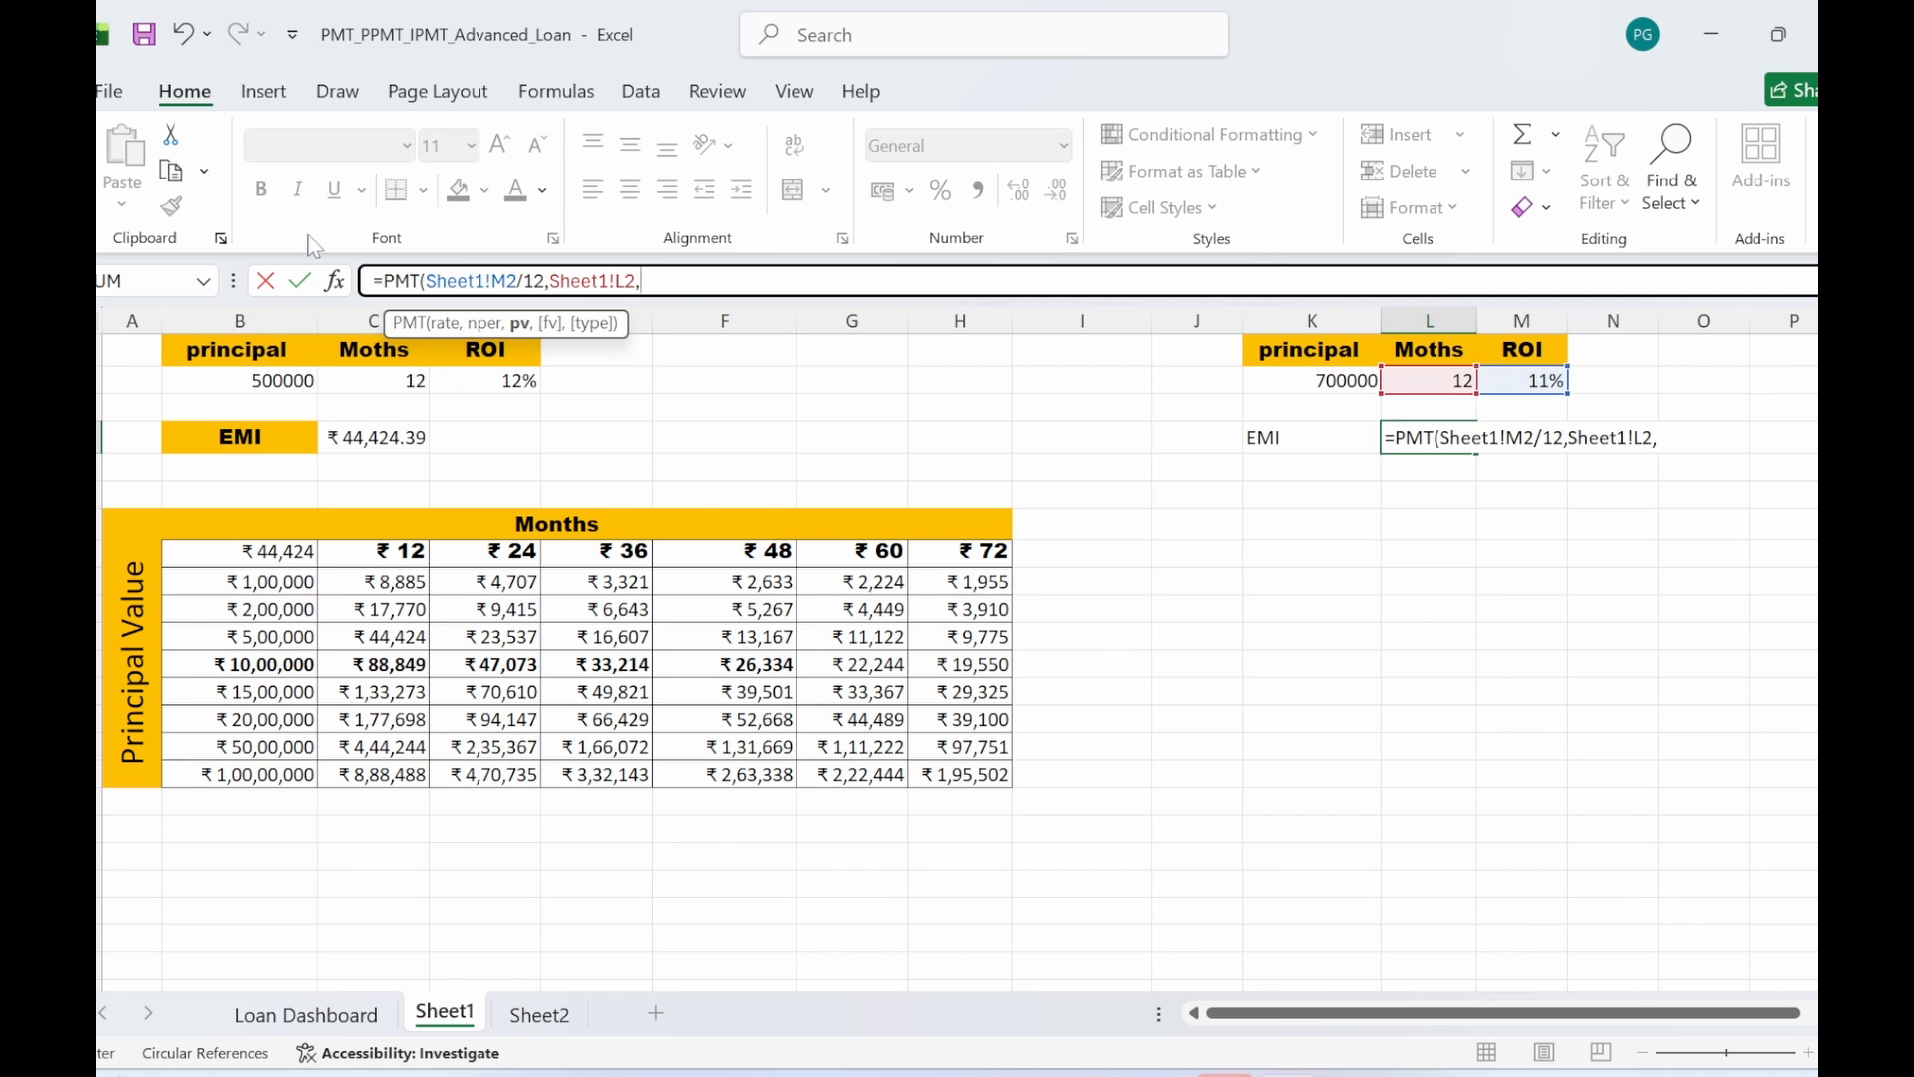
{"action": "left_click", "coordinate": [1264, 380]}
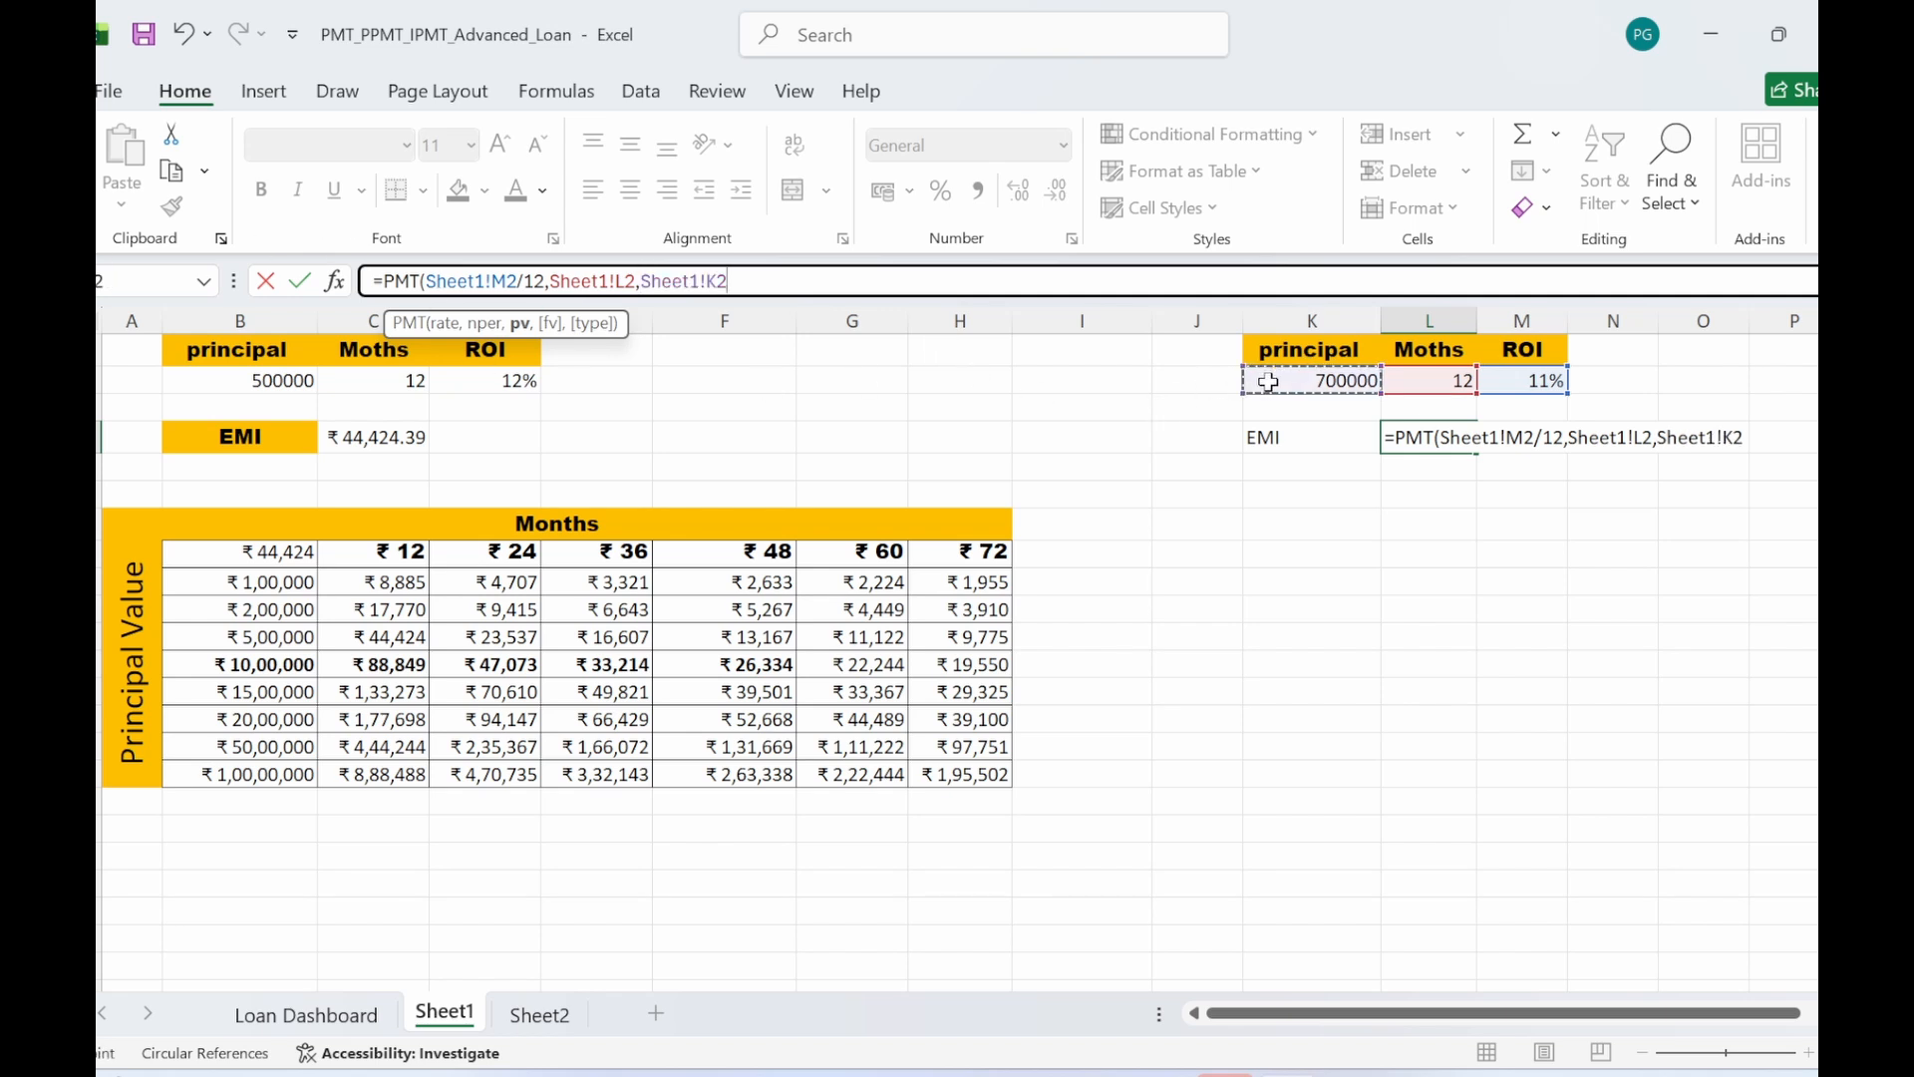
{"action": "key", "text": "Return"}
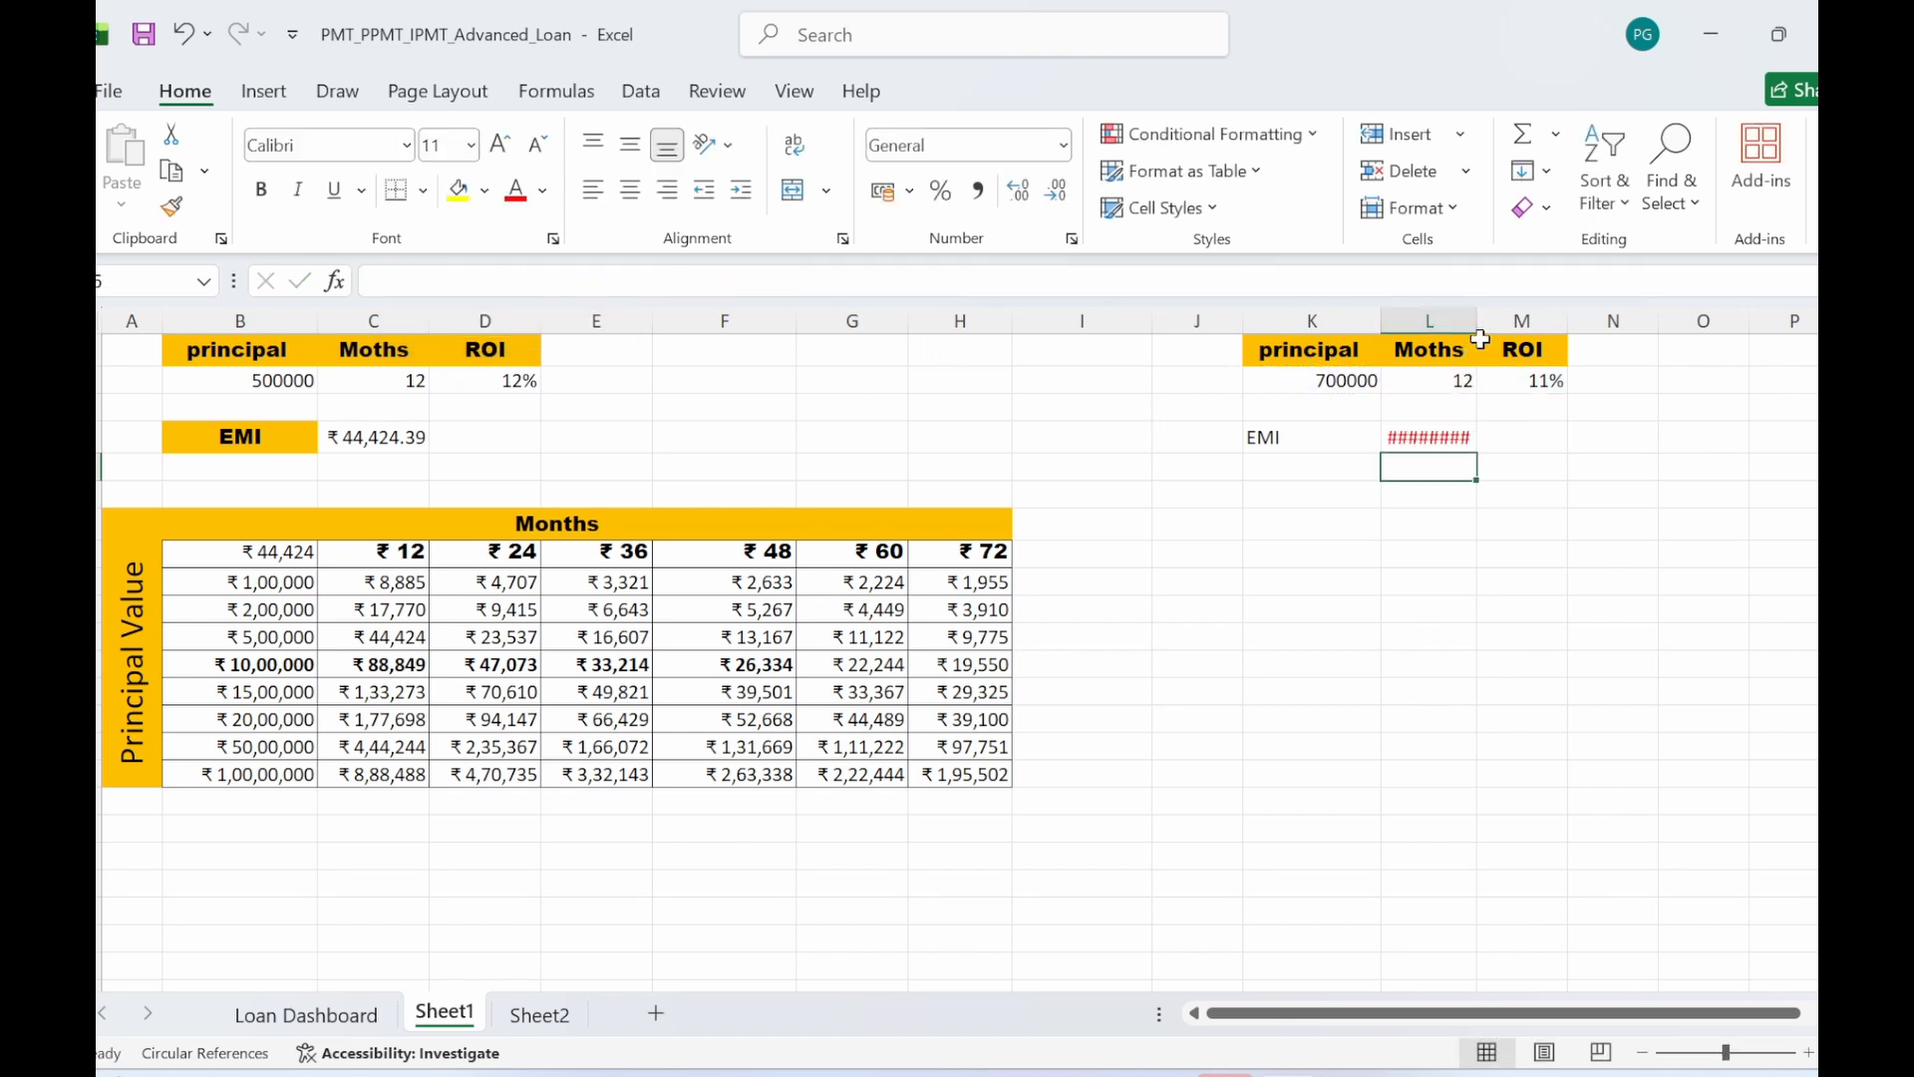
{"action": "double_click", "coordinate": [1473, 314]}
{"action": "left_click", "coordinate": [1503, 527]}
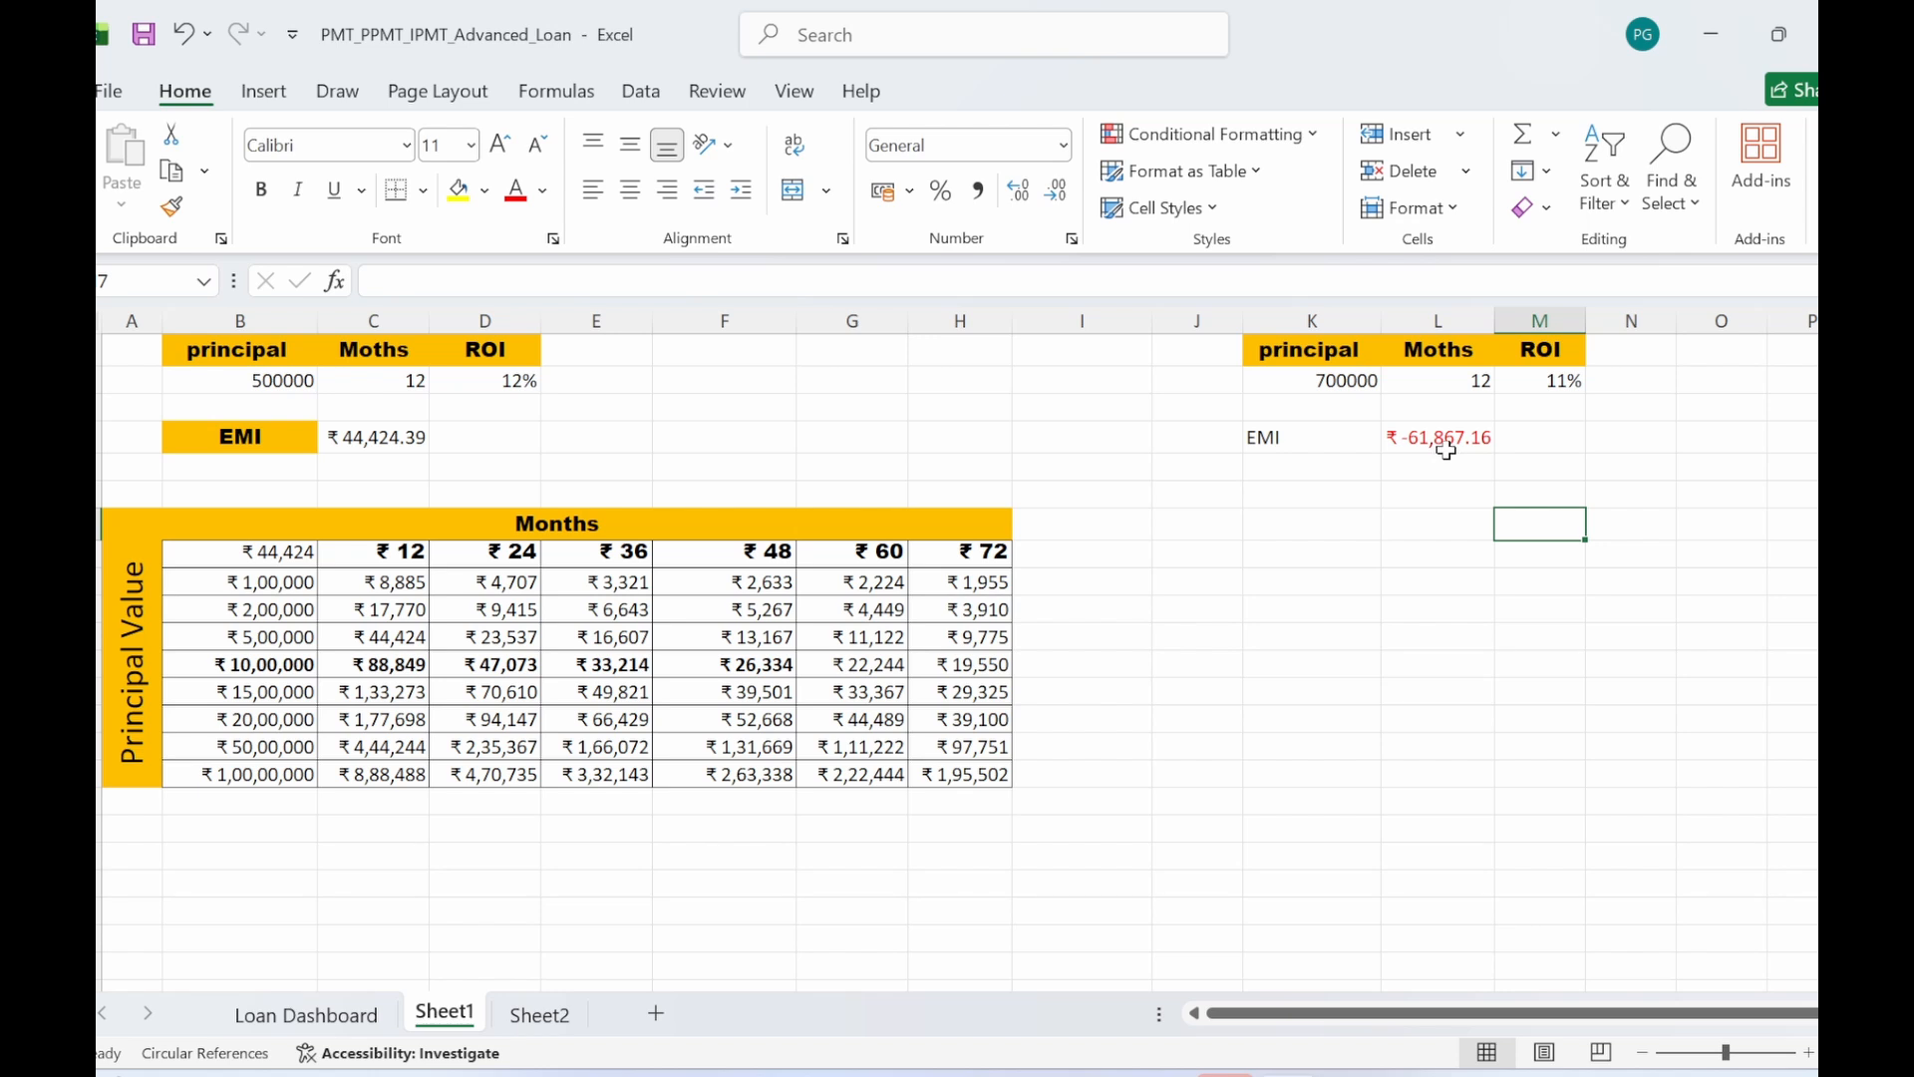
- Negate the PMT formula in L4 so the EMI is a positive amount
{"action": "left_click", "coordinate": [1446, 451]}
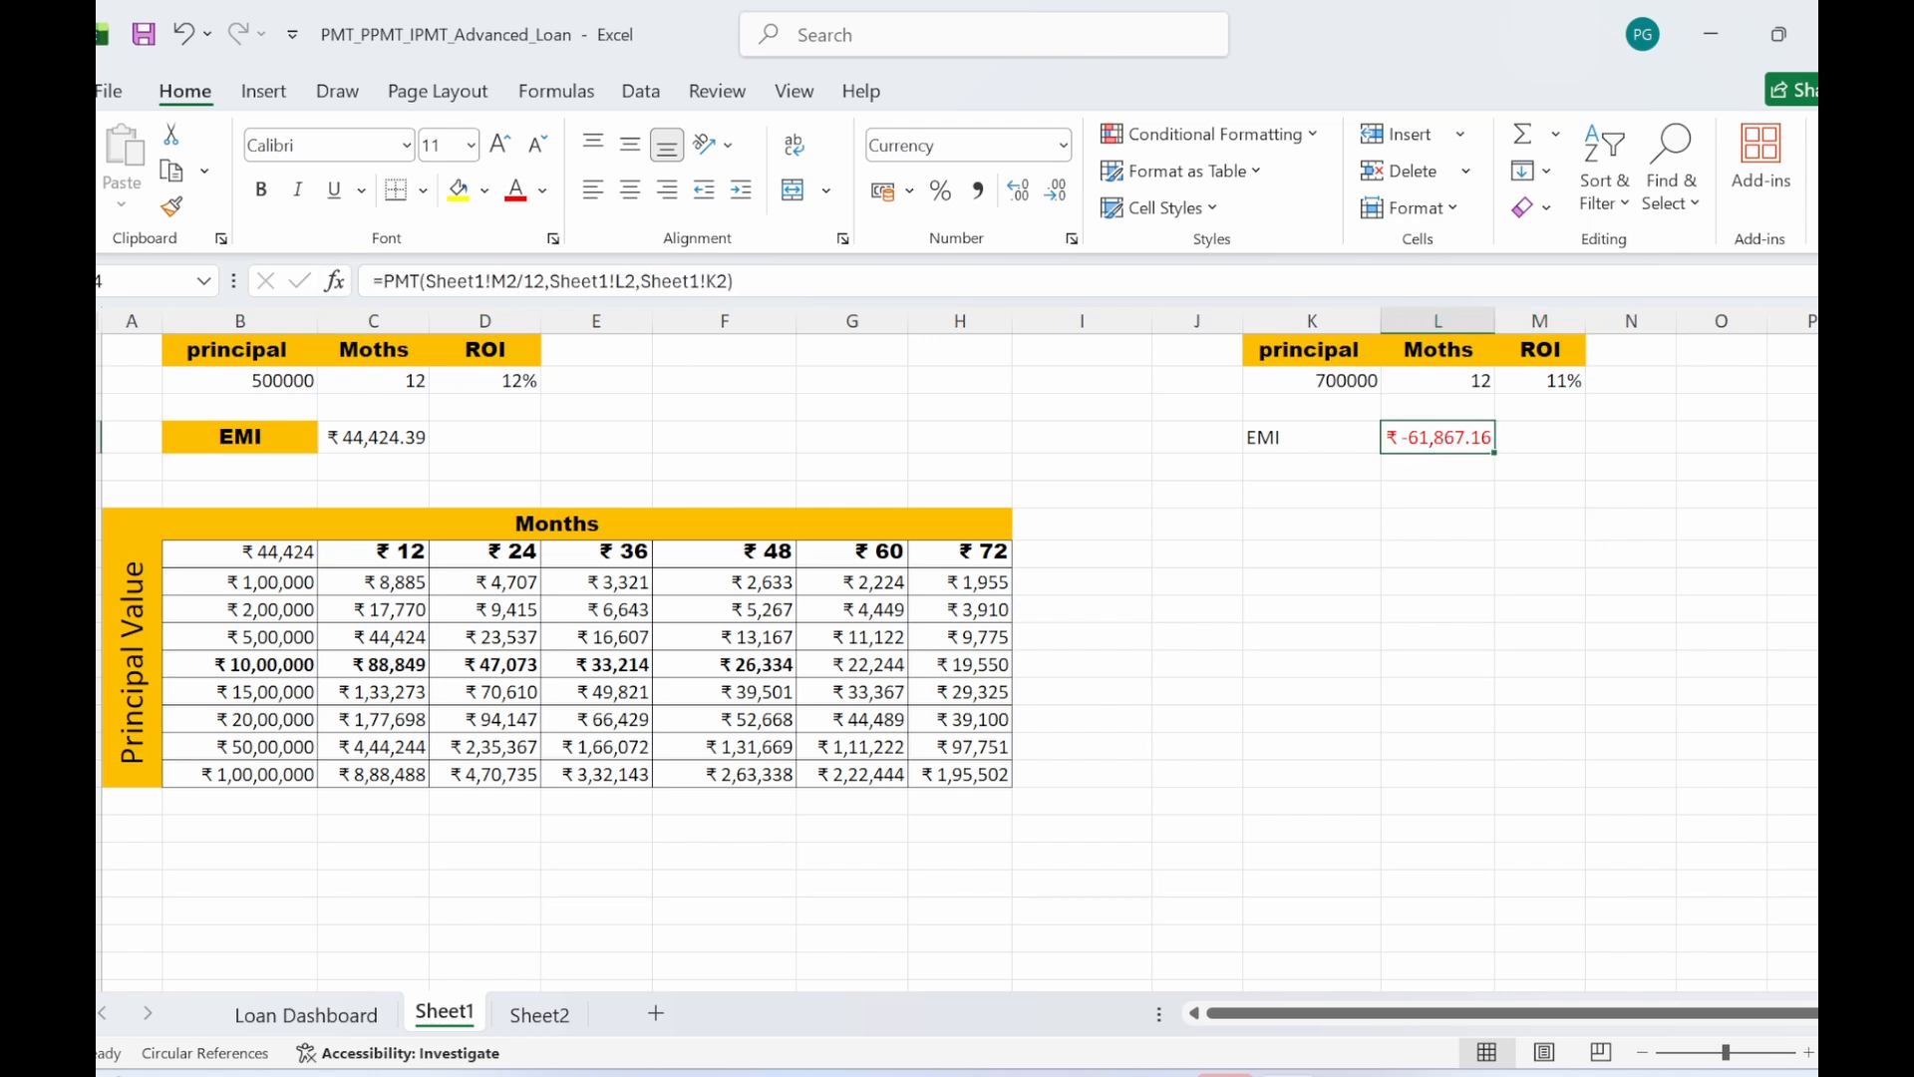
{"action": "key", "text": "F2"}
{"action": "key", "text": "Return"}
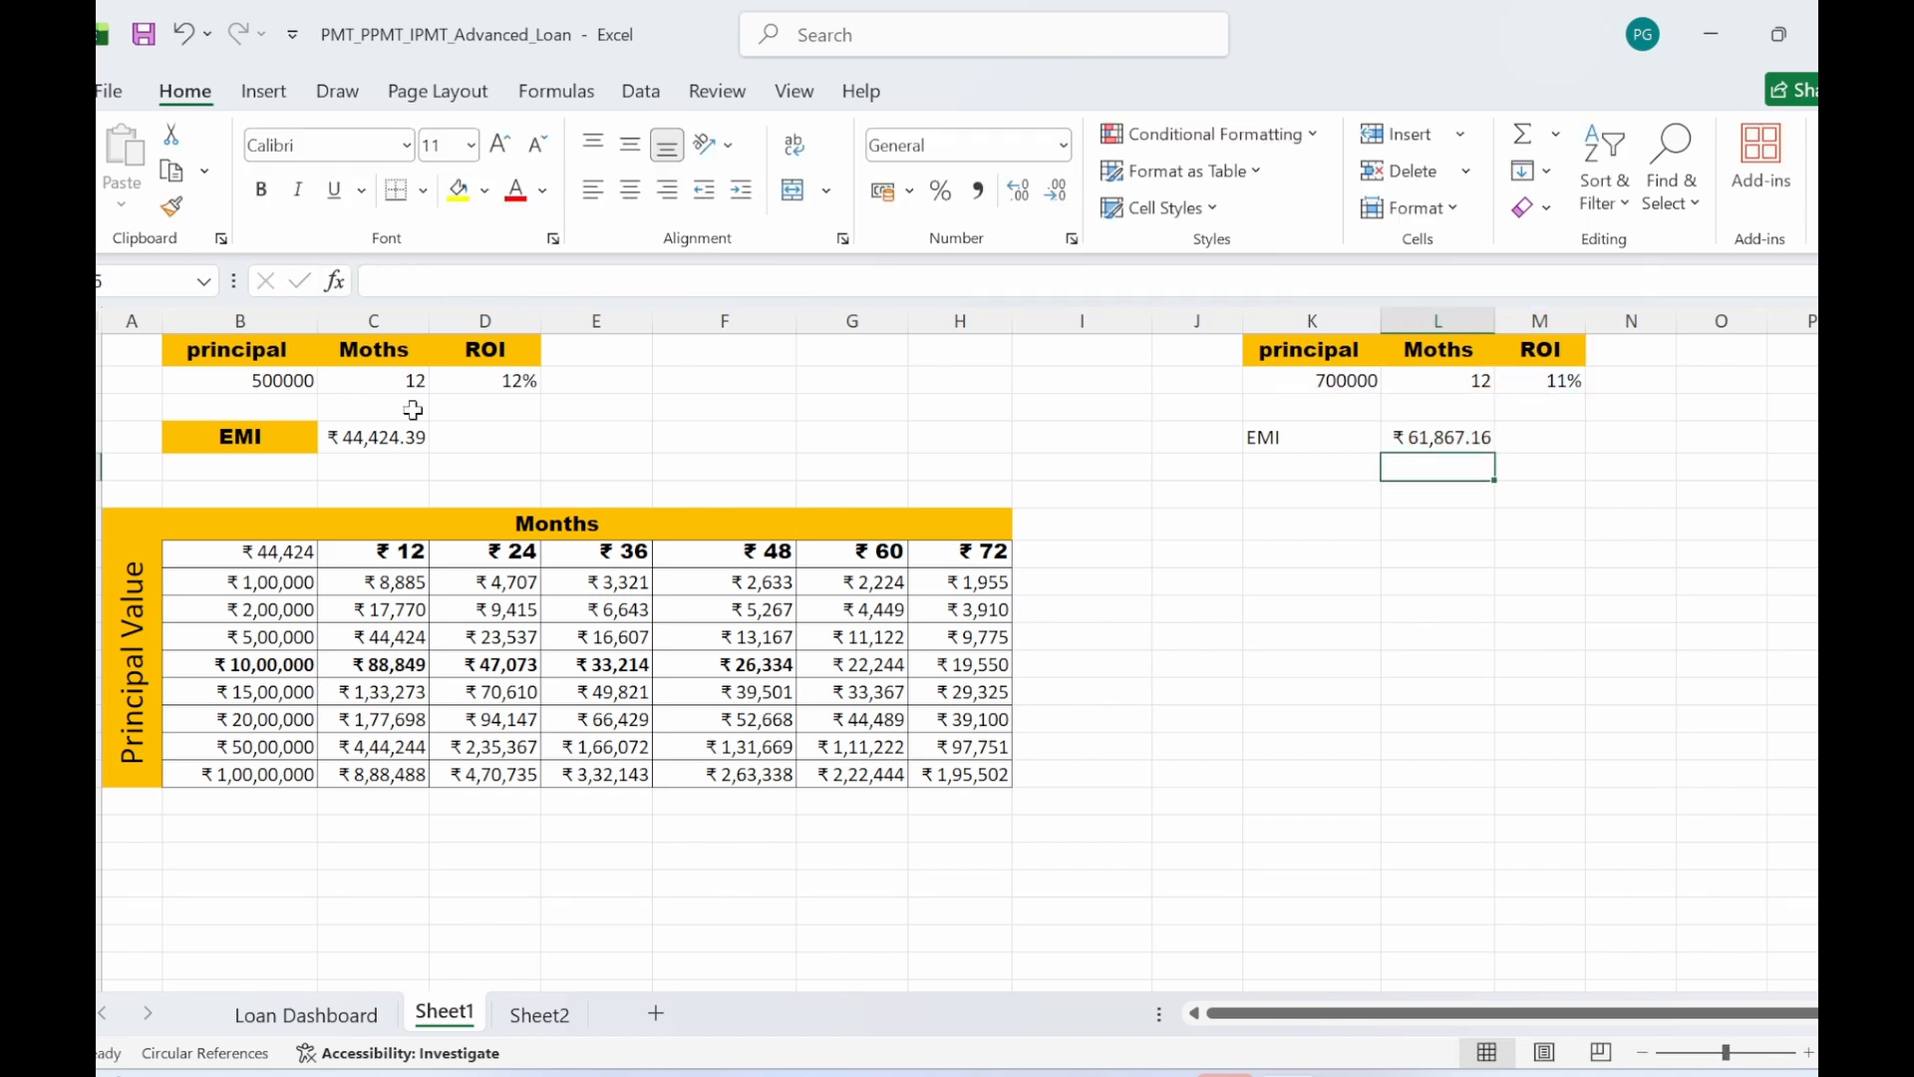
{"action": "left_click", "coordinate": [1458, 548]}
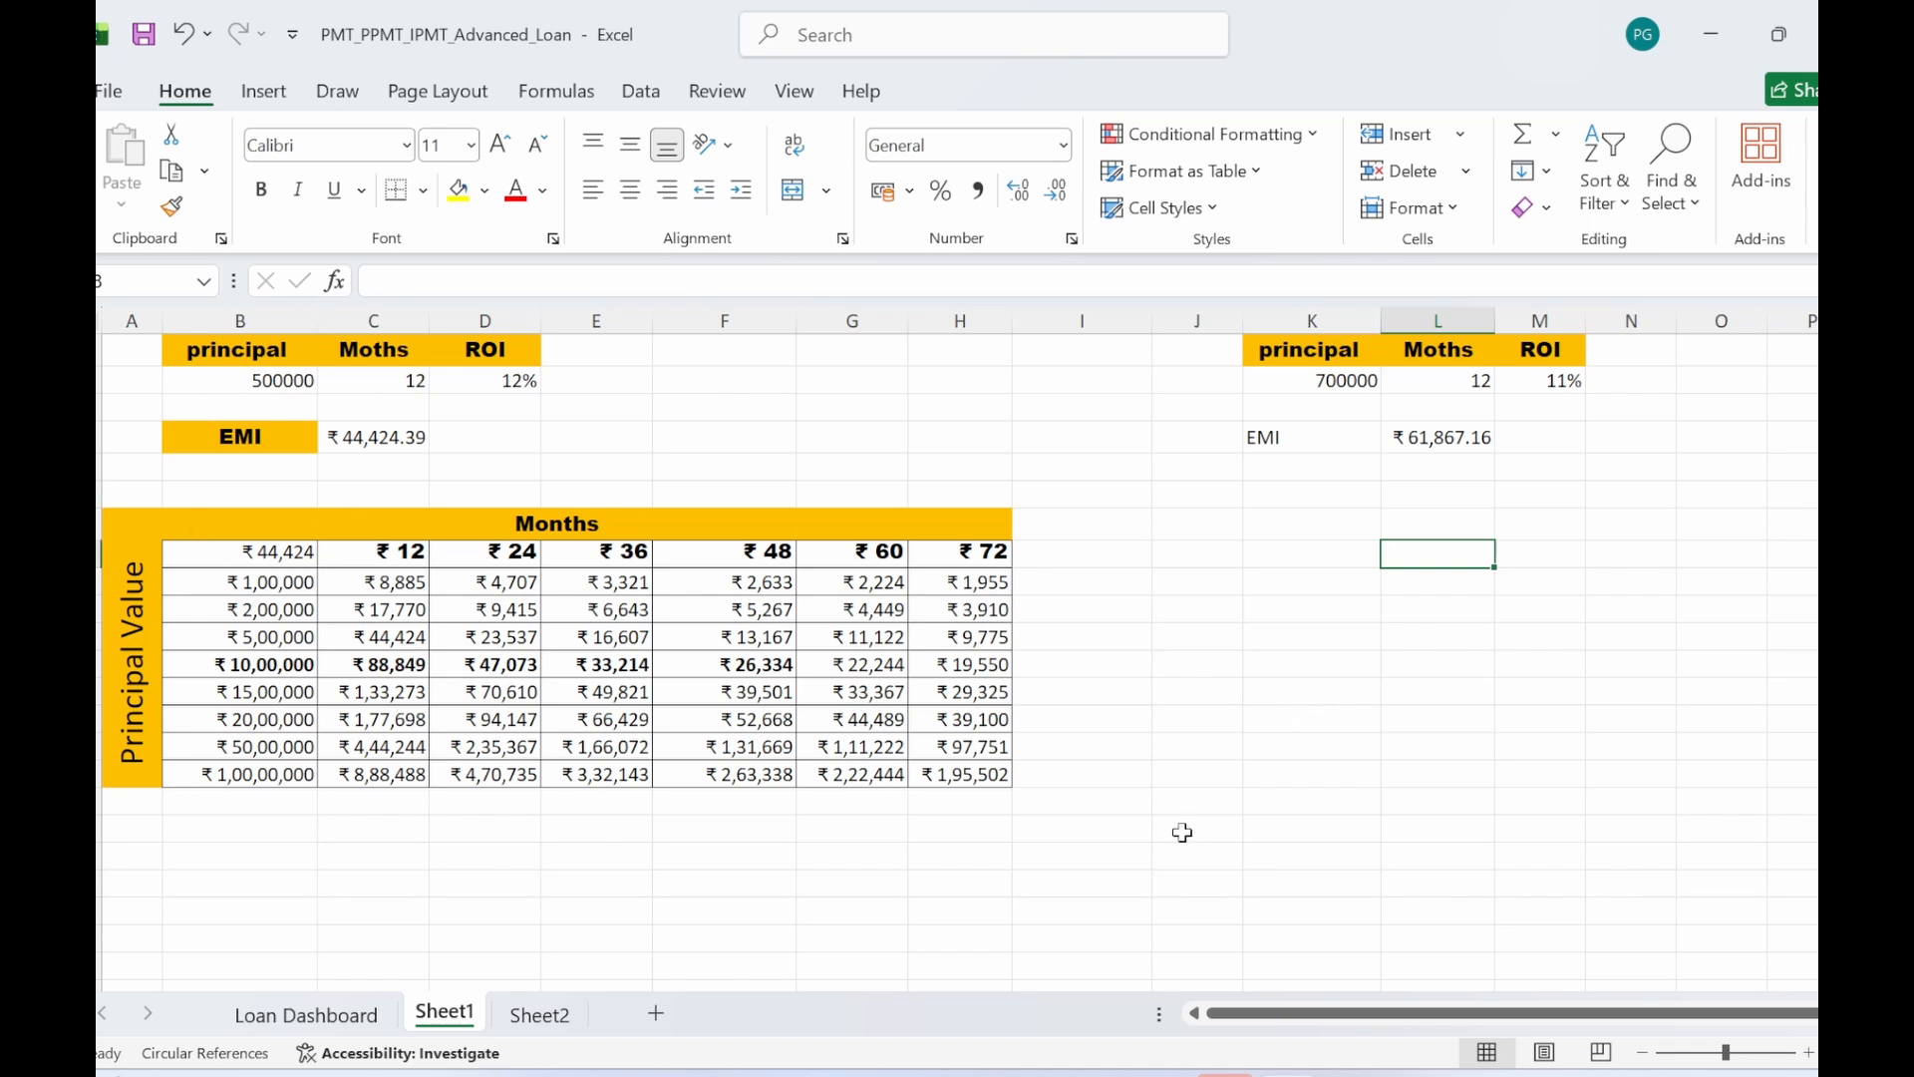
- Copy the vertical Principal Value label from the existing data table to J7, below the second loan's inputs
{"action": "left_click", "coordinate": [1320, 643]}
{"action": "left_click_drag", "start_coordinate": [115, 524], "coordinate": [125, 769]}
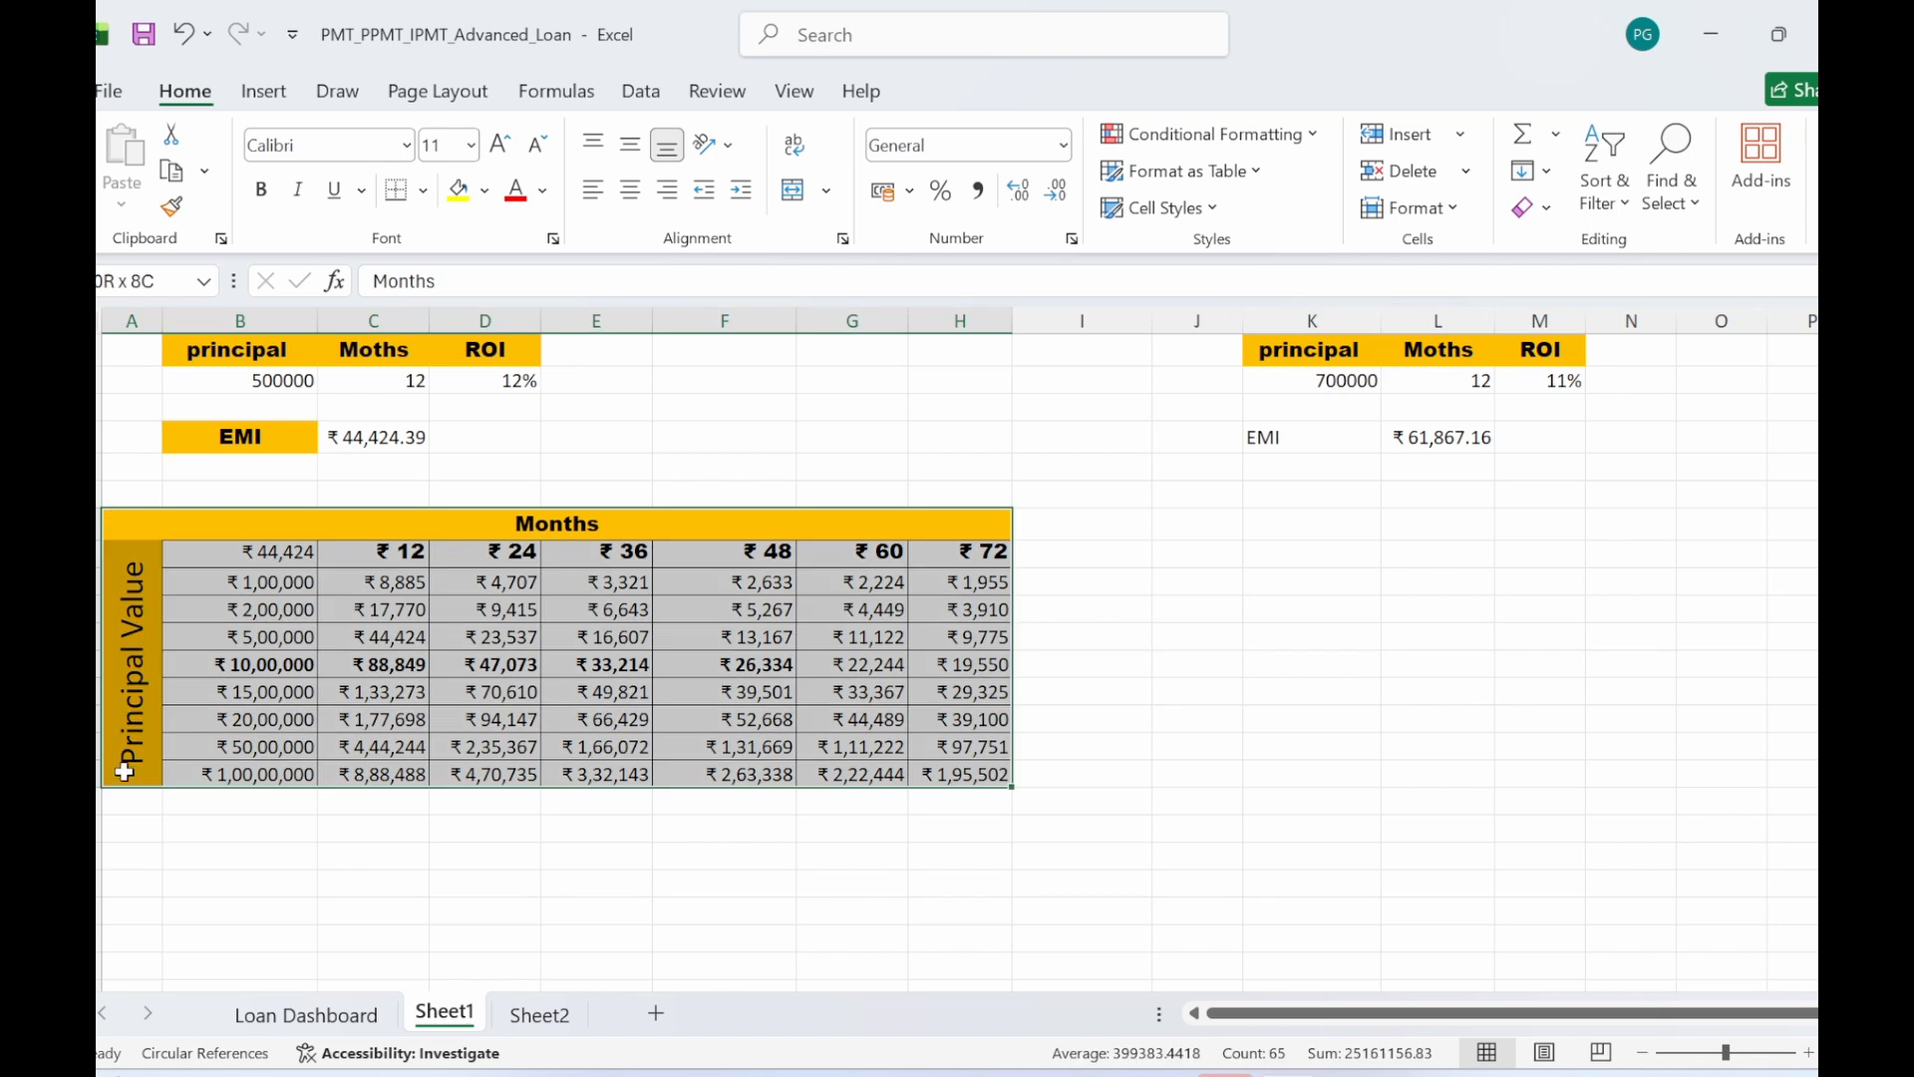
{"action": "left_click", "coordinate": [125, 653]}
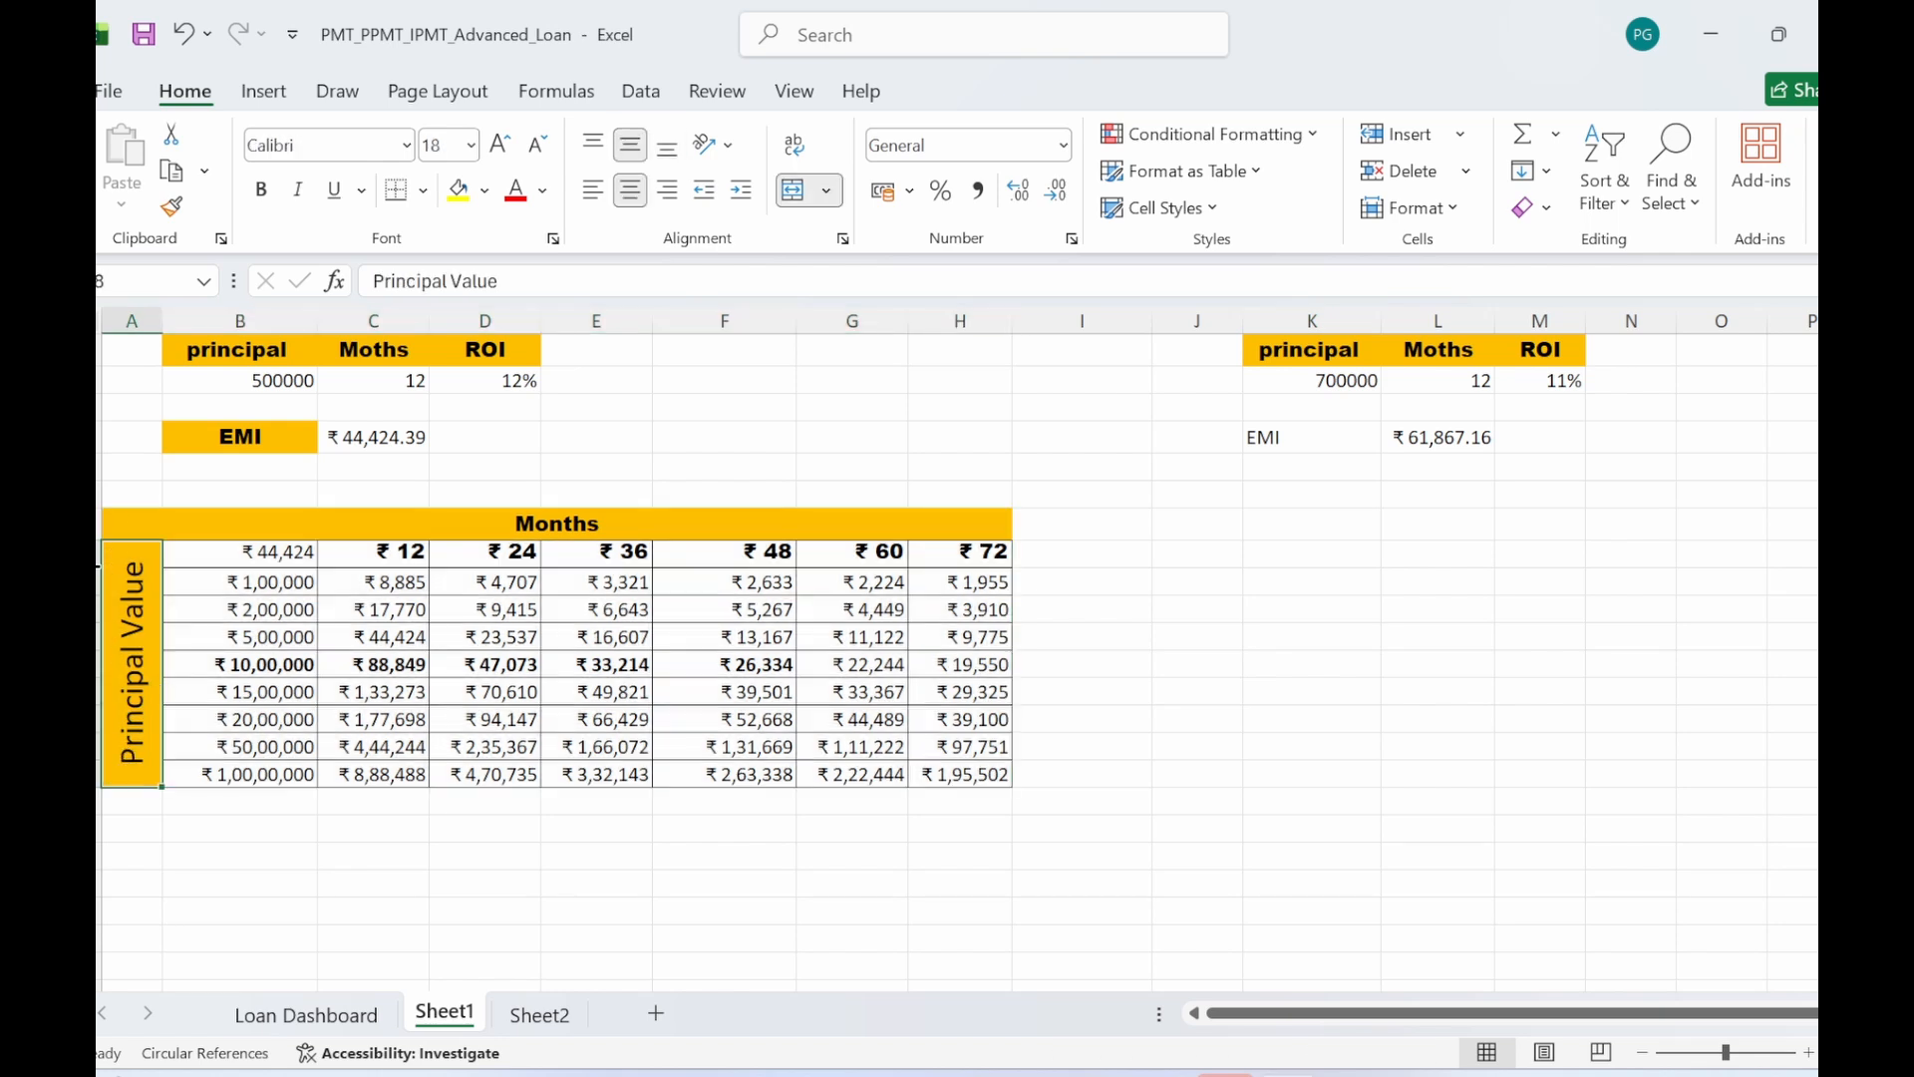
{"action": "key", "text": "ctrl+c"}
{"action": "left_click", "coordinate": [1171, 525]}
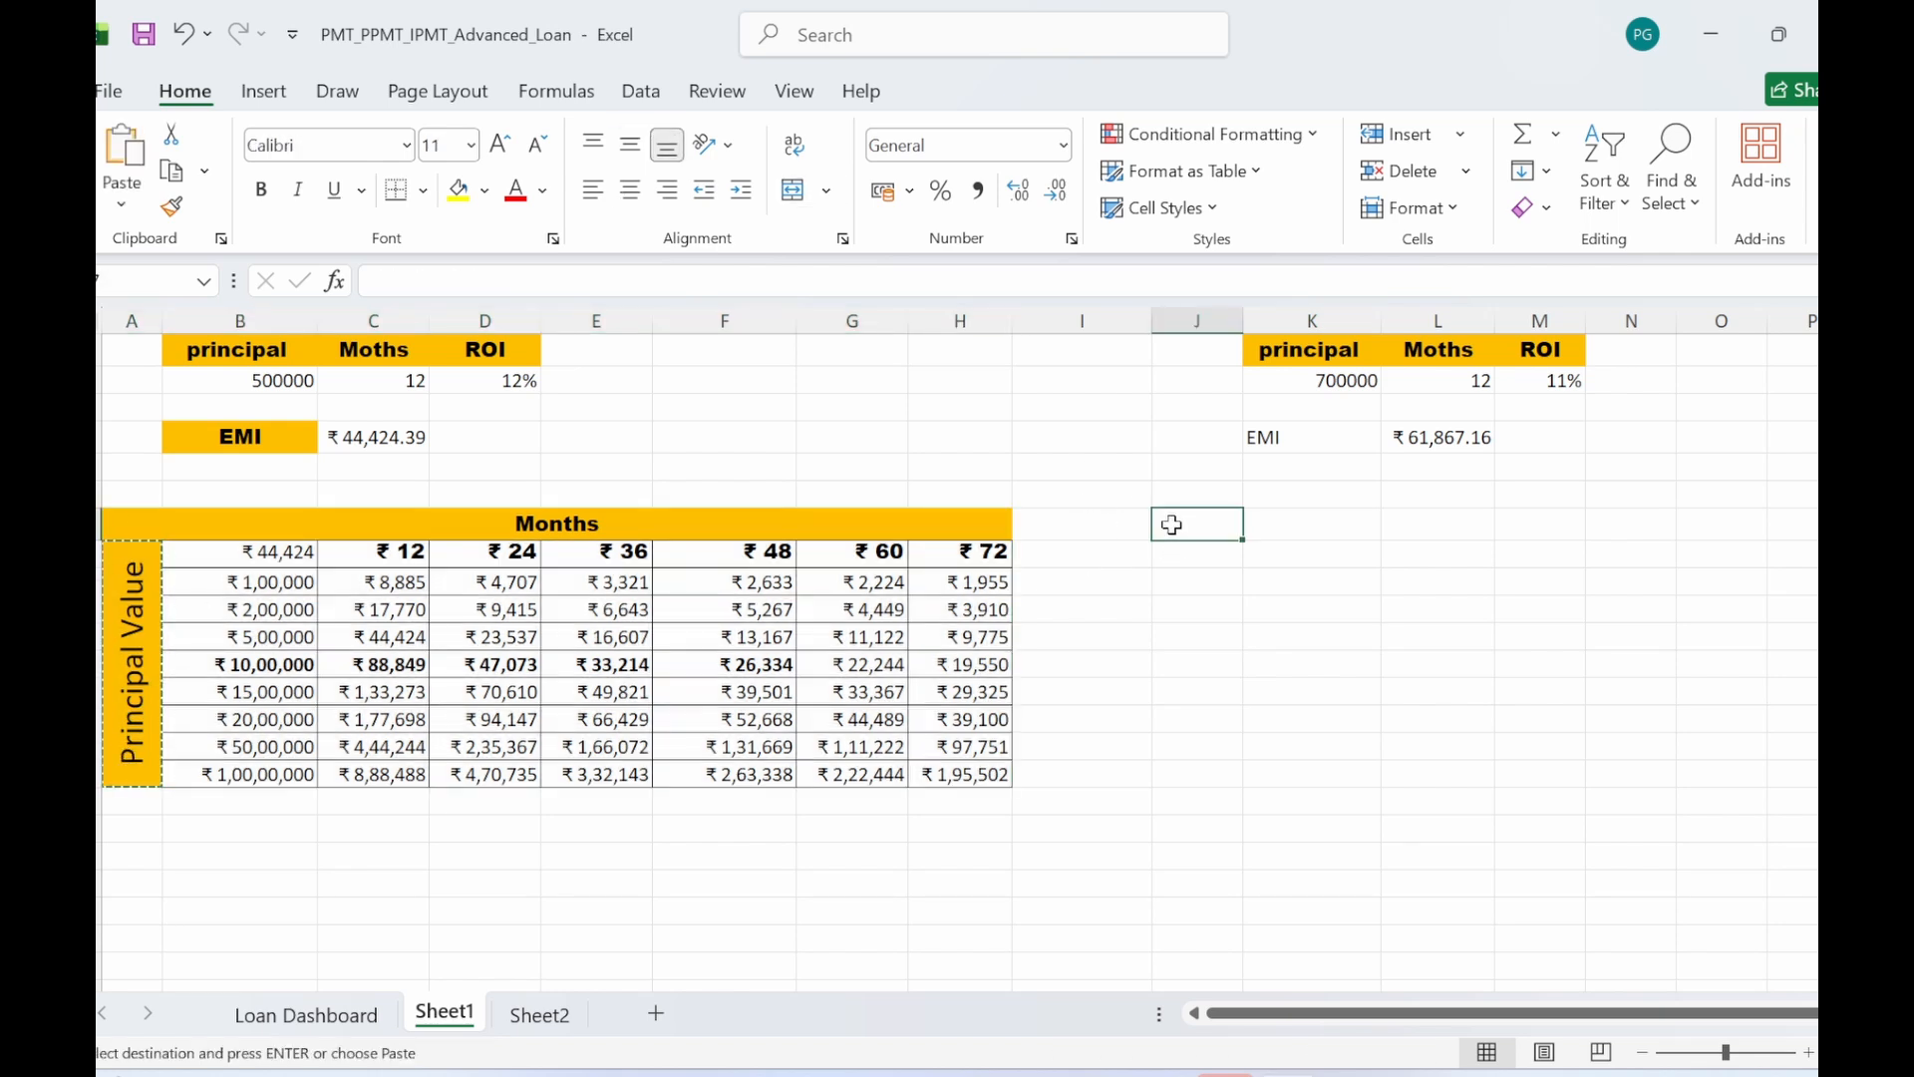
{"action": "key", "text": "ctrl+v"}
{"action": "left_click", "coordinate": [1284, 610]}
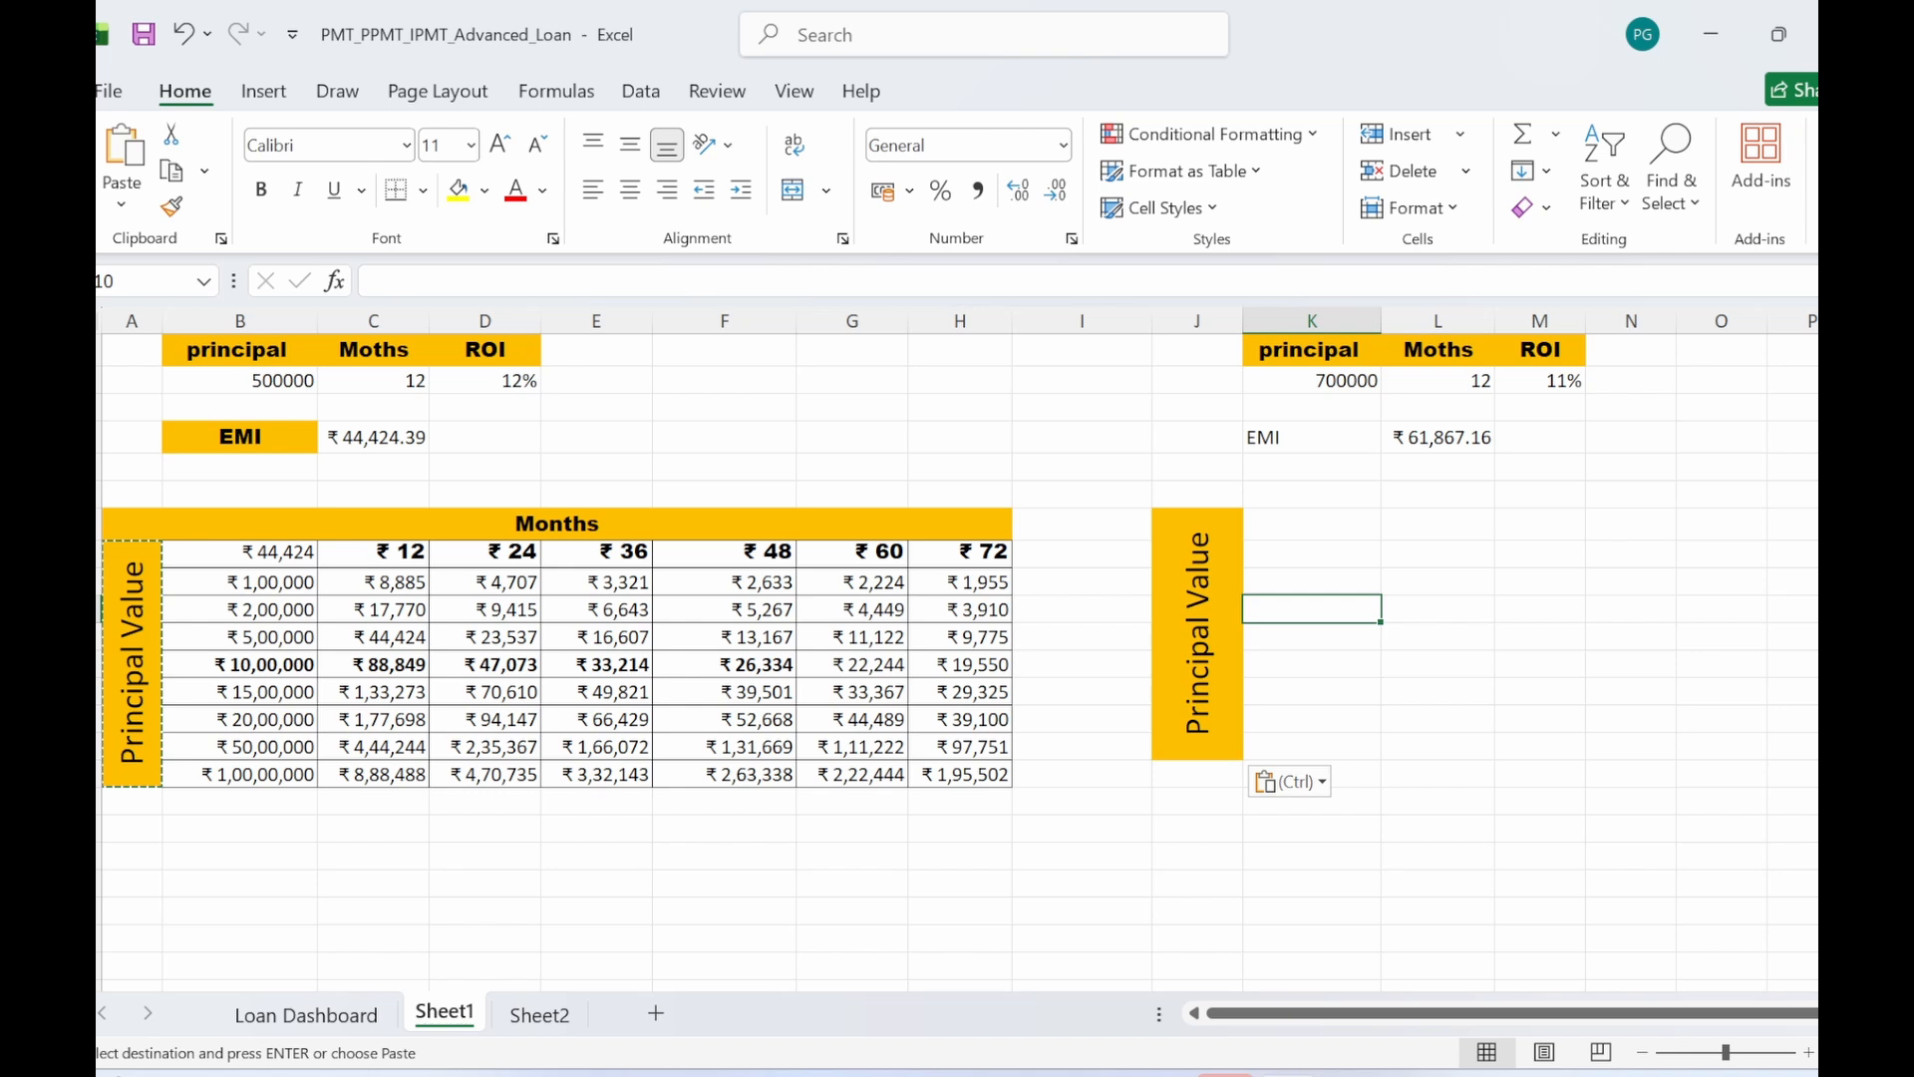
- Copy the merged Months header from the existing data table to J6, directly above the new Principal Value label
{"action": "left_click", "coordinate": [479, 530]}
{"action": "key", "text": "ctrl+c"}
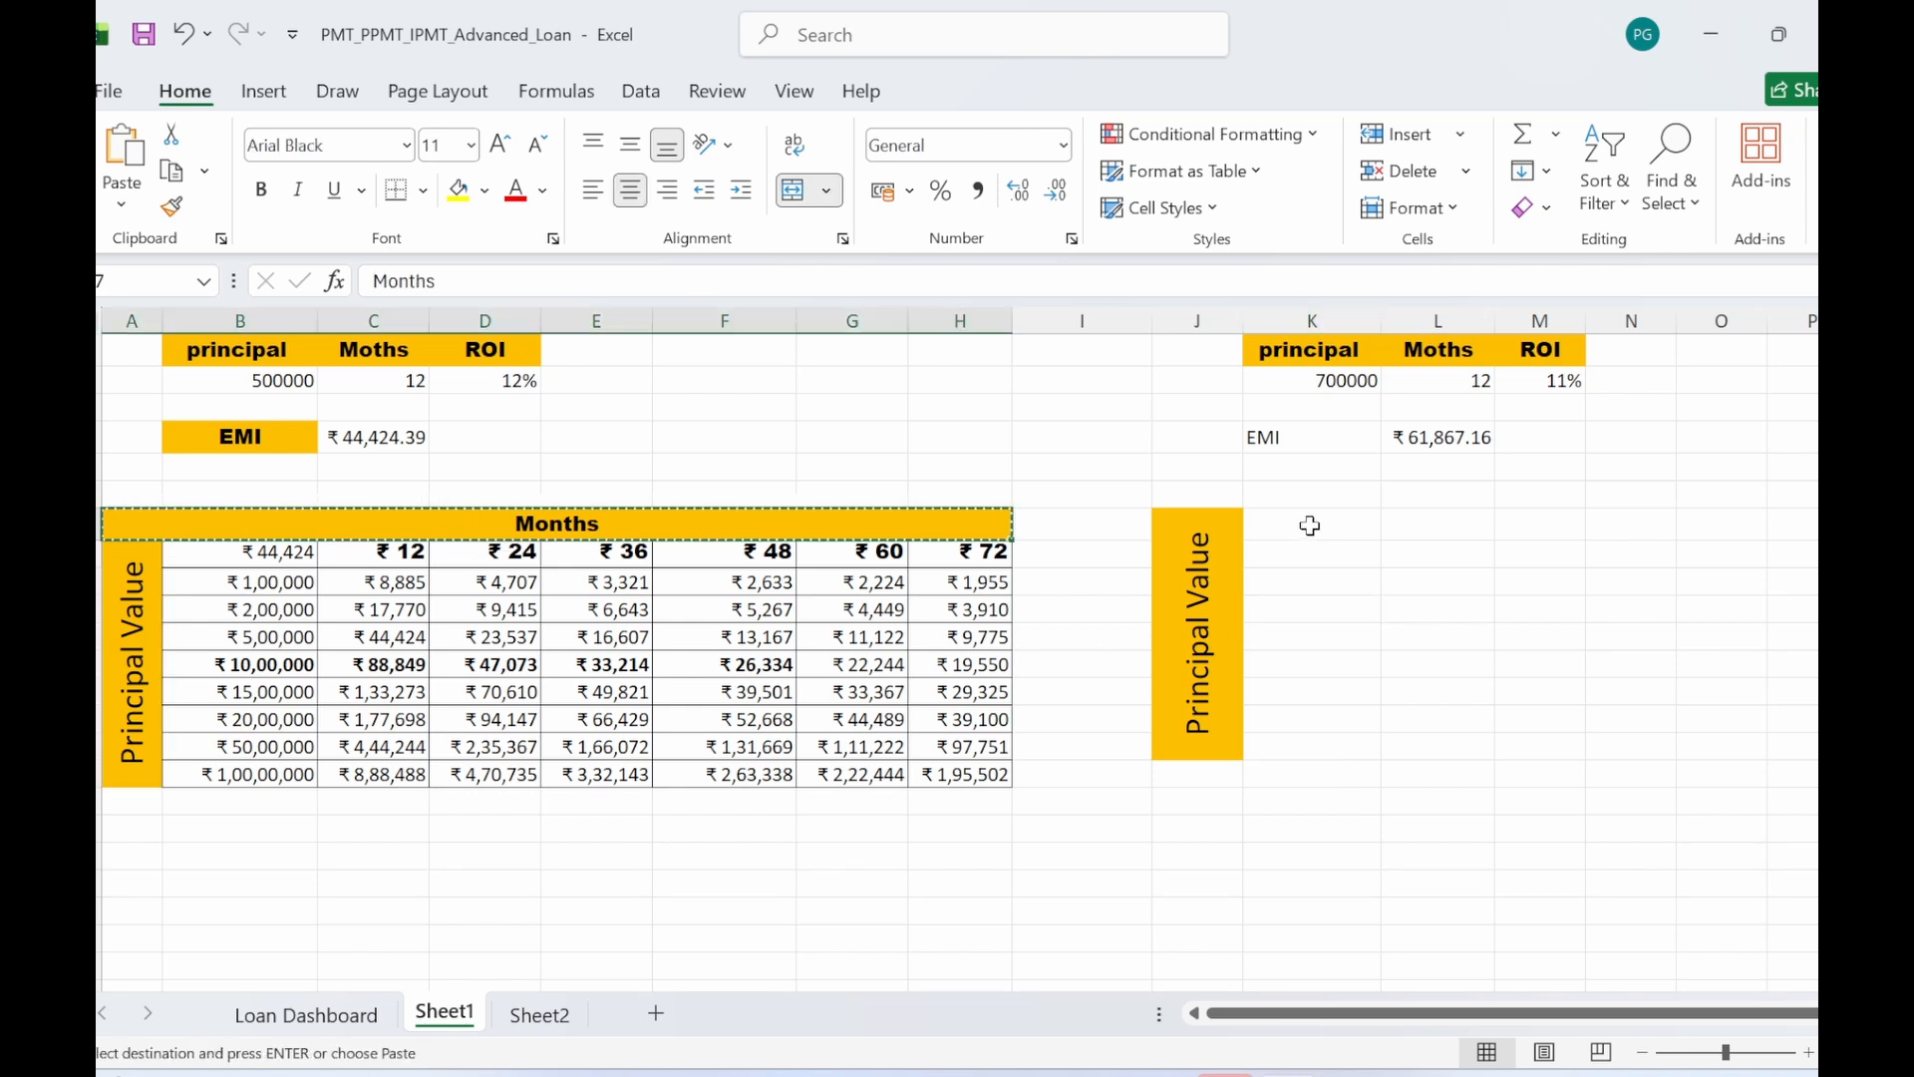
{"action": "left_click", "coordinate": [1211, 496]}
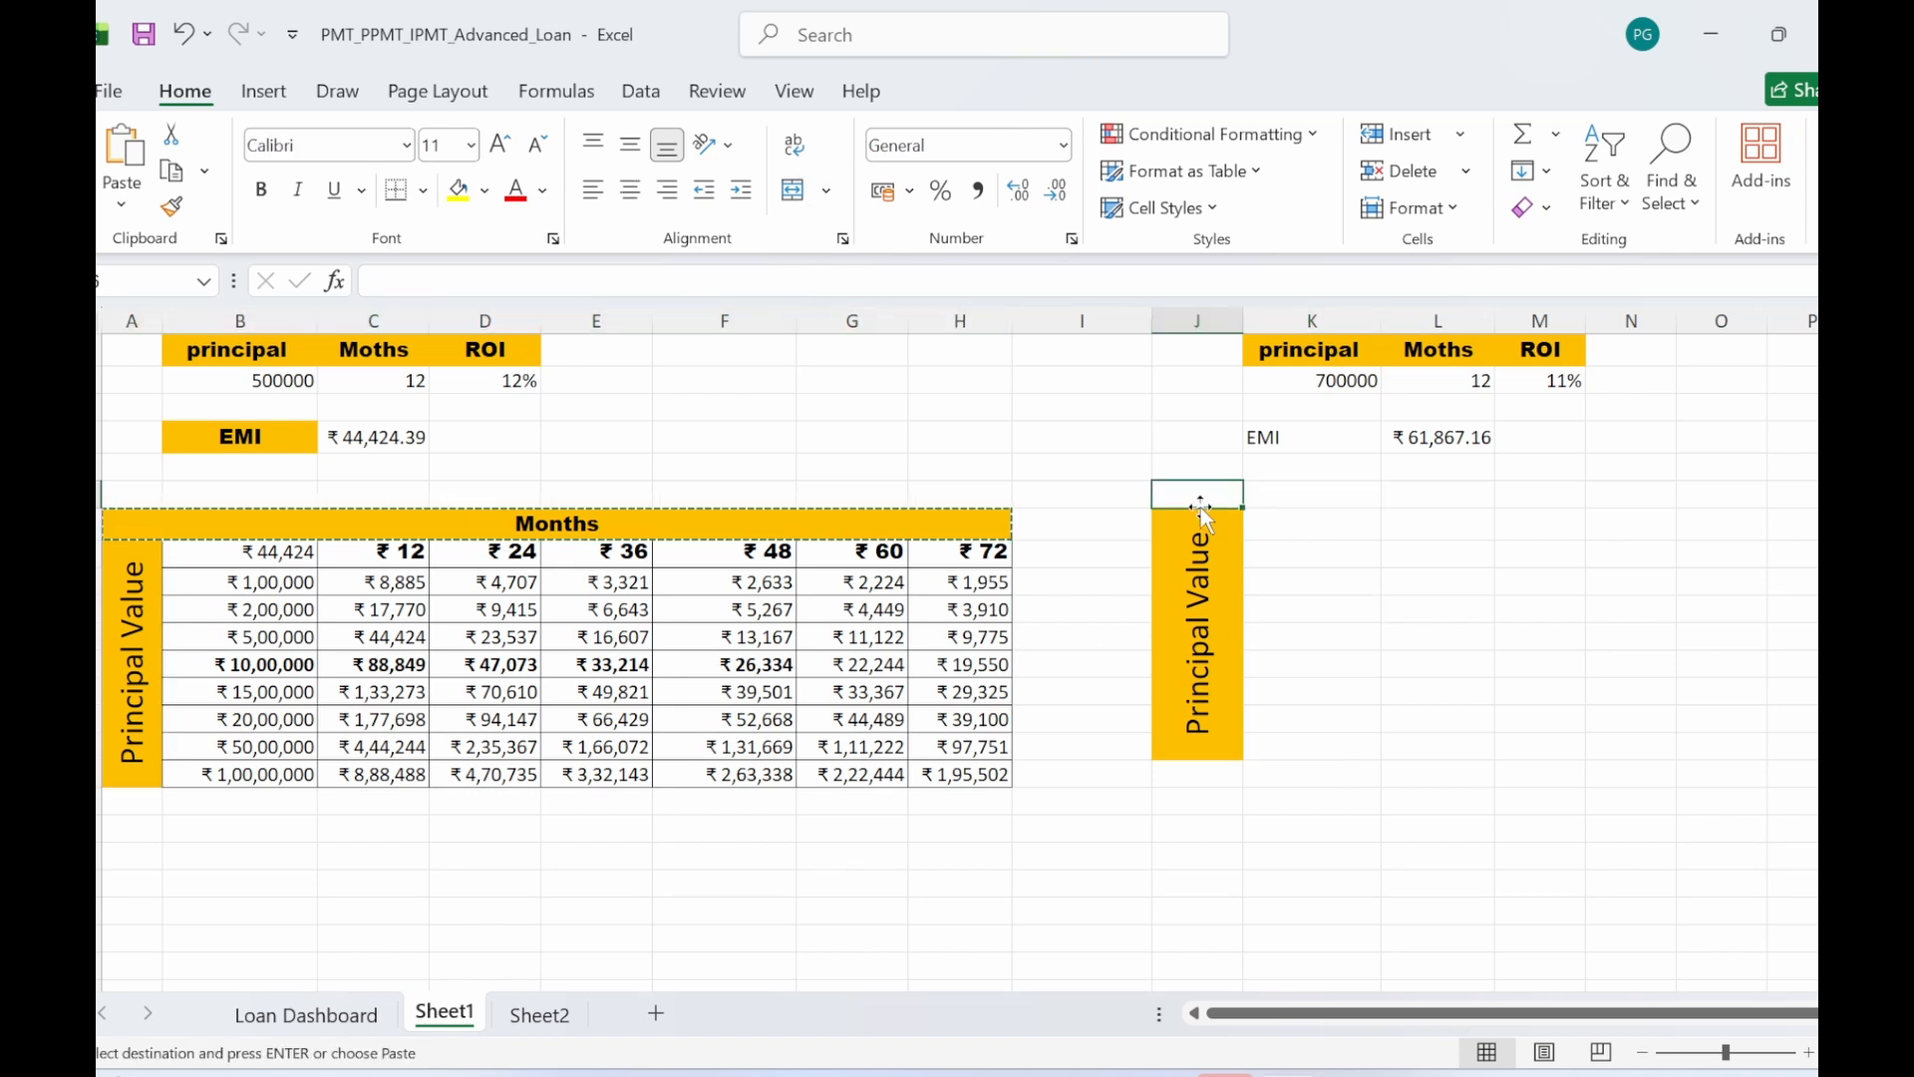
{"action": "key", "text": "ctrl+v"}
{"action": "left_click_drag", "start_coordinate": [1165, 511], "coordinate": [1314, 611]}
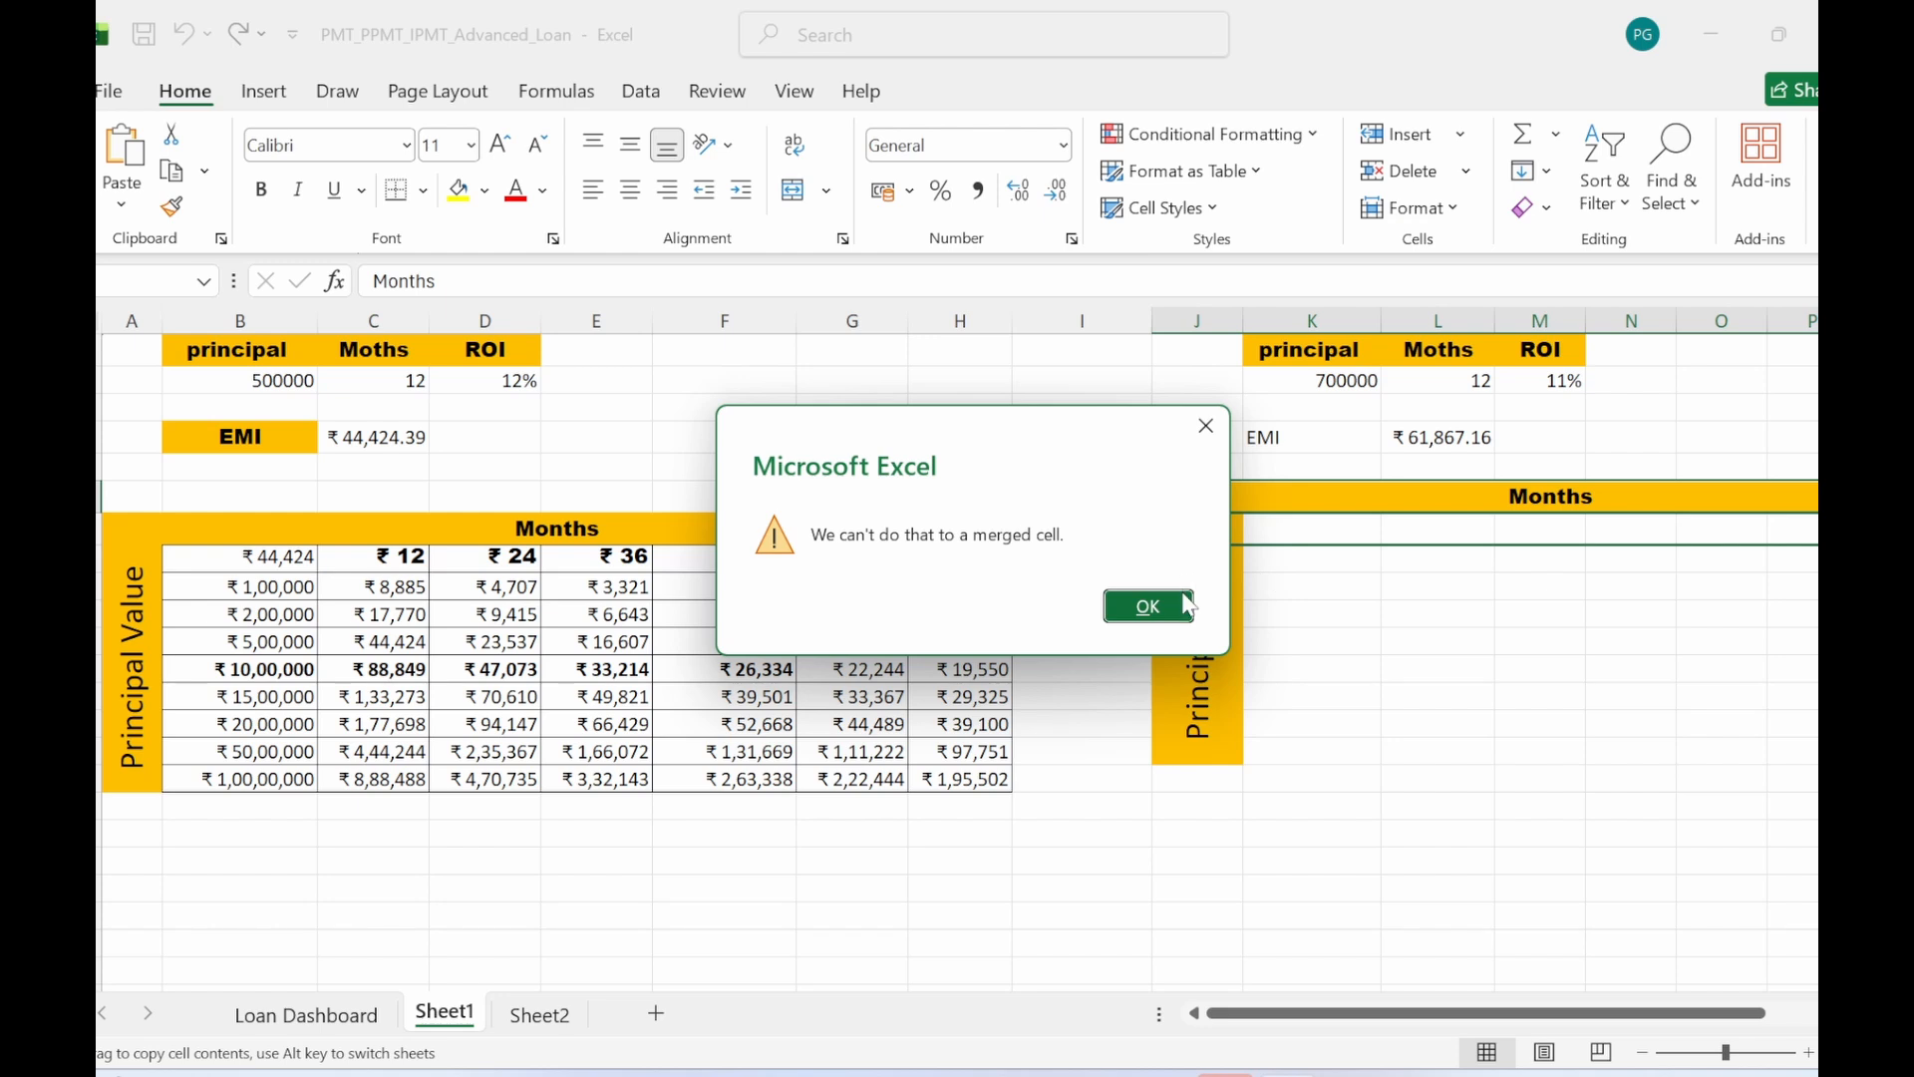
{"action": "left_click", "coordinate": [1186, 605]}
{"action": "left_click", "coordinate": [1189, 384]}
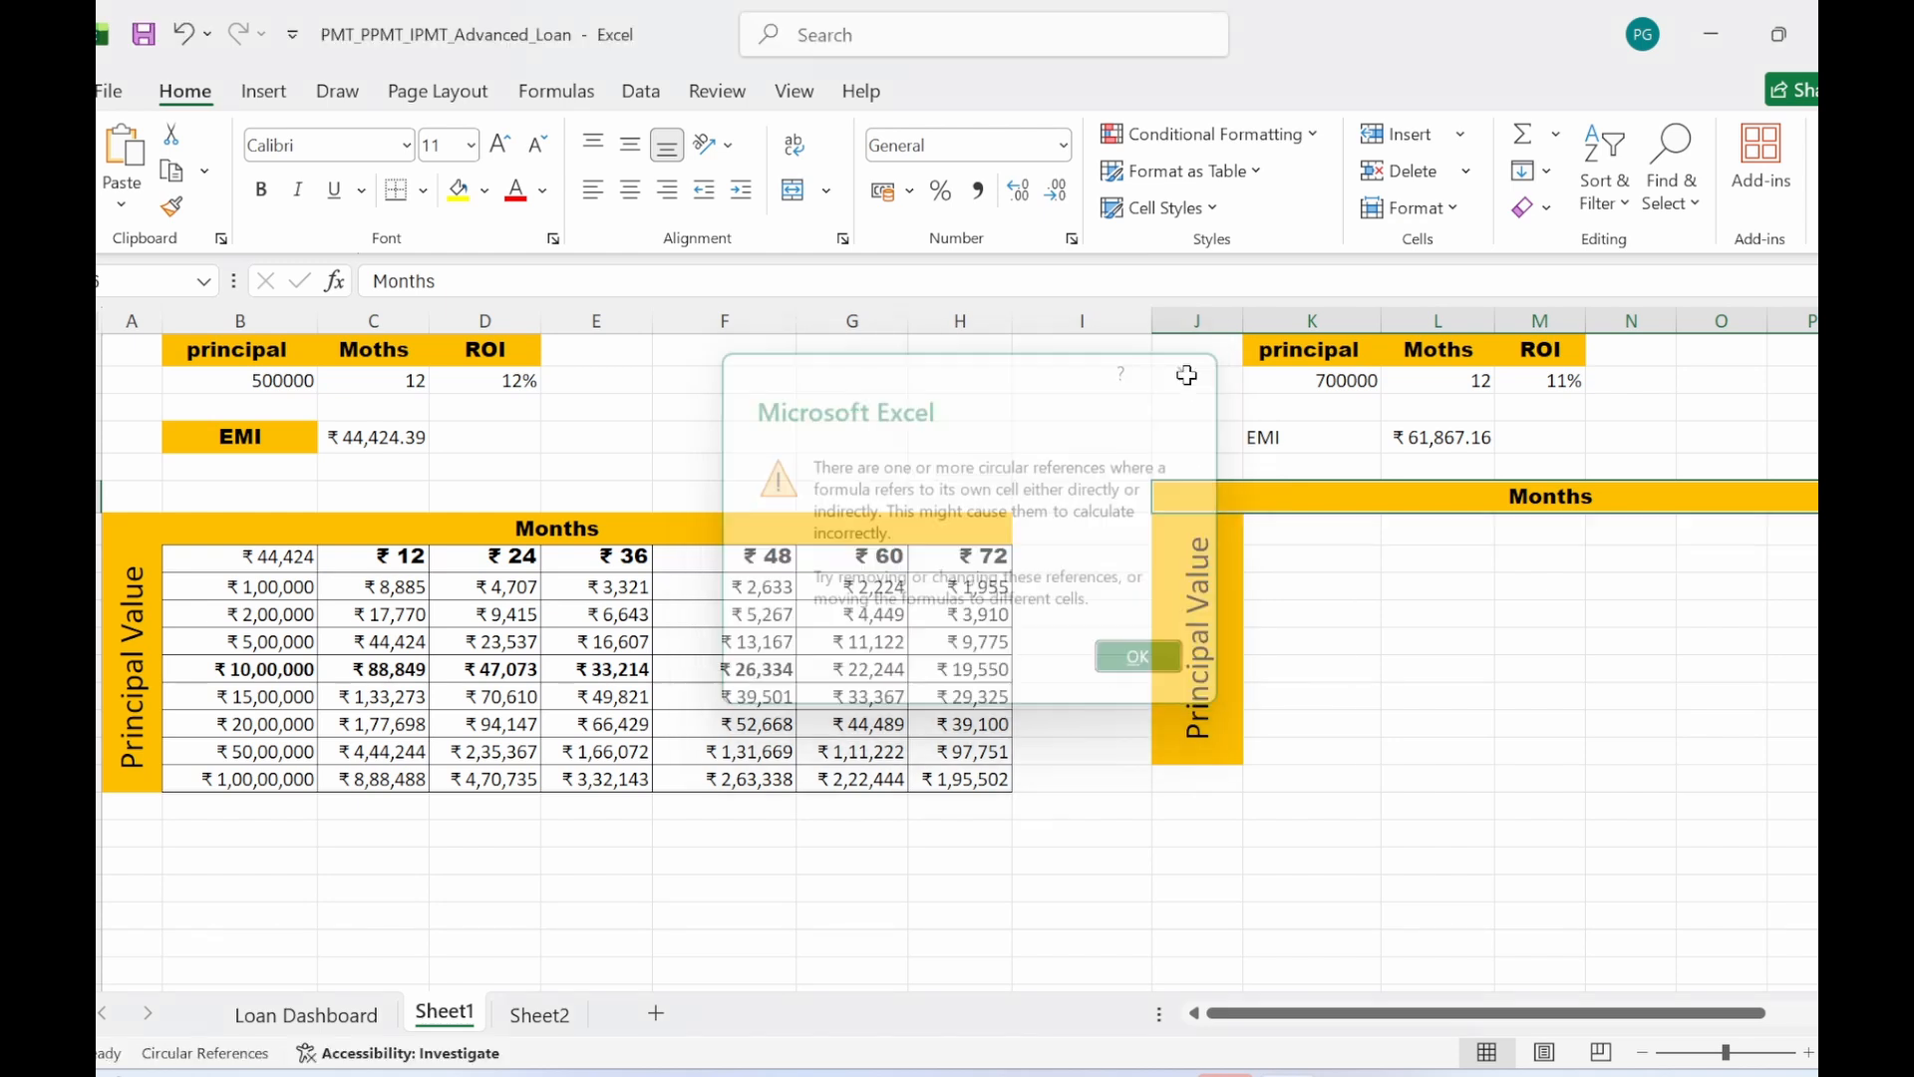
- Link the new table's corner cell K7 to the EMI result in L4
{"action": "left_click", "coordinate": [1303, 529]}
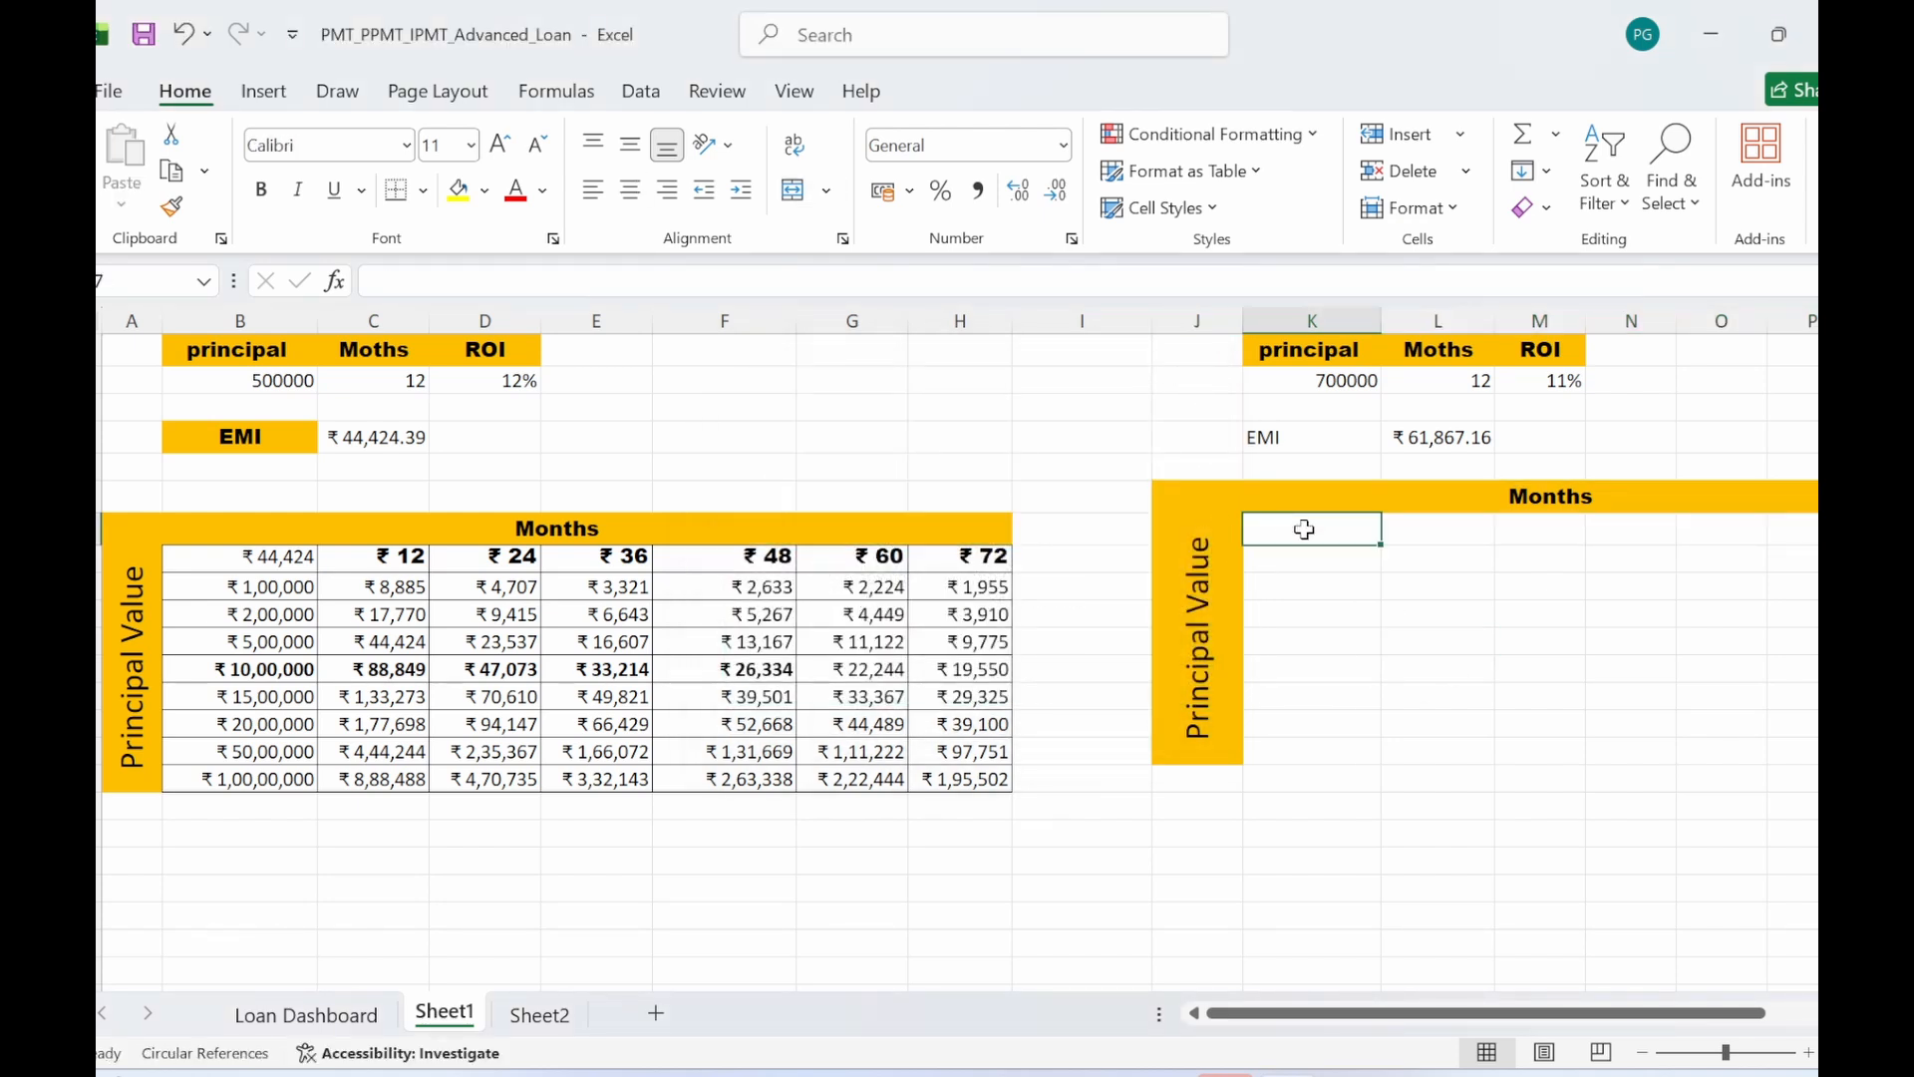
{"action": "left_click", "coordinate": [1427, 670]}
{"action": "left_click", "coordinate": [1332, 538]}
{"action": "left_click", "coordinate": [1466, 670]}
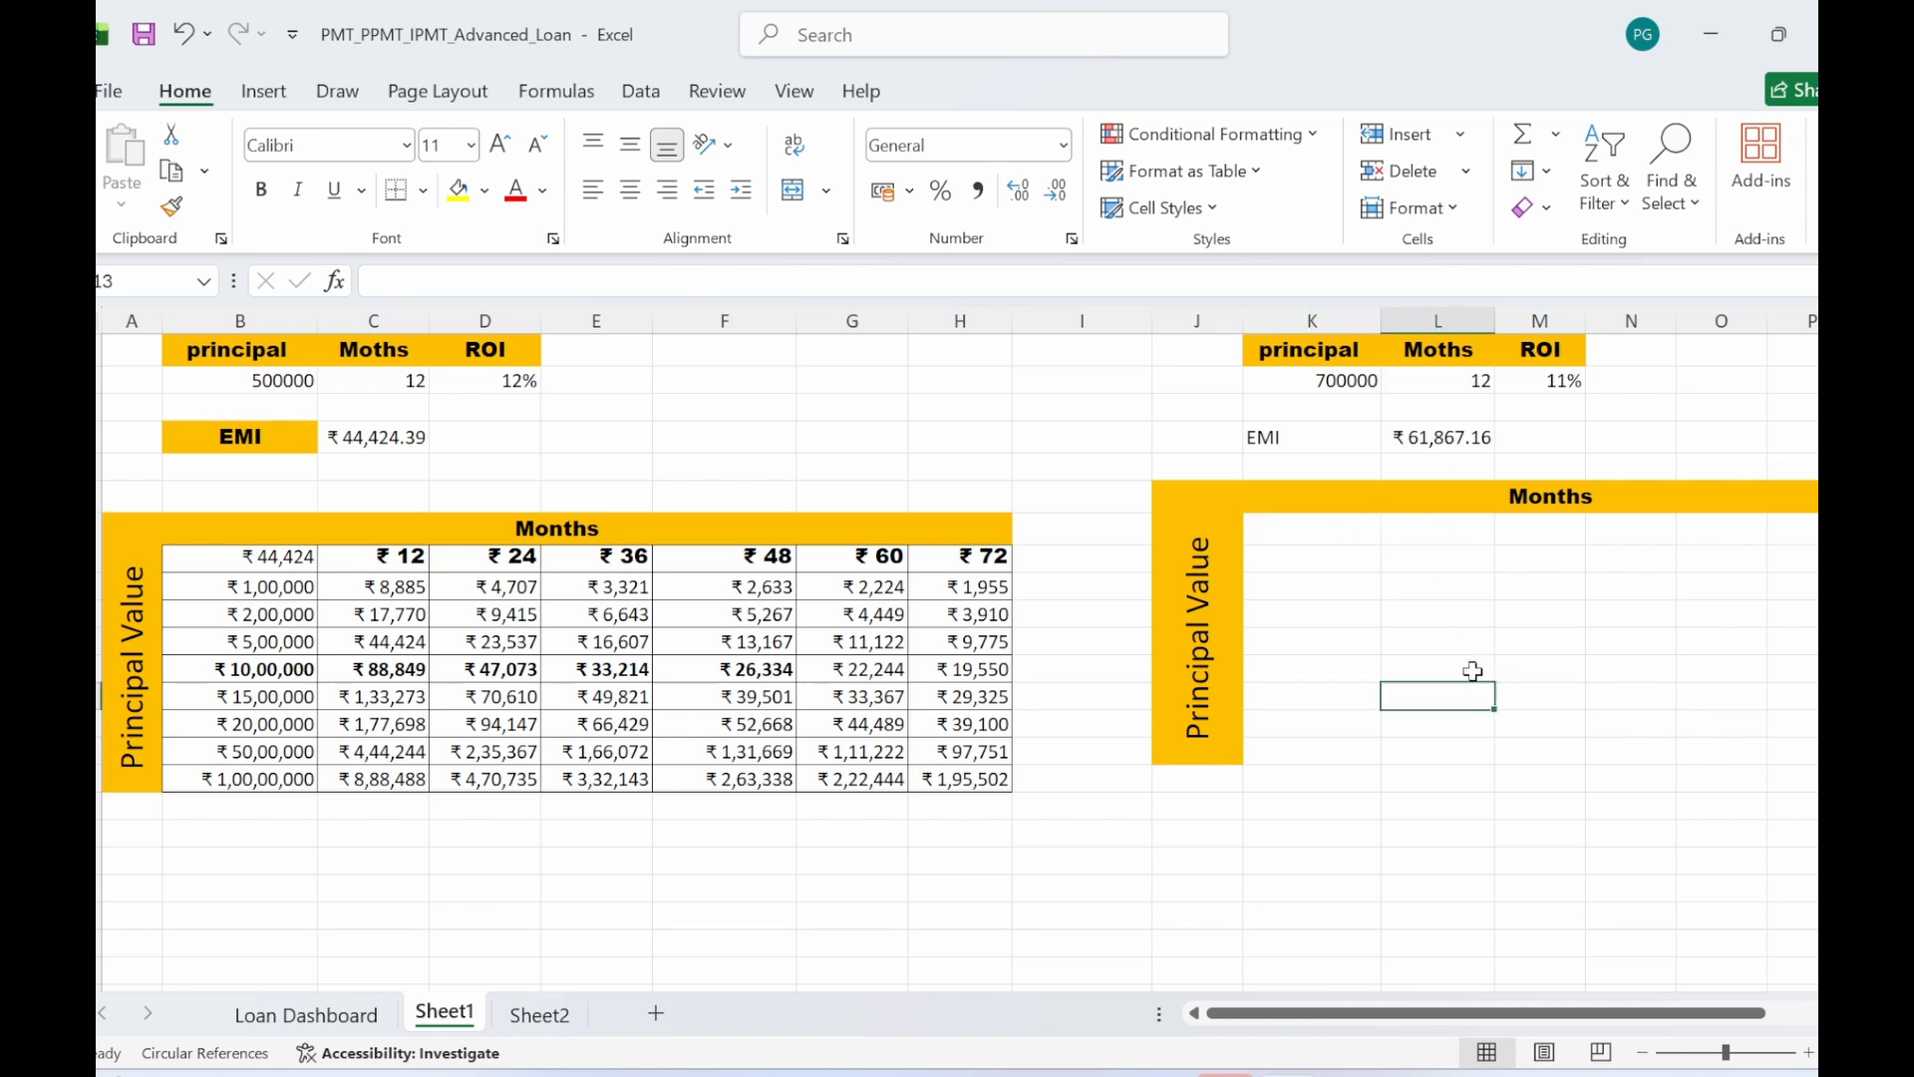
{"action": "left_click", "coordinate": [1290, 521]}
{"action": "type", "text": "="}
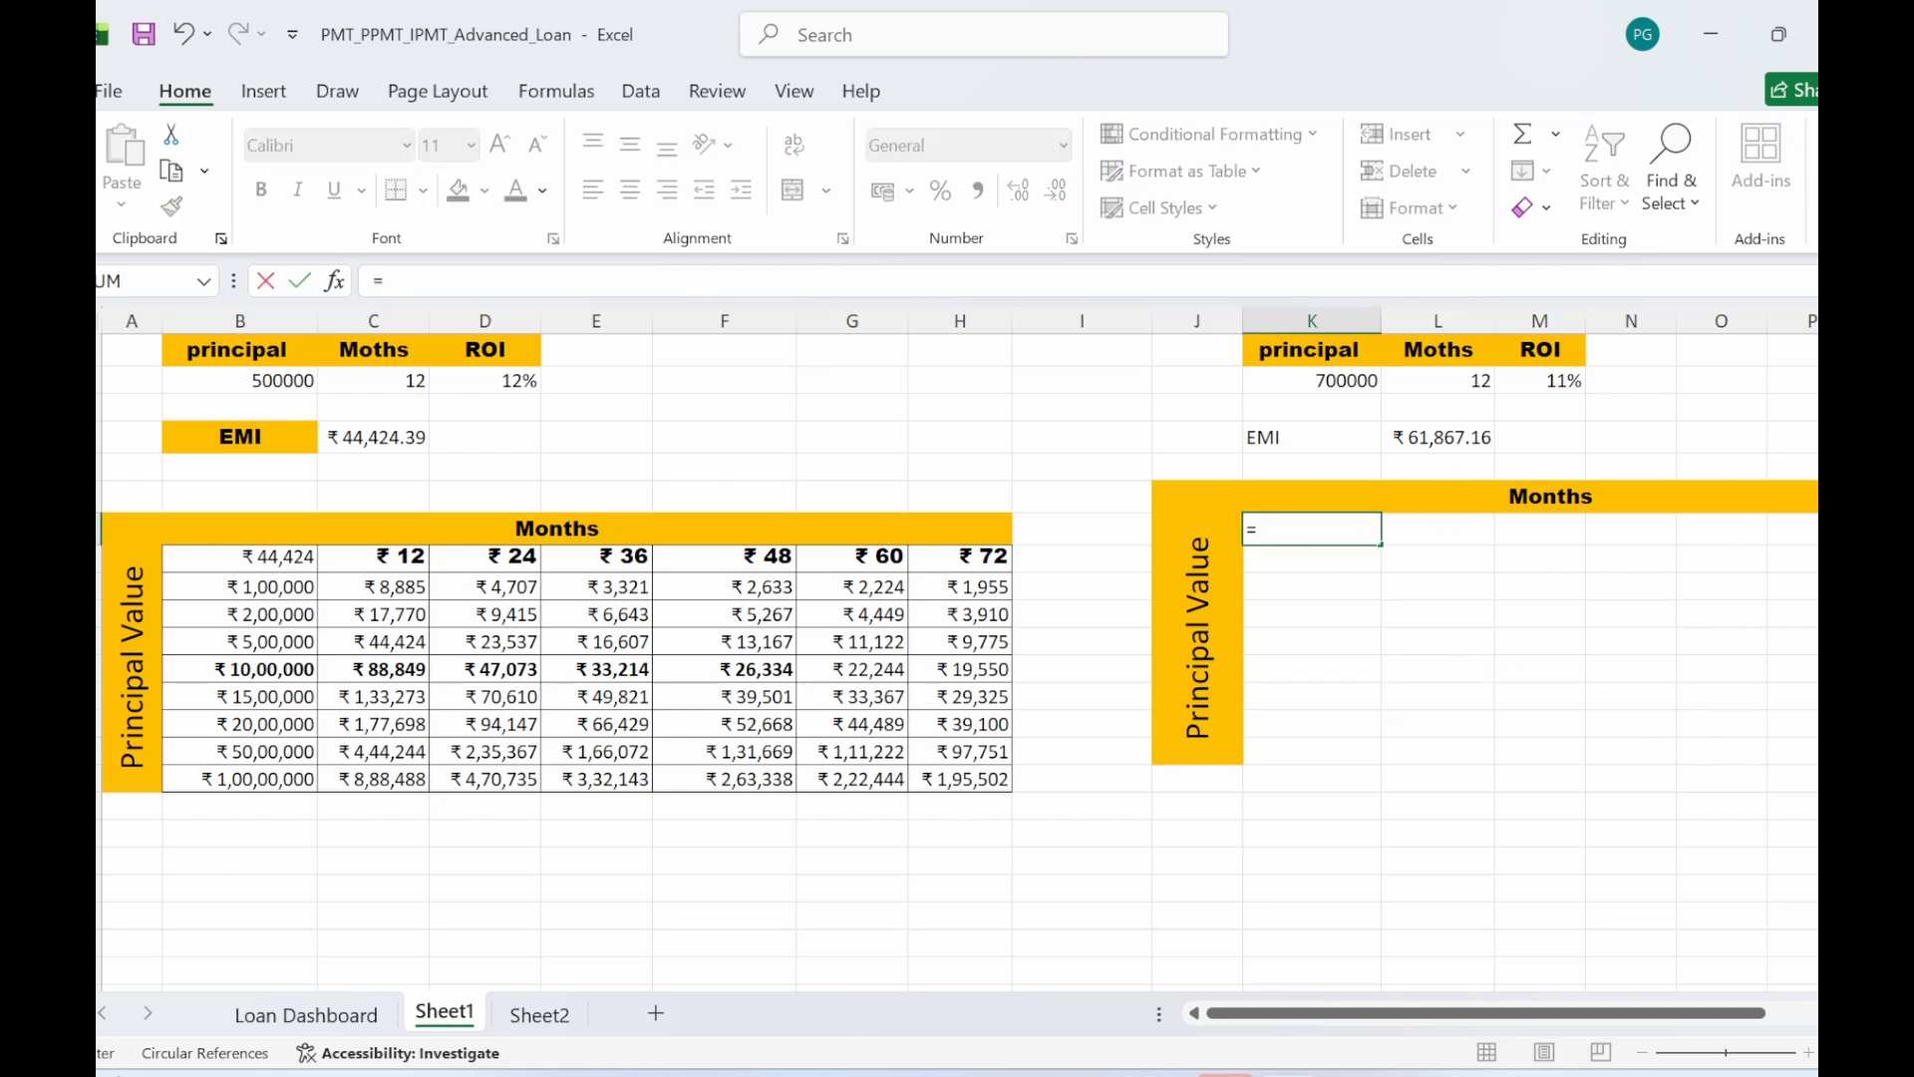
{"action": "left_click", "coordinate": [1448, 437]}
{"action": "key", "text": "Return"}
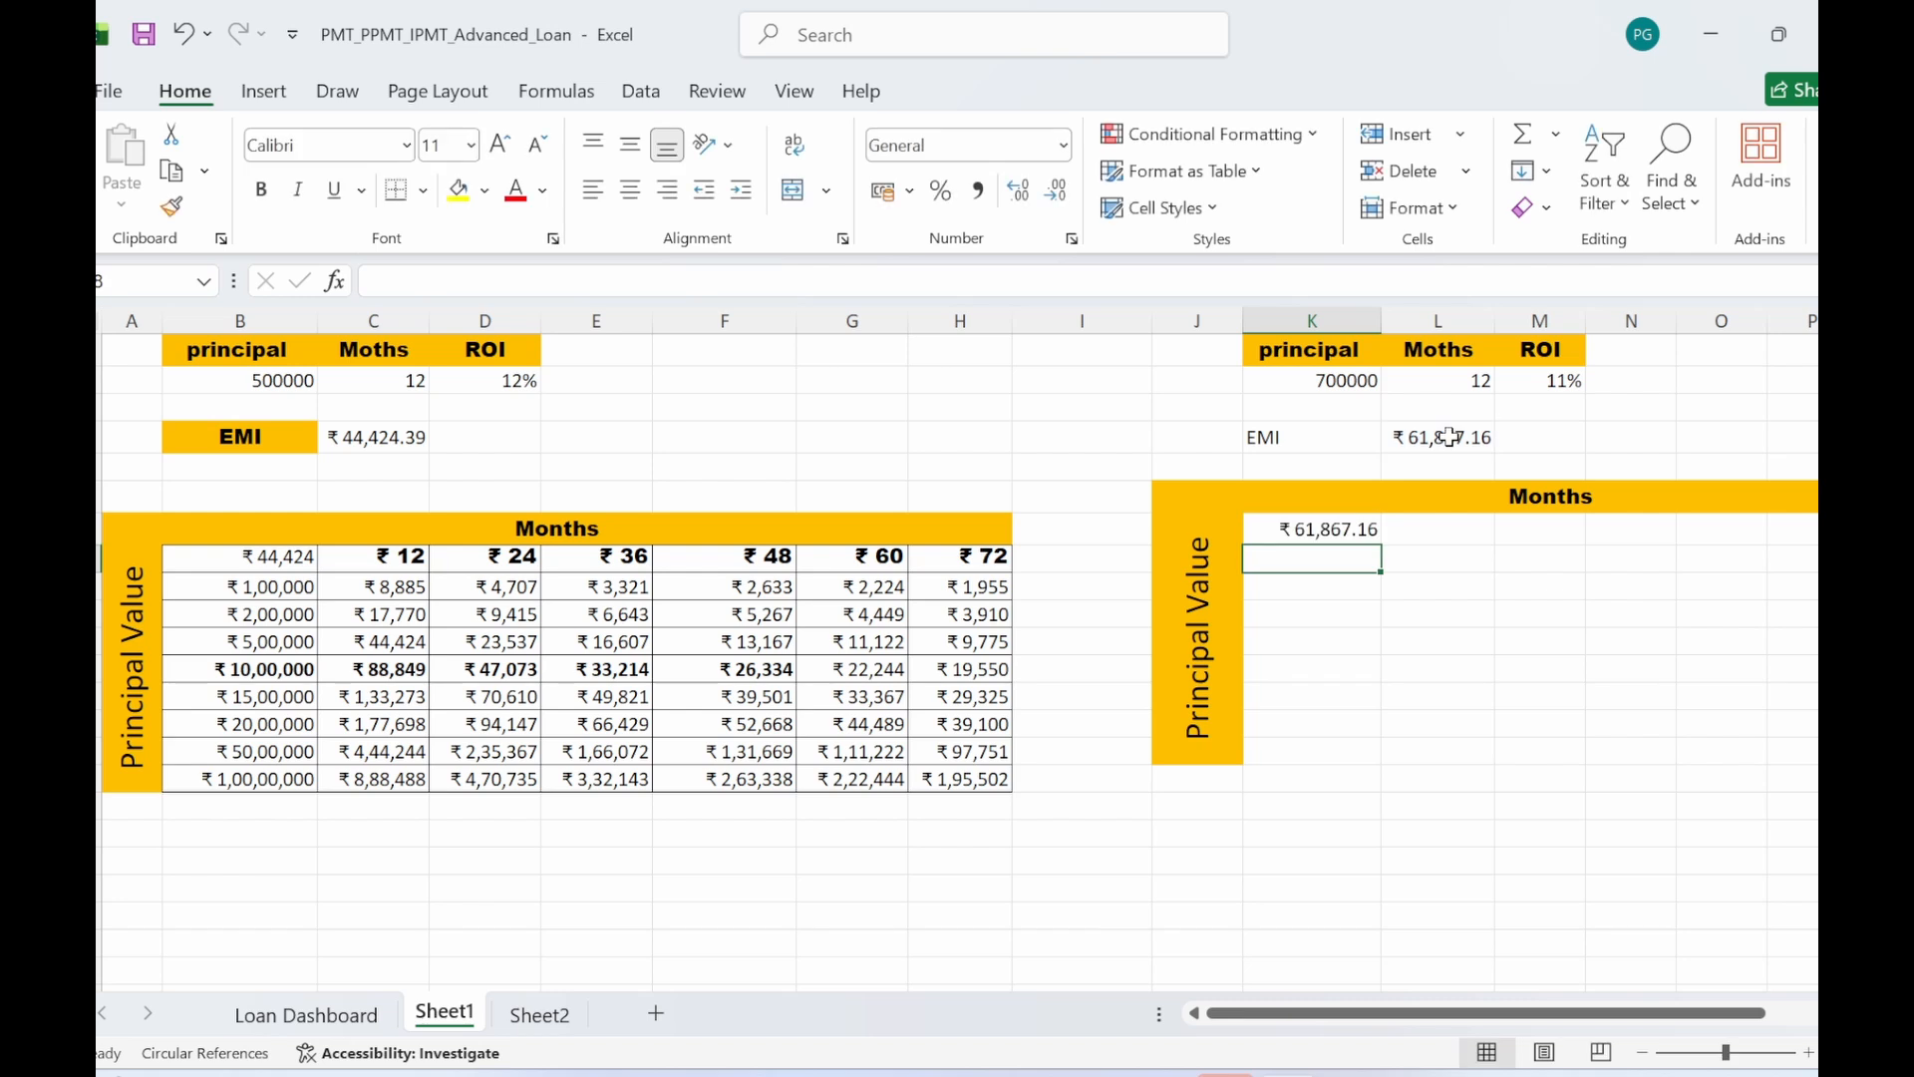
- Enter the month values 12, 24, 36, 48, 60 and 72 across L7:Q7 beneath the new Months header
{"action": "left_click", "coordinate": [1543, 814]}
{"action": "left_click_drag", "start_coordinate": [1311, 1013], "coordinate": [1435, 1025]}
{"action": "left_click", "coordinate": [1264, 671]}
{"action": "left_click", "coordinate": [1266, 800]}
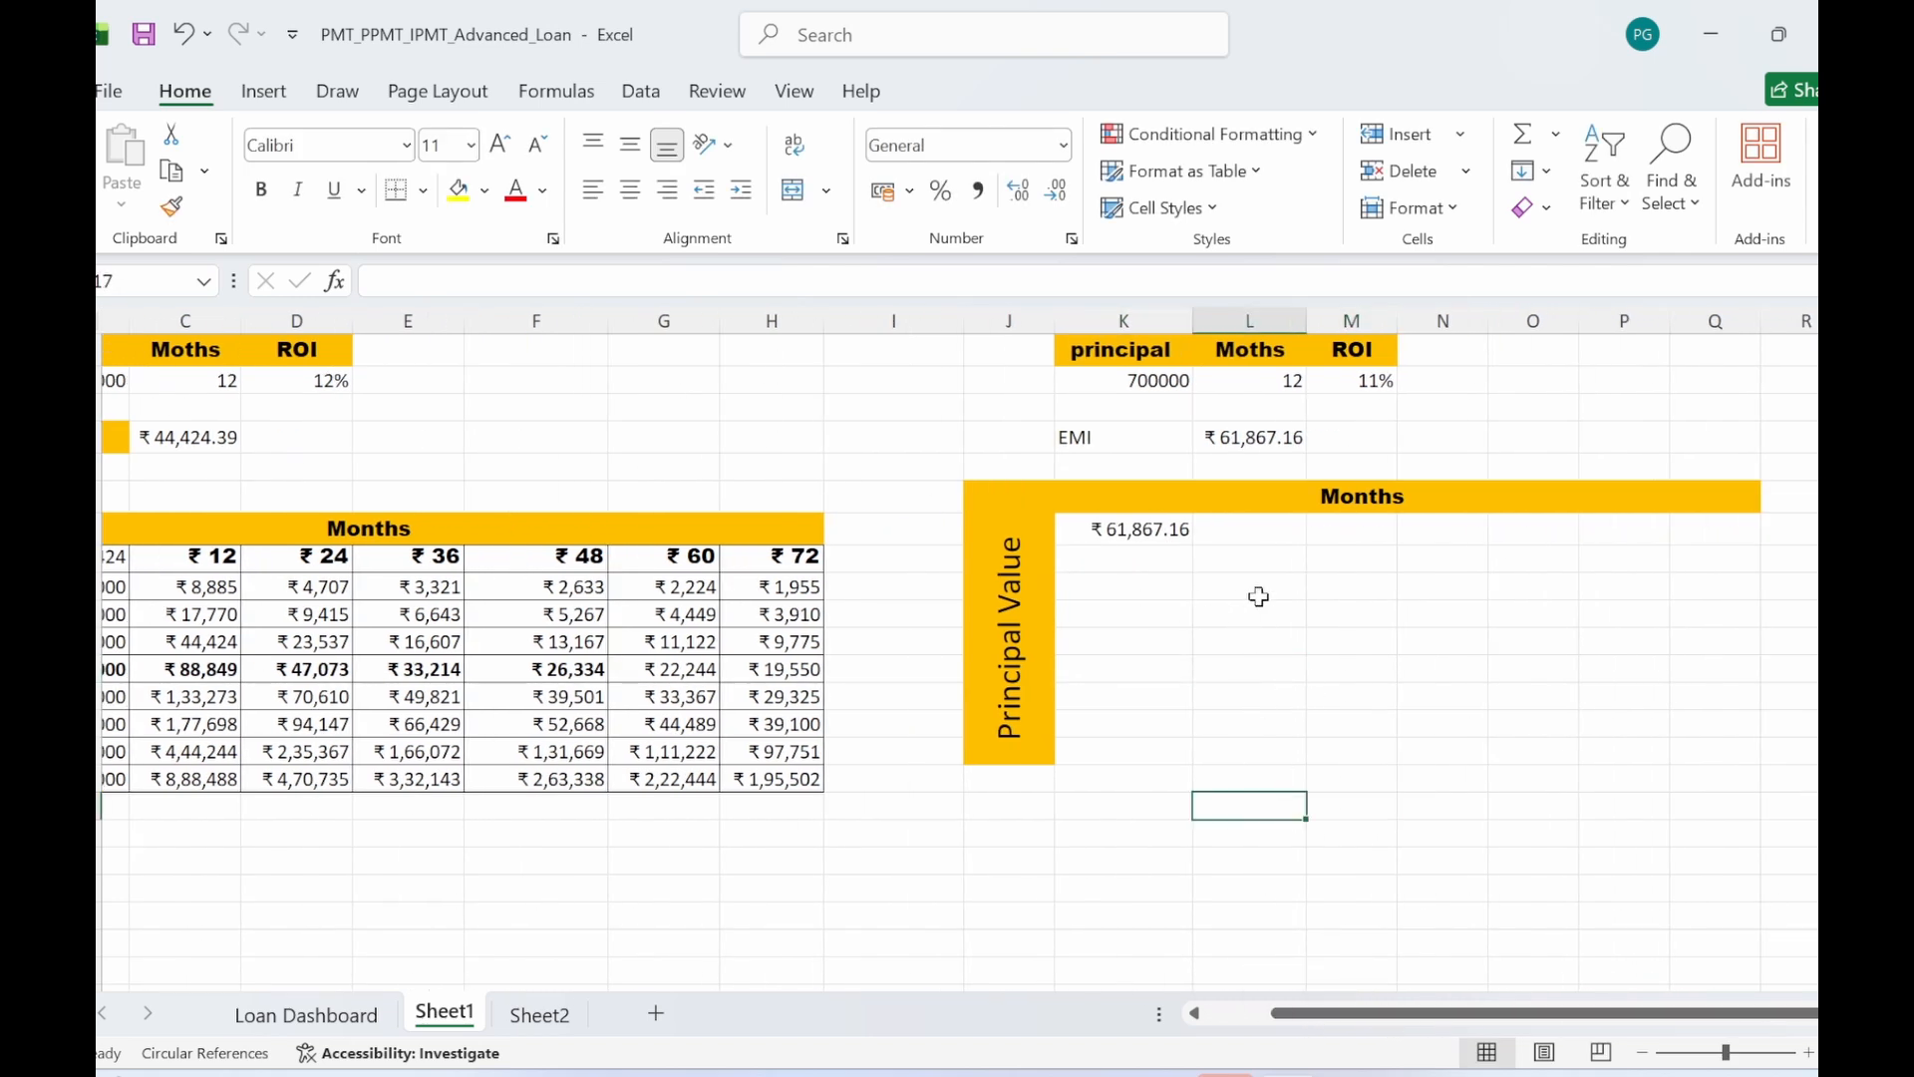
{"action": "left_click", "coordinate": [1273, 520]}
{"action": "type", "text": "12"}
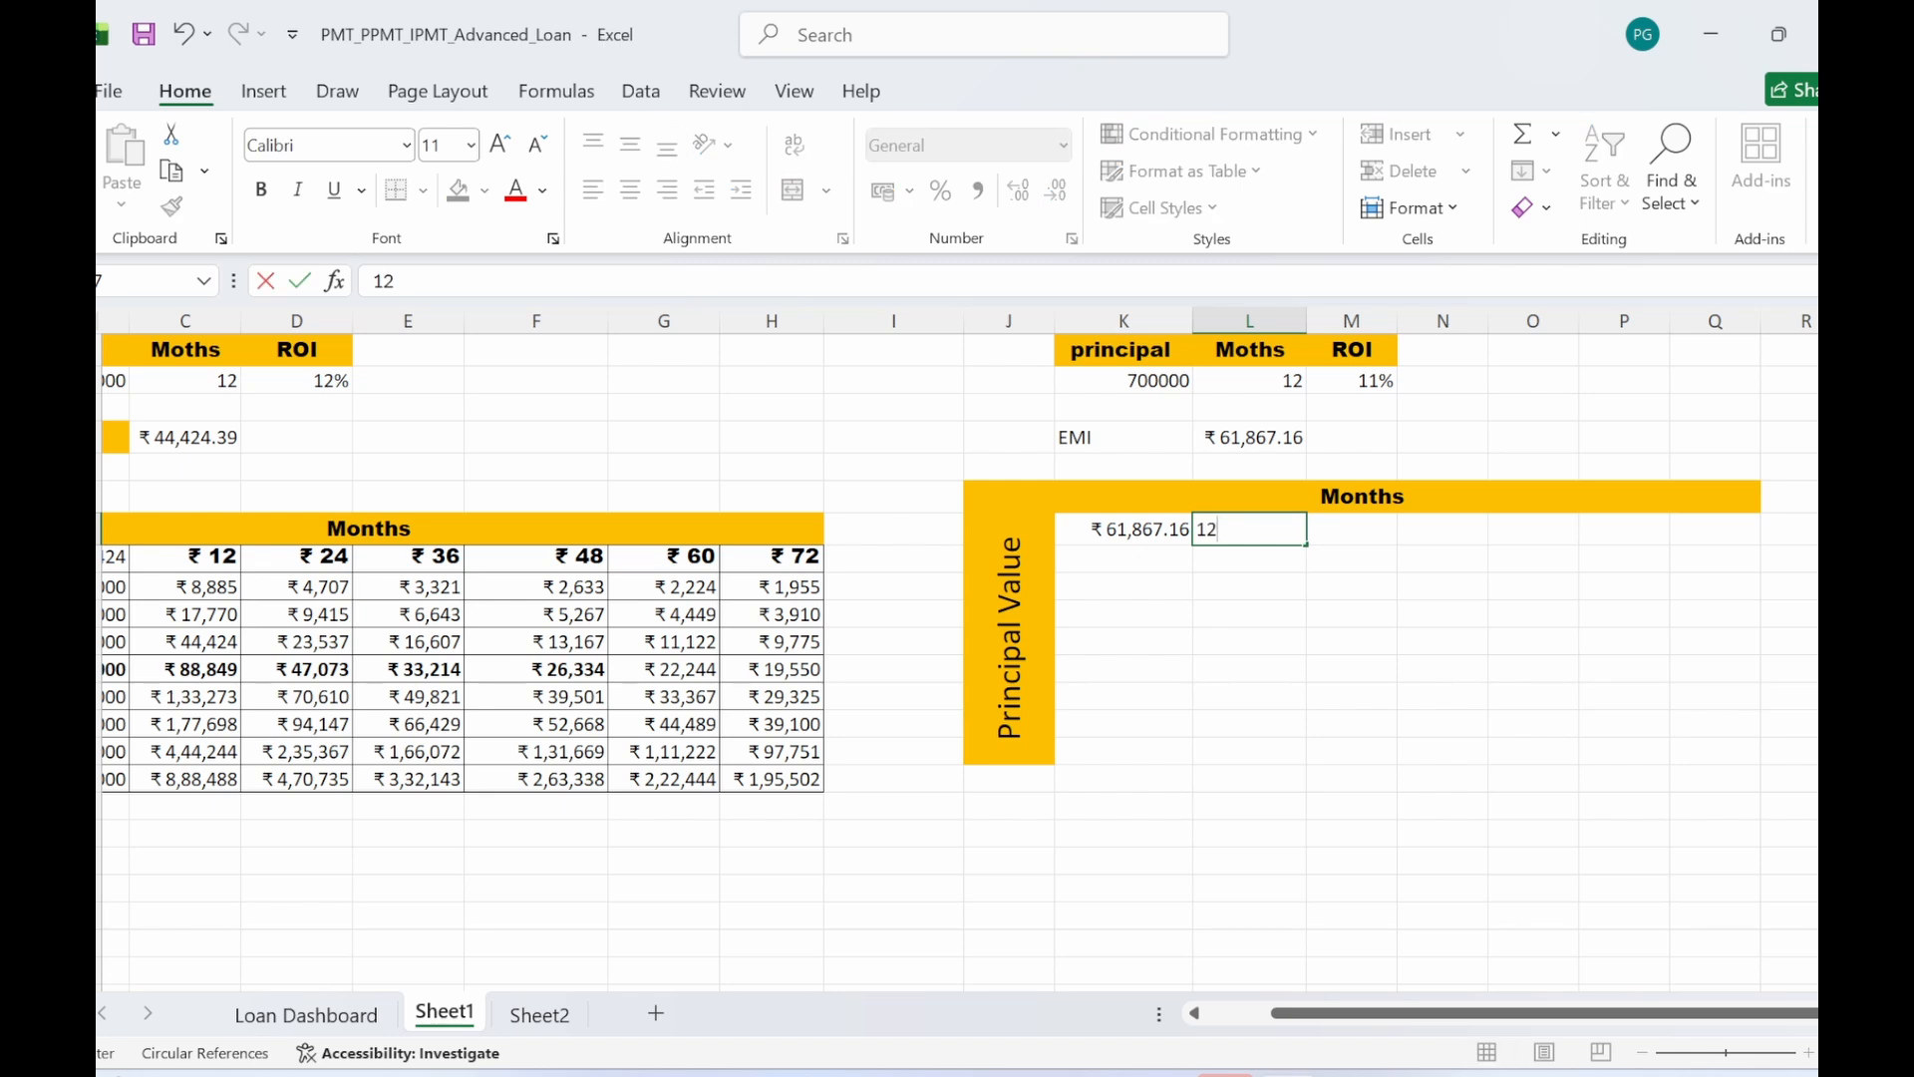
{"action": "key", "text": "Tab"}
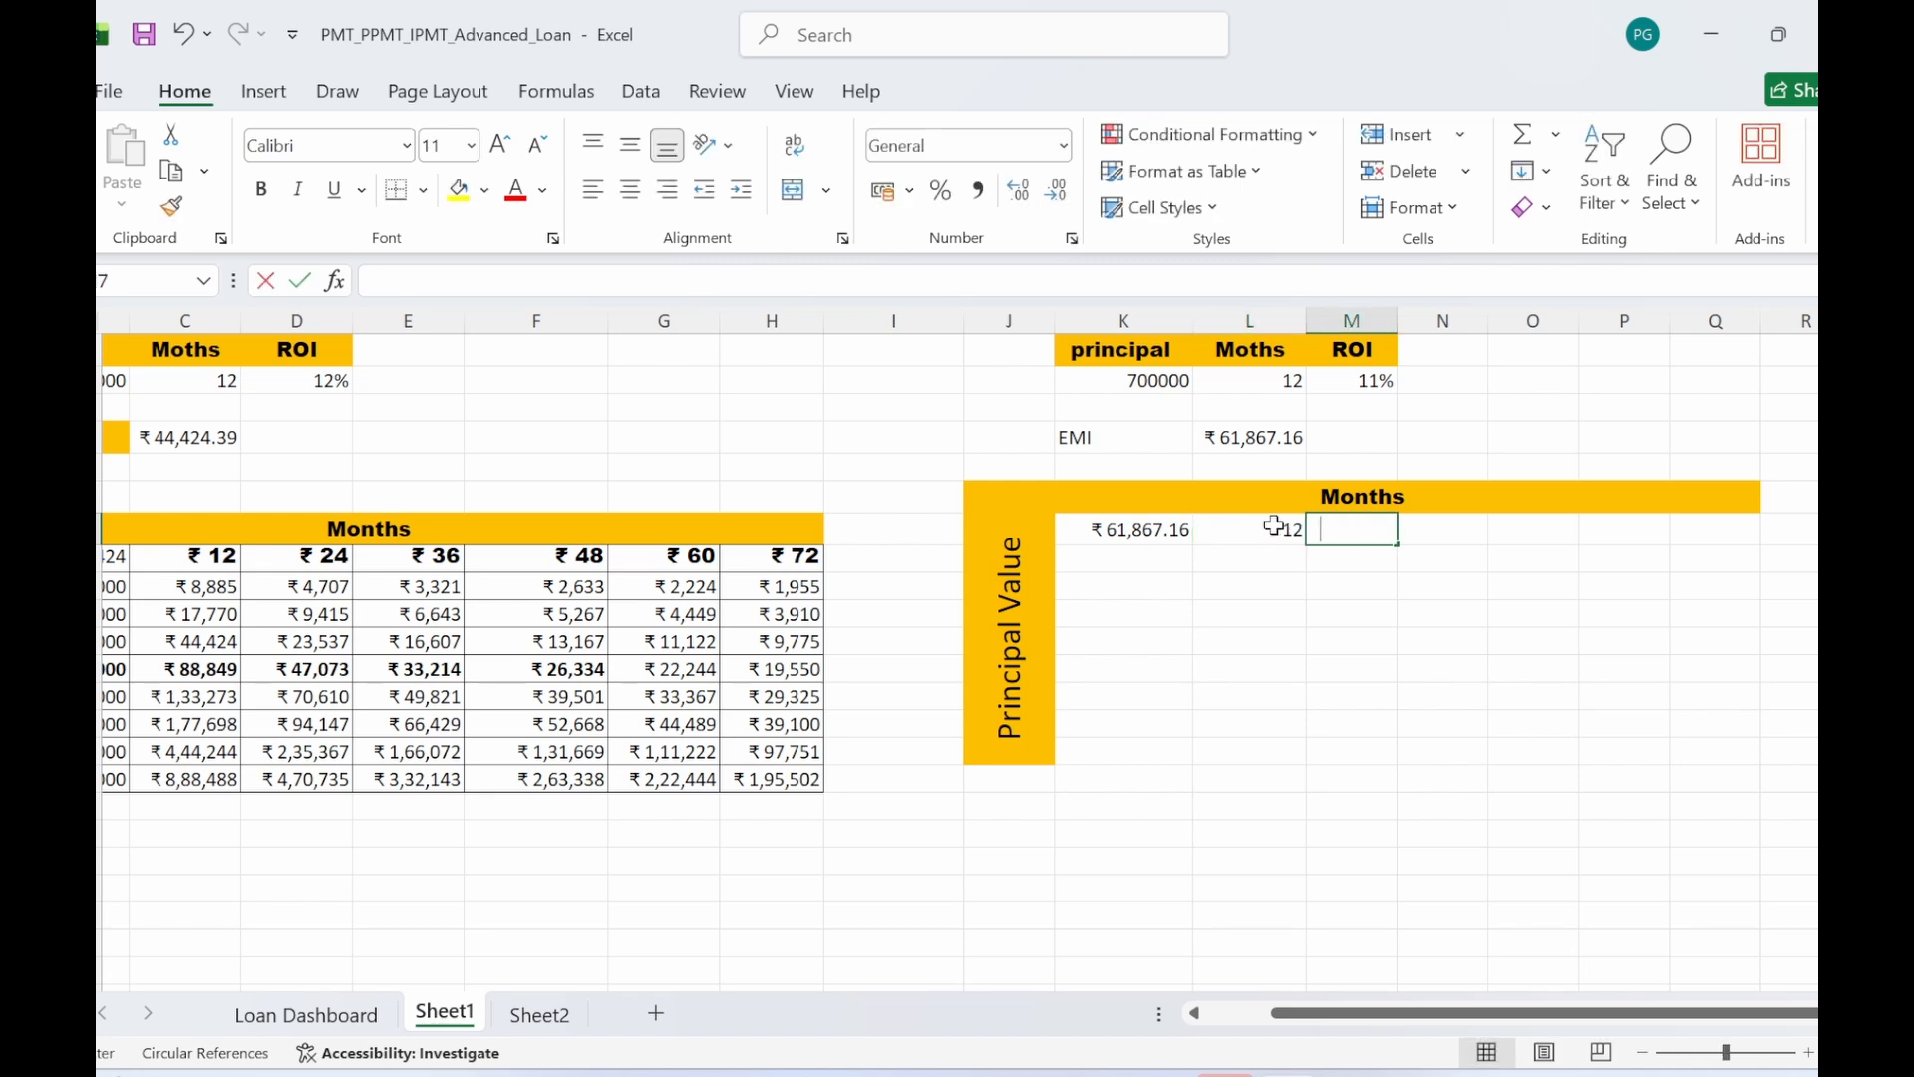
{"action": "type", "text": "24"}
{"action": "key", "text": "Tab"}
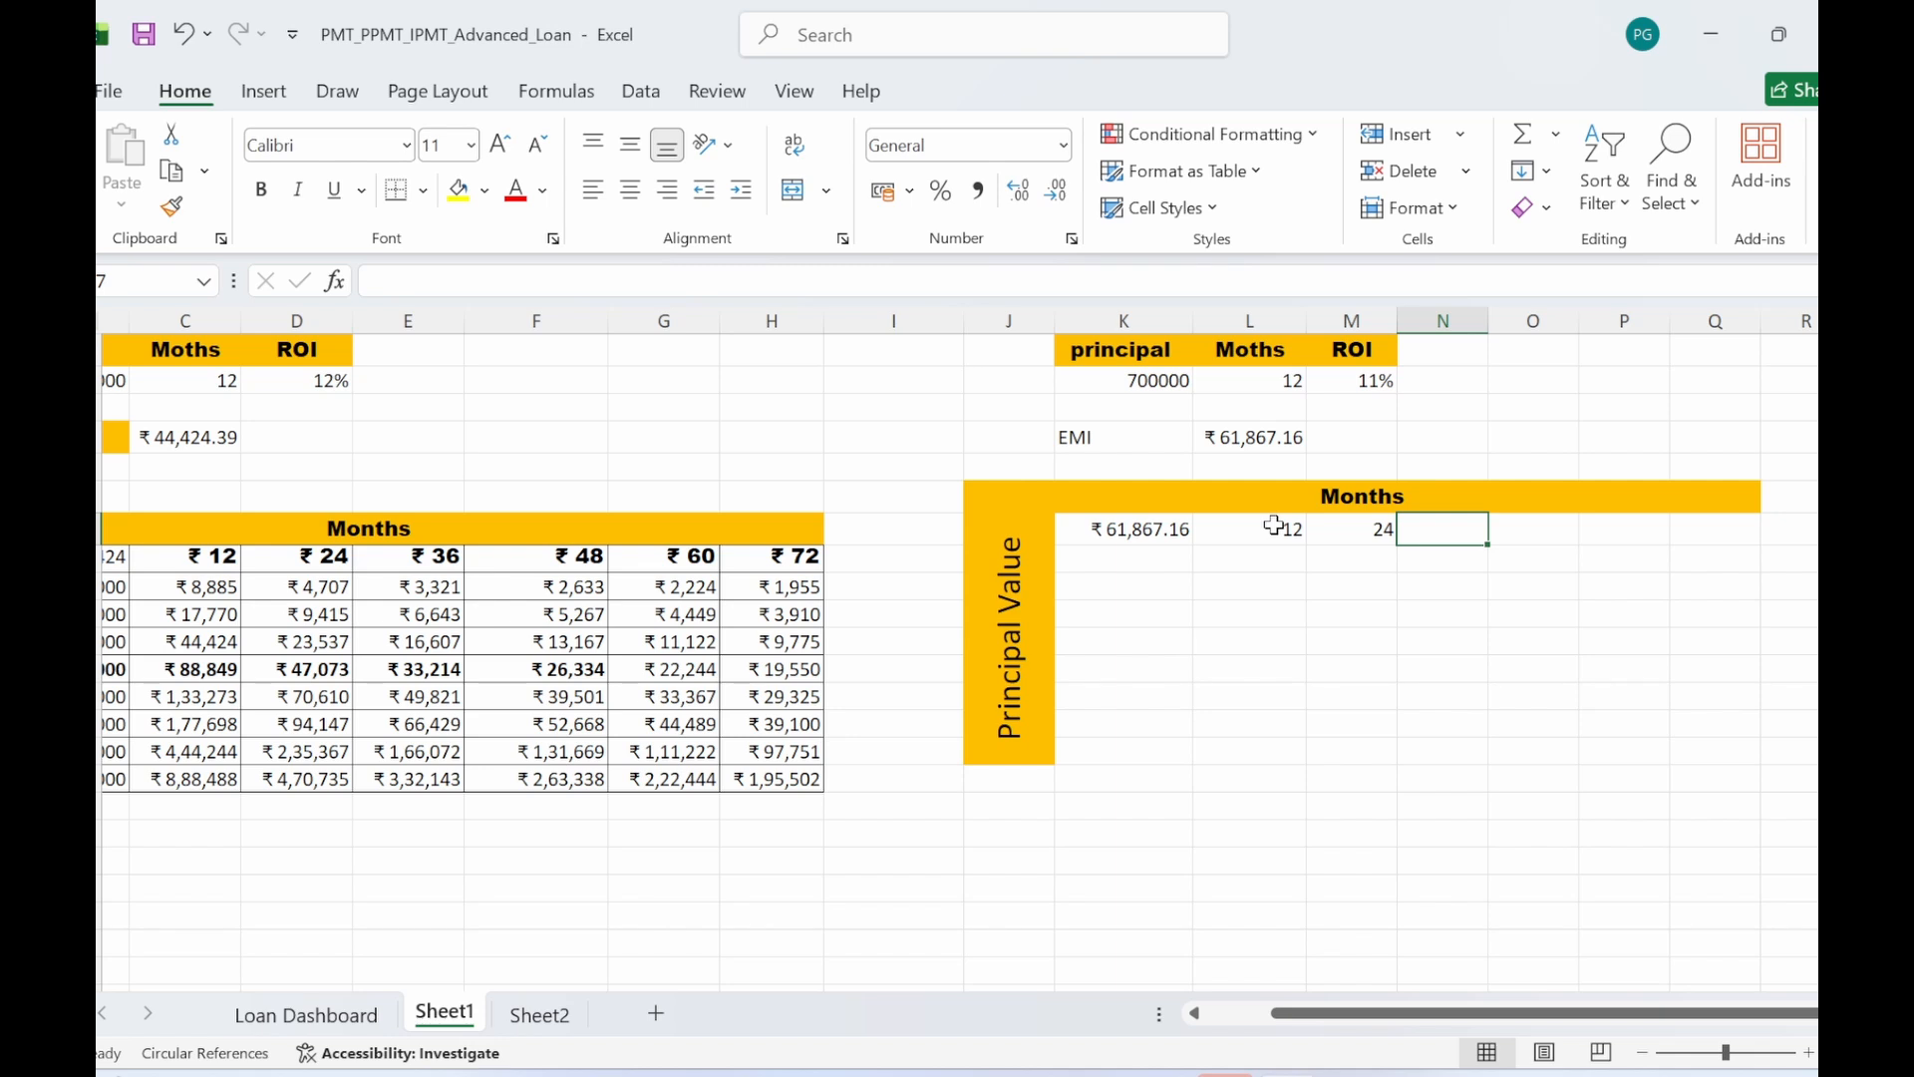
{"action": "type", "text": "36"}
{"action": "key", "text": "Tab"}
{"action": "type", "text": "4"}
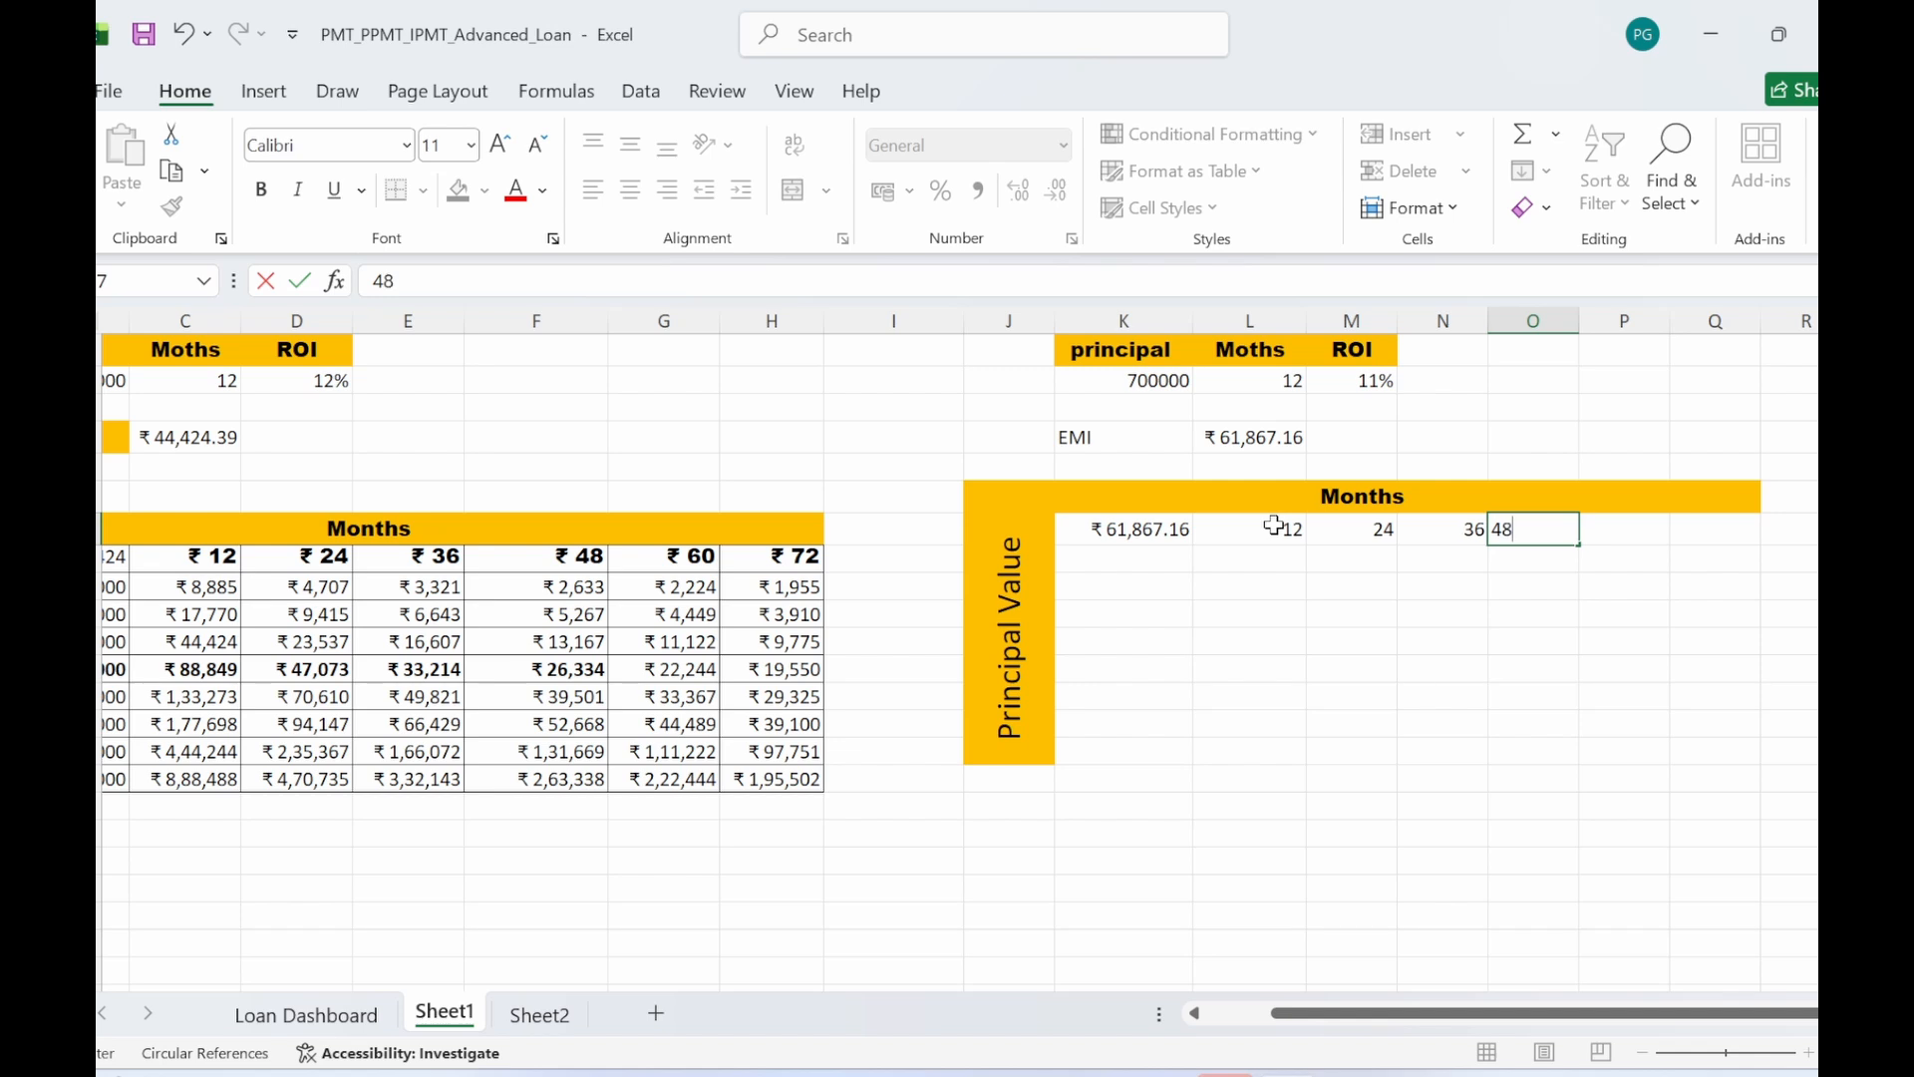
{"action": "key", "text": "Tab"}
{"action": "type", "text": "60"}
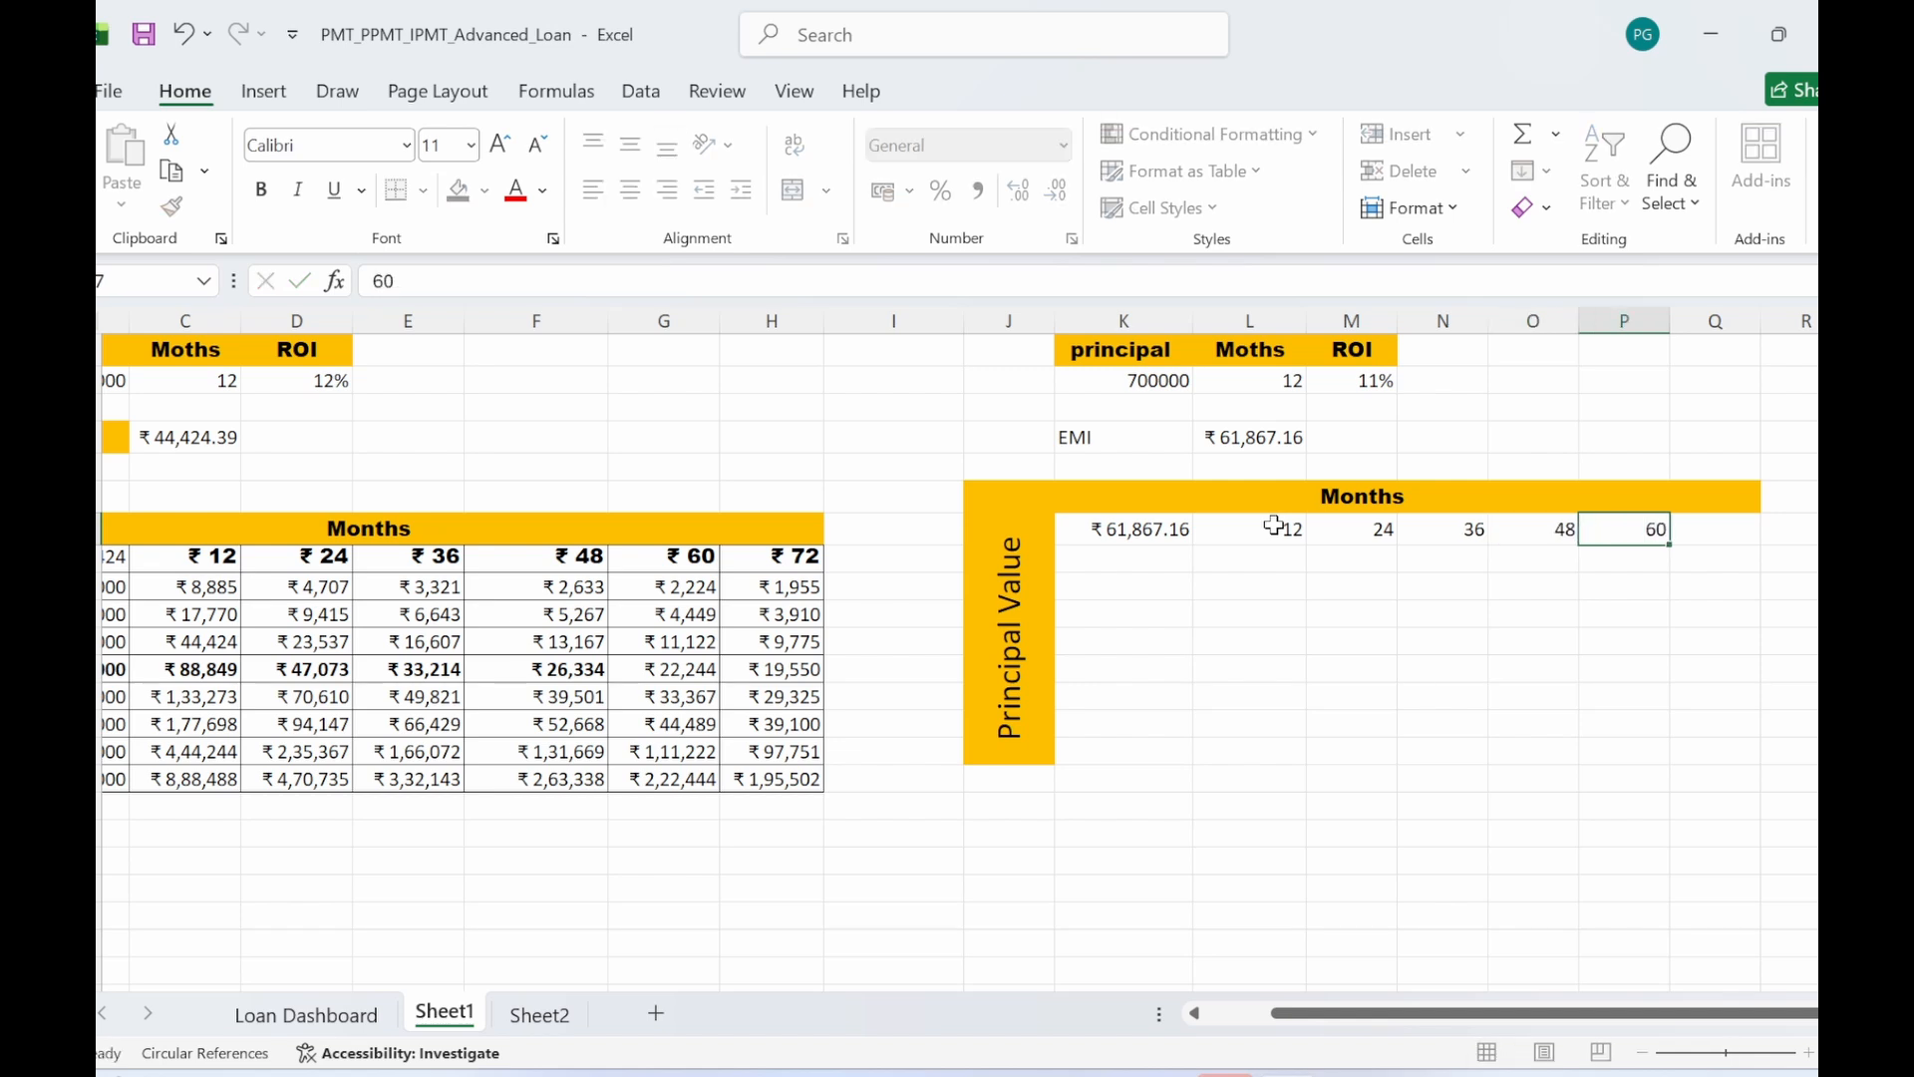
{"action": "key", "text": "Tab"}
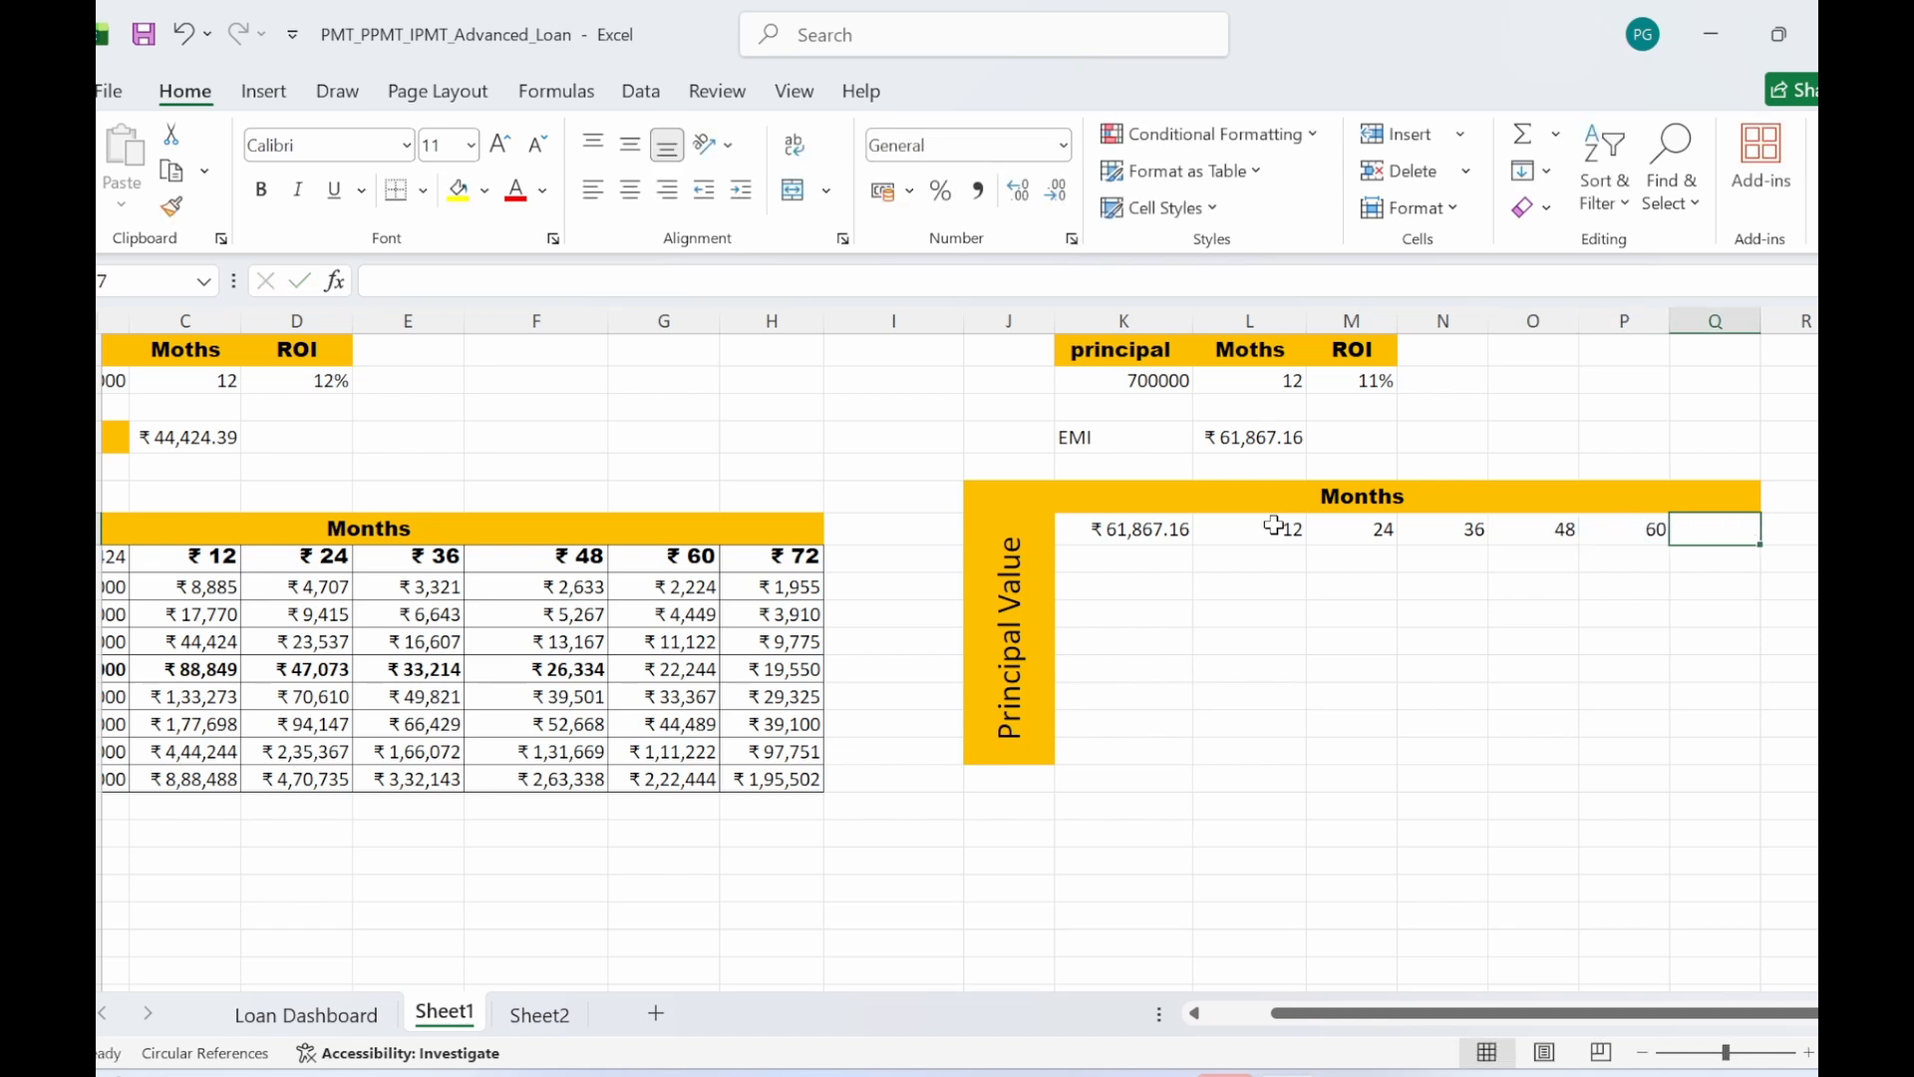
{"action": "type", "text": "72"}
{"action": "left_click", "coordinate": [1137, 752]}
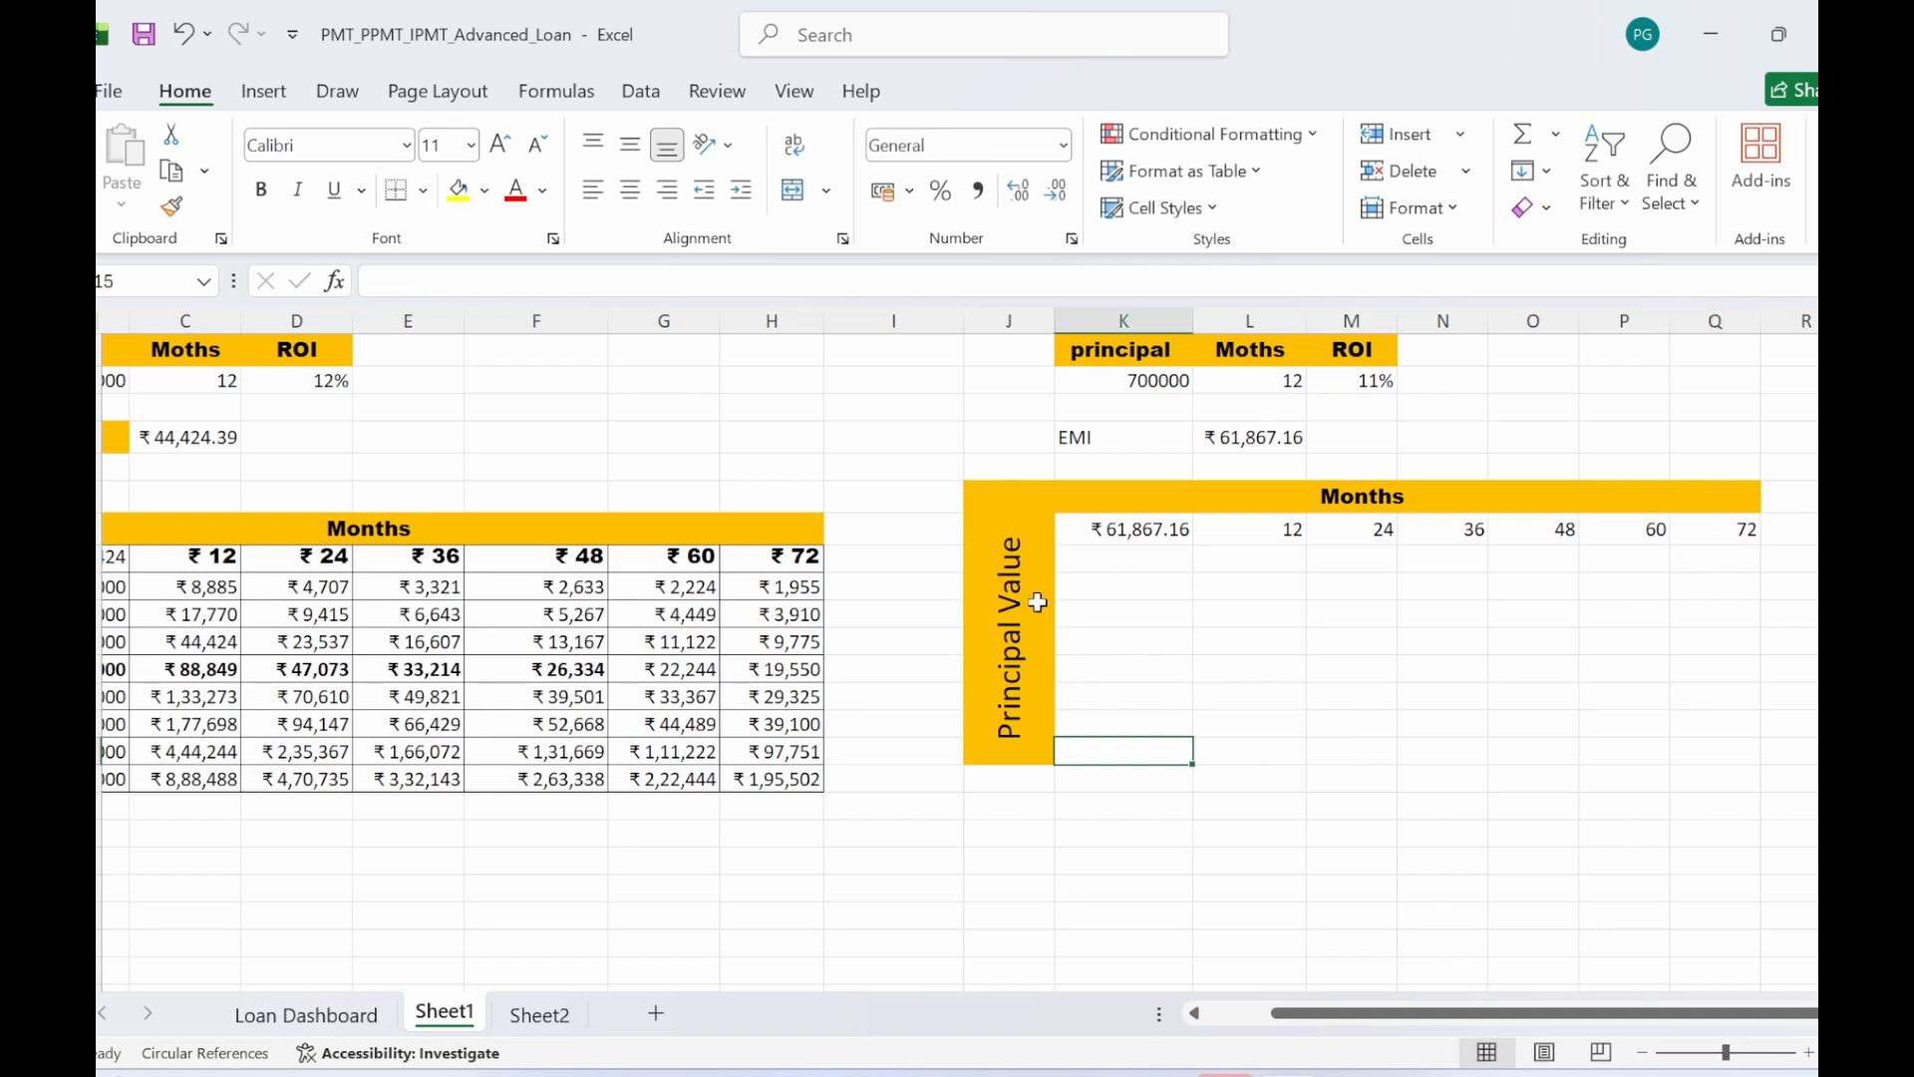
{"action": "left_click", "coordinate": [1227, 697]}
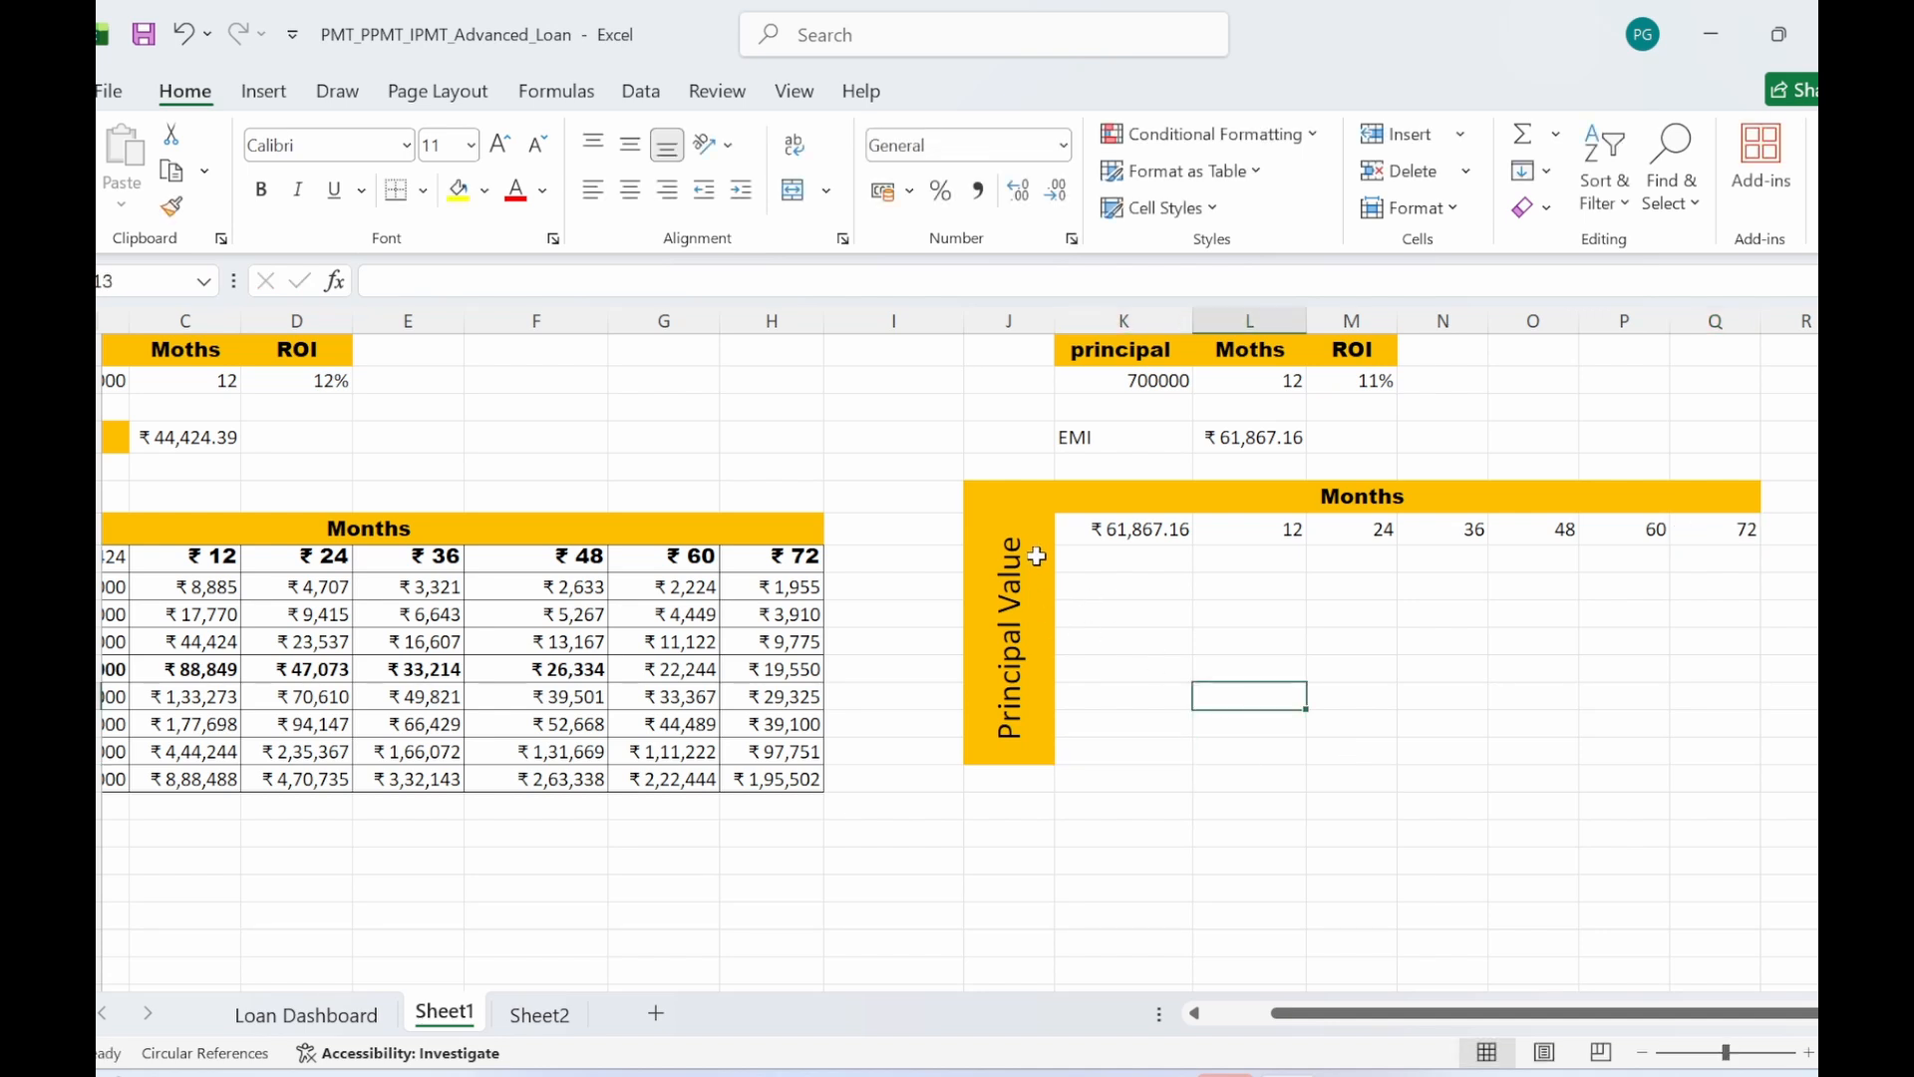
{"action": "left_click_drag", "start_coordinate": [1076, 529], "coordinate": [1727, 749]}
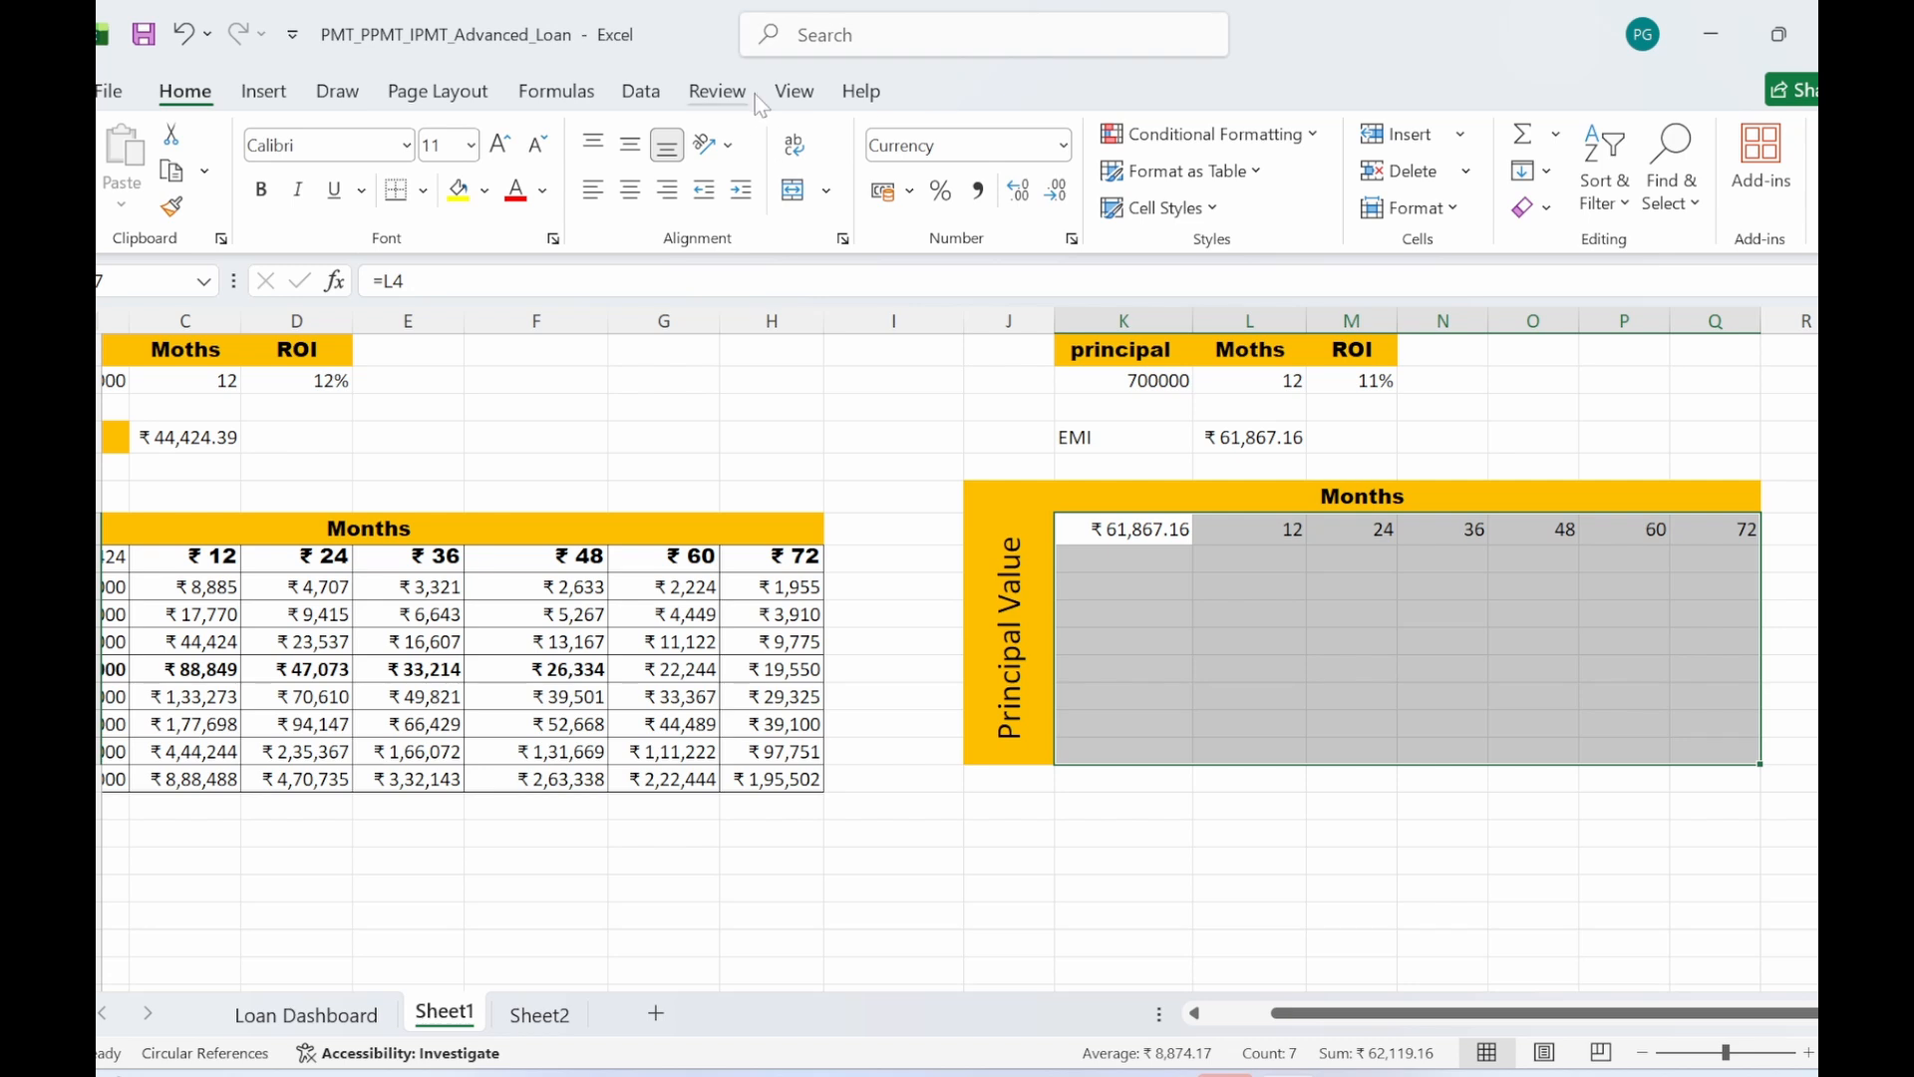
{"action": "left_click", "coordinate": [624, 95]}
{"action": "left_click", "coordinate": [1491, 206]}
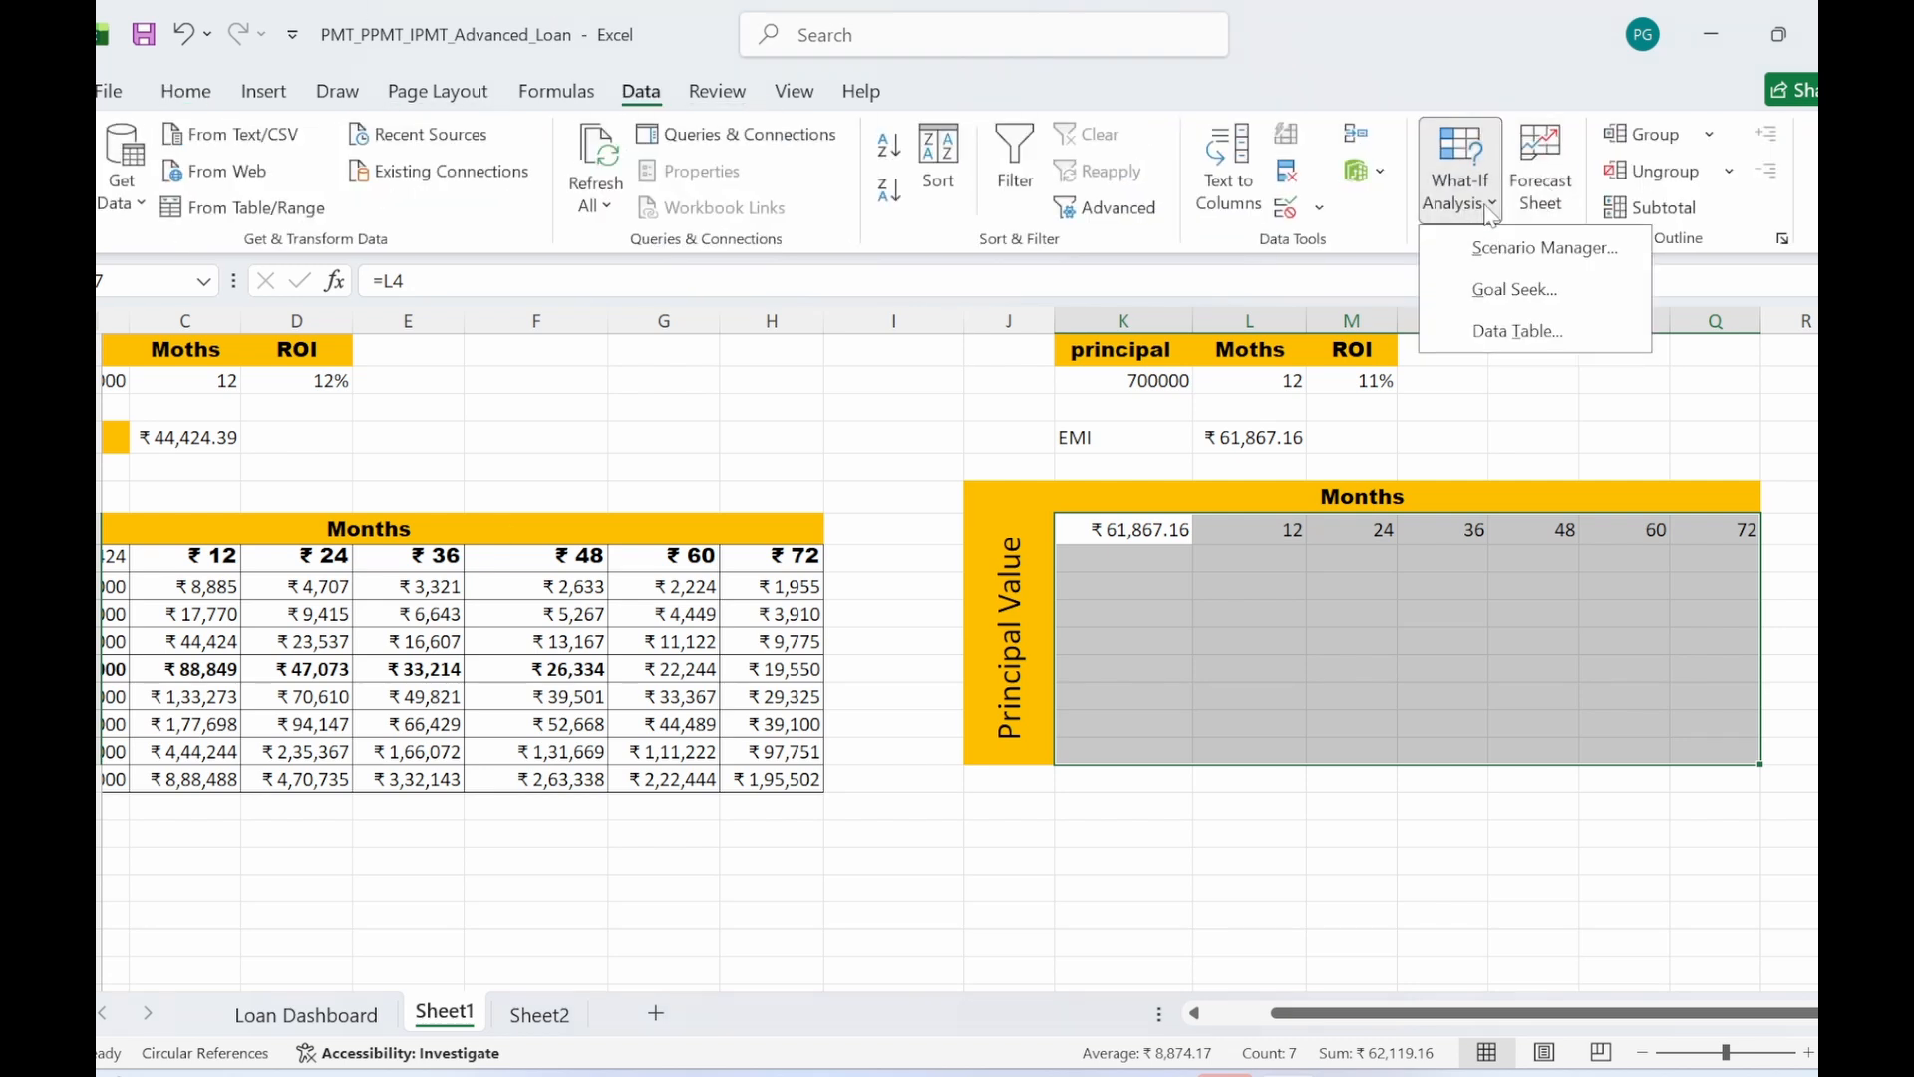
{"action": "left_click", "coordinate": [1520, 333]}
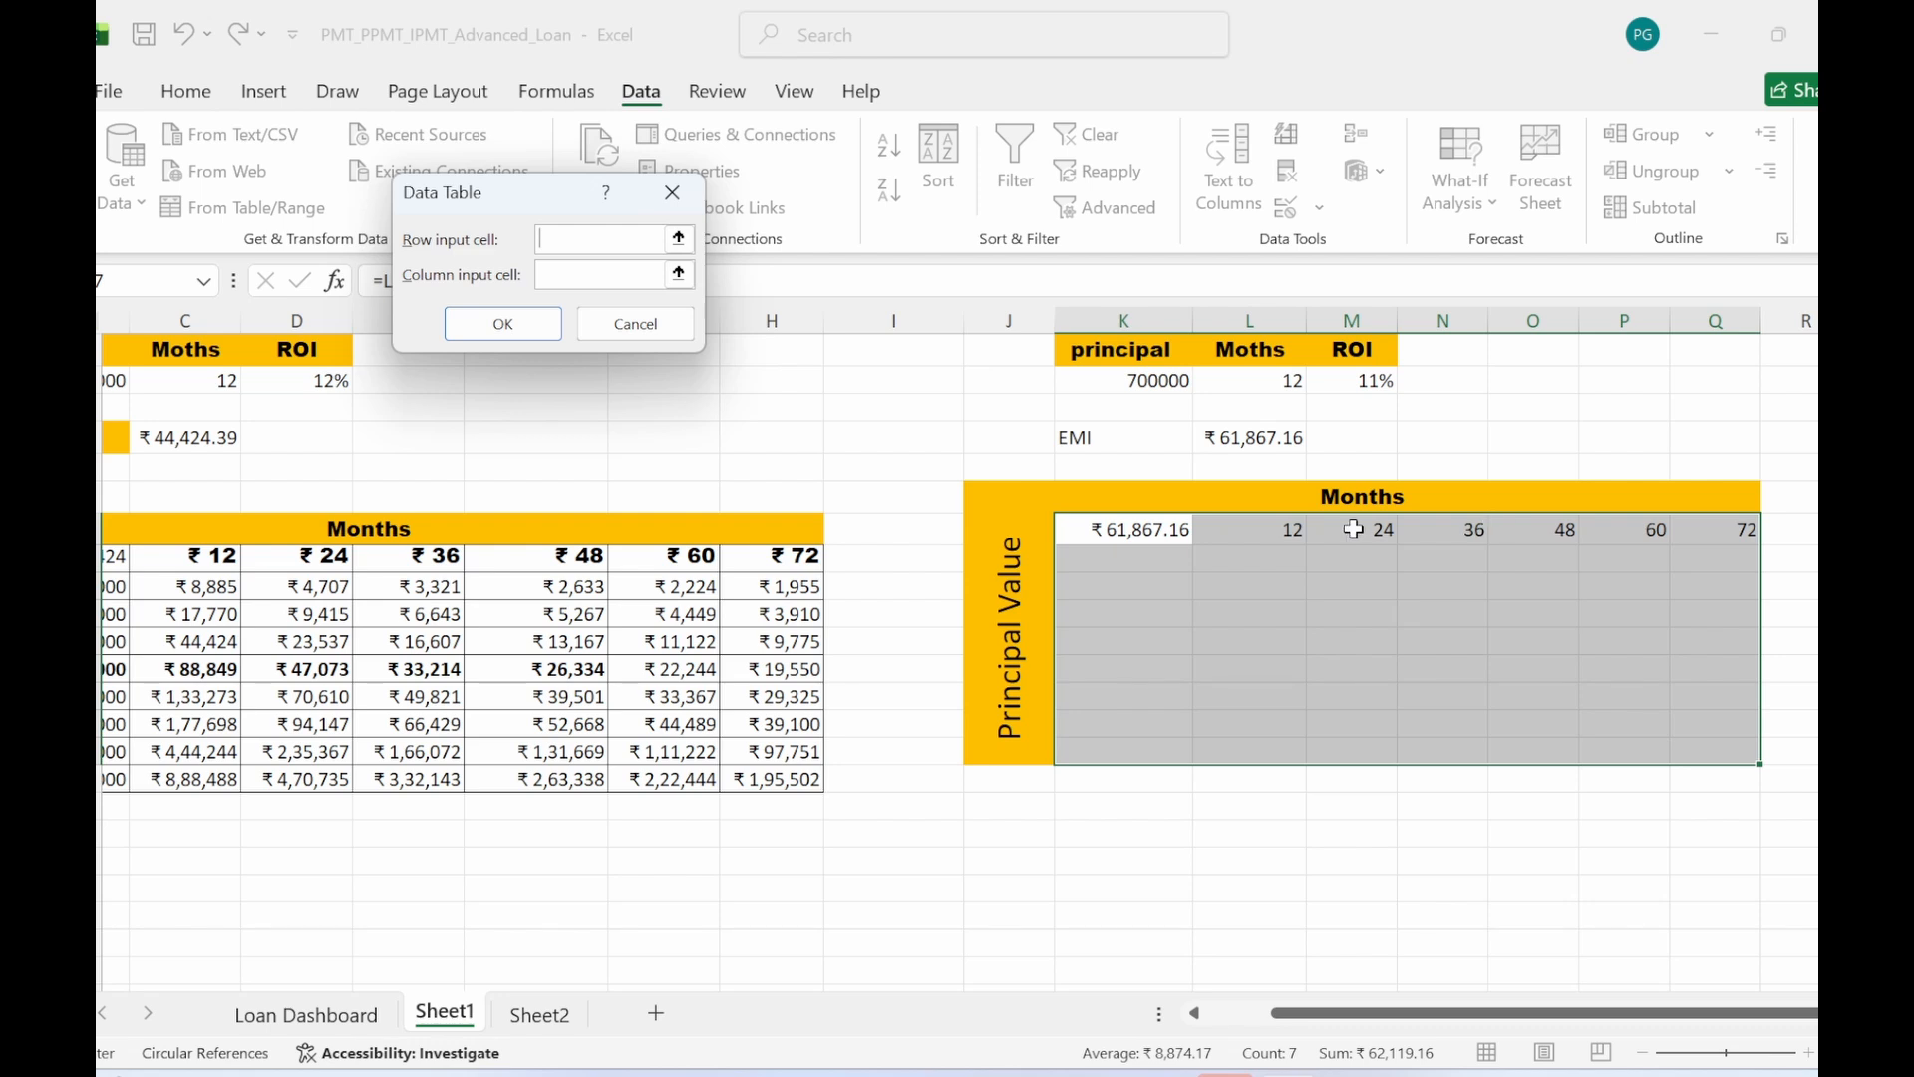
{"action": "left_click", "coordinate": [1388, 860]}
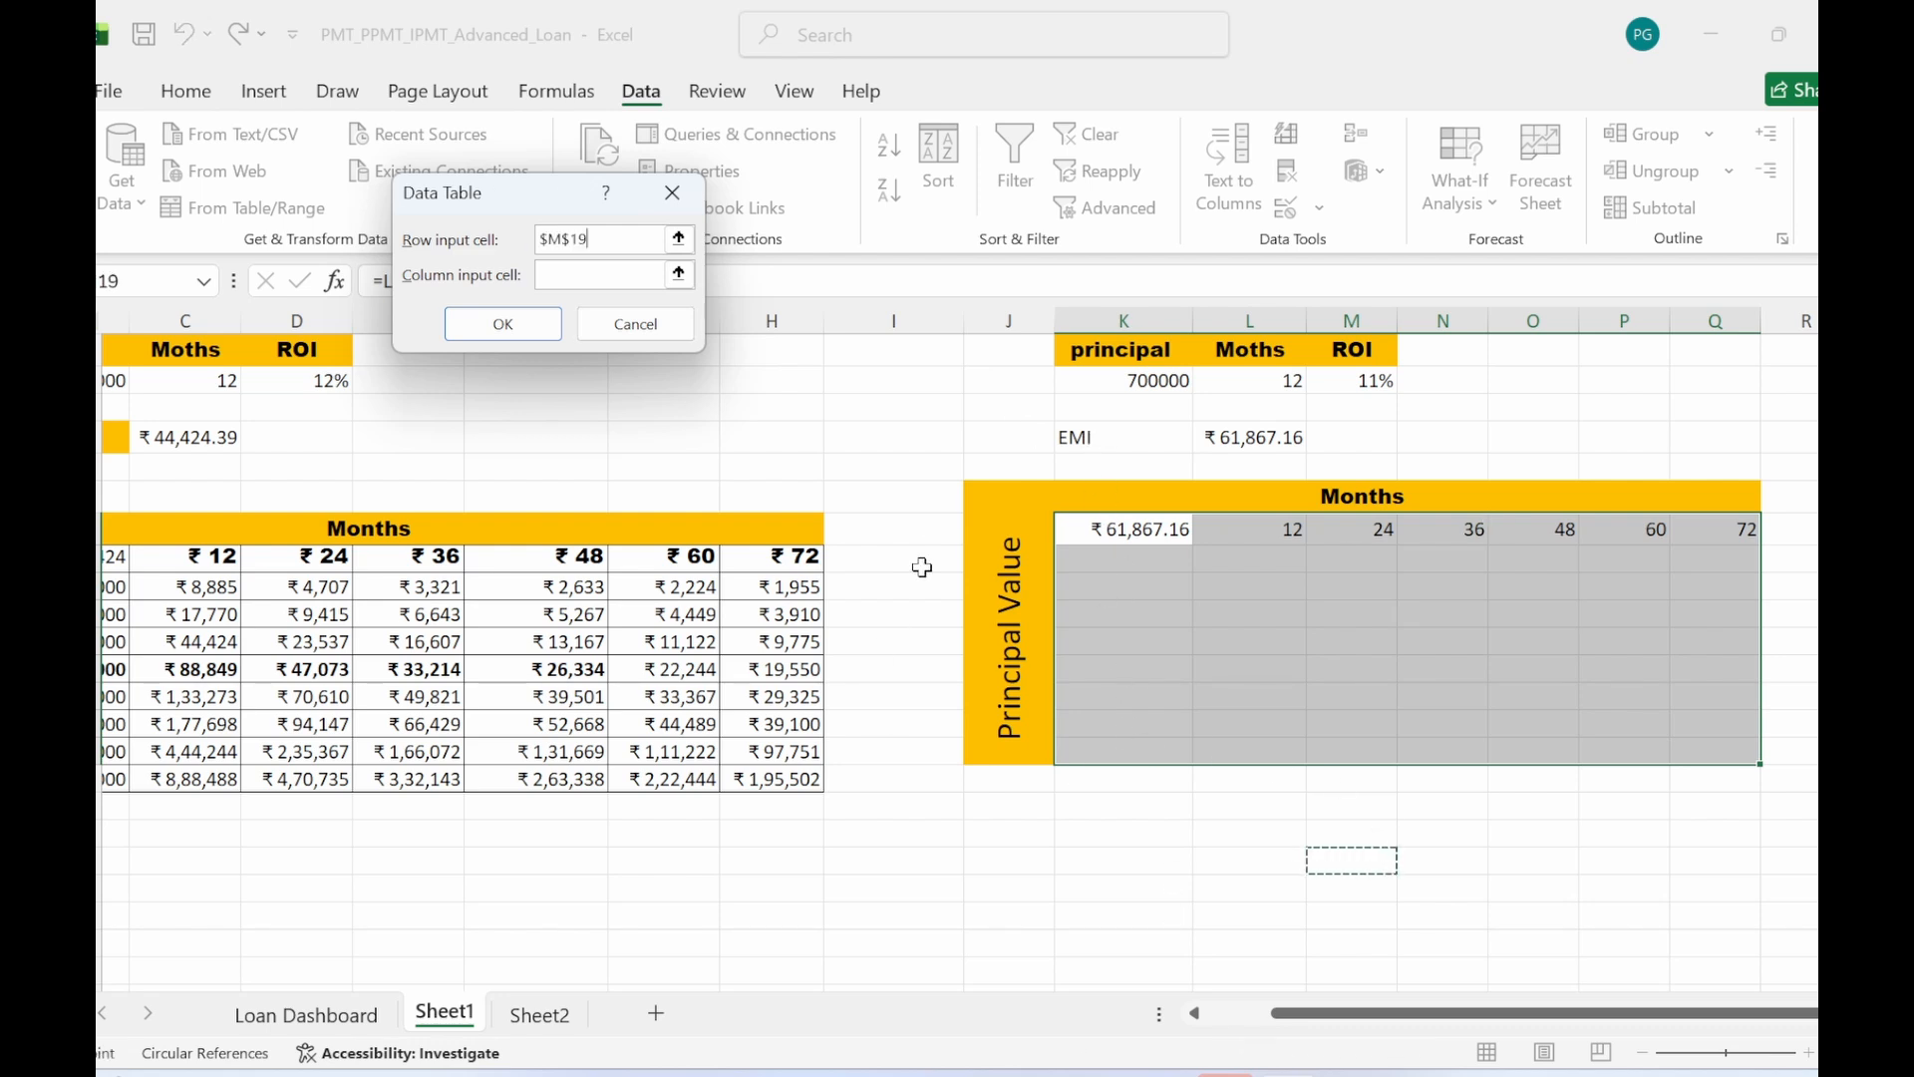
{"action": "left_click", "coordinate": [894, 466]}
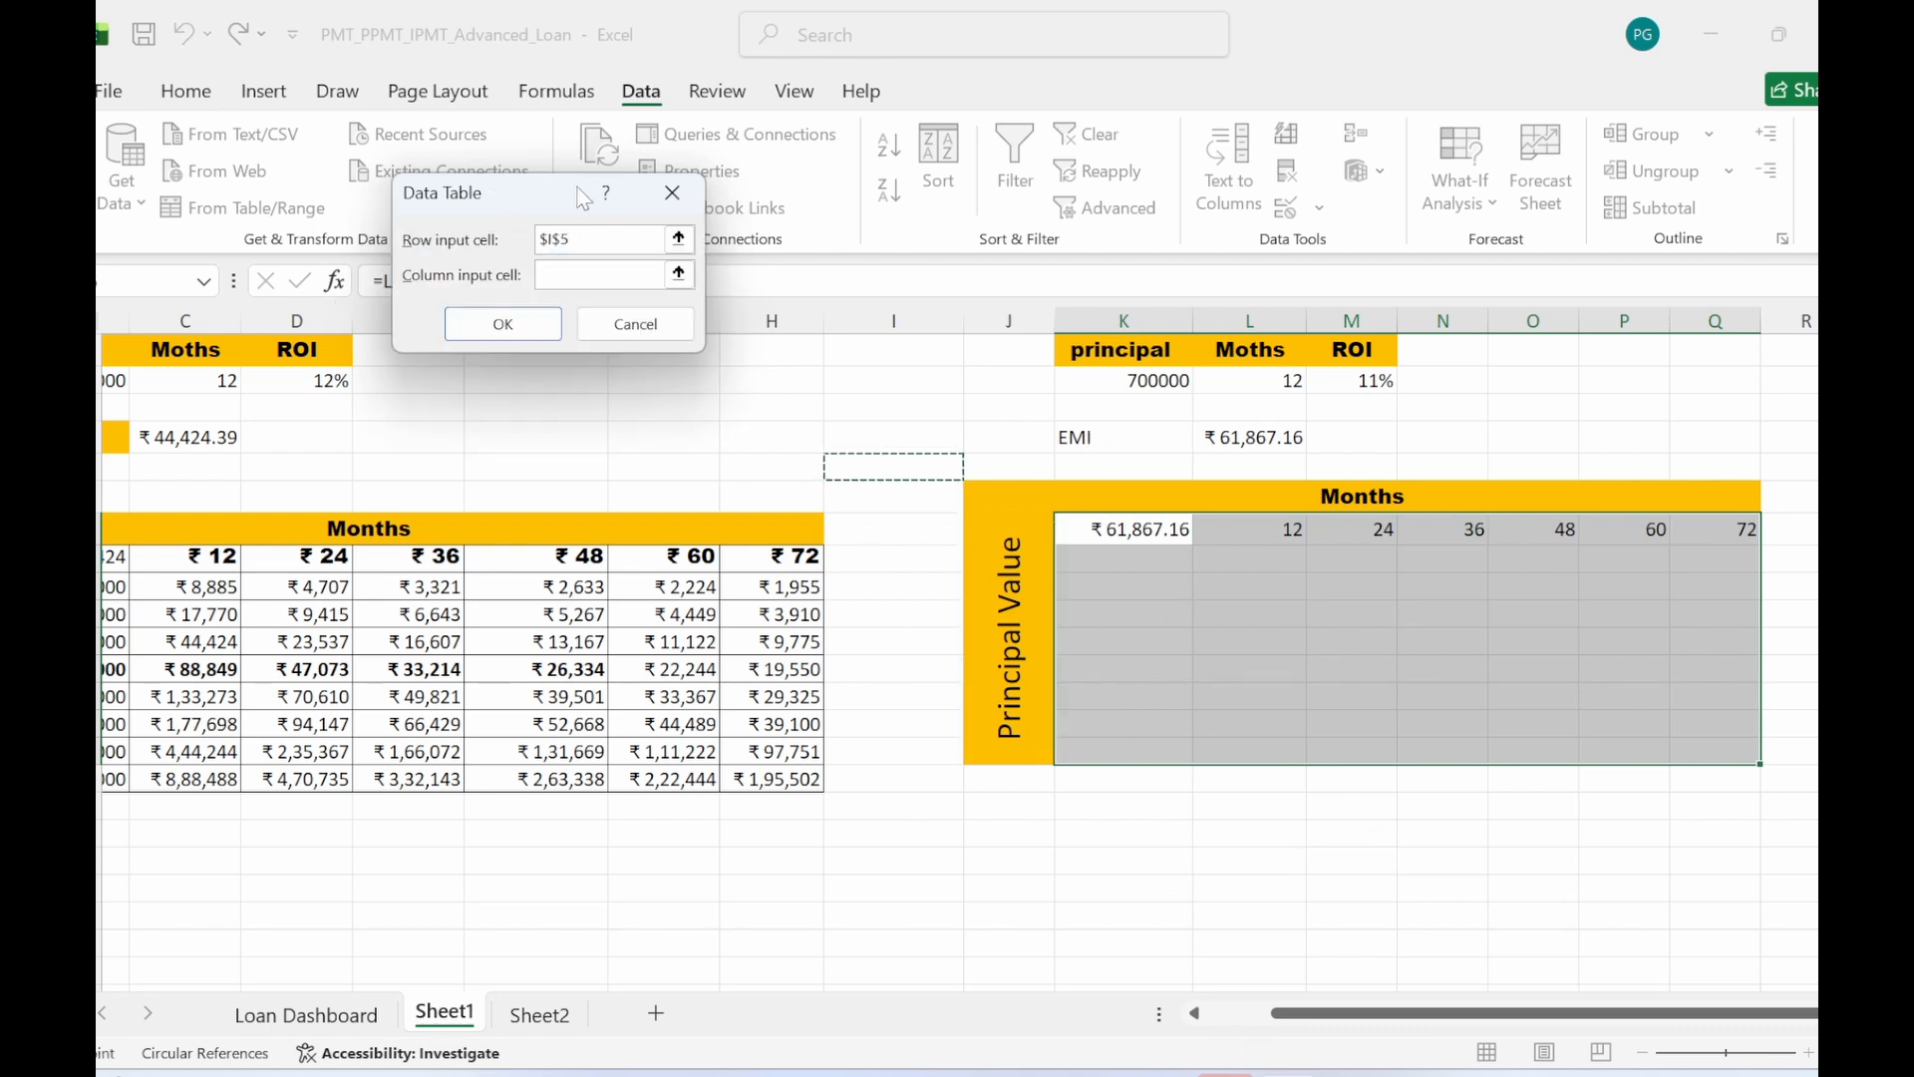
{"action": "left_click", "coordinate": [659, 207]}
- Enter the principal amounts 100000, 200000, 500000 and 700000 down K8:K11 below the new table's corner cell
{"action": "left_click_drag", "start_coordinate": [1381, 1013], "coordinate": [1315, 1013]}
{"action": "left_click", "coordinate": [897, 752]}
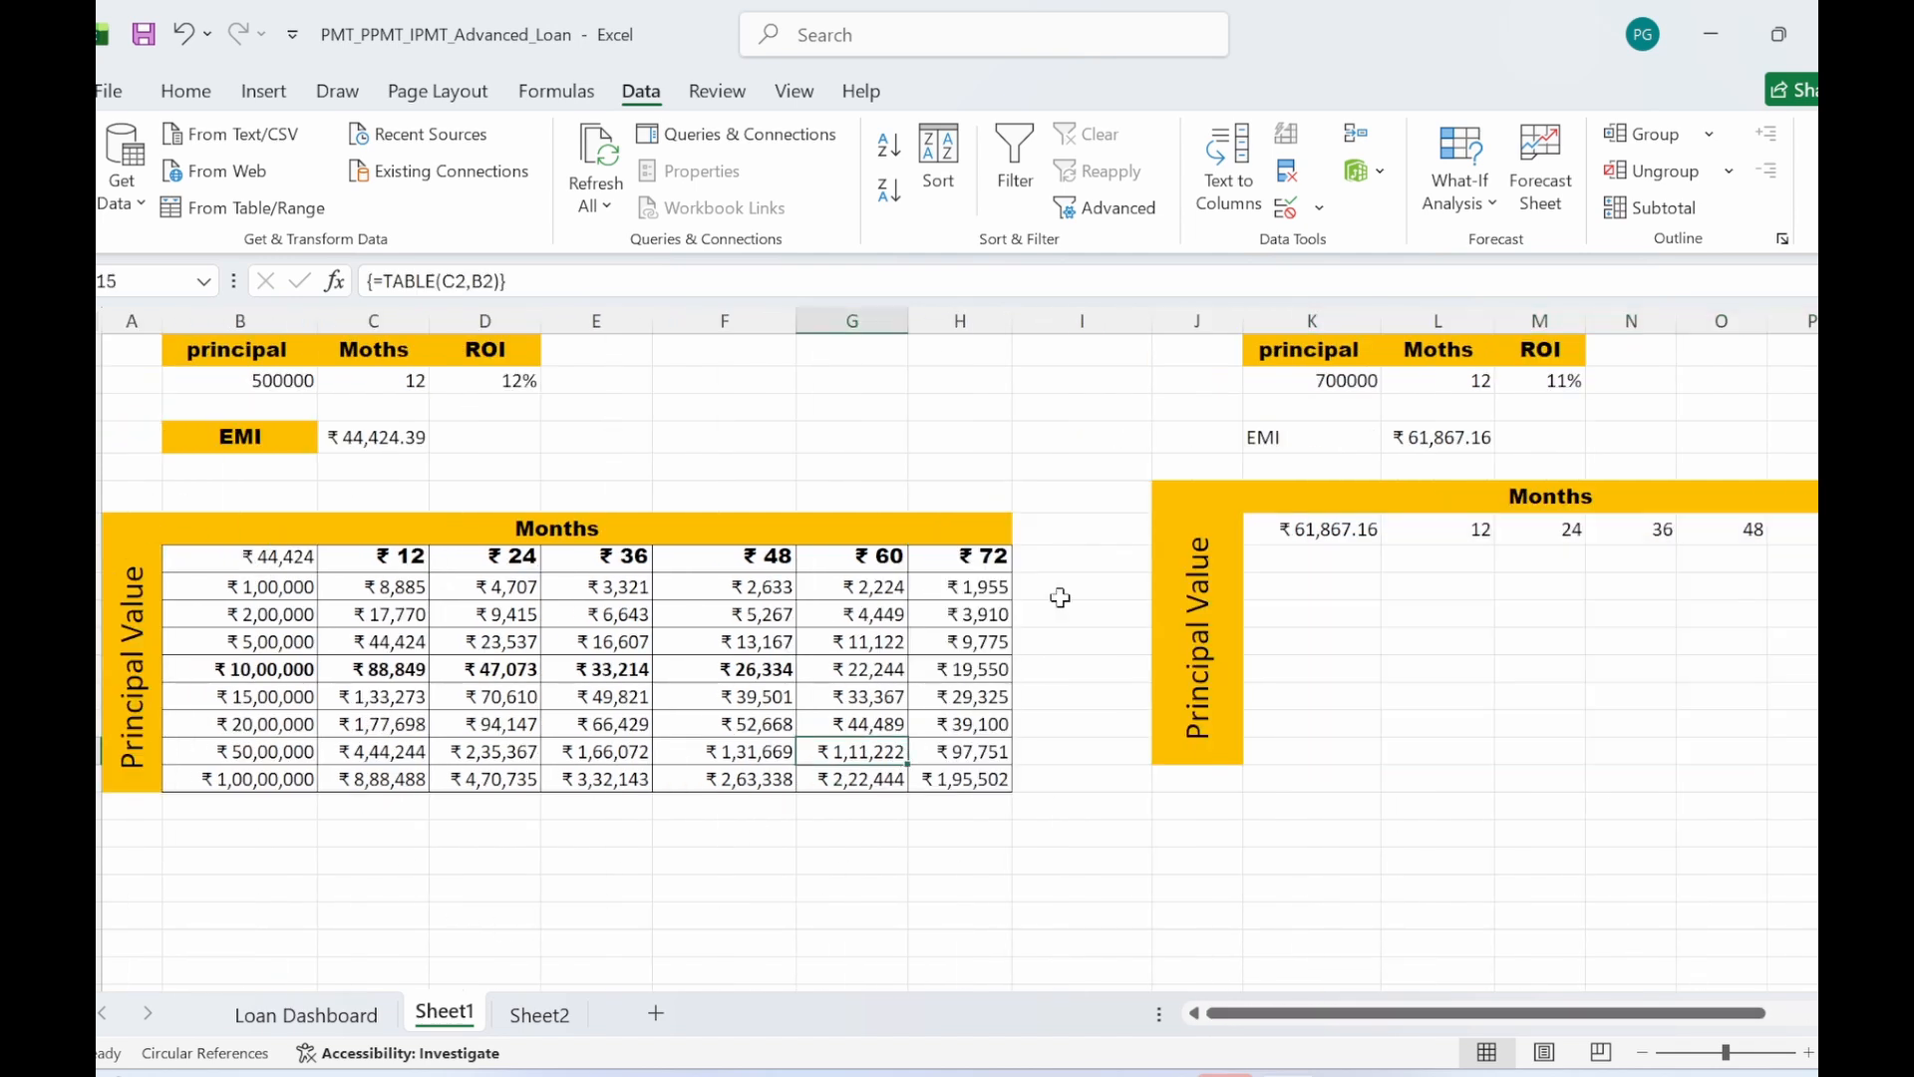
{"action": "left_click", "coordinate": [1283, 563]}
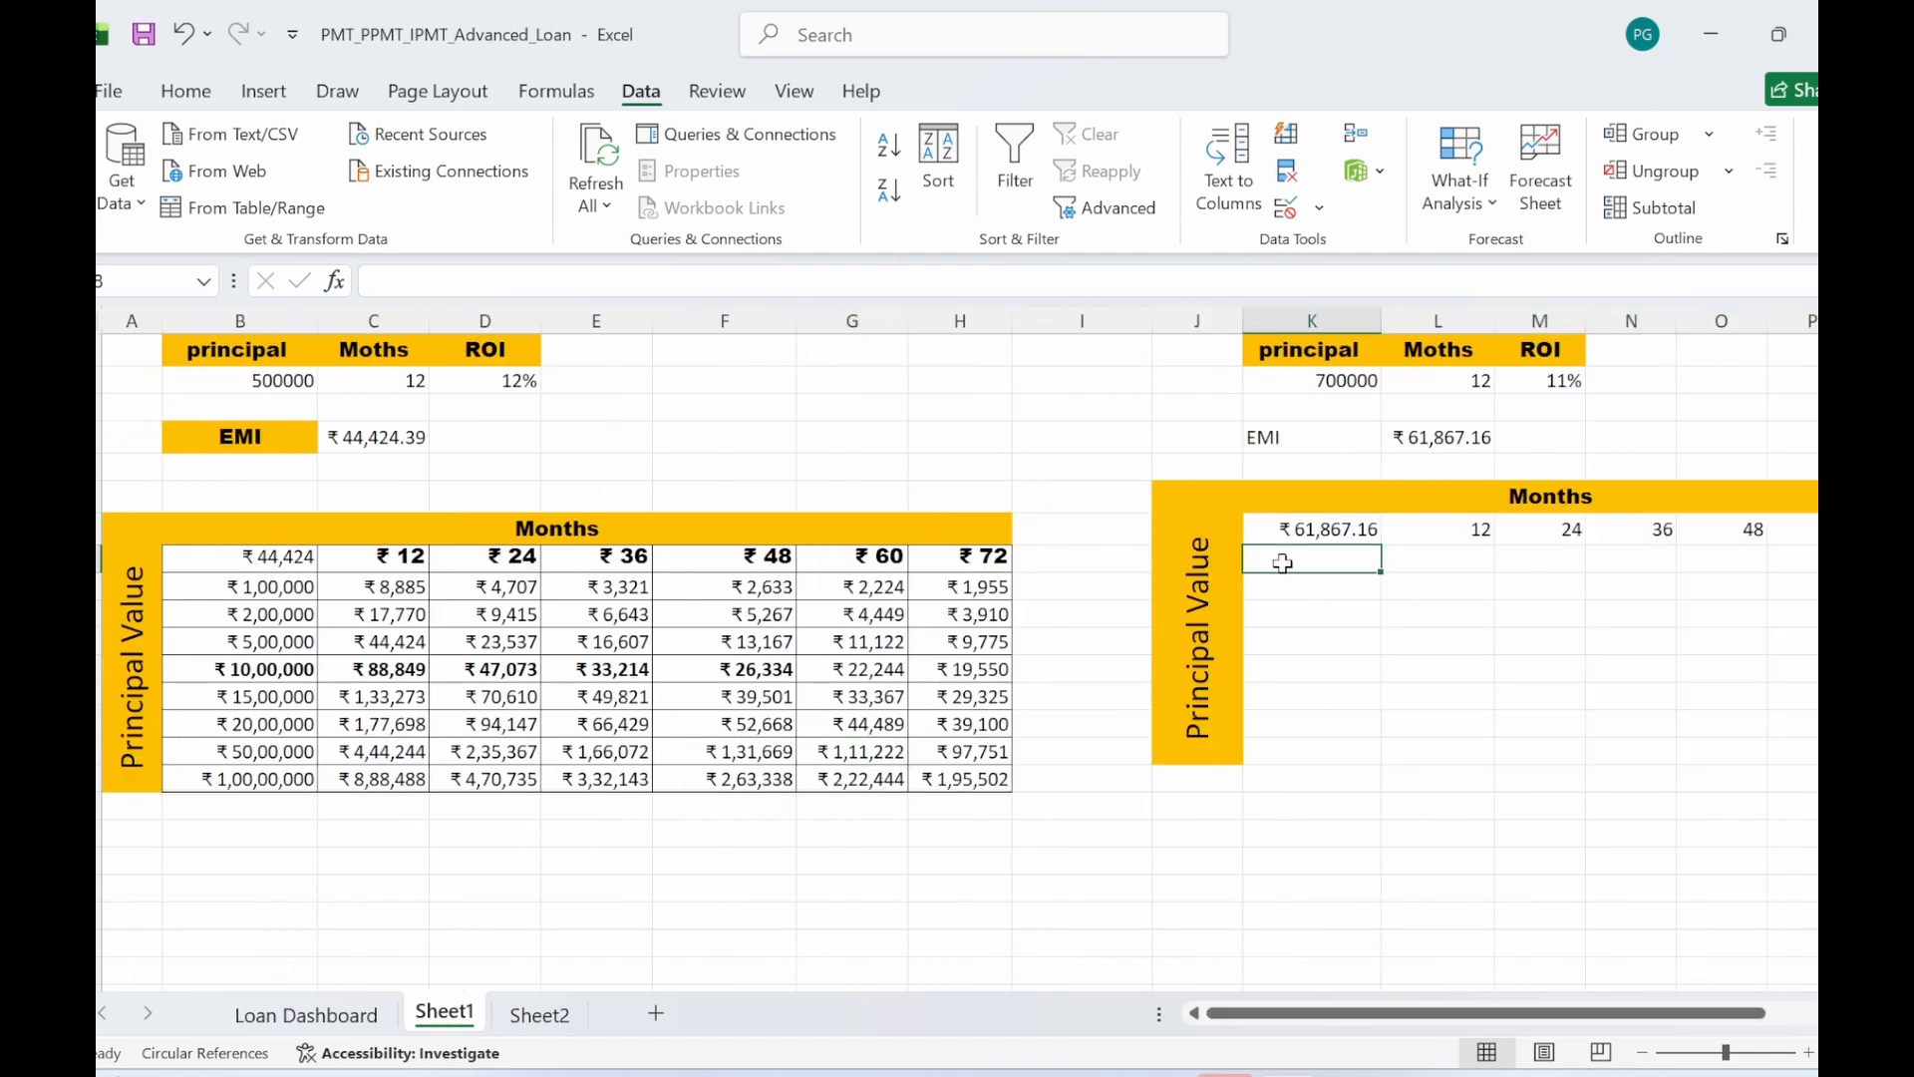
{"action": "type", "text": "1,00,"}
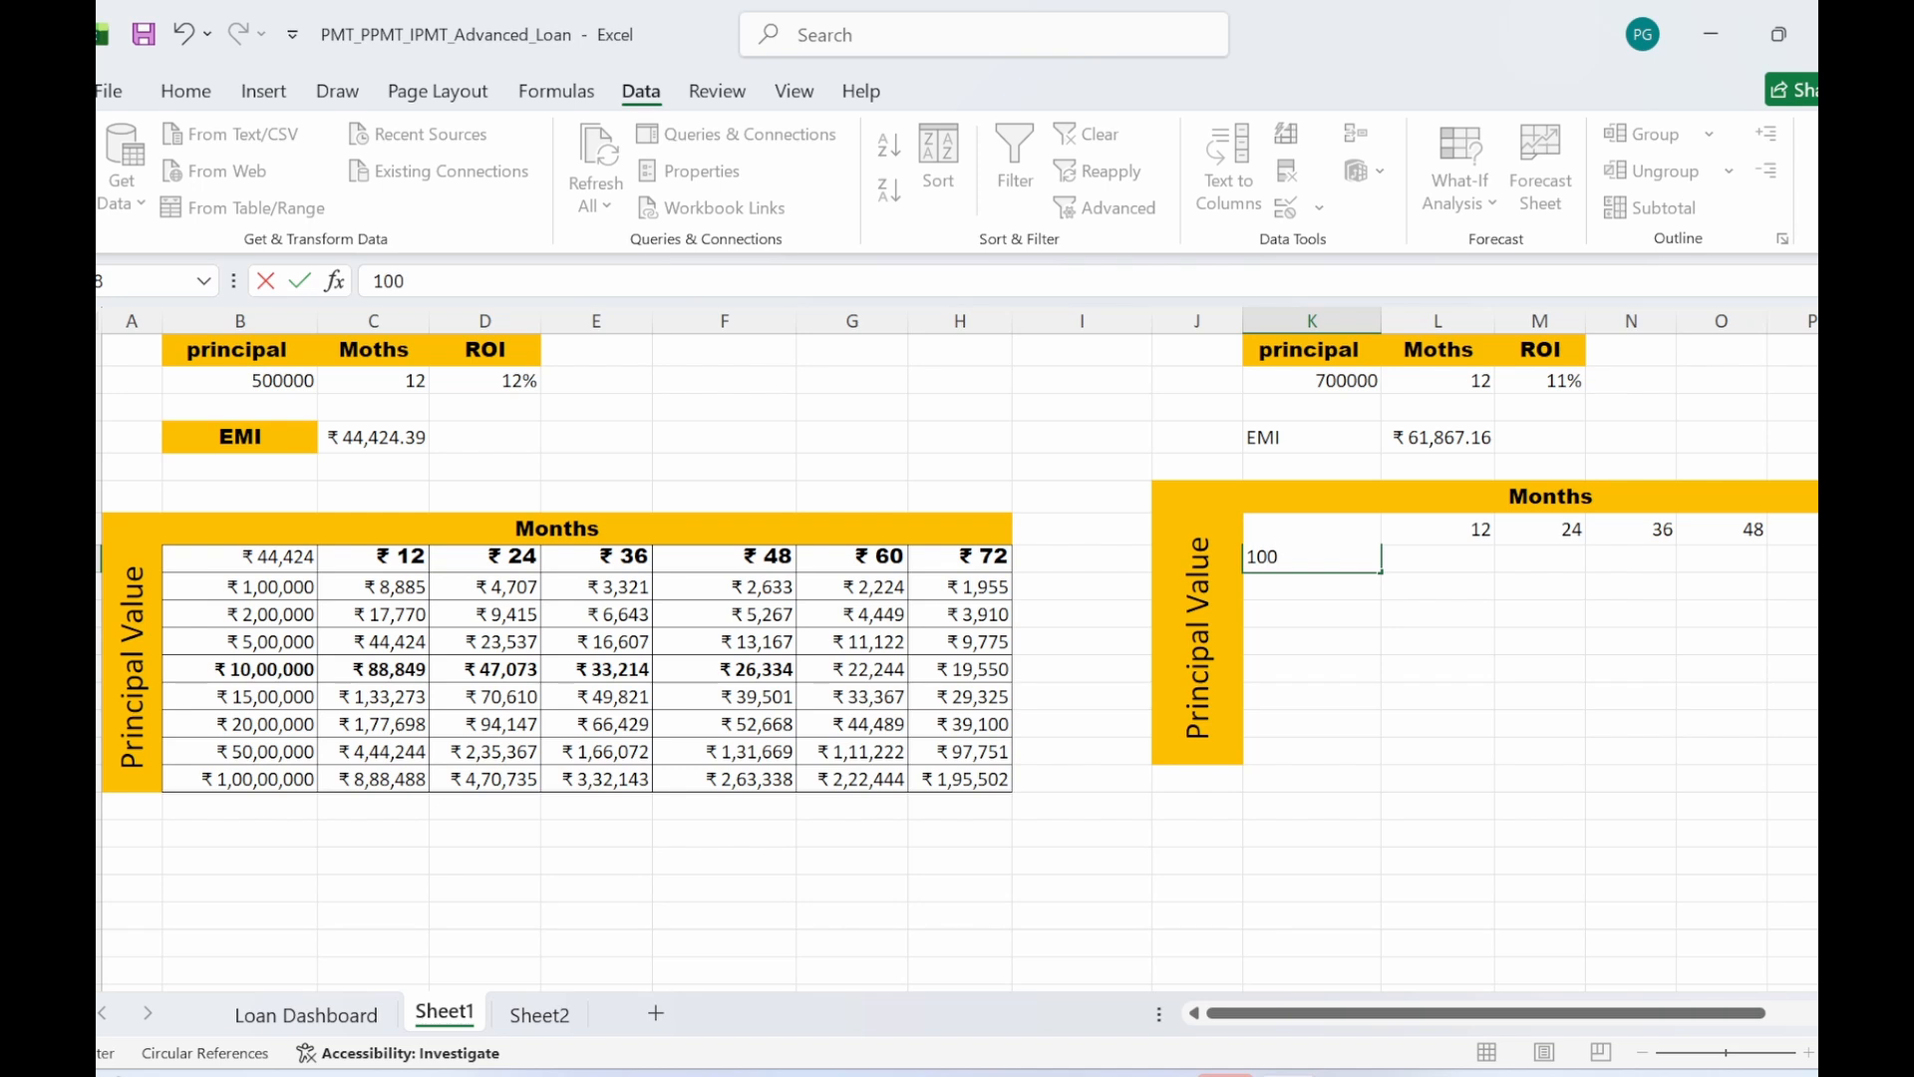
{"action": "type", "text": "000"}
{"action": "key", "text": "Return"}
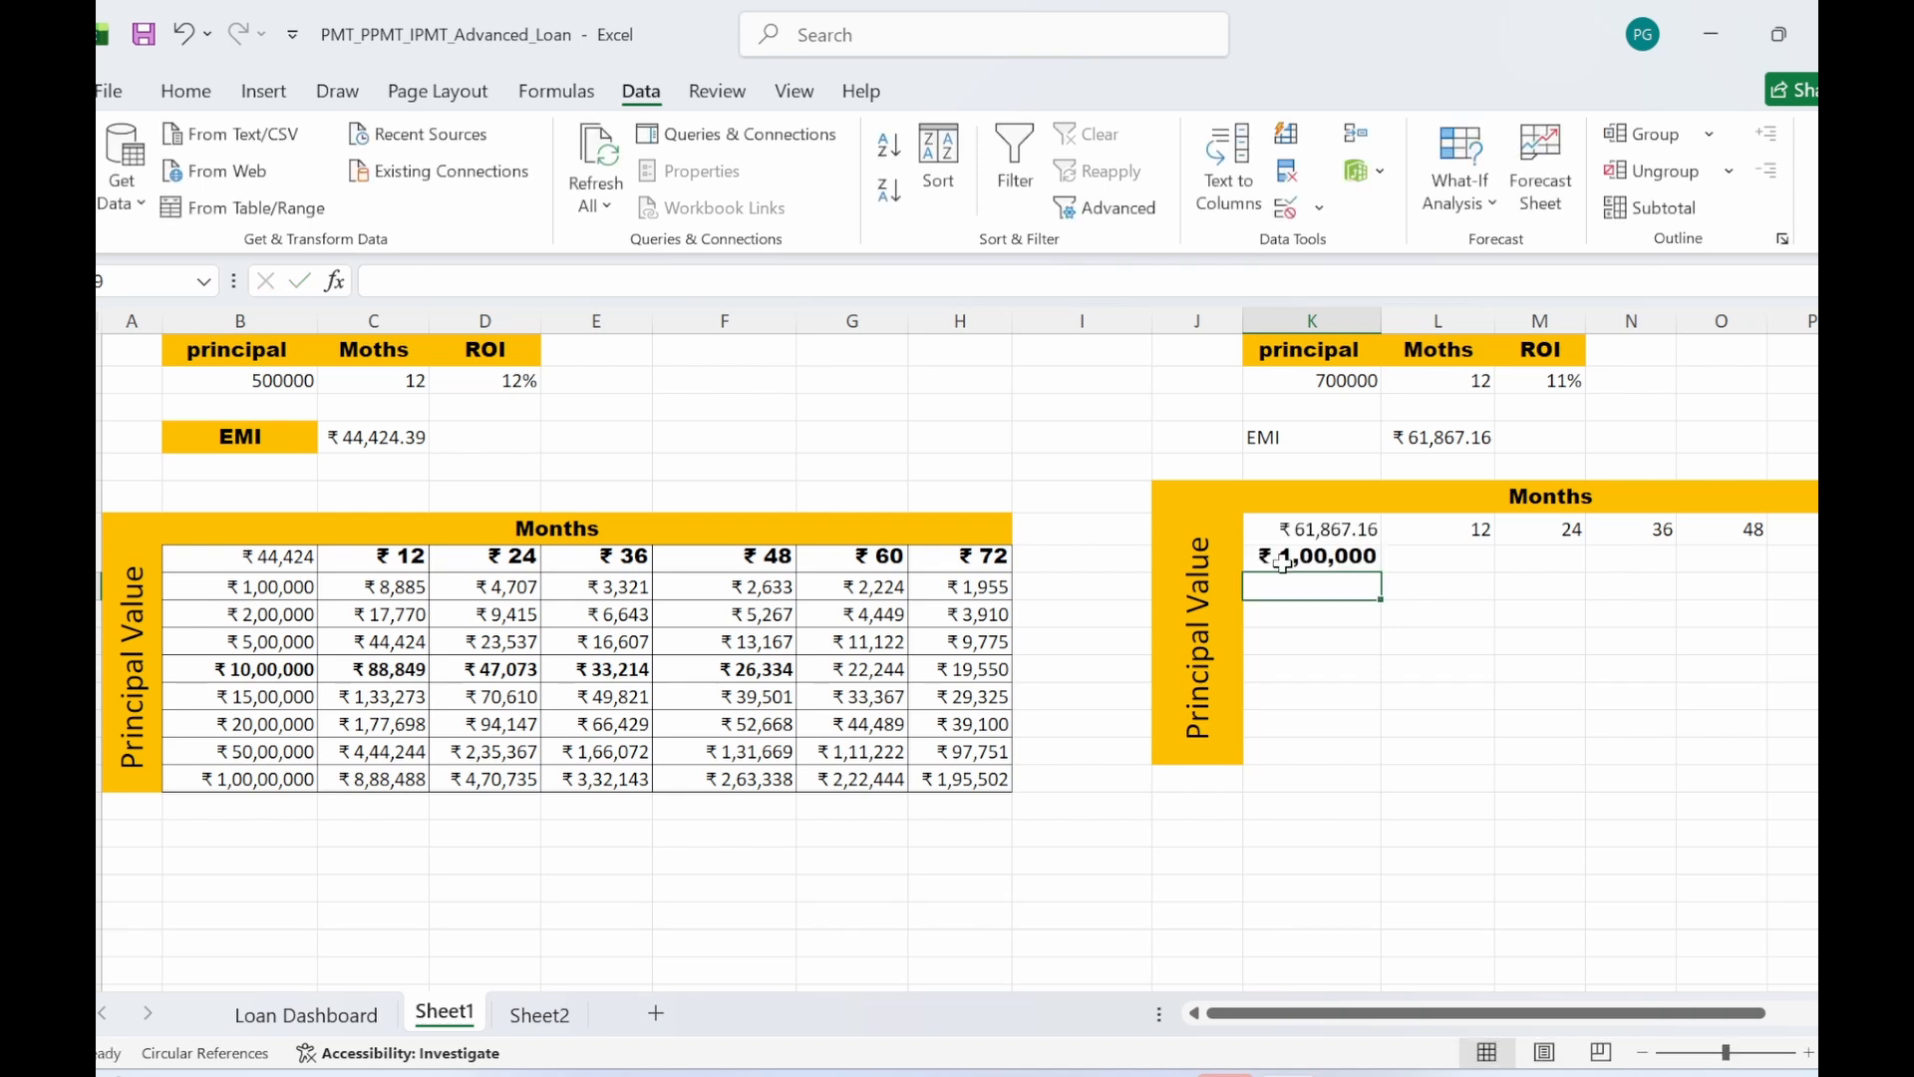
{"action": "type", "text": "2000"}
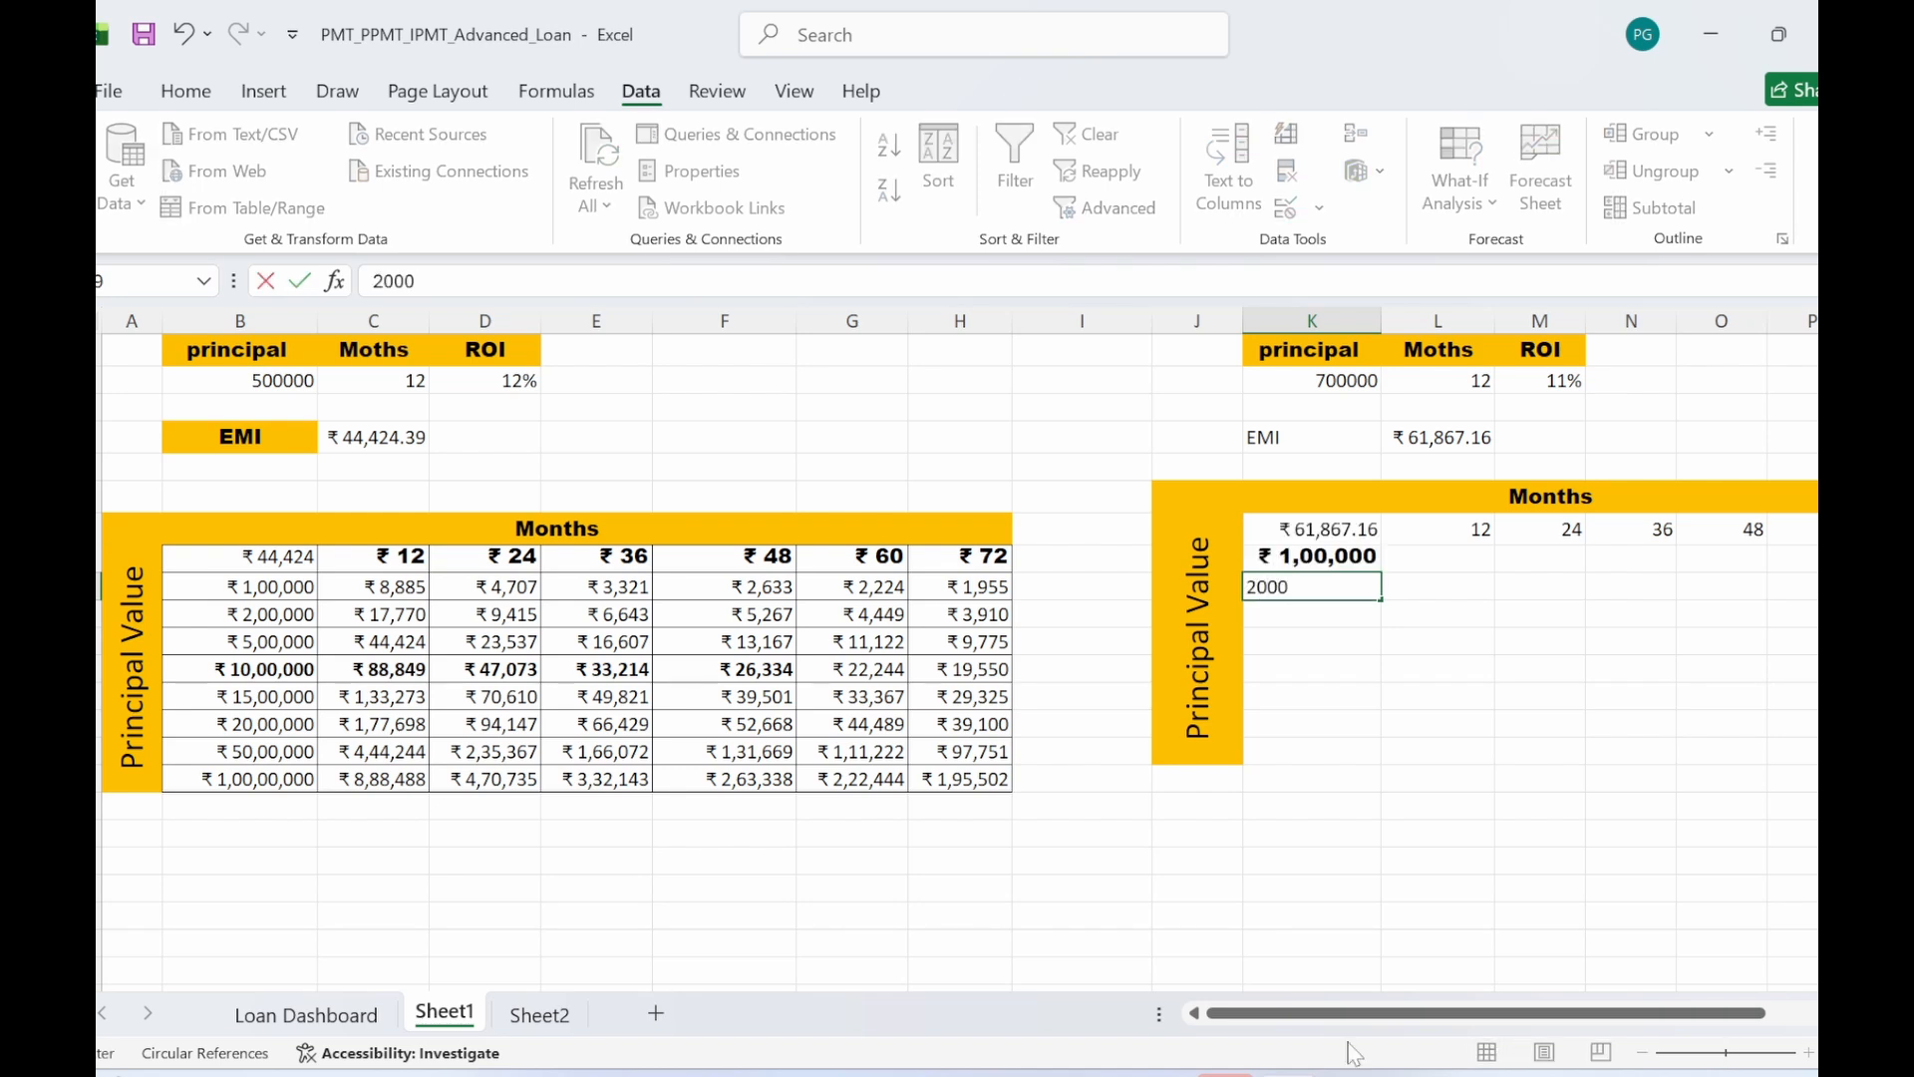
{"action": "type", "text": "00"}
{"action": "key", "text": "Return"}
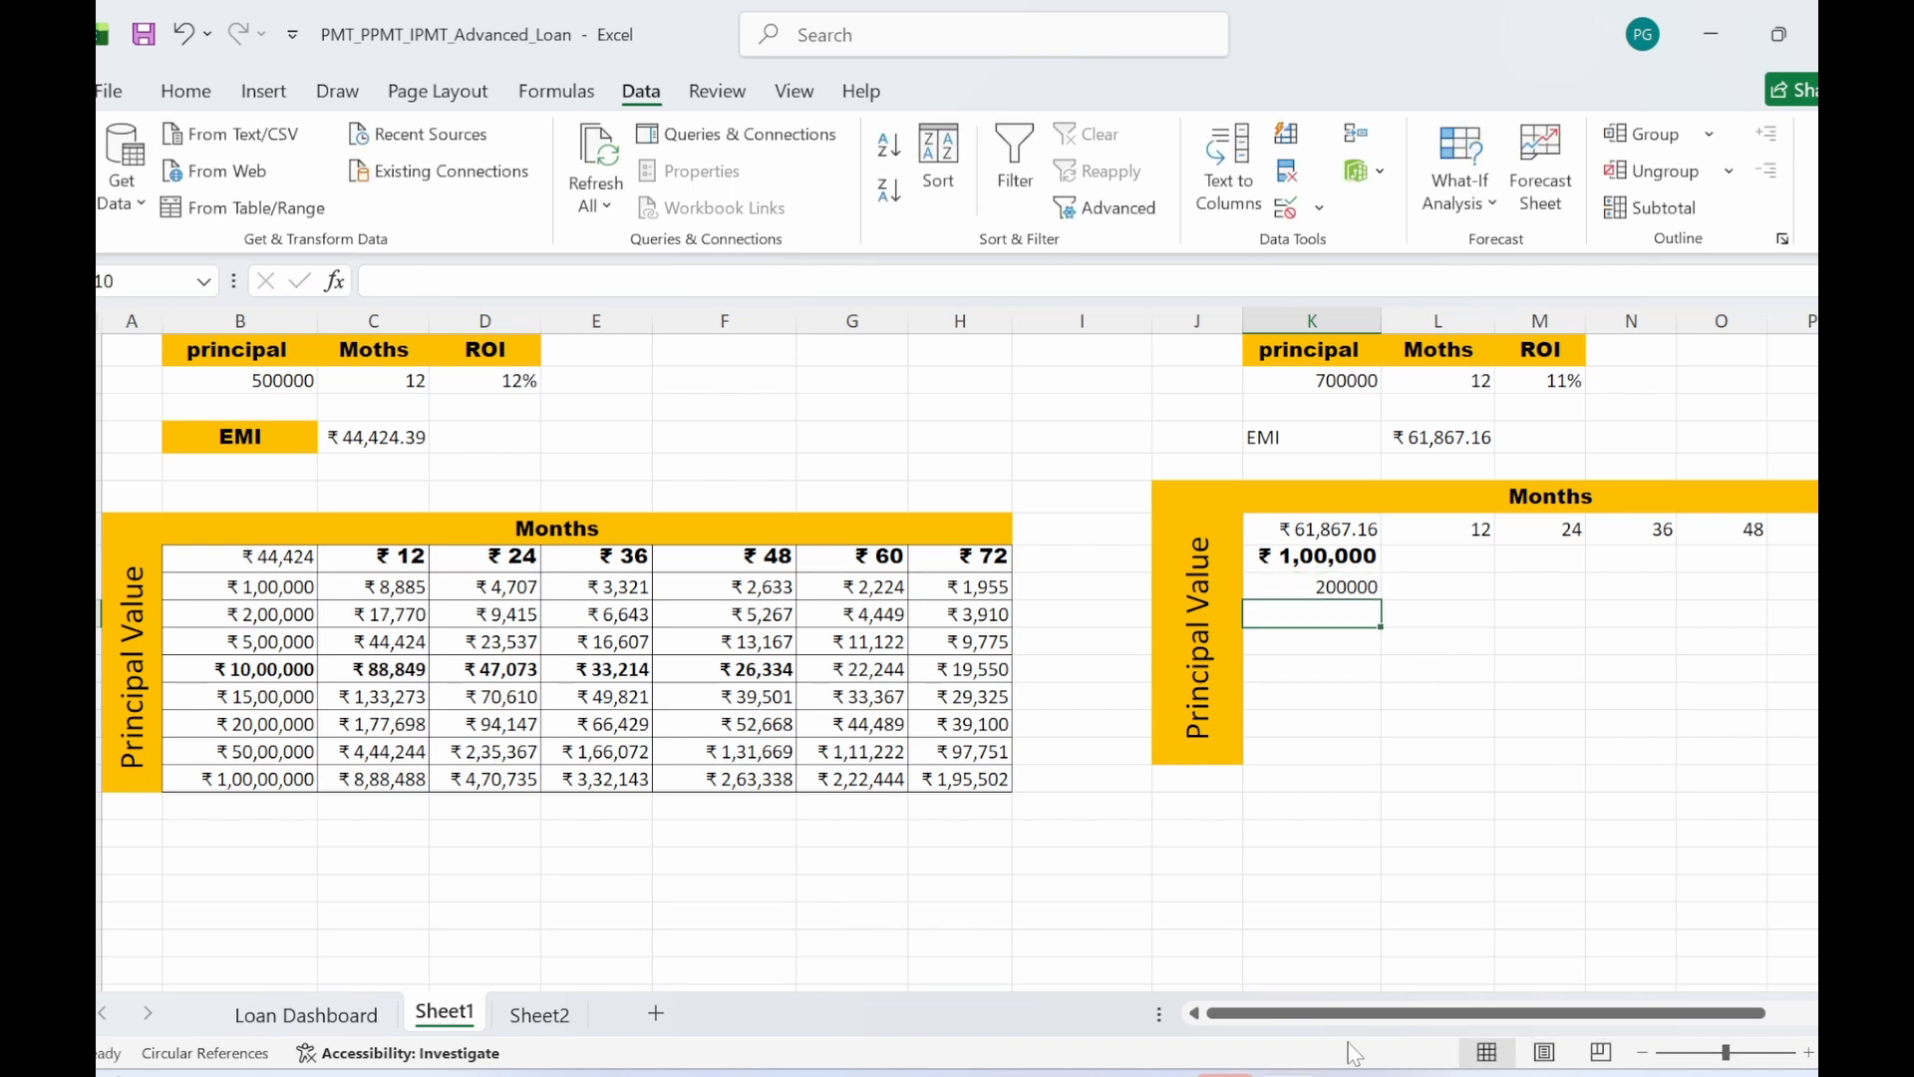
{"action": "type", "text": "4"}
{"action": "key", "text": "BackSpace"}
{"action": "type", "text": "500000"}
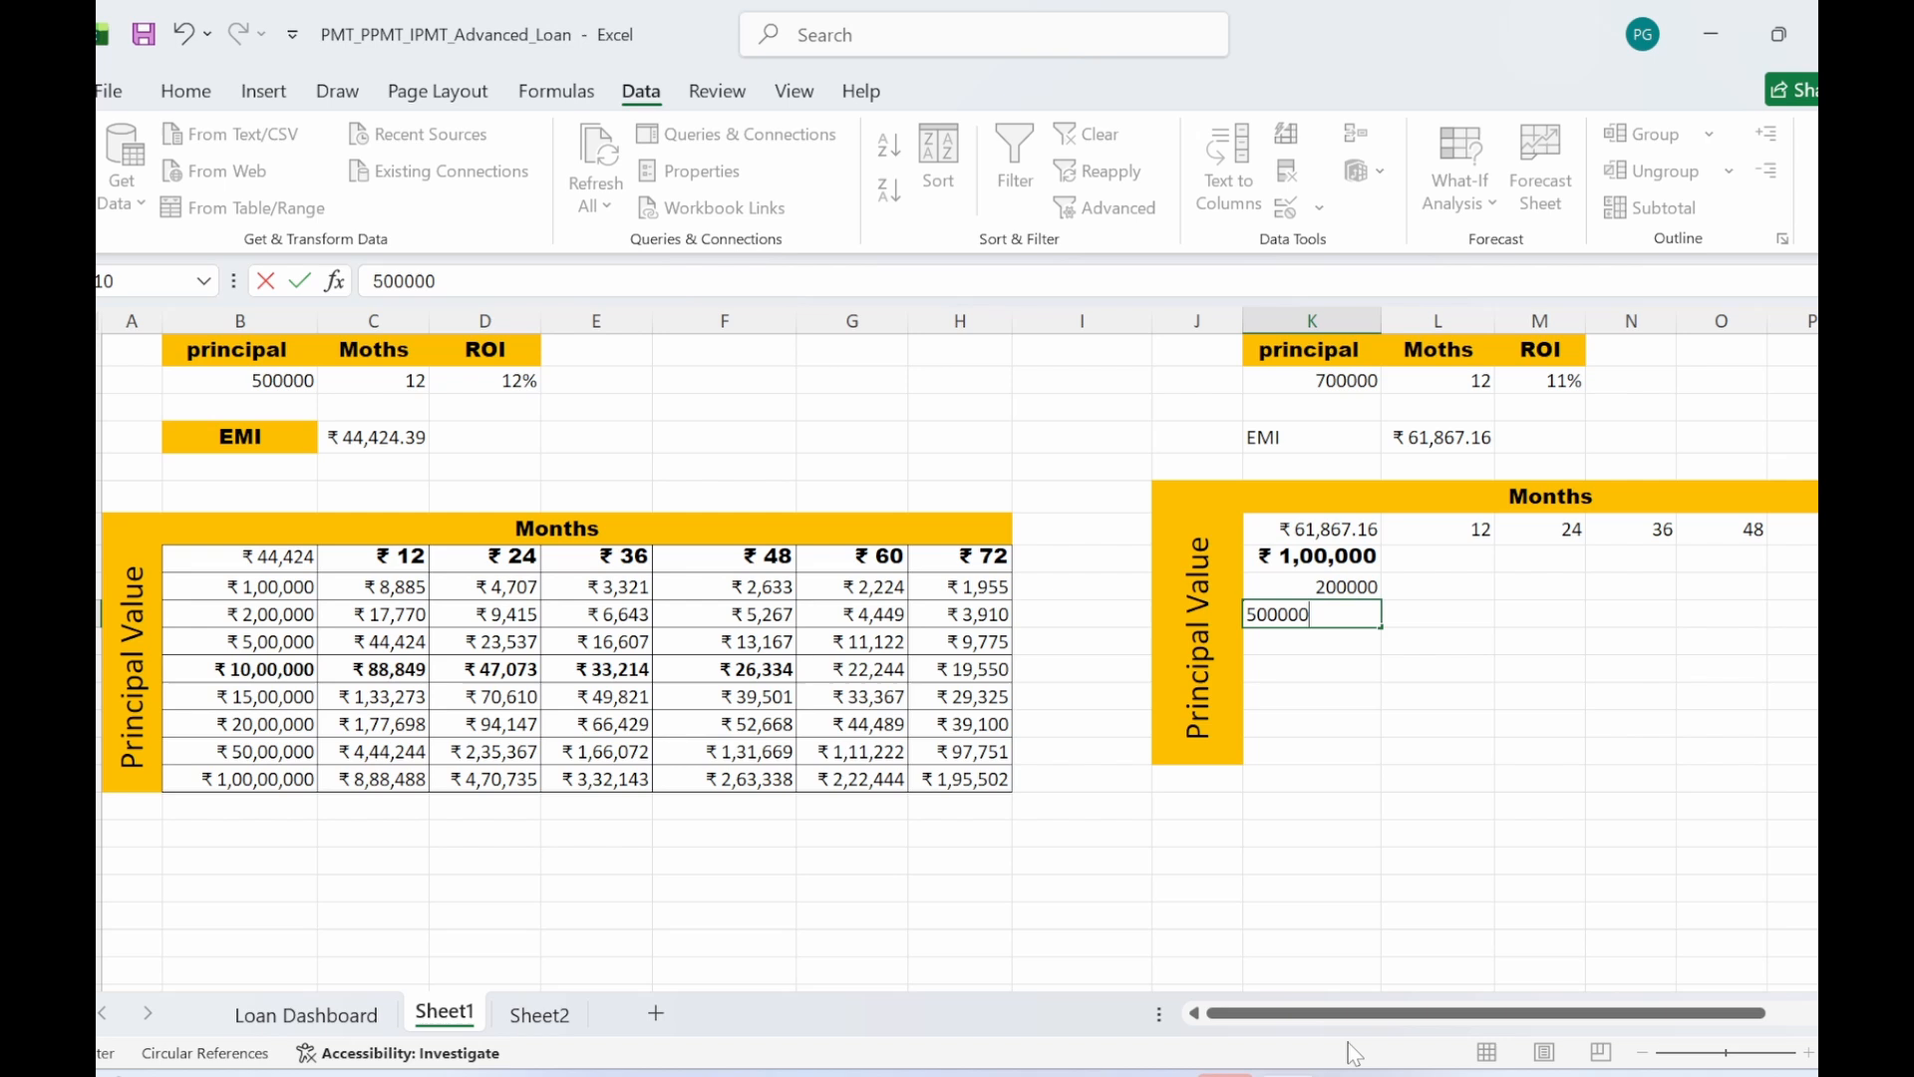
{"action": "key", "text": "Return"}
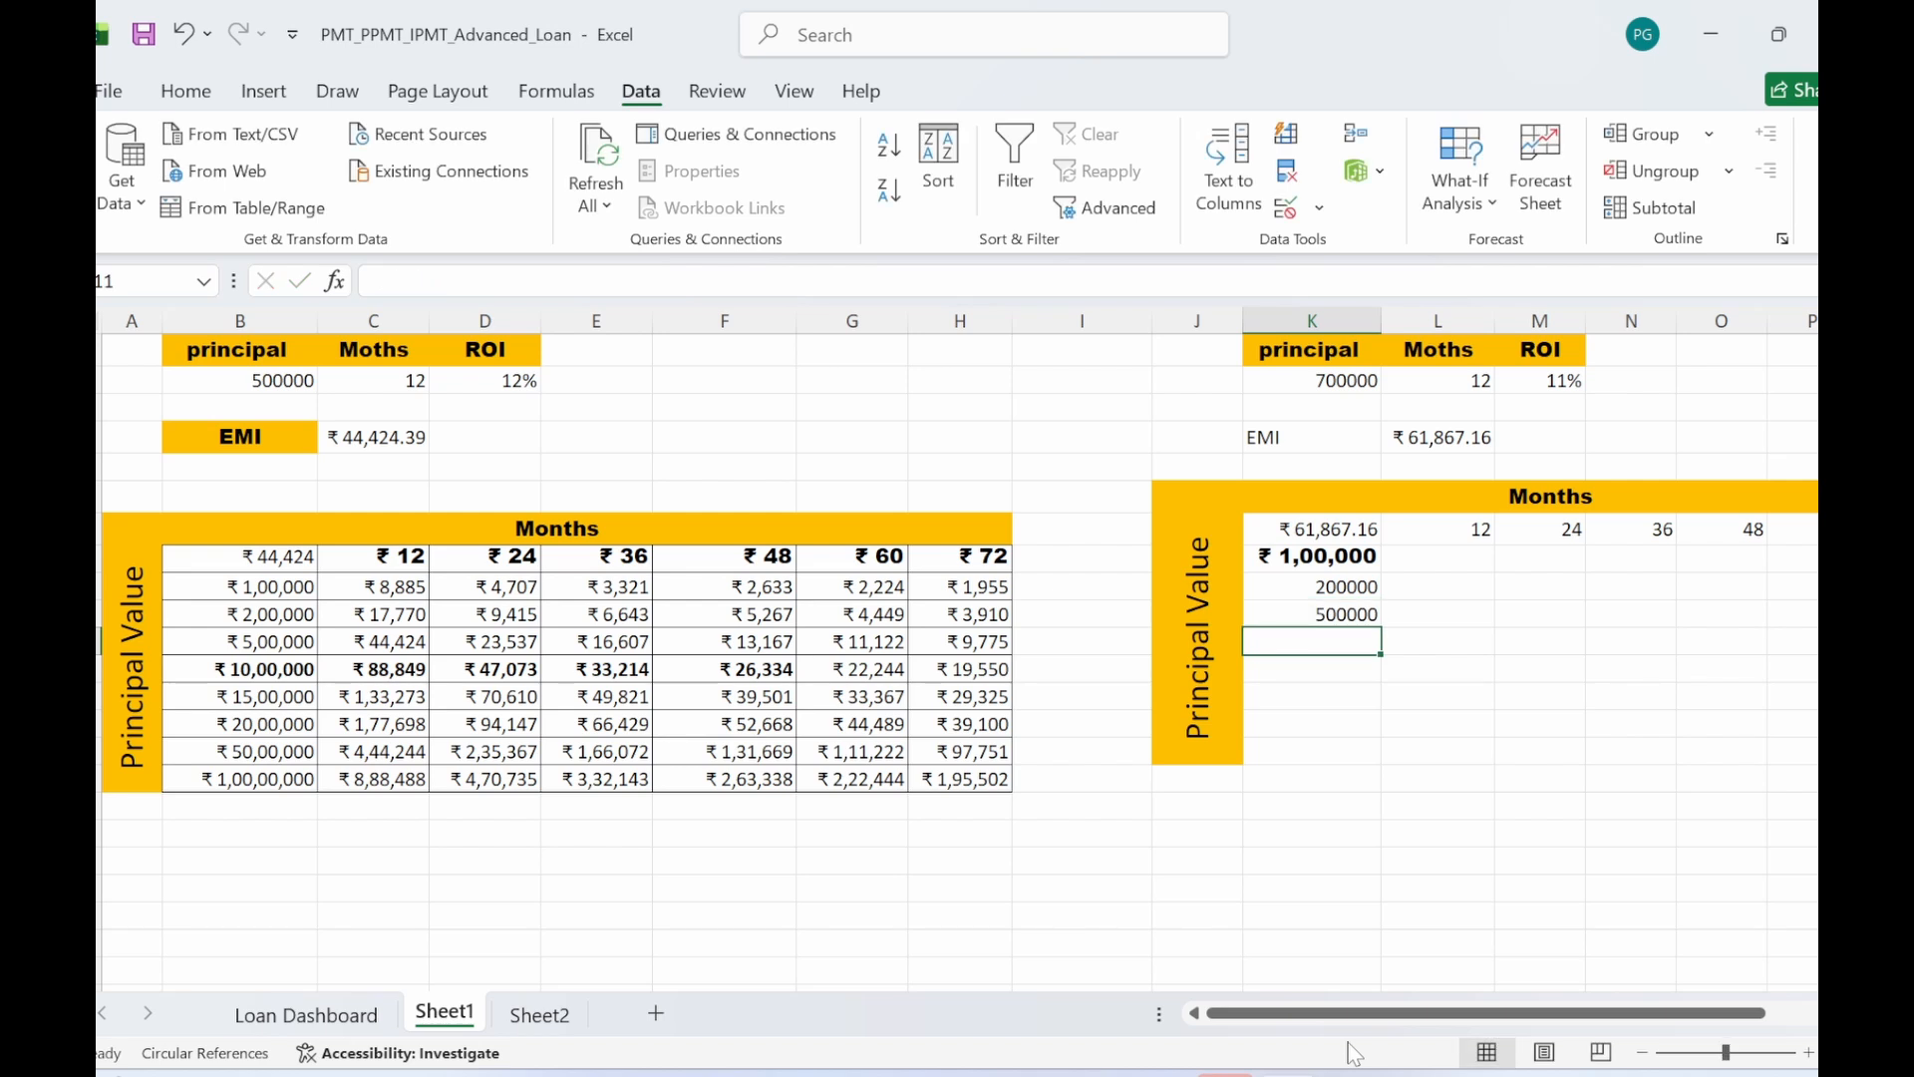
{"action": "type", "text": "700000"}
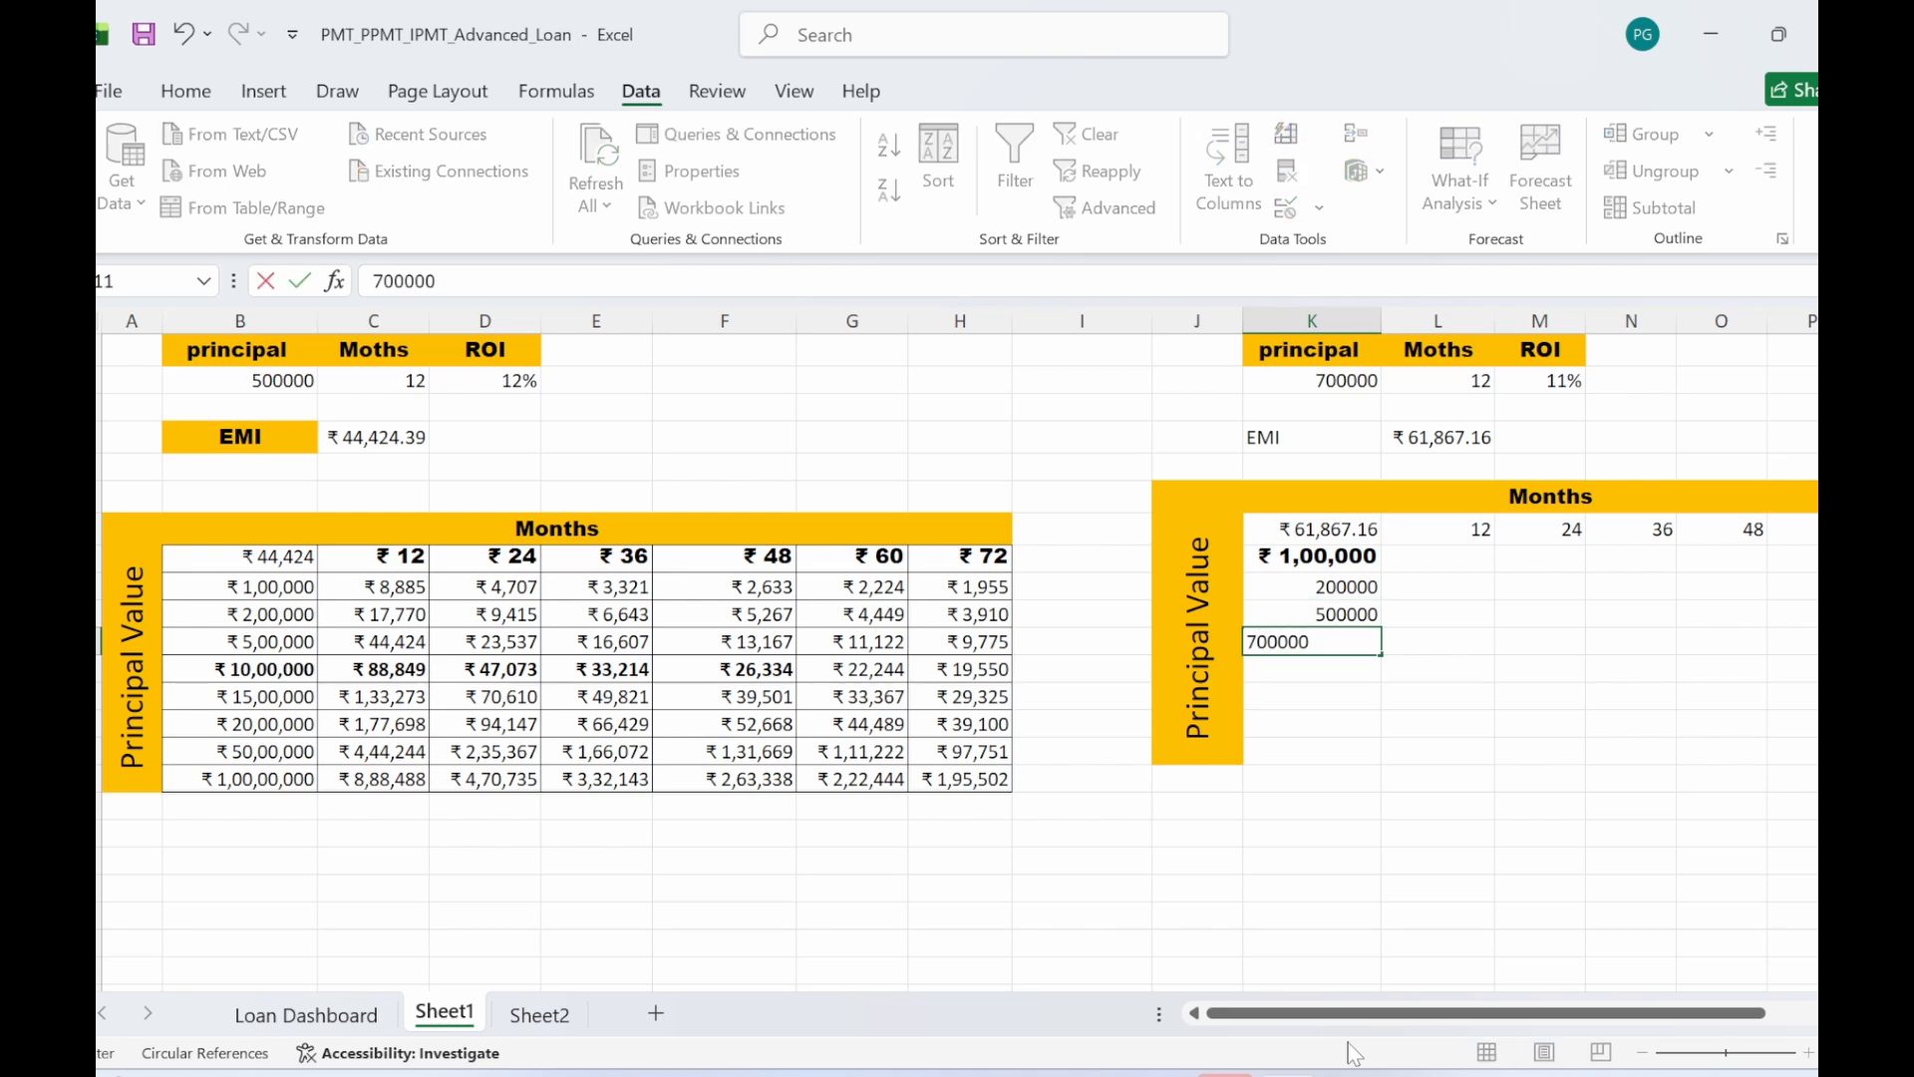
{"action": "key", "text": "Return"}
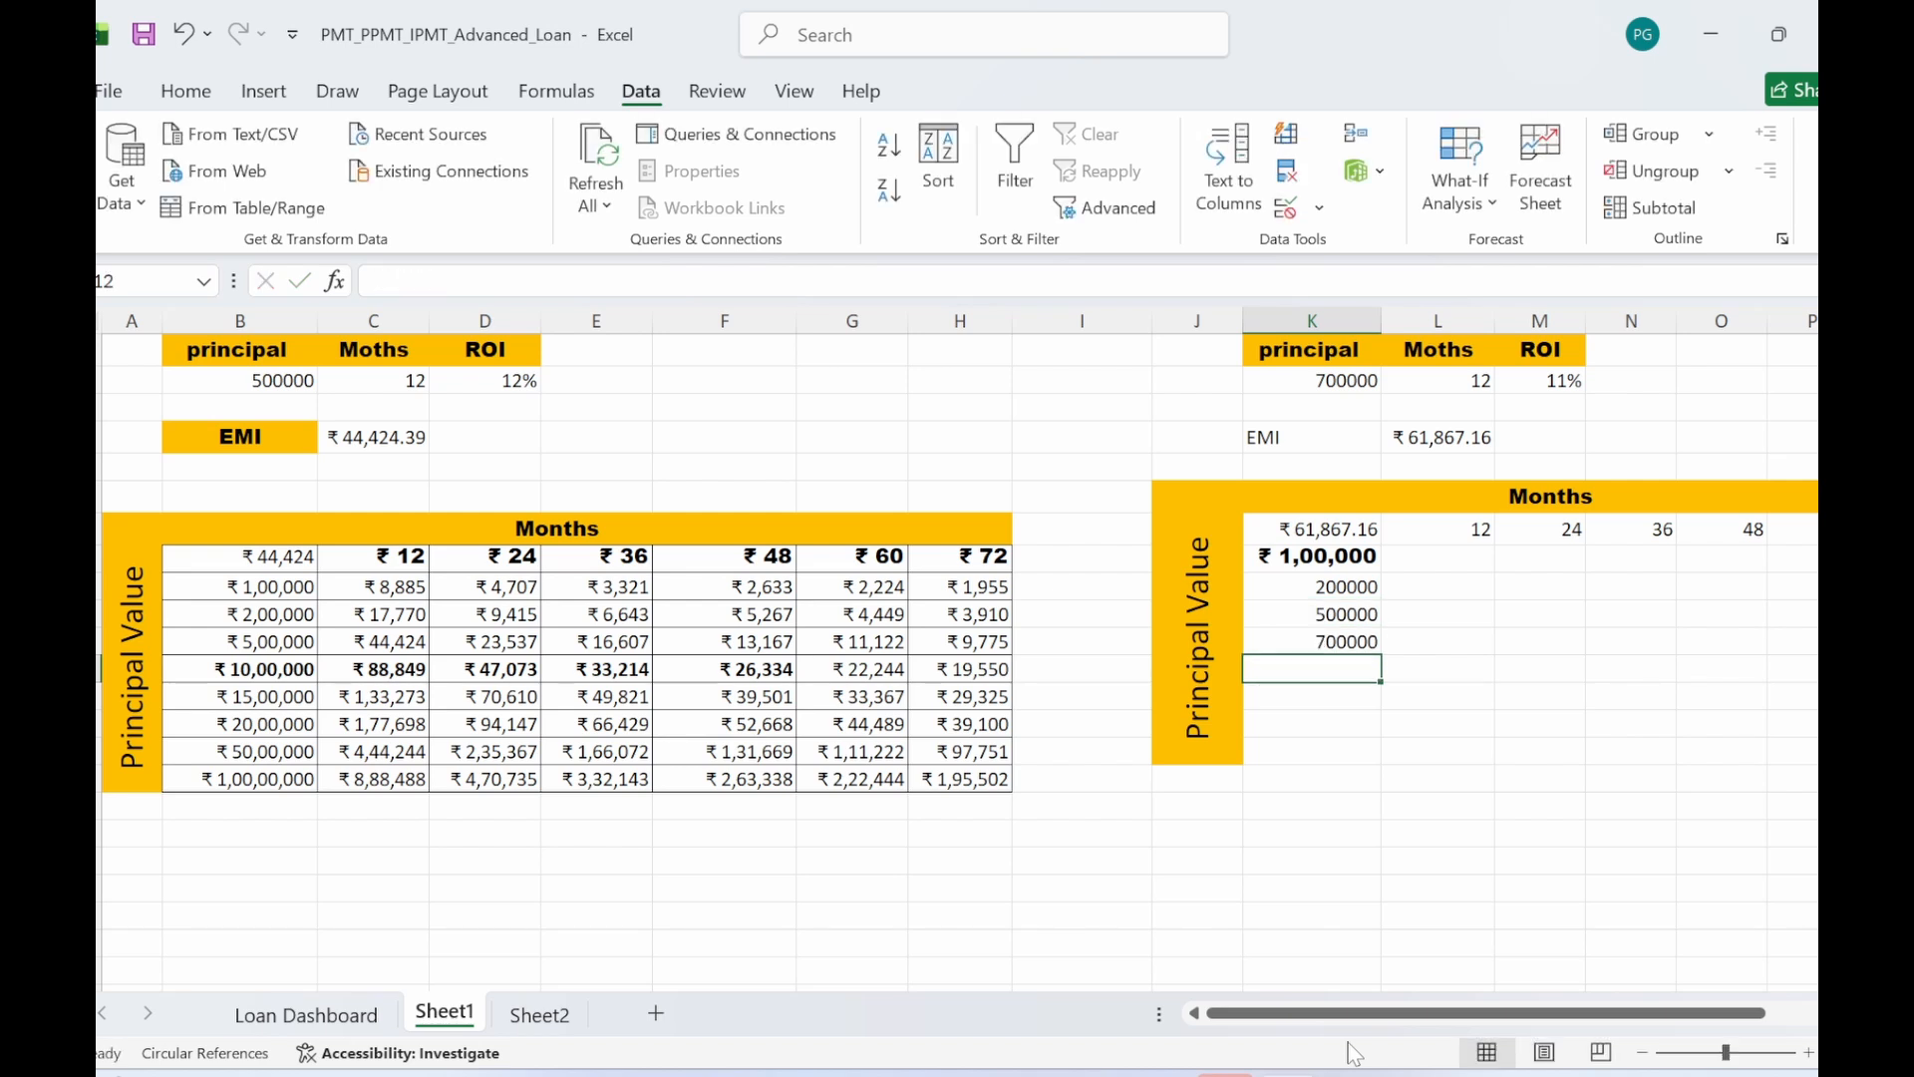
- Continue the principal column in K12:K15 with 1000000, 1200000, 1500000 and 2000000
{"action": "type", "text": "100"}
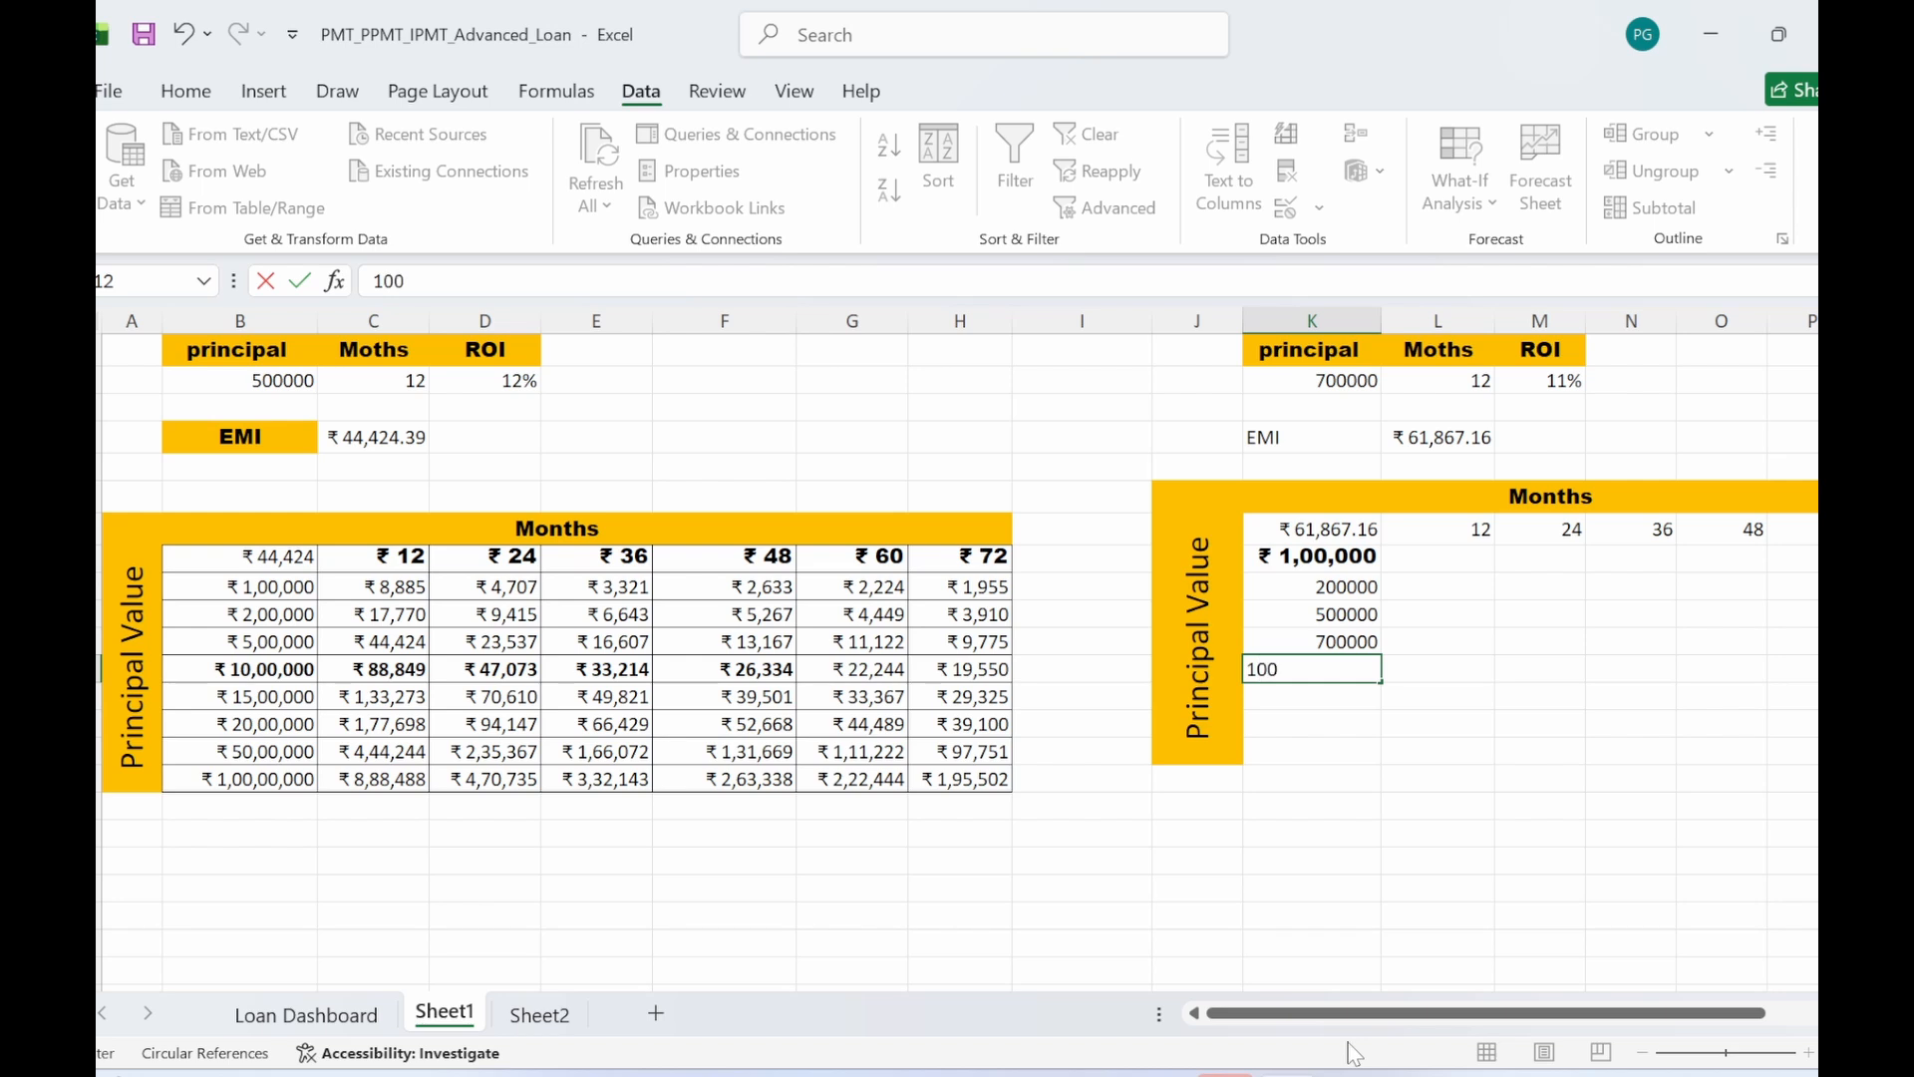
{"action": "type", "text": "0000"}
{"action": "key", "text": "Return"}
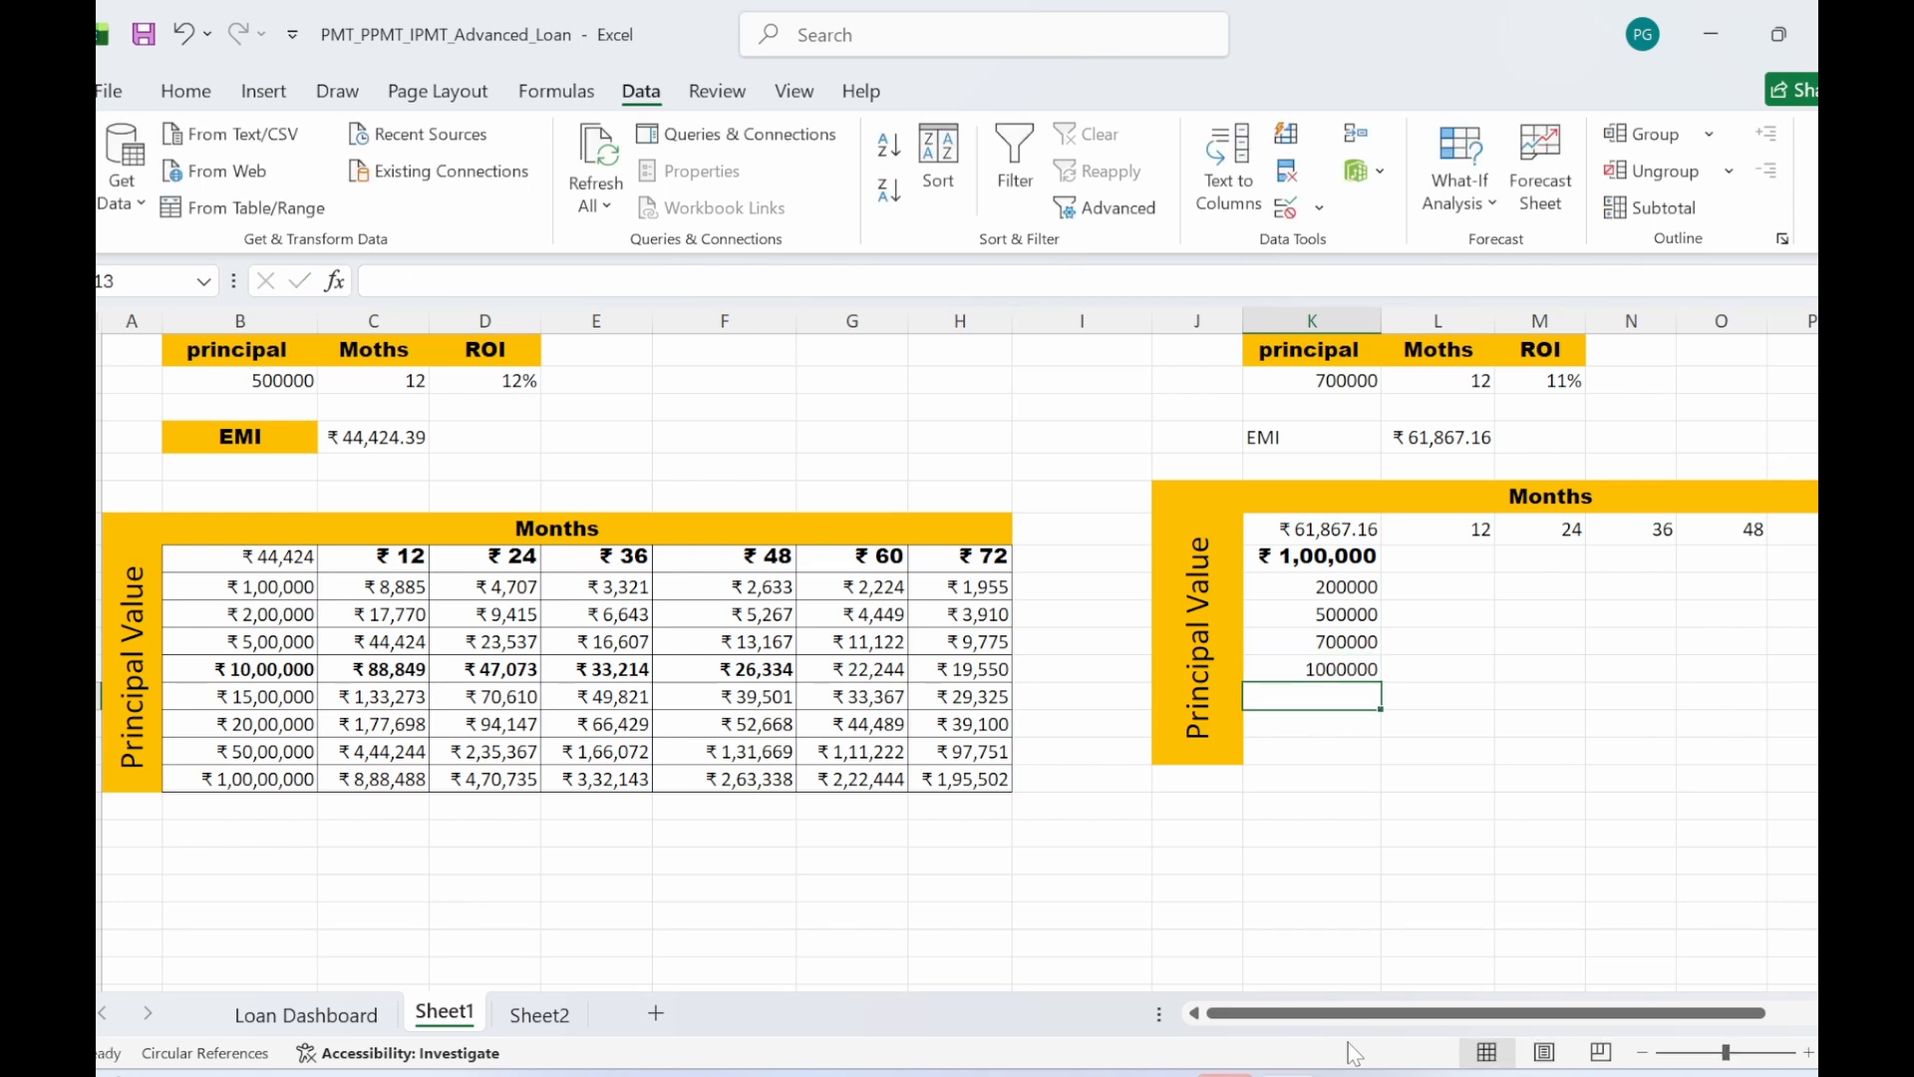
{"action": "type", "text": "1200000"}
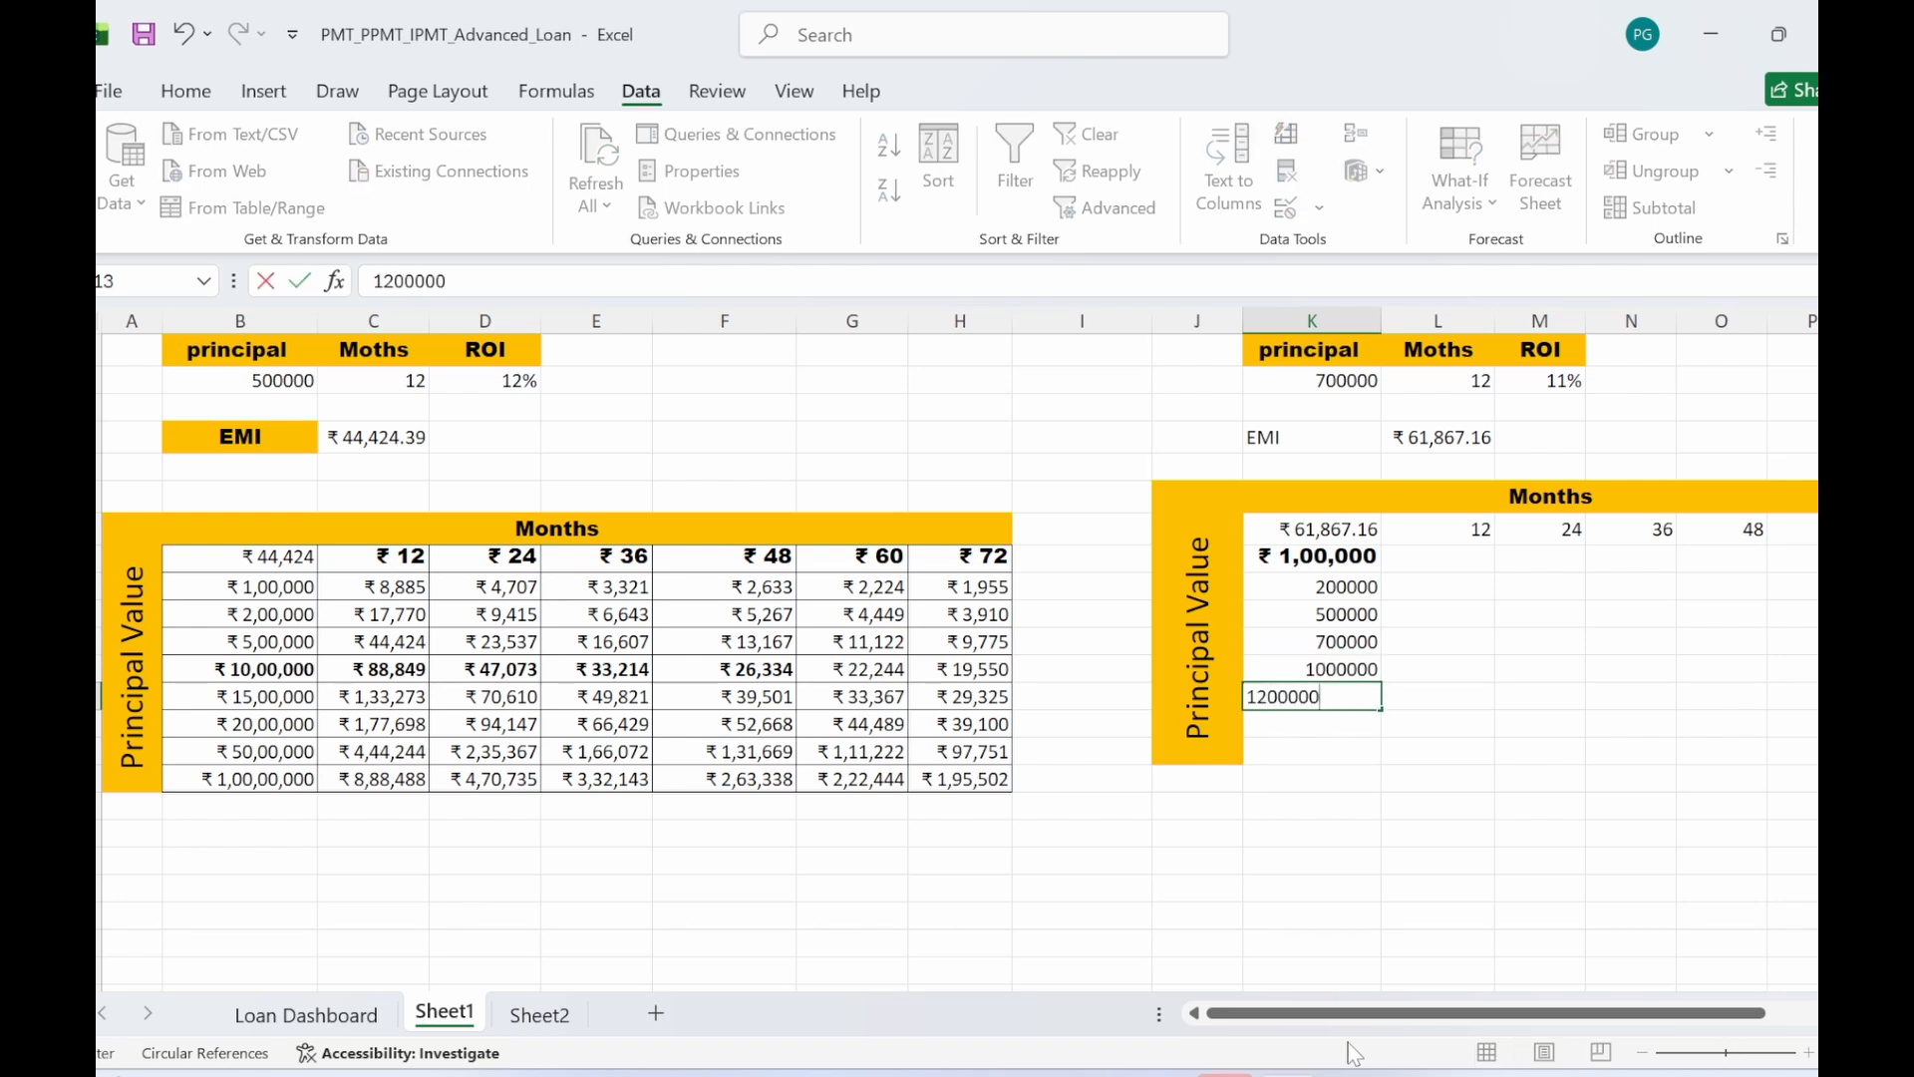
{"action": "key", "text": "Return"}
{"action": "type", "text": "1"}
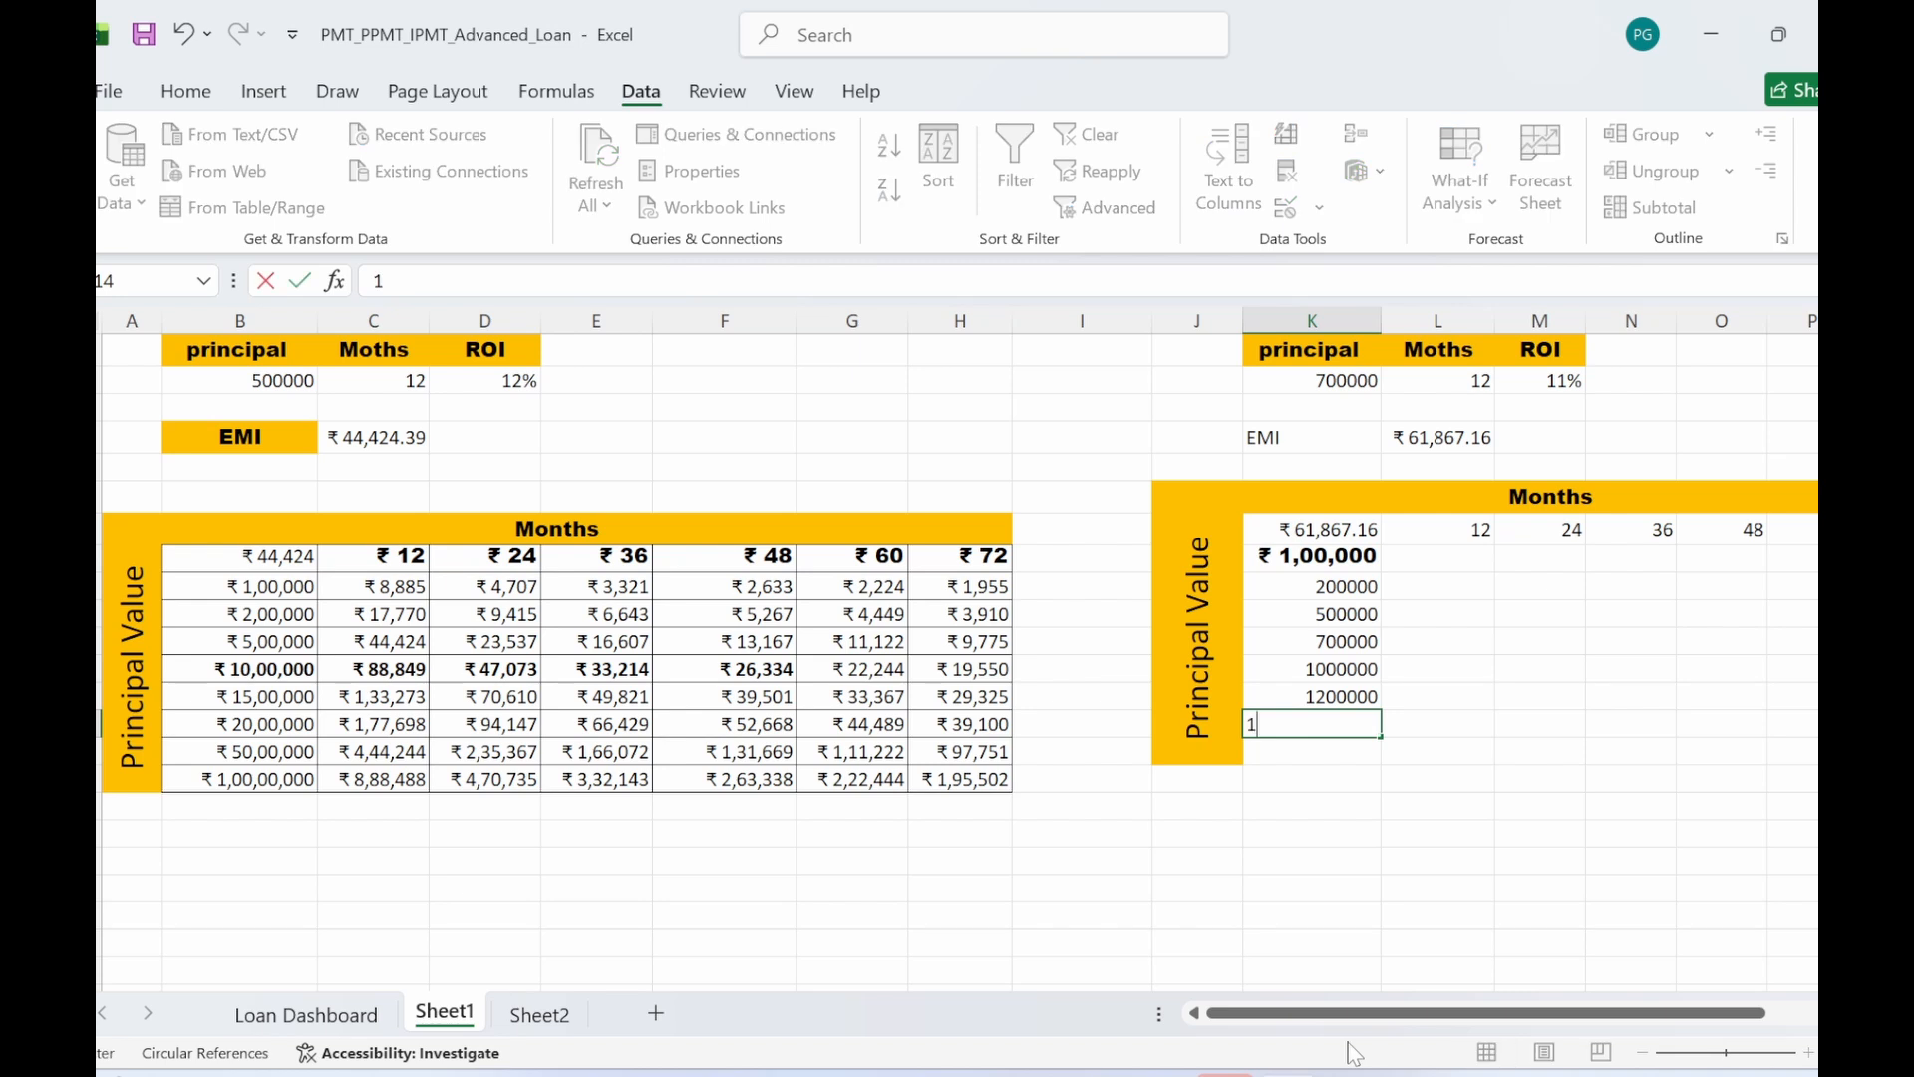
{"action": "type", "text": "56999"}
{"action": "key", "text": "BackSpace"}
{"action": "key", "text": "BackSpace"}
{"action": "key", "text": "BackSpace"}
{"action": "key", "text": "BackSpace"}
{"action": "type", "text": "0000"}
{"action": "type", "text": "0"}
{"action": "key", "text": "Return"}
{"action": "type", "text": "20000"}
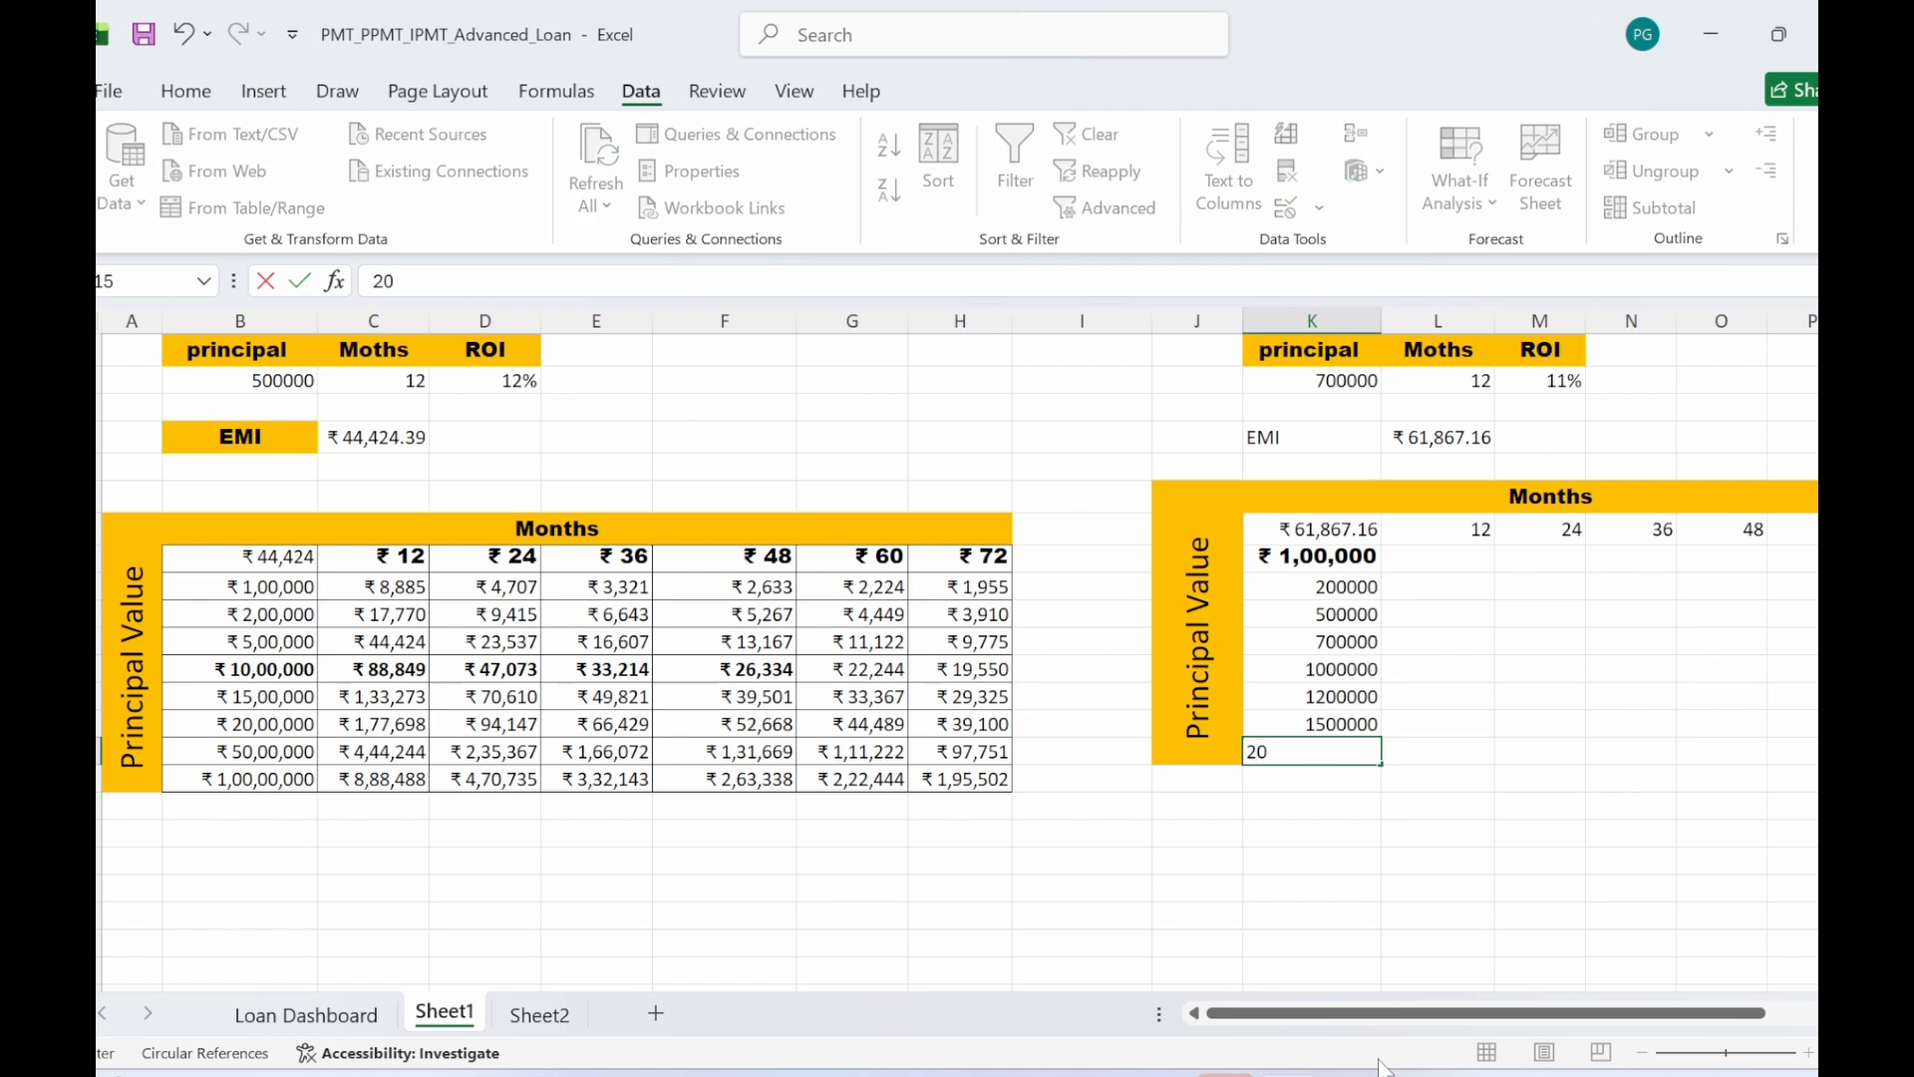
{"action": "key", "text": "Return"}
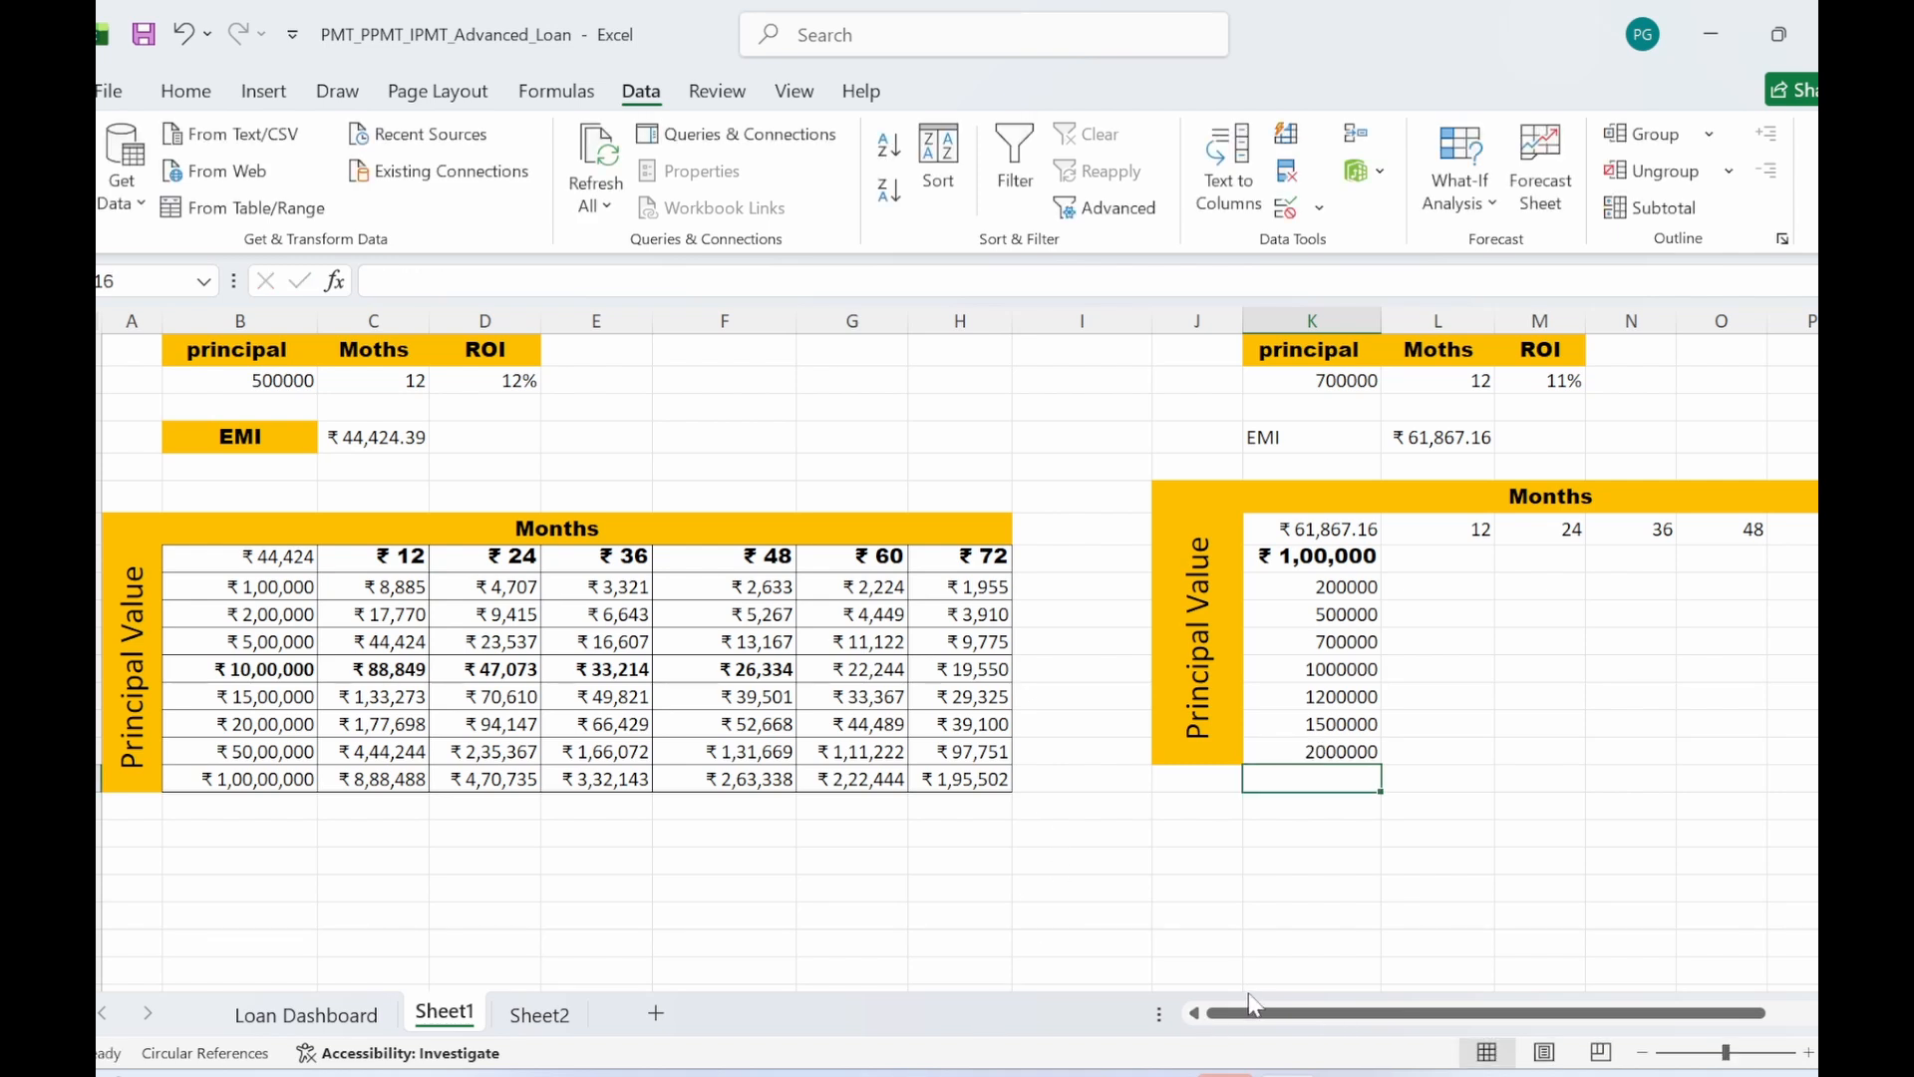
- Create a what-if data table on K7:Q15 with months cell L2 as row input and principal cell K2 as column input
{"action": "left_click_drag", "start_coordinate": [1385, 1014], "coordinate": [1451, 1015]}
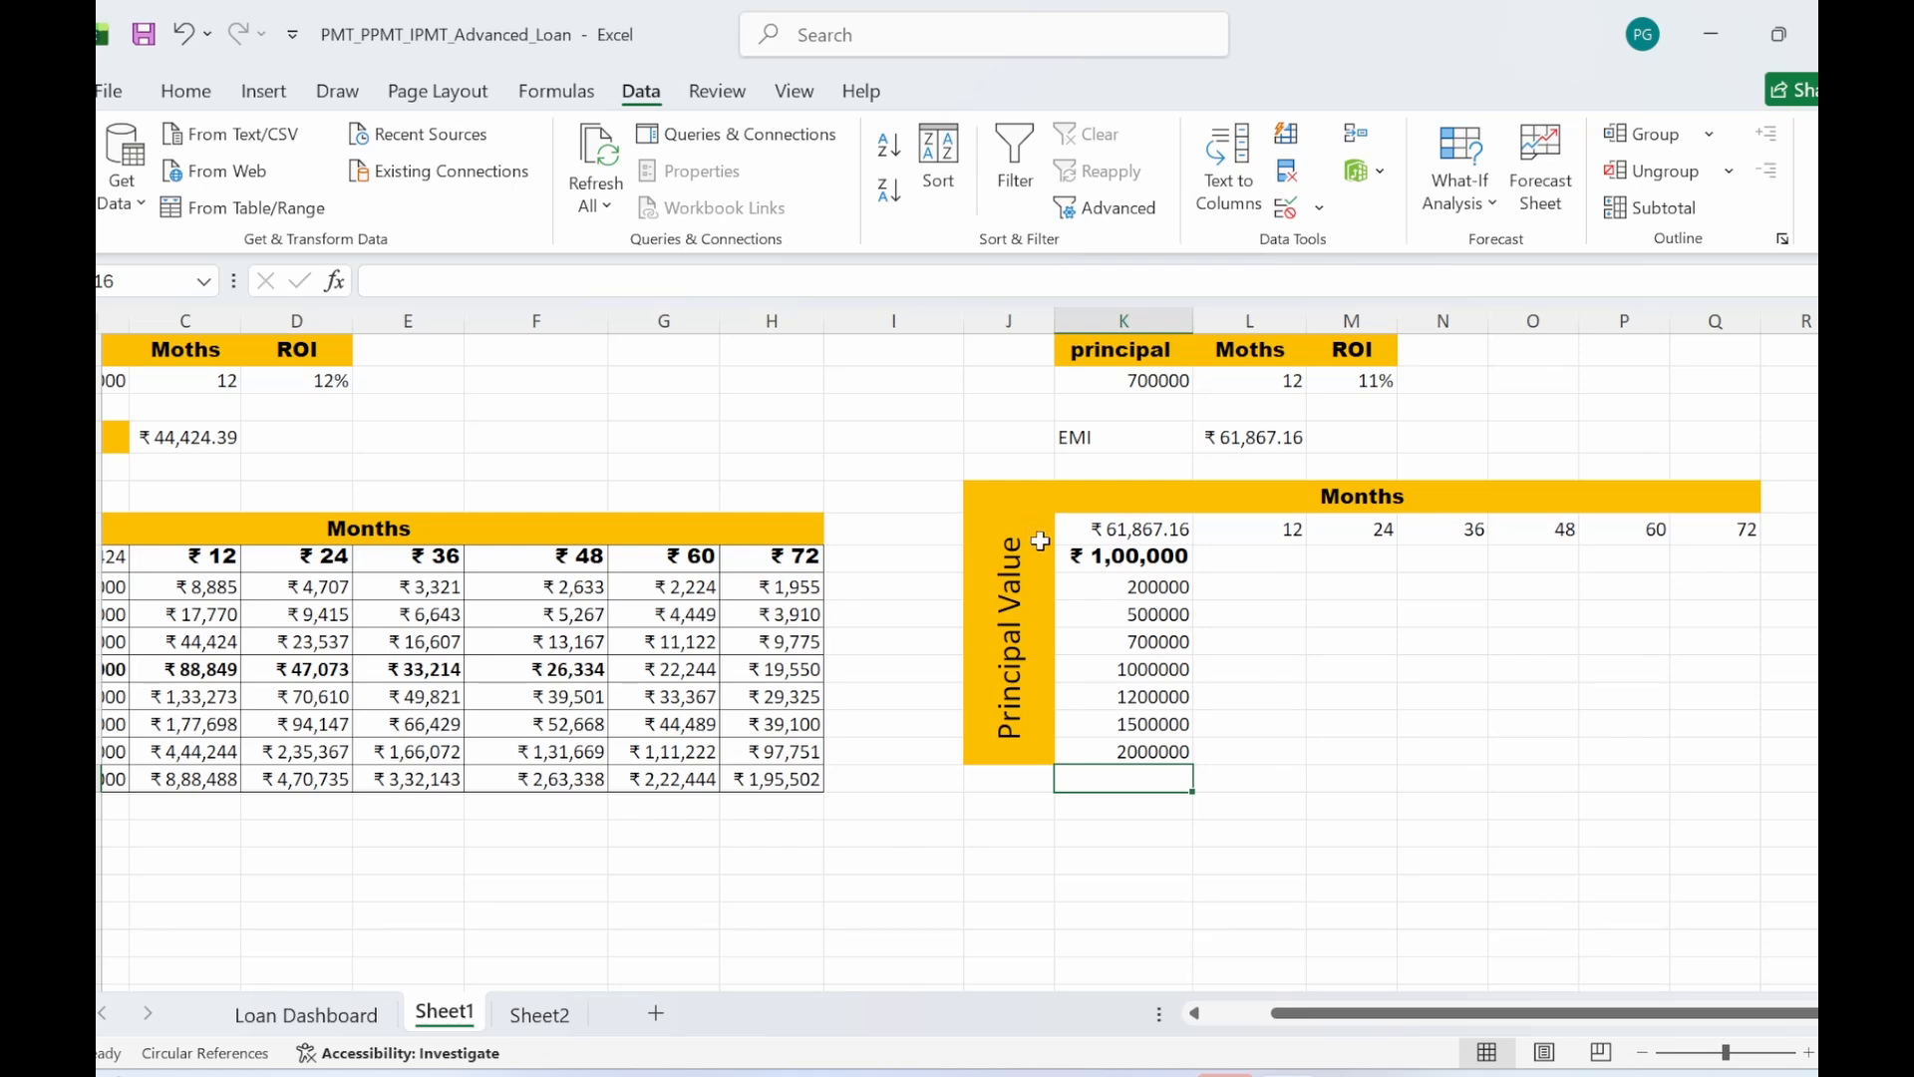
{"action": "left_click_drag", "start_coordinate": [1094, 523], "coordinate": [1591, 745]}
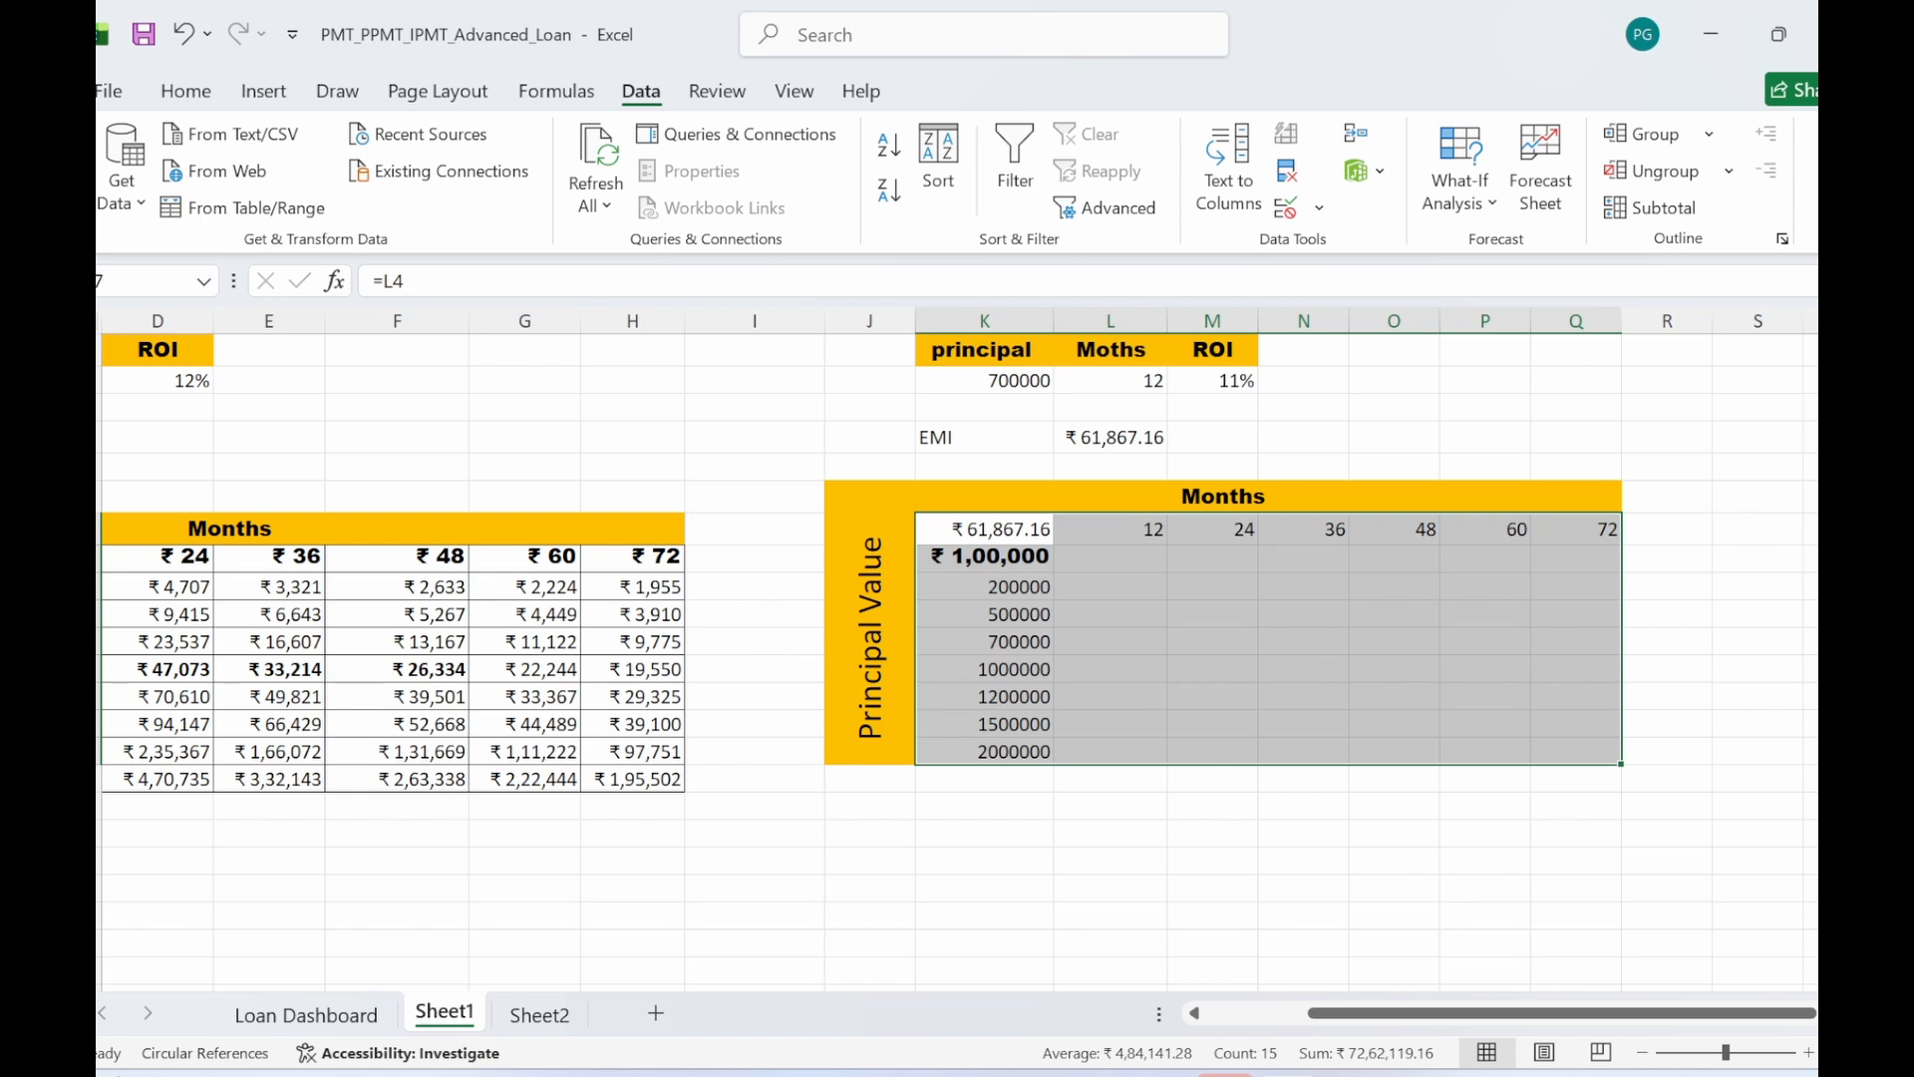
{"action": "left_click", "coordinate": [1461, 180]}
{"action": "left_click", "coordinate": [1446, 303]}
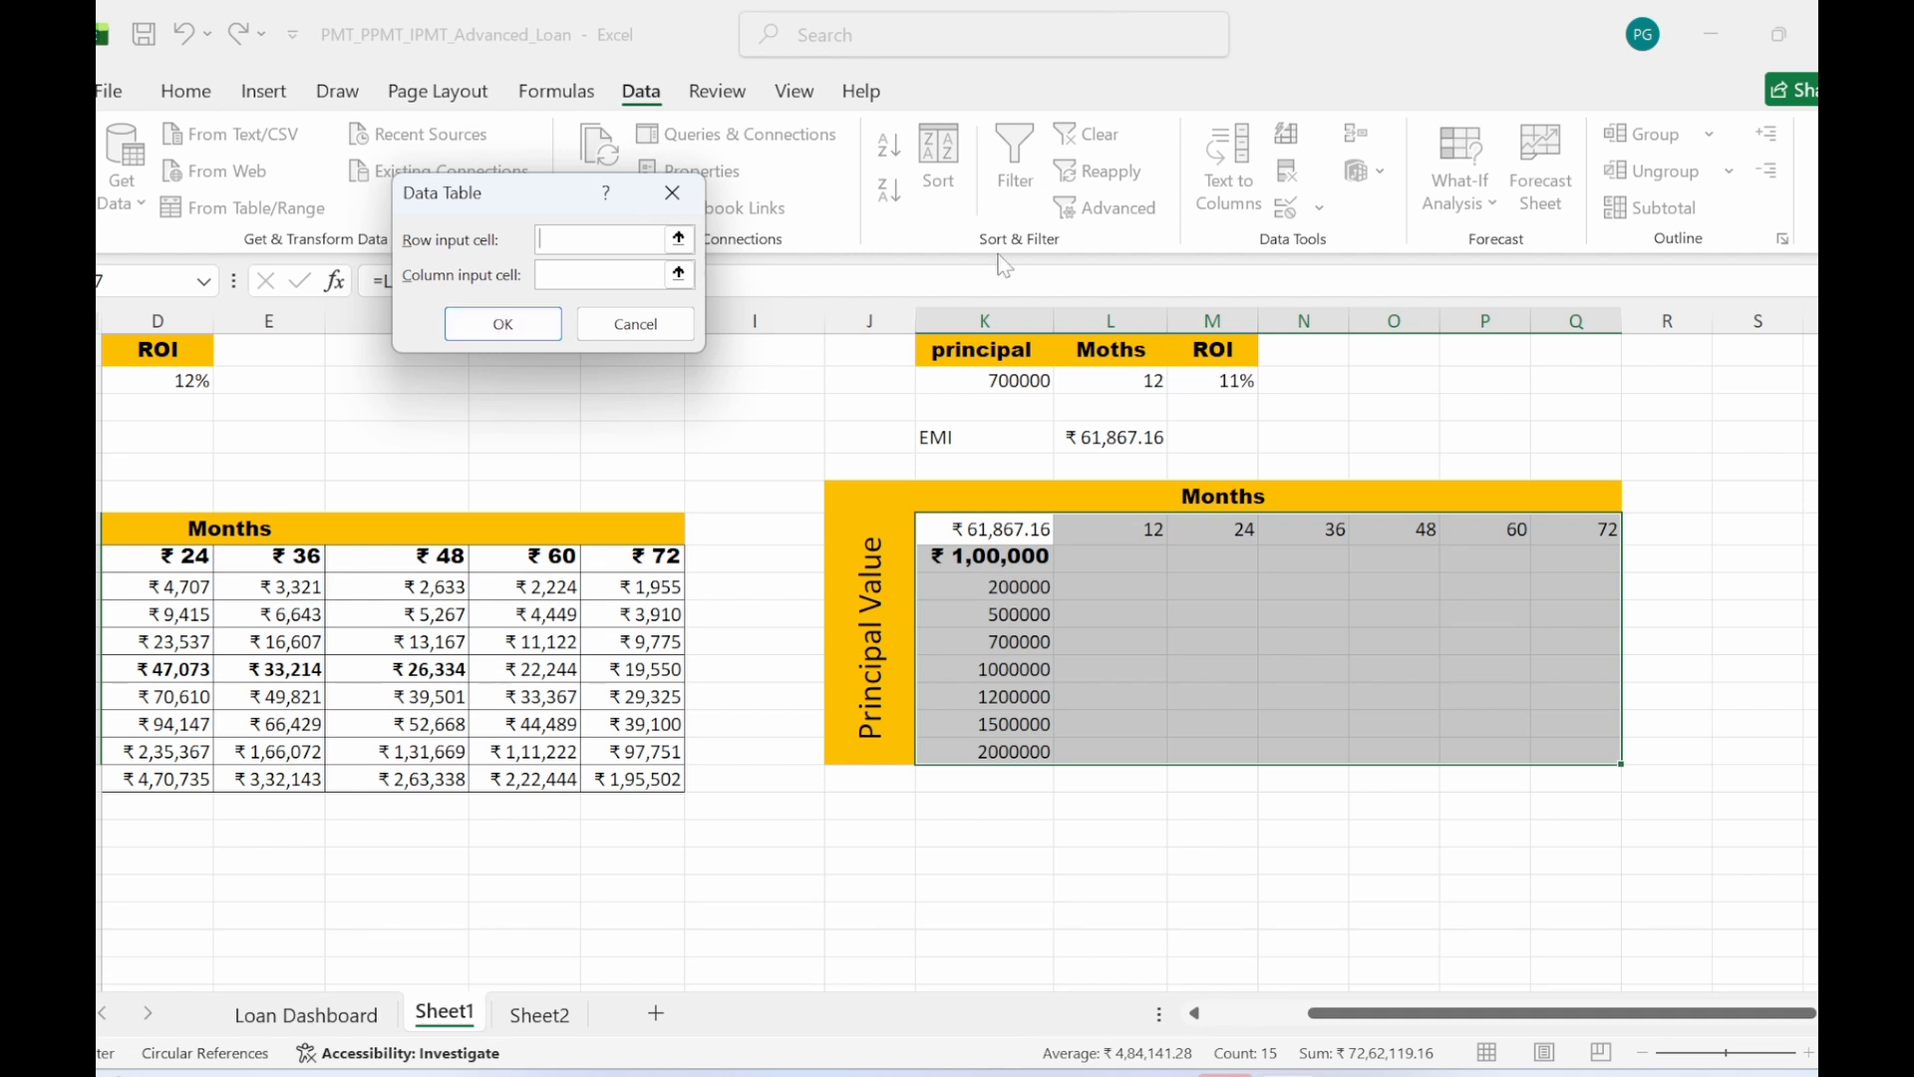
{"action": "left_click", "coordinate": [1136, 380]}
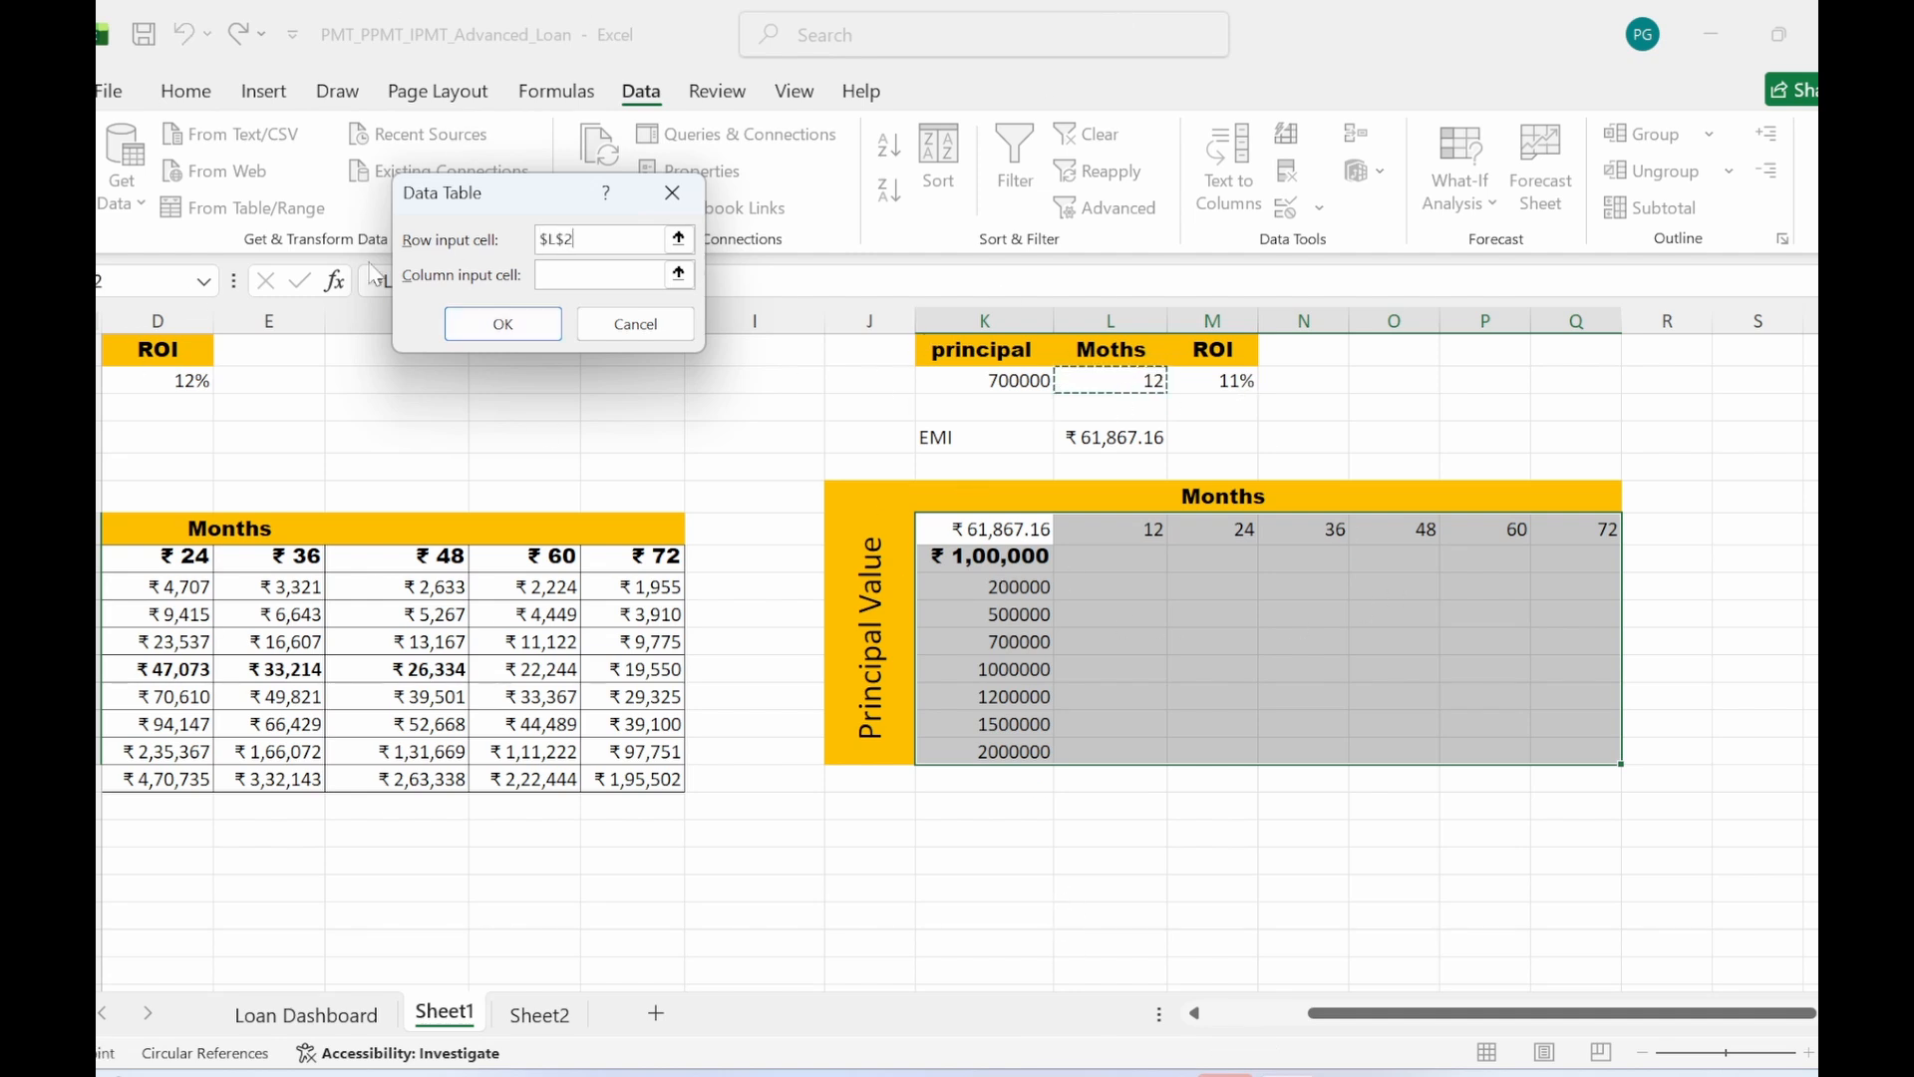
{"action": "key", "text": "Return"}
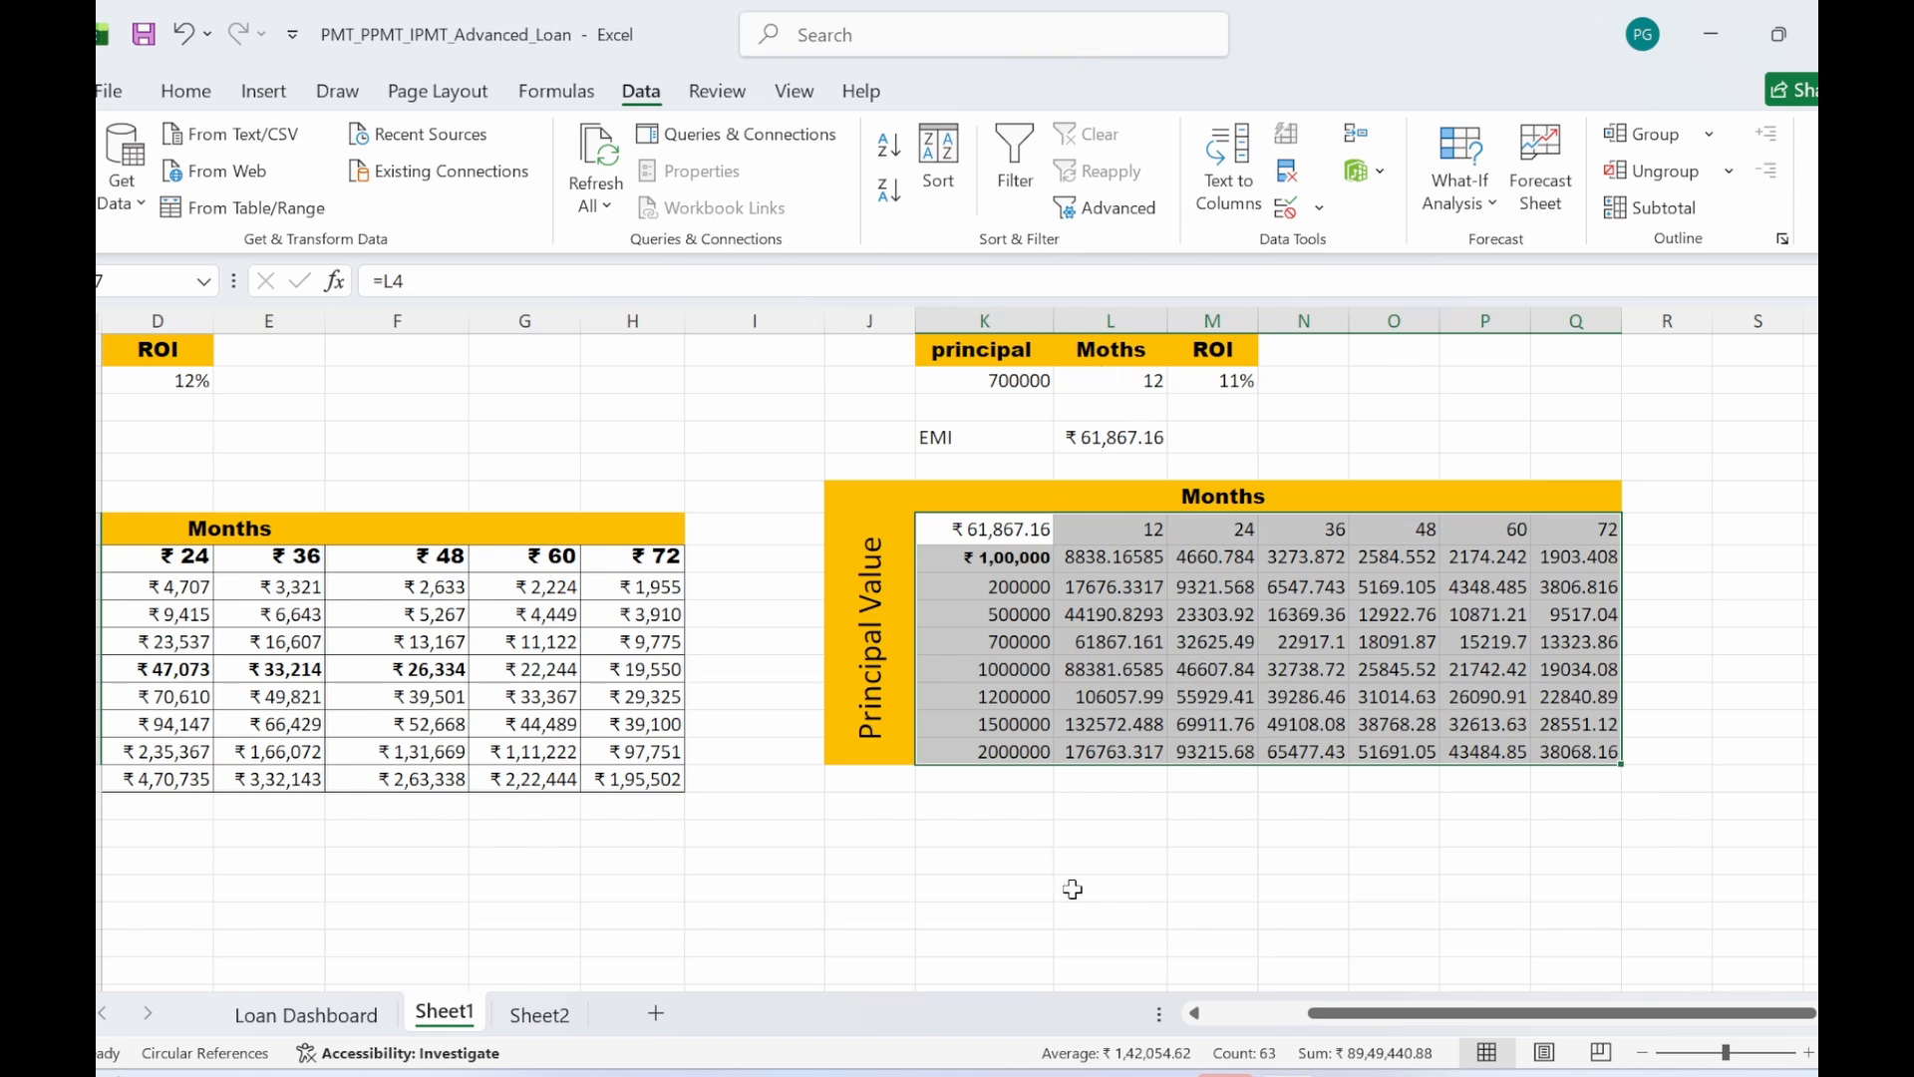
- Format the data table range K7:Q15 as rupee currency with no decimal places
{"action": "left_click", "coordinate": [186, 91]}
{"action": "left_click", "coordinate": [1049, 195]}
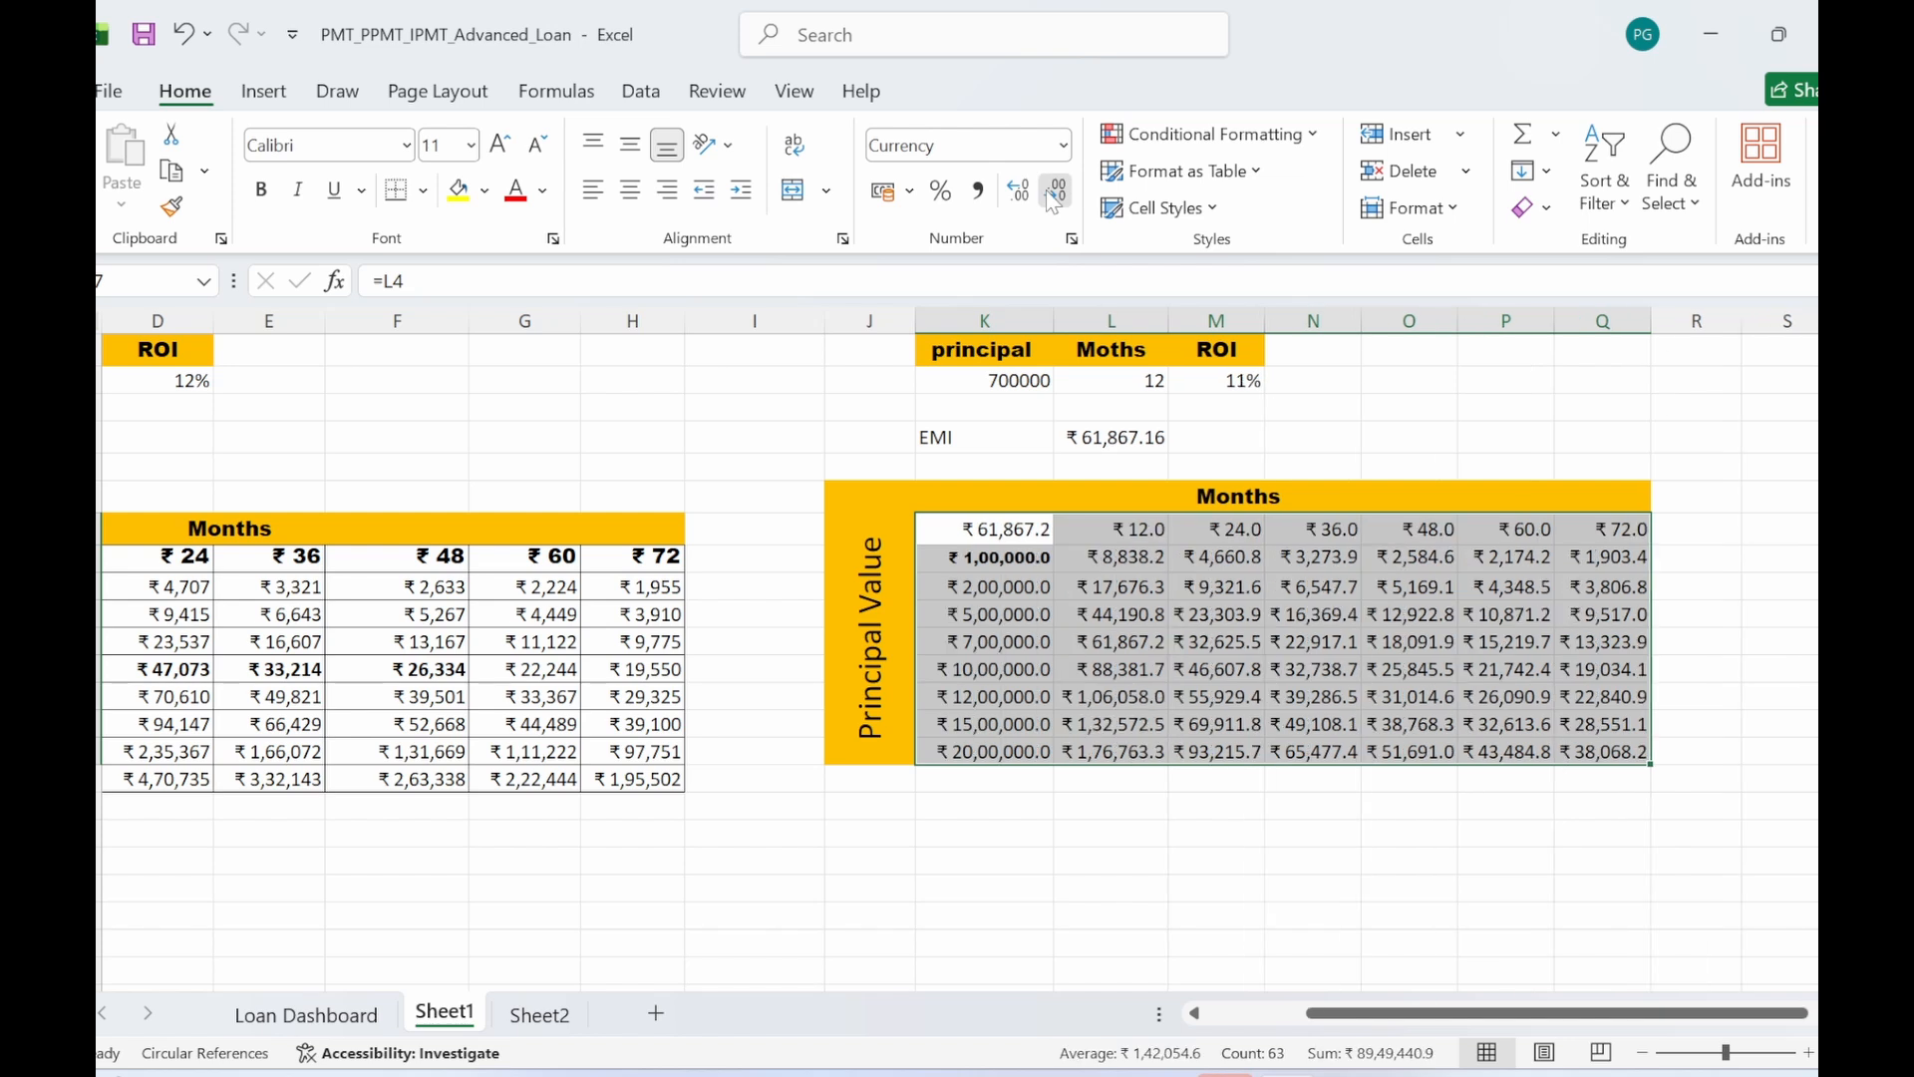
{"action": "left_click", "coordinate": [1049, 195]}
{"action": "left_click", "coordinate": [1325, 859]}
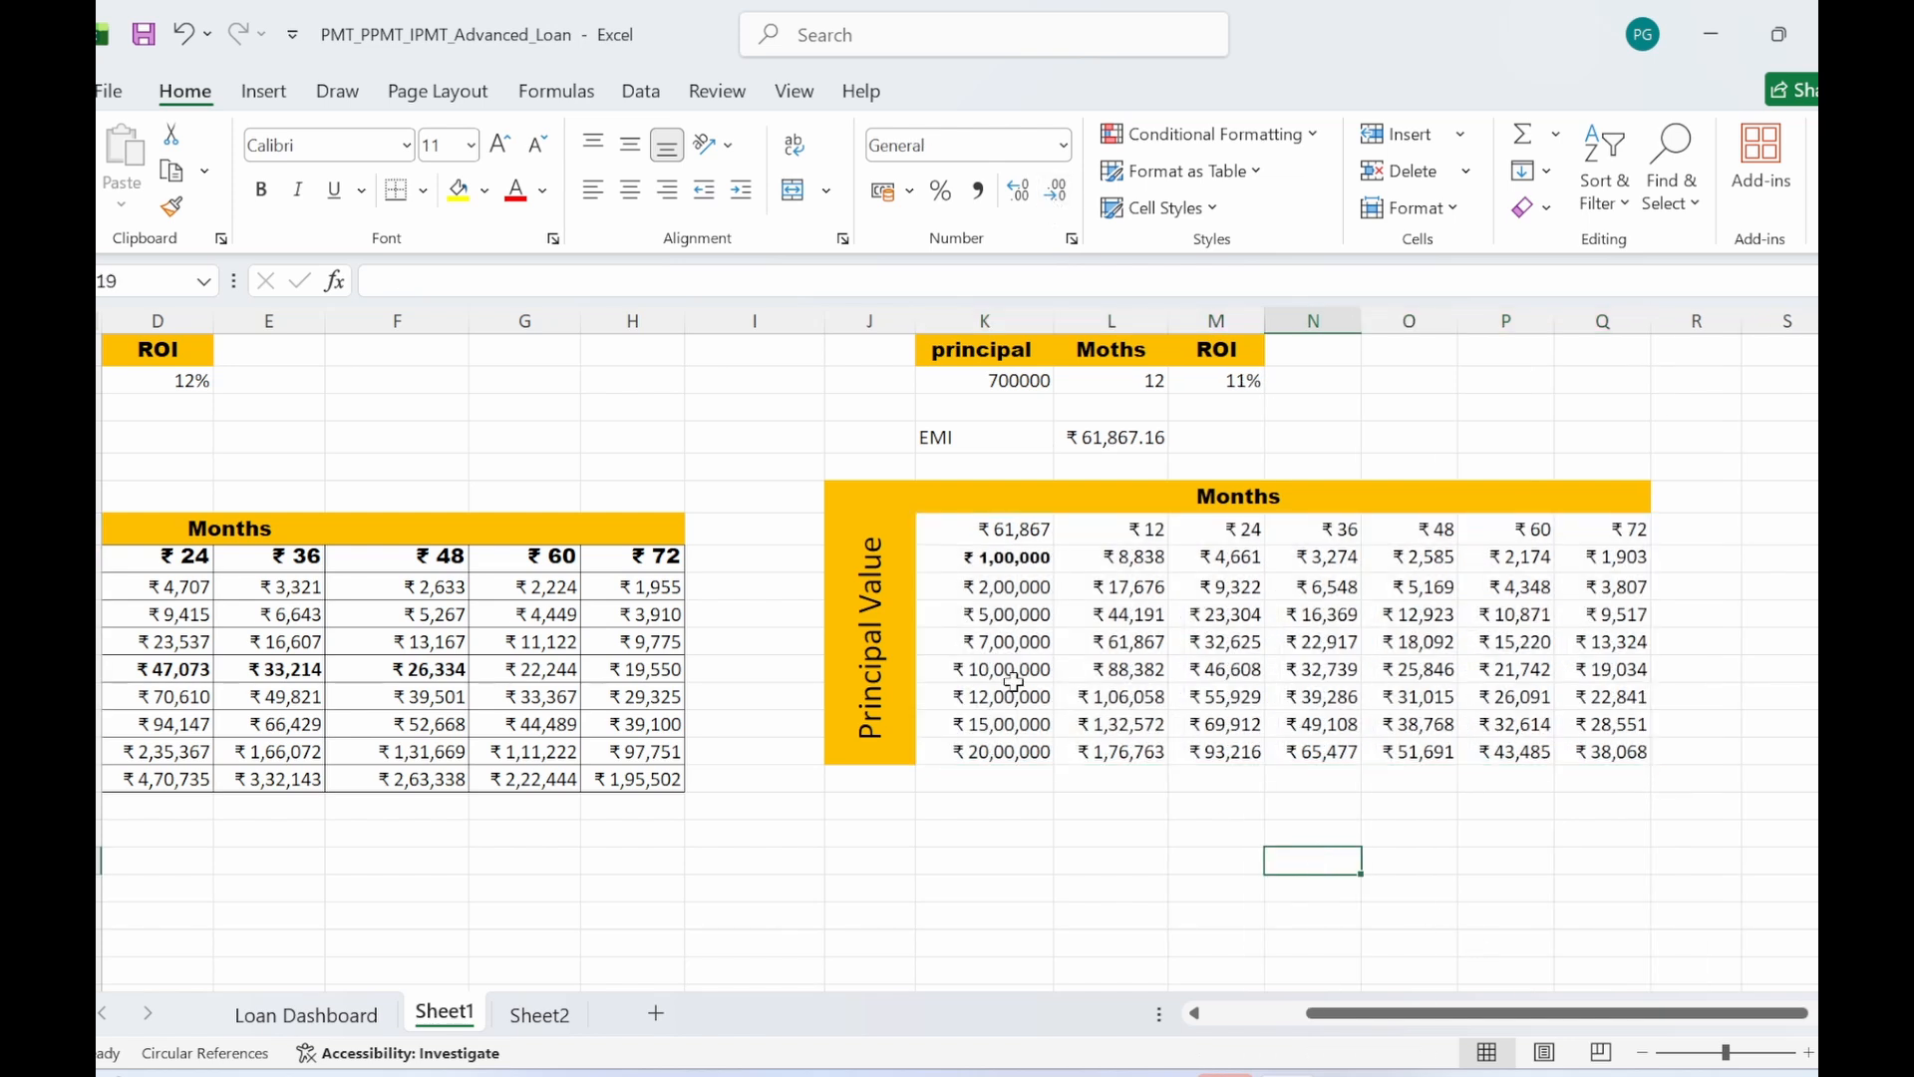
- Examine the EMI results in the new data table across its principal amounts and the 12, 24 and 36 month columns
{"action": "left_click", "coordinate": [1101, 412]}
{"action": "left_click", "coordinate": [1116, 669]}
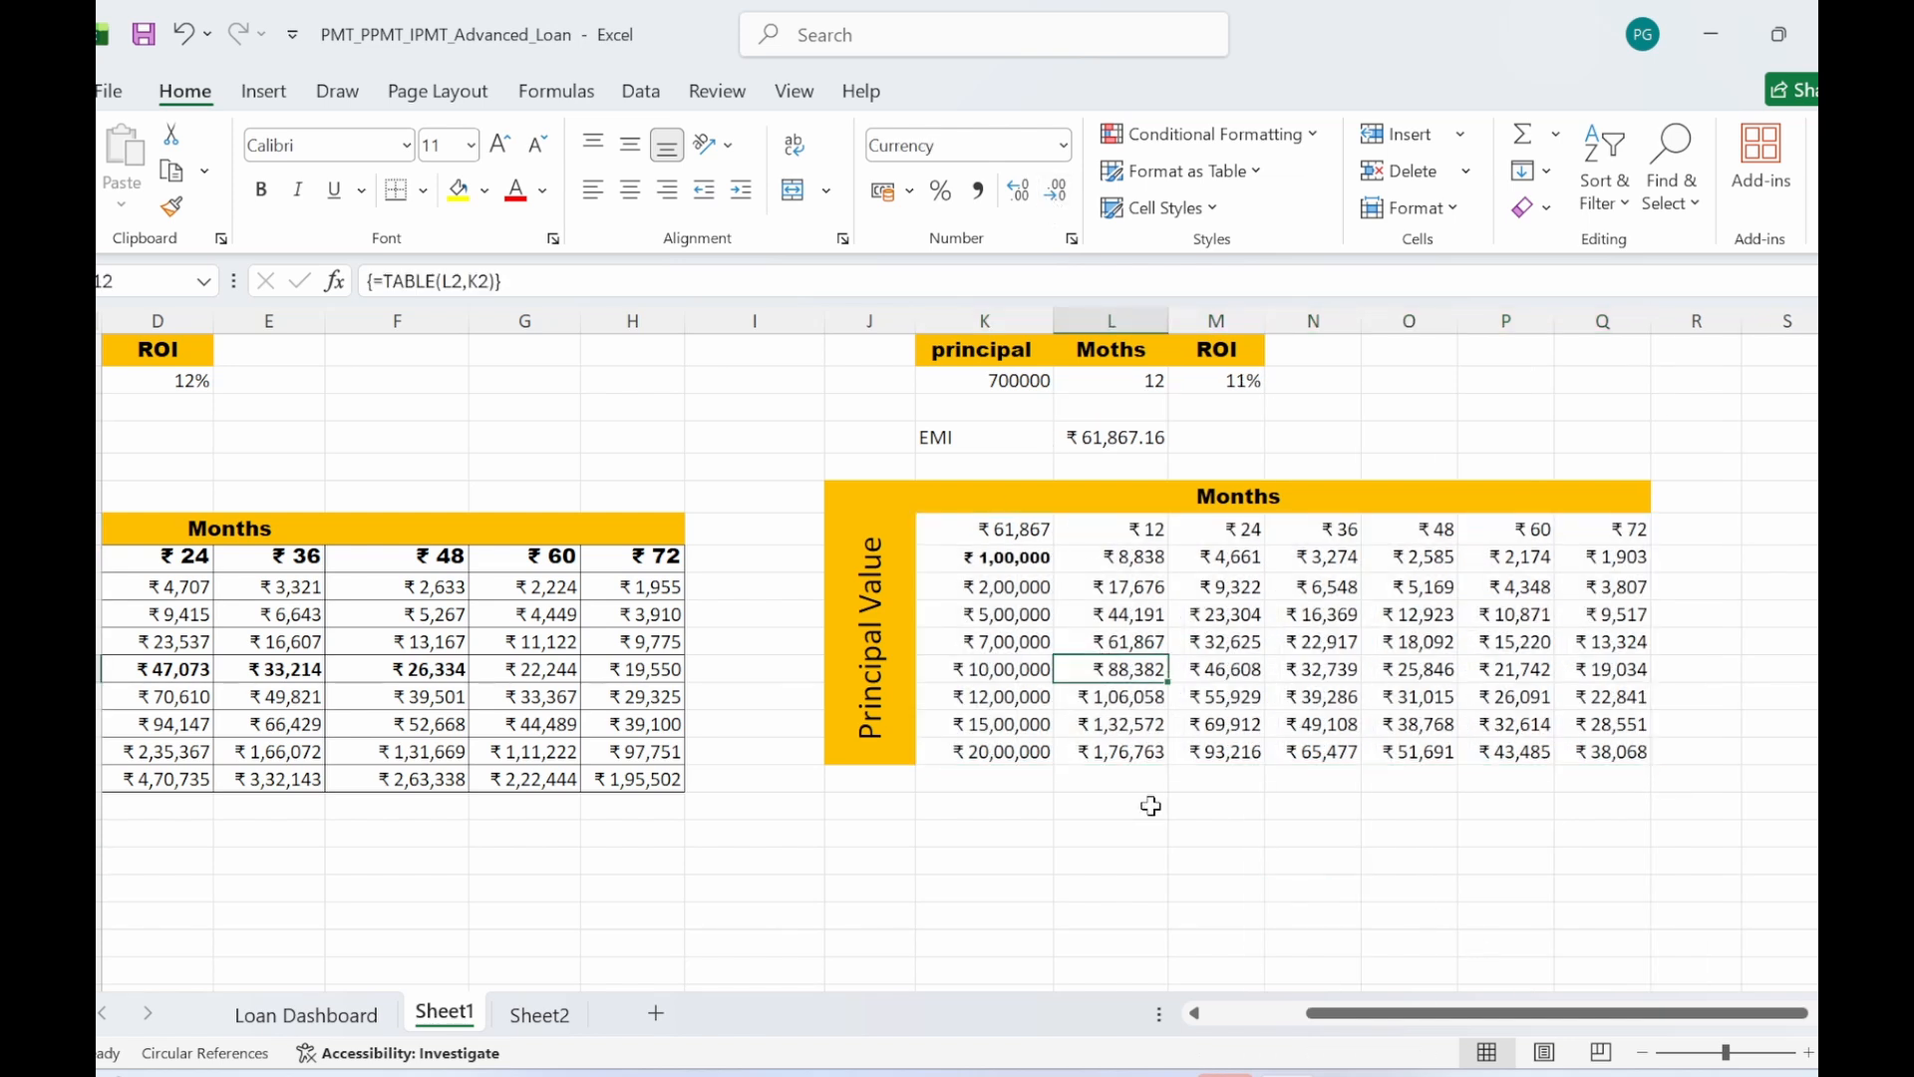
{"action": "left_click", "coordinate": [1005, 564]}
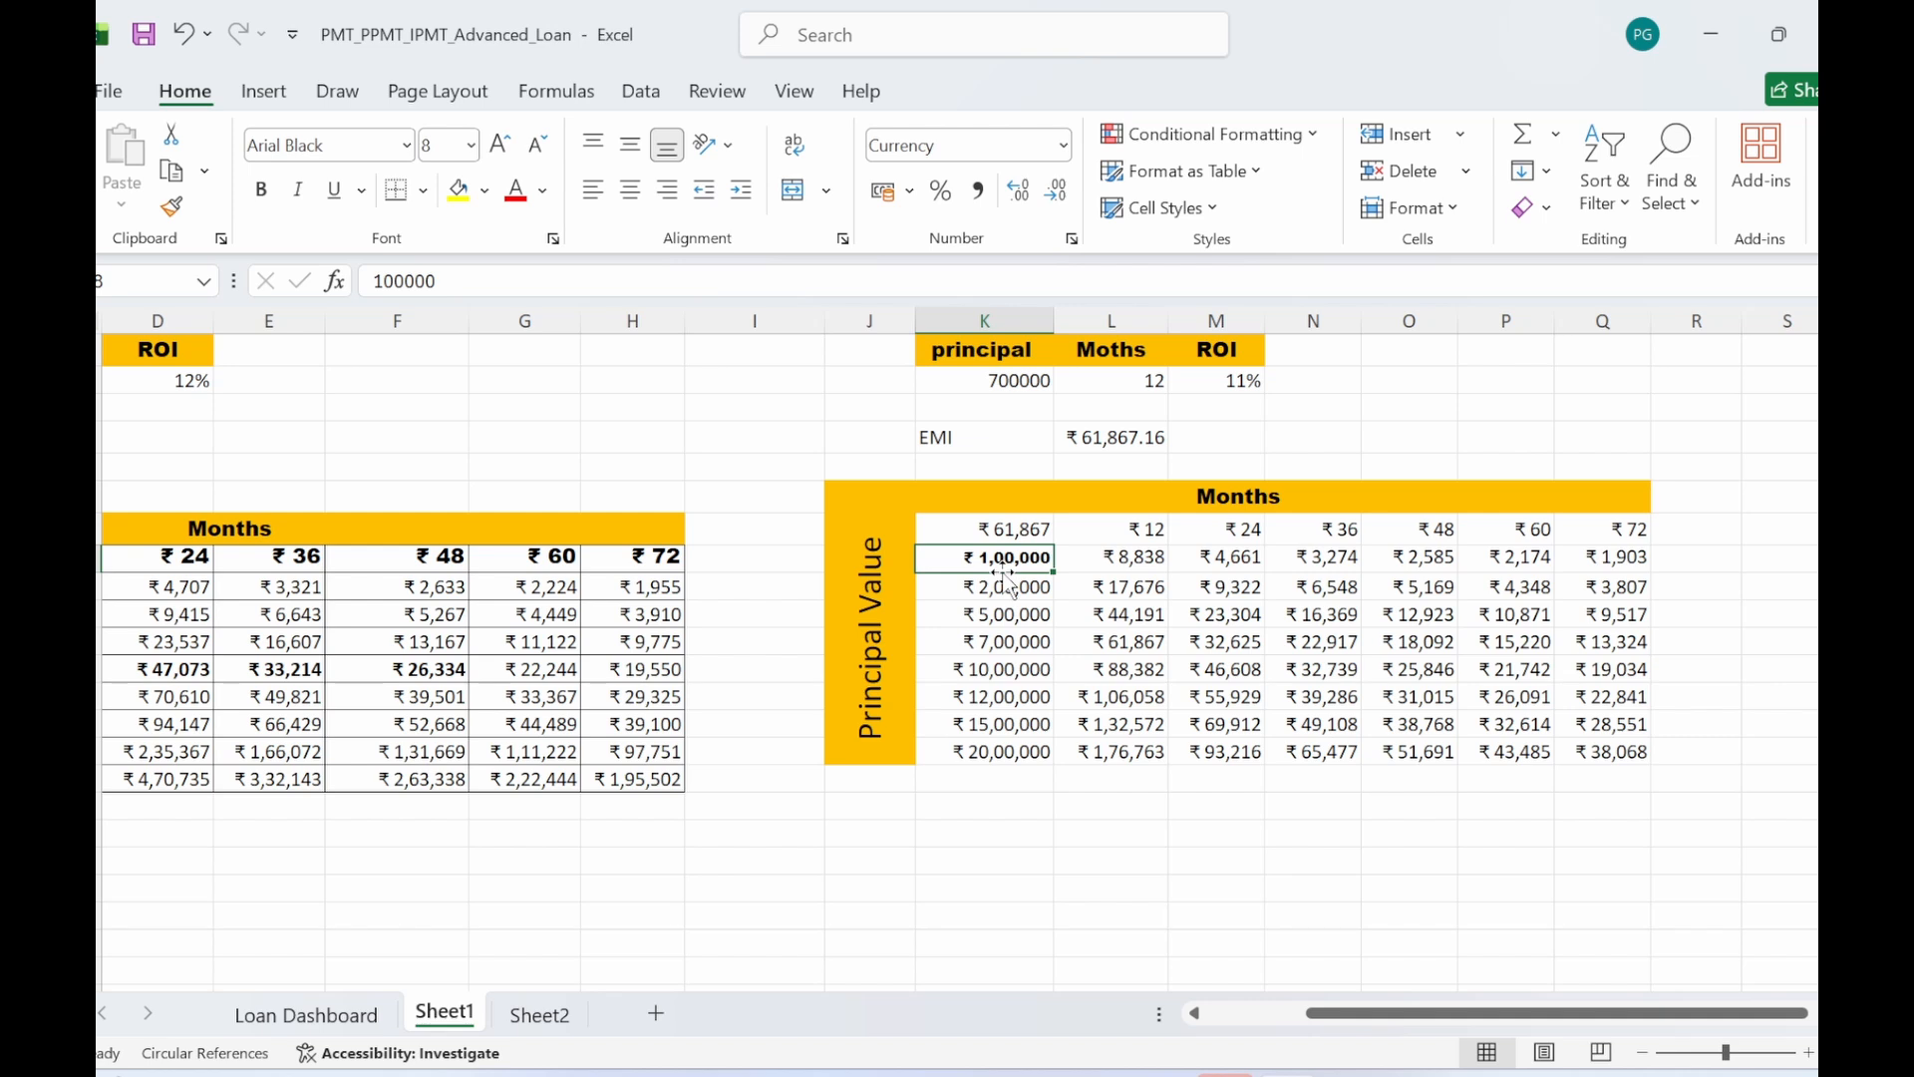
{"action": "left_click", "coordinate": [1160, 533]}
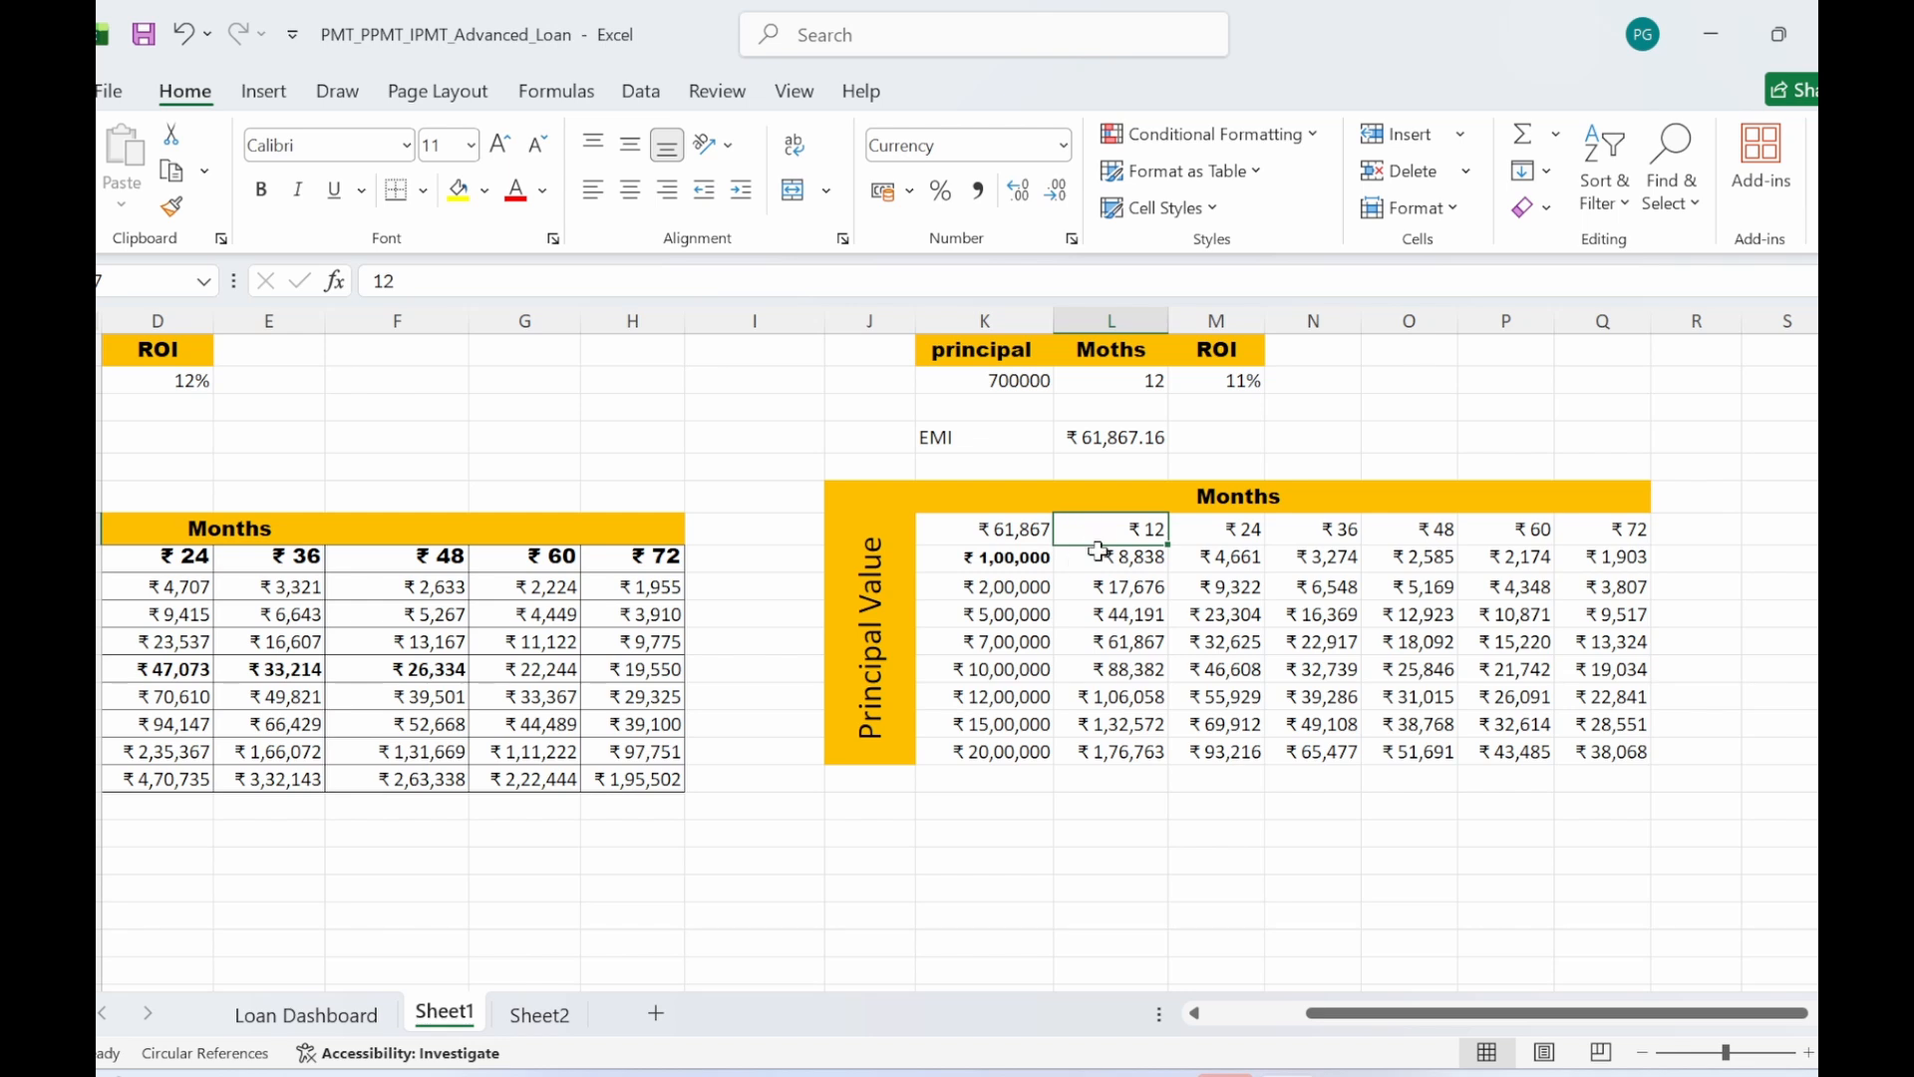
{"action": "left_click", "coordinate": [1246, 640]}
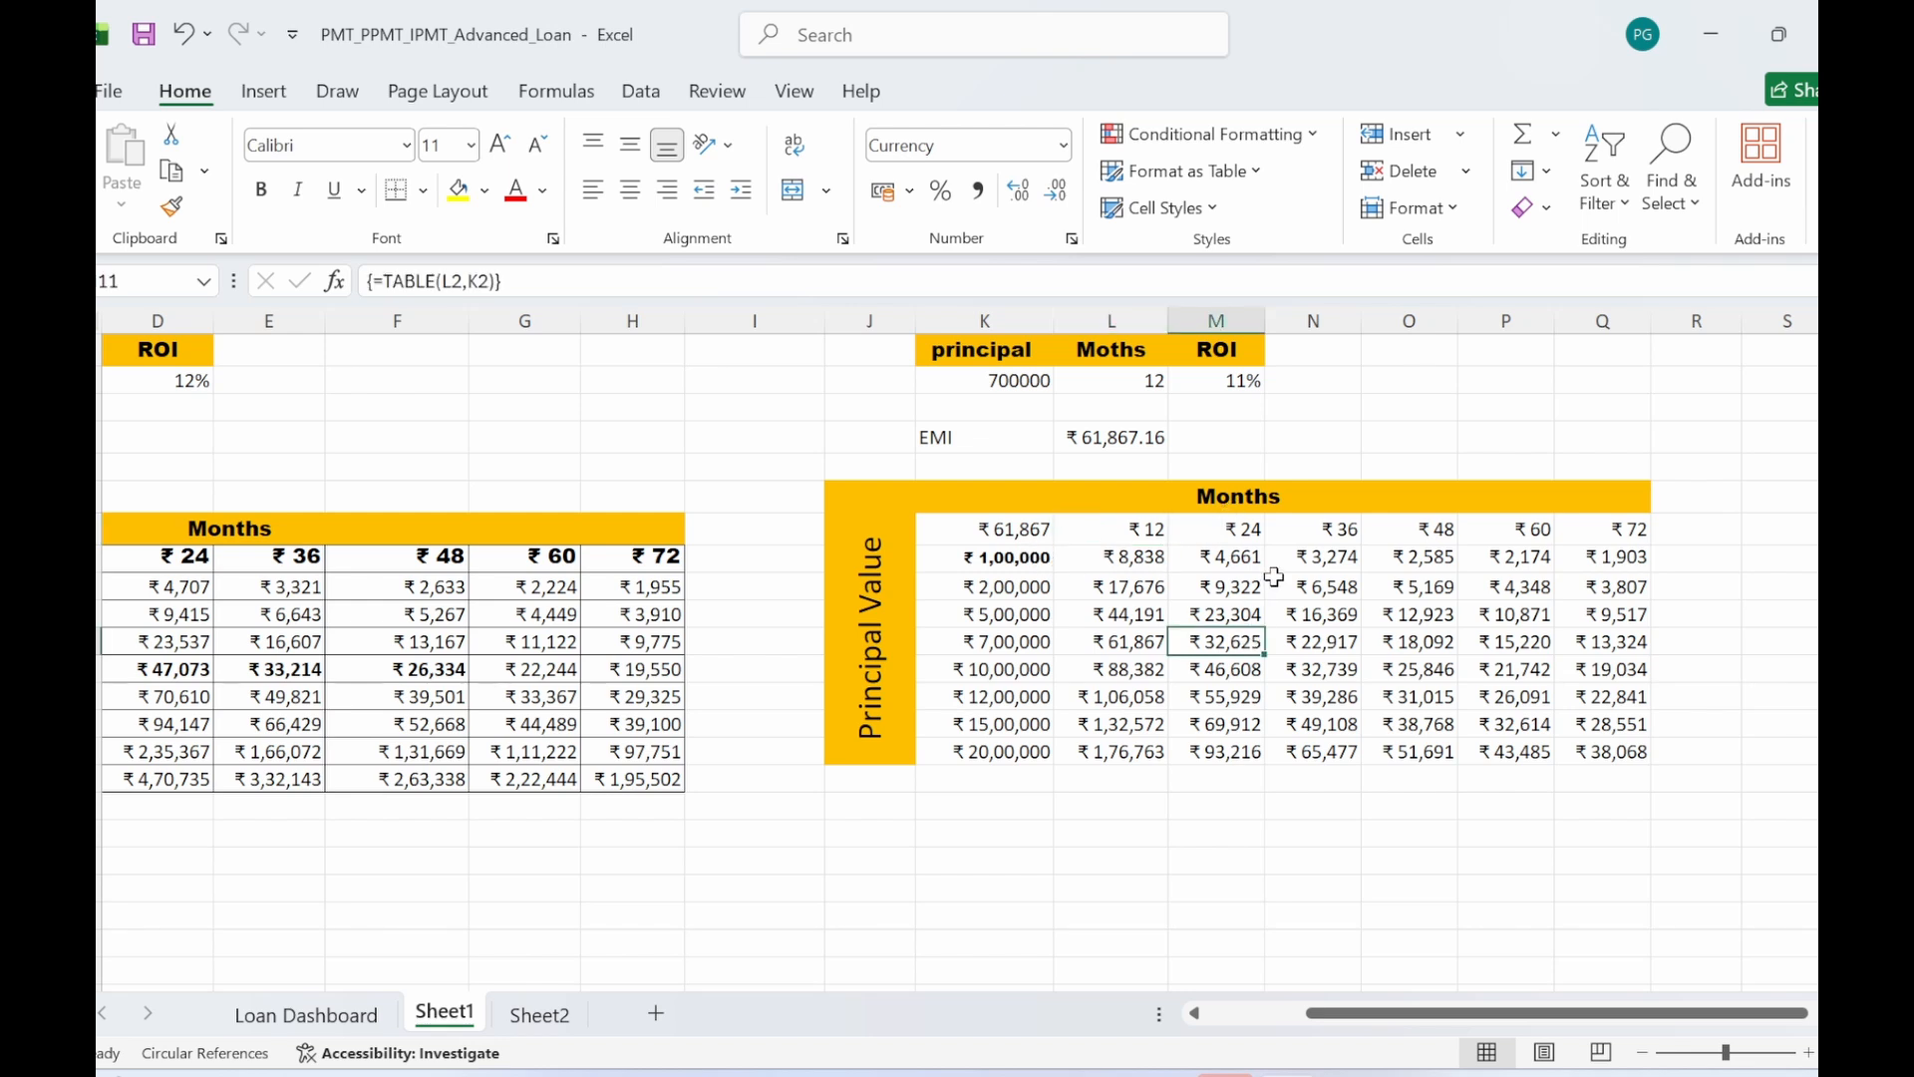
{"action": "left_click", "coordinate": [1242, 564]}
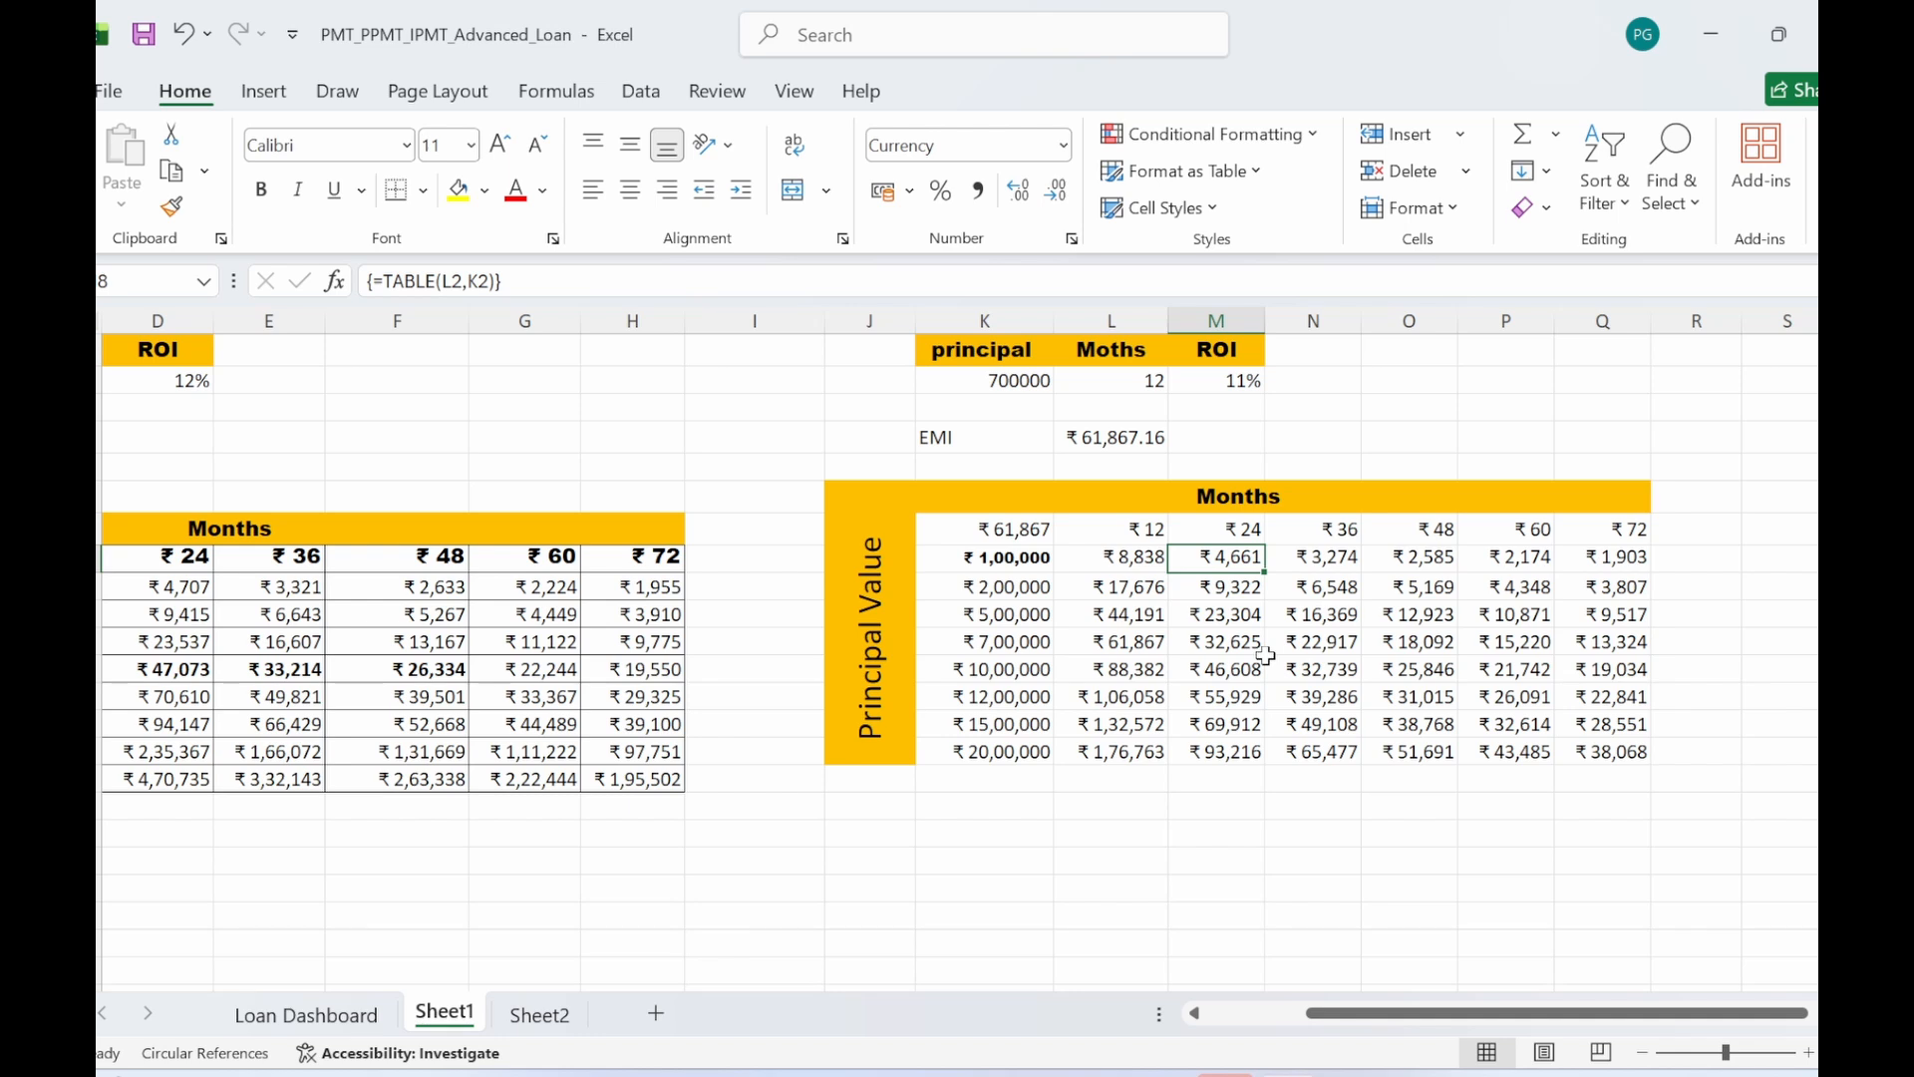
{"action": "left_click", "coordinate": [1296, 561]}
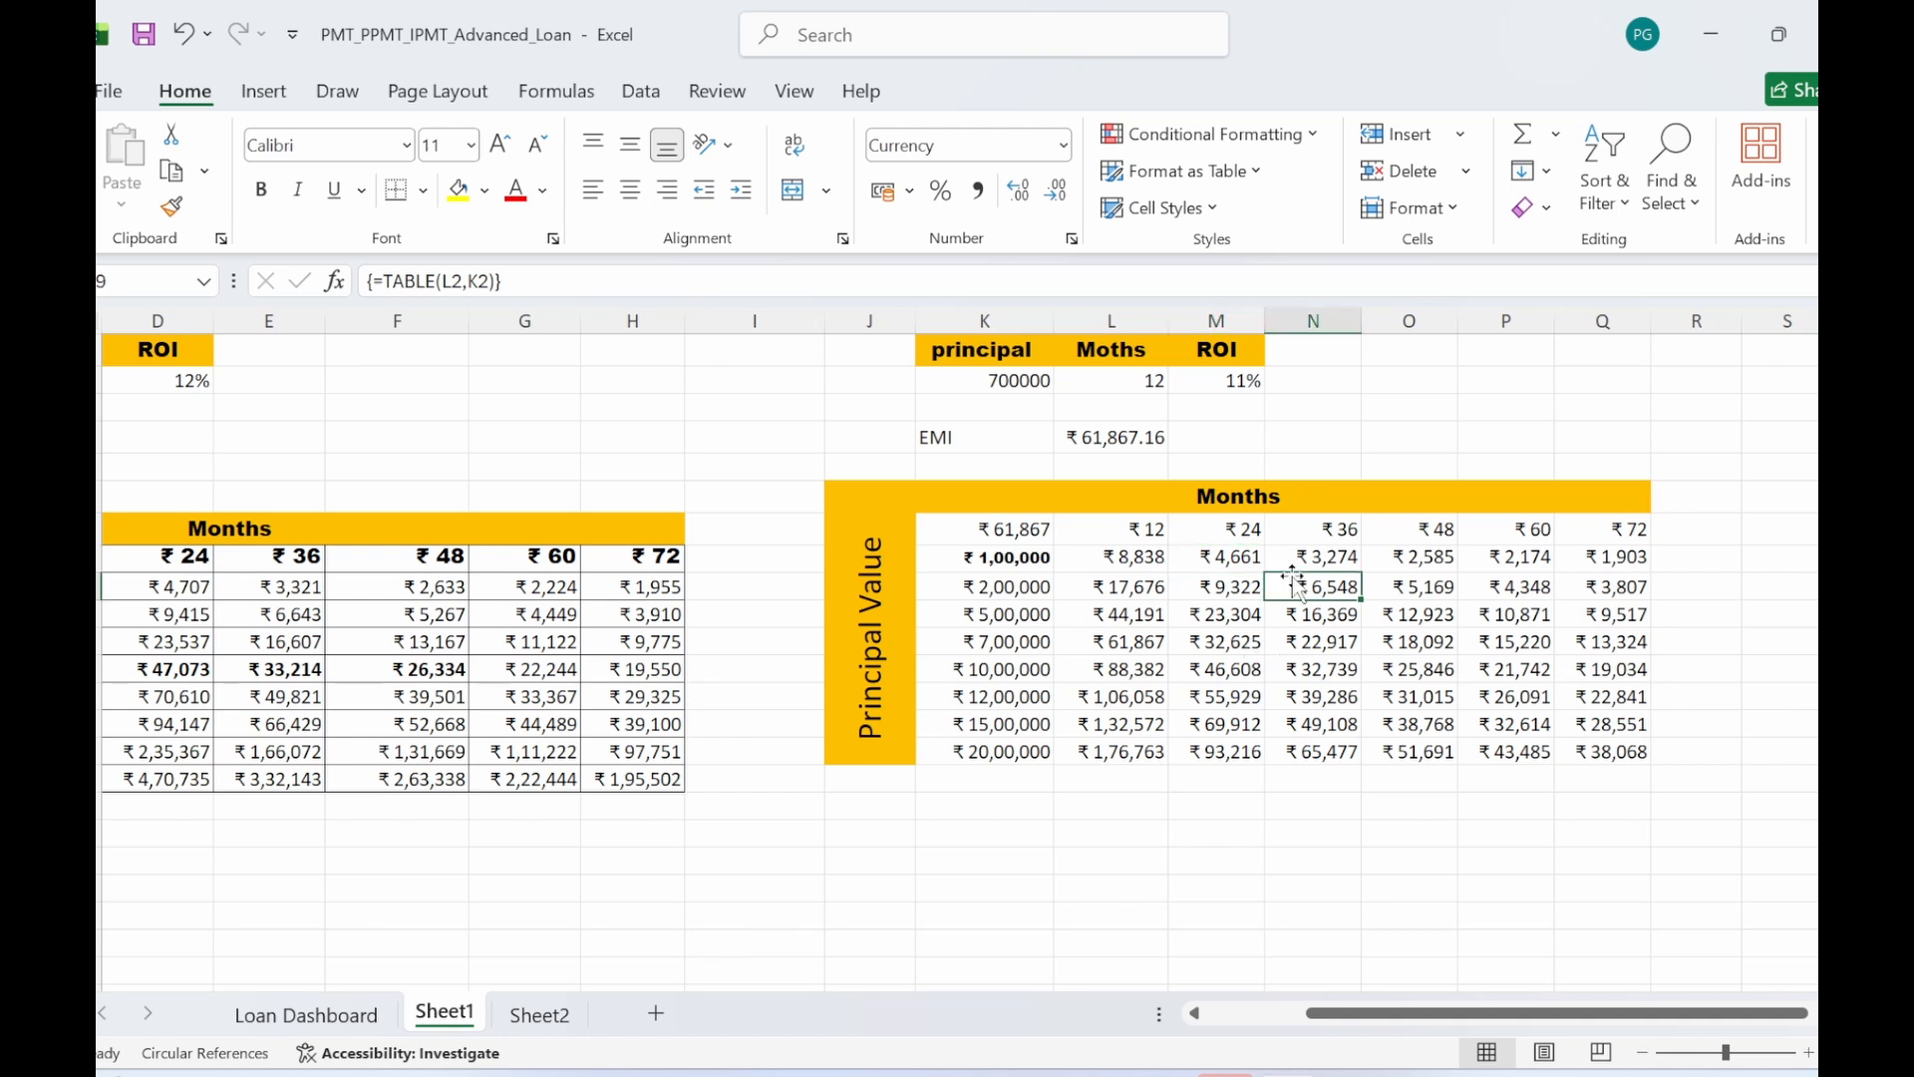